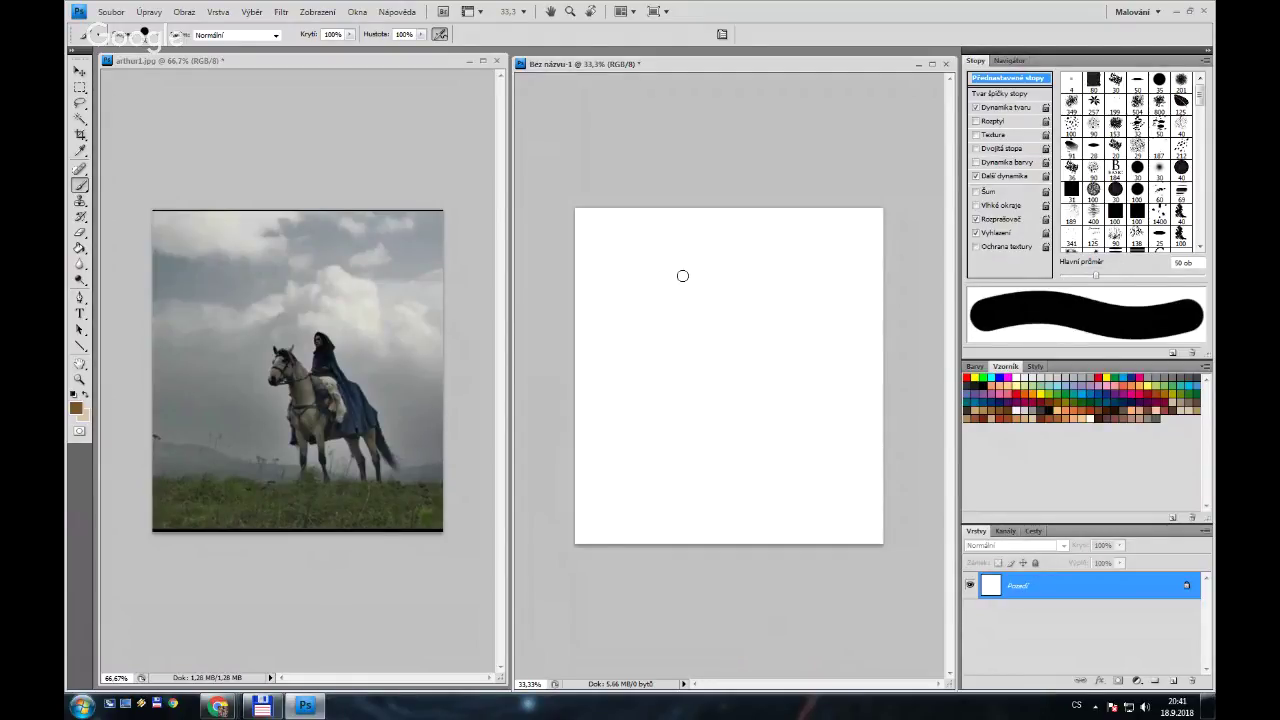
Undo a zigzag test stroke on the blank canvas and reduce the brush's hardness and its diameter to 15 px
left_click_drag(680, 274, 775, 335)
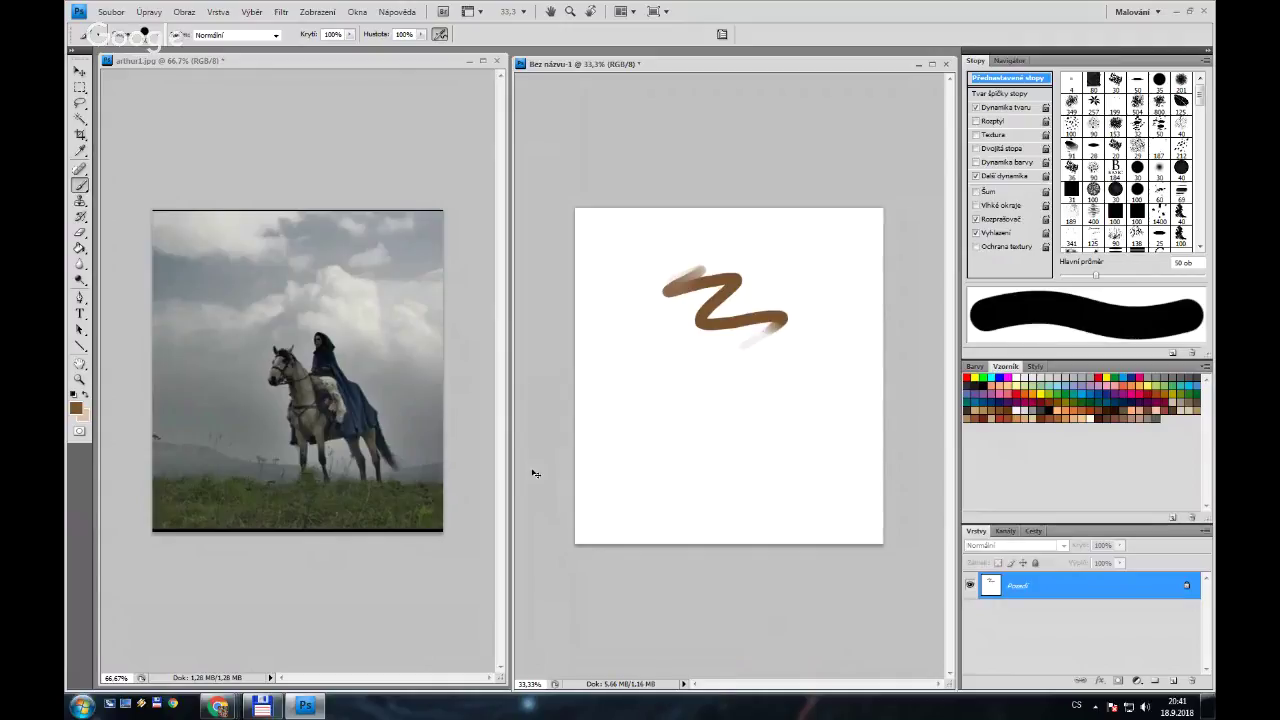
key("ctrl+z")
key("shift+bracketleft")
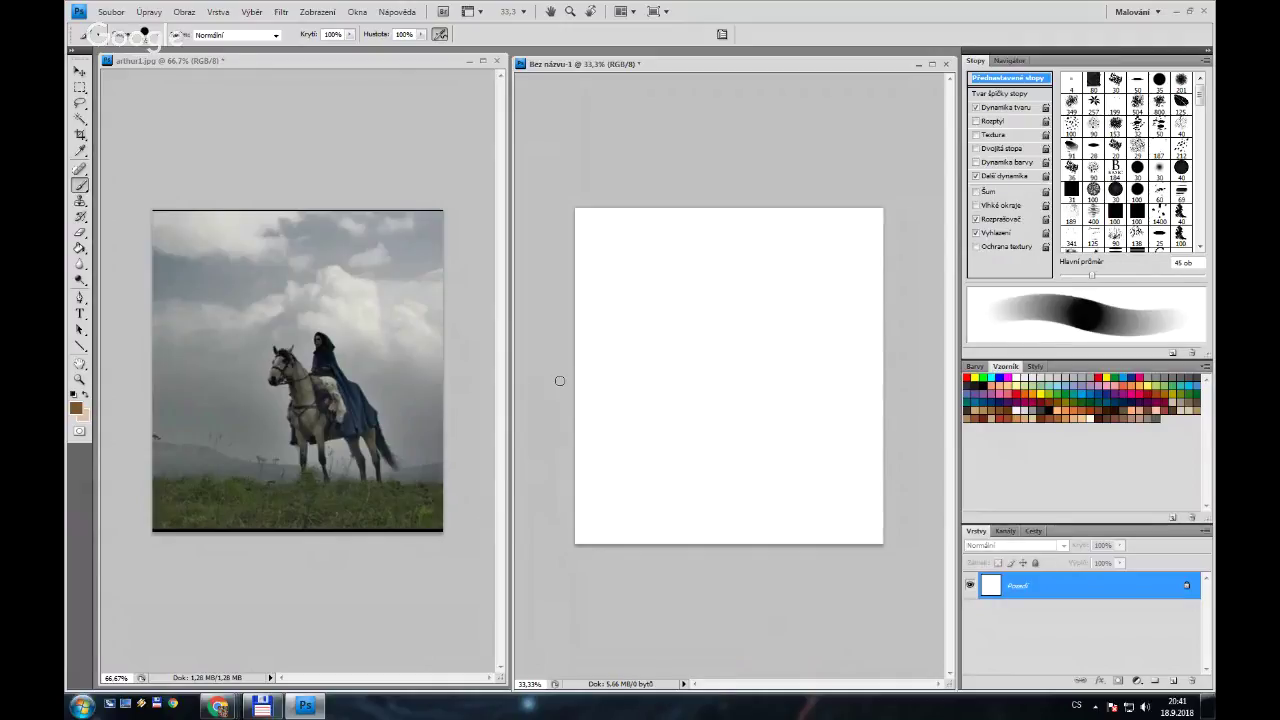
key("bracketleft")
key("bracketleft")
key("bracketleft")
key("bracketleft")
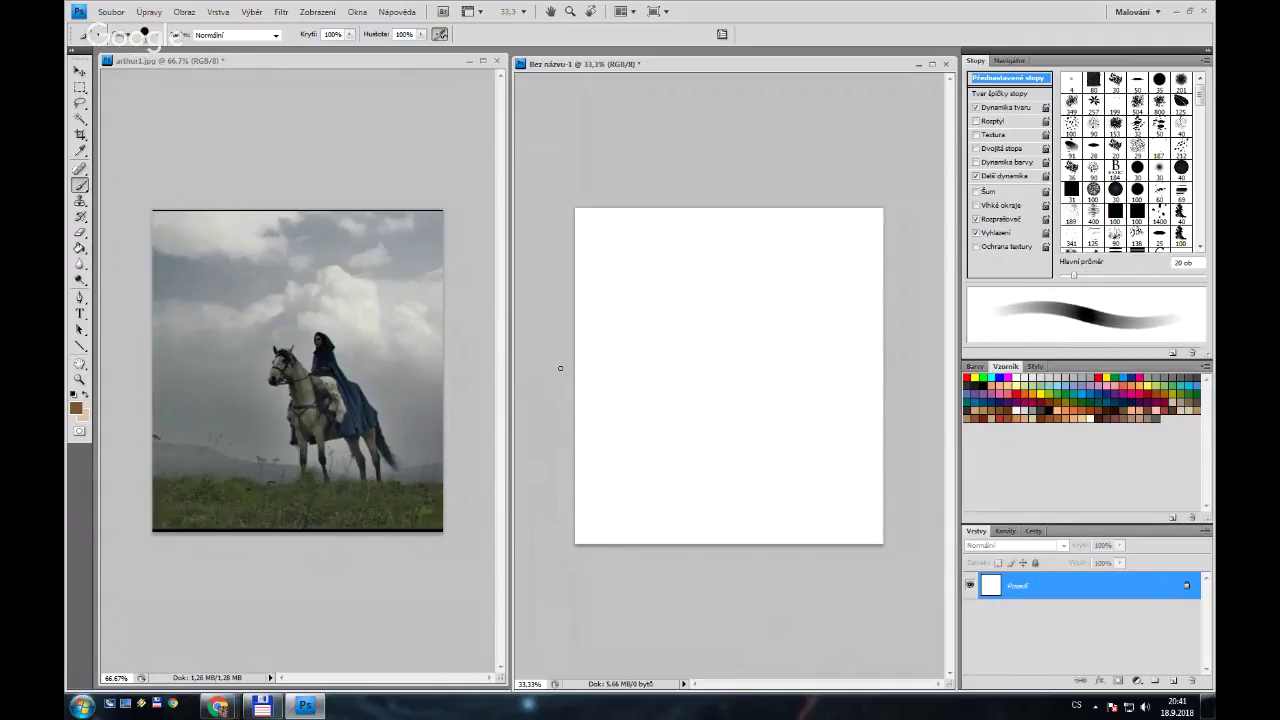
key("bracketleft")
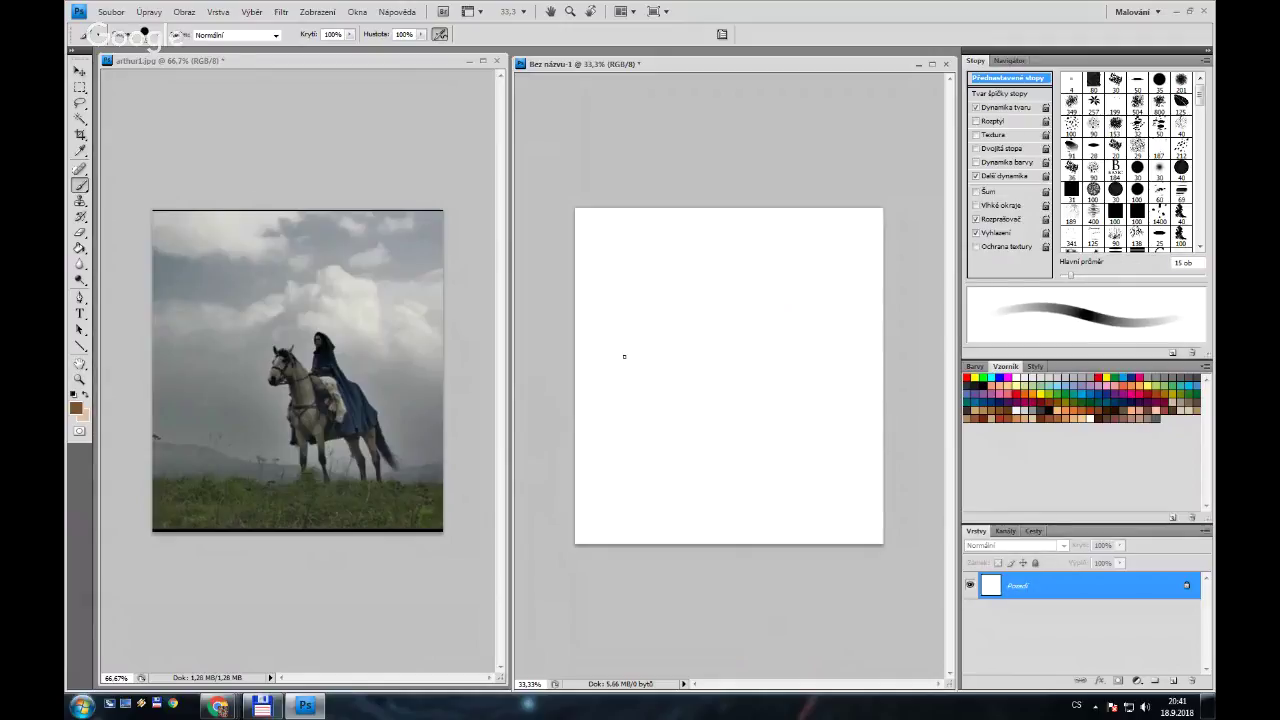
Set the foreground colour to blue-grey 7c818c, adjusted from the grey sky tone sampled beside the horse in the reference photo
left_click(76, 405)
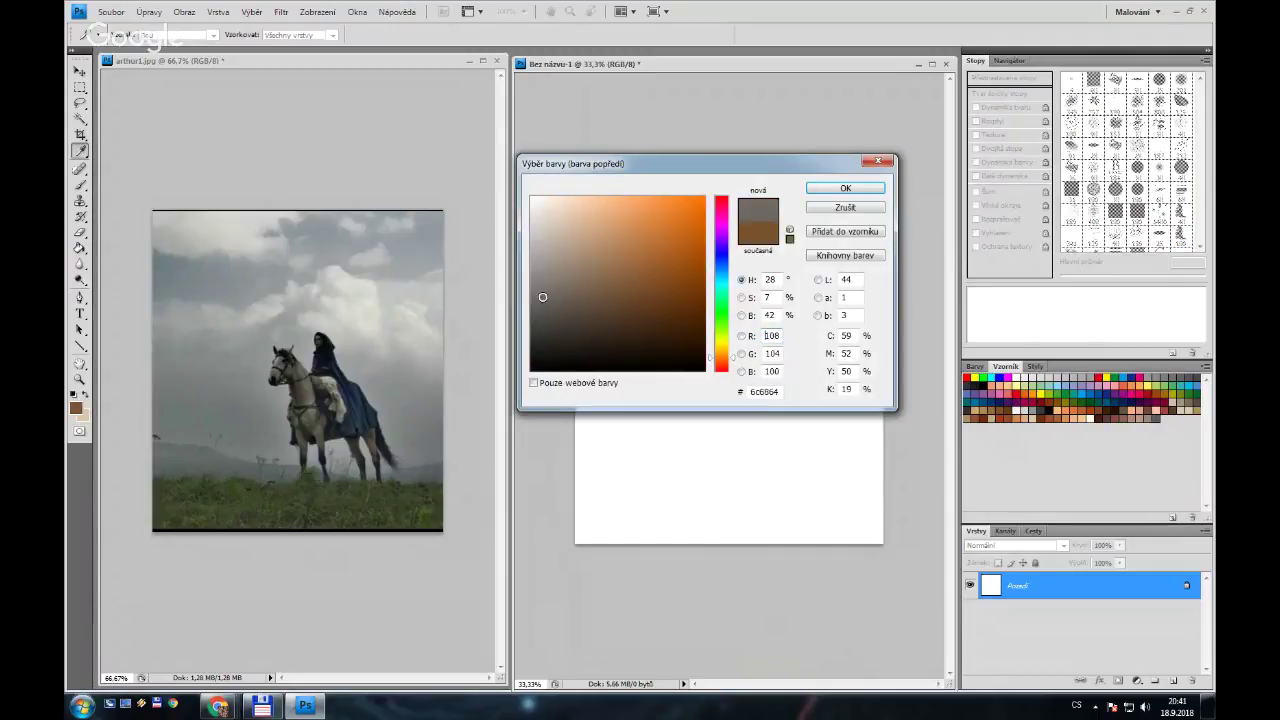
left_click_drag(536, 292, 547, 284)
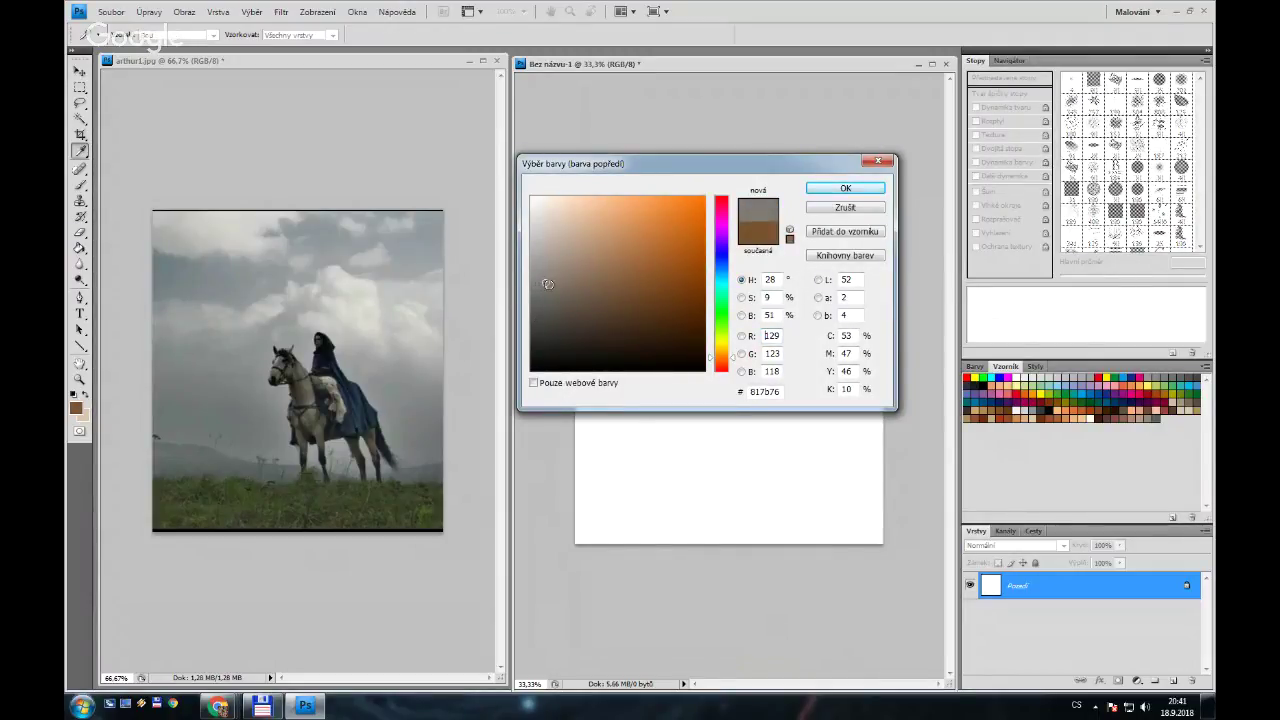
left_click_drag(722, 281, 724, 278)
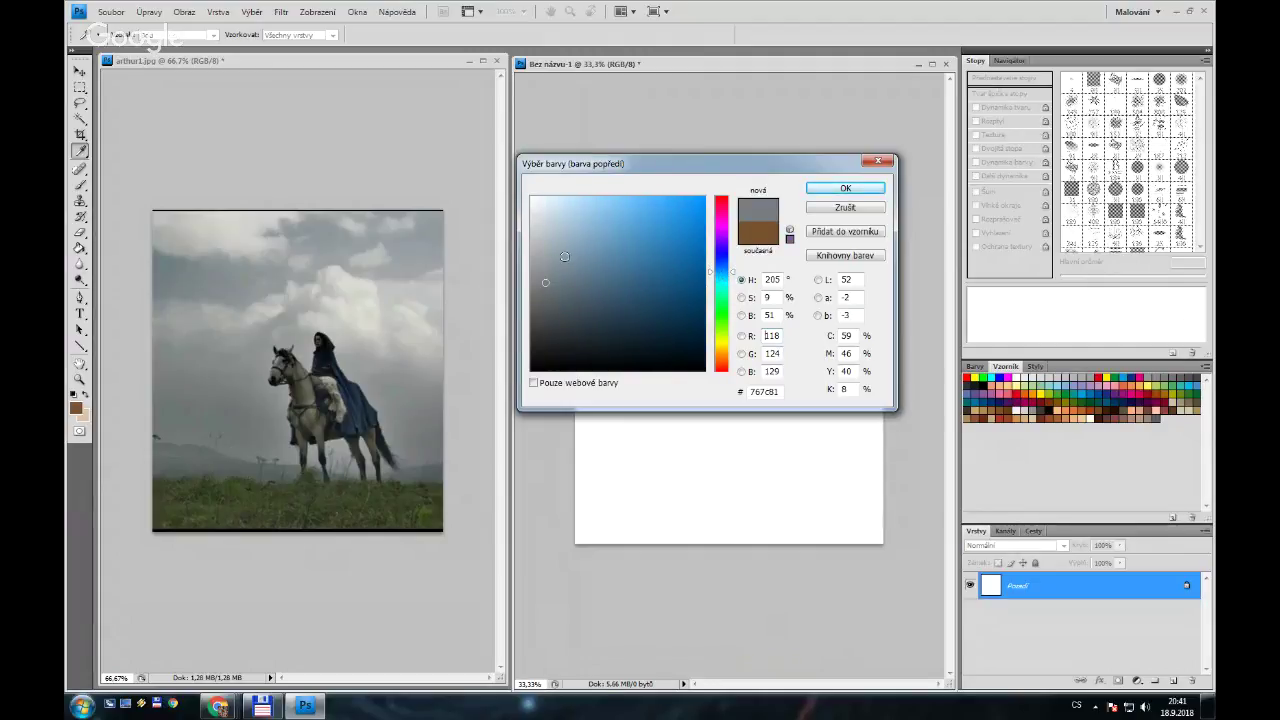
left_click_drag(565, 257, 562, 260)
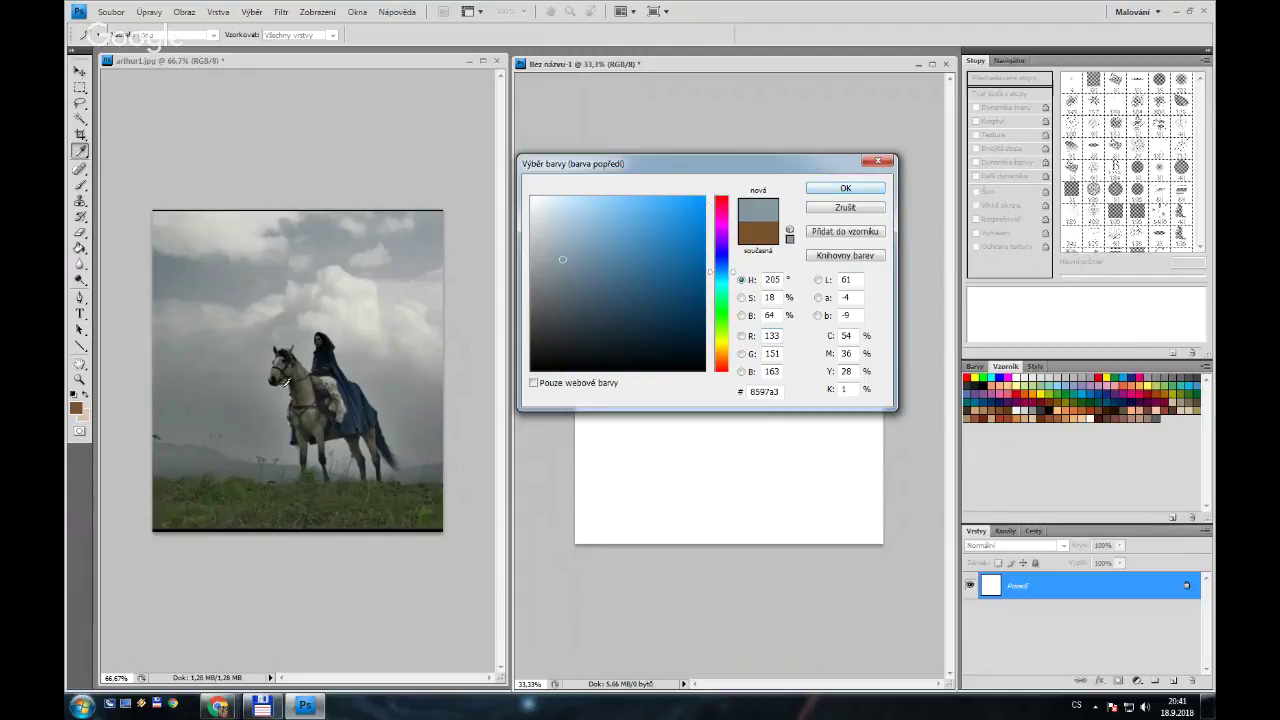
left_click(245, 399)
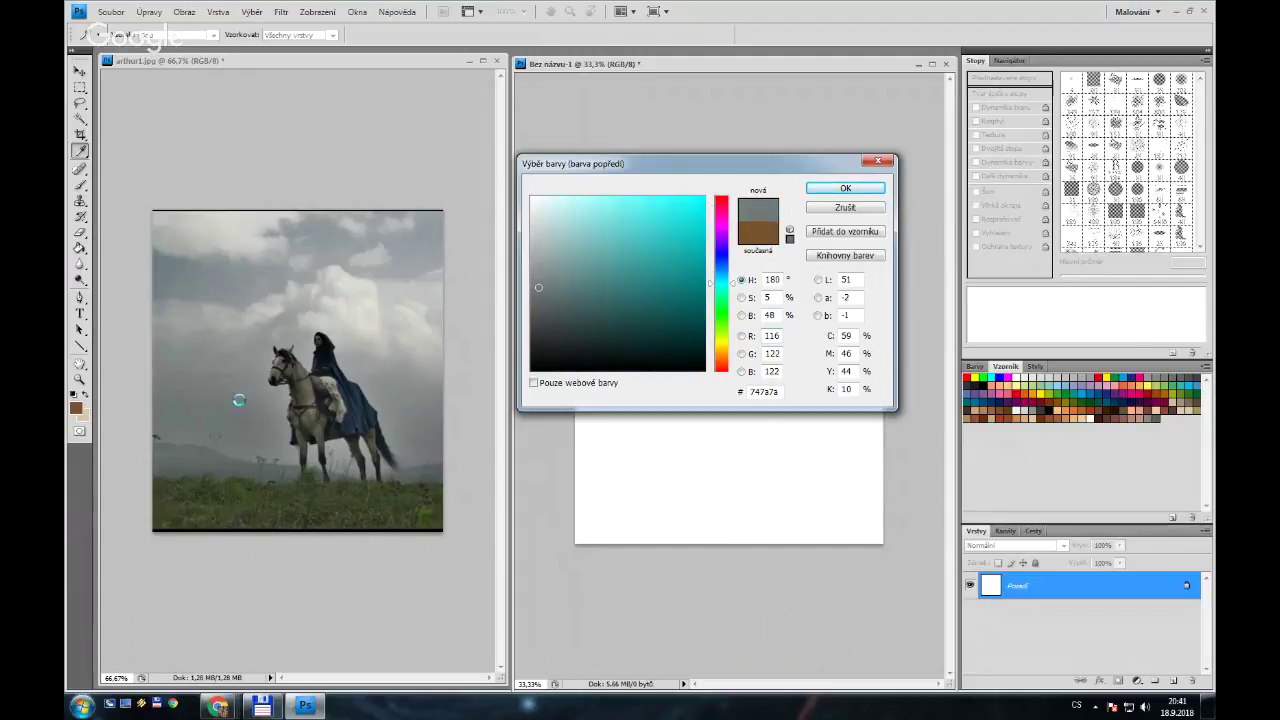
left_click(254, 402)
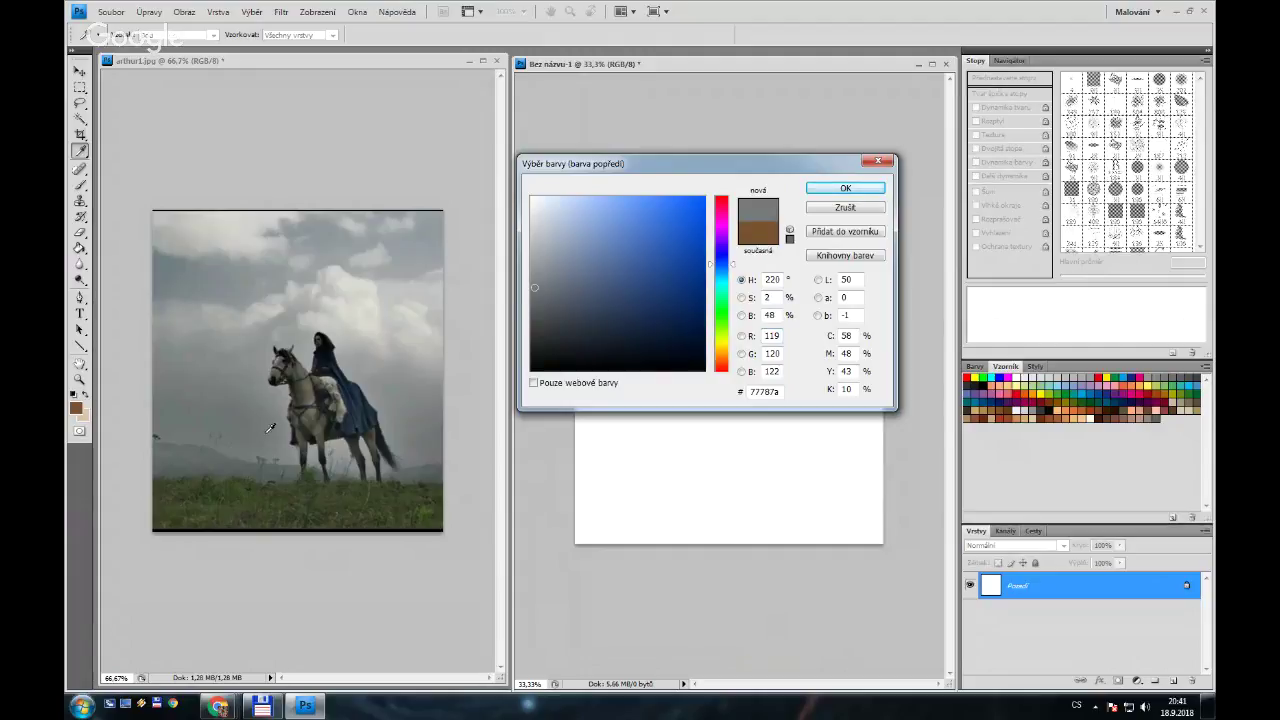
left_click(248, 412)
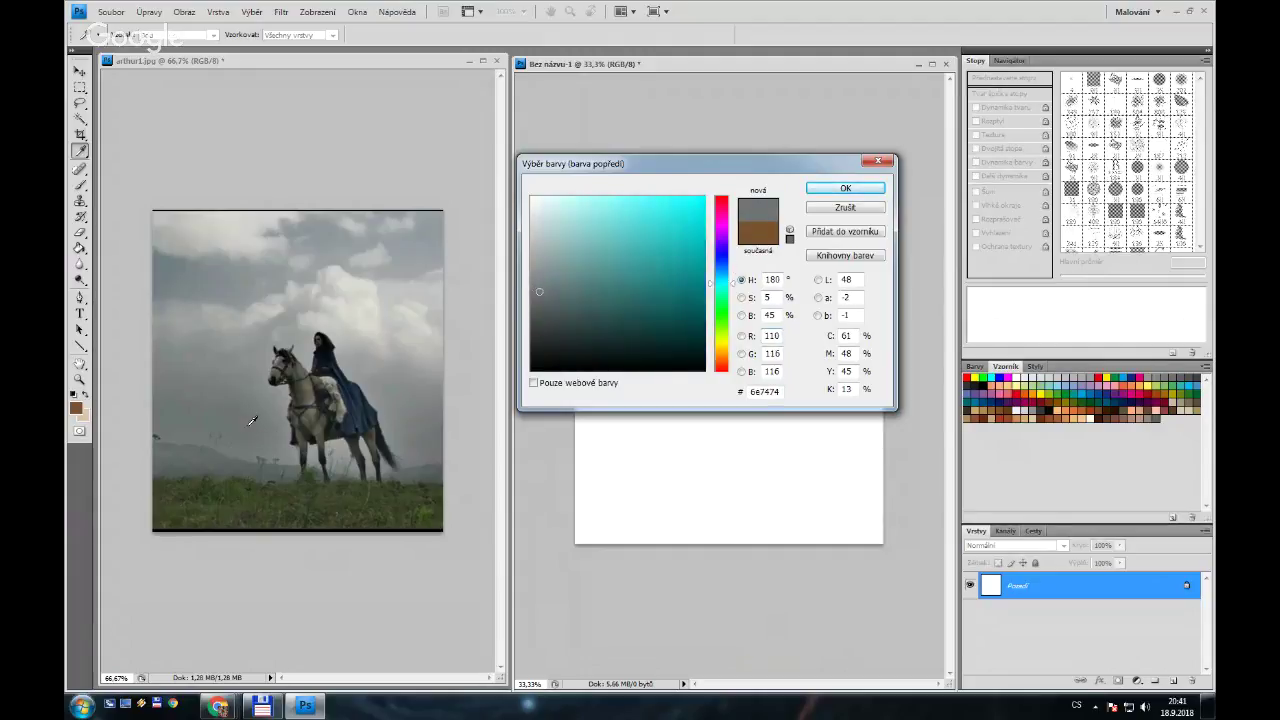
left_click(251, 411)
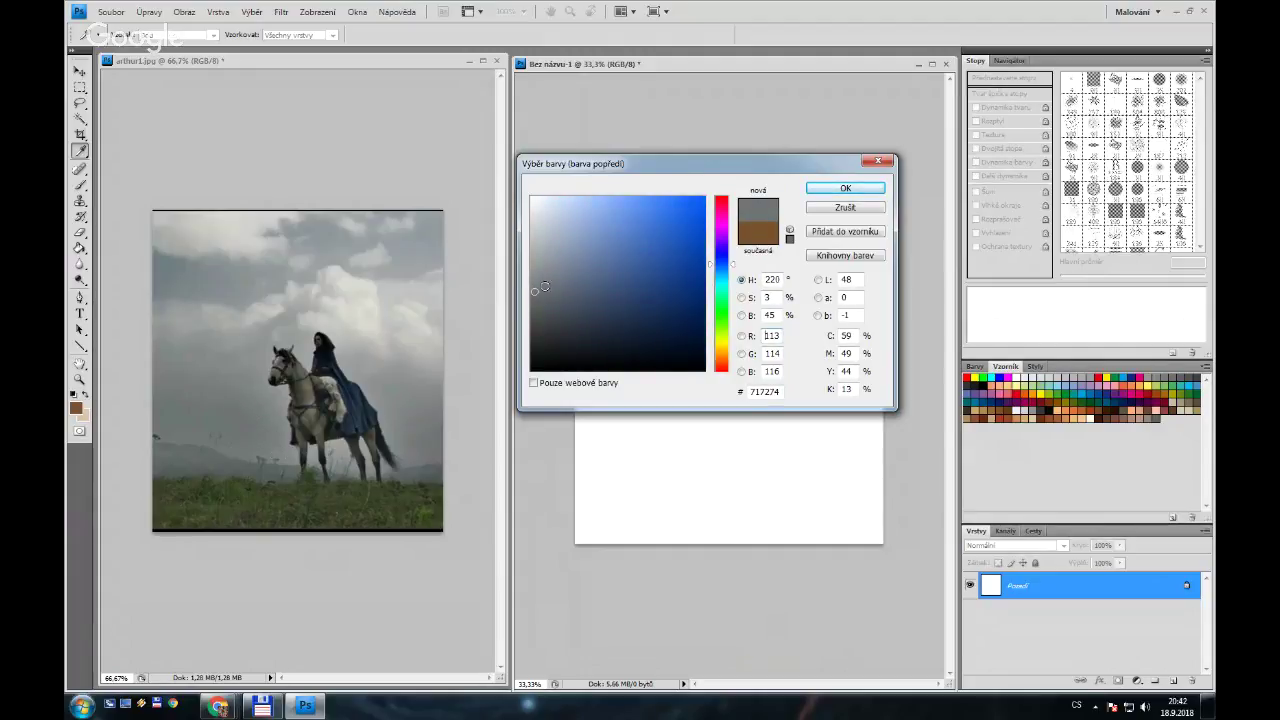
left_click(543, 282)
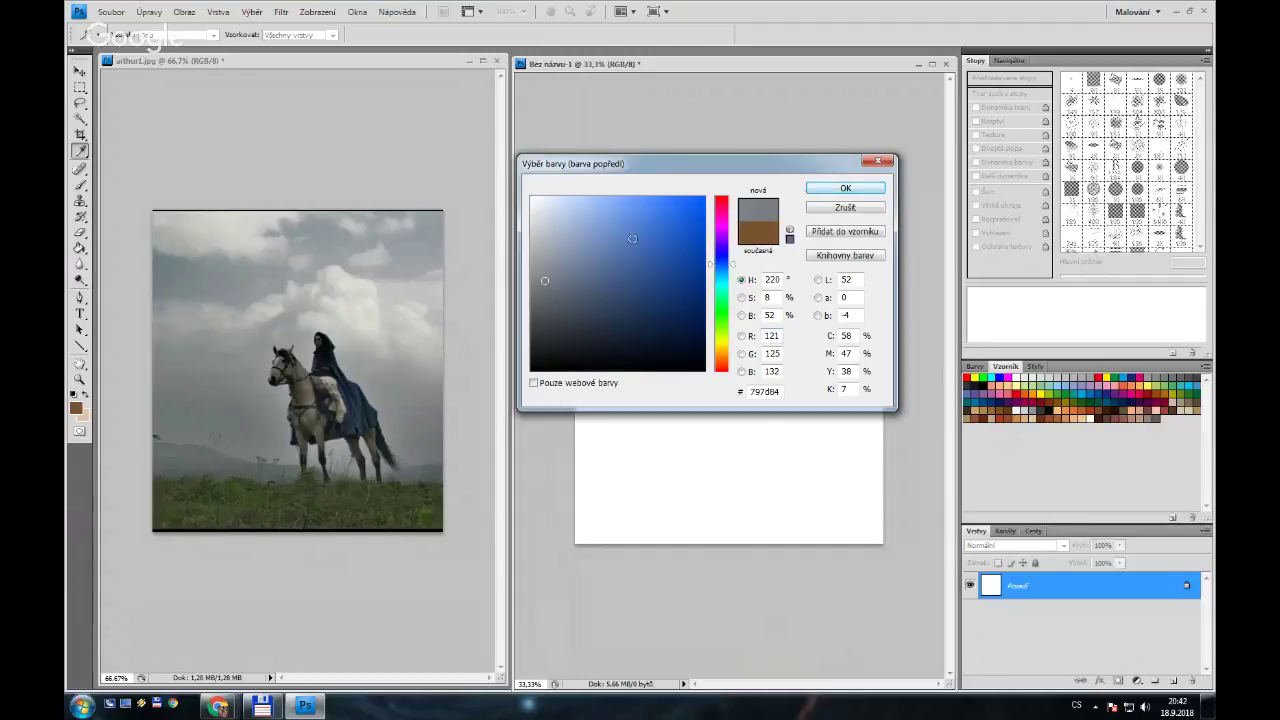
left_click_drag(548, 270, 552, 274)
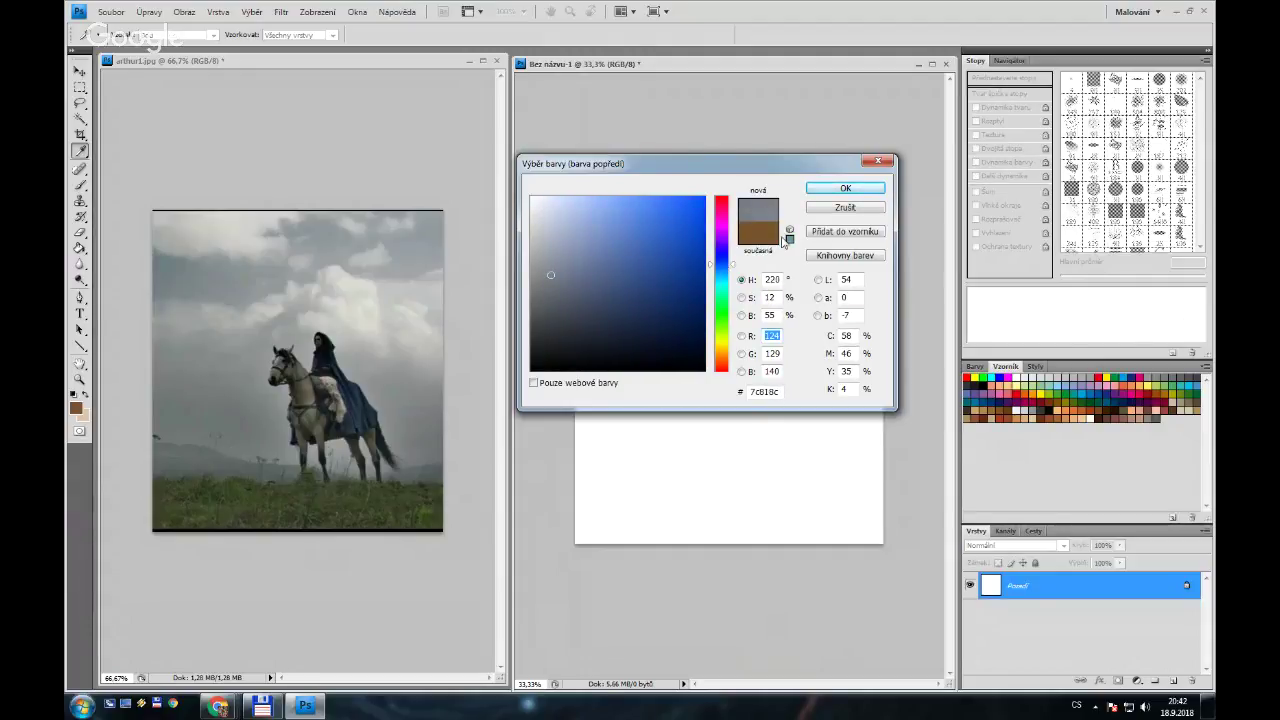
left_click(843, 188)
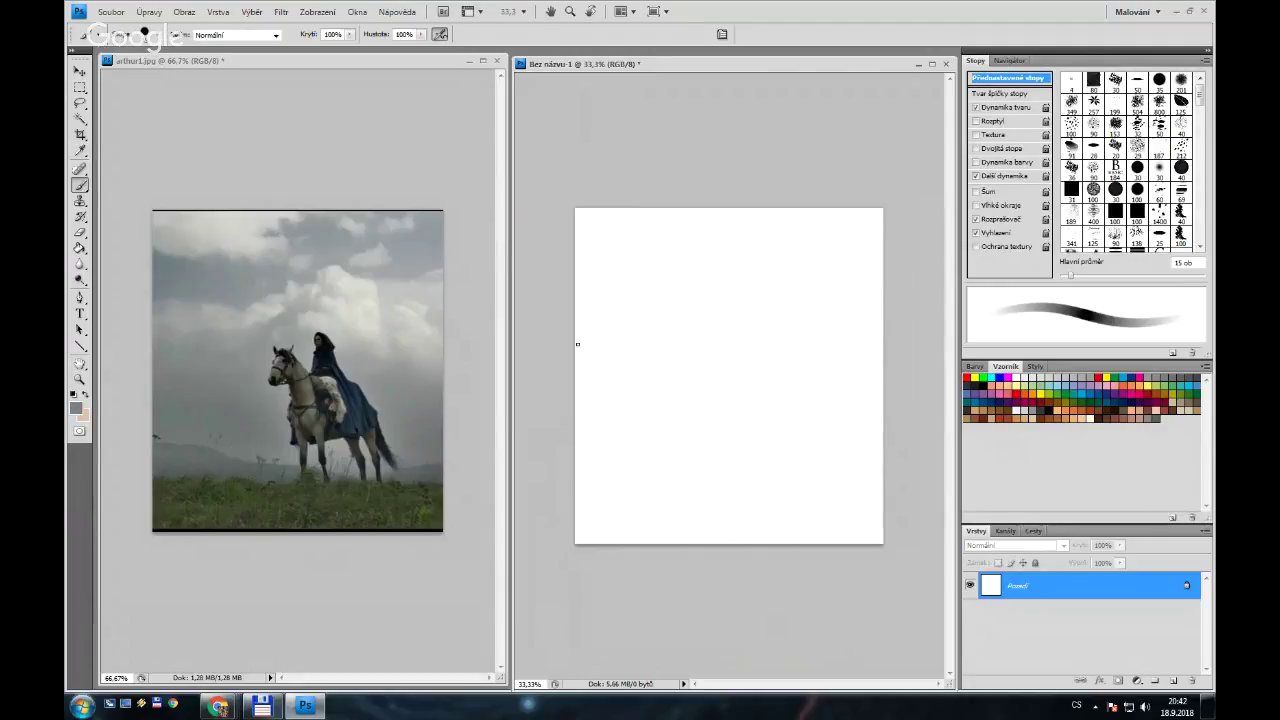
Fill the whole blank canvas with the blue-grey foreground colour using the Paint Bucket
left_click(80, 248)
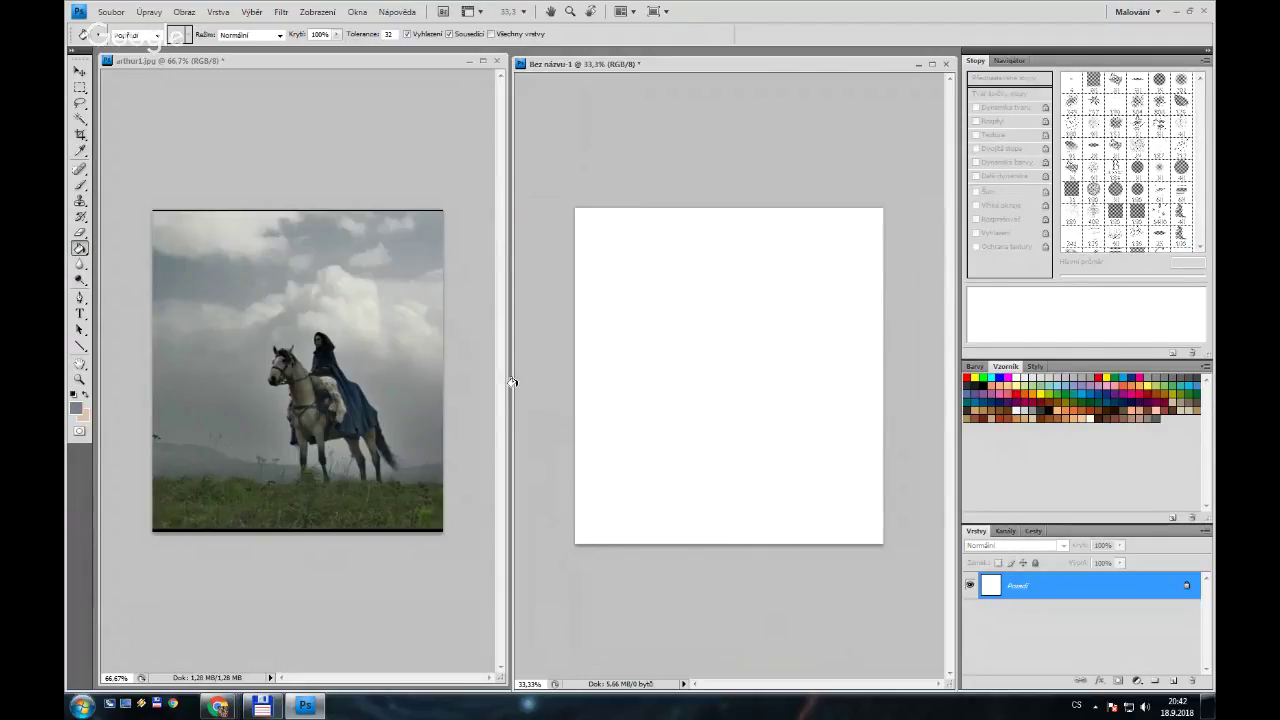
left_click(594, 413)
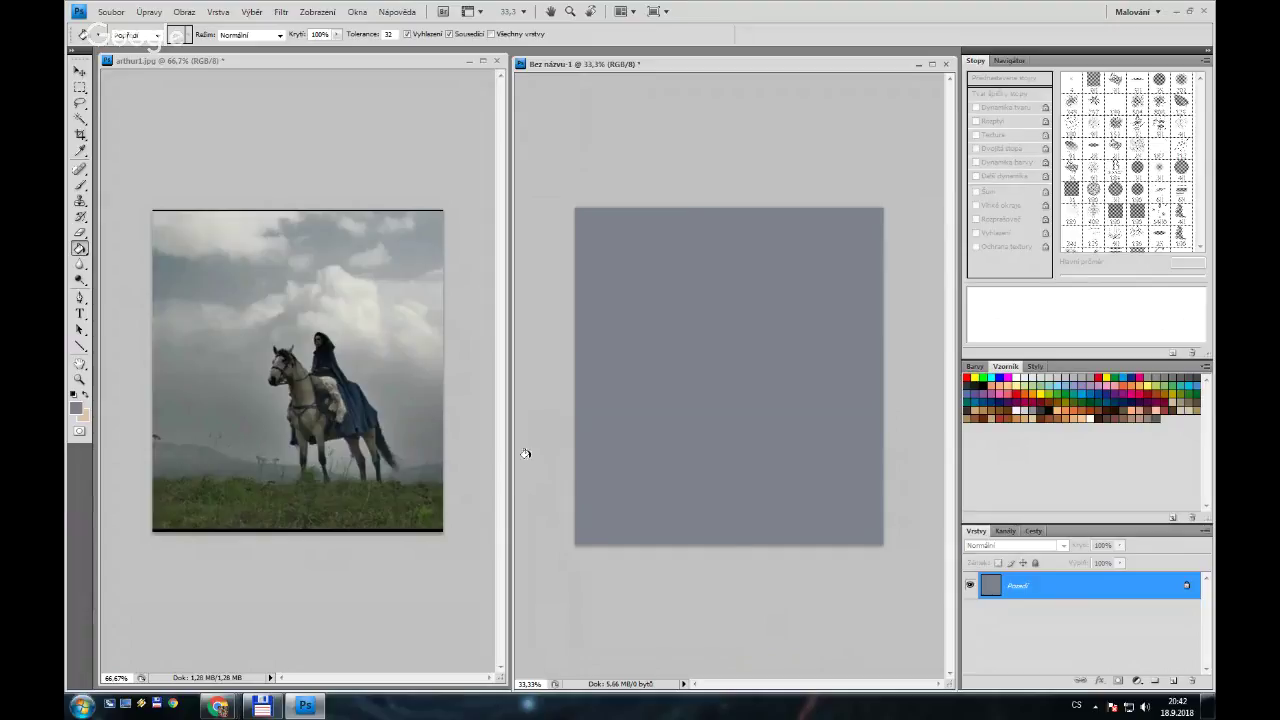
Switch to the Brush tool and choose the soft round 100 px preset brush
key("b")
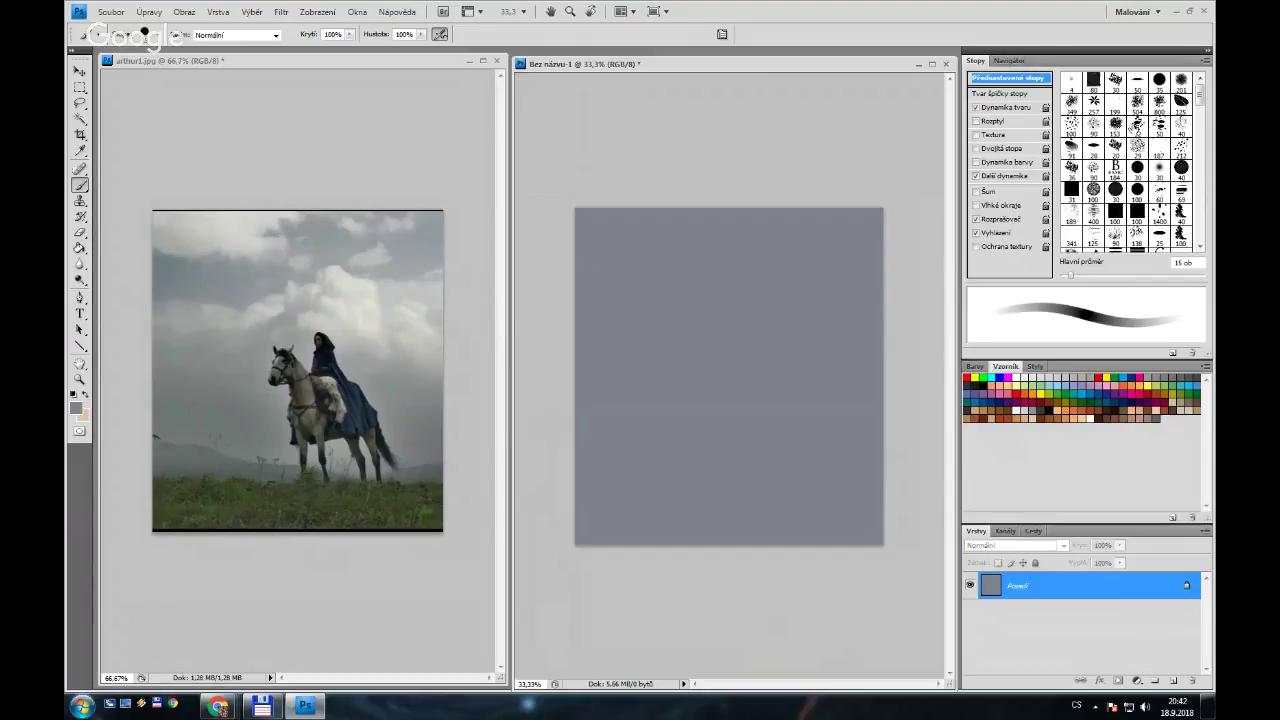
left_click(1159, 171)
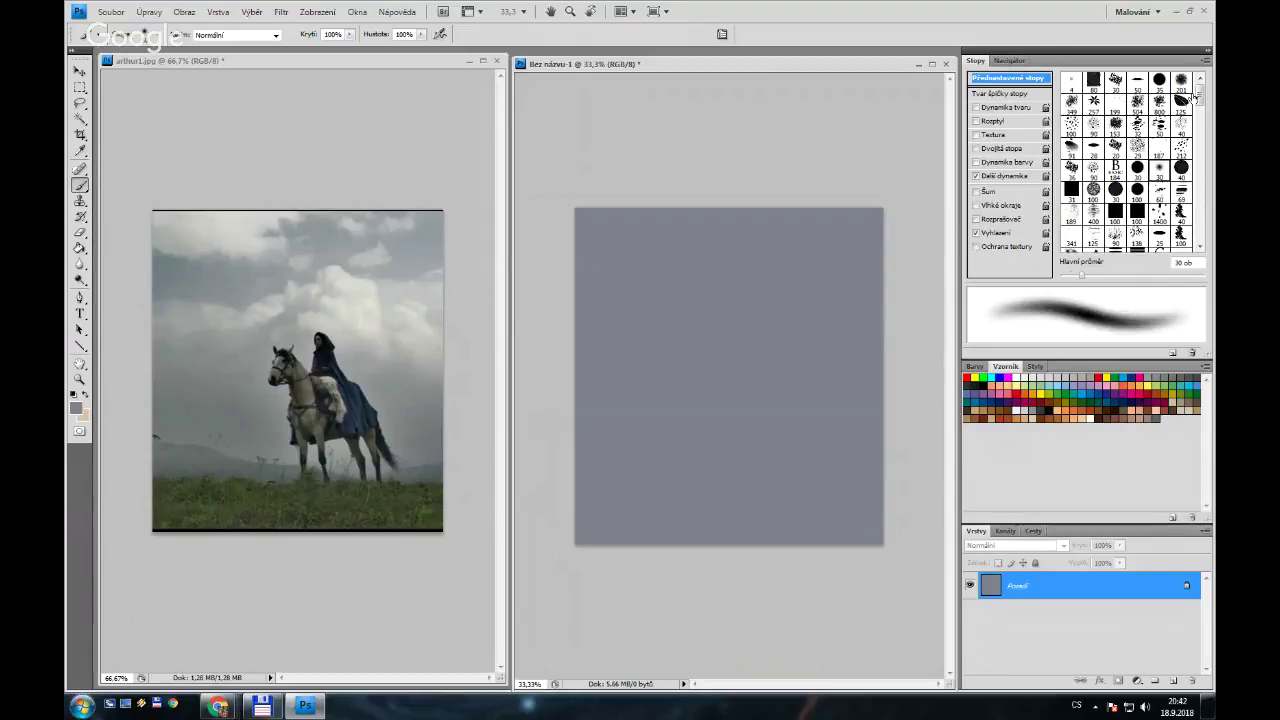
mouse_move(1199, 97)
left_mouse_down()
mouse_move(1201, 258)
mouse_move(1200, 176)
left_mouse_up()
left_click(1114, 139)
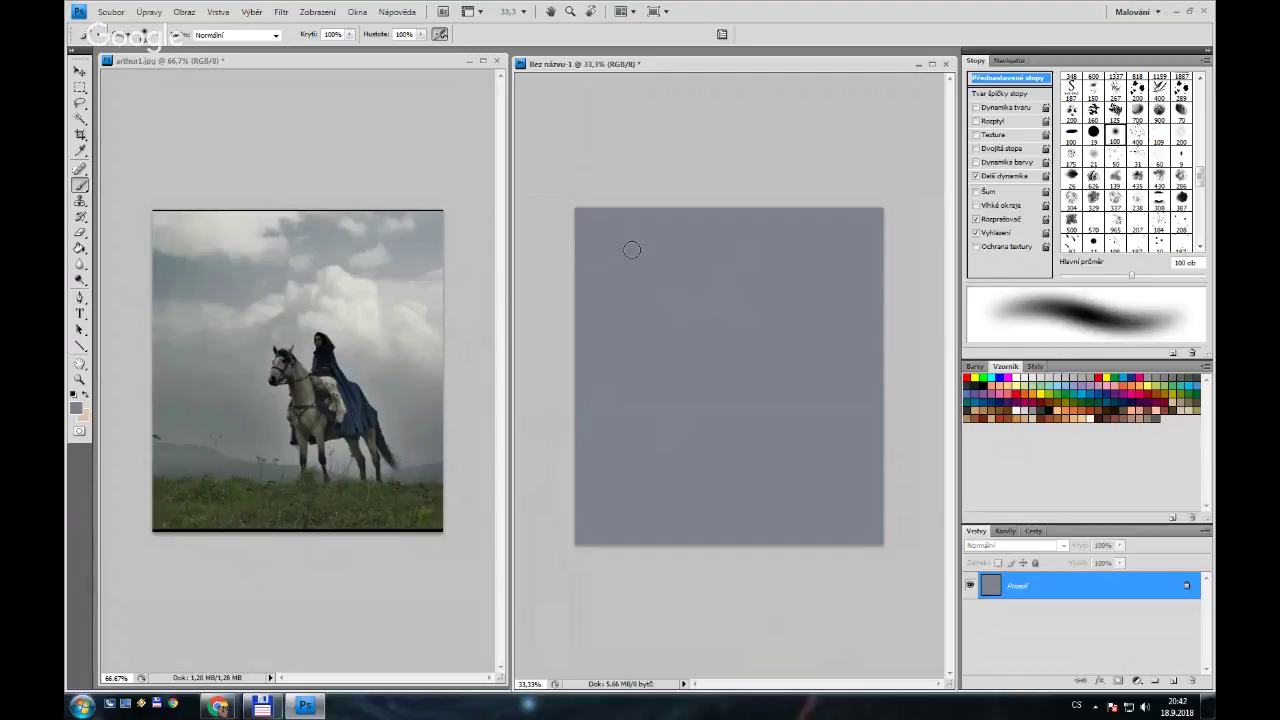
Set the foreground colour to olive green 4f523d by sampling the grass in the reference photo
left_click(77, 408)
left_click(720, 308)
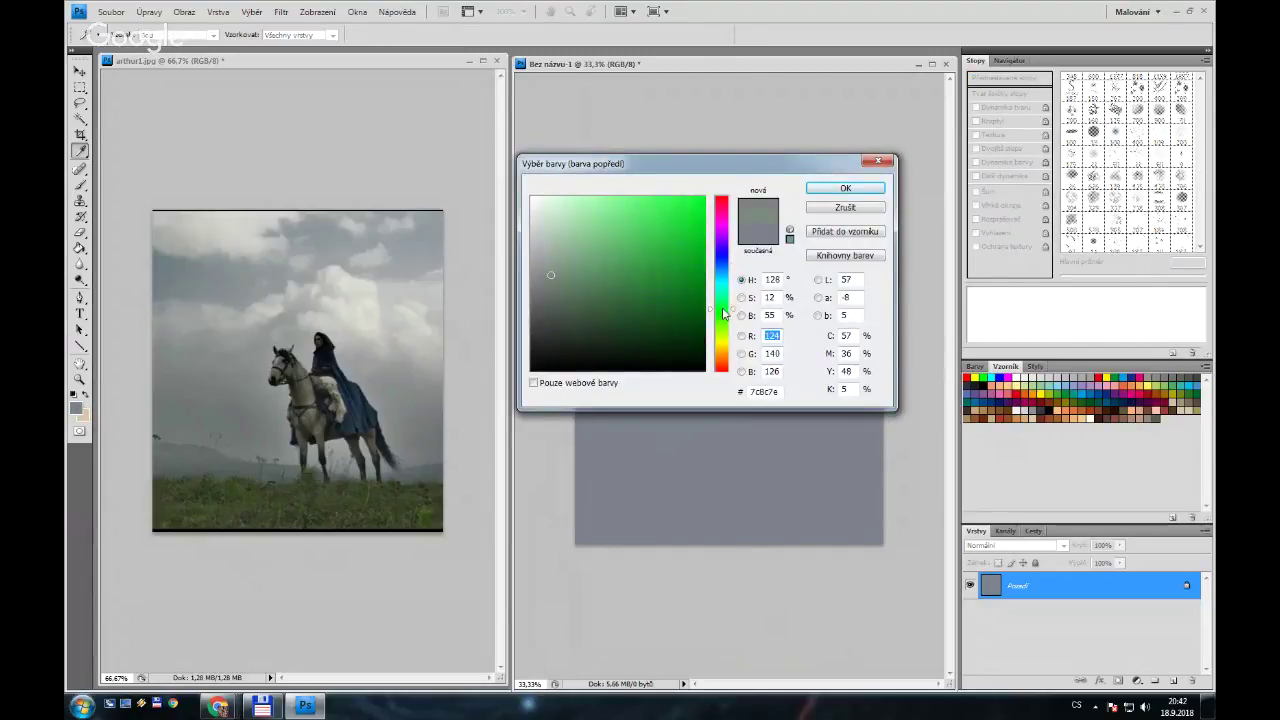
left_click(547, 295)
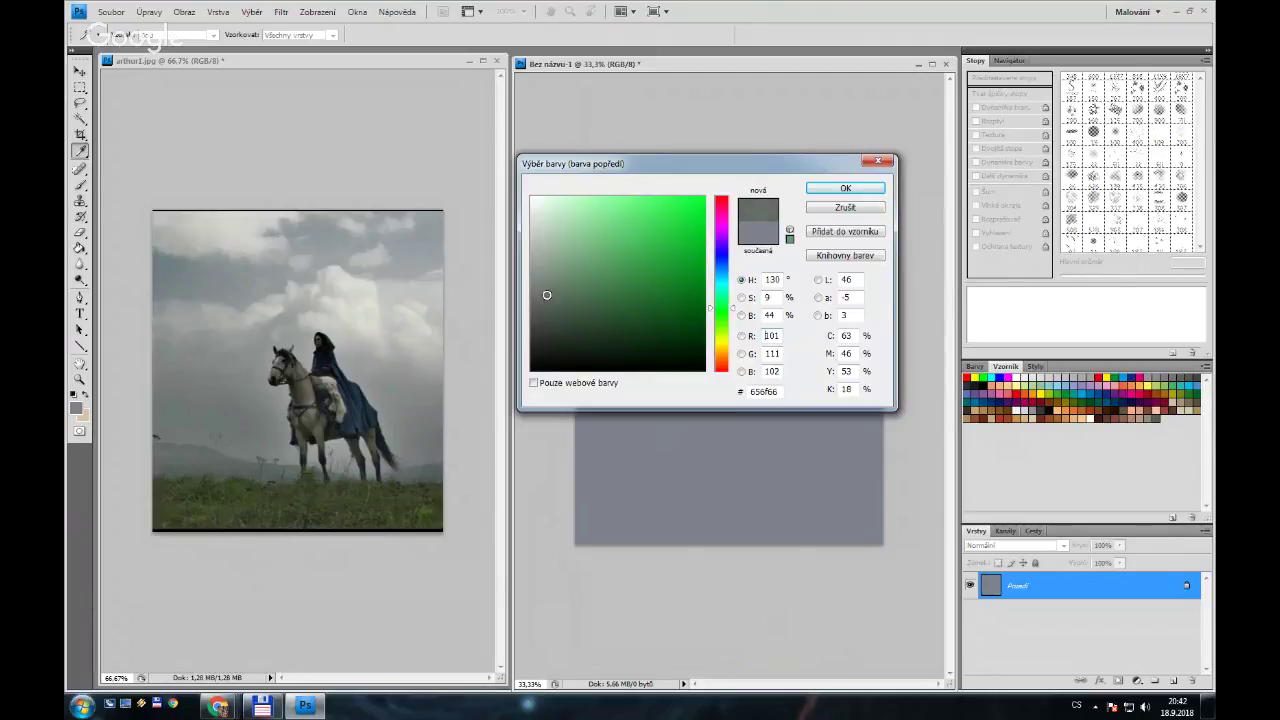
left_click_drag(546, 295, 546, 298)
left_click(320, 498)
mouse_move(320, 498)
left_mouse_down()
mouse_move(360, 493)
mouse_move(341, 489)
left_mouse_up()
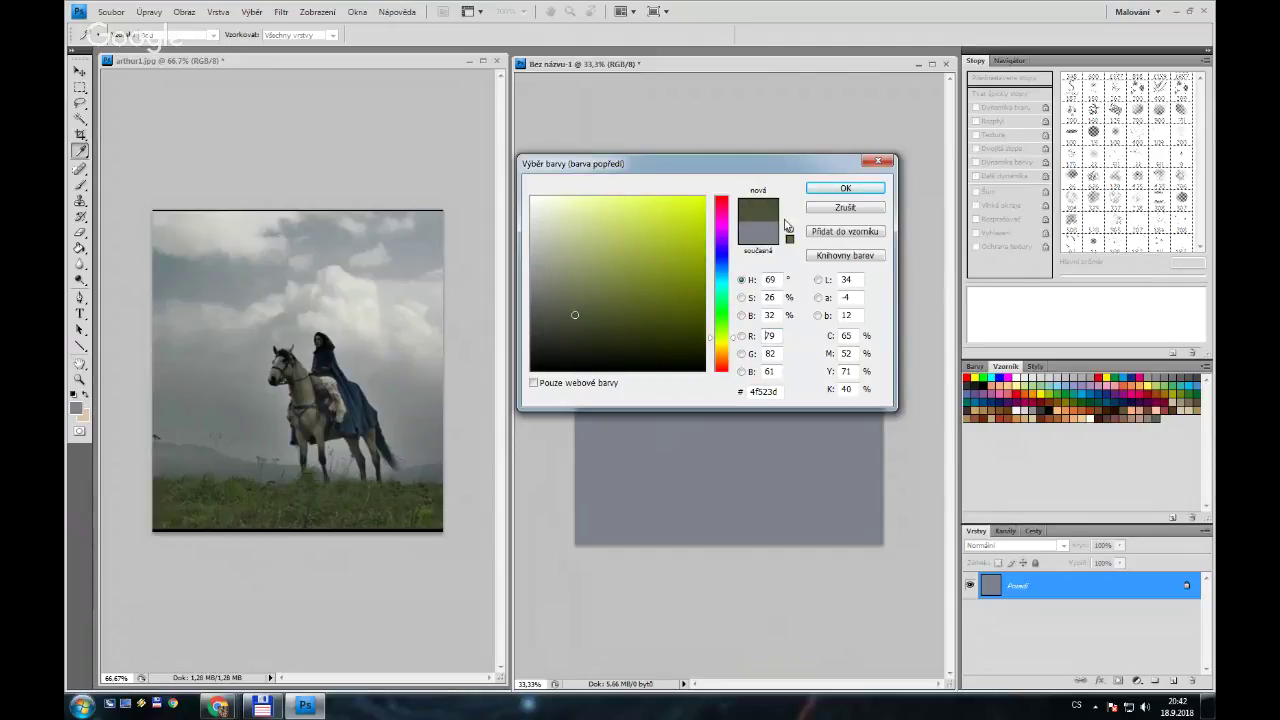
left_click(845, 188)
Try painting an olive-green ground strip along the canvas's lower edge on the background layer with an enlarged soft brush
key("b")
key("bracketright")
key("bracketright")
key("bracketright")
key("bracketright")
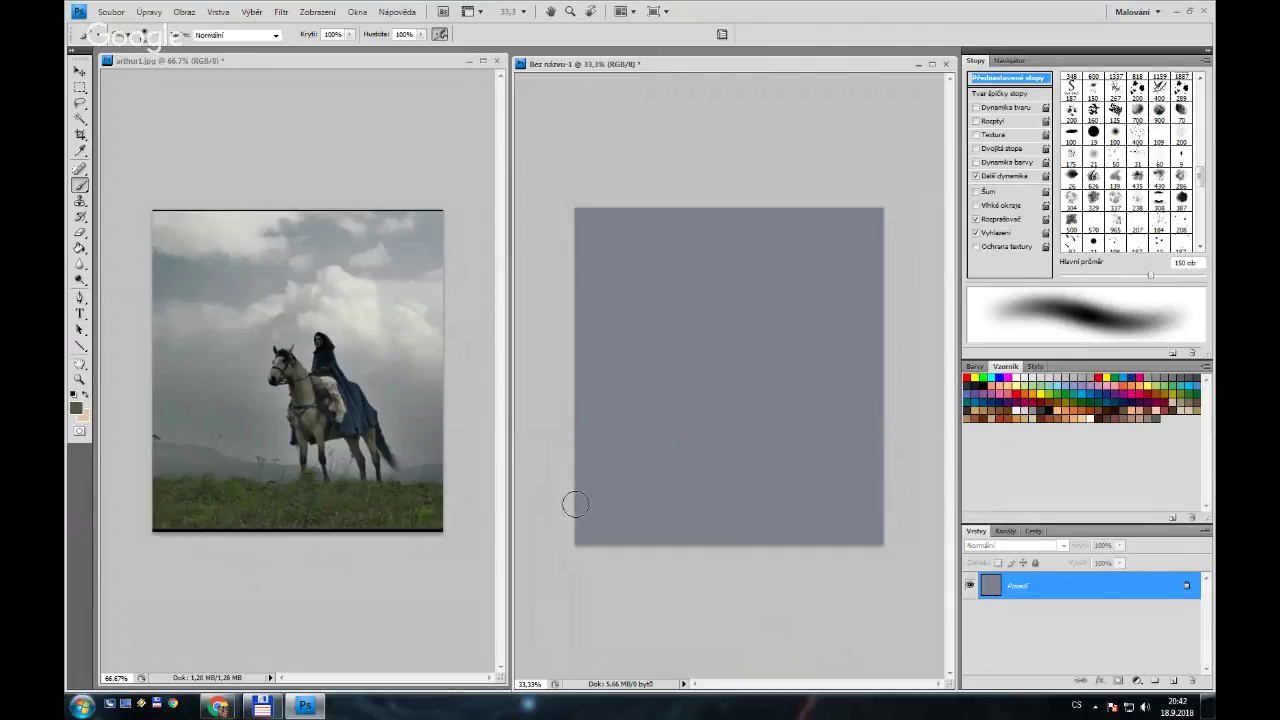
mouse_move(571, 506)
left_mouse_down()
mouse_move(589, 519)
mouse_move(880, 510)
left_mouse_up()
key("bracketright")
key("bracketright")
key("bracketright")
key("bracketleft")
mouse_move(581, 535)
left_mouse_down()
mouse_move(839, 511)
mouse_move(900, 523)
left_mouse_up()
mouse_move(560, 520)
left_mouse_down()
mouse_move(894, 521)
mouse_move(614, 523)
left_mouse_up()
Reduce the brush to 100 px and undo the green ground strokes on the background layer
key("bracketleft")
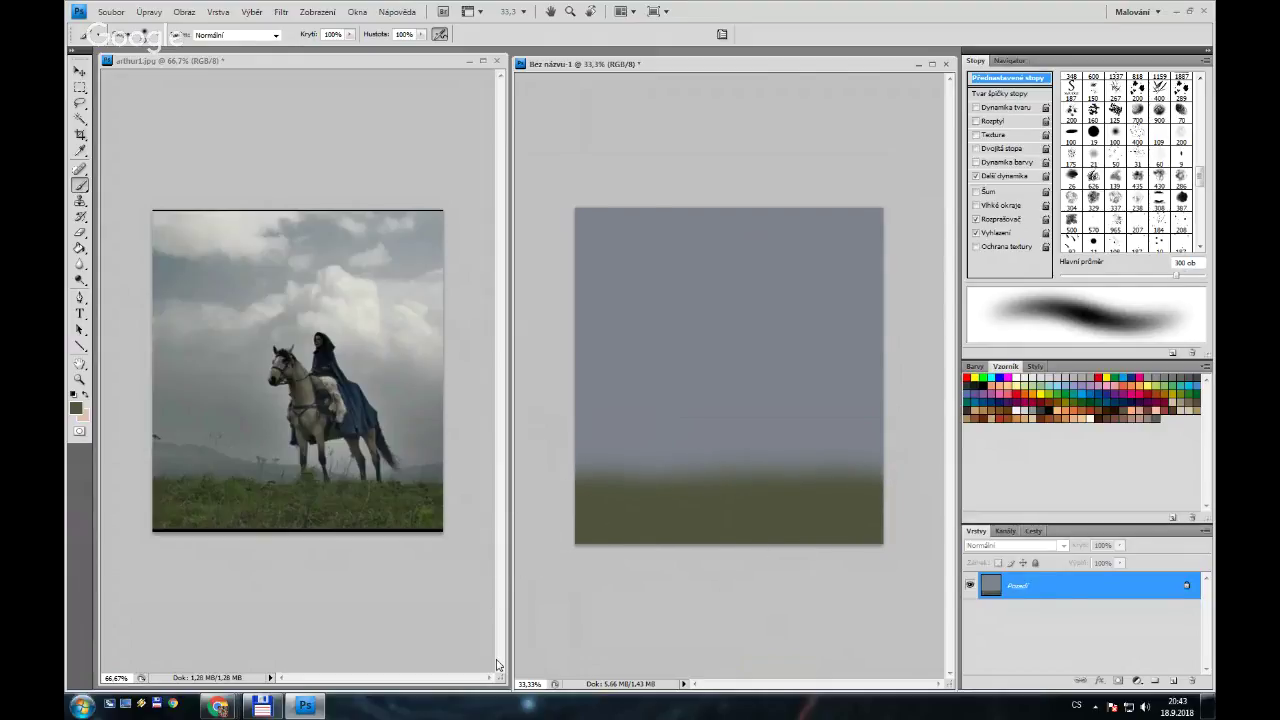
key("bracketleft")
key("bracketleft")
key("bracketleft")
key("bracketleft")
key("bracketleft")
key("bracketleft")
key("ctrl+alt+z")
key("ctrl+alt+z")
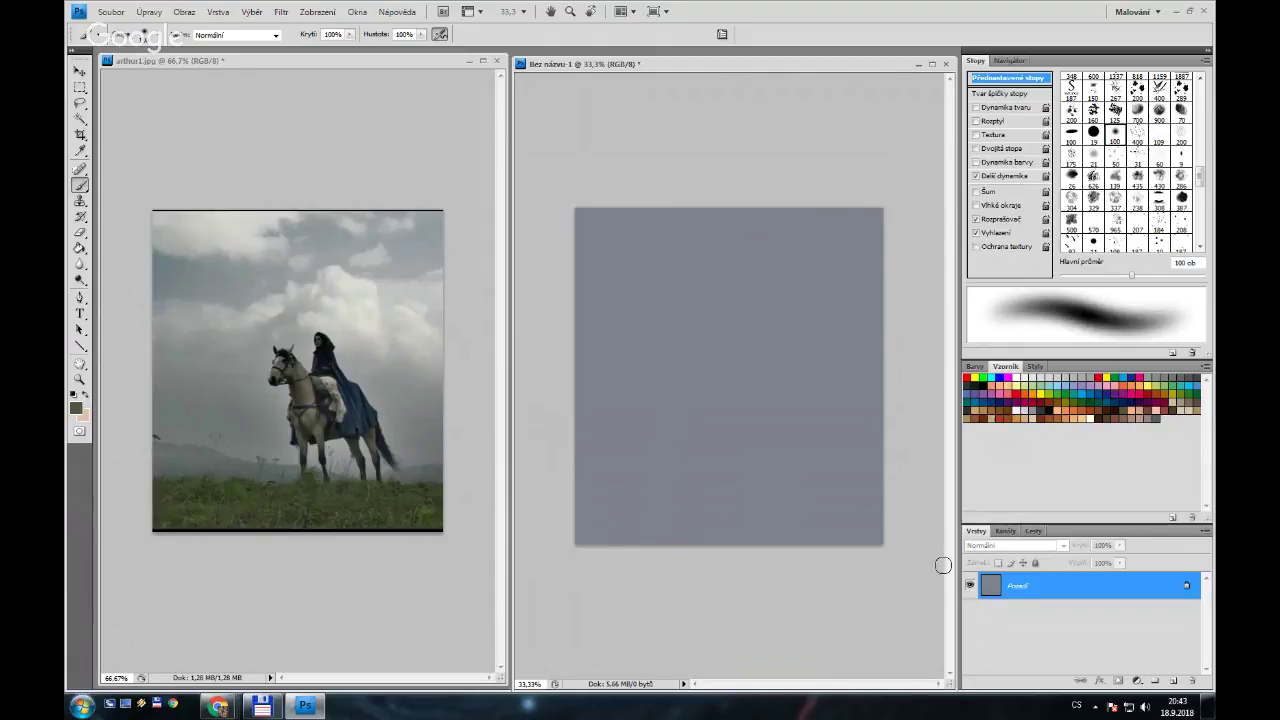
Add a new layer and paint an olive-green ground strip across the canvas's lower edge with a soft 500 px brush
left_click(1175, 681)
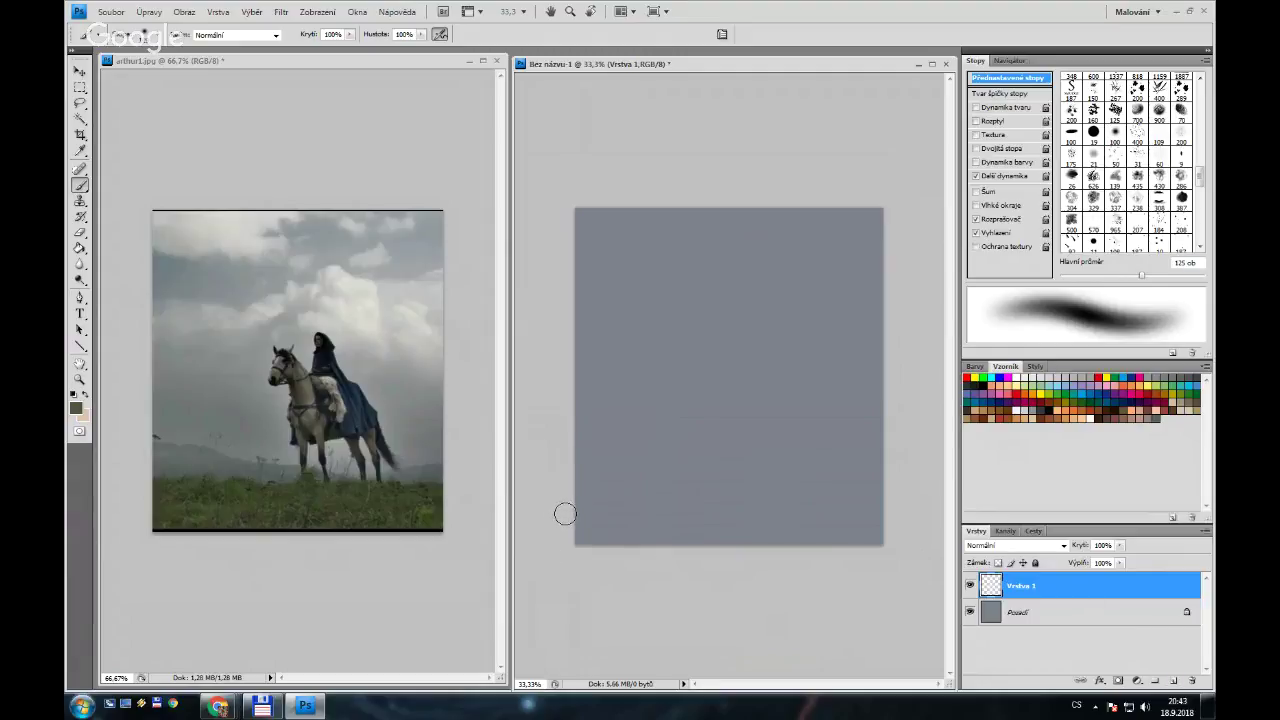
key("bracketright")
key("bracketright")
key("bracketright")
key("bracketright")
key("bracketright")
key("bracketright")
key("bracketright")
key("bracketright")
mouse_move(577, 526)
left_mouse_down()
mouse_move(656, 531)
mouse_move(928, 521)
mouse_move(817, 534)
mouse_move(600, 529)
left_mouse_up()
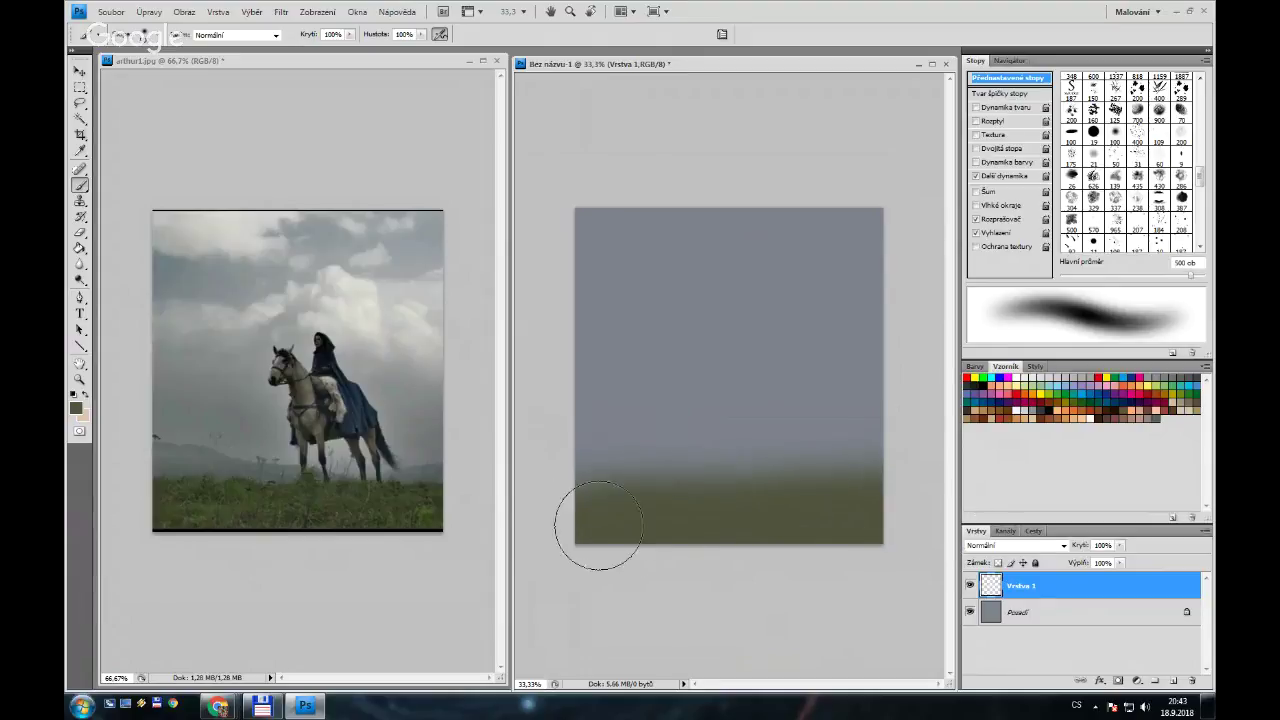
Reduce the soft brush's diameter to 125 px
key("bracketleft")
key("bracketleft")
key("bracketleft")
key("bracketleft")
key("bracketleft")
key("bracketleft")
key("bracketleft")
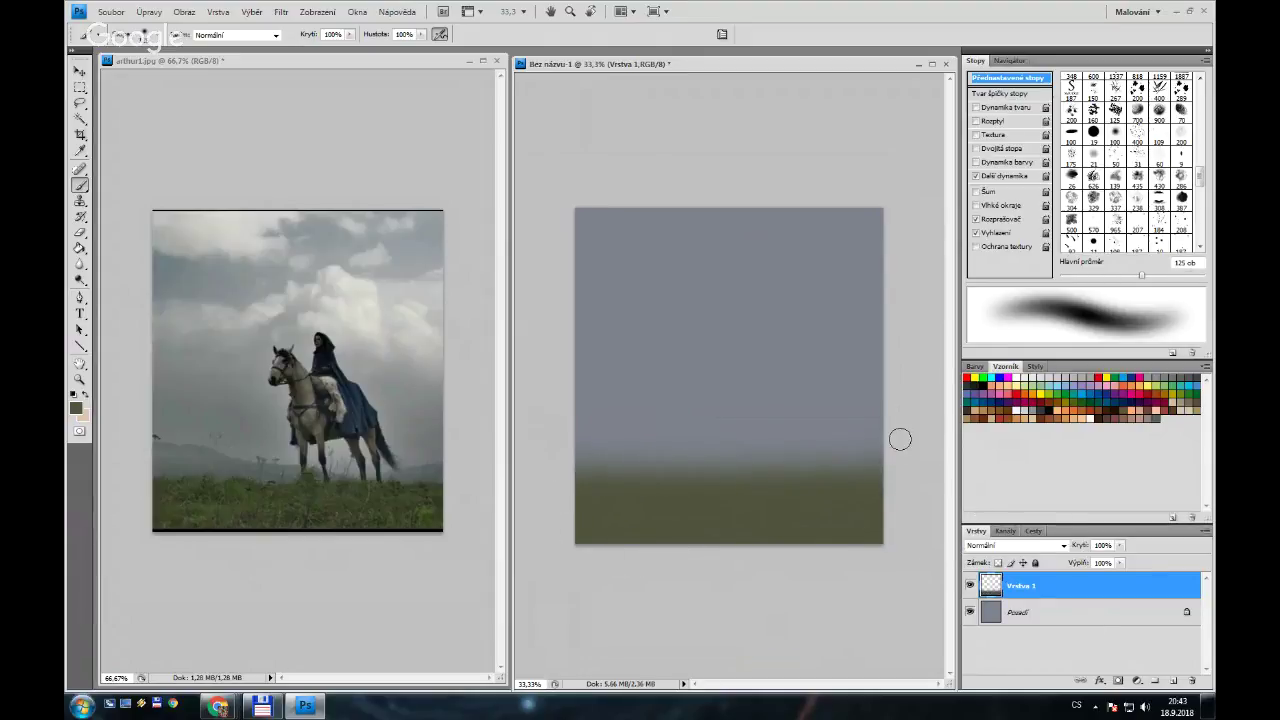
Add another new layer and place it between the green ground layer and the background
left_click(1173, 680)
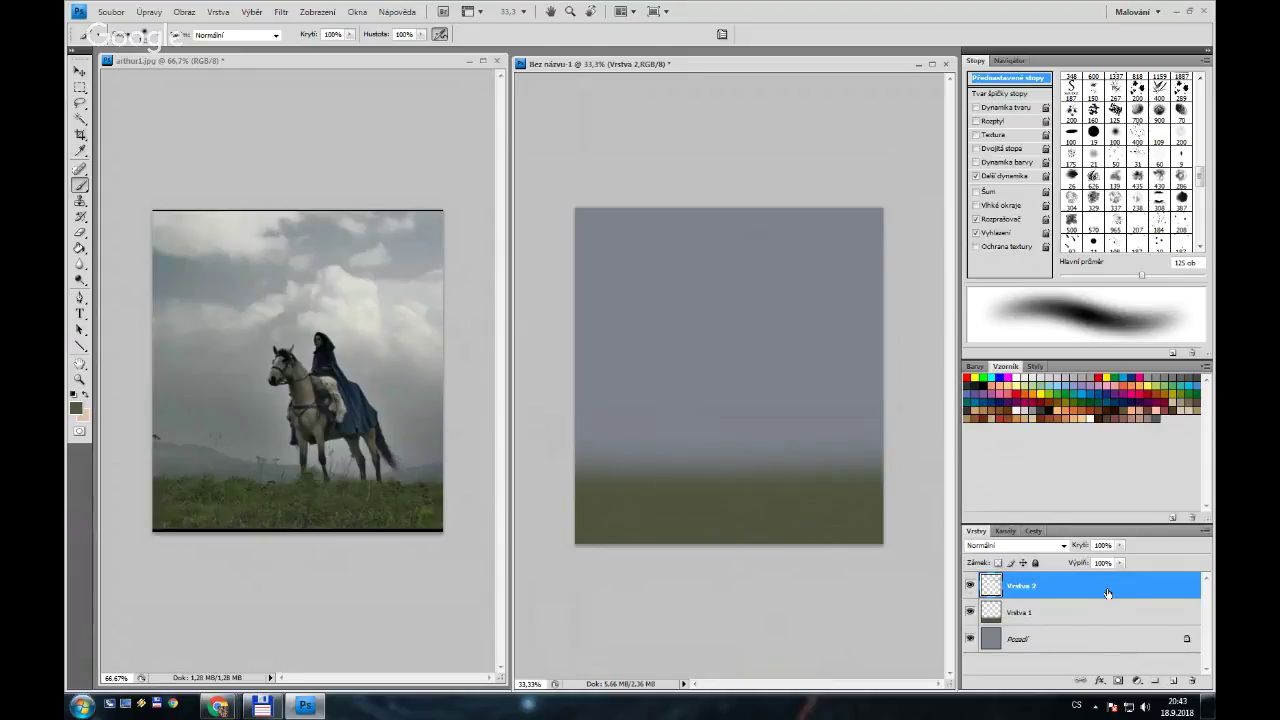
left_click_drag(1108, 597, 1030, 589)
Set the foreground colour to grey-green 5e6464, sampled from the distant hills in the horse-rider photo
key("i")
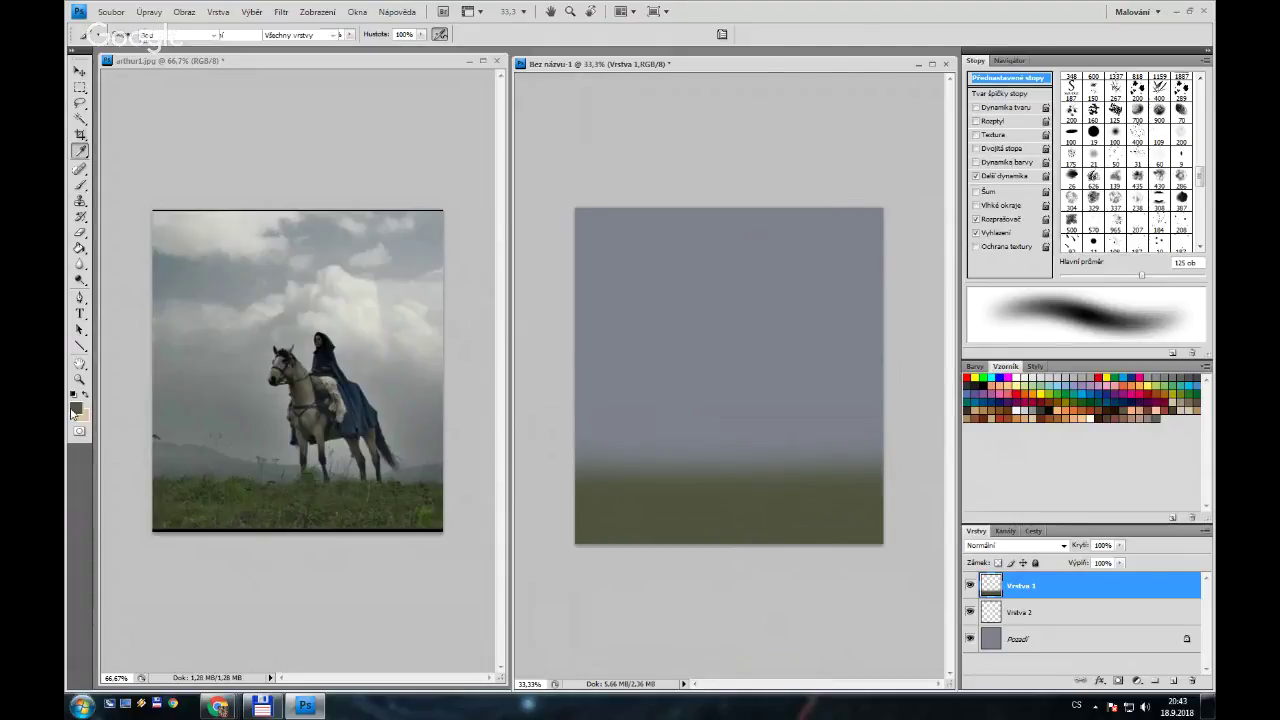
left_click(75, 408)
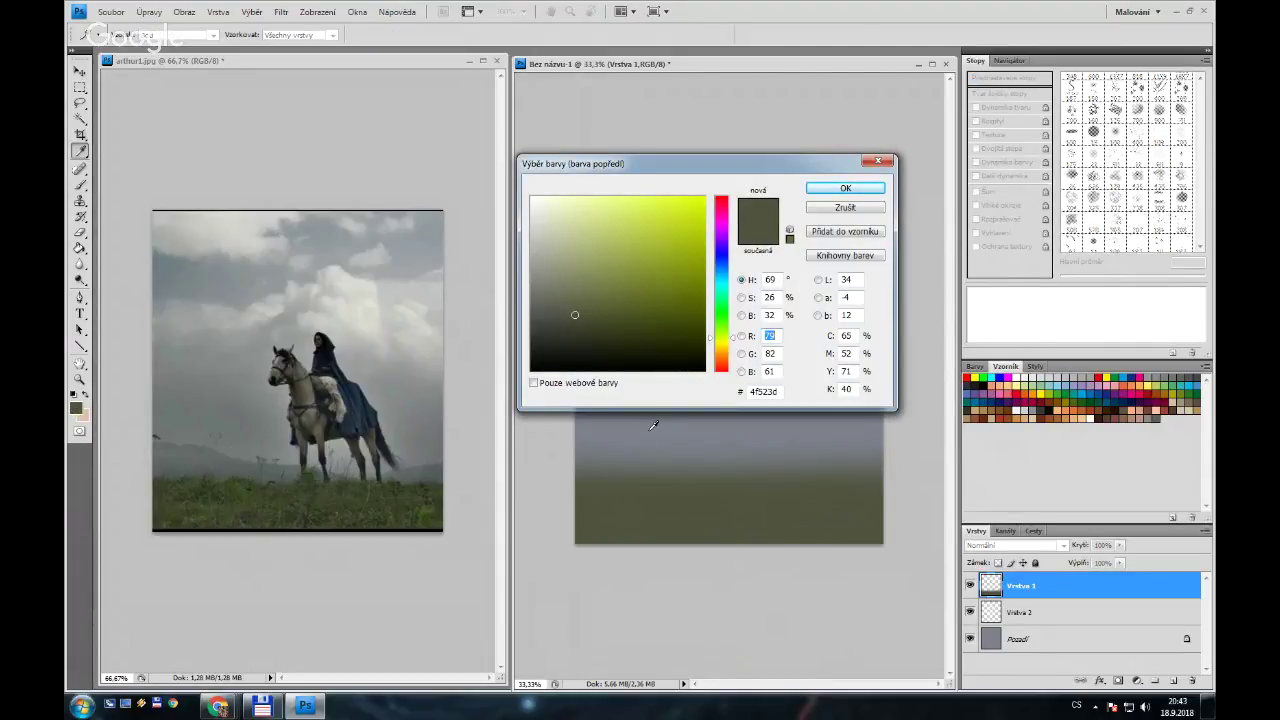
left_click(652, 427)
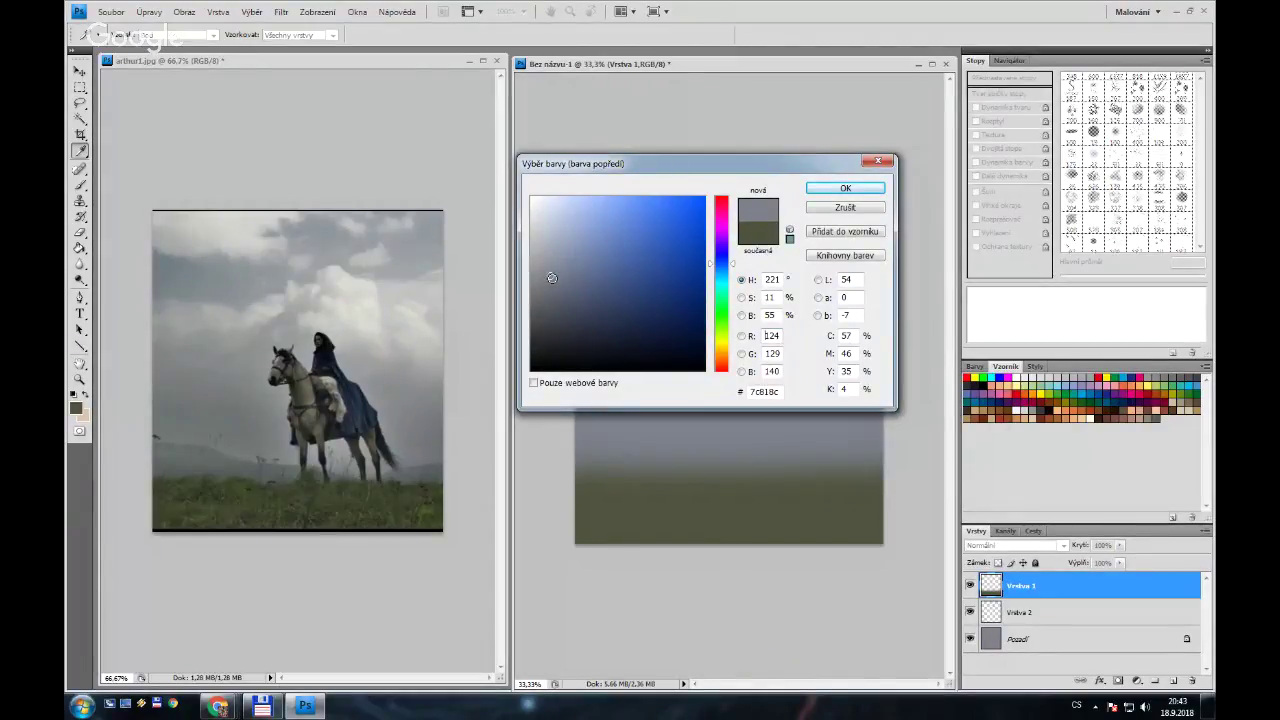
mouse_move(551, 278)
left_mouse_down()
mouse_move(551, 257)
mouse_move(572, 287)
left_mouse_up()
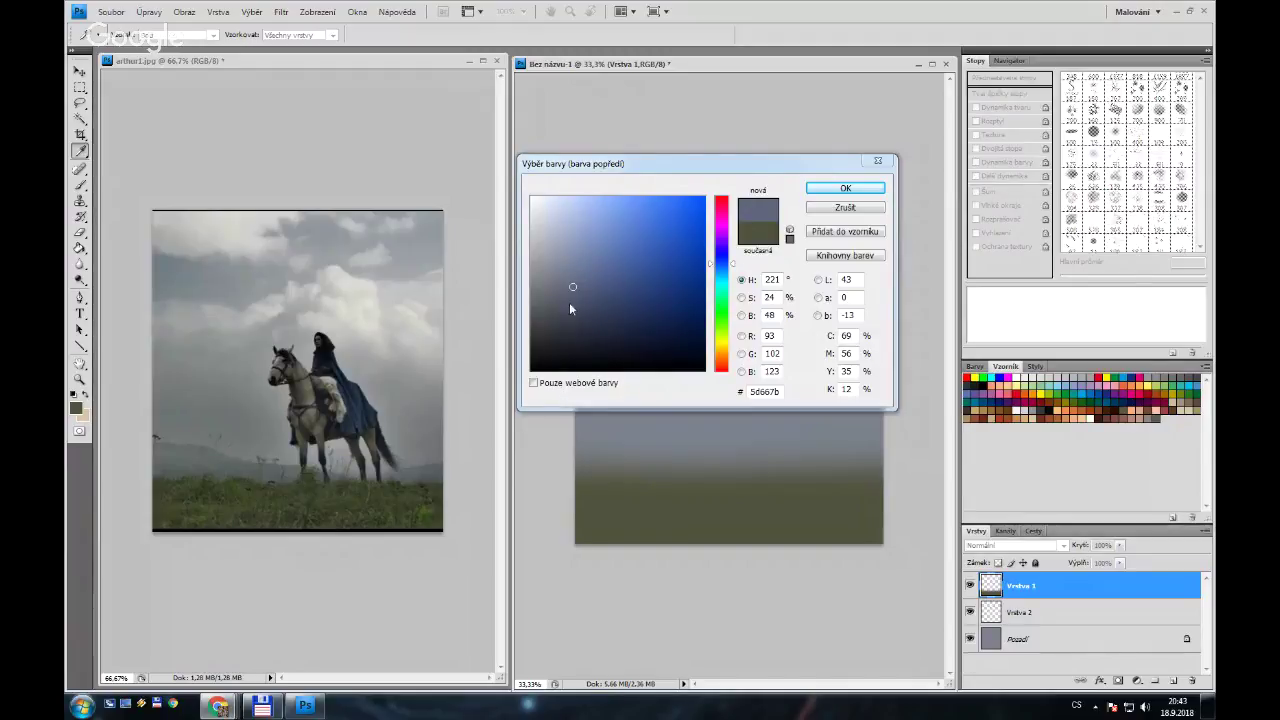
left_click(224, 466)
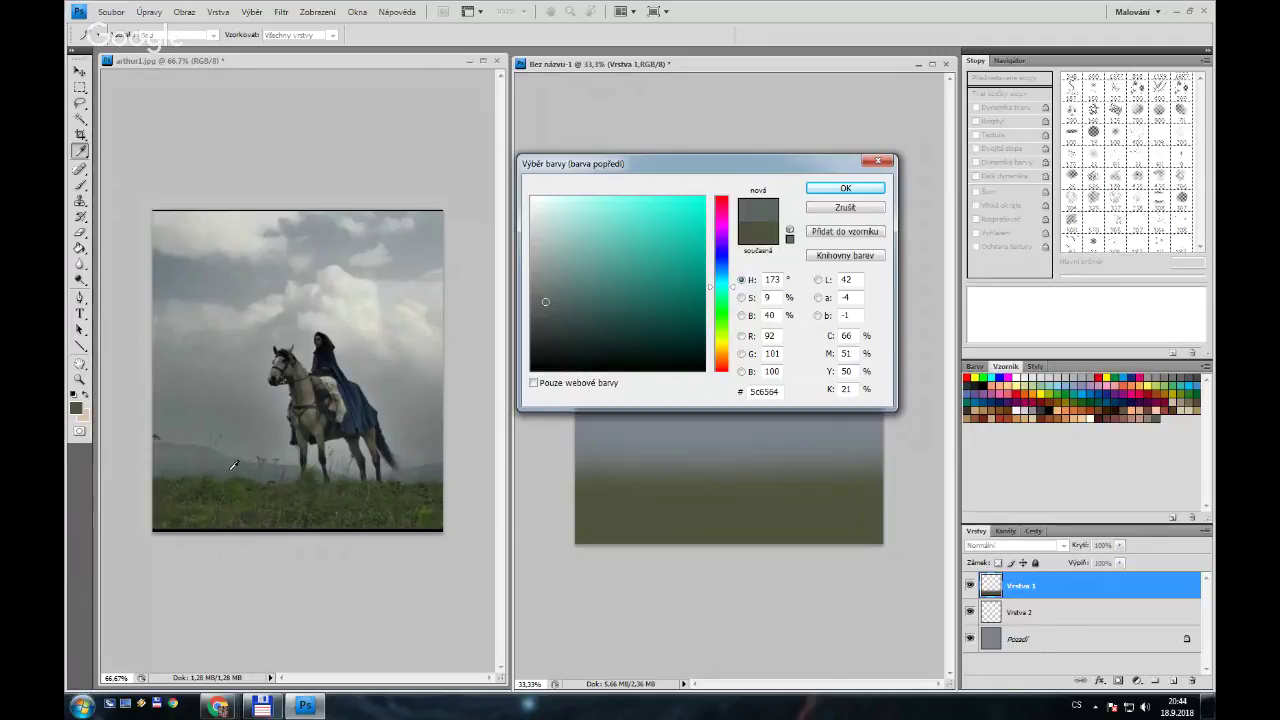
left_click(233, 465)
left_click(231, 470)
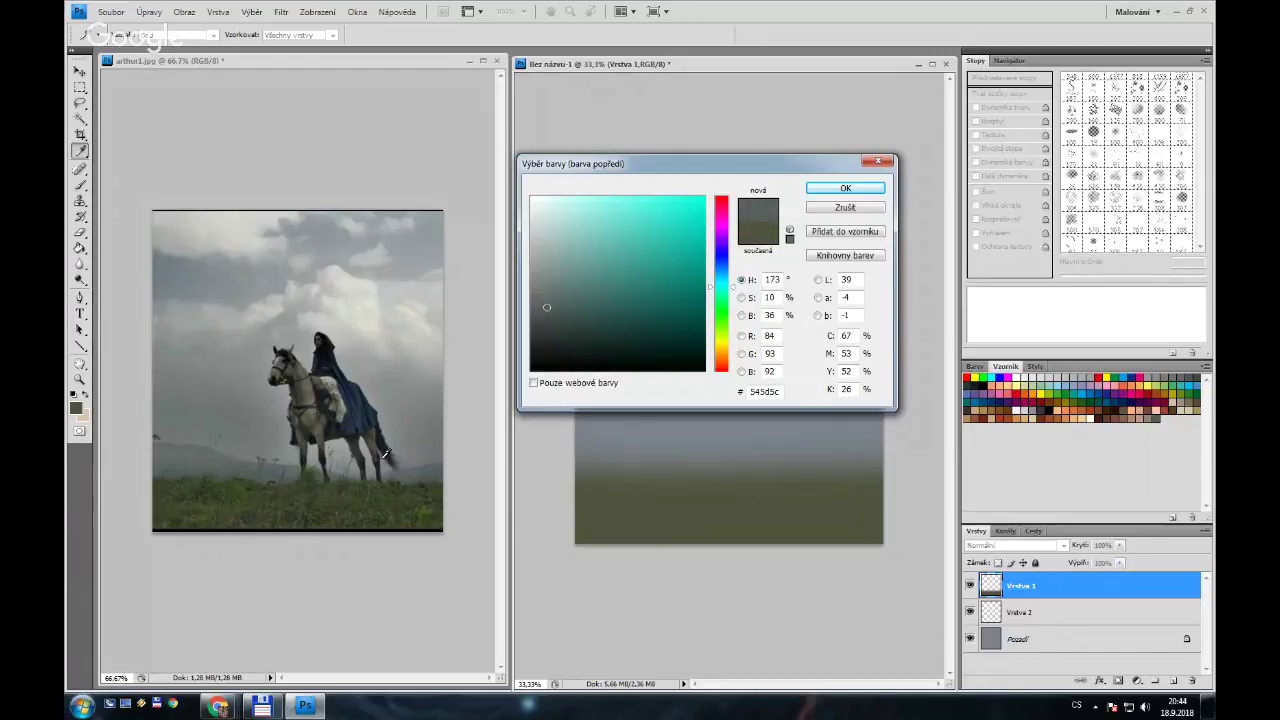
left_click(409, 473)
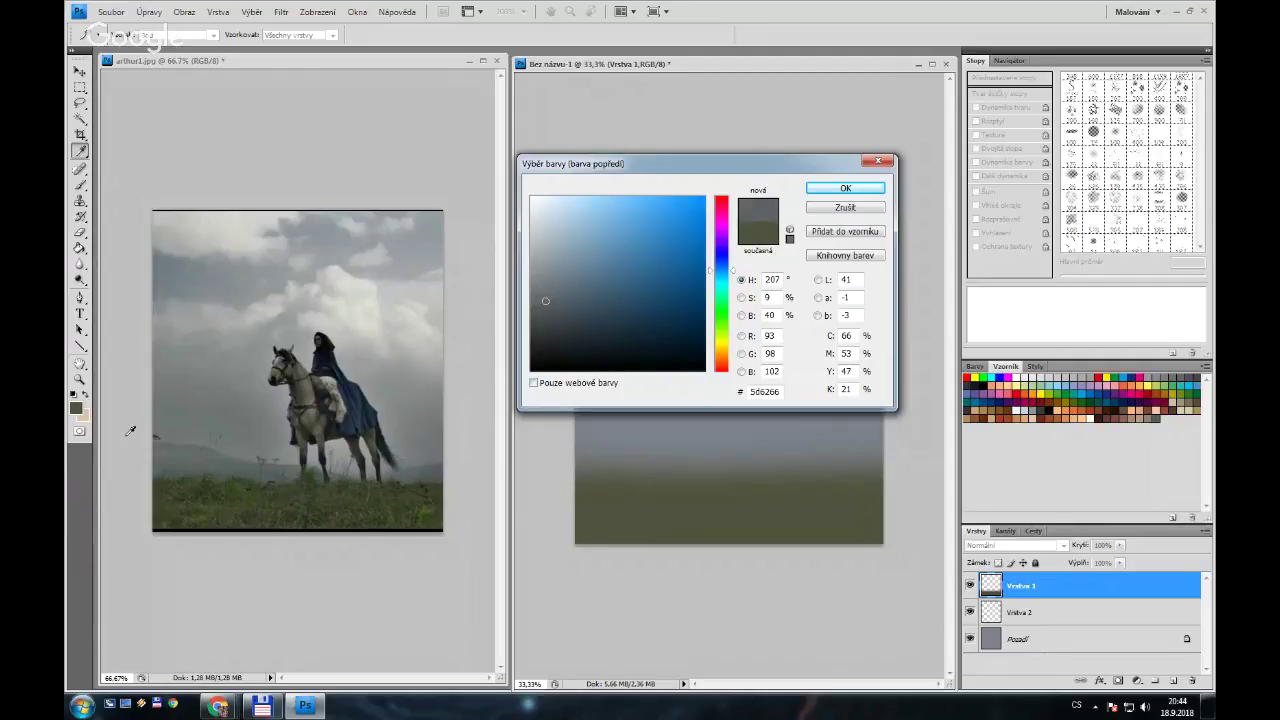
left_click(187, 459)
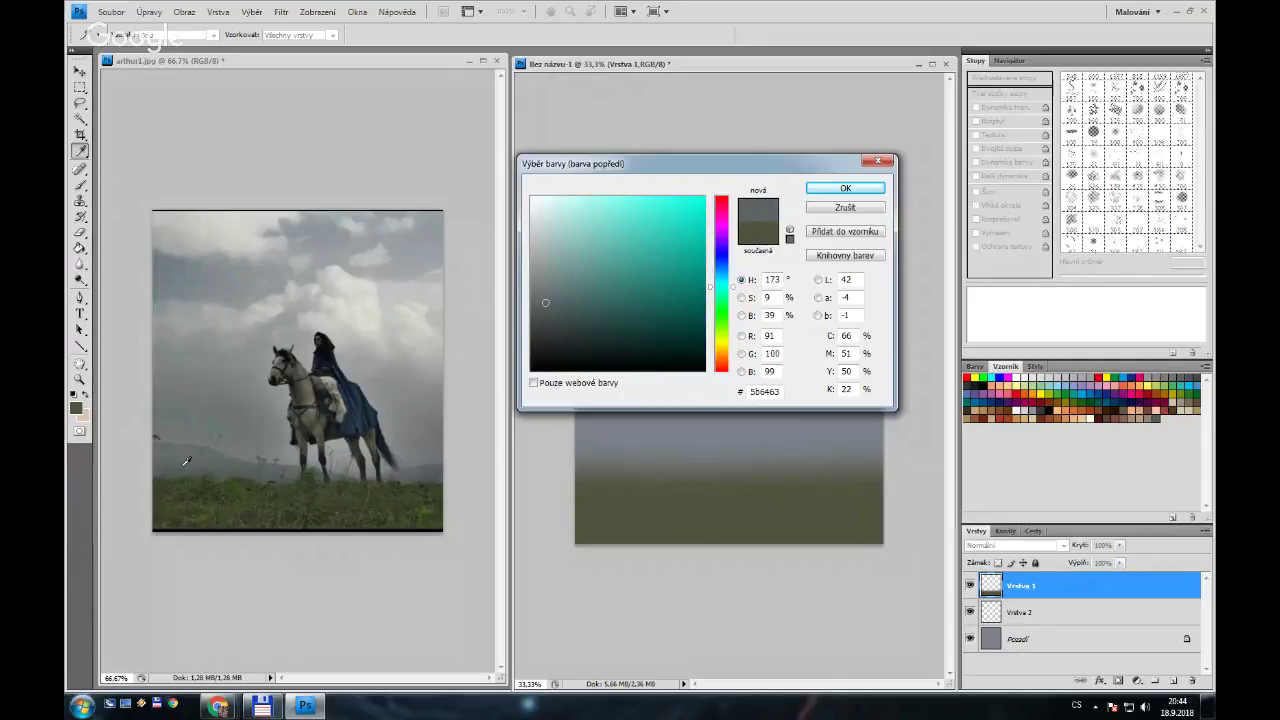
left_click_drag(185, 462, 200, 460)
left_click(816, 188)
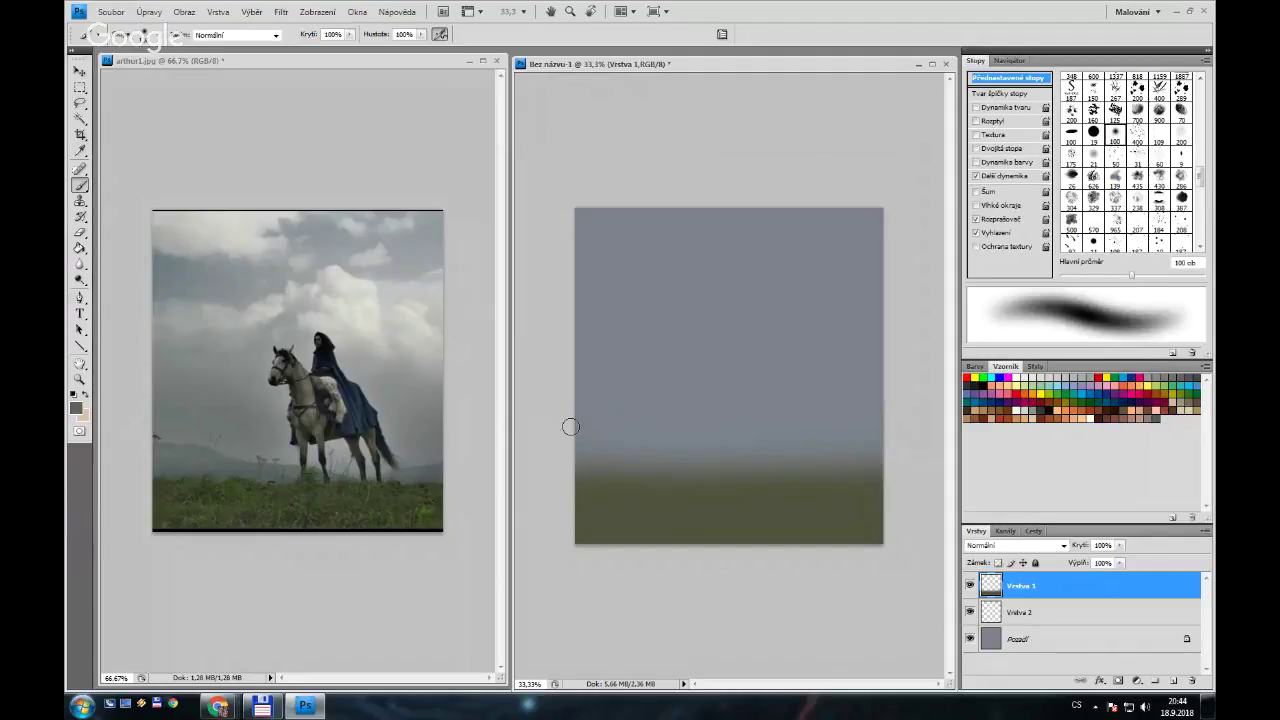
Try a soft 250 px brush stroke for the grey hills on the green ground layer, and undo it
key("bracketleft")
key("bracketleft")
key("bracketleft")
key("bracketleft")
key("bracketright")
key("bracketright")
key("bracketright")
key("bracketright")
key("bracketright")
key("bracketright")
key("bracketright")
key("bracketright")
left_click_drag(575, 451, 707, 462)
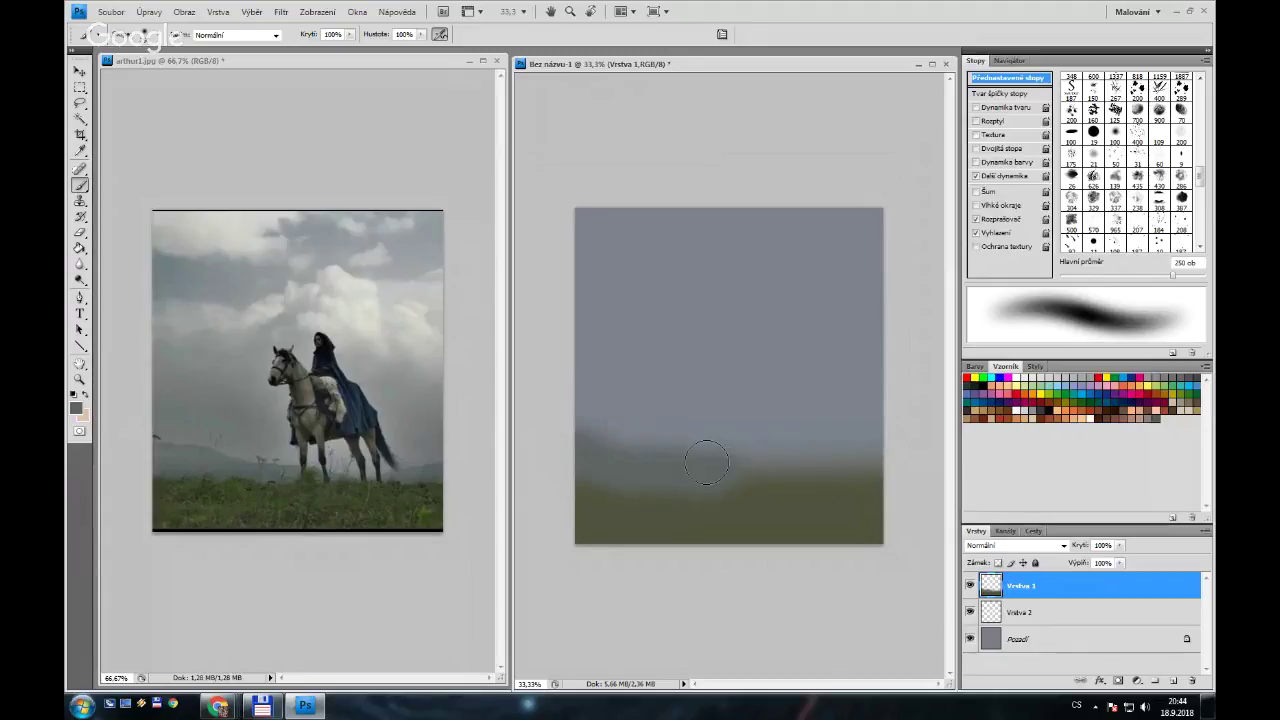
key("ctrl+z")
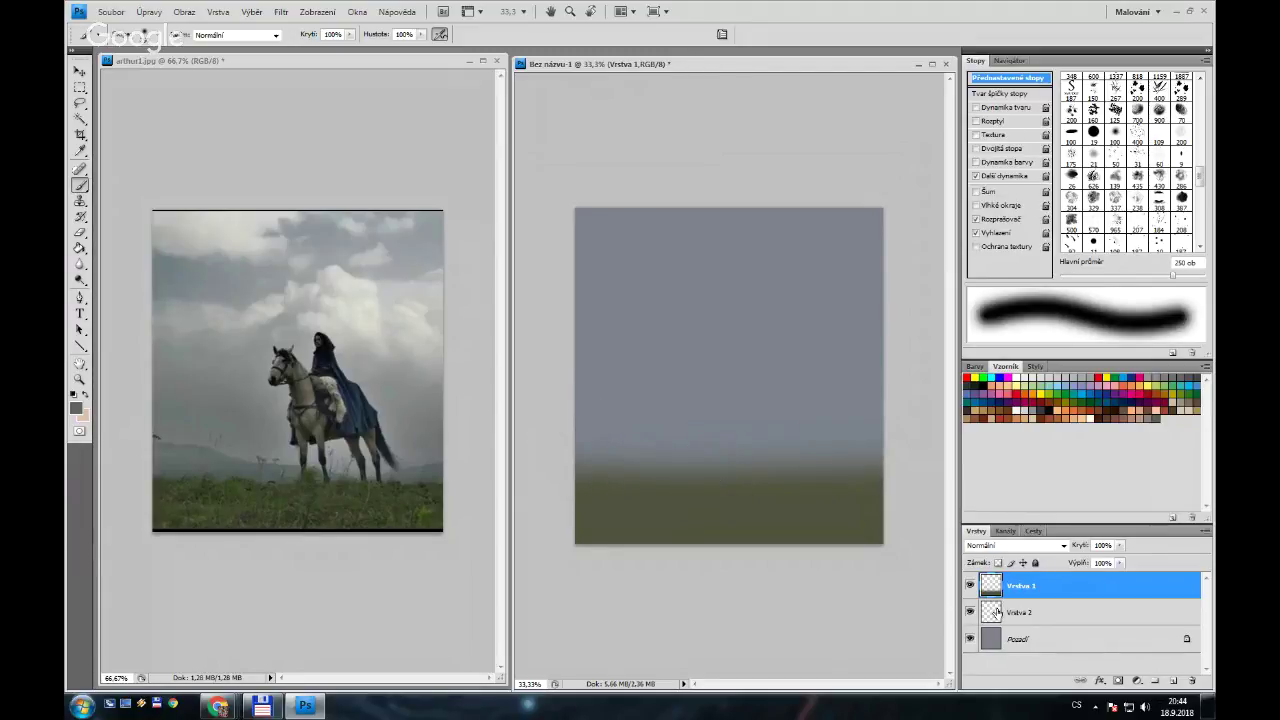
Try painting the grey hills on the layer beneath the green ground, and undo the stroke
key("alt+bracketleft")
mouse_move(543, 466)
left_mouse_down()
mouse_move(600, 457)
mouse_move(679, 468)
mouse_move(955, 530)
left_mouse_up()
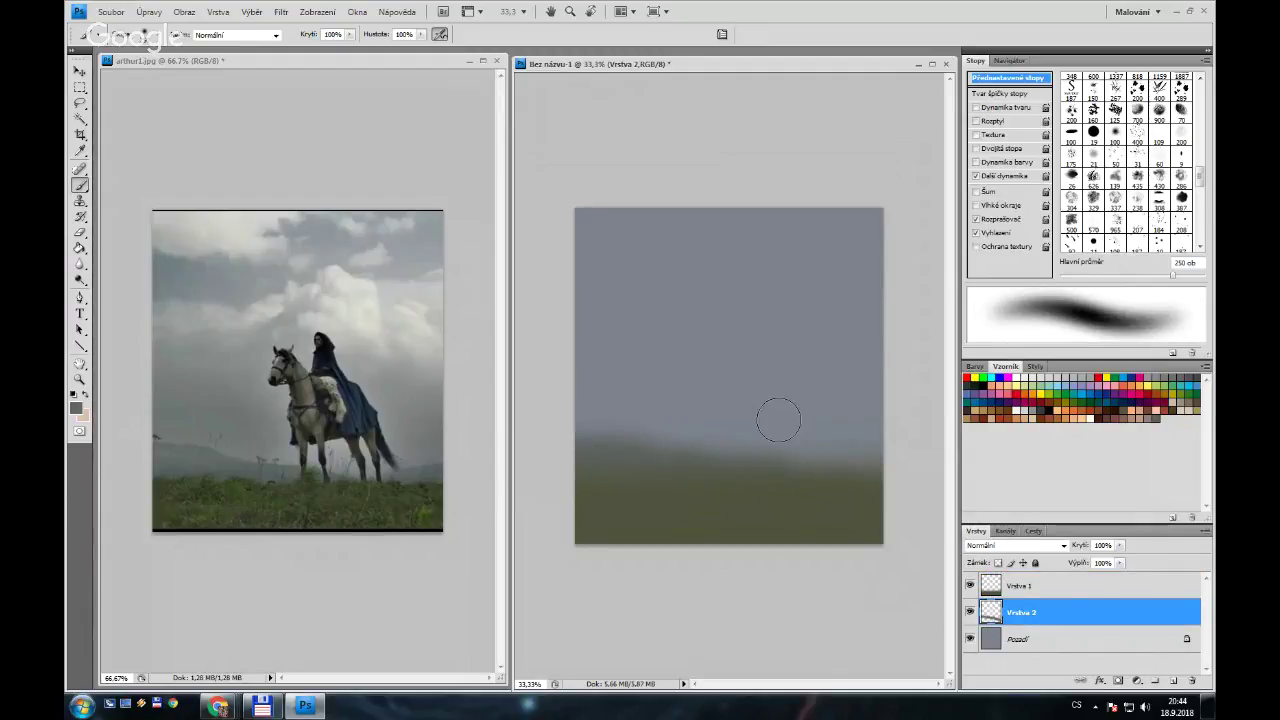
key("ctrl+z")
Delete the layer with the soft olive-green ground strip
key("alt+bracketright")
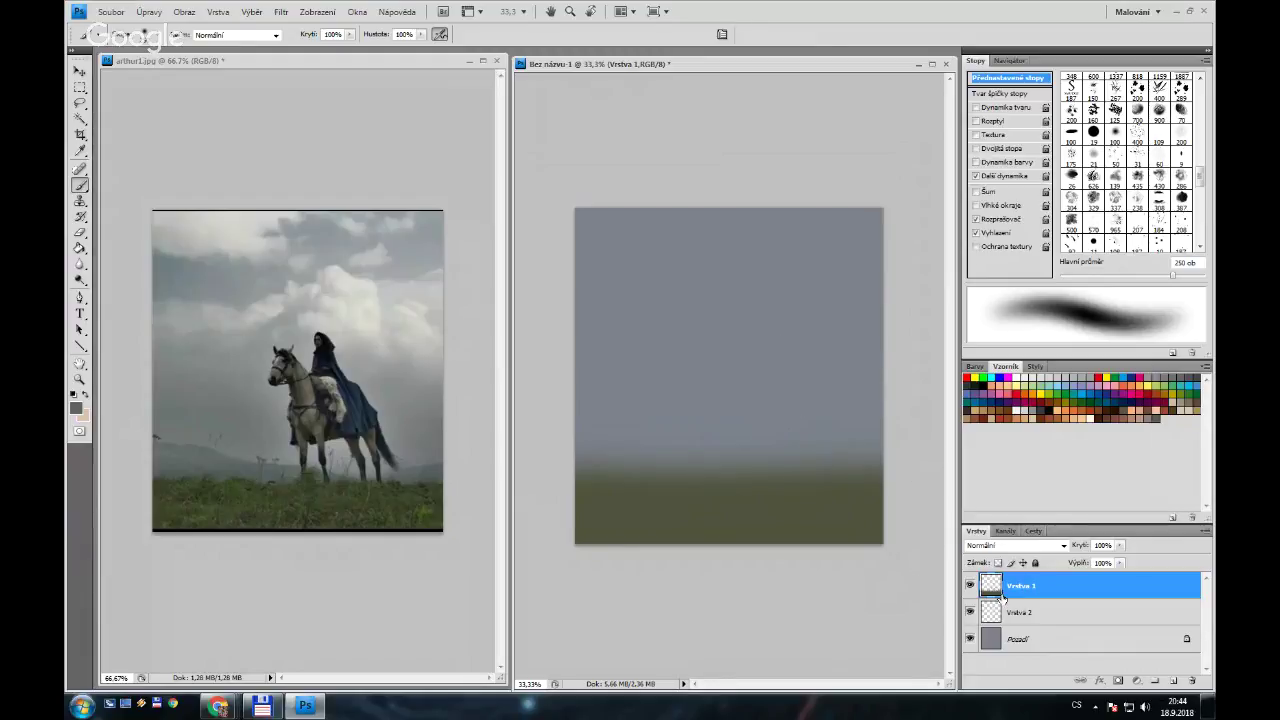
key("Delete")
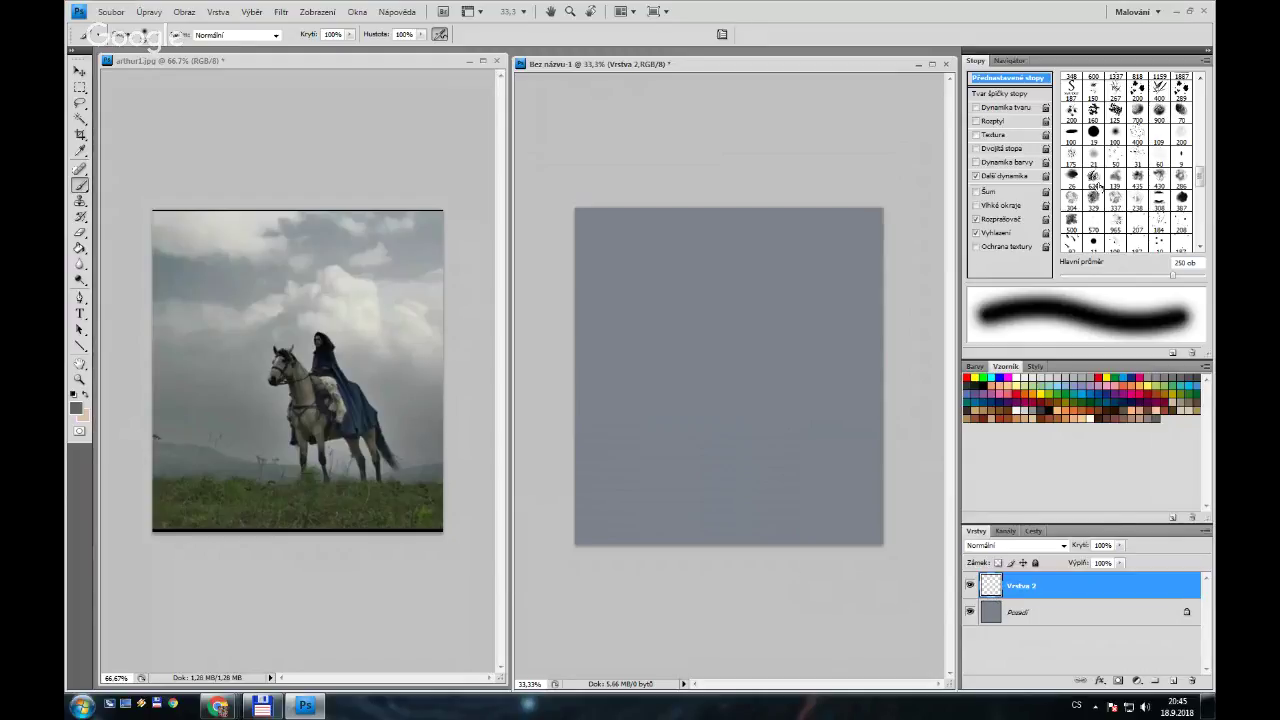
Choose the hard round 35 px brush preset
left_click_drag(1201, 188, 1201, 92)
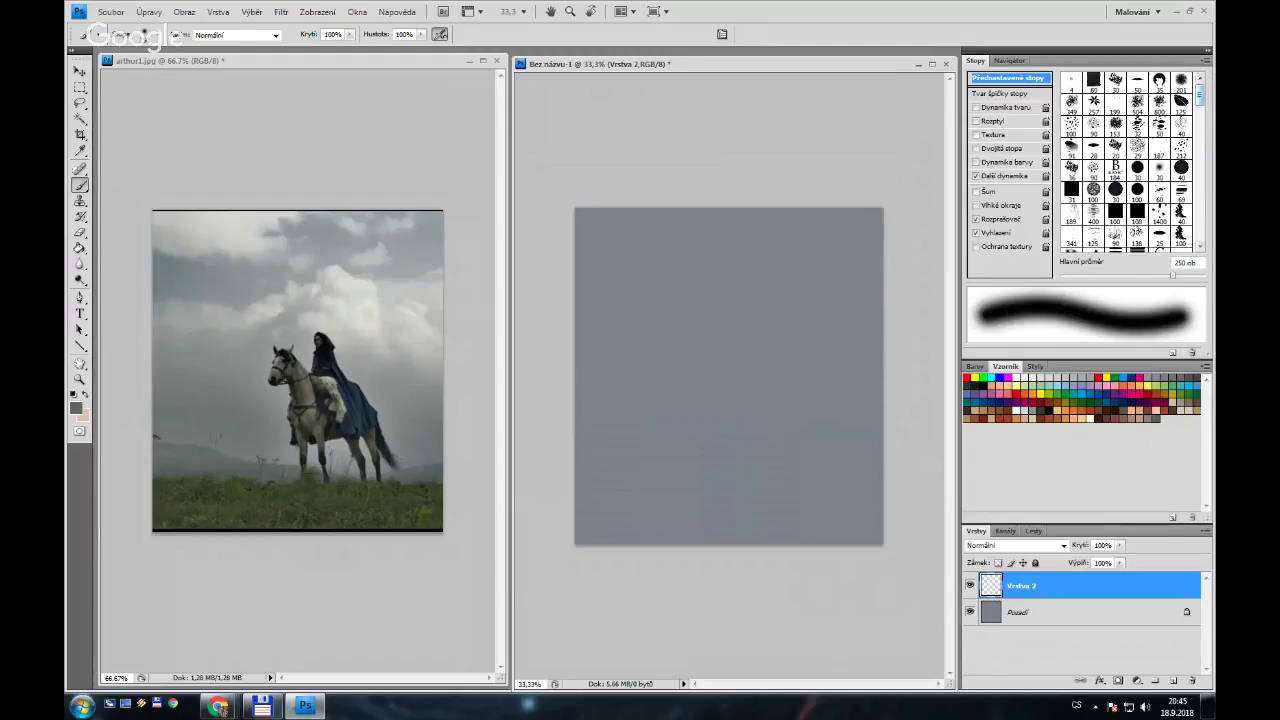
left_click(1159, 80)
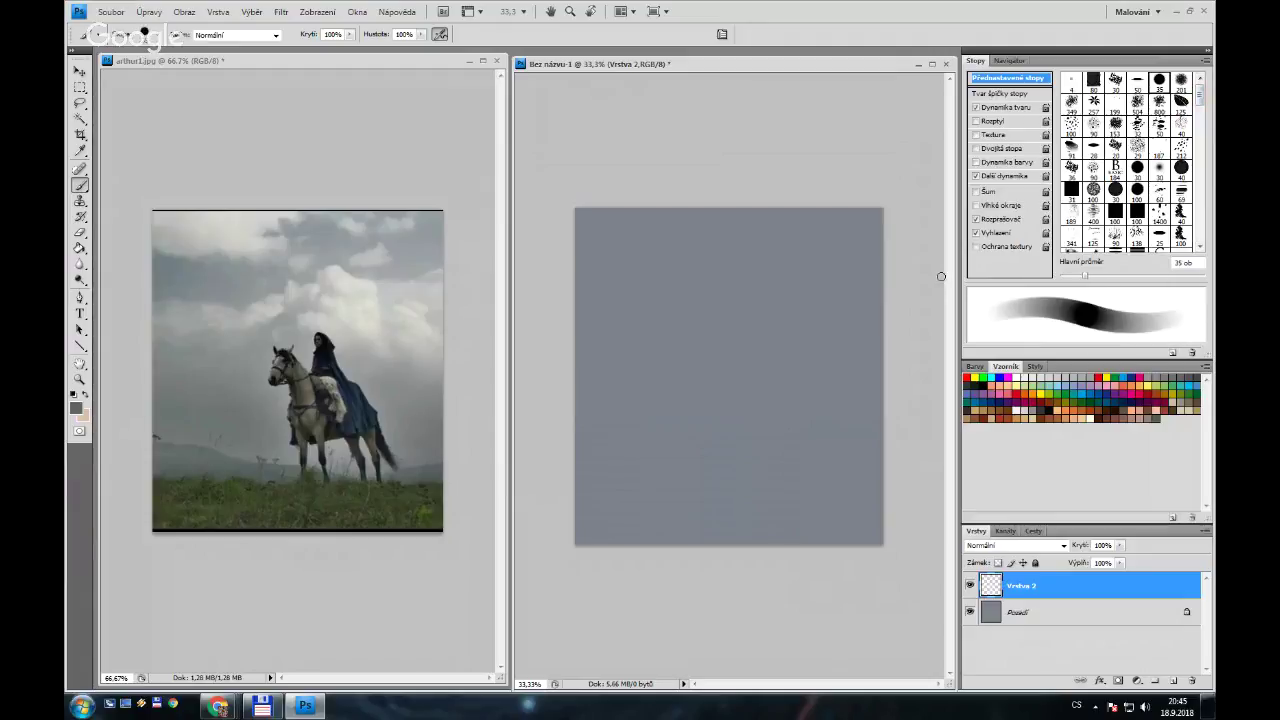
key("i")
left_click(77, 410)
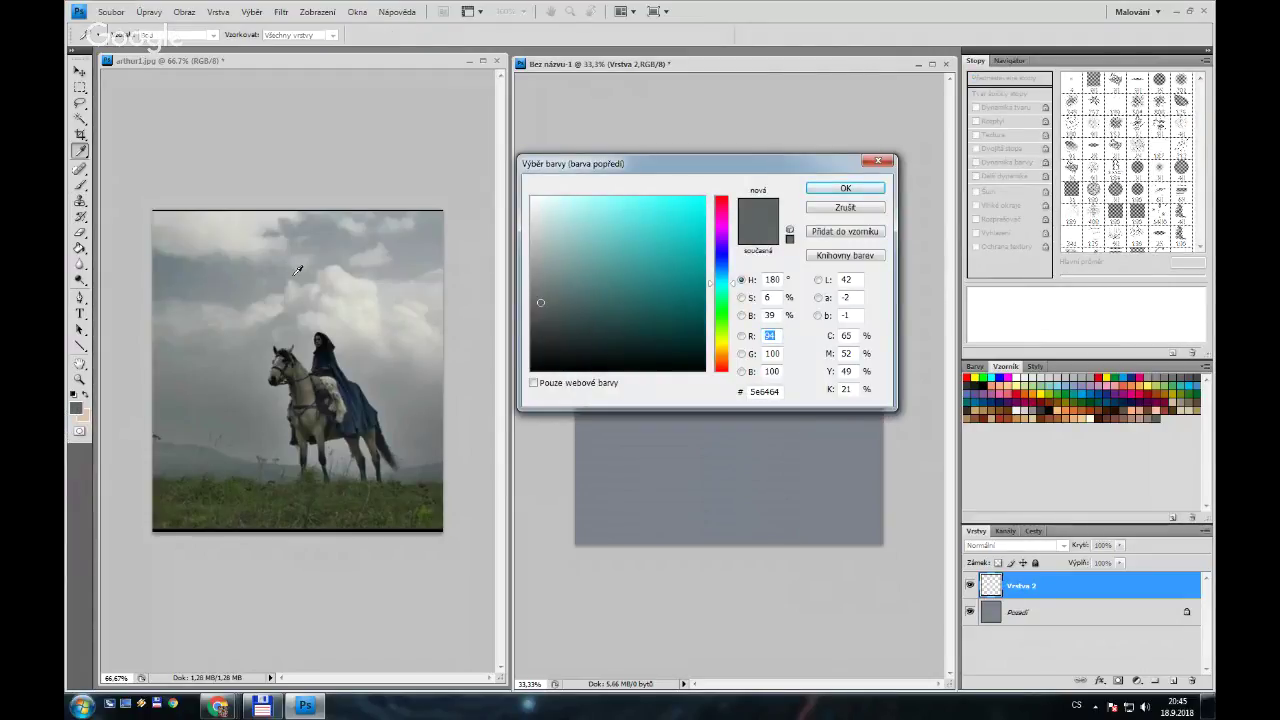
left_click(845, 207)
key("b")
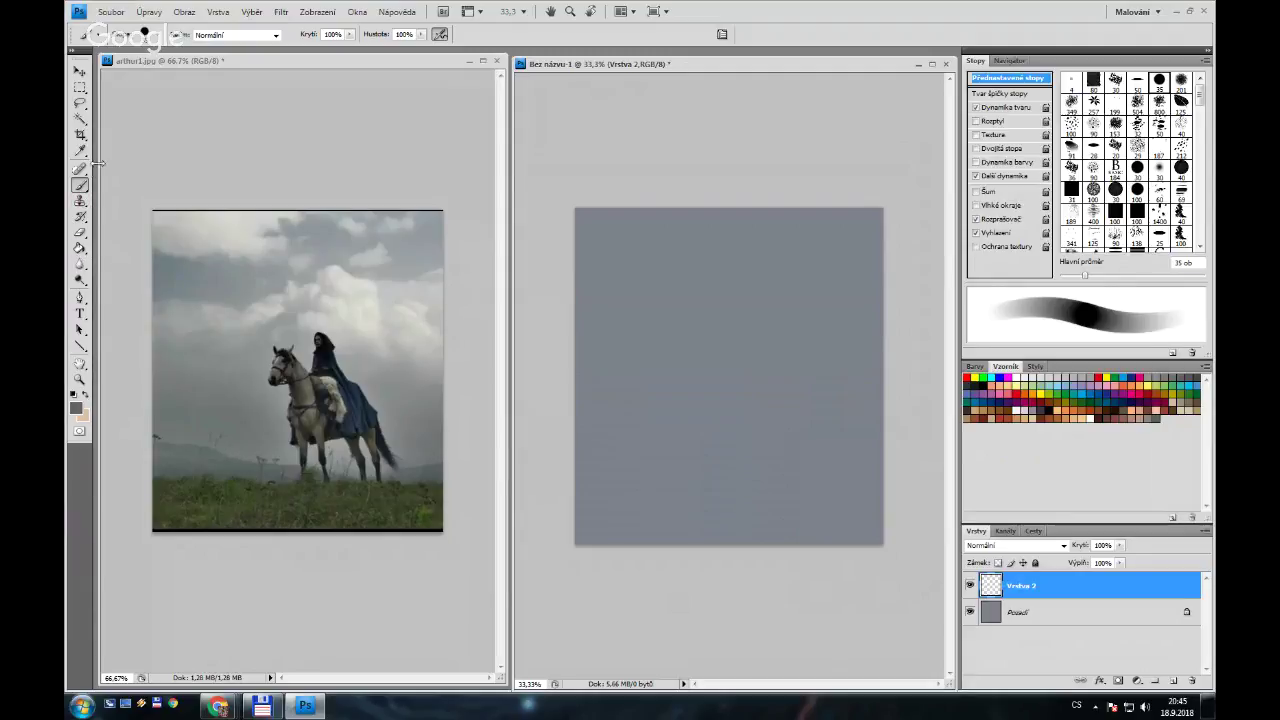
Outline a ground strip with an uneven upper edge along the canvas's lower edge using the freehand Lasso
left_click(80, 104)
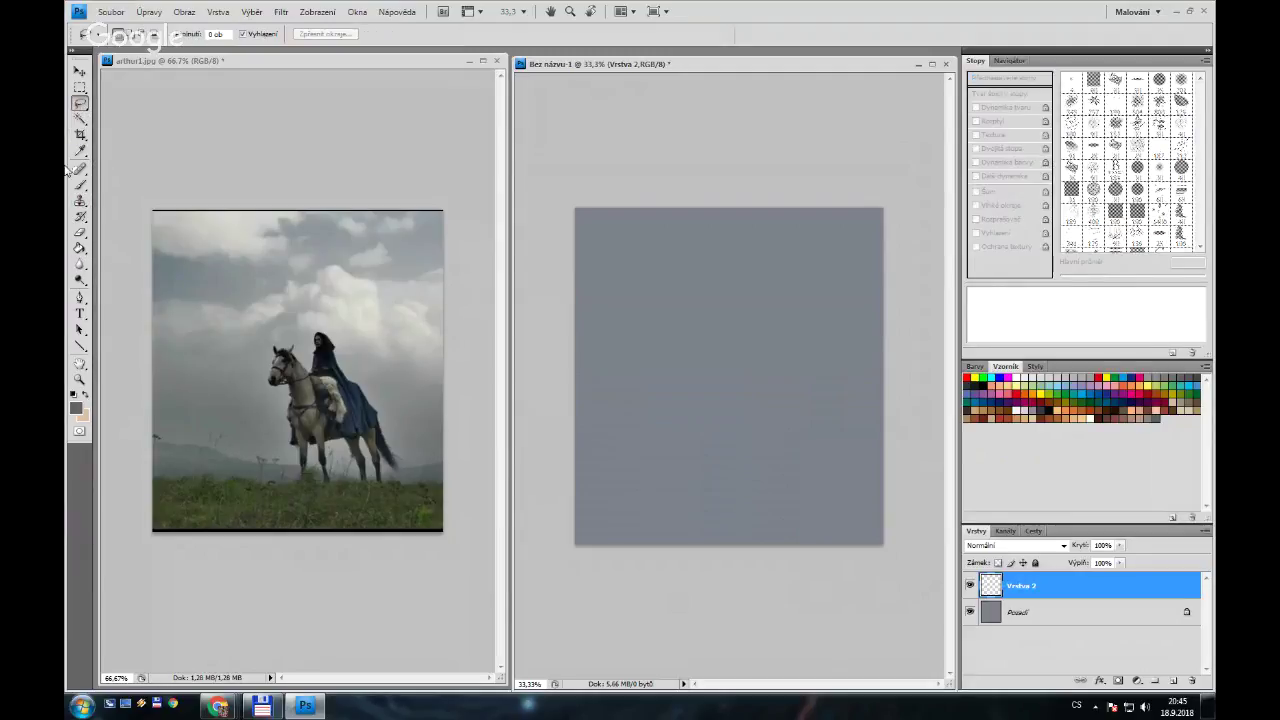
mouse_move(576, 486)
left_mouse_down()
mouse_move(899, 484)
mouse_move(868, 587)
mouse_move(813, 623)
mouse_move(543, 572)
mouse_move(515, 486)
mouse_move(510, 527)
left_mouse_up()
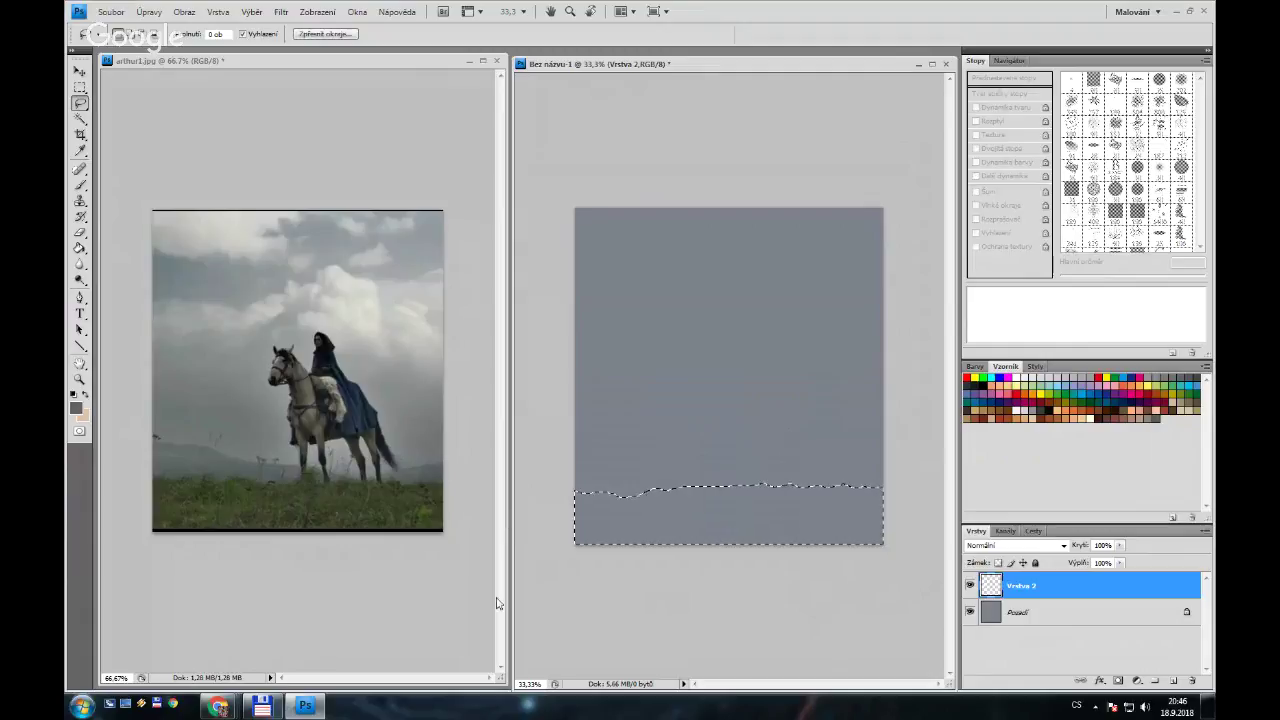
Set the foreground colour to dark green 3a4825, sampled from the grass in the reference photo
left_click(79, 412)
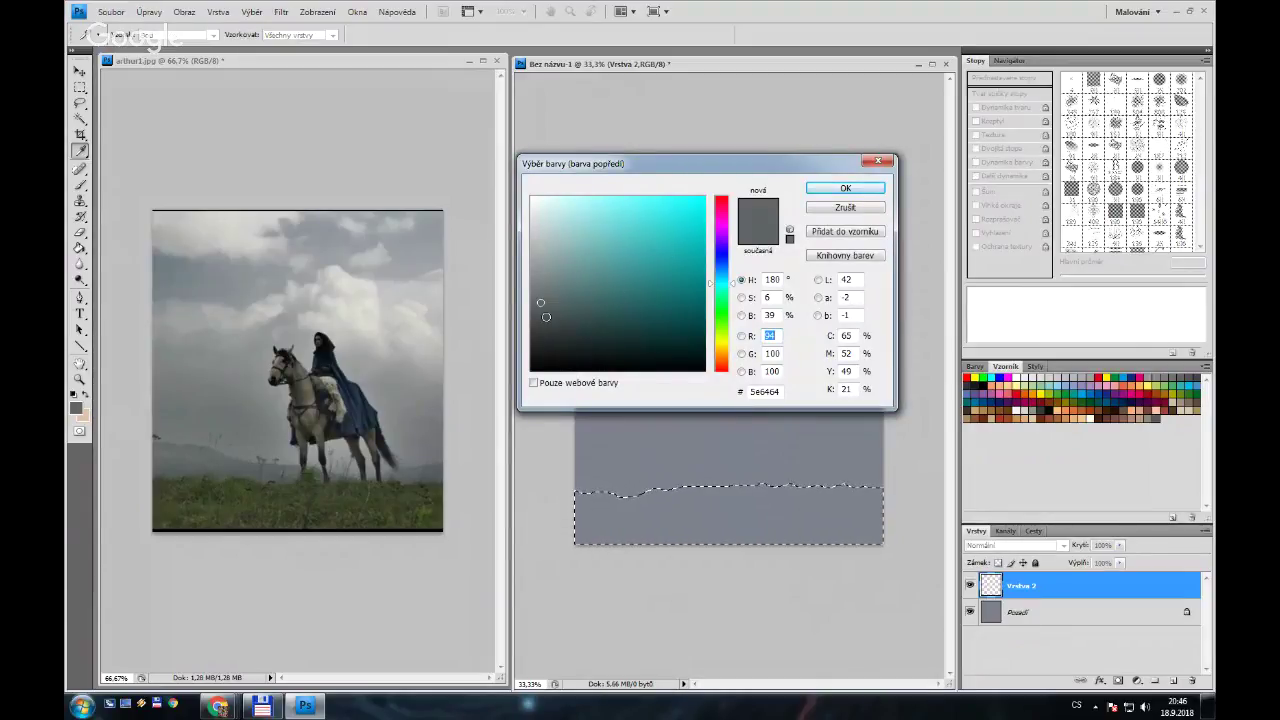
left_click(722, 318)
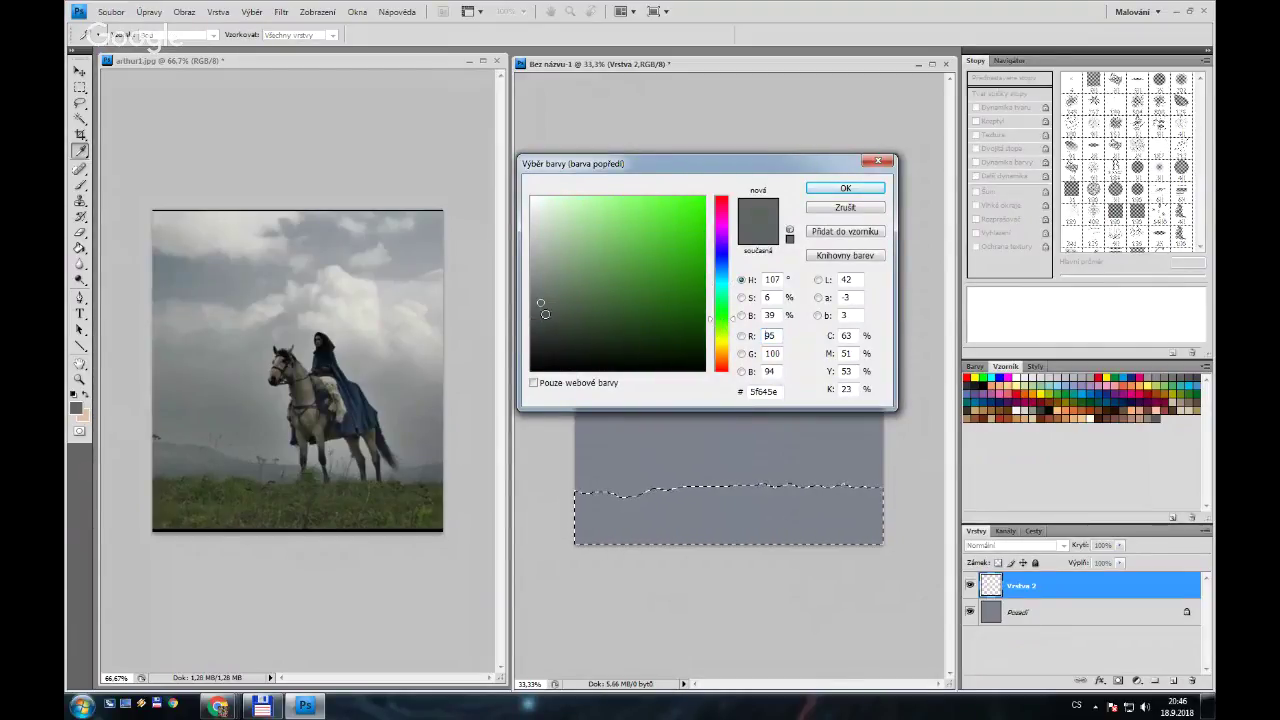
left_click(549, 307)
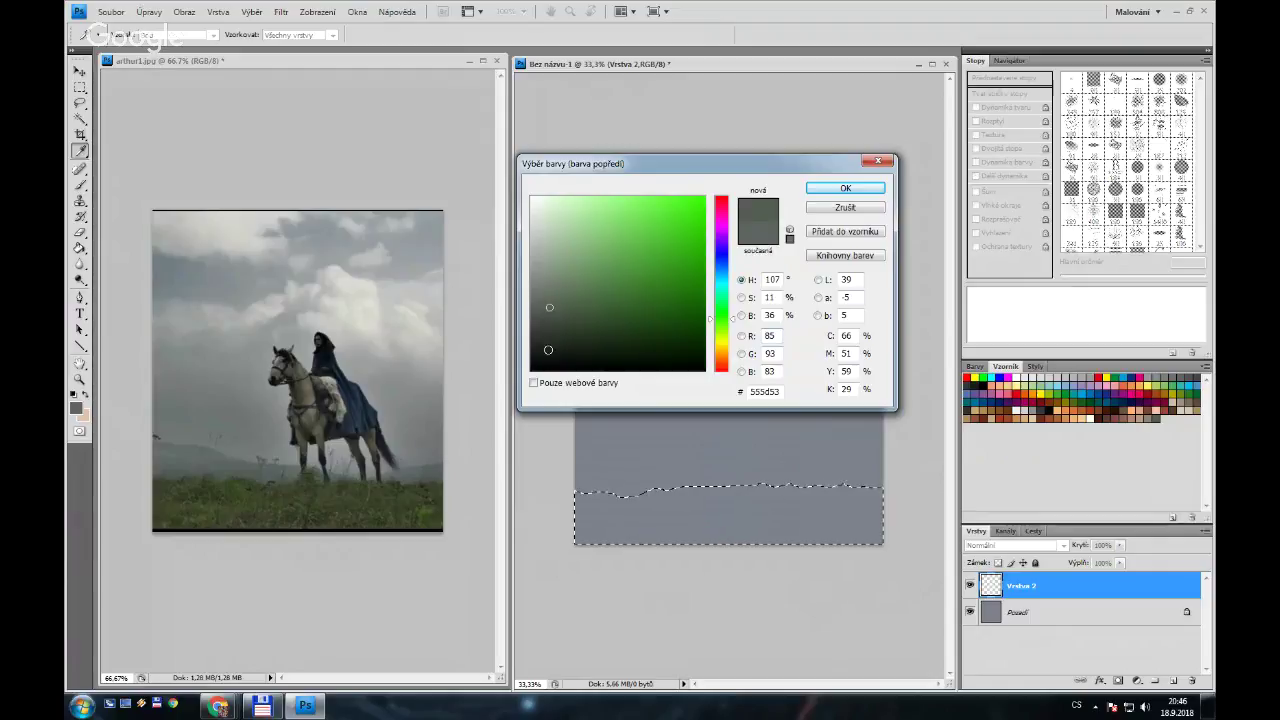
left_click_drag(546, 313, 542, 307)
left_click(212, 496)
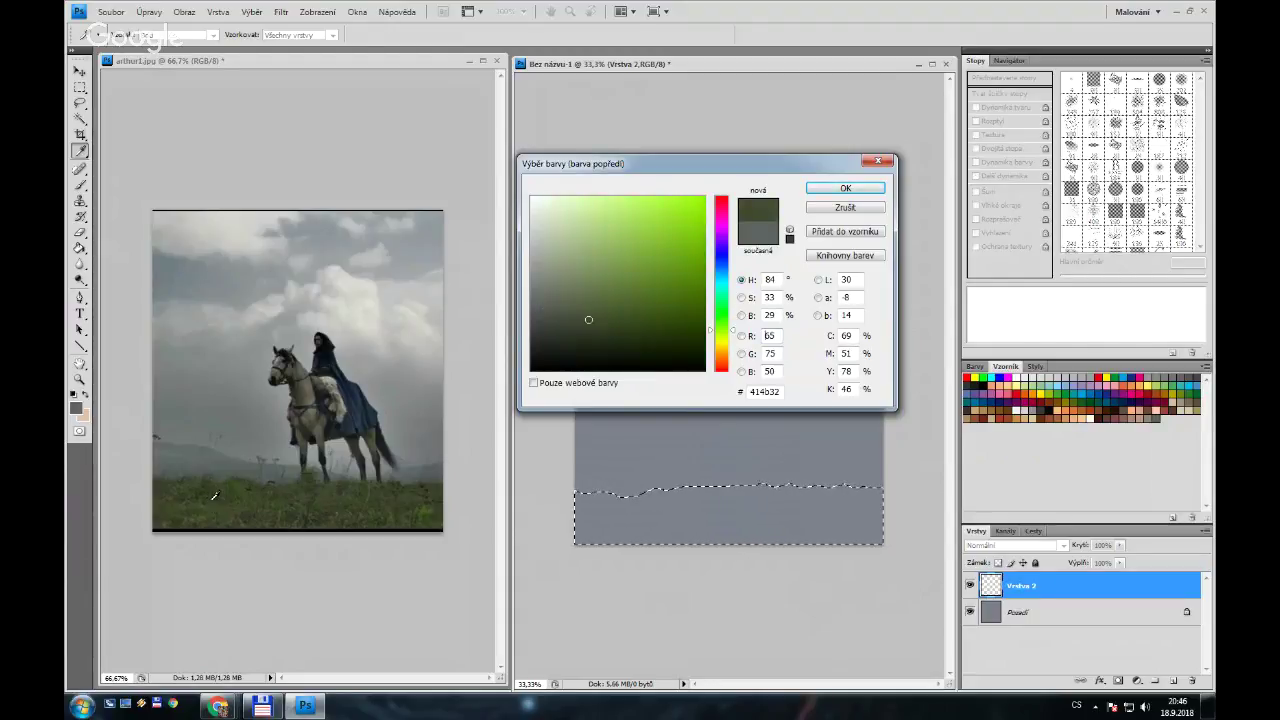
left_click(222, 491)
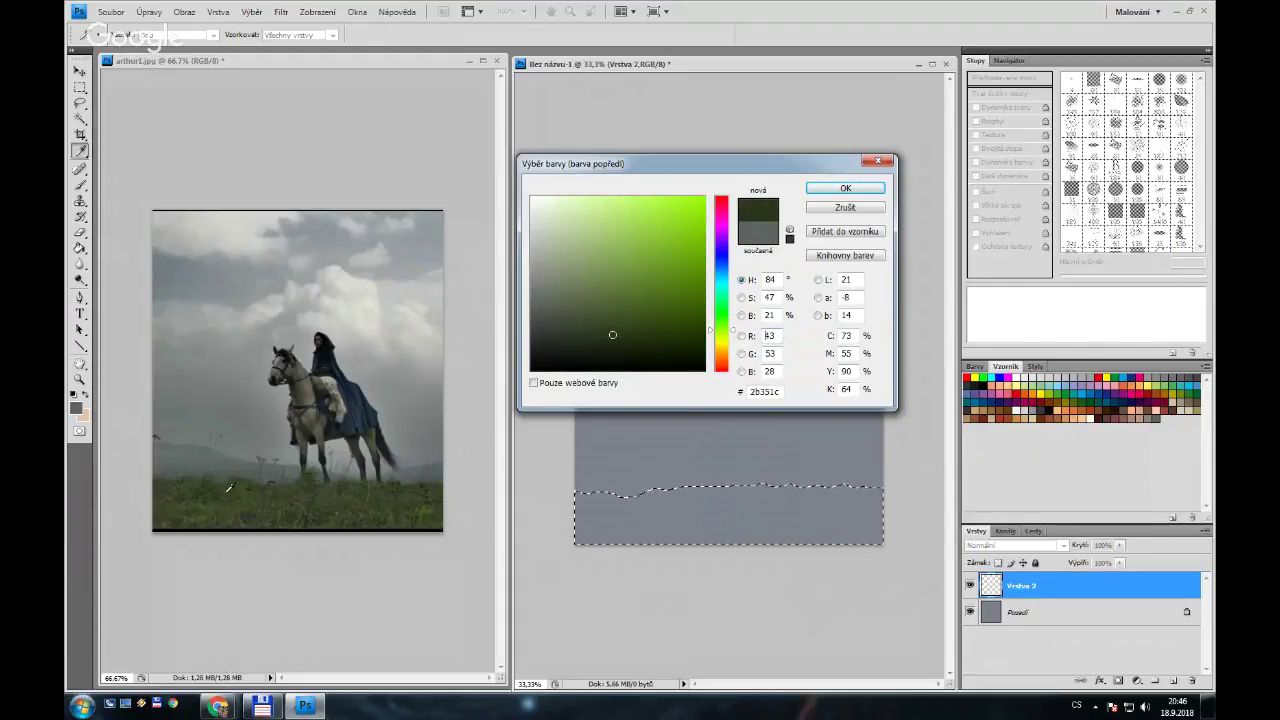
left_click(239, 482)
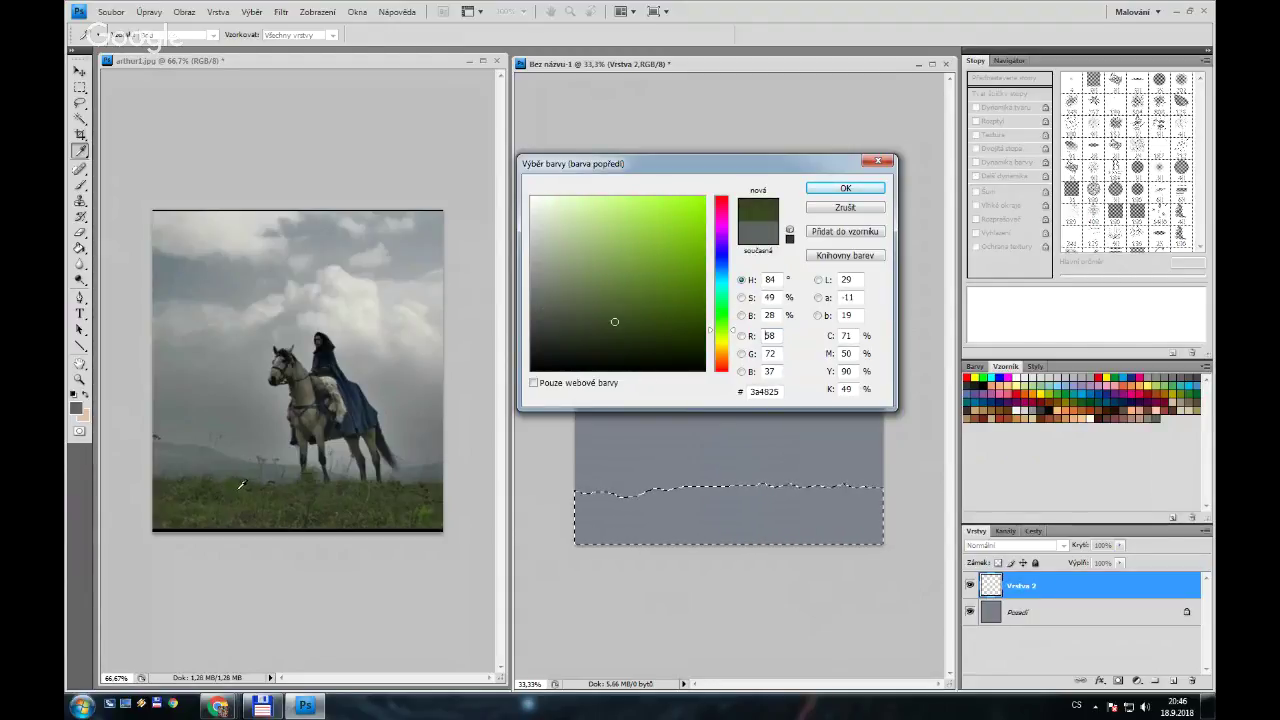
left_click(818, 190)
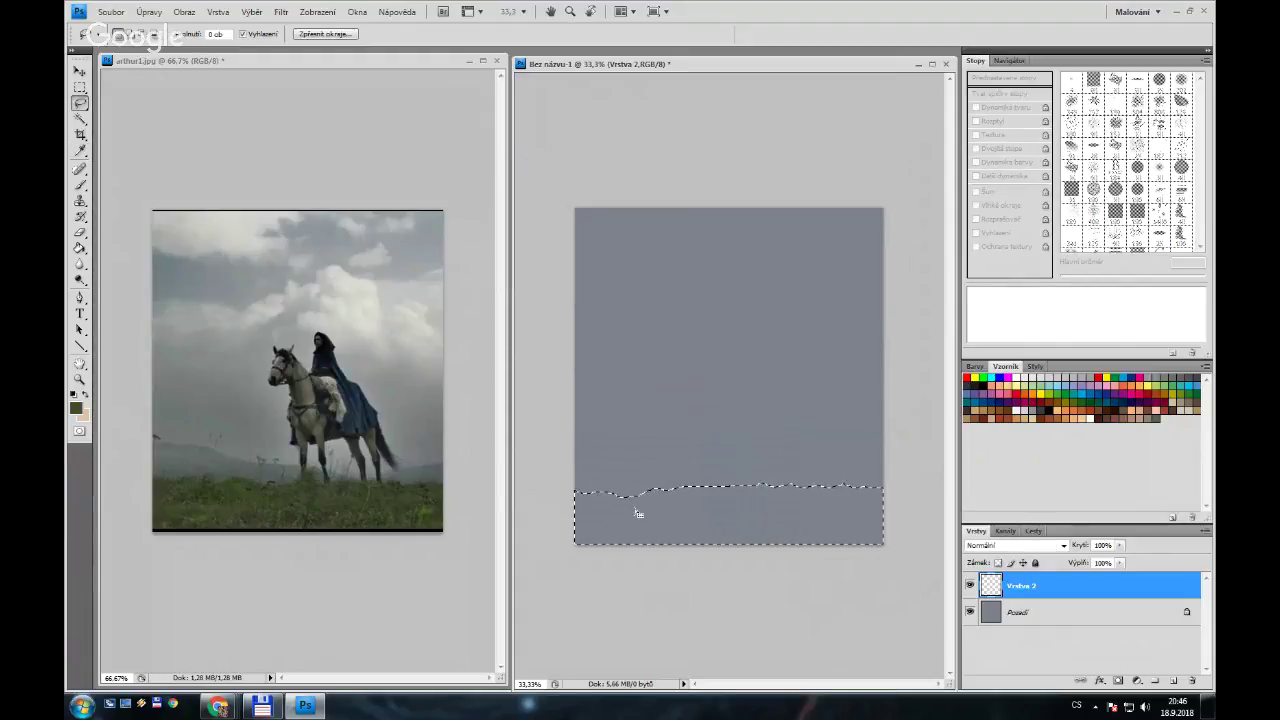
Fill the selected ground strip with the dark green foreground colour and clear the selection
left_click(80, 249)
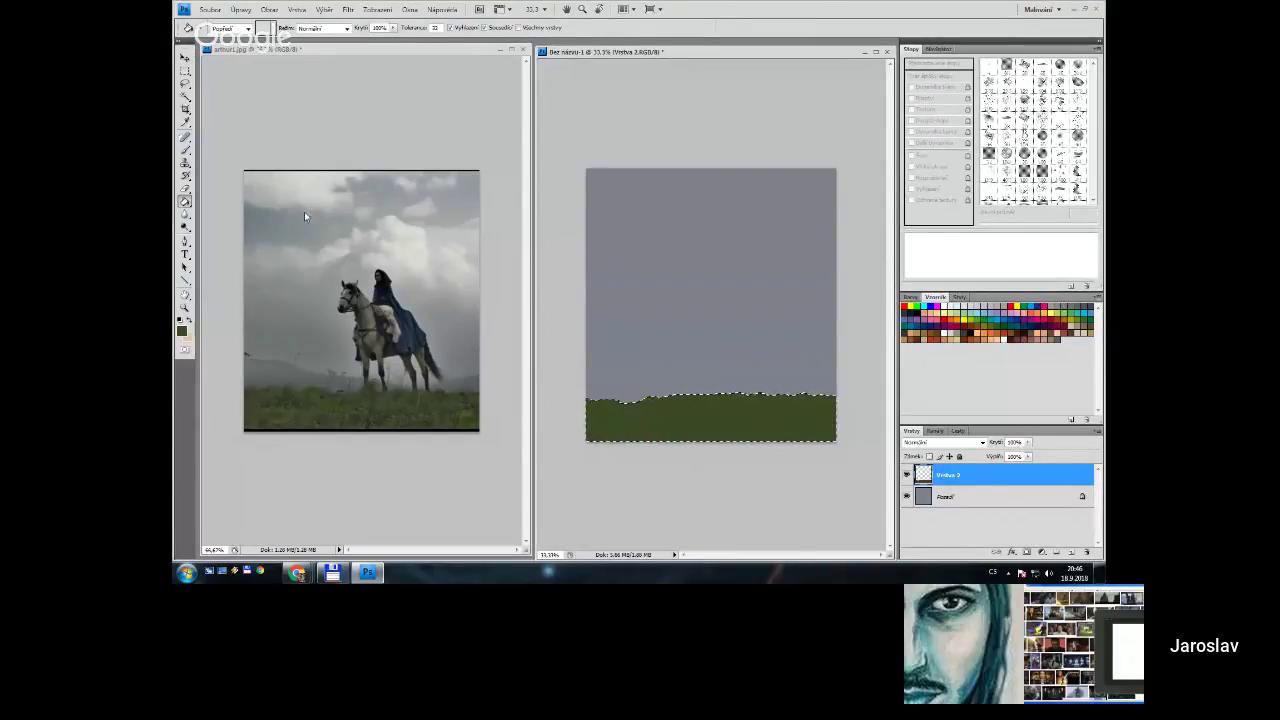
left_click(186, 72)
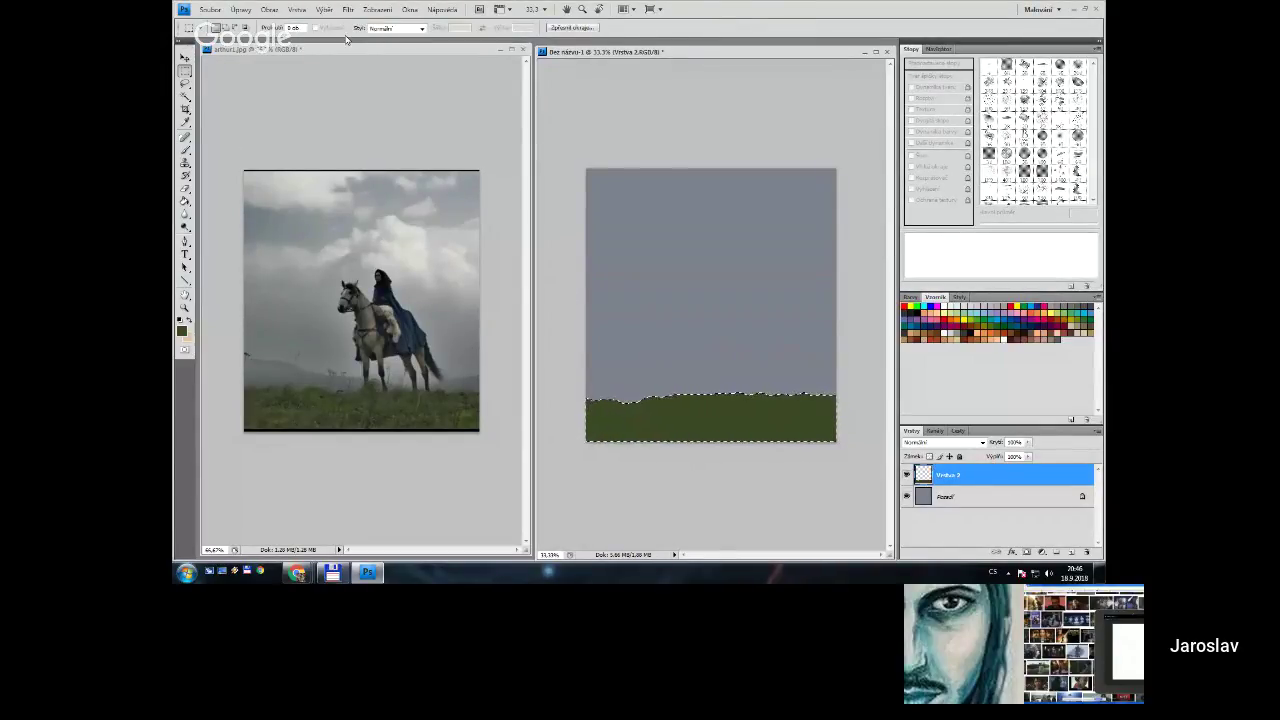
left_click(582, 127)
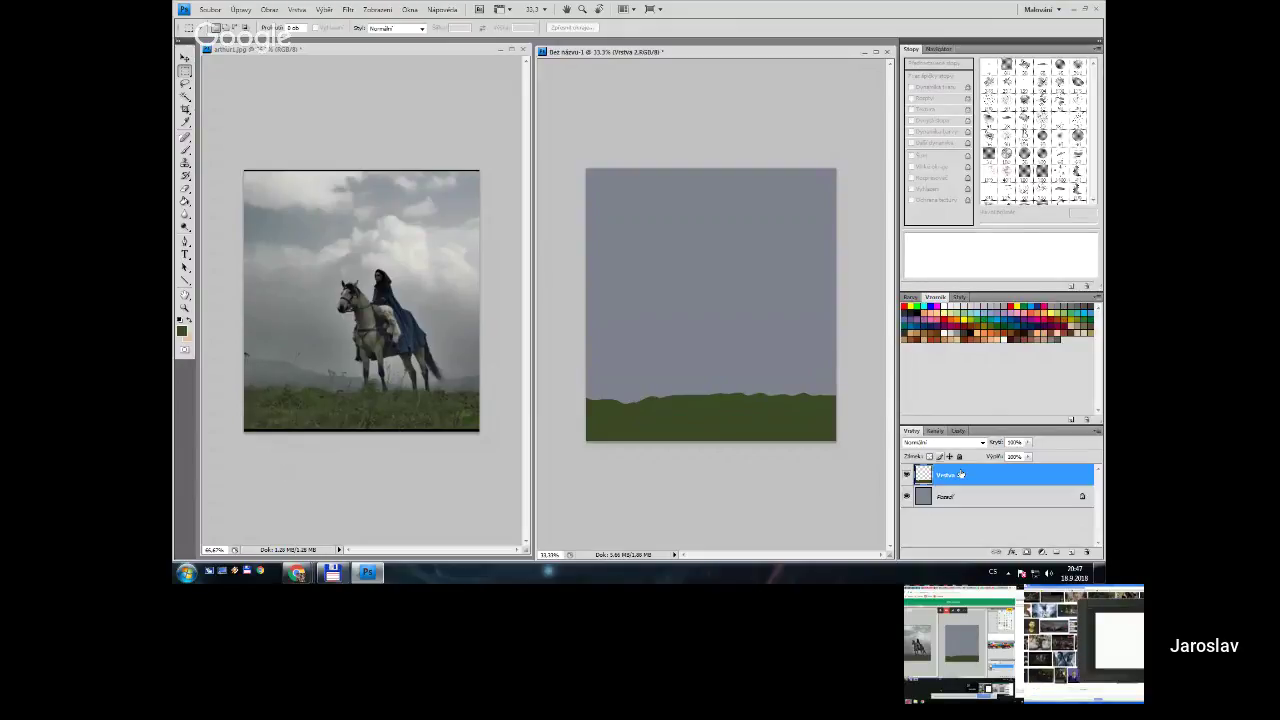
Add a new layer and place it between the green ground layer and the background
left_click(1071, 552)
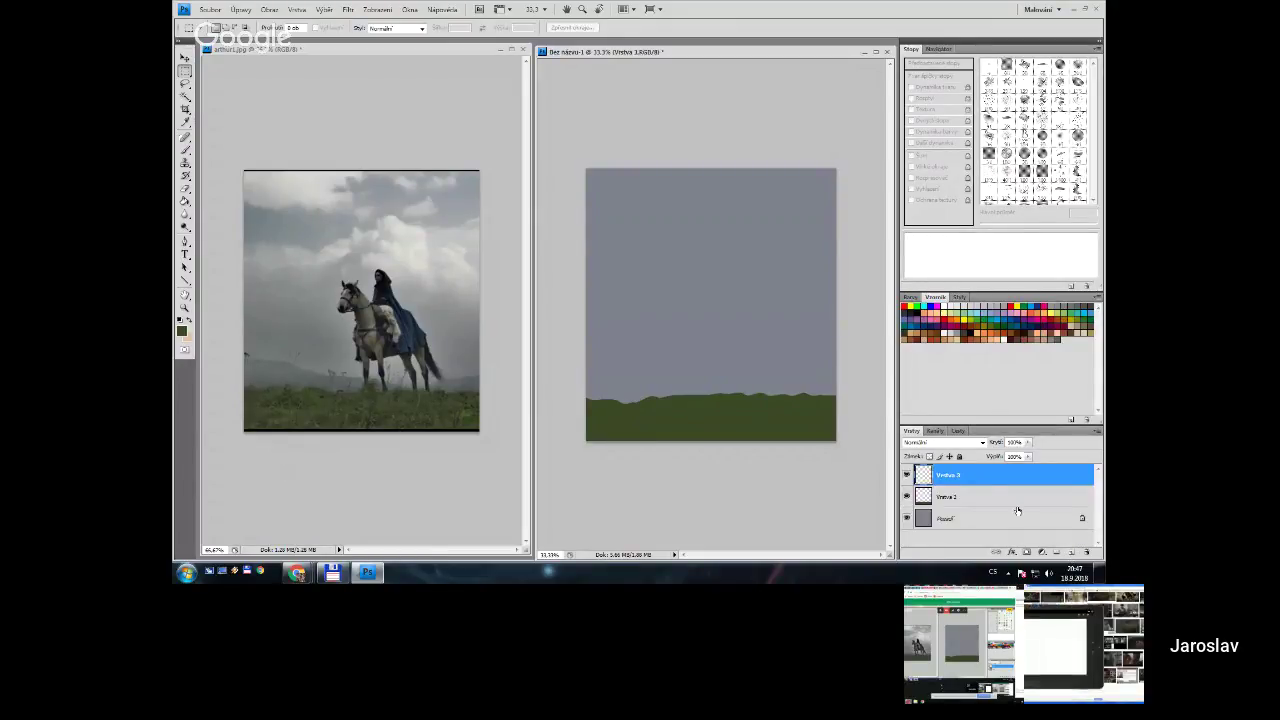
double_click(970, 473)
left_click_drag(970, 473, 968, 506)
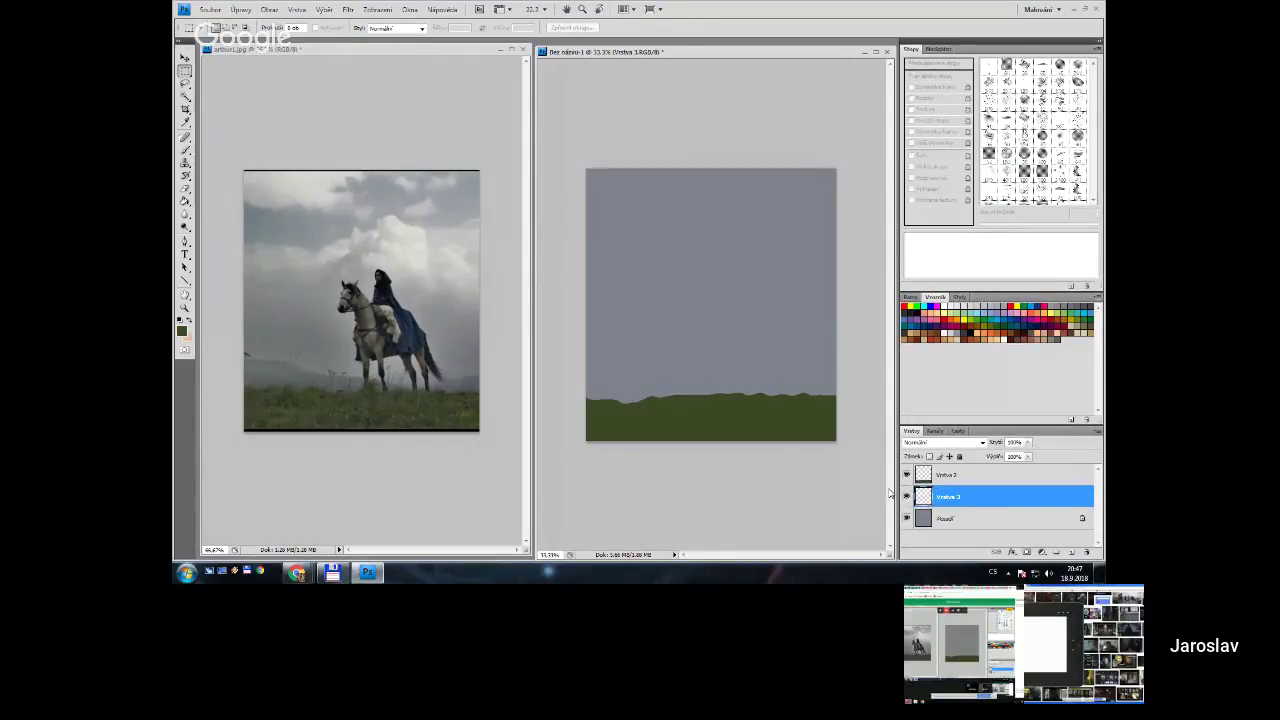
Outline the distant hills with the freehand Lasso, running an uneven ridge across the canvas above the ground and closing around the lower edge
key("b")
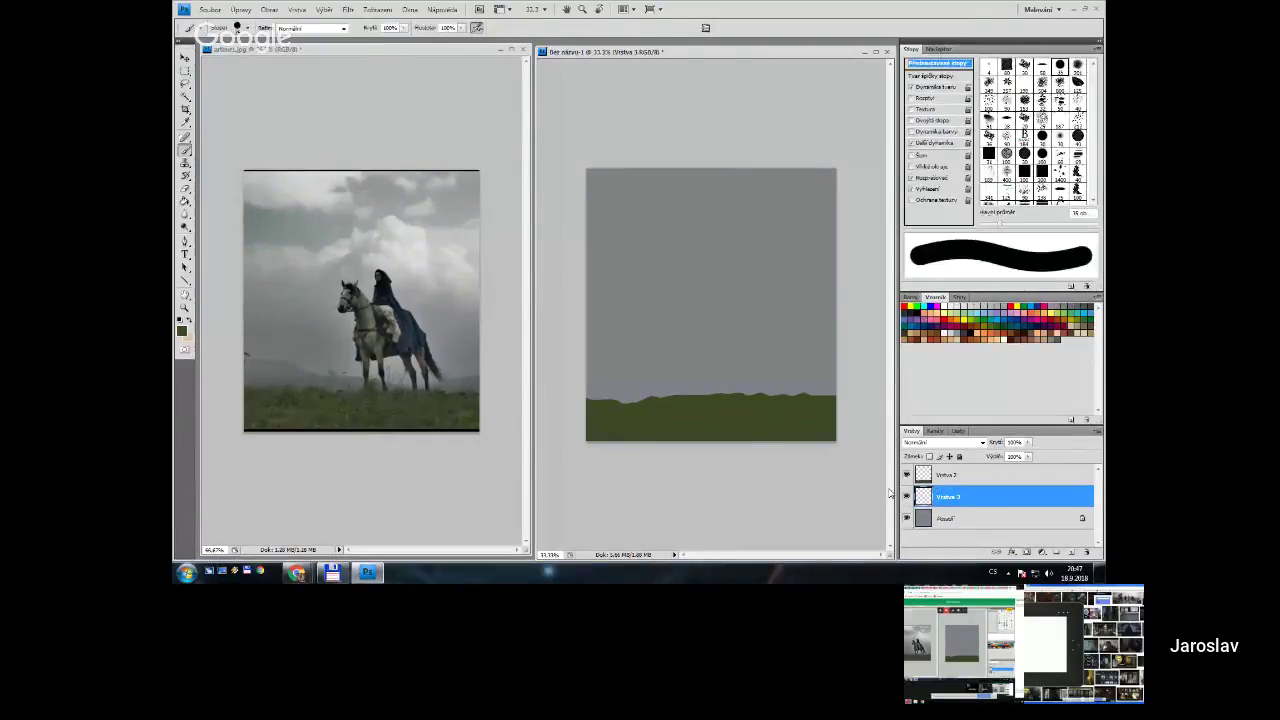
left_click(185, 84)
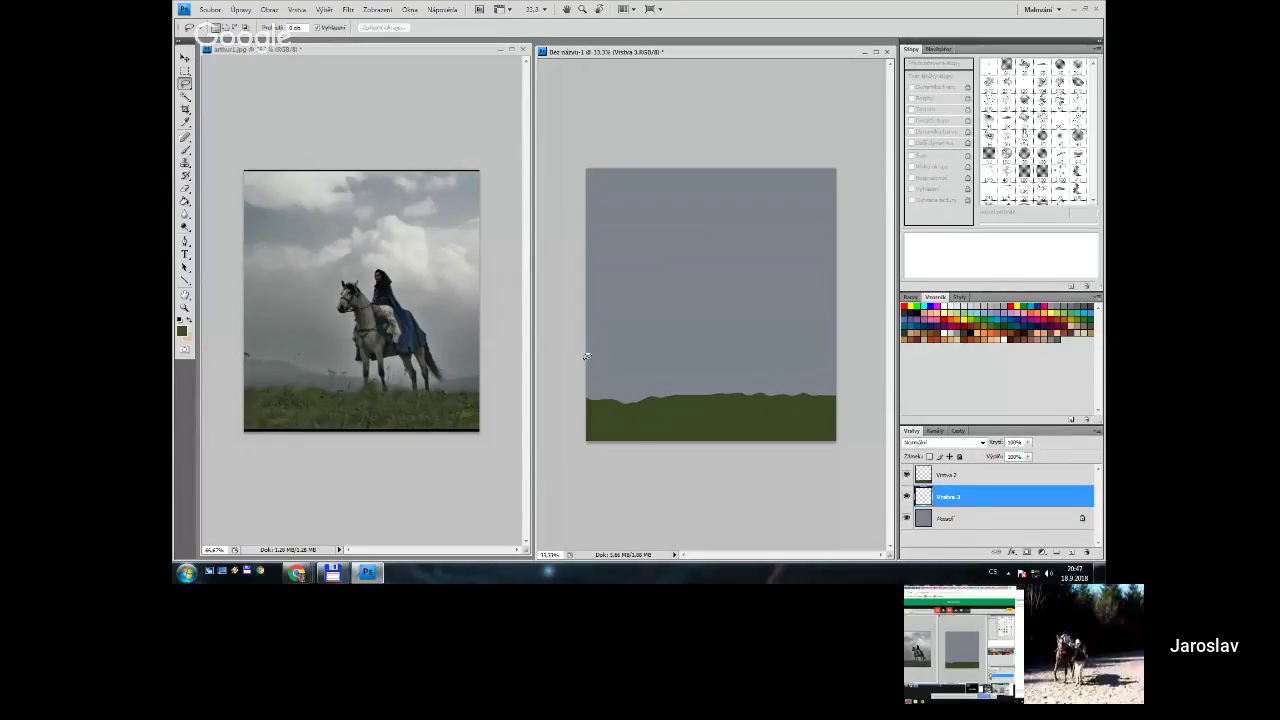
mouse_move(586, 359)
left_mouse_down()
mouse_move(750, 392)
mouse_move(834, 370)
left_mouse_up()
left_click(564, 330)
mouse_move(587, 364)
left_mouse_down()
mouse_move(770, 394)
mouse_move(845, 377)
mouse_move(851, 463)
mouse_move(782, 507)
mouse_move(568, 458)
left_mouse_up()
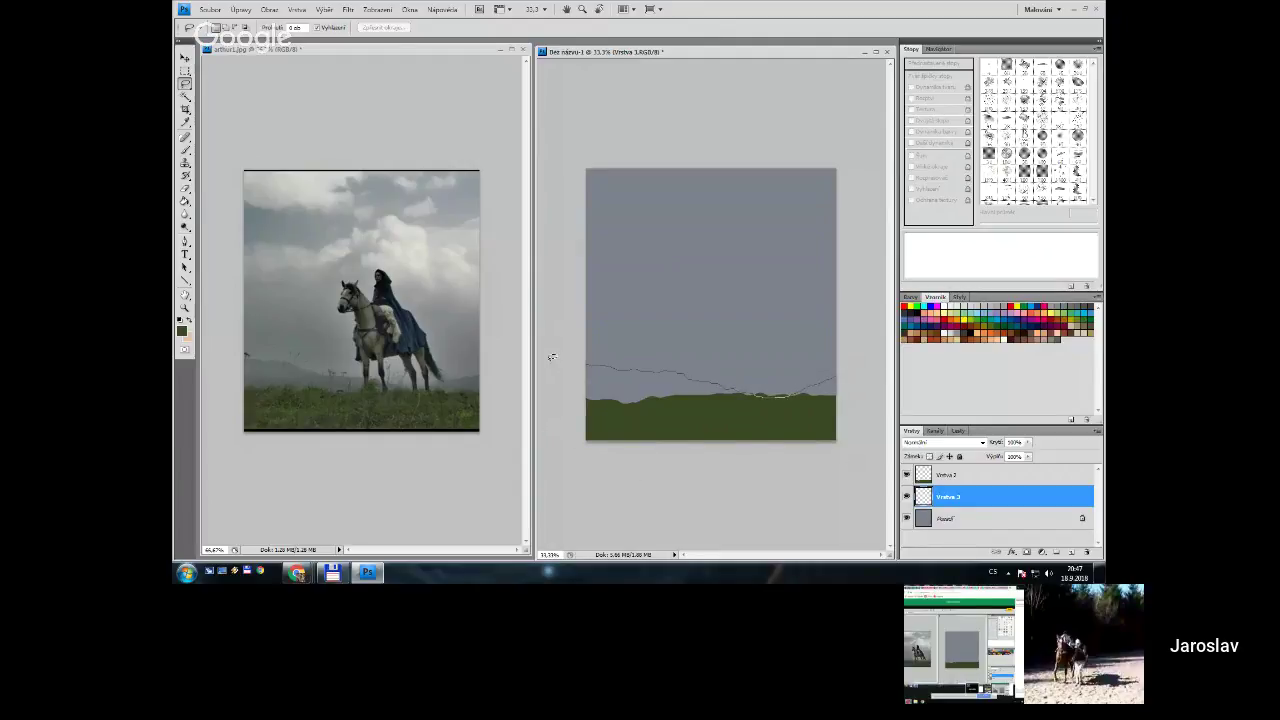
left_click_drag(552, 356, 550, 360)
Set the foreground colour to grey-green 545d5c, sampled from the distant hills in the reference photo
left_click(184, 201)
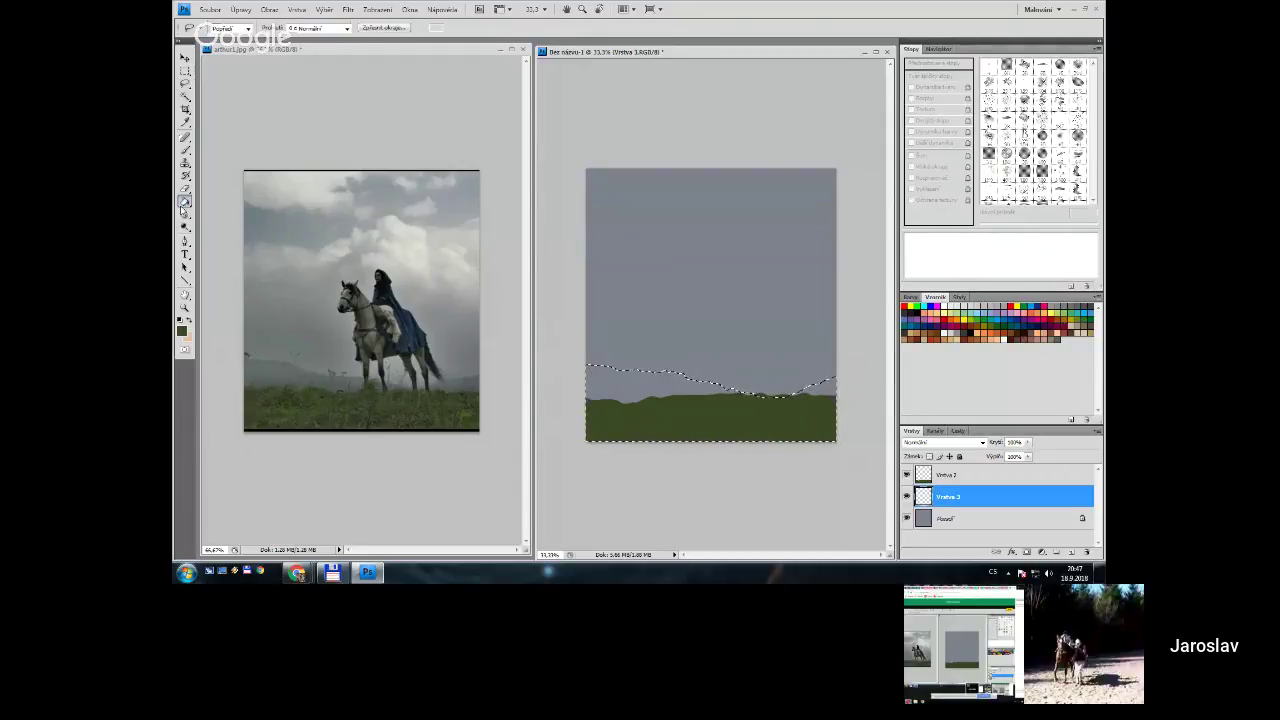
key("b")
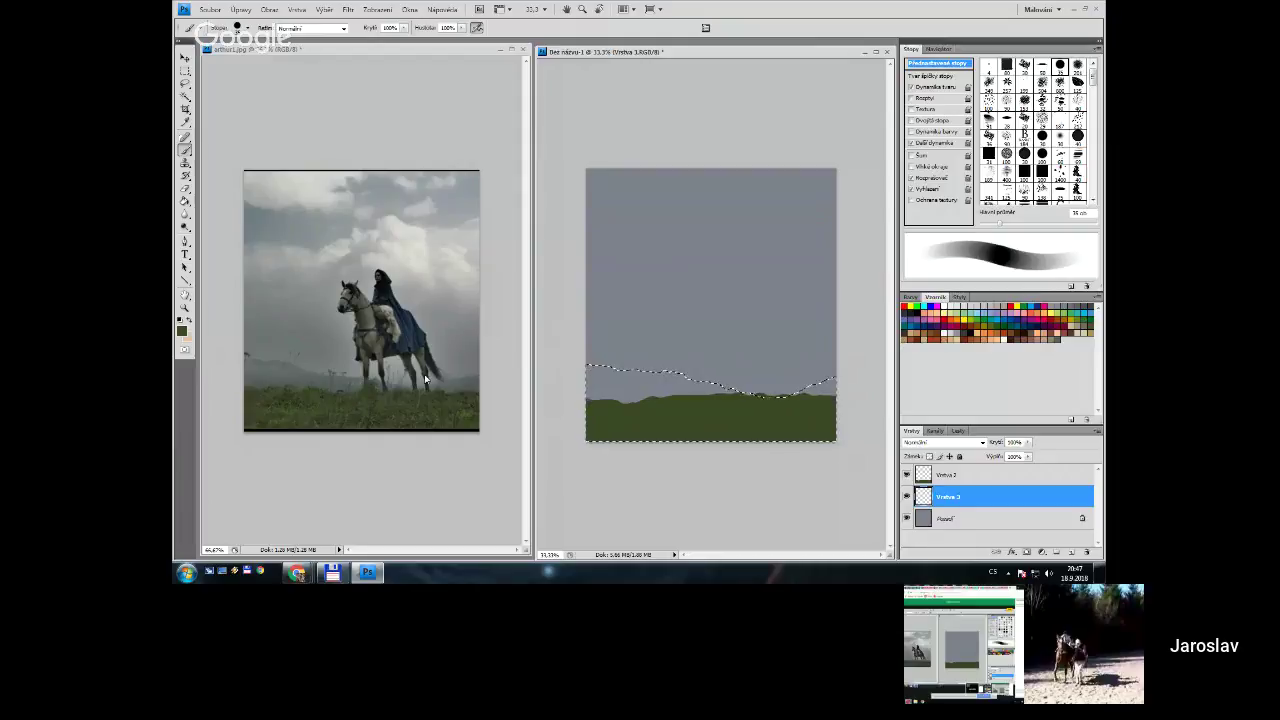
left_click(607, 377, "alt")
left_click(182, 333)
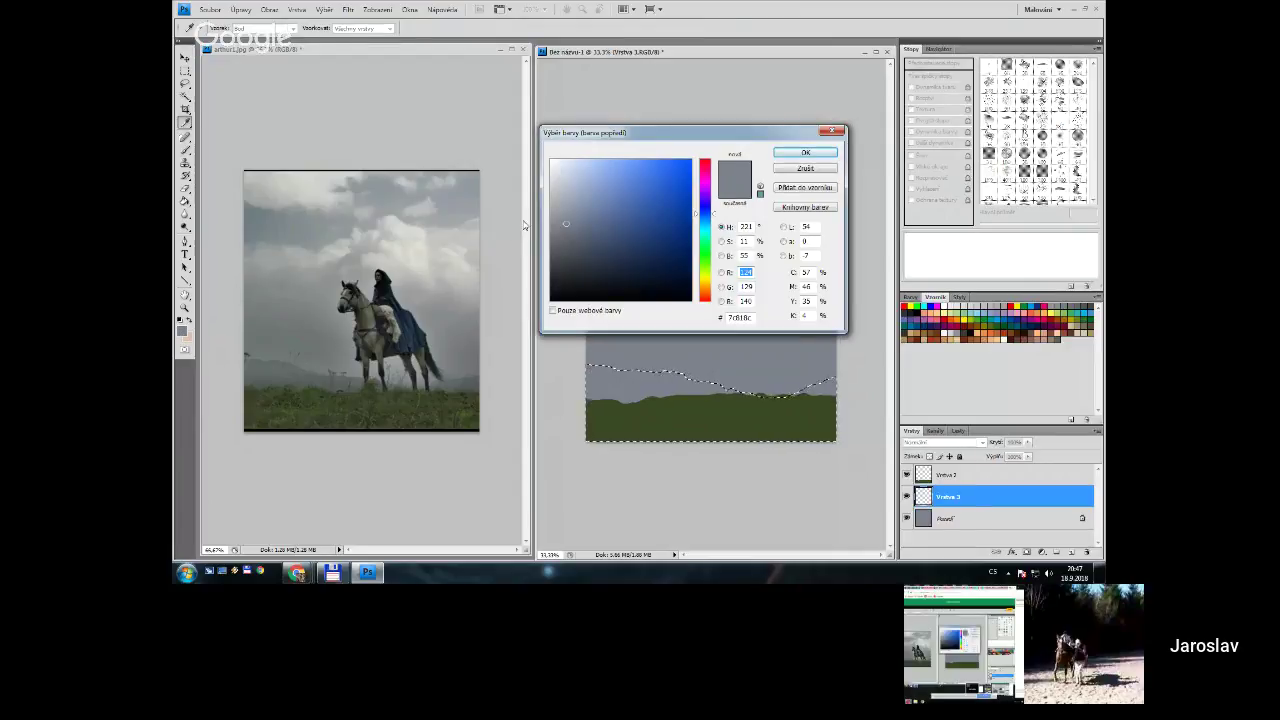
mouse_move(580, 243)
left_mouse_down()
mouse_move(605, 248)
mouse_move(577, 240)
left_mouse_up()
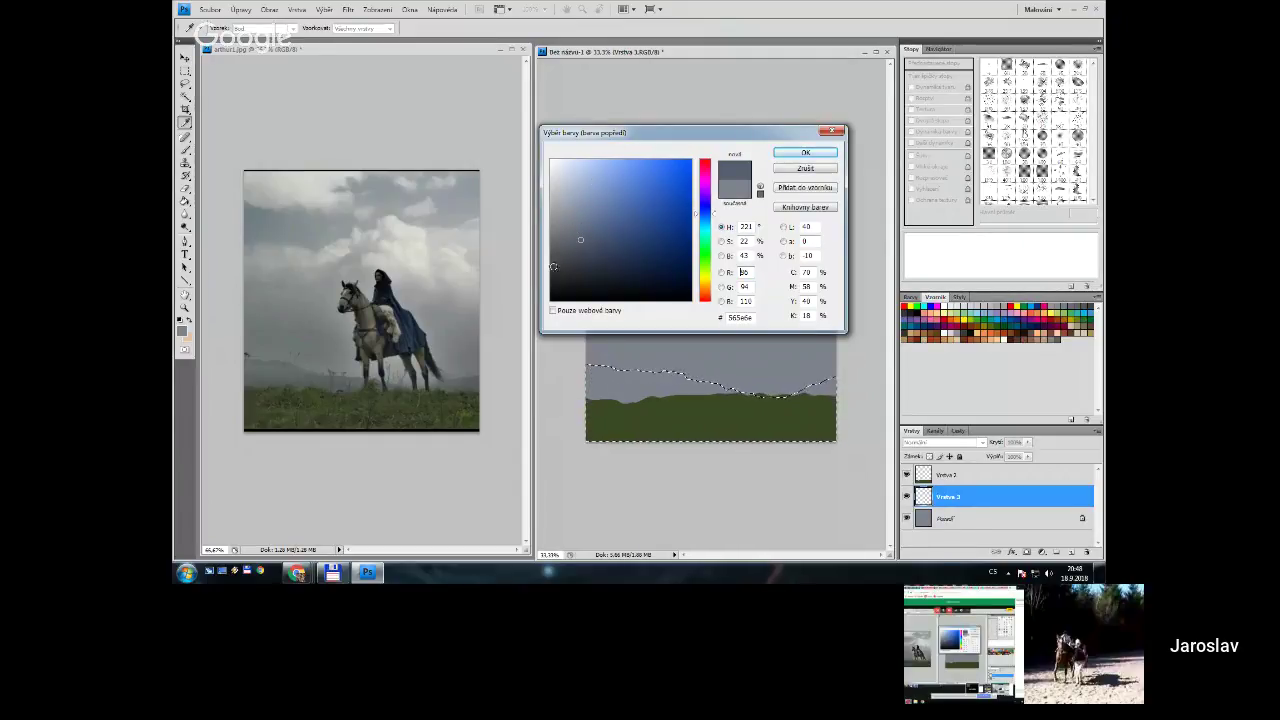
left_click(299, 375)
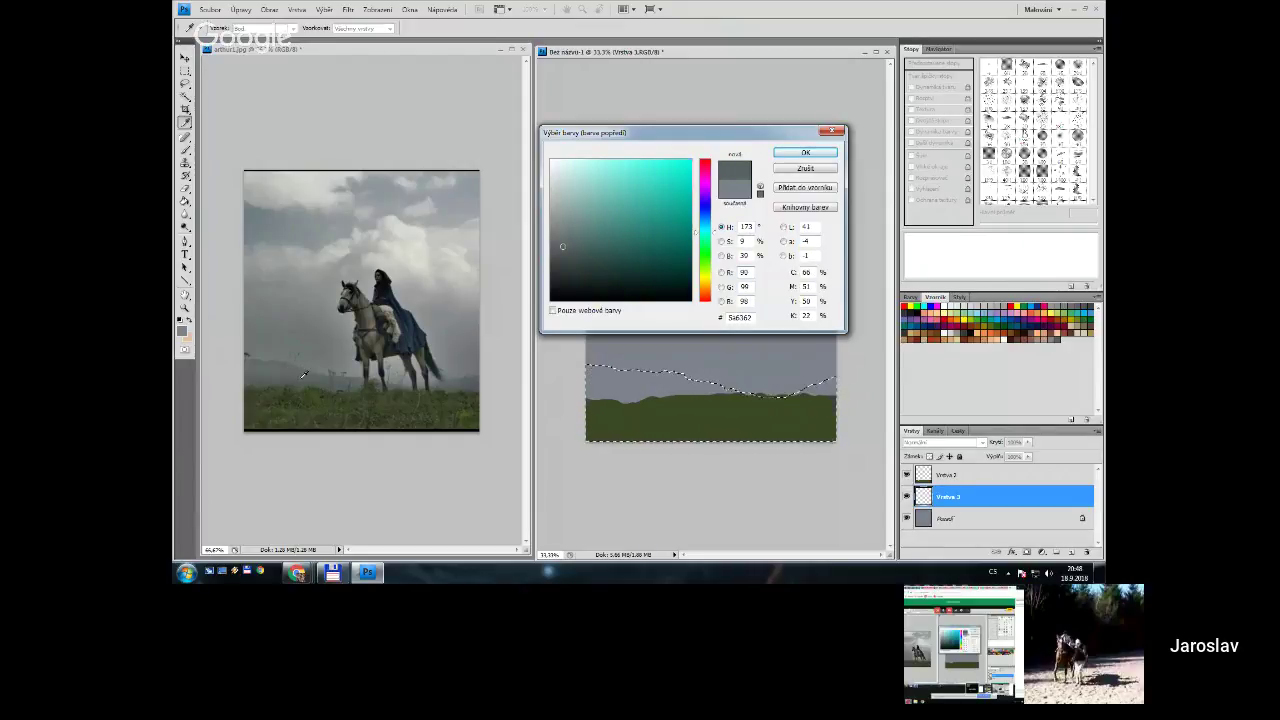
left_click(327, 377)
left_click(330, 380)
left_click(805, 153)
Fill the selected hills with the grey-green foreground colour and clear the selection
key("b")
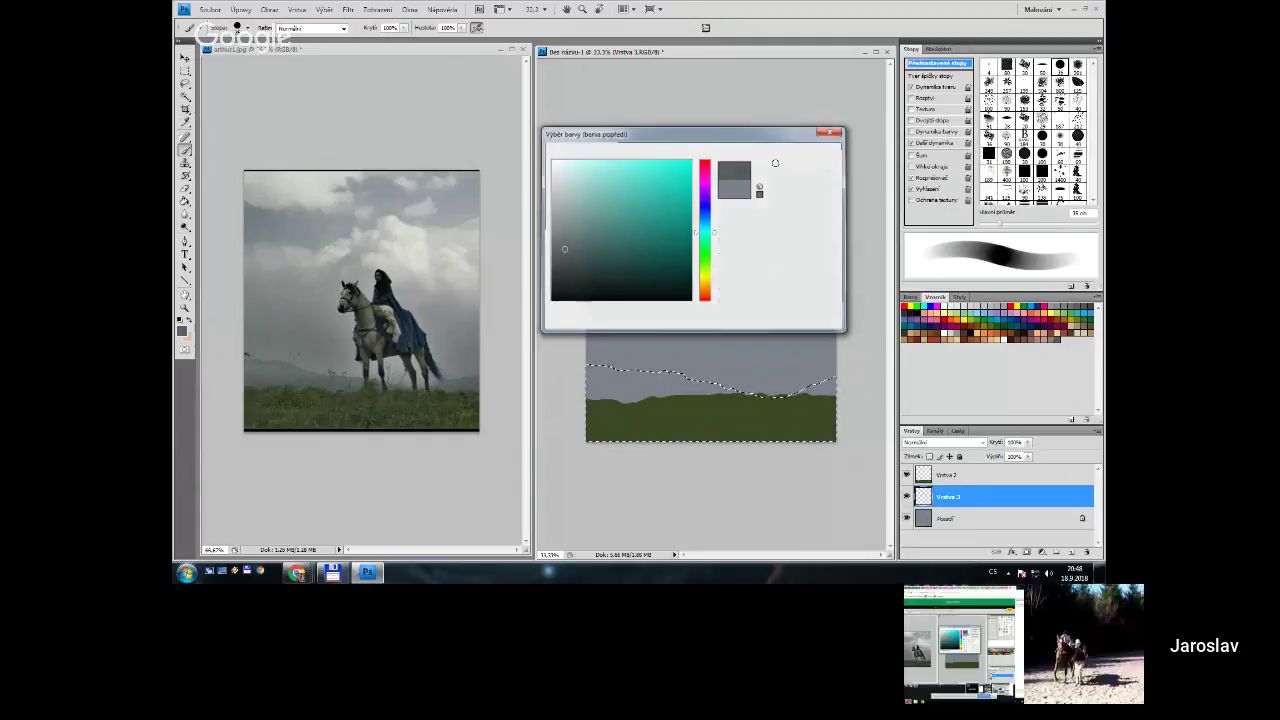
left_click(185, 200)
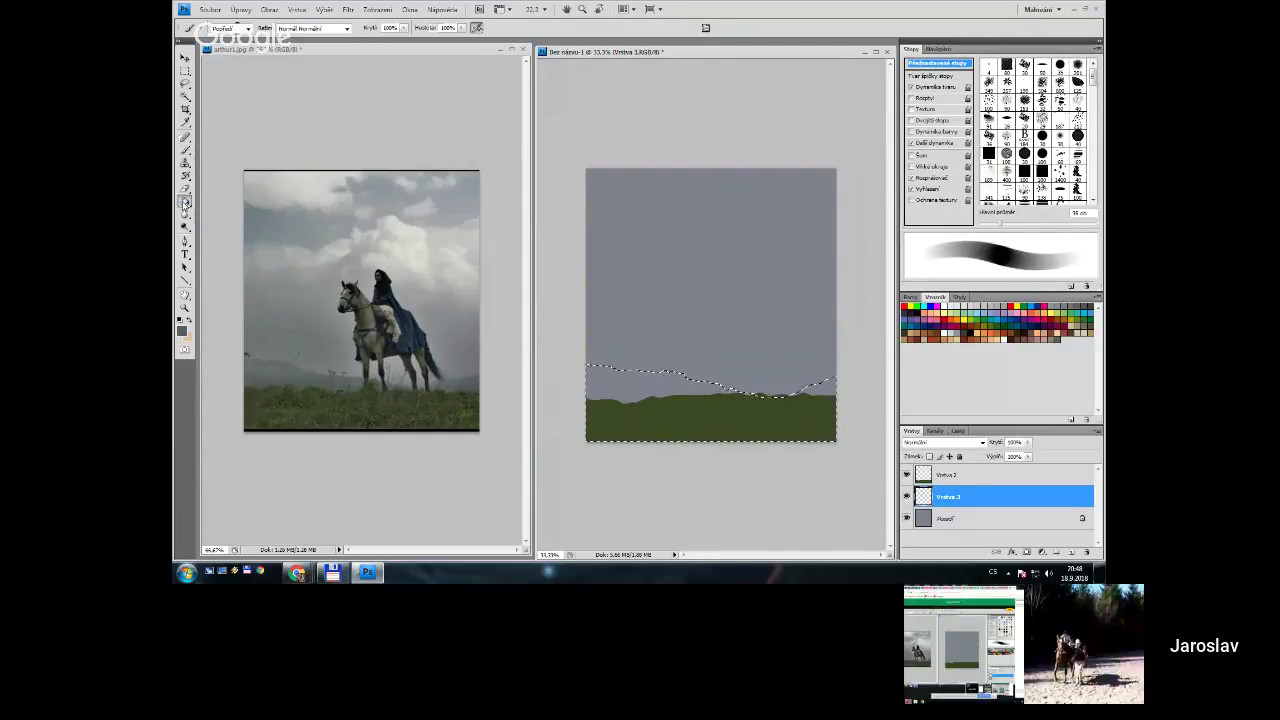
left_click(602, 412)
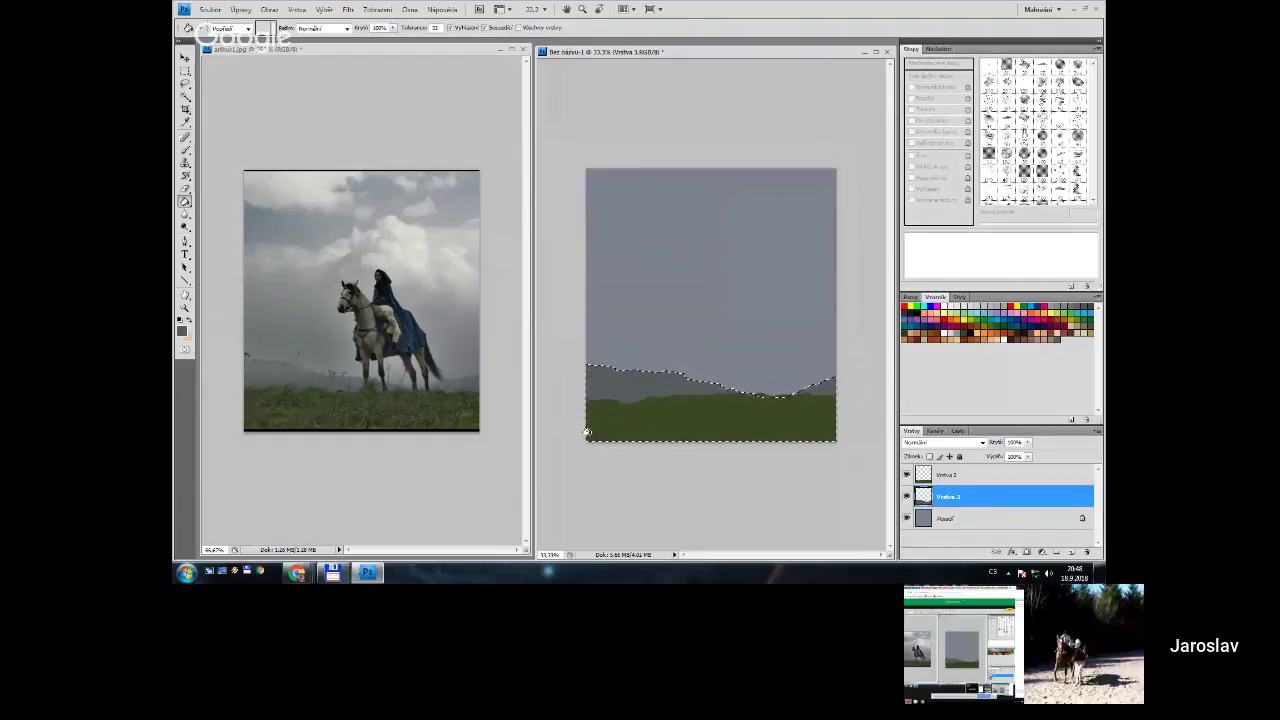
left_click(184, 71)
left_click(553, 291)
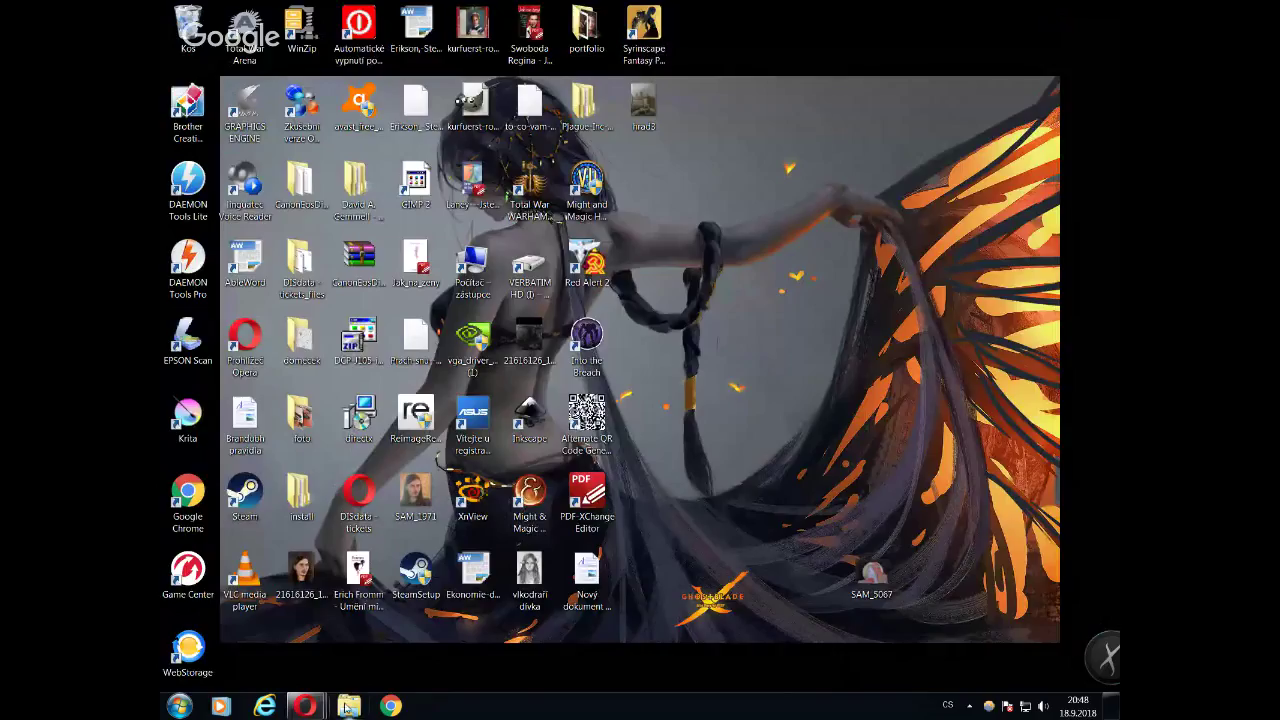
Switch to the file explorer and open the Pictures library
left_click(345, 706)
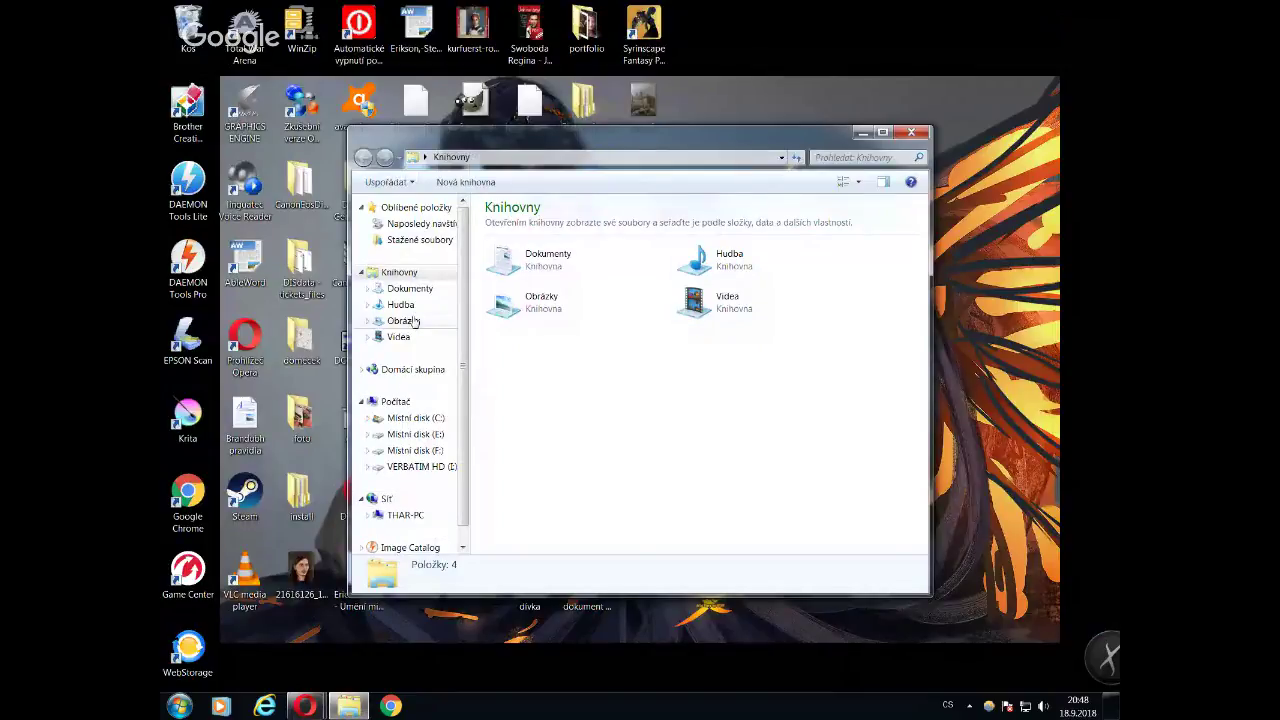
left_click(413, 319)
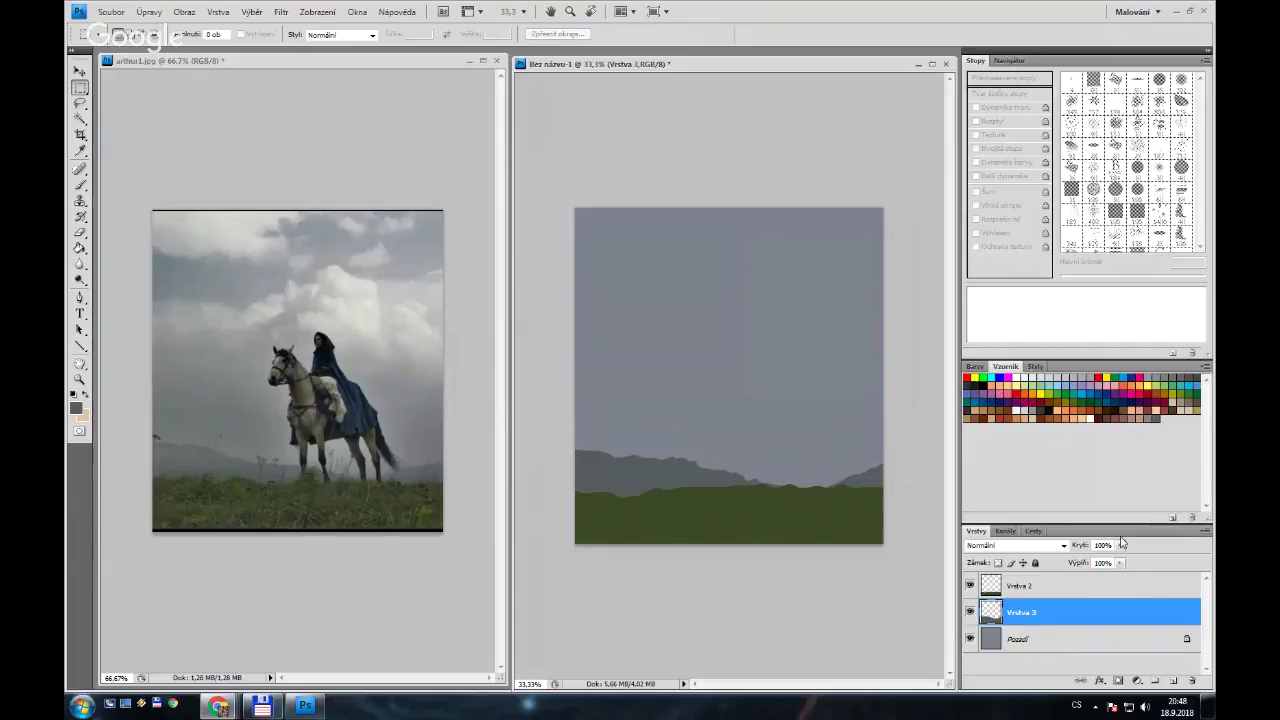
Add a new layer and place it above the green ground layer
left_click(1174, 683)
left_click_drag(1090, 612, 1062, 582)
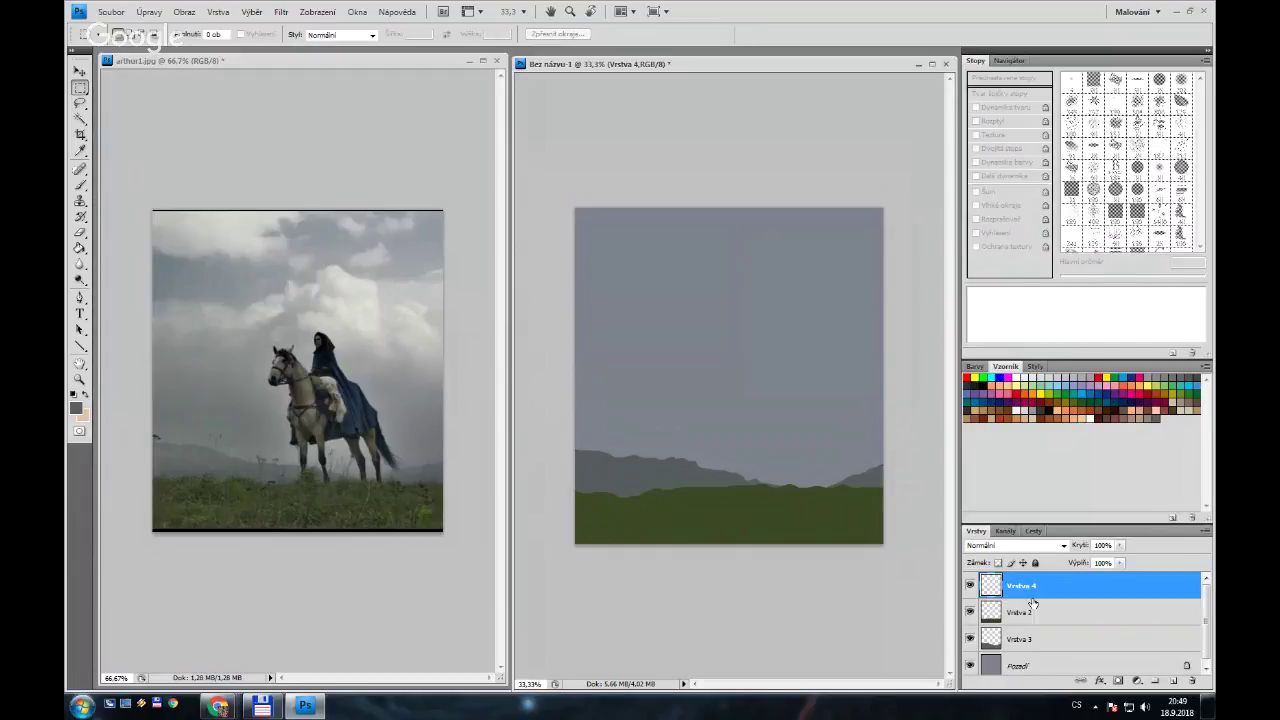
Choose a soft round brush and enlarge it to 90 px
key("b")
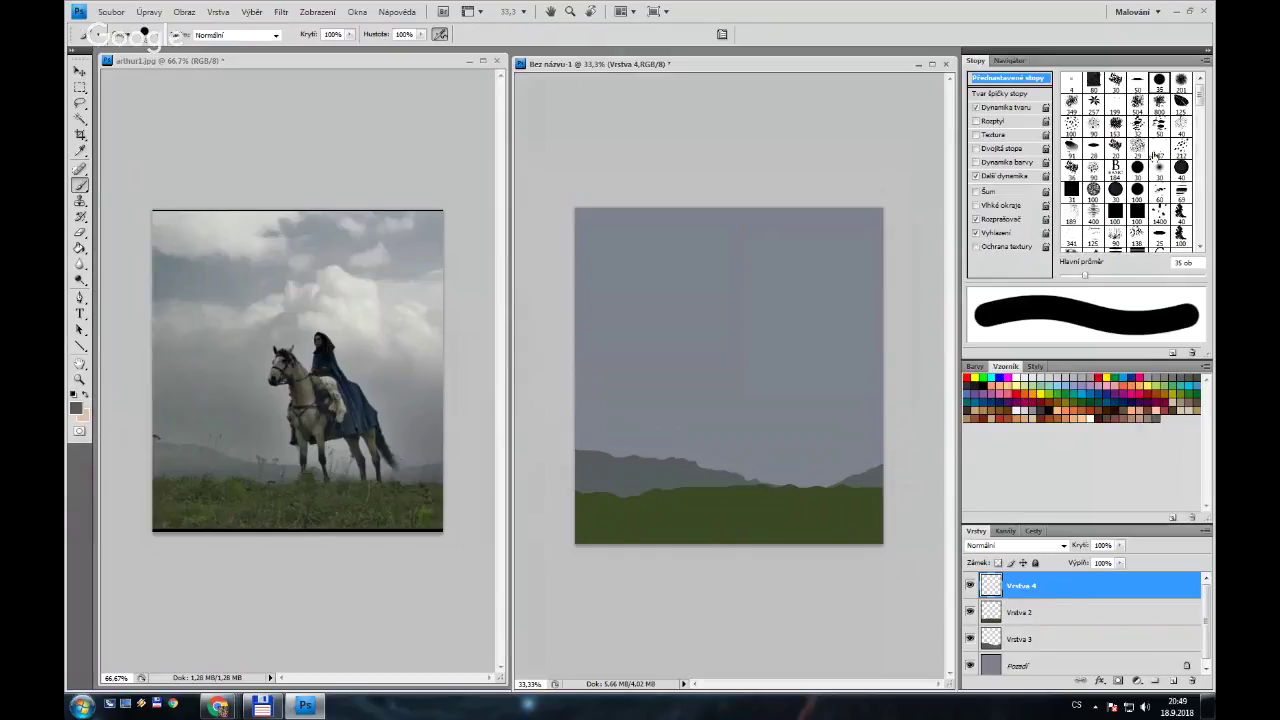
left_click(1146, 187)
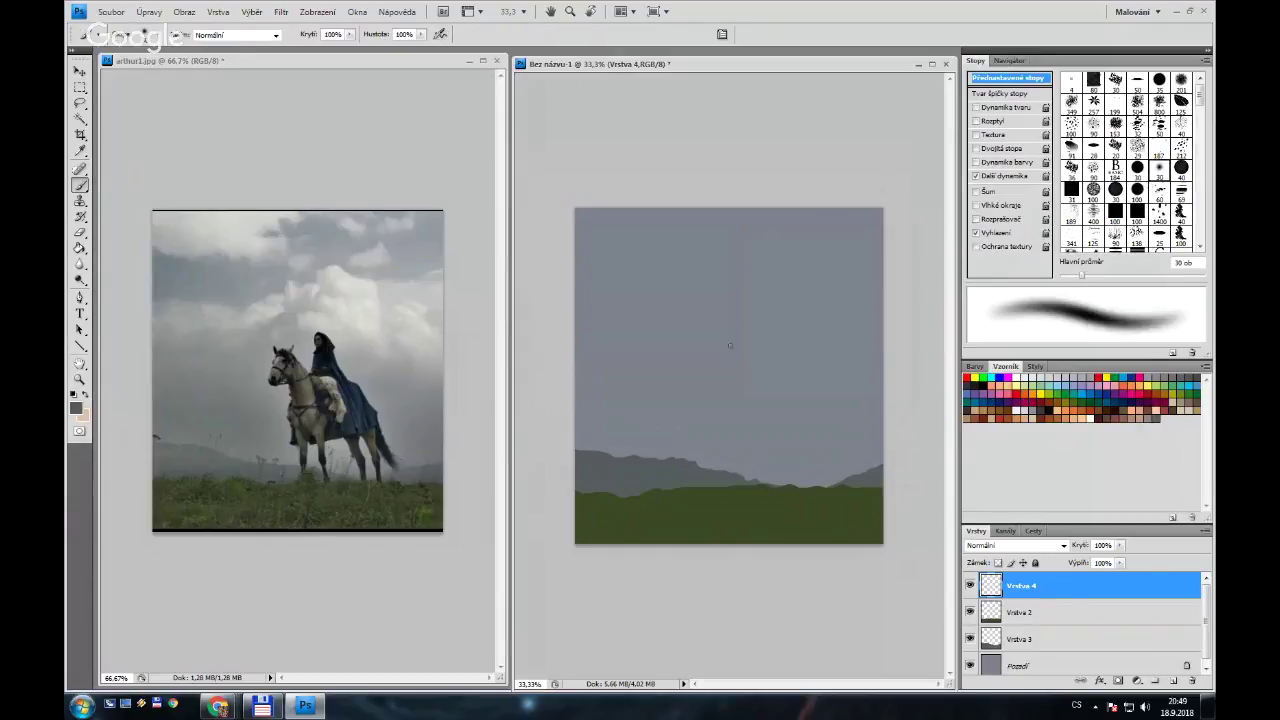
key("bracketright")
key("bracketright")
key("bracketright")
key("bracketright")
key("bracketright")
key("bracketright")
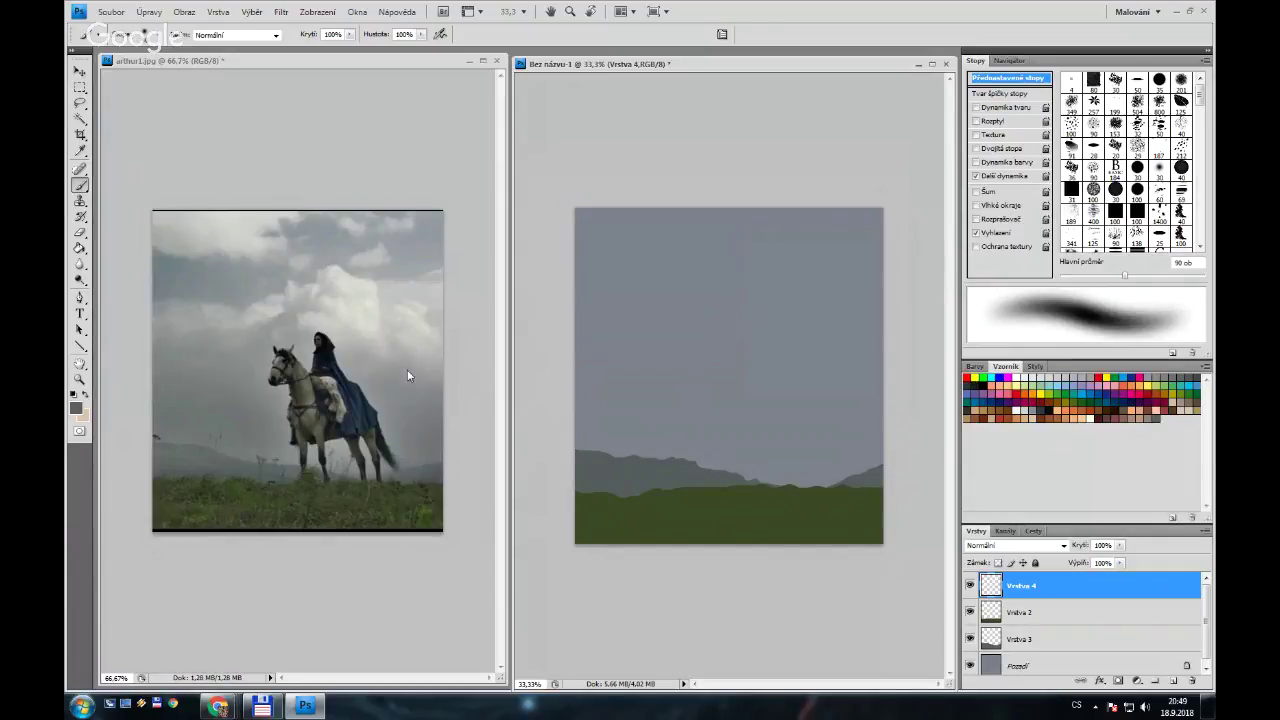
Set the foreground colour to light grey d6d9da for the clouds
left_click(76, 408)
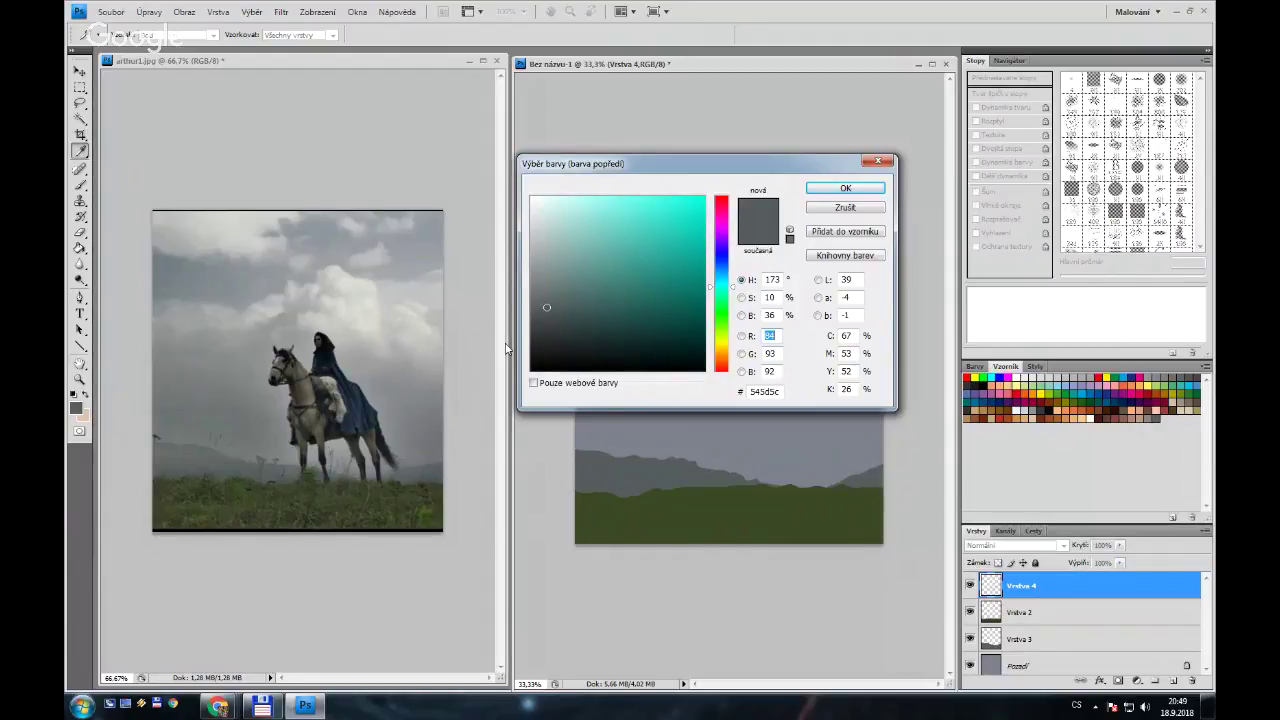
left_click_drag(549, 305, 539, 270)
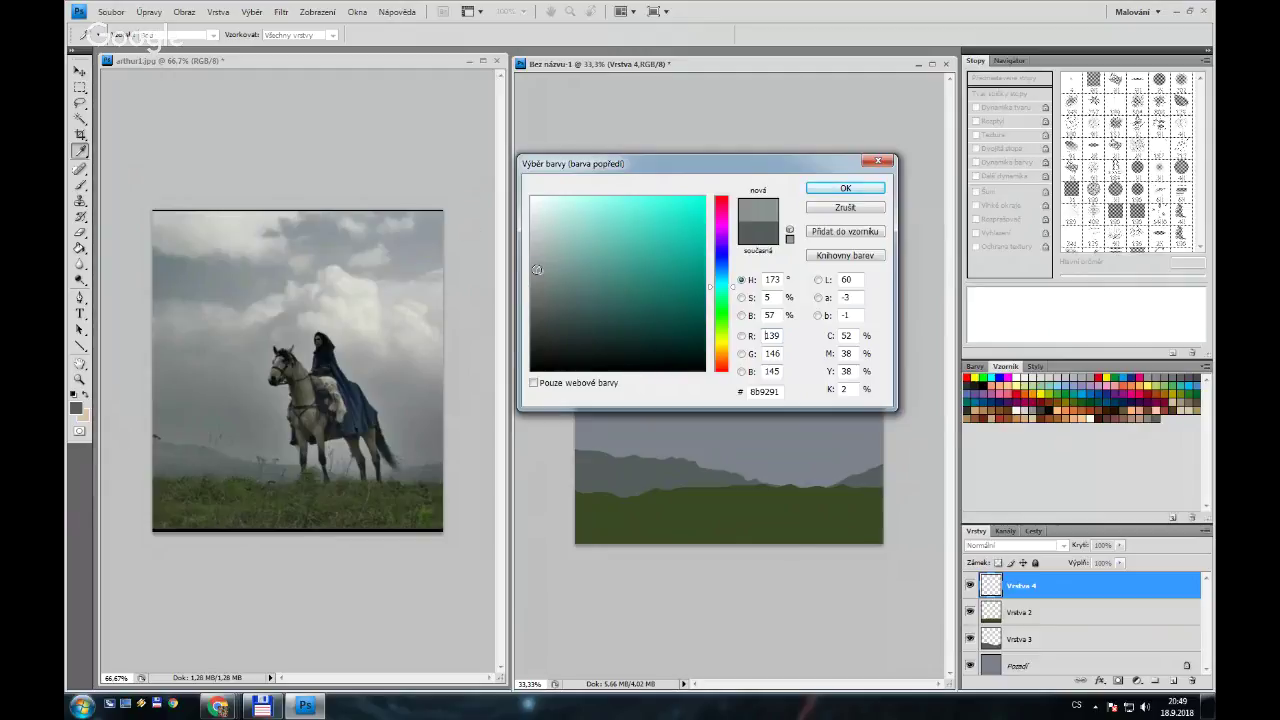
left_click_drag(540, 272, 547, 285)
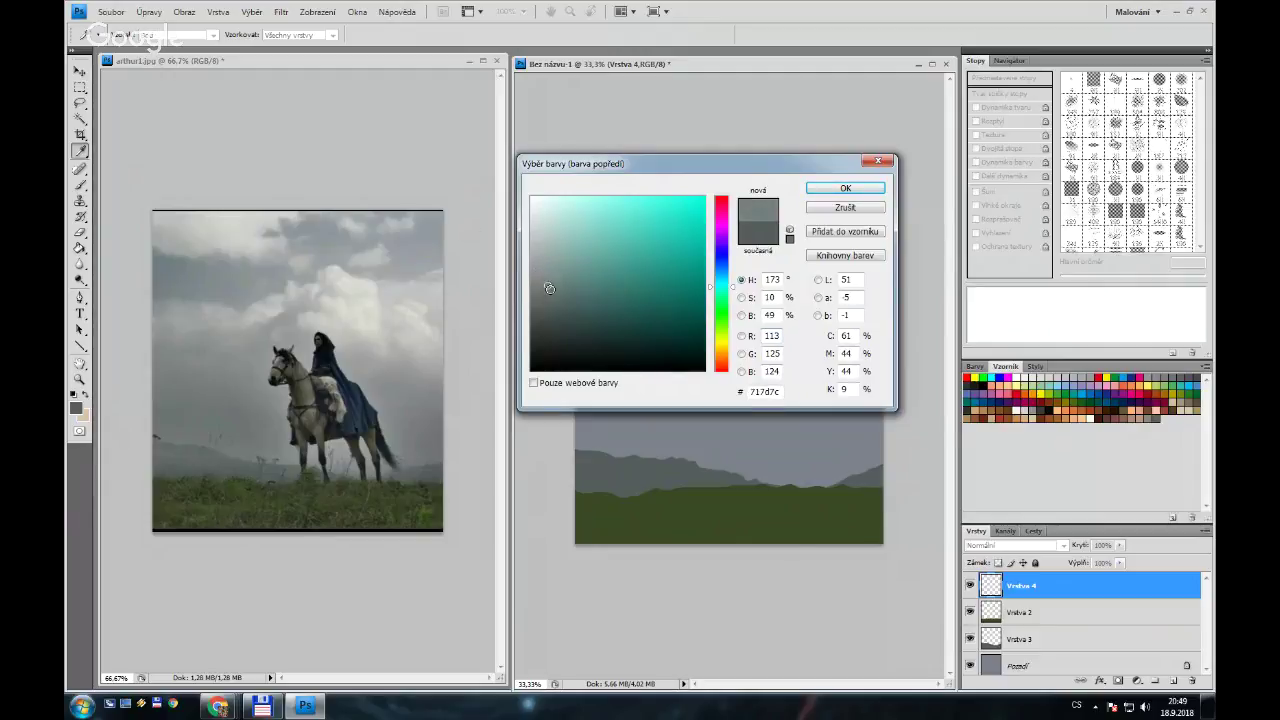
left_click_drag(724, 276, 727, 278)
mouse_move(550, 270)
left_mouse_down()
mouse_move(558, 237)
mouse_move(534, 221)
left_mouse_up()
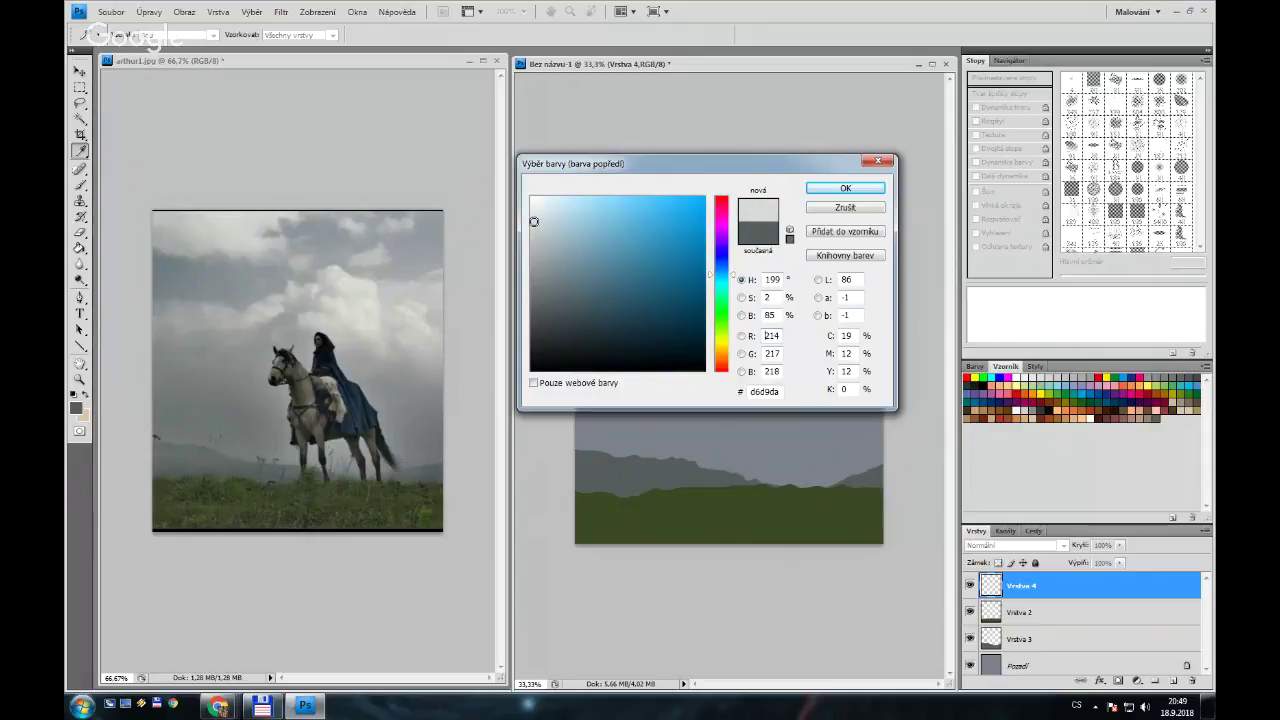
left_click(829, 190)
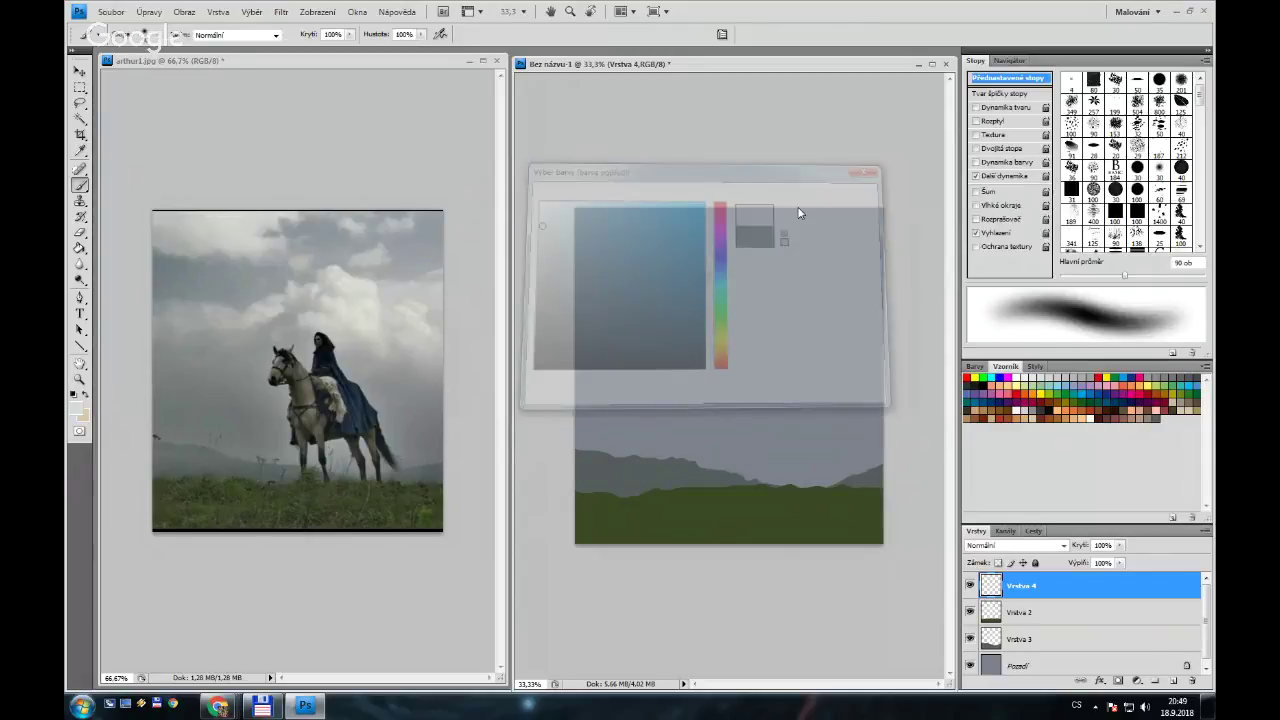
Paint a light grey cloud in the sky's upper-left corner with the soft brush, varying its size up to about 175 px
key("bracketleft")
key("bracketleft")
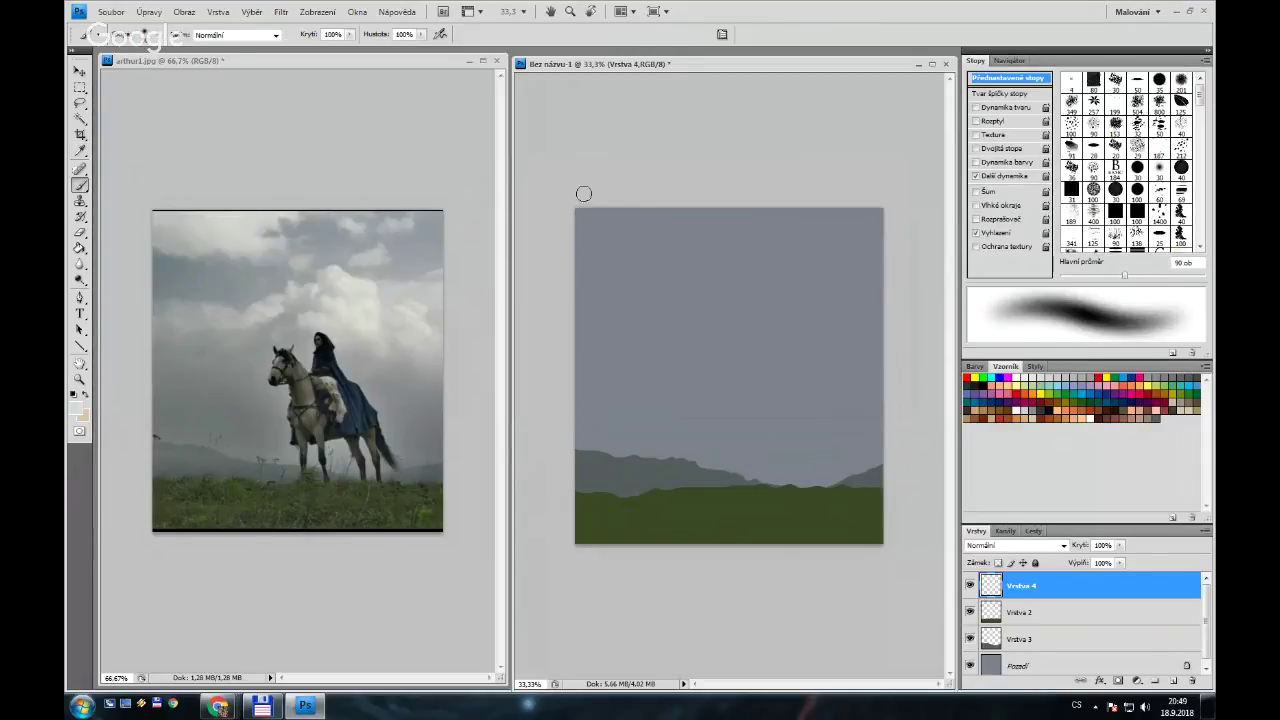
left_click_drag(595, 211, 665, 214)
key("bracketright")
key("bracketright")
key("bracketright")
key("bracketright")
key("bracketright")
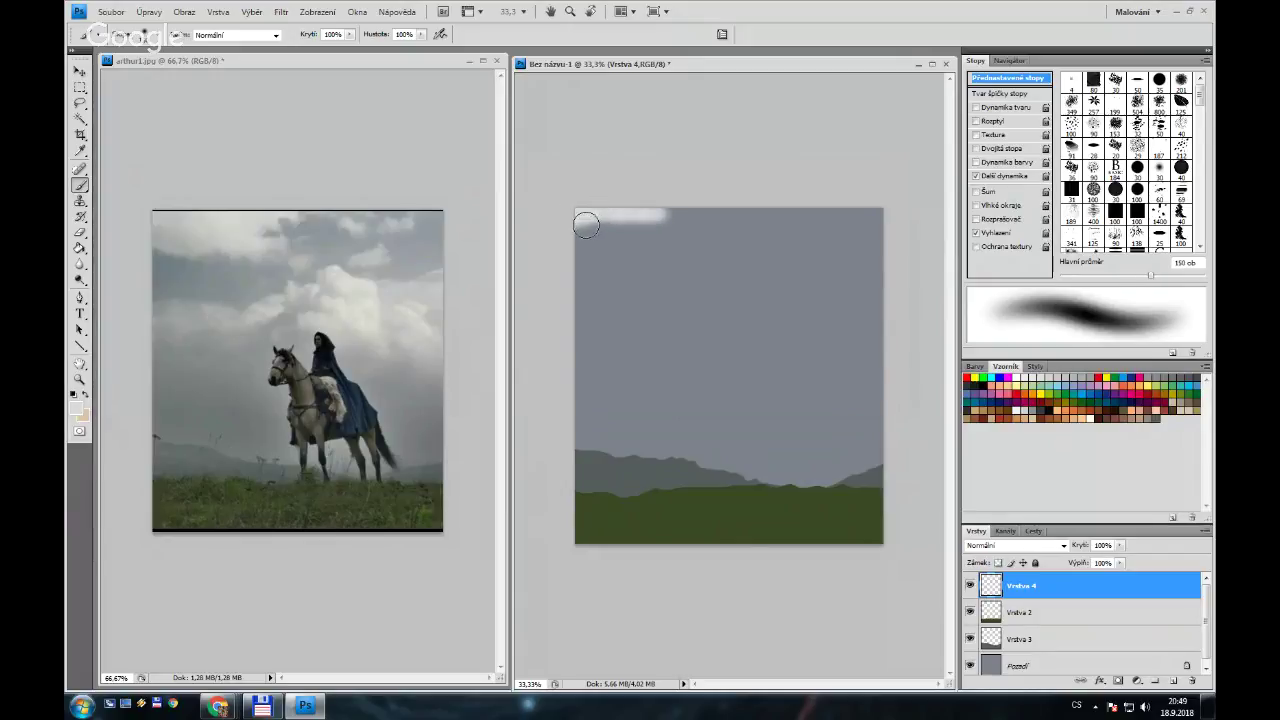
mouse_move(572, 224)
left_mouse_down()
mouse_move(716, 214)
mouse_move(660, 215)
mouse_move(696, 217)
mouse_move(654, 221)
mouse_move(678, 219)
mouse_move(664, 235)
mouse_move(616, 234)
mouse_move(654, 228)
mouse_move(705, 251)
mouse_move(658, 251)
mouse_move(643, 230)
mouse_move(665, 240)
mouse_move(623, 236)
left_mouse_up()
key("bracketleft")
key("bracketleft")
key("bracketleft")
key("bracketleft")
key("bracketleft")
key("bracketleft")
key("bracketright")
key("bracketright")
key("bracketright")
key("bracketright")
key("bracketright")
key("bracketright")
key("bracketright")
key("bracketleft")
key("bracketleft")
key("bracketright")
key("bracketright")
key("bracketright")
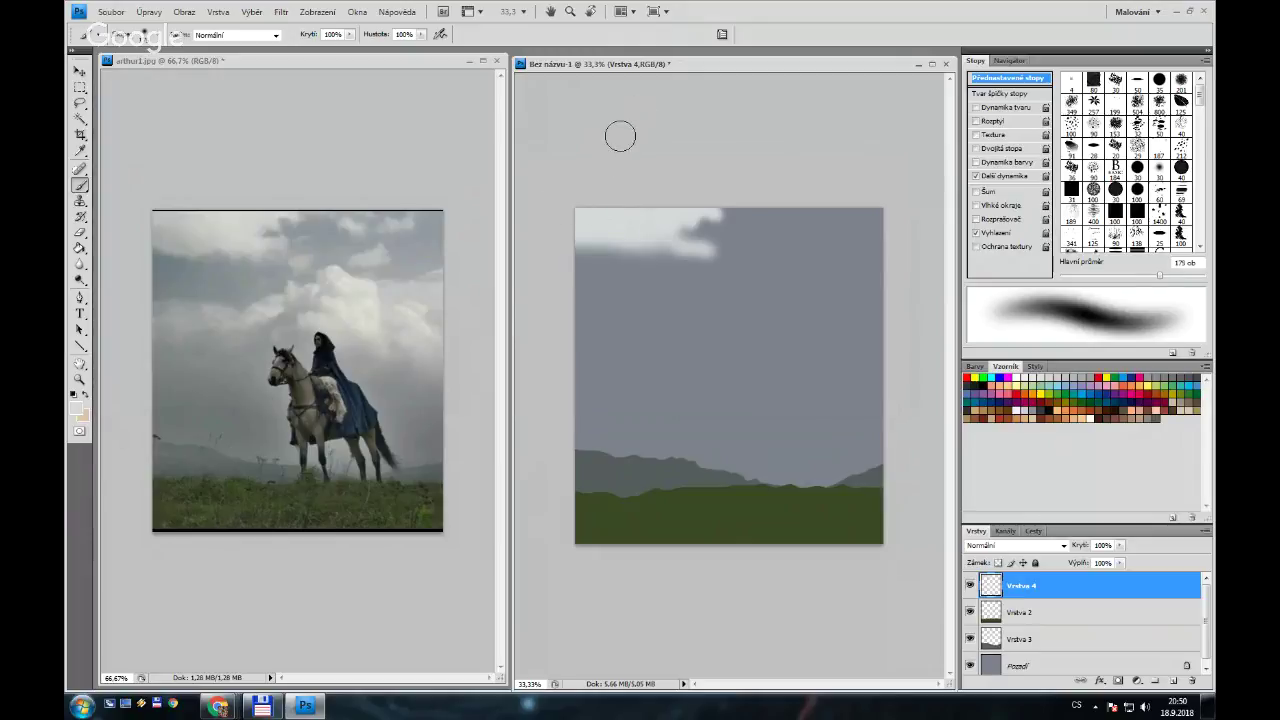
Paint a smaller elongated cloud near the sky's upper-right corner, starting with a 50 px brush and widening it at 125 px
key("bracketleft")
key("bracketleft")
key("bracketleft")
key("bracketleft")
key("shift+bracketright")
key("shift+bracketright")
key("shift+bracketright")
key("shift+bracketright")
key("shift+bracketleft")
key("shift+bracketleft")
key("shift+bracketleft")
key("shift+bracketleft")
key("bracketleft")
key("bracketleft")
key("bracketleft")
key("bracketleft")
left_click_drag(779, 221, 790, 218)
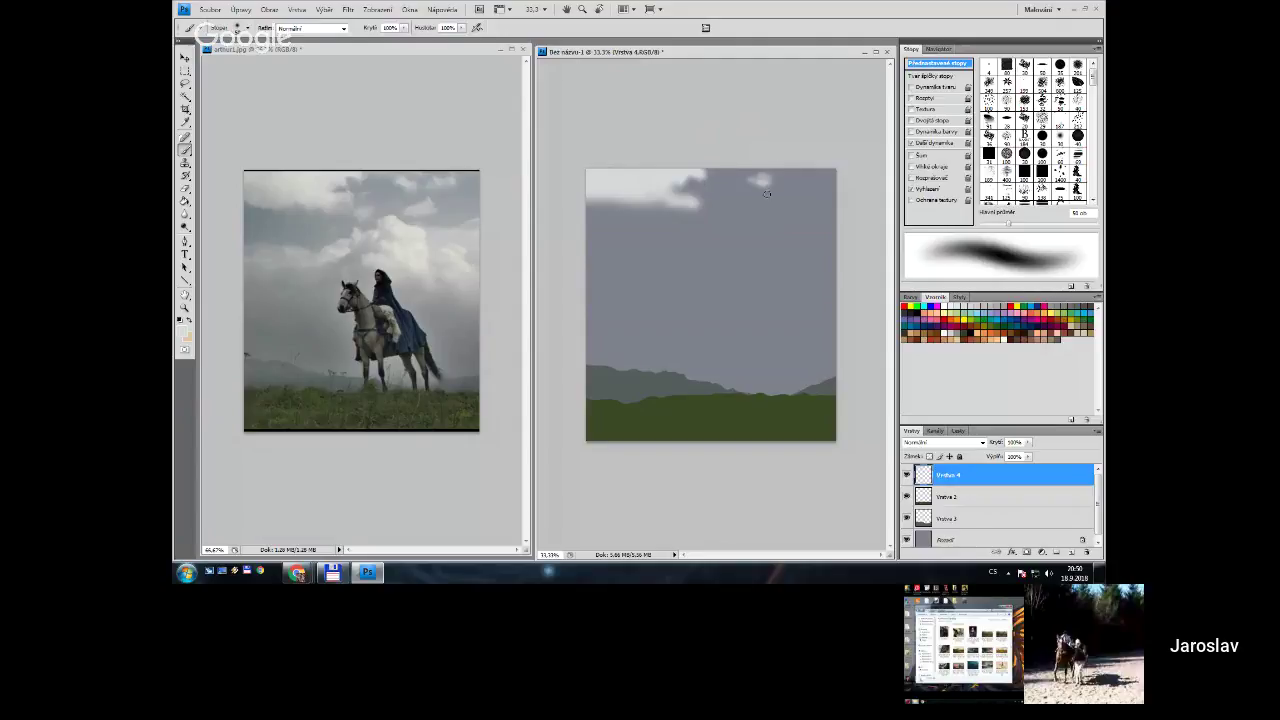
key("bracketright")
key("bracketright")
key("bracketright")
key("bracketright")
key("bracketright")
left_click_drag(773, 180, 820, 185)
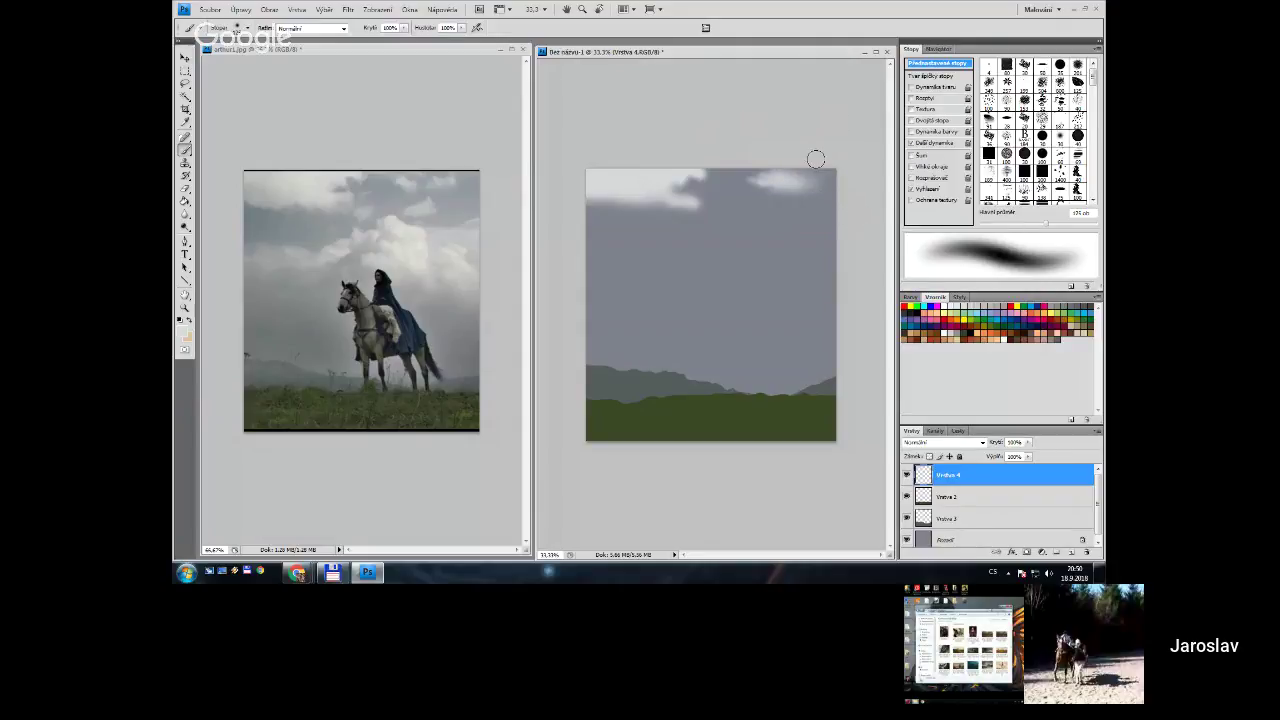
Dab a small cloud puff just below the upper-right cloud with a reduced brush
key("bracketleft")
key("bracketleft")
key("bracketleft")
key("bracketleft")
key("bracketleft")
left_click(780, 213)
Paint a broad, soft, bright haze across the middle of the sky with a very large soft brush
key("bracketright")
key("bracketright")
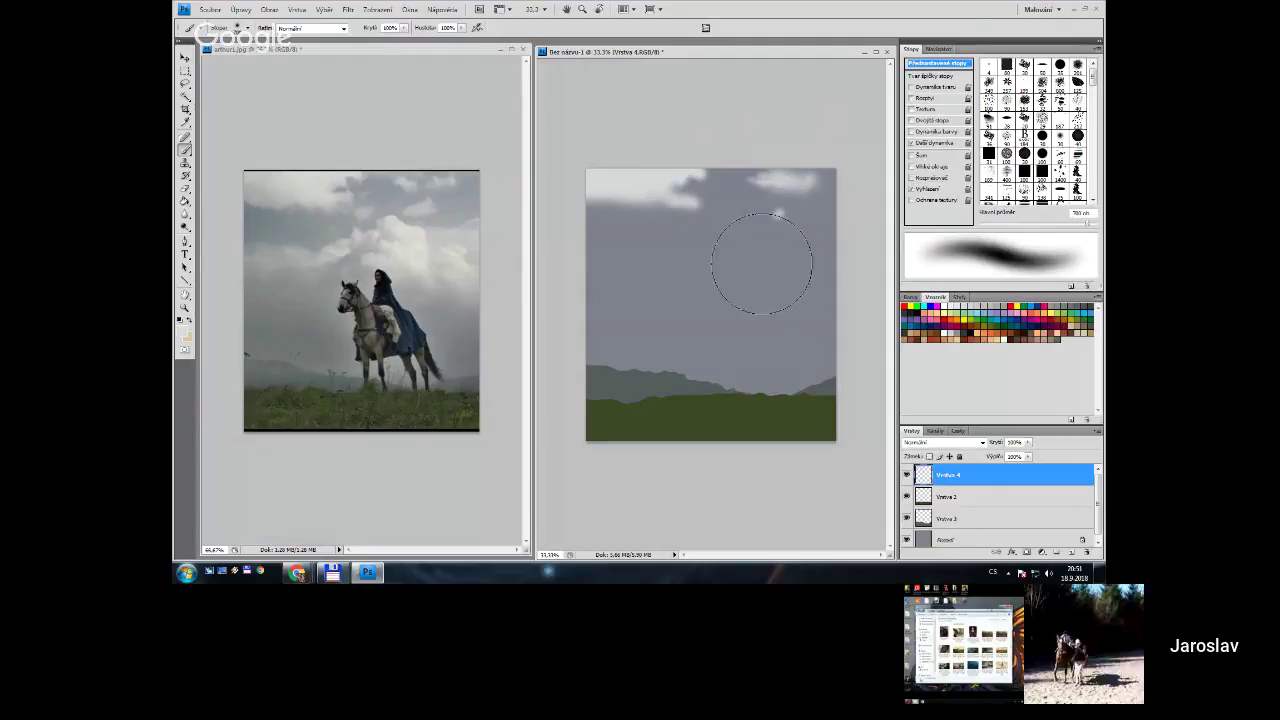
key("bracketleft")
left_click(757, 252)
left_click(778, 266)
mouse_move(778, 266)
left_mouse_down()
mouse_move(825, 274)
mouse_move(758, 264)
mouse_move(795, 296)
mouse_move(827, 278)
mouse_move(843, 238)
mouse_move(814, 287)
mouse_move(760, 276)
mouse_move(820, 328)
mouse_move(820, 300)
mouse_move(583, 286)
mouse_move(723, 286)
left_mouse_up()
Paint light mist over the left part of the distant hills, reducing the soft brush from 300 px
key("bracketright")
key("bracketright")
key("bracketleft")
key("bracketleft")
key("bracketleft")
mouse_move(578, 362)
left_mouse_down()
mouse_move(633, 368)
mouse_move(616, 367)
mouse_move(617, 380)
mouse_move(723, 370)
left_mouse_up()
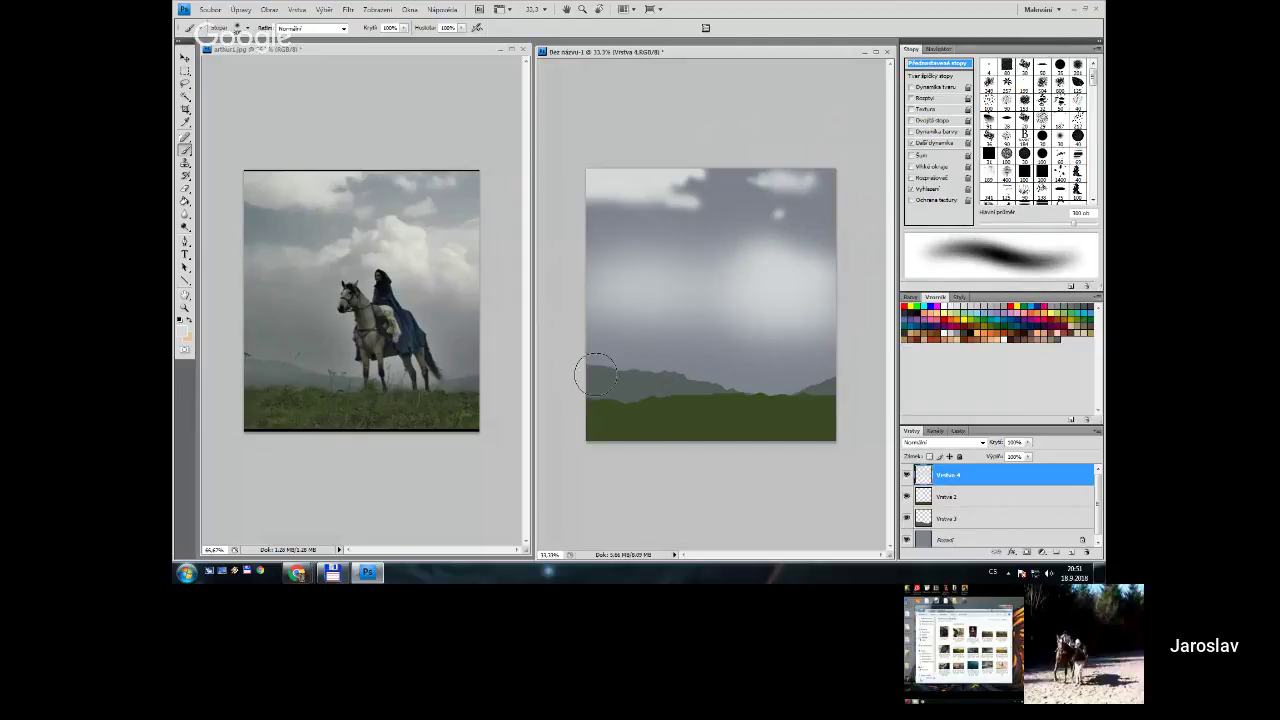
key("bracketleft")
key("bracketleft")
key("bracketleft")
key("bracketleft")
mouse_move(588, 378)
left_mouse_down()
mouse_move(664, 366)
mouse_move(646, 364)
left_mouse_up()
key("bracketright")
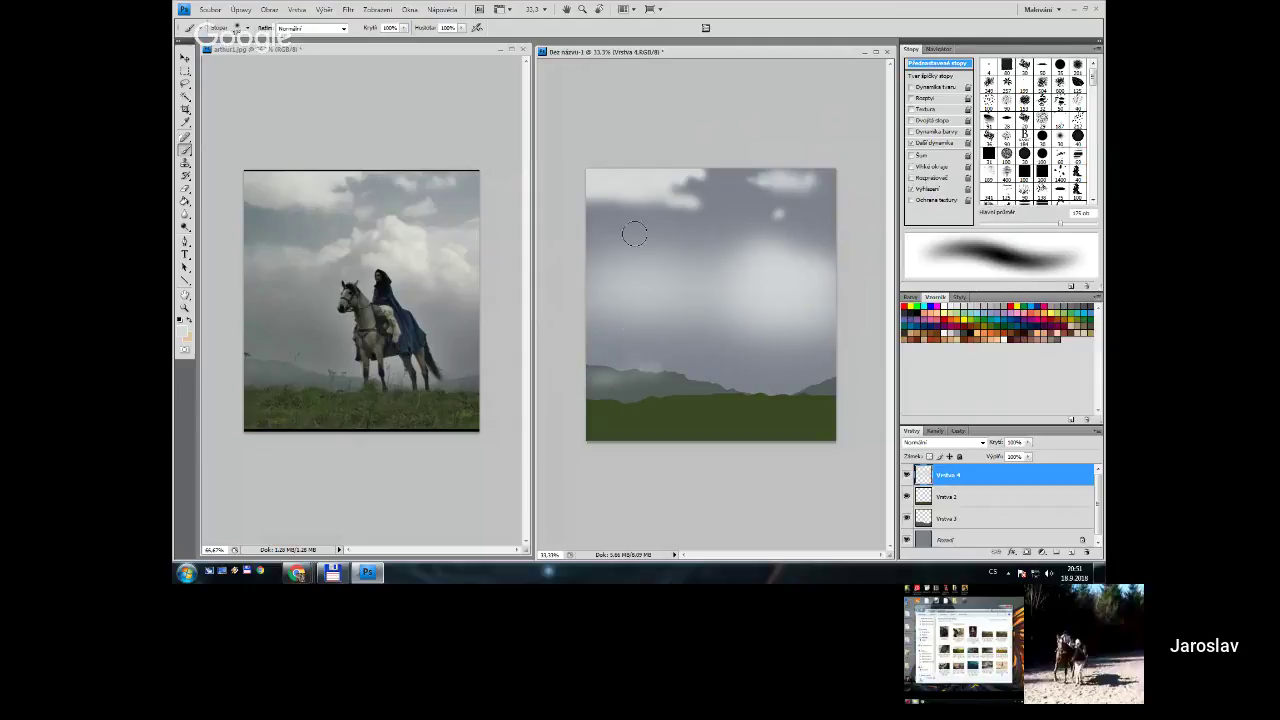
Paint a more defined cloud crest along the upper edge of the bright haze in the right half of the sky with a small soft brush
key("bracketleft")
key("bracketleft")
key("bracketleft")
key("bracketleft")
left_click_drag(742, 241, 776, 248)
key("bracketleft")
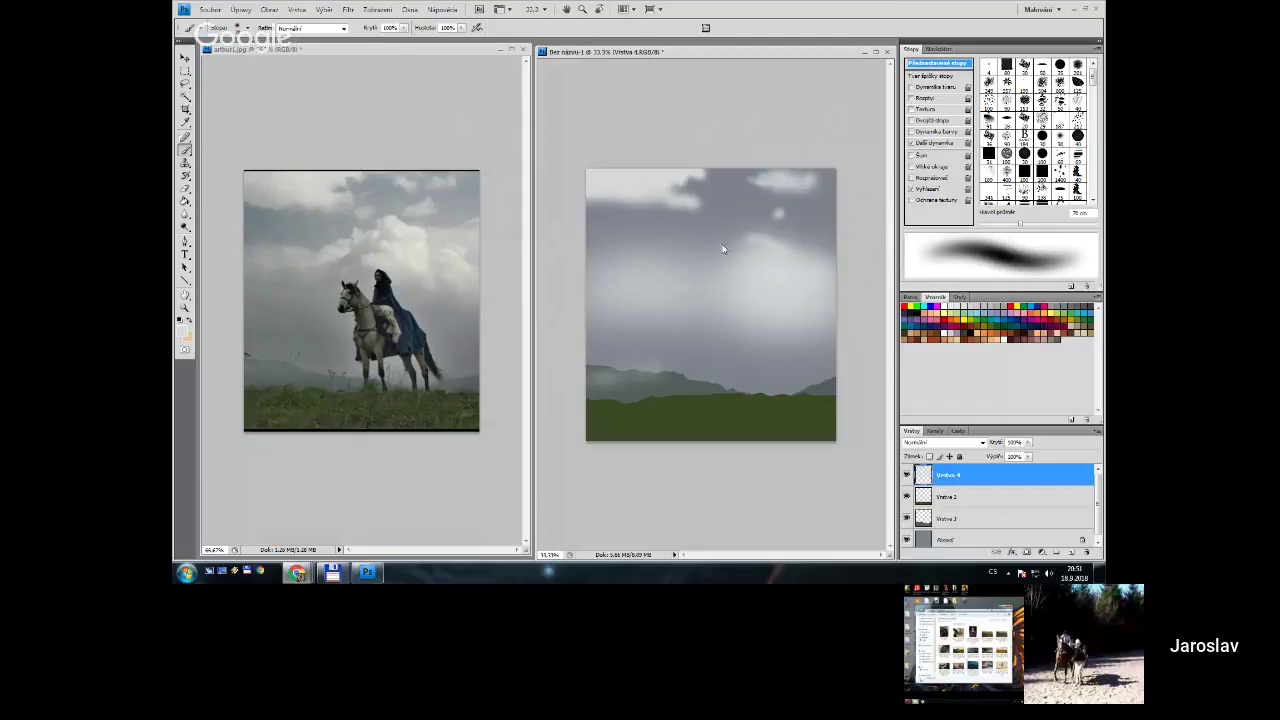
key("bracketleft")
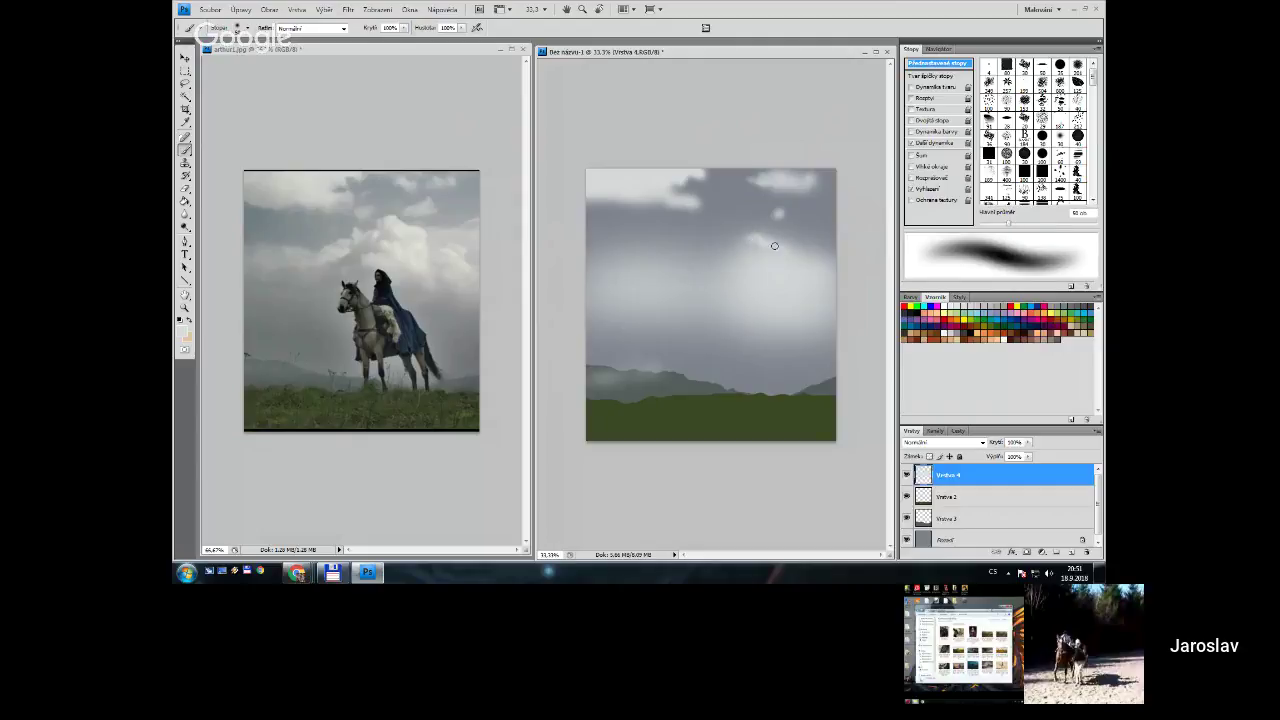
Paint curved cloud billows beneath the crest with an enlarged soft brush
key("bracketright")
key("bracketright")
key("bracketright")
key("bracketright")
key("bracketright")
key("bracketright")
mouse_move(741, 269)
left_mouse_down()
mouse_move(766, 277)
mouse_move(728, 268)
mouse_move(780, 263)
left_mouse_up()
key("bracketright")
key("bracketright")
key("bracketright")
Paint finer cloud billows beneath the crest and at the sky's right edge with a 50 px soft brush in a sampled cloud colour
key("bracketleft")
key("bracketleft")
key("bracketleft")
key("bracketleft")
key("bracketleft")
key("bracketleft")
left_click(808, 281, "alt")
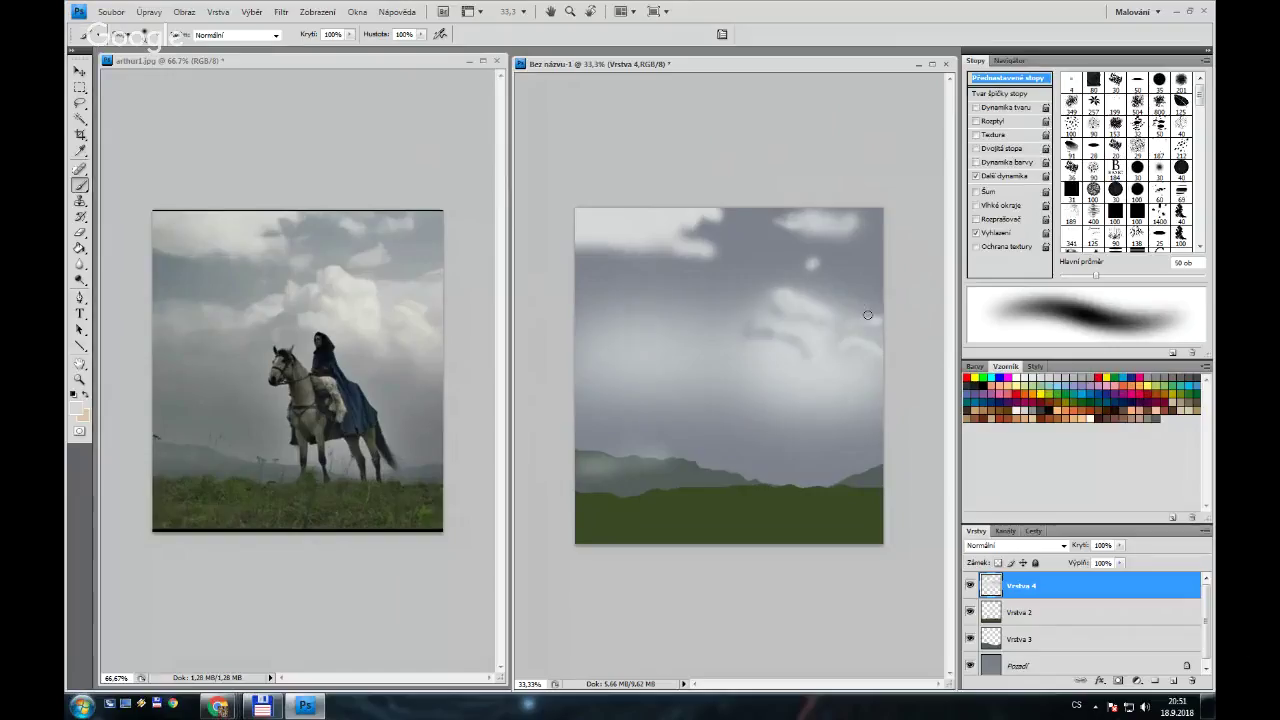
left_click_drag(868, 315, 856, 321)
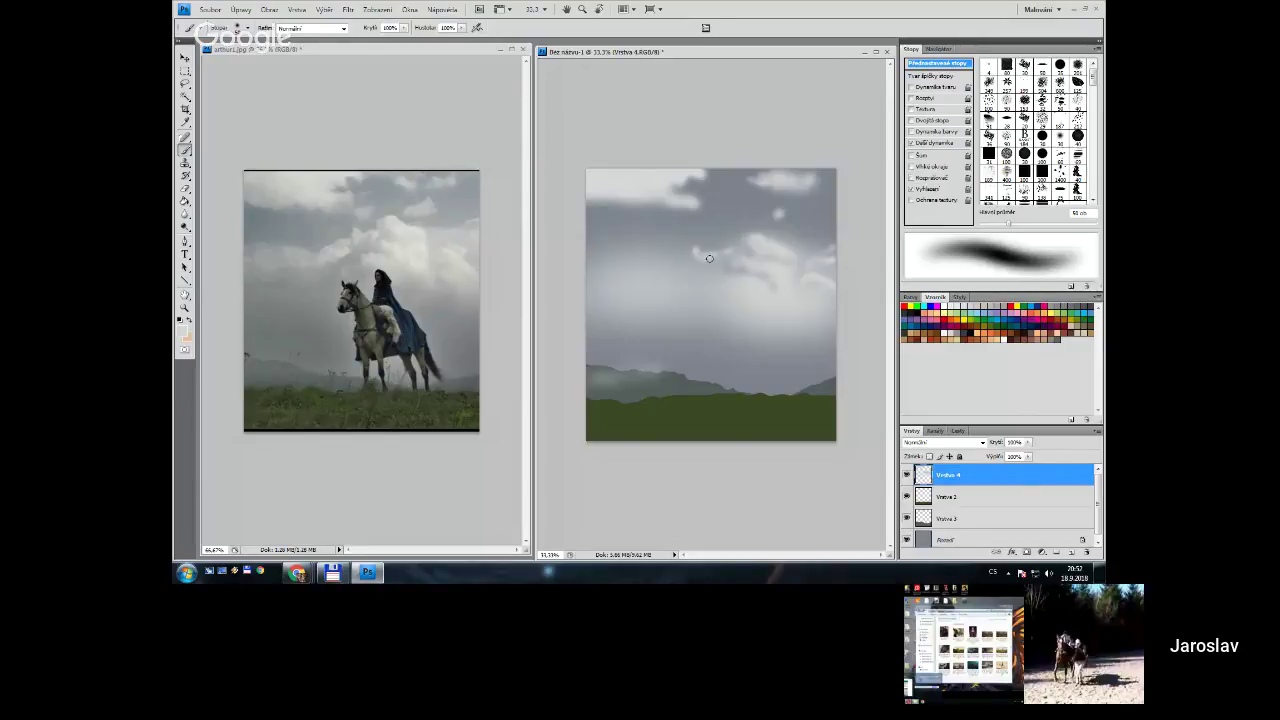
Extend the bright cloud edge across the left half of the sky with an 80 to 100 px soft brush
key("bracketright")
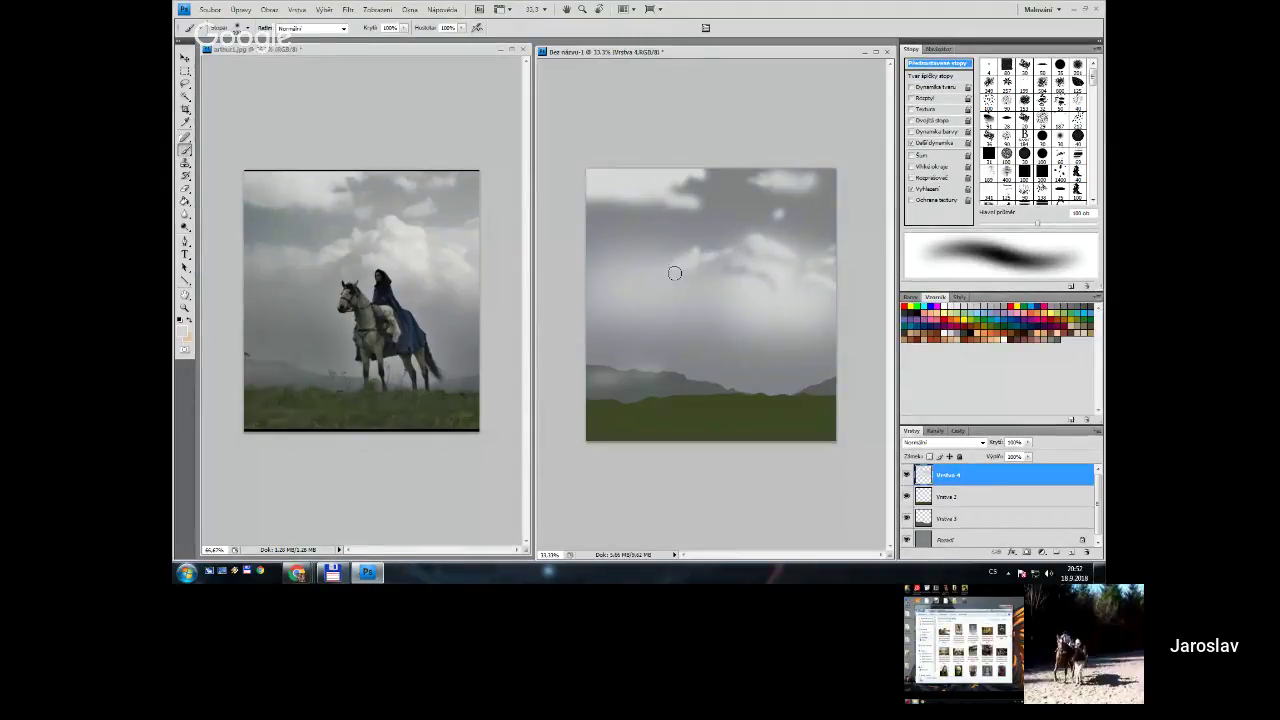
key("bracketleft")
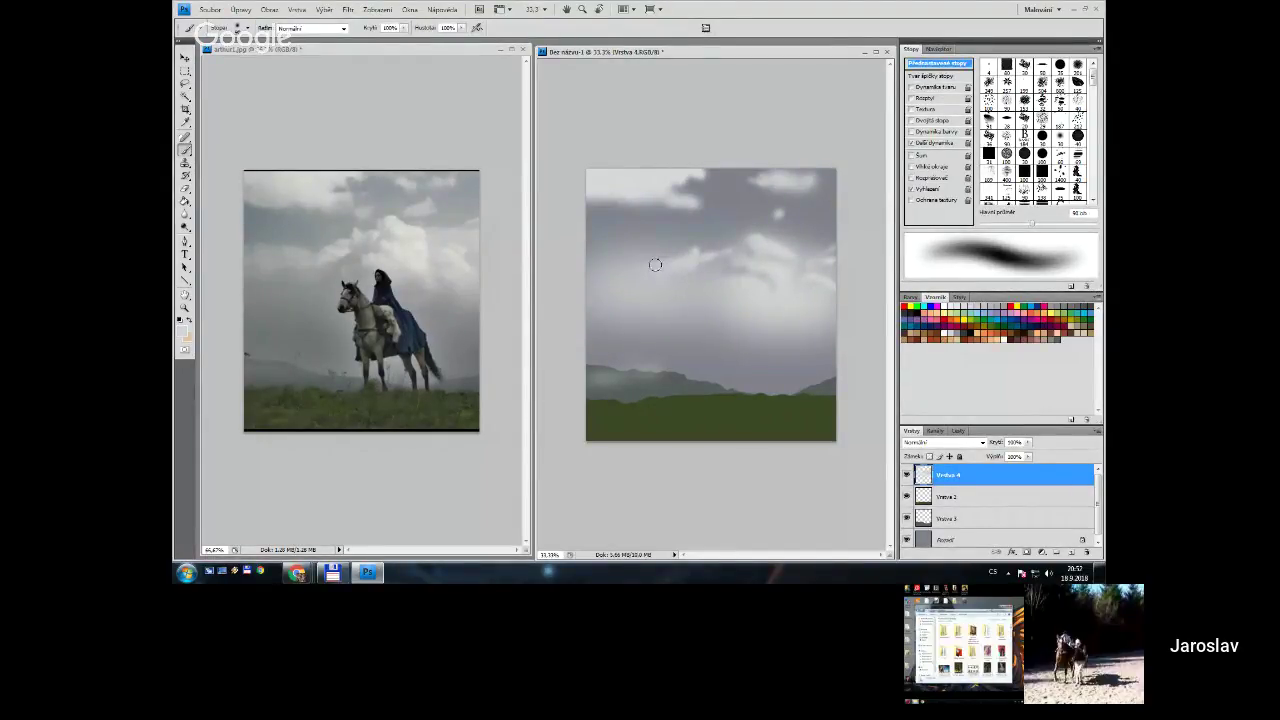
key("bracketleft")
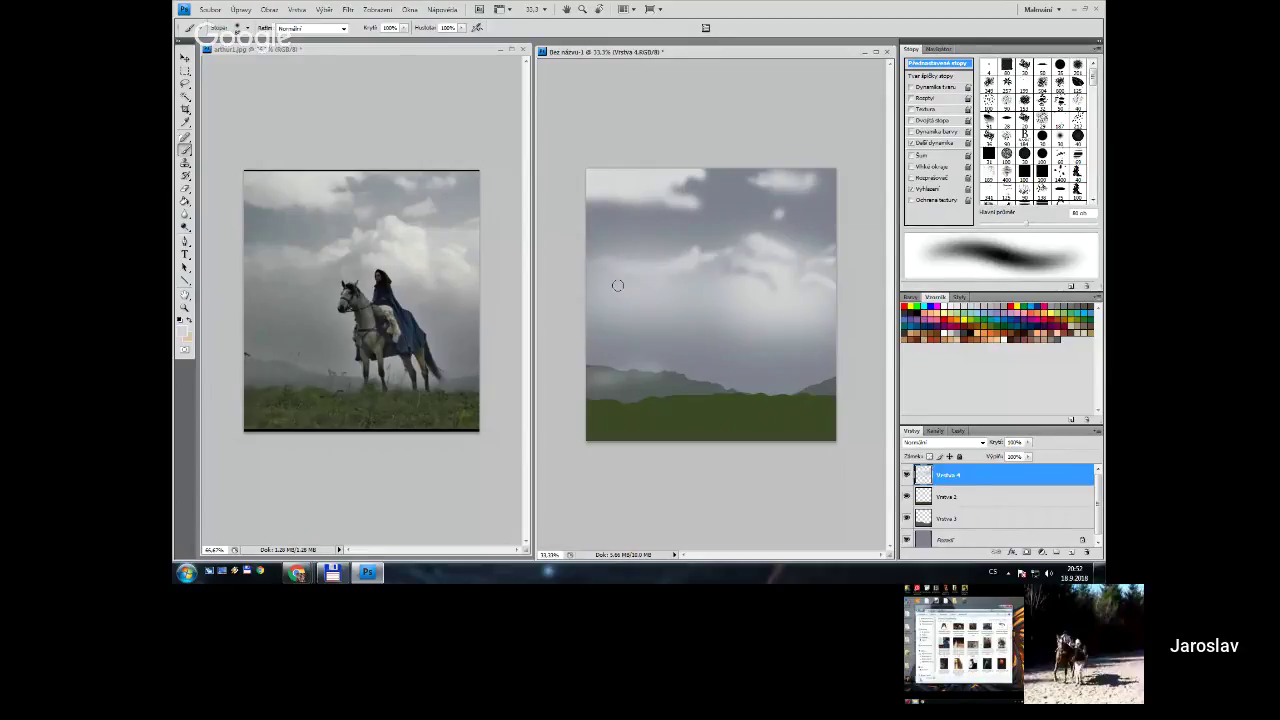
left_click_drag(634, 269, 620, 279)
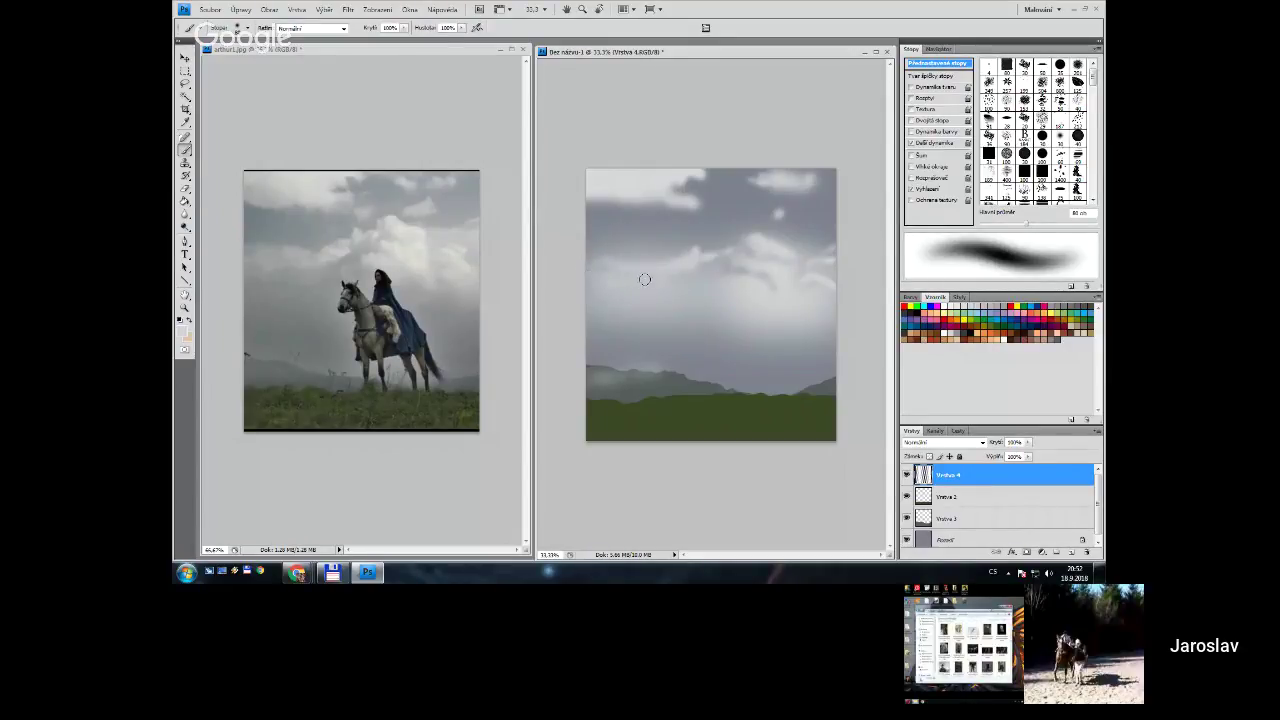
key("bracketright")
key("bracketright")
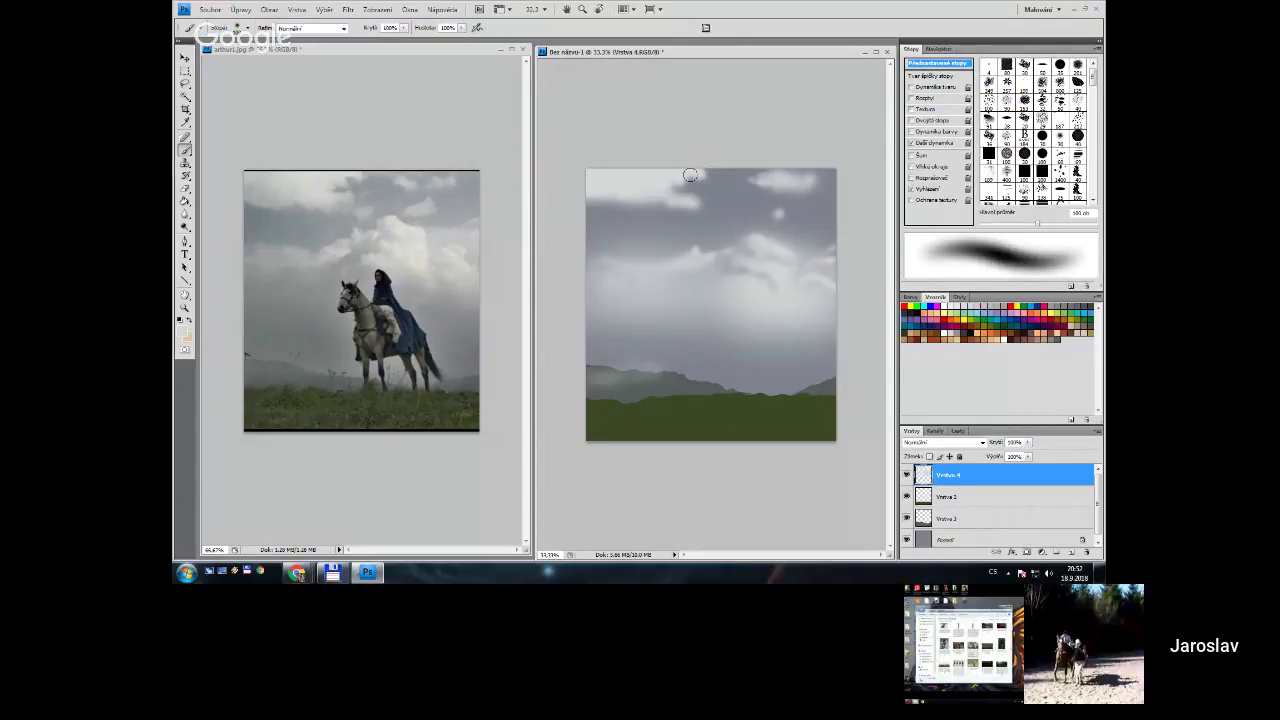
Paint thin upright wisps on the central part of the cloud crest with a 40 px soft brush
key("bracketleft")
key("bracketleft")
key("bracketleft")
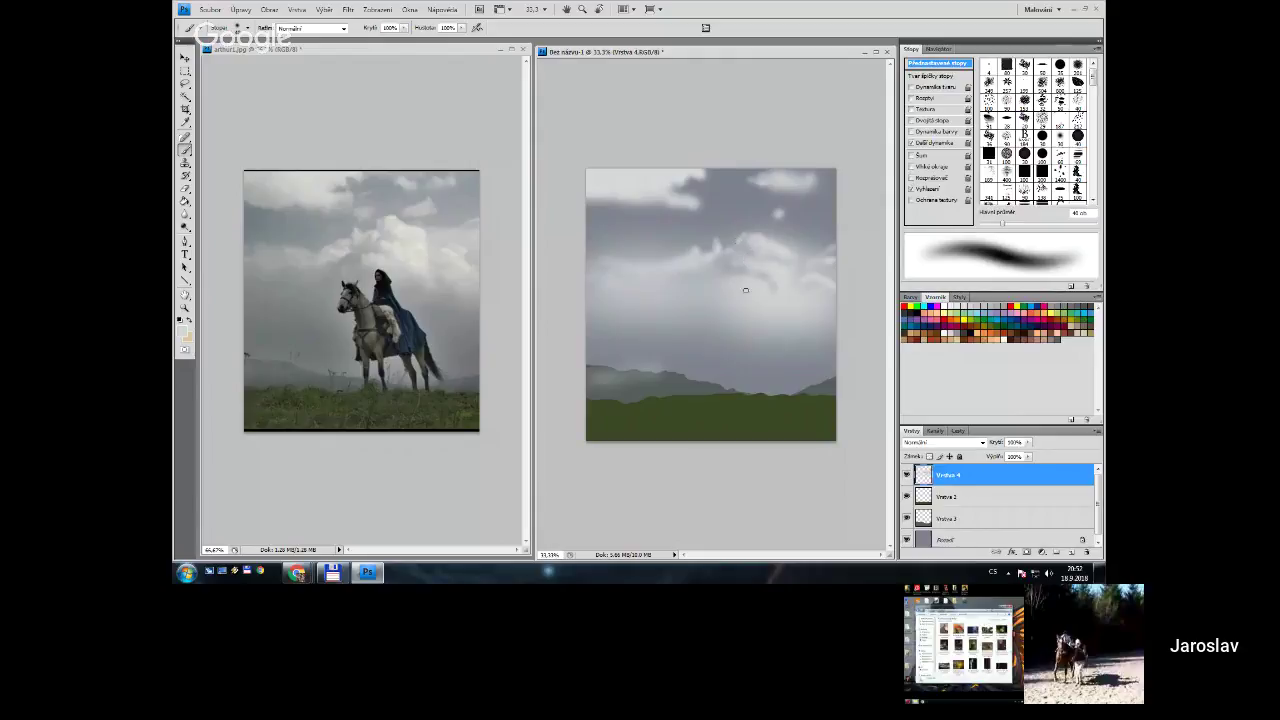
key("bracketright")
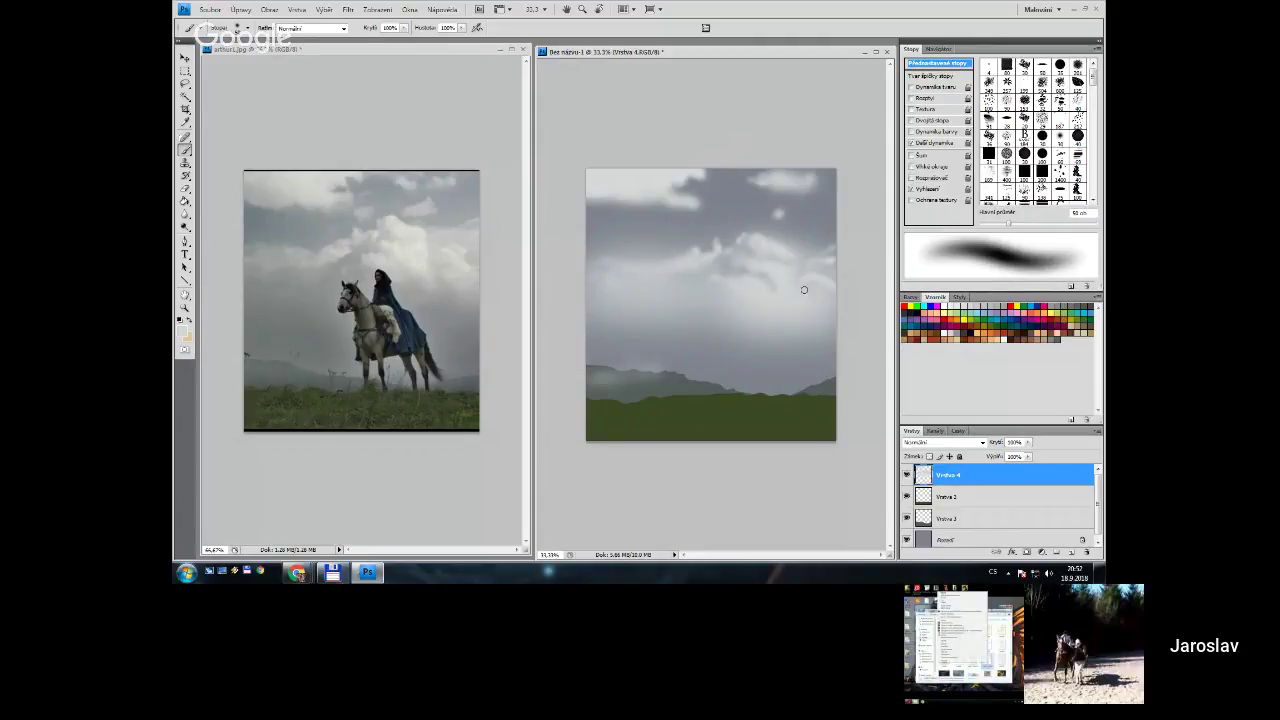
mouse_move(823, 300)
left_mouse_down()
mouse_move(815, 292)
mouse_move(828, 299)
left_mouse_up()
key("ctrl+z")
key("ctrl+z")
key("ctrl+z")
Widen the small cloud spot in the upper-right sky with a 100 px soft brush and add a faint wisp beside it with a smaller one
key("bracketright")
key("bracketright")
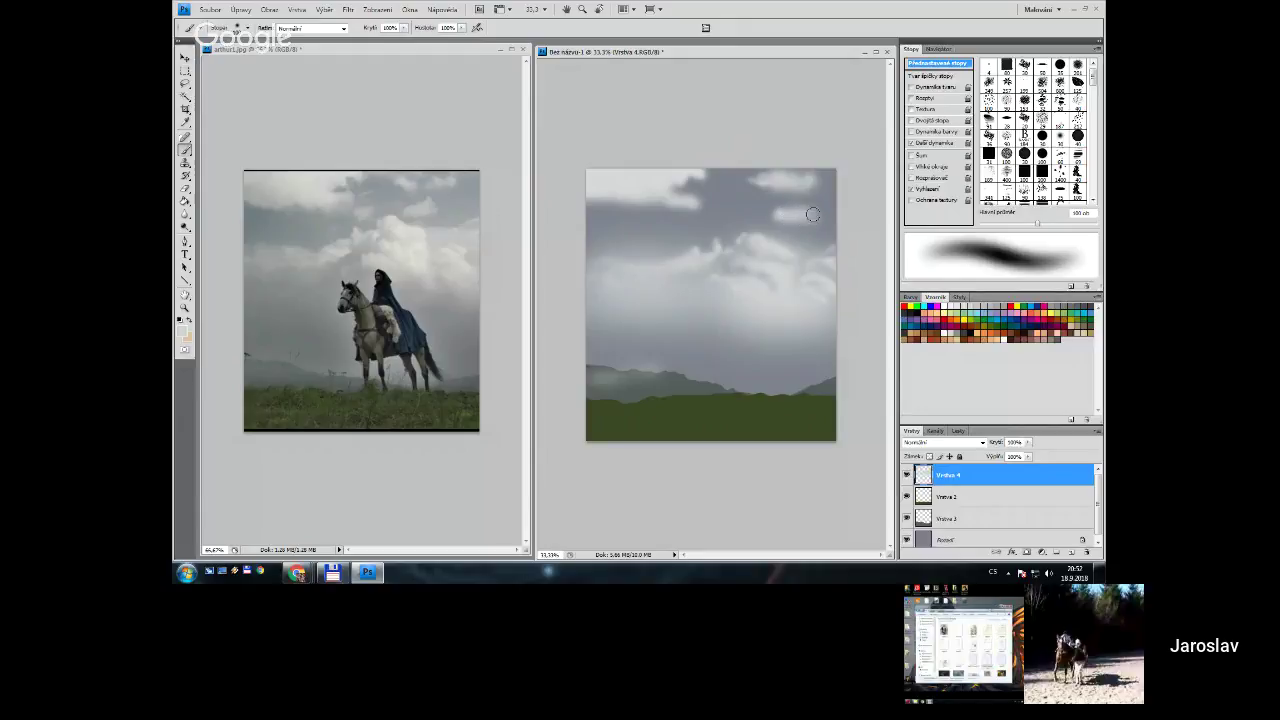
key("bracketleft")
key("bracketleft")
key("bracketleft")
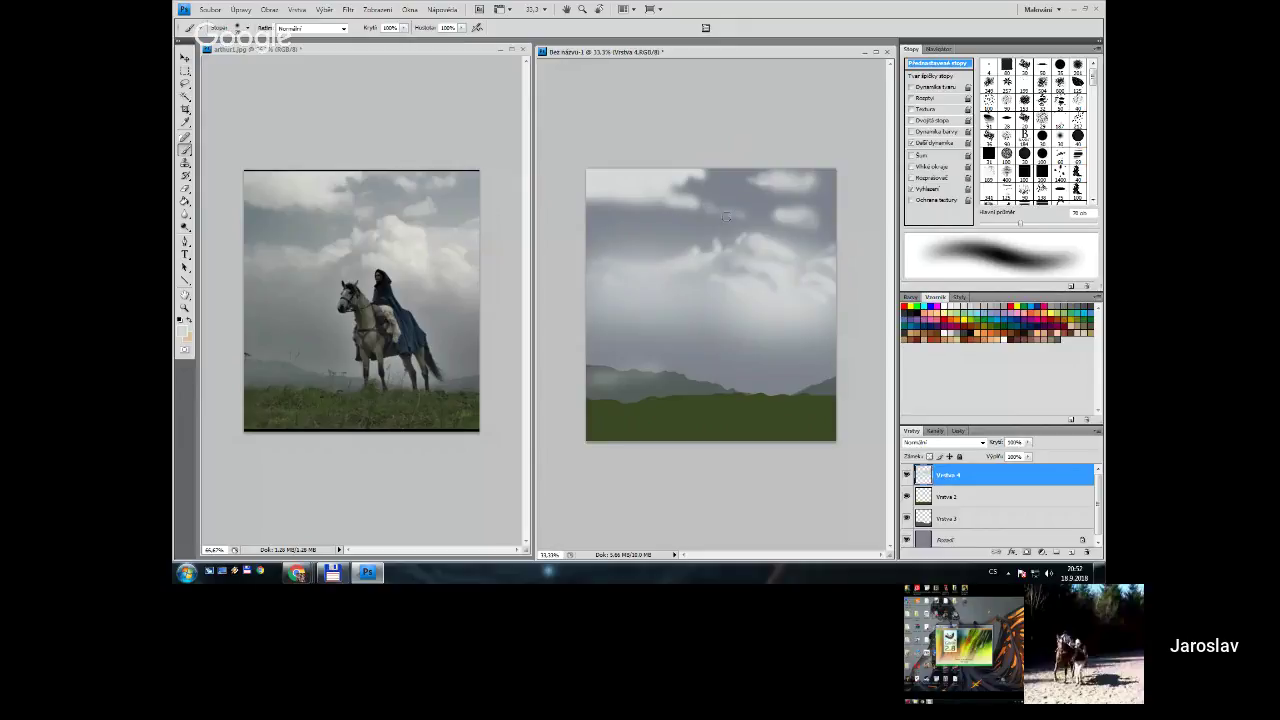
Paint thin cloud wisps along the top of the sky between the upper clouds with a 40 px soft brush
key("bracketleft")
key("bracketleft")
key("bracketleft")
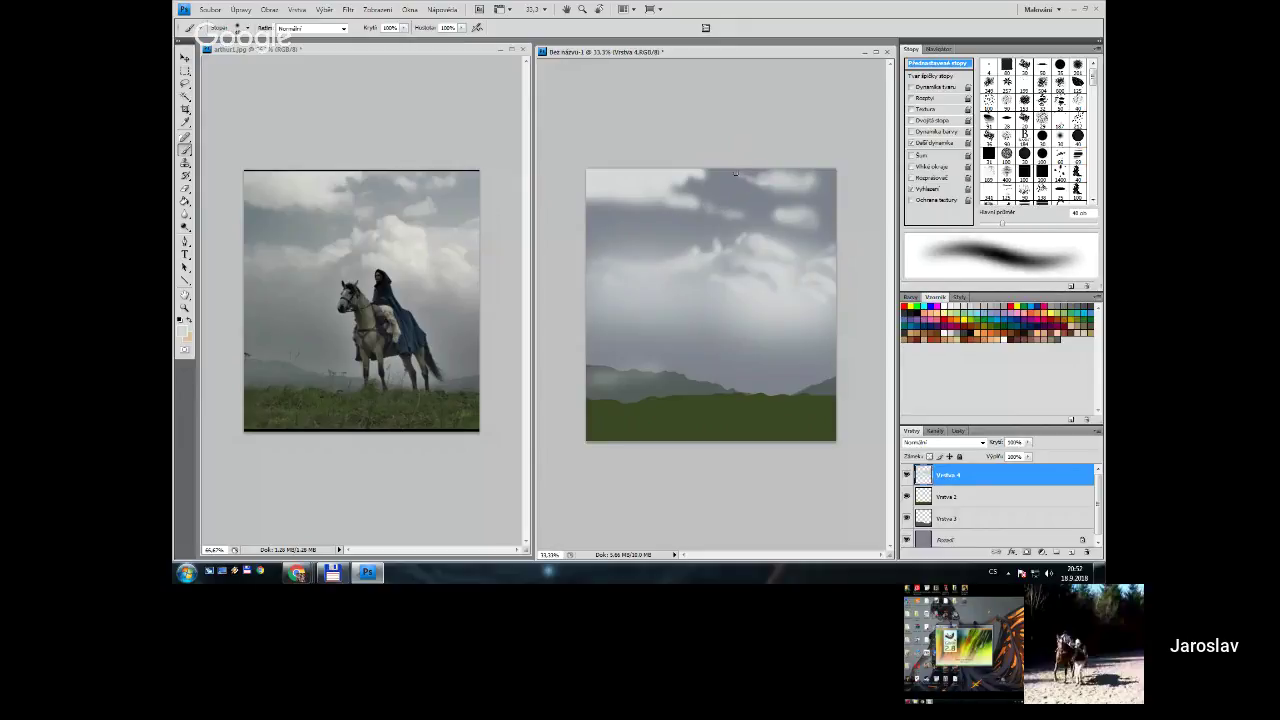
key("bracketright")
key("bracketright")
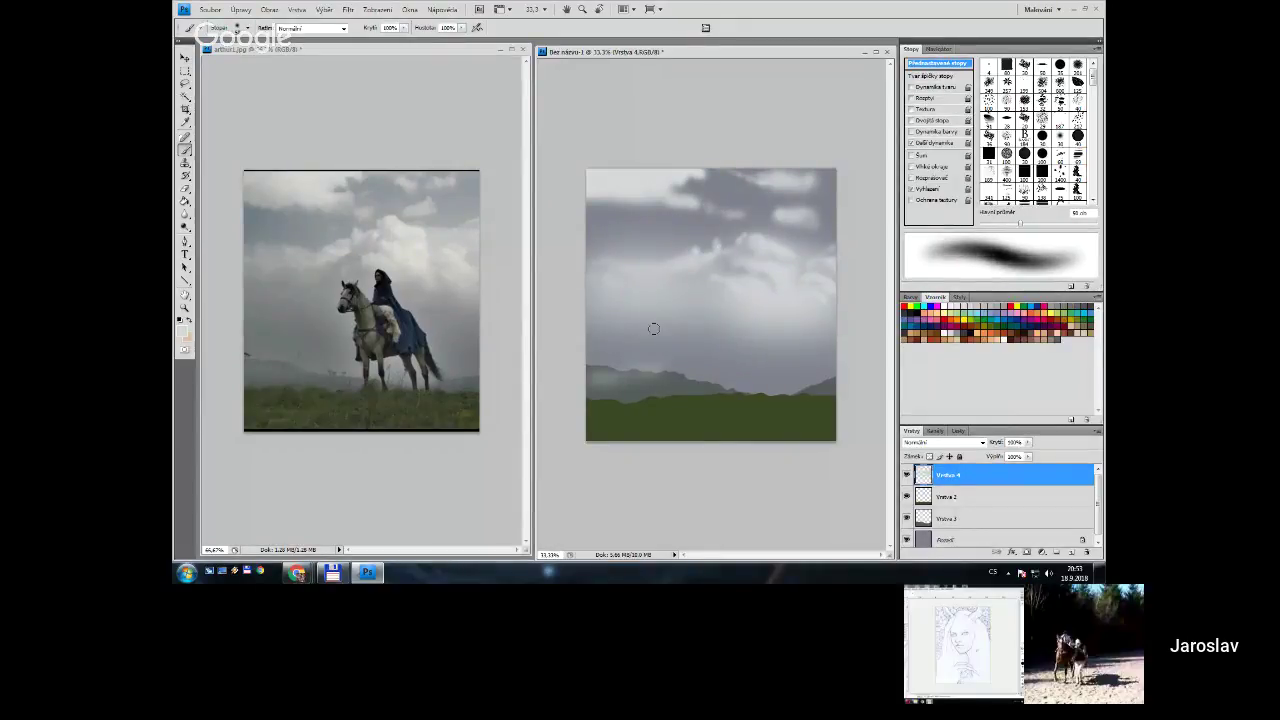
Darken the sky beneath the cloud bank with broad grey strokes of a 500 px soft brush
key("bracketright")
key("bracketright")
key("bracketright")
key("bracketright")
key("bracketright")
key("bracketright")
key("bracketright")
key("bracketright")
key("bracketright")
key("bracketright")
key("bracketright")
key("bracketright")
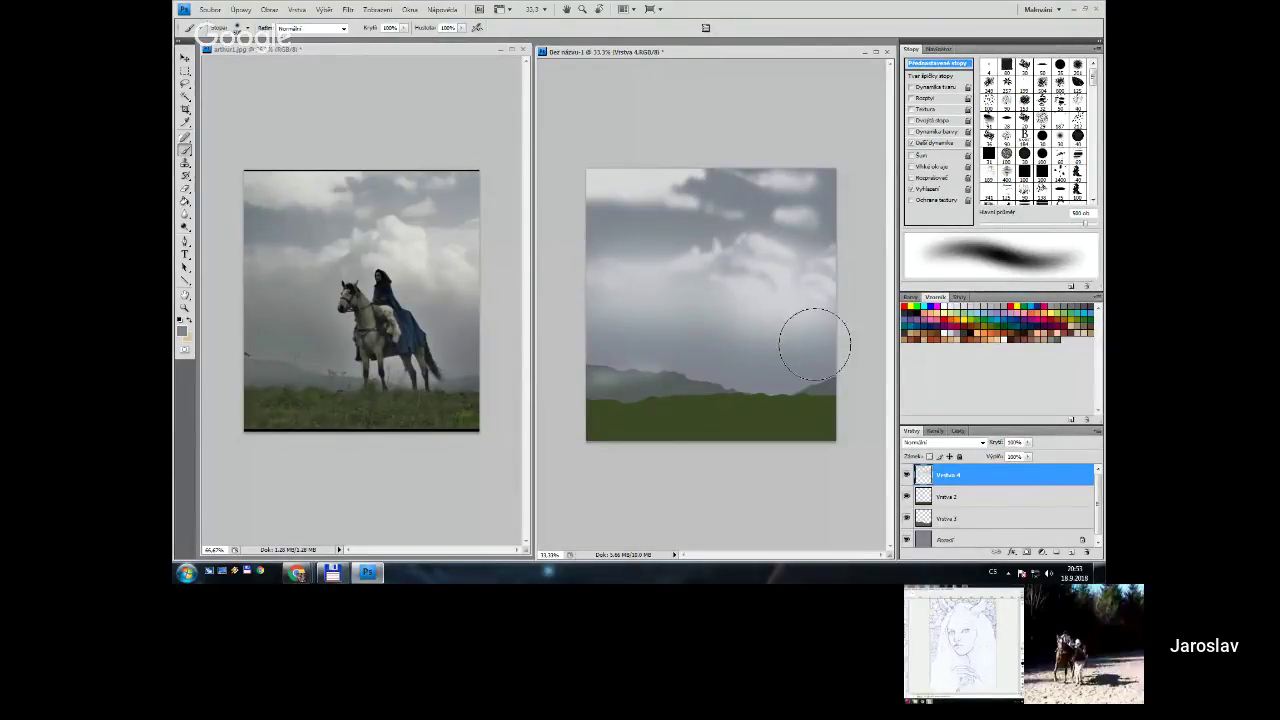
mouse_move(815, 344)
left_mouse_down()
mouse_move(781, 329)
mouse_move(798, 343)
mouse_move(820, 326)
mouse_move(720, 356)
mouse_move(736, 324)
mouse_move(774, 321)
mouse_move(754, 331)
mouse_move(734, 311)
mouse_move(777, 329)
mouse_move(657, 296)
mouse_move(681, 313)
mouse_move(576, 326)
mouse_move(660, 289)
mouse_move(684, 309)
mouse_move(616, 304)
mouse_move(674, 323)
left_mouse_up()
Shade the undersides and gaps of the central cloud bank in grey, reducing the soft brush to 150 px
key("bracketleft")
key("bracketleft")
key("bracketright")
key("bracketleft")
key("bracketleft")
key("bracketleft")
key("bracketleft")
key("bracketleft")
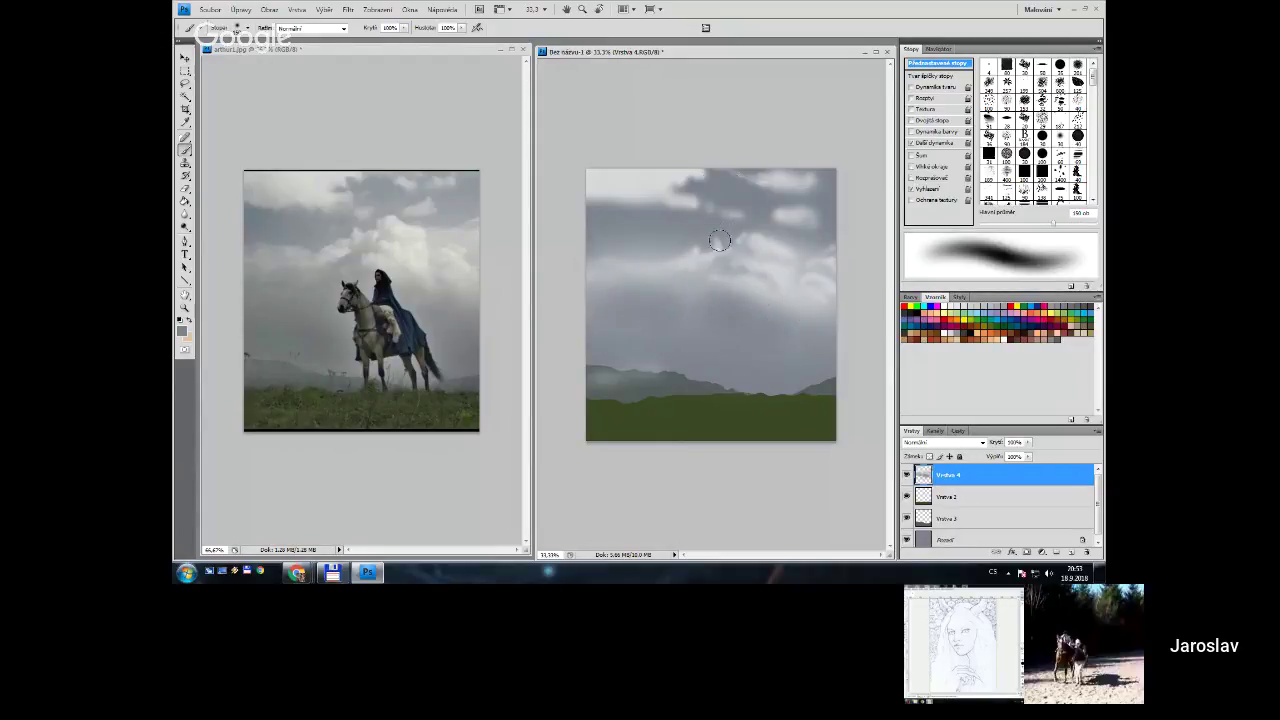
Sample tones around the centre of the cloud crest and blend its billows with a smaller soft brush
key("bracketleft")
key("bracketleft")
left_click(722, 243, "alt")
left_click(722, 236, "alt")
key("bracketright")
key("bracketright")
key("bracketright")
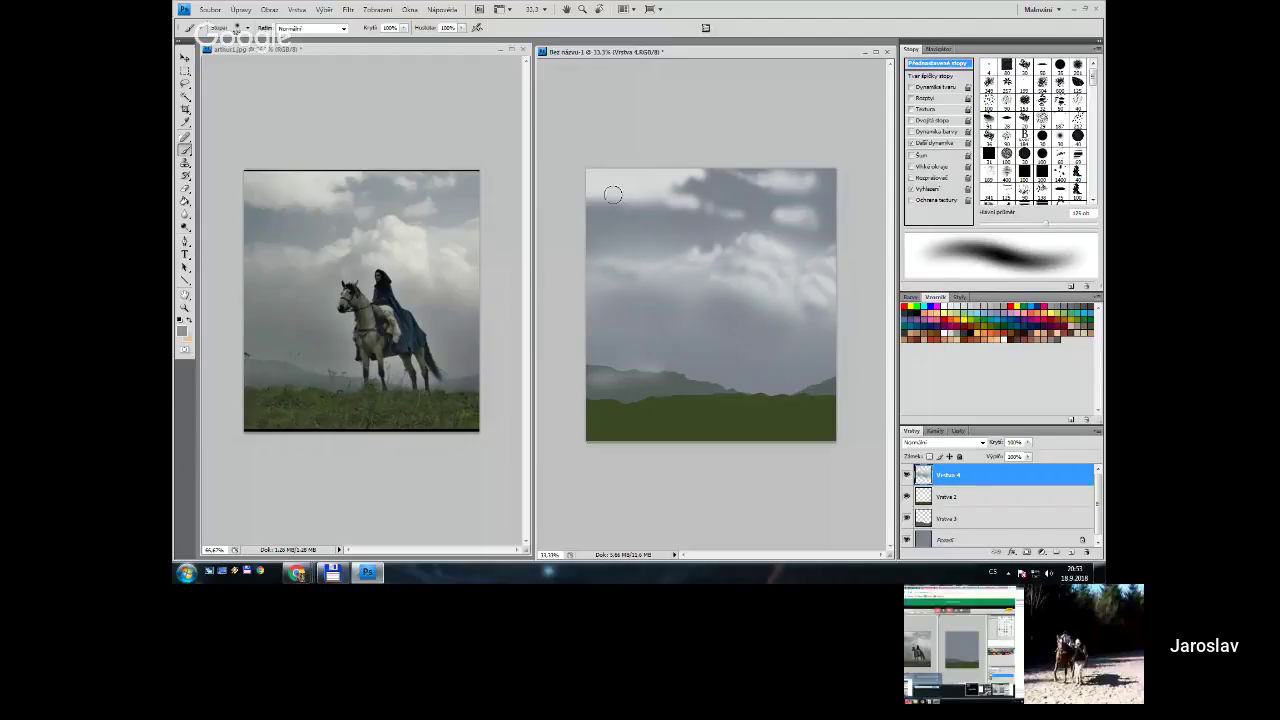
Soften the underside of the upper-left cloud with grey strokes of a soft brush enlarged to 300 px
key("bracketright")
key("bracketright")
key("bracketright")
key("bracketright")
key("bracketright")
key("bracketright")
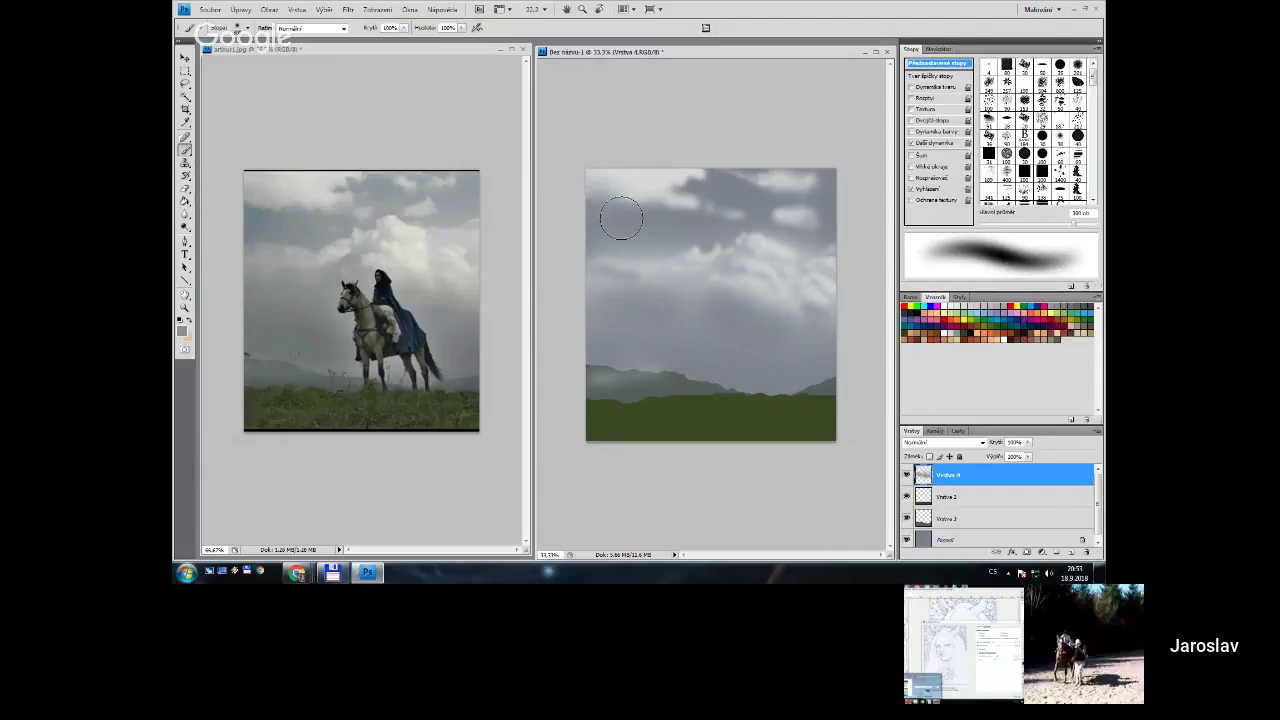
key("bracketleft")
key("bracketleft")
key("bracketleft")
key("bracketleft")
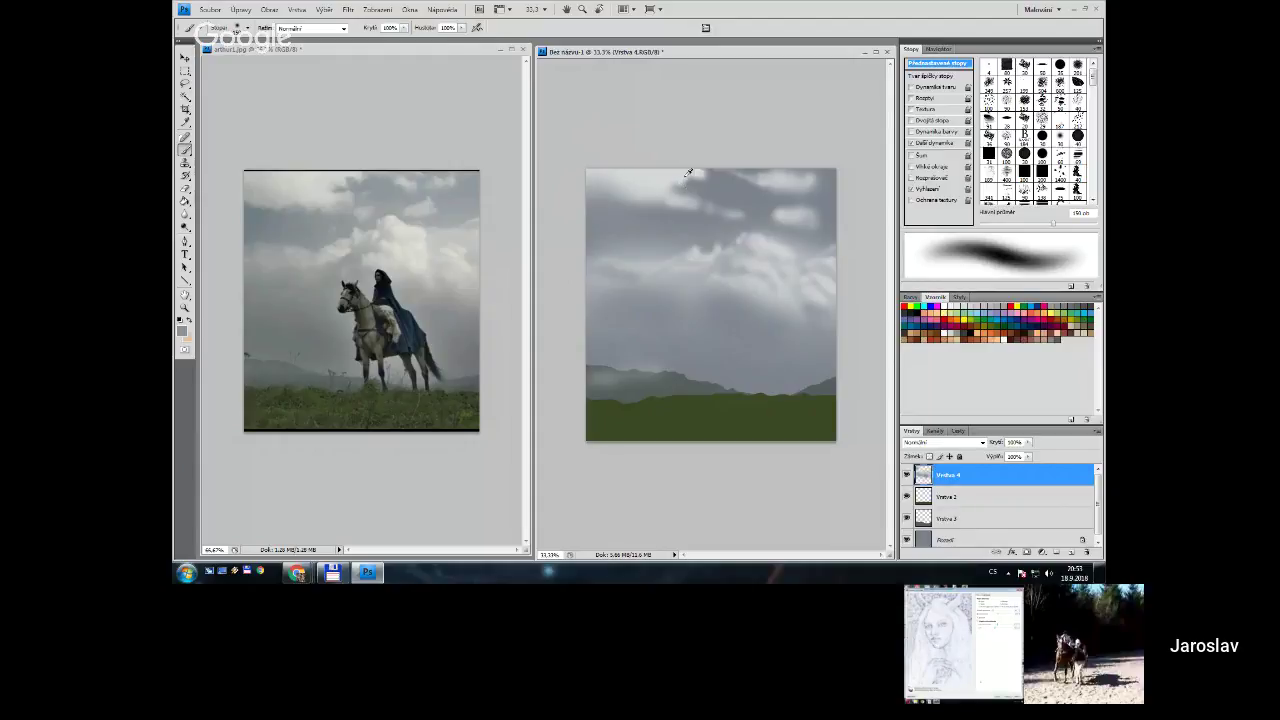
Sample the upper-left cloud's light tone and paint its lower edge and central wisps with a 150 px soft brush, reduced in size for detail
left_click(686, 172, "alt")
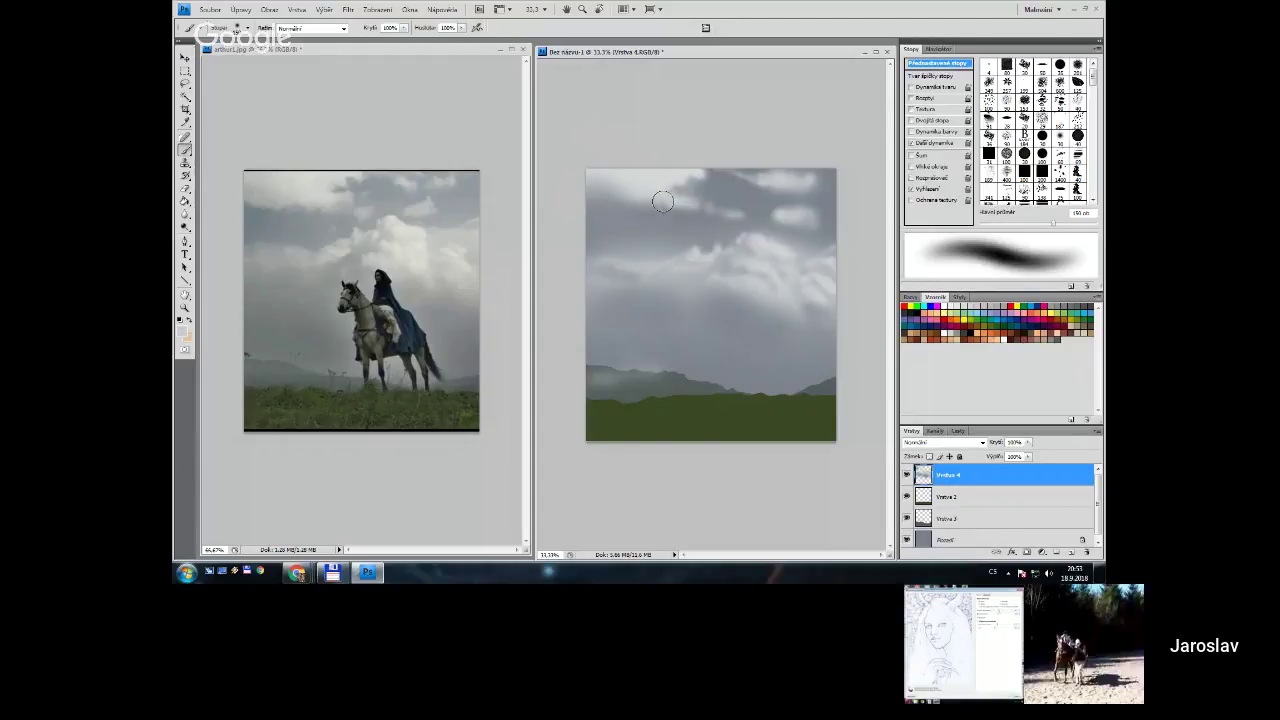
key("bracketleft")
key("bracketleft")
key("bracketleft")
key("bracketleft")
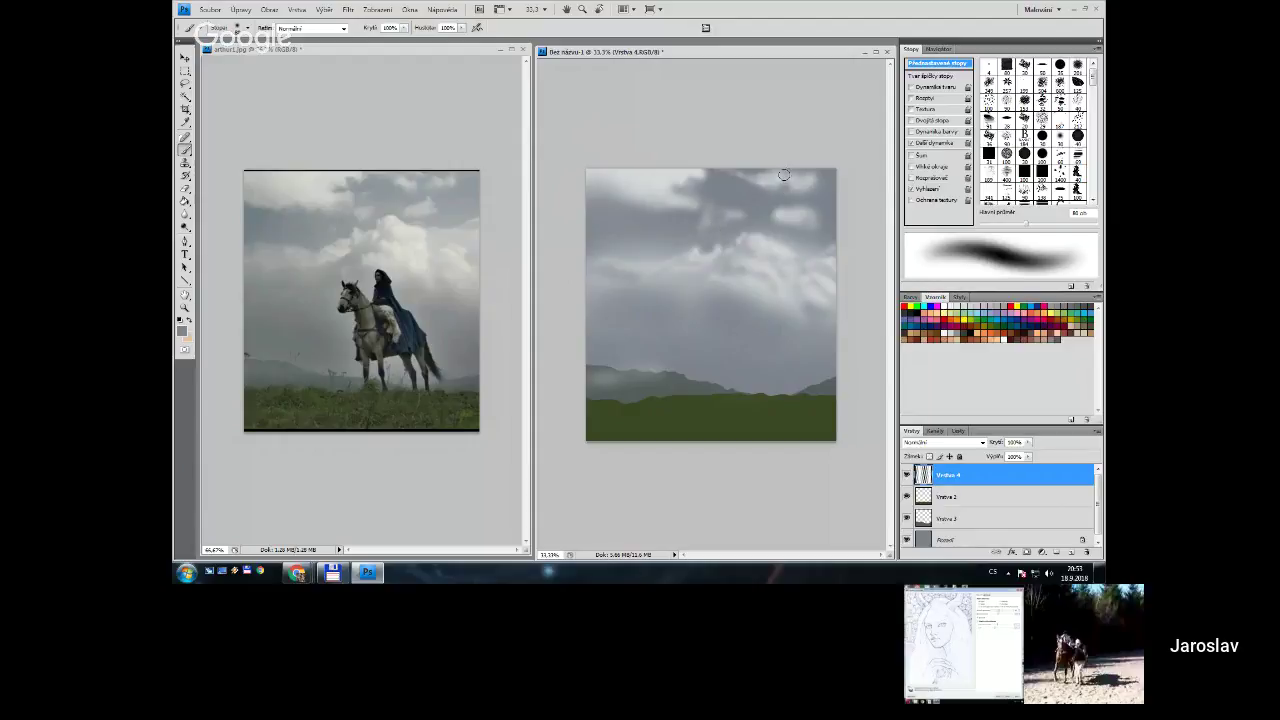
Break up the small upper-right clouds and shade beneath the central crest with grey strokes of a gradually enlarged soft brush
mouse_move(809, 174)
left_mouse_down()
mouse_move(823, 214)
mouse_move(779, 211)
mouse_move(823, 203)
mouse_move(818, 221)
mouse_move(734, 217)
left_mouse_up()
key("bracketright")
left_click_drag(737, 277, 700, 277)
key("bracketright")
key("bracketright")
key("bracketright")
key("bracketleft")
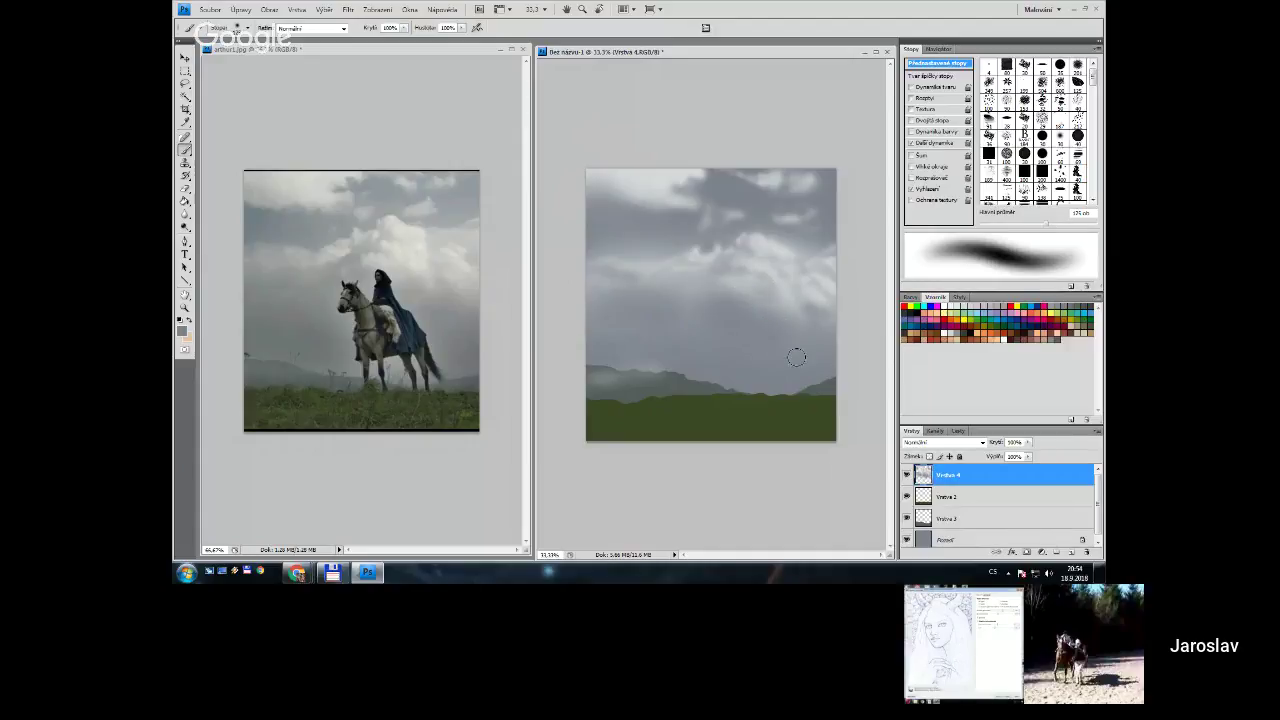
Soften the cloud billows in the right half of the sky with grey strokes, varying the size of the soft brush
key("bracketleft")
key("bracketright")
key("bracketright")
key("bracketright")
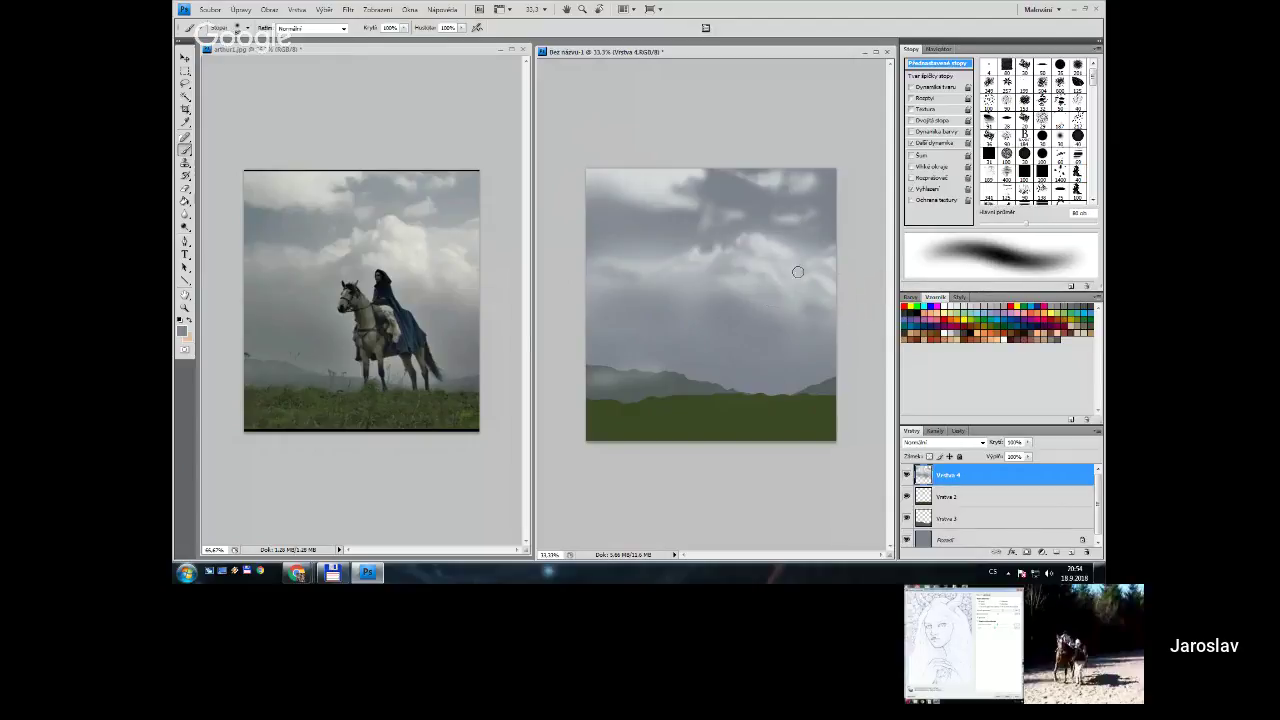
key("bracketleft")
key("bracketleft")
key("bracketleft")
key("bracketleft")
key("bracketright")
key("bracketright")
key("bracketright")
key("bracketleft")
Sample a light cloud tone and paint a faint haze across the left half of the lower sky with an enlarged soft brush
left_click(741, 189, "alt")
key("bracketright")
key("bracketright")
key("bracketright")
mouse_move(594, 336)
left_mouse_down()
mouse_move(674, 346)
mouse_move(594, 332)
mouse_move(723, 326)
mouse_move(657, 329)
mouse_move(700, 305)
left_mouse_up()
Paint soft light streaks from the cloud bank down toward the hills with a 200 px soft brush
key("bracketleft")
key("bracketleft")
key("bracketleft")
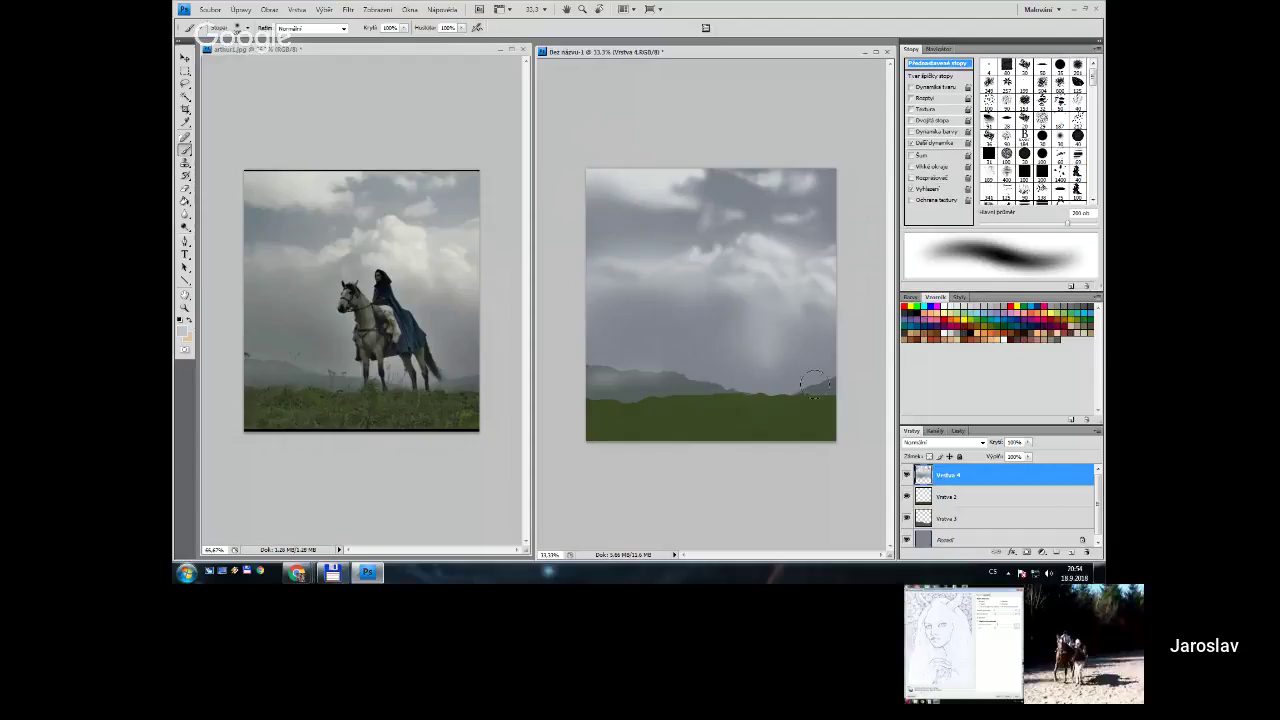
left_click_drag(771, 349, 823, 314)
mouse_move(632, 314)
left_mouse_down()
mouse_move(587, 299)
mouse_move(686, 320)
left_mouse_up()
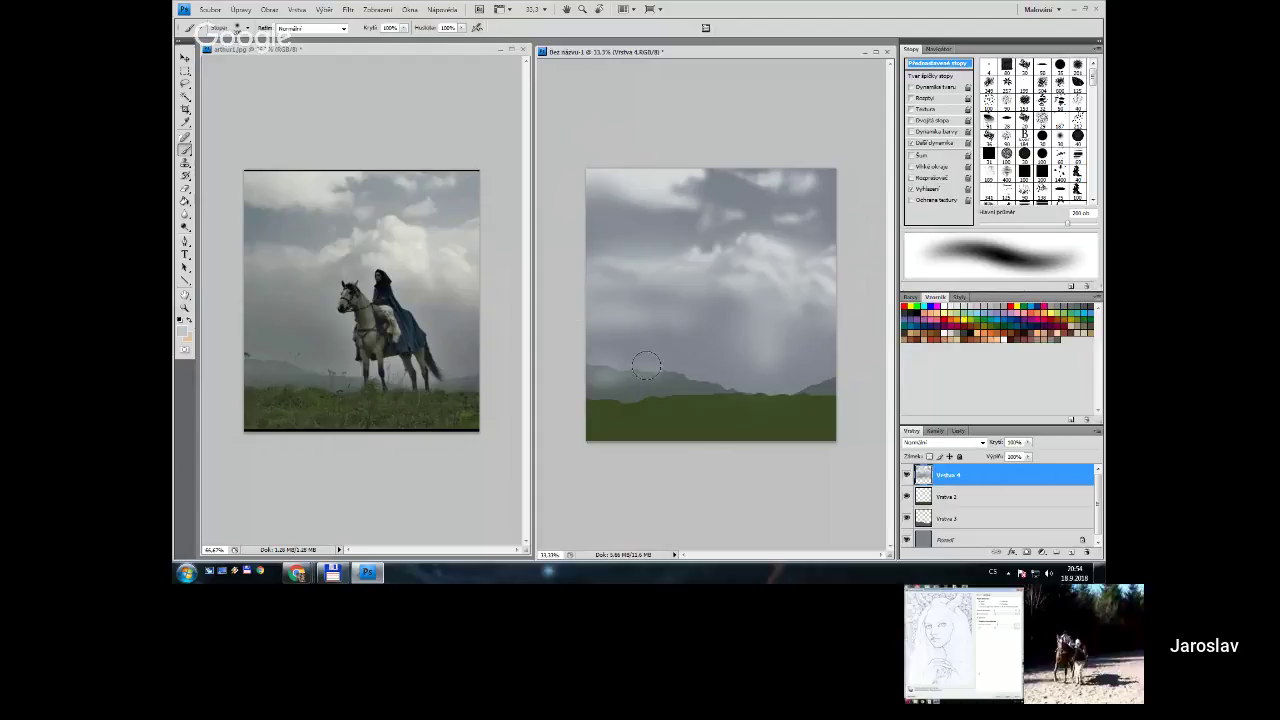
Sample the grey sky above the hills and paint mist over the hill ridges with a 175 px soft brush
key("bracketleft")
key("bracketleft")
left_click(614, 354, "alt")
key("bracketright")
mouse_move(640, 368)
left_mouse_down()
mouse_move(722, 380)
mouse_move(650, 366)
left_mouse_up()
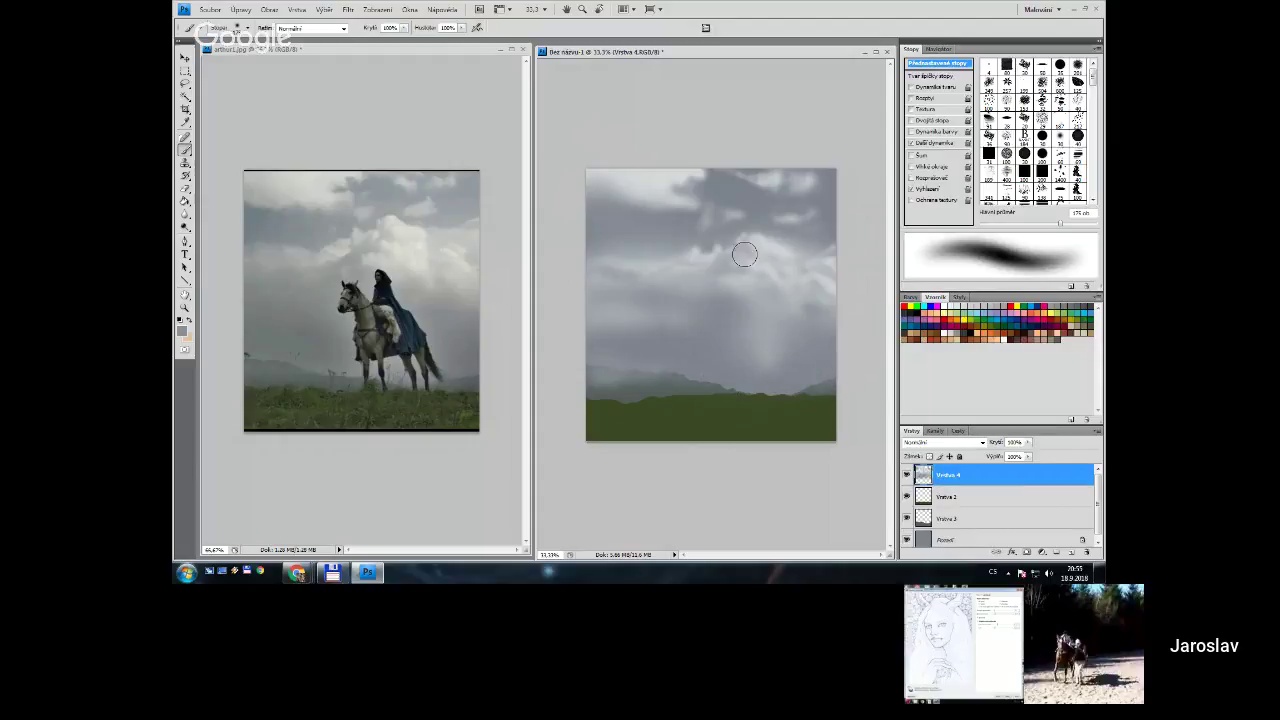
left_click_drag(654, 364, 732, 378)
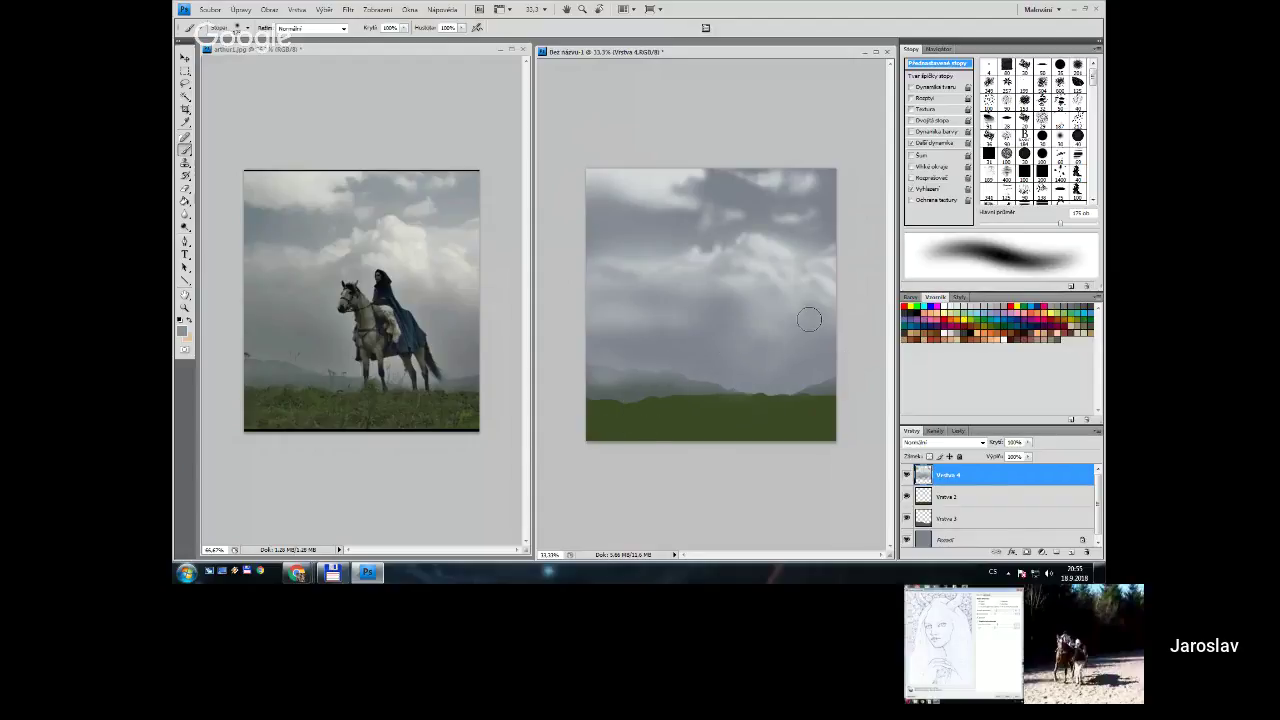
Sample the darker grey between the upper clouds and retouch the lower edge of the upper-left cloud
left_click(729, 184, "alt")
mouse_move(688, 216)
left_mouse_down()
mouse_move(706, 202)
mouse_move(690, 210)
left_mouse_up()
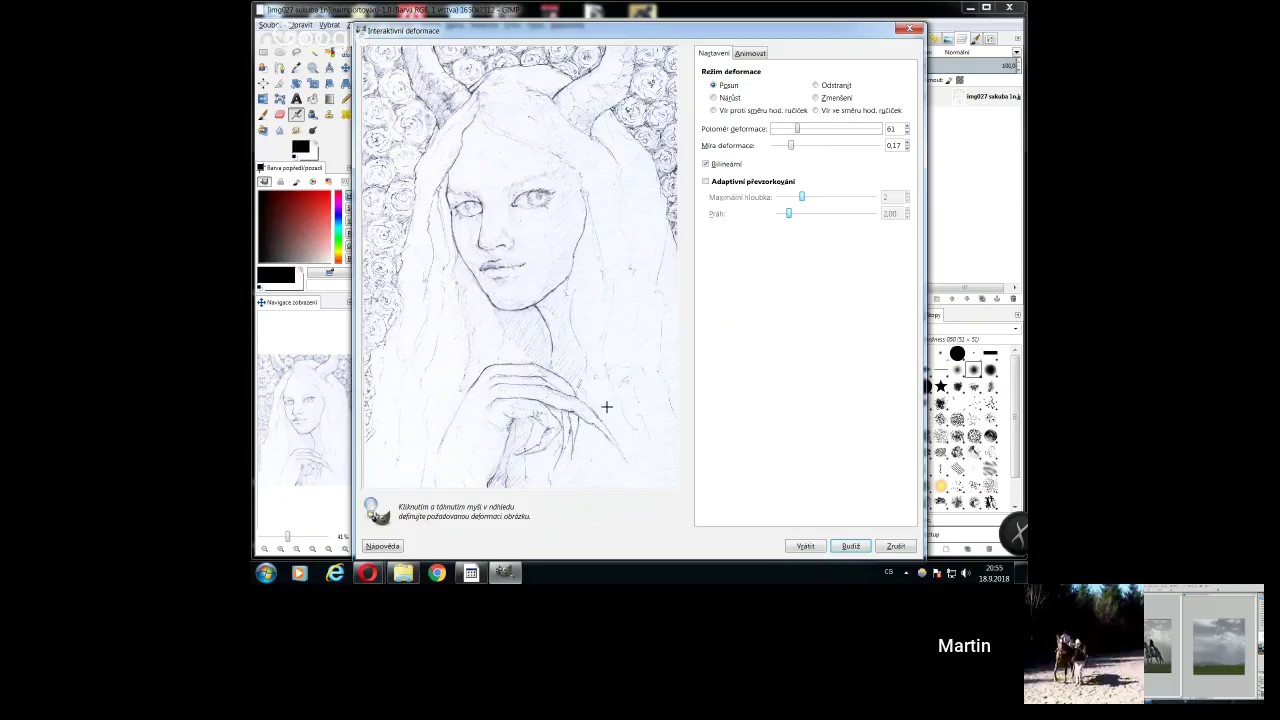
Switch to GIMP and apply the interactive deformation to the portrait sketch
left_click(845, 546)
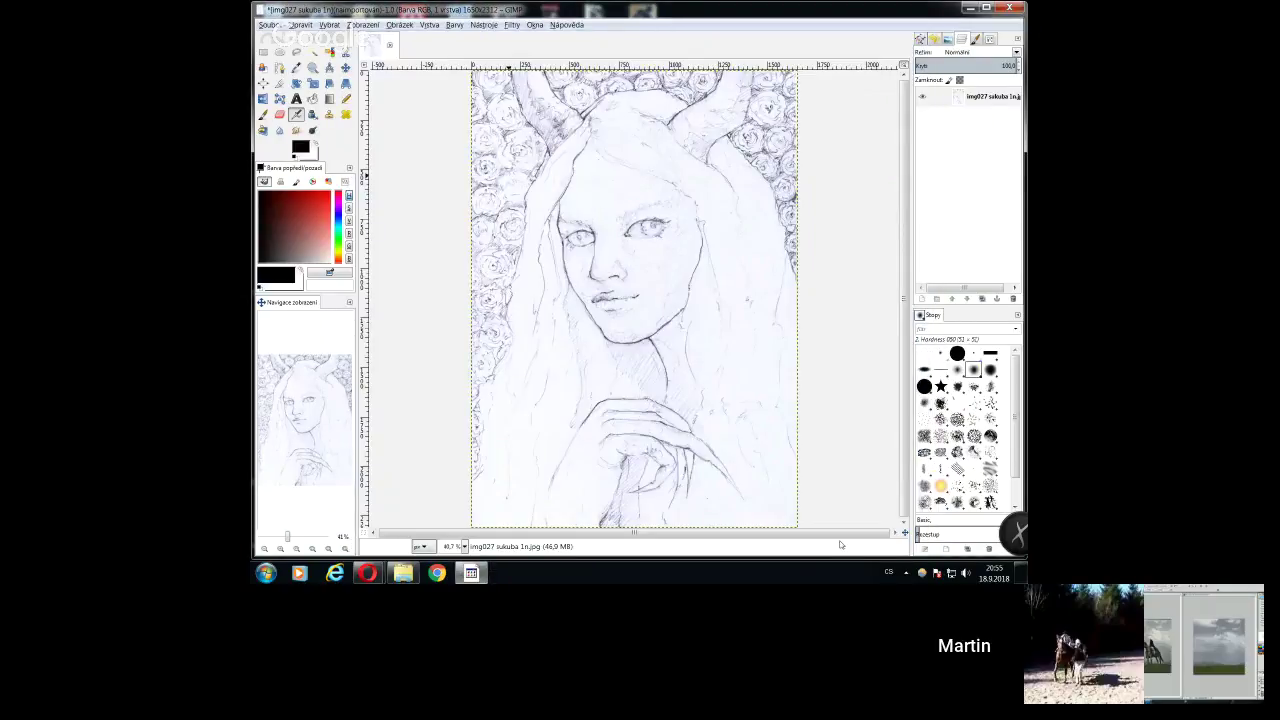
Switch to the Hangouts call in Opera and view another participant's feed before returning to the shared landscape painting
mouse_move(367, 573)
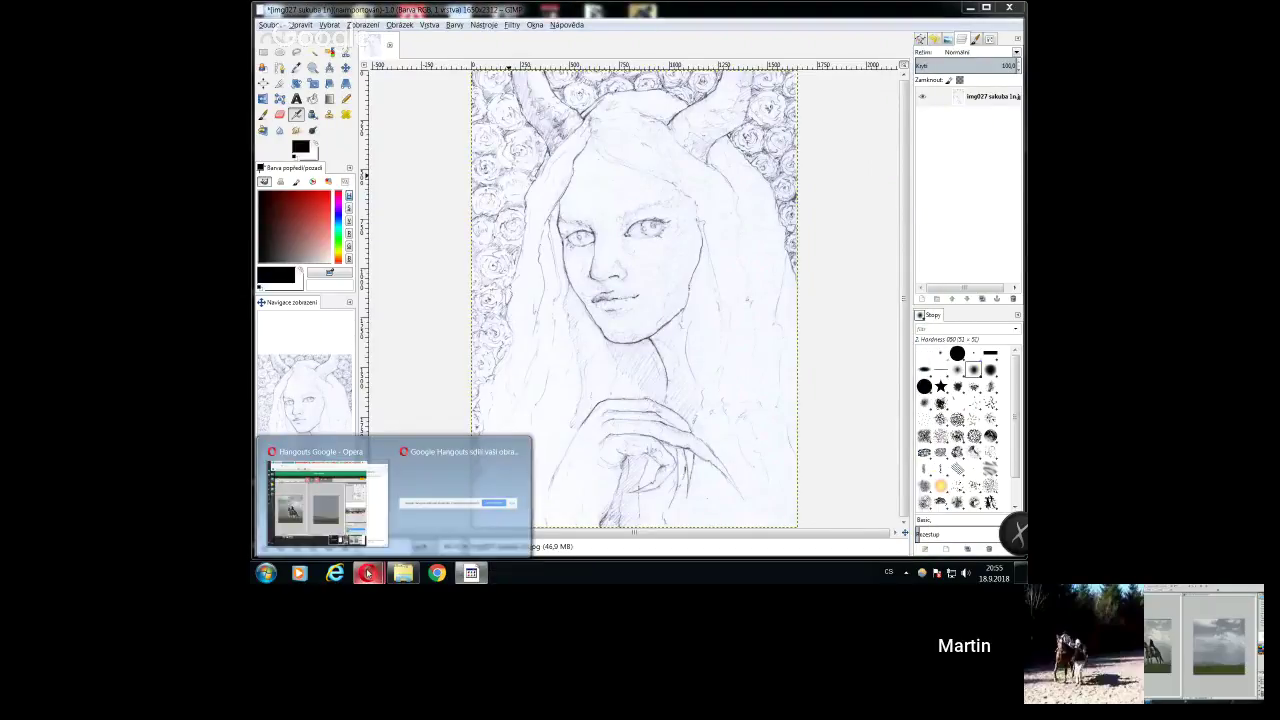
left_click(328, 522)
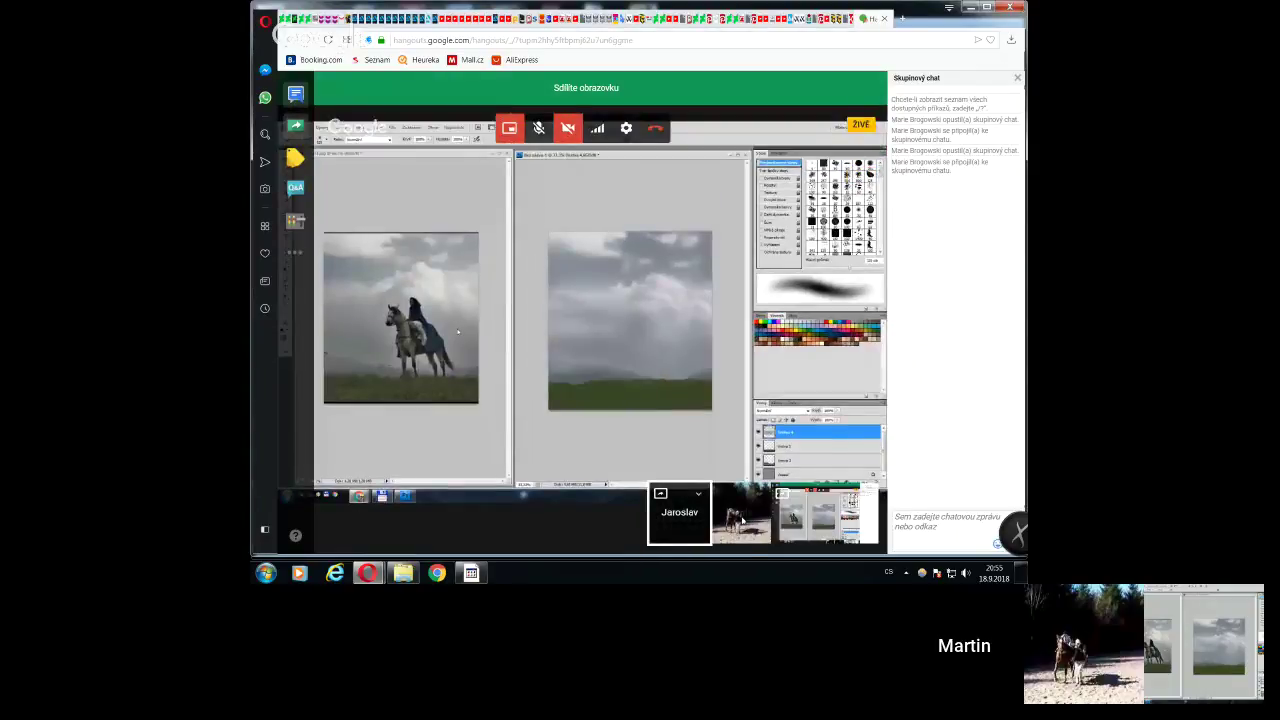
left_click(742, 519)
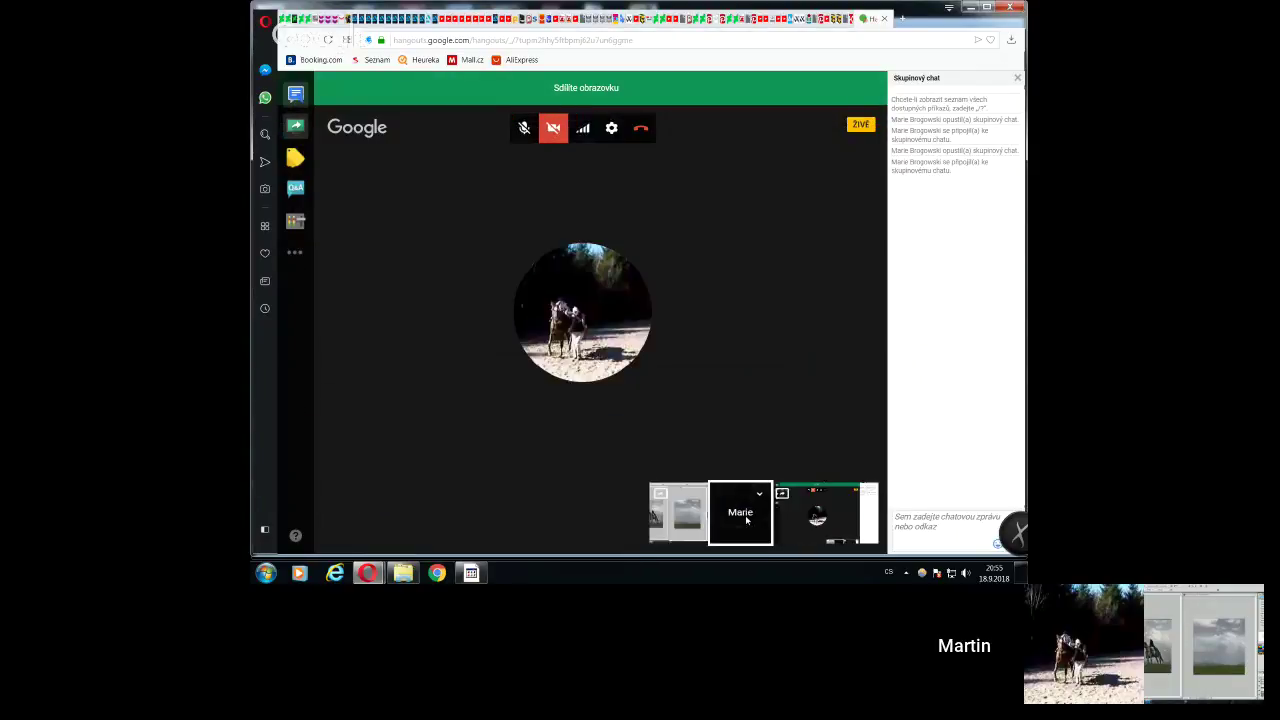
left_click(685, 515)
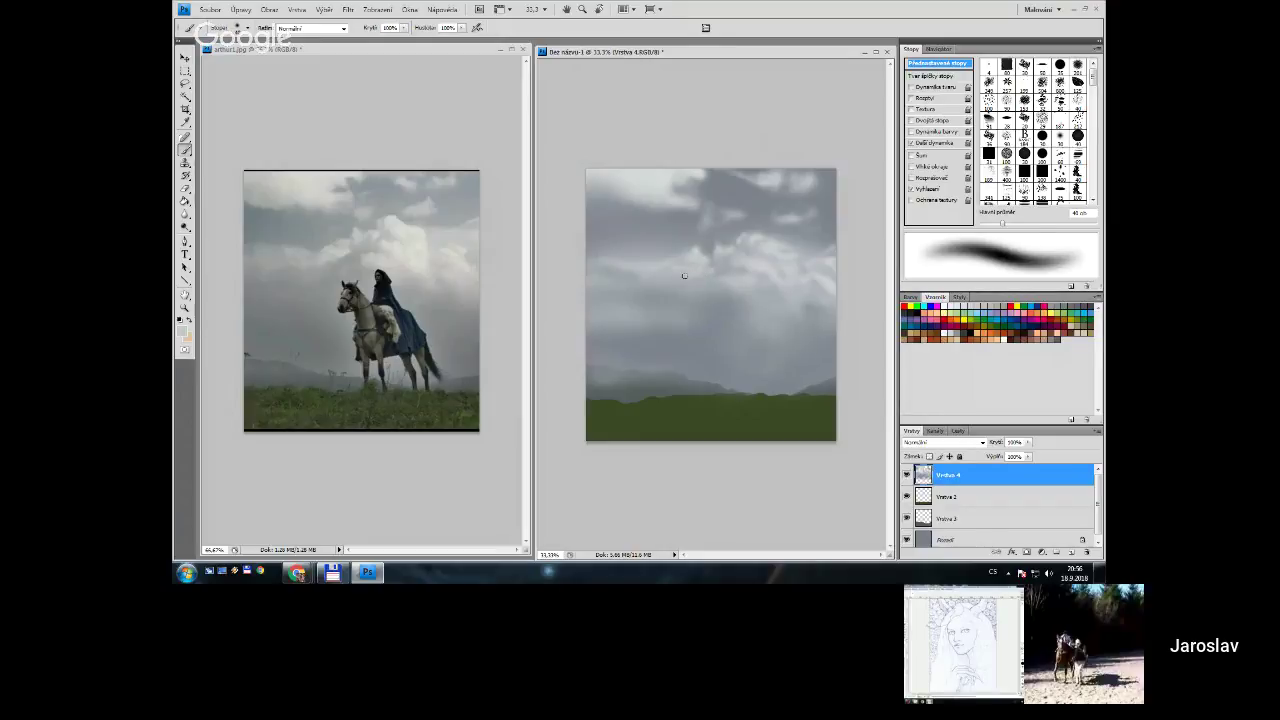
Return to Photoshop and refine the wisps between the upper clouds and the central crest with sampled tones and a 40 px soft brush
left_click(714, 241, "alt")
left_click(706, 234, "alt")
left_click(724, 248, "alt")
left_click(706, 249, "alt")
left_click(705, 170, "alt")
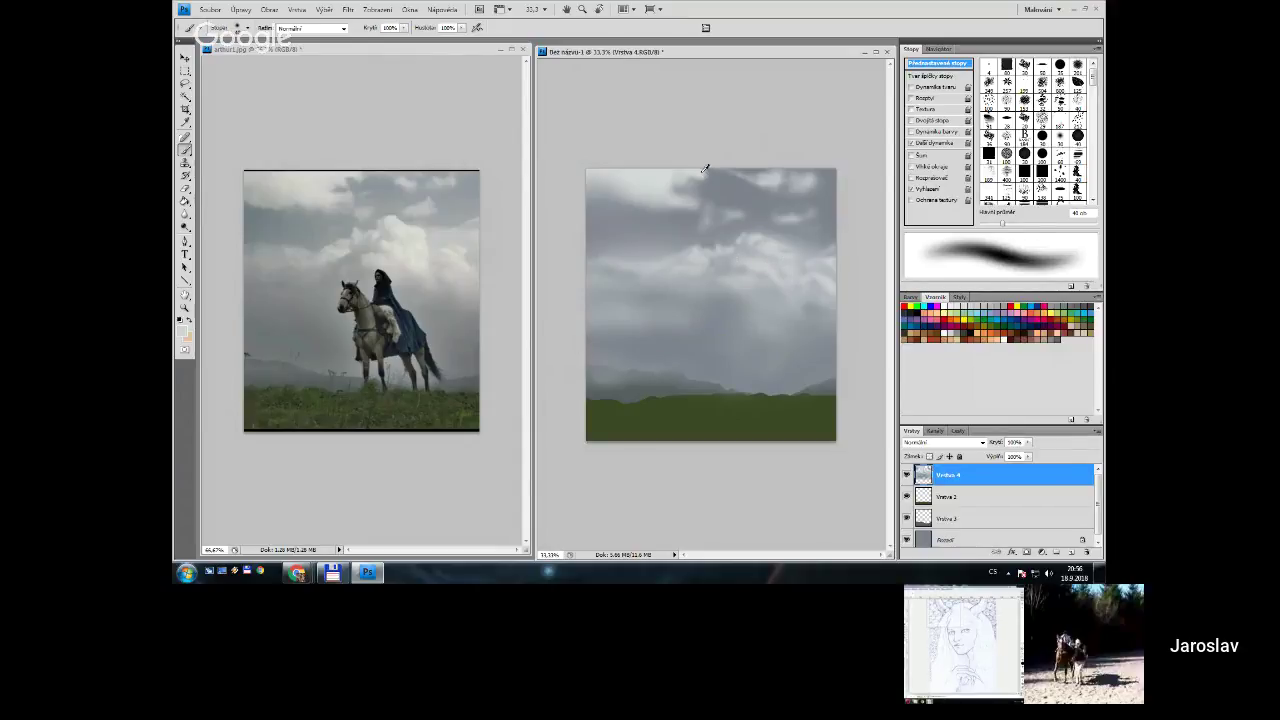
left_click(643, 218, "alt")
key("bracketright")
key("bracketright")
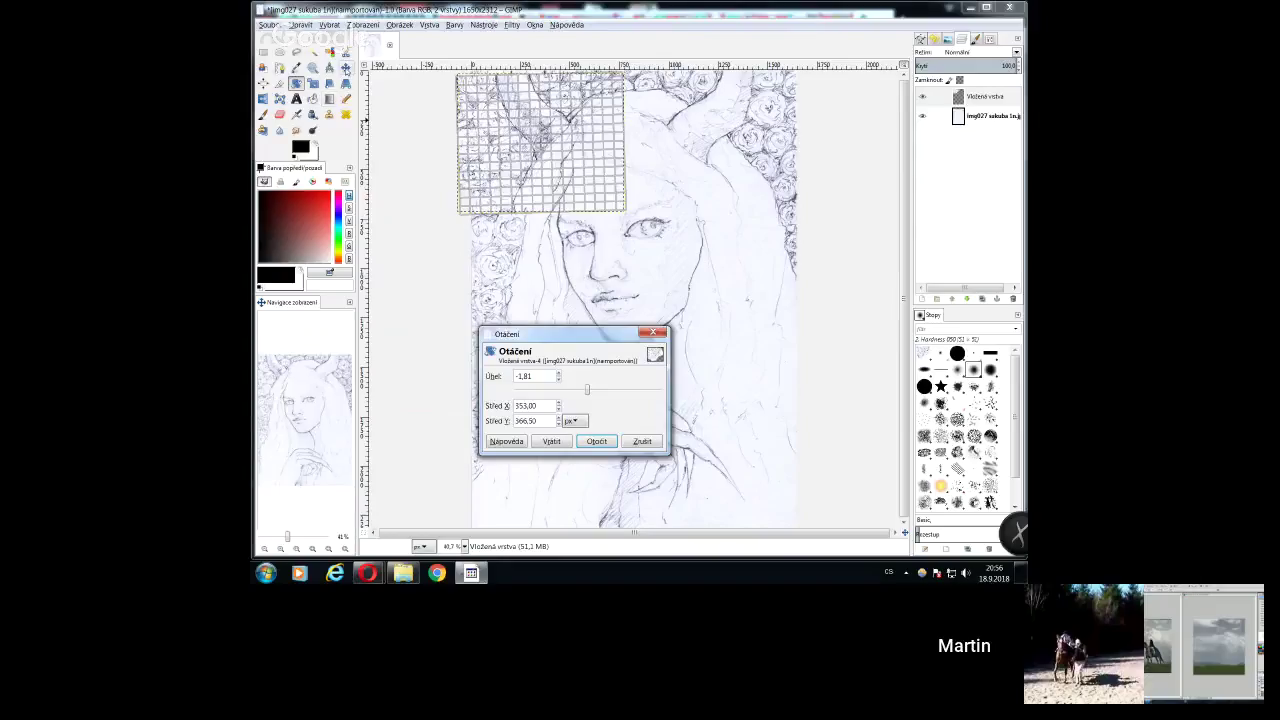
Switch to GIMP and rotate the pasted layer on the portrait sketch by -1.81 degrees
key("Return")
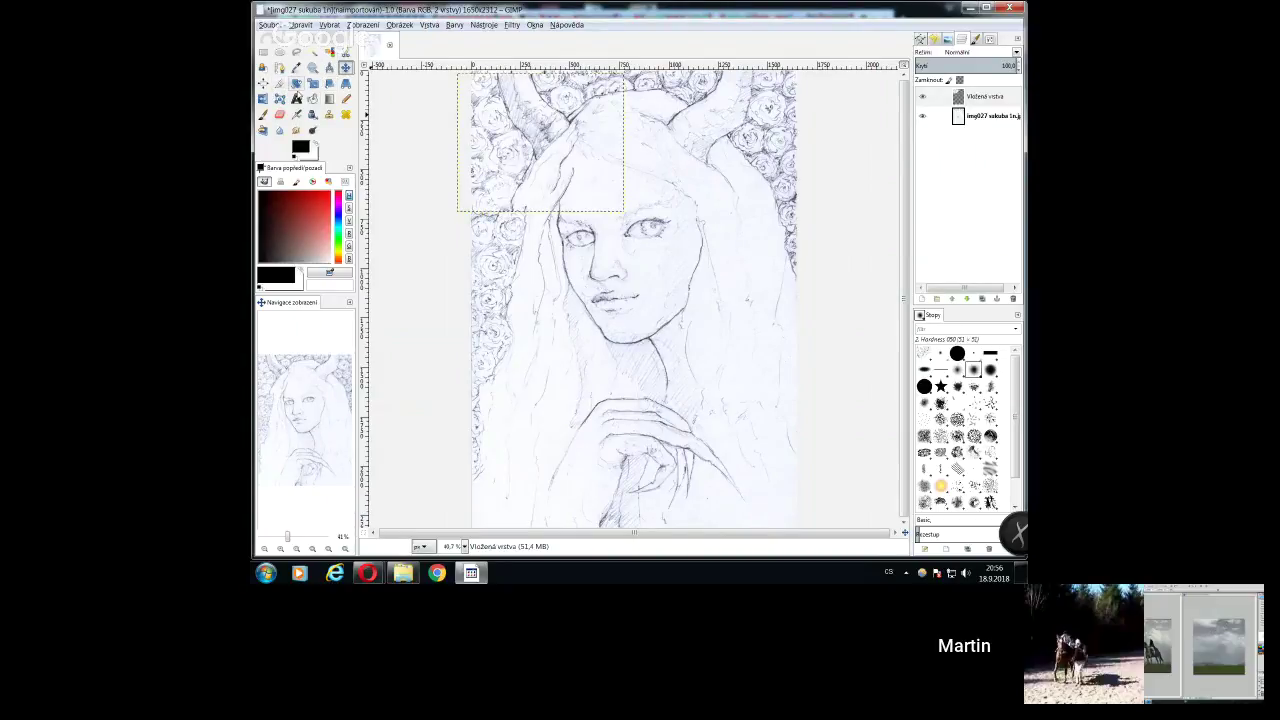
Rotate the pasted layer by -3.67 degrees and shift it slightly up over the horned woman's head
left_click(297, 85)
left_click(478, 174)
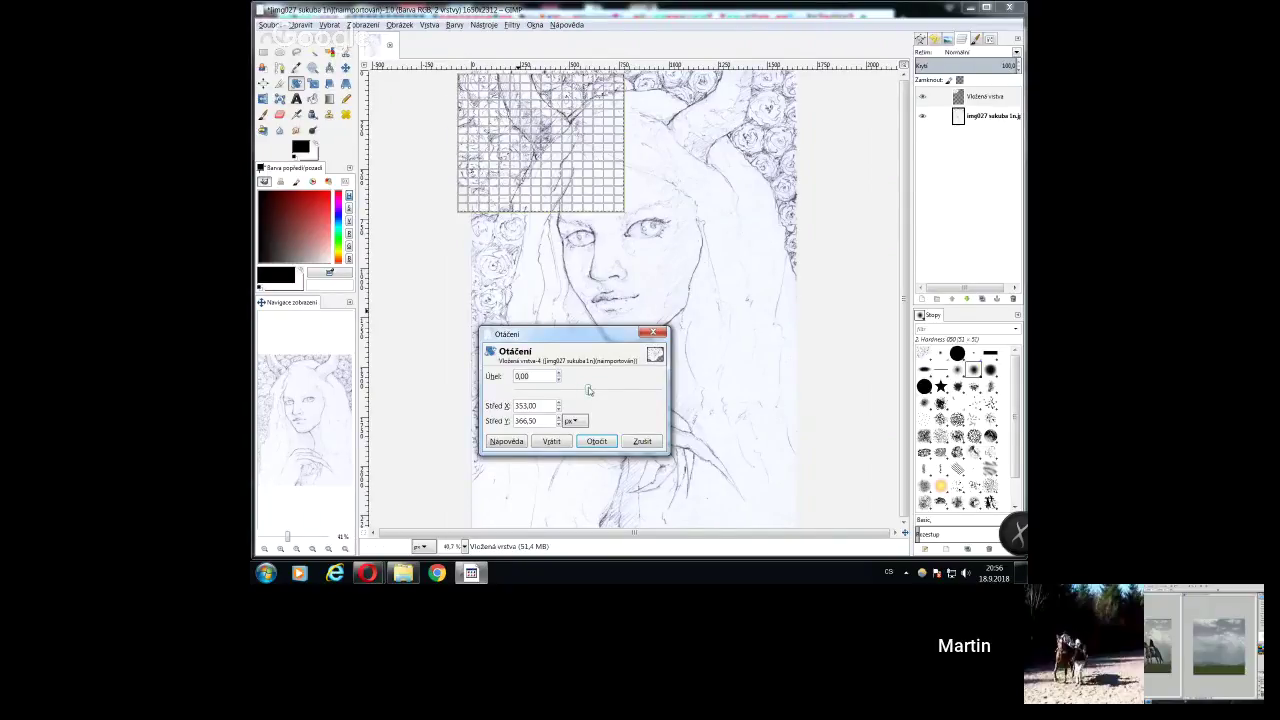
left_click_drag(589, 390, 586, 390)
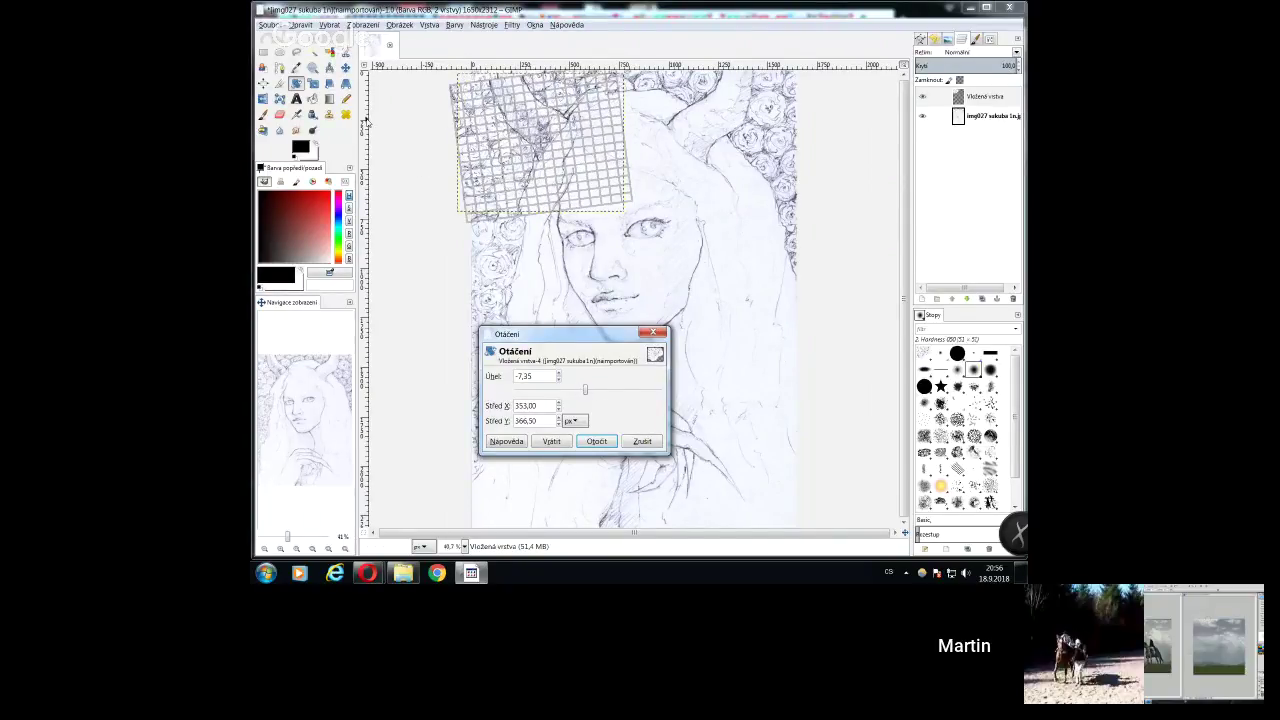
left_click_drag(586, 390, 588, 390)
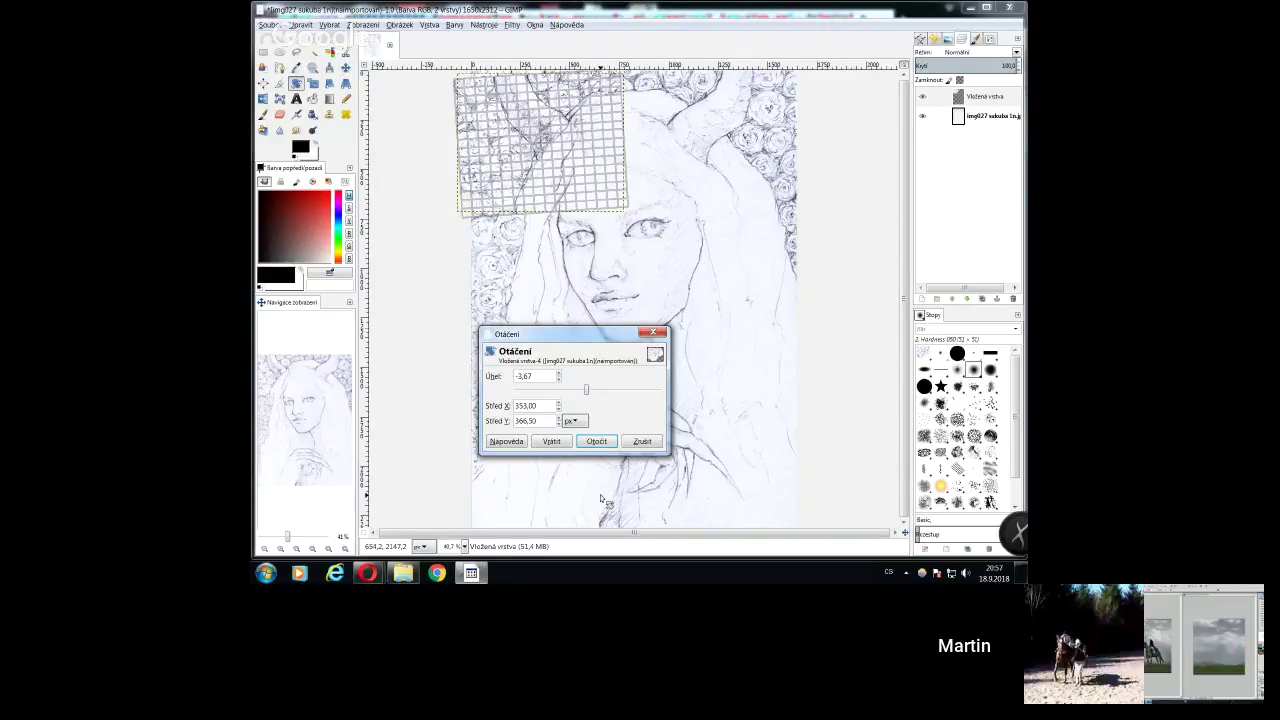
left_click(596, 441)
left_click(345, 67)
left_click_drag(561, 146, 570, 137)
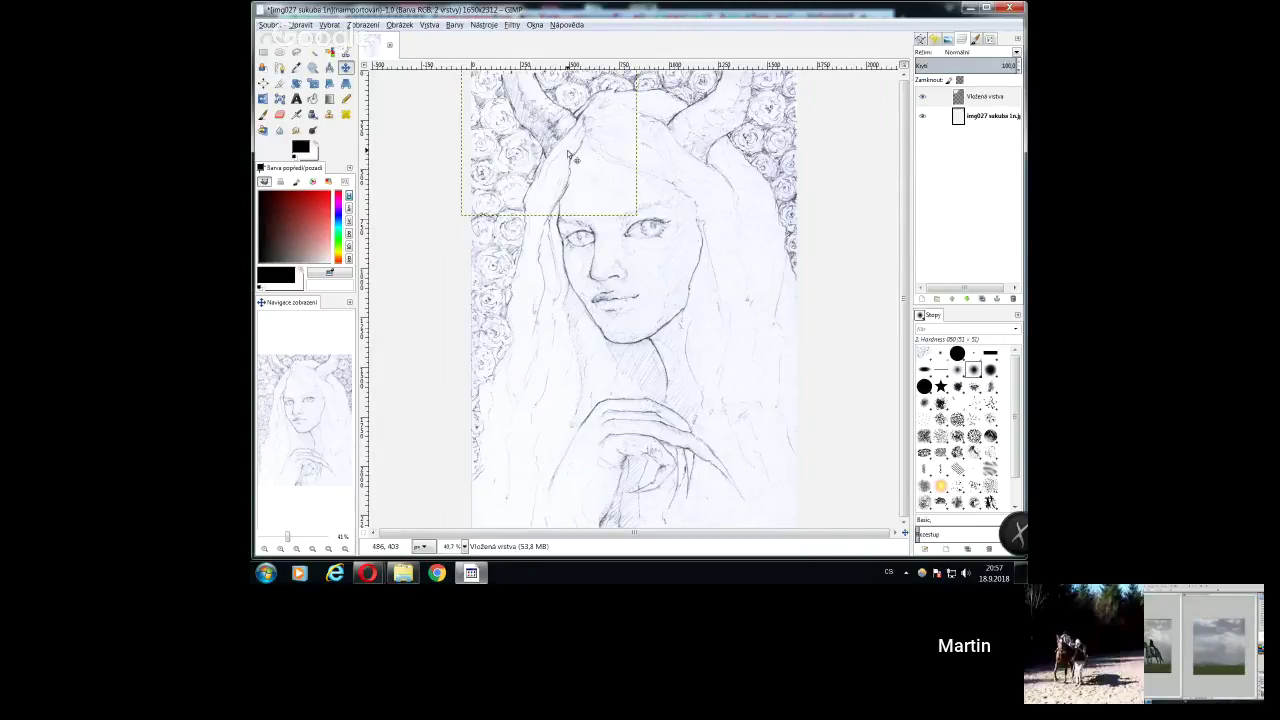
Erase parts of the pasted layer along the left horn and its tip with the eraser
left_click(281, 115)
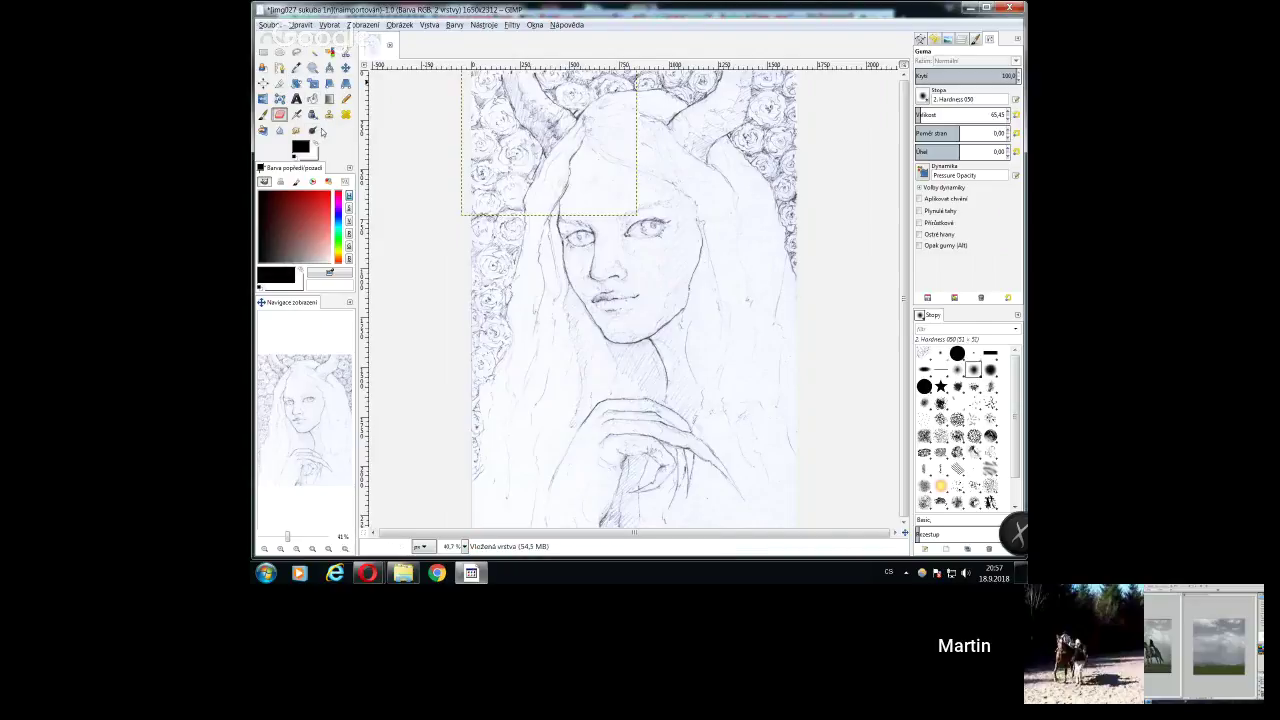
left_click(296, 131)
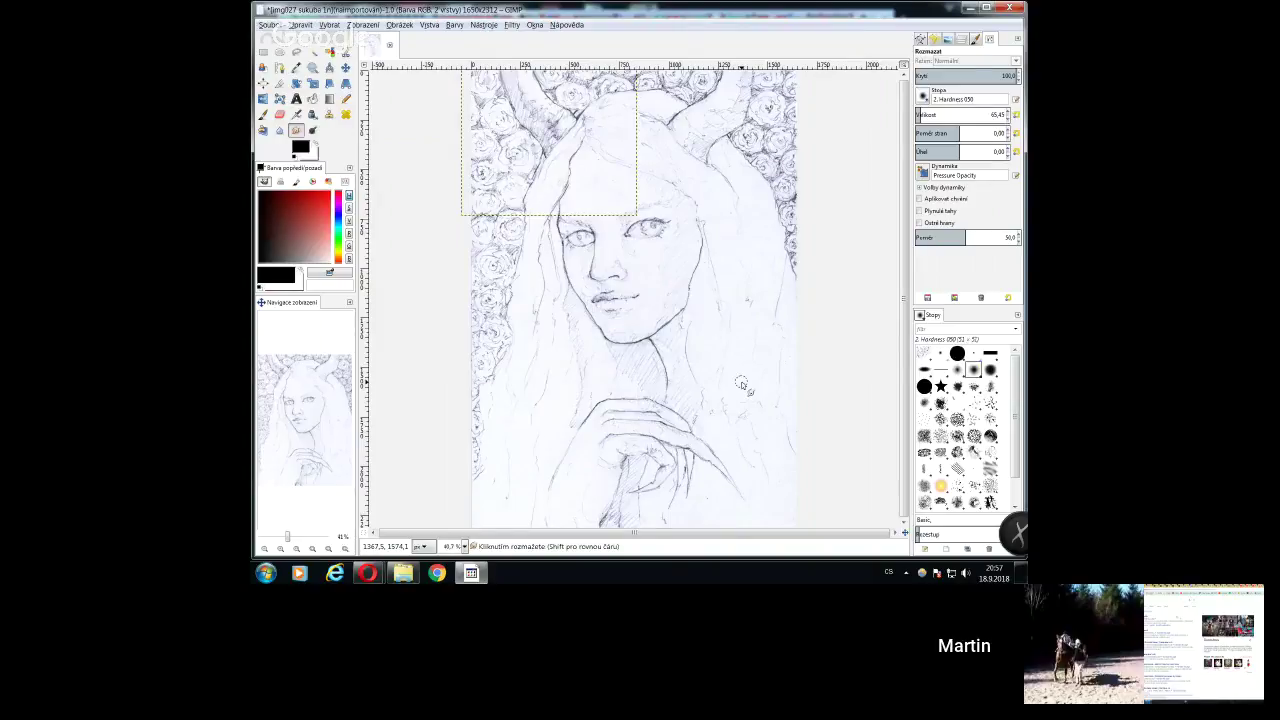
left_click(961, 38)
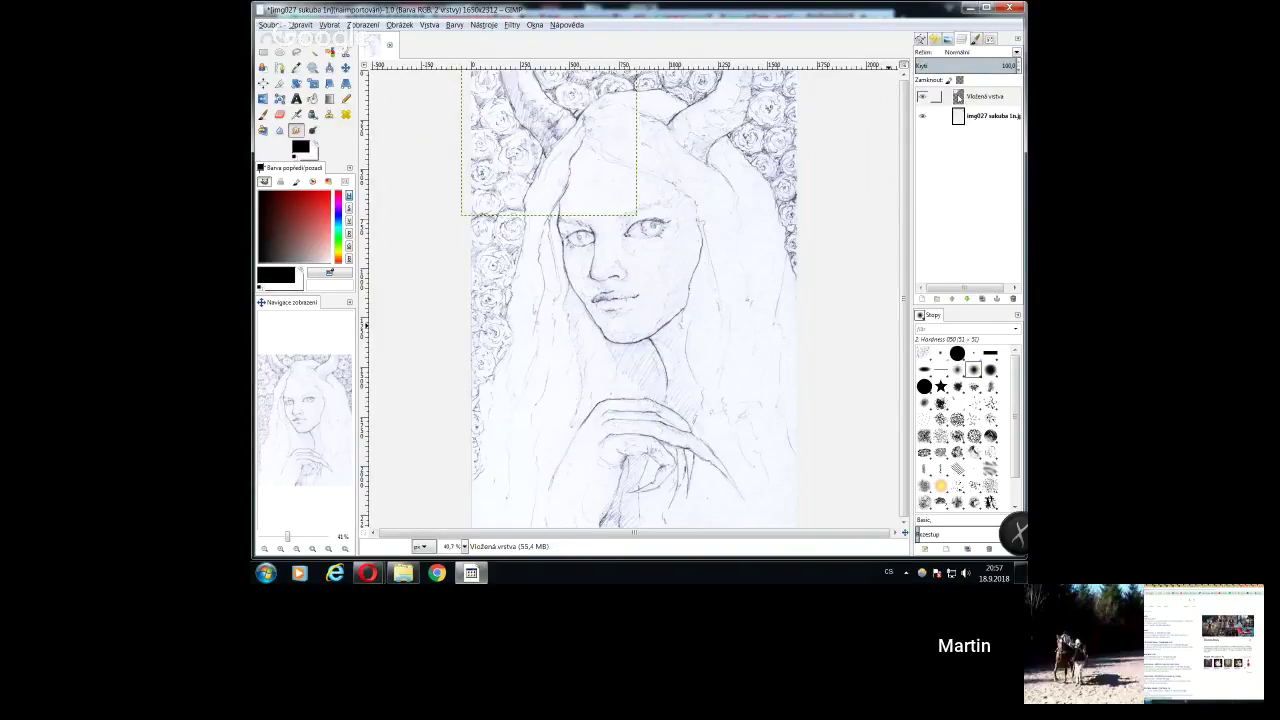
right_click(958, 96)
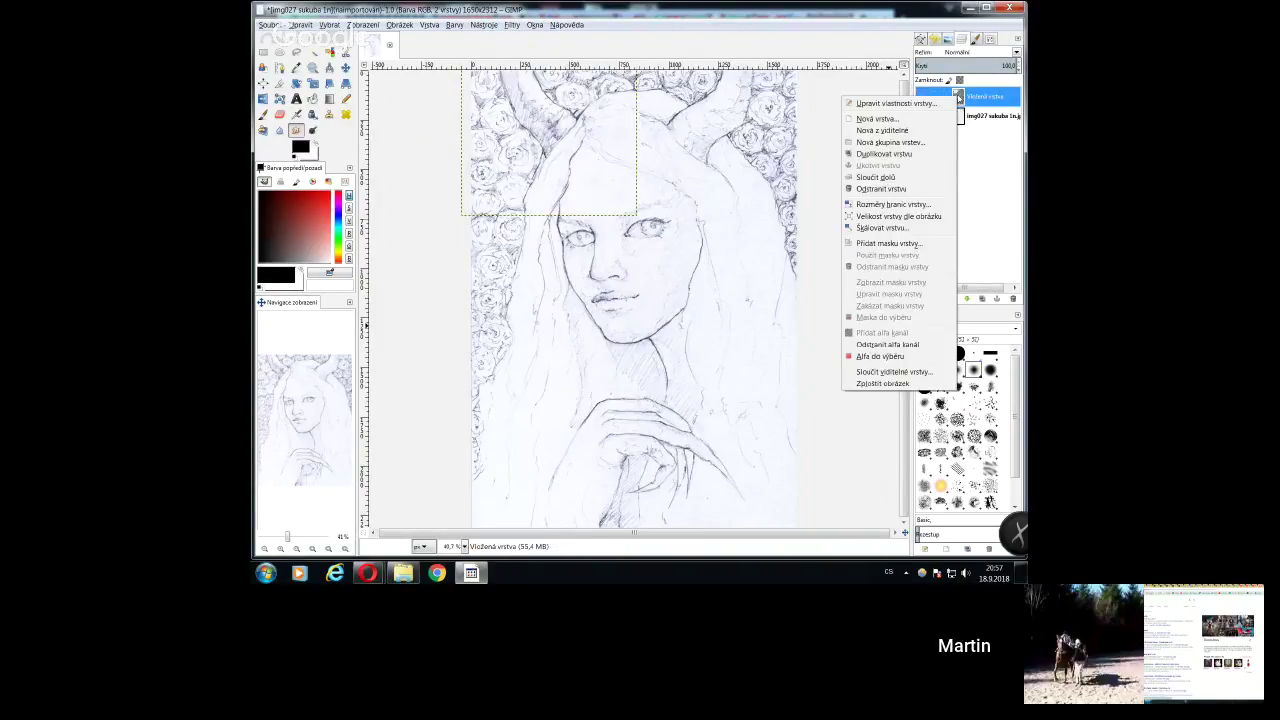
left_click(958, 96)
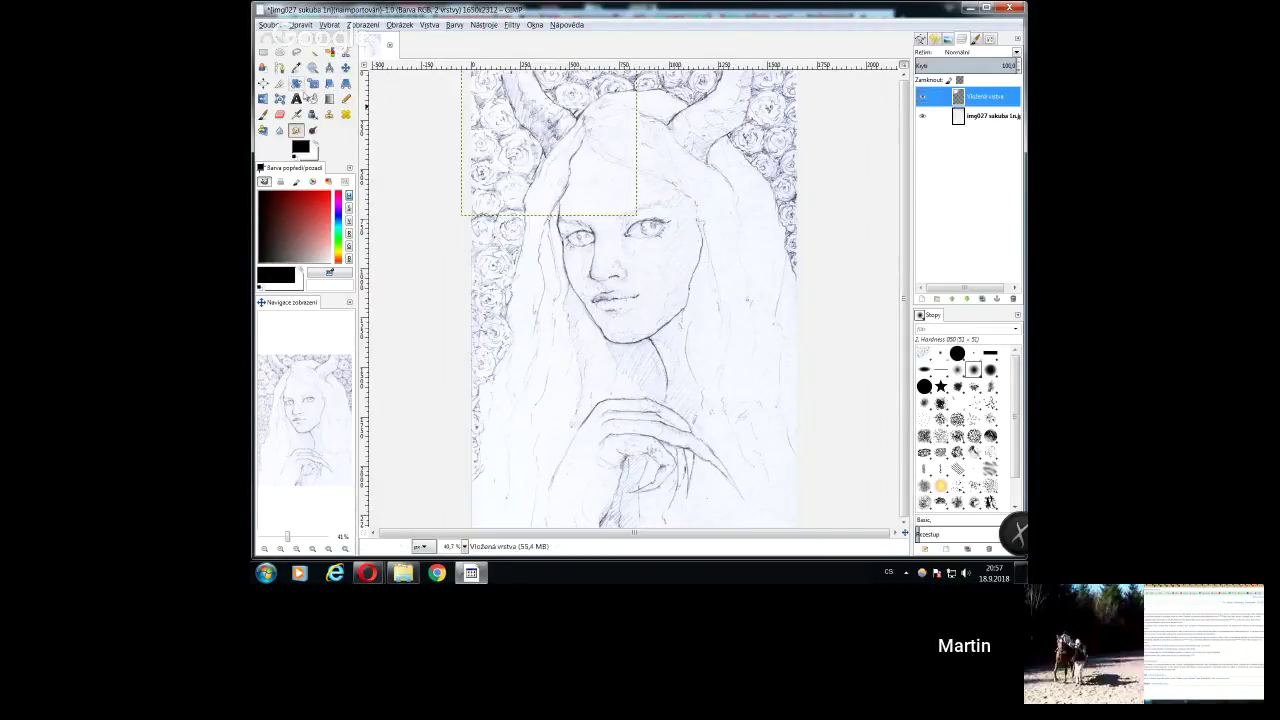
left_click(279, 114)
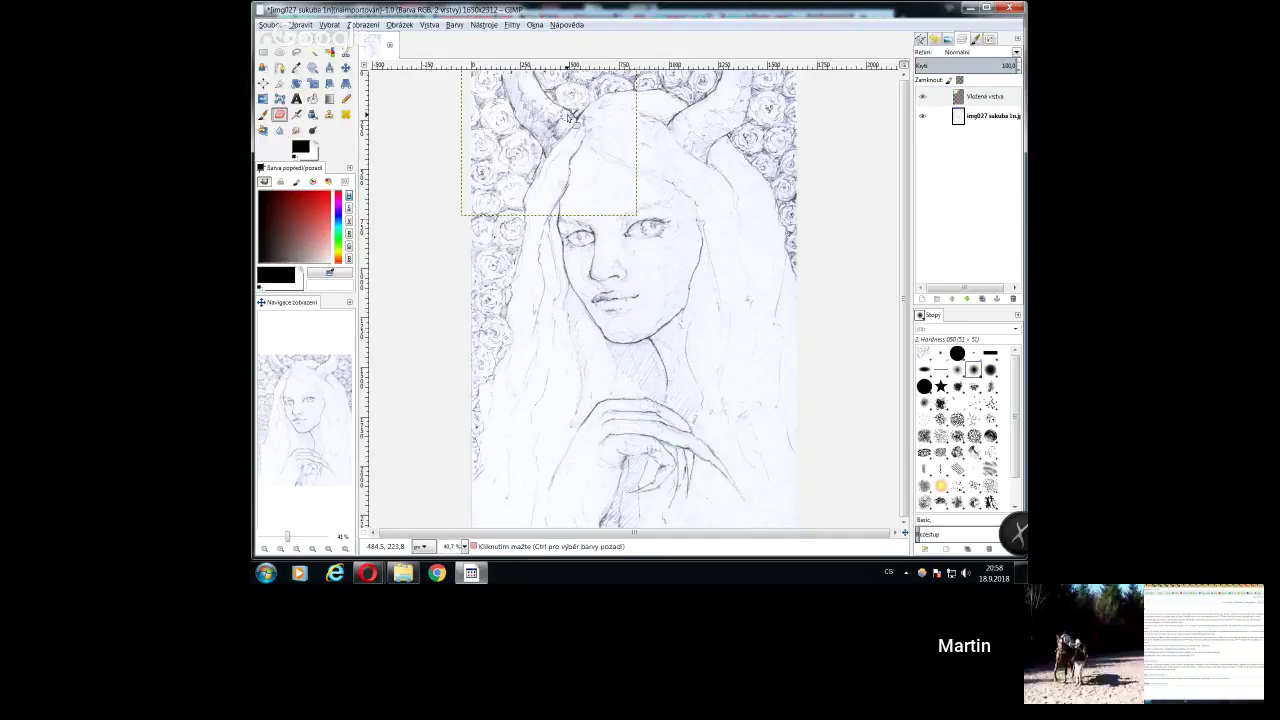
left_click(508, 80)
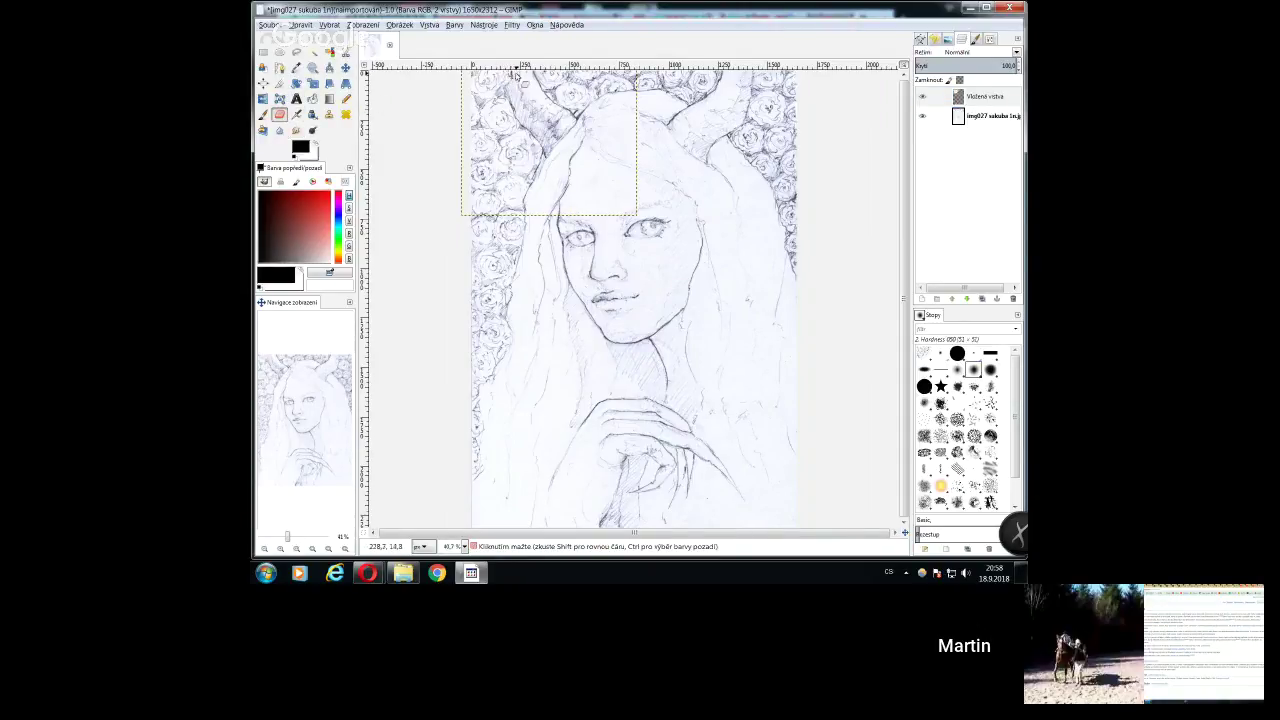
left_click_drag(520, 78, 530, 70)
left_click_drag(540, 127, 536, 84)
Merge the pasted horn layer down into the sketch layer
left_click(962, 100)
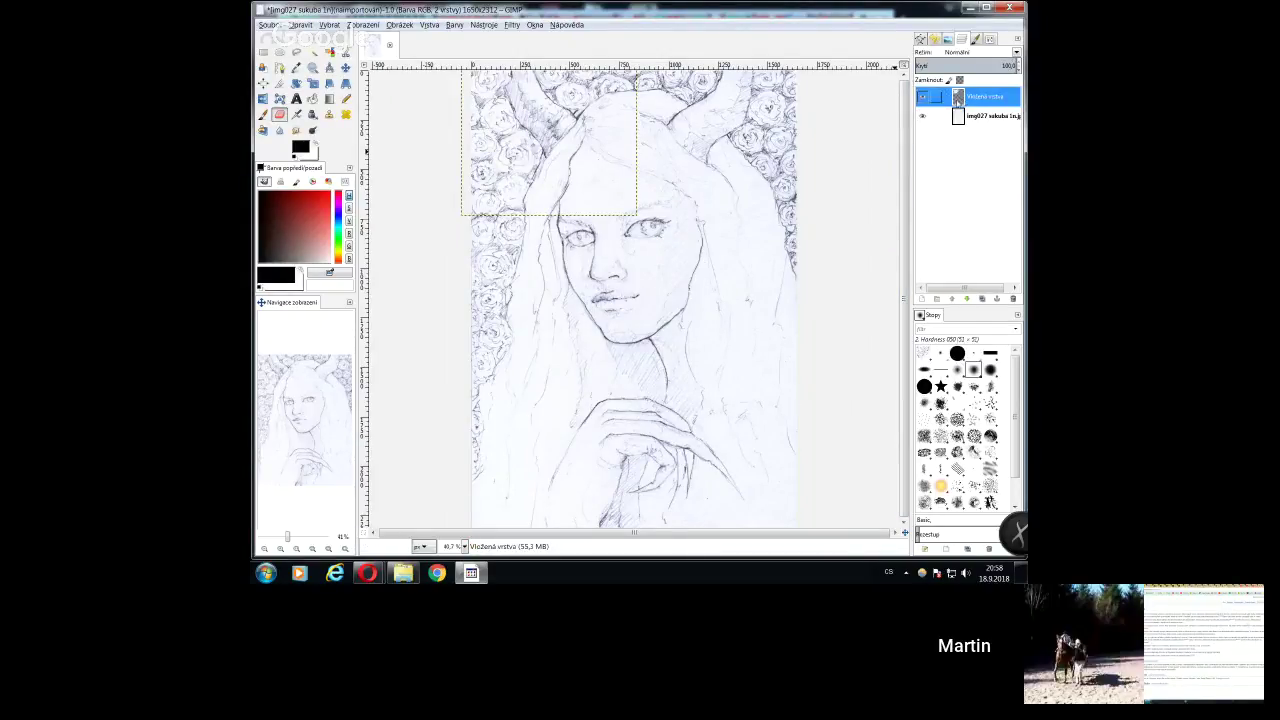
right_click(960, 100)
left_click(874, 182)
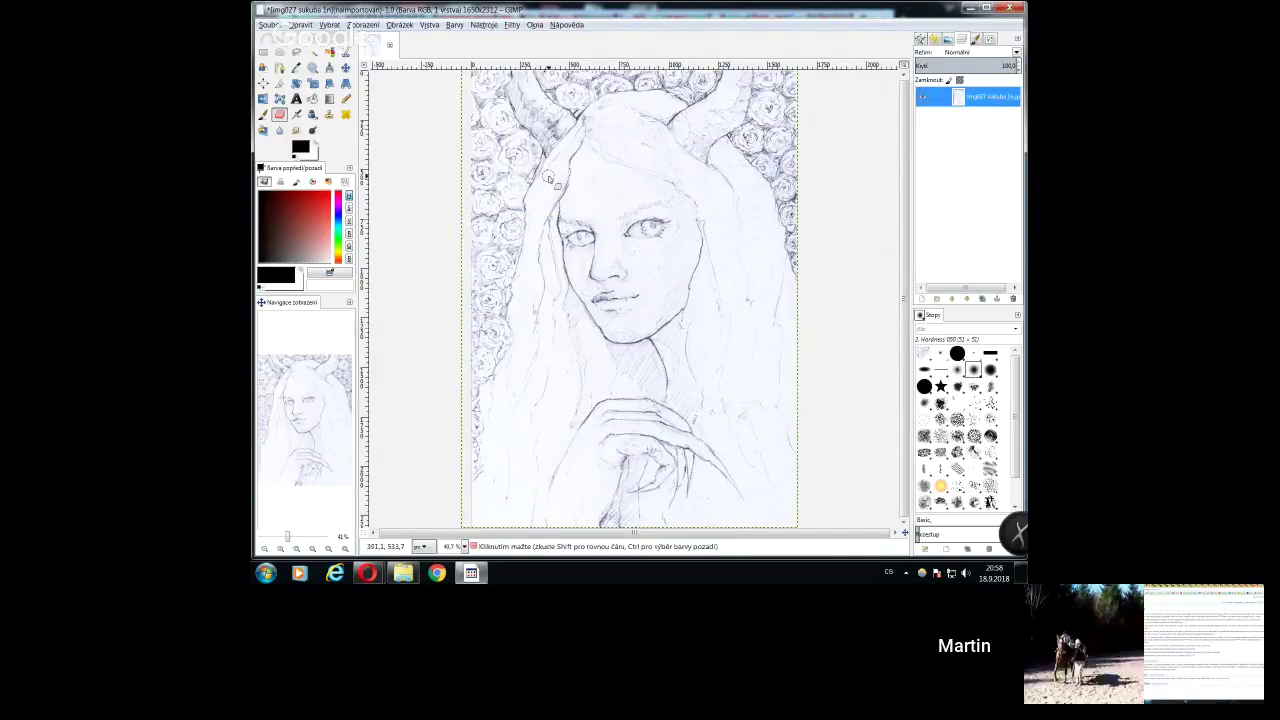
Select the roses along the outer edge of the left horn with a freehand selection and copy them
left_click(296, 52)
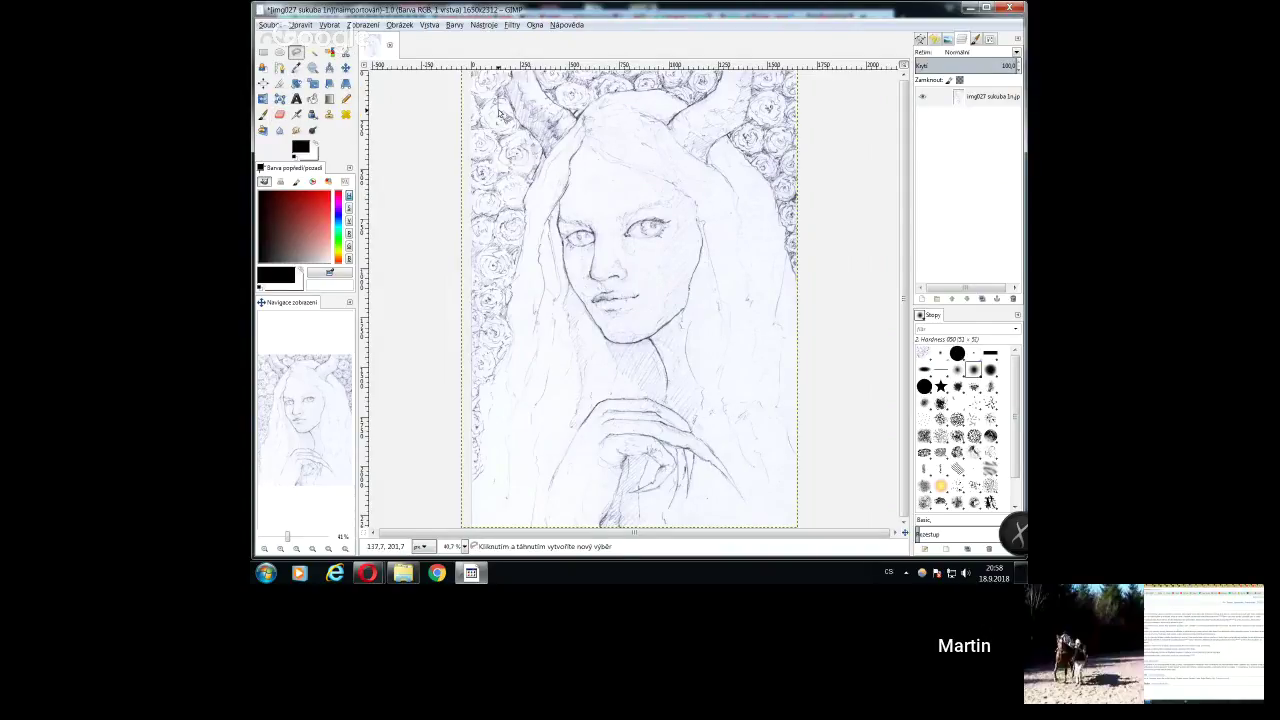
mouse_move(498, 112)
left_mouse_down()
mouse_move(522, 84)
mouse_move(504, 70)
mouse_move(502, 112)
left_mouse_up()
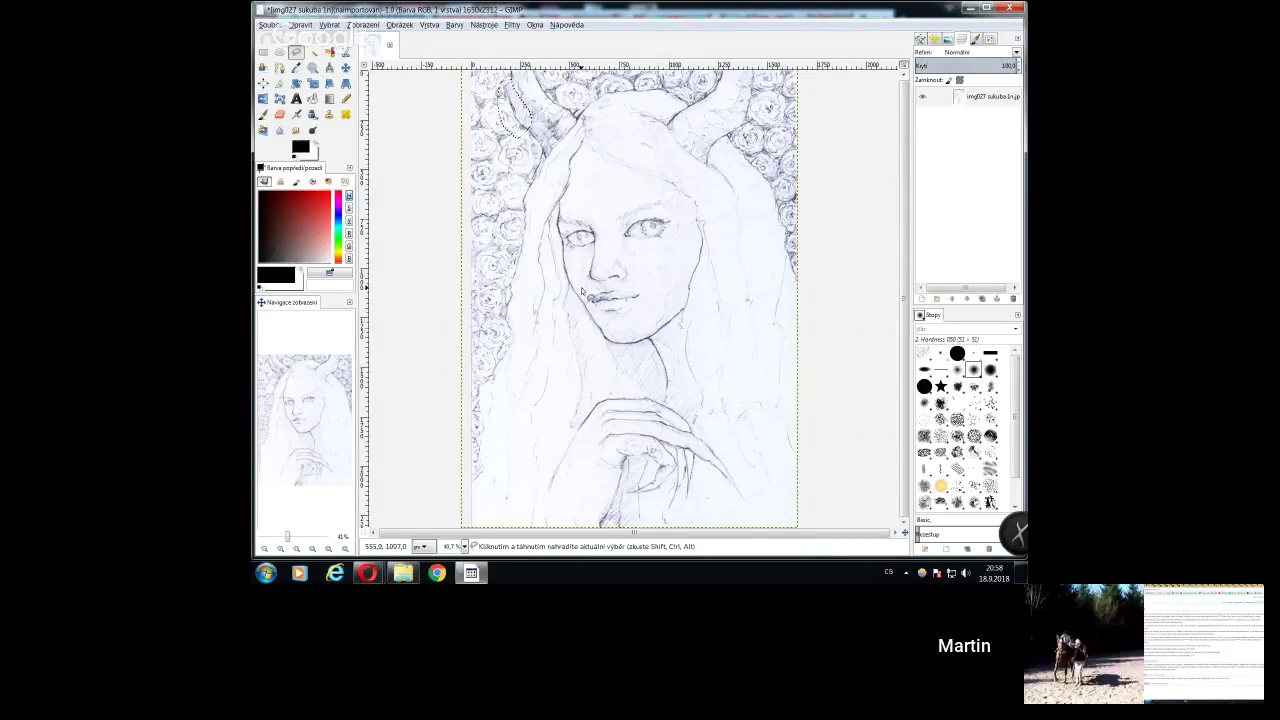
key("ctrl+c")
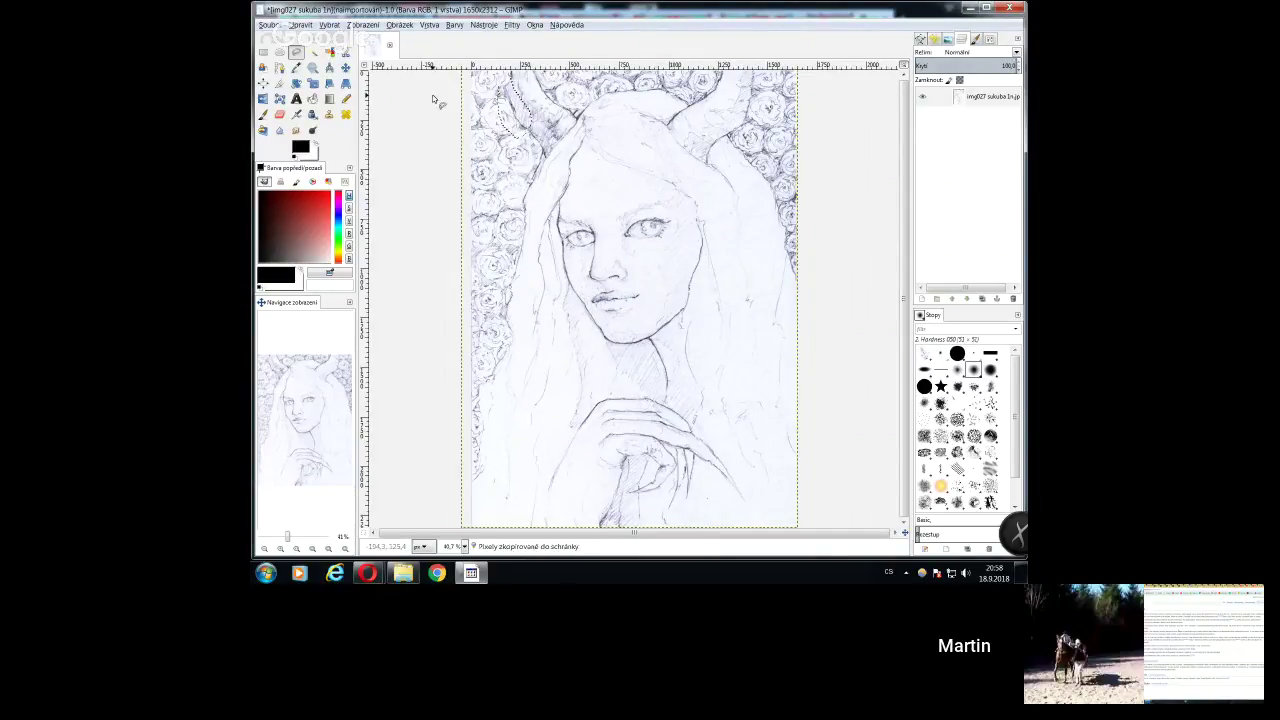
left_click(345, 67)
left_click_drag(517, 110, 512, 103)
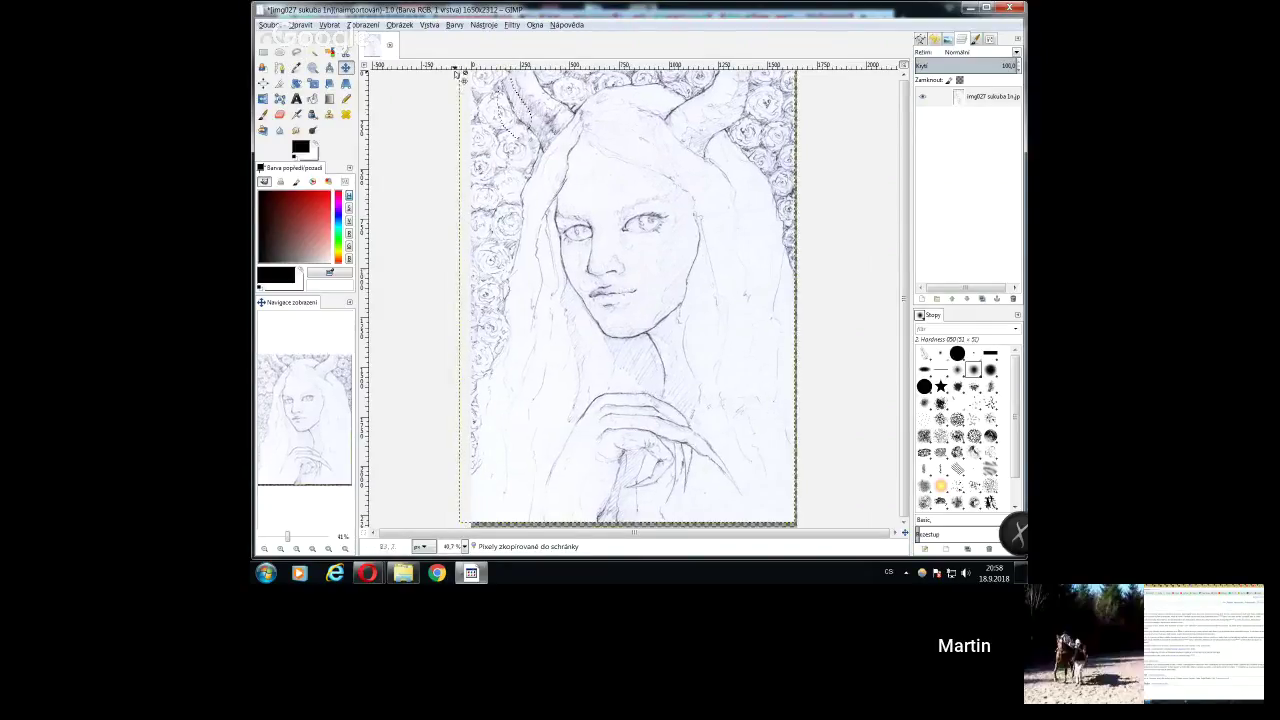
left_click(300, 25)
left_click(304, 25)
left_click(300, 25)
left_click(318, 40)
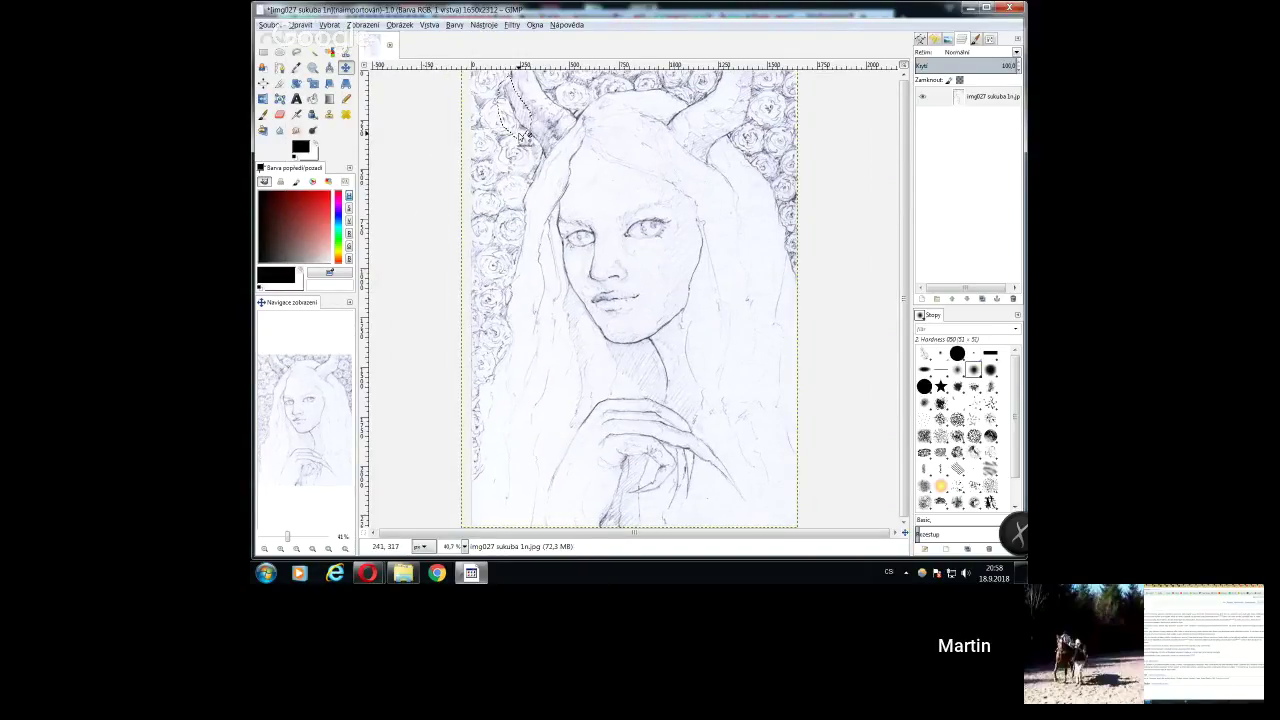
Paste the copied rose patch as a new layer and move it up beside the left horn's tip
key("ctrl+c")
key("ctrl+v")
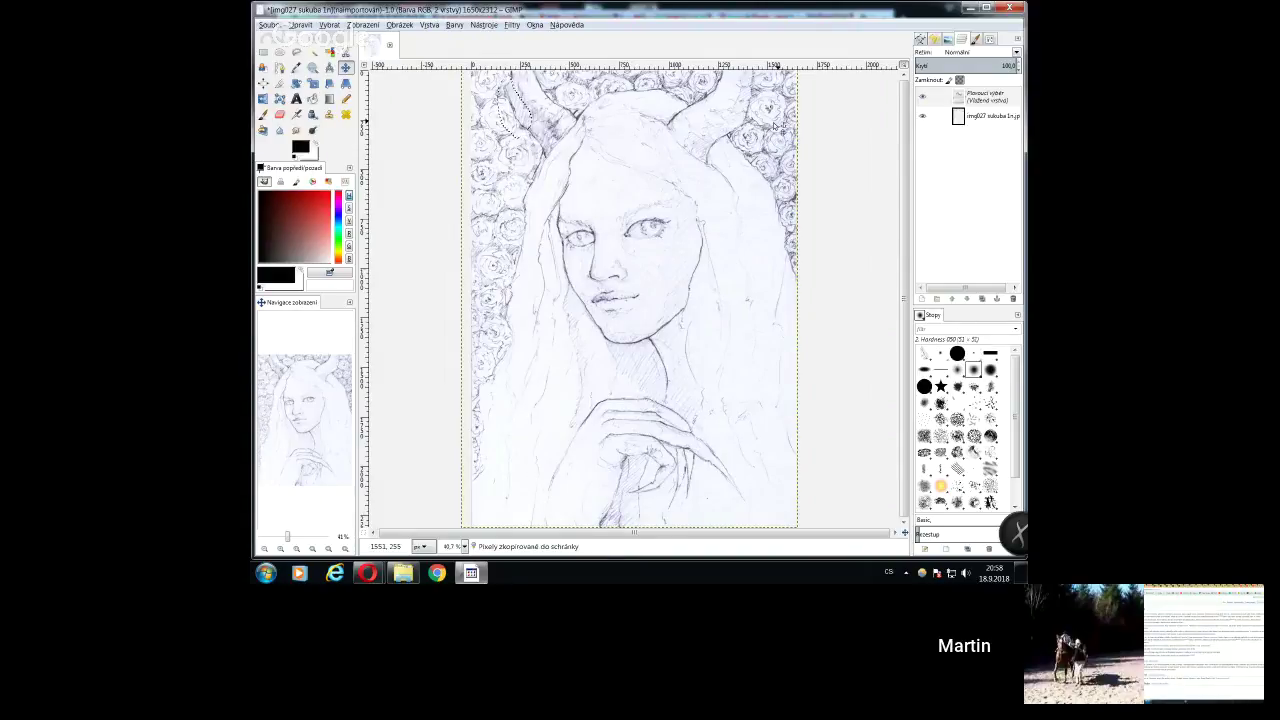
left_click(921, 298)
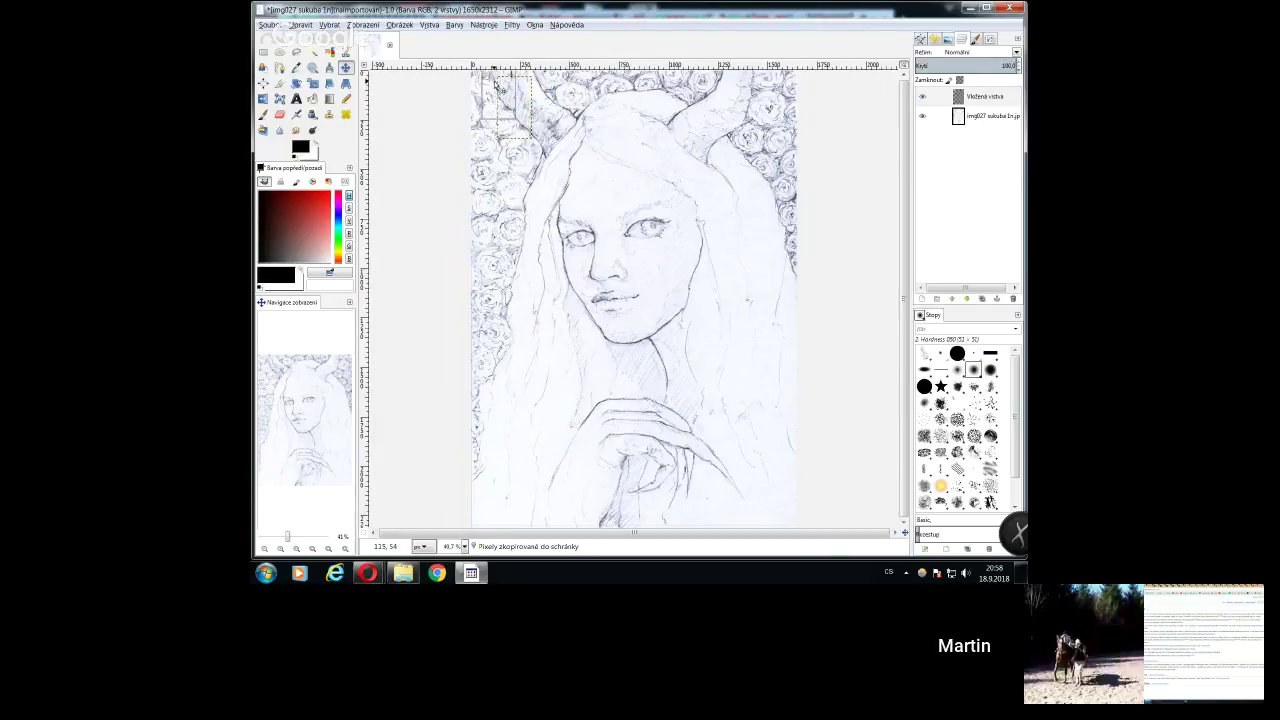
left_click_drag(495, 81, 502, 85)
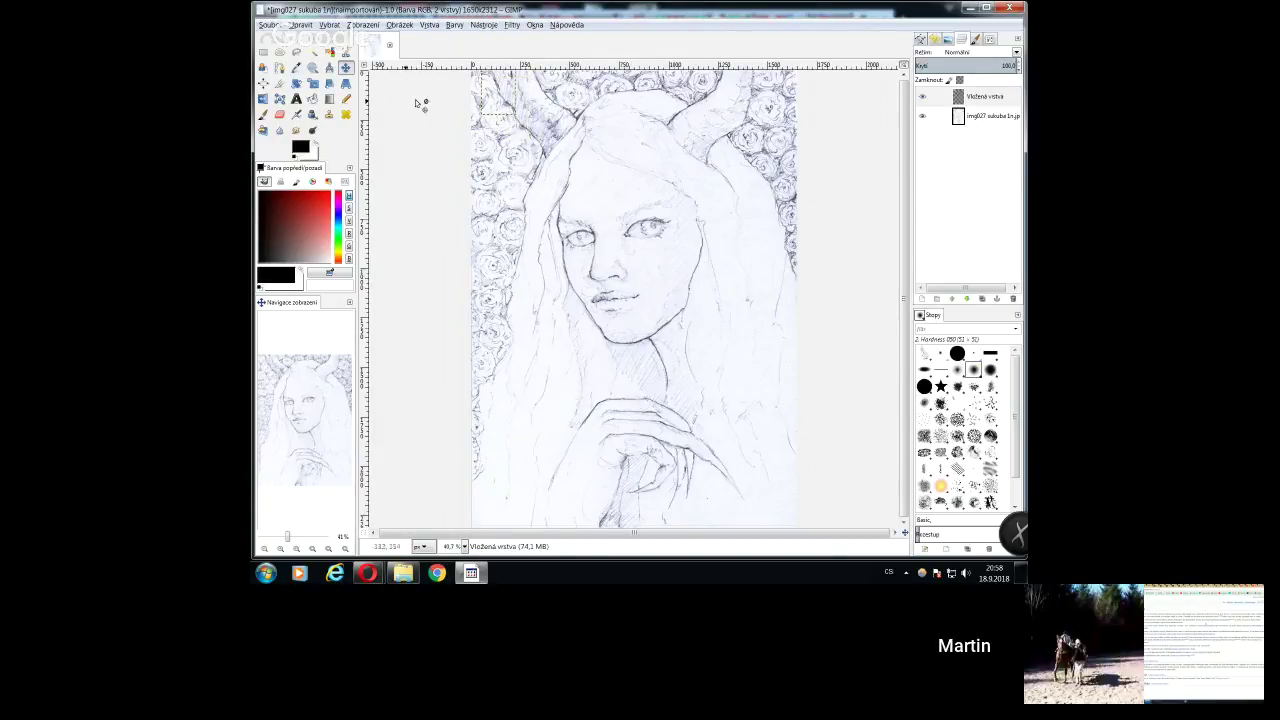
left_click(313, 83)
left_click(499, 80)
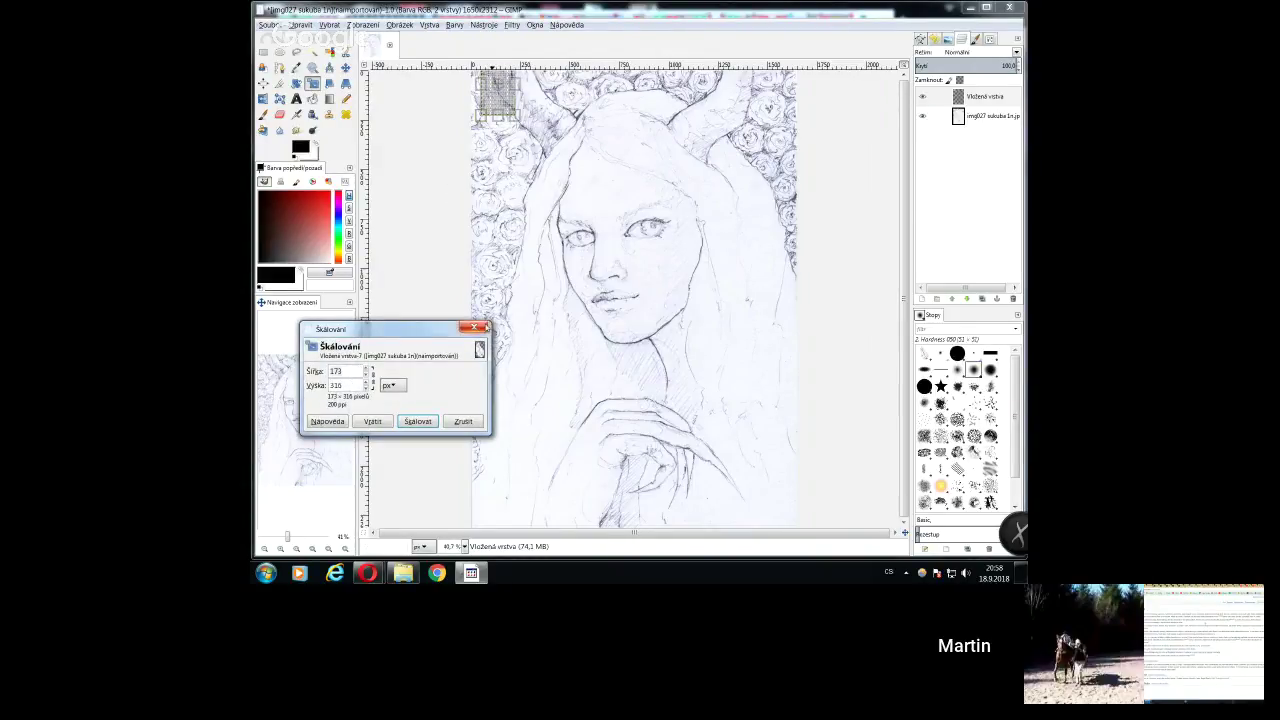
key("Return")
Rotate the pasted rose patch slightly and shift it closer to the left horn
left_click(297, 84)
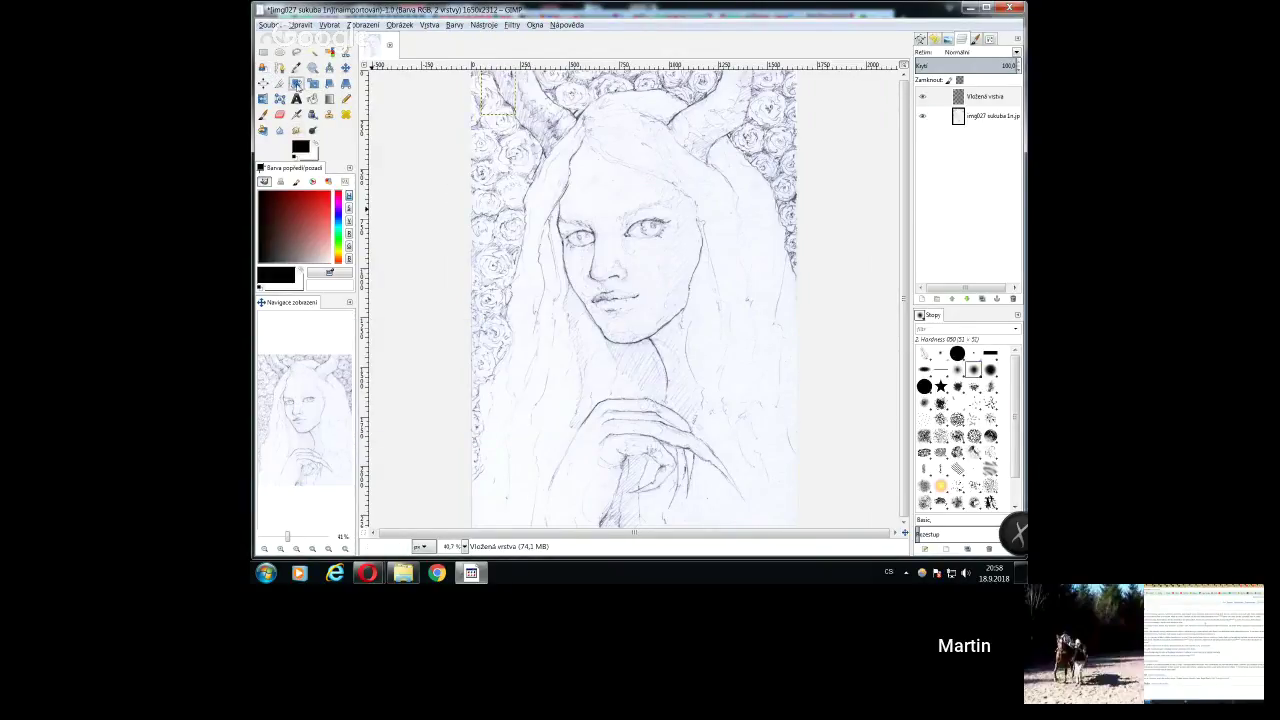
left_click_drag(498, 105, 508, 68)
left_click(597, 441)
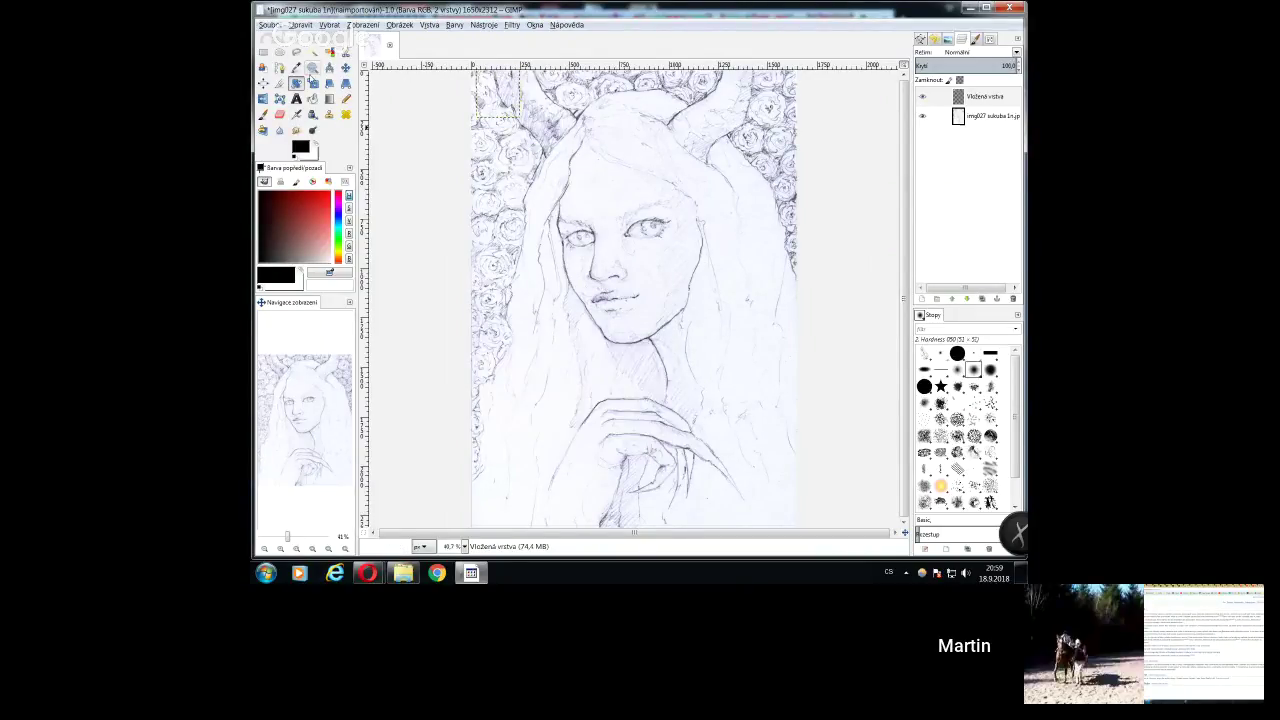
left_click(345, 67)
left_click_drag(503, 95, 514, 88)
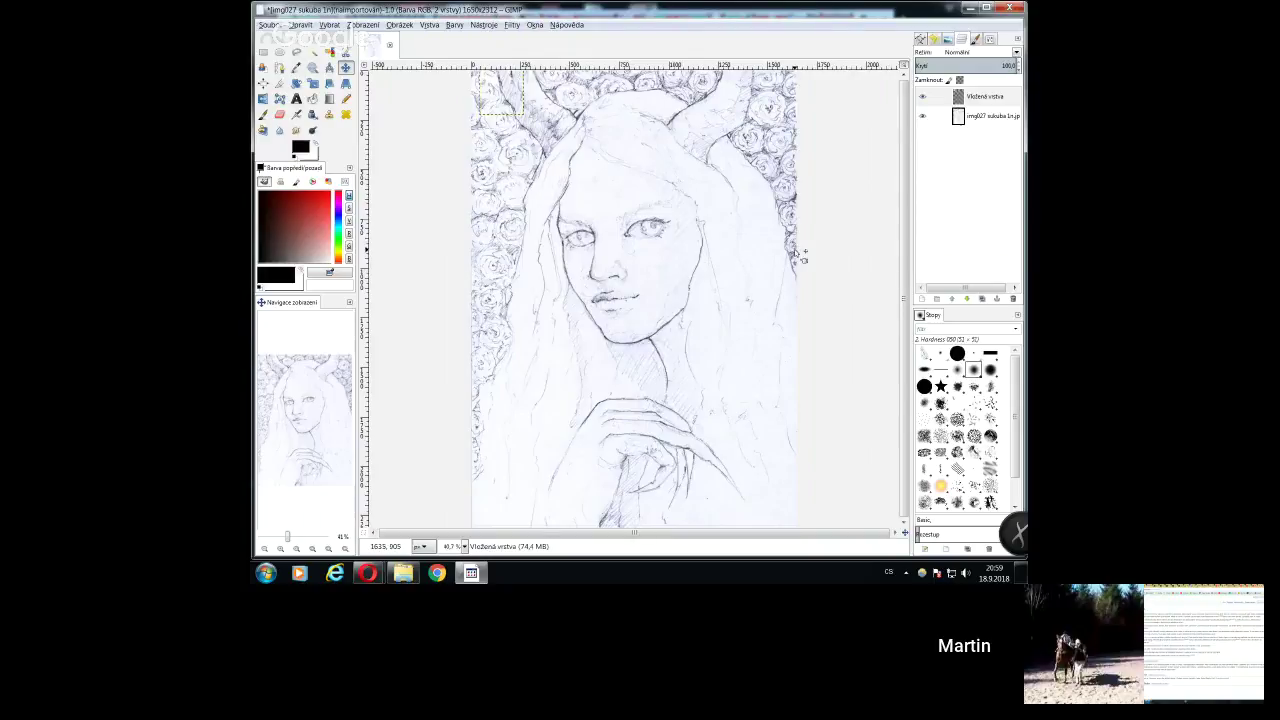
Merge the pasted rose patch down into the sketch layer
left_click(958, 119)
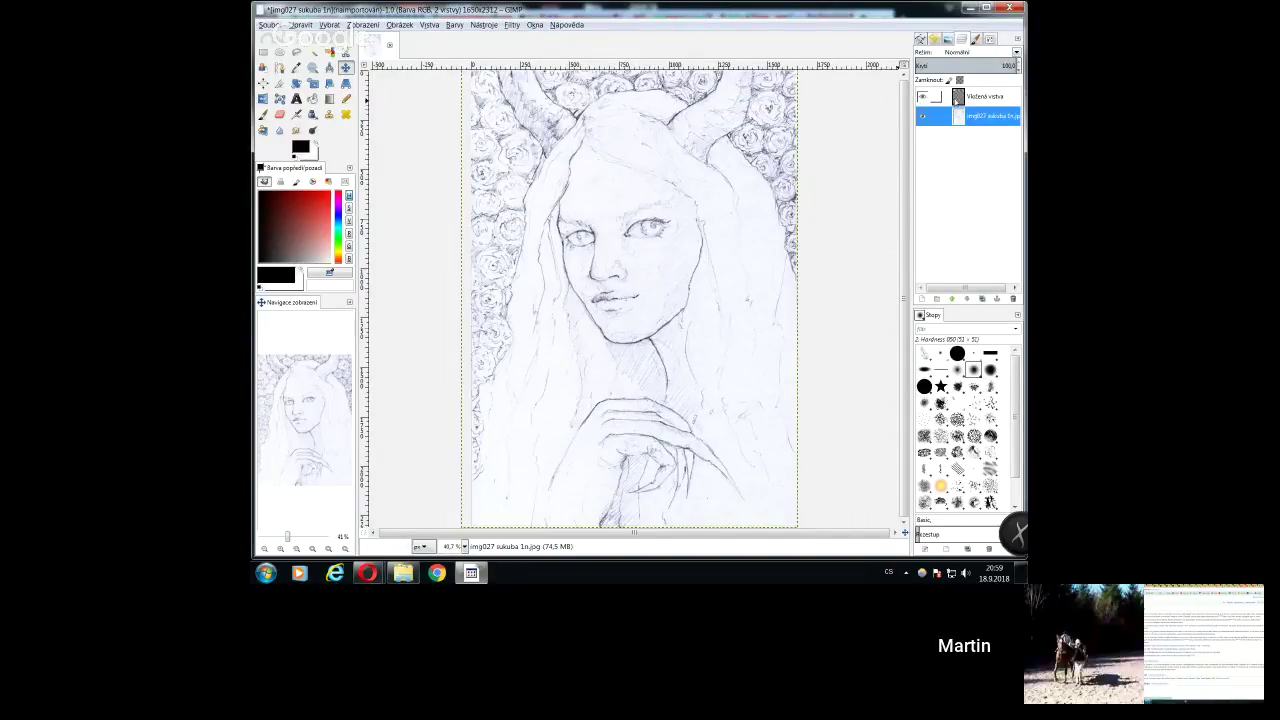
left_click(958, 98)
right_click(958, 98)
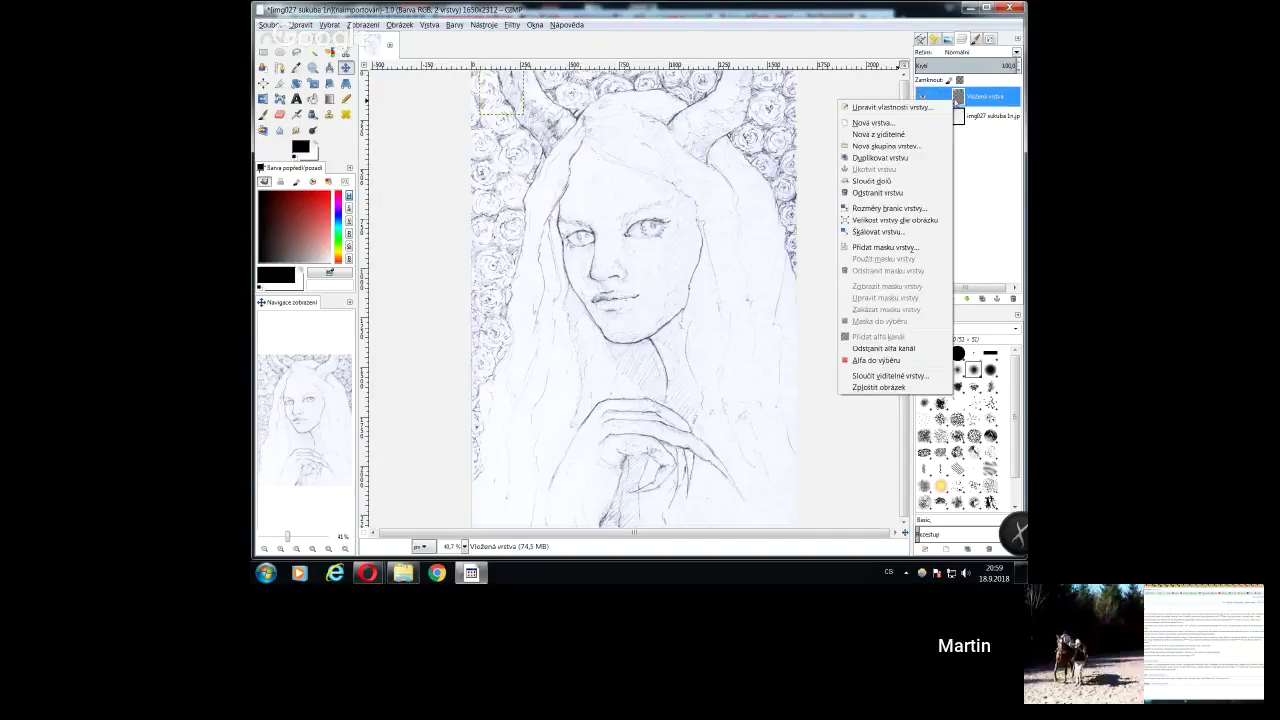
left_click(958, 98)
right_click(958, 98)
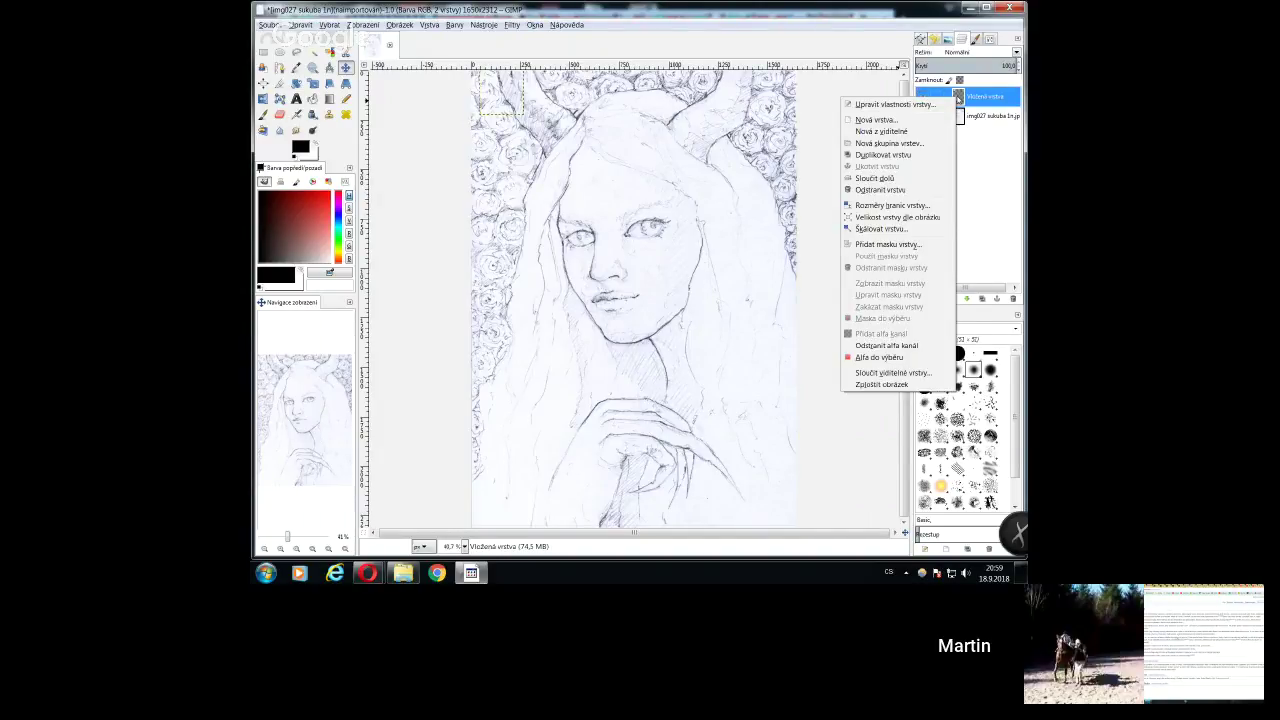
left_click(874, 178)
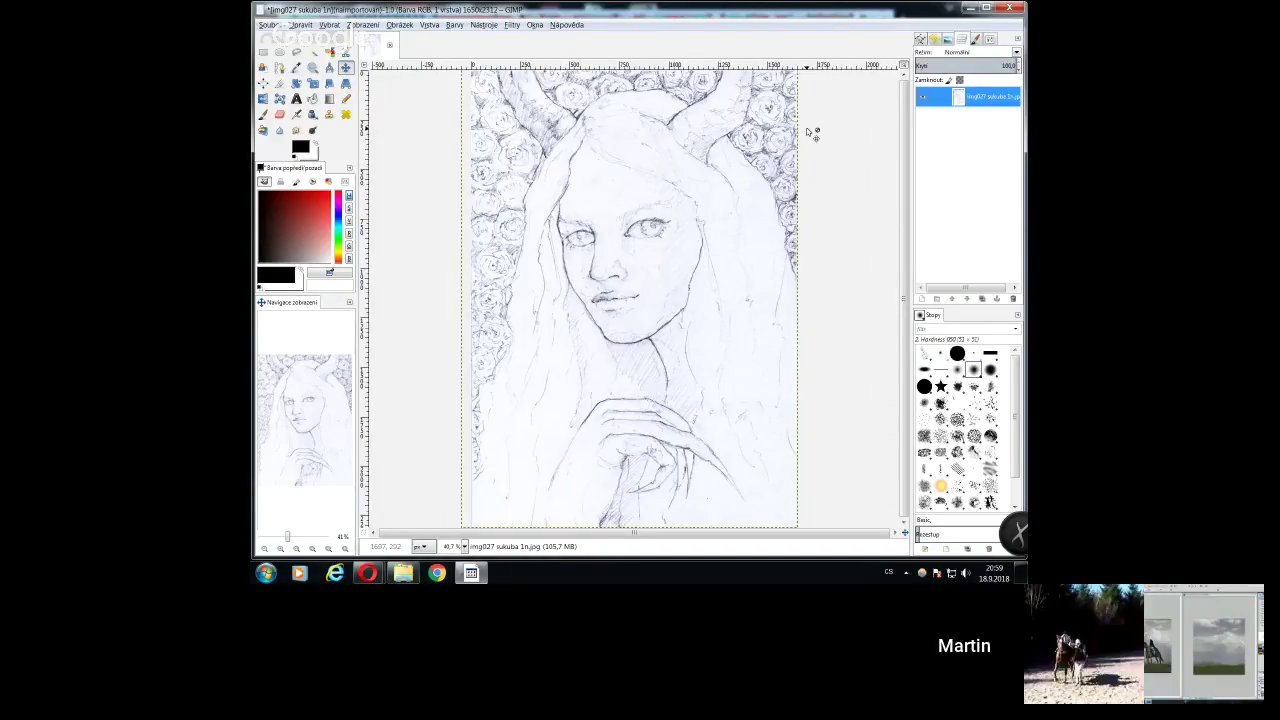
Reopen the Interactive Deformation filter on the merged sketch and enlarge its window for a bigger preview
left_click(512, 25)
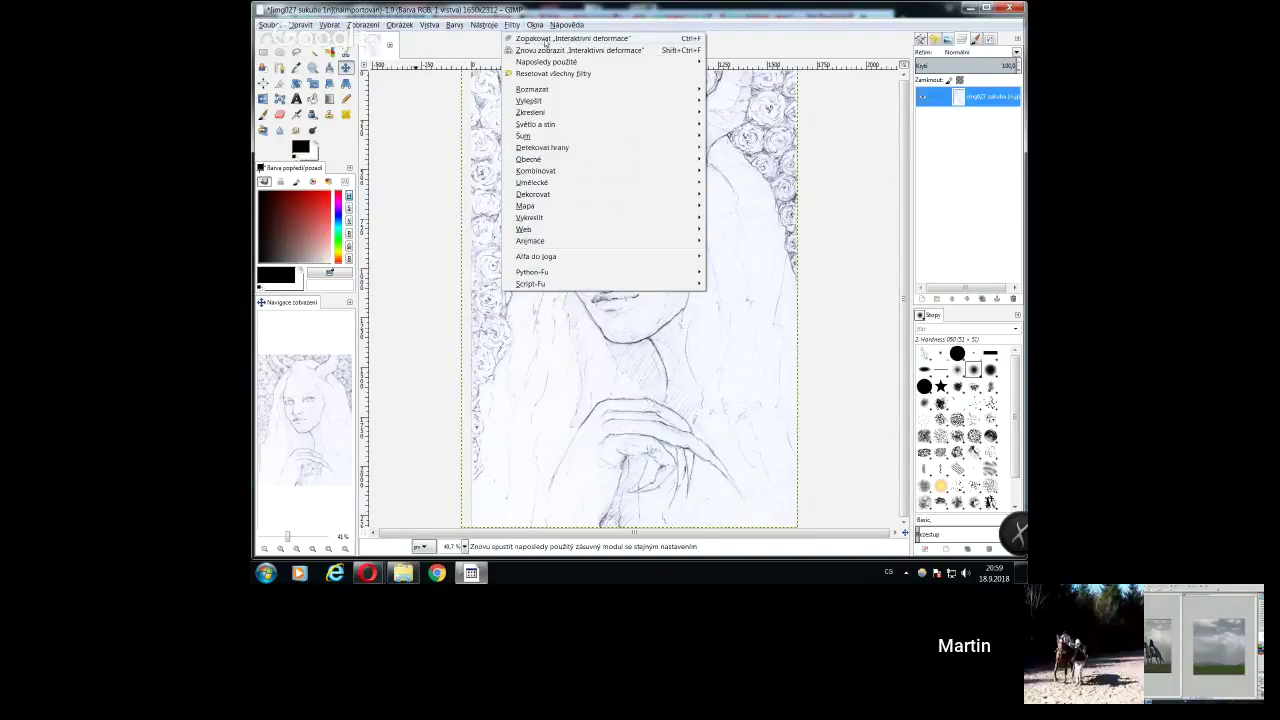
left_click(549, 50)
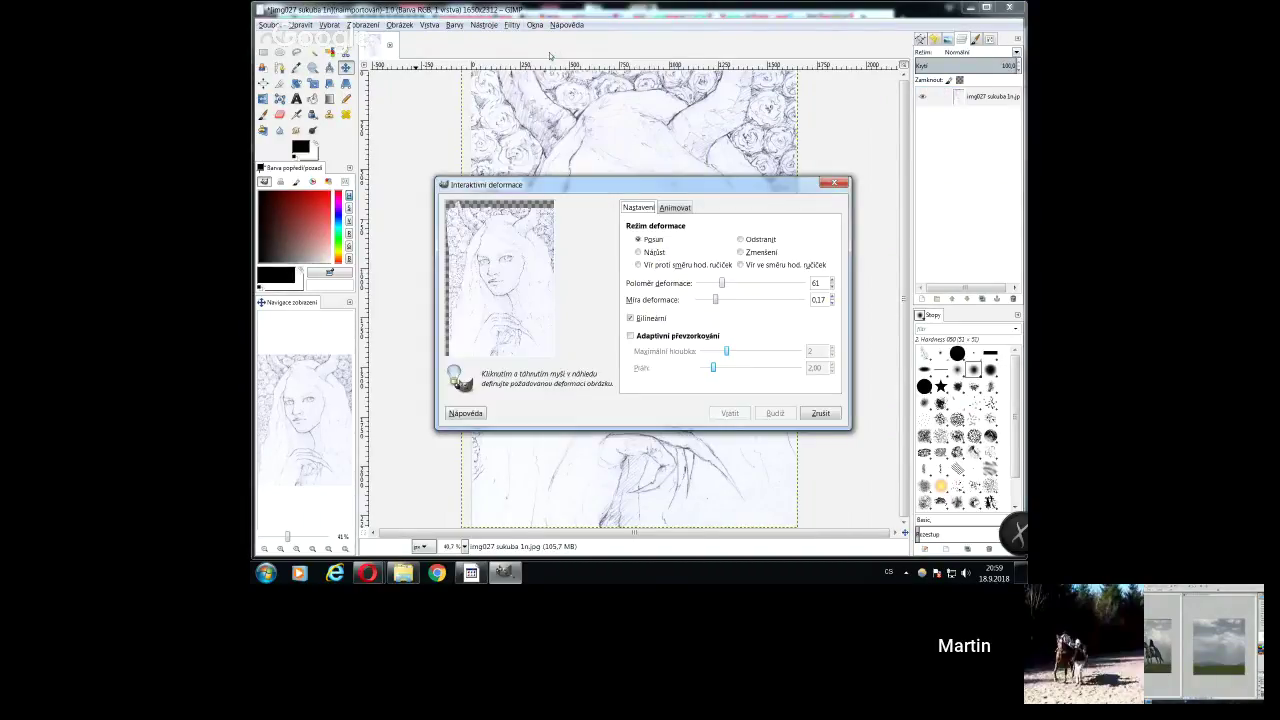
left_click(460, 214)
left_click(744, 414)
left_click_drag(436, 178, 310, 1)
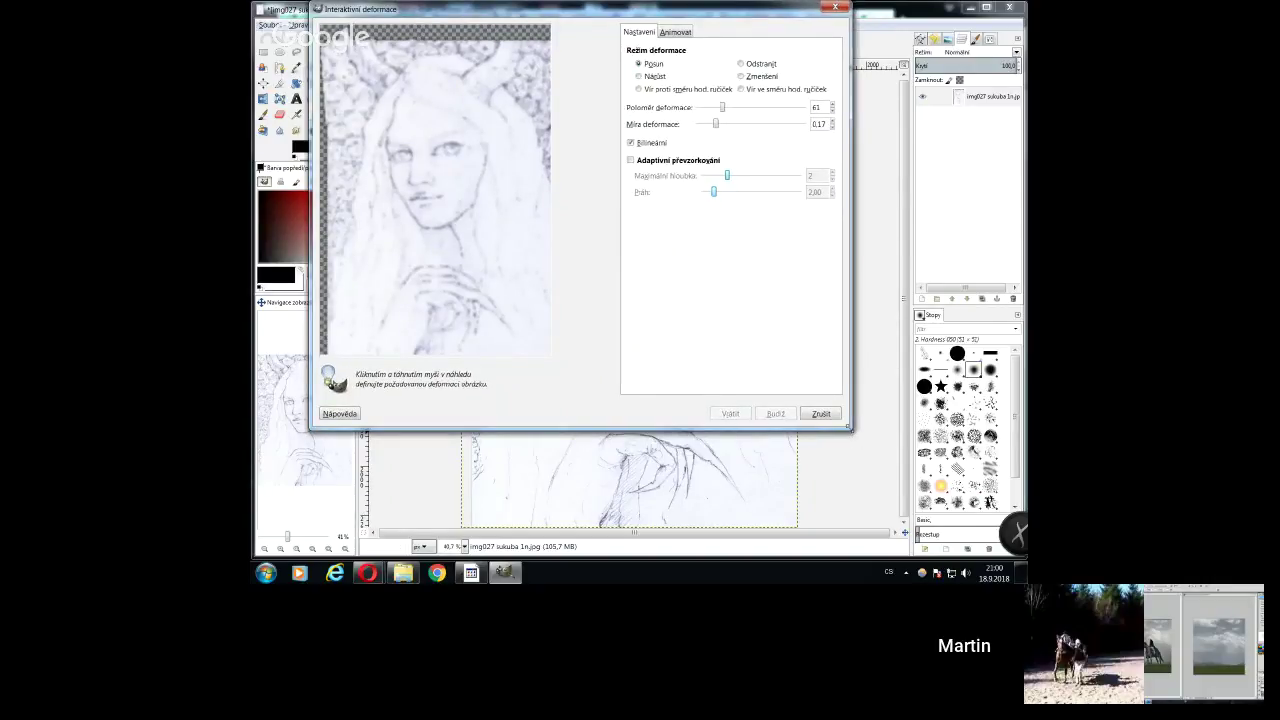
left_click_drag(850, 429, 988, 552)
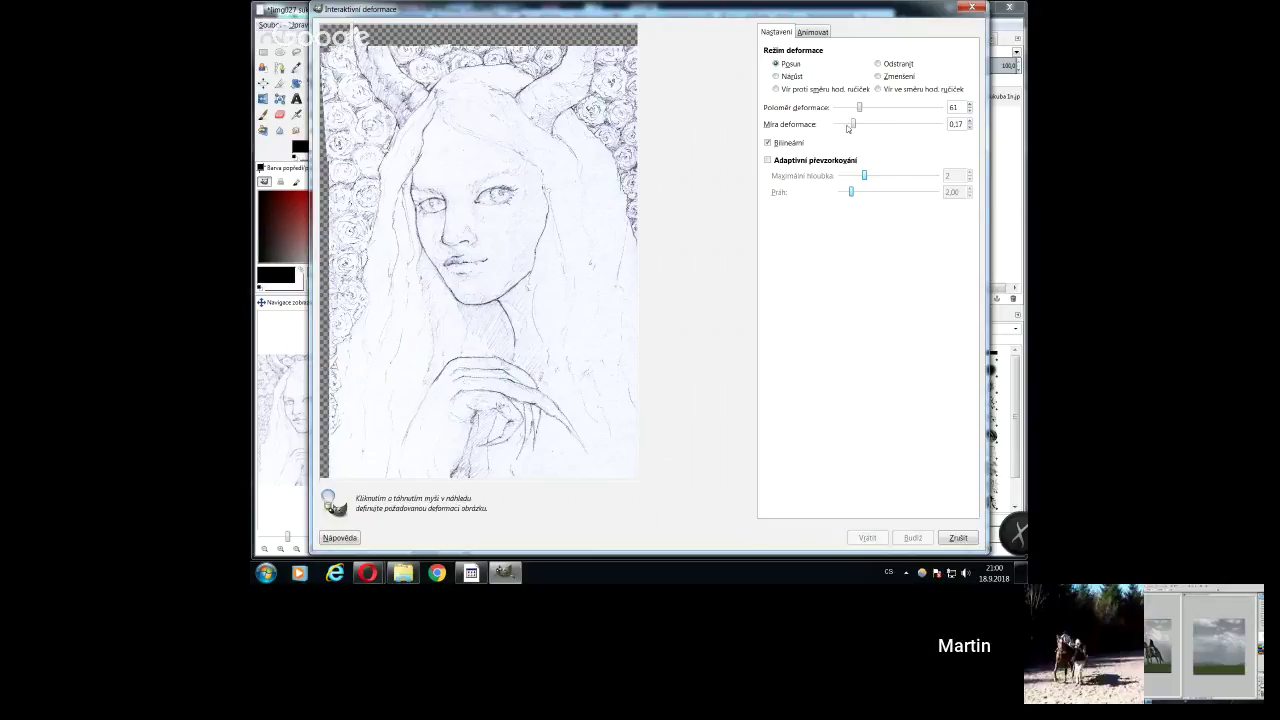
Warp the roses and left horn in move mode with deform amounts of 0.09 and 0.20, and apply the deformation
left_click_drag(853, 123, 845, 126)
left_click(356, 52)
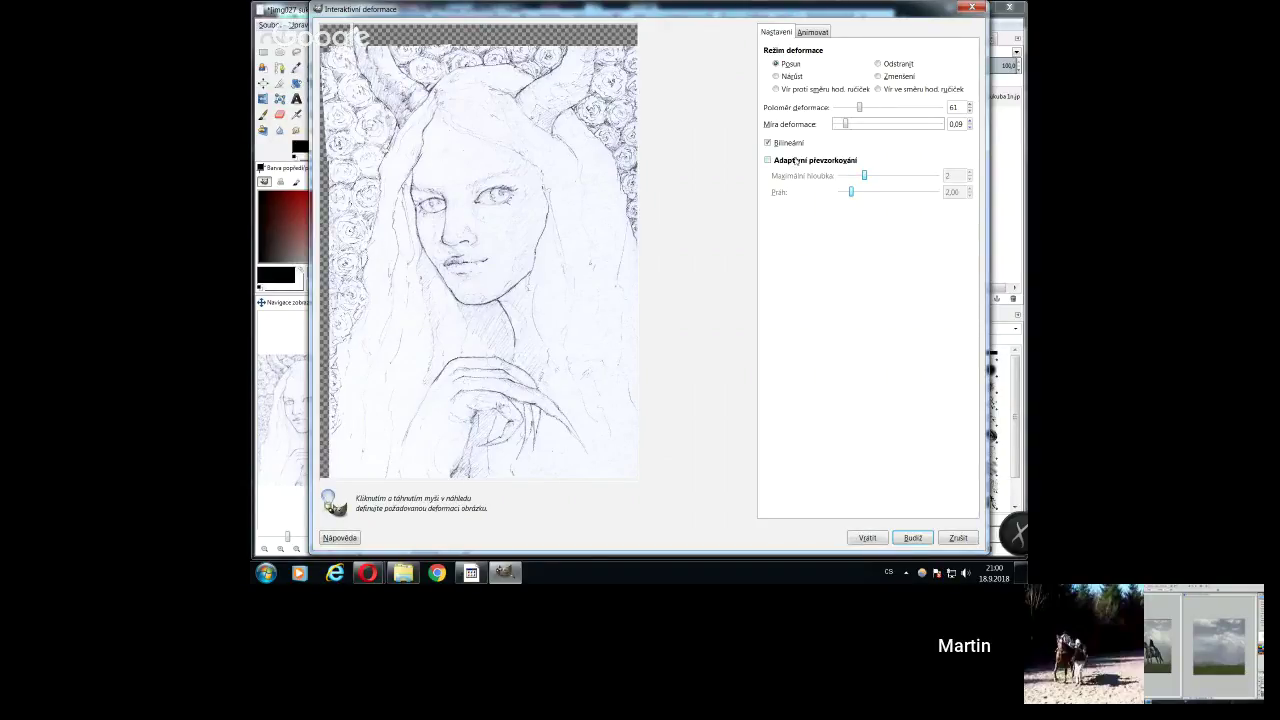
left_click_drag(846, 124, 857, 124)
mouse_move(364, 80)
left_mouse_down()
mouse_move(395, 134)
mouse_move(395, 121)
left_mouse_up()
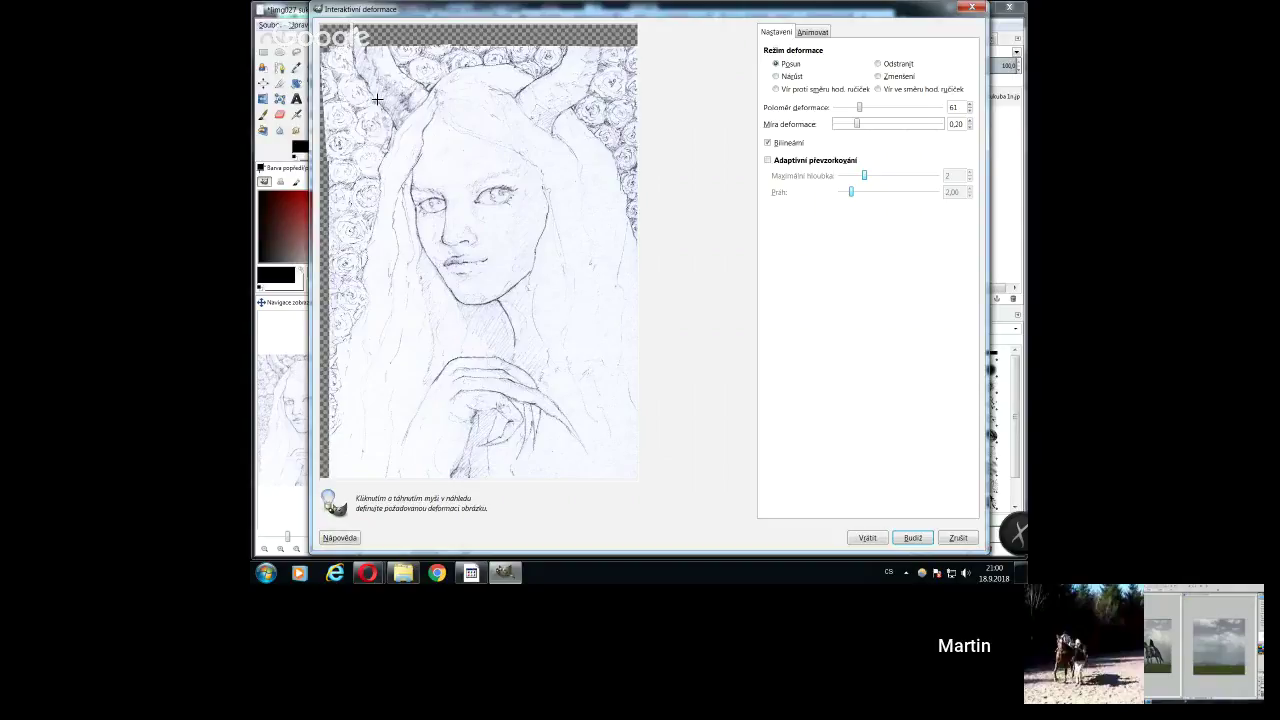
left_click(913, 537)
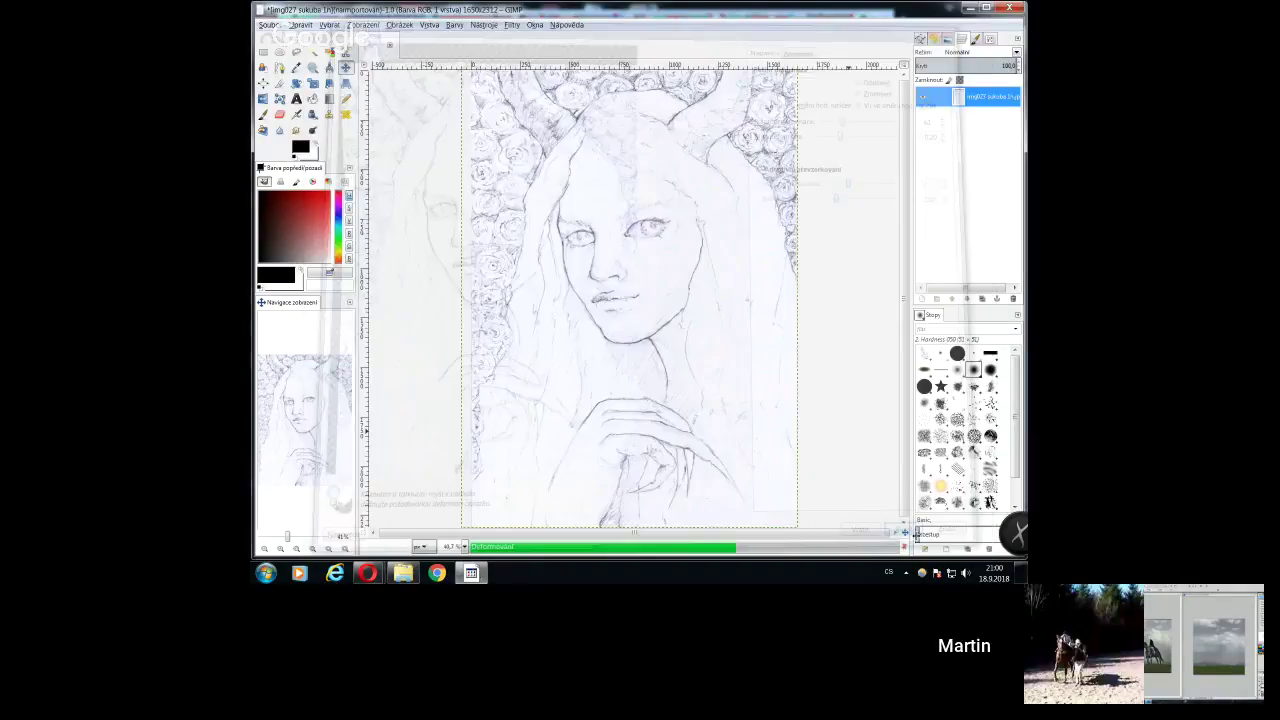
Browse the VERBATIM HD drive to the folder obrázky vlastní > ilustrace > skyci 2
left_click(402, 572)
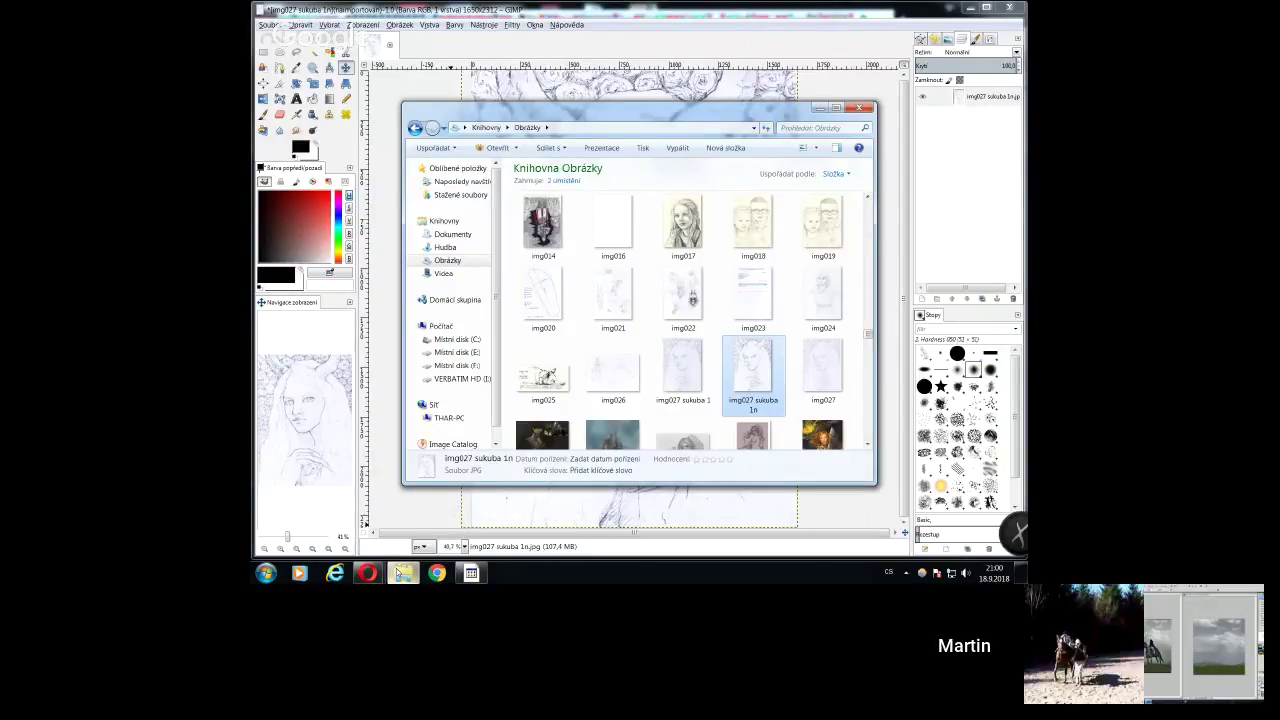
left_click(455, 380)
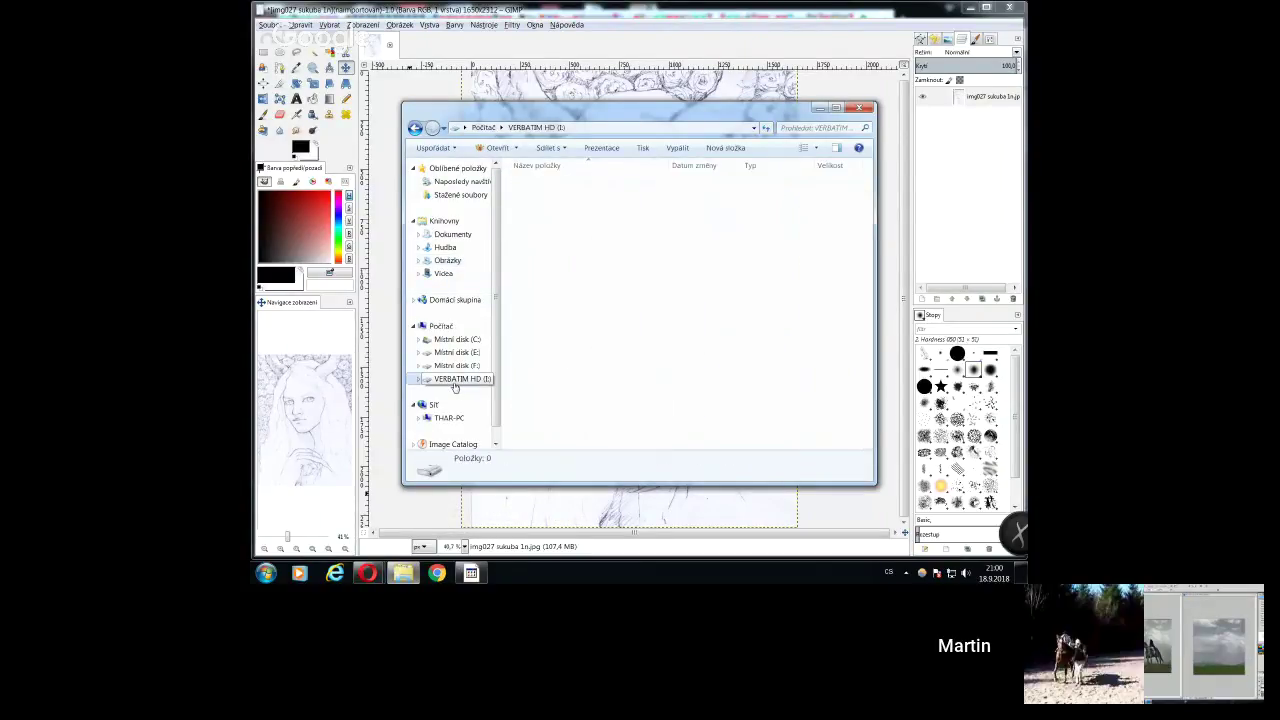
double_click(553, 357)
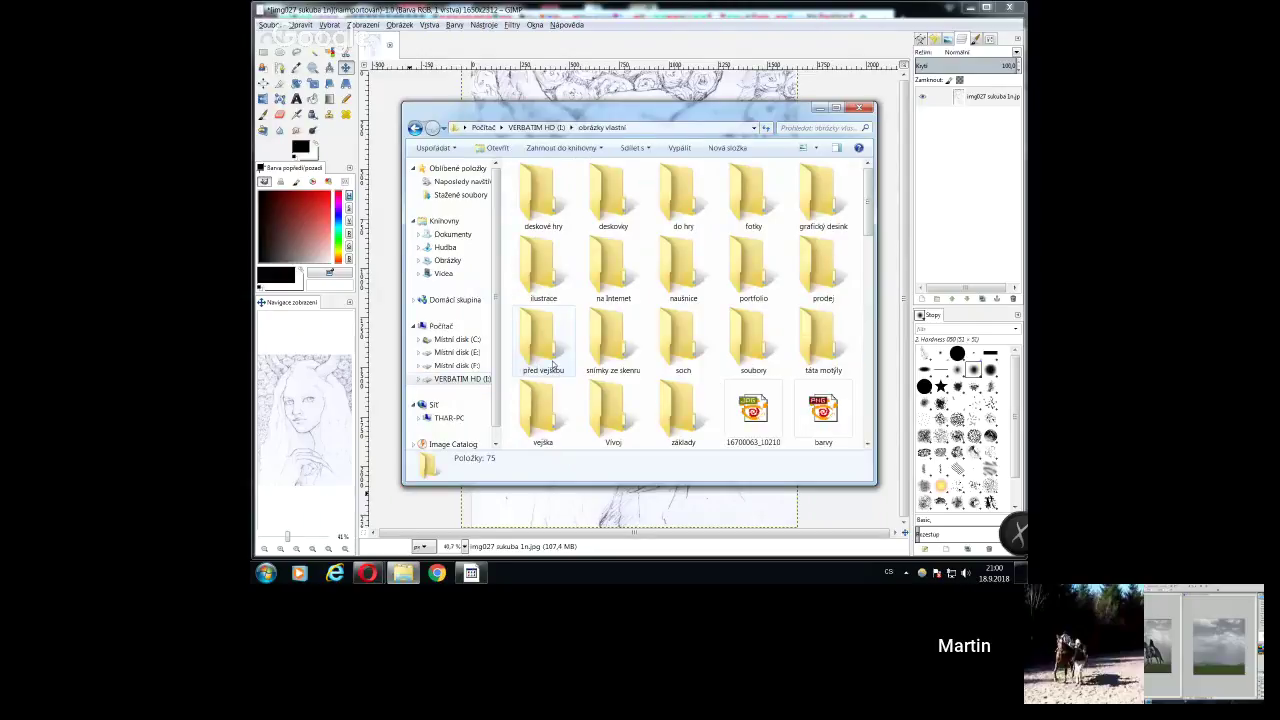
left_click(532, 272)
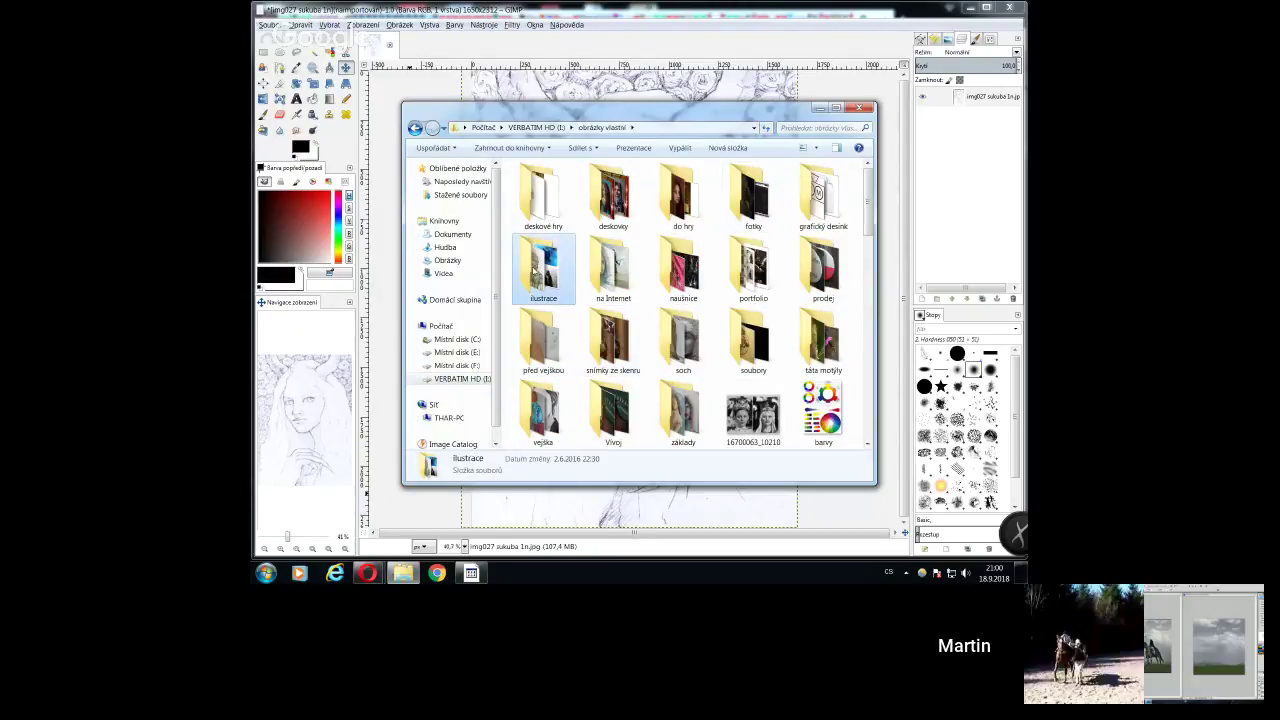
double_click(540, 270)
double_click(680, 298)
Find and view the painting "mladá sukubka s kytkou13 – kopie", and return to the sketch in GIMP
scroll(680, 298, "down", 3)
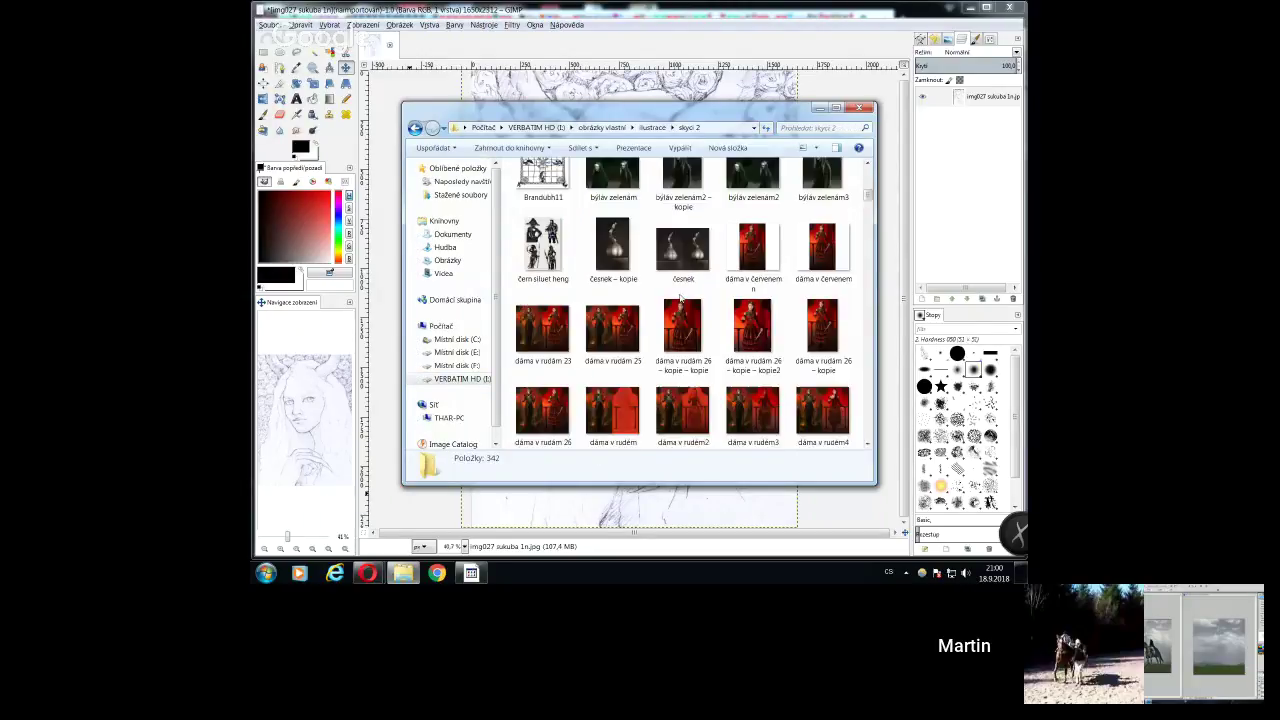
scroll(680, 298, "down", 15)
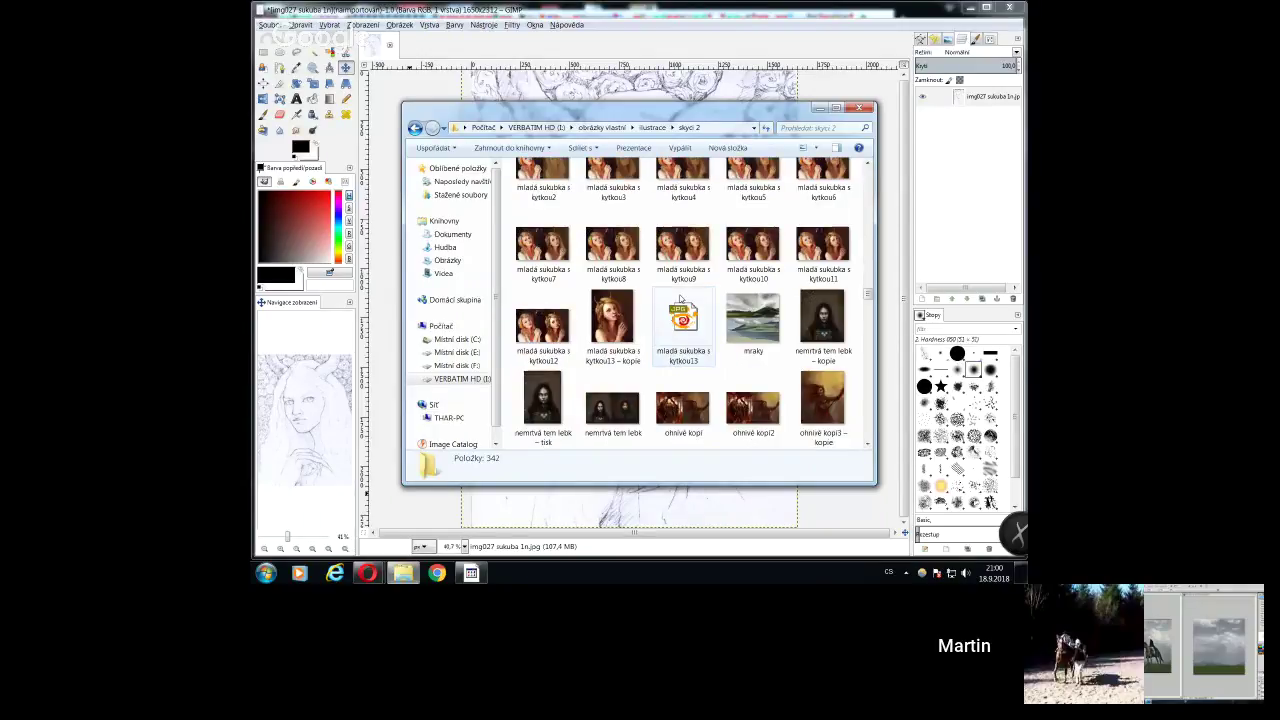
scroll(680, 298, "up", 3)
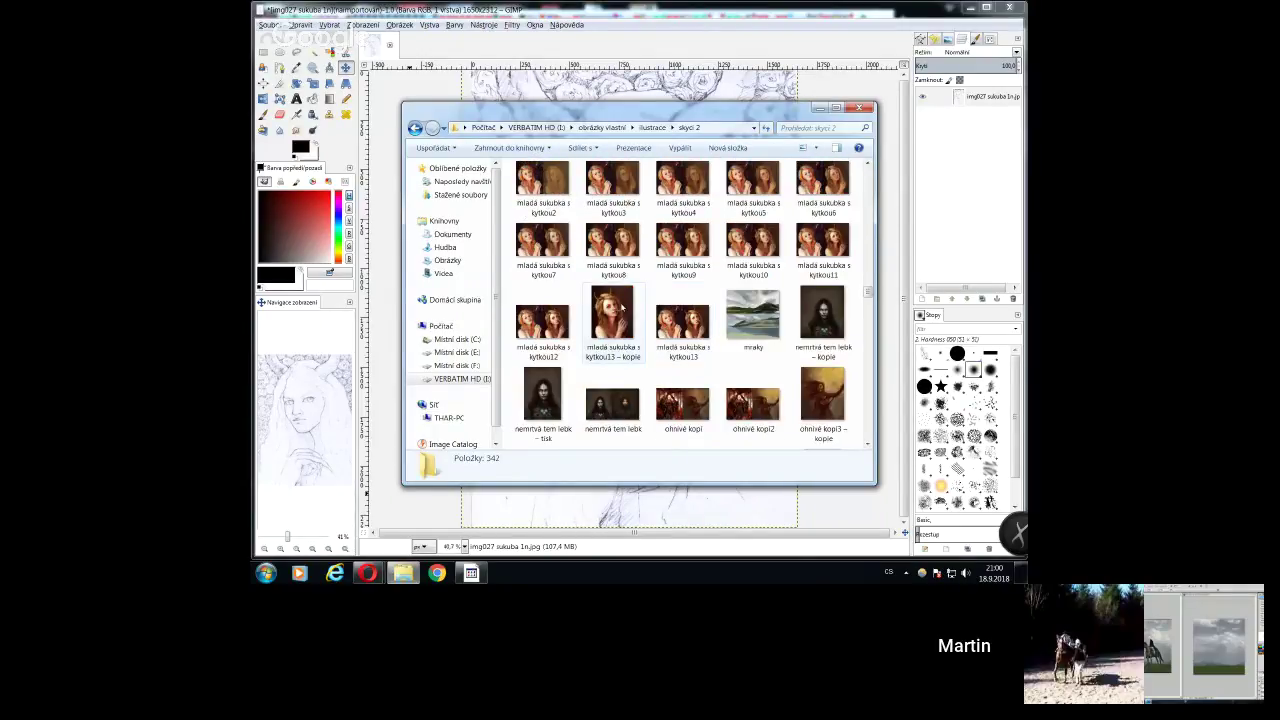
double_click(613, 312)
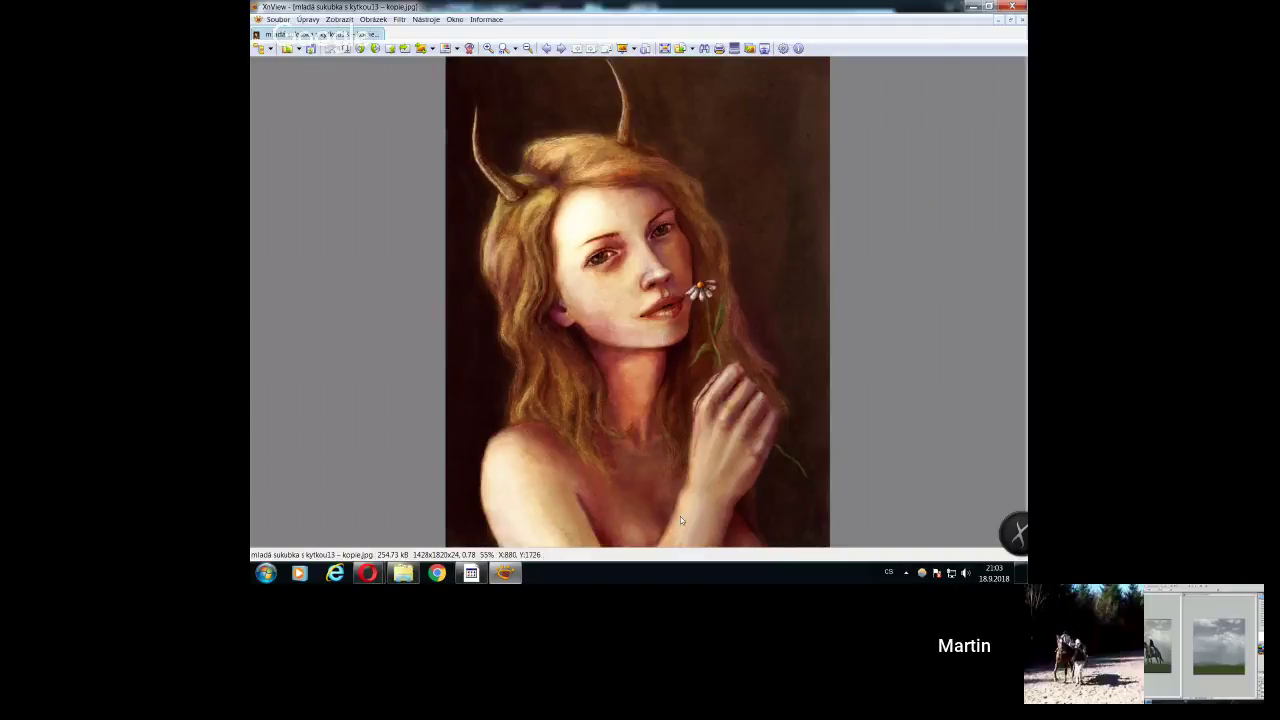
left_click(971, 6)
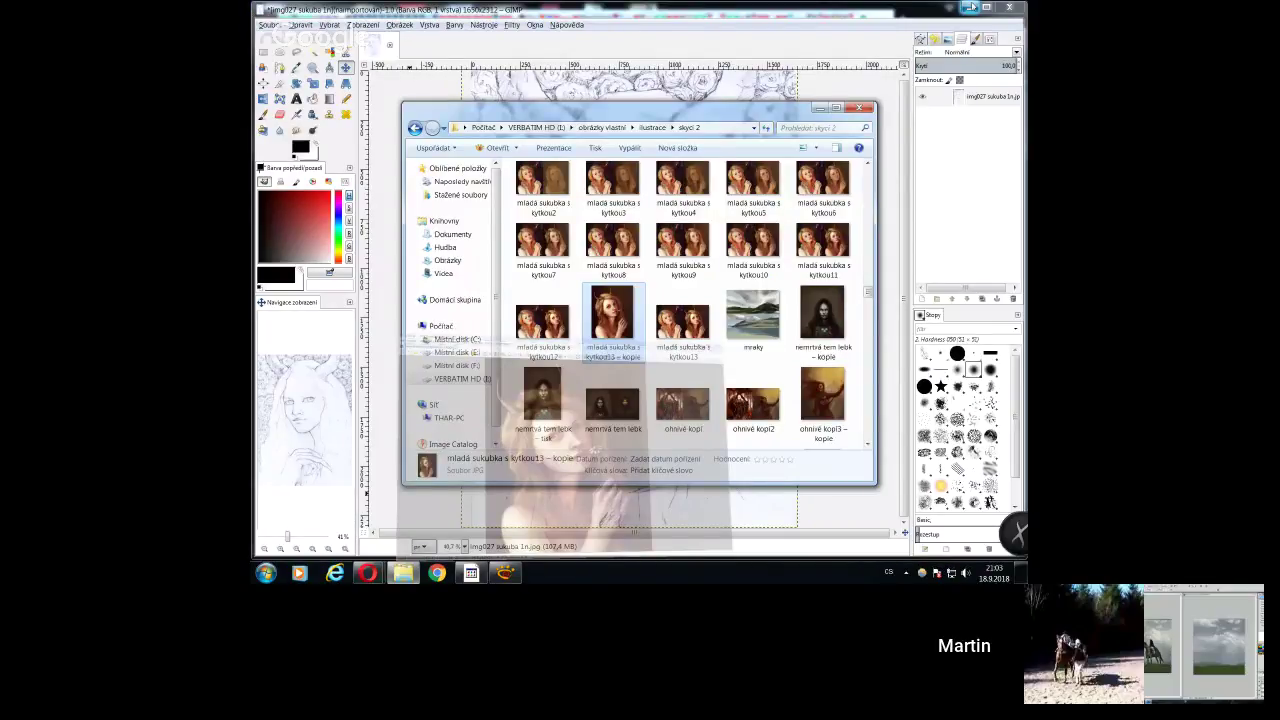
left_click(612, 343)
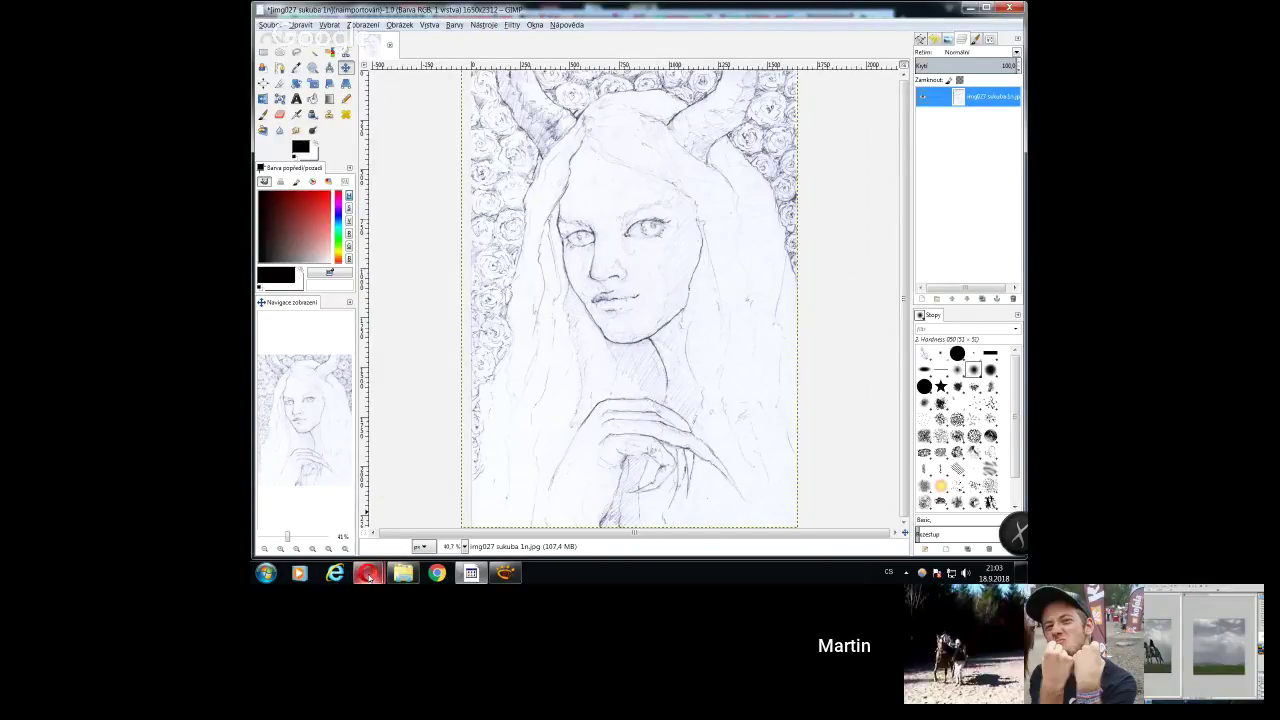
Switch to the Hangouts call in Opera, bring another participant into the main view, and return to GIMP
mouse_move(368, 576)
left_click(348, 508)
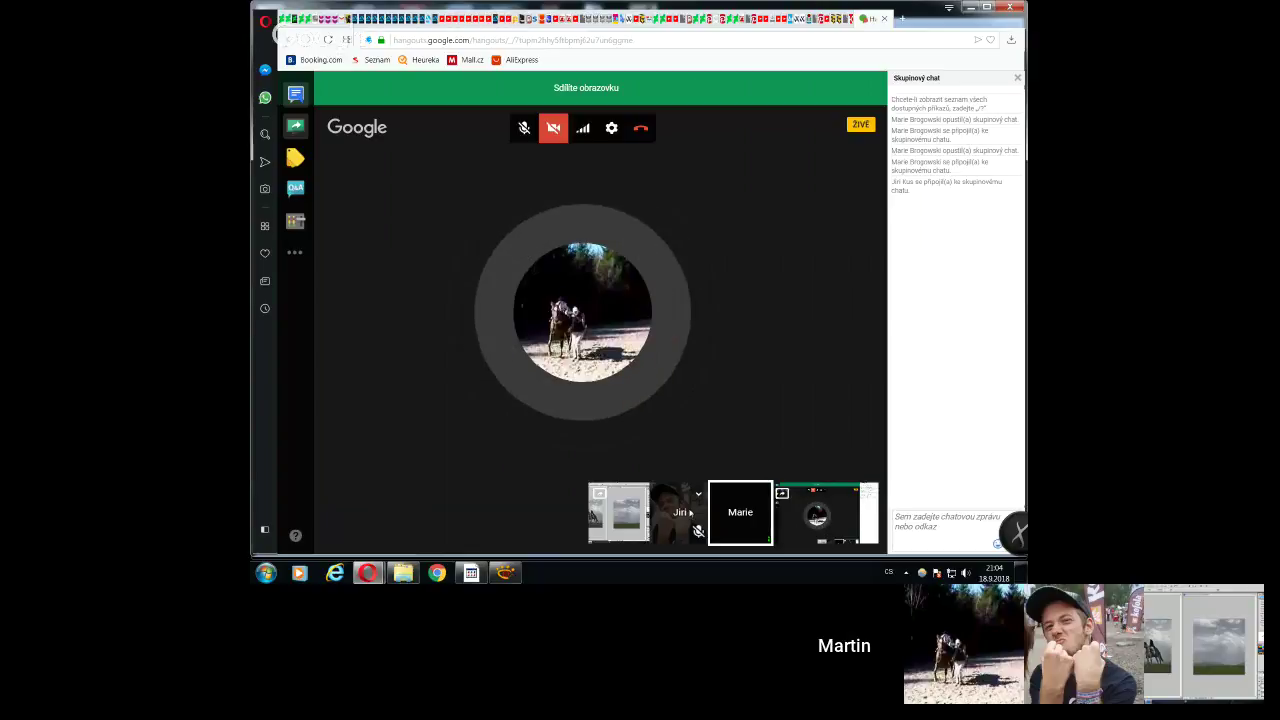
left_click(689, 512)
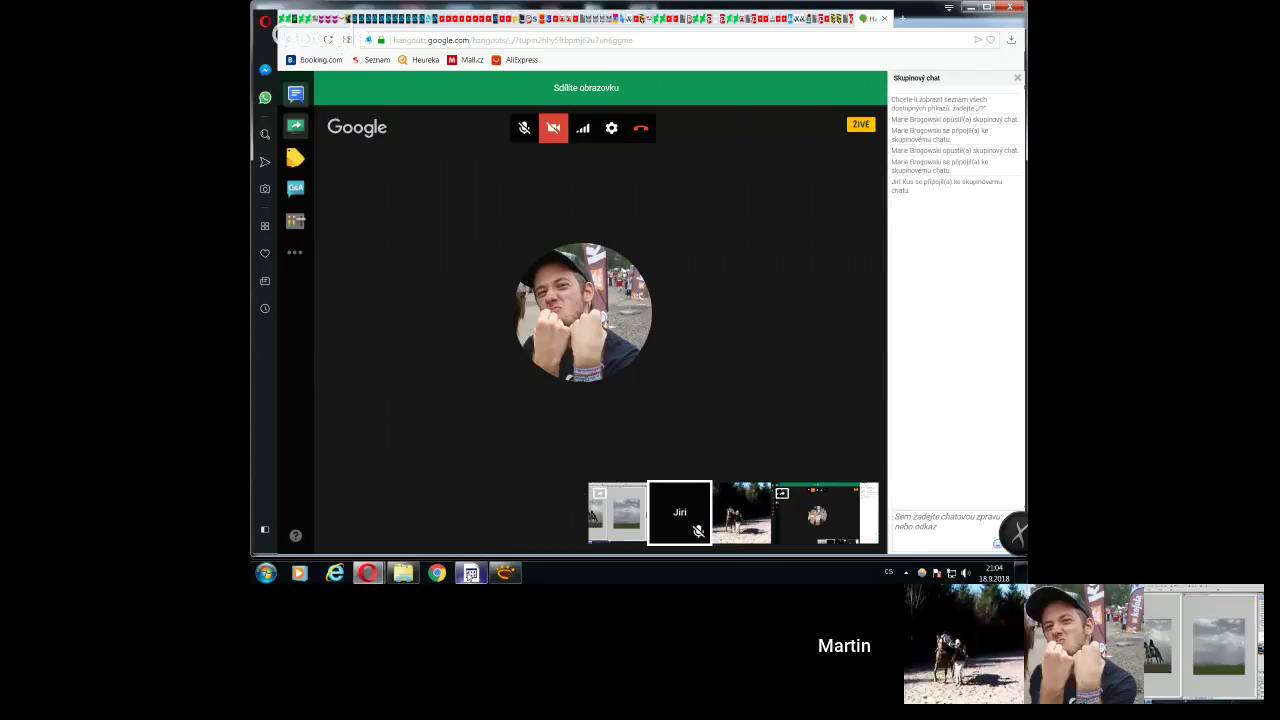
left_click(471, 572)
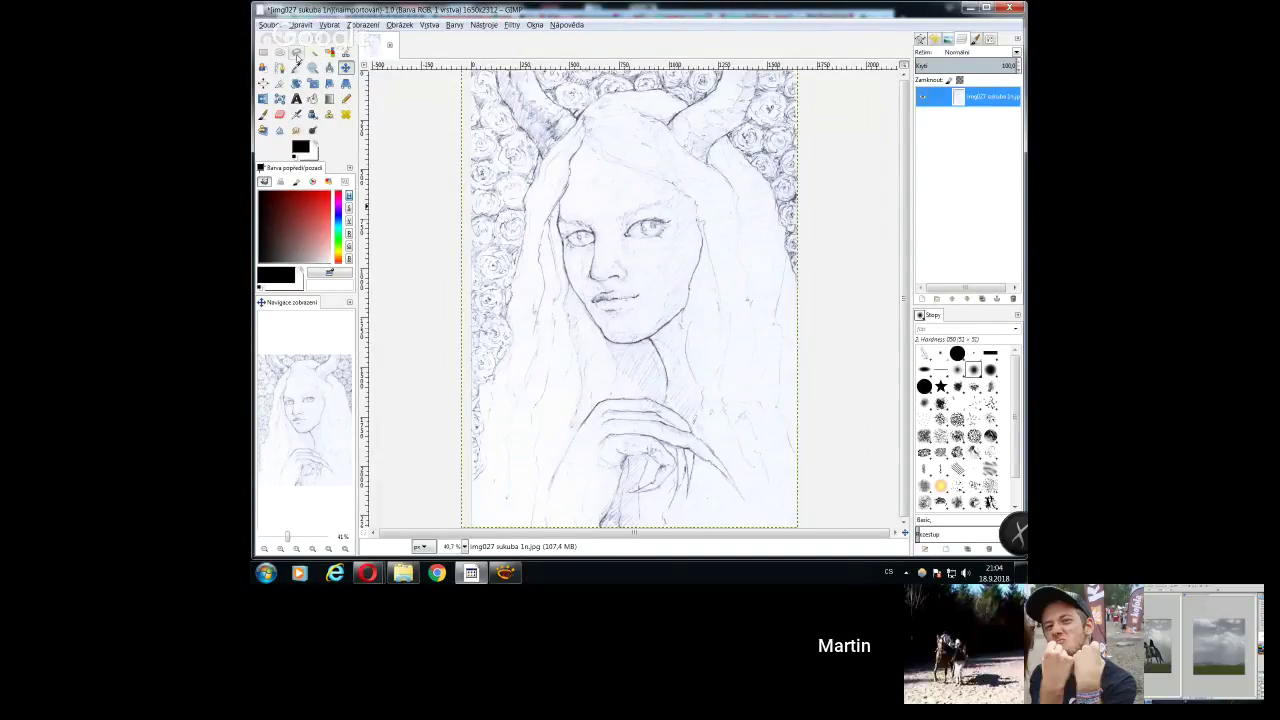
Add a new layer above the sketch and set its mode to Multiply (Násobení)
left_click(921, 299)
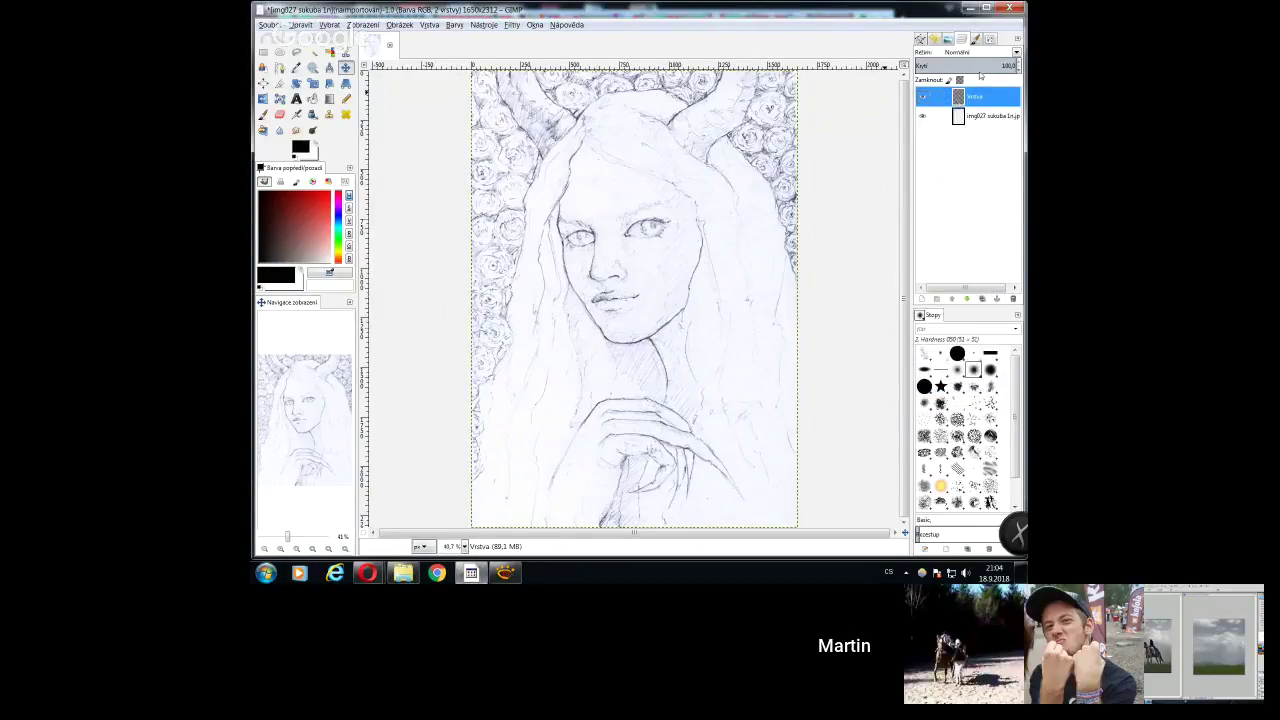
left_click(1016, 51)
left_click(985, 163)
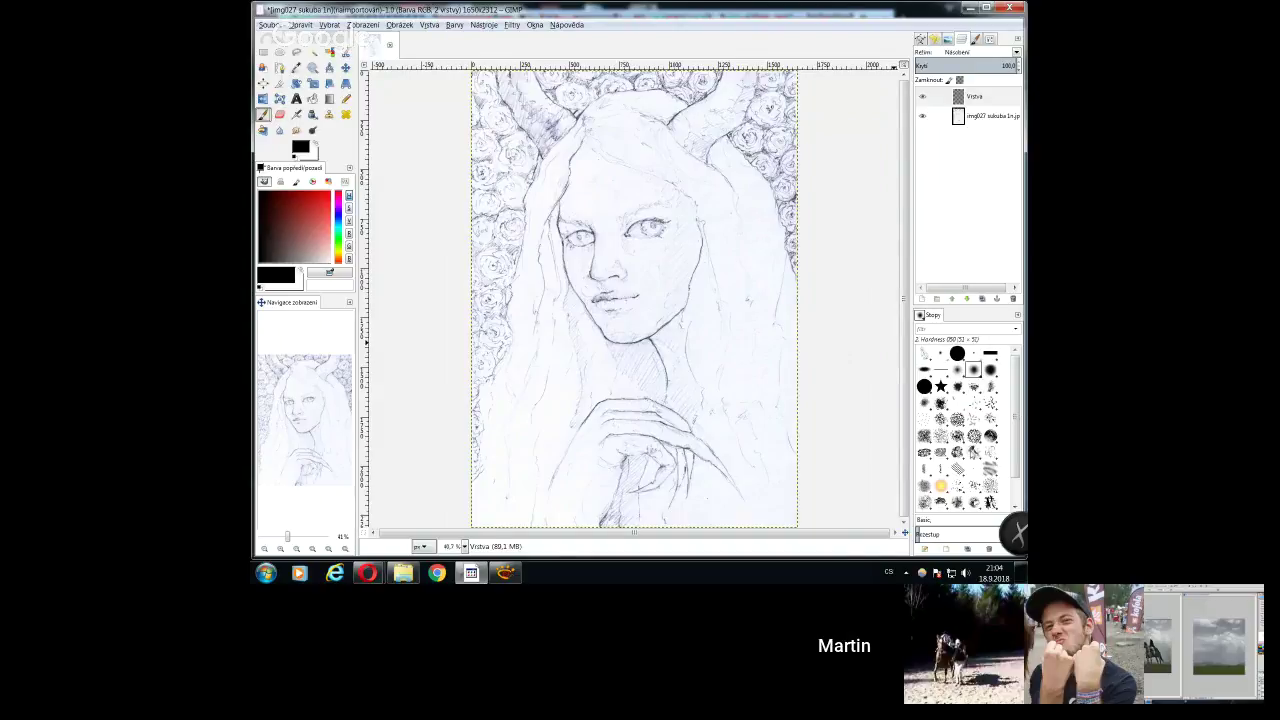
Choose the Oils 02 brush, undo a black test stroke in the picture's upper-left corner, and set the foreground colour to dark red 6a0808
left_click(974, 452)
left_click(989, 40)
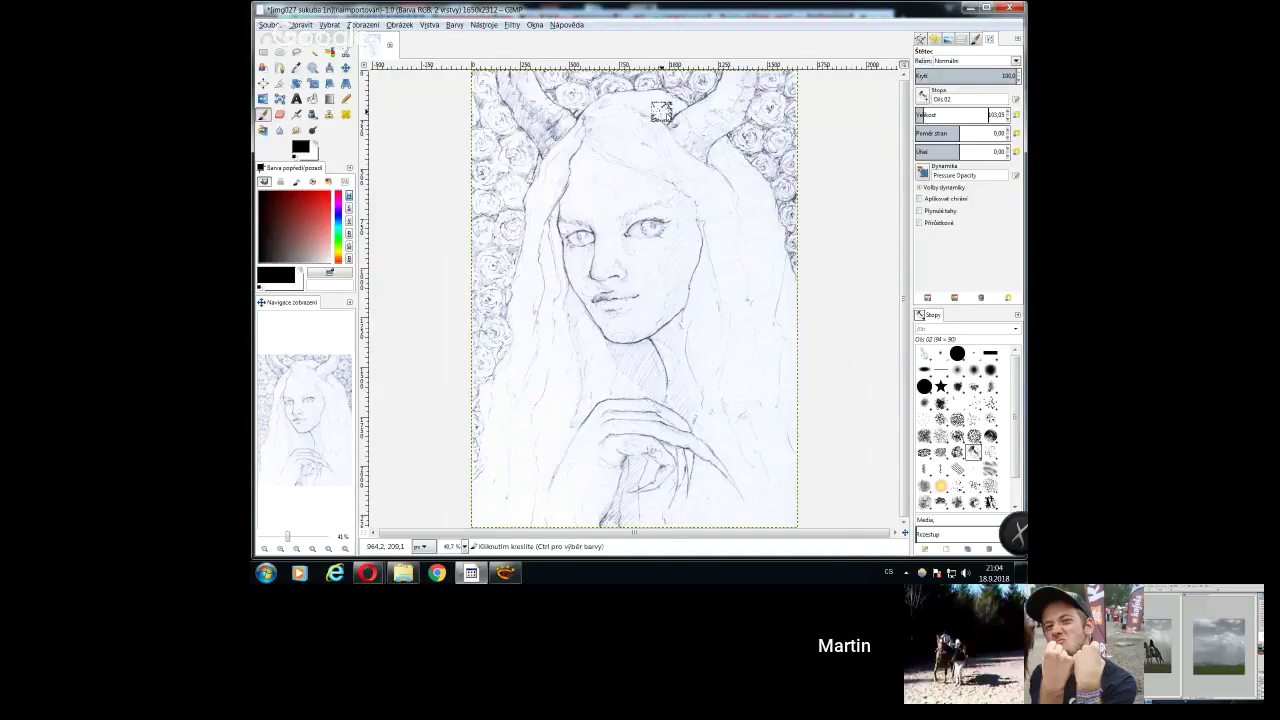
left_click_drag(476, 72, 502, 128)
key("ctrl+z")
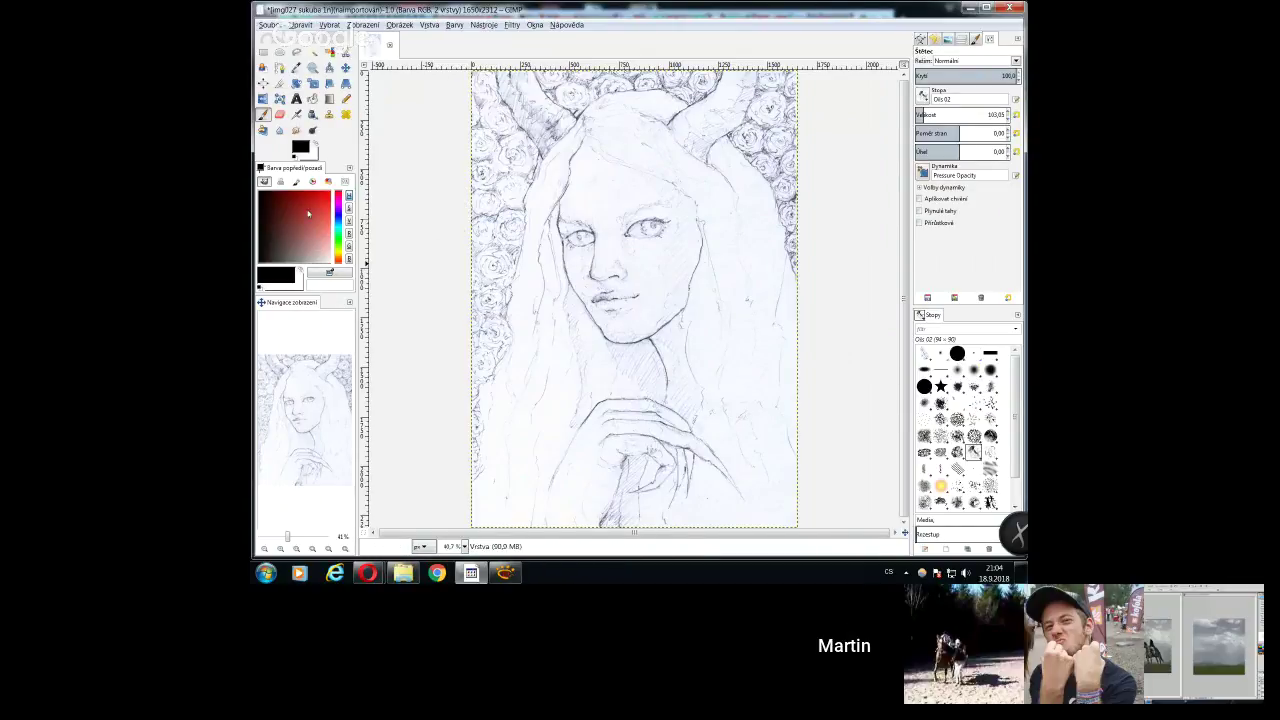
left_click(327, 224)
left_click_drag(327, 224, 283, 200)
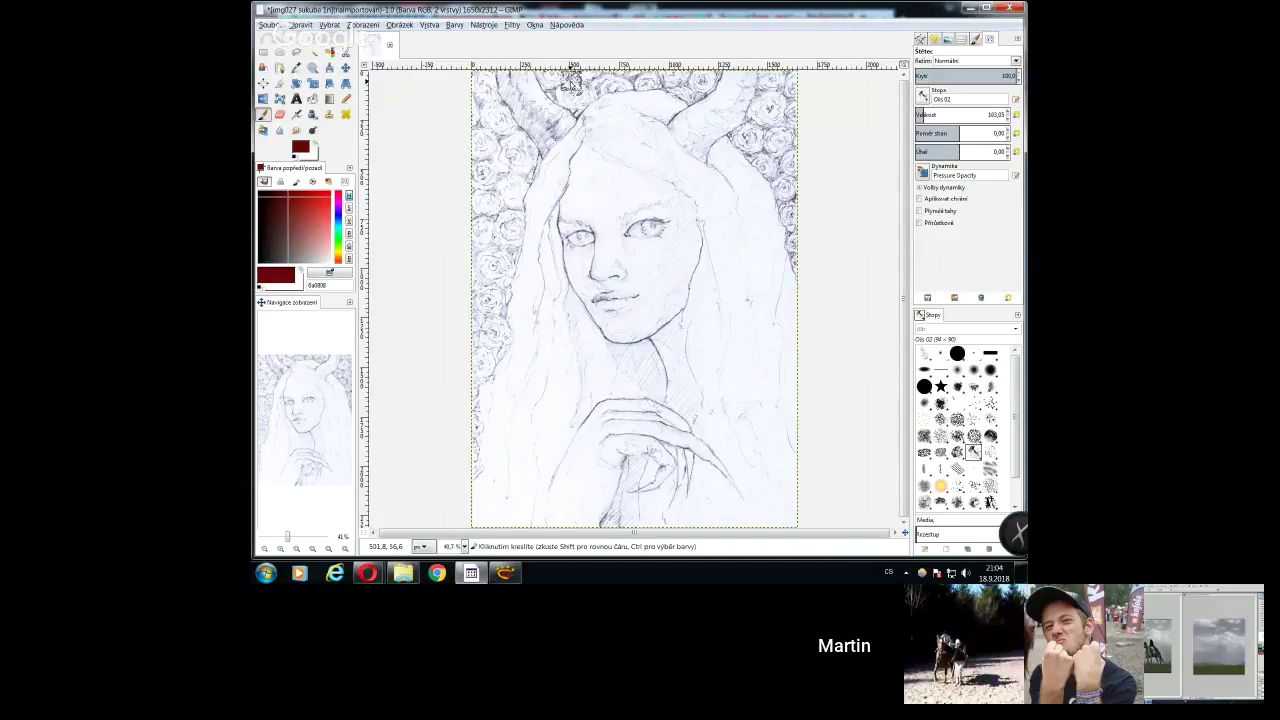
Try a dark red stroke in the picture's upper-left corner, undo it, and reselect the new Multiply layer
left_click_drag(476, 82, 490, 96)
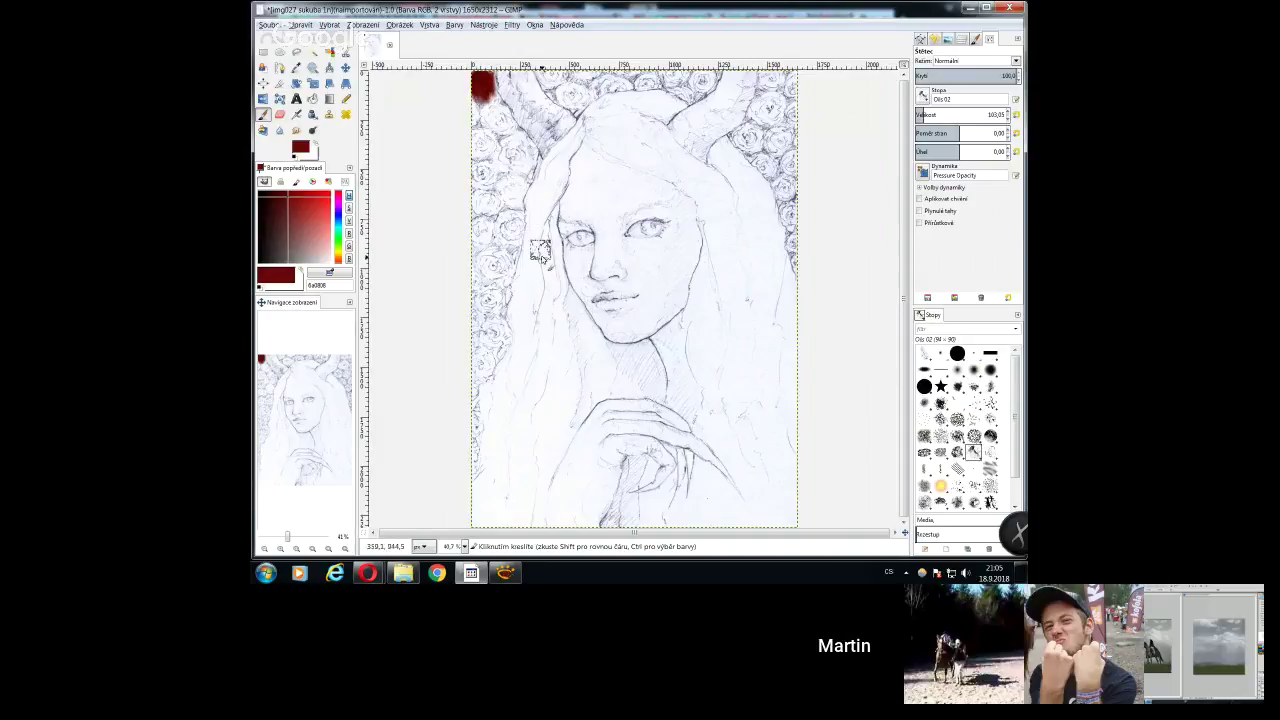
key("ctrl+z")
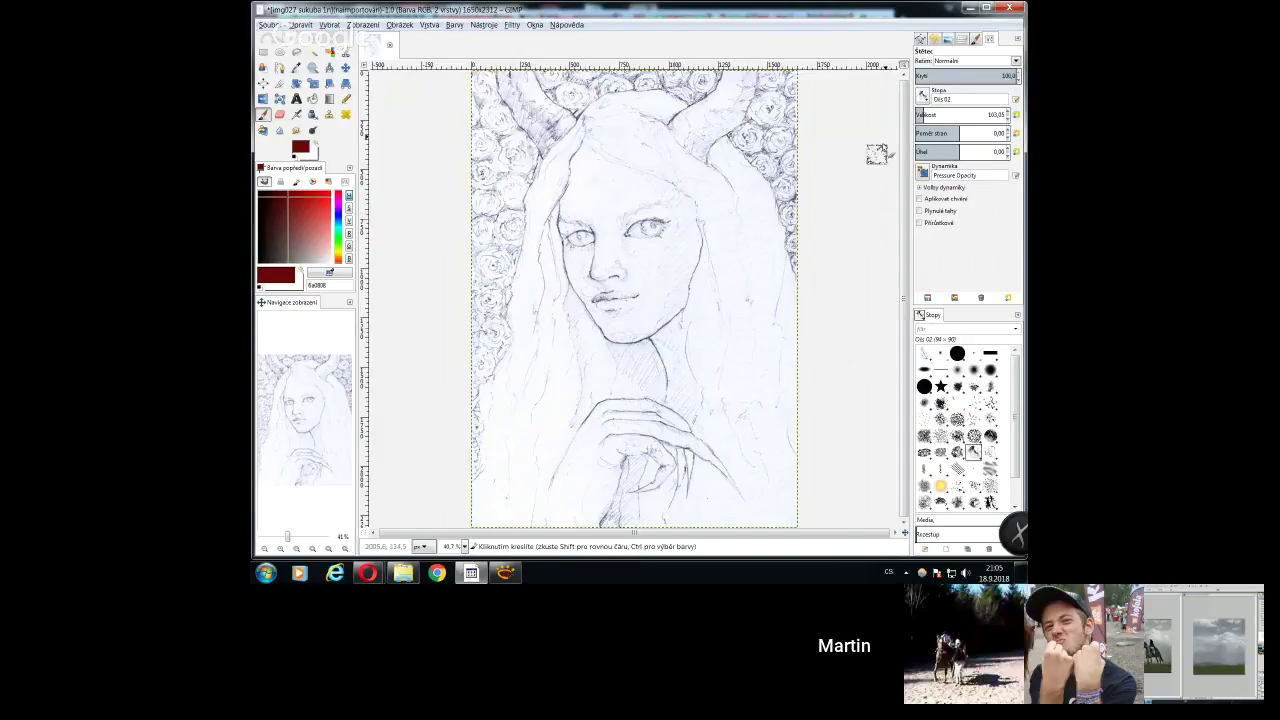
left_click(961, 38)
left_click(958, 100)
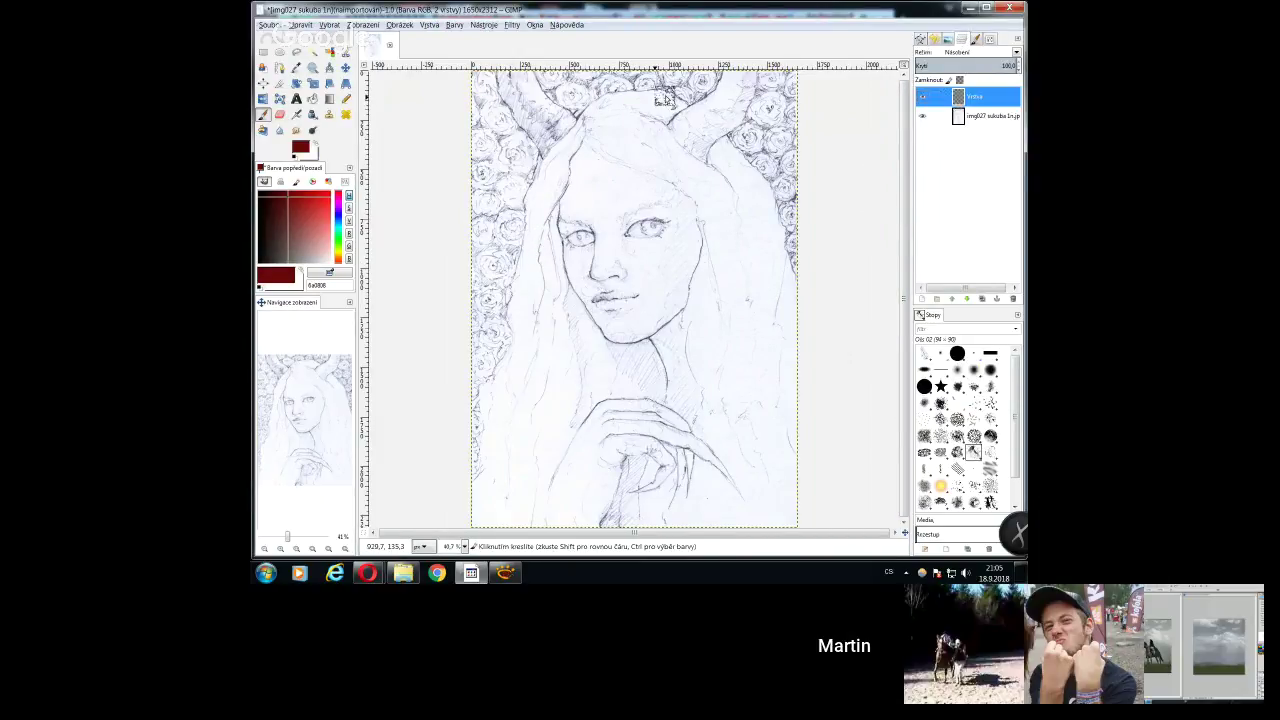
left_click(975, 38)
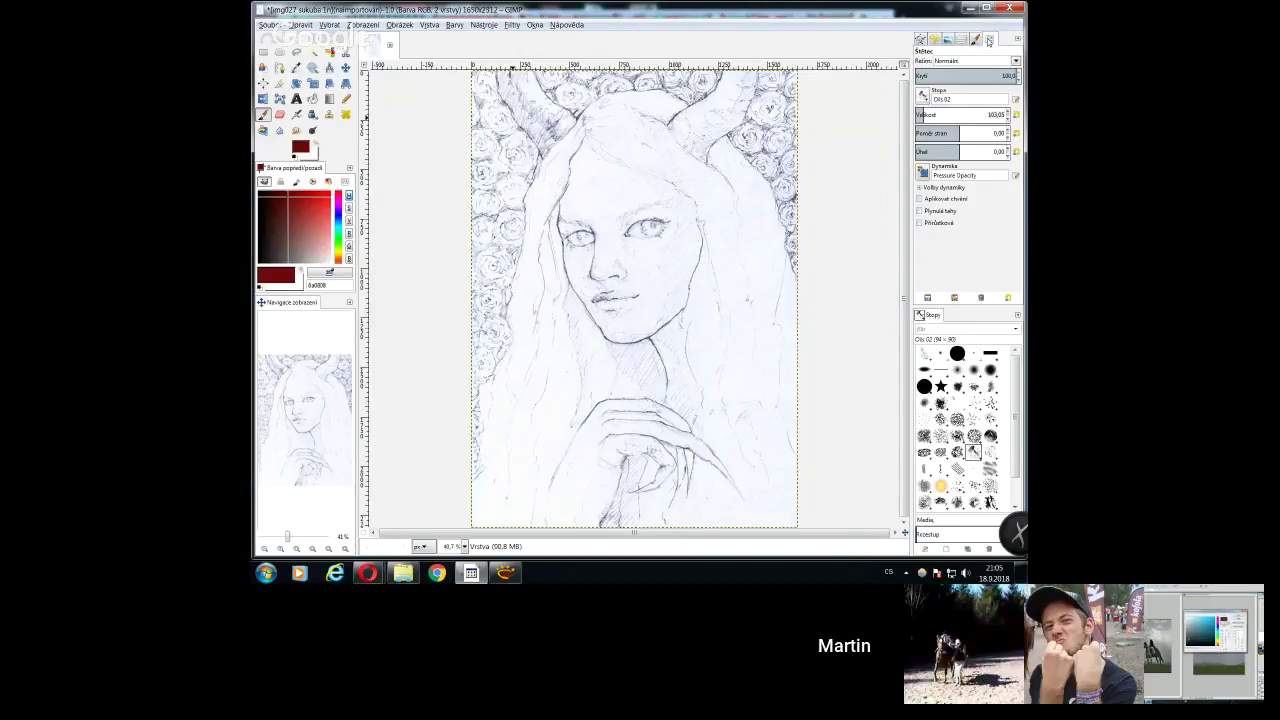
Paint dark red over the rose background on both sides of the hair and between the horns on the Multiply layer
mouse_move(478, 90)
left_mouse_down()
mouse_move(478, 340)
mouse_move(487, 275)
mouse_move(475, 360)
mouse_move(492, 350)
mouse_move(475, 393)
mouse_move(471, 379)
mouse_move(503, 345)
mouse_move(501, 295)
mouse_move(488, 336)
mouse_move(517, 236)
mouse_move(500, 291)
mouse_move(507, 243)
mouse_move(496, 272)
mouse_move(490, 220)
mouse_move(471, 294)
left_mouse_up()
left_click_drag(464, 382, 468, 478)
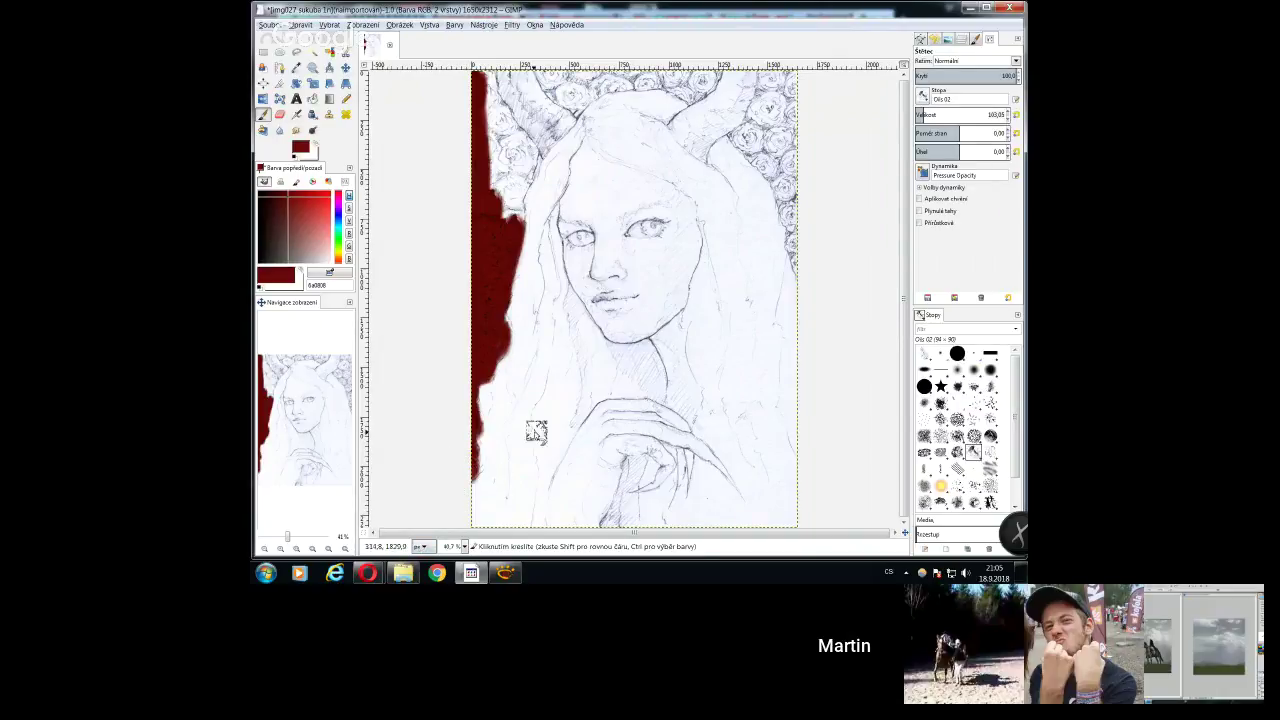
left_click_drag(497, 318, 491, 394)
mouse_move(514, 228)
left_mouse_down()
mouse_move(532, 155)
mouse_move(486, 76)
mouse_move(529, 155)
mouse_move(527, 167)
mouse_move(497, 135)
mouse_move(503, 234)
left_mouse_up()
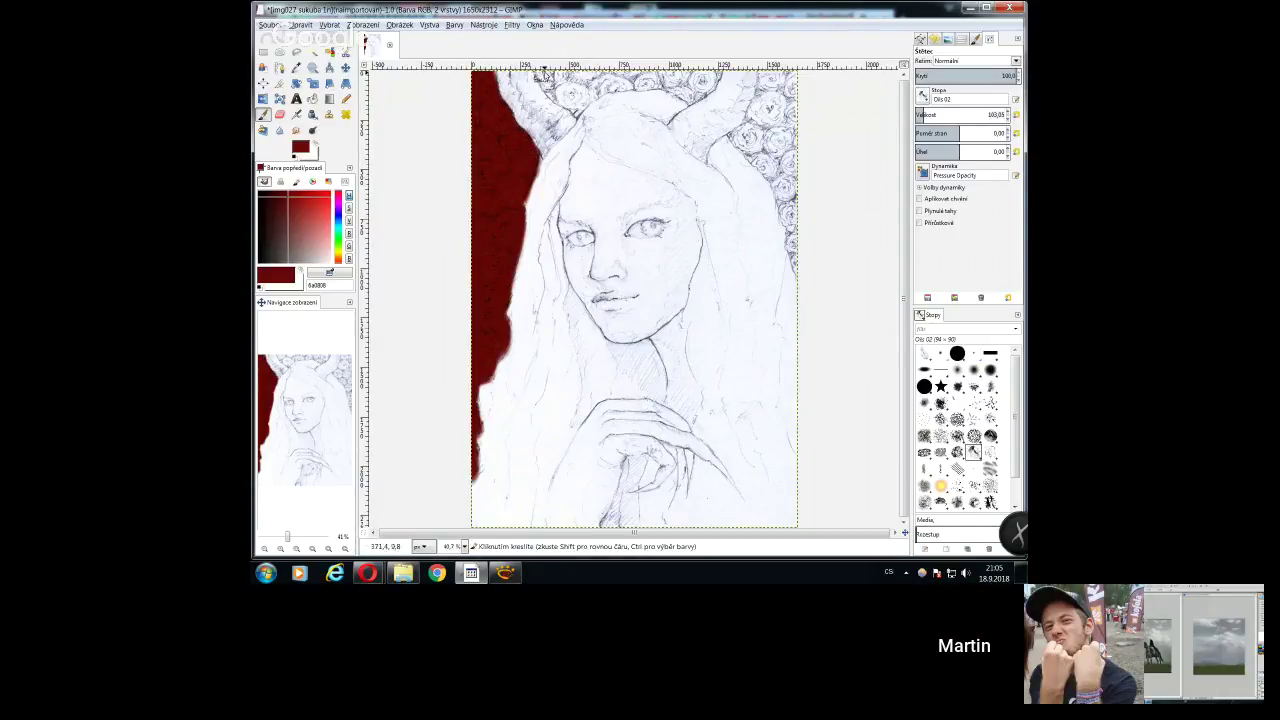
mouse_move(540, 75)
left_mouse_down()
mouse_move(576, 114)
mouse_move(601, 88)
mouse_move(577, 113)
mouse_move(579, 93)
mouse_move(565, 91)
mouse_move(578, 78)
mouse_move(557, 77)
mouse_move(661, 72)
mouse_move(617, 86)
mouse_move(660, 78)
left_mouse_up()
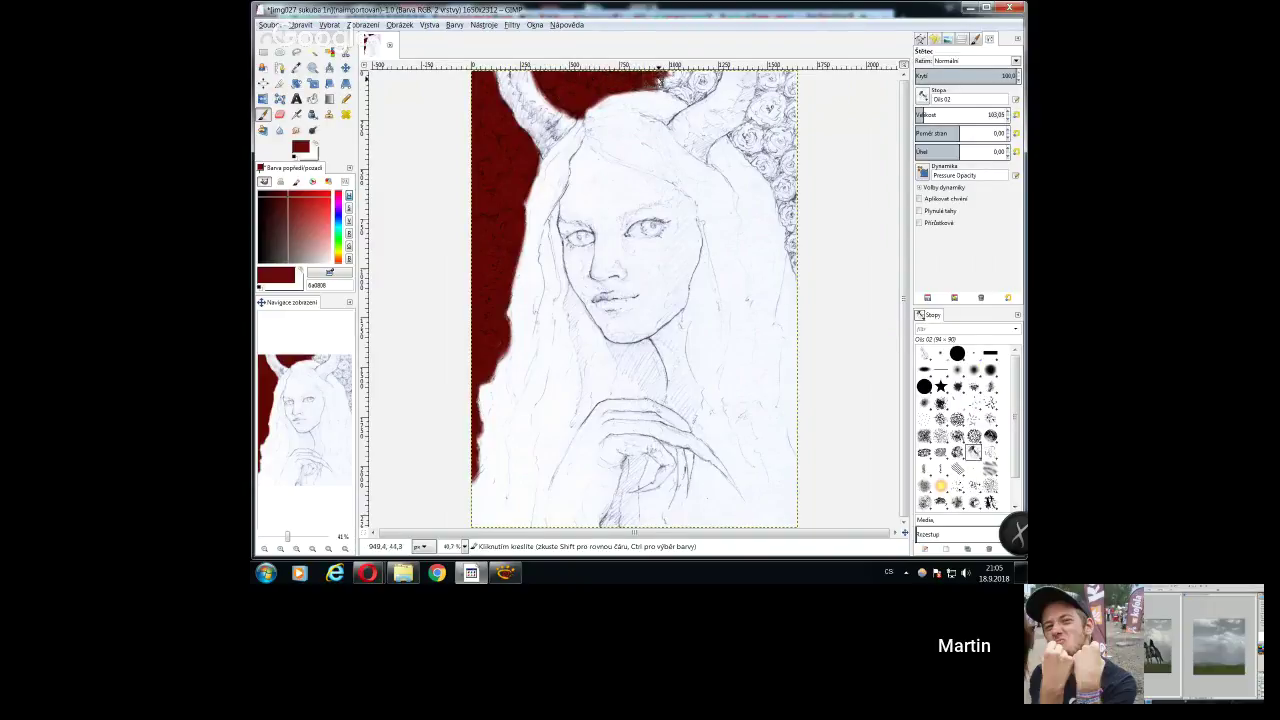
mouse_move(659, 86)
left_mouse_down()
mouse_move(715, 78)
mouse_move(684, 93)
mouse_move(716, 80)
mouse_move(750, 121)
mouse_move(733, 140)
mouse_move(771, 170)
mouse_move(757, 162)
mouse_move(803, 245)
mouse_move(803, 280)
mouse_move(782, 184)
mouse_move(797, 193)
mouse_move(787, 90)
mouse_move(768, 141)
mouse_move(751, 143)
mouse_move(784, 156)
left_mouse_up()
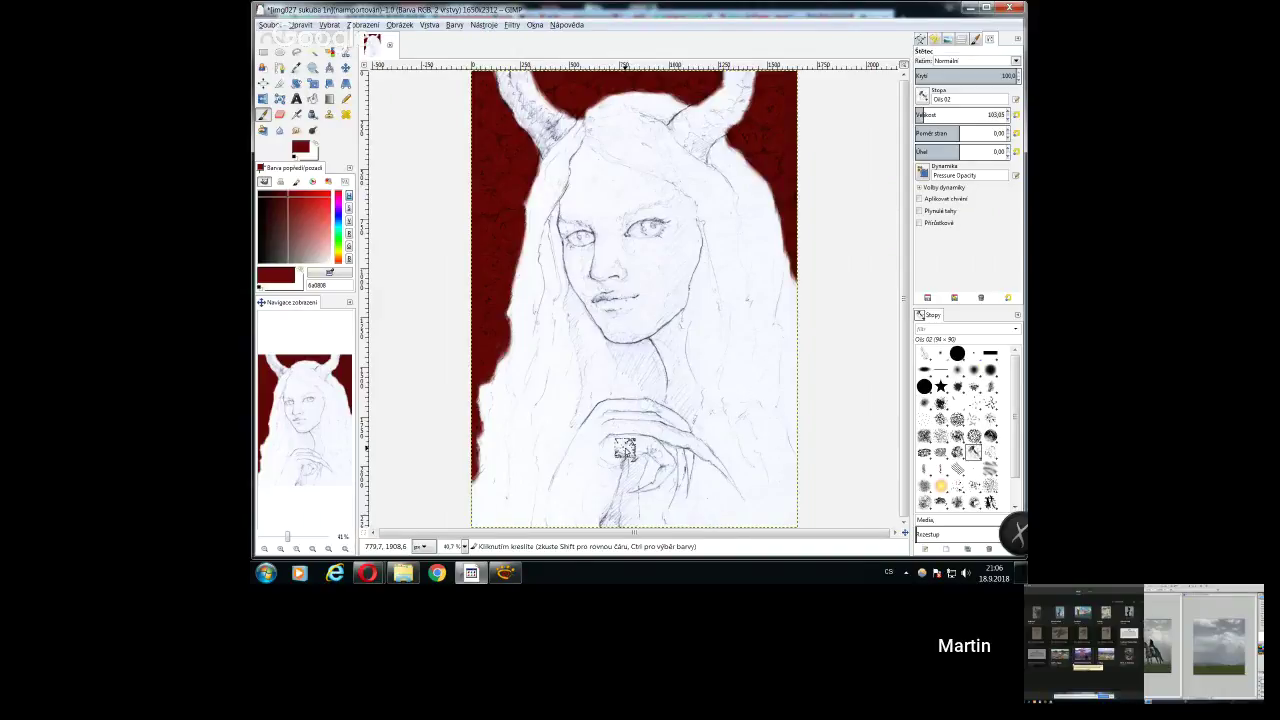
Erase the red paint overlapping the hair's edge just below the left horn
key("shift+e")
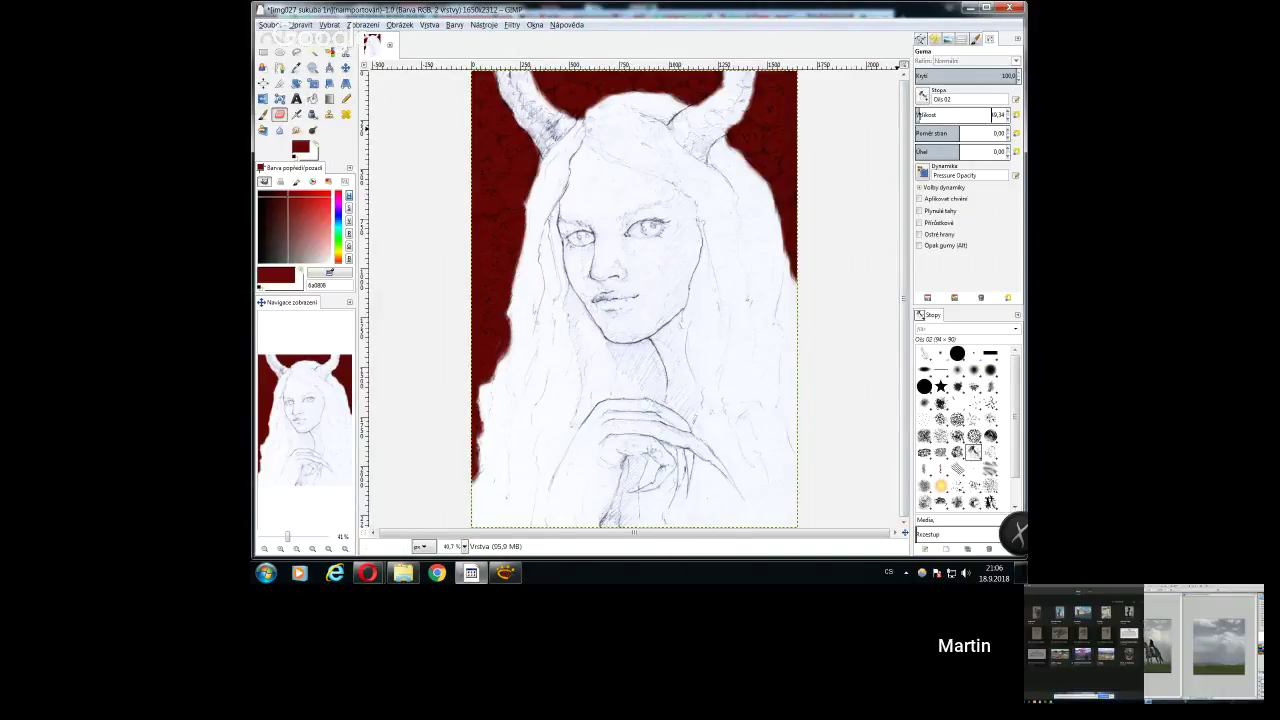
left_click_drag(545, 165, 534, 192)
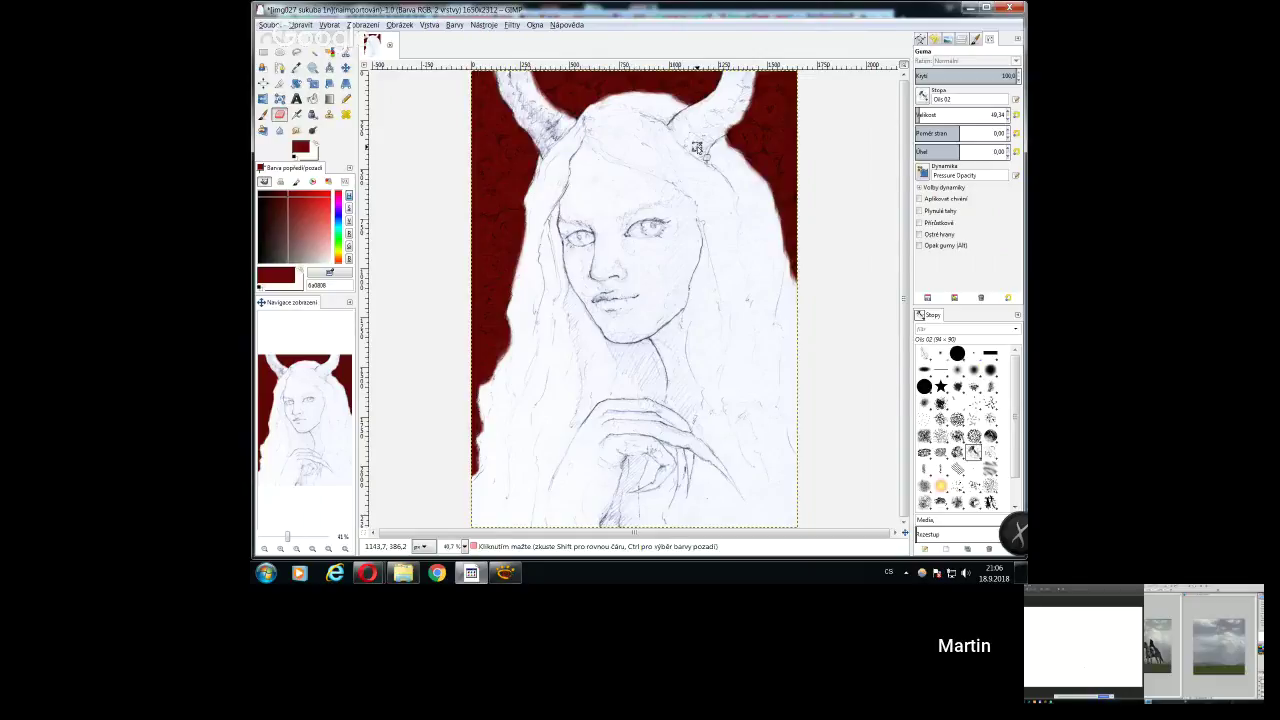
Switch to the Hangouts call in Opera and compare the other participants' shared screens in the main view
mouse_move(368, 572)
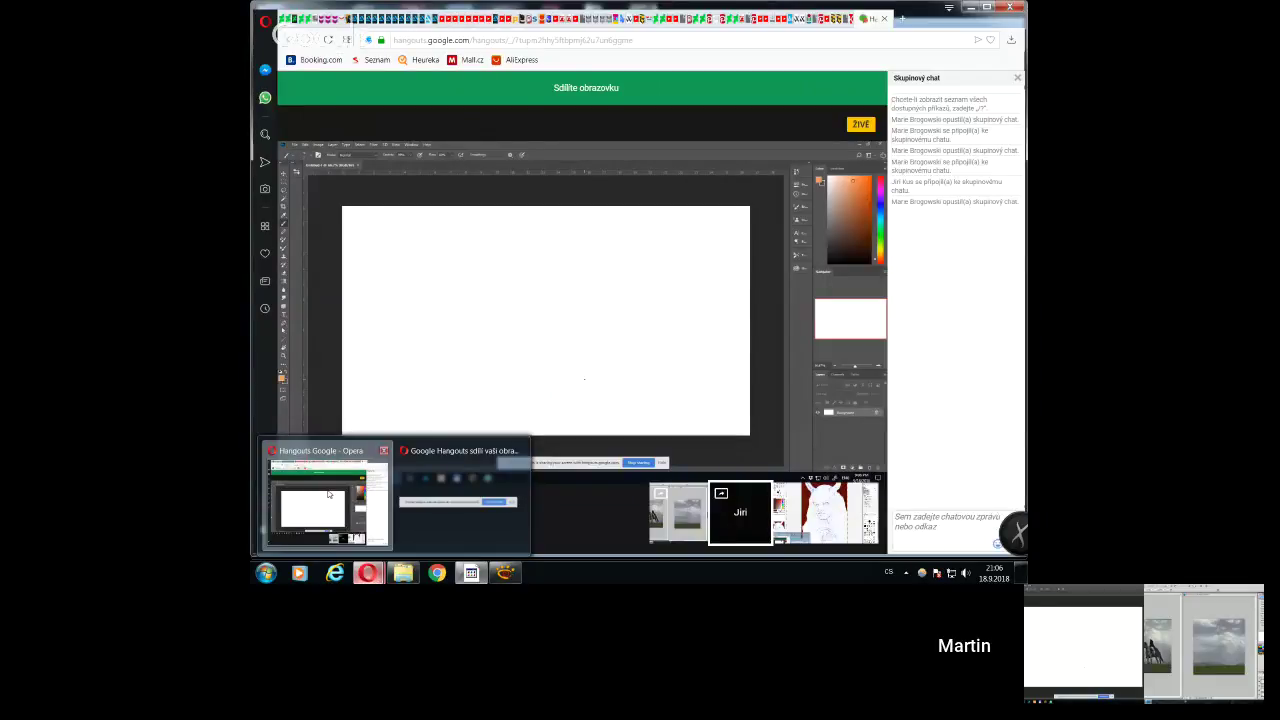
left_click(329, 494)
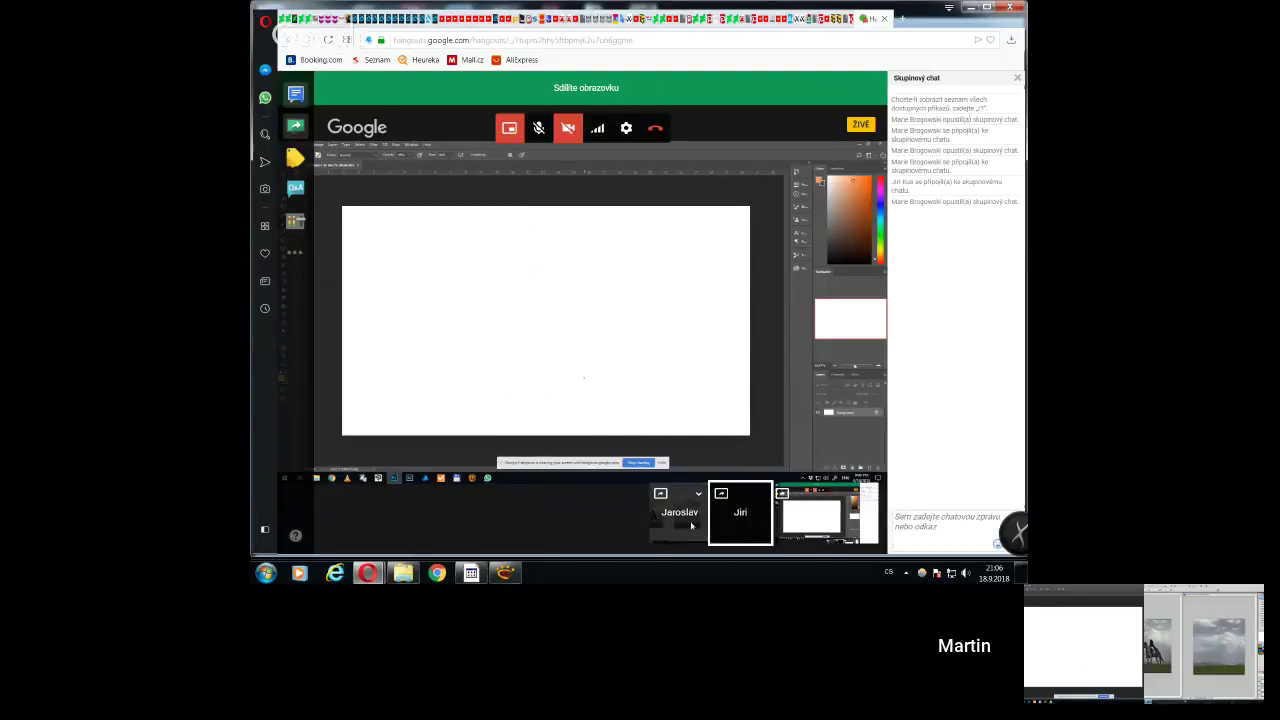
left_click(741, 513)
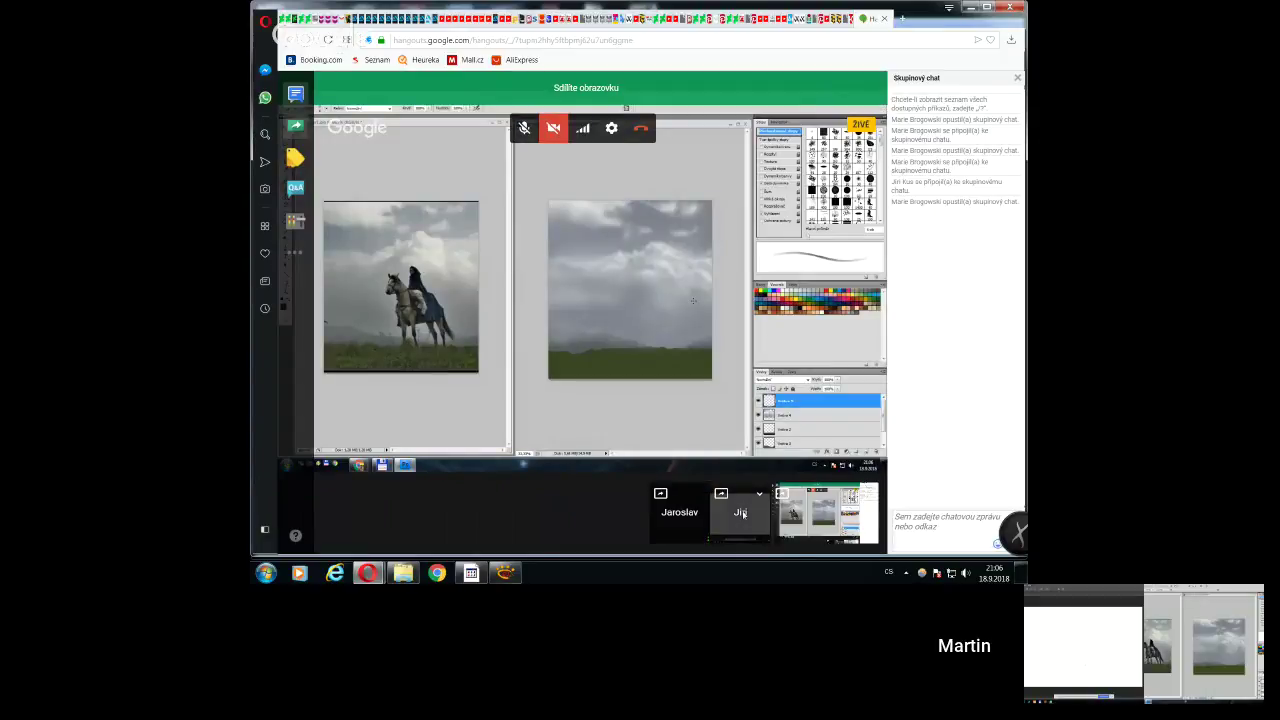
left_click(680, 511)
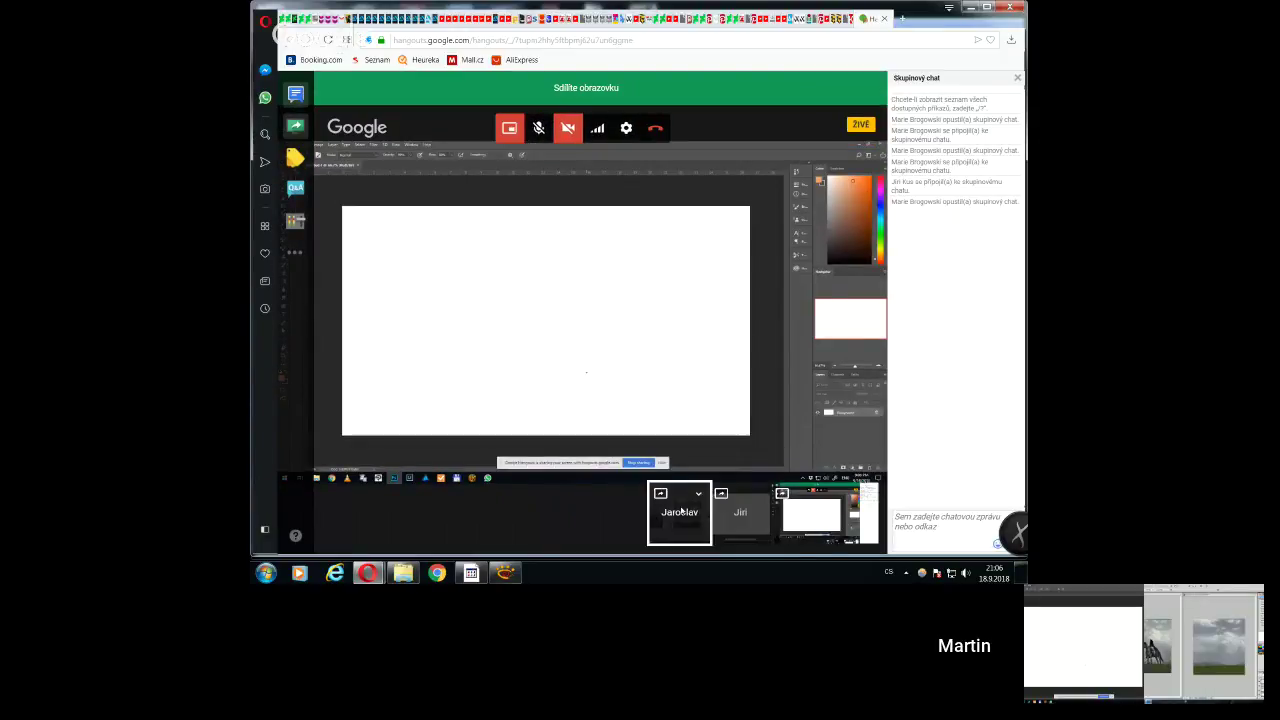
Check another participant's shared screen in the Hangouts main view, and return to GIMP to erase along the left horn's edge
left_click(735, 512)
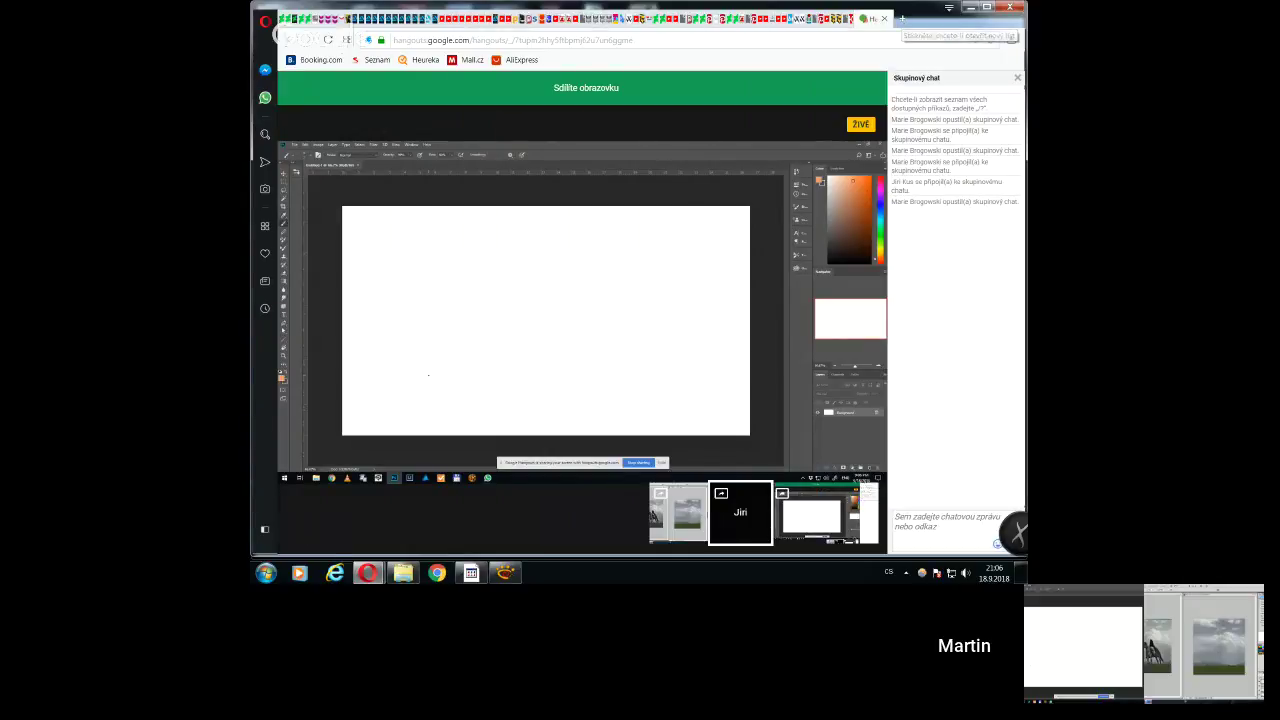
mouse_move(703, 262)
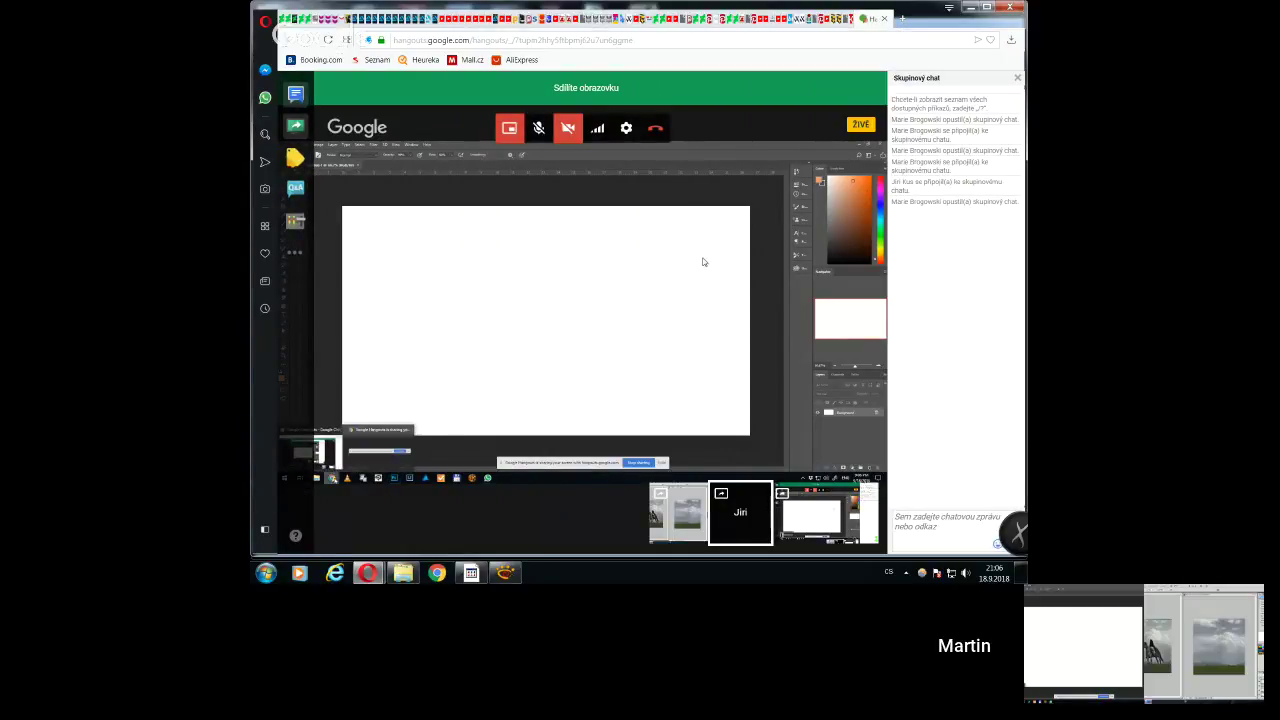
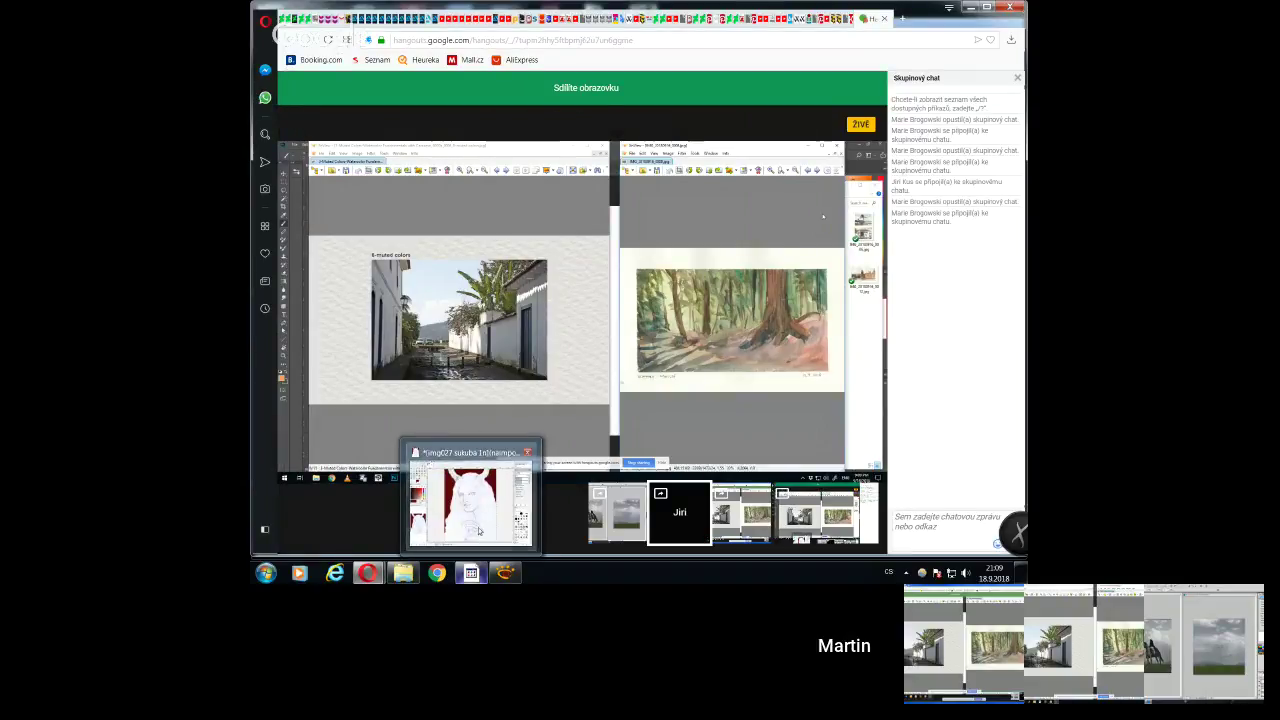
left_click(478, 531)
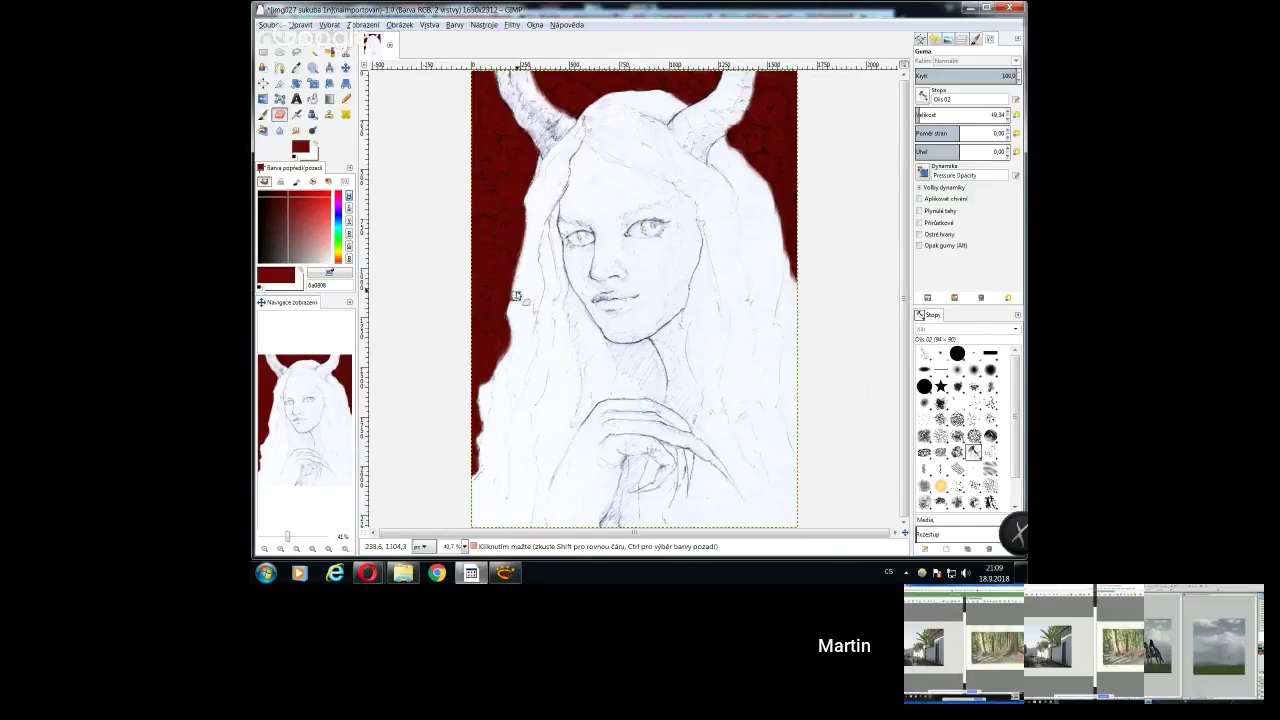
mouse_move(522, 82)
left_mouse_down()
mouse_move(531, 76)
mouse_move(544, 106)
left_mouse_up()
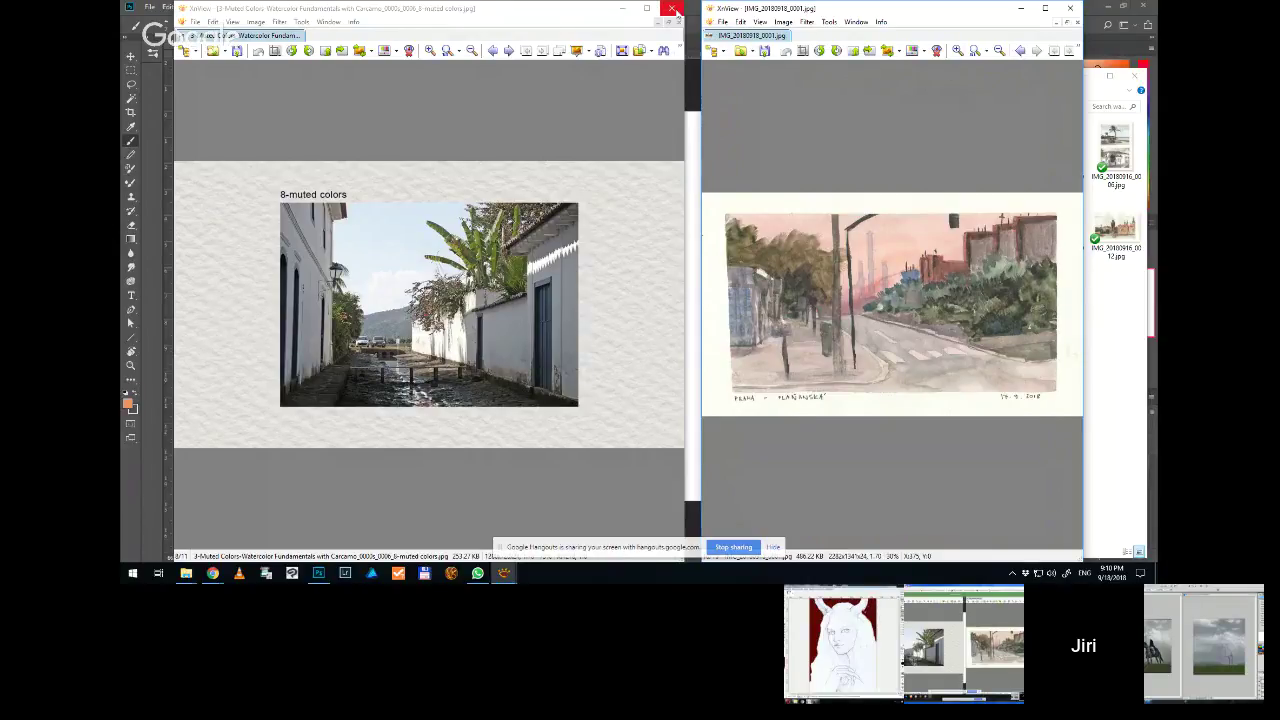
Close the 8-muted colors photo in XnView and bring up the watercolor folder window in place of assignment3
left_click(672, 8)
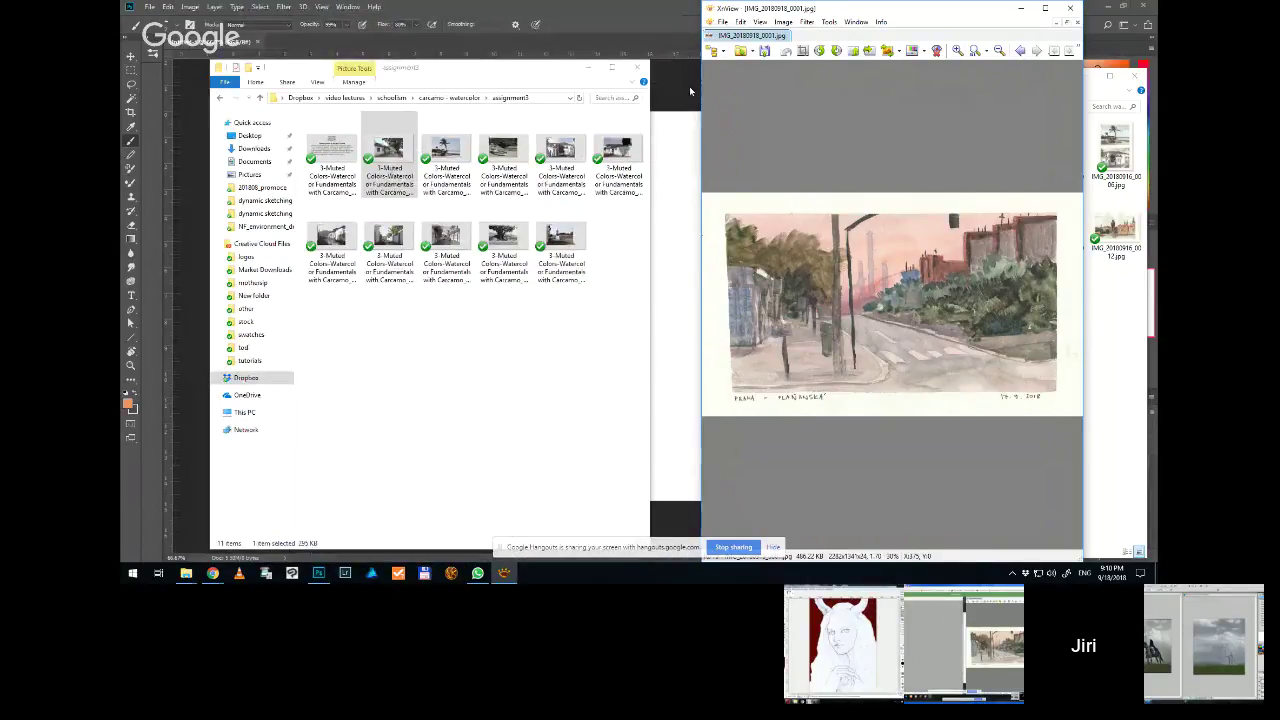
left_click(588, 67)
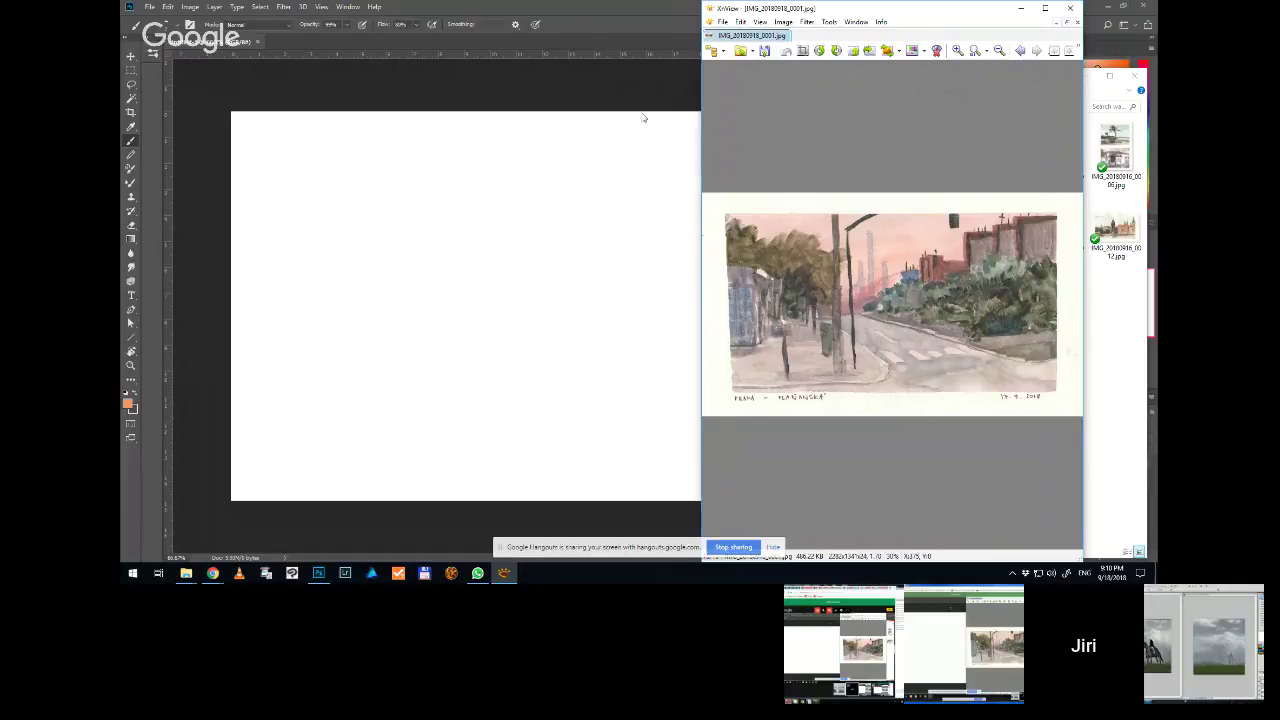
mouse_move(189, 576)
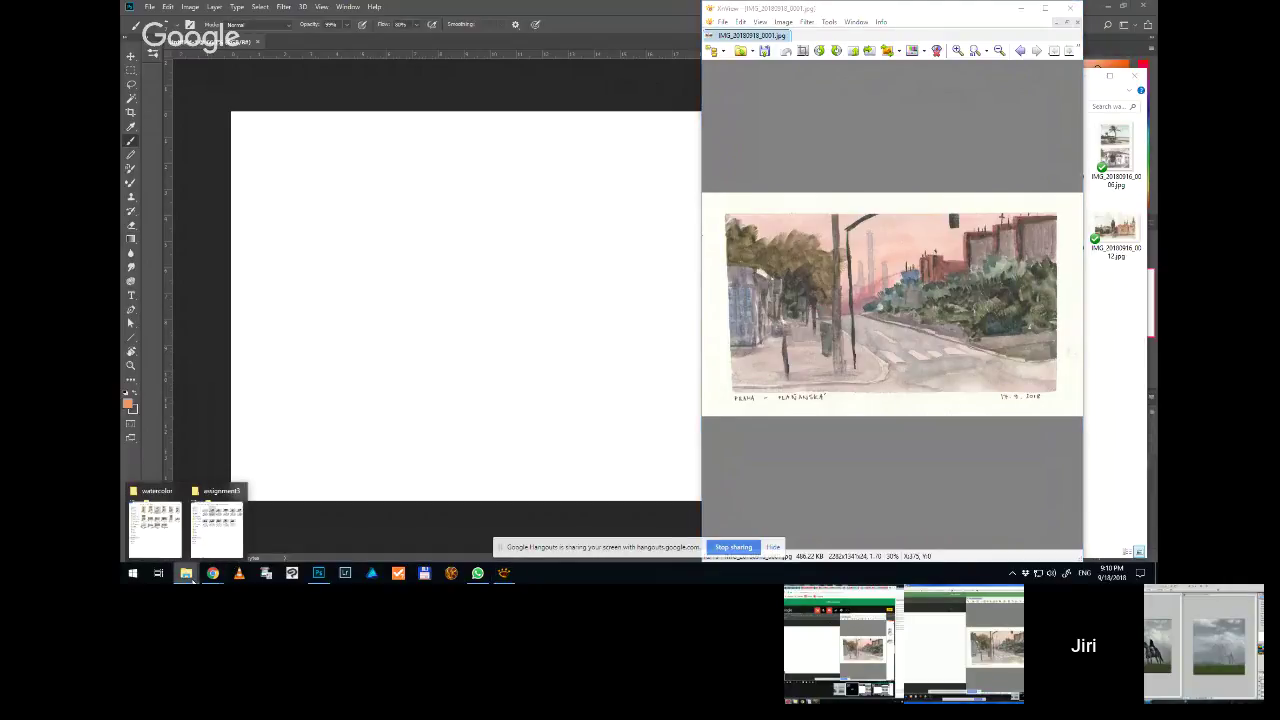
left_click(155, 525)
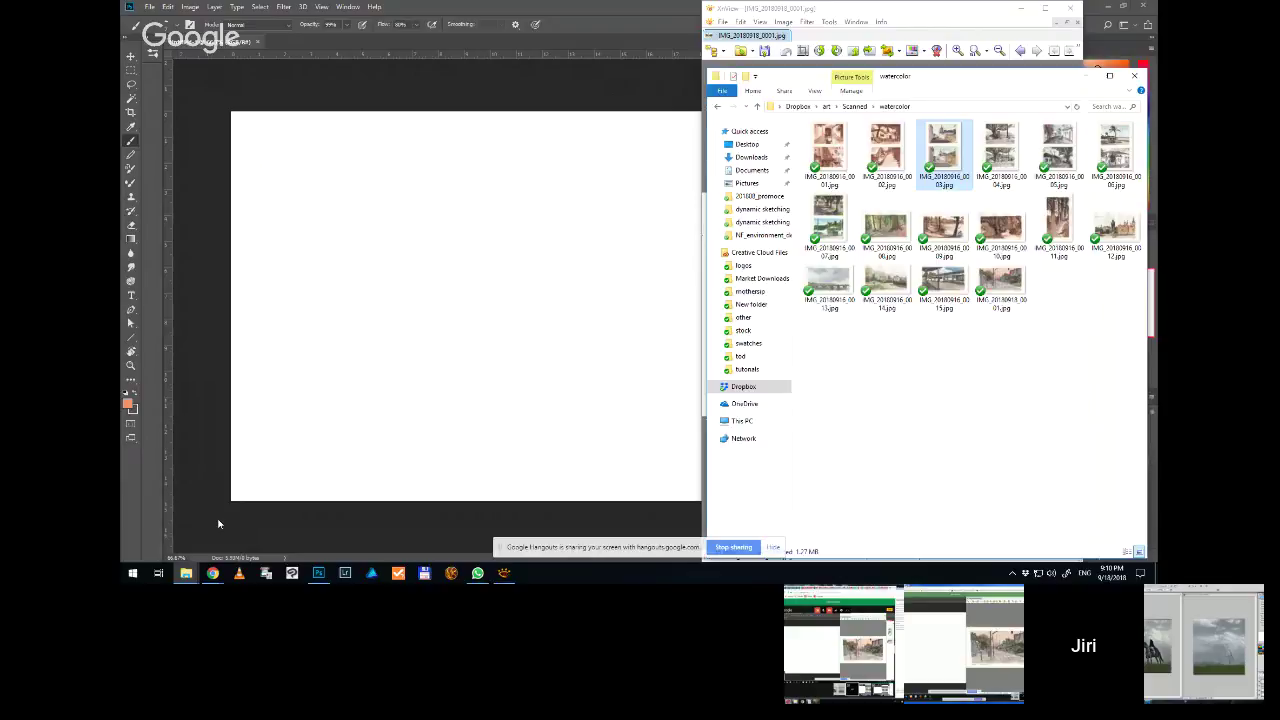
Place the folder window beside the watercolour painting and browse to the Dropbox folder references > landscape > czech
left_click(855, 106)
left_click_drag(968, 78, 479, 48)
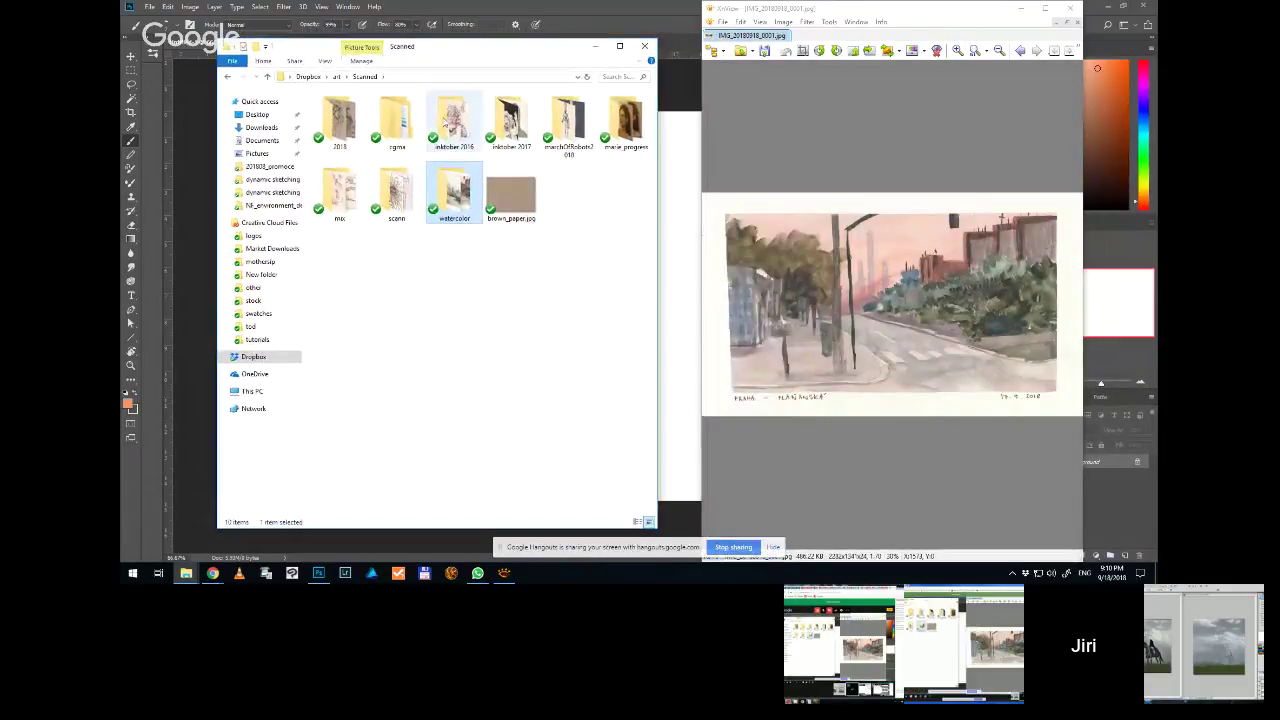
left_click(338, 78)
left_click(308, 76)
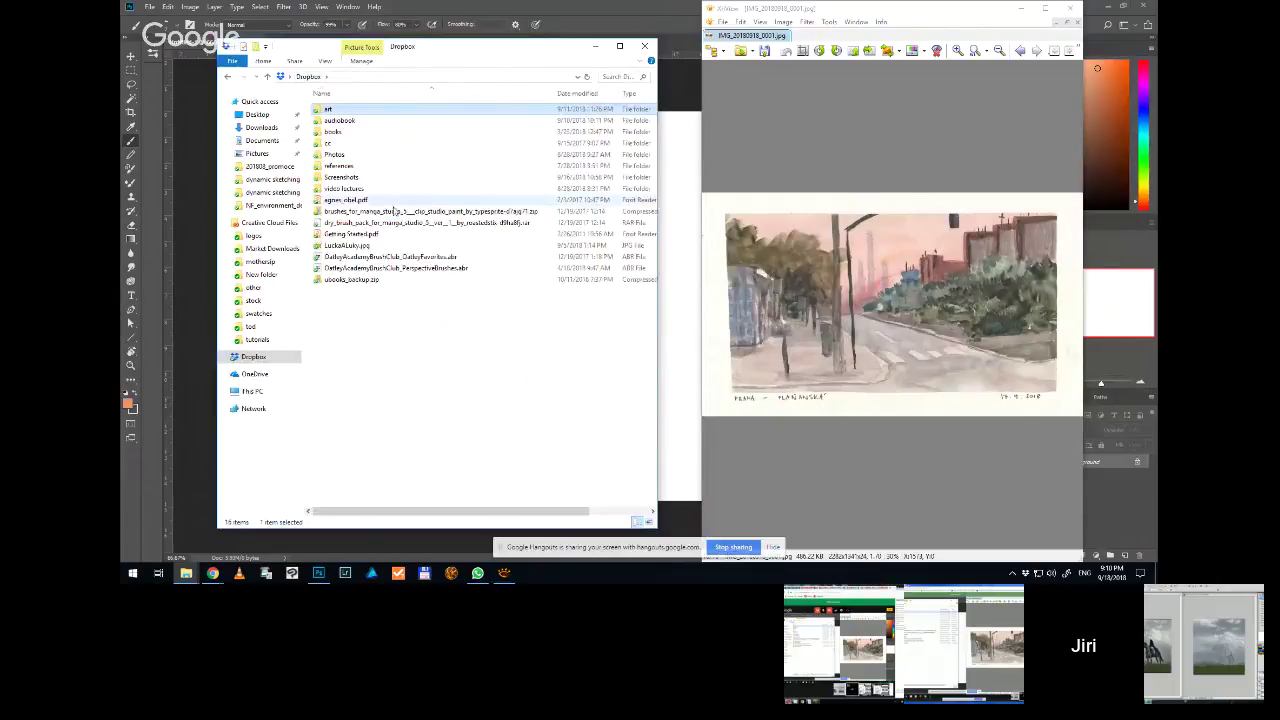
double_click(352, 168)
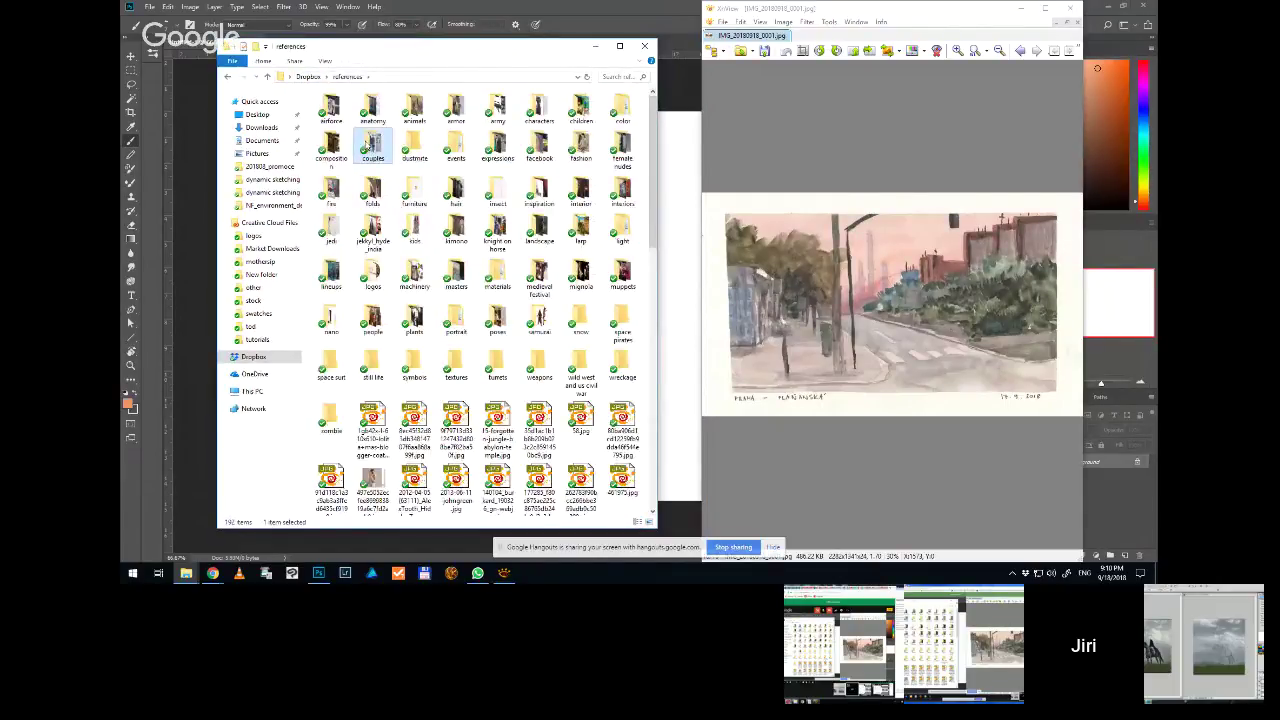
double_click(539, 228)
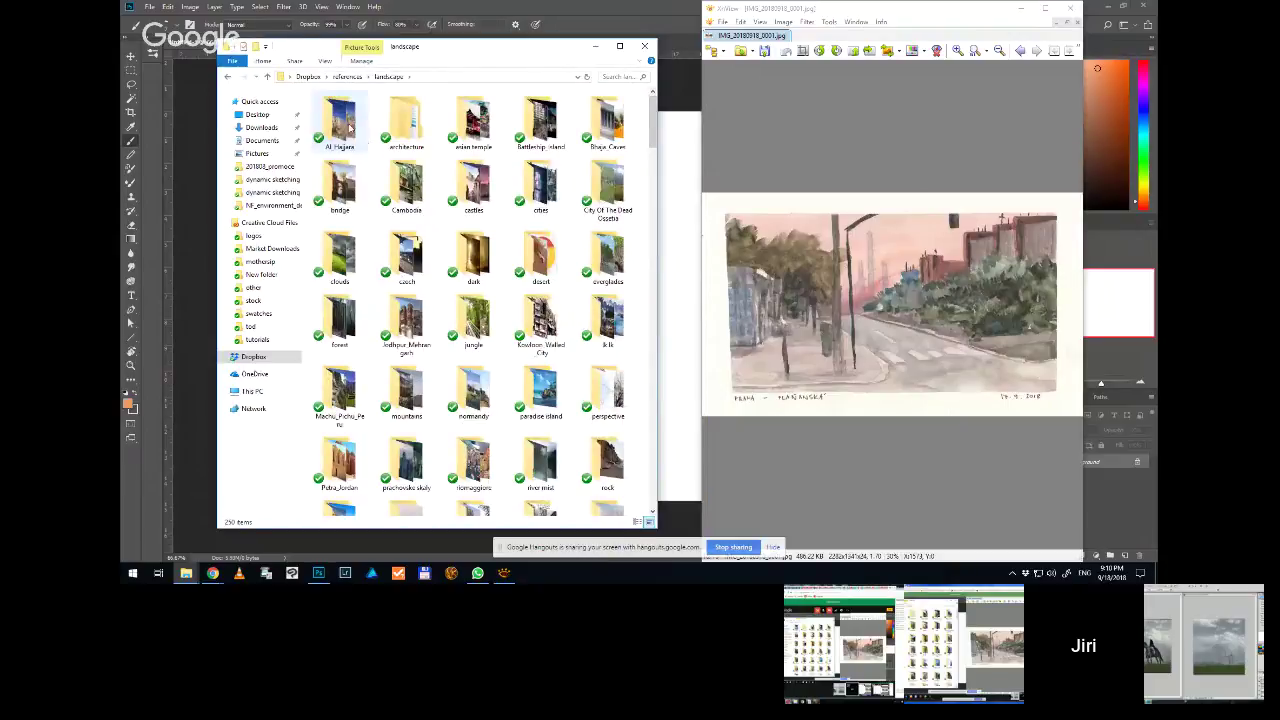
type("ci")
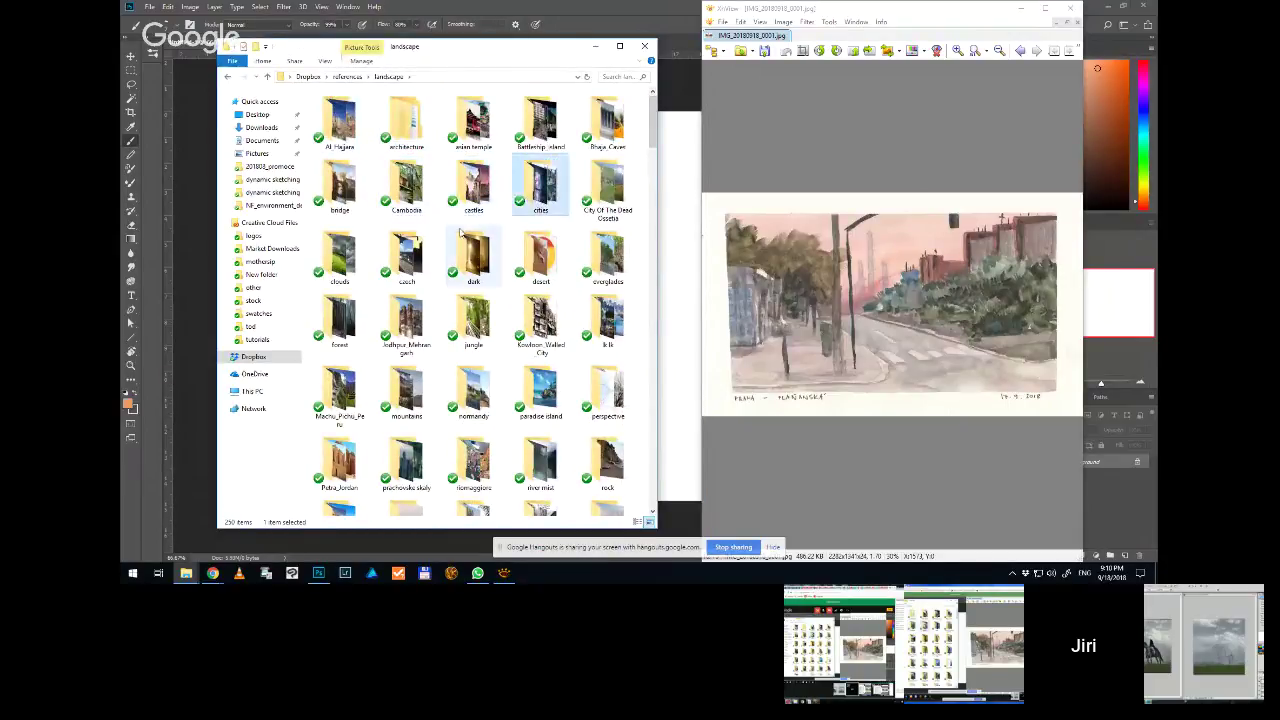
double_click(421, 241)
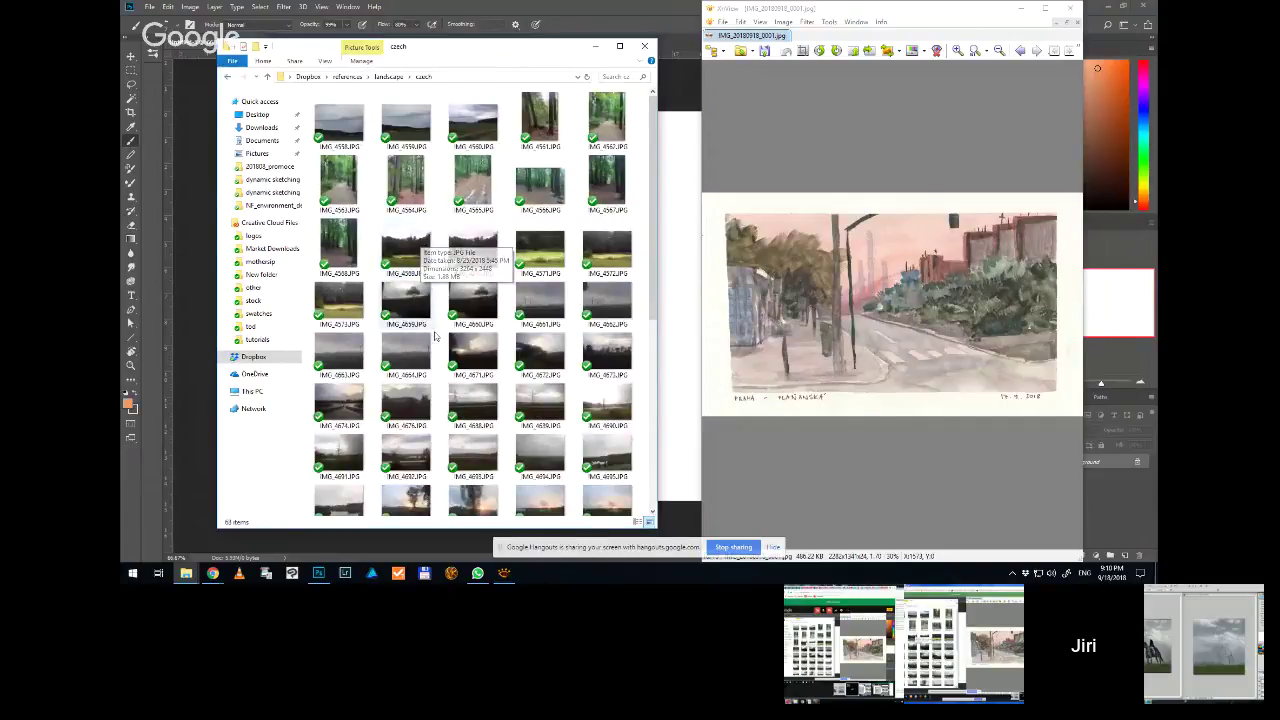
Compare the street photo IMG_4800.JPG from the czech folder with the watercolour painting, and close both pictures
scroll(470, 380, "down", 5)
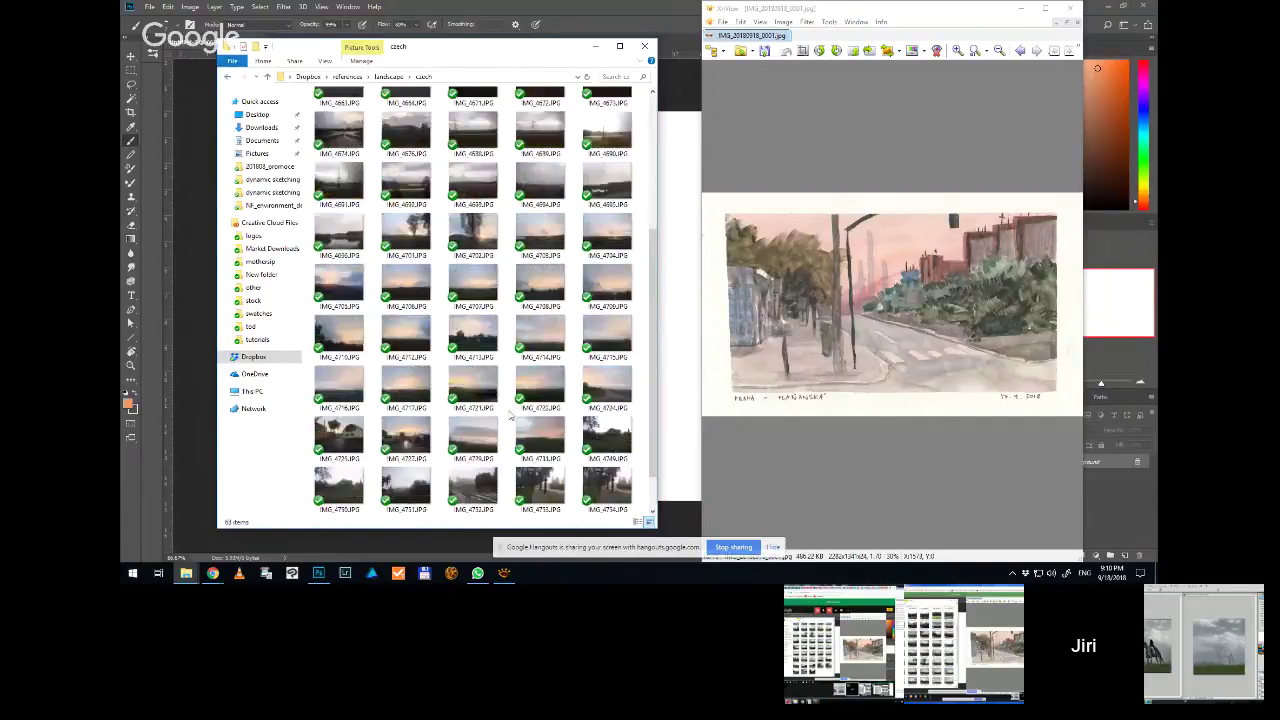
scroll(510, 414, "down", 10)
double_click(463, 478)
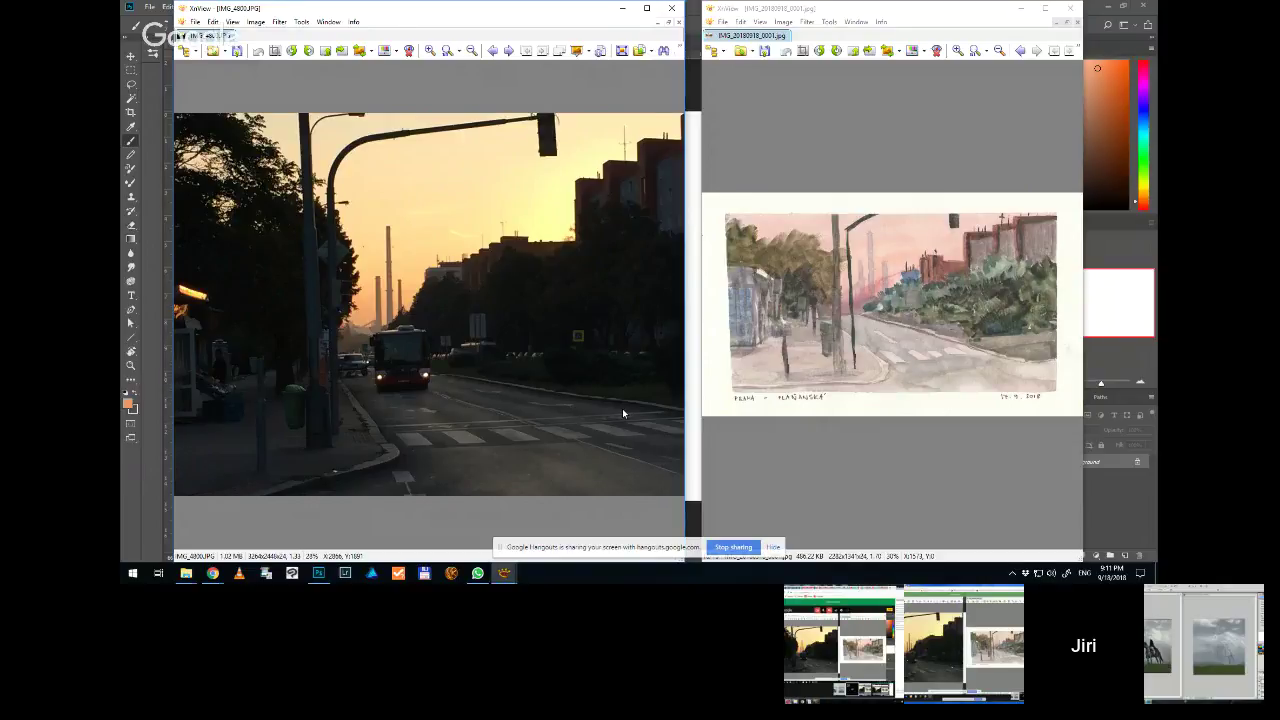
left_click(672, 9)
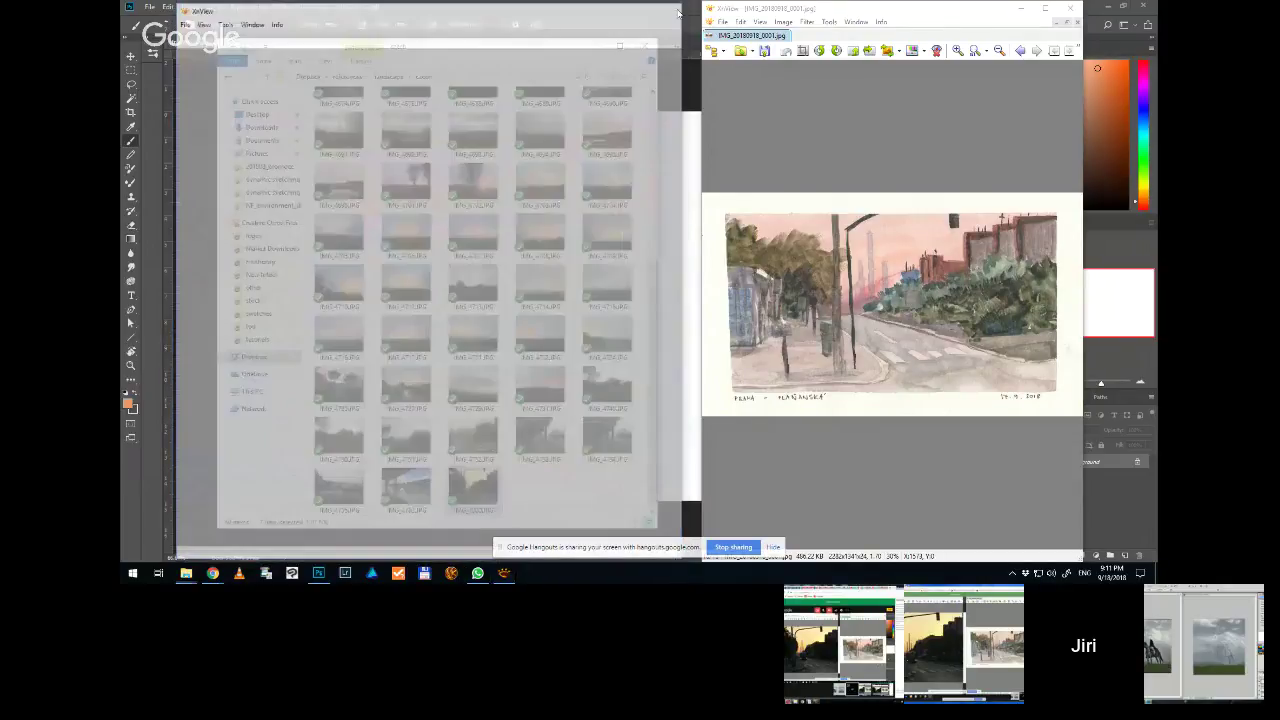
left_click(1070, 8)
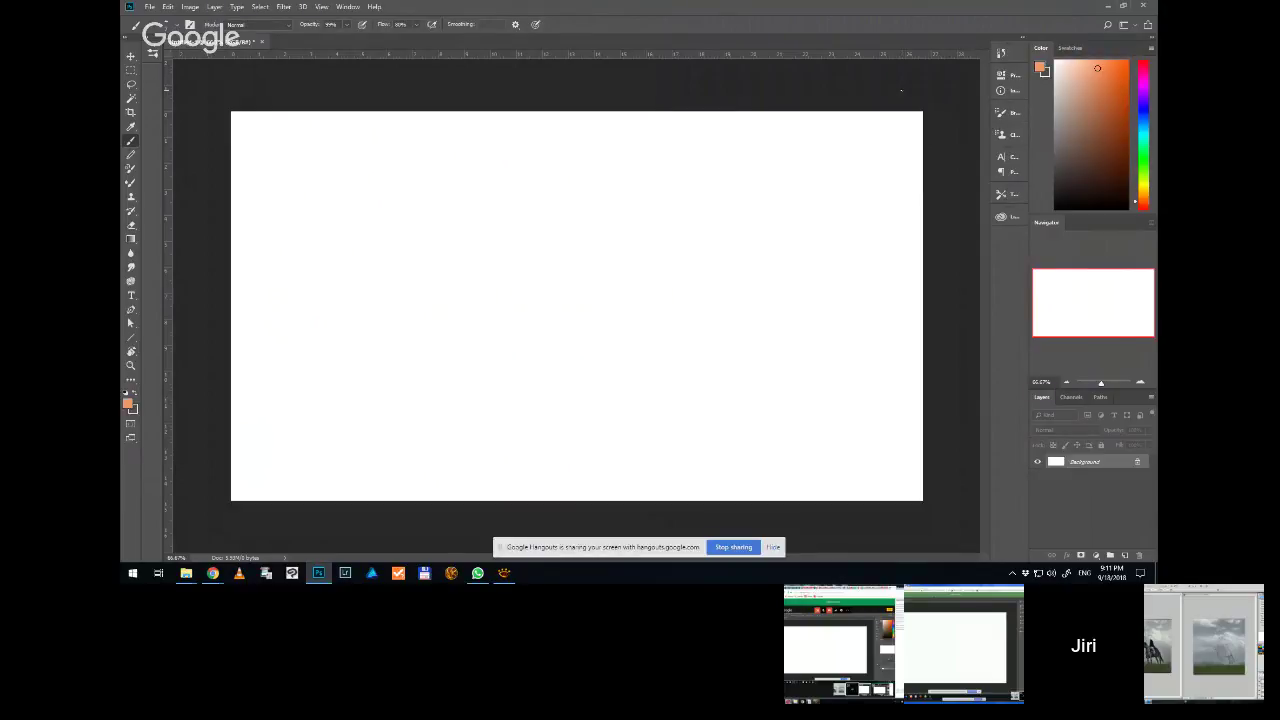
key("shift+b")
left_click(131, 72)
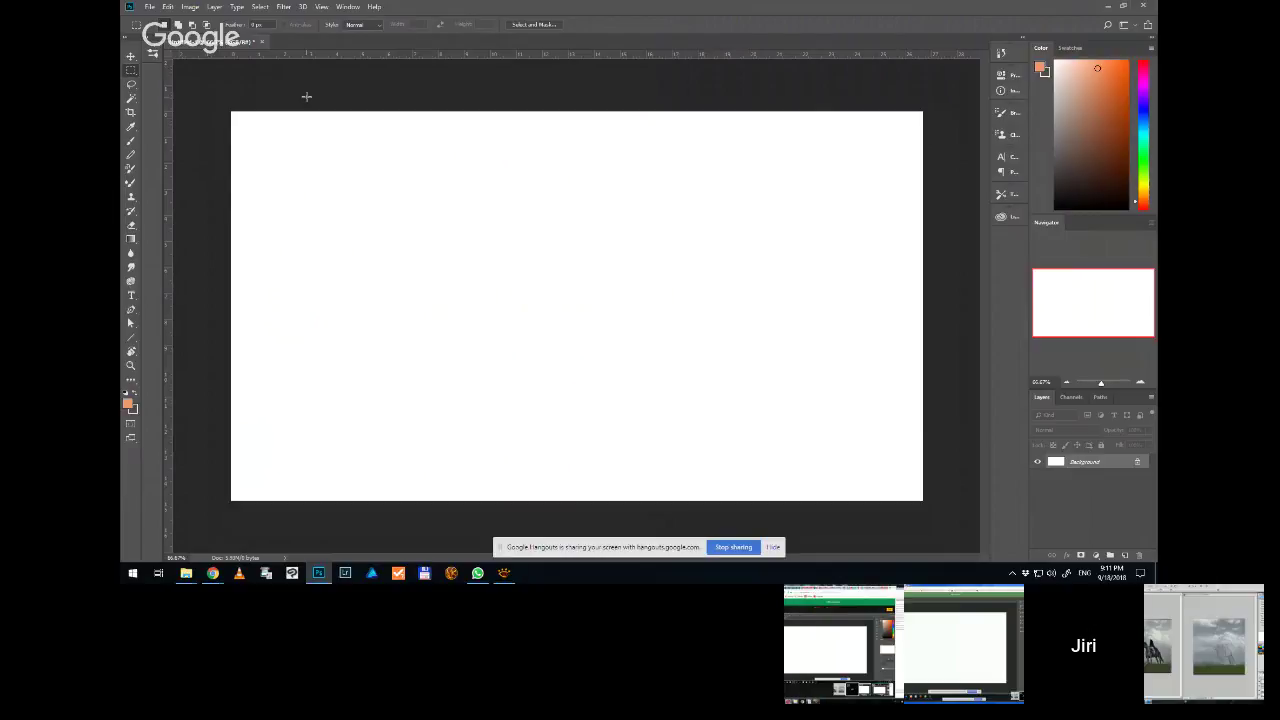
left_click(131, 140)
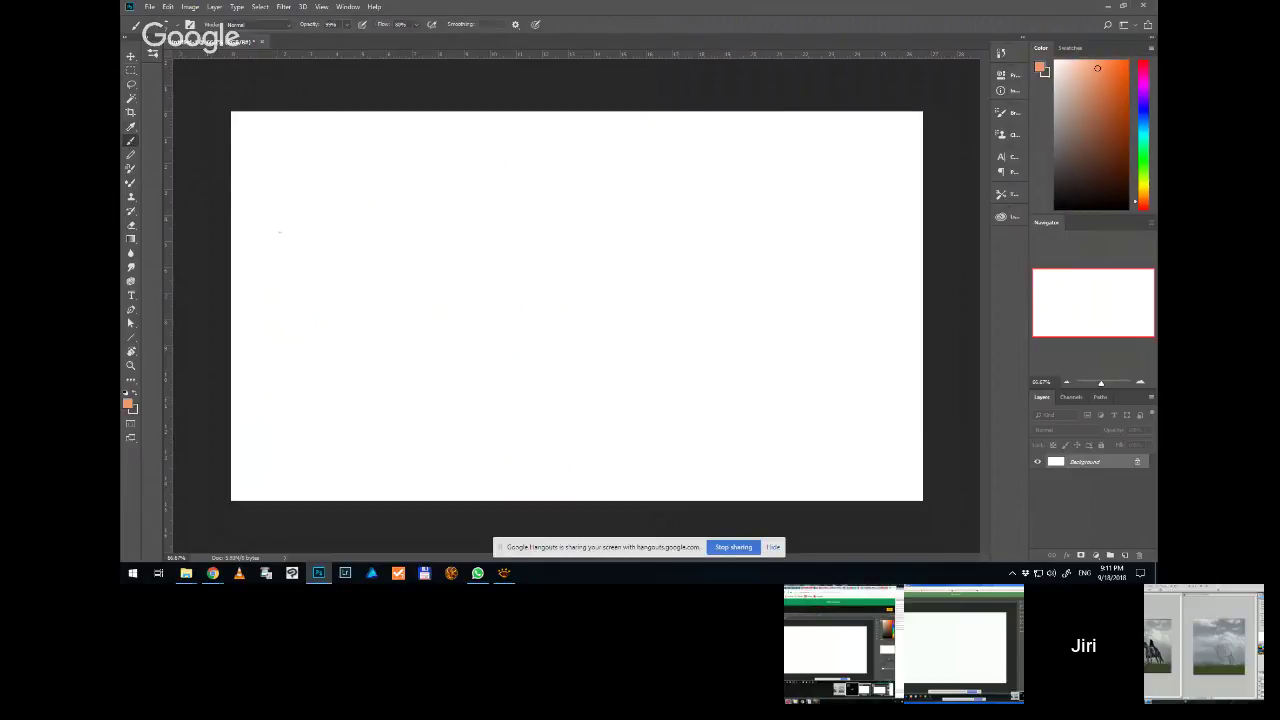
left_click_drag(478, 284, 574, 334)
key("ctrl+z")
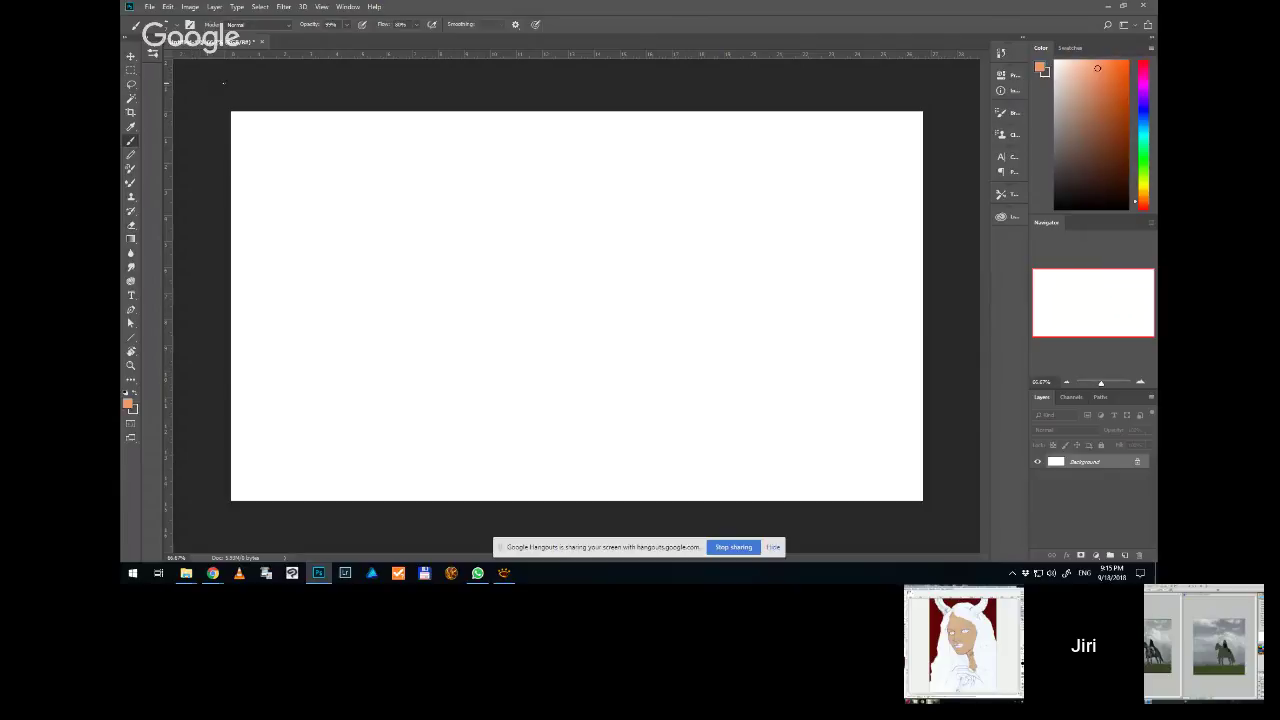
Marquee-select a rectangle in the upper-left corner of the white Photoshop canvas
left_click(130, 70)
mouse_move(255, 131)
left_mouse_down()
mouse_move(309, 206)
mouse_move(441, 259)
left_mouse_up()
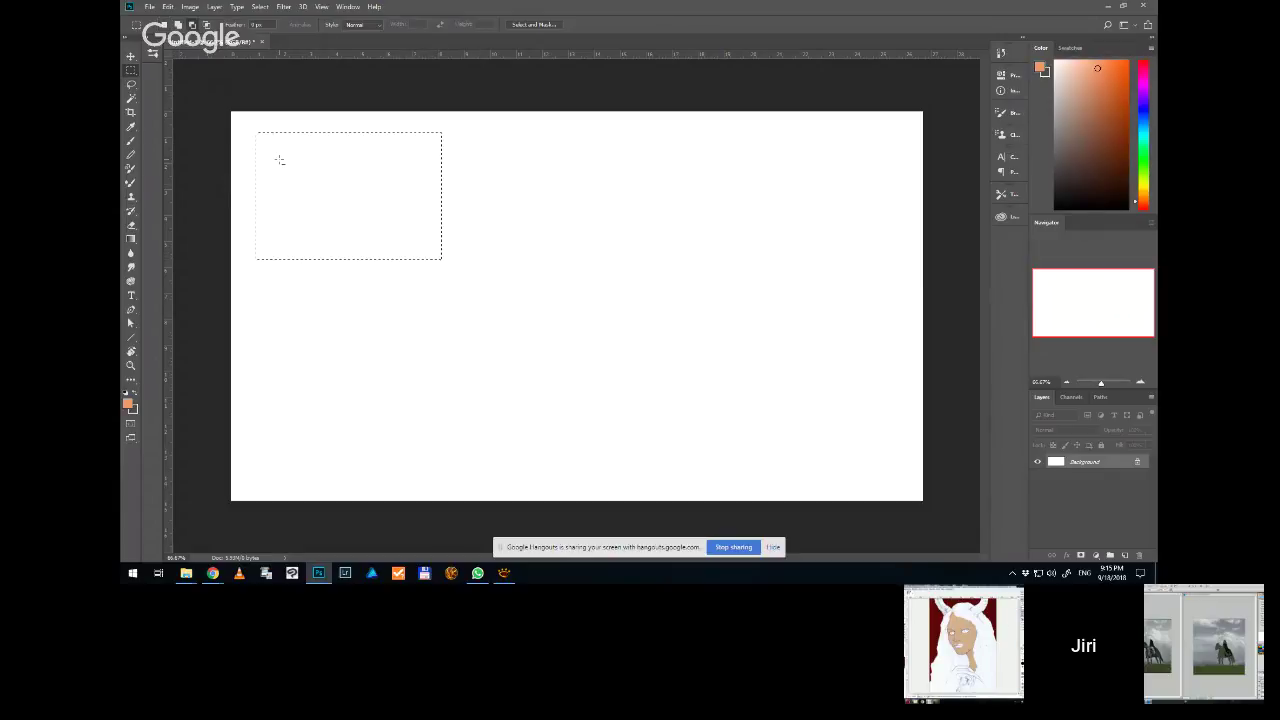
scroll(280, 160, "up", 3)
scroll(380, 177, "left", 3)
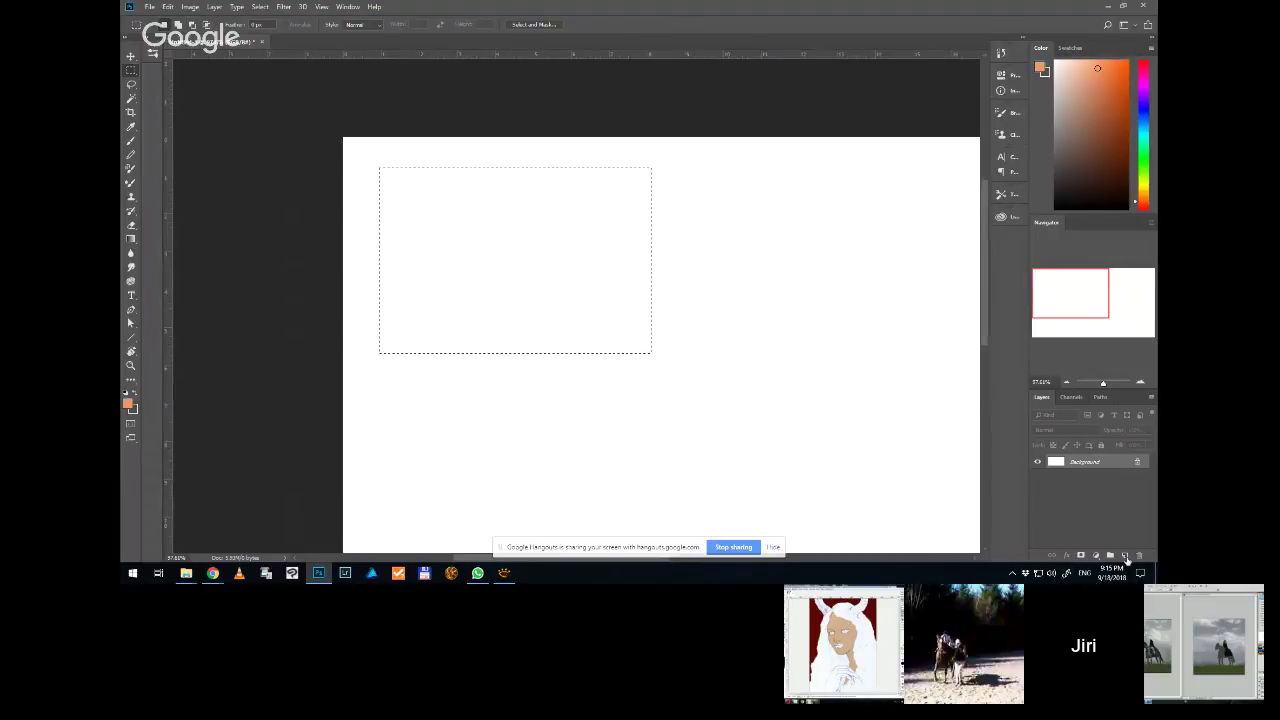
Add a new layer above the background and drop the rectangular selection
left_click(1125, 556)
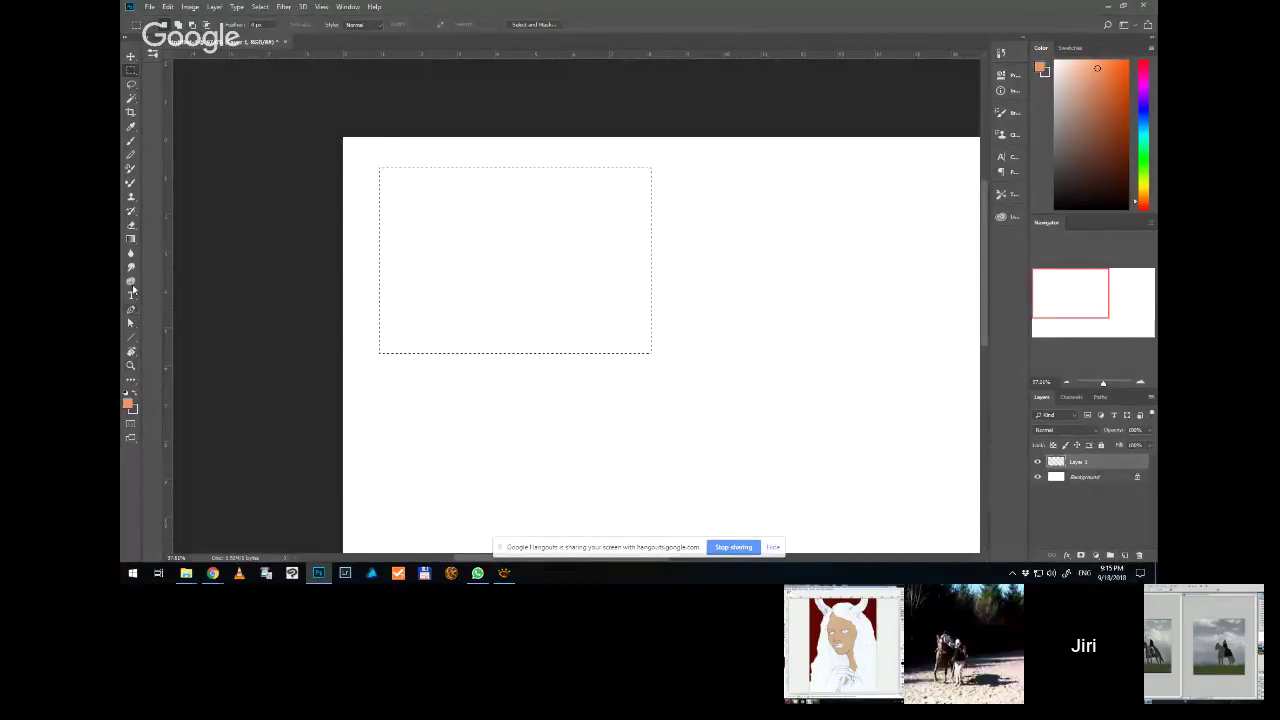
right_click(130, 240)
left_click(180, 249)
left_click(130, 70)
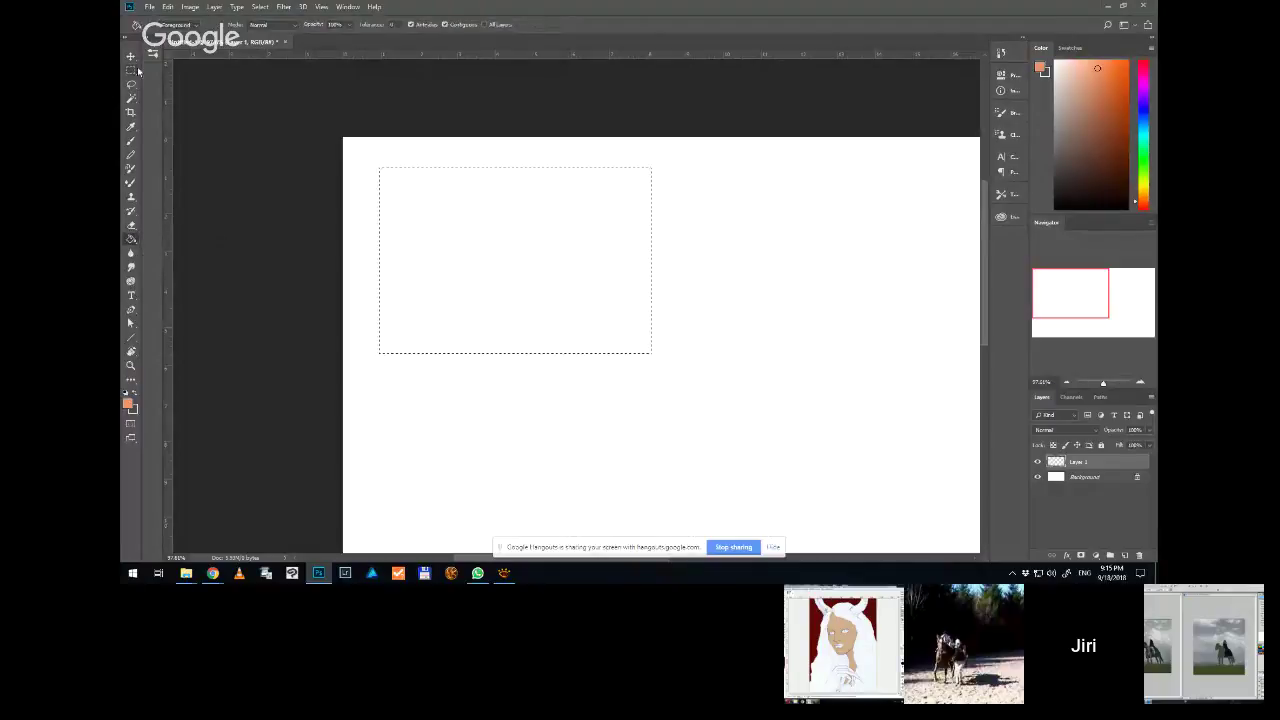
left_click(247, 130)
Fill the new layer with a muted grey-brown using the Paint Bucket, trying darker and lighter shades
left_click(130, 240)
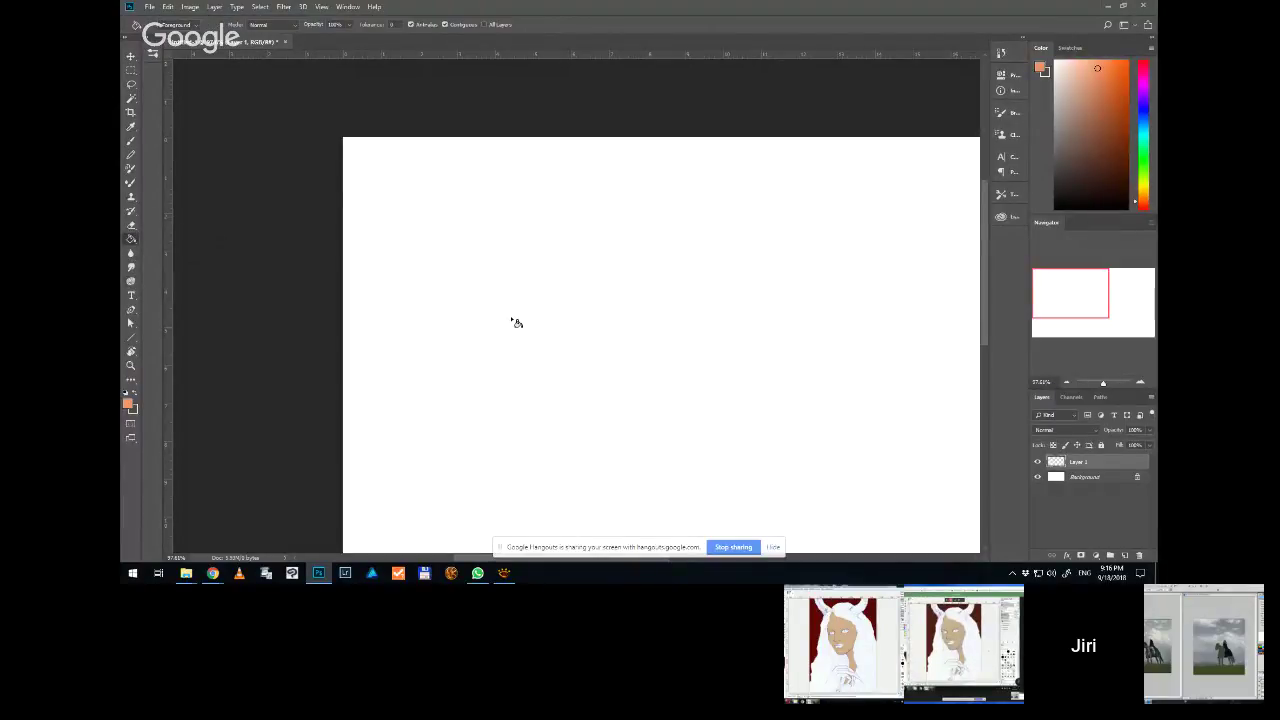
left_click(755, 314)
left_click_drag(1082, 147, 1055, 145)
left_click(768, 284)
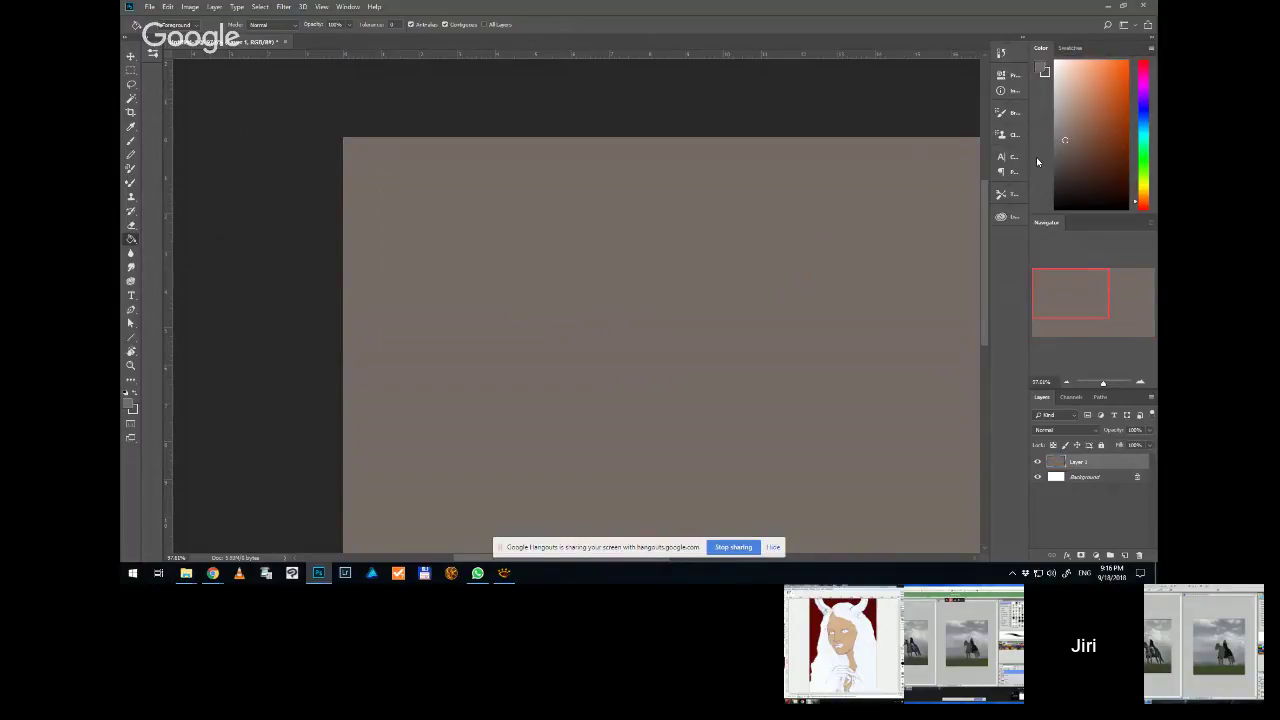
left_click(1066, 118)
left_click(780, 363)
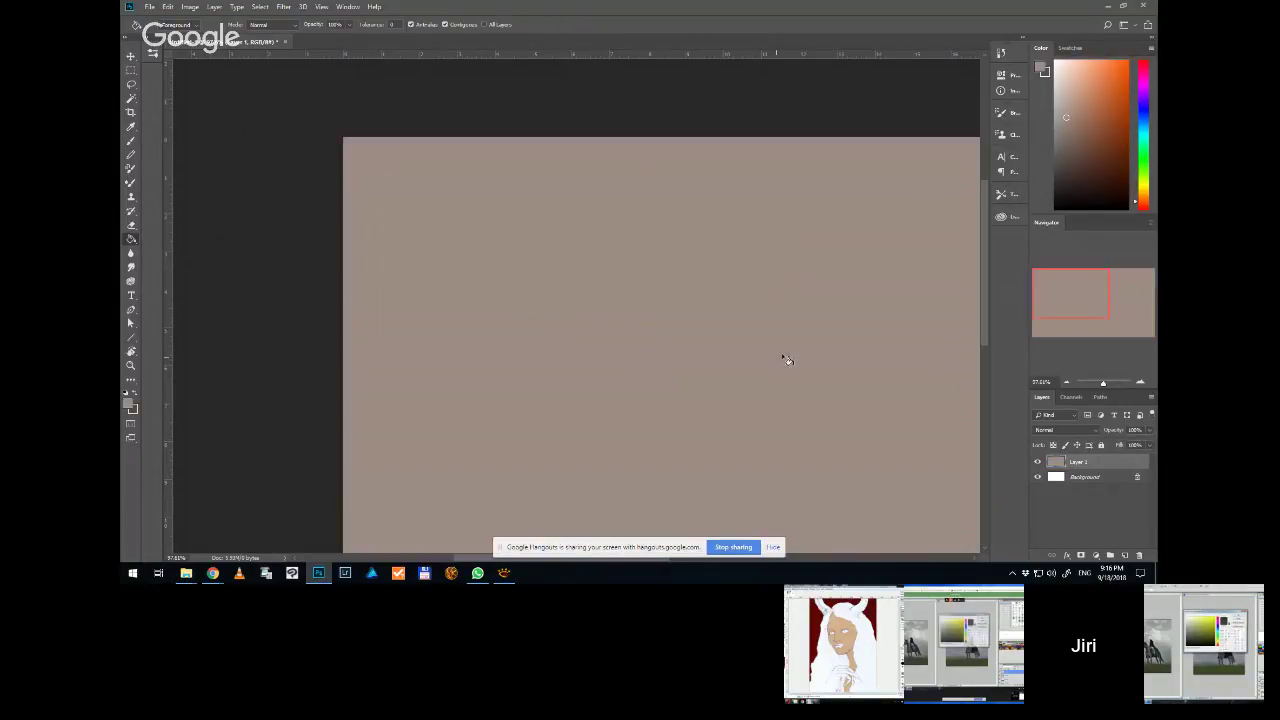
left_click(1063, 128)
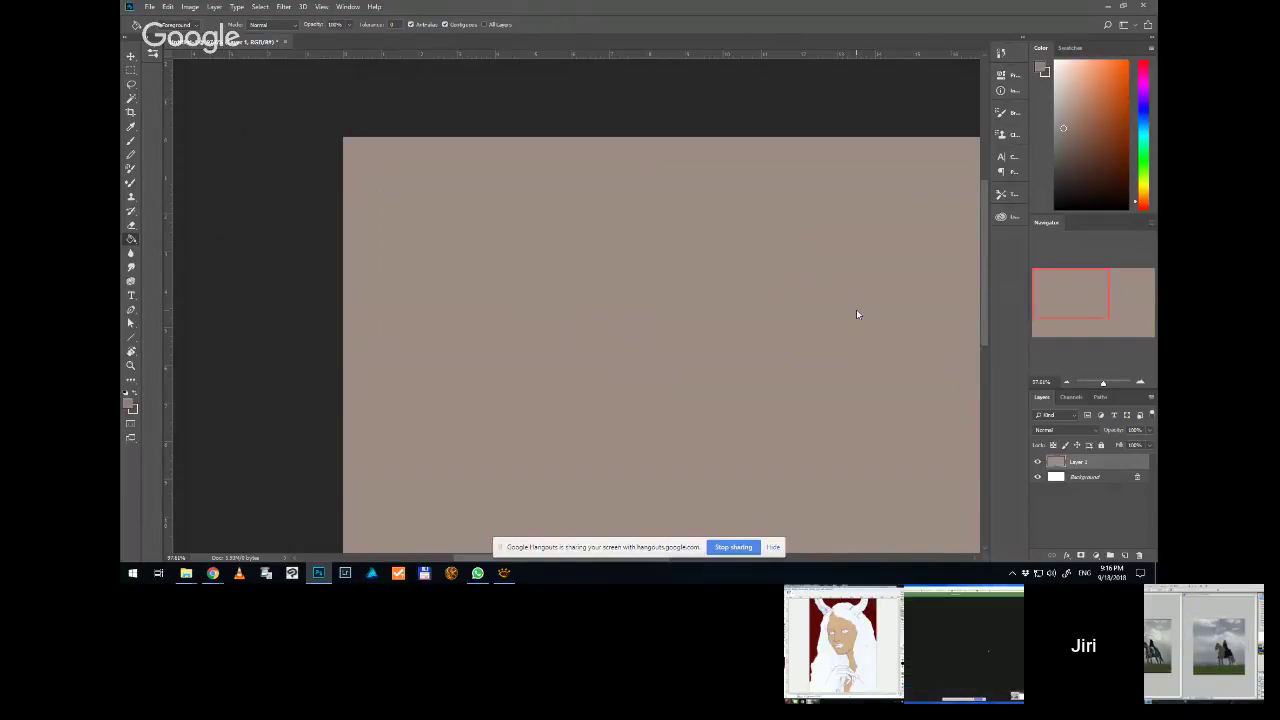
left_click(854, 311)
Add another layer, mask it to a rectangular selection in the canvas's upper-left corner, and switch to the Brush tool
scroll(632, 92, "down", 1)
key("ctrl+r")
key("m")
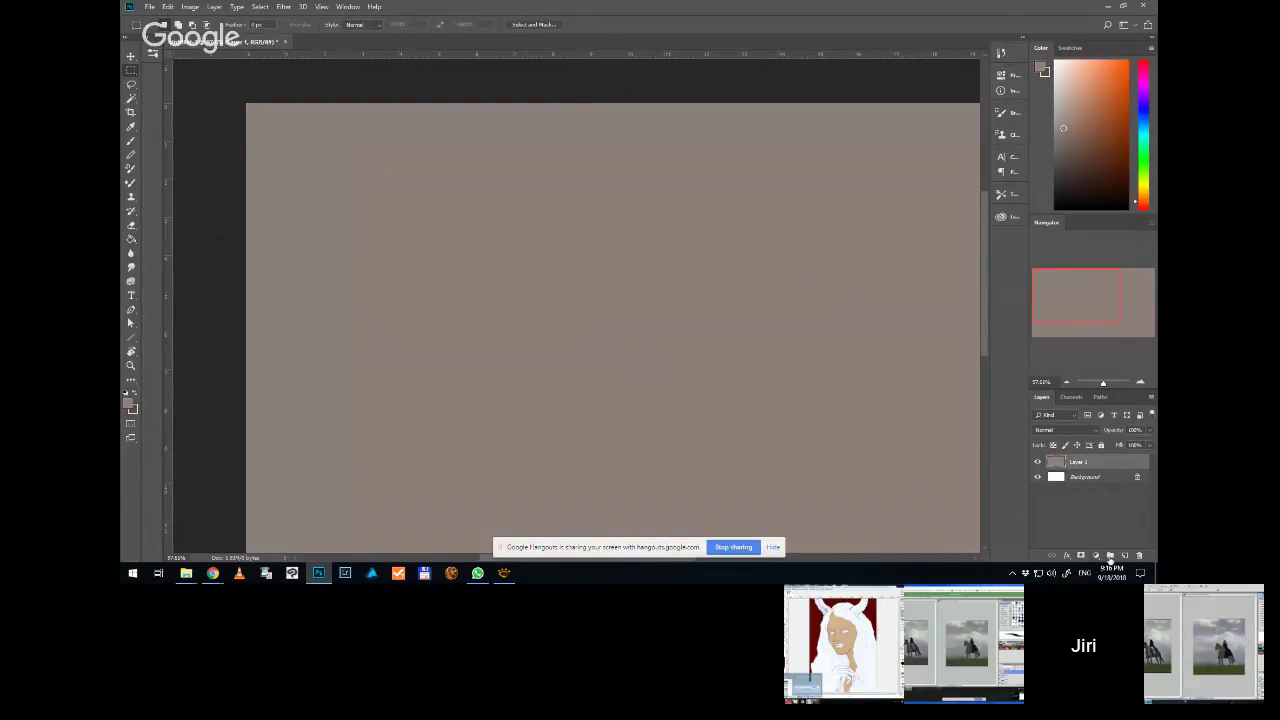
left_click(1123, 555)
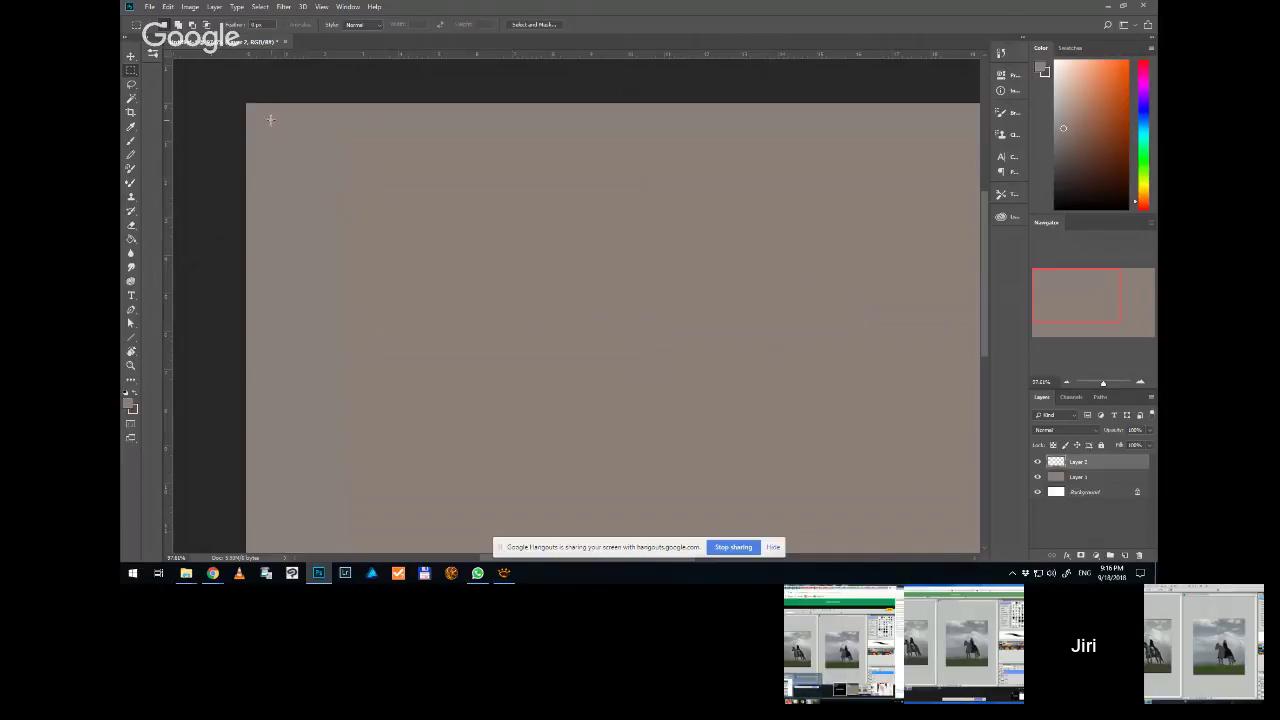
left_click_drag(270, 121, 596, 334)
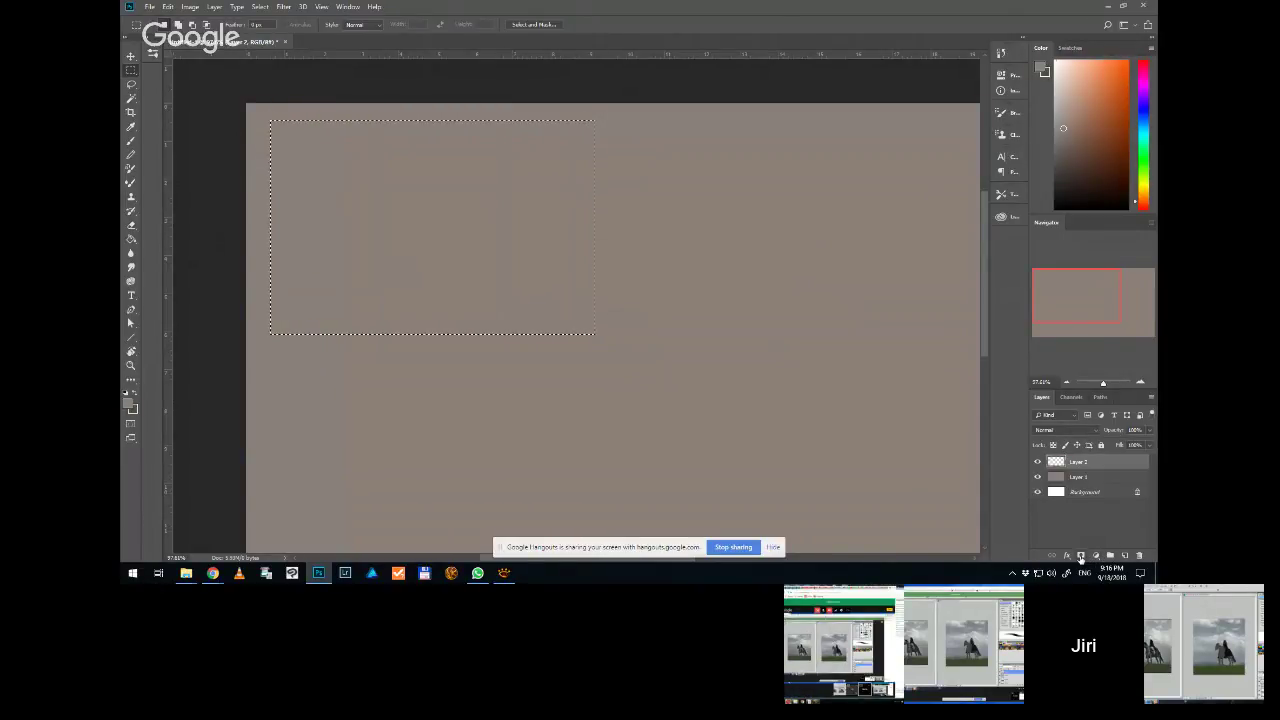
left_click(1081, 555)
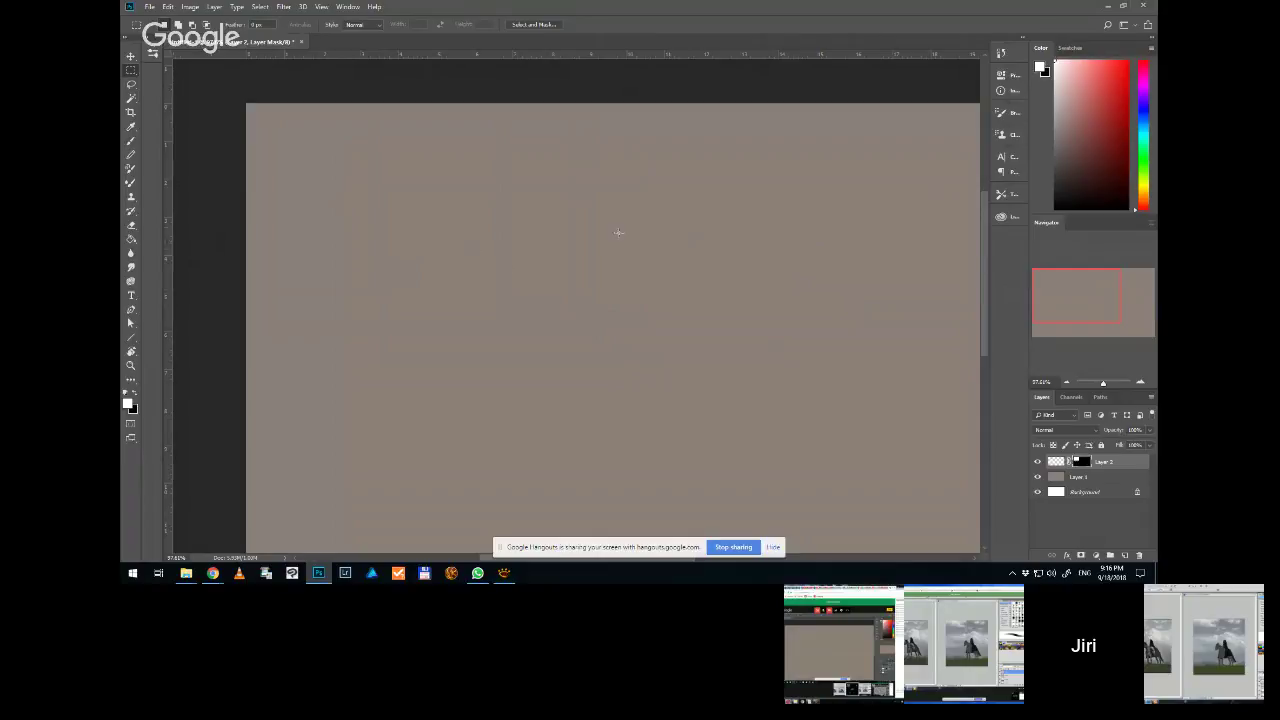
left_click(134, 142)
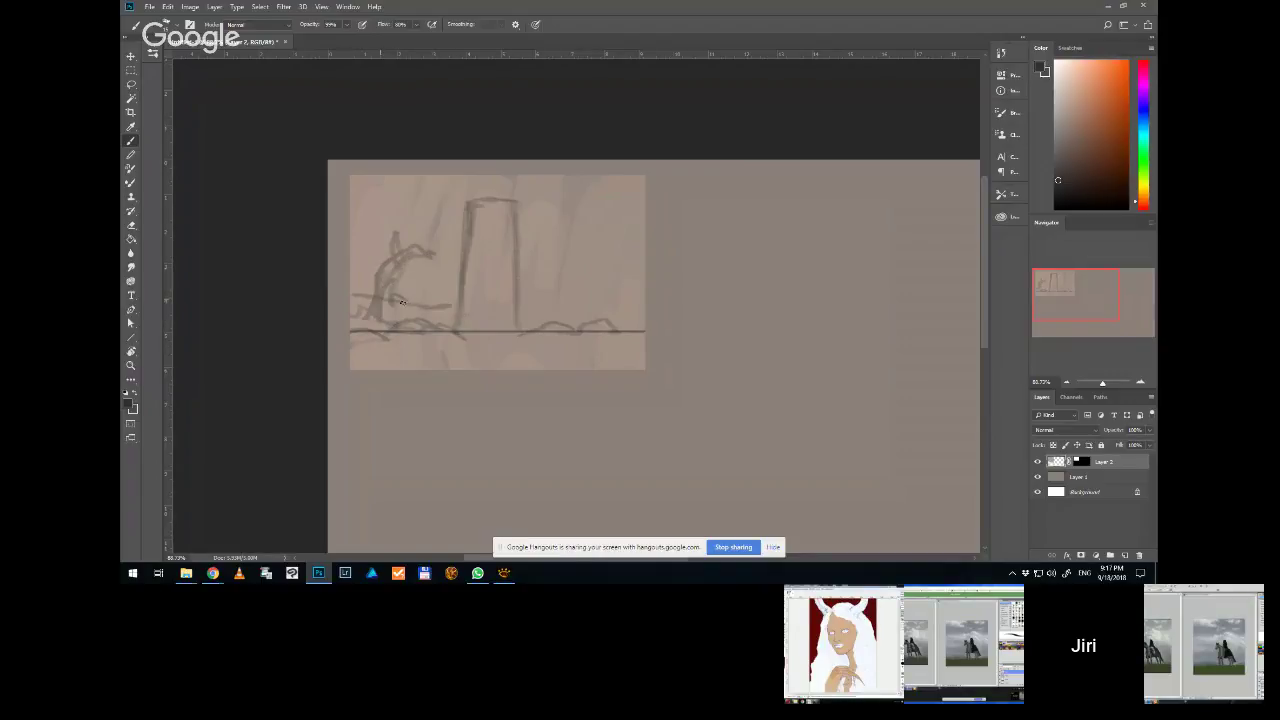
Clear the whole landscape sketch from the masked layer with the entire canvas selected
mouse_move(517, 307)
left_mouse_down()
mouse_move(584, 309)
mouse_move(565, 314)
mouse_move(539, 290)
mouse_move(588, 324)
mouse_move(629, 311)
mouse_move(642, 340)
left_mouse_up()
key("ctrl+a")
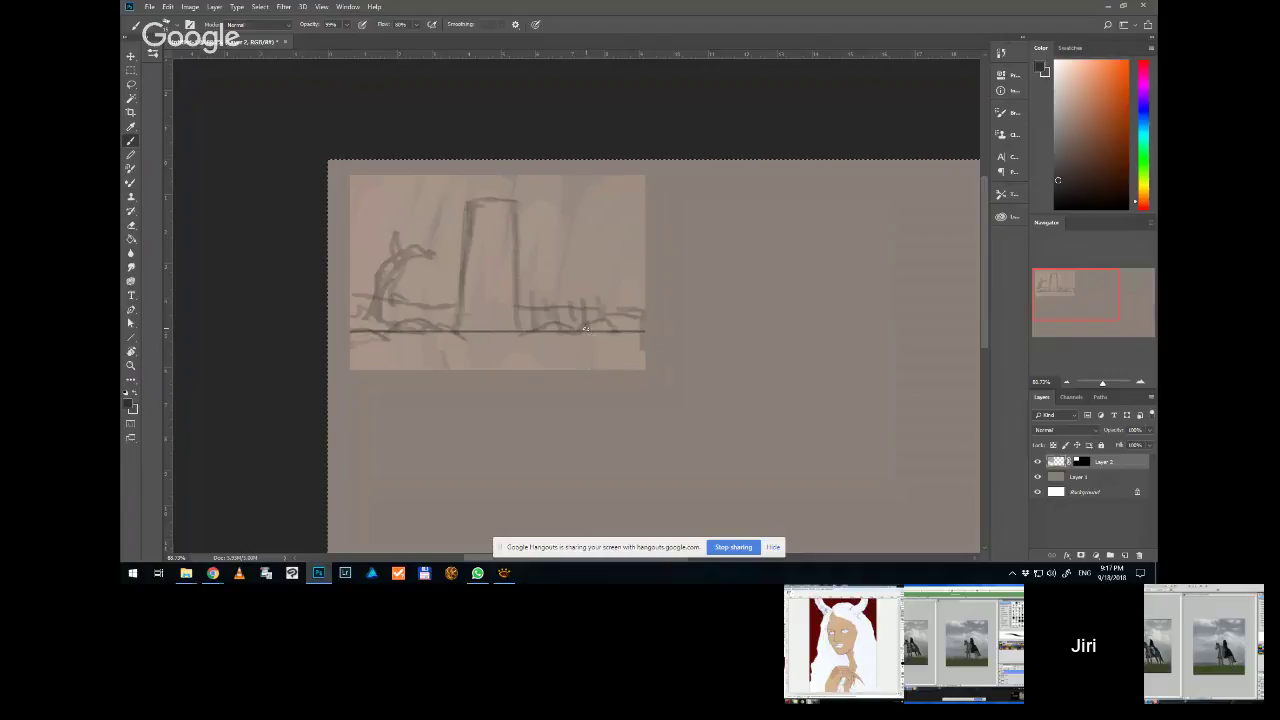
key("Delete")
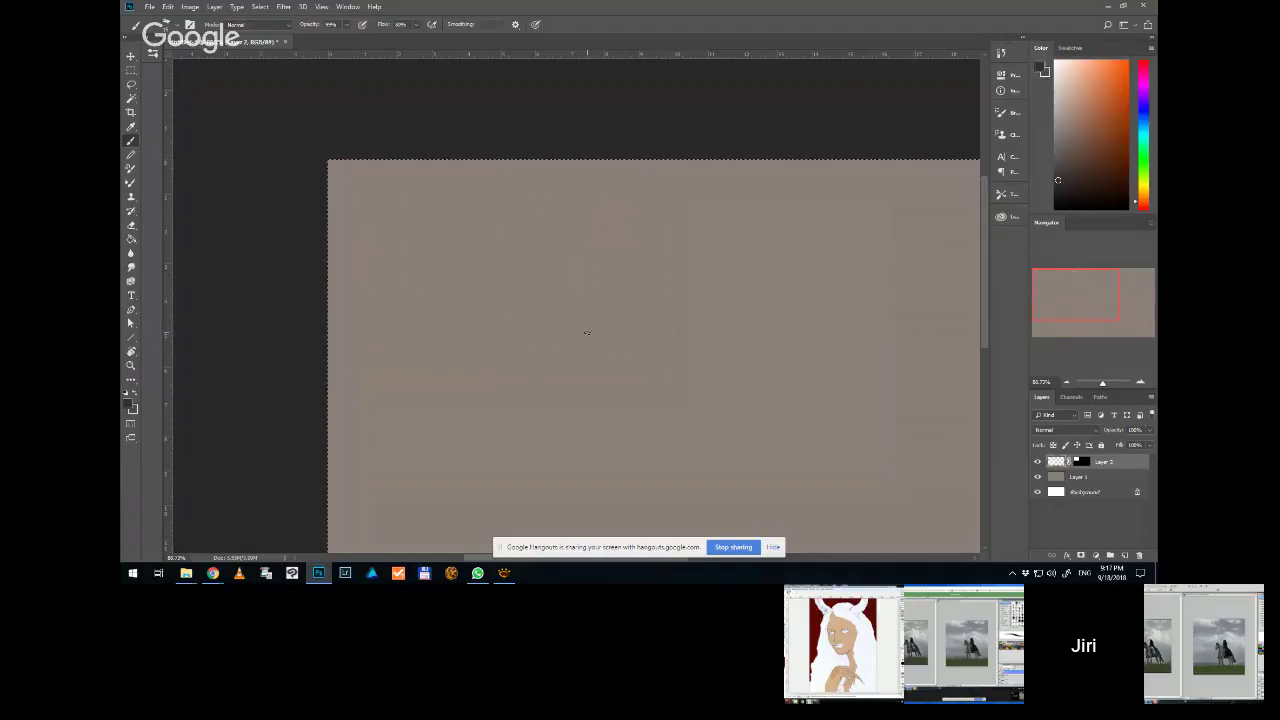
Put the grey-brown fill layer in a new group and transfer the rectangular mask from the sketch layer to that group
left_click(1082, 478)
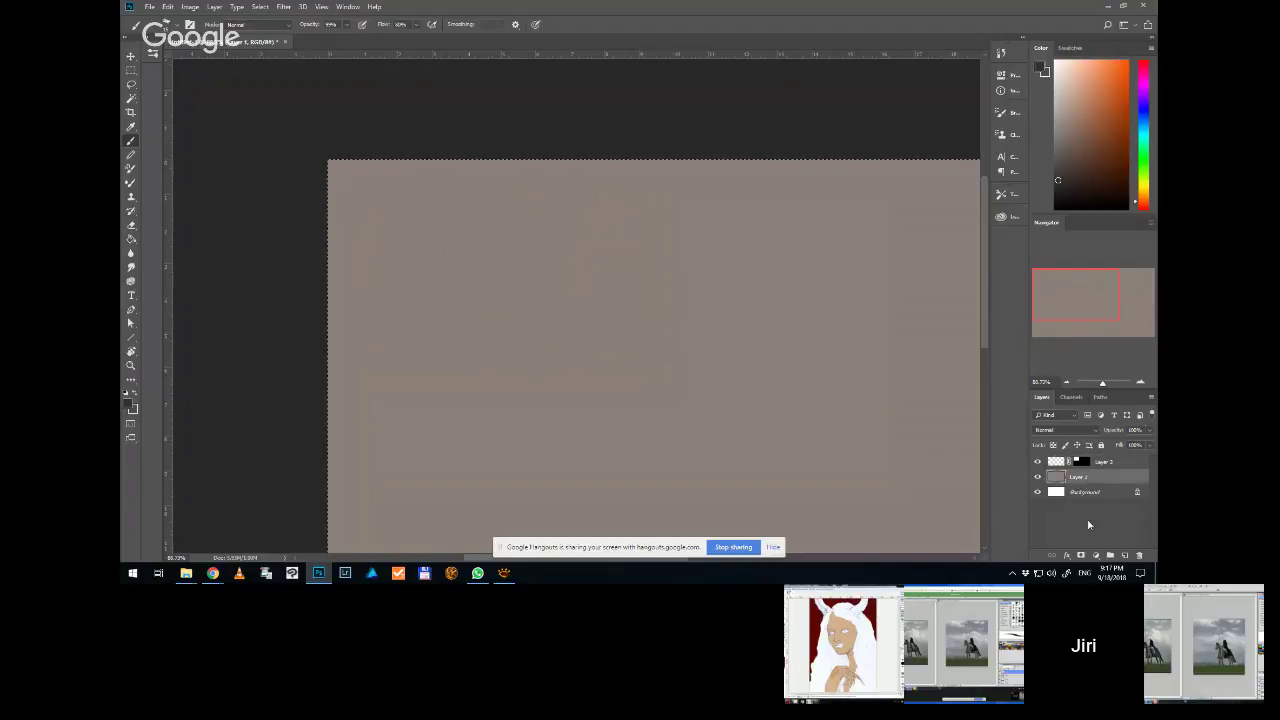
left_click(1108, 556)
mouse_move(1082, 461)
left_mouse_down()
mouse_move(1086, 478)
mouse_move(1073, 470)
left_mouse_up()
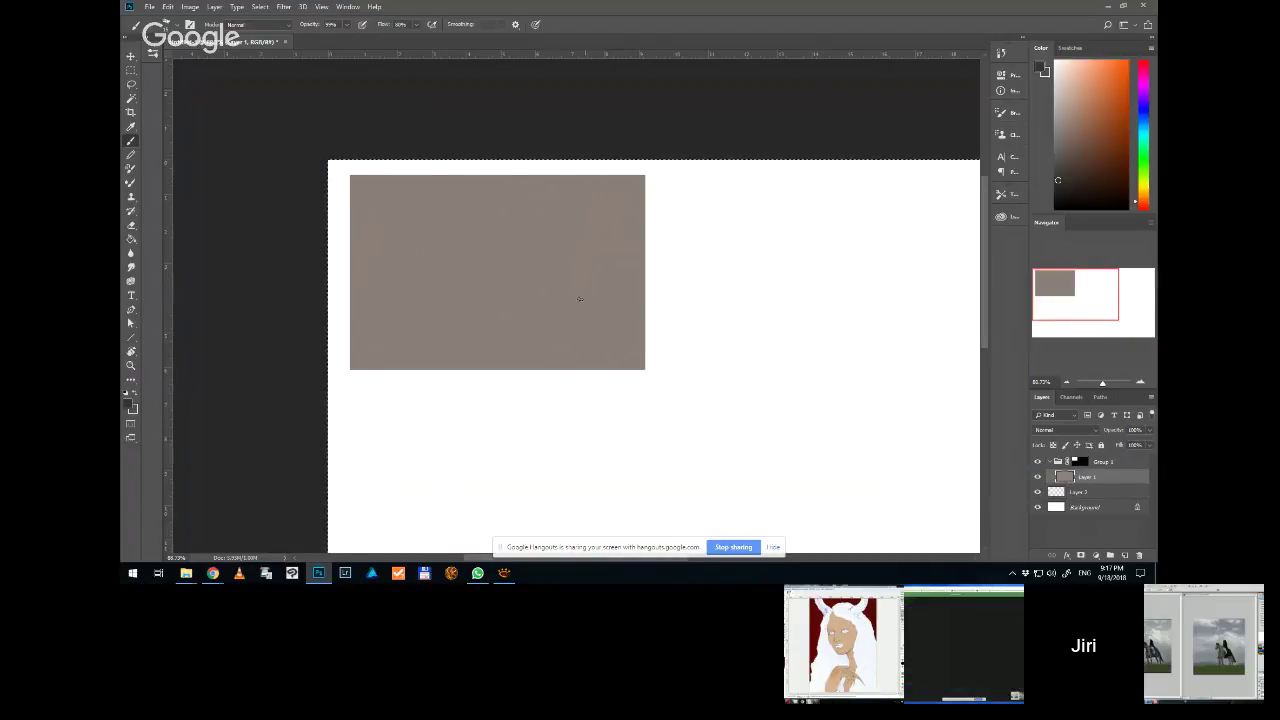
Marquee-select a matching rectangle to the right of the grey-brown panel and fill it white on the group mask
key("m")
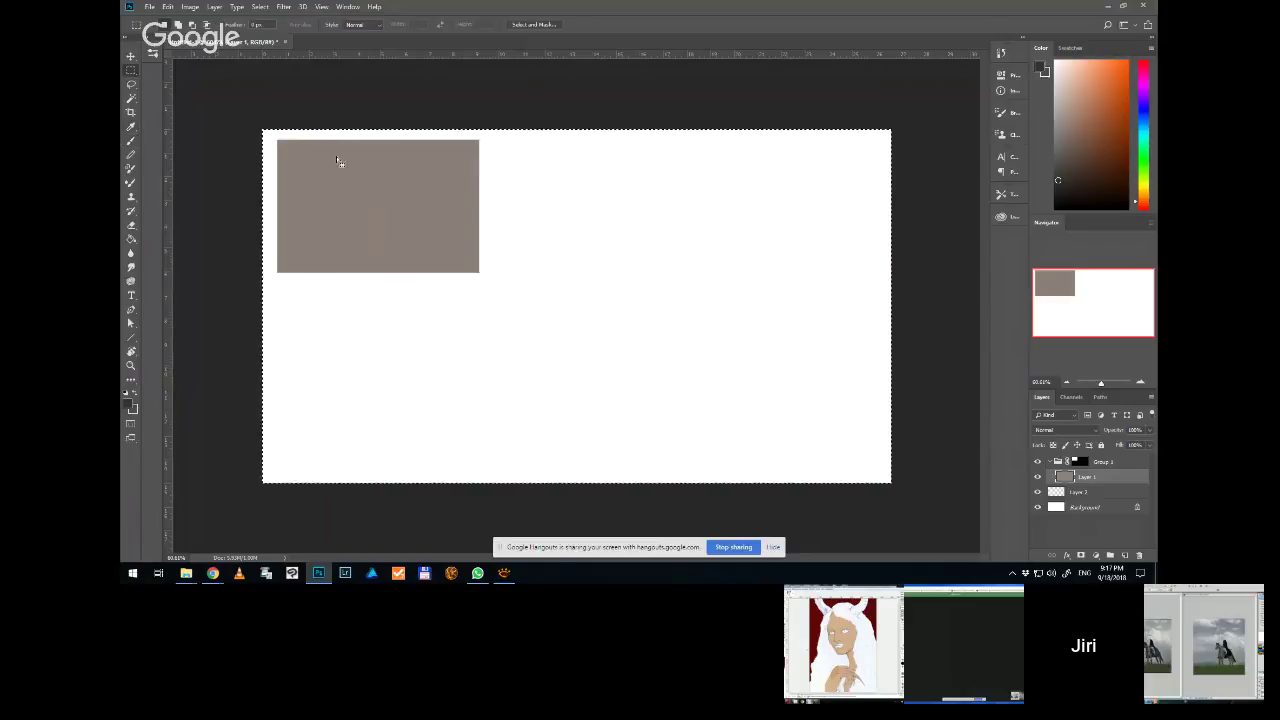
left_click(478, 142)
left_click_drag(486, 140, 690, 272)
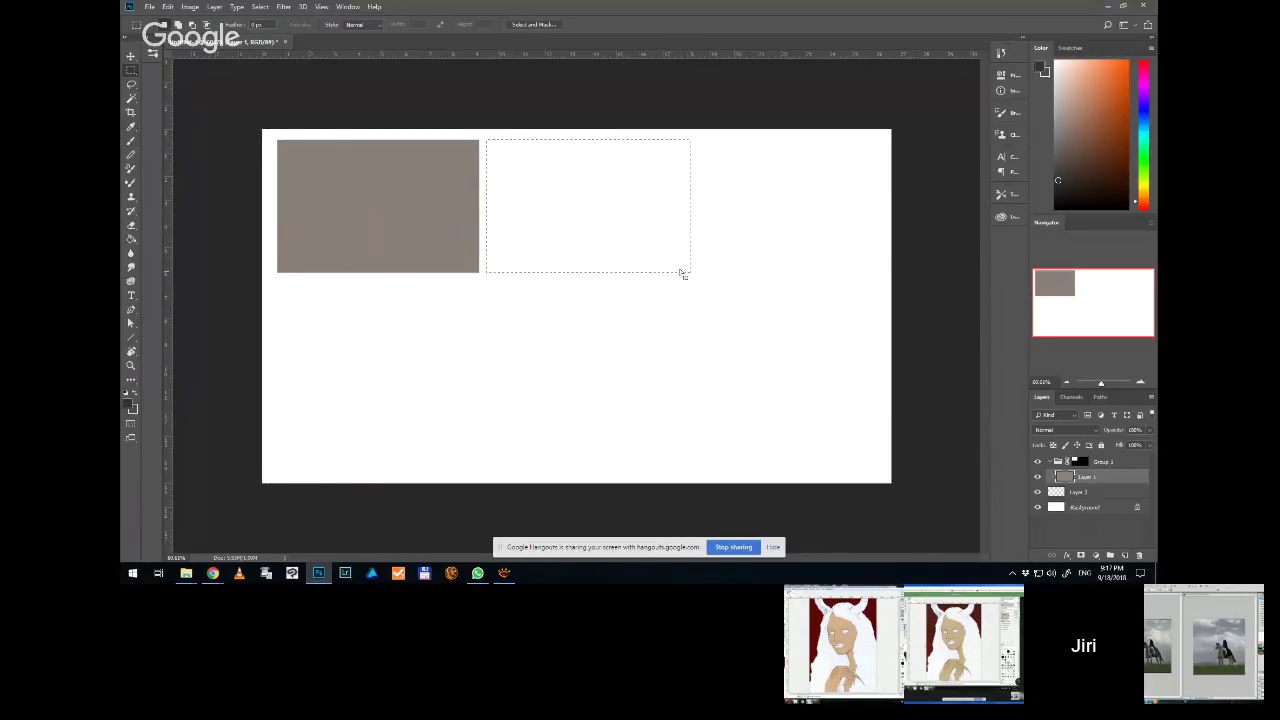
left_click(1080, 462)
left_click(131, 238)
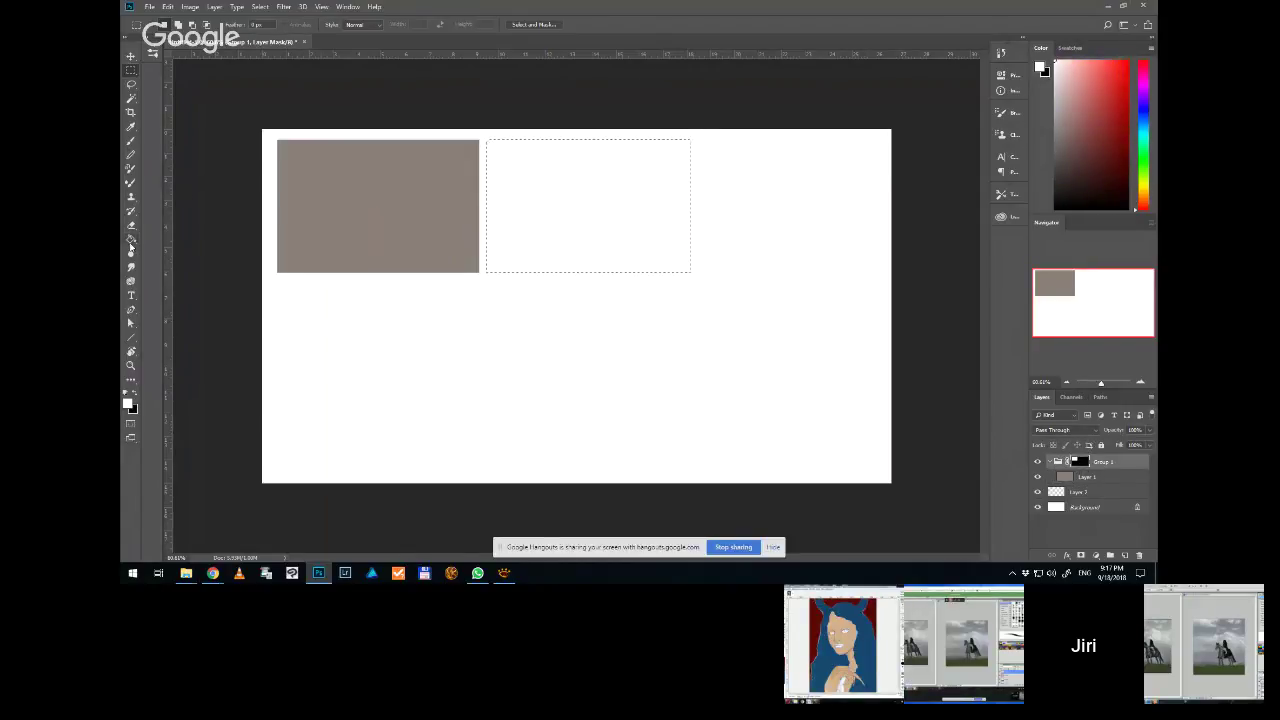
left_click(600, 224)
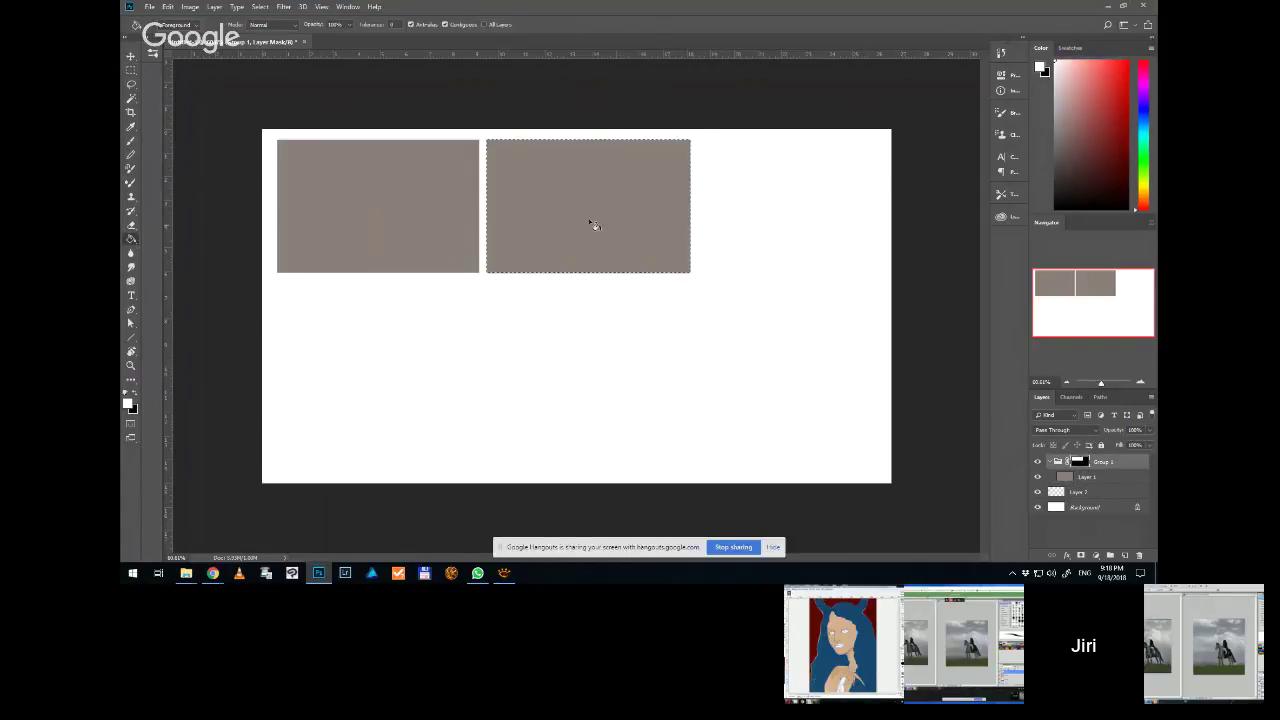
Move the rectangular selection below the first panel and fill it white on the group mask to reveal a third panel
left_click(131, 70)
left_click_drag(556, 211, 350, 355)
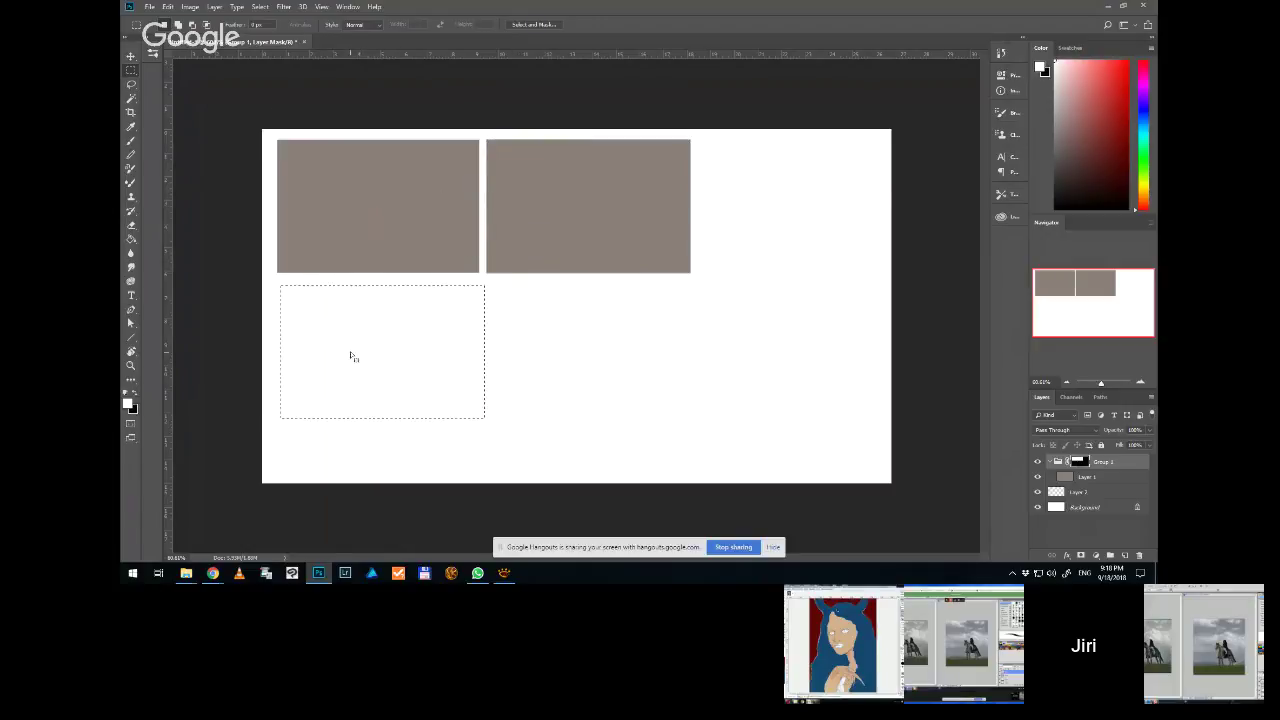
key("g")
left_click(392, 374)
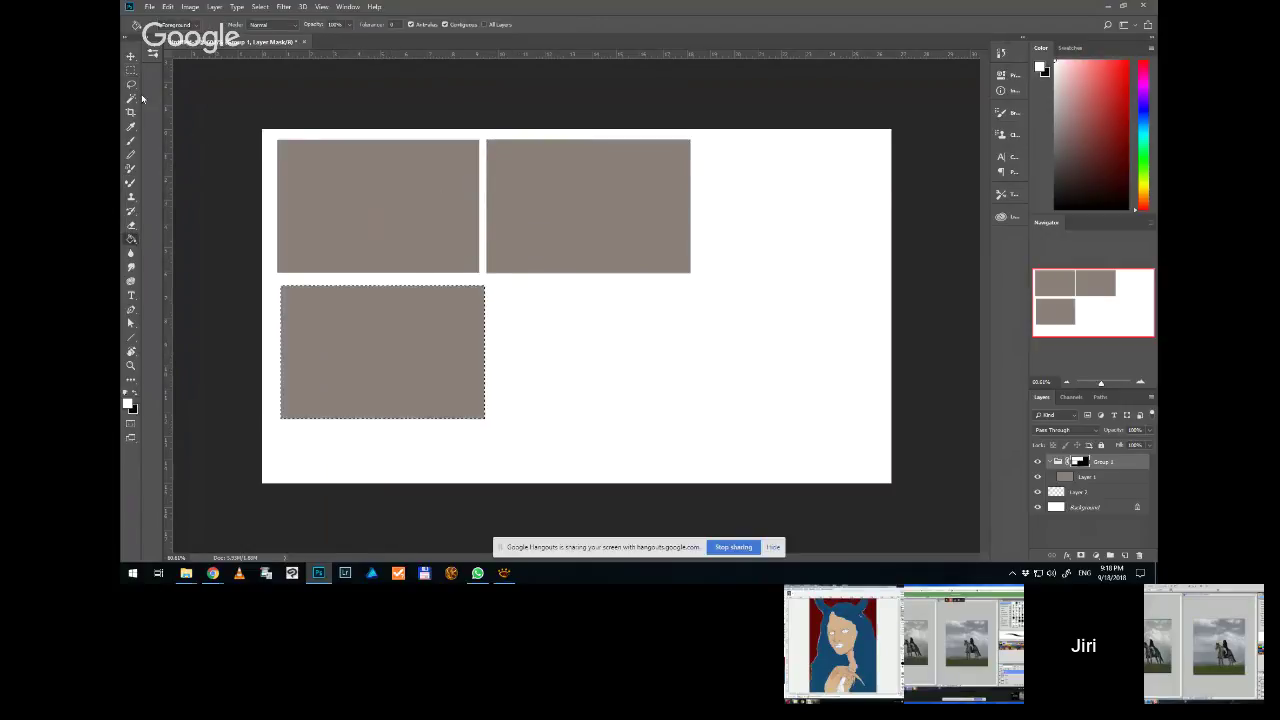
Reveal a fourth panel beside the third on the group mask, drop the selection and switch to the Brush tool
key("m")
mouse_move(376, 343)
left_mouse_down()
mouse_move(617, 343)
mouse_move(595, 342)
left_mouse_up()
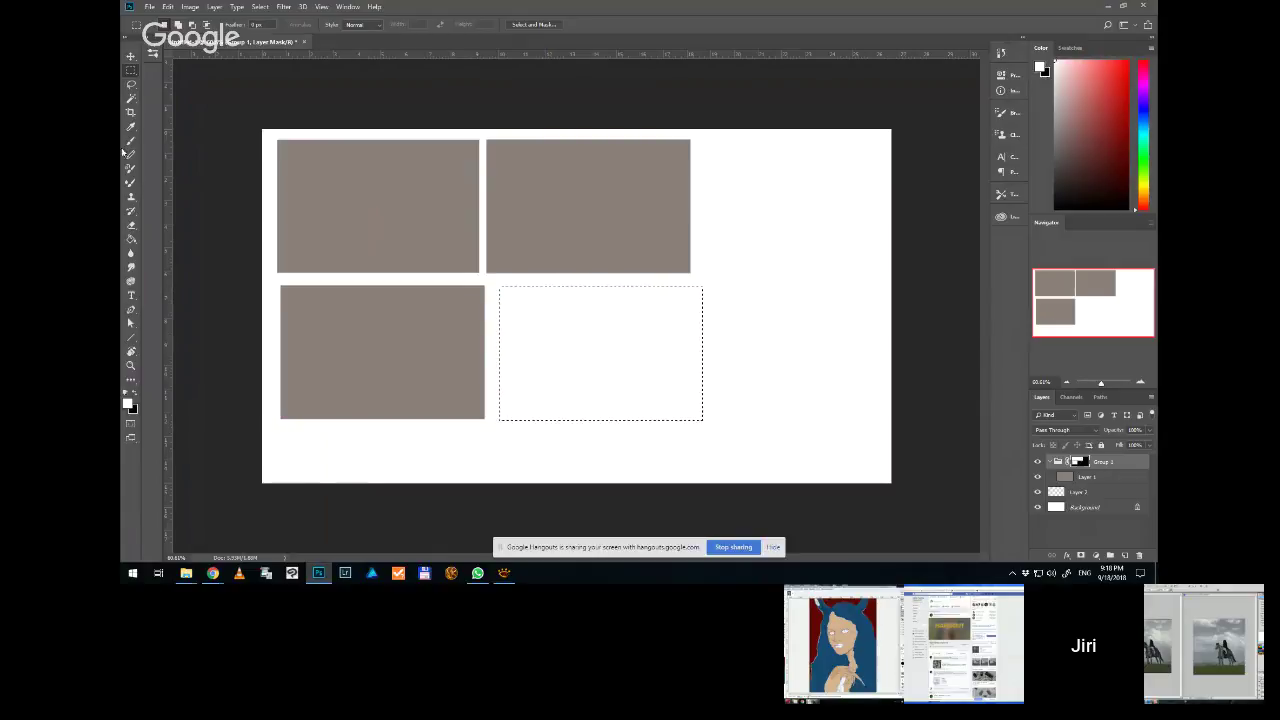
left_click(130, 238)
left_click(575, 362)
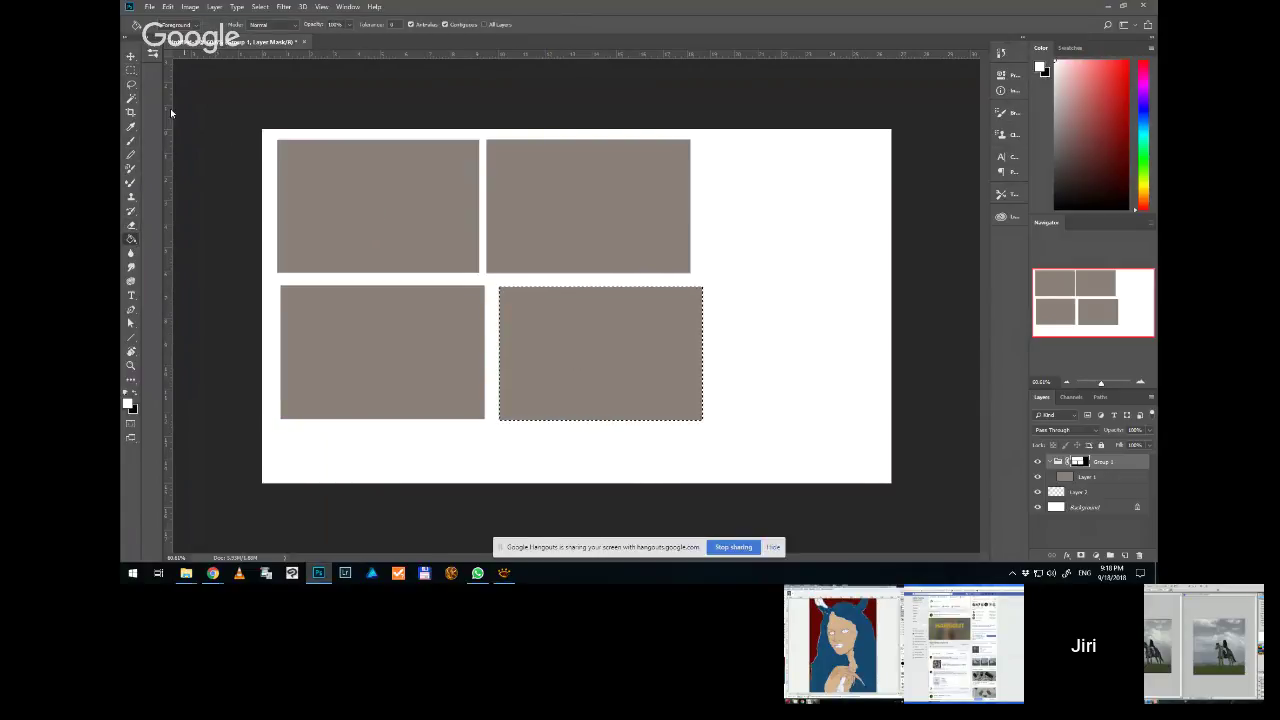
key("ctrl+d")
key("m")
scroll(529, 252, "up", 2)
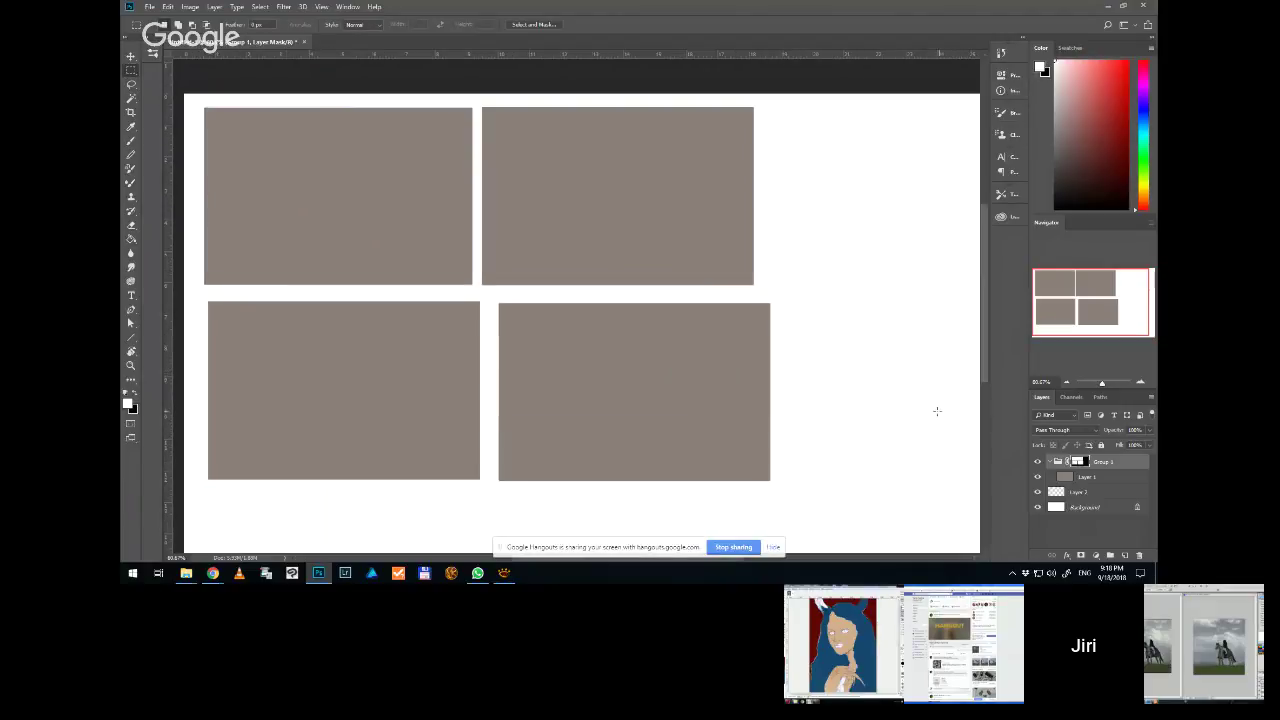
left_click_drag(546, 229, 661, 276)
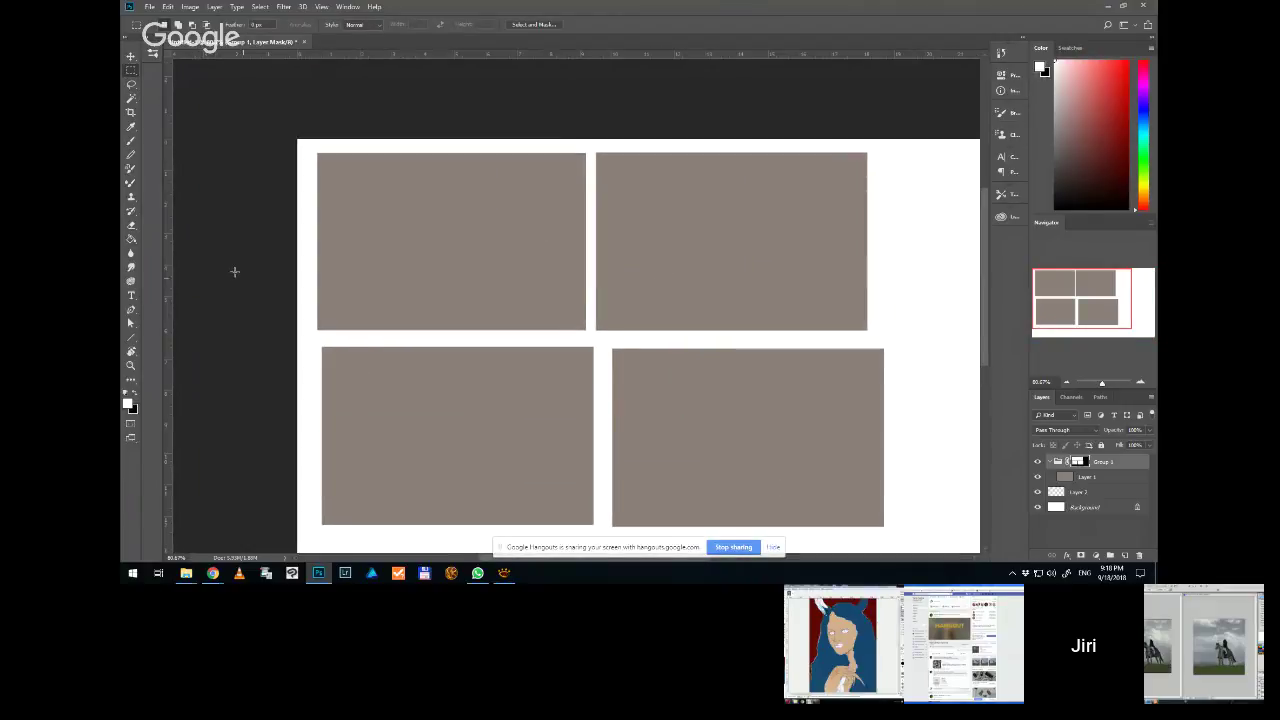
left_click(130, 145)
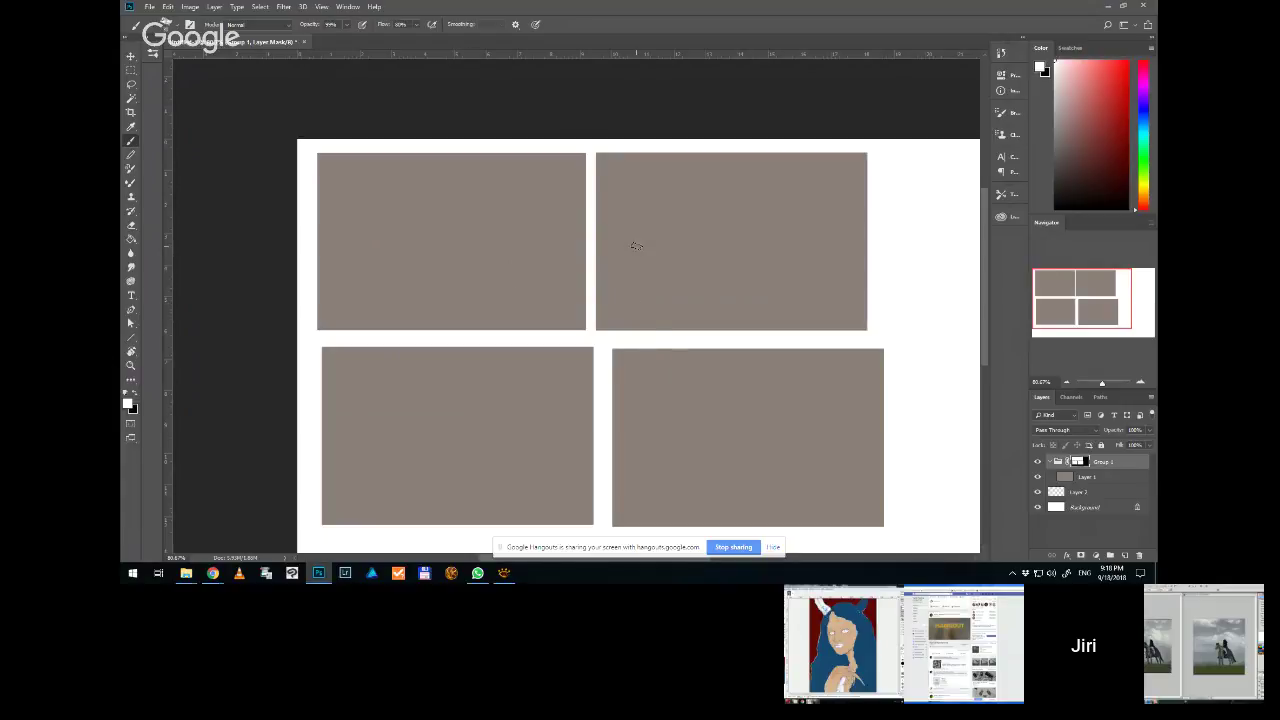
key("ctrl+minus")
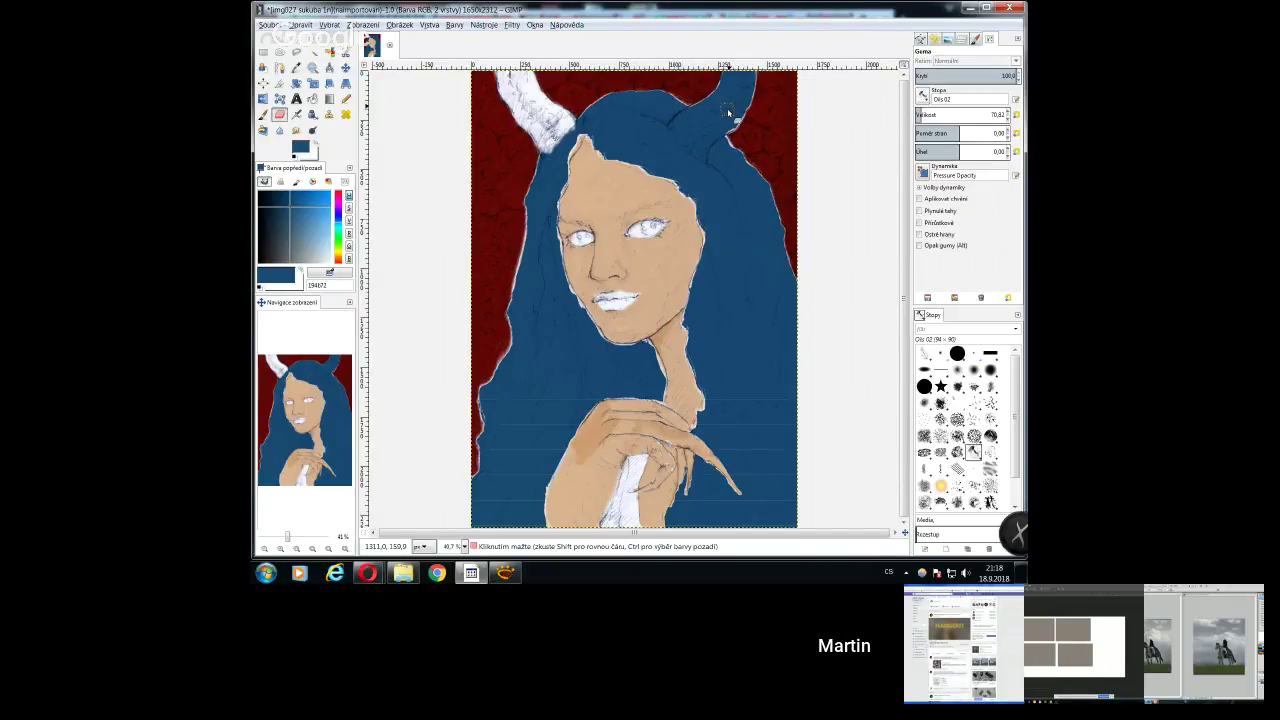
In GIMP, erase the blue from the right-hand horn and bucket-fill the white gap beside the forearm with the hair's blue
mouse_move(729, 113)
left_mouse_down()
mouse_move(681, 122)
mouse_move(693, 143)
mouse_move(718, 107)
mouse_move(692, 137)
mouse_move(685, 128)
mouse_move(701, 155)
mouse_move(732, 125)
mouse_move(744, 86)
mouse_move(722, 110)
mouse_move(745, 96)
mouse_move(734, 120)
mouse_move(704, 154)
left_mouse_up()
left_click(918, 114)
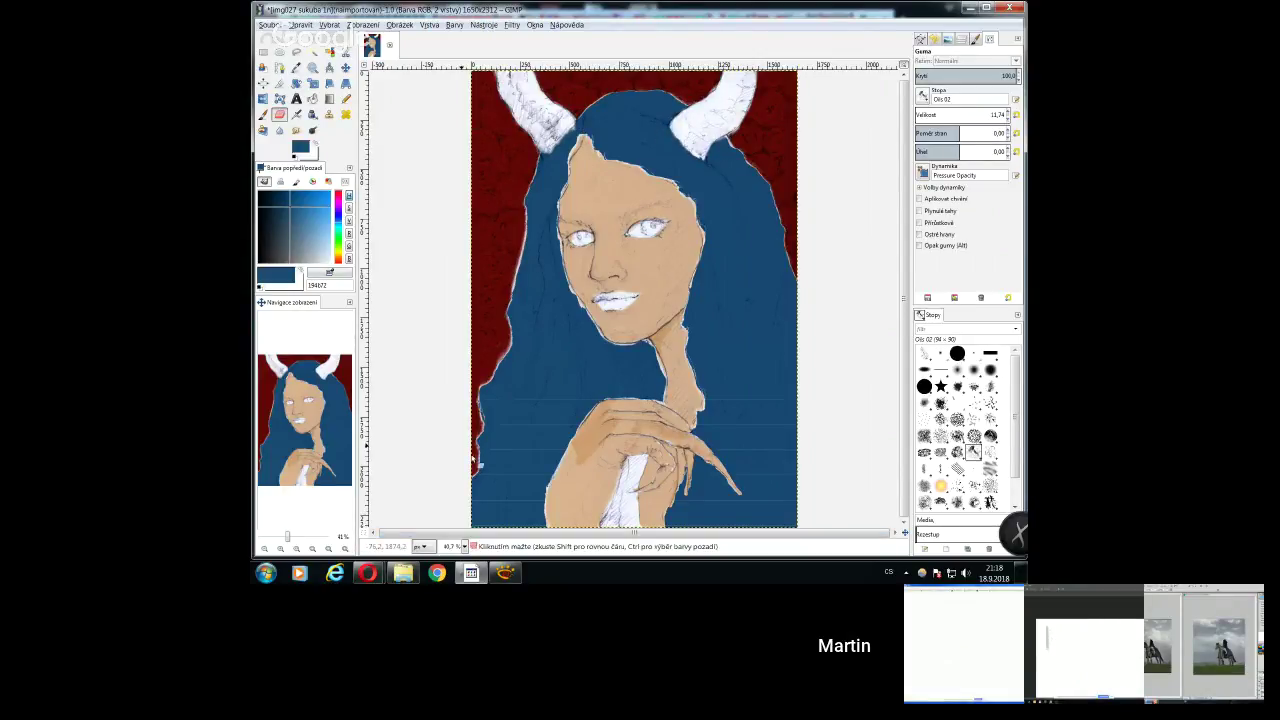
key("shift+b")
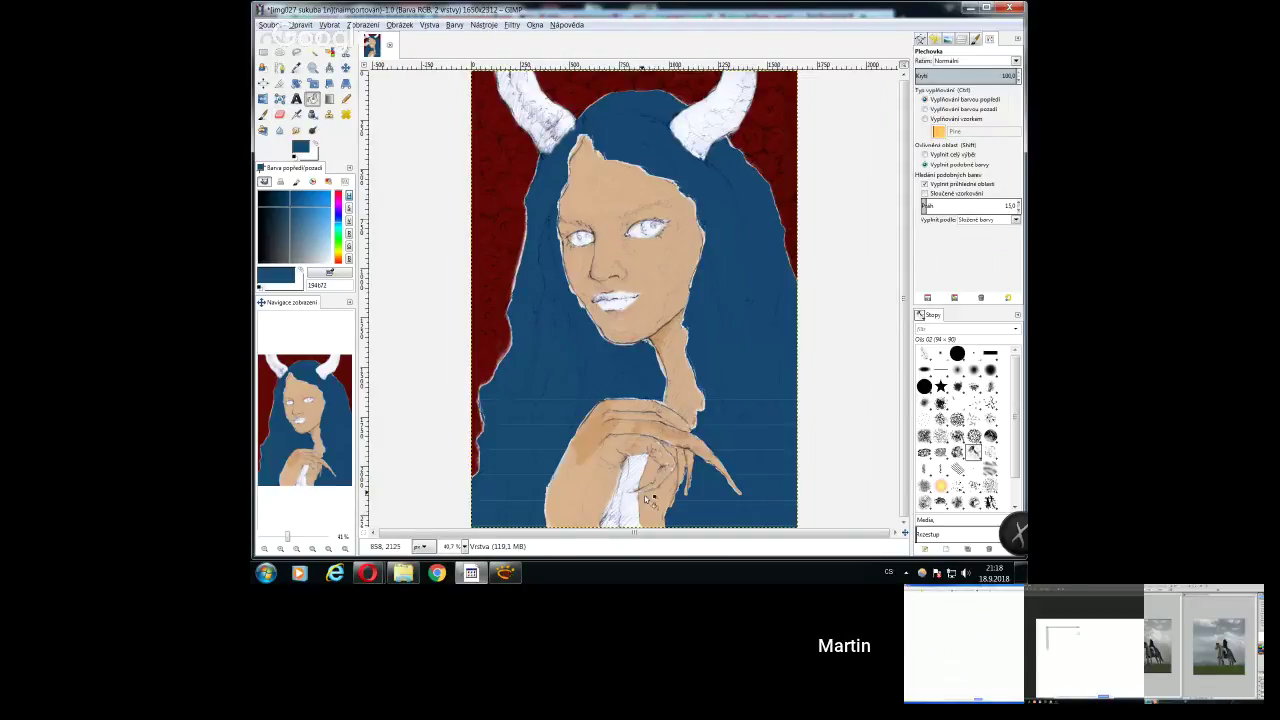
left_click(636, 488)
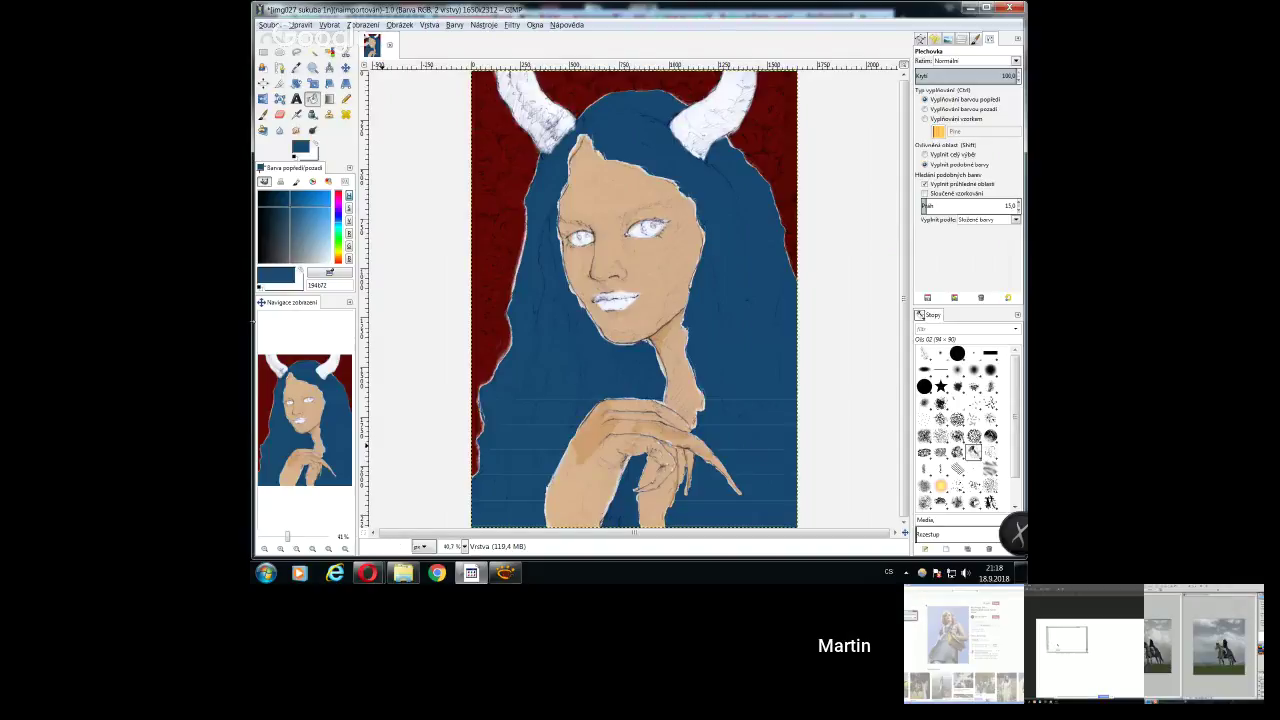
Choose a dark brown foreground colour and bucket-fill both horns with it
left_click(286, 262)
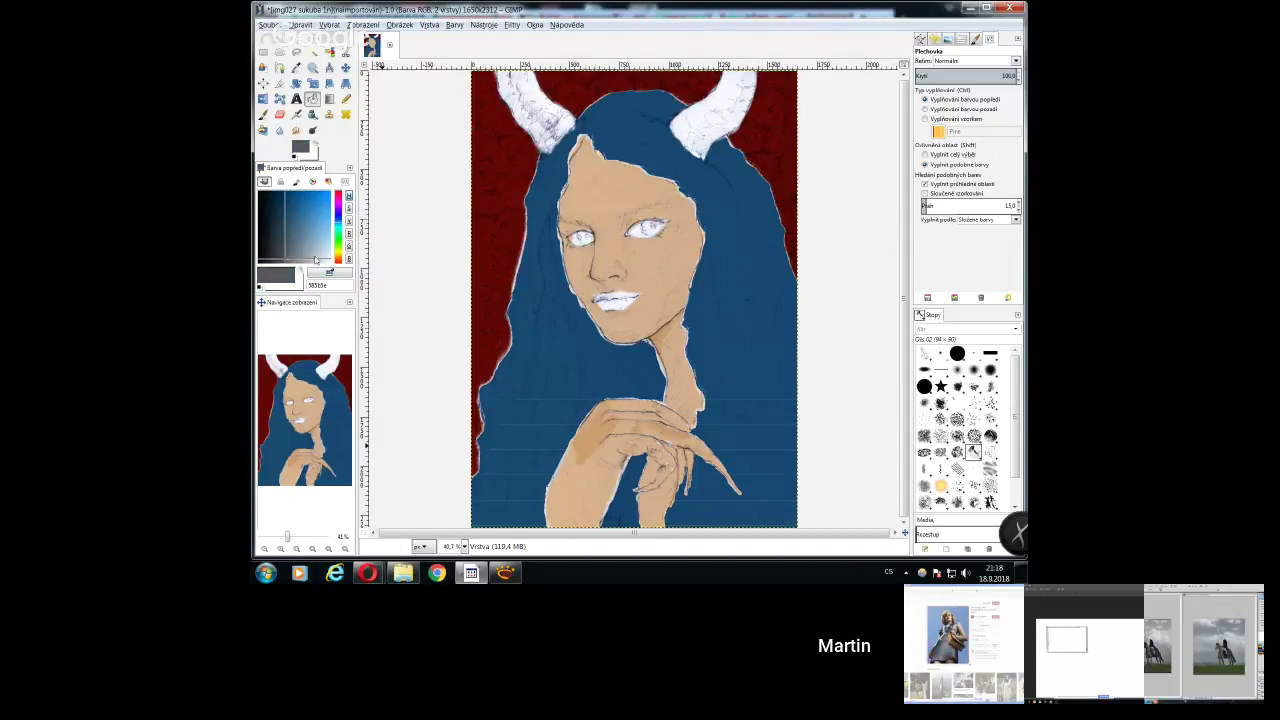
left_click(337, 262)
left_click(278, 233)
left_click(284, 233)
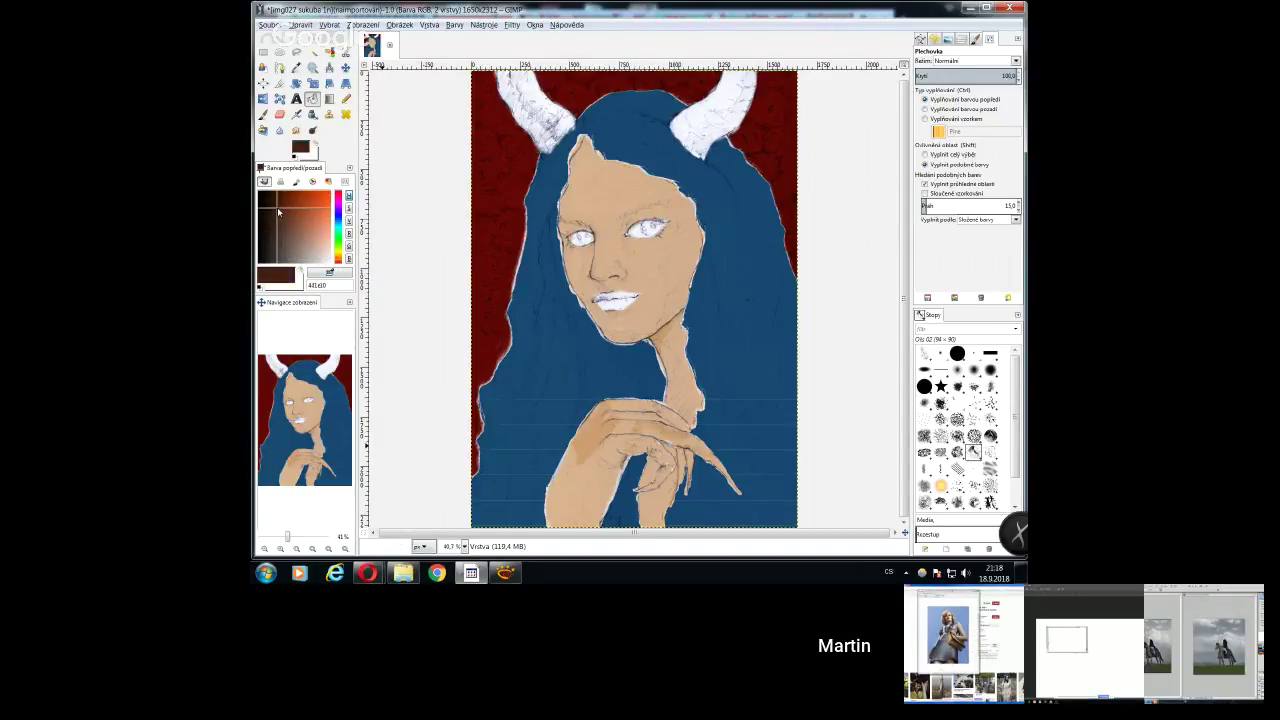
left_click(515, 100)
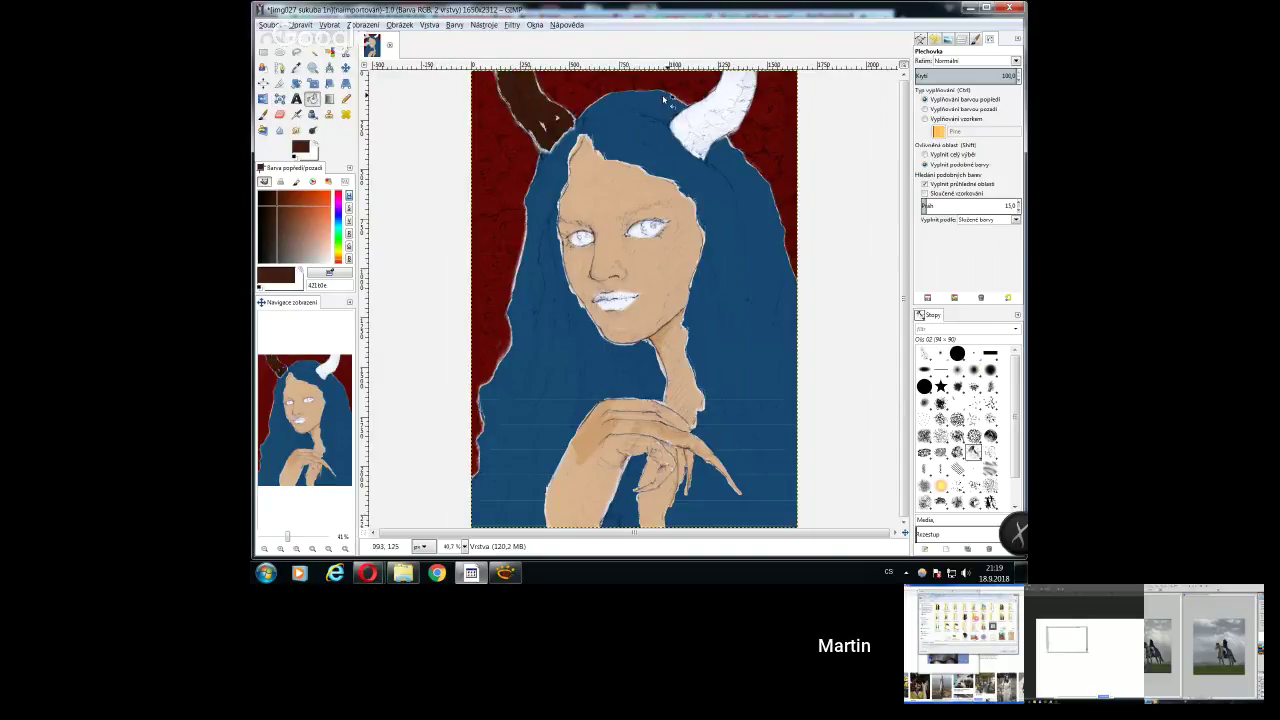
left_click(712, 118)
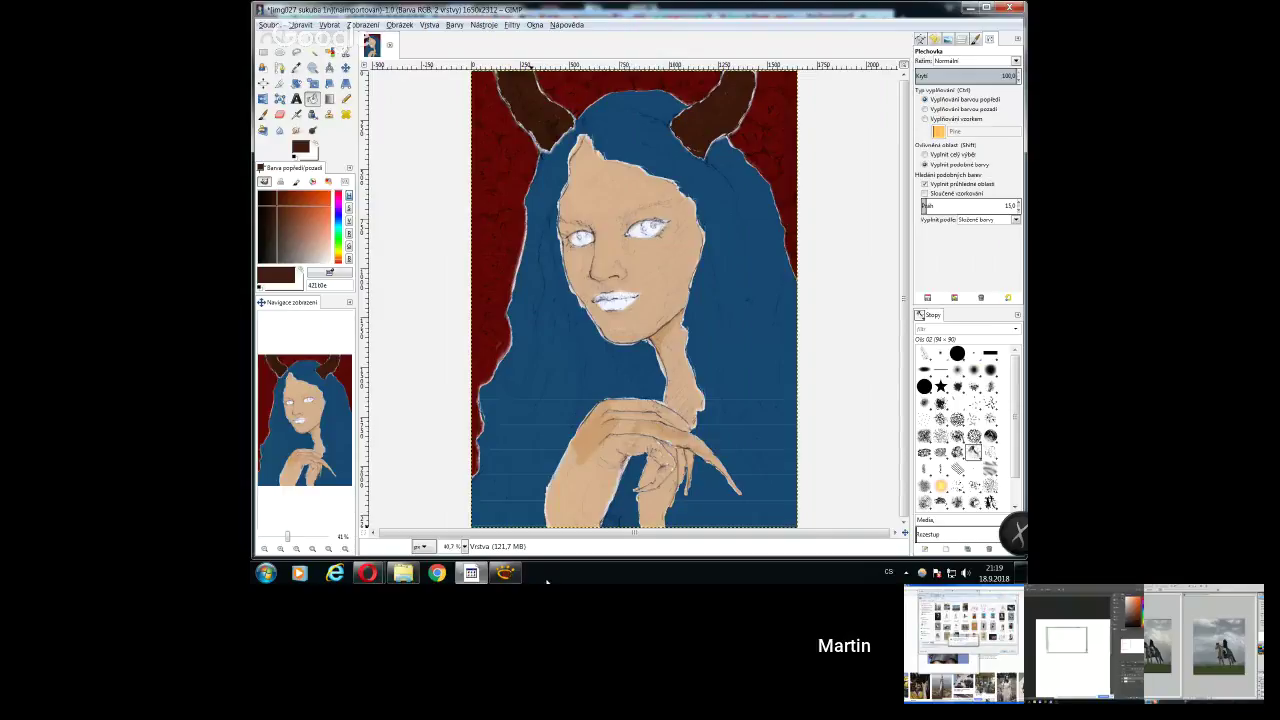
Add a new transparent 1650 × 2312 px layer above the colour layer and set its blend mode to Násobení (Multiply)
left_click(464, 547)
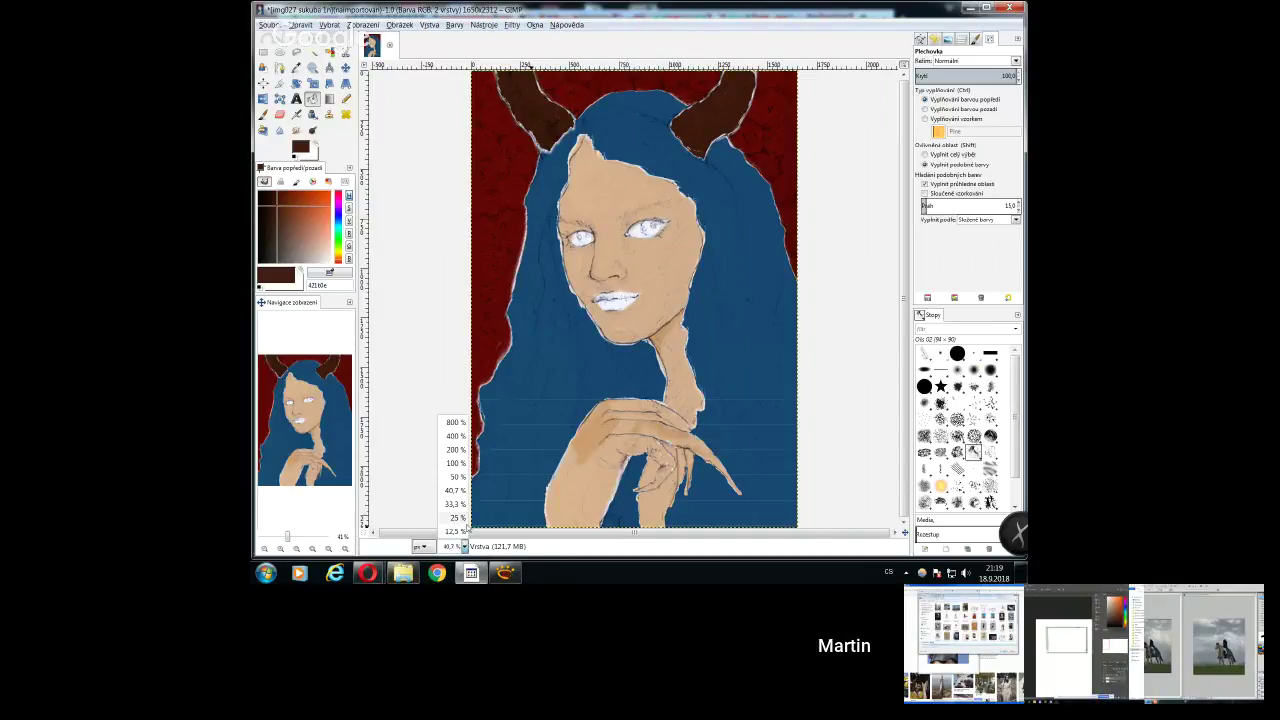
left_click(465, 521)
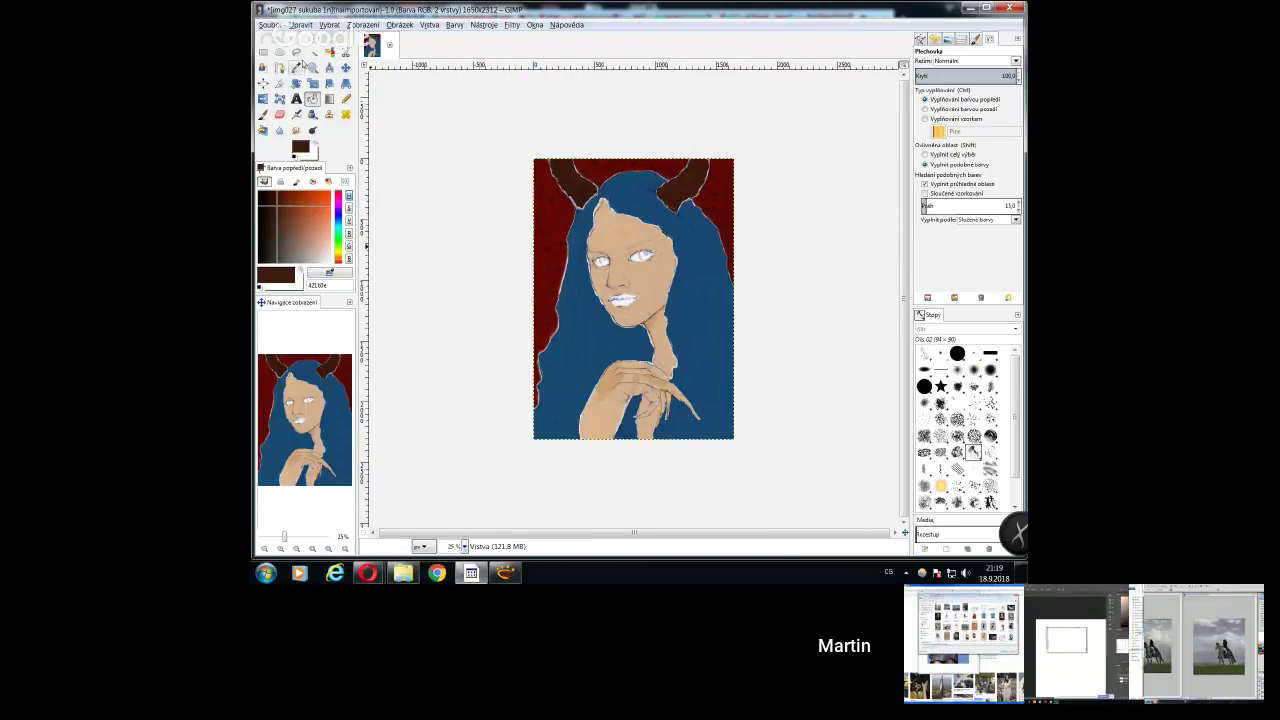
left_click(296, 83)
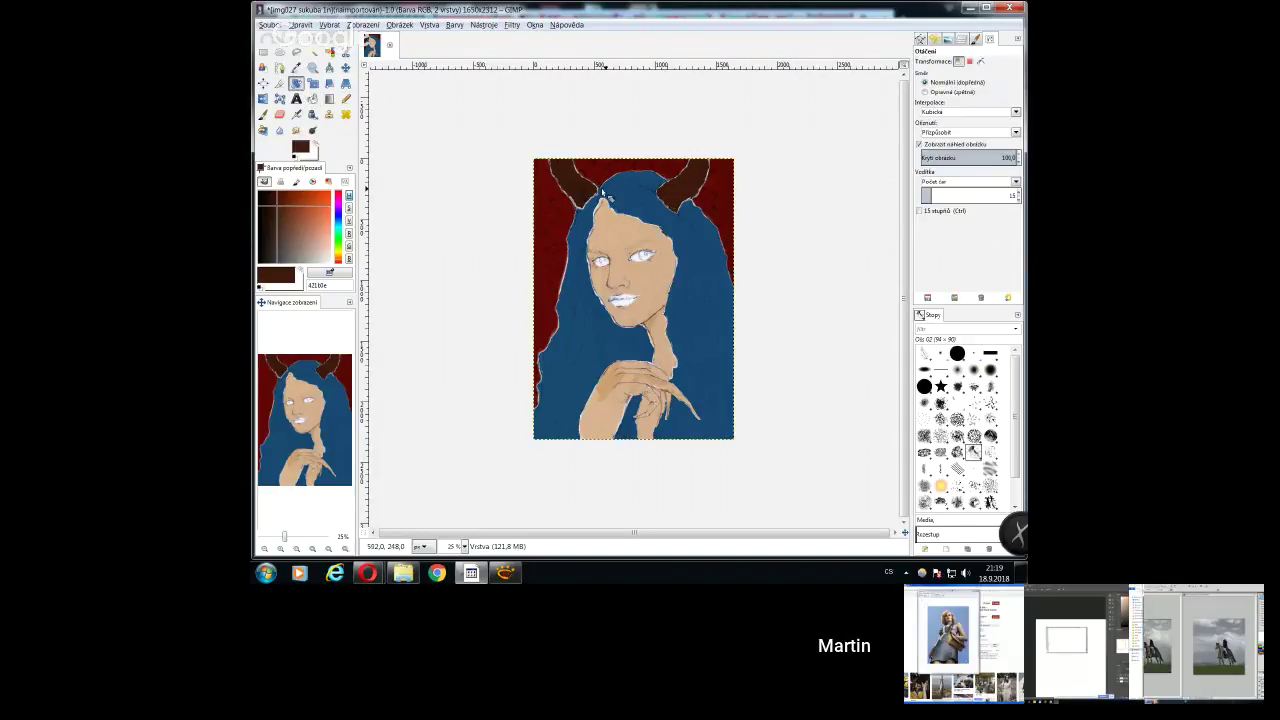
left_click(312, 98)
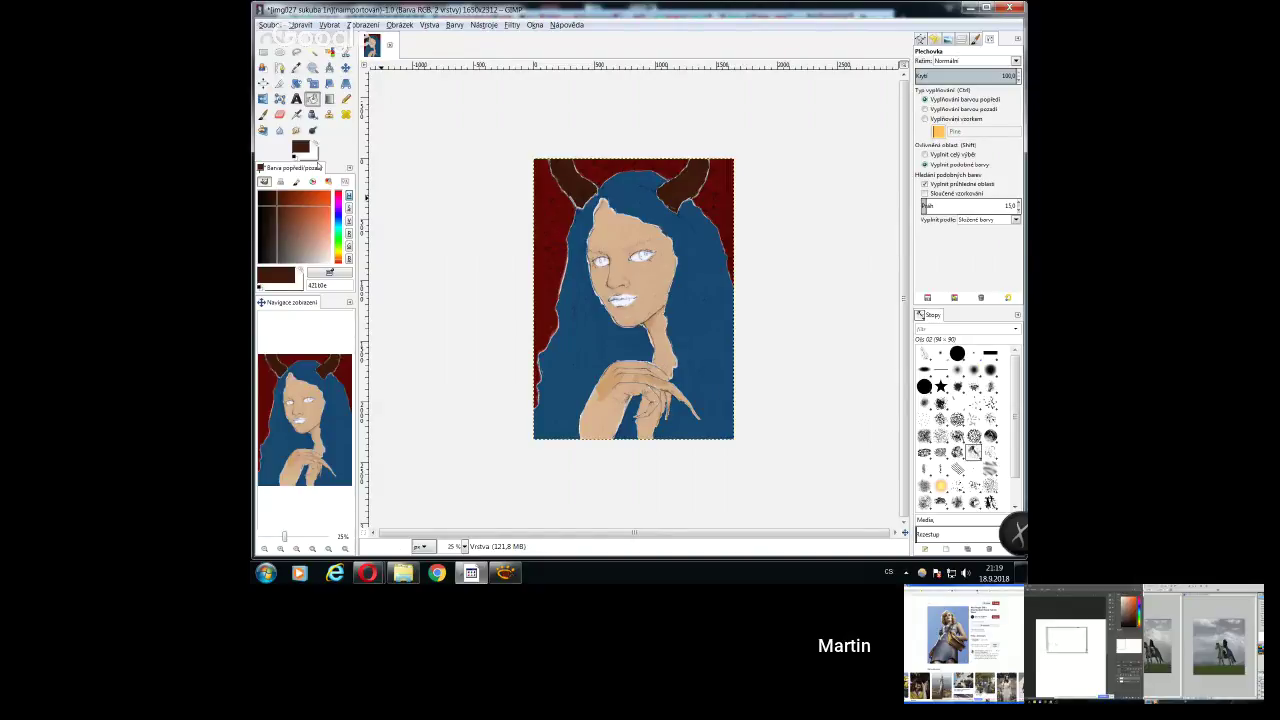
left_click(312, 83)
left_click(961, 40)
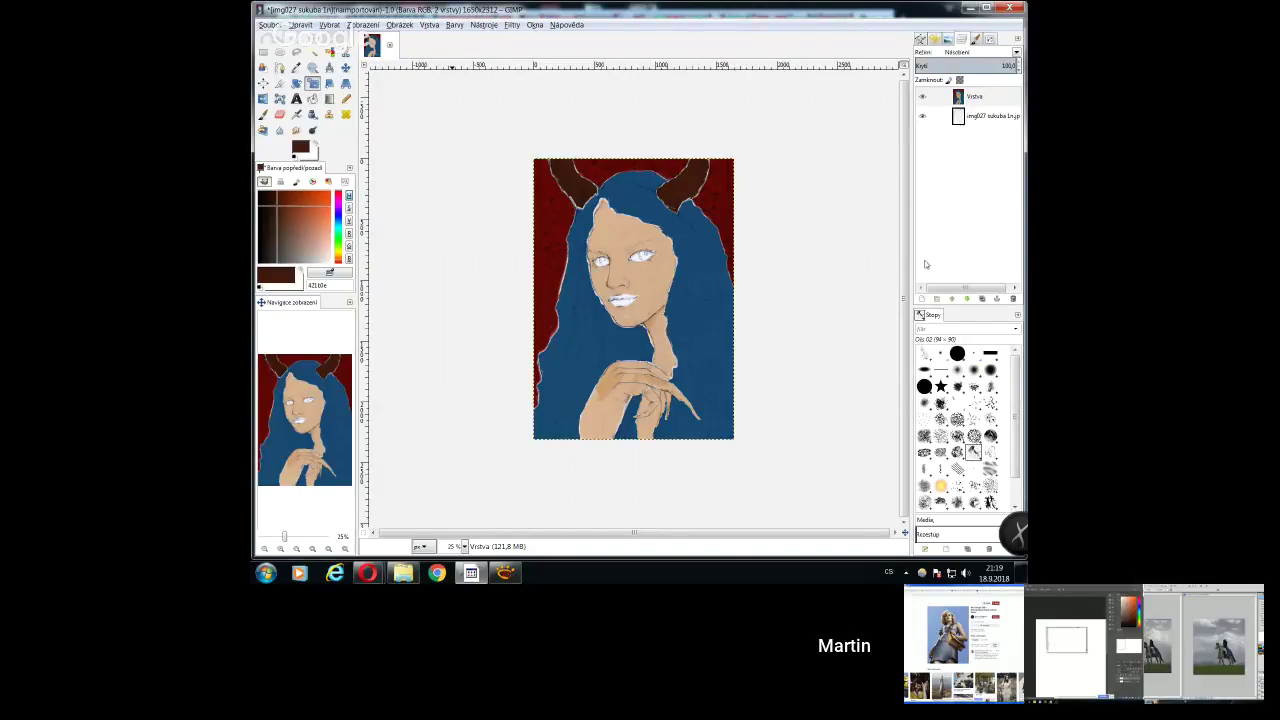
left_click(921, 297)
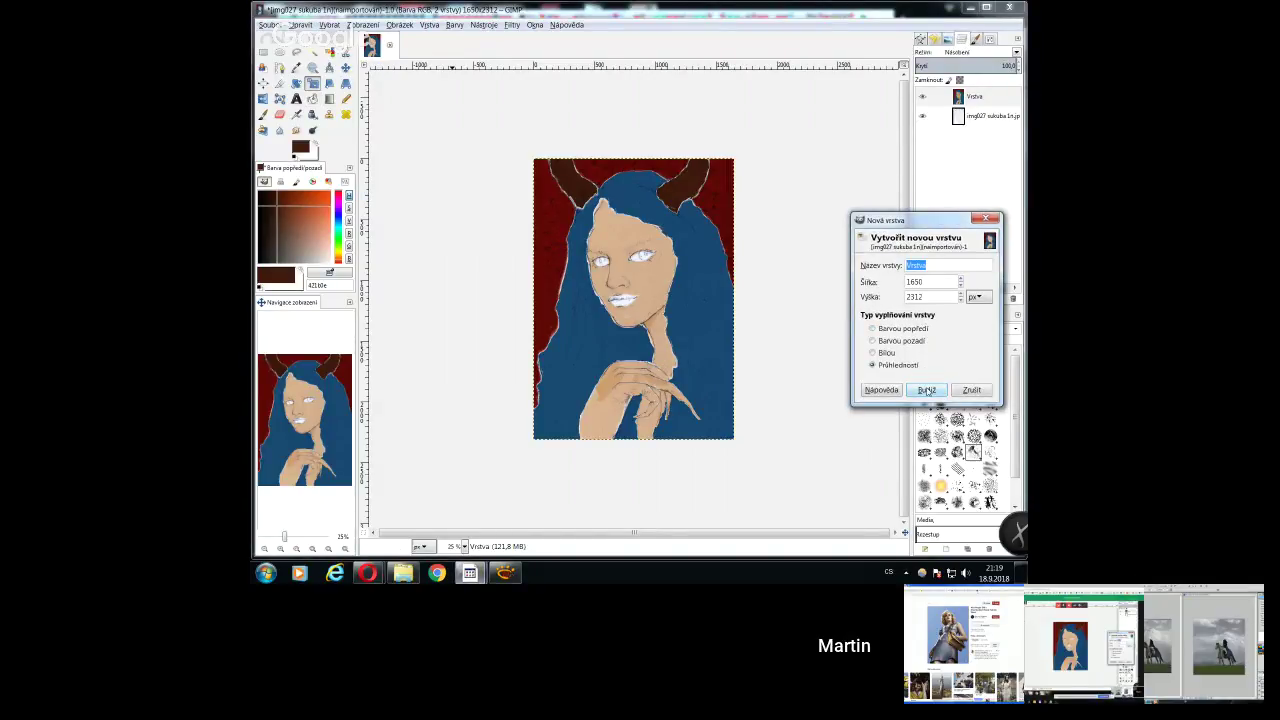
left_click(927, 390)
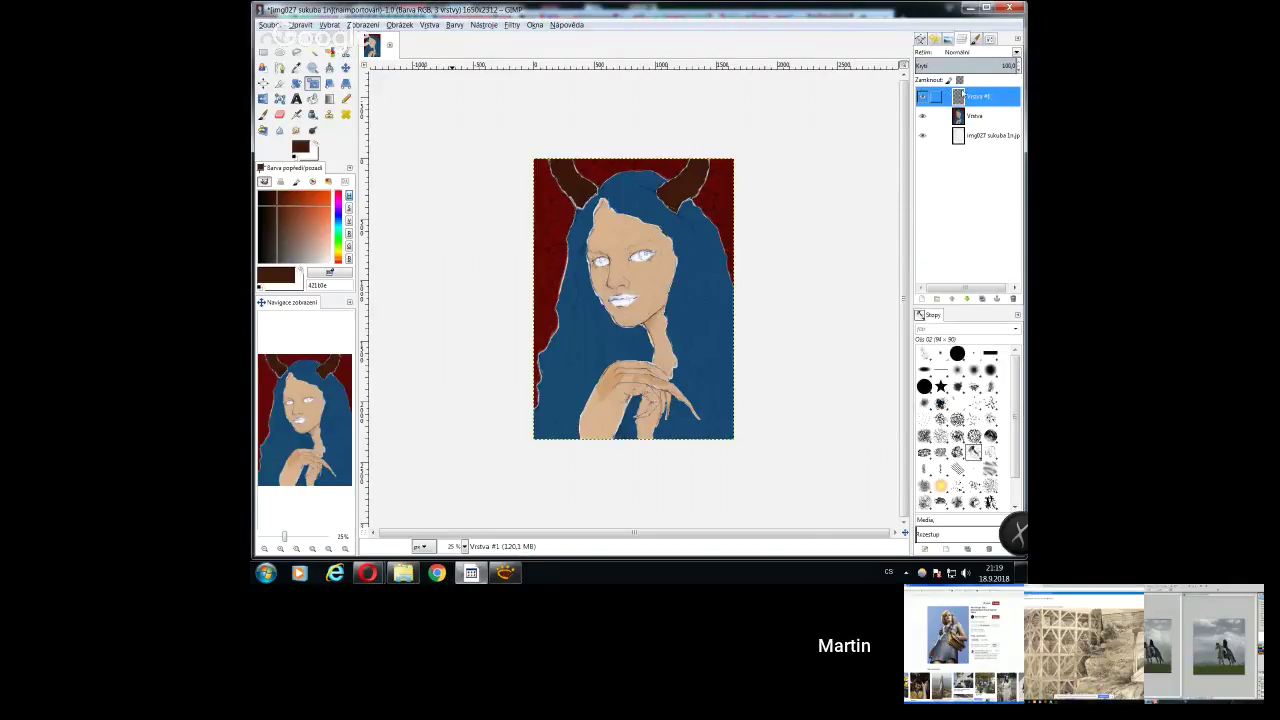
left_click(1015, 55)
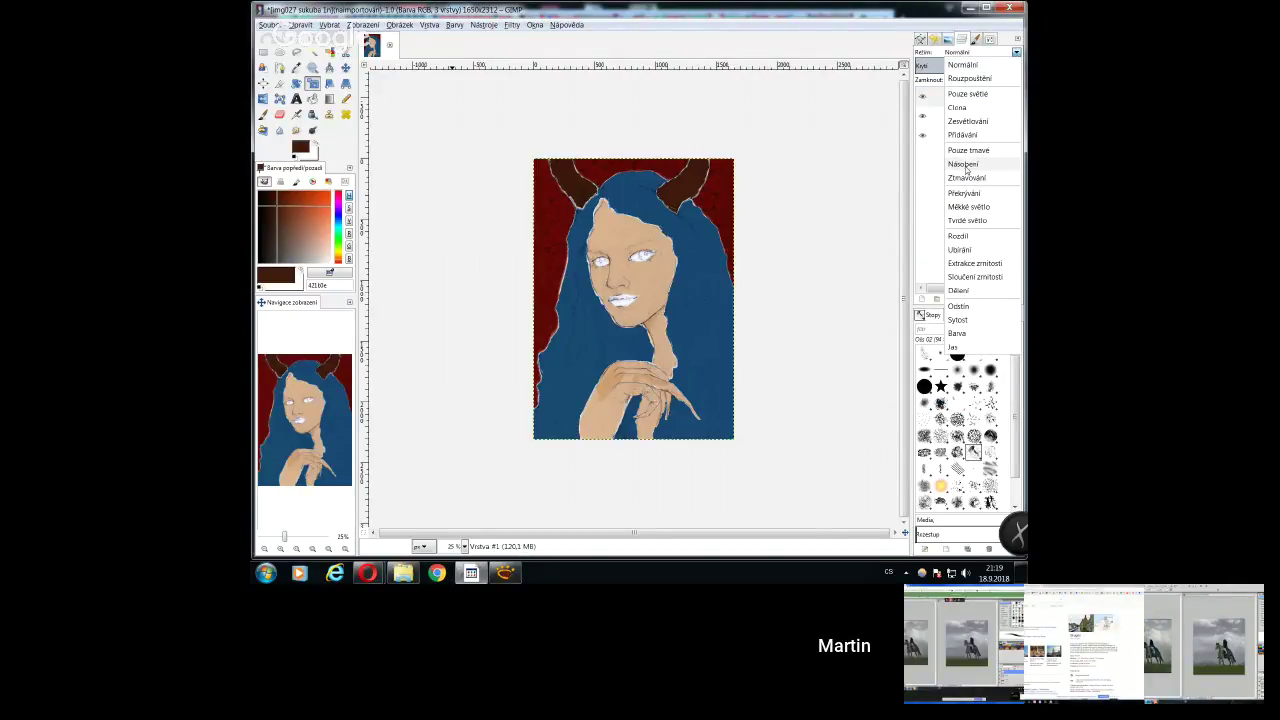
left_click(937, 199)
left_click(778, 409)
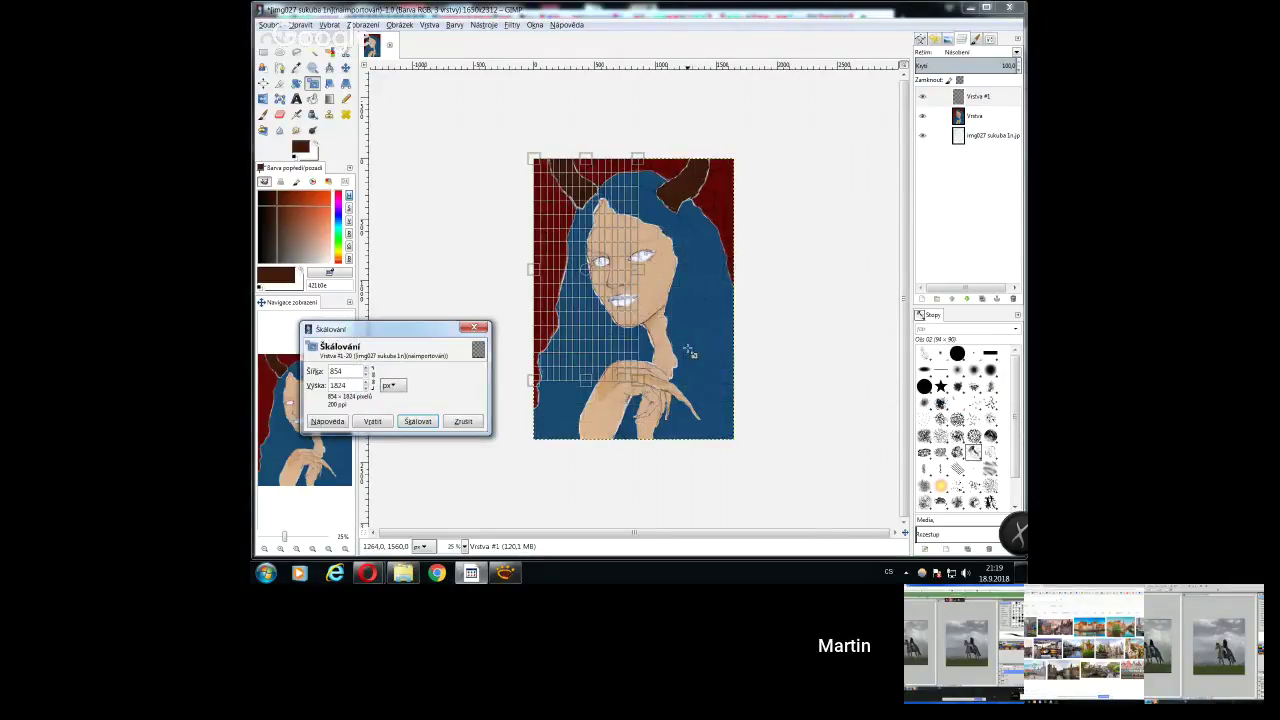
left_click(474, 327)
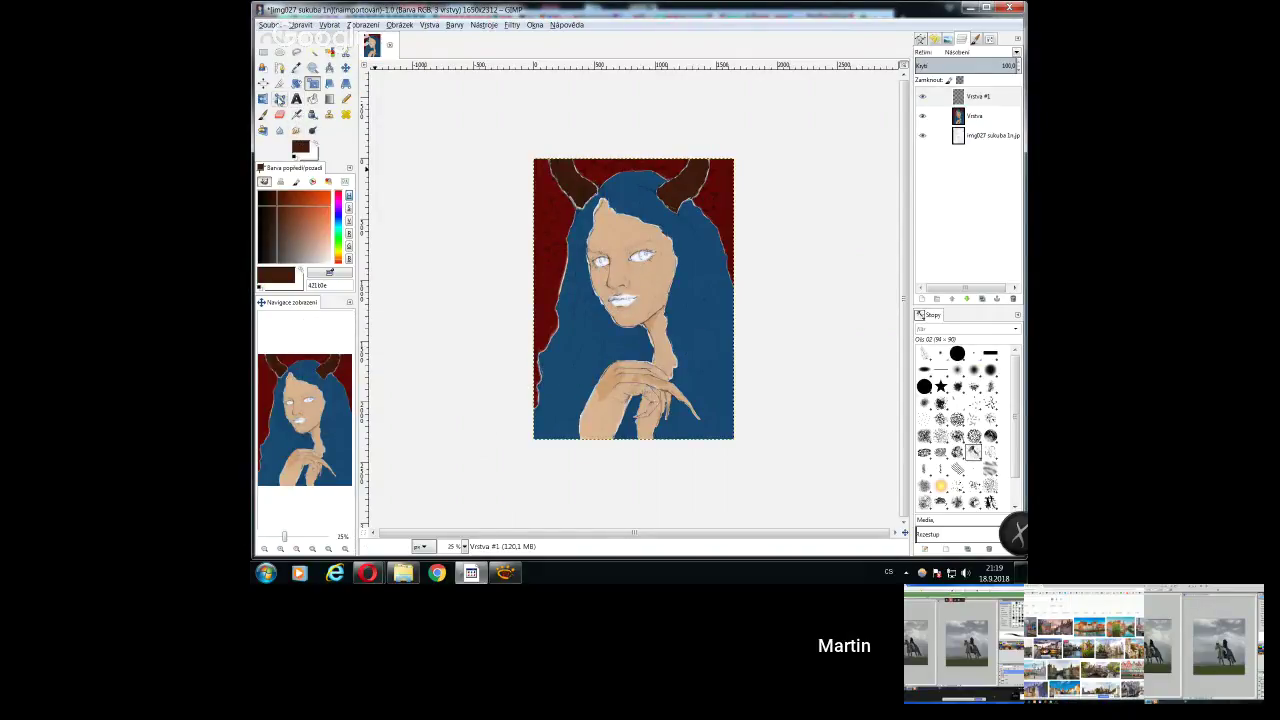
Draw a dark teal linear foreground-to-transparent gradient on the new layer, from beyond the image's lower-right corner towards the figure's centre
left_click(329, 98)
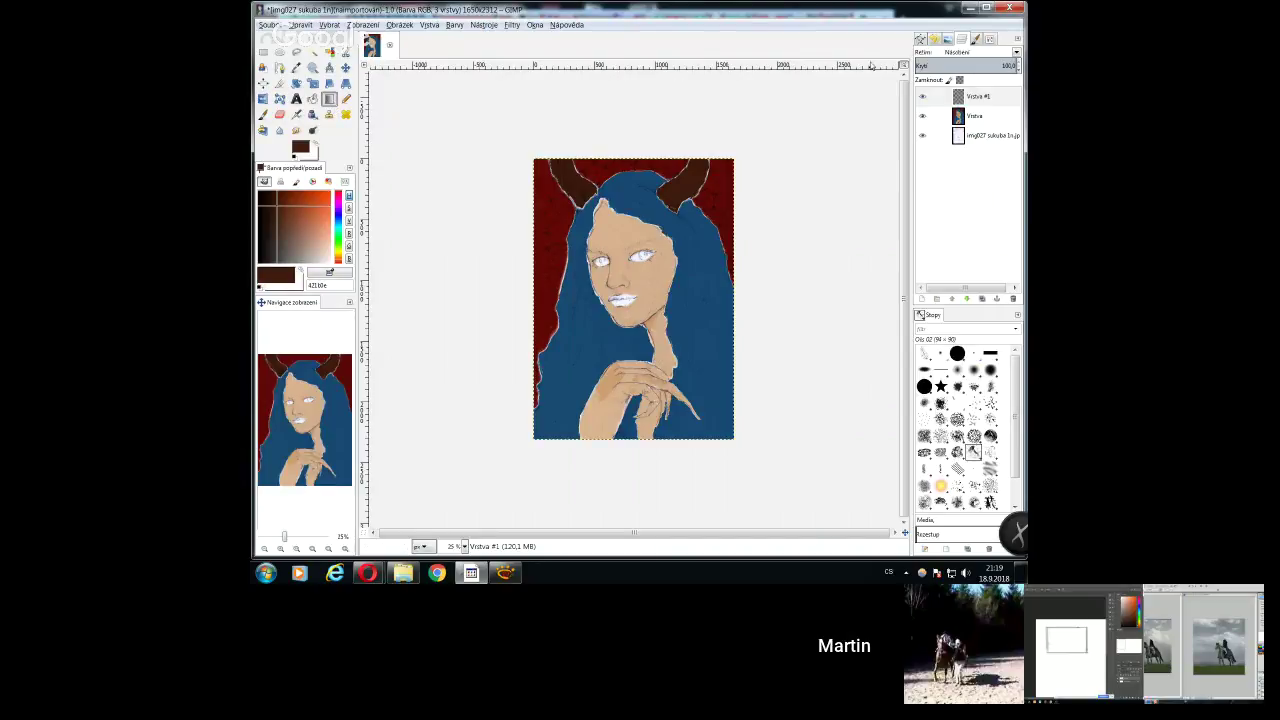
left_click(953, 40)
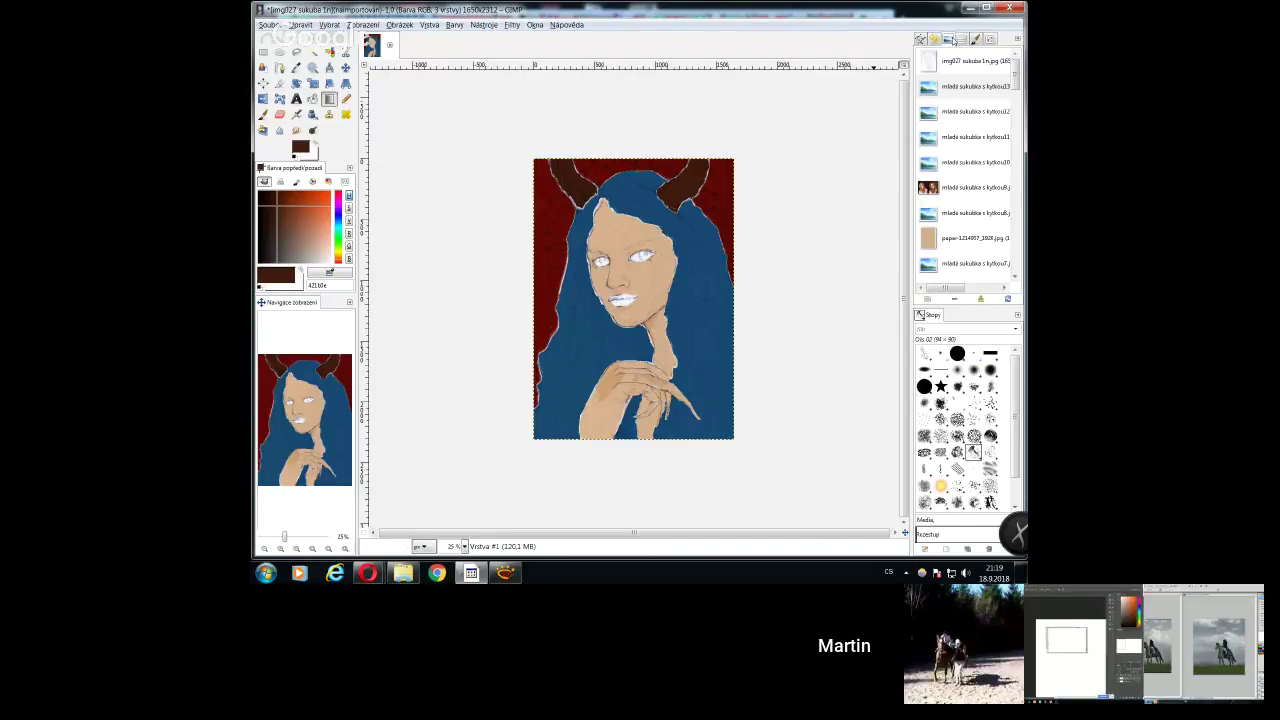
left_click(991, 40)
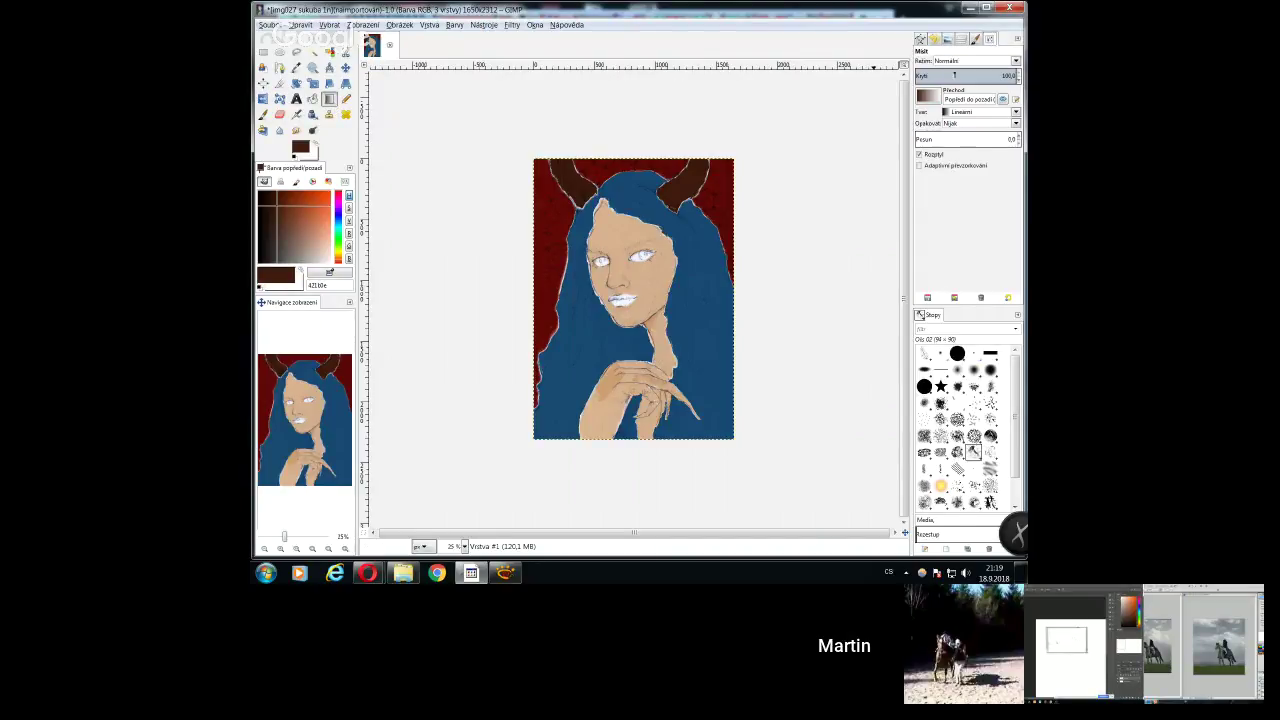
left_click(932, 101)
left_click(958, 174)
left_click(340, 228)
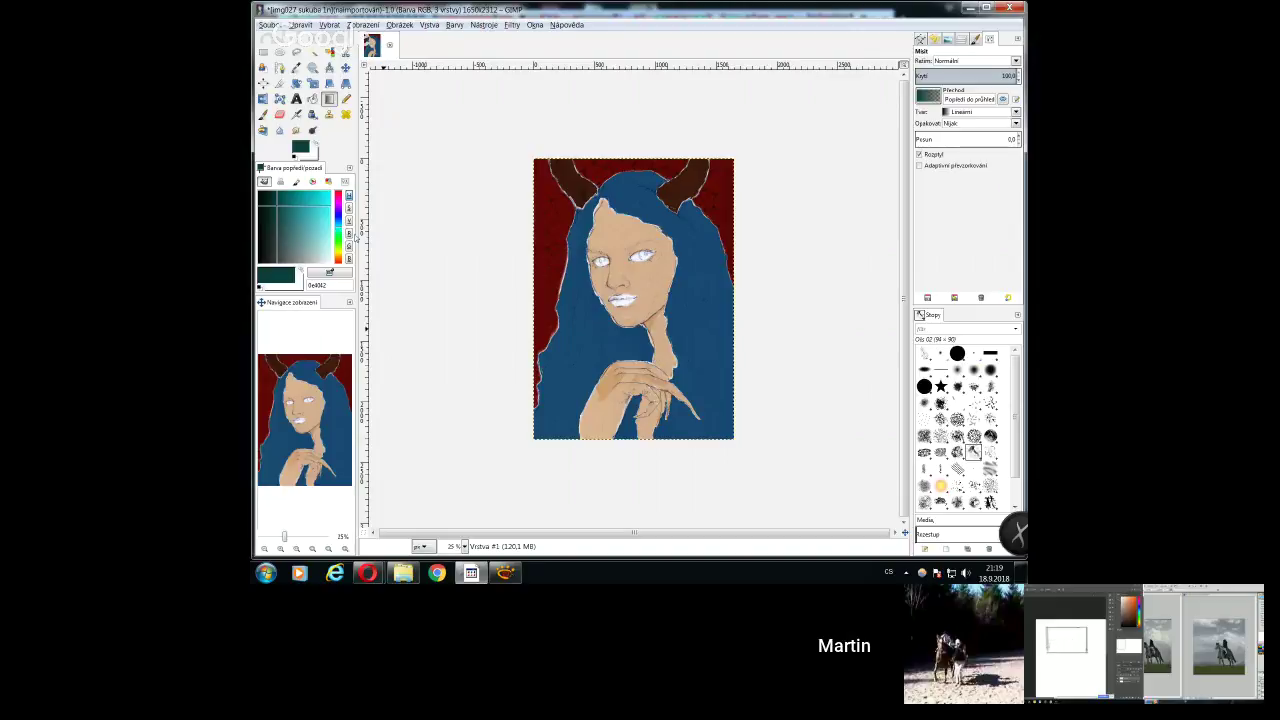
left_click_drag(843, 437, 637, 314)
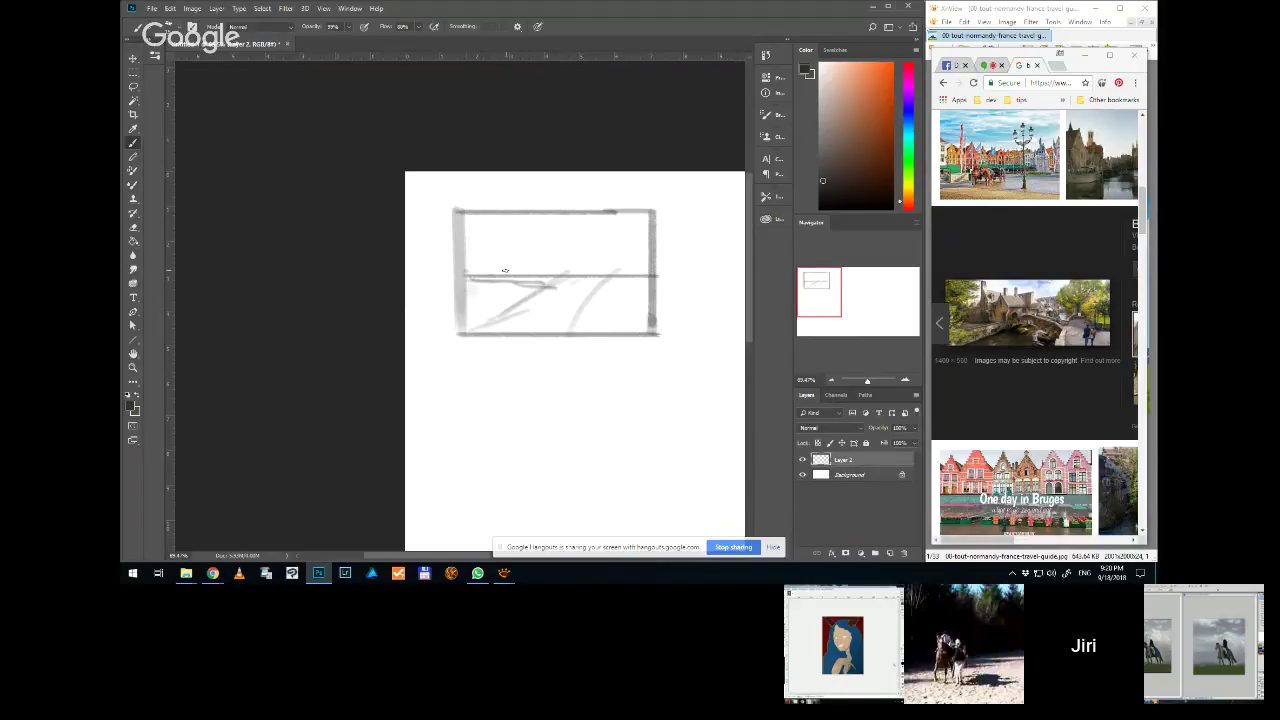
In Photoshop, sketch pointed-roof buildings on the horizon line in the left half of the framed thumbnail
mouse_move(473, 276)
left_mouse_down()
mouse_move(465, 235)
mouse_move(472, 278)
mouse_move(486, 218)
mouse_move(499, 225)
mouse_move(500, 277)
mouse_move(528, 245)
mouse_move(506, 283)
left_mouse_up()
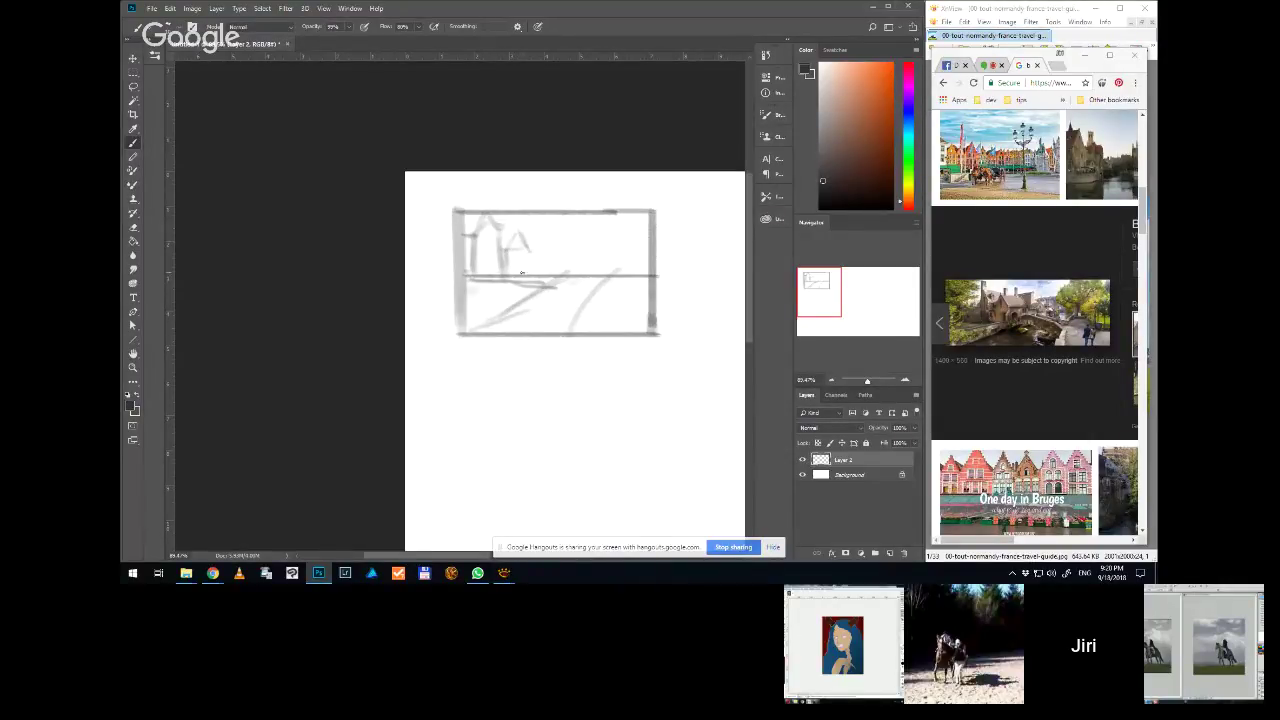
Sketch the receding row of houses and the road lines below the horizon in the thumbnail, undoing unwanted strokes
left_click_drag(527, 249, 530, 274)
left_click_drag(530, 253, 532, 240)
mouse_move(464, 320)
left_mouse_down()
mouse_move(560, 279)
mouse_move(480, 326)
mouse_move(569, 302)
mouse_move(537, 286)
mouse_move(598, 291)
mouse_move(608, 324)
mouse_move(504, 329)
mouse_move(567, 323)
mouse_move(573, 282)
mouse_move(591, 279)
mouse_move(494, 327)
mouse_move(587, 285)
mouse_move(545, 324)
mouse_move(514, 331)
mouse_move(572, 303)
left_mouse_up()
key("ctrl+z")
key("ctrl+z")
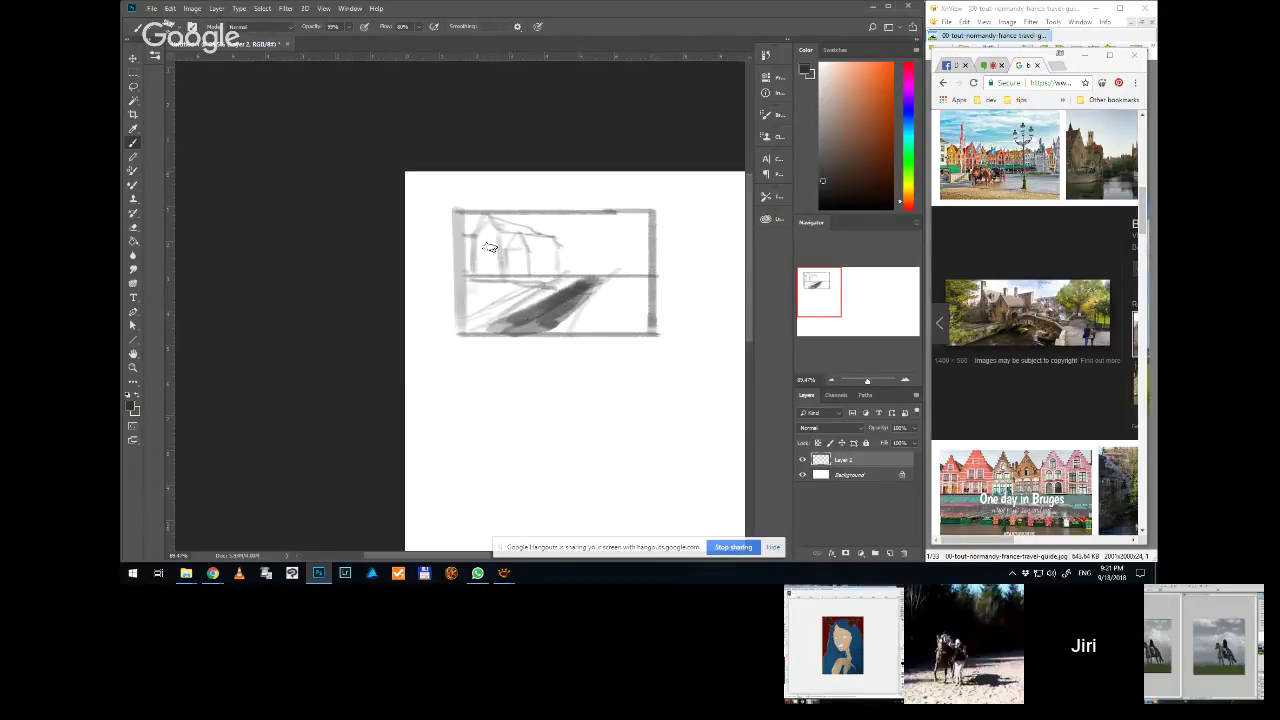
Shade the houses and the ground in grey, undo the diagonal sky stroke, and darken the road's edges
mouse_move(489, 246)
left_mouse_down()
mouse_move(480, 298)
mouse_move(491, 227)
mouse_move(501, 268)
mouse_move(522, 238)
mouse_move(530, 274)
mouse_move(534, 239)
mouse_move(547, 273)
mouse_move(484, 299)
mouse_move(477, 244)
mouse_move(479, 313)
mouse_move(514, 296)
mouse_move(513, 309)
mouse_move(590, 298)
mouse_move(603, 283)
mouse_move(599, 296)
mouse_move(653, 284)
mouse_move(634, 271)
mouse_move(645, 228)
left_mouse_up()
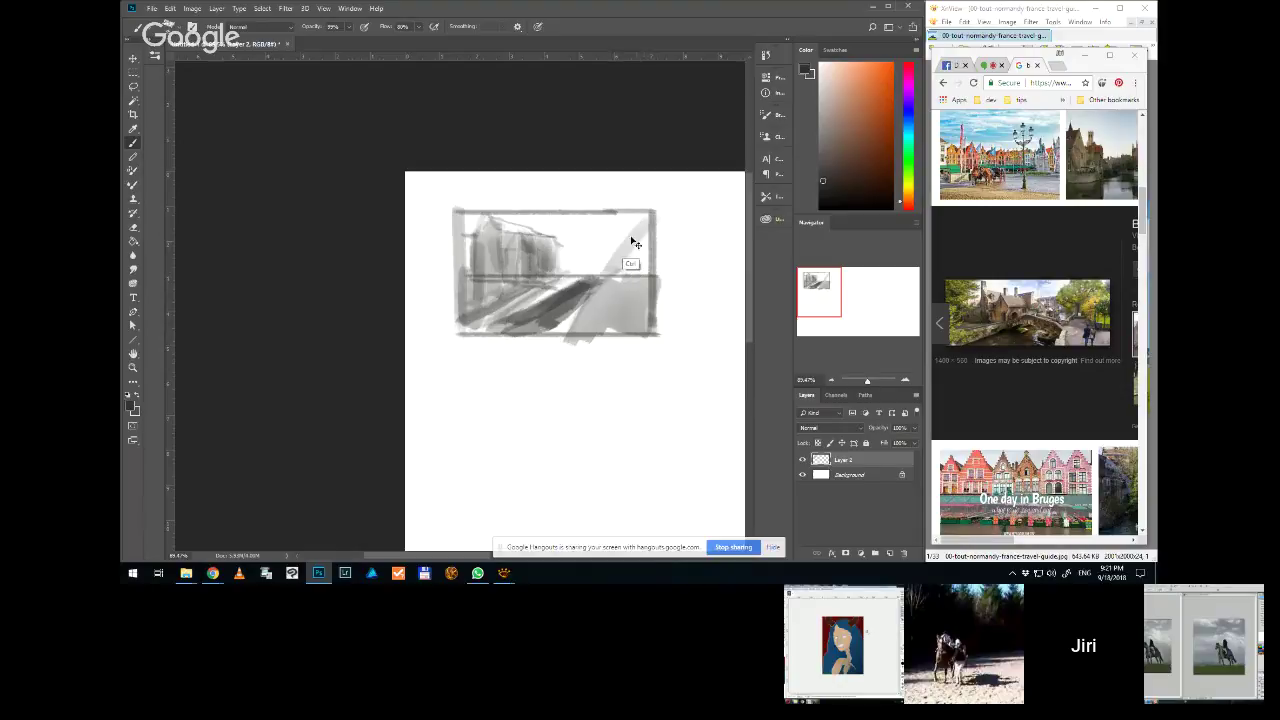
key("ctrl+z")
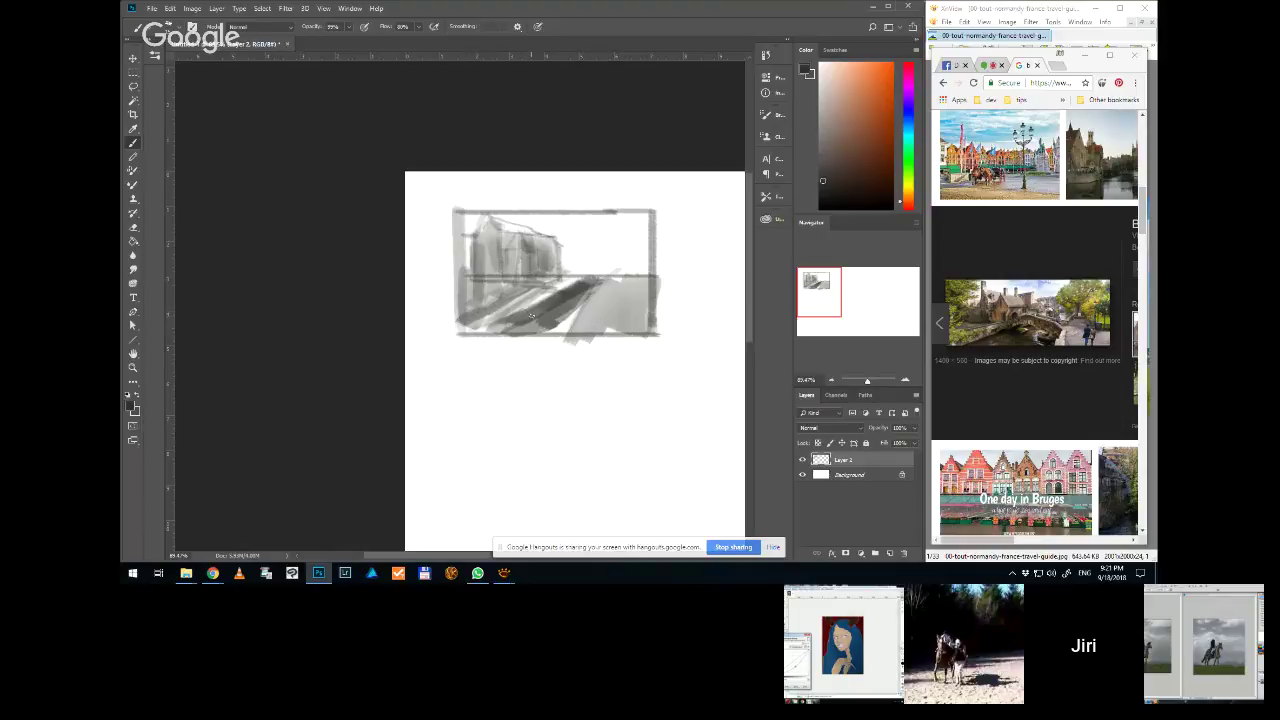
left_click_drag(560, 287, 476, 322)
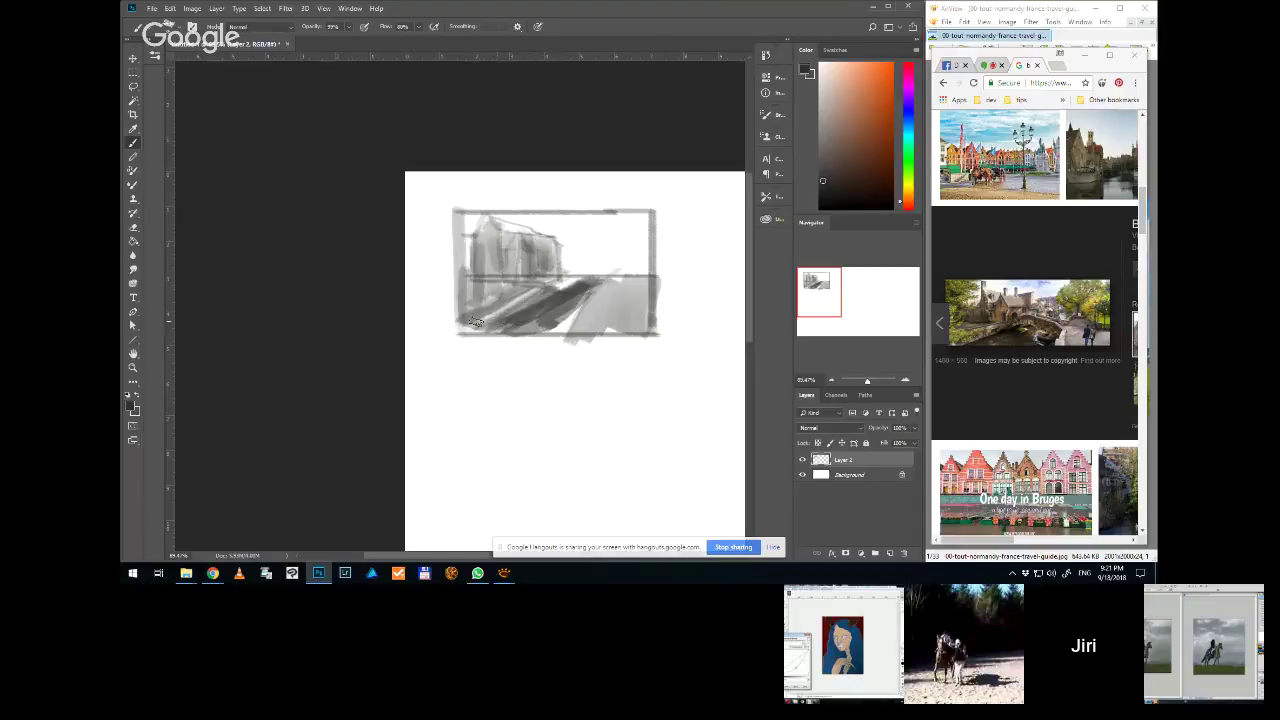
mouse_move(578, 296)
left_mouse_down()
mouse_move(545, 345)
mouse_move(530, 336)
mouse_move(560, 330)
left_mouse_up()
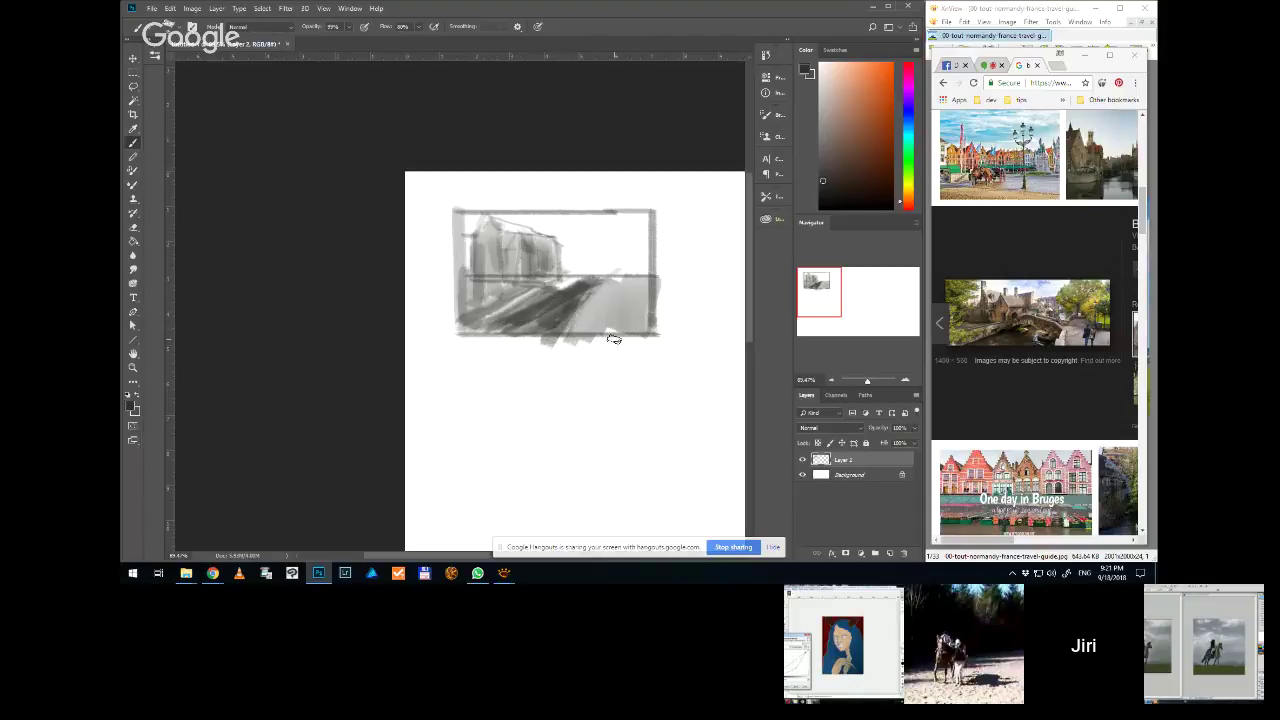
Blend the road and ground with greys sampled from the sketch, and add faint distant shapes along the horizon
left_click(618, 336, "alt")
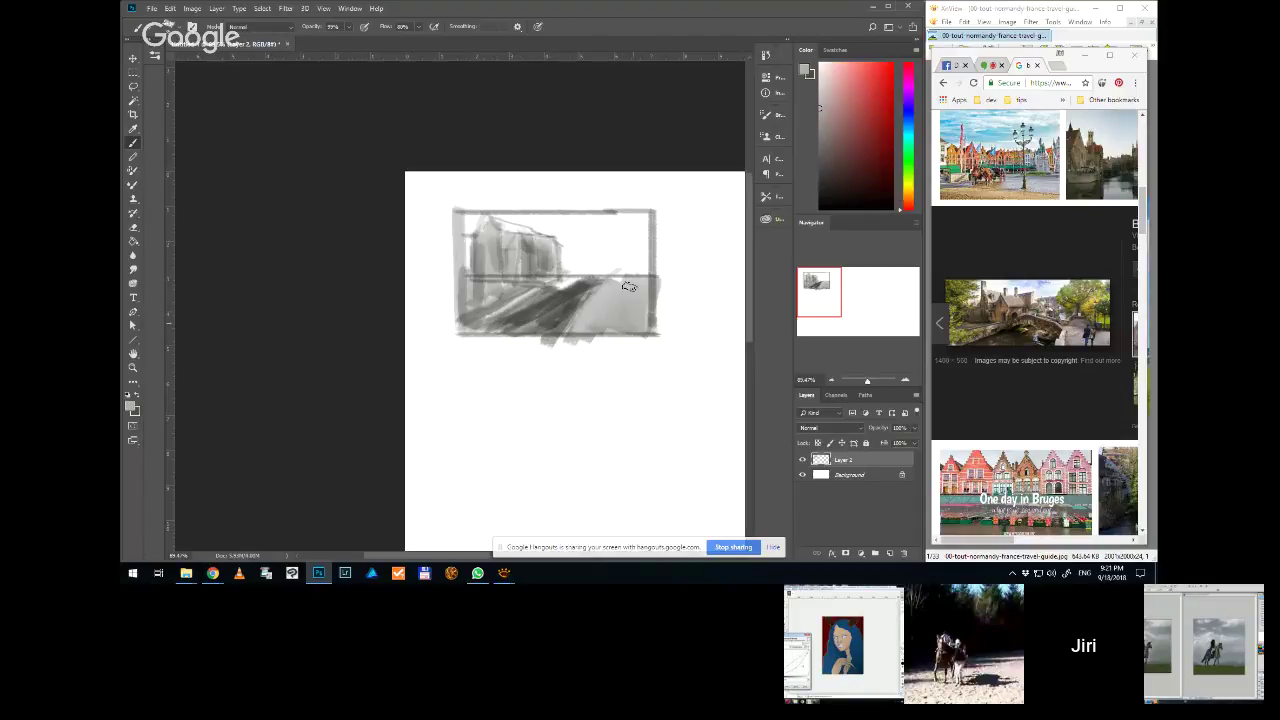
left_click(570, 292, "alt")
left_click(548, 288, "alt")
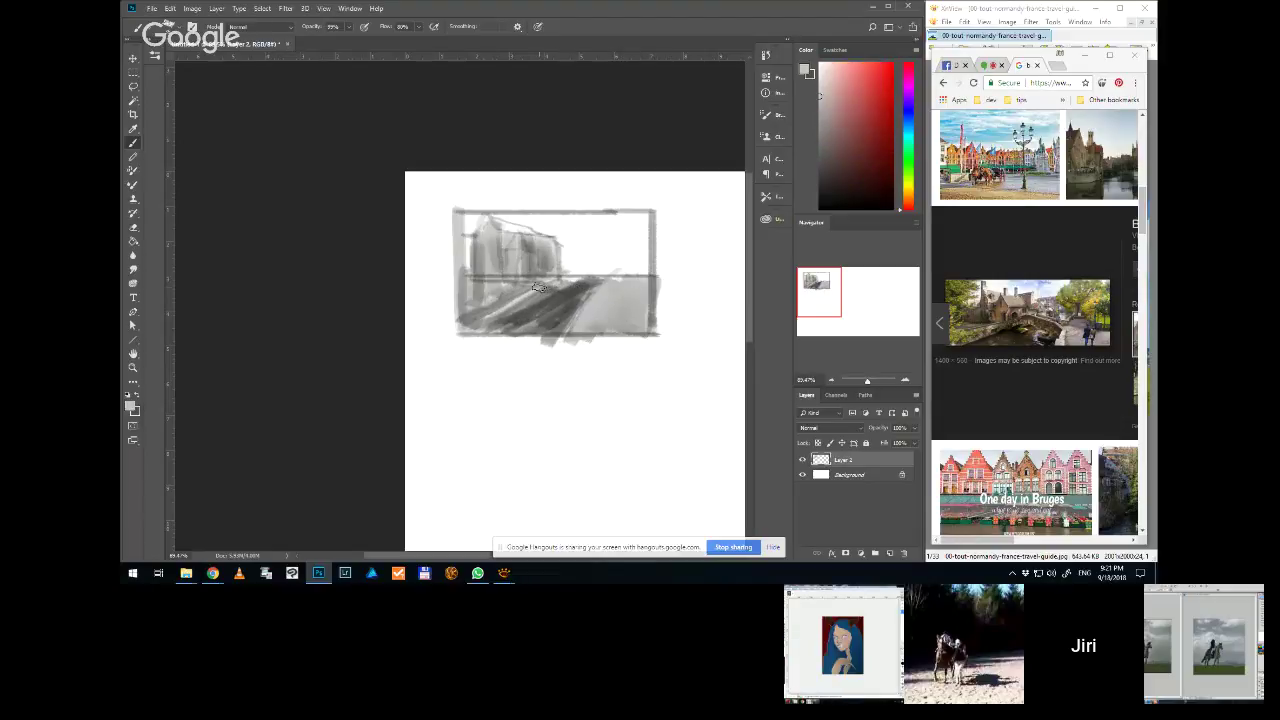
mouse_move(538, 288)
left_mouse_down()
mouse_move(592, 287)
mouse_move(555, 290)
mouse_move(539, 311)
mouse_move(548, 278)
mouse_move(592, 280)
mouse_move(590, 299)
left_mouse_up()
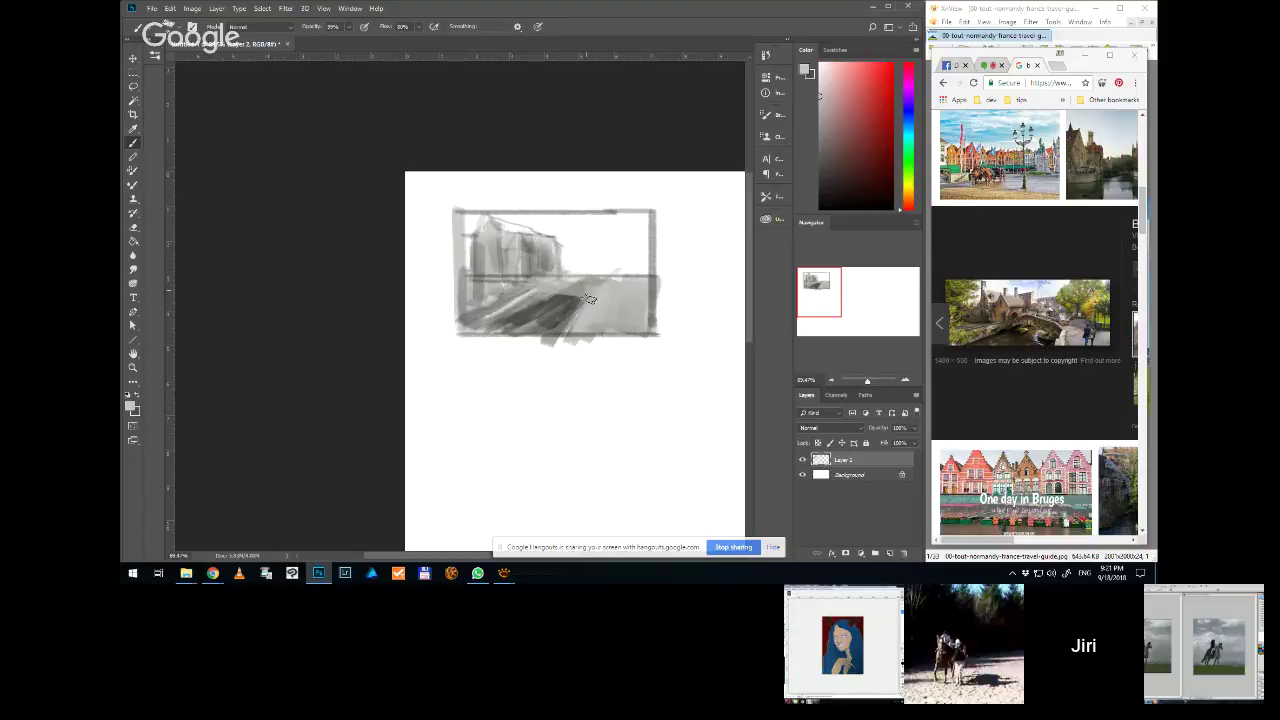
left_click(569, 290, "alt")
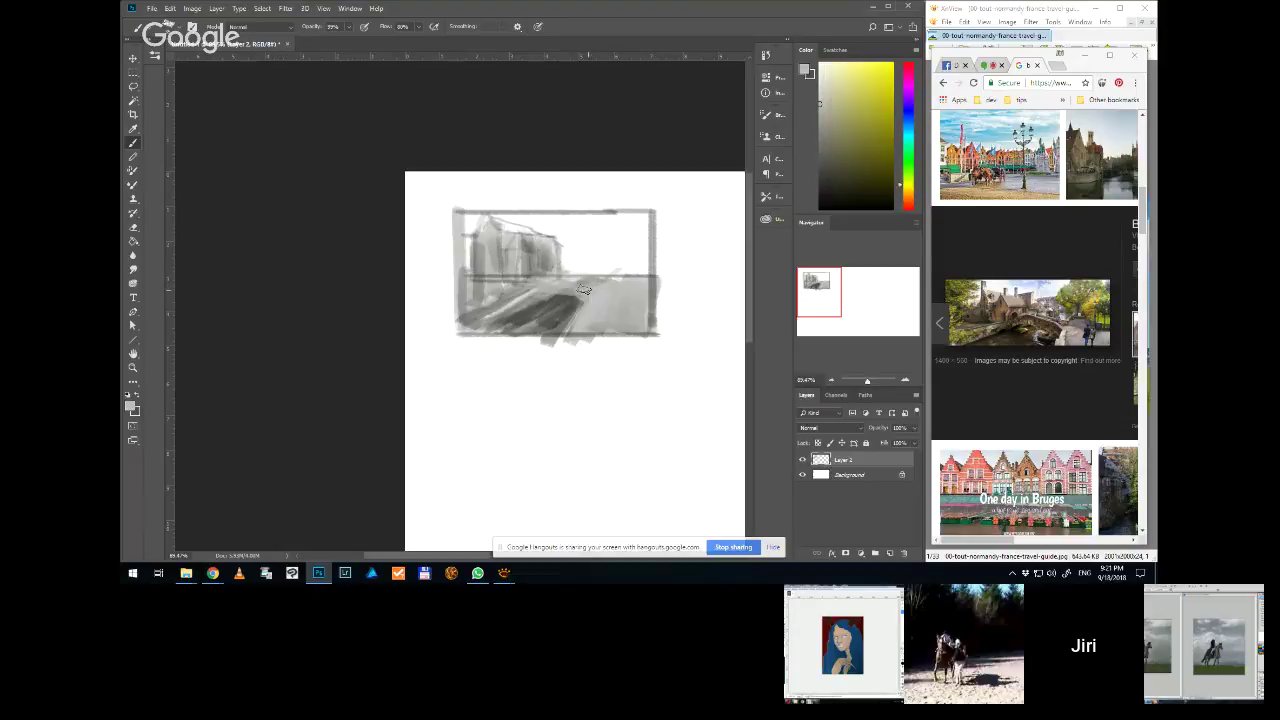
left_click(632, 280, "alt")
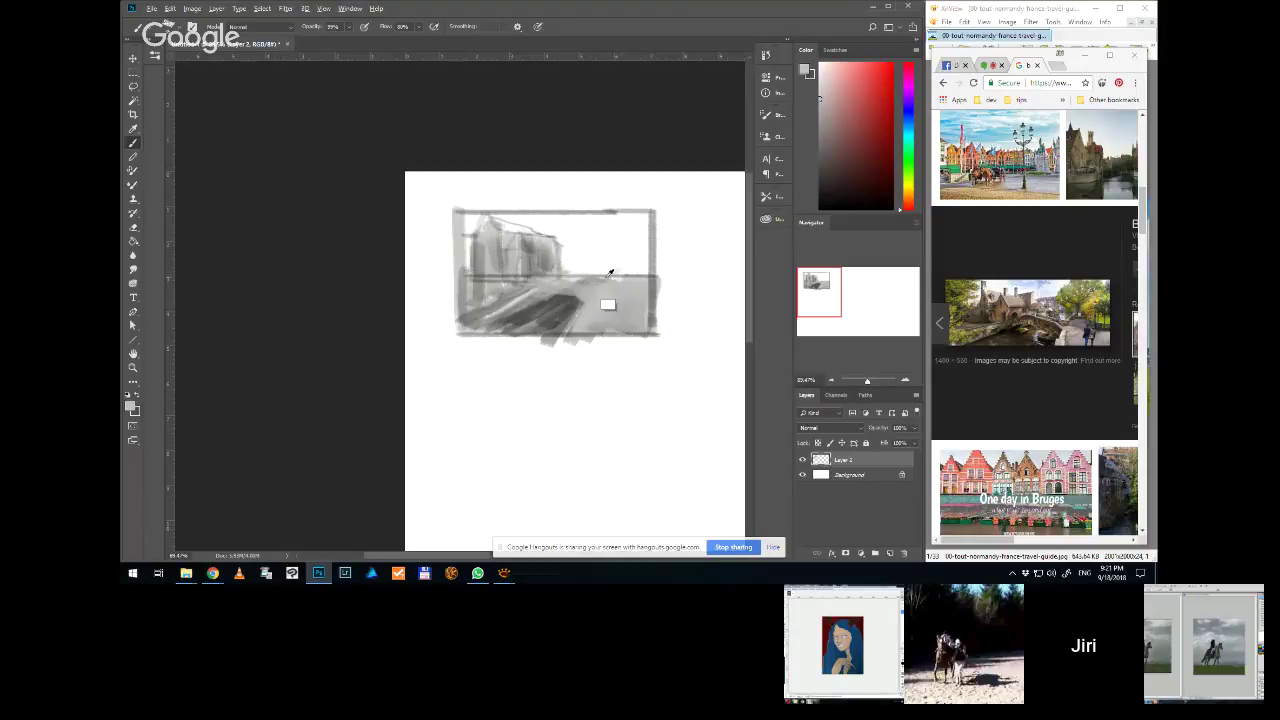
left_click(552, 320, "alt")
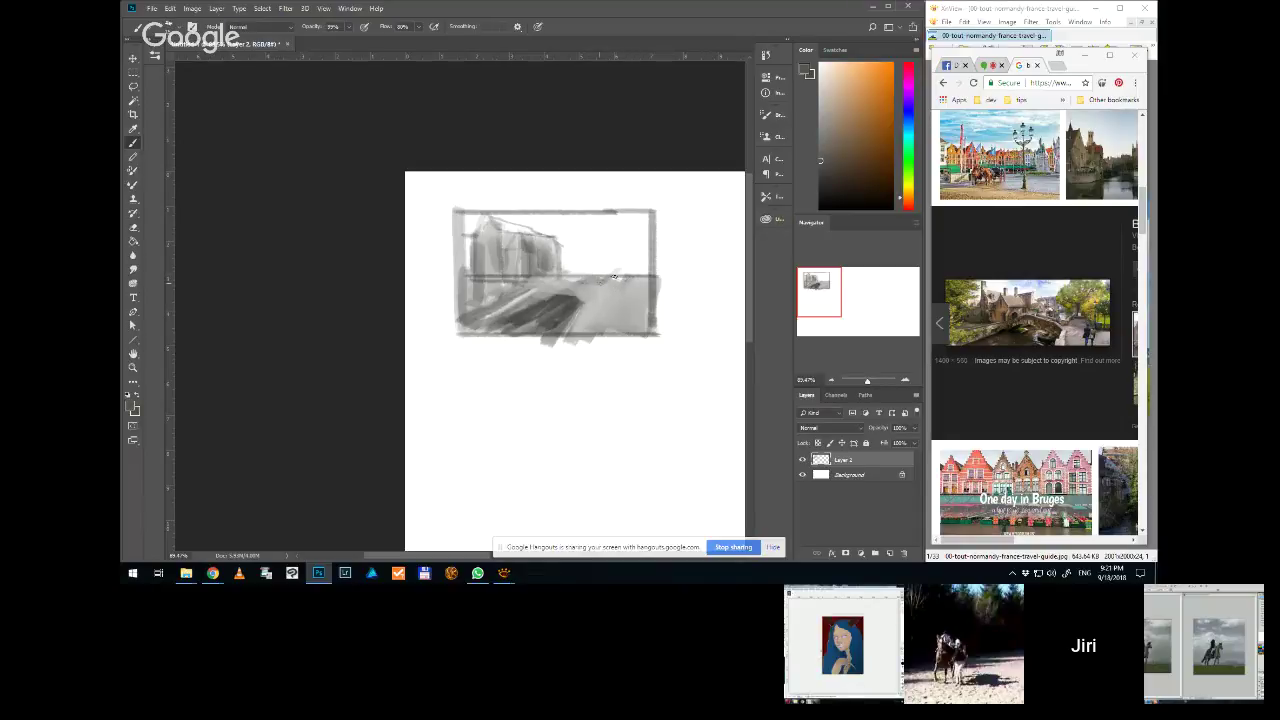
left_click_drag(615, 277, 622, 280)
left_click_drag(618, 277, 551, 295)
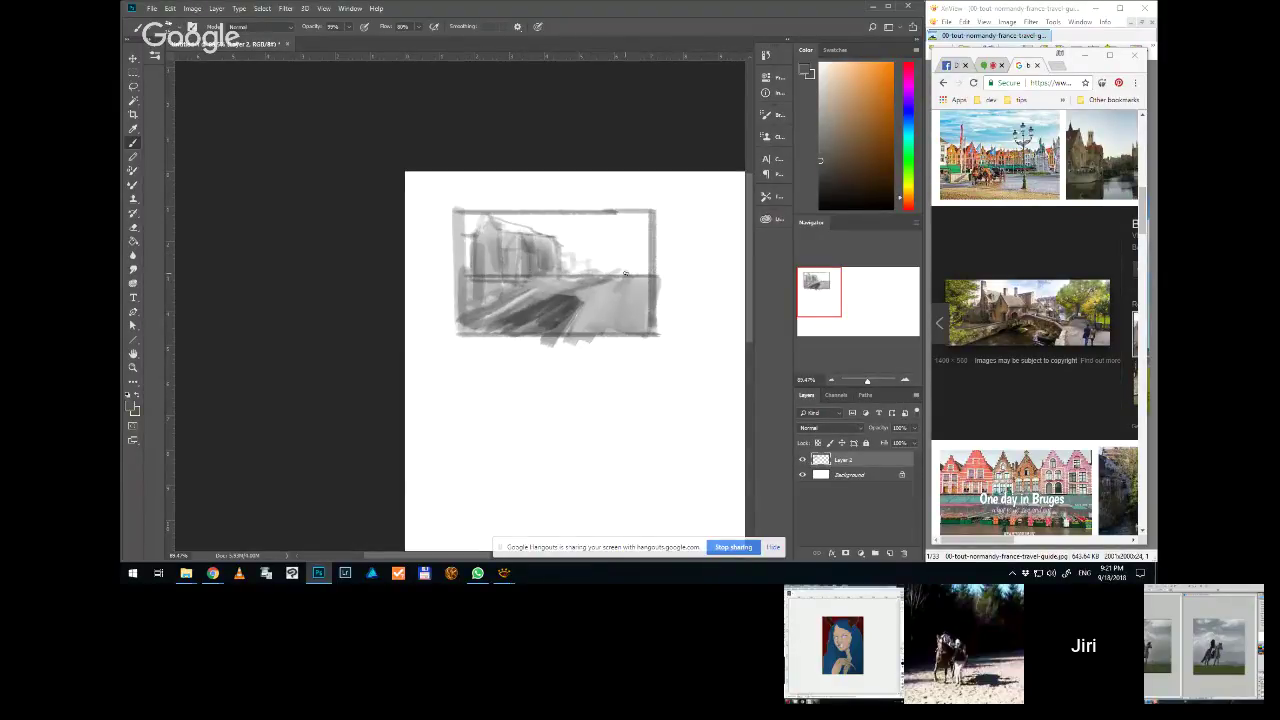
Switch to the browser and save the stone bridge photo as a JPEG in the normandy references folder
right_click(994, 300)
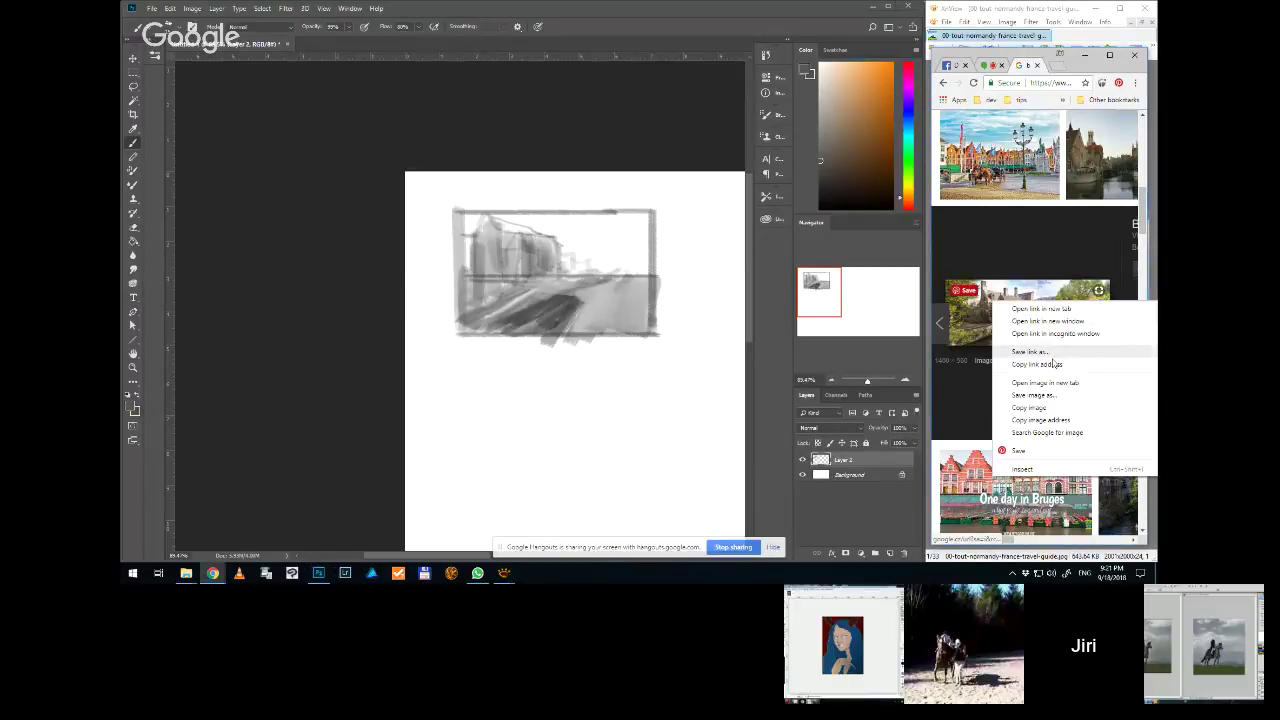
left_click(1058, 395)
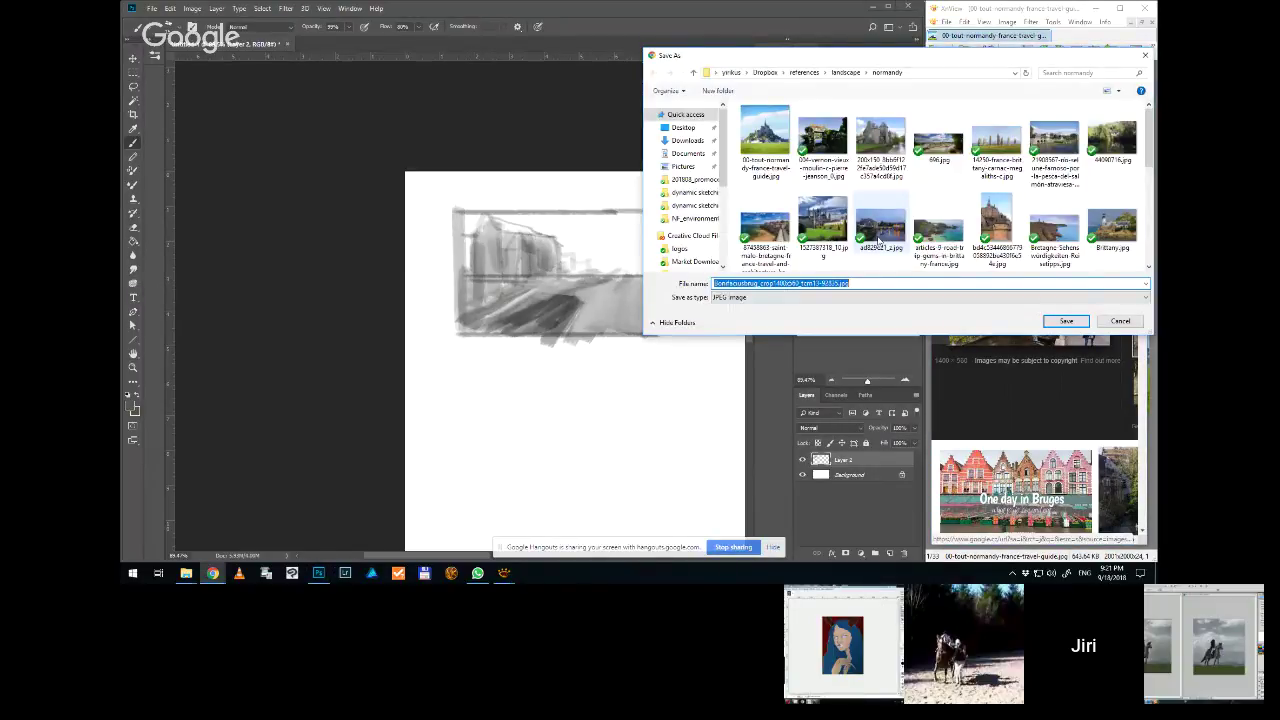
left_click(1066, 321)
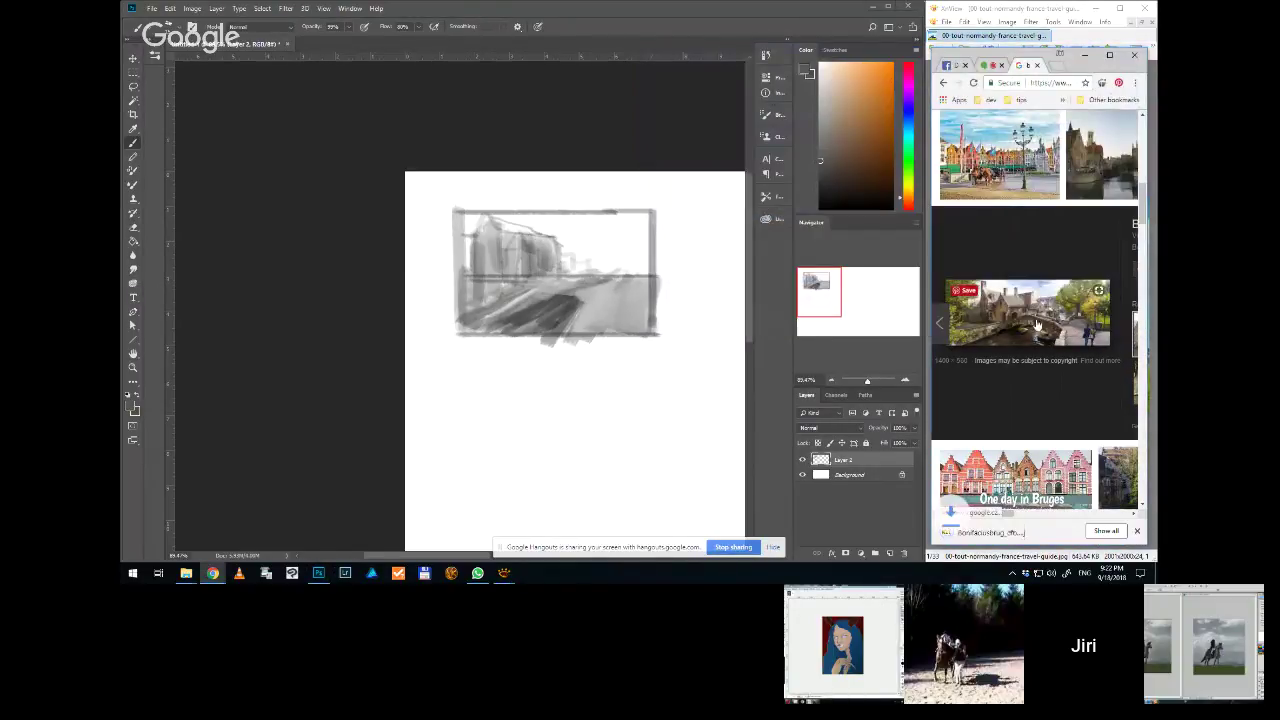
View the downloaded bridge photo in XnView, moving its window beside the sketch, and close the viewer
left_click(980, 533)
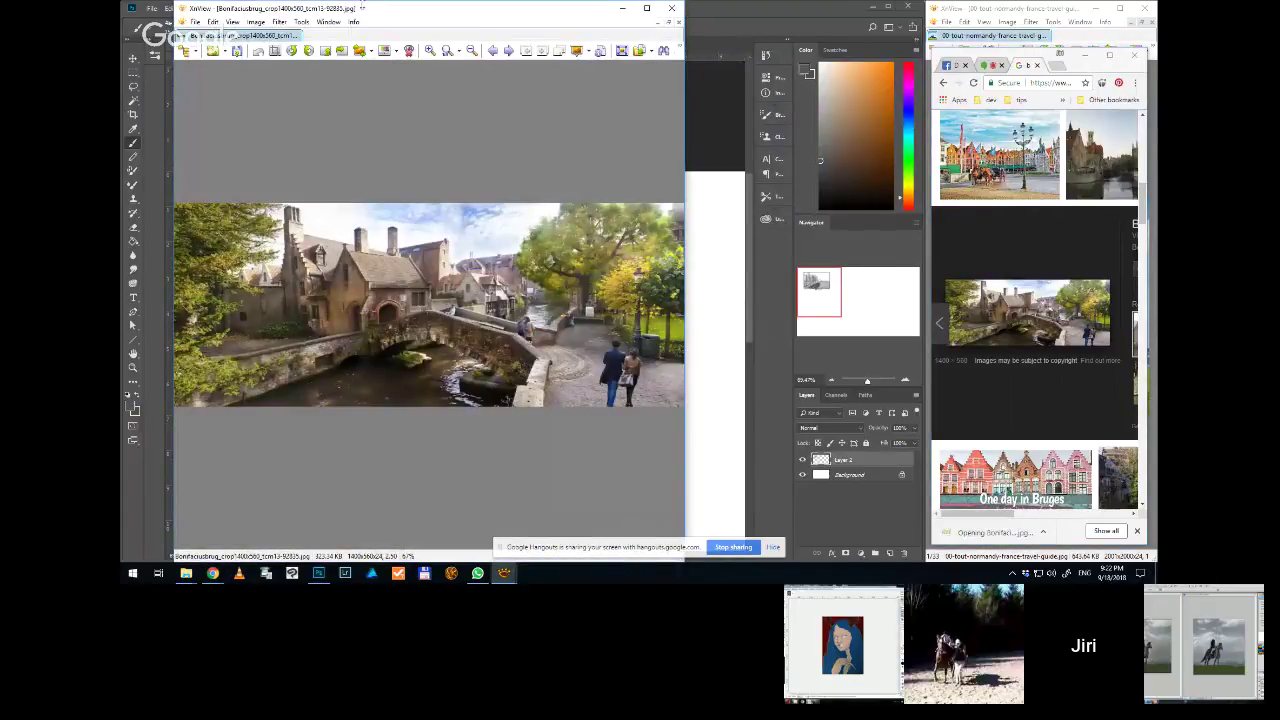
mouse_move(363, 5)
left_mouse_down()
mouse_move(374, 249)
mouse_move(858, 166)
left_mouse_up()
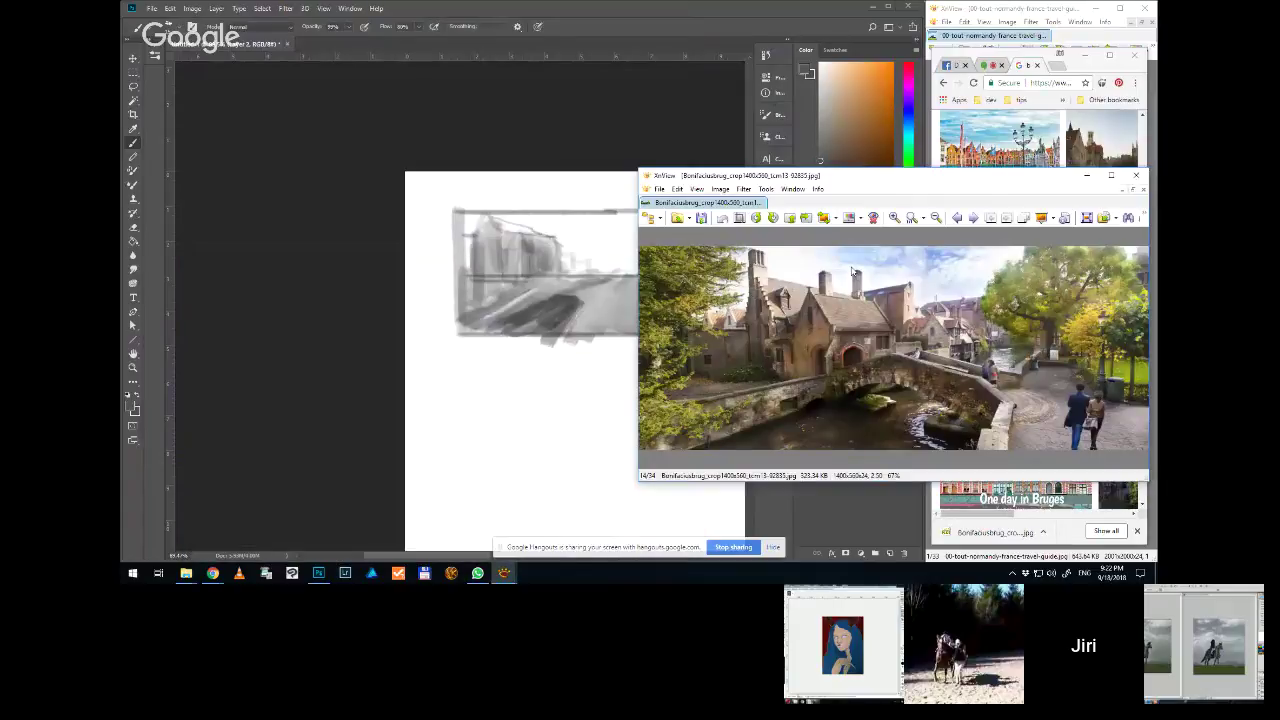
left_click(1136, 175)
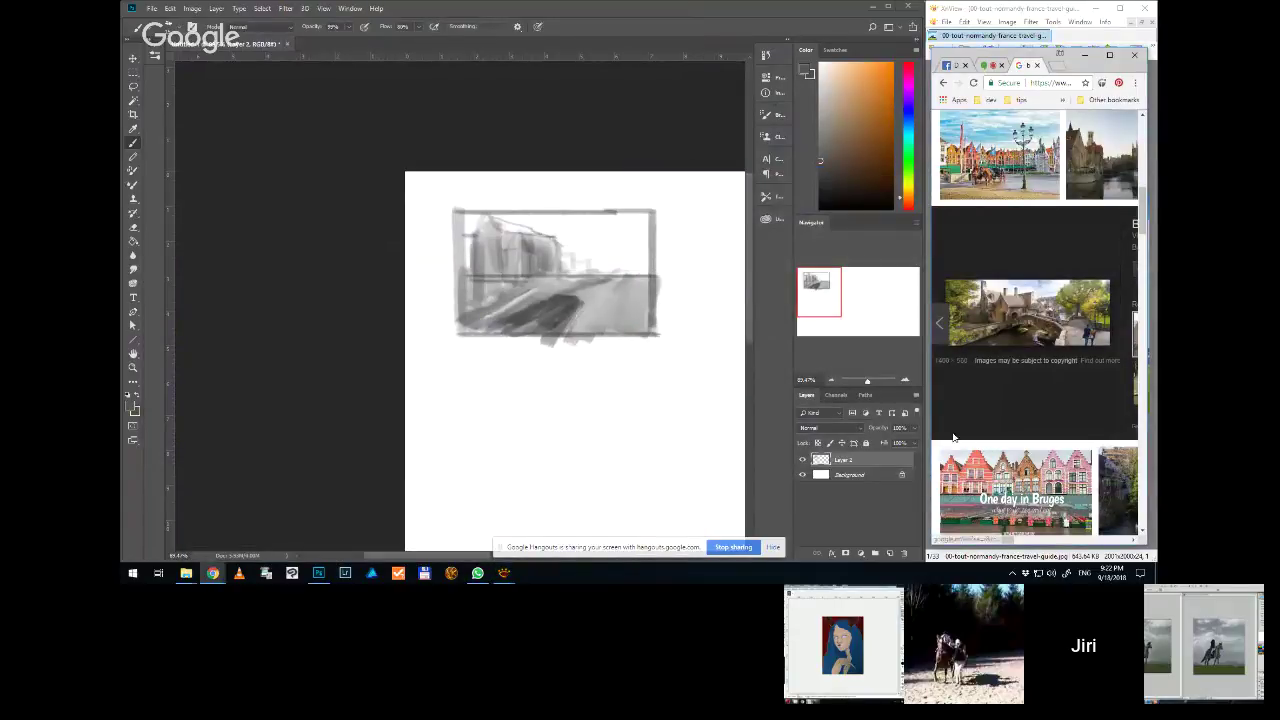
Place the coastal cliff photo with the lighthouse from the normandy folder into the Photoshop sketch document
mouse_move(186, 578)
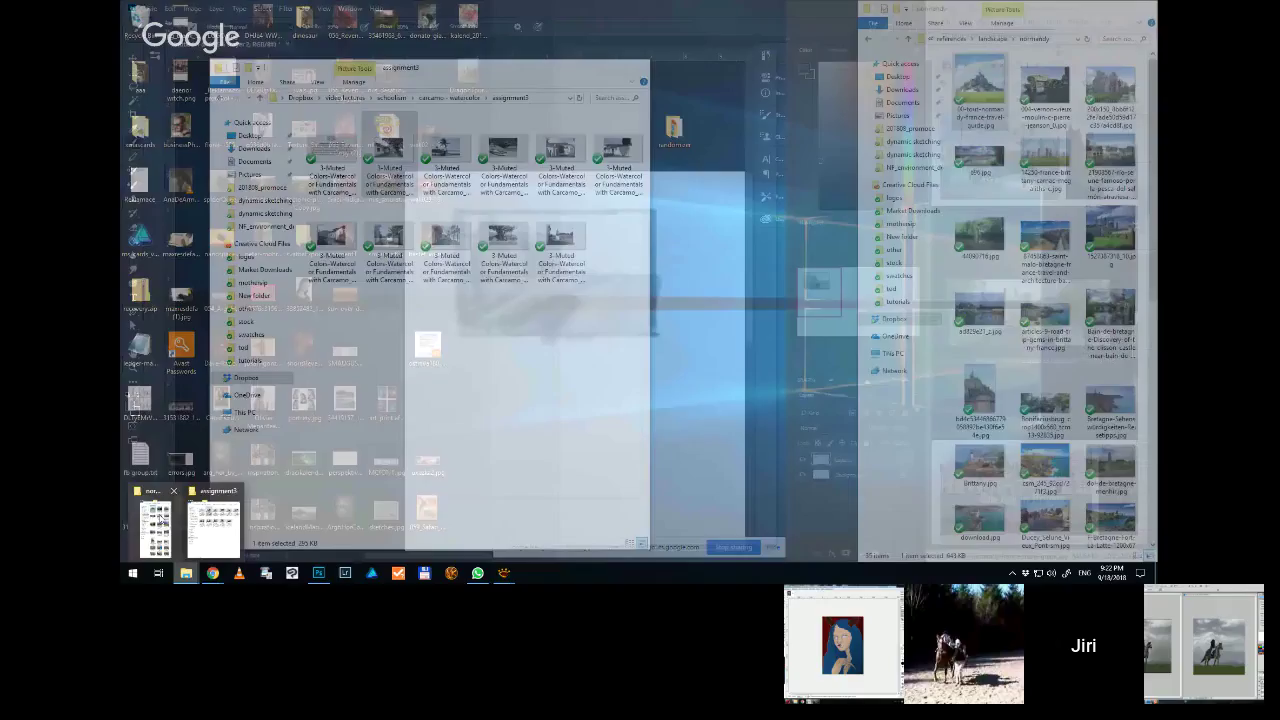
left_click(160, 519)
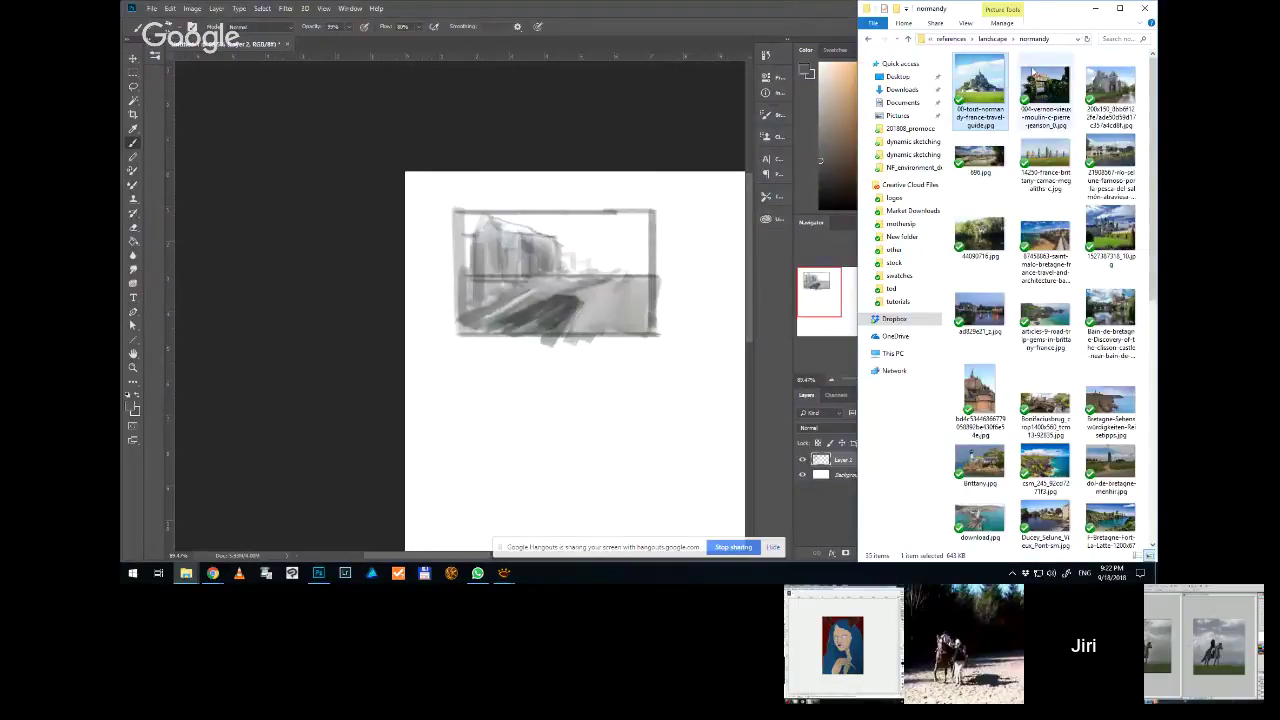
scroll(1087, 210, "down", 2)
scroll(1087, 210, "down", 3)
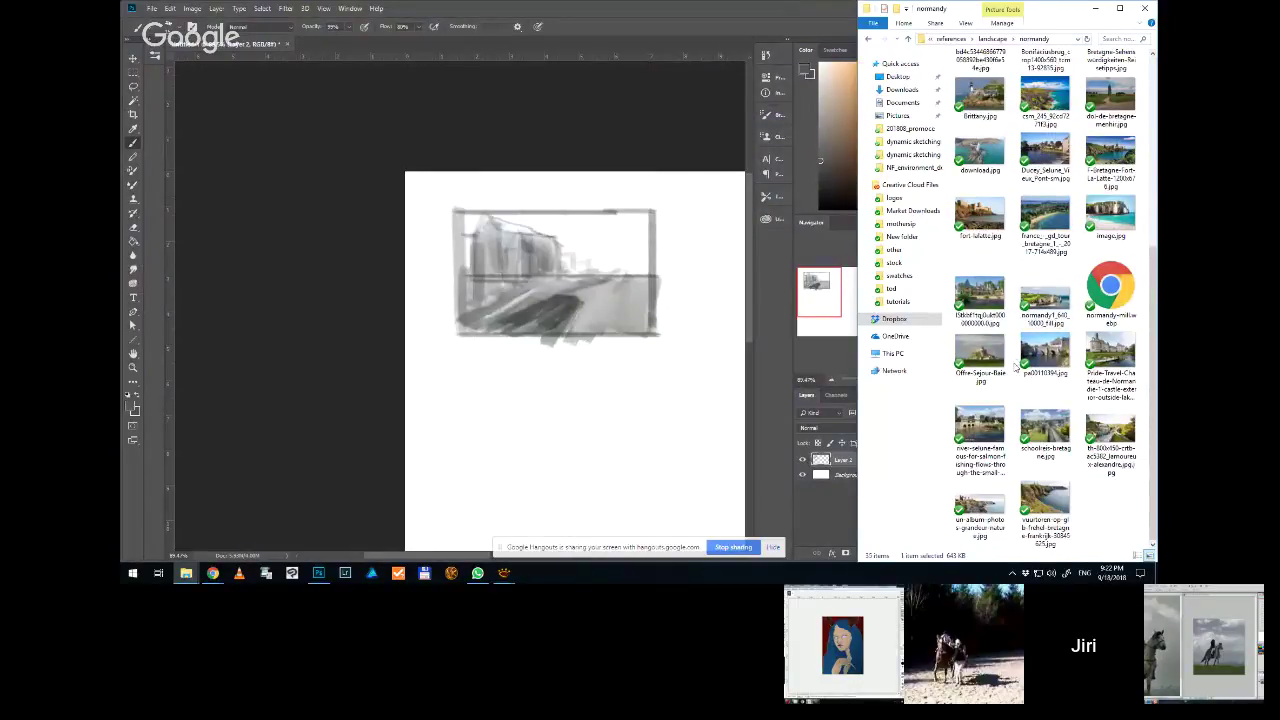
left_click(980, 505)
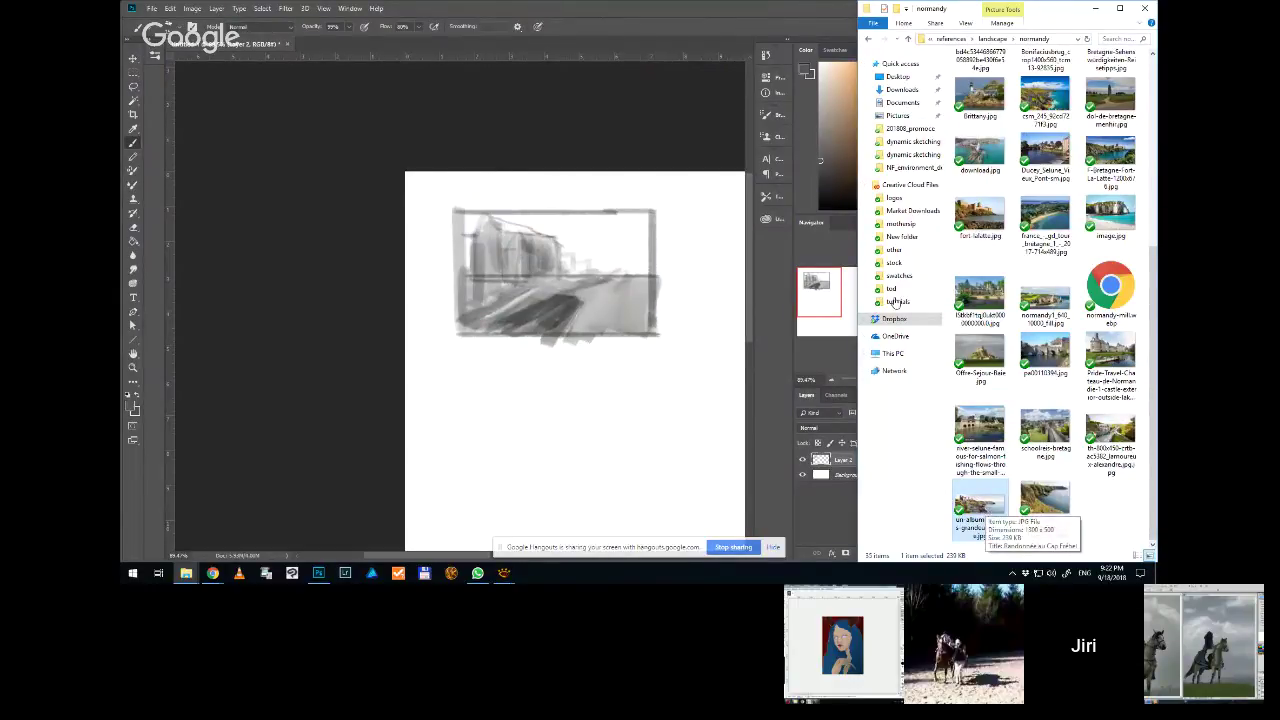
left_click_drag(987, 513, 611, 417)
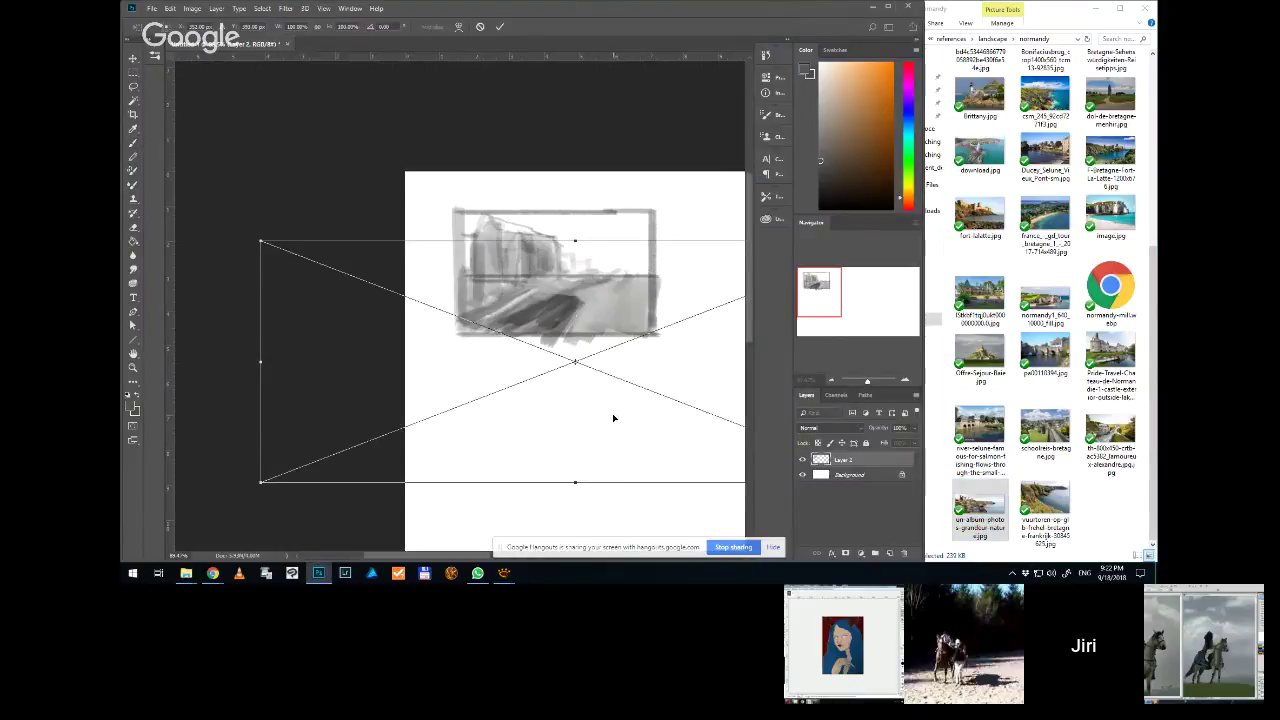
key("v")
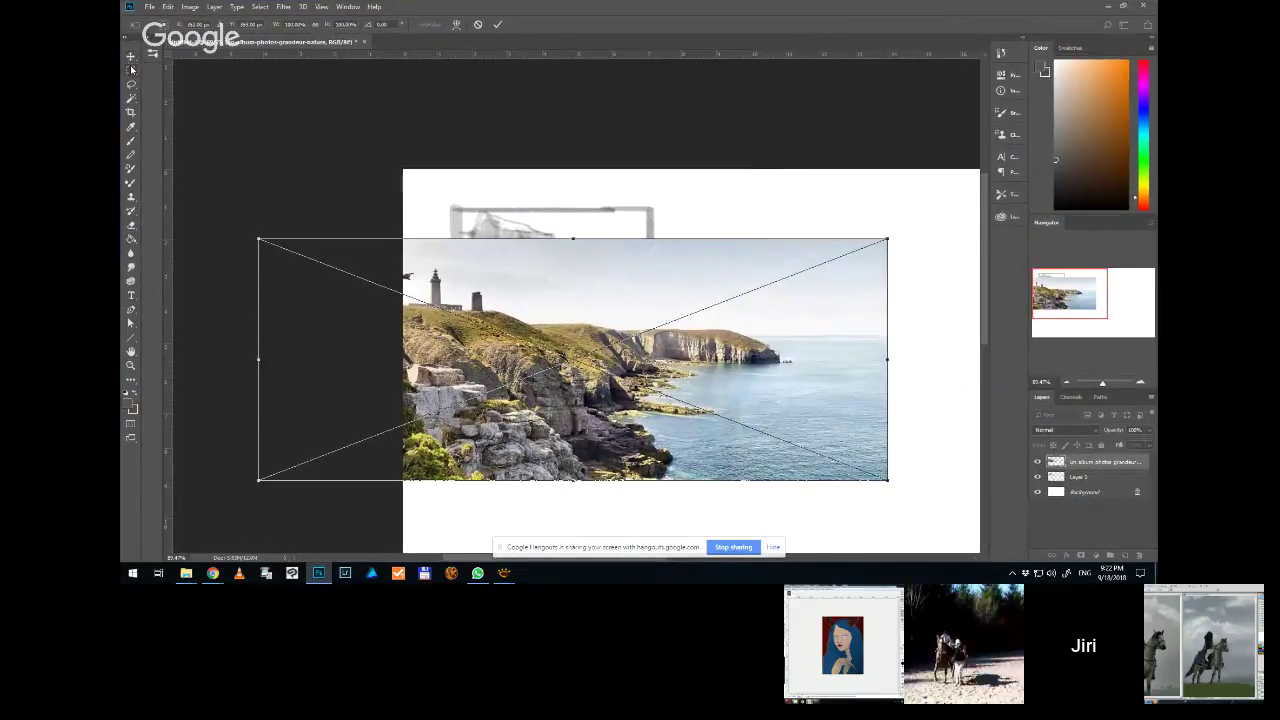
left_click(594, 214)
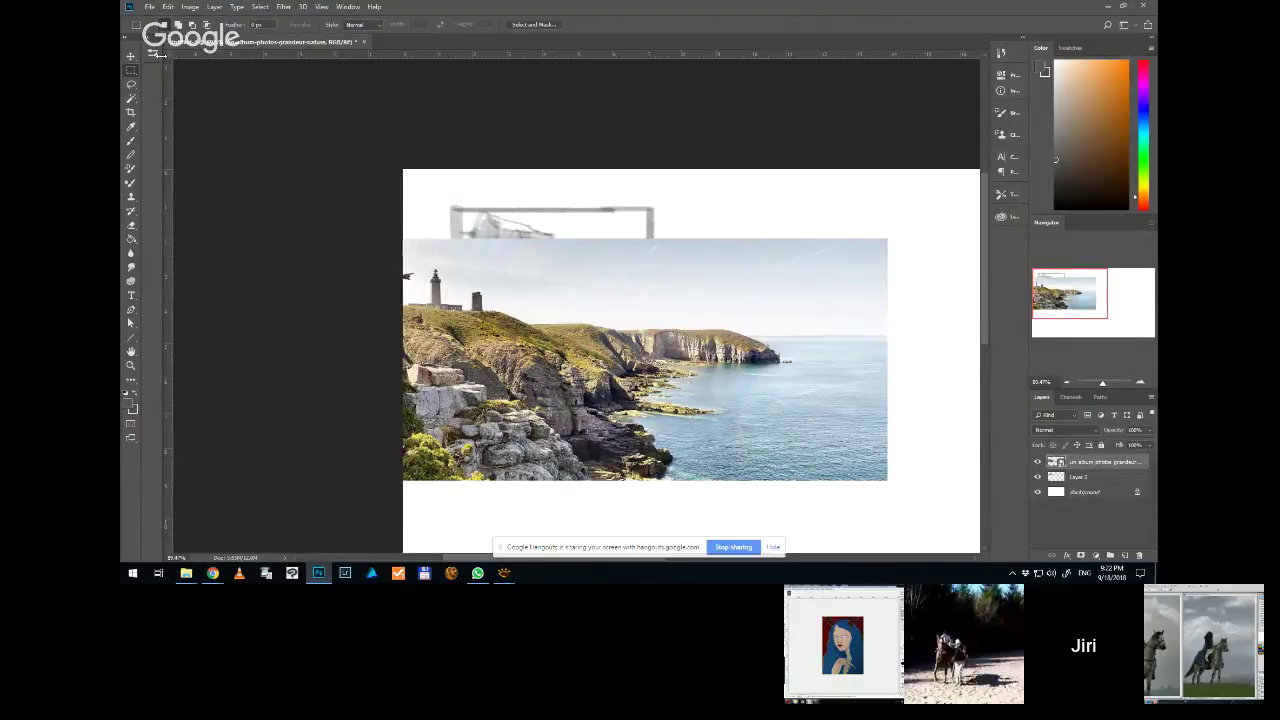
Scale the cliff photo down with Free Transform and place it beneath the thumbnail, aligned with the sketch's outer edge
right_click(591, 142)
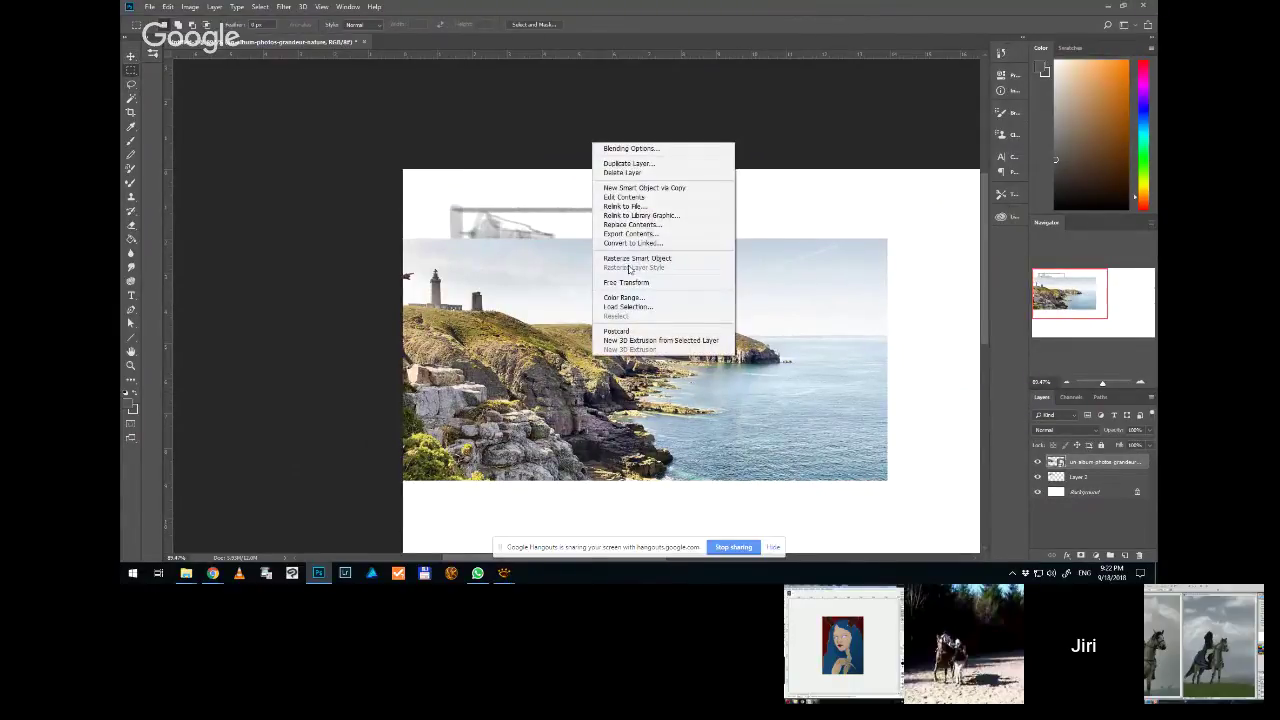
left_click(632, 283)
left_click_drag(256, 236, 583, 363)
left_click_drag(700, 410, 587, 449)
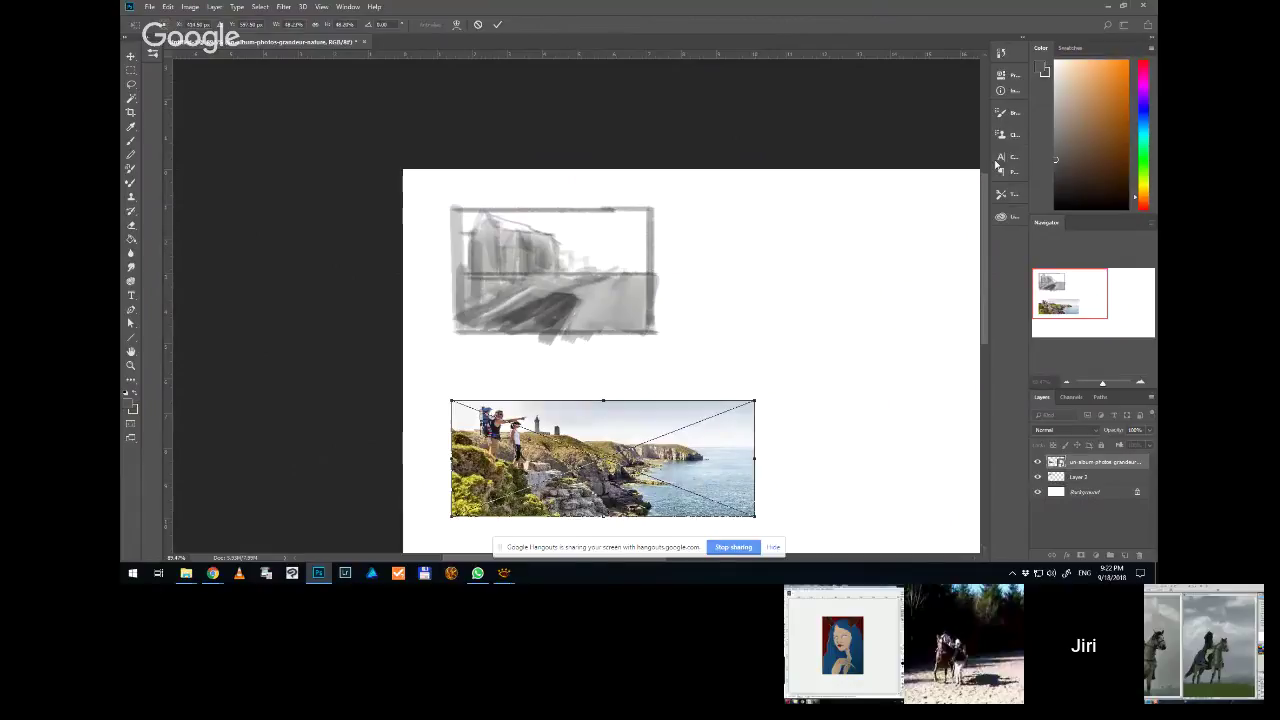
left_click(130, 72)
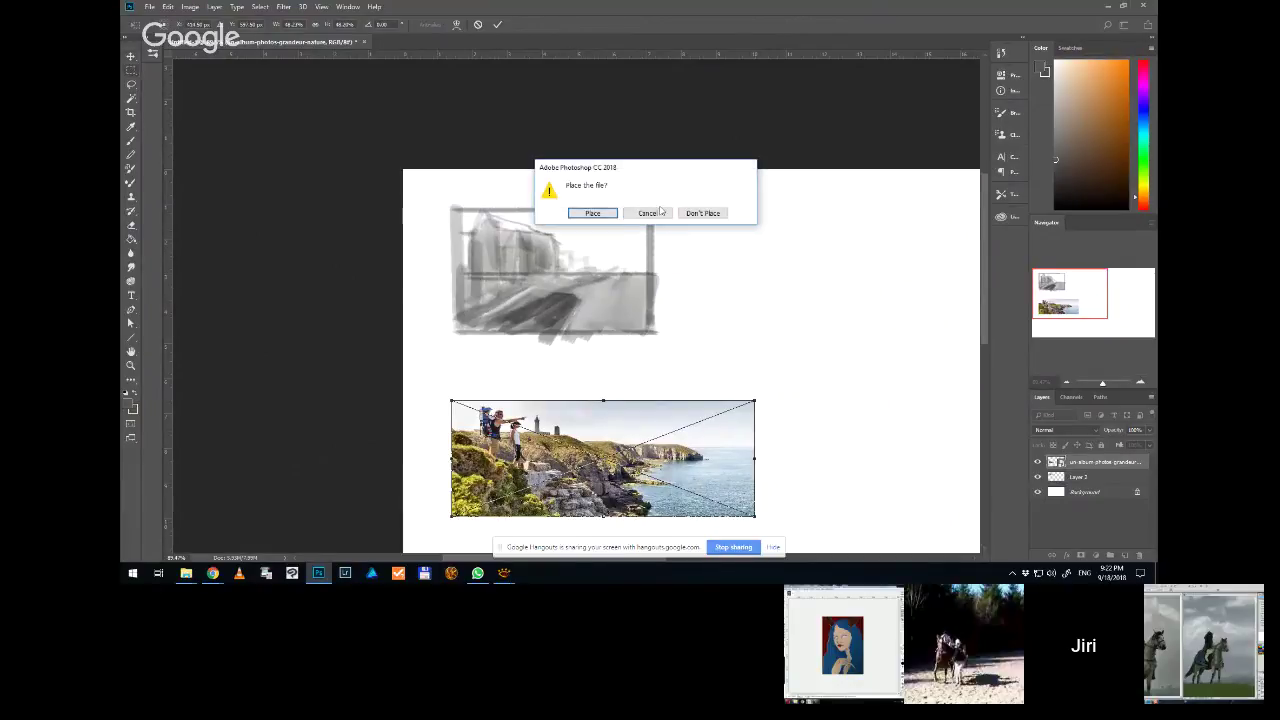
left_click(591, 211)
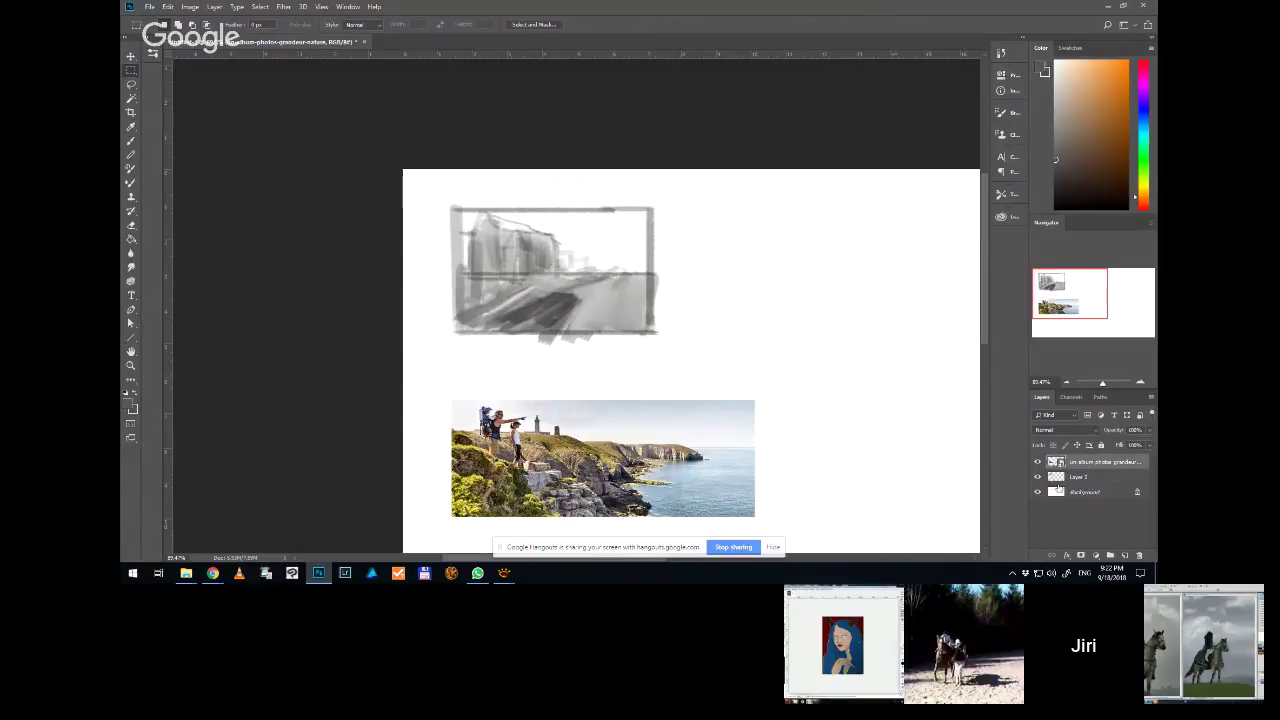
left_click(1037, 462)
left_click(1037, 462)
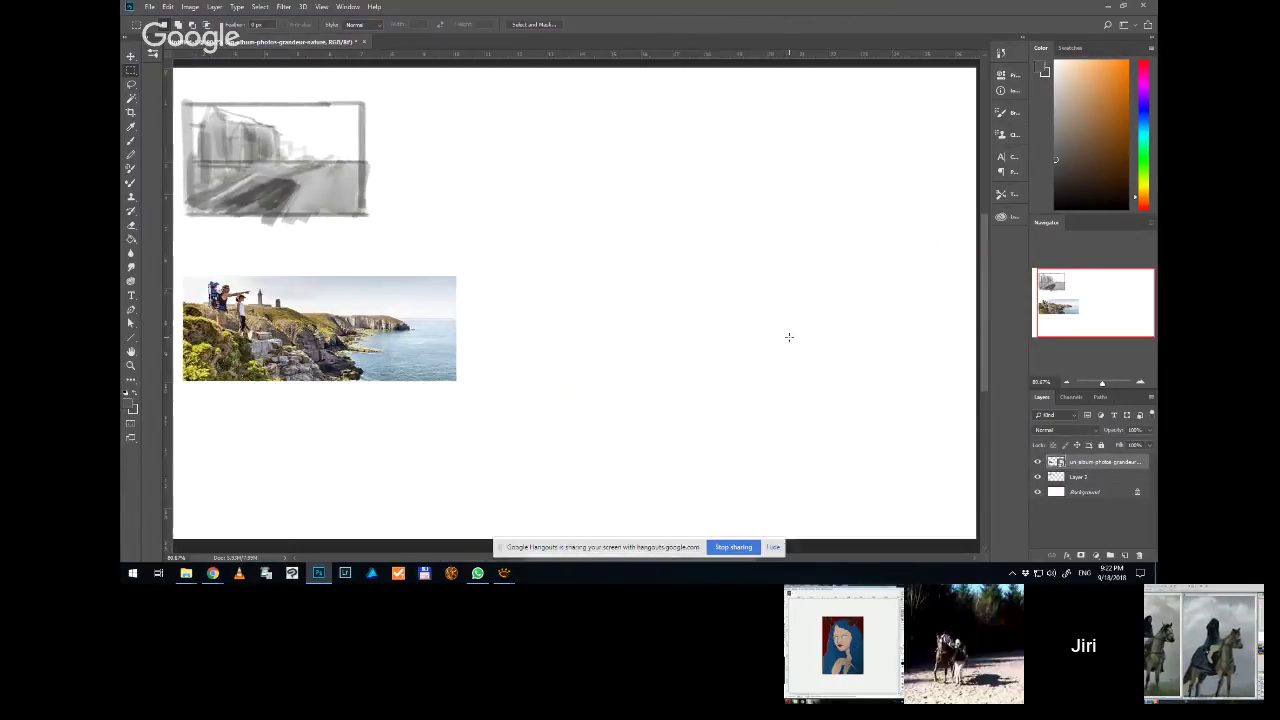
Add a new layer above the cliff photo and fill it with white using the Paint Bucket tool
scroll(789, 334, "down", 3)
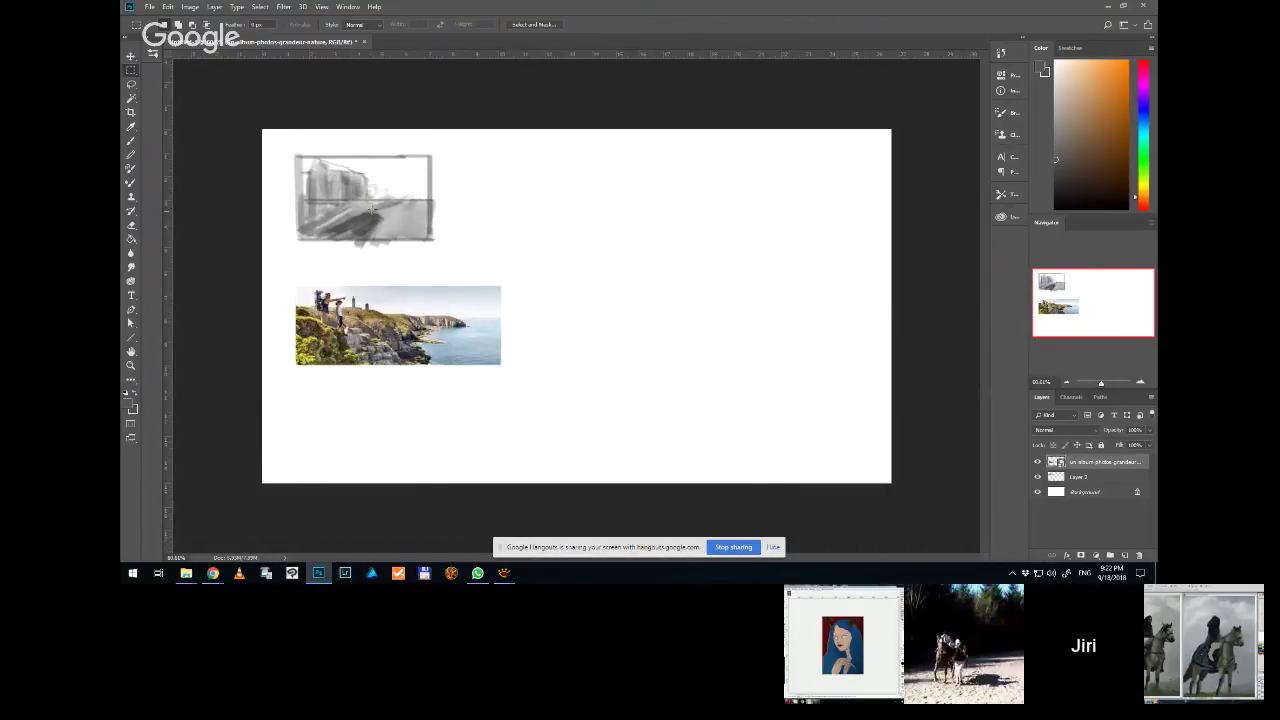
scroll(411, 231, "up", 2)
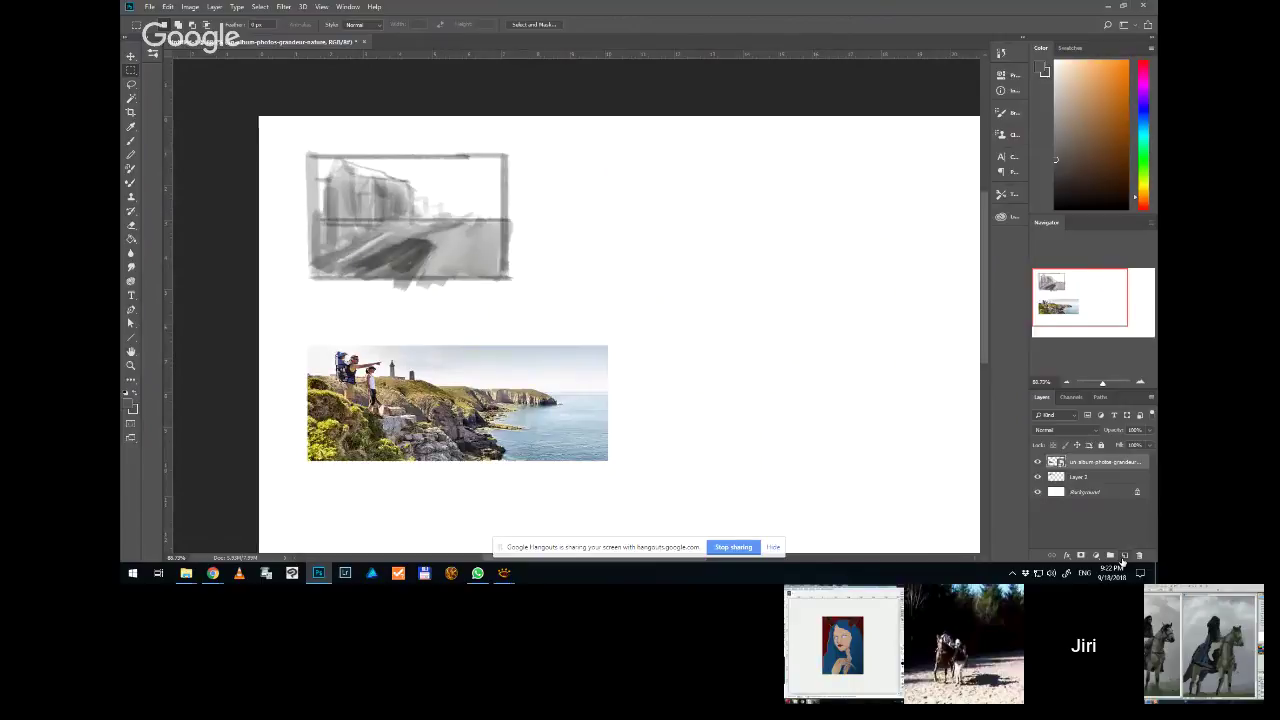
left_click(1125, 555)
left_click(130, 239)
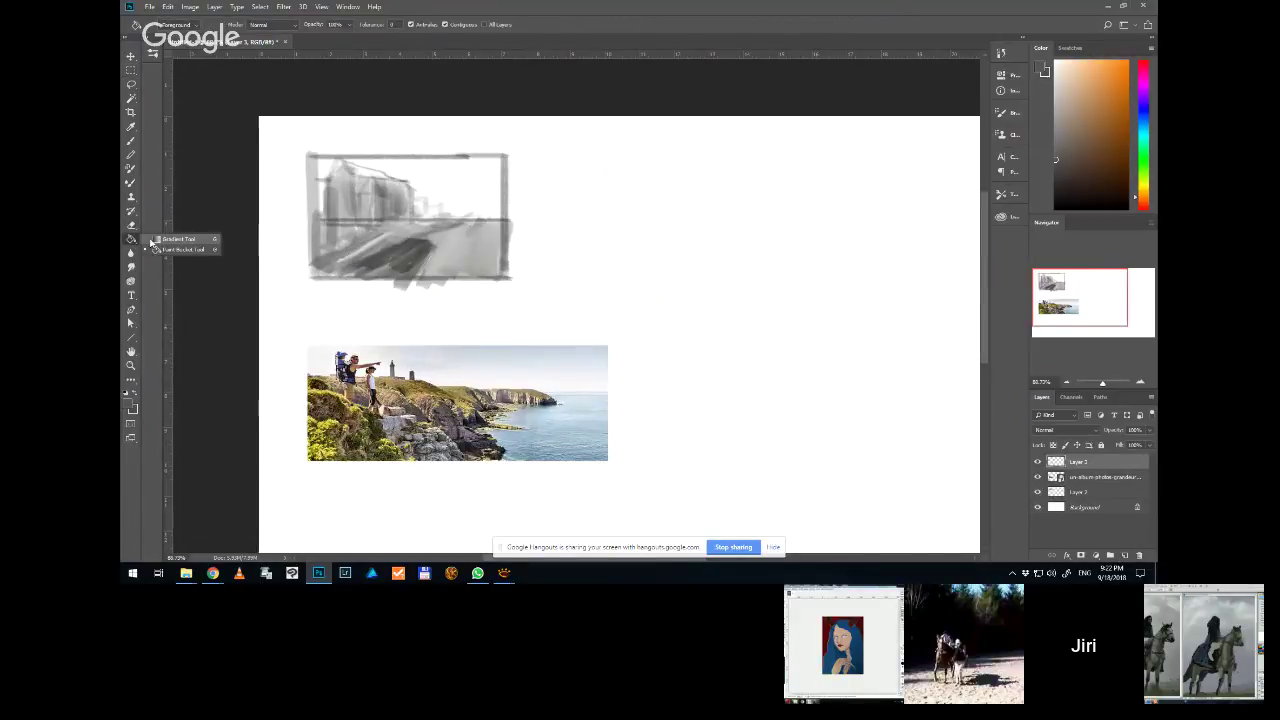
left_click(180, 249)
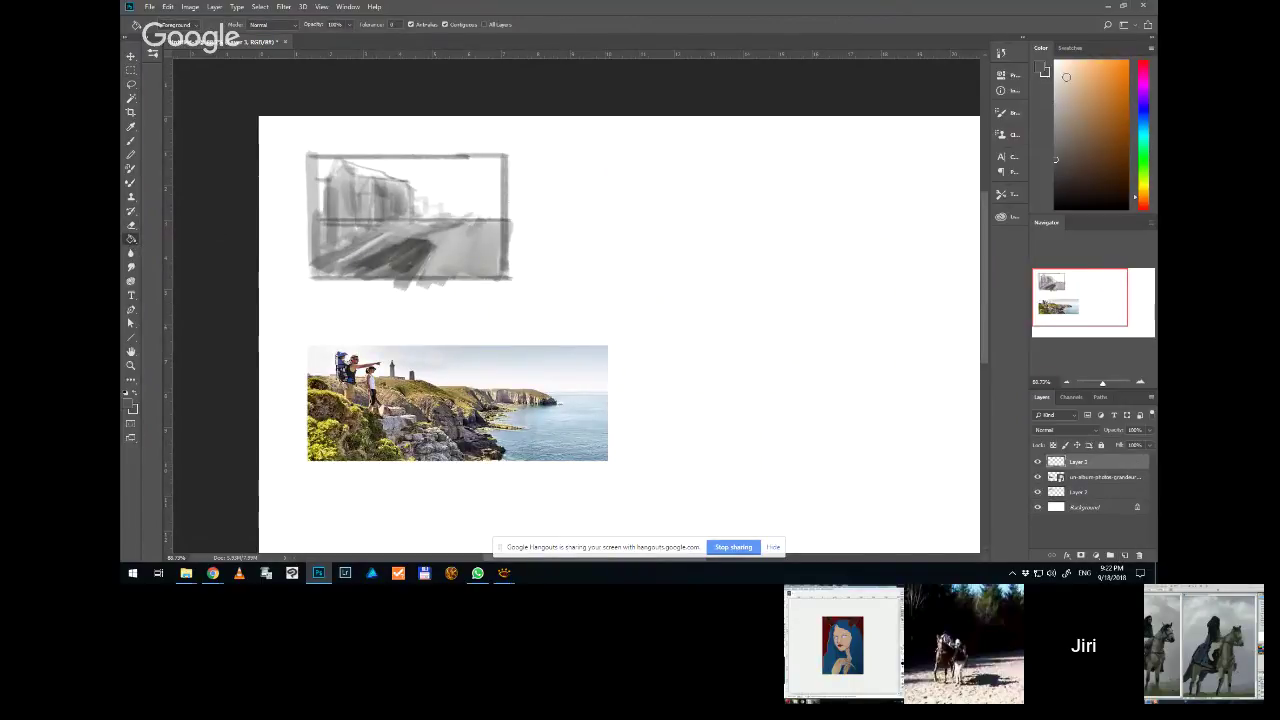
key("x")
left_click(784, 300)
Set the blend mode of the white-filled layer above the cliff photo to Saturation
left_click(1050, 429)
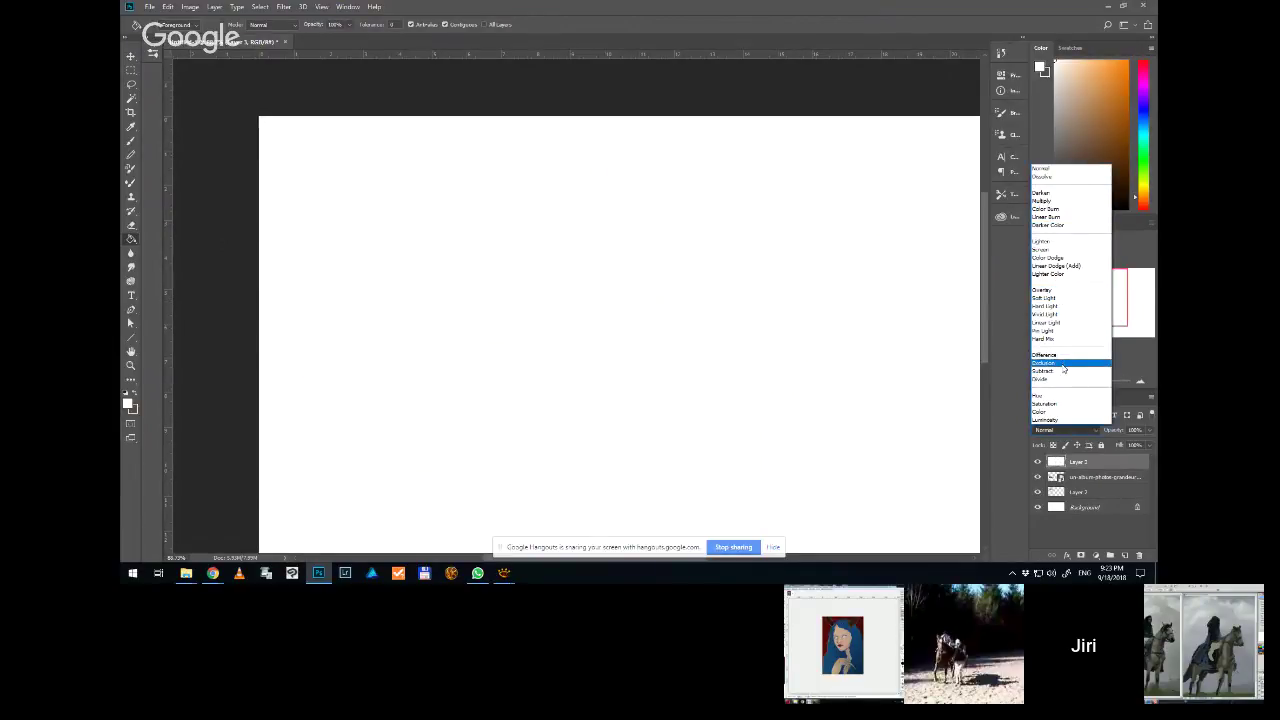
left_click(1063, 404)
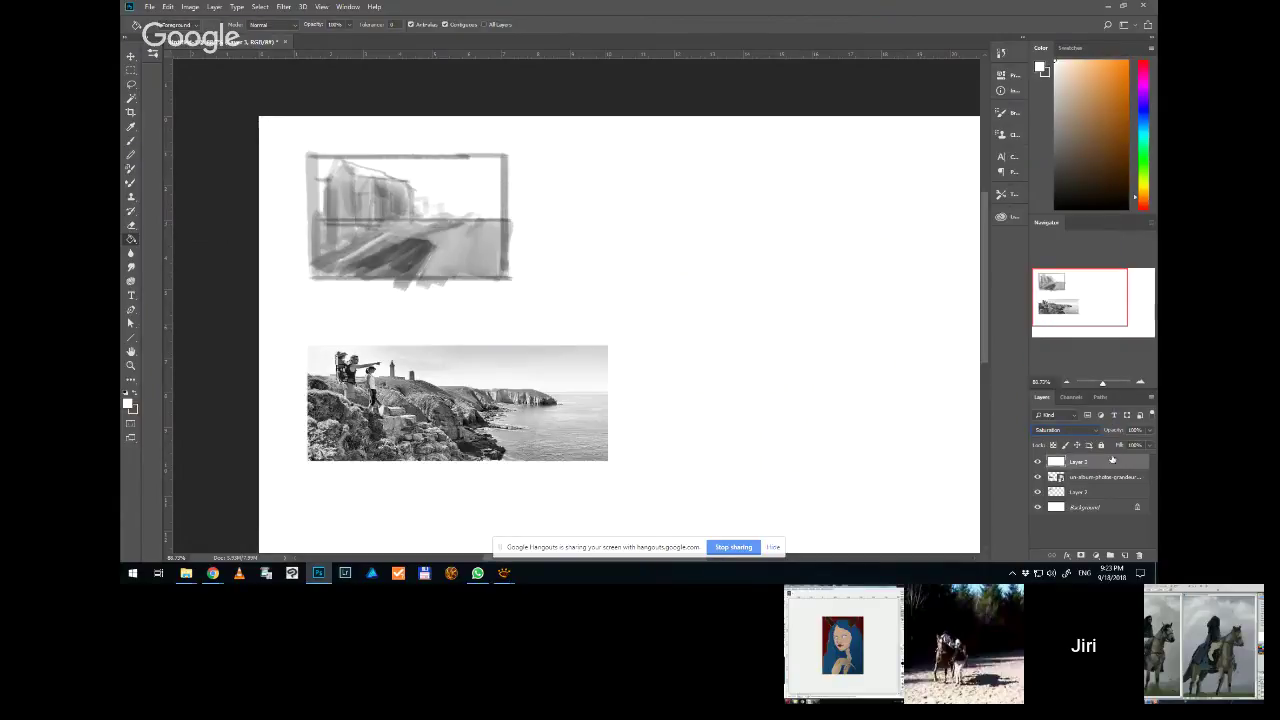
Move the thumbnail sketch layer to the top of the layer stack and add a layer group above the photo layer
left_click(1087, 477)
left_click(1085, 493)
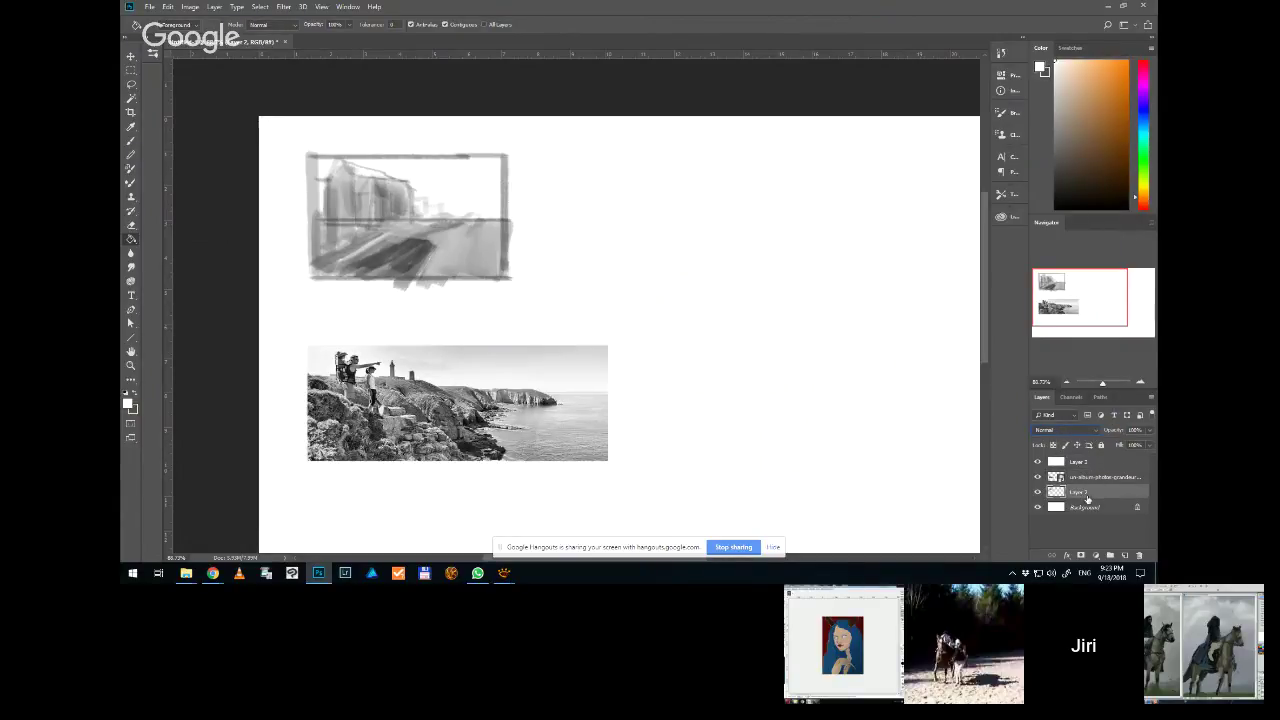
left_click_drag(1087, 497, 1084, 460)
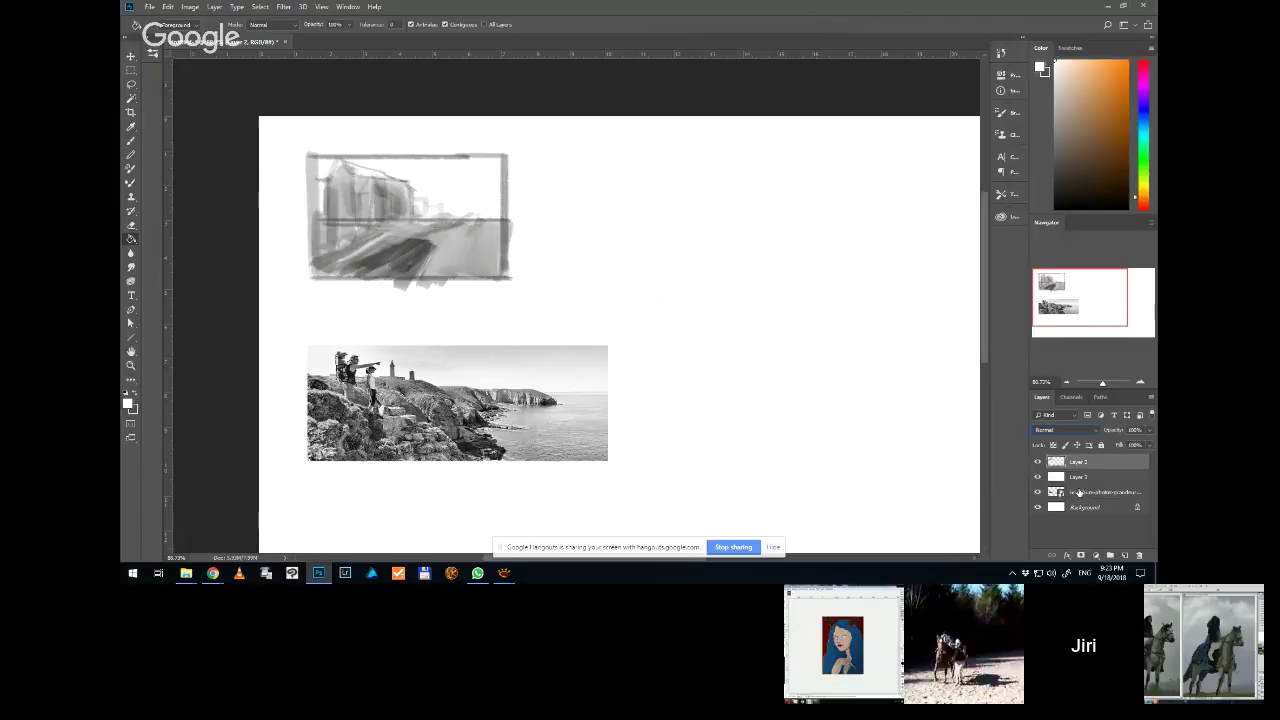
left_click(1110, 555)
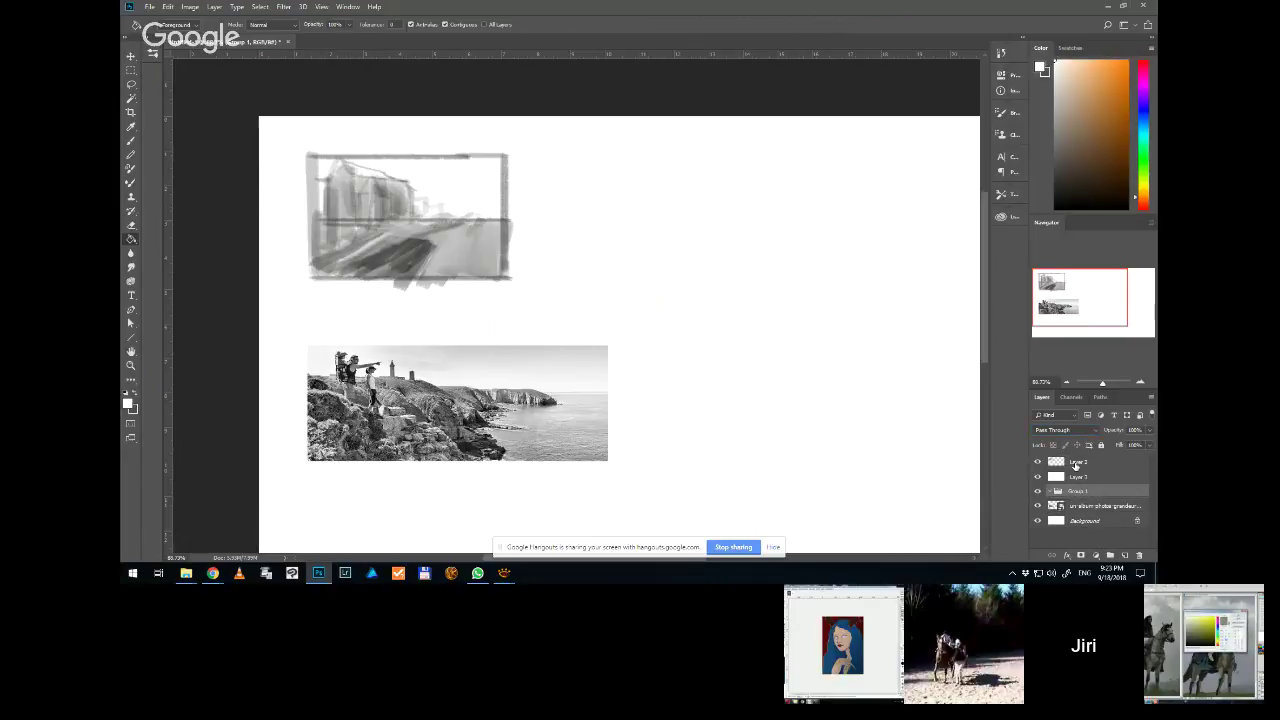
Select the street thumbnail on the sketch layer with a rectangular marquee, delete its pixels and deselect
left_click(1076, 464)
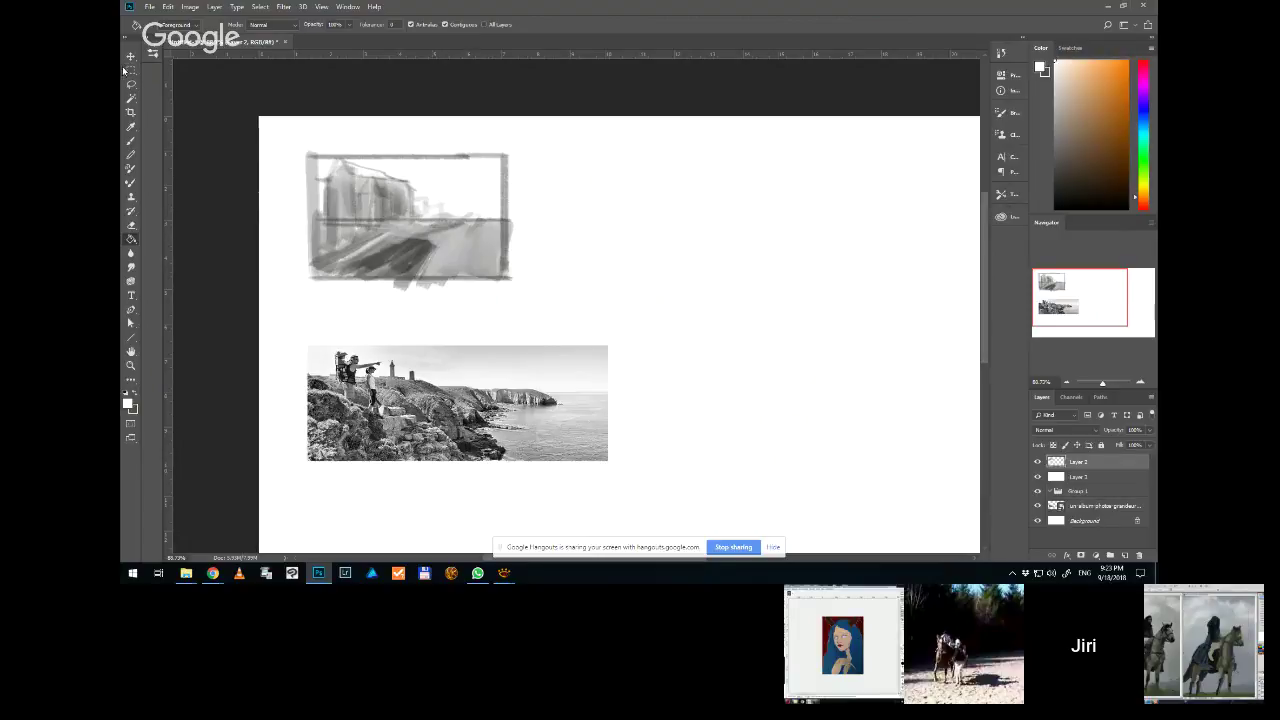
key("m")
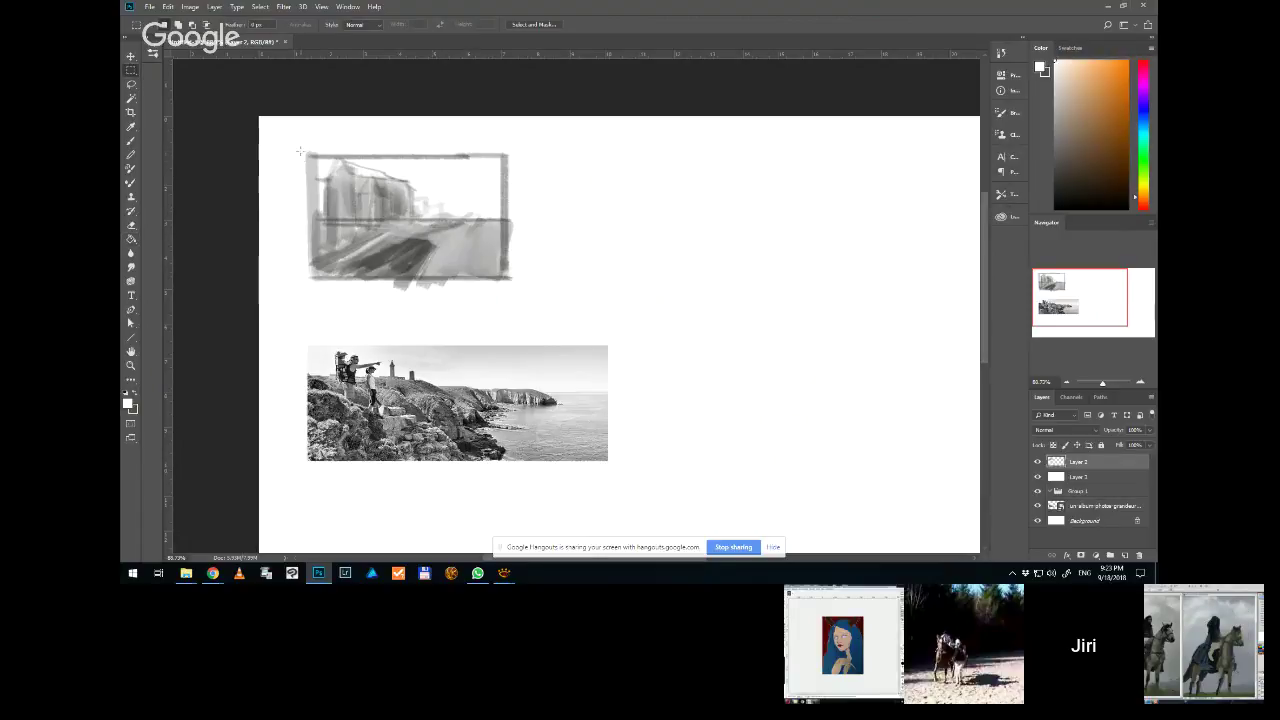
mouse_move(299, 150)
left_mouse_down()
mouse_move(523, 286)
mouse_move(543, 271)
mouse_move(527, 288)
left_mouse_up()
key("Delete")
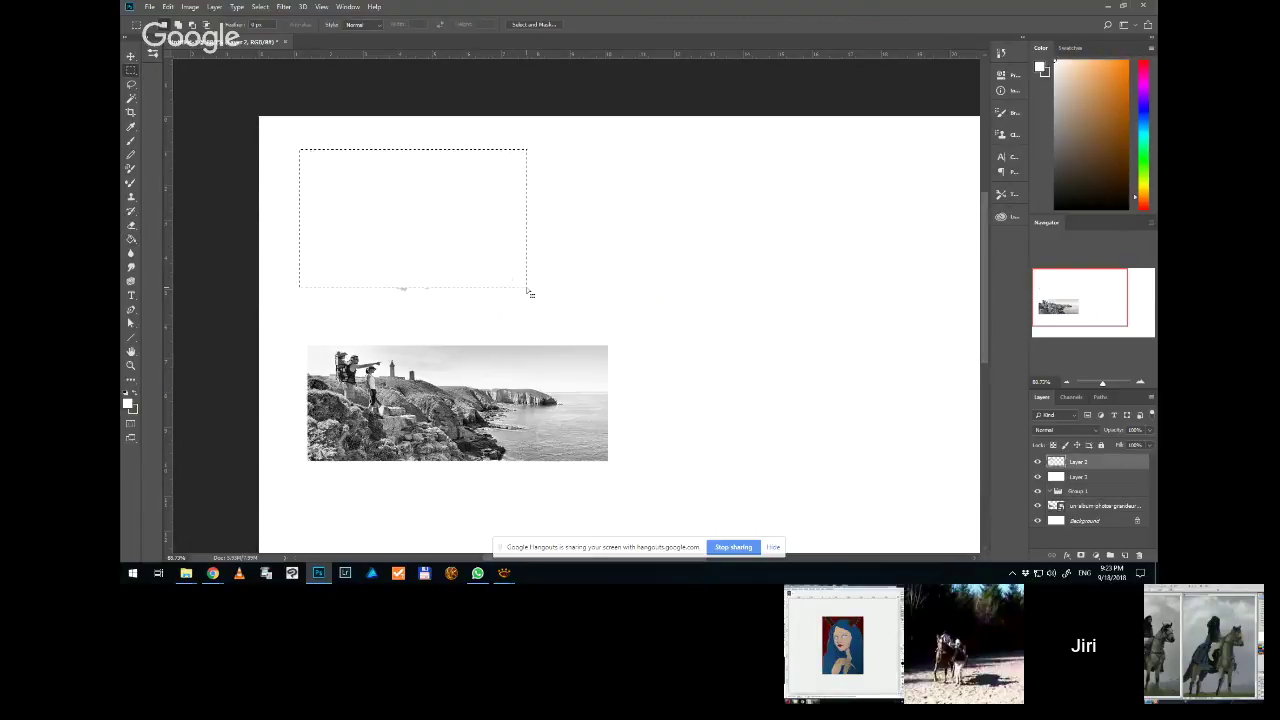
key("ctrl+d")
Make a rectangular selection matching the cliff photo's size and move it into the empty space directly above the photo
left_click_drag(307, 345, 660, 463)
left_click_drag(308, 345, 611, 458)
left_click_drag(457, 405, 463, 284)
Paint a straight horizon line and a mid-grey base tone across the land and sea area inside the selection with the Brush
key("b")
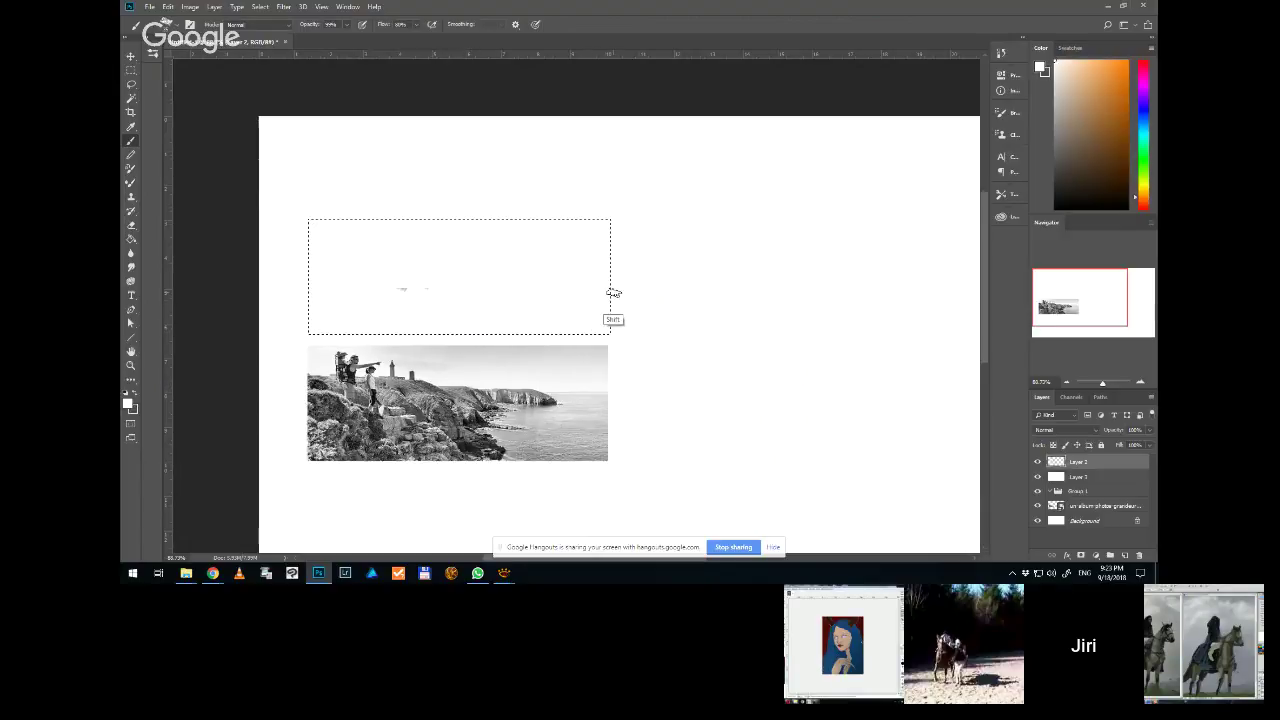
left_click(1054, 128)
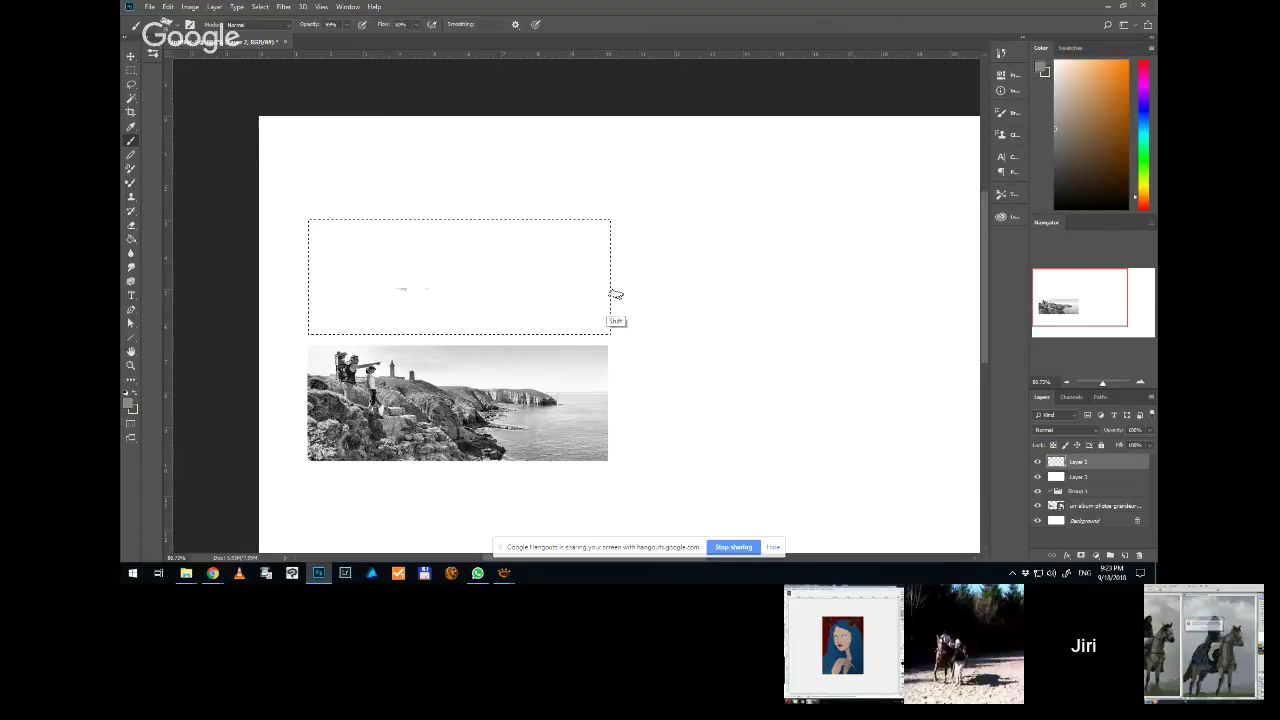
left_click(455, 288, "shift")
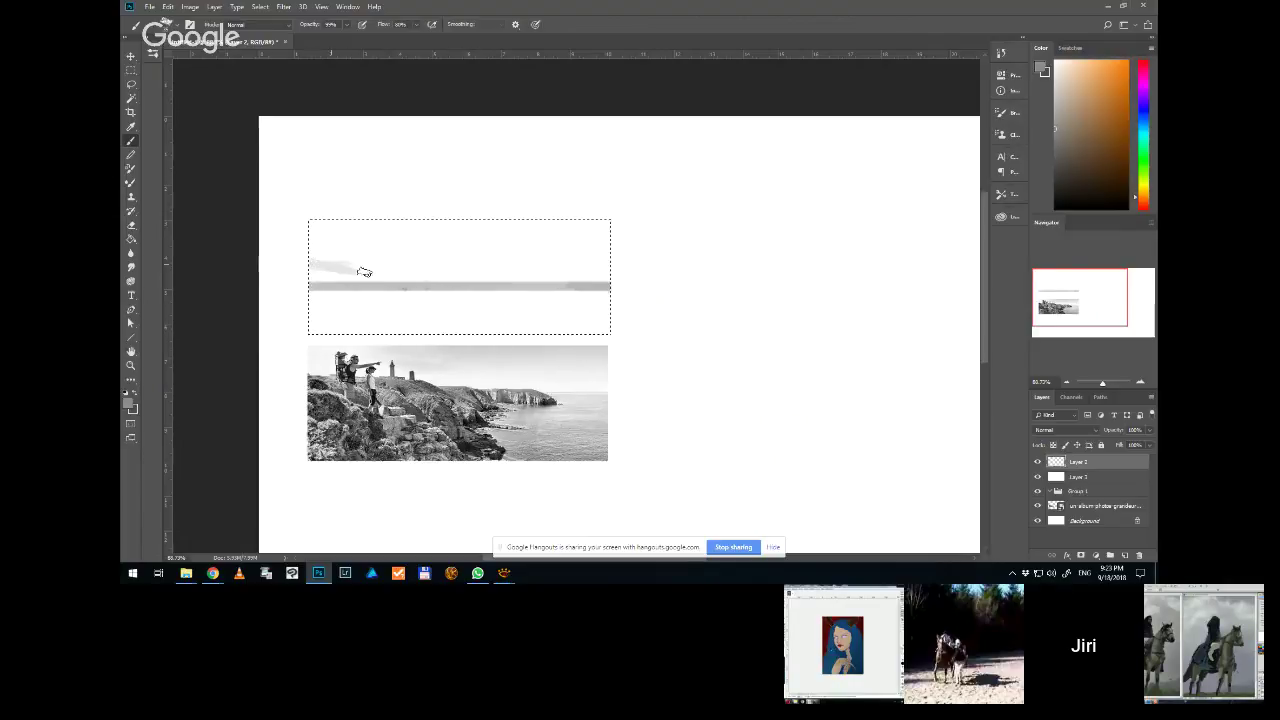
left_click_drag(468, 280, 584, 289)
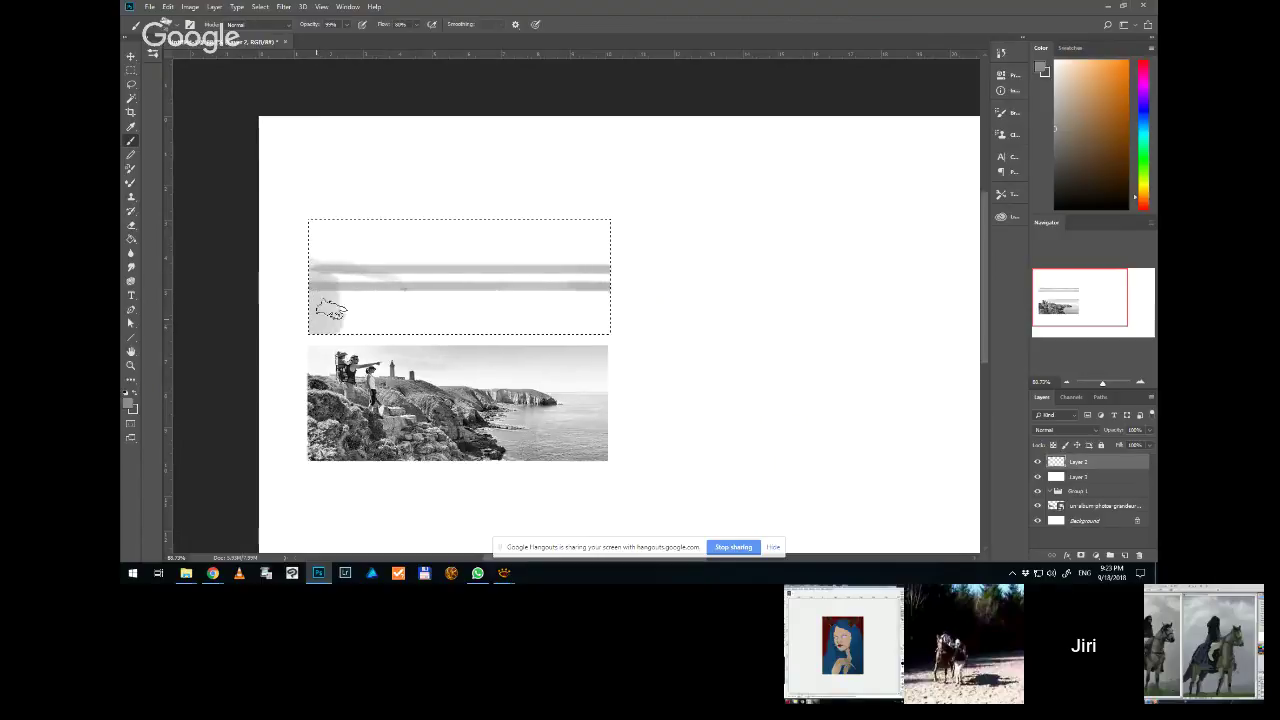
left_click_drag(392, 266, 390, 322)
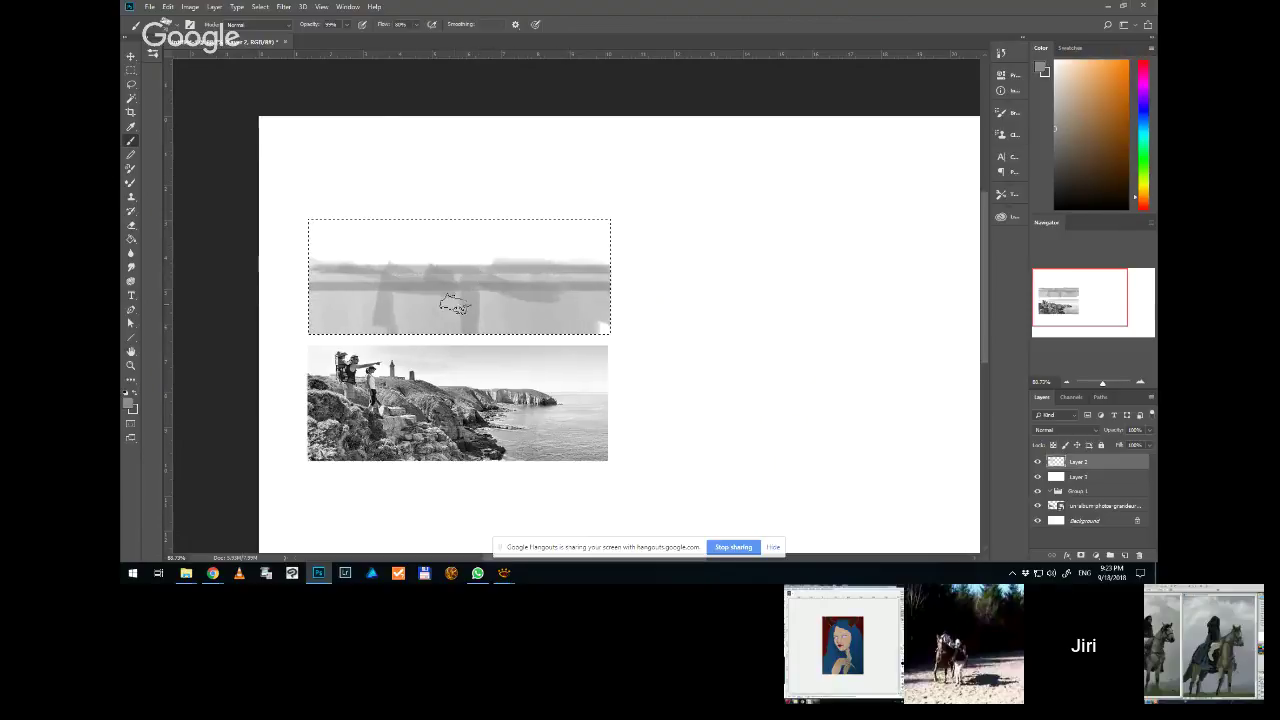
mouse_move(370, 333)
left_mouse_down()
mouse_move(401, 314)
mouse_move(362, 311)
left_mouse_up()
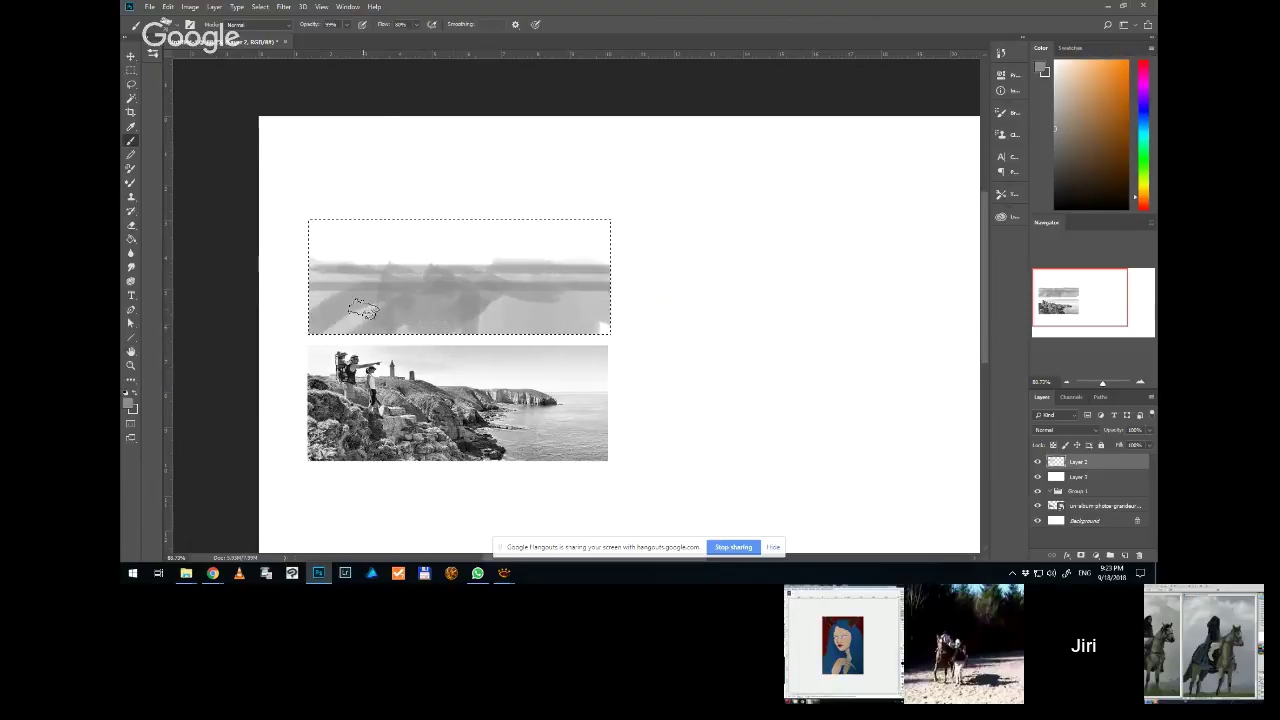
Sketch the cliff contours in dark grey inside the selection and erase the excess tone above the distant headland
left_click_drag(475, 260, 495, 262)
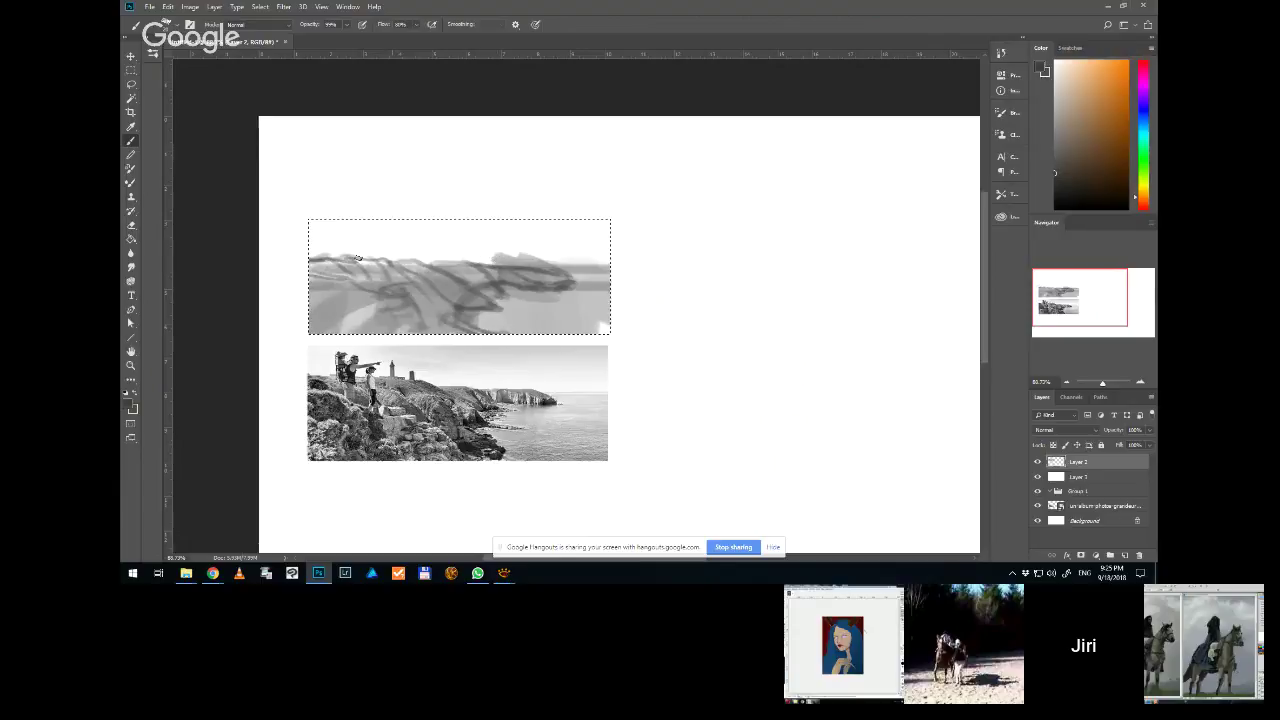
left_click(131, 226)
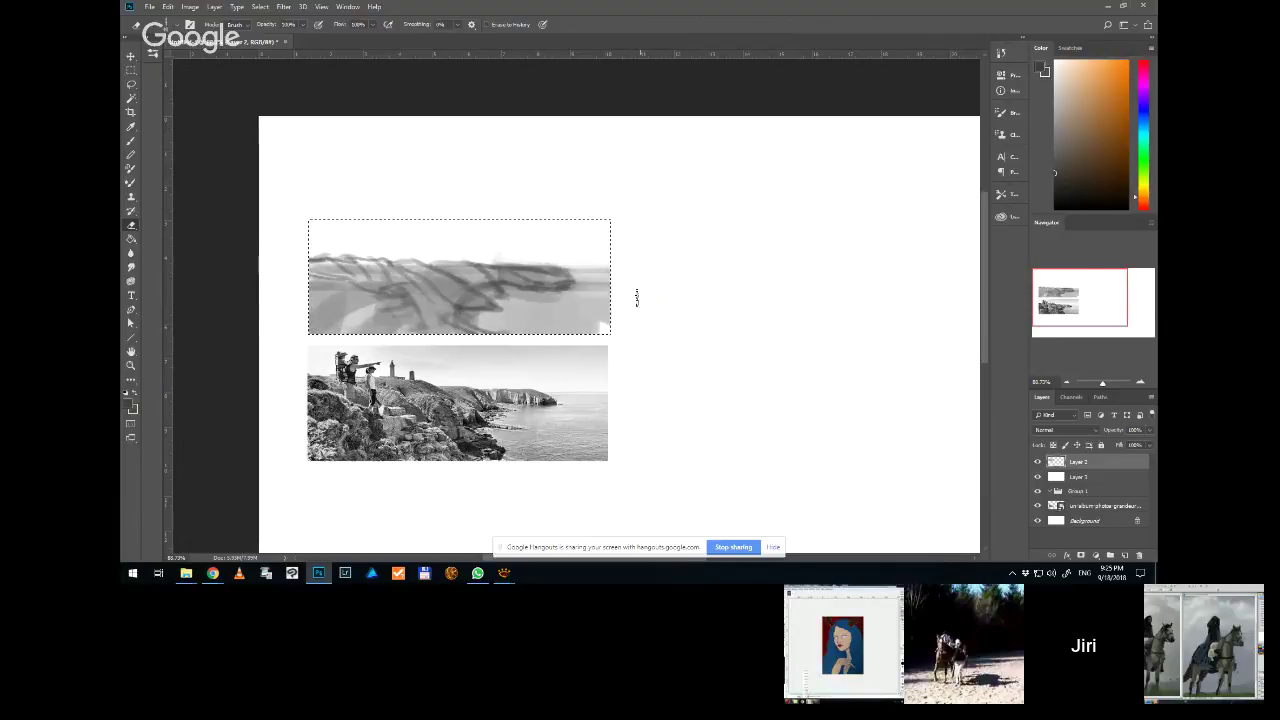
key("b")
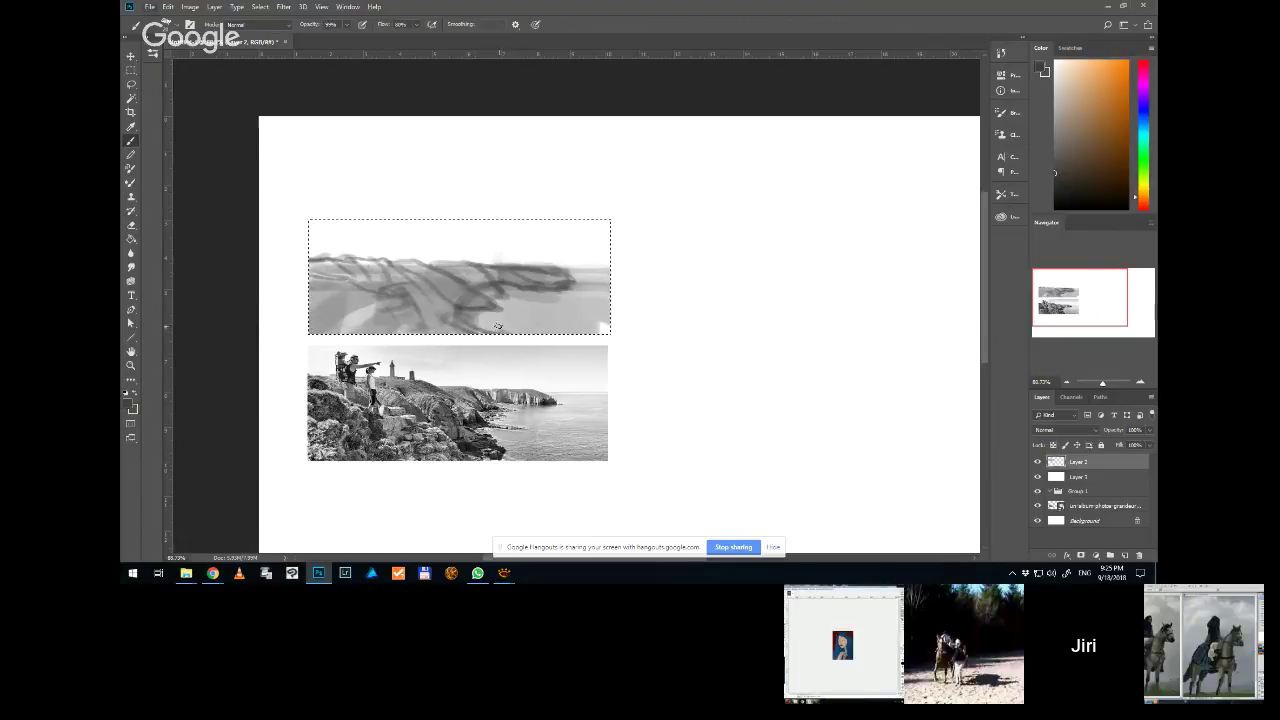
Shade the headland with sampled dark grey and cover the white corner of the sea with a sampled lighter grey
left_click(559, 287, "alt")
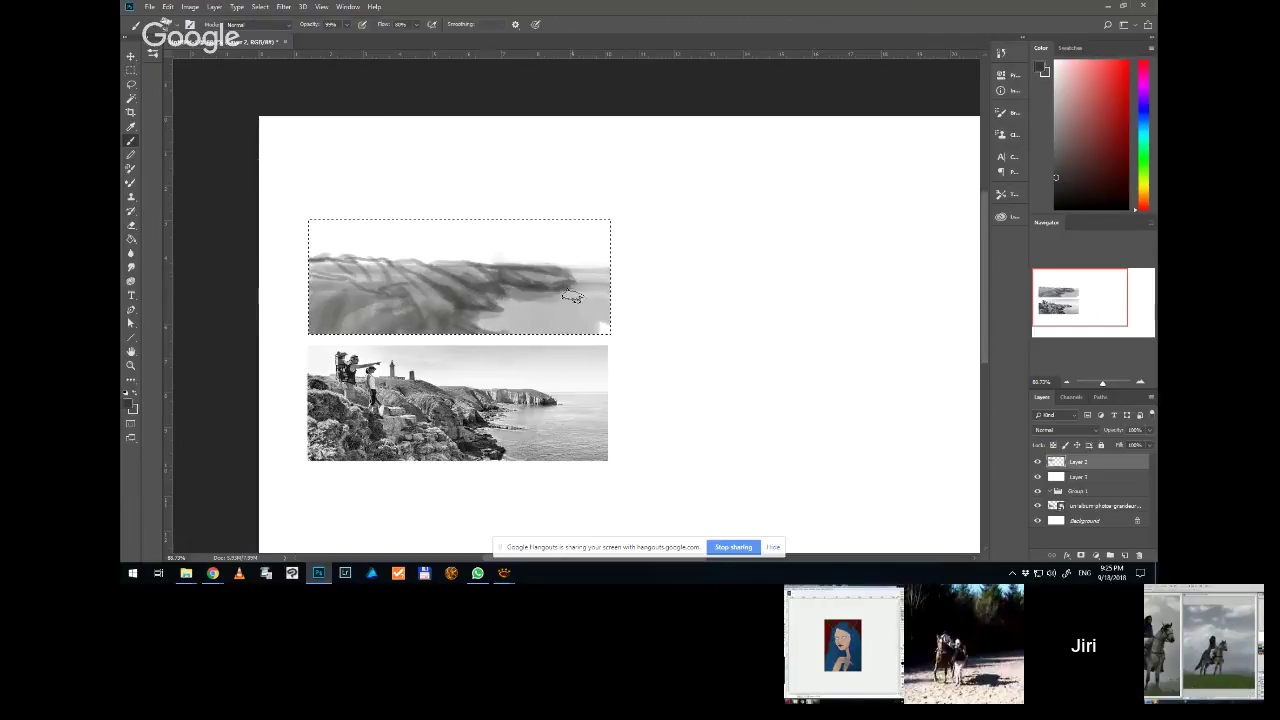
left_click(600, 333, "alt")
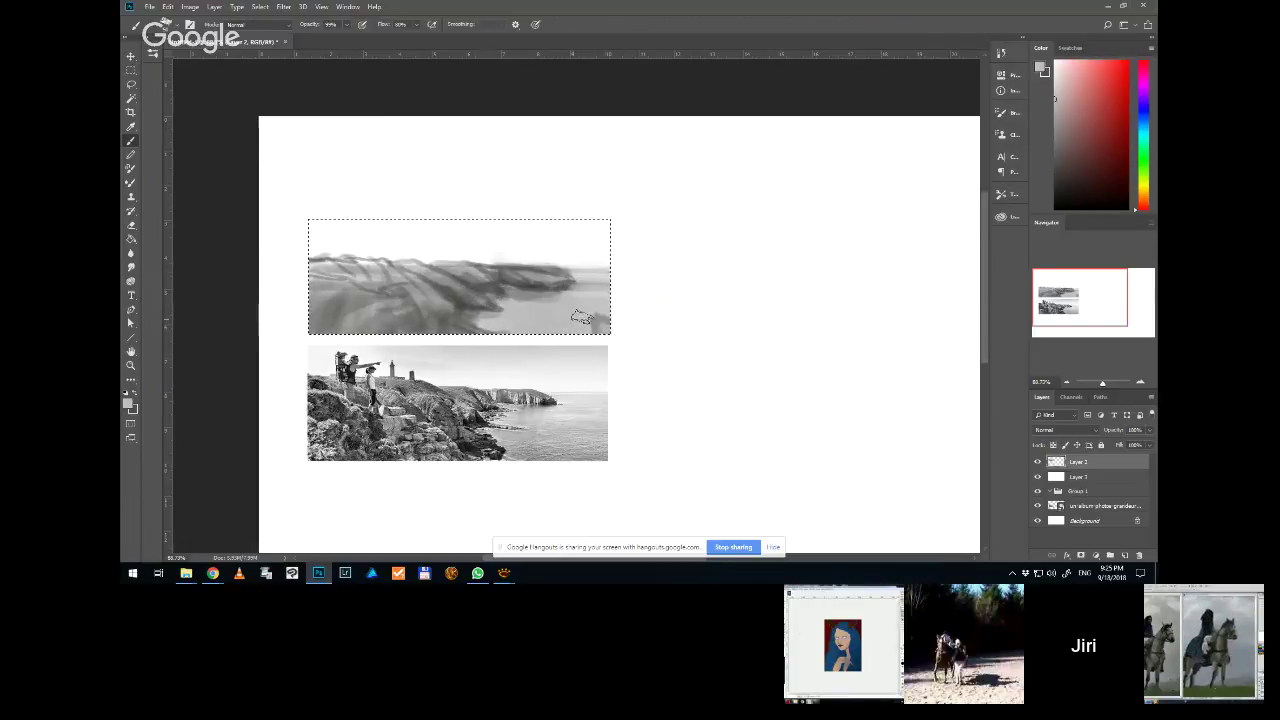
left_click(529, 234, "alt")
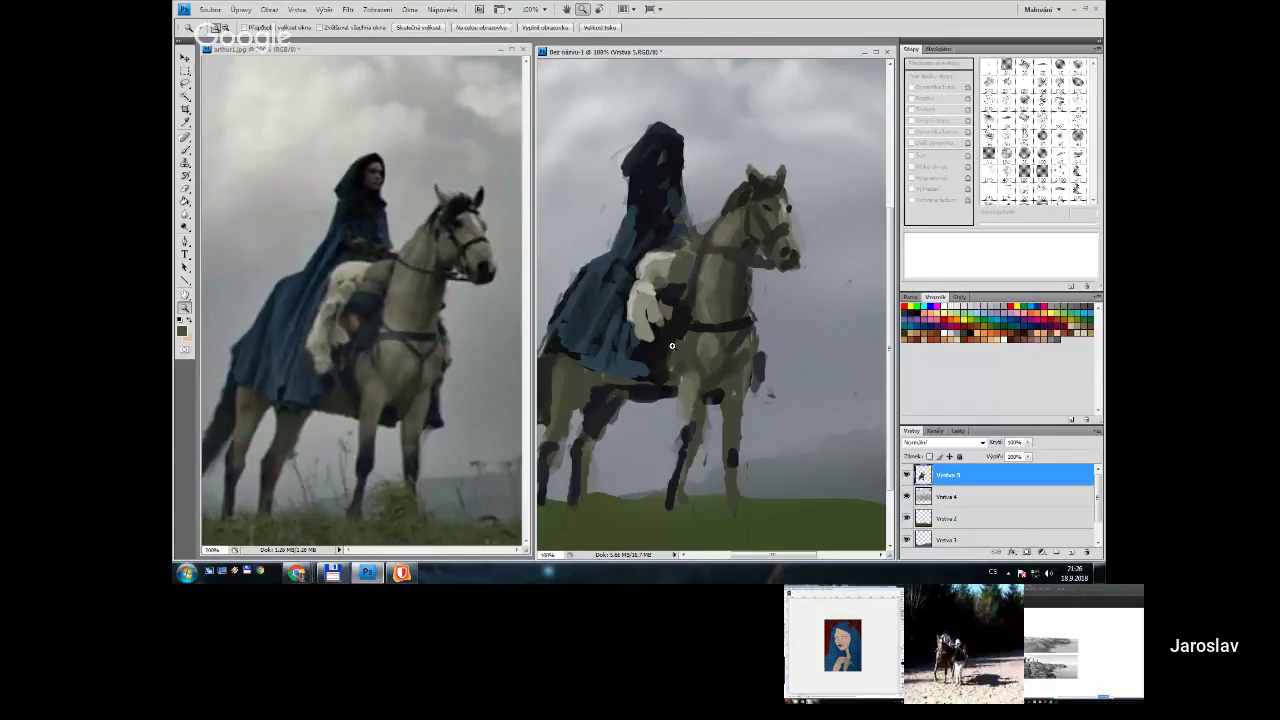
Refine the horse's front leg in the rider painting with sampled colours and a 9 px brush, erasing excess paint around it
key("b")
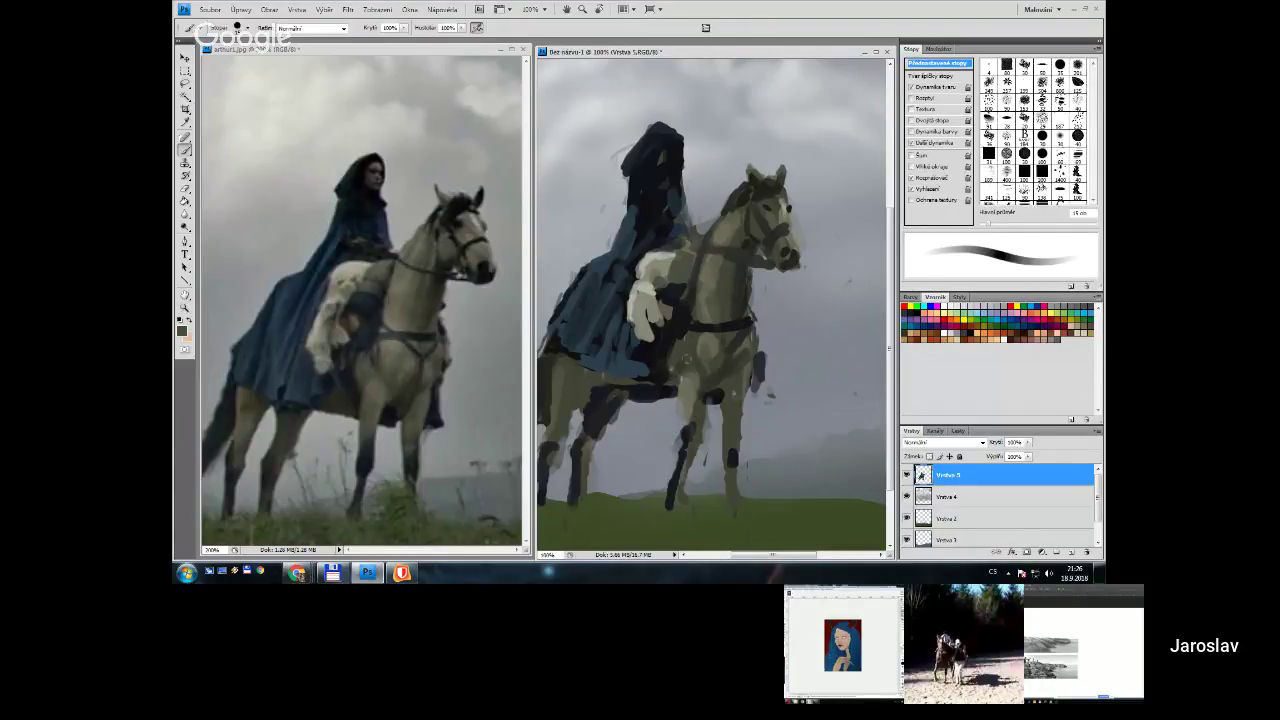
left_click(699, 398, "alt")
mouse_move(699, 409)
left_mouse_down()
mouse_move(734, 457)
mouse_move(687, 453)
mouse_move(683, 479)
mouse_move(676, 447)
left_mouse_up()
left_click(735, 457, "alt")
key("bracketleft")
key("bracketleft")
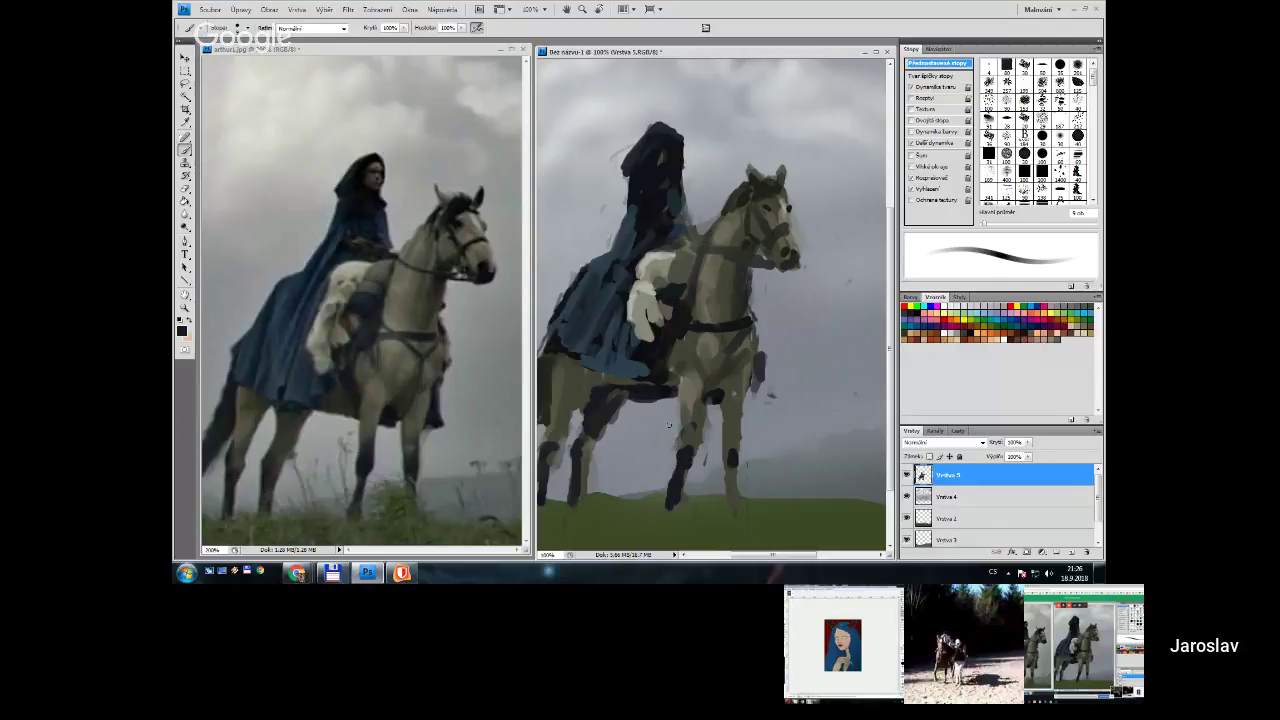
key("e")
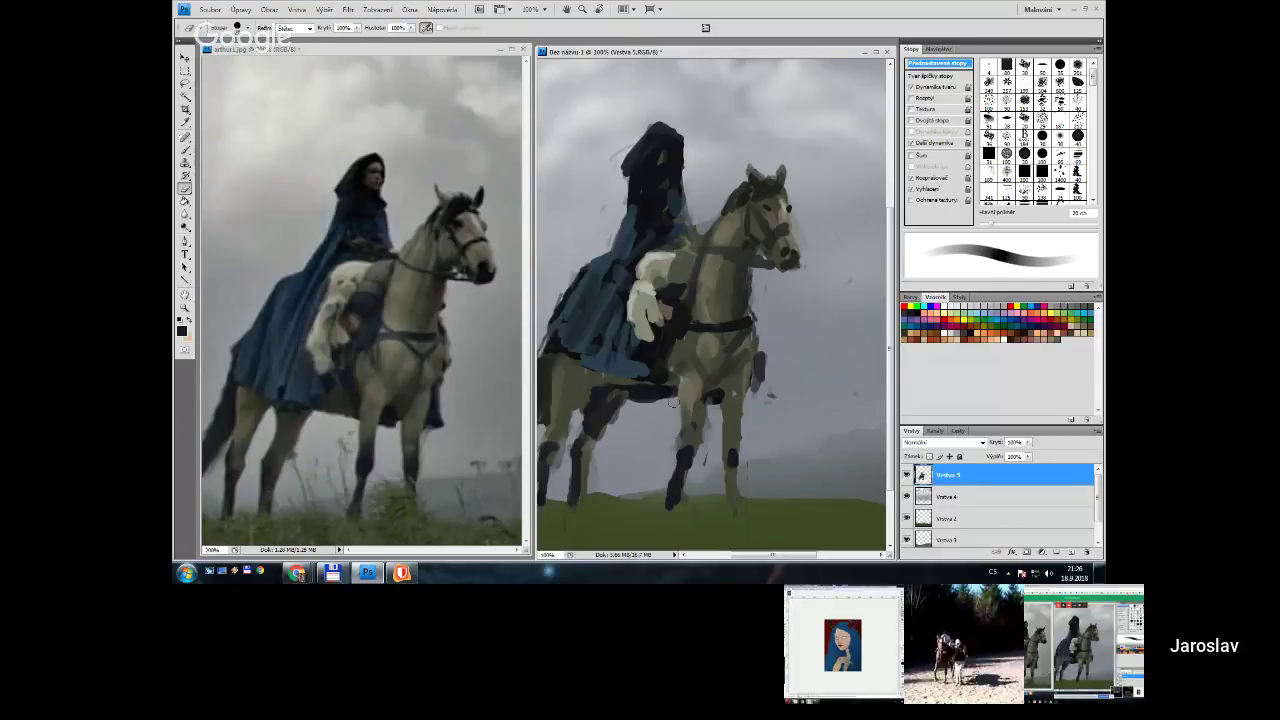
left_click_drag(710, 412, 698, 458)
Compare the whole rider painting with the whole reference photo, toggling the visibility of the horse and rider layer
key("z")
left_click(677, 420, "alt")
left_click(677, 420, "alt")
left_click(677, 420, "alt")
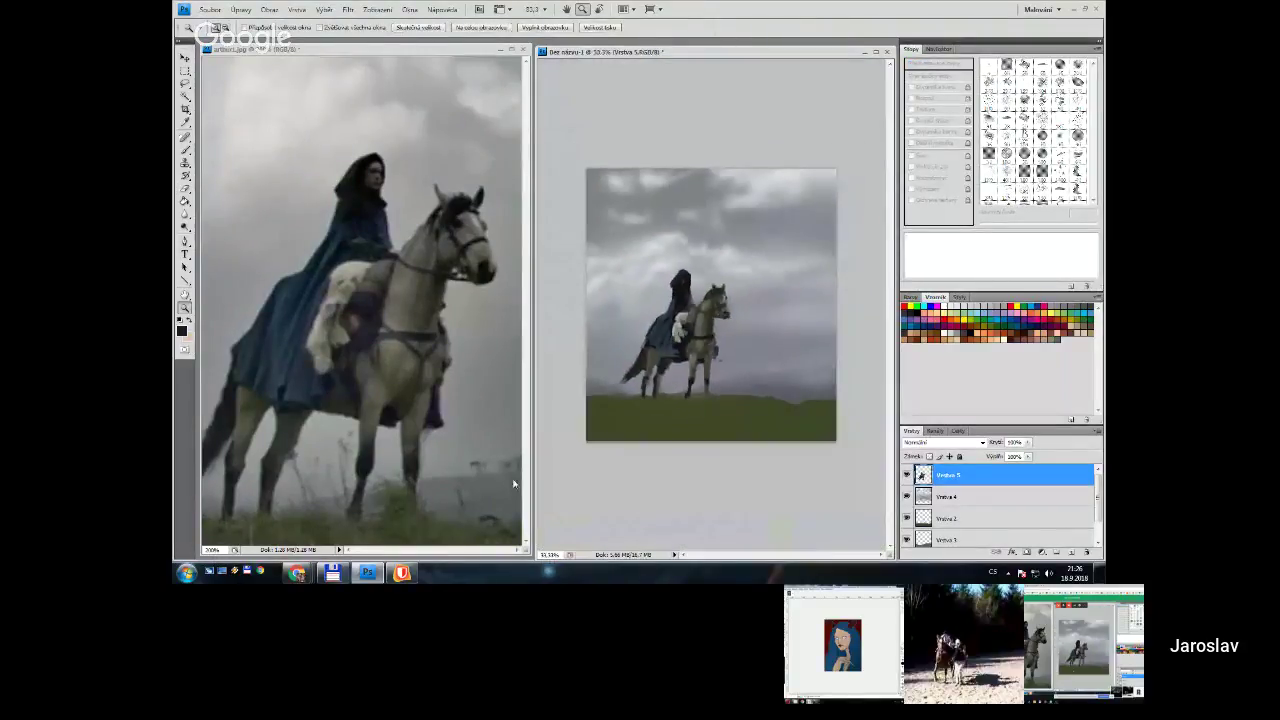
key("ctrl+shift+e")
left_click(480, 480, "alt")
left_click(480, 480, "alt")
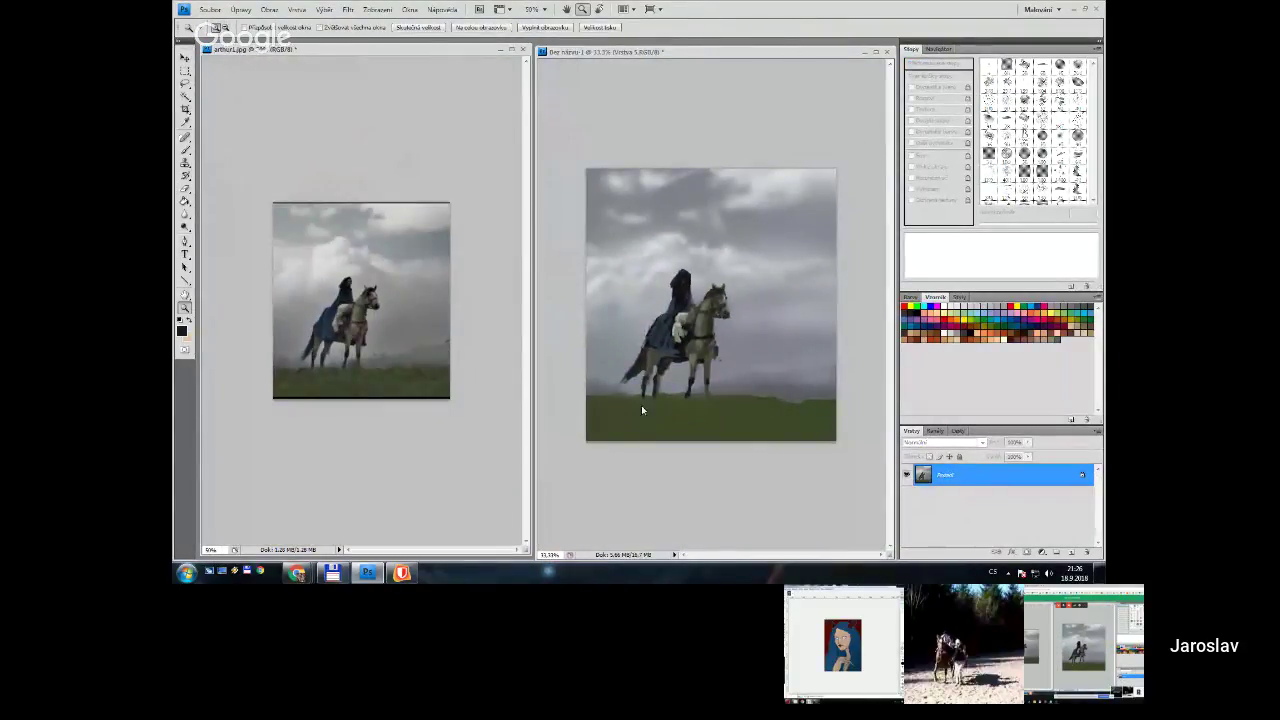
left_click(450, 366)
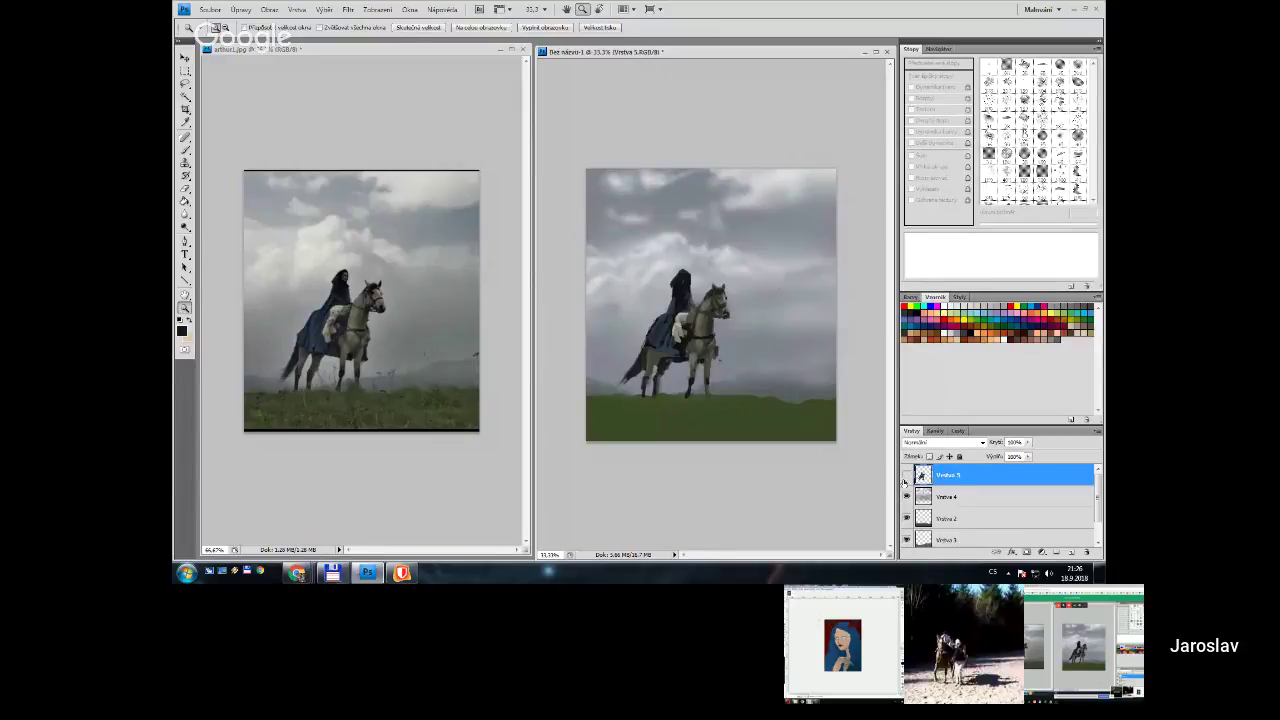
left_click(906, 476)
left_click(906, 476)
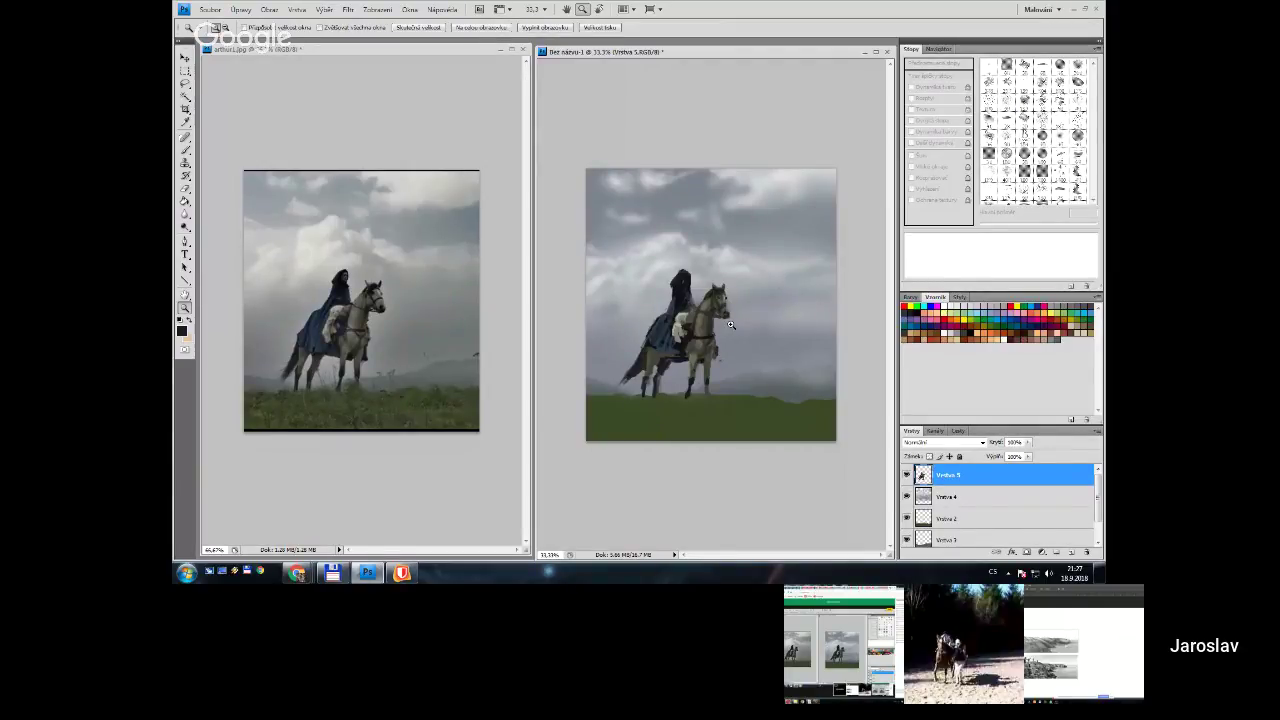
Erase stray paint between the horse's hind and front legs with the Eraser set to 20 px
key("b")
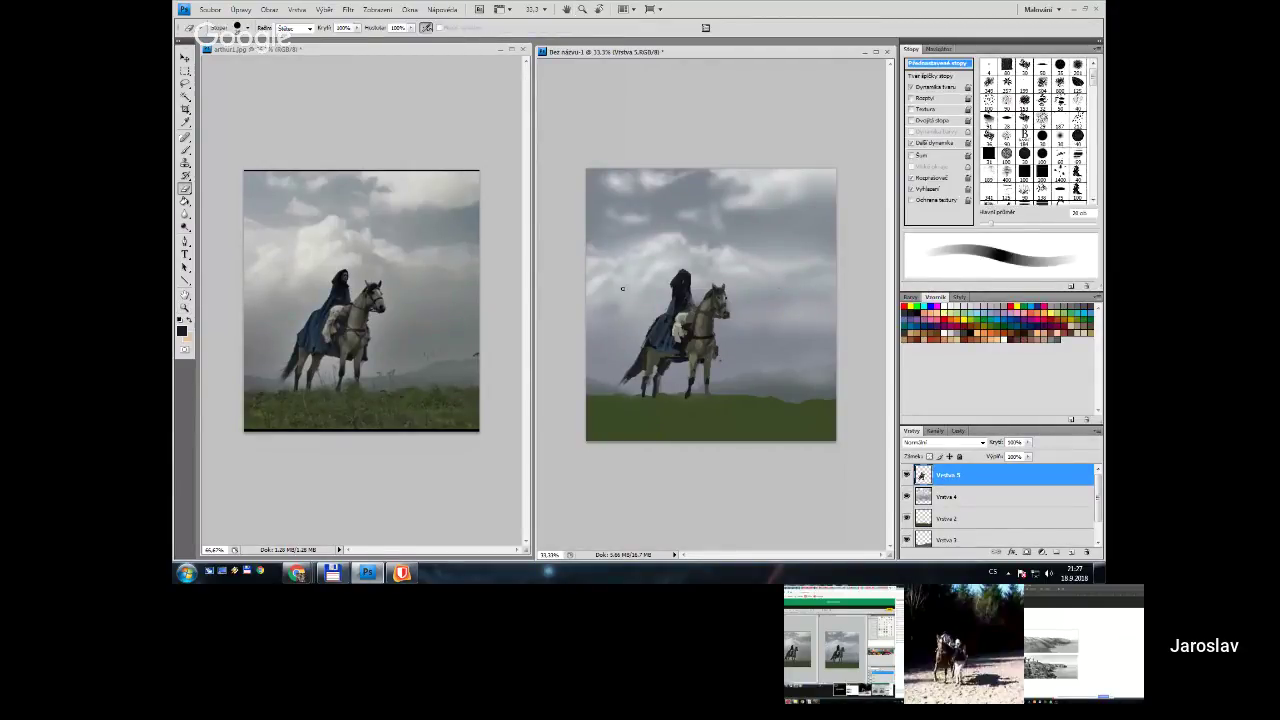
key("bracketleft")
key("bracketleft")
key("bracketleft")
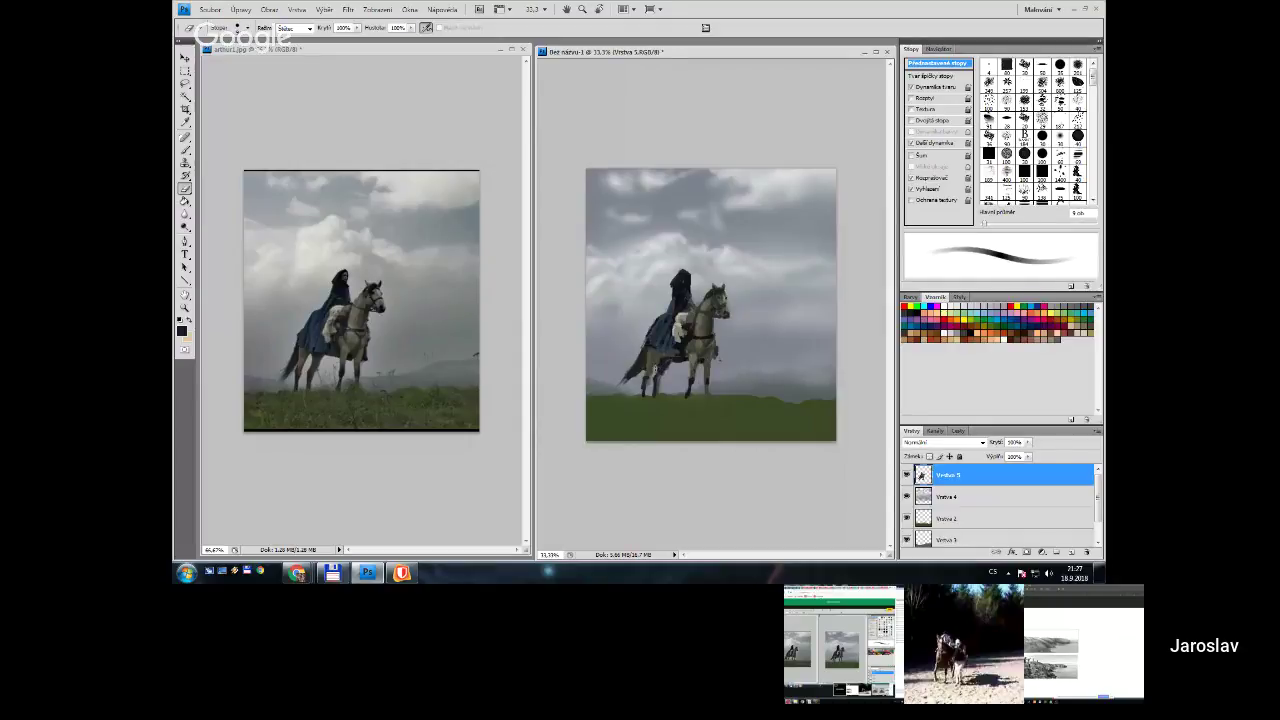
key("bracketright")
key("bracketright")
key("bracketright")
key("bracketright")
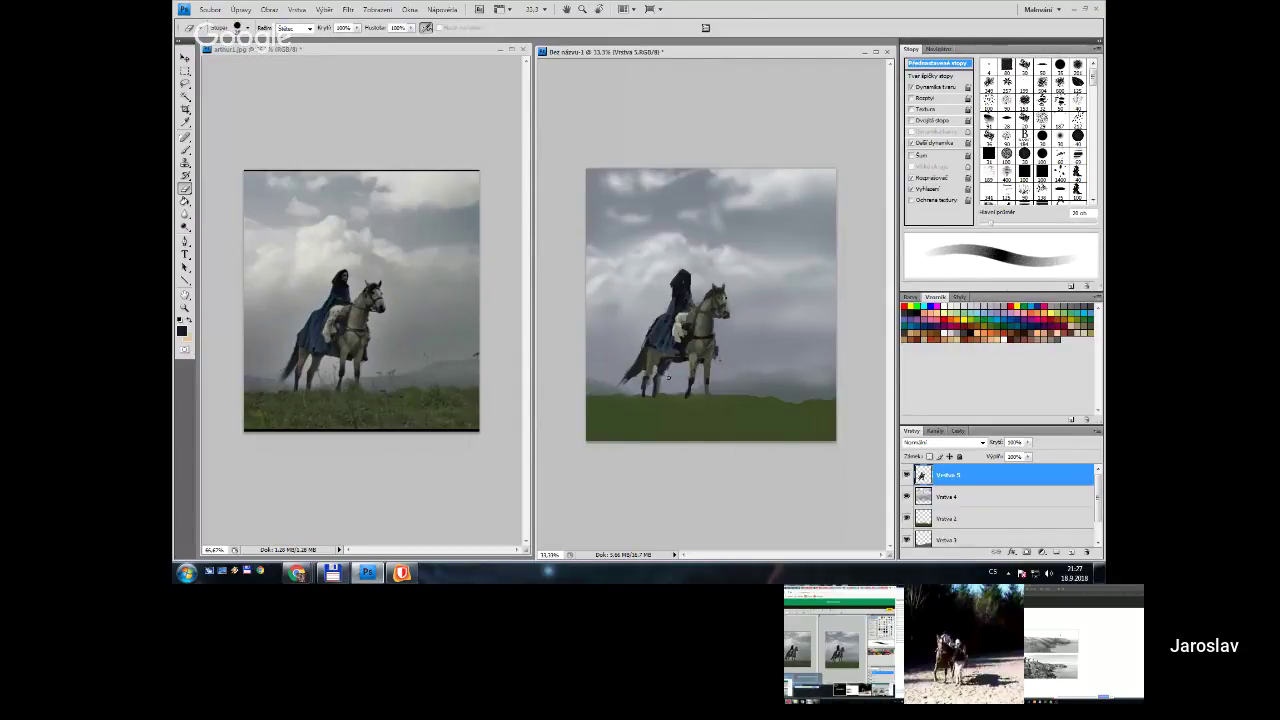
left_click(666, 381)
left_click(640, 216)
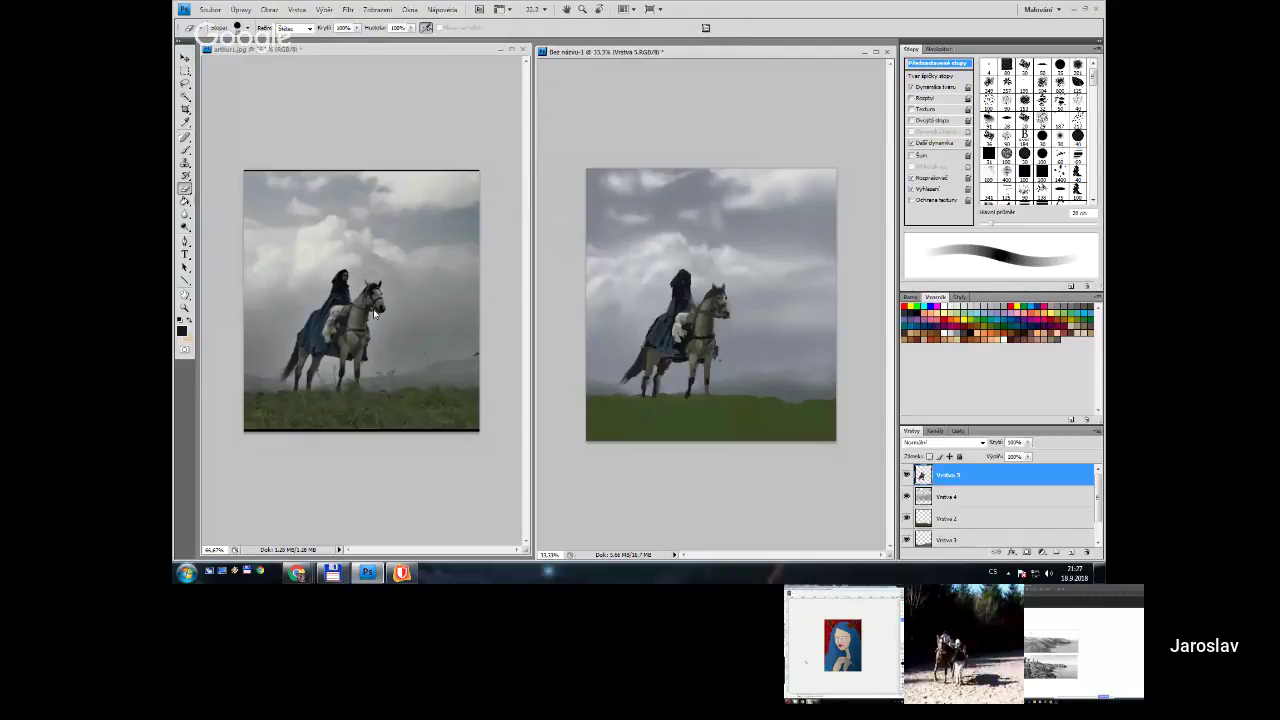
key("b")
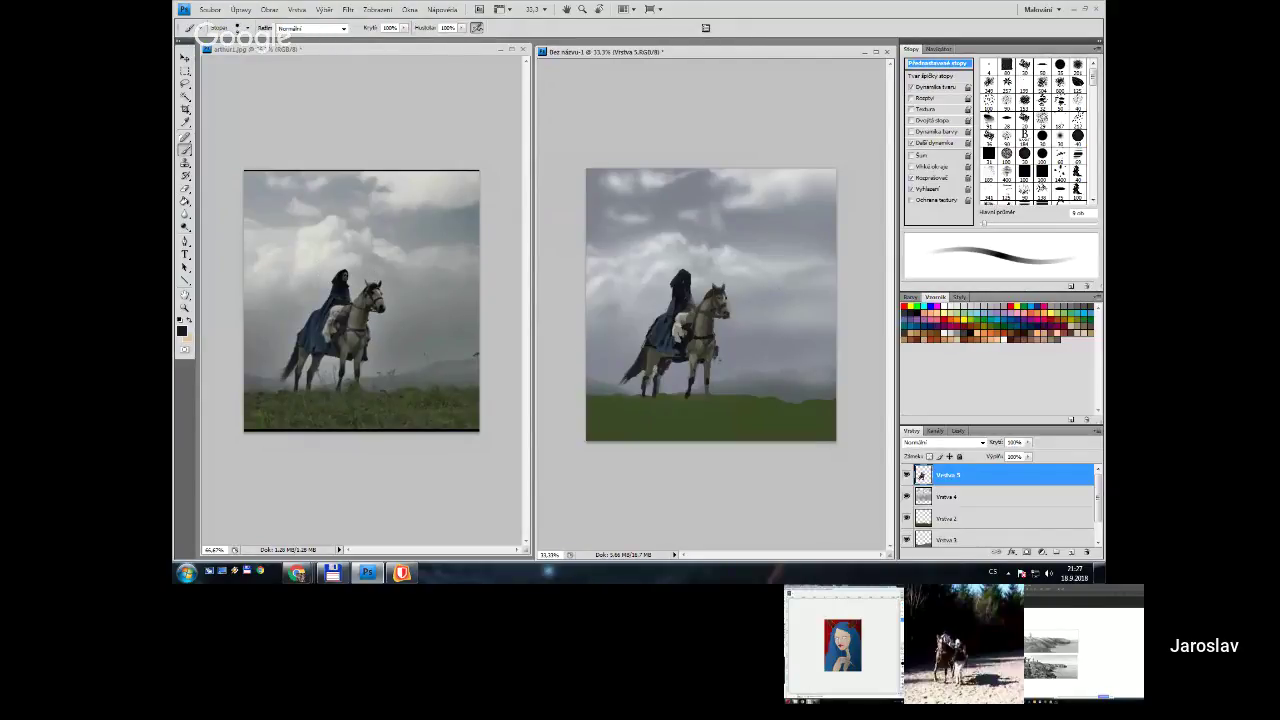
key("e")
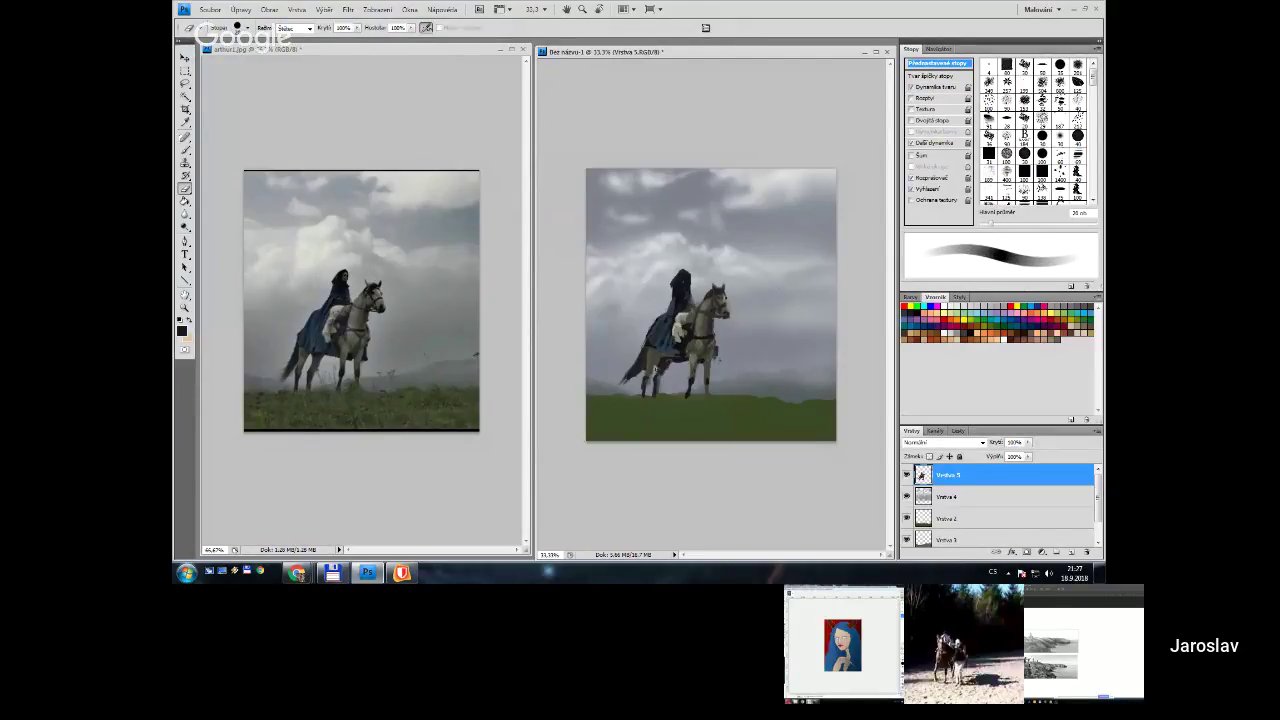
key("bracketleft")
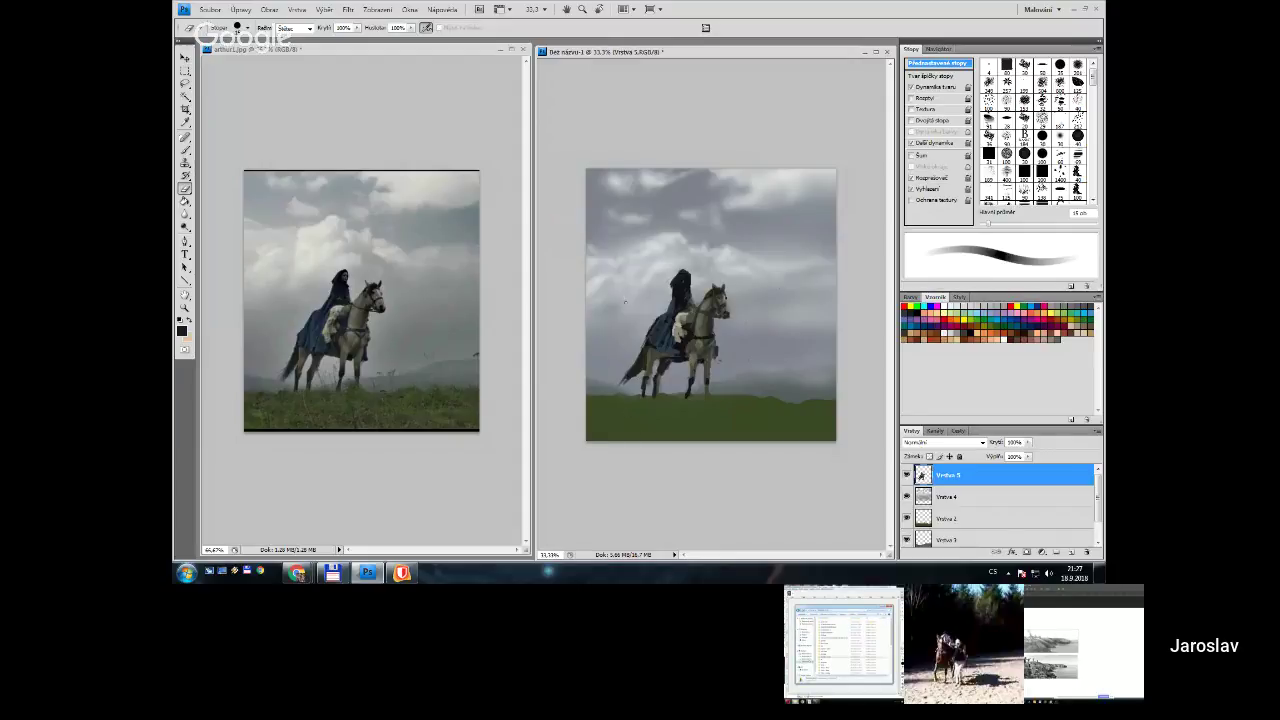
key("b")
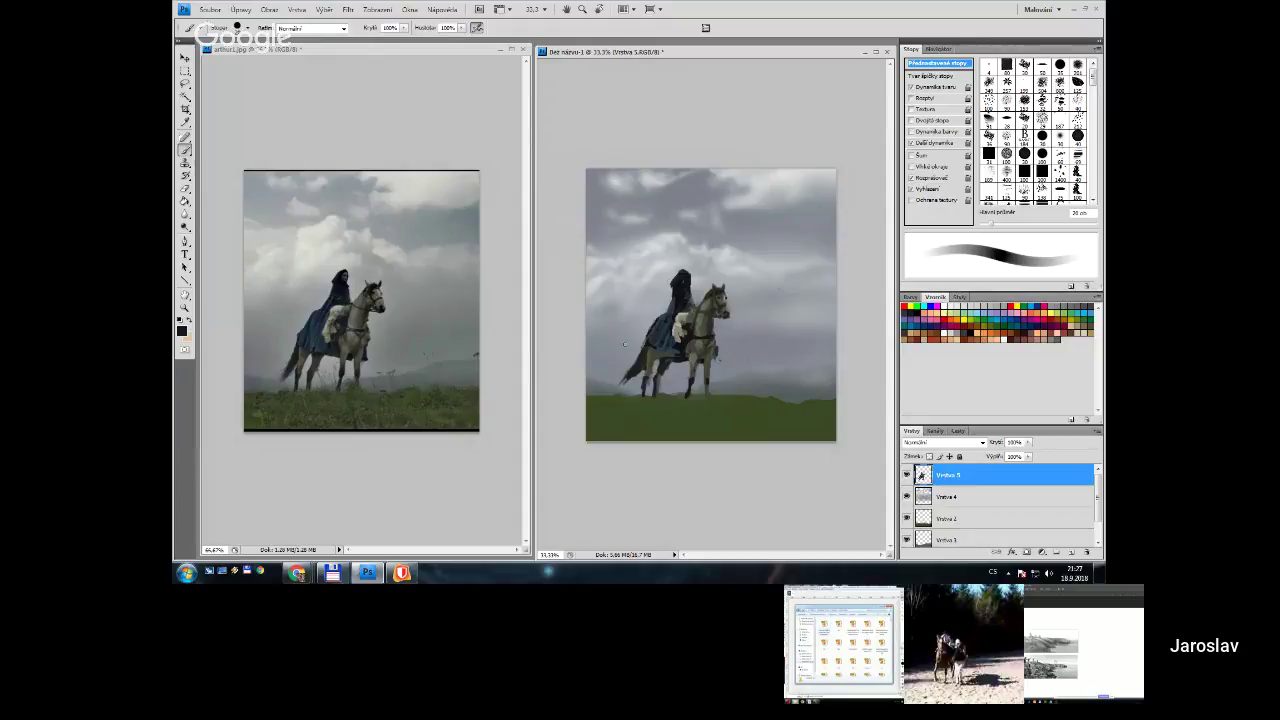
left_click(614, 348, "alt")
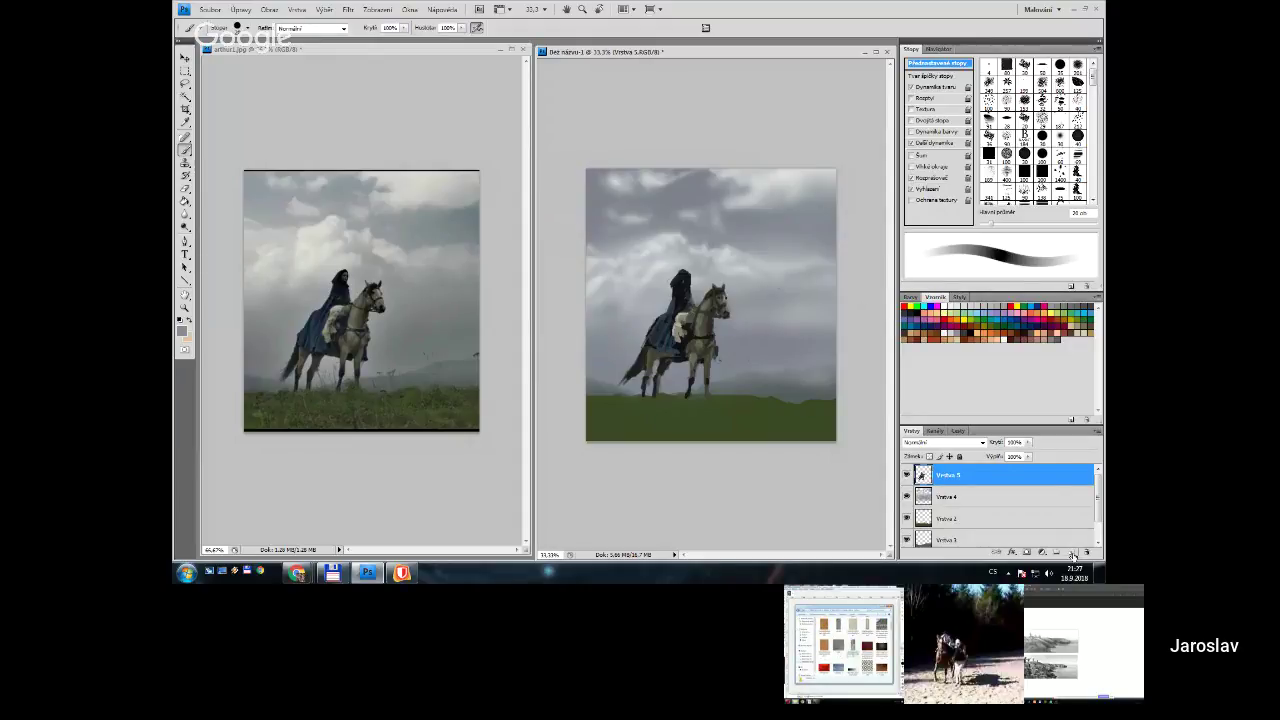
left_click(1072, 552)
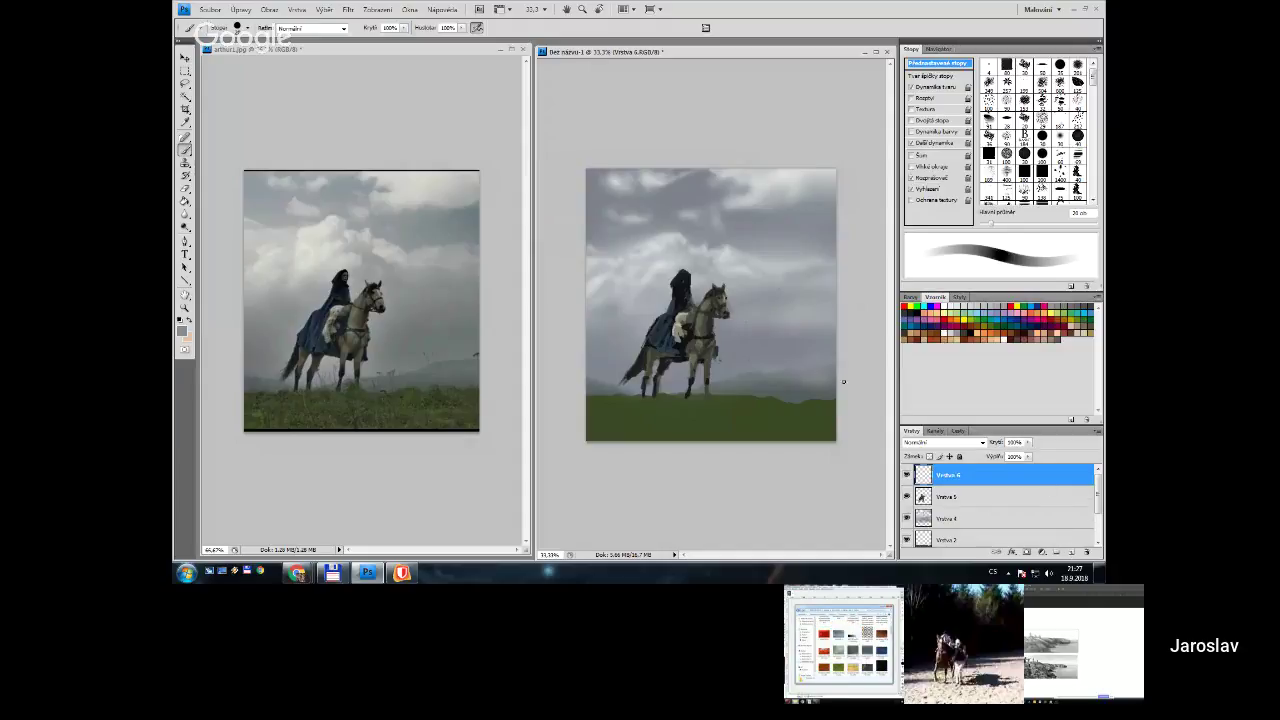
key("bracketright")
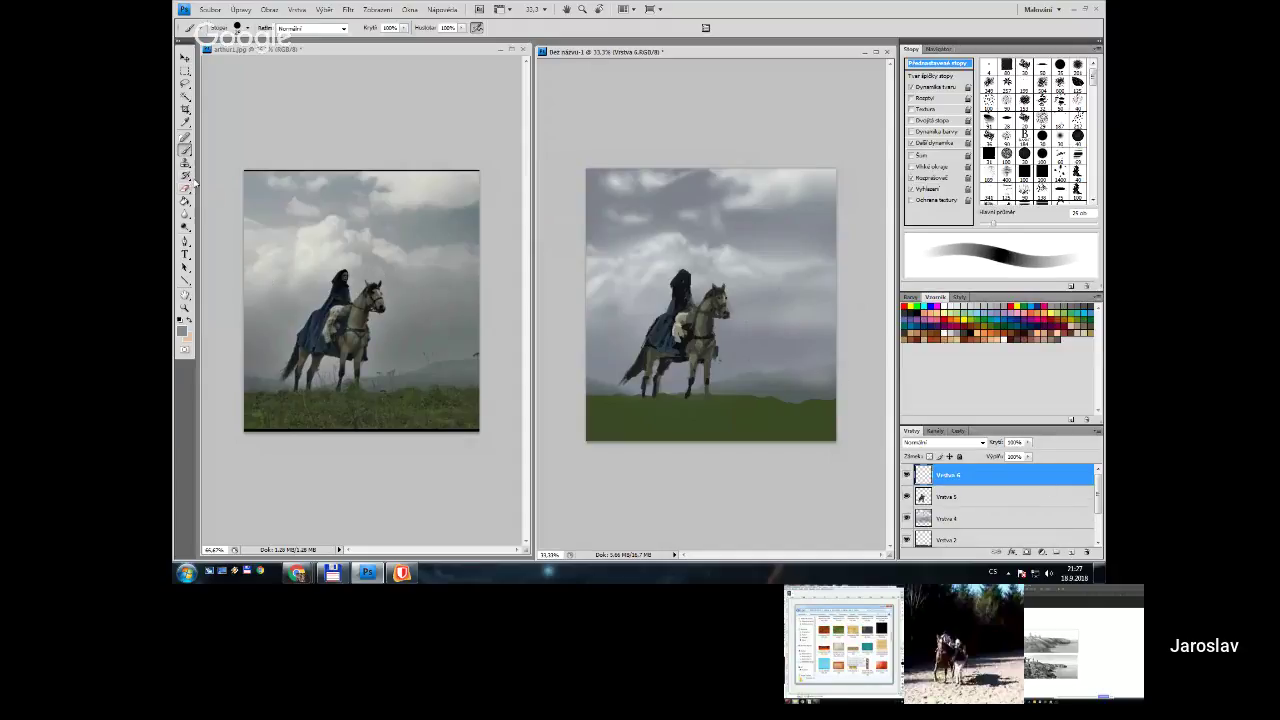
left_click(1085, 553)
Add a Gradient Map adjustment layer above the rider painting, trying several presets and applying the foreground-to-background gradient
left_click(1044, 553)
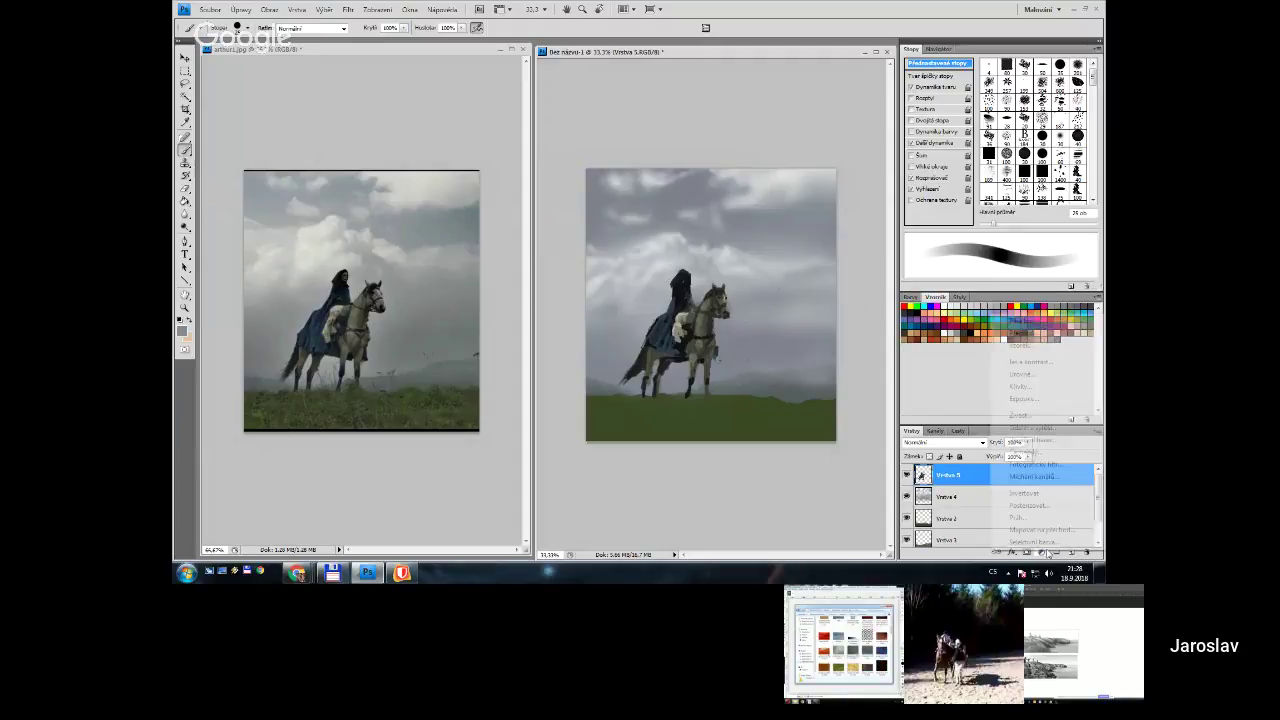
left_click(1057, 535)
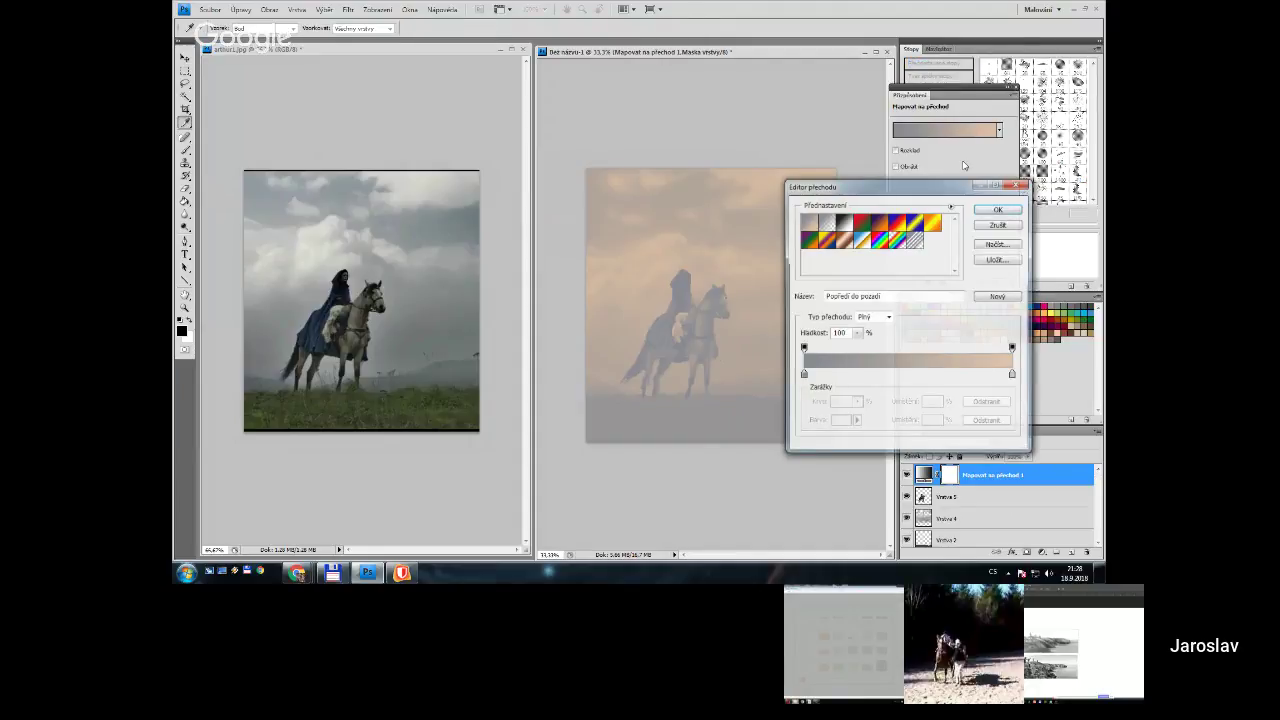
left_click(842, 225)
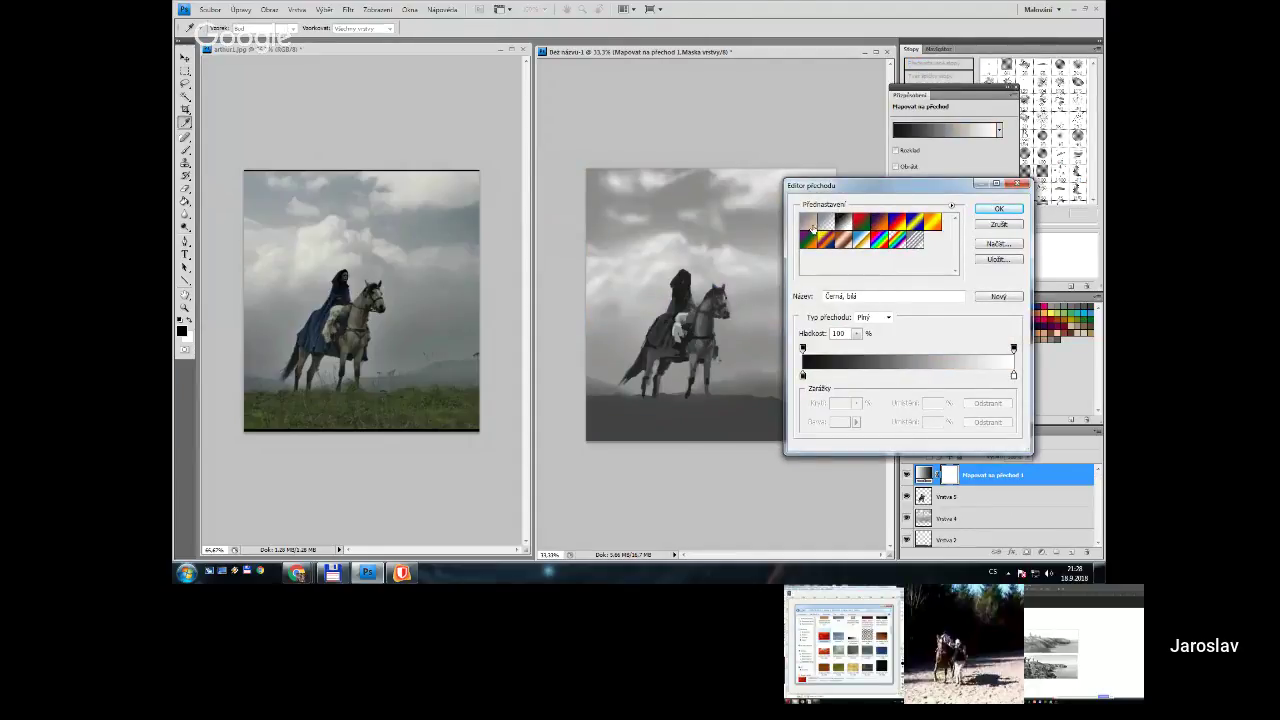
left_click(809, 224)
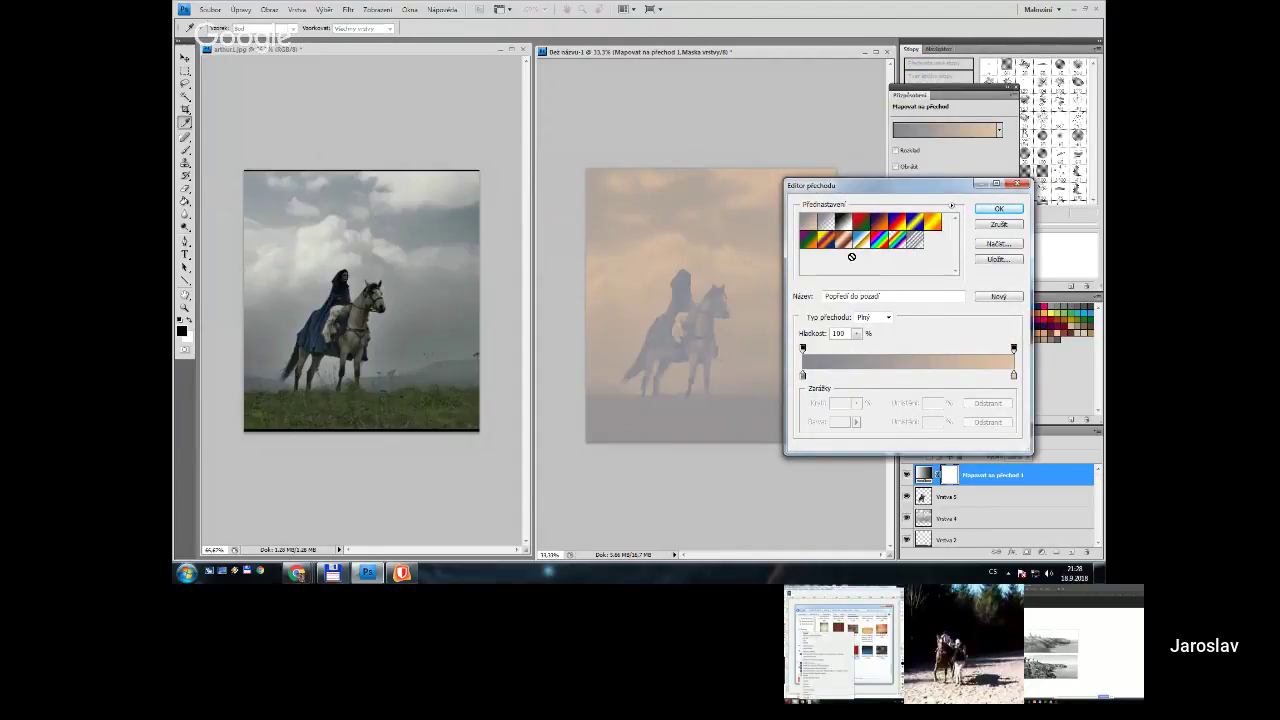
left_click(877, 228)
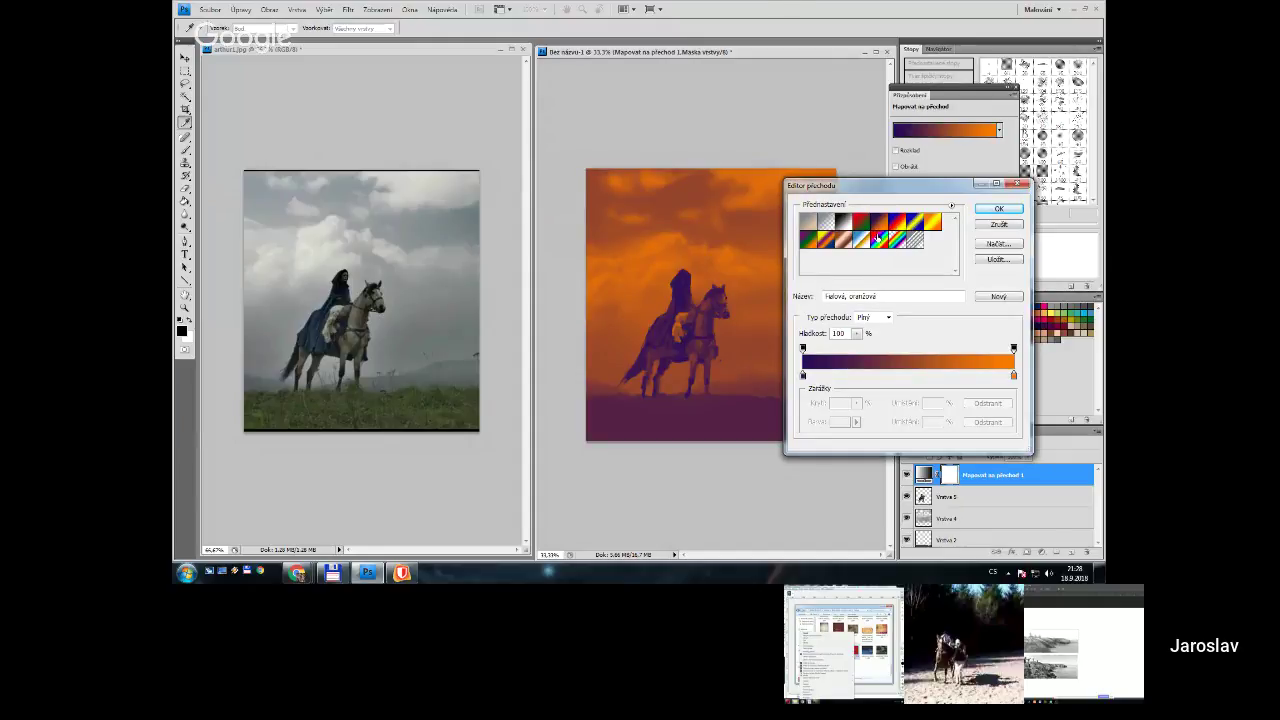
left_click(812, 223)
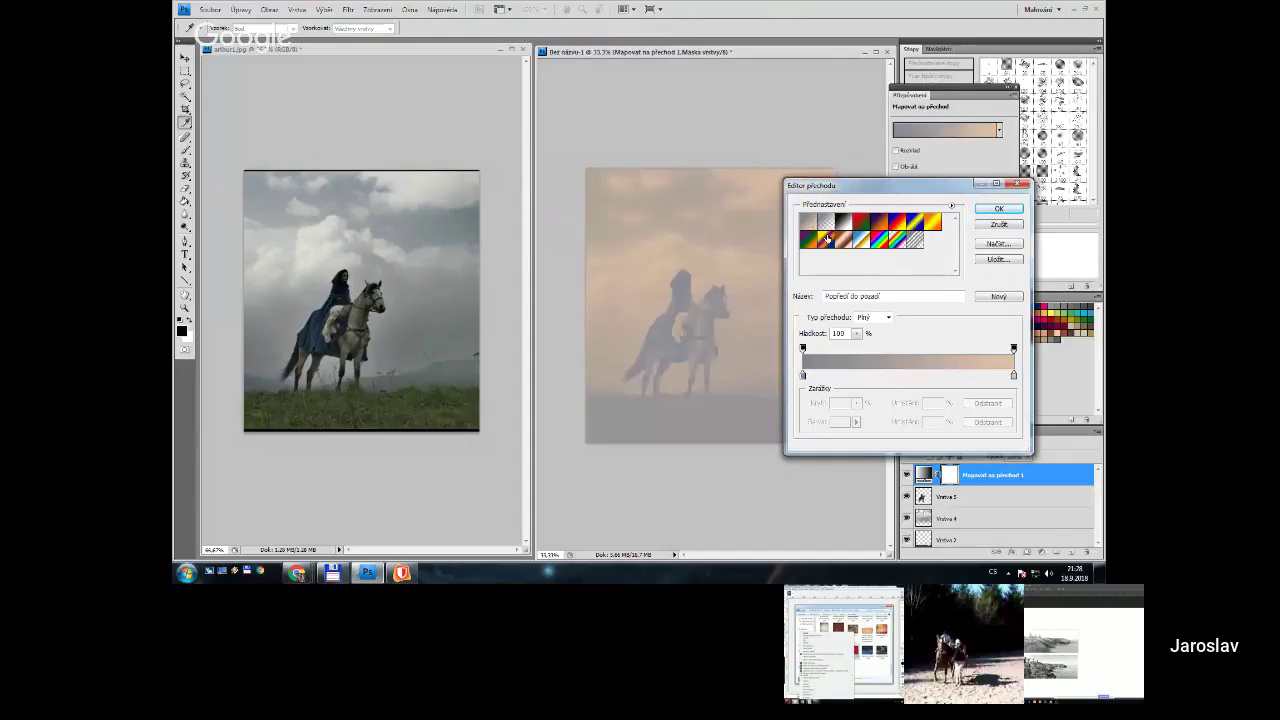
left_click(999, 208)
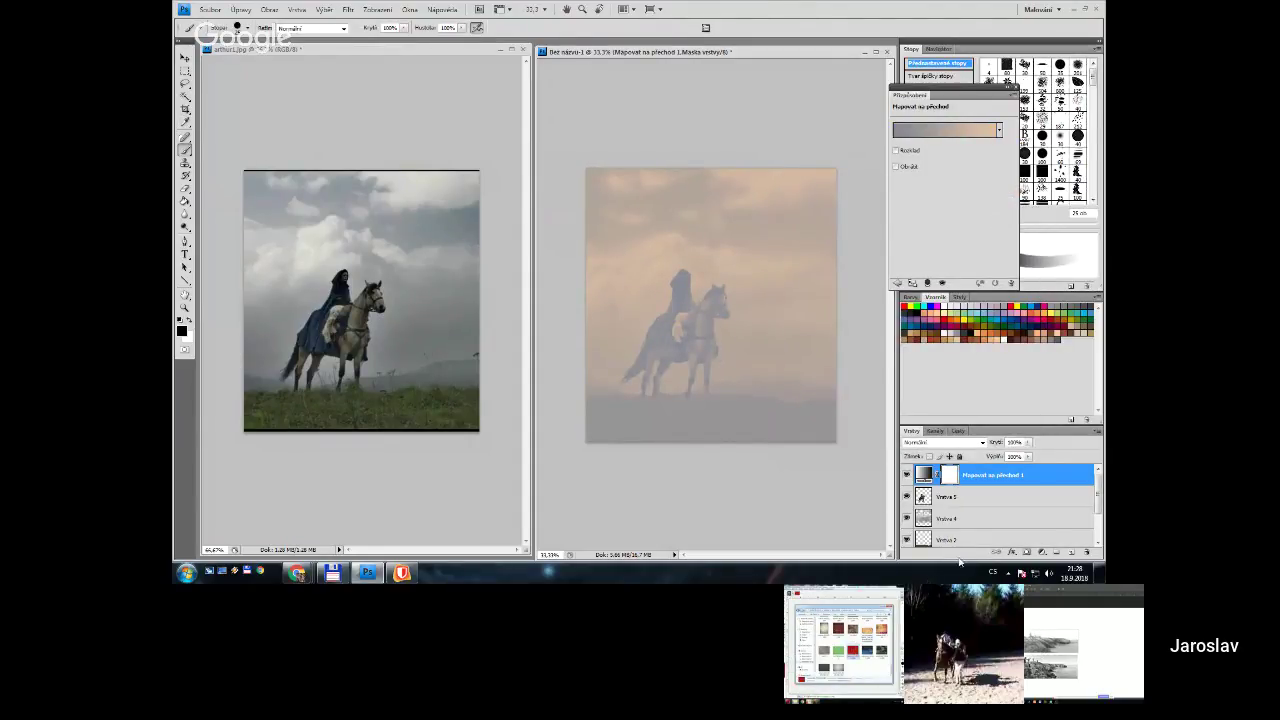
Try a range of blending modes on the Gradient Map layer and return it to Normal
left_click(948, 442)
left_click(944, 440)
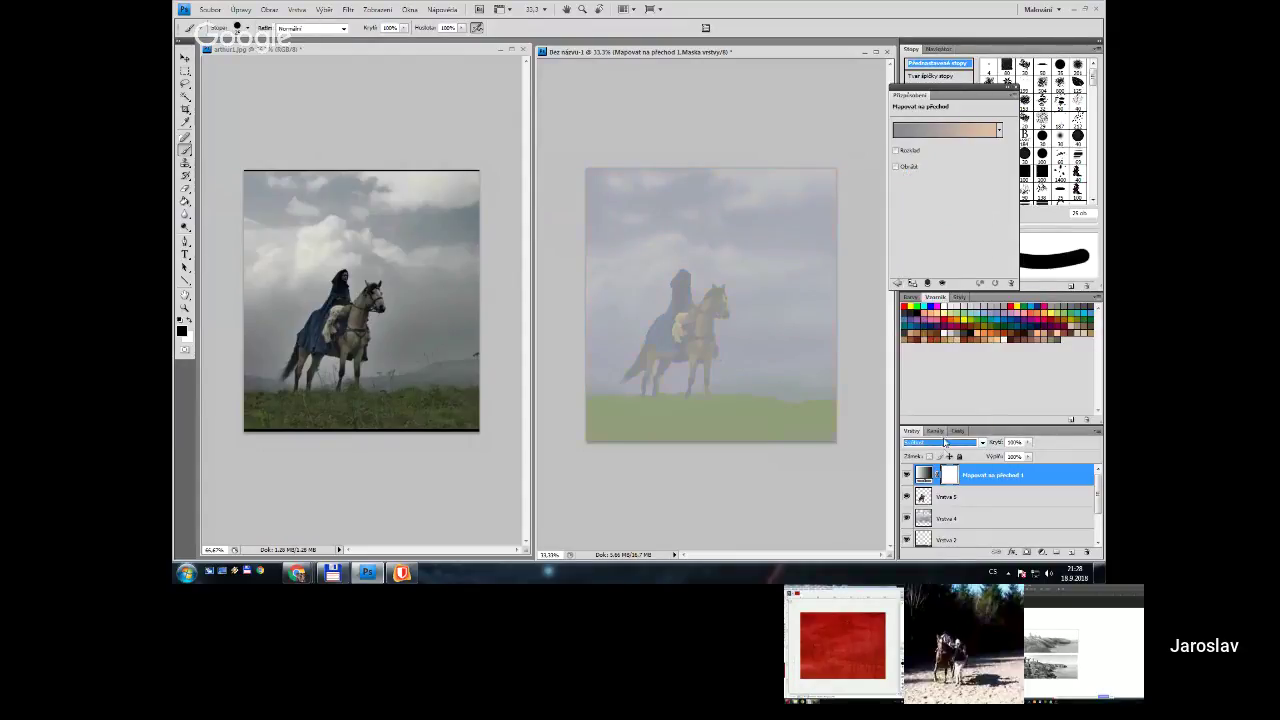
key("Up")
key("Up")
key("Up")
key("Up")
key("Up")
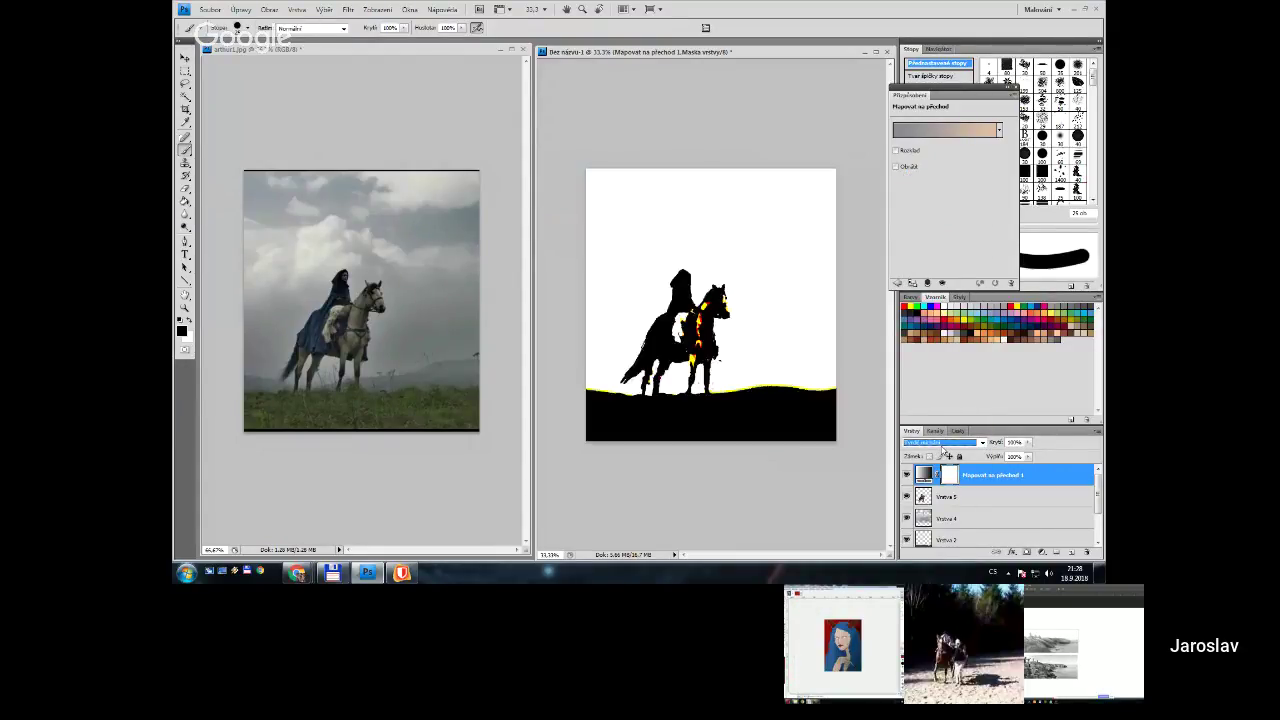
key("Up")
key("Up")
key("Up")
key("Up")
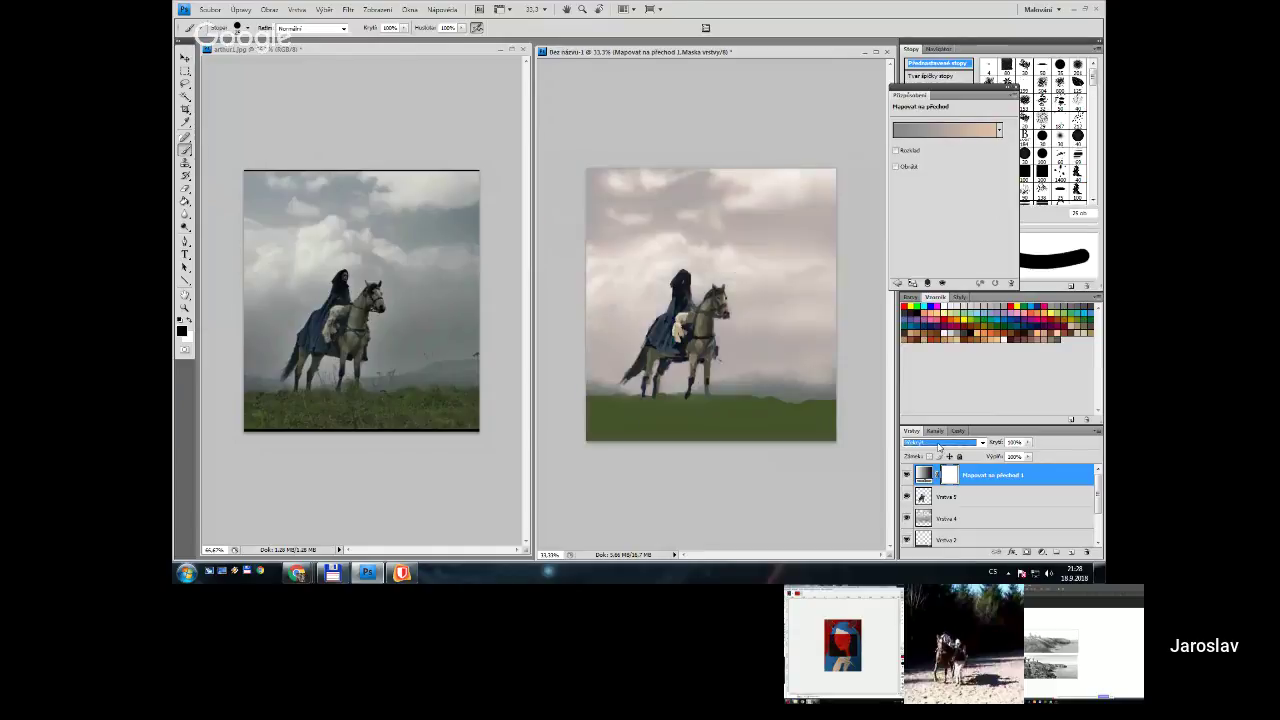
key("Up")
key("Up")
key("Up")
key("Up")
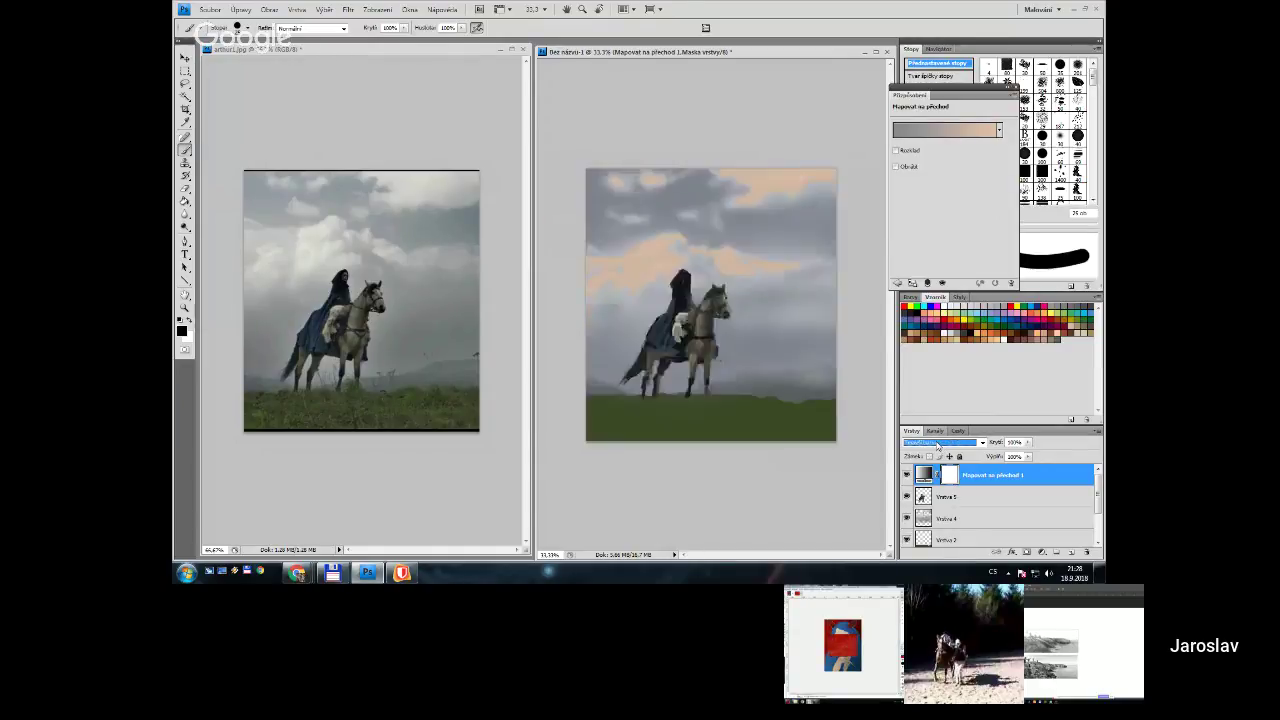
key("Up")
key("Up")
key("Up")
key("Up")
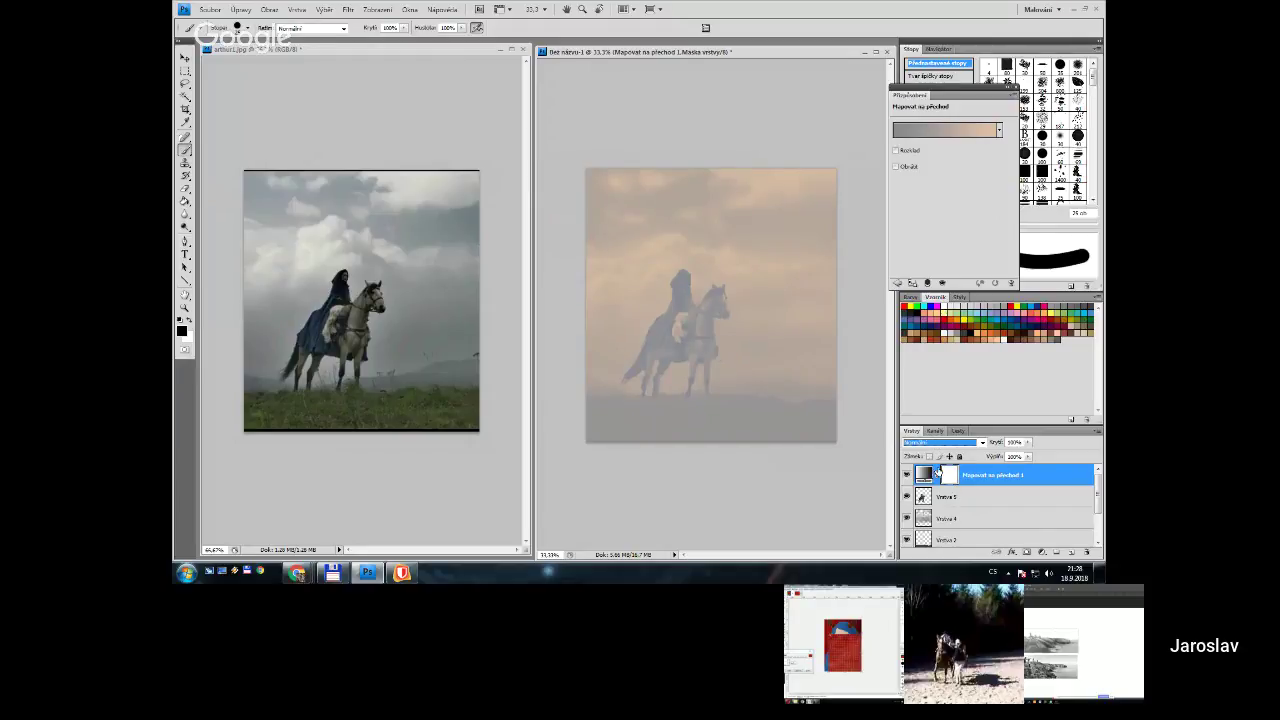
Toggle the Gradient Map layer's visibility for comparison and delete the layer
left_click(907, 476)
left_click(907, 476)
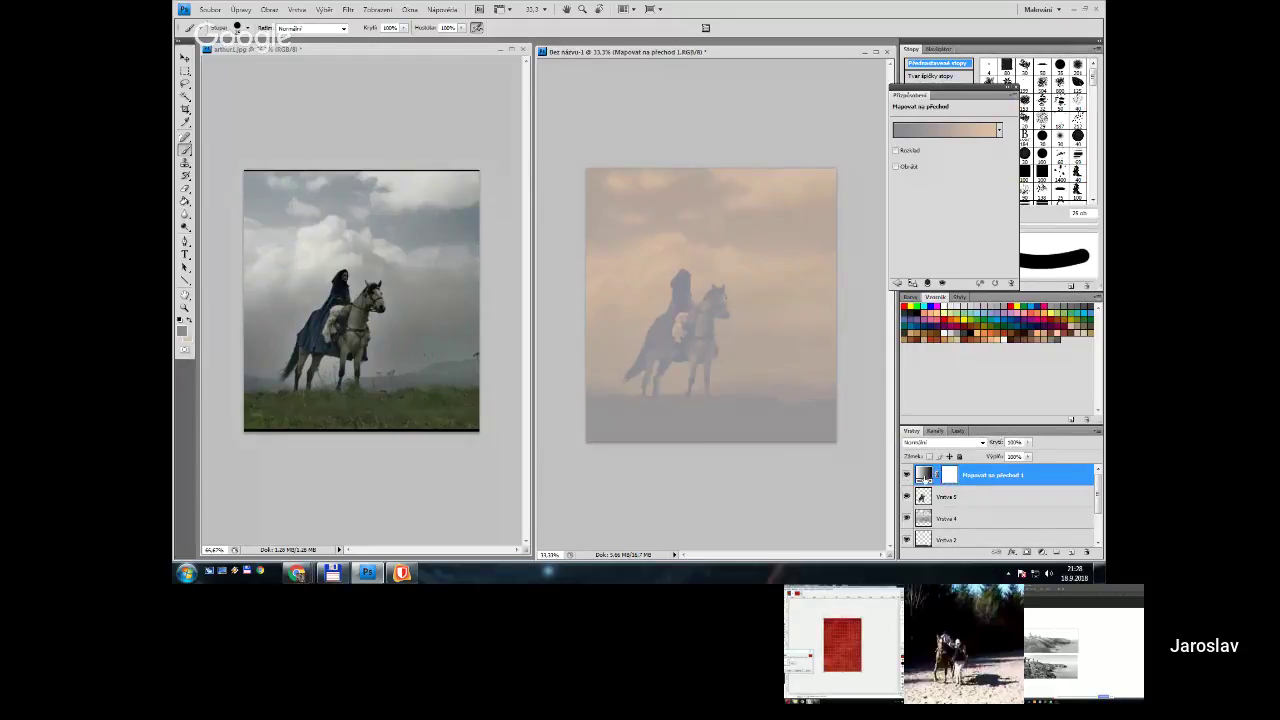
left_click_drag(990, 475, 1087, 552)
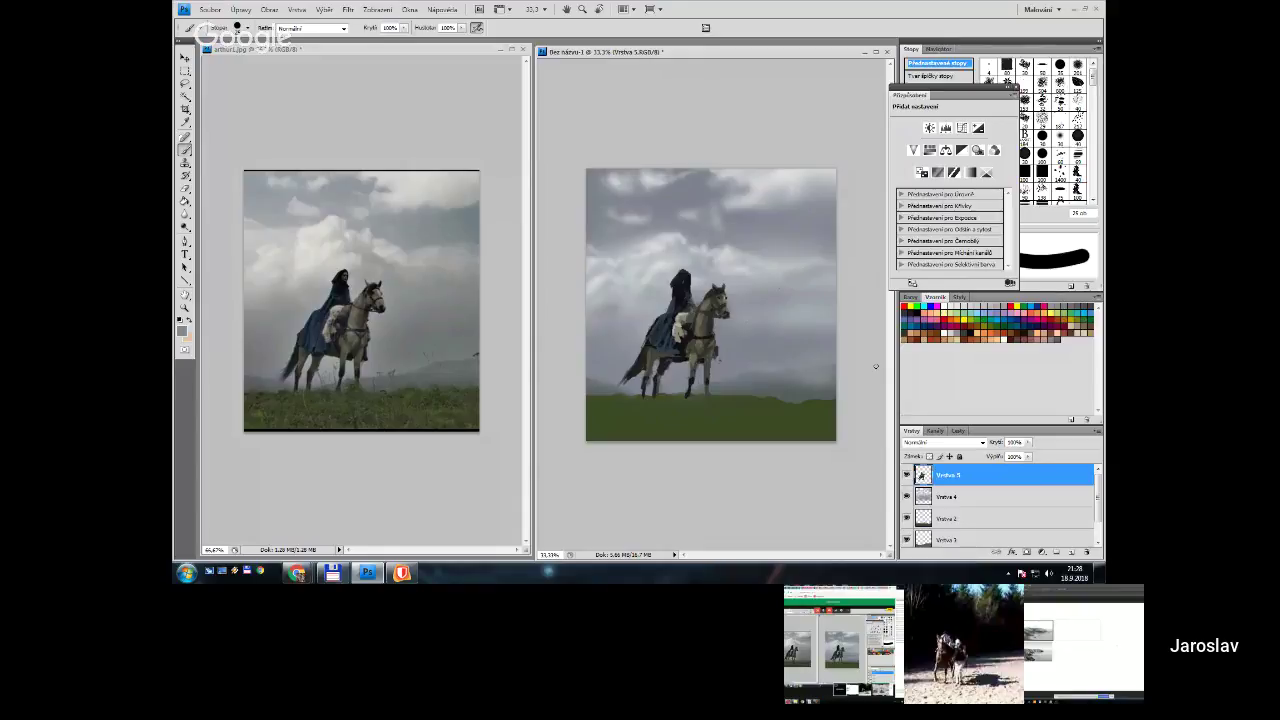
Flip both the rider painting and the reference photo horizontally
key("ctrl+shift+alt+v")
key("ctrl+z")
key("ctrl+shift+alt+h")
left_click(421, 394)
key("ctrl+shift+alt+h")
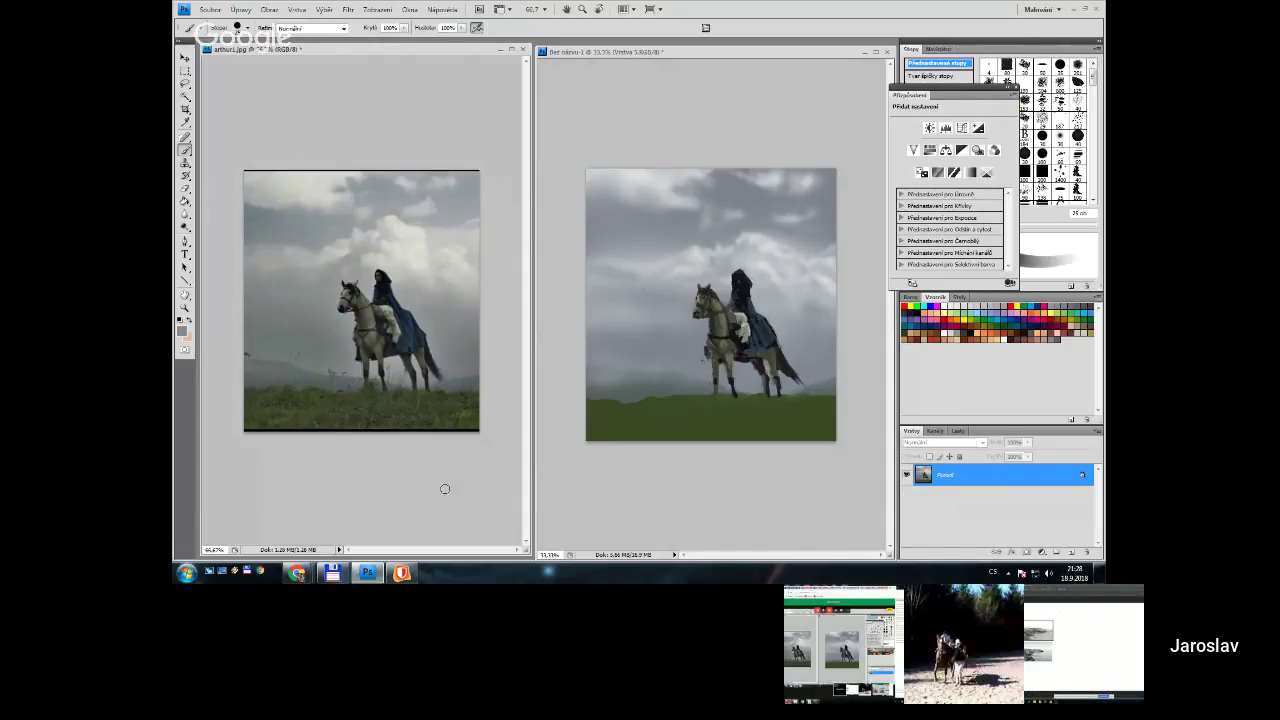
Make the ground layer Vrstva 2 of the painting active and check the layer beneath it by toggling its visibility
left_click(802, 472)
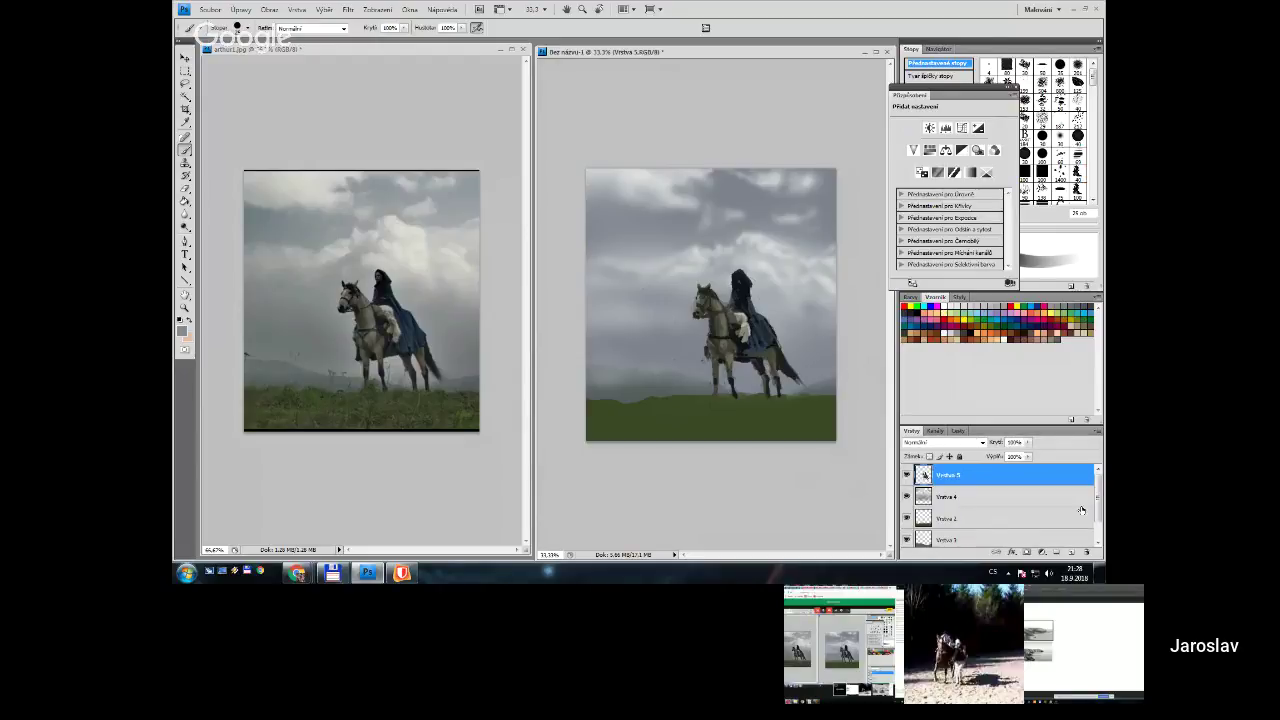
scroll(1081, 510, "down", 1)
left_click(945, 494)
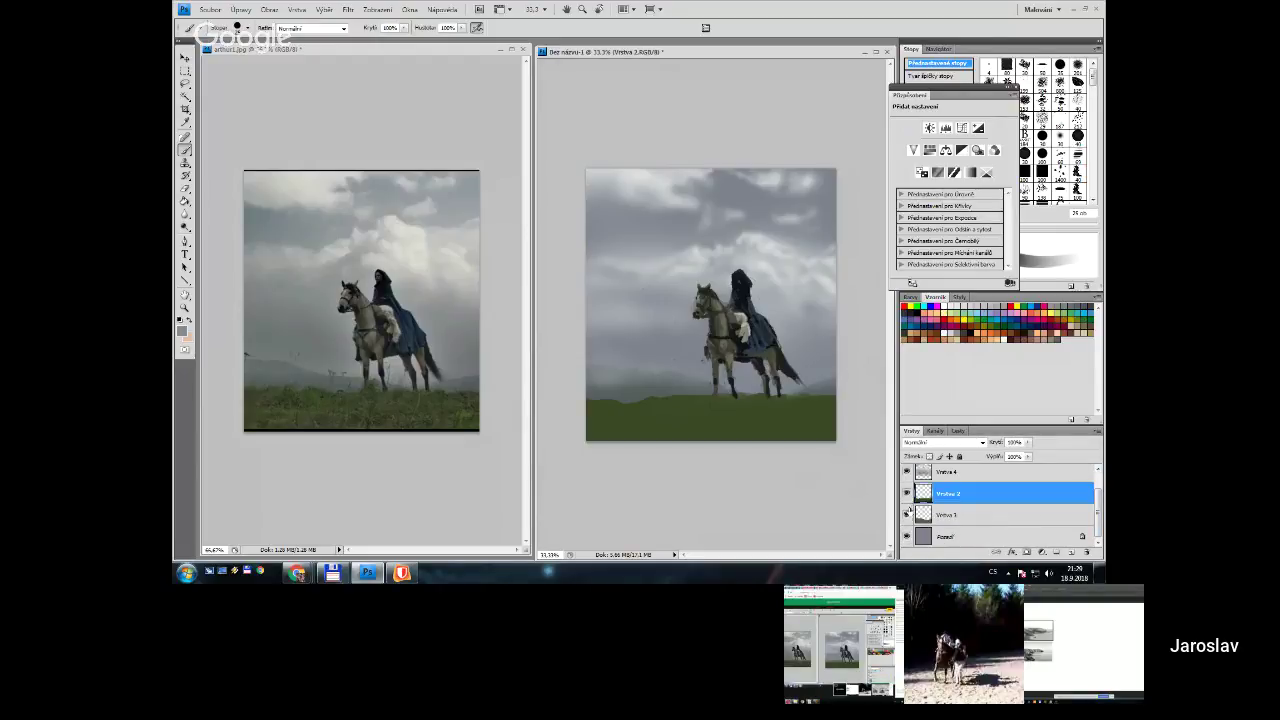
left_click(907, 514)
left_click(907, 514)
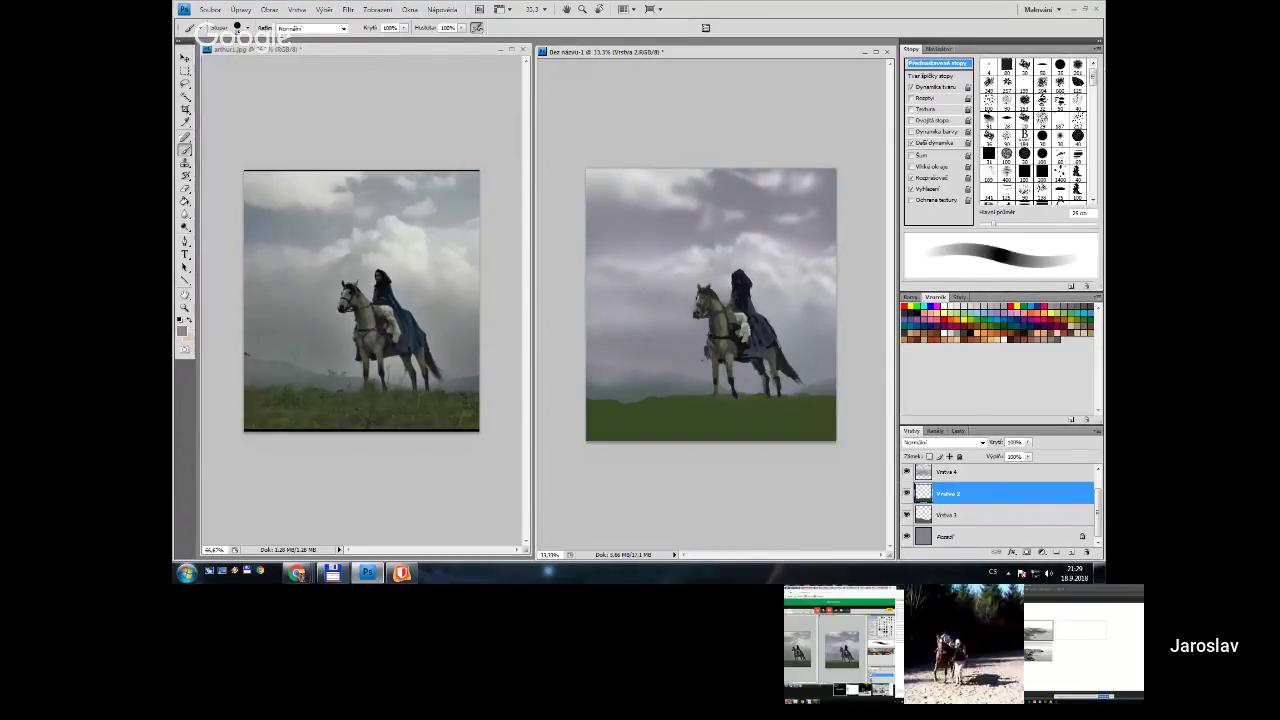
Choose the scattered 467 px texture brush, reduce it to 250 px and sample a dark green
mouse_move(1093, 82)
left_mouse_down()
mouse_move(1093, 155)
mouse_move(1093, 115)
mouse_move(1093, 130)
left_mouse_up()
left_click(1060, 160)
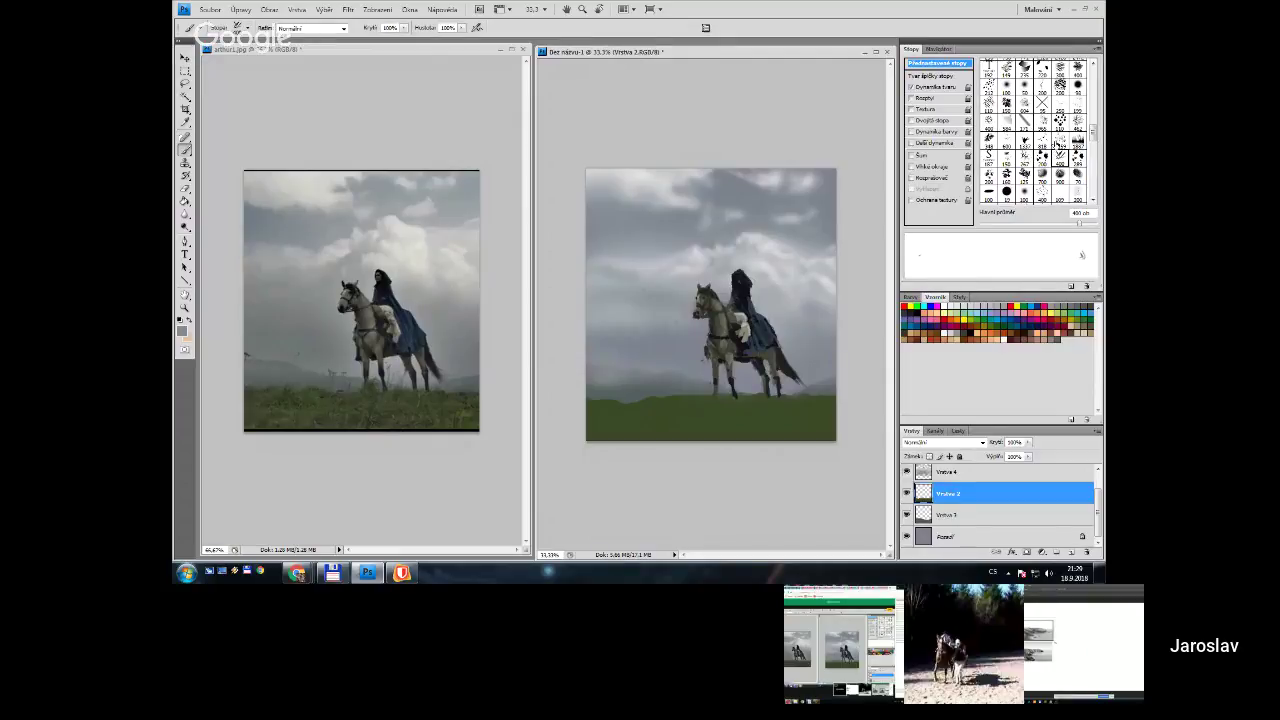
left_click(1078, 124)
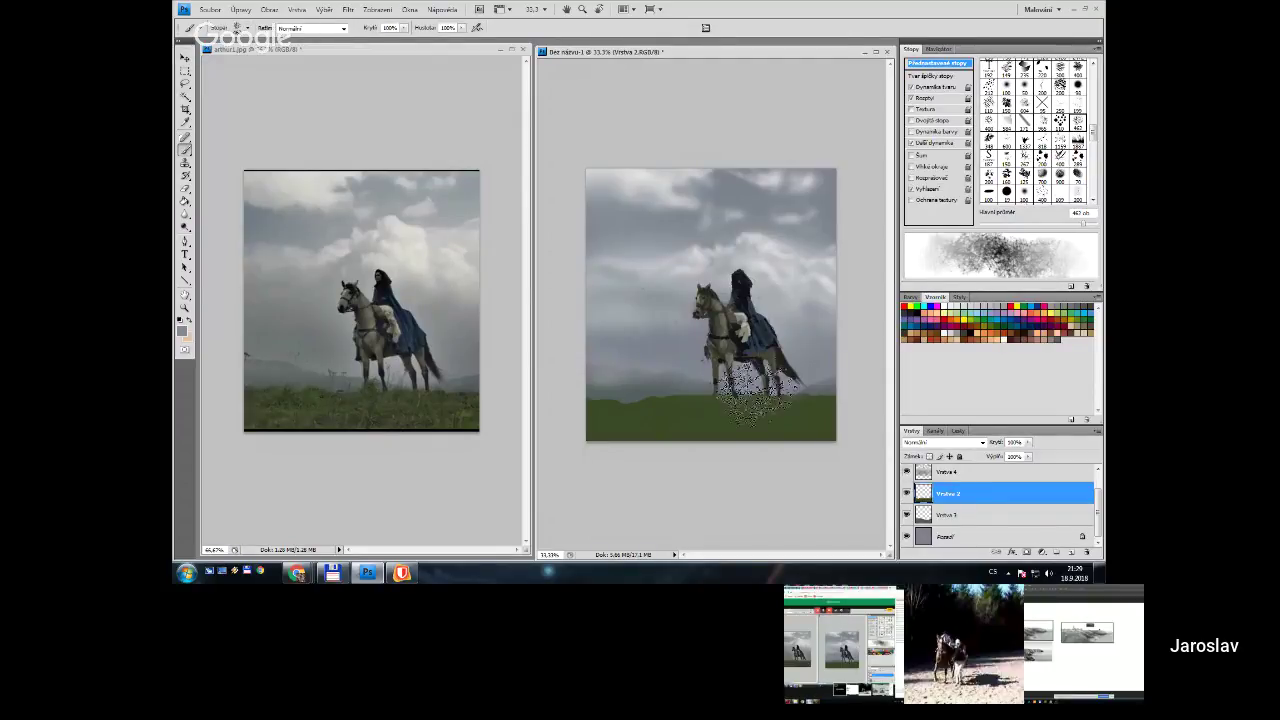
key("bracketleft")
key("bracketleft")
key("bracketleft")
key("bracketleft")
key("bracketleft")
key("bracketleft")
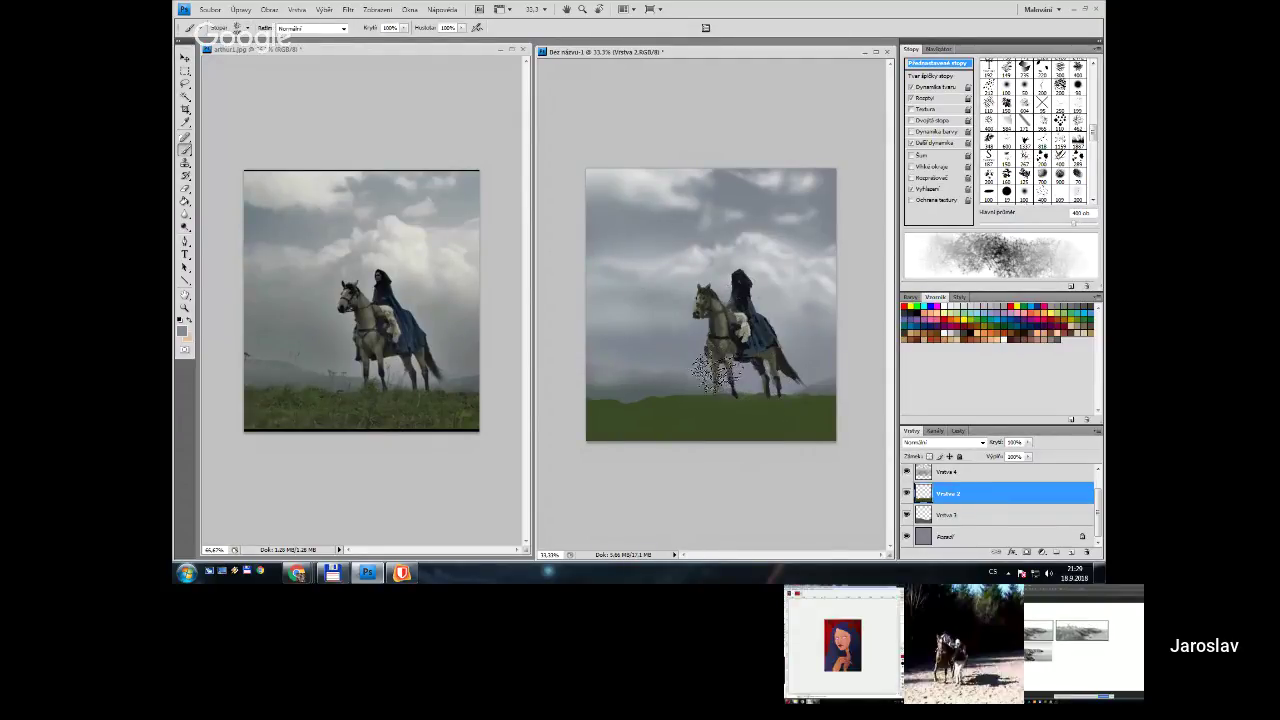
key("bracketright")
key("bracketright")
key("bracketright")
key("bracketright")
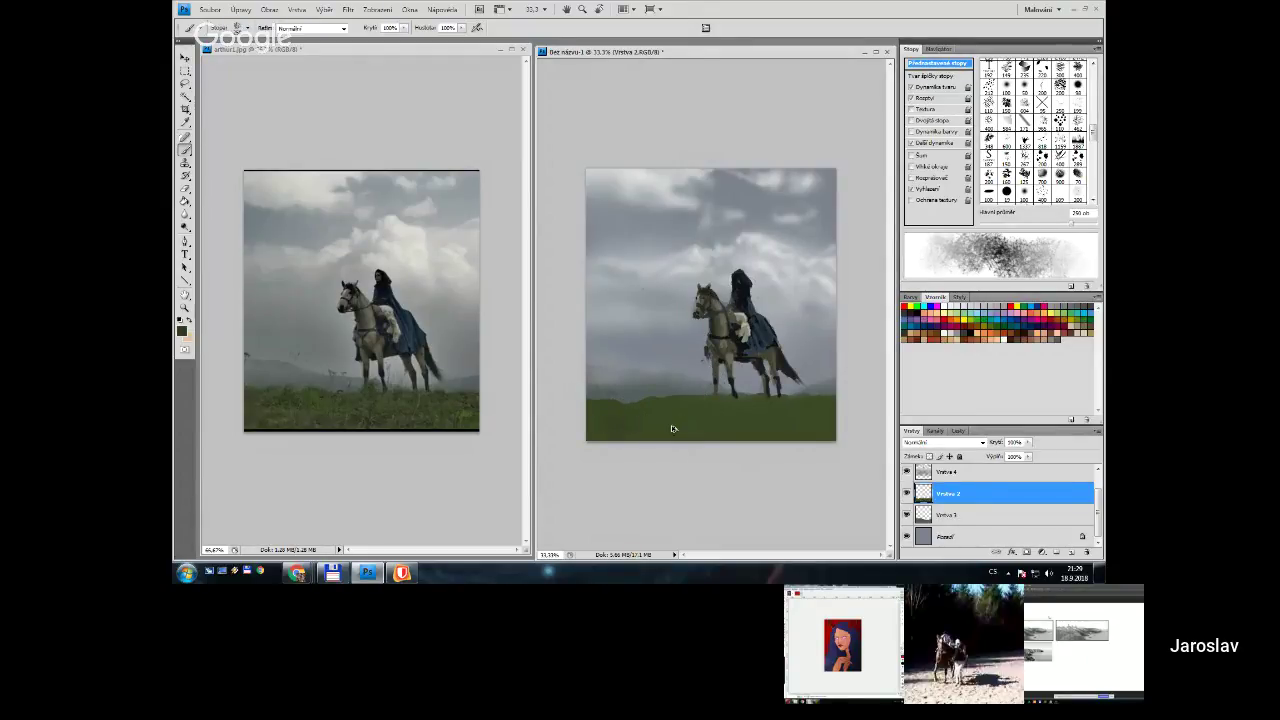
On the horse and rider layer, choose a textured bristle brush at 50 px and switch to the Eraser for corrections
key("ctrl+alt+shift+e")
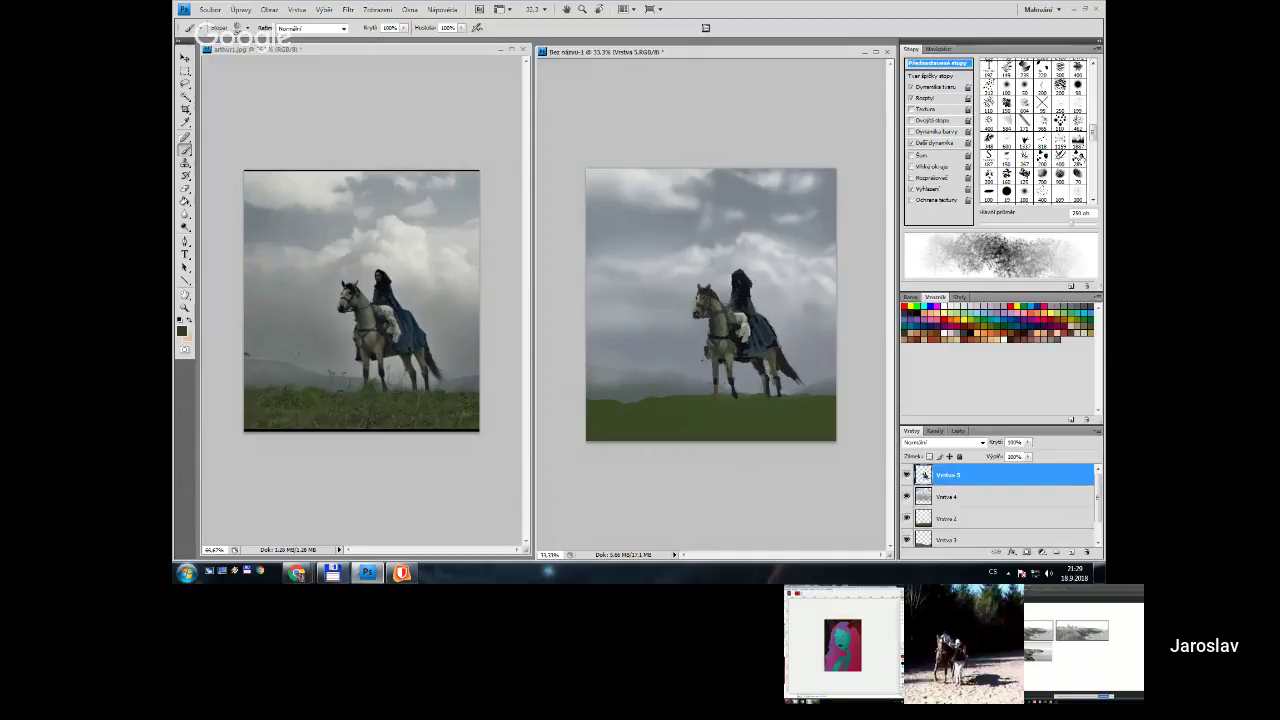
left_click_drag(1096, 145, 1094, 77)
left_click(1076, 114)
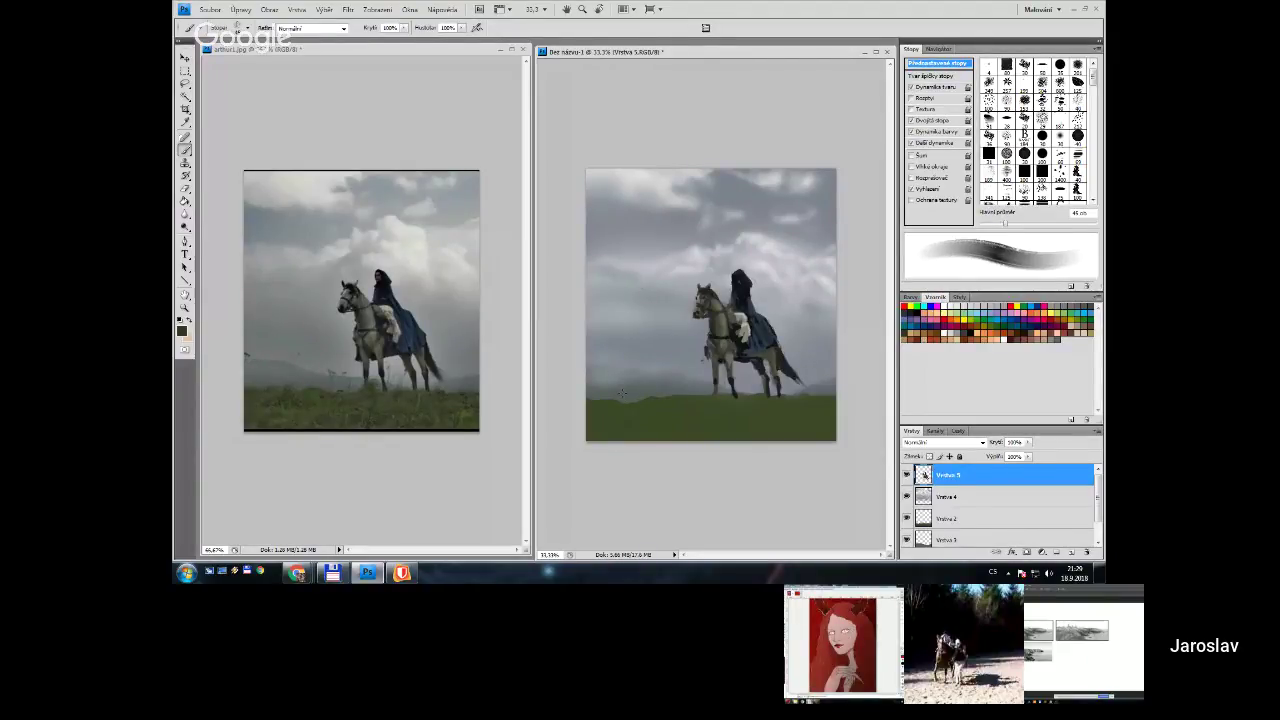
key("bracketright")
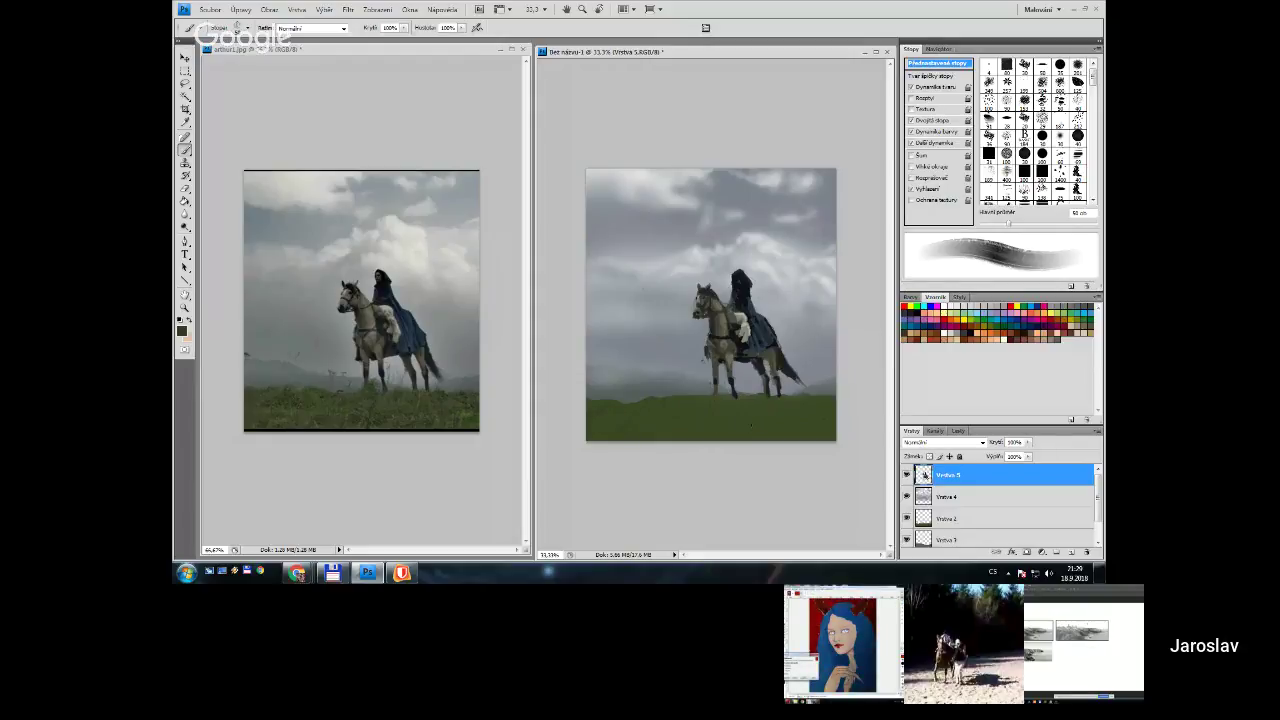
key("o")
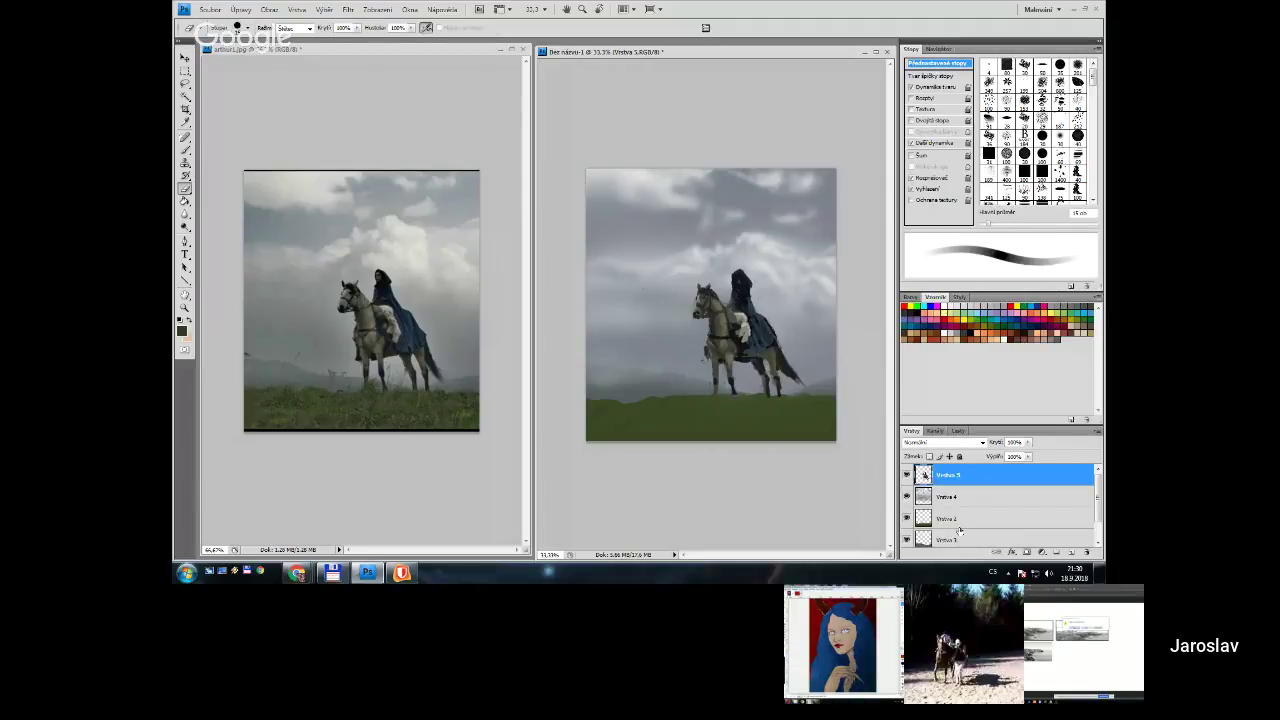
Add a new layer directly above the ground layer Vrstva 2 and paint dark green grass strokes over the ground with the textured bristle brush
left_click(994, 527)
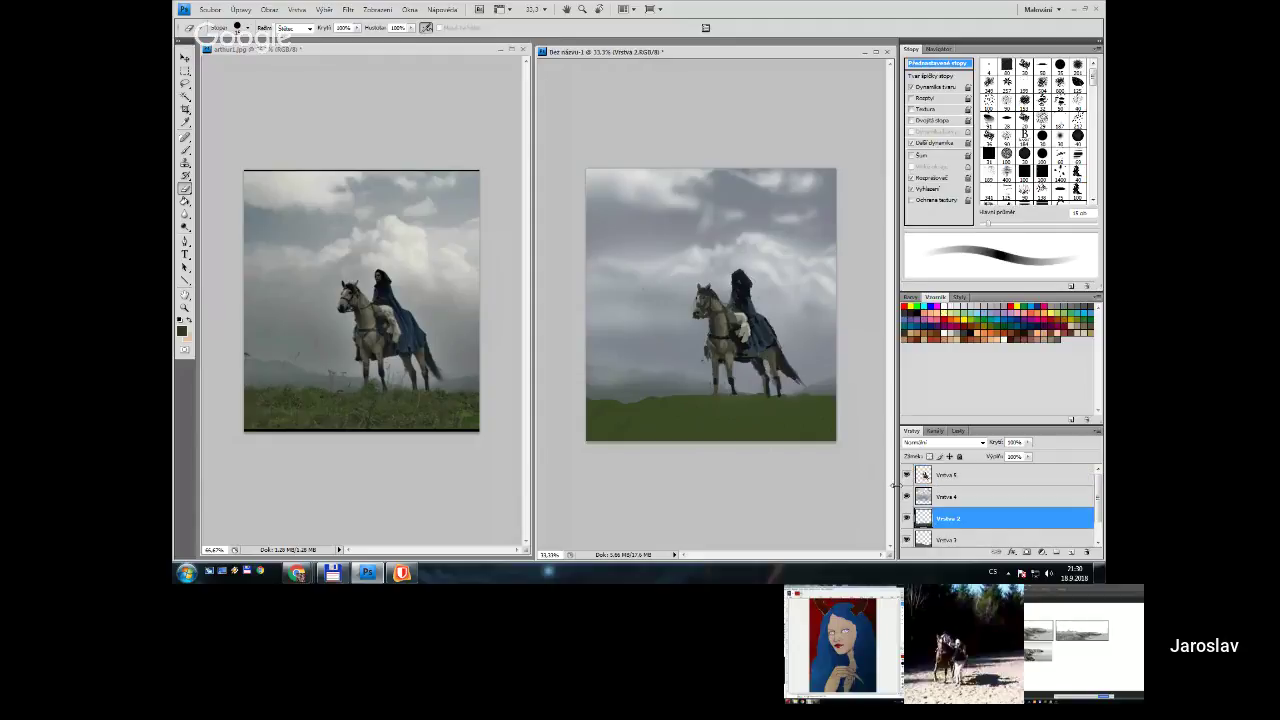
left_click(1071, 552)
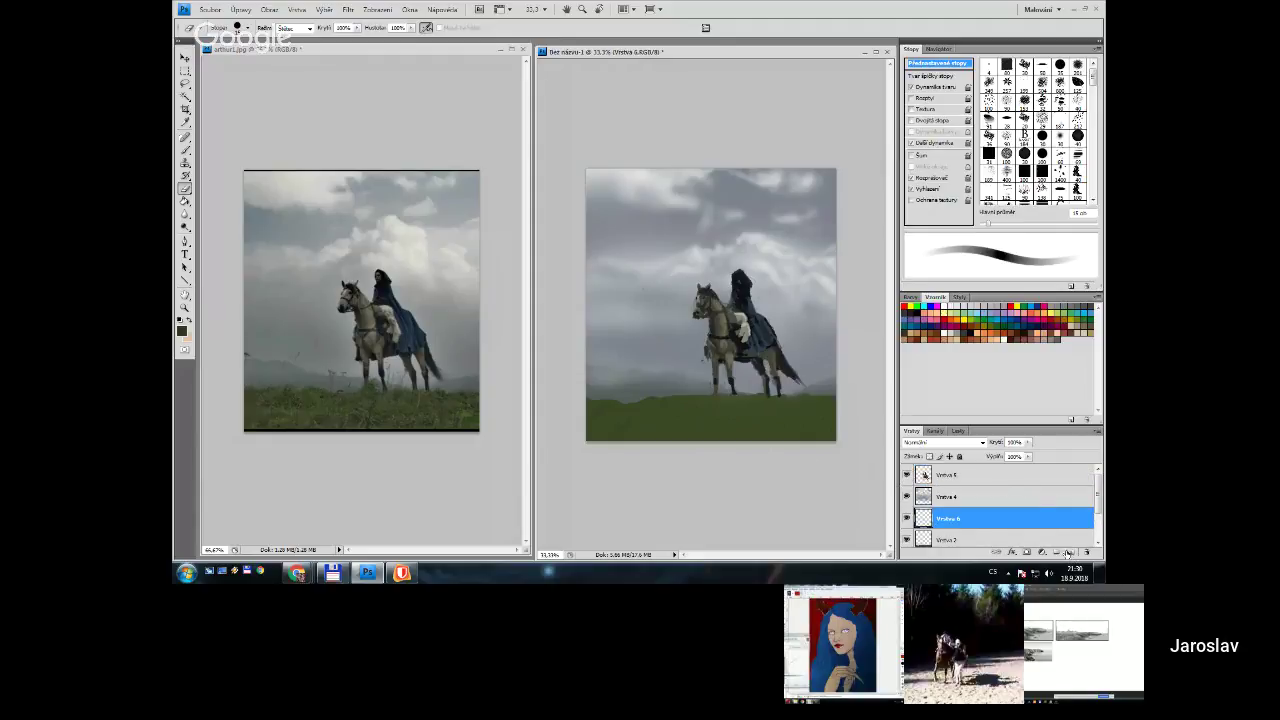
key("b")
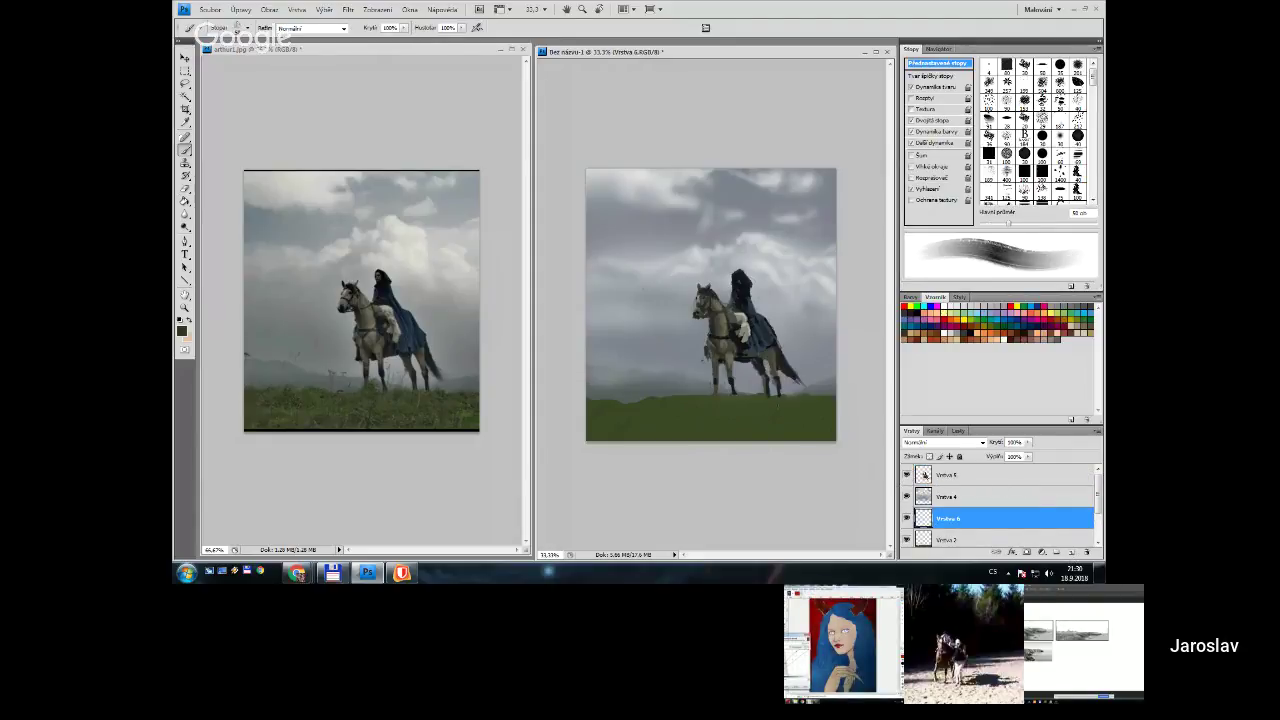
left_click_drag(795, 383, 780, 417)
key("ctrl+z")
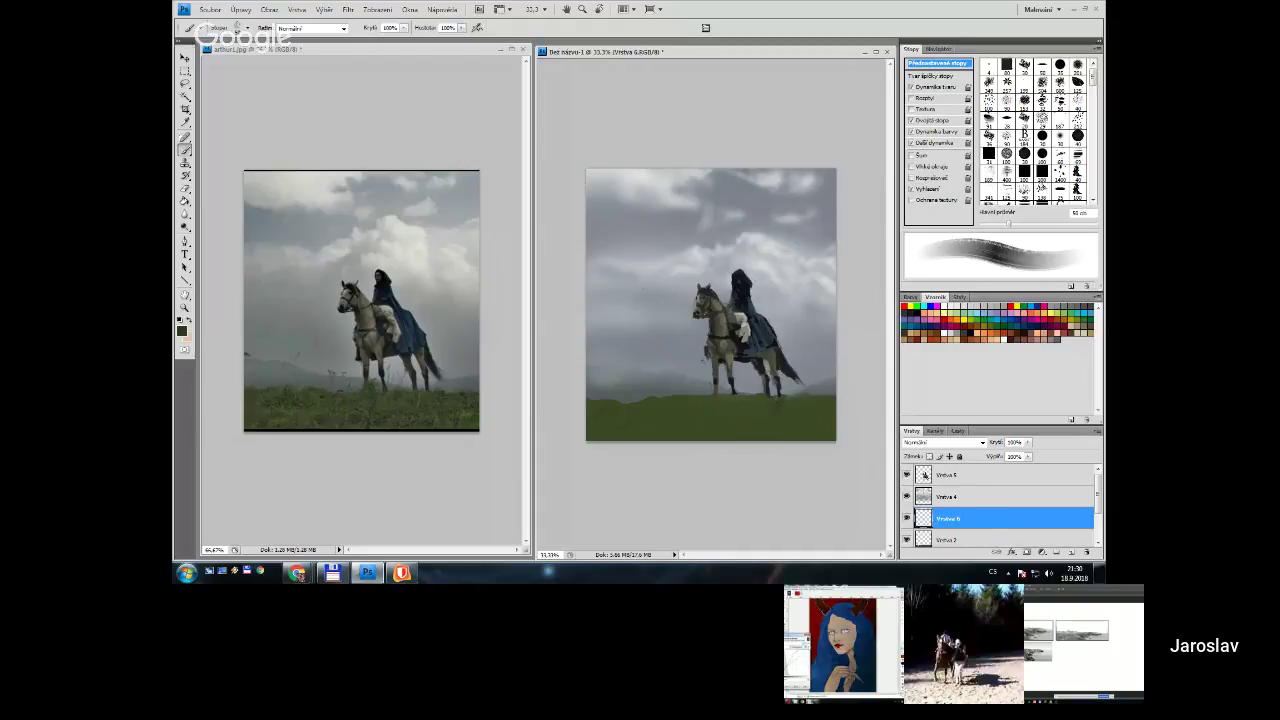
key("ctrl+z")
key("ctrl+z")
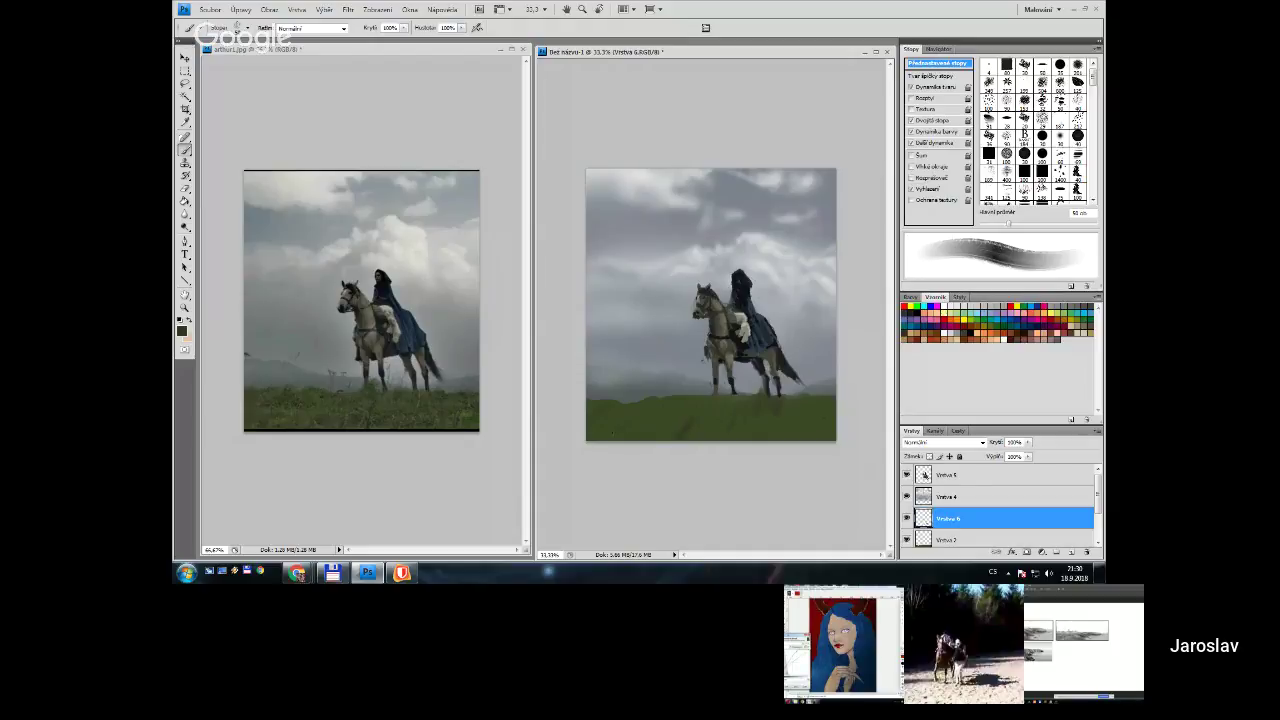
key("ctrl+z")
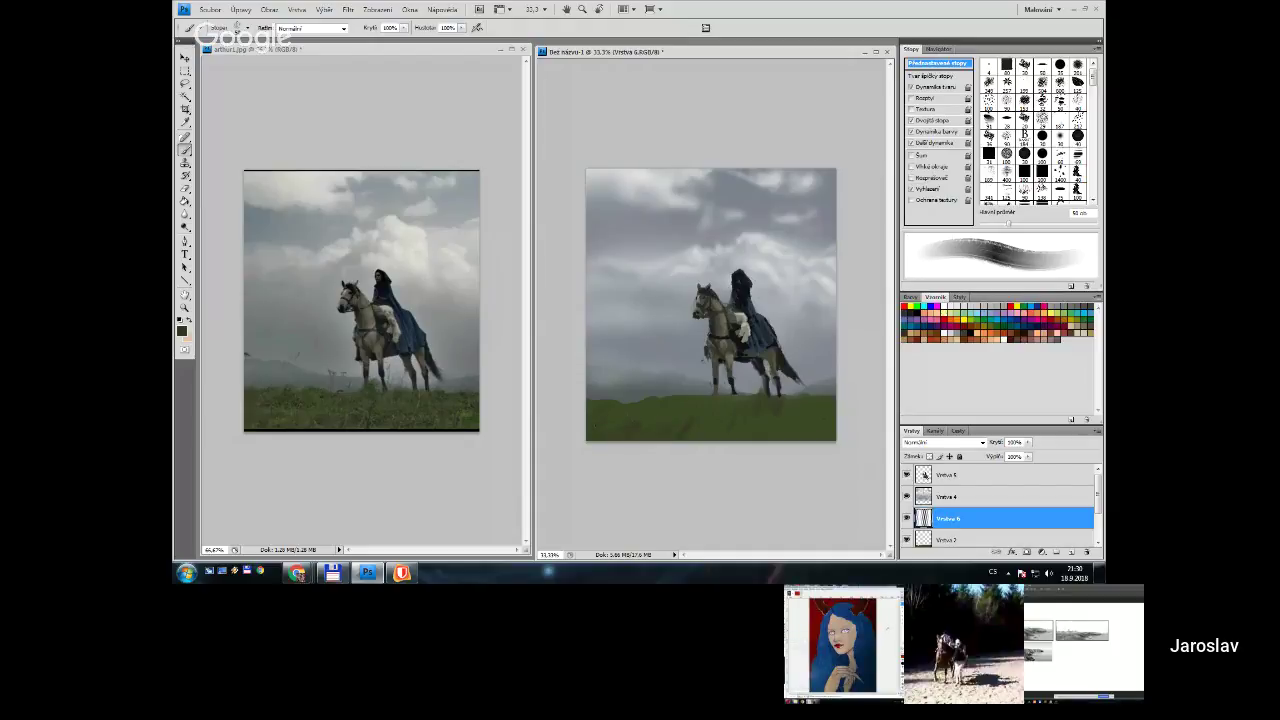
key("ctrl+z")
Sample a grass green from the reference photo and choose a slightly darker shade of it as the foreground colour
left_click(285, 390, "alt")
left_click(182, 330)
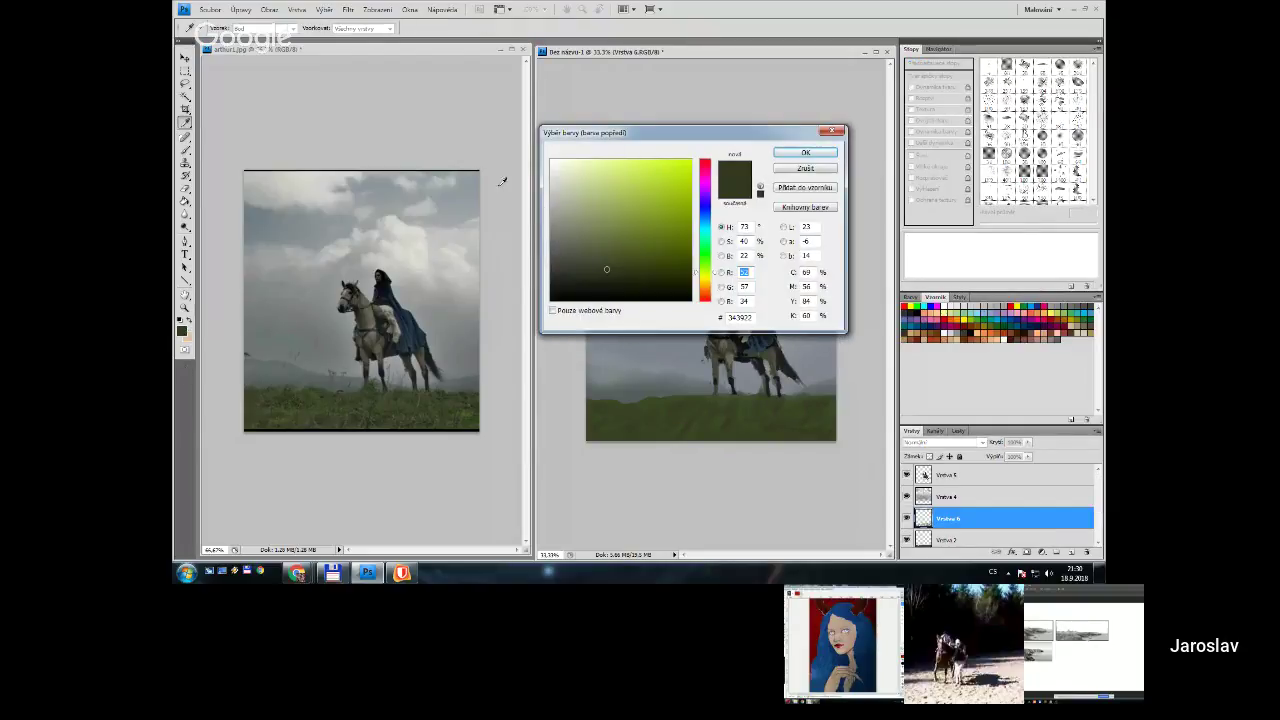
left_click(608, 278)
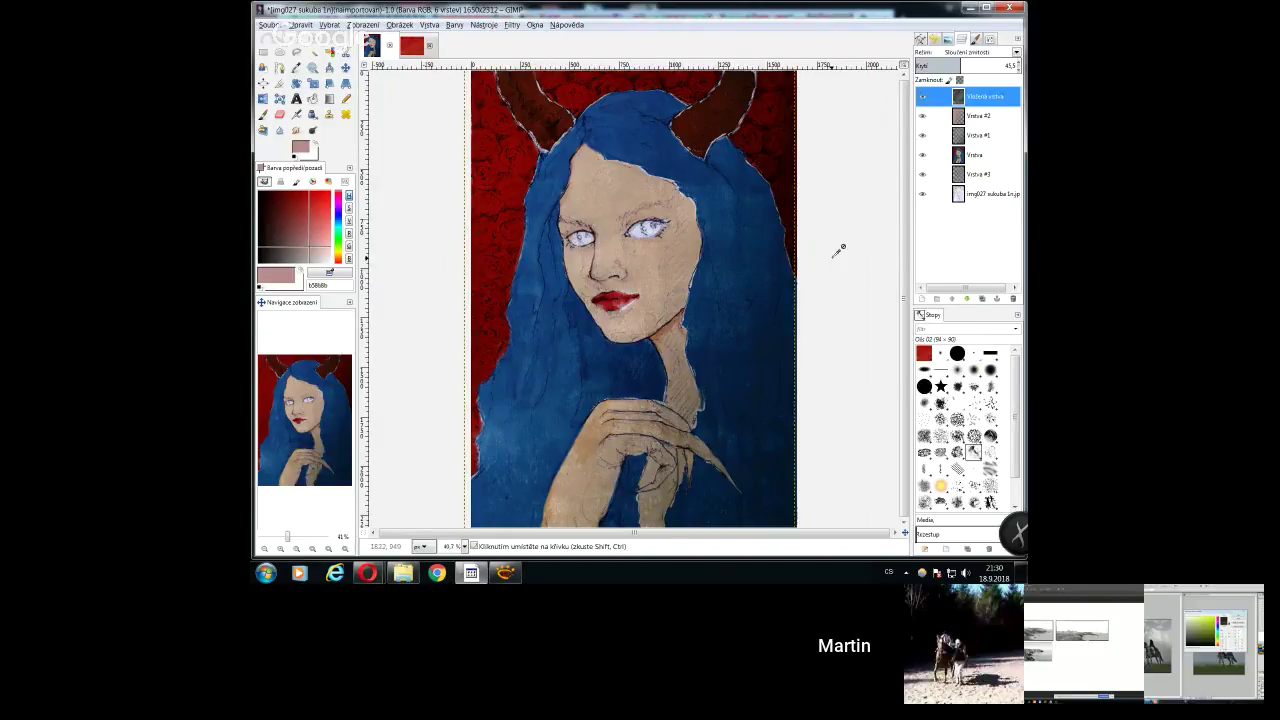
In GIMP, make layer Vrstva active, sample the dark brown of a horn and set the opacity of the Oils 02 paintbrush
left_click(970, 135)
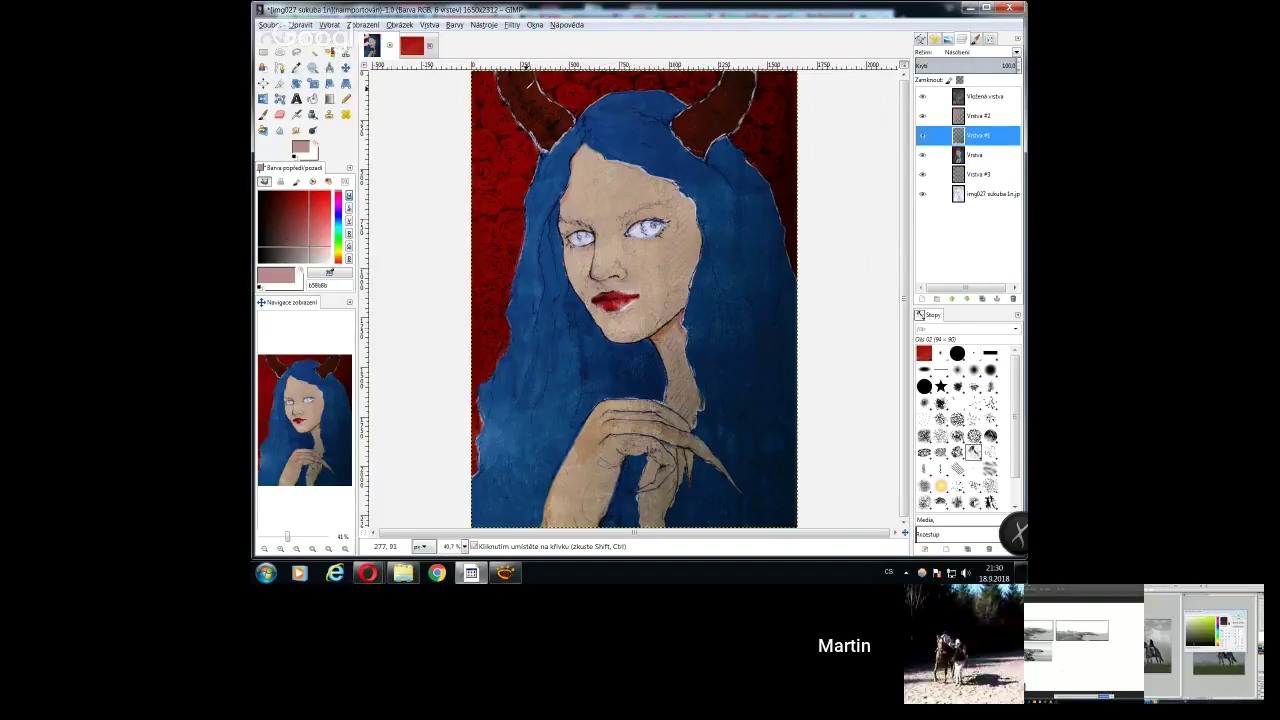
key("ctrl+m")
key("Escape")
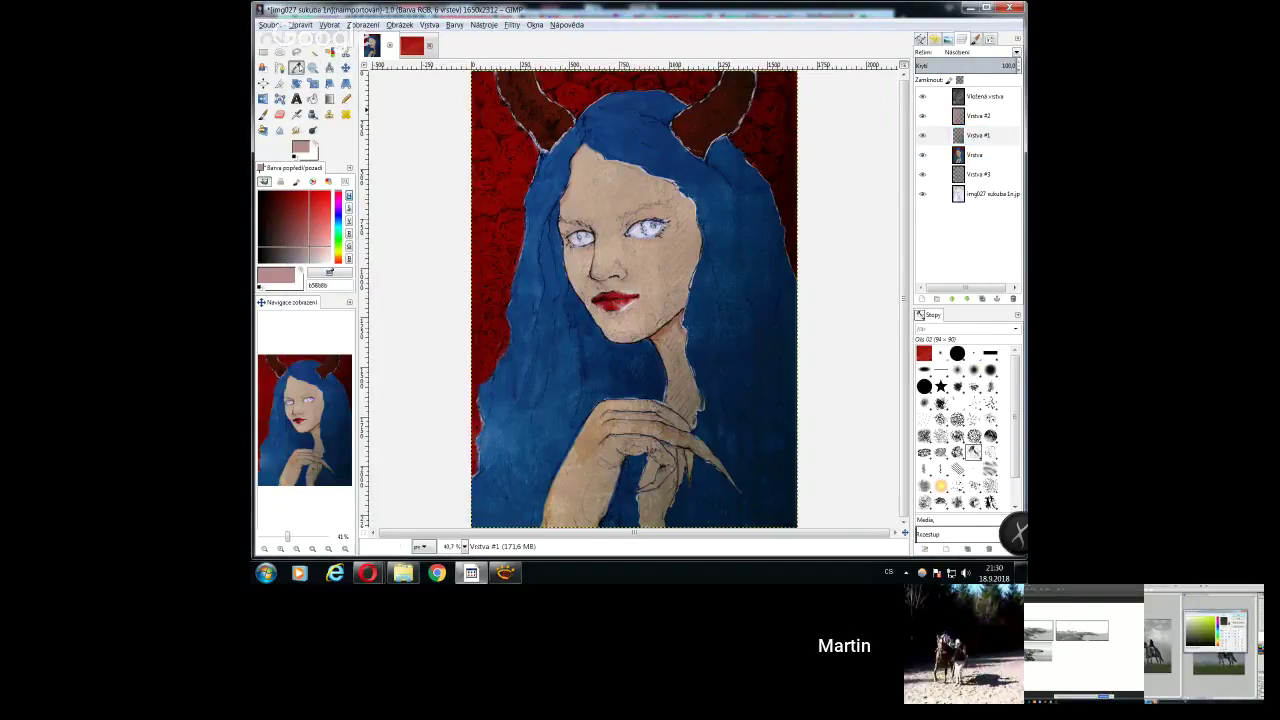
key("n")
key("d")
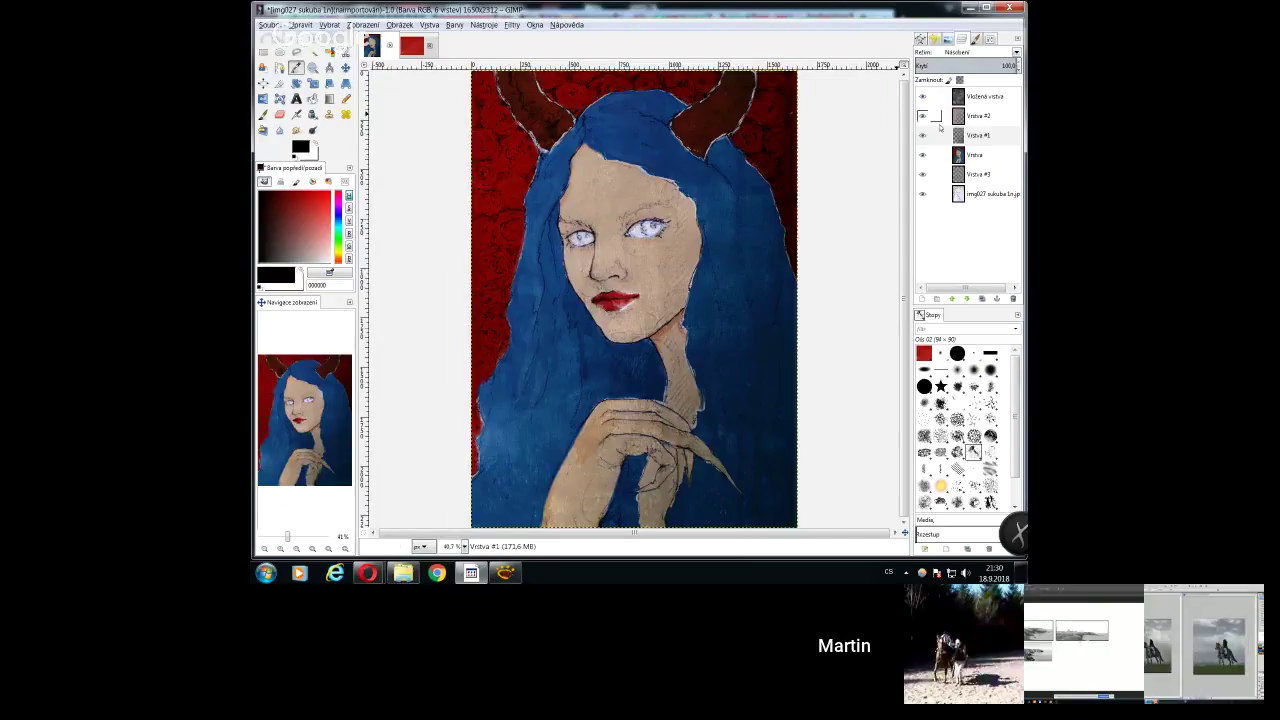
left_click(962, 154)
left_click(566, 88)
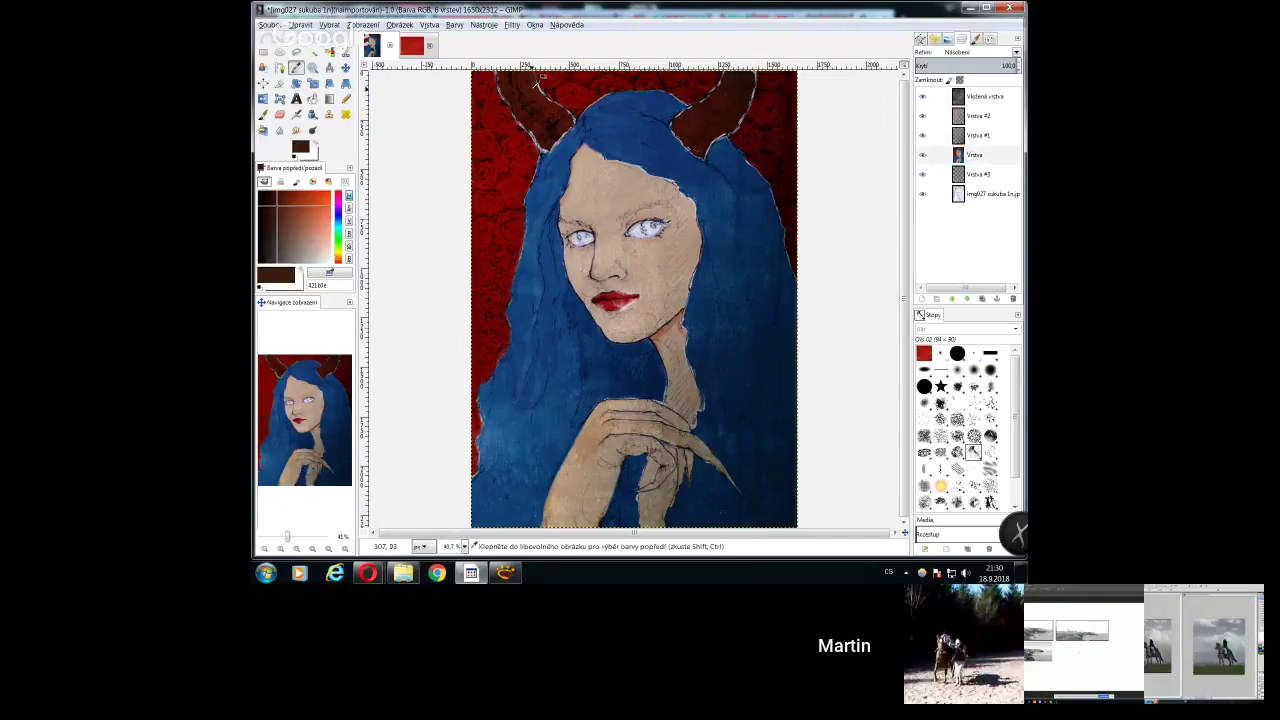
key("n")
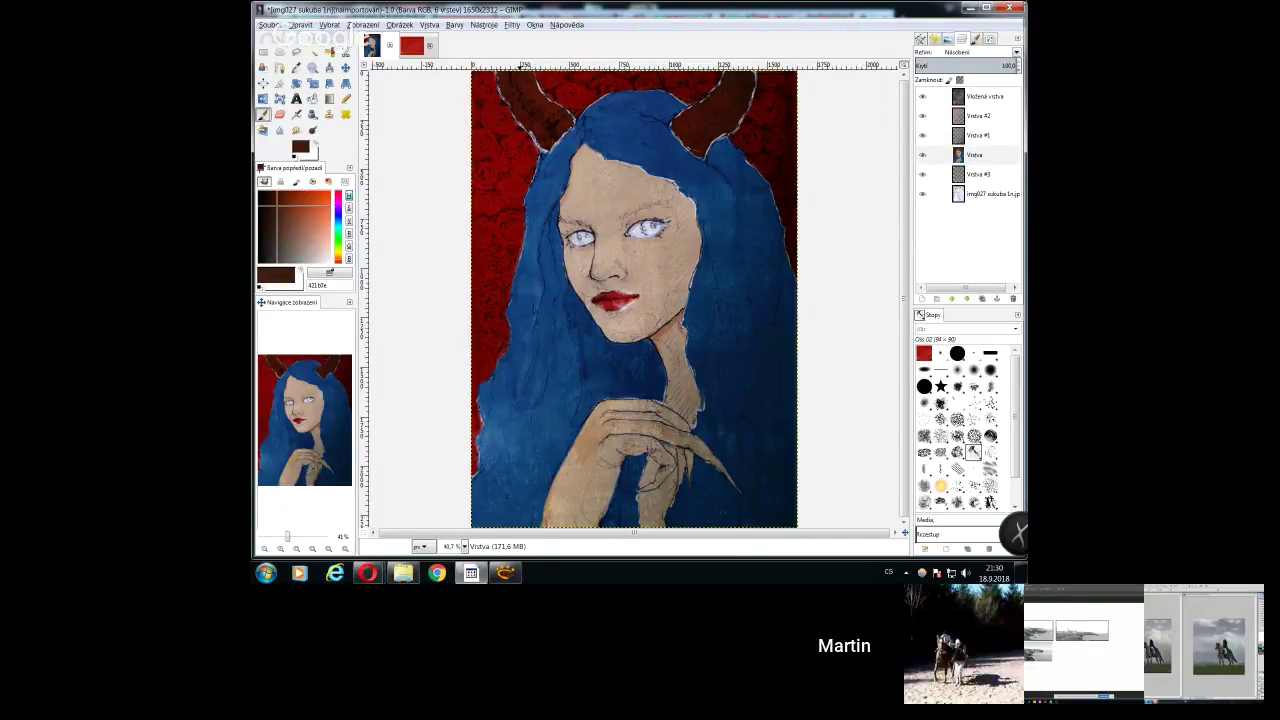
left_click(993, 38)
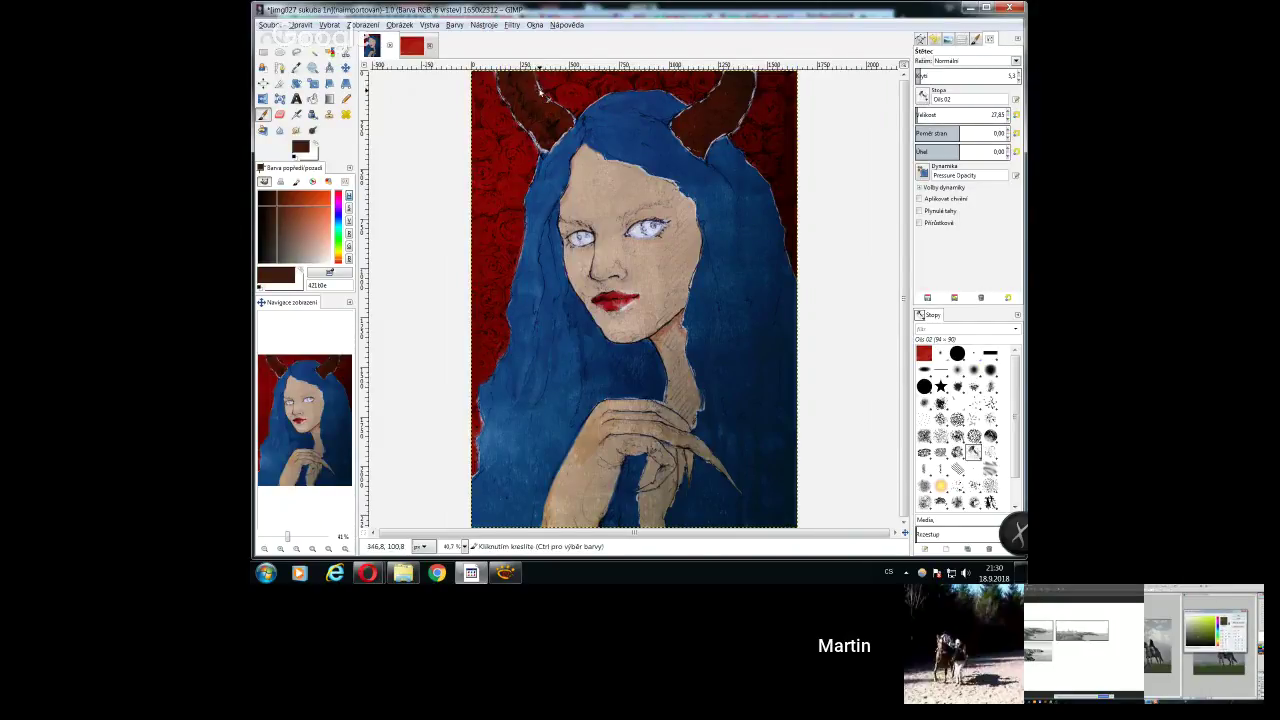
left_click(1003, 76)
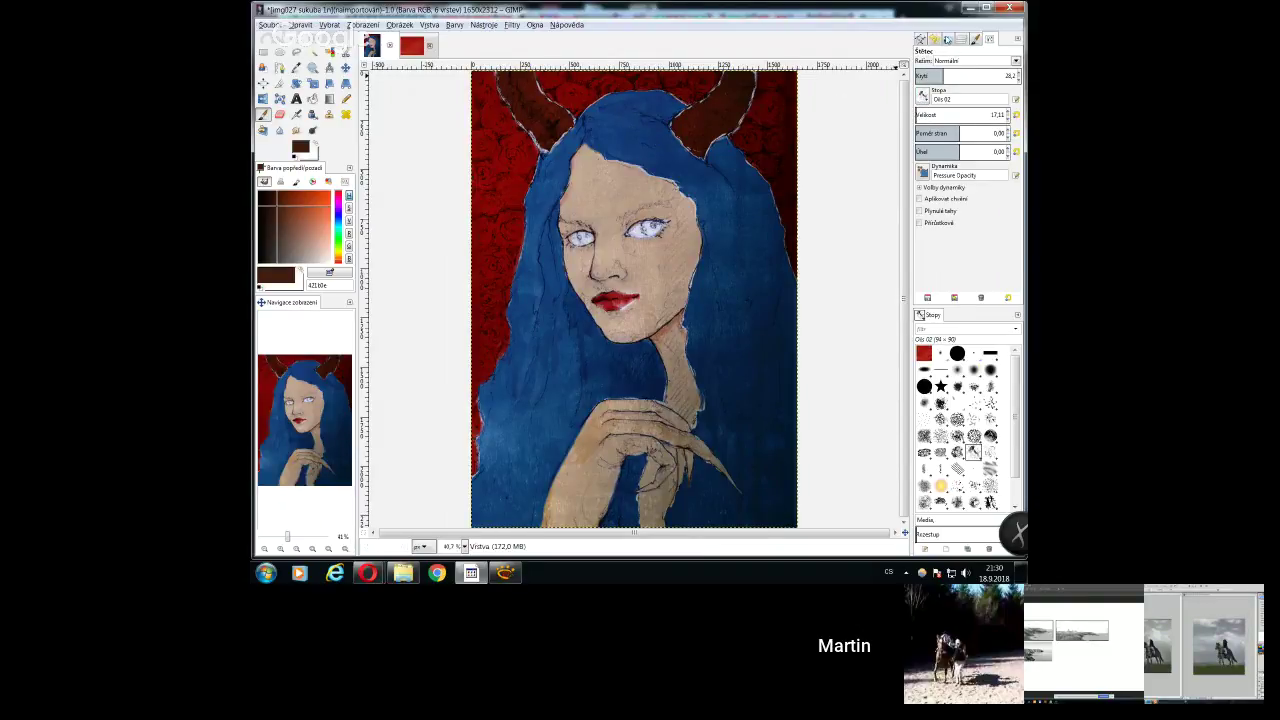
Keep layer Vrstva active, raise the brush opacity and cover the light outline along the left horn with dark brown
left_click(961, 38)
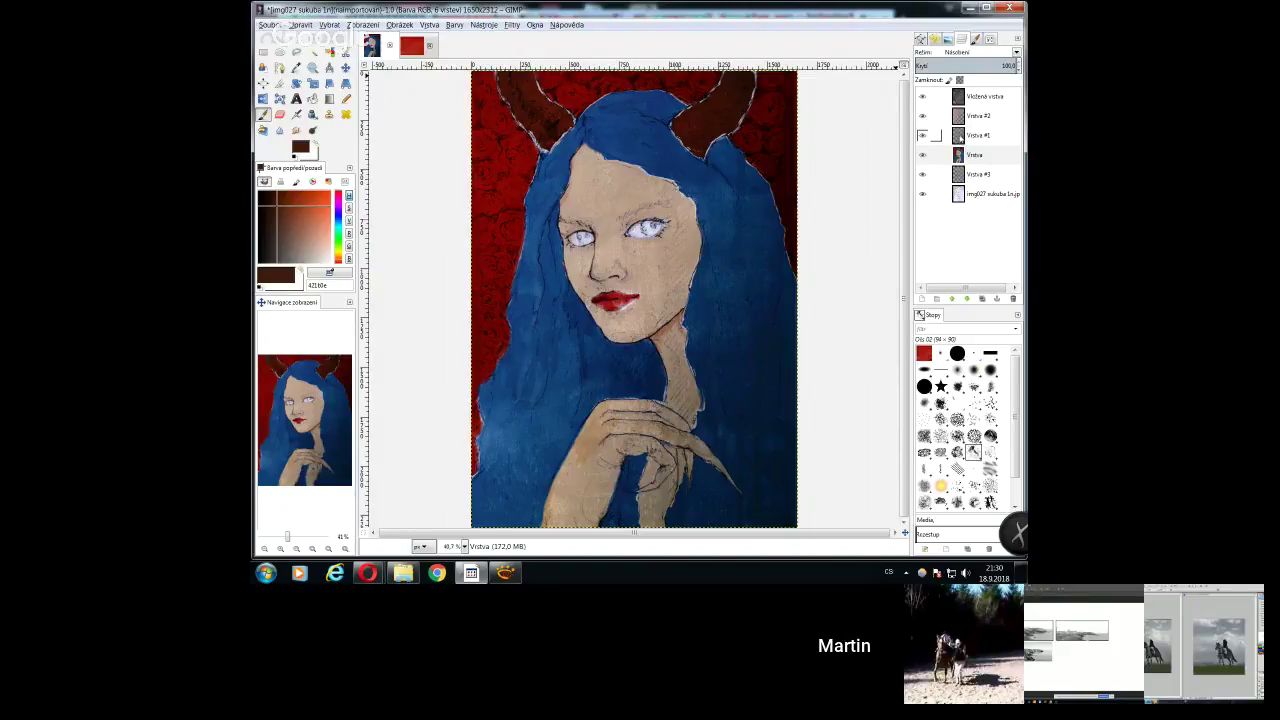
left_click(975, 135)
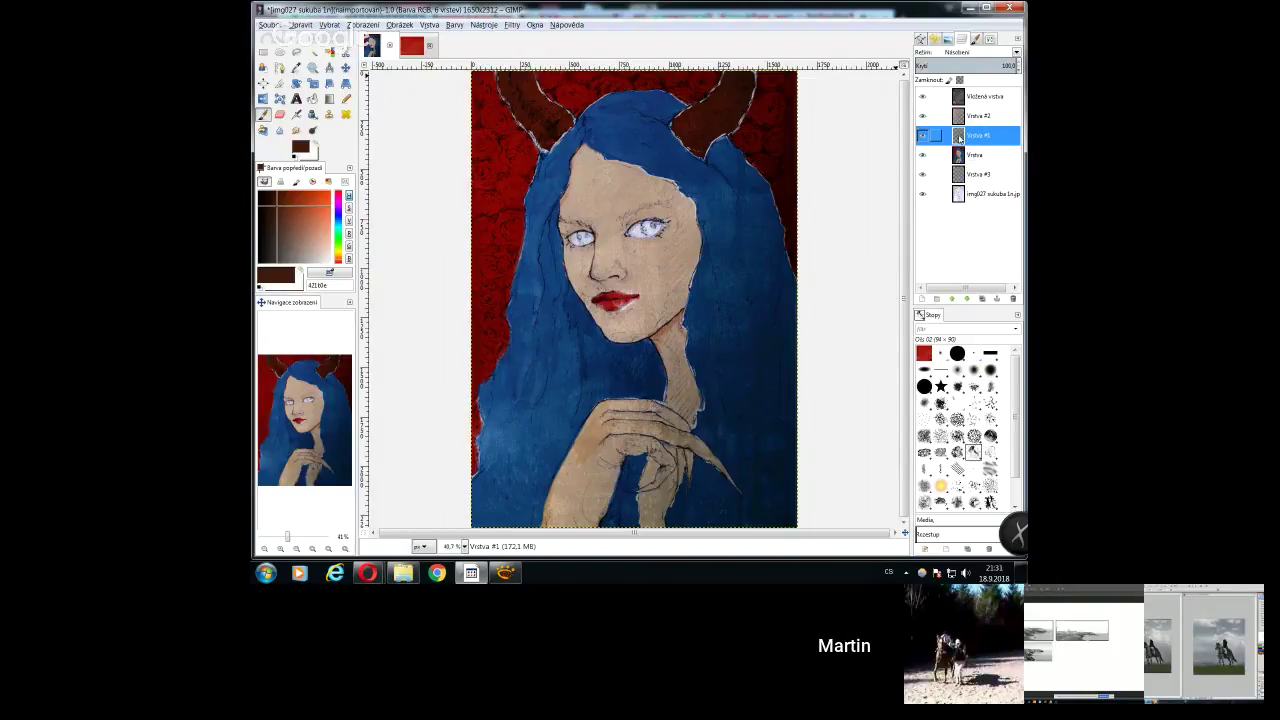
left_click(962, 155)
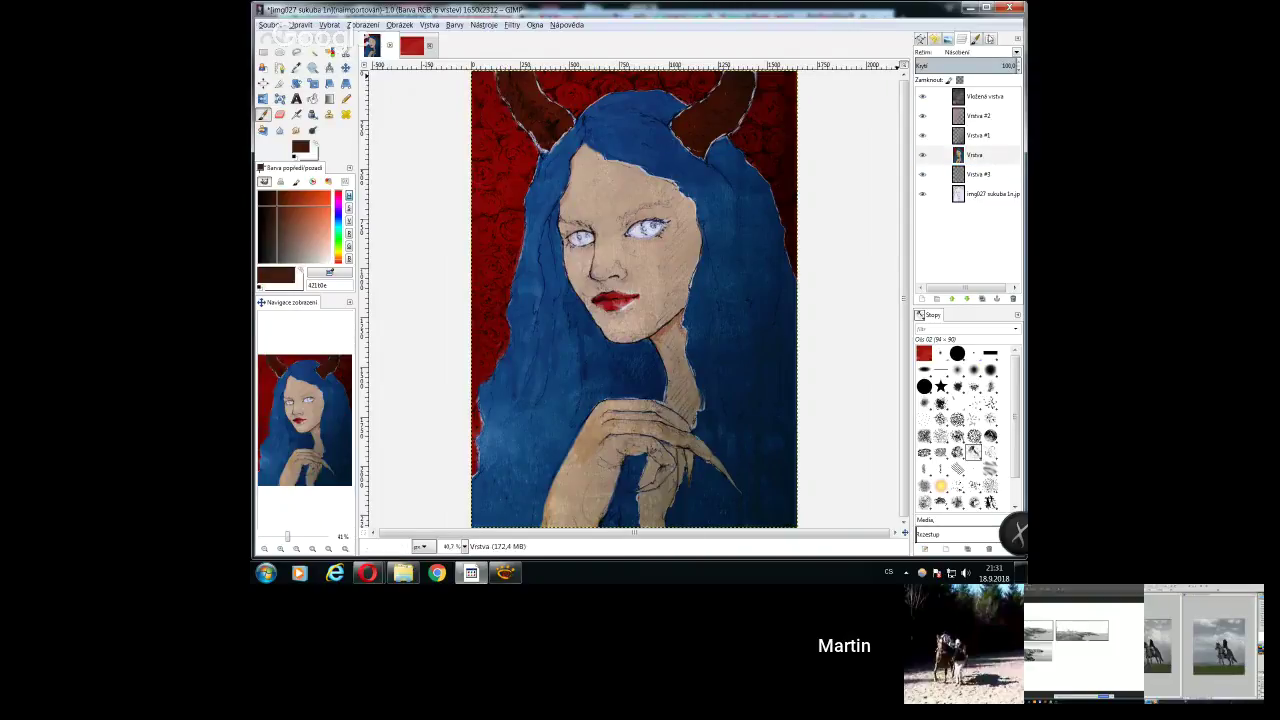
left_click(977, 40)
left_click(947, 76)
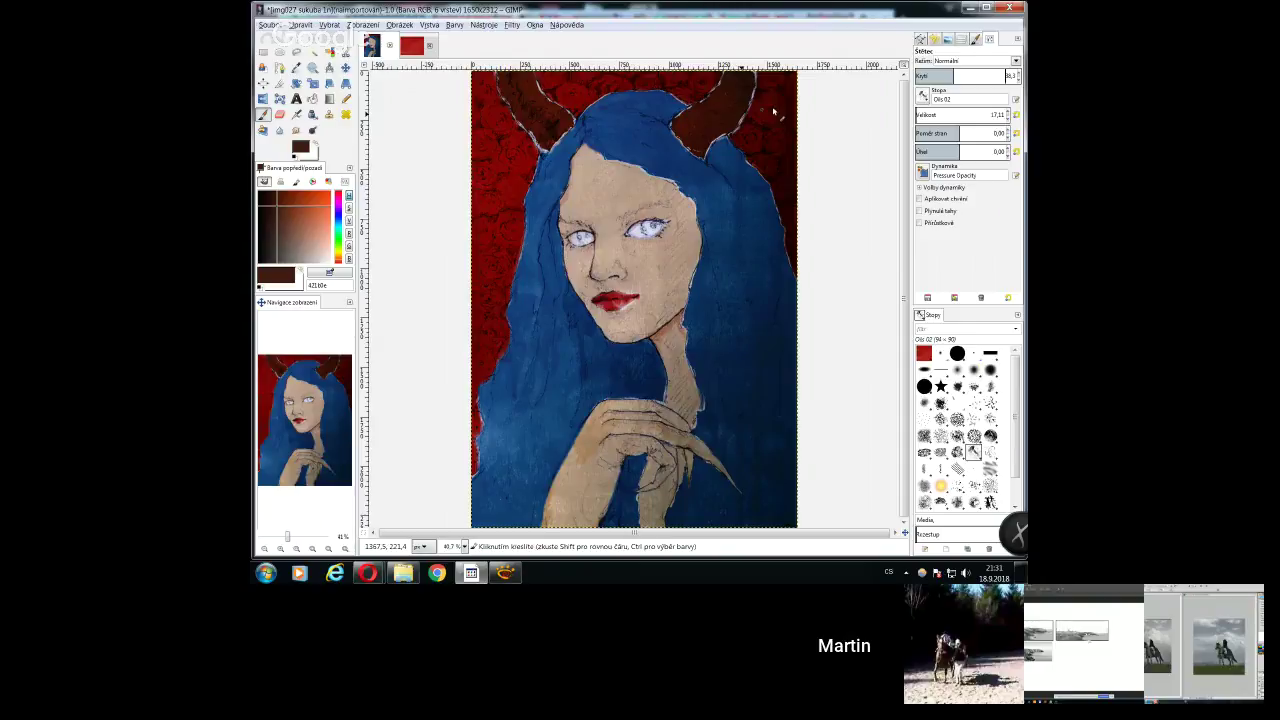
left_click_drag(522, 126, 530, 133)
key("greater")
left_click_drag(537, 143, 541, 149)
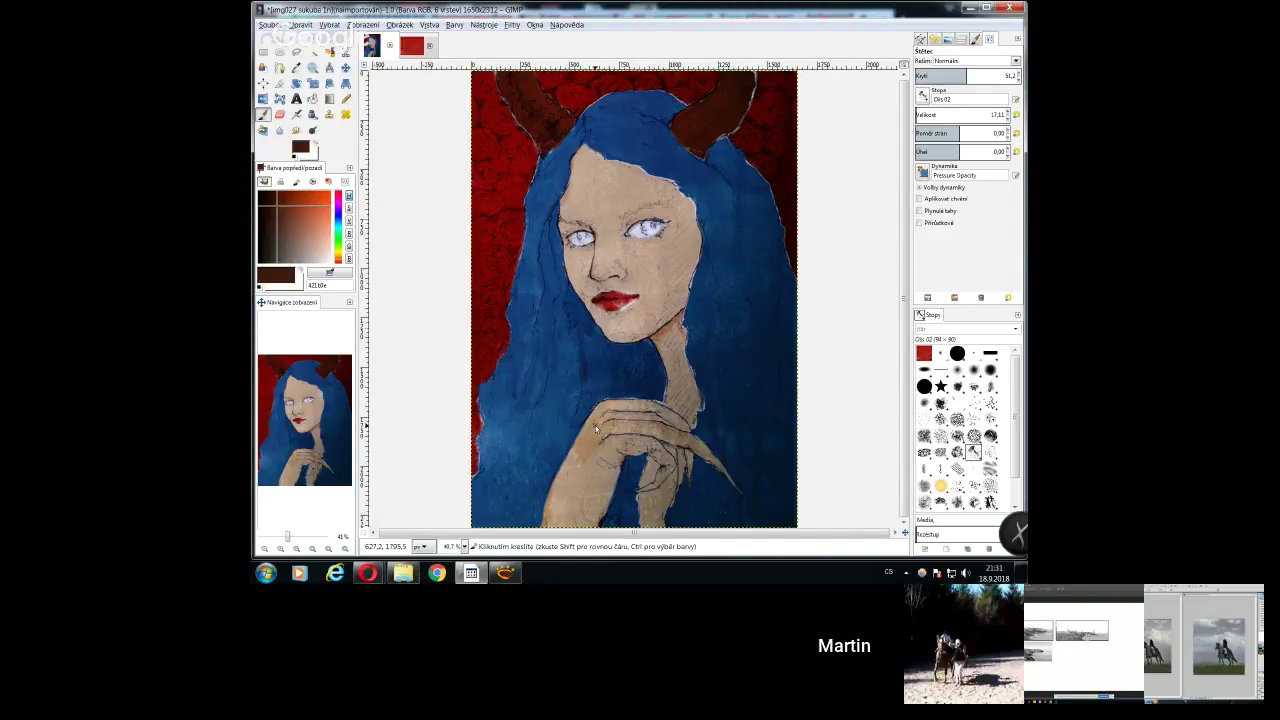
Cover the light outline of the right horn with brown strokes and retouch around it with dark red and blue sampled from the painting
key("m")
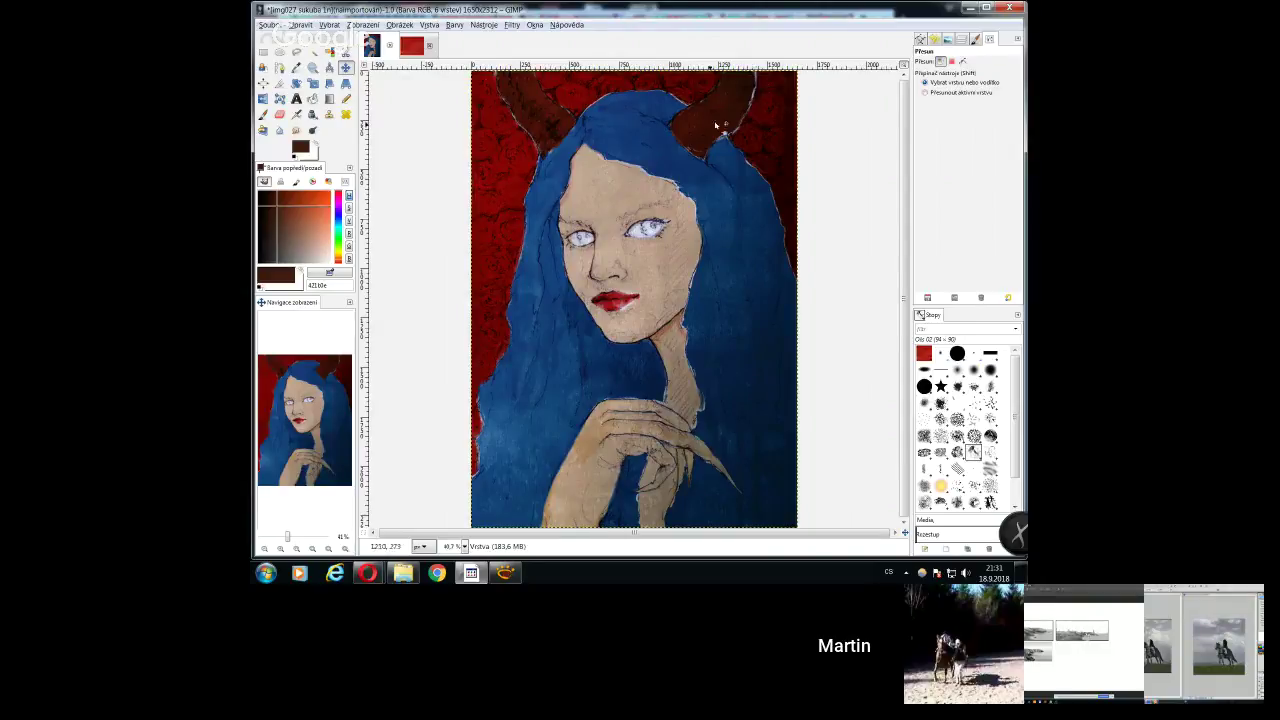
left_click(264, 114)
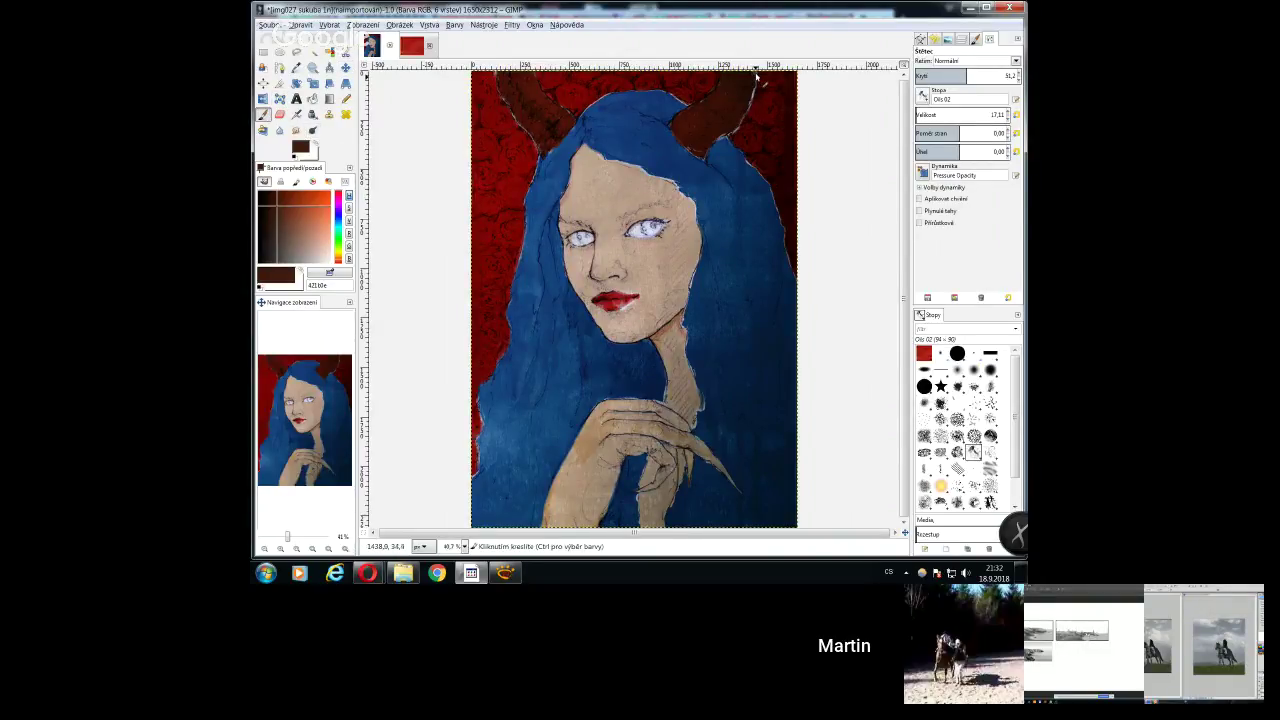
left_click_drag(757, 76, 752, 100)
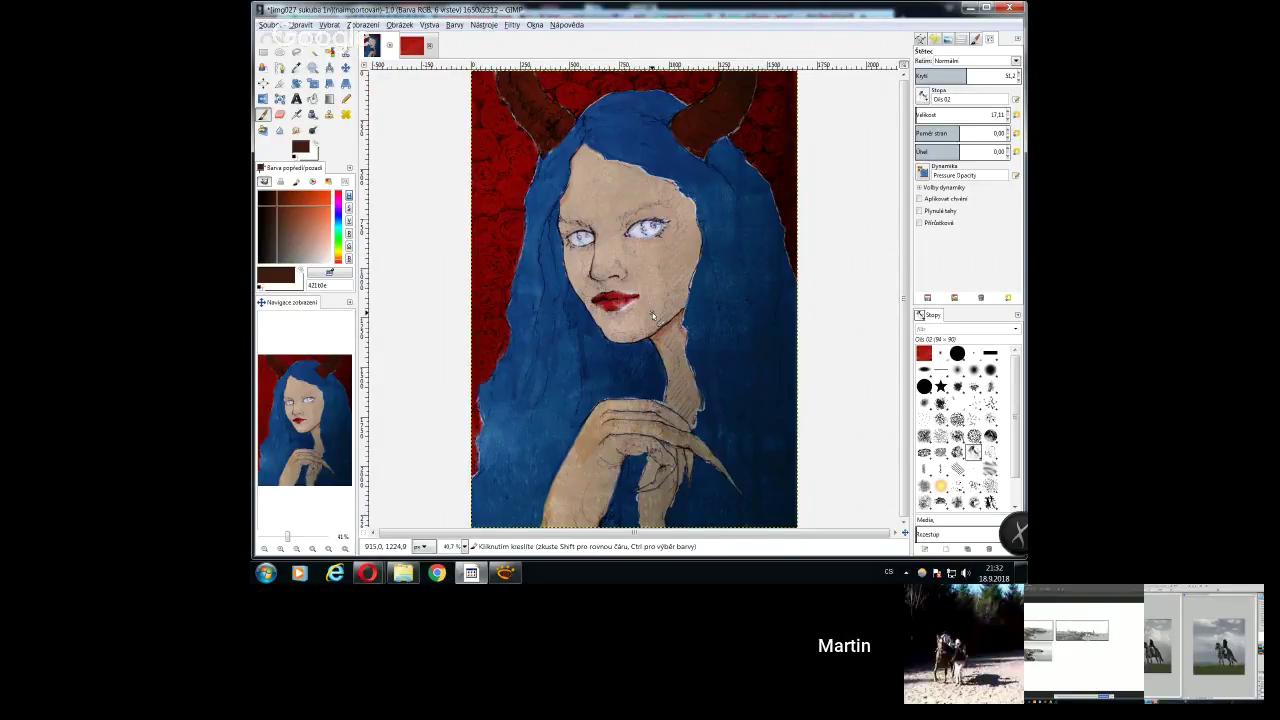
left_click(757, 112, "ctrl")
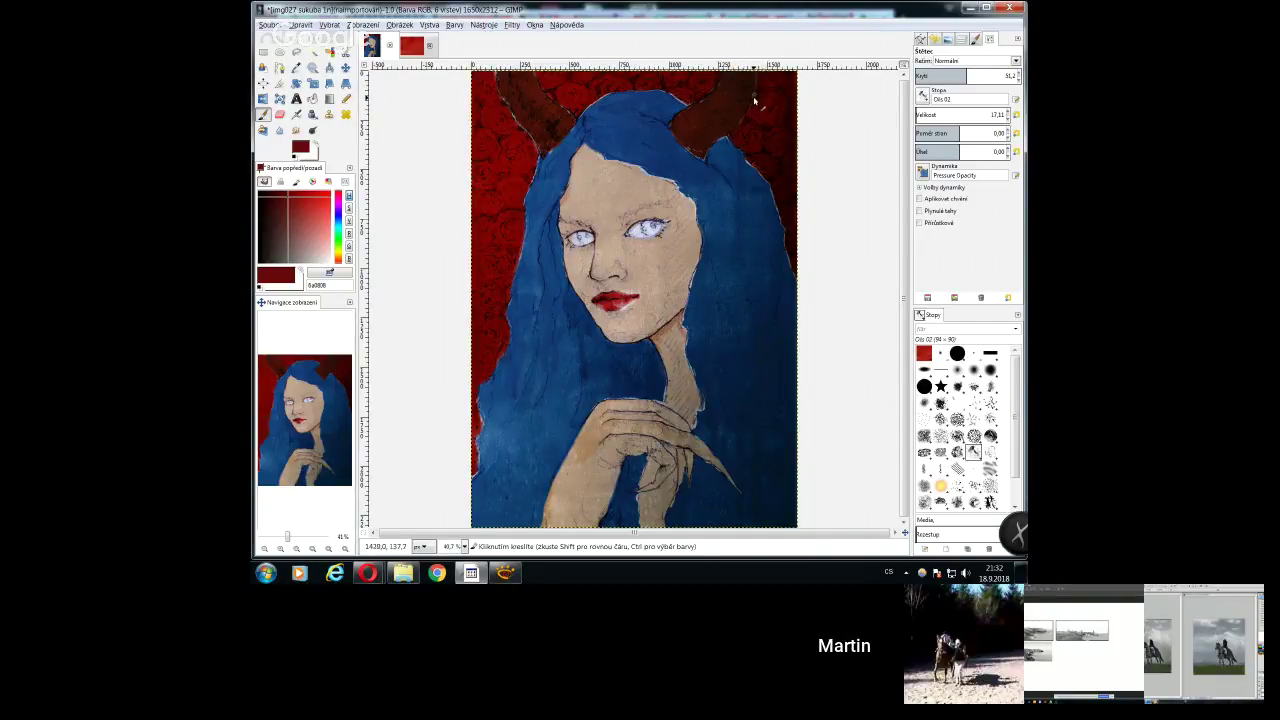
left_click(768, 192, "ctrl")
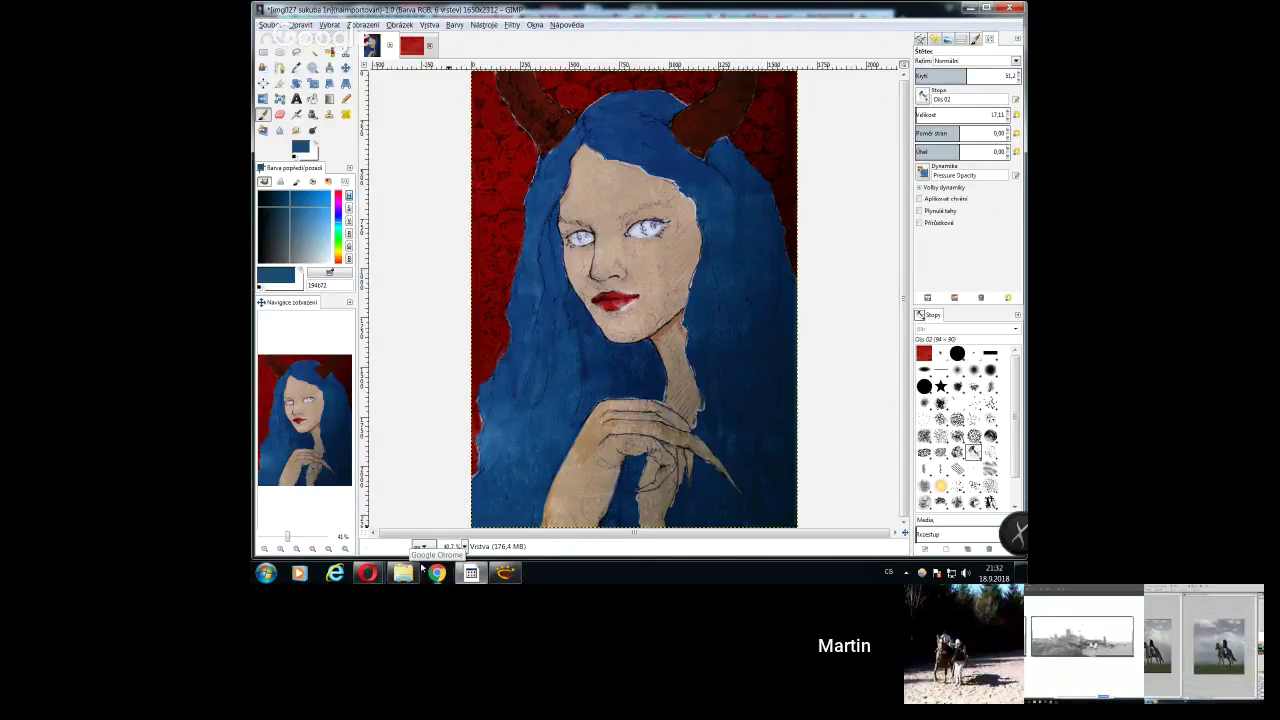
Switch to the browser's group video call to check the shared horse painting, and return to GIMP
mouse_move(421, 568)
left_click(338, 519)
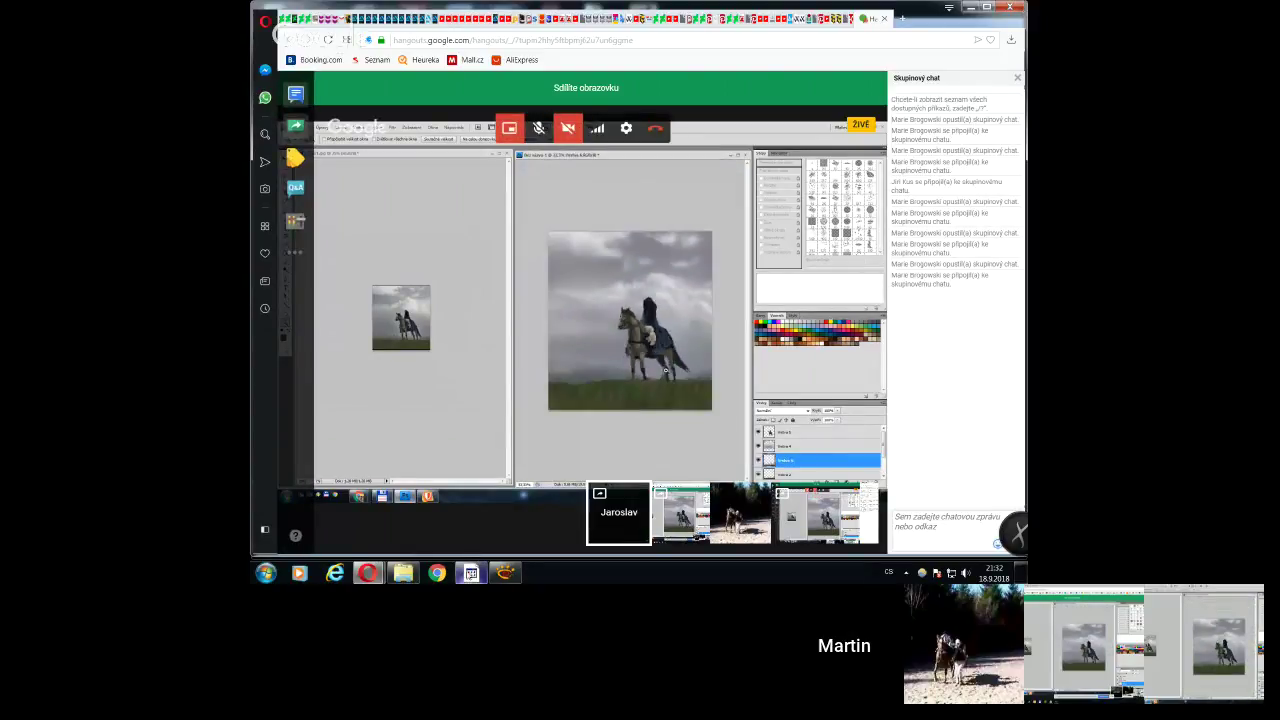
key("alt+Tab")
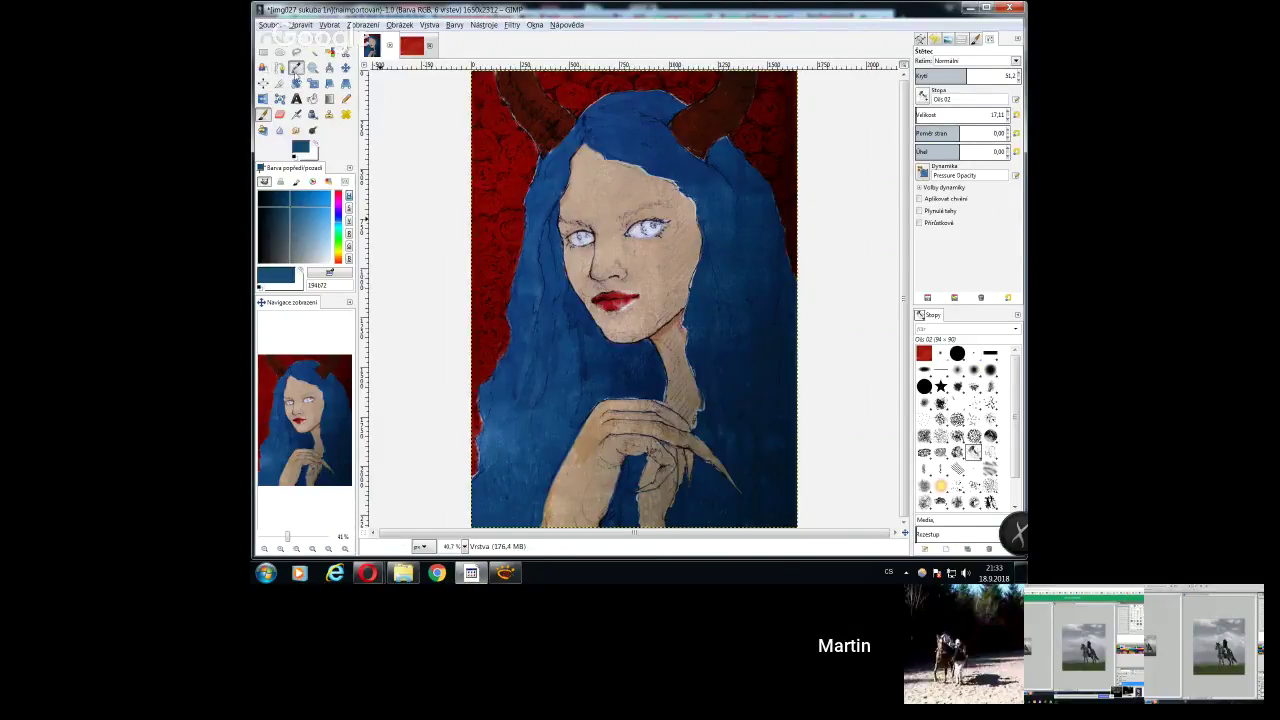
Sample the hair's blue, raise the paintbrush opacity and paint over the light gaps along the hair beside the face and on the crown
left_click(296, 67)
left_click(702, 190)
key("p")
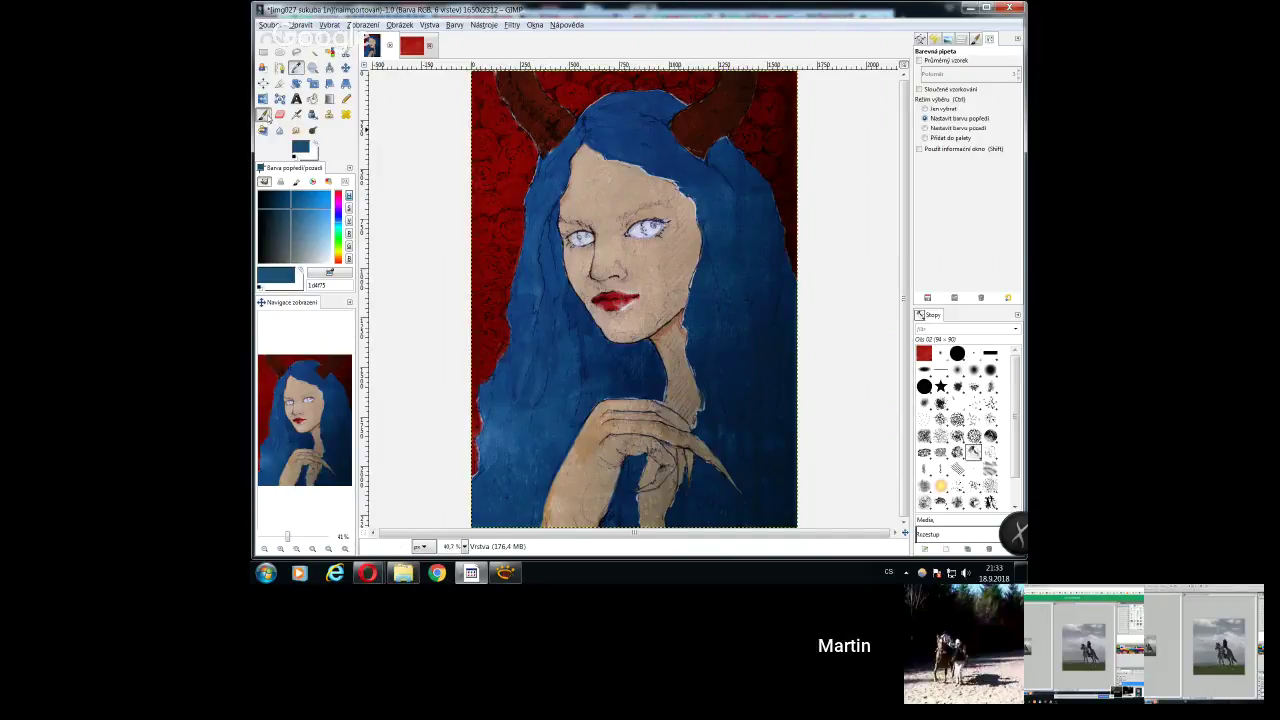
left_click(670, 183)
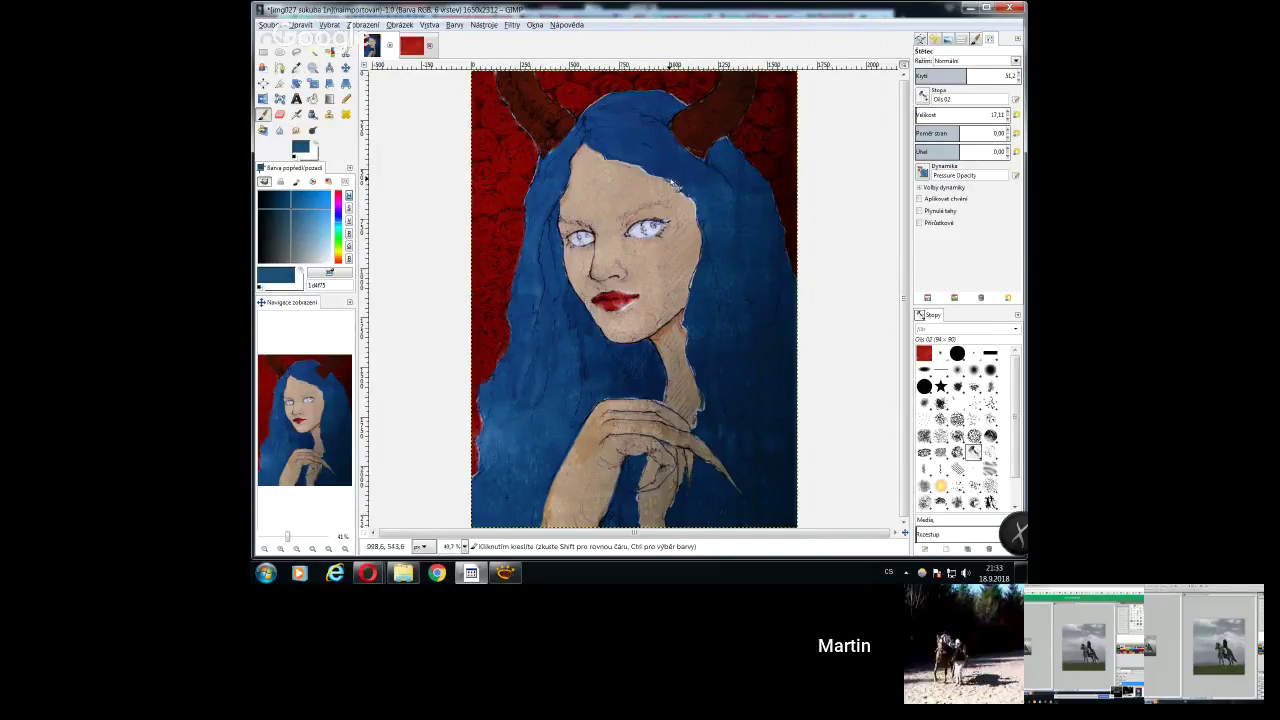
left_click_drag(972, 75, 983, 75)
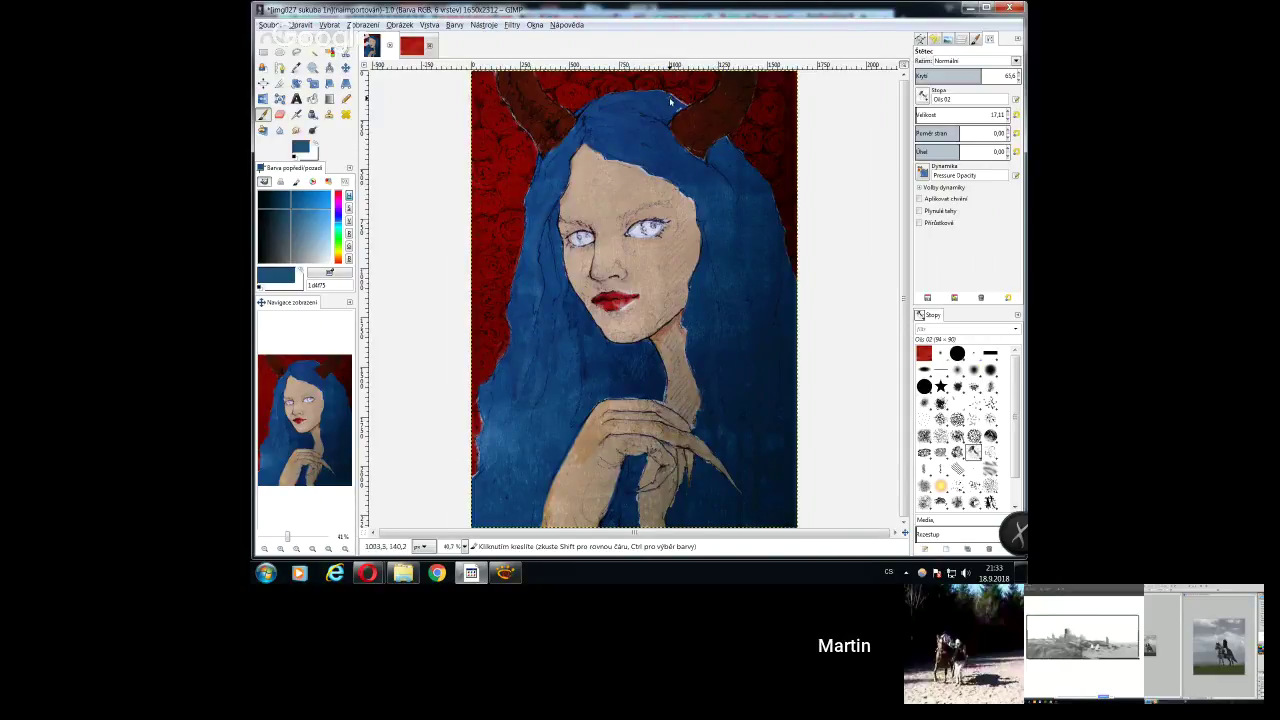
left_click_drag(670, 97, 688, 106)
Sample the background red and a light skin tone beside the mouth, and retouch the pale spots around the lips and forehead
left_click(482, 260, "ctrl")
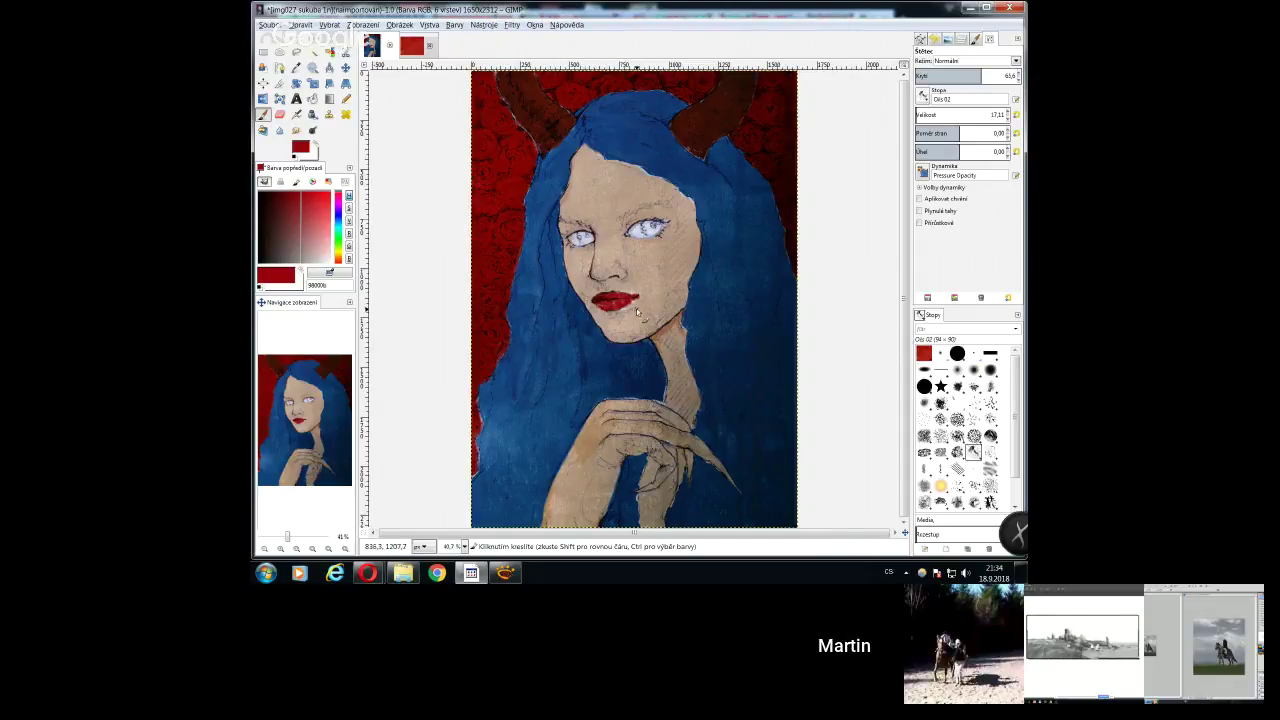
key("o")
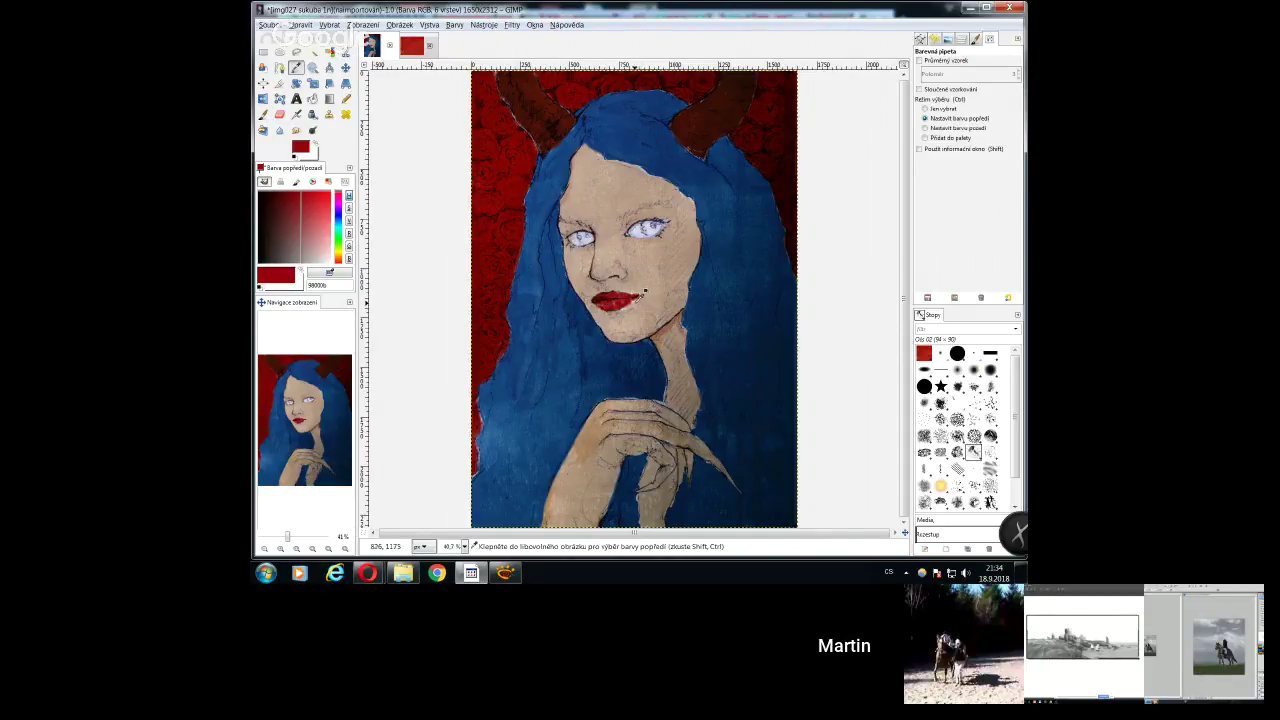
left_click(645, 292)
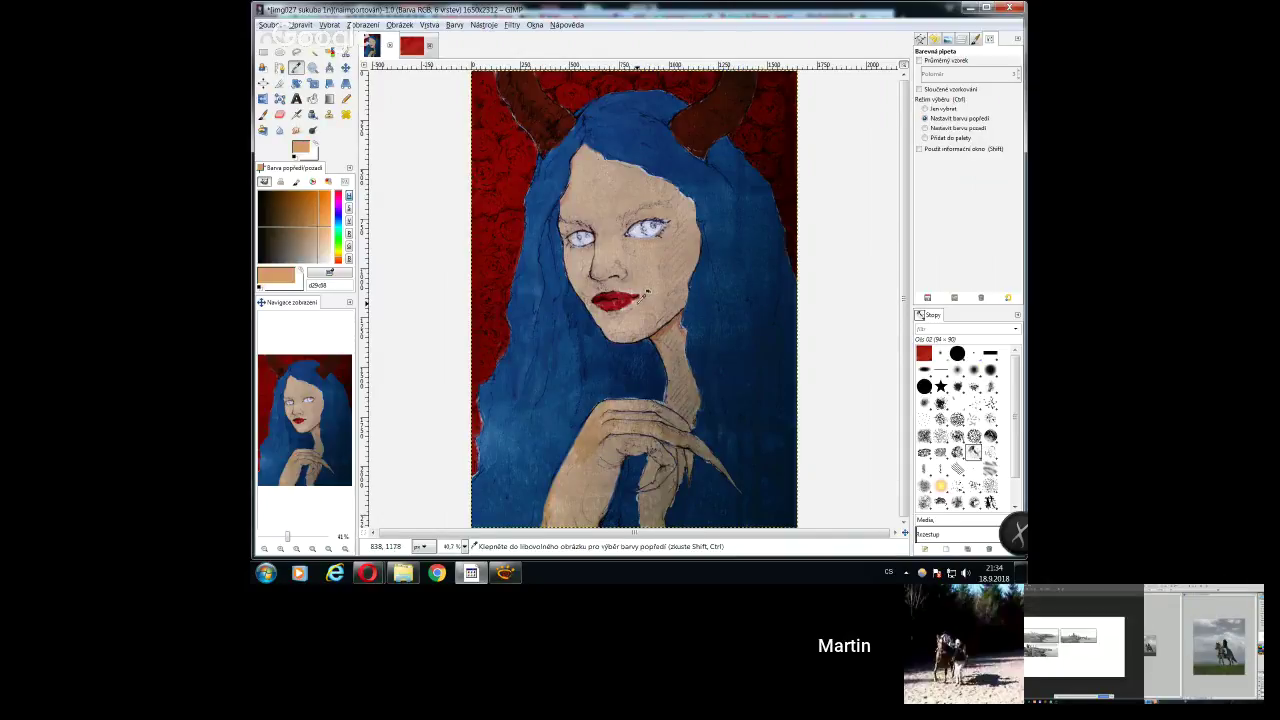
key("p")
left_click(630, 309)
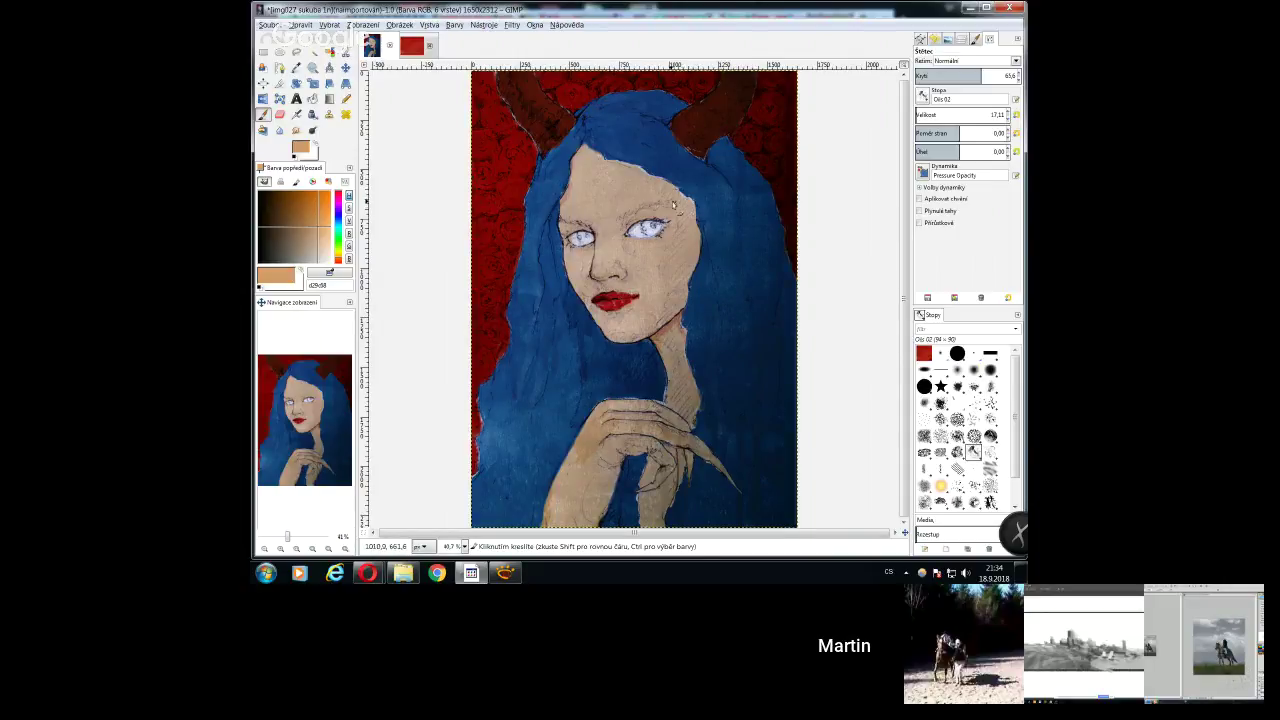
left_click(630, 165)
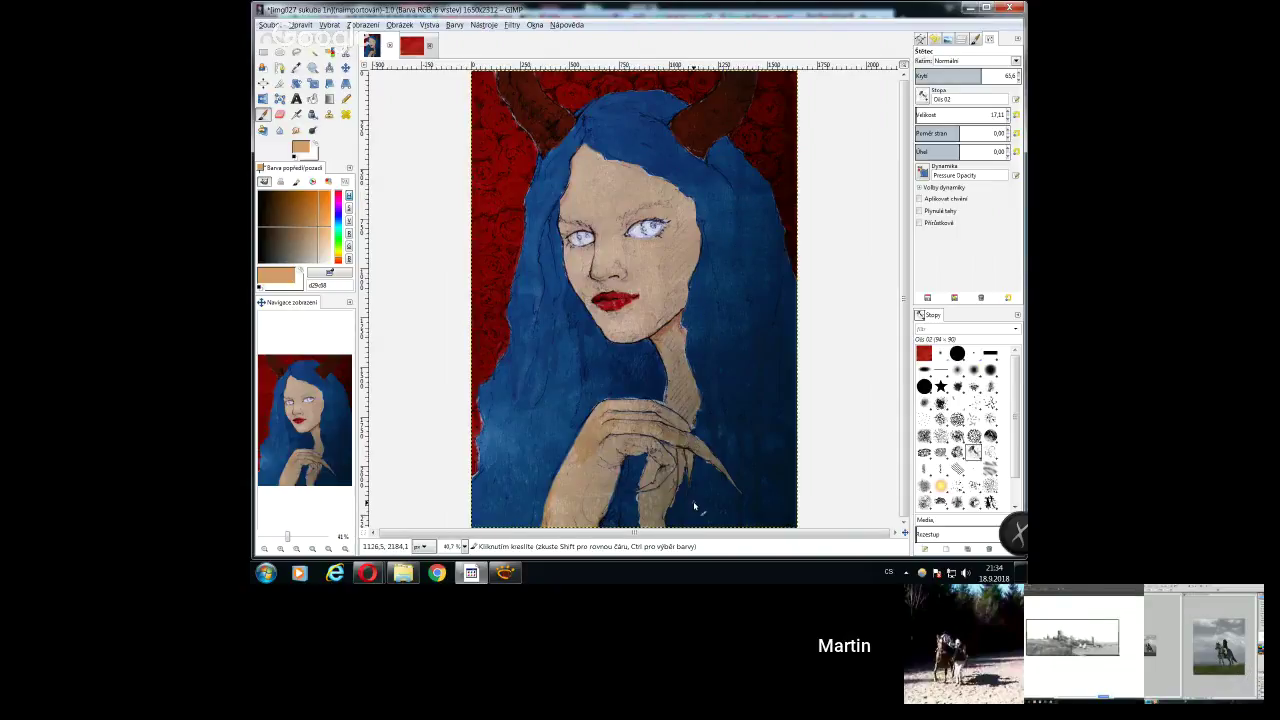
Sample the hair's dark blue for retouching, and sample an orange skin tone by the jaw to shade the jawline and neck
left_click(653, 388, "ctrl")
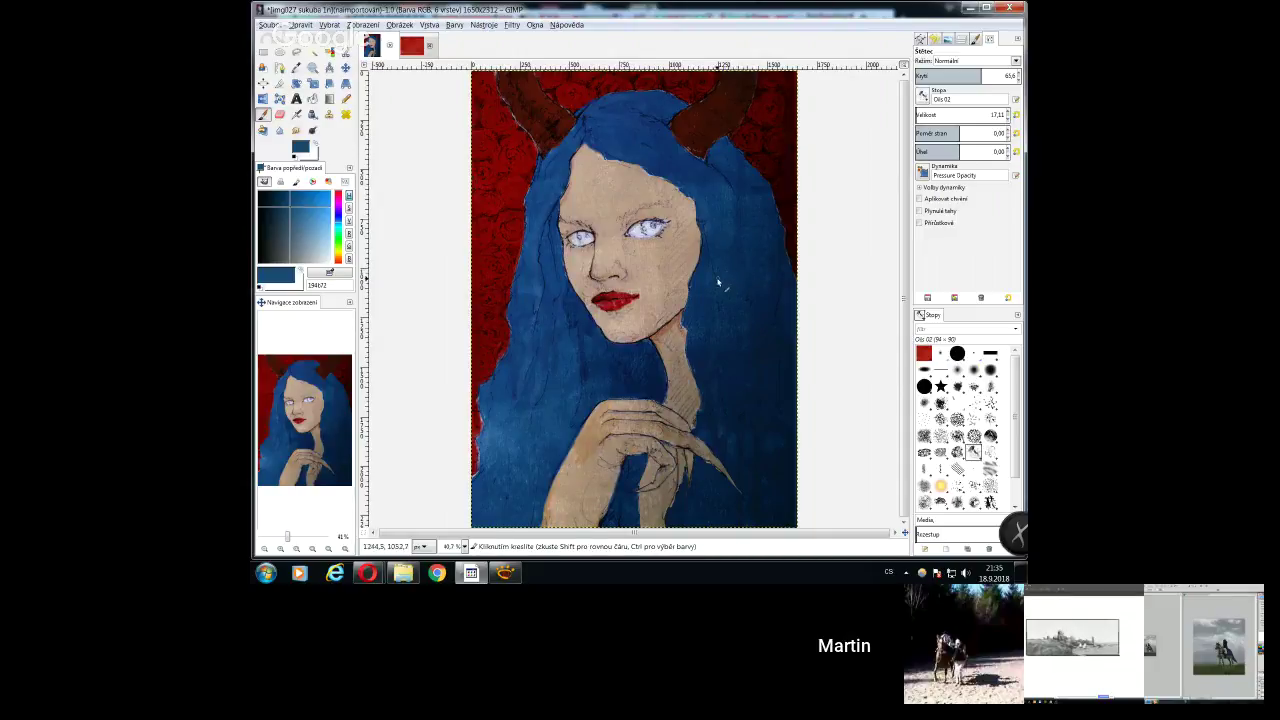
key("o")
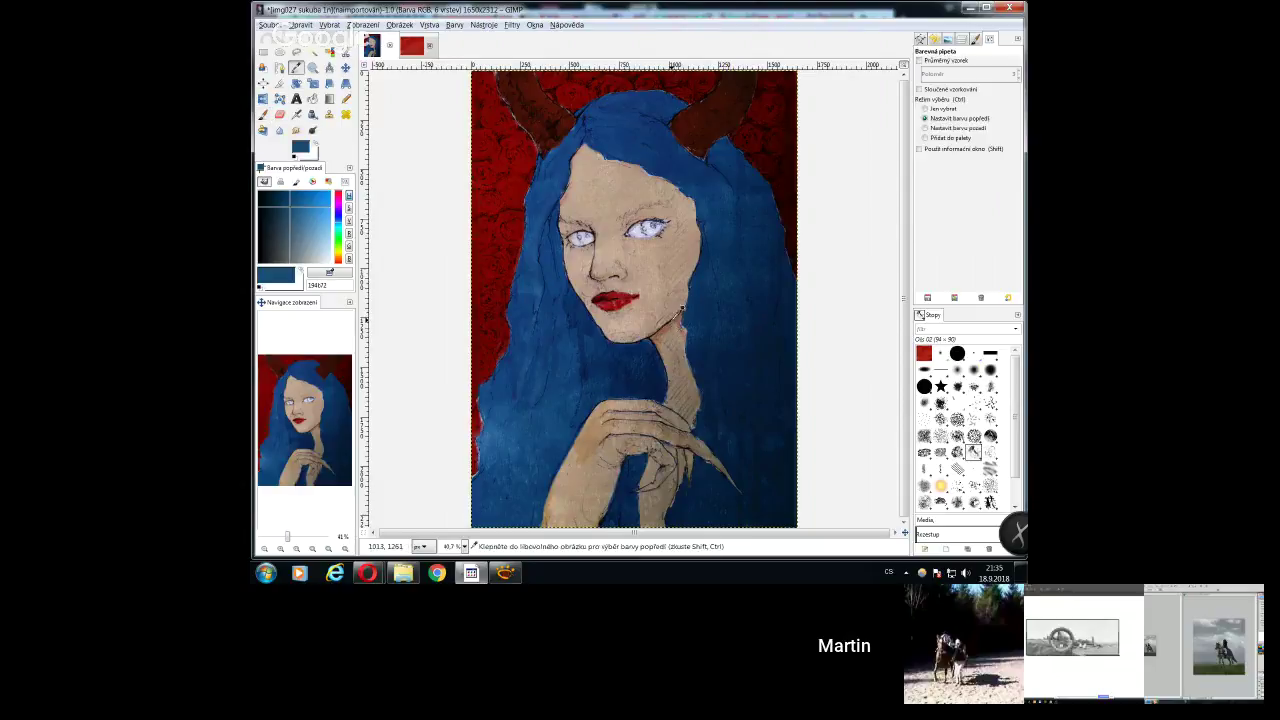
left_click(682, 312)
key("p")
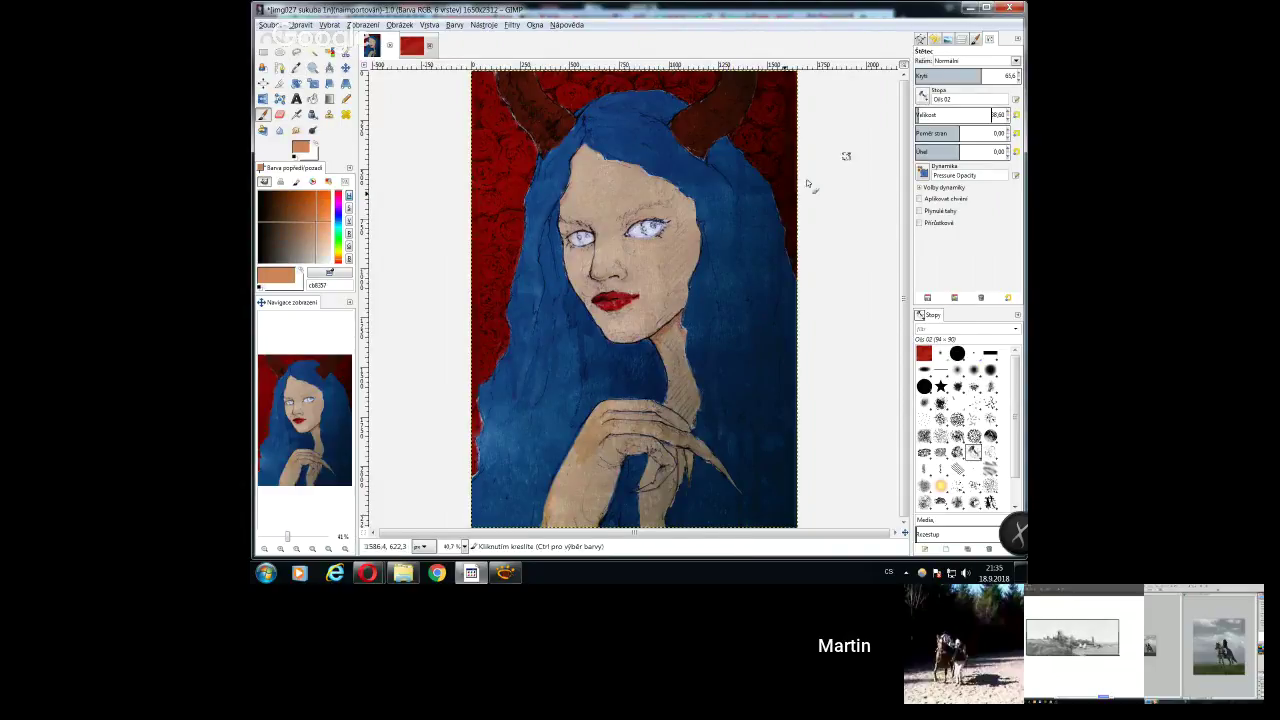
mouse_move(667, 335)
left_mouse_down()
mouse_move(685, 335)
mouse_move(690, 290)
left_mouse_up()
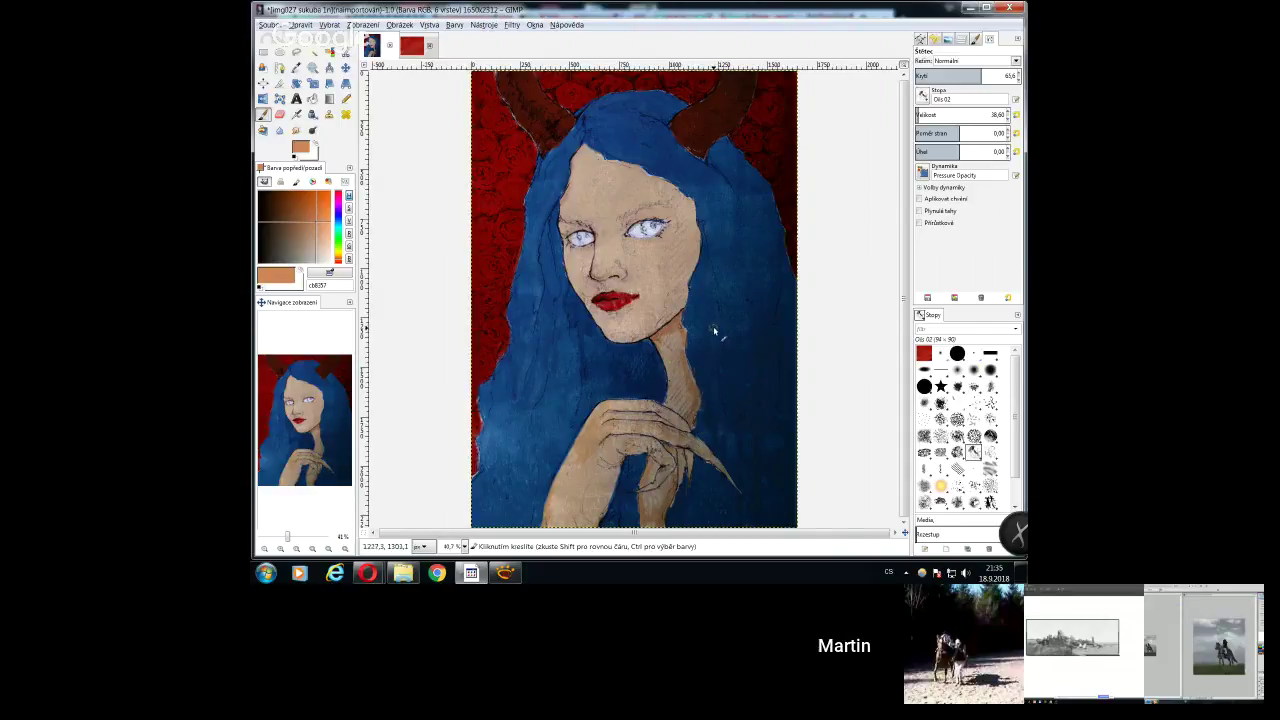
Enlarge the paintbrush, lower its opacity to about 23 and softly shade the neck, wrist and fingers with the orange skin tone
left_click(925, 115)
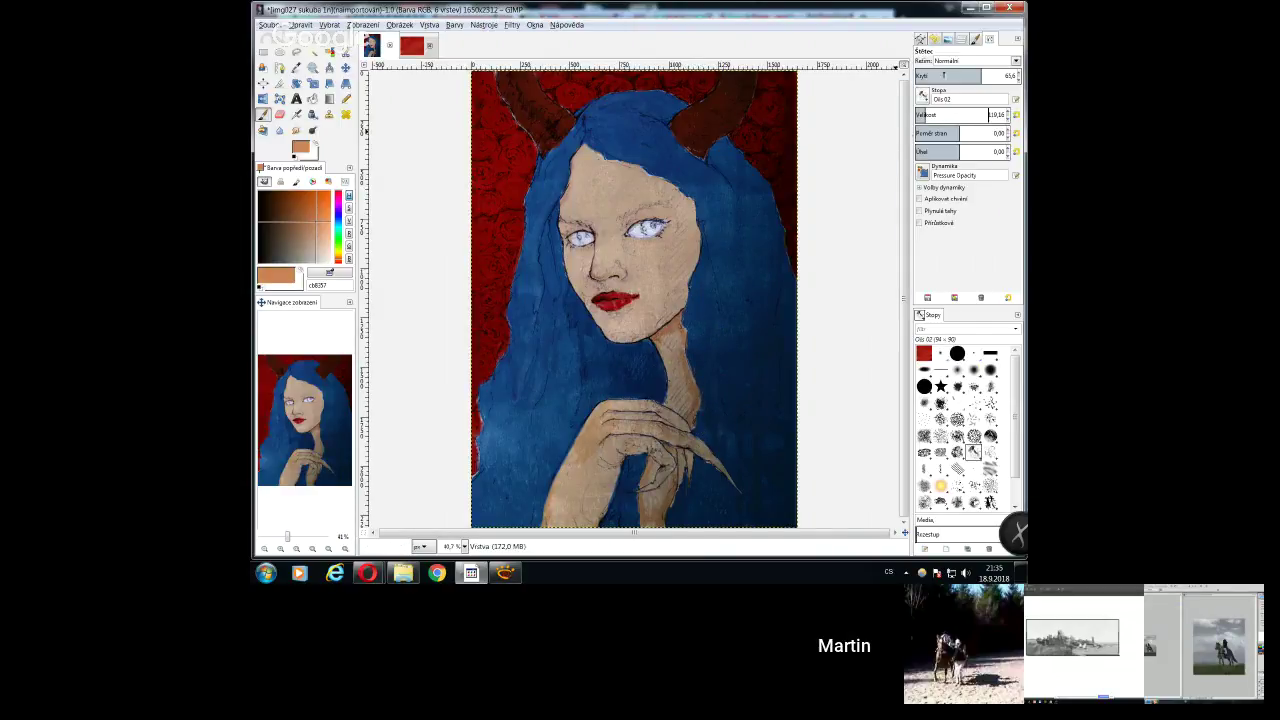
left_click(941, 75)
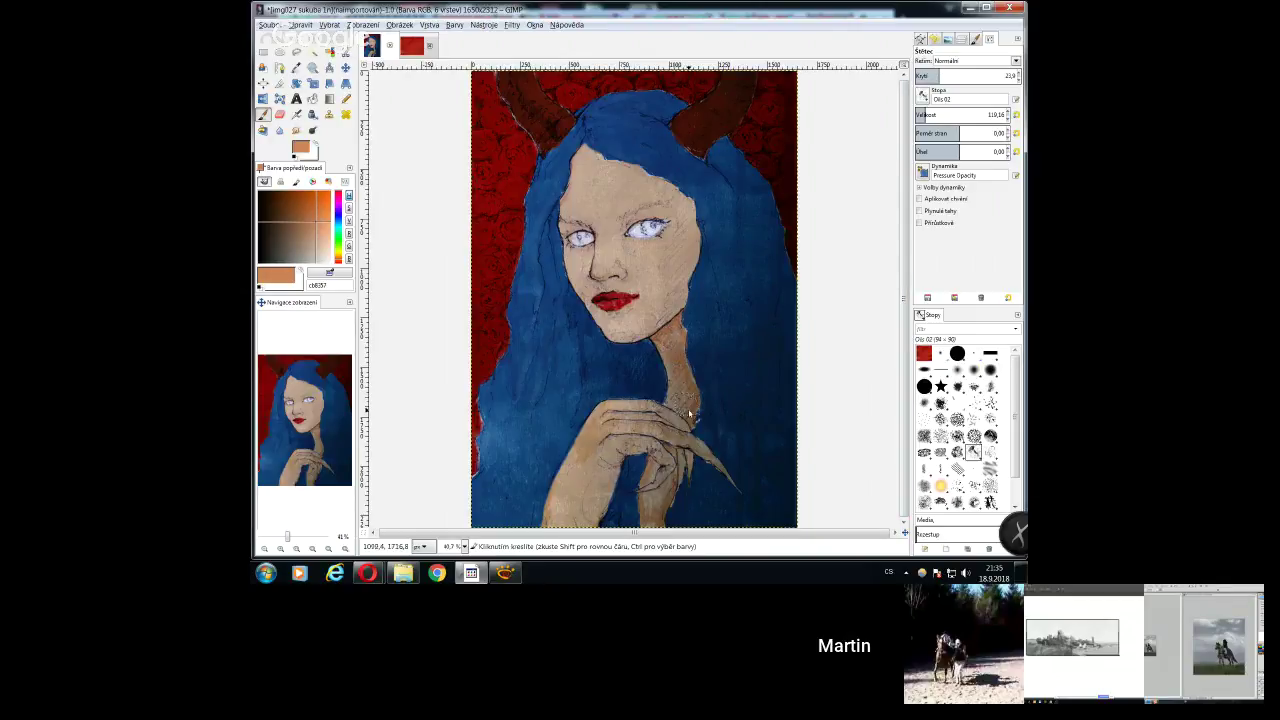
left_click_drag(689, 413, 640, 510)
key("bracketleft")
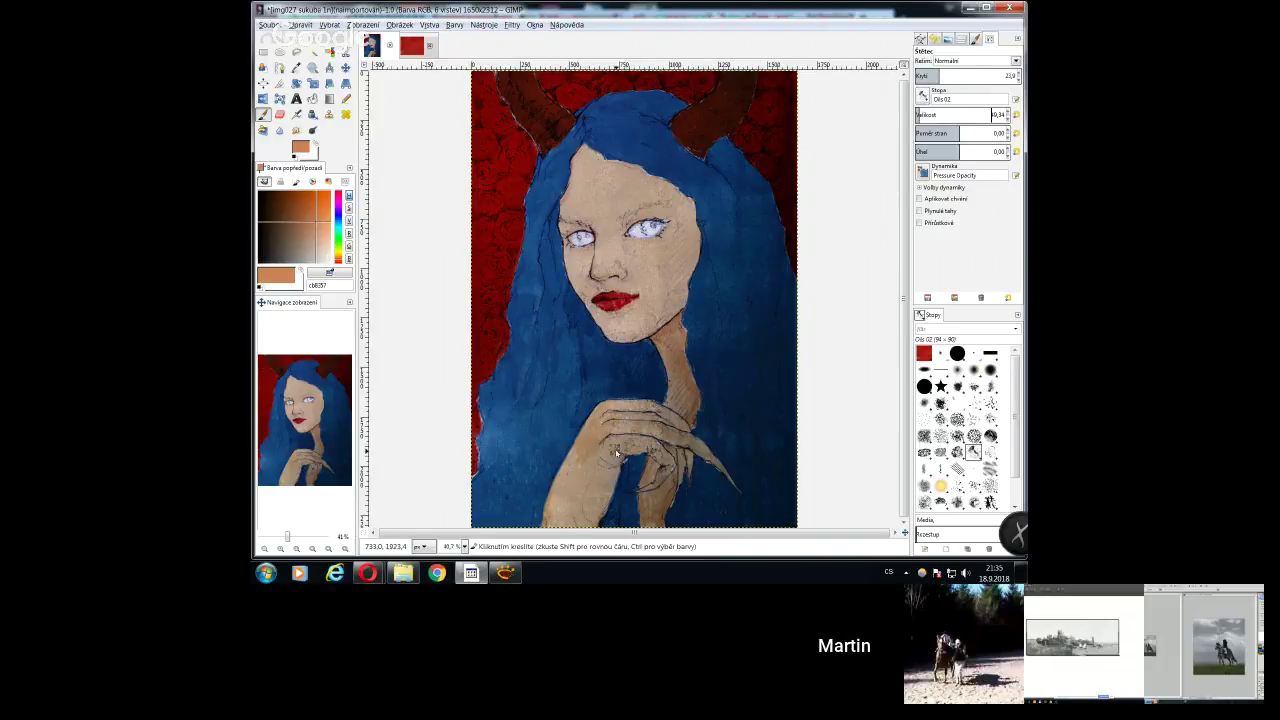
mouse_move(617, 453)
left_mouse_down()
mouse_move(600, 519)
mouse_move(619, 473)
mouse_move(609, 506)
mouse_move(617, 482)
mouse_move(593, 525)
mouse_move(580, 521)
mouse_move(649, 408)
mouse_move(687, 434)
left_mouse_up()
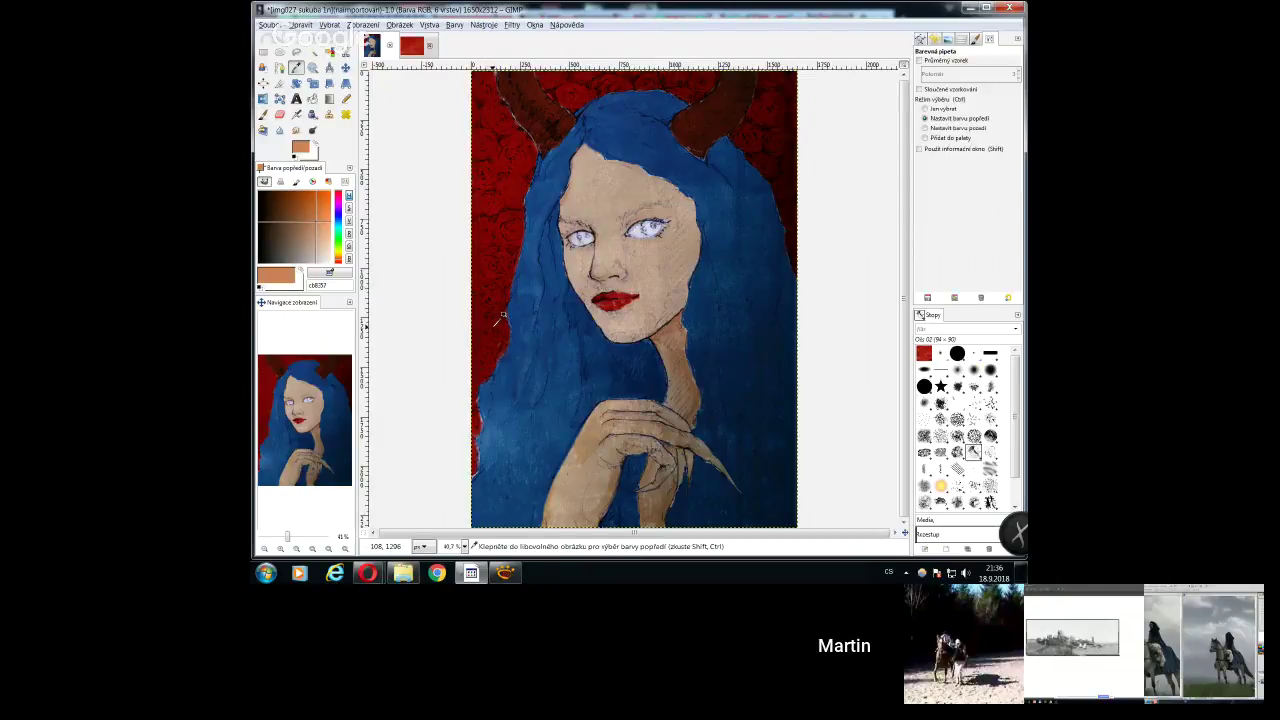
Shrink the paintbrush to 27.83 and retouch the hair's outline with sampled background red and hair blue, raising the opacity to about 46
left_click(493, 318, "ctrl")
key("bracketleft")
key("bracketleft")
key("bracketleft")
key("bracketleft")
key("bracketleft")
key("bracketleft")
key("bracketleft")
key("bracketleft")
key("bracketleft")
key("bracketleft")
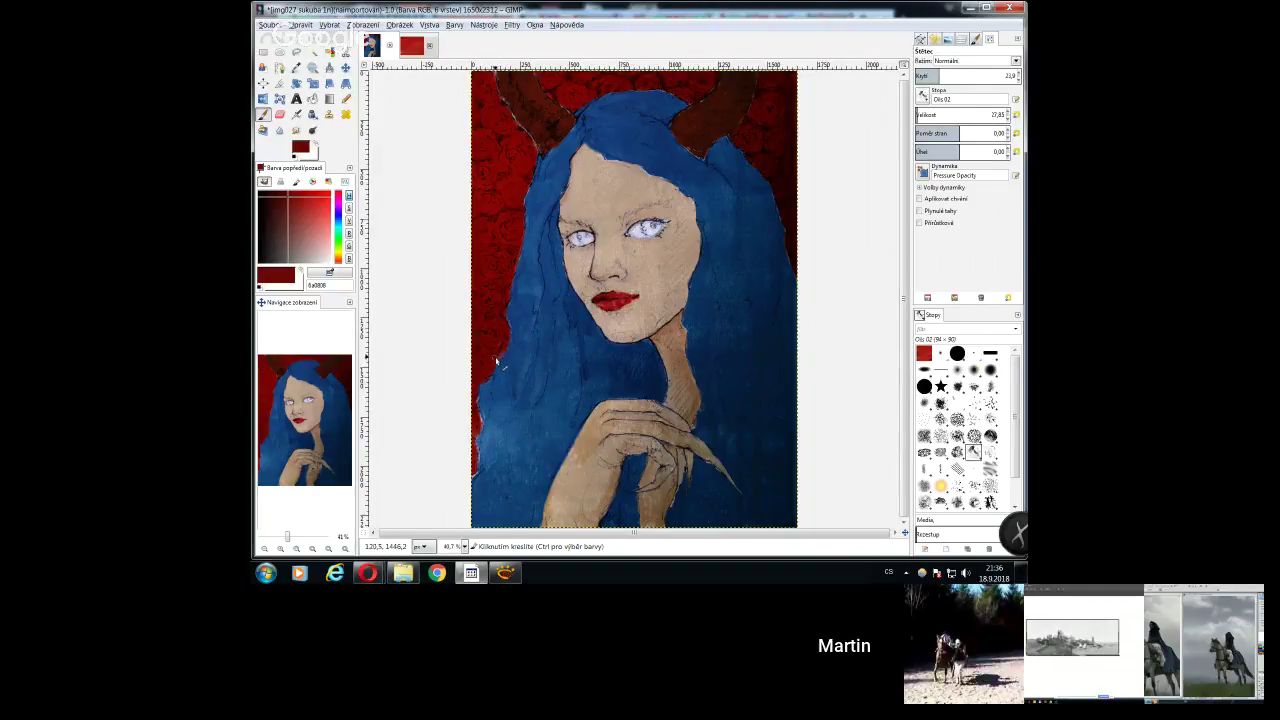
left_click(479, 423)
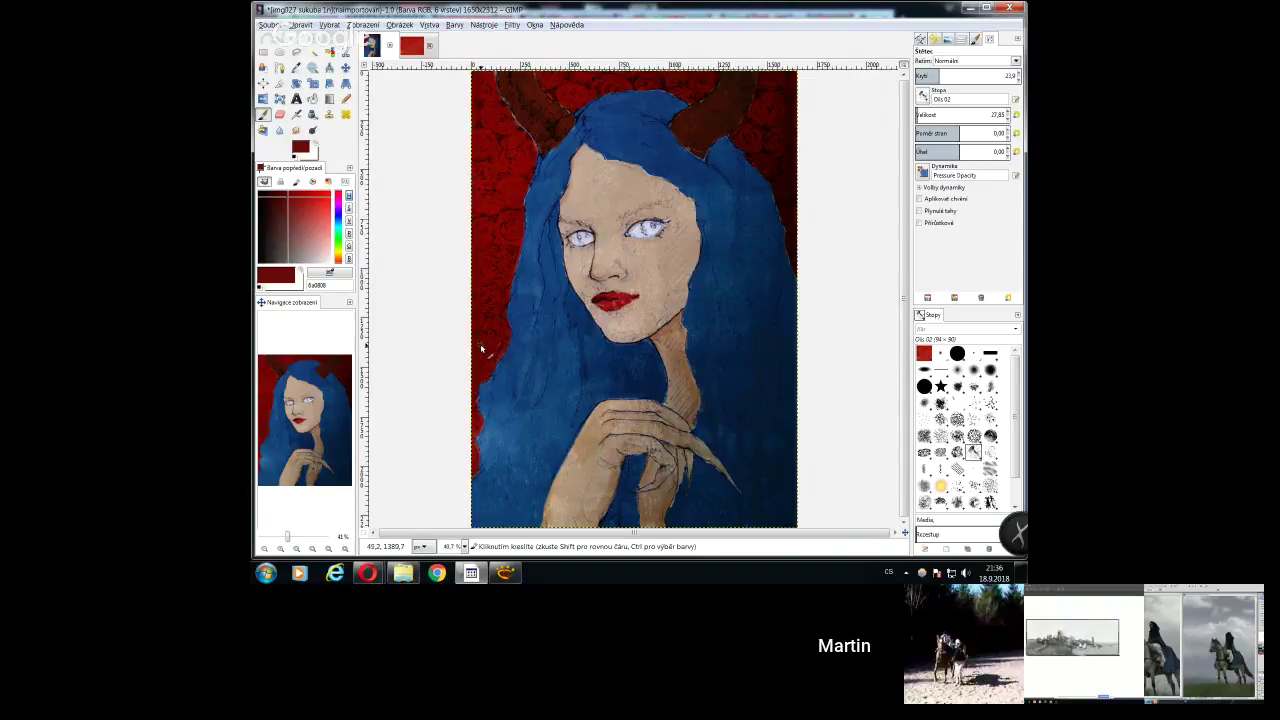
left_click(531, 196, "ctrl")
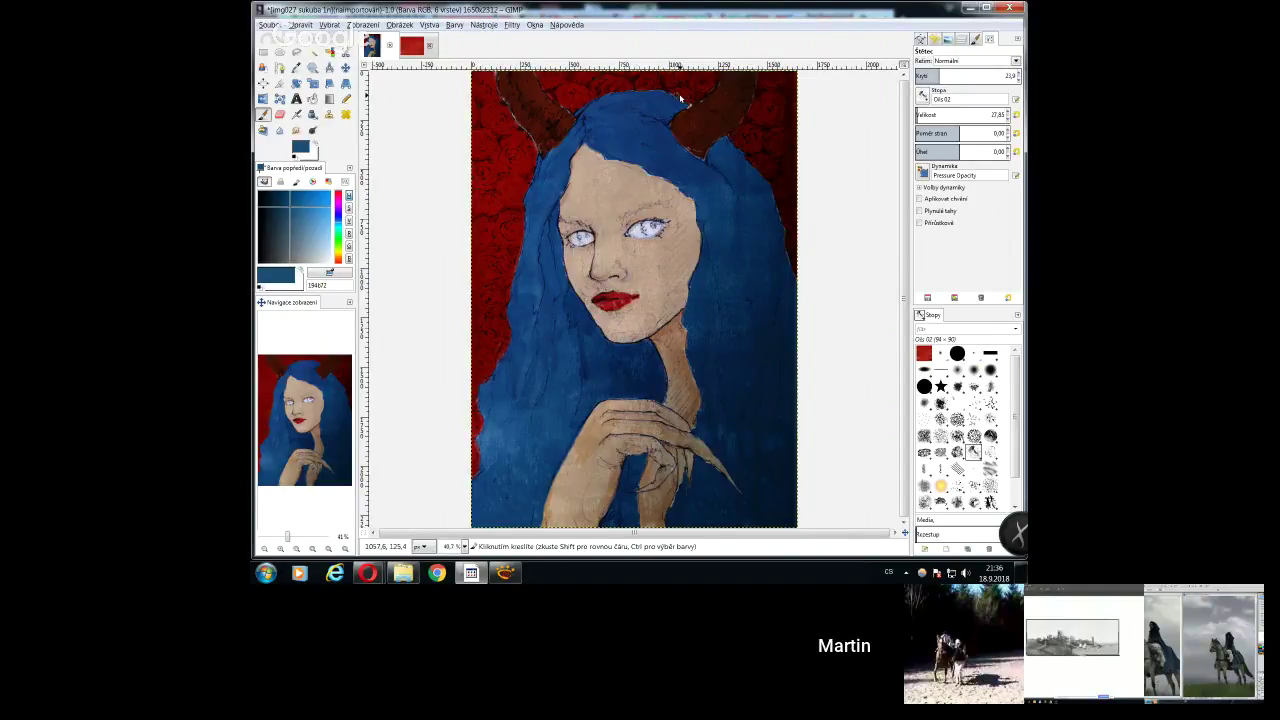
key("greater")
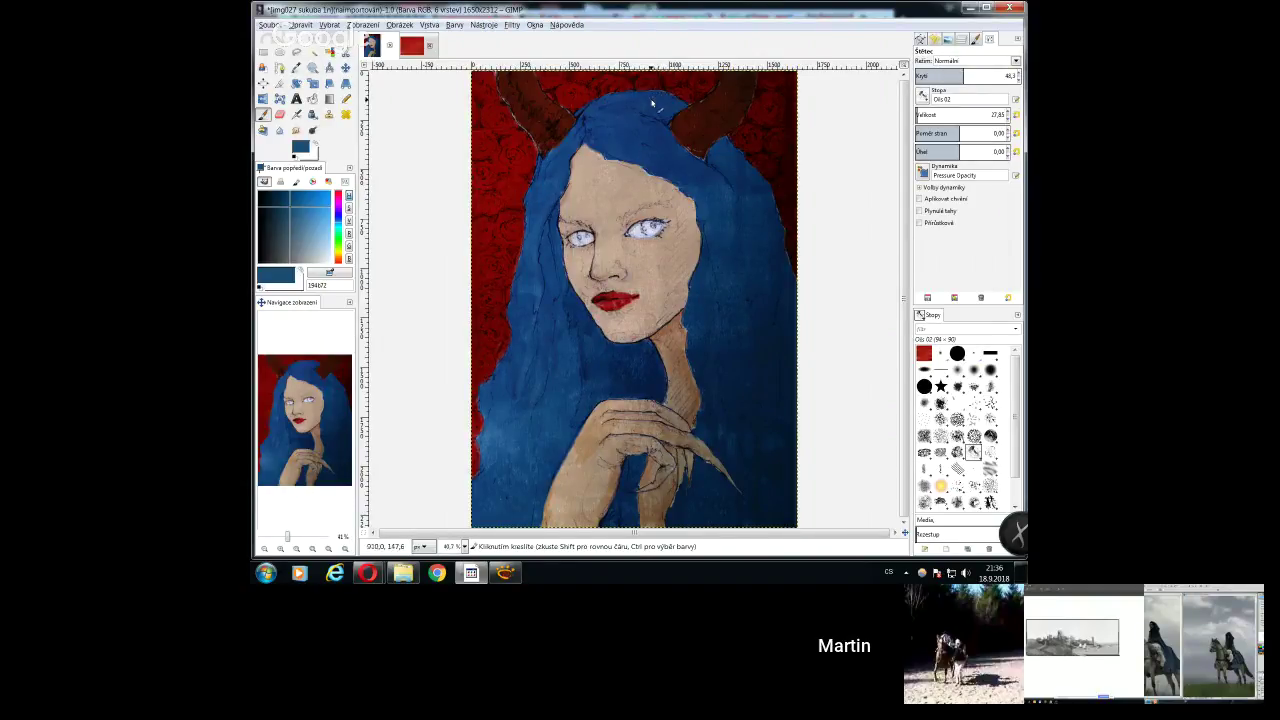
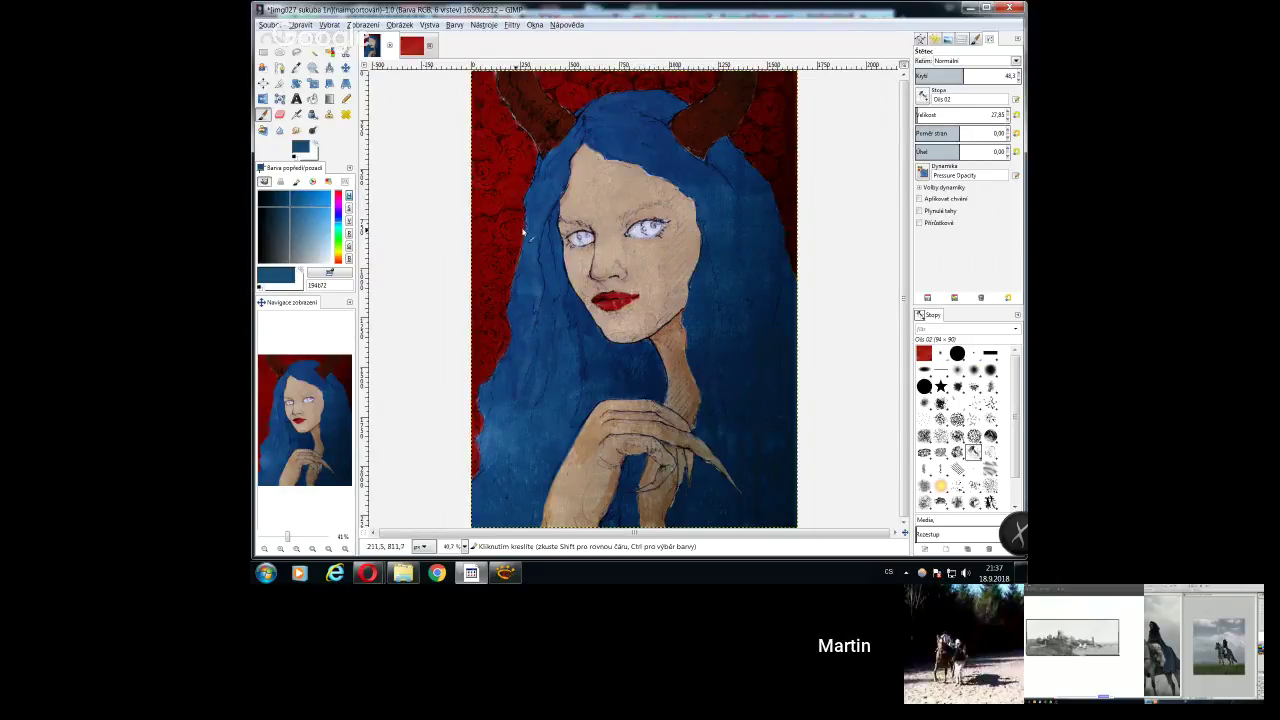
Sample the background red, darken it to a deep maroon, and raise the paintbrush opacity to about 61 with a larger size
key("o")
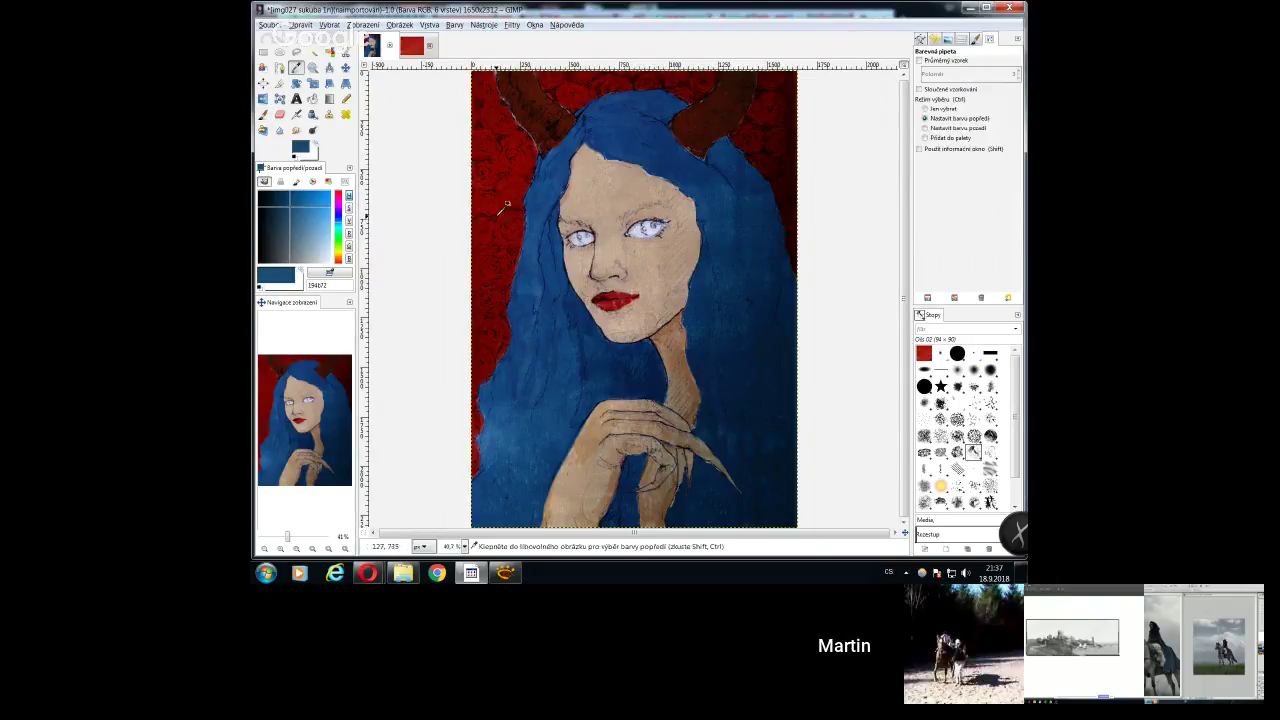
left_click(500, 211)
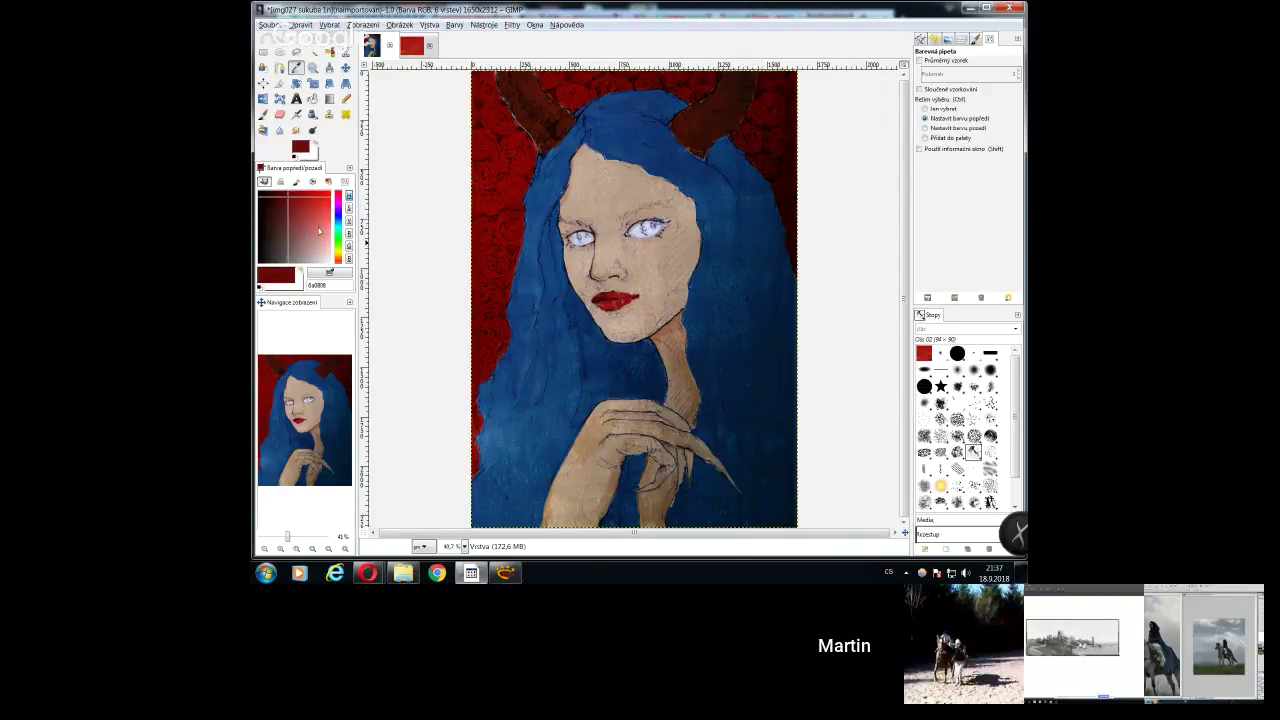
left_click_drag(286, 200, 276, 190)
left_click(263, 114)
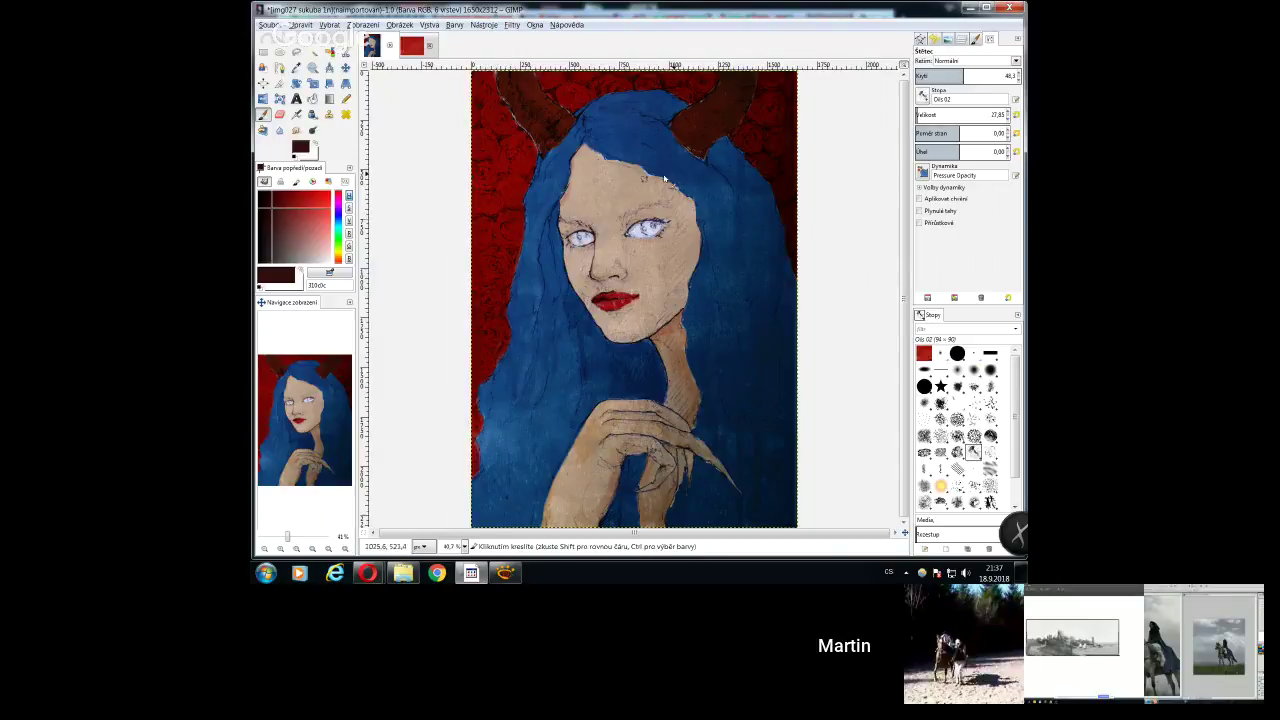
scroll(917, 76, "up", 15)
scroll(917, 114, "up", 10)
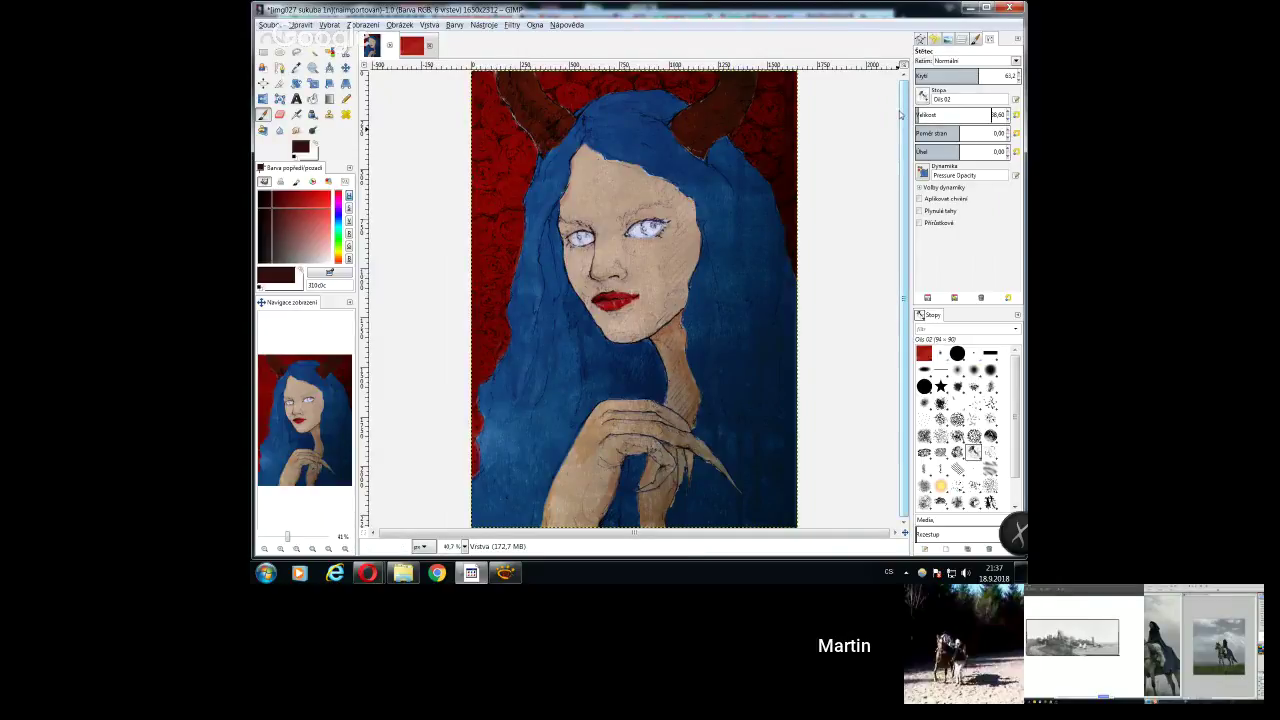
scroll(917, 114, "down", 15)
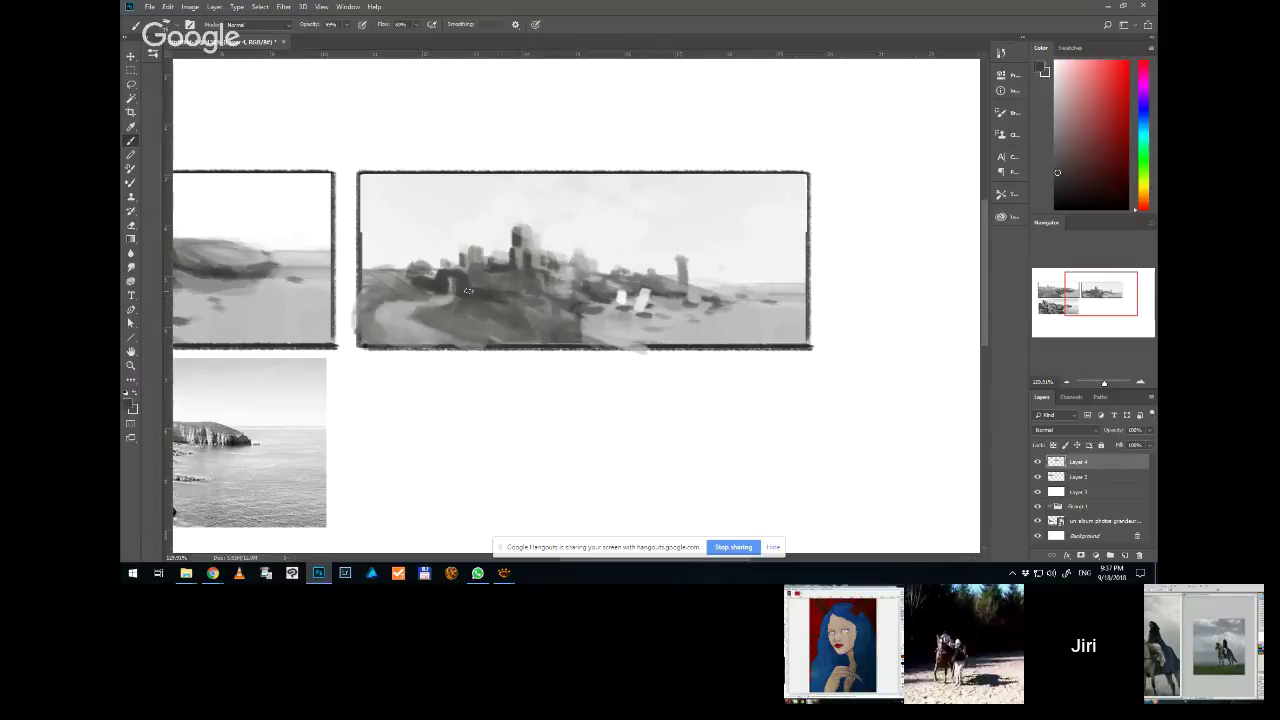
Switch to the castle landscape sketch in Photoshop and retouch the buildings on the hill with greys sampled from them
left_click(470, 302, "alt")
key("ctrl+minus")
key("ctrl+minus")
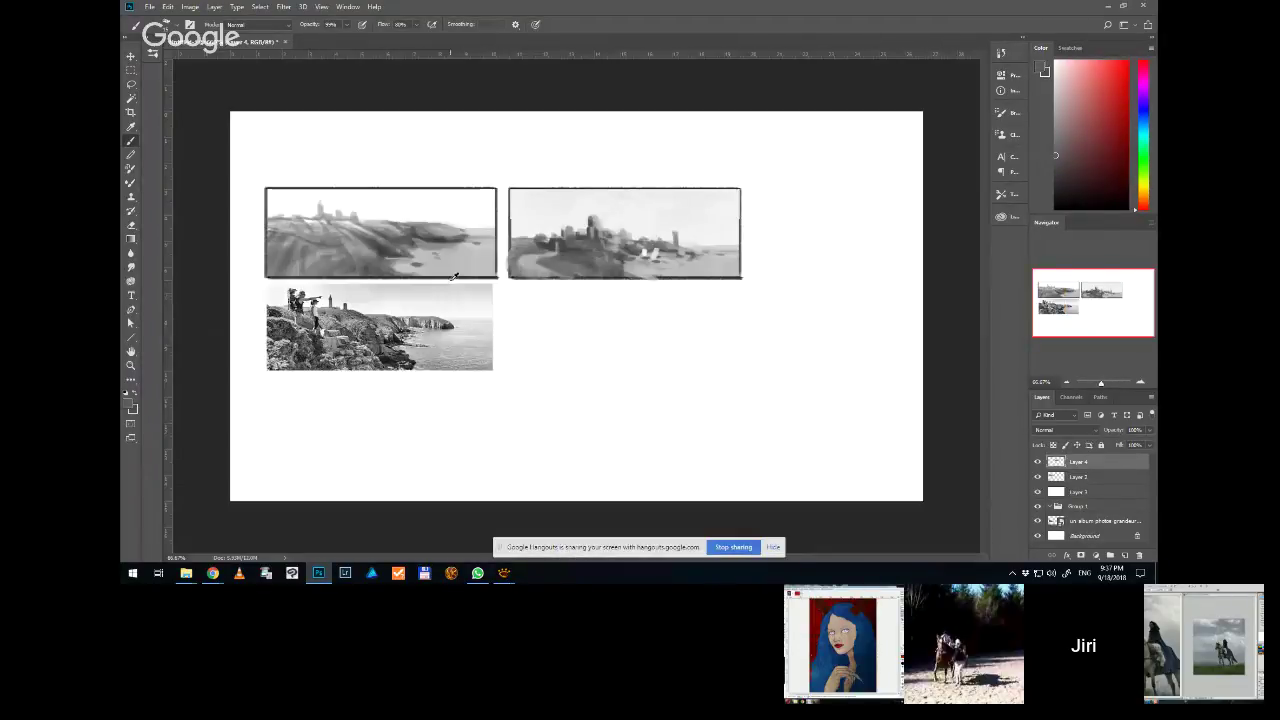
scroll(604, 196, "up", 3)
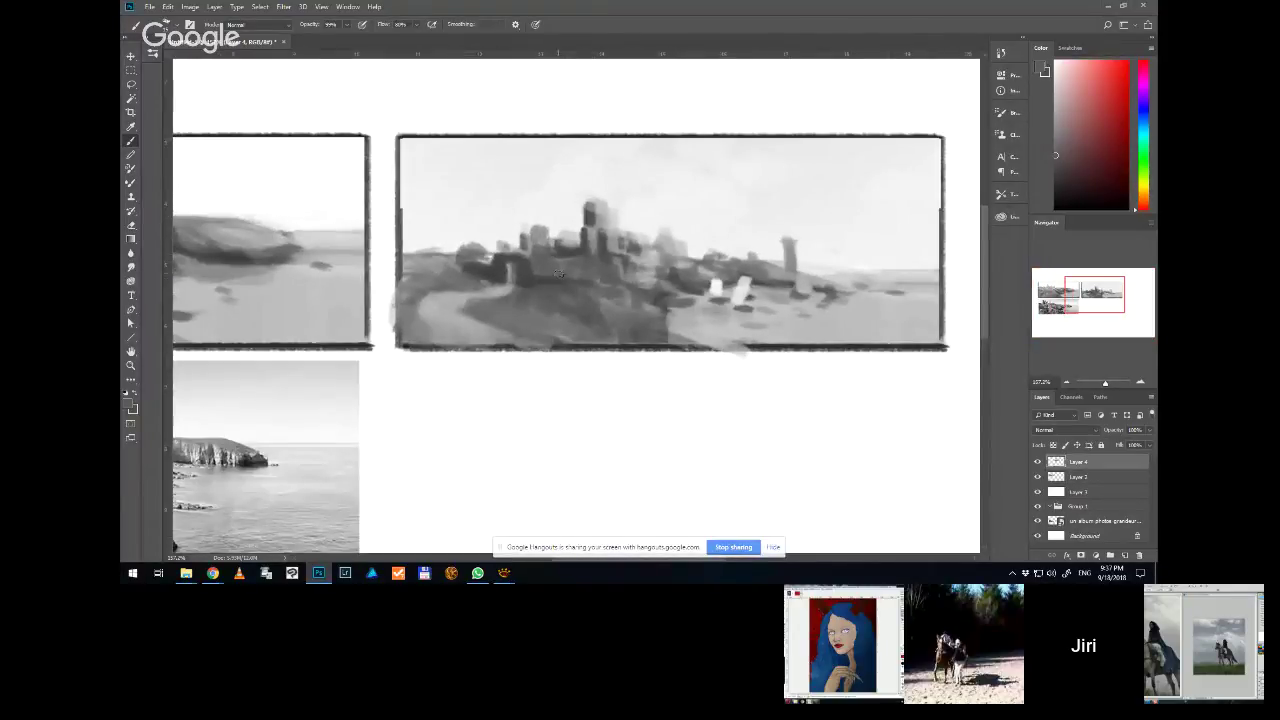
left_click(604, 228, "alt")
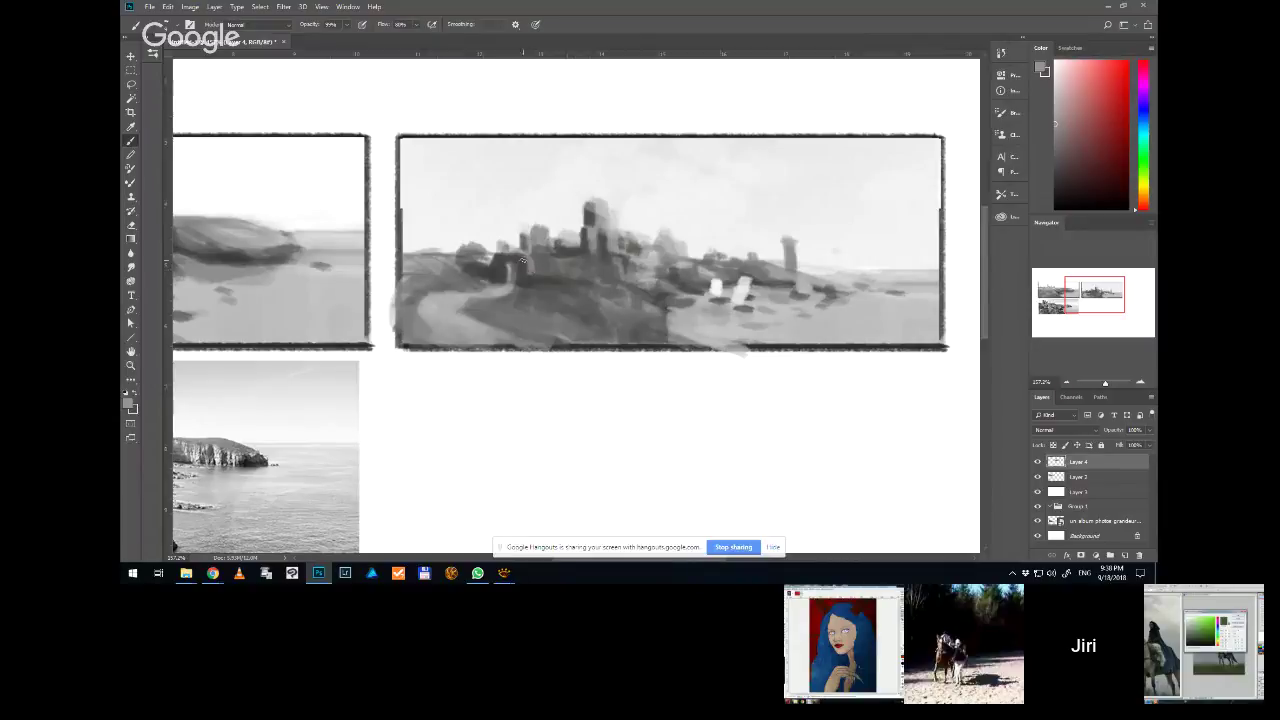
left_click(476, 264, "alt")
left_click(487, 238, "alt")
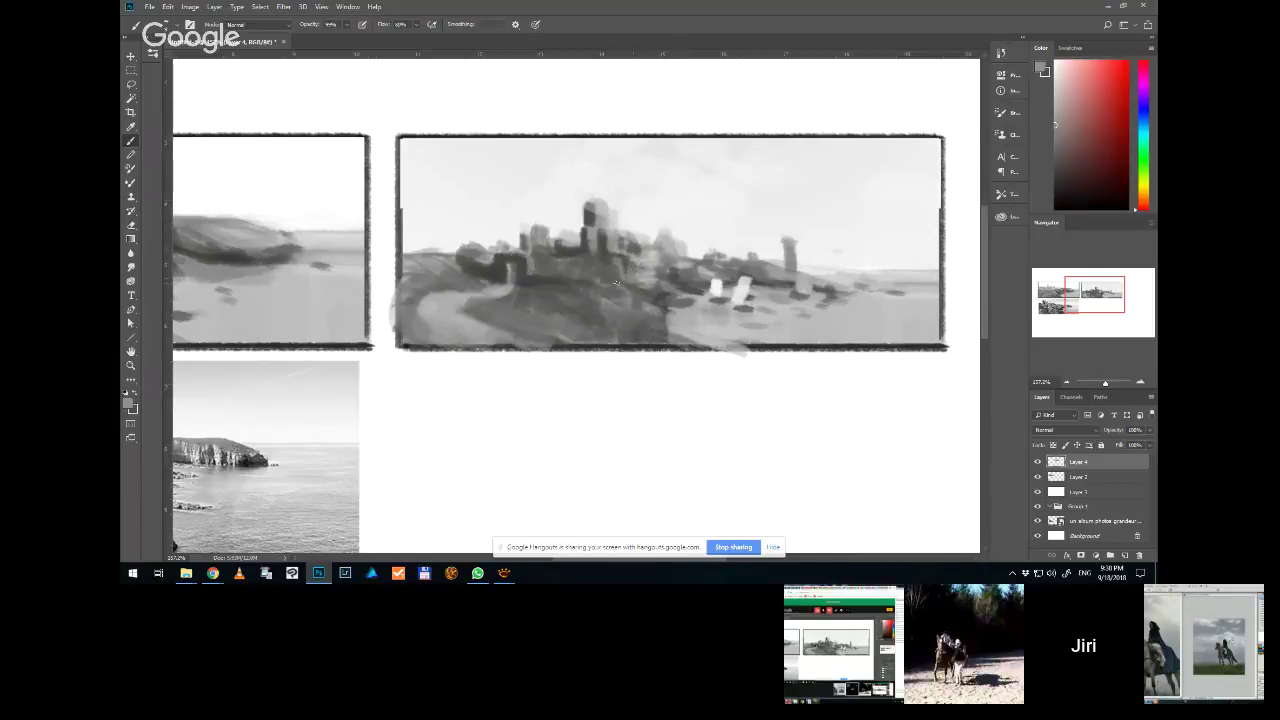
Sample dark greys from the hillside and darken the slope below the castle, the bushes on the left ridge and the central foreground
scroll(656, 250, "down", 3)
scroll(658, 244, "up", 3)
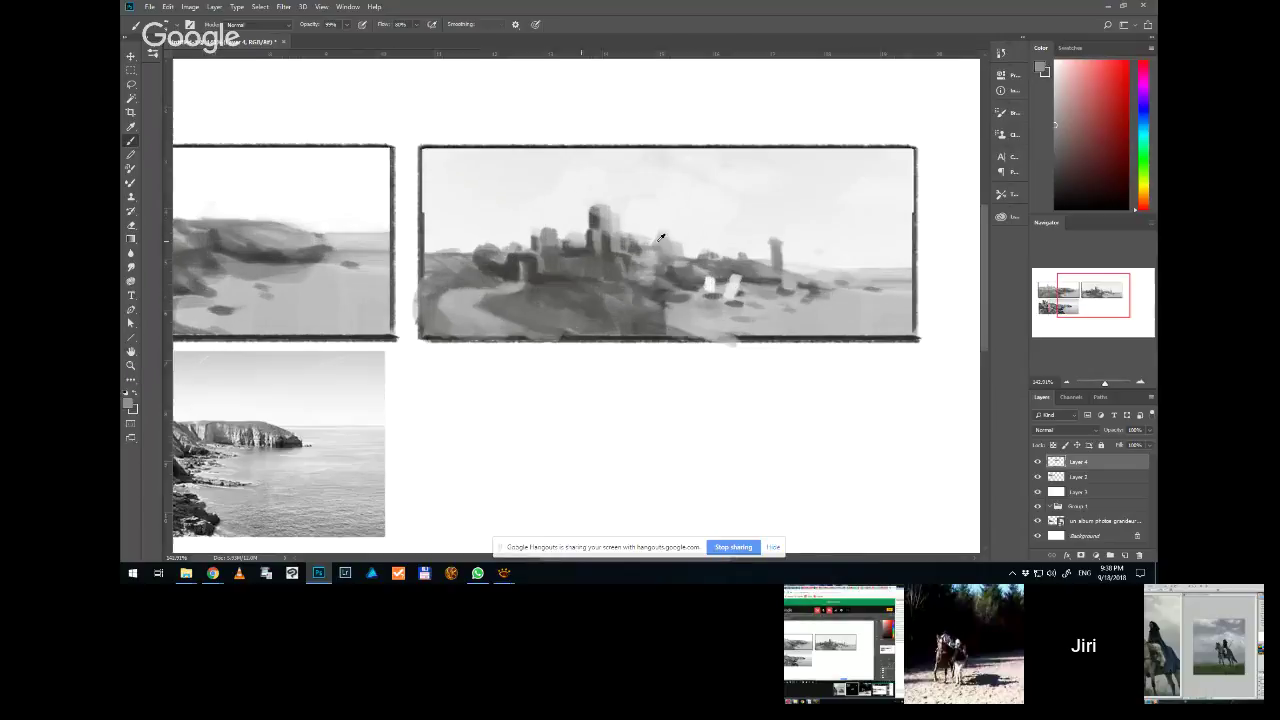
scroll(660, 237, "up", 2)
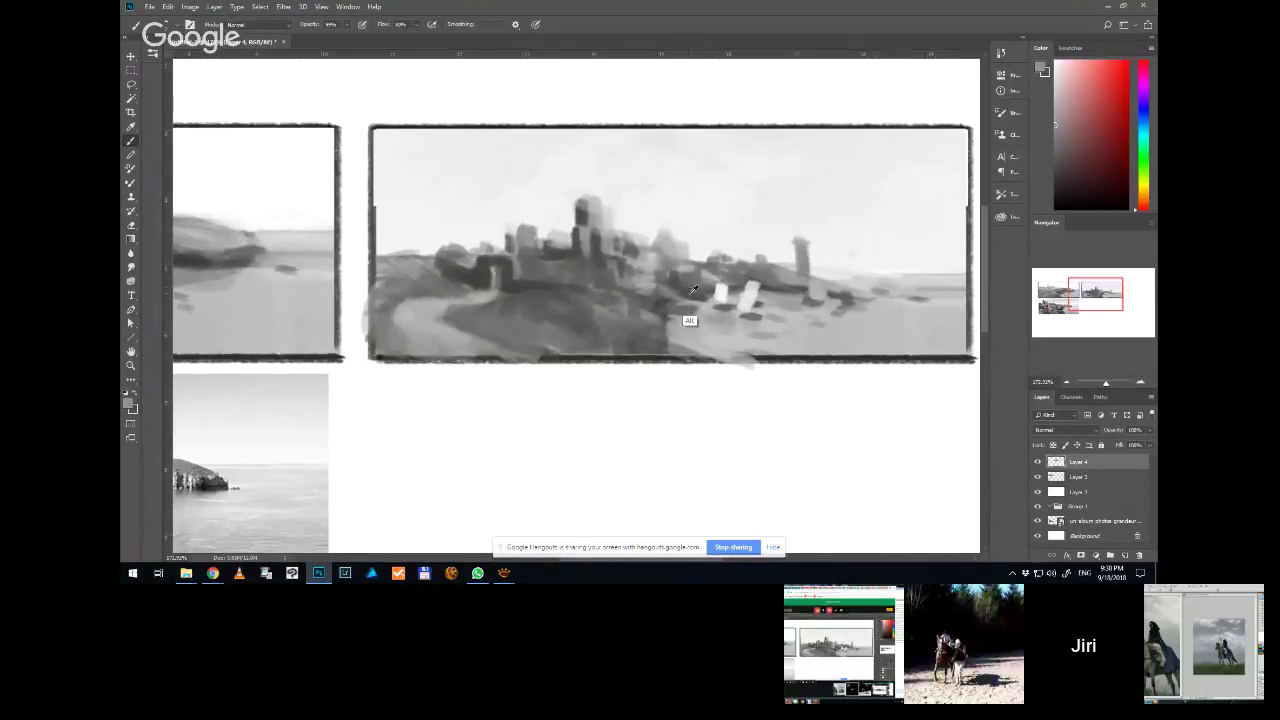
left_click(541, 313, "alt")
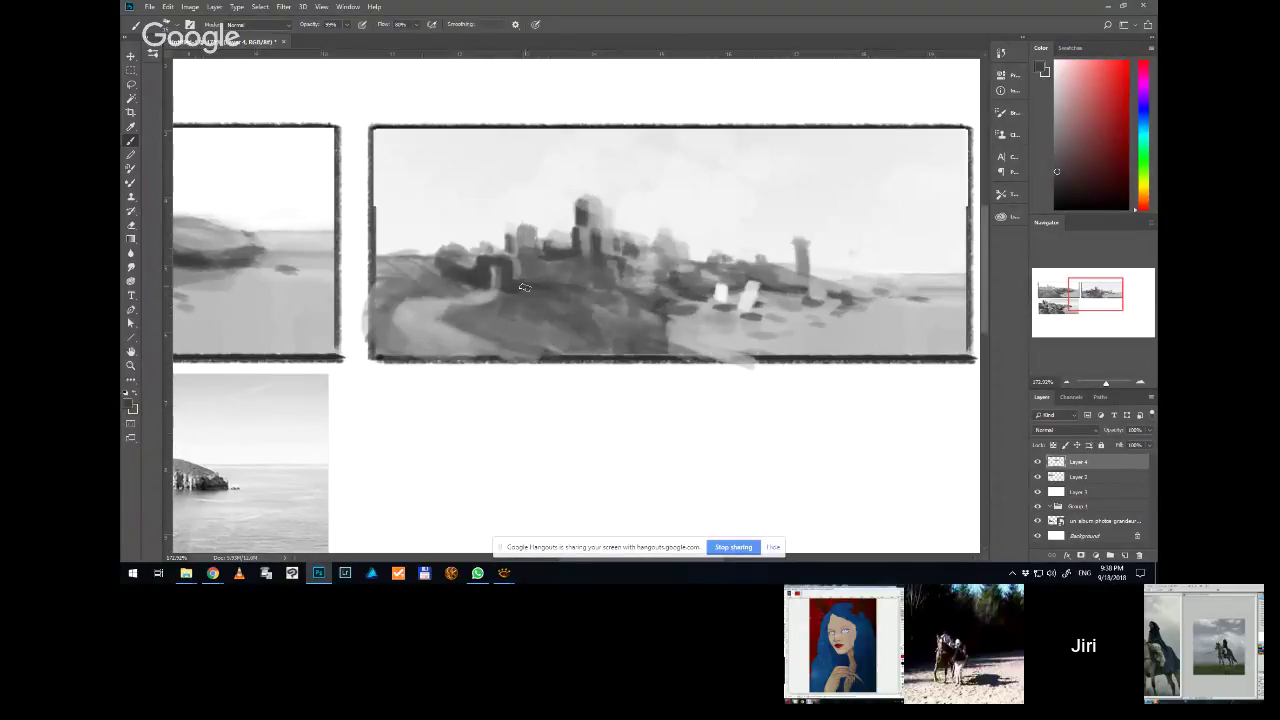
left_click_drag(530, 265, 566, 289)
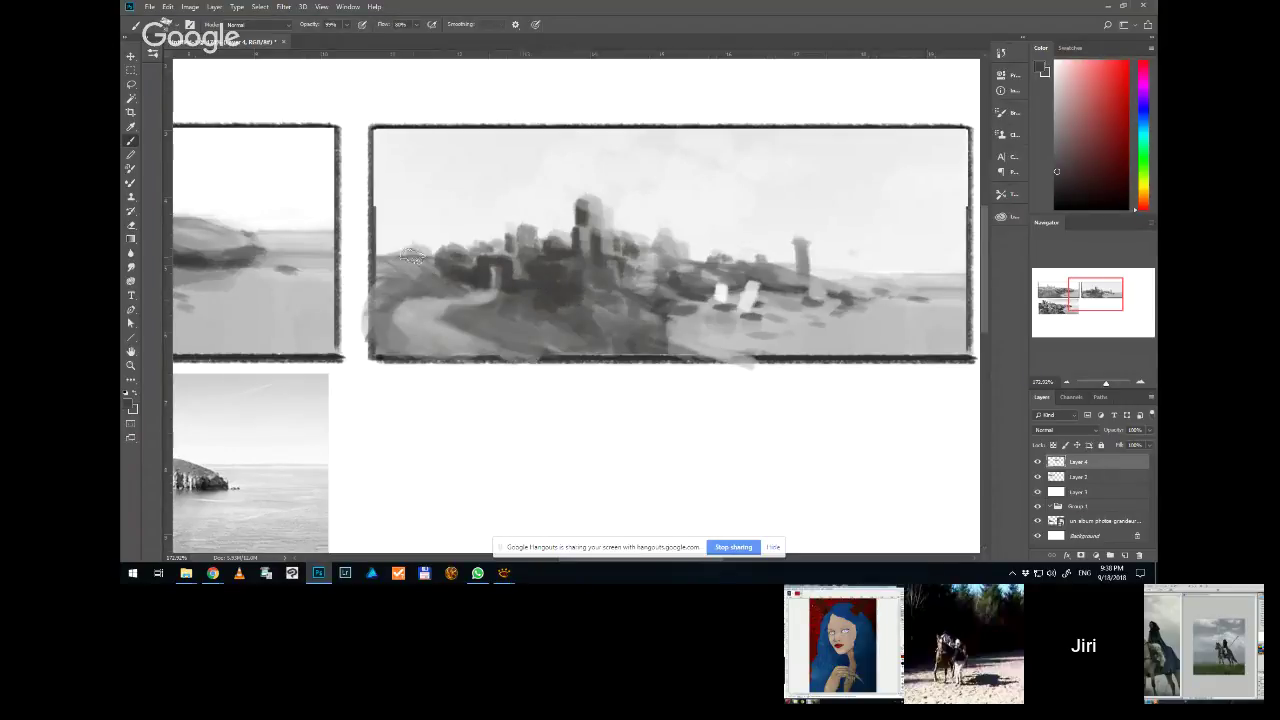
mouse_move(416, 250)
left_mouse_down()
mouse_move(412, 276)
mouse_move(372, 284)
left_mouse_up()
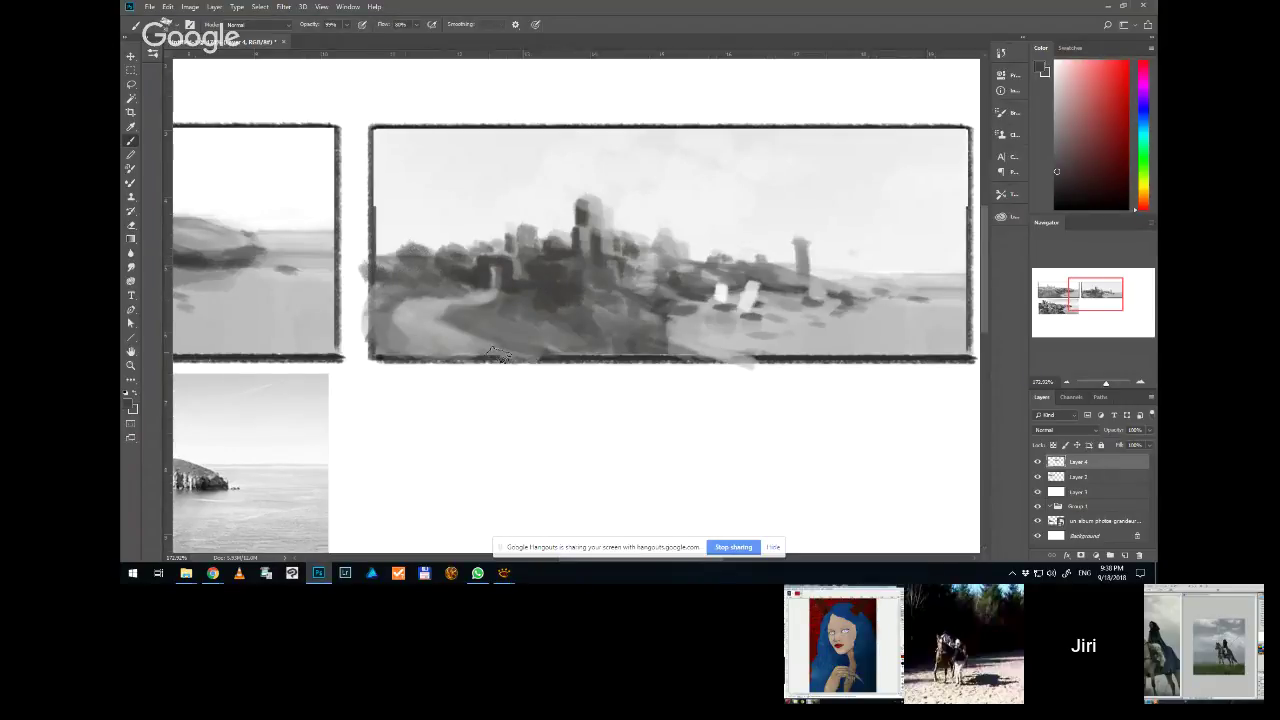
mouse_move(518, 312)
left_mouse_down()
mouse_move(557, 307)
mouse_move(569, 327)
mouse_move(514, 321)
mouse_move(586, 317)
mouse_move(587, 300)
mouse_move(535, 335)
mouse_move(522, 325)
mouse_move(550, 312)
mouse_move(543, 343)
mouse_move(562, 327)
mouse_move(580, 351)
mouse_move(378, 336)
mouse_move(591, 279)
mouse_move(551, 277)
mouse_move(534, 289)
mouse_move(600, 346)
mouse_move(617, 350)
mouse_move(651, 332)
left_mouse_up()
left_click(588, 298, "alt")
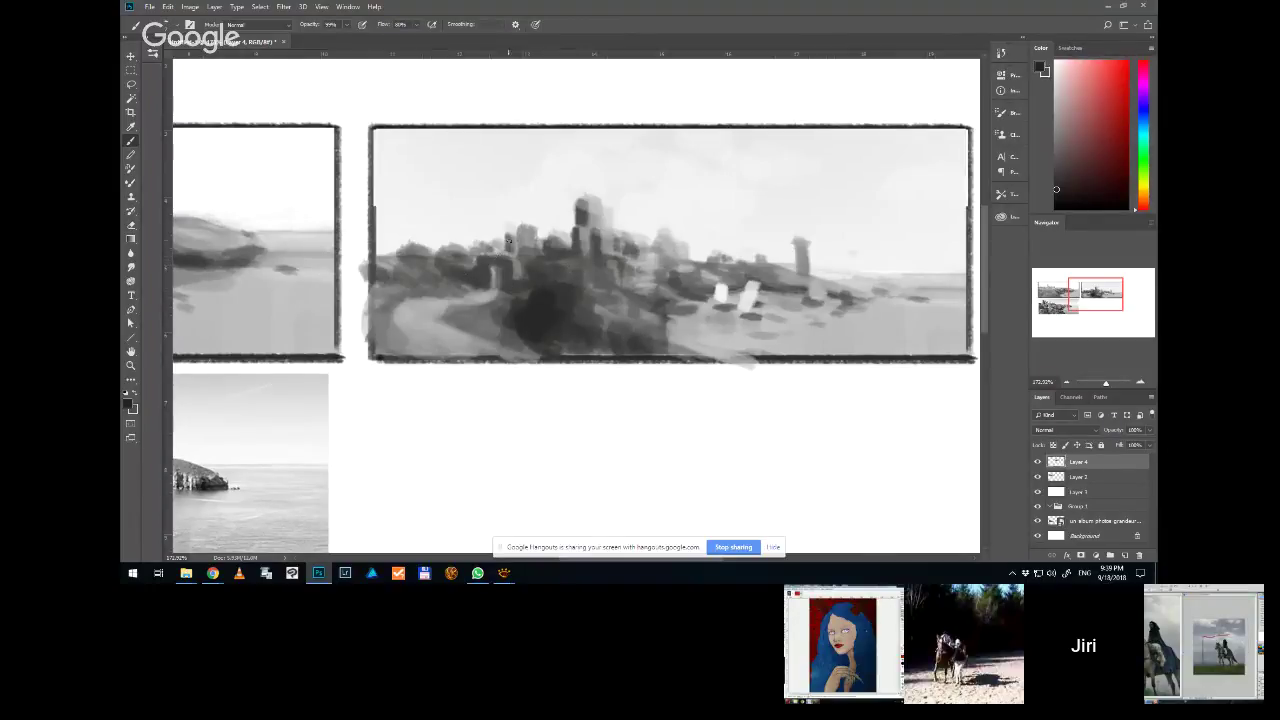
left_click(509, 241, "alt")
mouse_move(492, 240)
left_mouse_down()
mouse_move(486, 254)
mouse_move(483, 215)
left_mouse_up()
key("ctrl")
key("ctrl+z")
Sharpen the main castle tower's silhouette with dark grey sampled from the tower and light grey sampled from the sky beside it
left_click(578, 208, "alt")
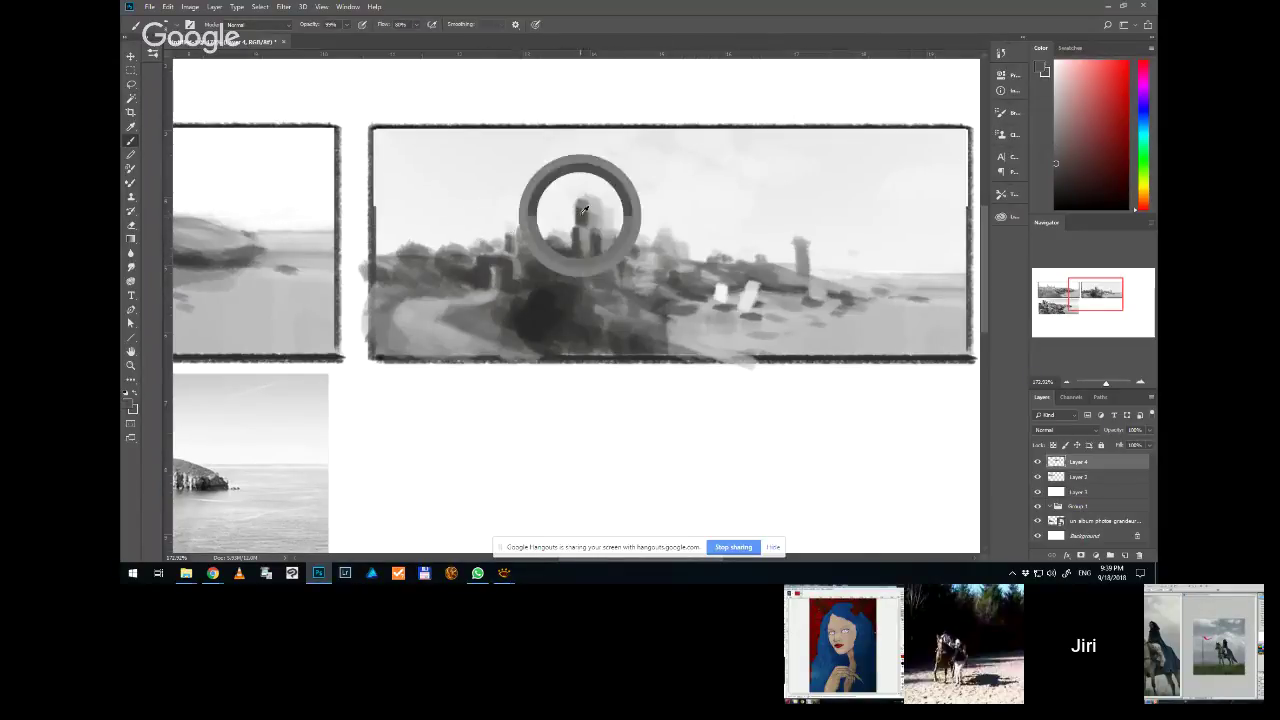
left_click(574, 211, "alt")
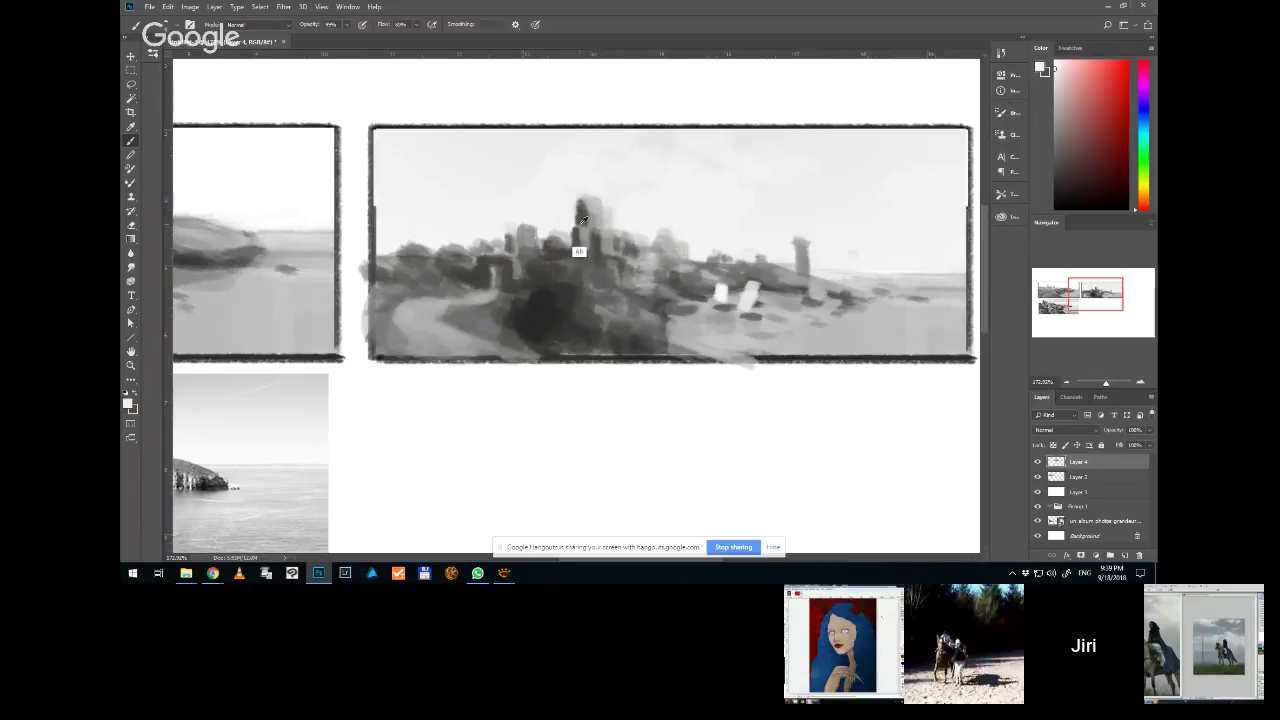
left_click(577, 221, "alt")
left_click(558, 231, "alt")
mouse_move(578, 210)
left_mouse_down()
mouse_move(583, 237)
mouse_move(577, 217)
mouse_move(557, 240)
mouse_move(619, 235)
mouse_move(582, 206)
left_mouse_up()
Sample dark and mid greys around the hill and blend the shaded rock mass beneath the castle
left_click(560, 306, "alt")
left_click(693, 255, "alt")
left_click(516, 286, "alt")
left_click(530, 294, "alt")
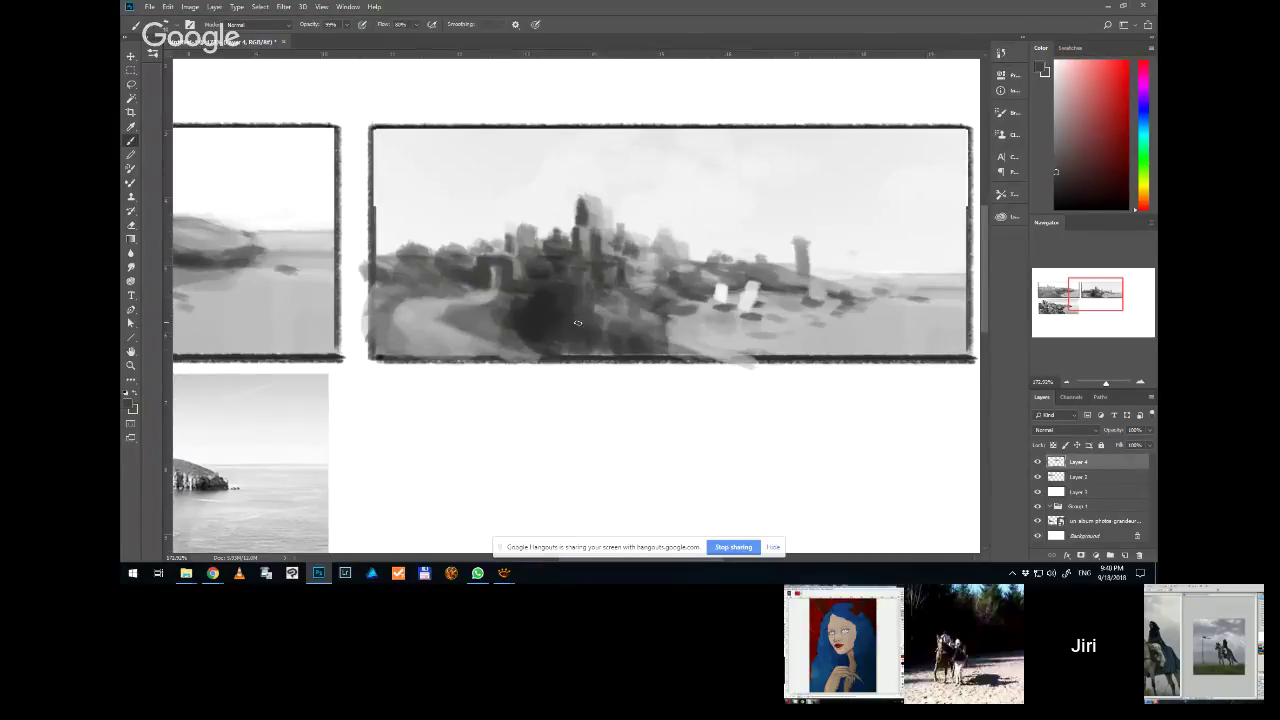
Sample mid greys from the path and buildings and paint small light ledges along the castle base below the main tower
left_click(457, 277, "alt")
left_click(459, 290, "alt")
left_click(474, 285, "alt")
left_click(640, 262, "alt")
left_click(548, 264)
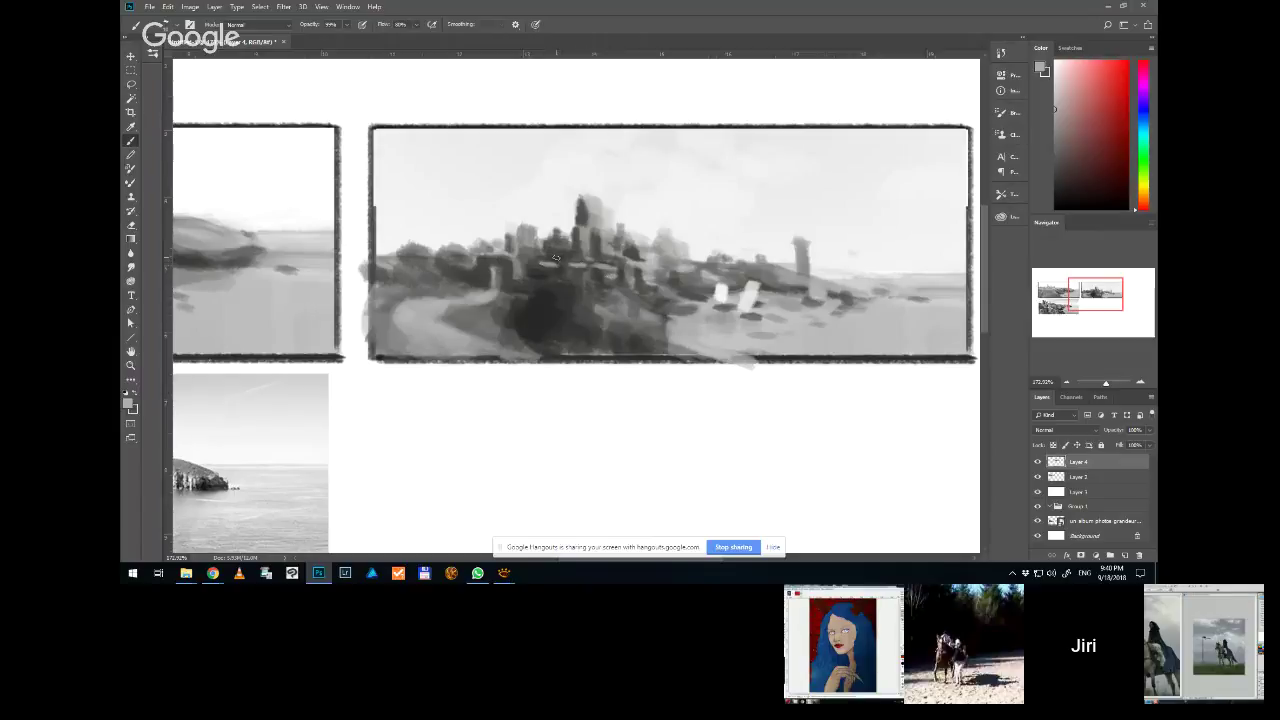
left_click(560, 262)
left_click(592, 263)
Sample dark greys from the rock mass and add dark accents along the slope to the right of the castle base
left_click(605, 310, "alt")
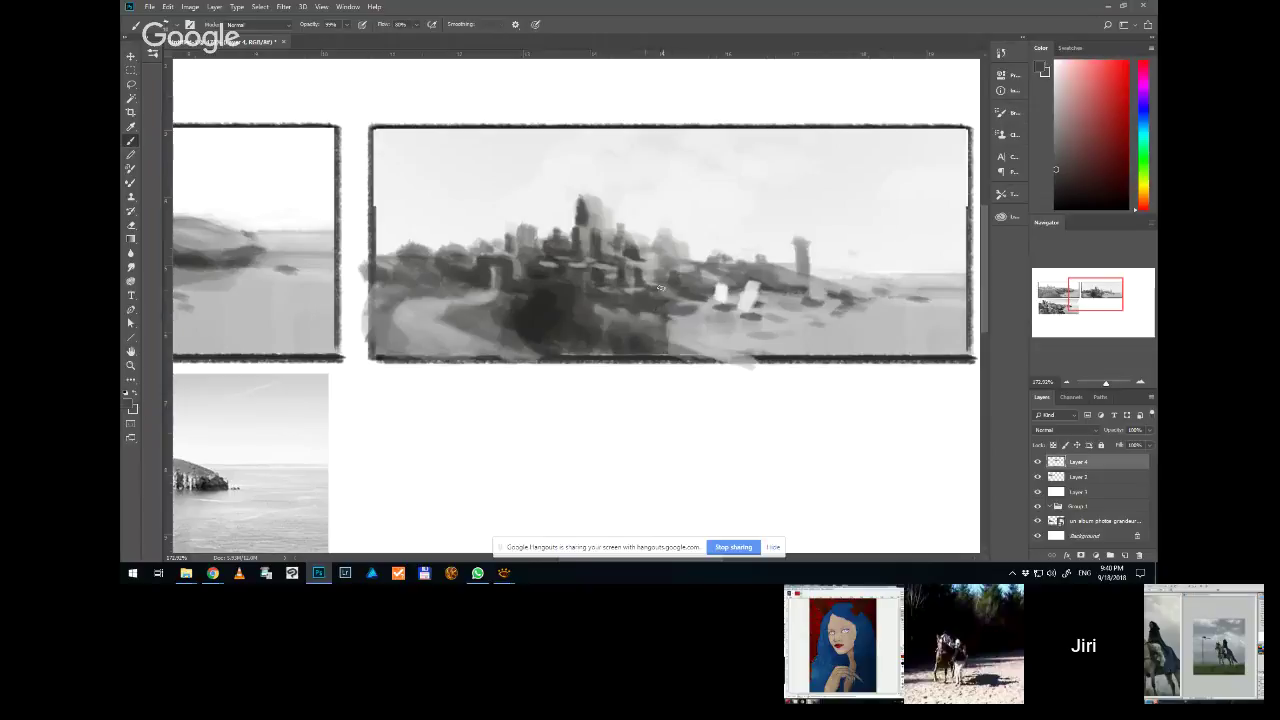
left_click(630, 288, "alt")
left_click(628, 292, "alt")
Define the left gatehouse, its neighbouring towers and the castle walls with alternating dark, mid and light greys sampled from the sketch
left_click(1055, 115)
left_click(502, 221, "alt")
left_click(519, 260, "alt")
left_click(520, 276, "alt")
left_click(473, 269, "alt")
key("x")
left_click(519, 276, "alt")
left_click(490, 280, "alt")
left_click(538, 220, "alt")
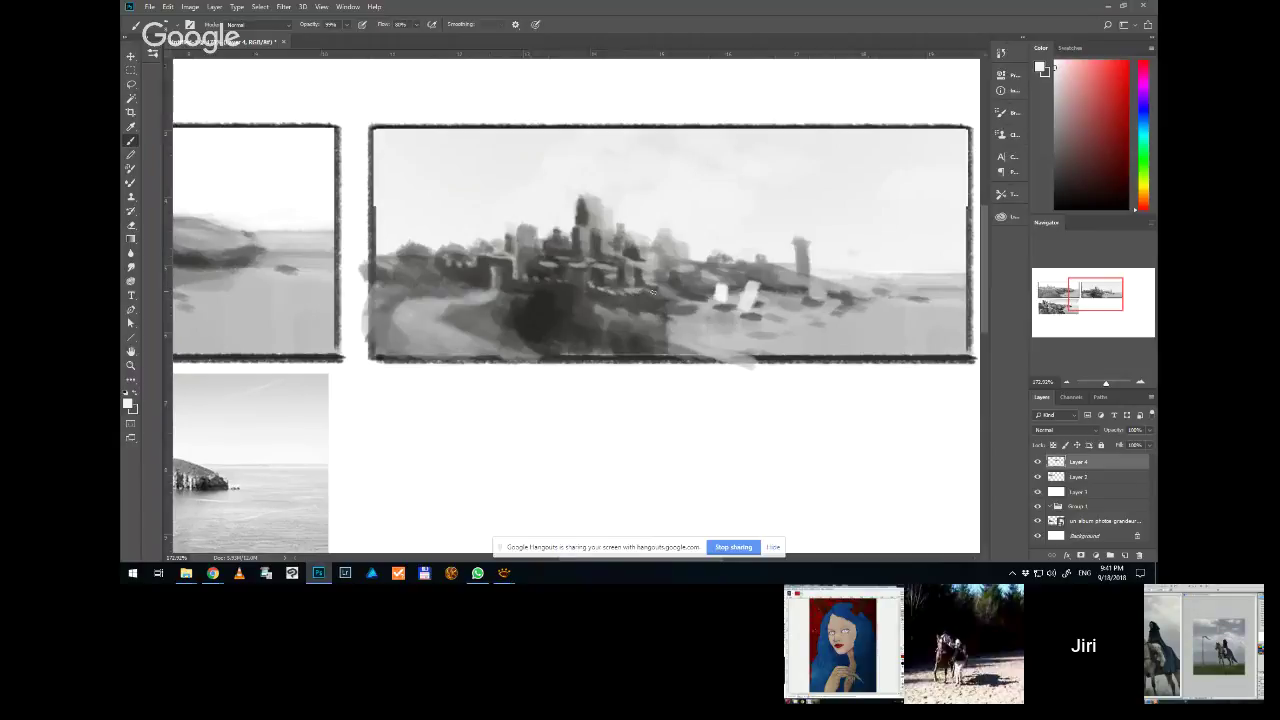
left_click(462, 300, "alt")
scroll(428, 248, "down", 1)
scroll(428, 248, "down", 2)
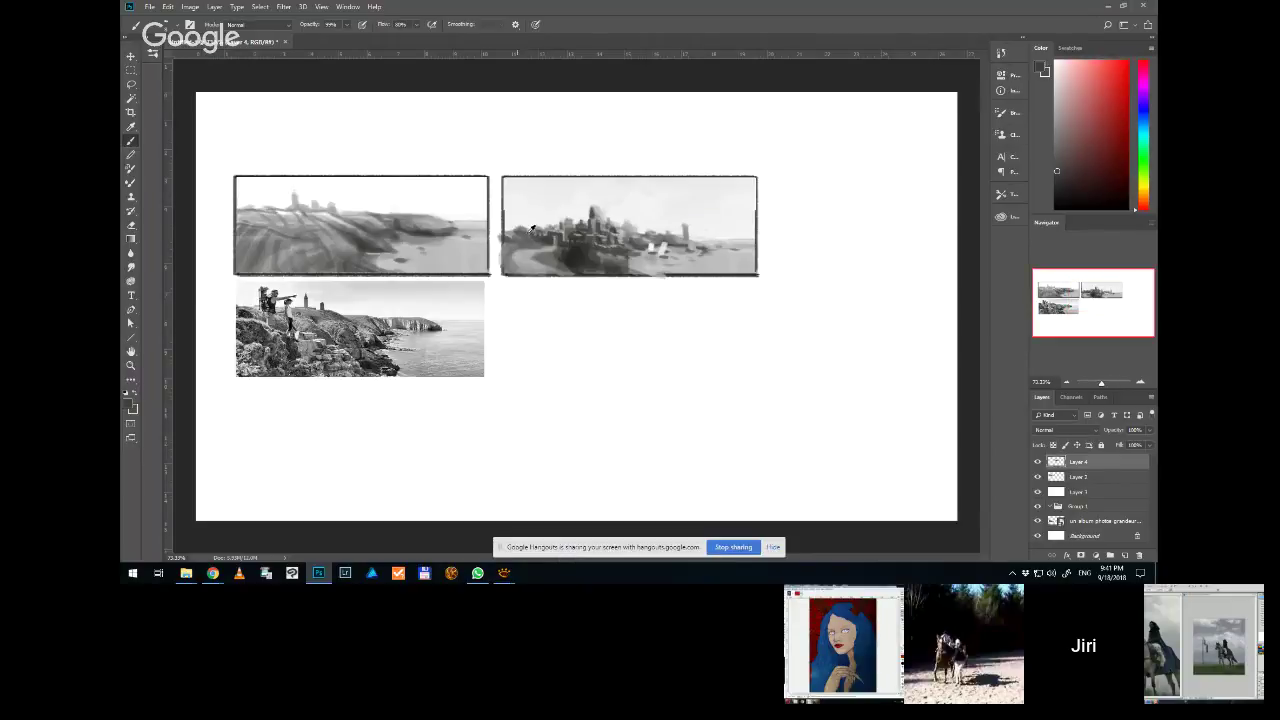
Sample dark grey from the rock mass and block in a tall dark foreground mass along the castle sketch's left edge
scroll(560, 210, "up", 1)
scroll(617, 190, "down", 1)
scroll(617, 190, "up", 2)
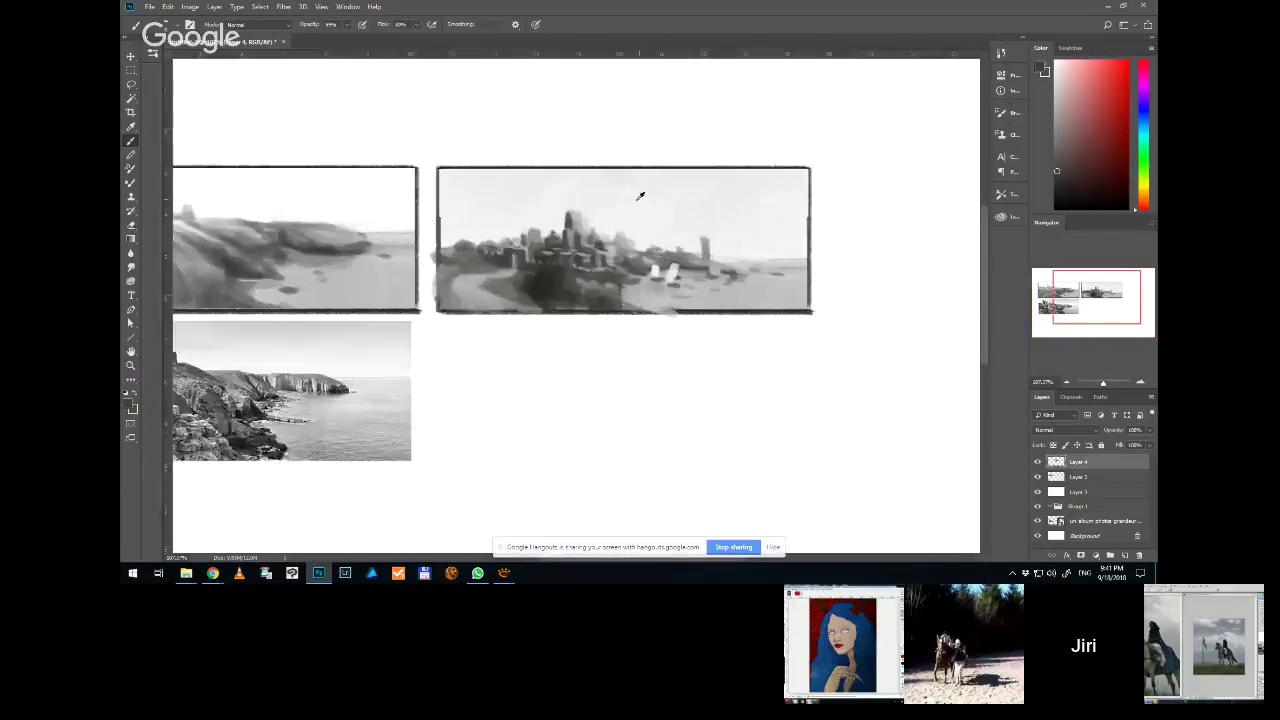
scroll(555, 218, "down", 1)
scroll(637, 227, "up", 5)
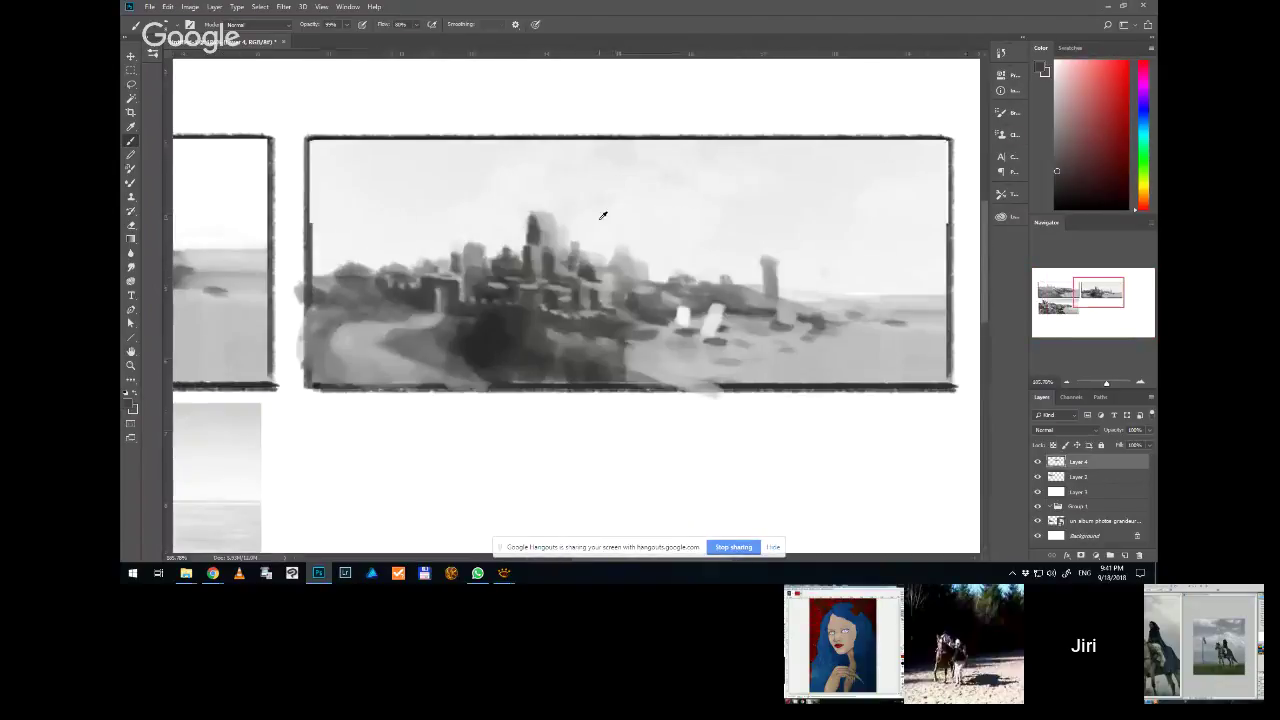
left_click(484, 350, "alt")
mouse_move(340, 205)
left_mouse_down()
mouse_move(325, 250)
mouse_move(348, 234)
mouse_move(320, 191)
mouse_move(353, 234)
mouse_move(325, 244)
mouse_move(303, 327)
mouse_move(331, 207)
mouse_move(314, 186)
mouse_move(329, 167)
mouse_move(361, 230)
mouse_move(325, 291)
mouse_move(310, 285)
mouse_move(299, 304)
mouse_move(311, 303)
mouse_move(309, 378)
mouse_move(313, 333)
left_mouse_up()
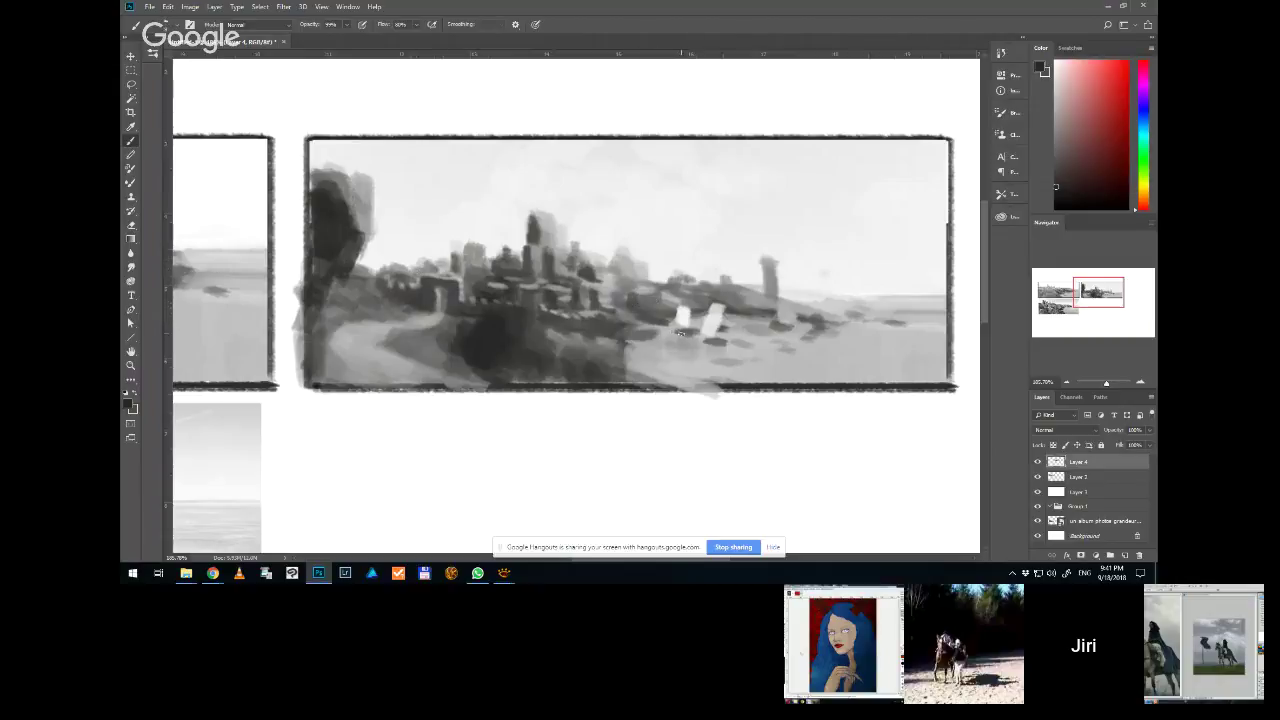
Paint dark reflections beneath the sailboats, and add light ripples along the shoreline with a light grey sampled from the sky
left_click_drag(684, 336, 688, 345)
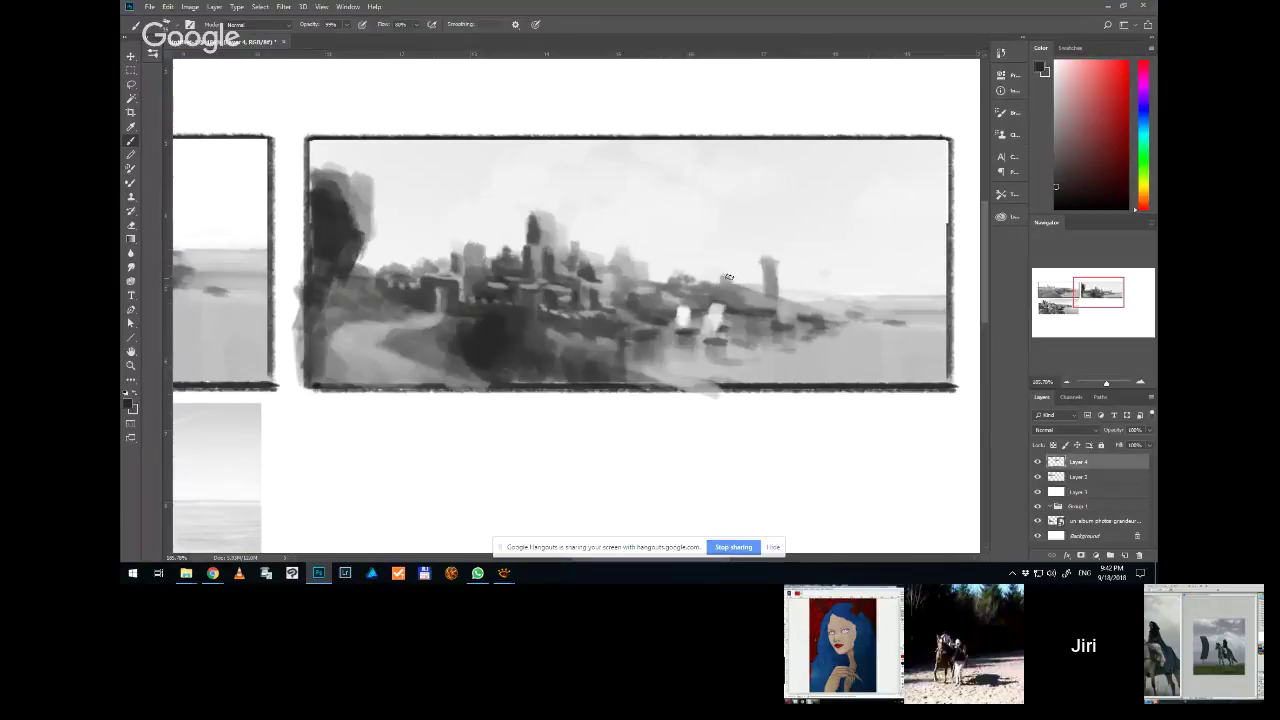
key("alt")
left_click(727, 233, "alt")
key("ctrl")
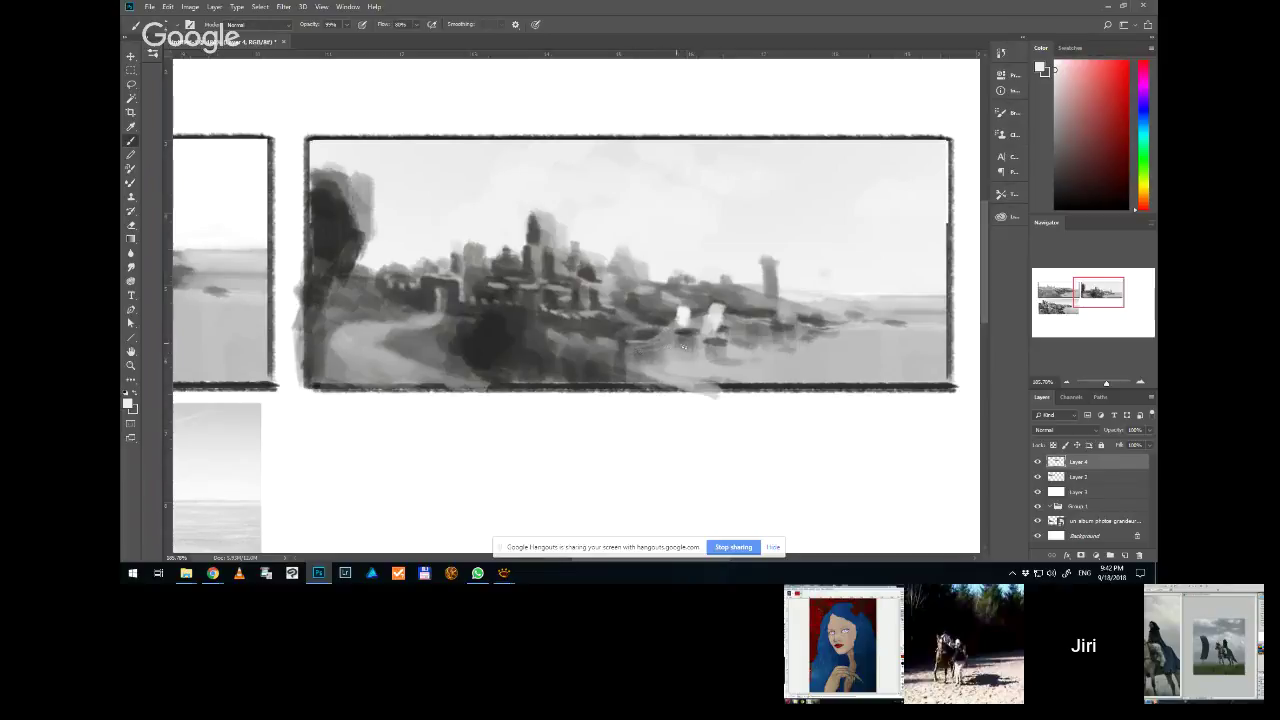
left_click_drag(674, 336, 696, 337)
left_click_drag(810, 326, 824, 328)
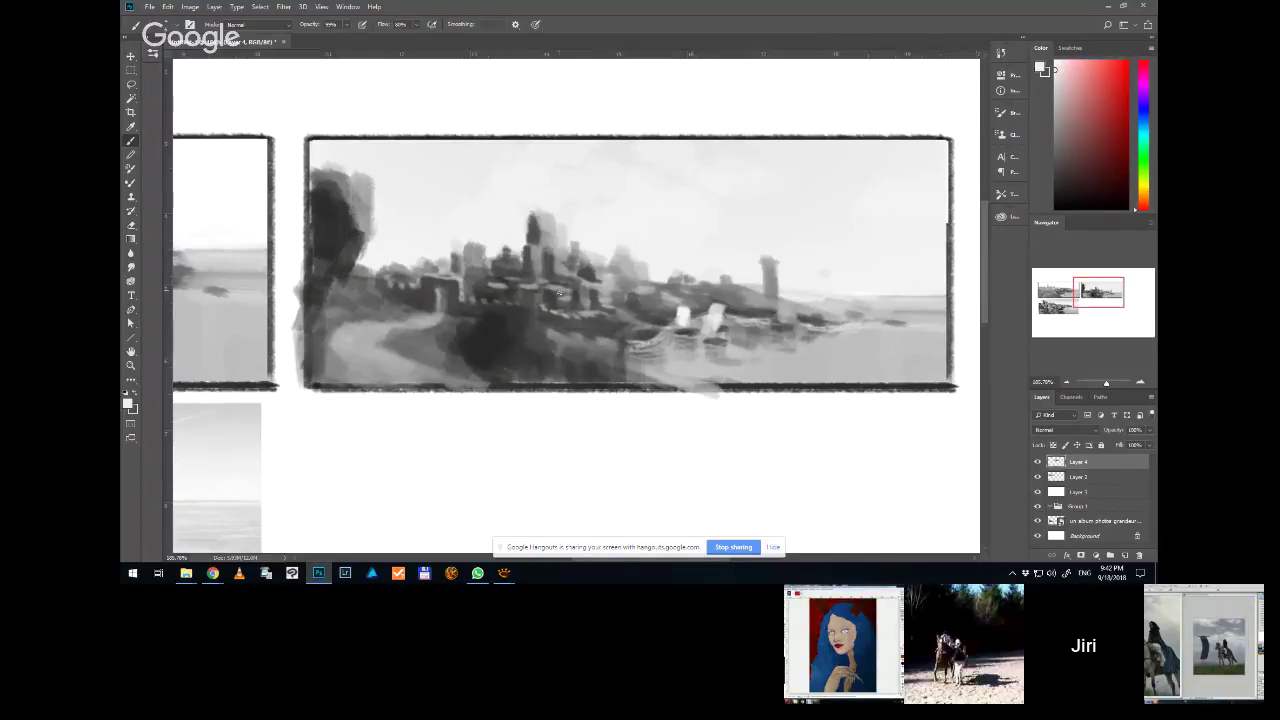
Sample greys around the castle walls below the main tower and define the wall edges and openings
left_click(518, 287, "alt")
left_click(511, 283, "alt")
left_click(486, 285, "alt")
left_click(493, 279, "alt")
left_click(490, 283, "alt")
left_click(495, 232, "alt")
Reshape the left gatehouse and its small neighbouring tower with dark, mid and light greys sampled nearby
left_click(427, 315, "alt")
left_click_drag(425, 265, 452, 266)
left_click(450, 288, "alt")
left_click(425, 304, "alt")
left_click(428, 262, "alt")
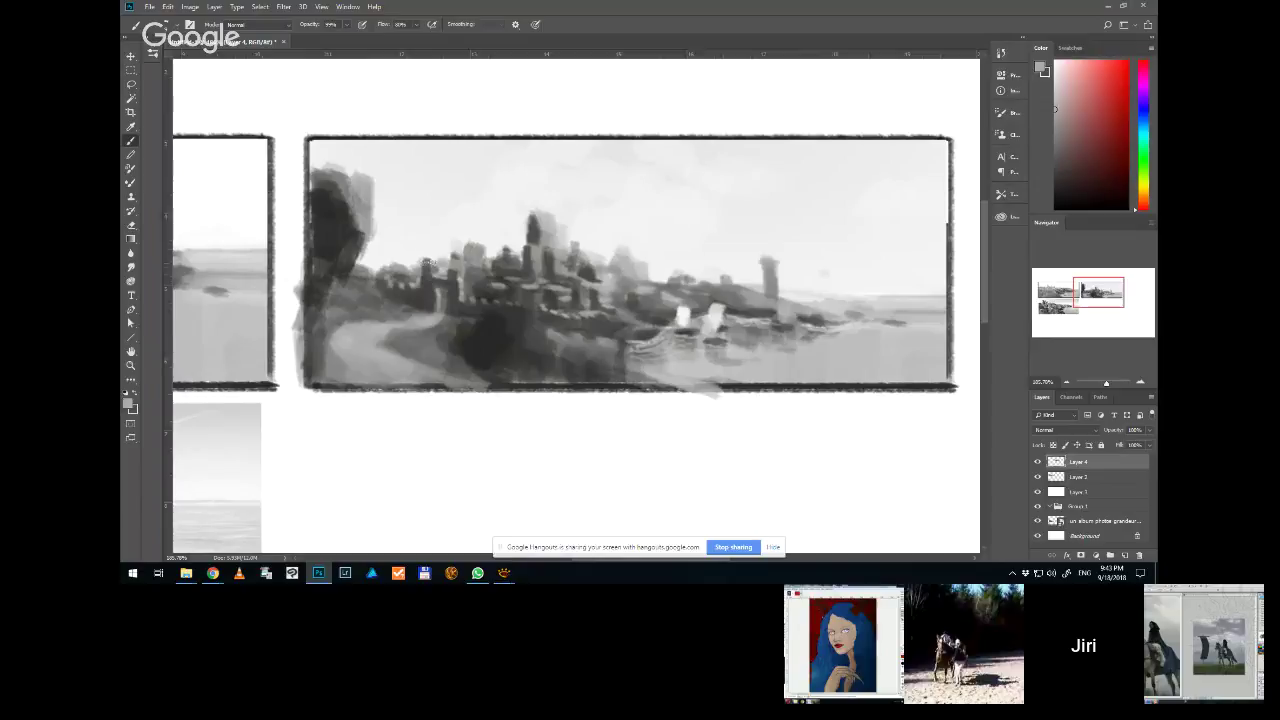
left_click(433, 276, "alt")
left_click(443, 240, "alt")
left_click_drag(427, 262, 429, 267)
Sample dark greys near the shoreline and rework the slope between the castle base and the sailboats
scroll(483, 328, "down", 5)
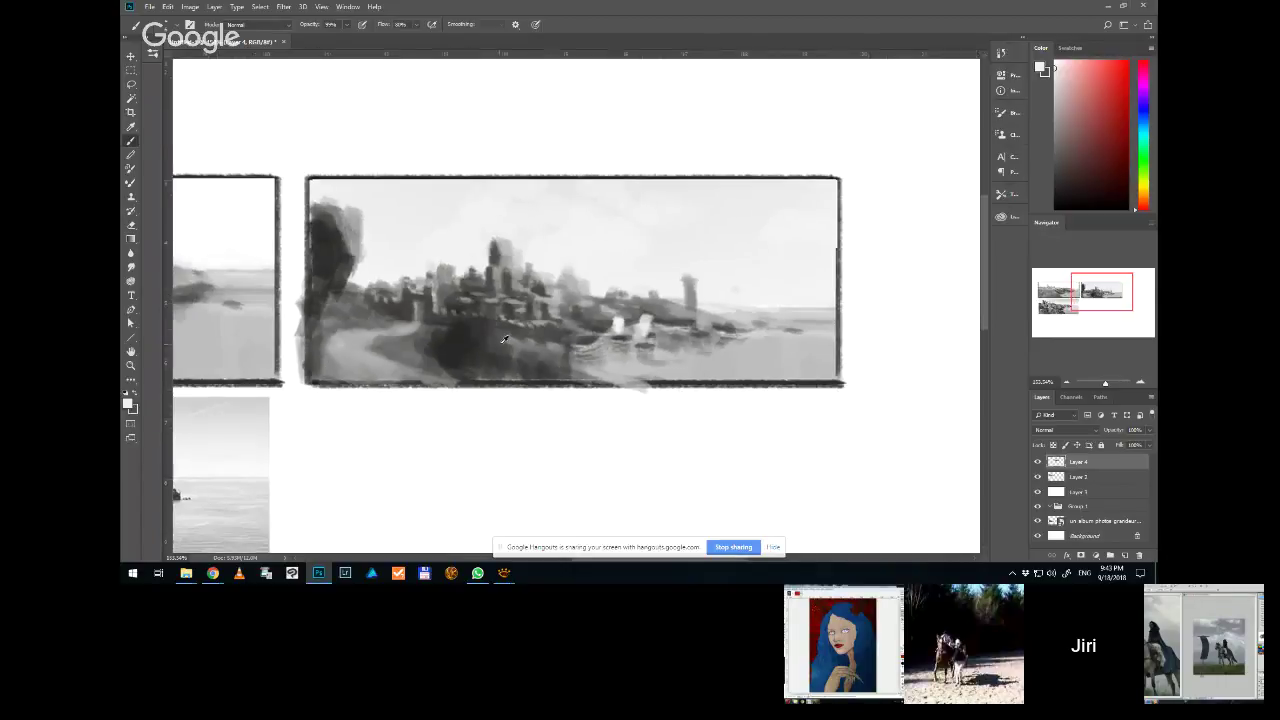
scroll(527, 293, "up", 5)
scroll(527, 293, "down", 5)
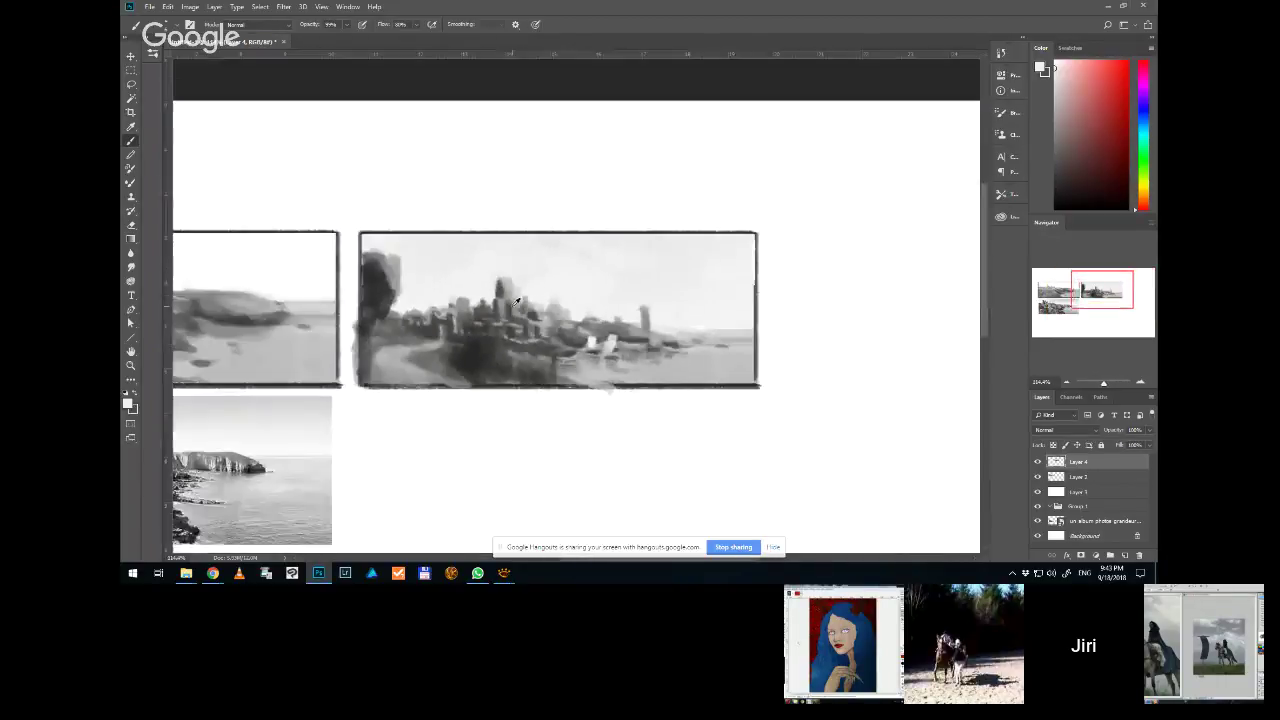
scroll(647, 225, "up", 3)
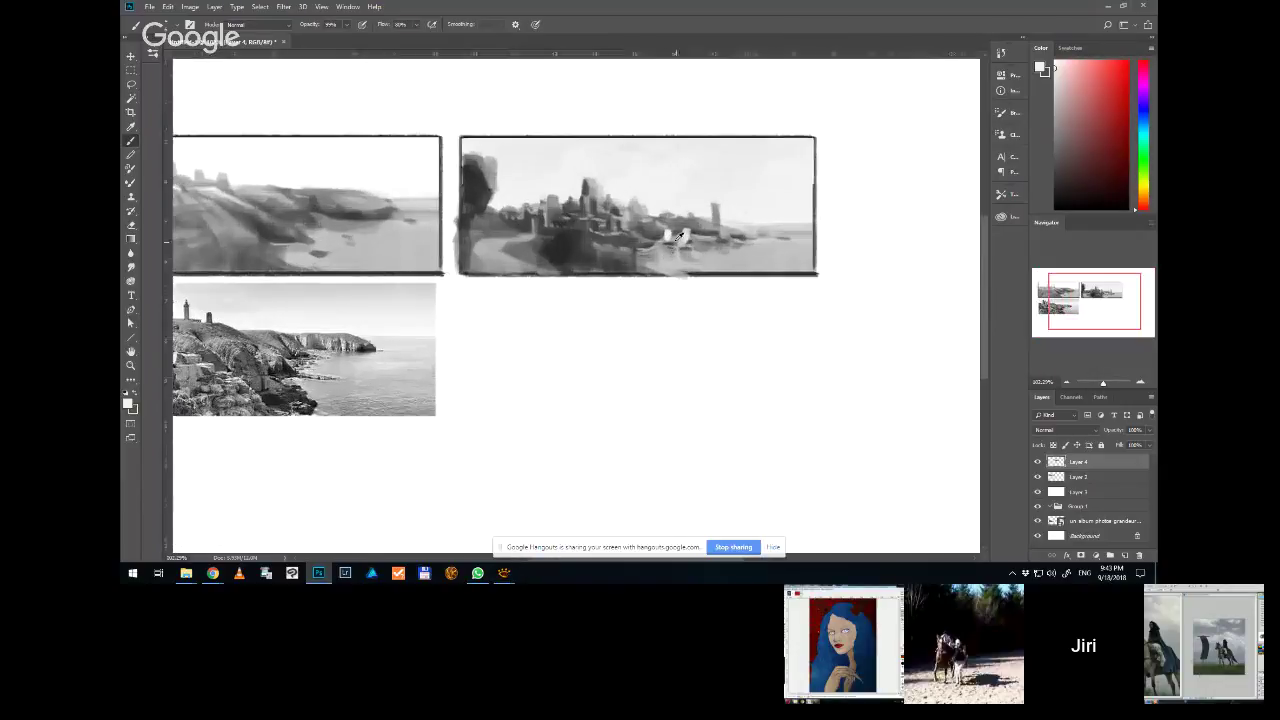
left_click(651, 255, "alt")
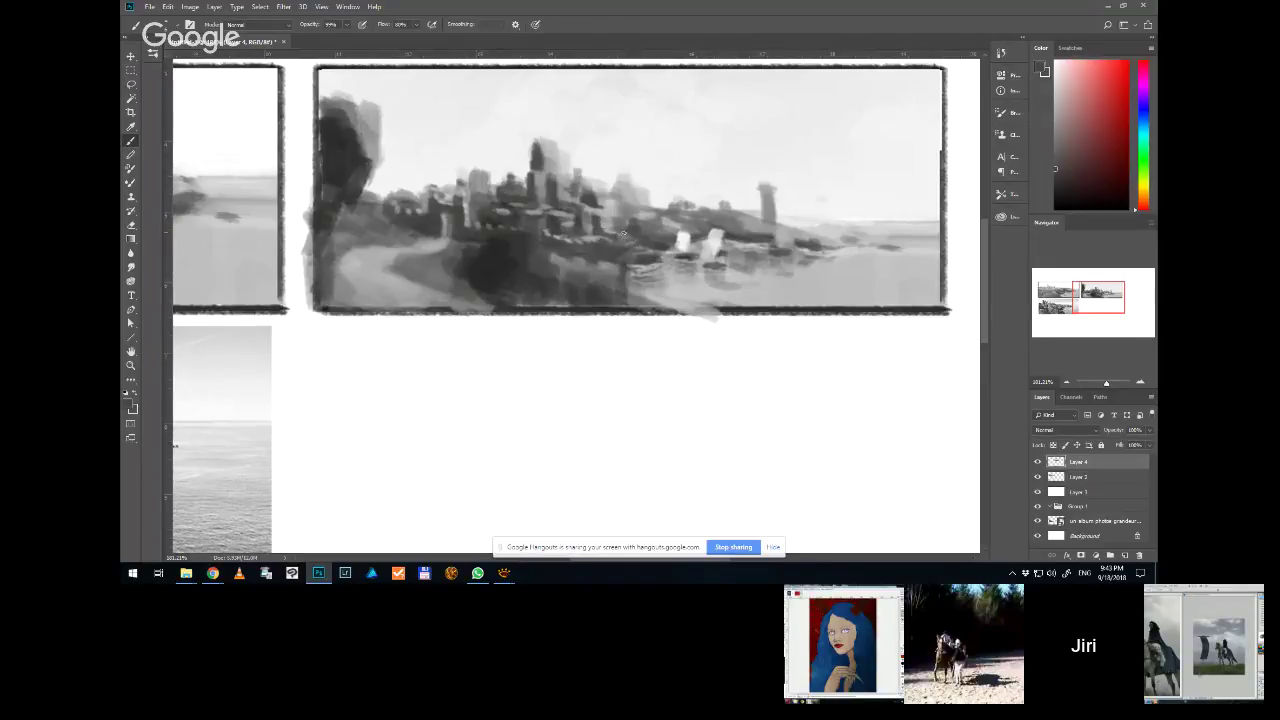
left_click(617, 236, "alt")
left_click(598, 228, "alt")
Paint the main tower's shaded and lit sides with sampled greys and clean its outline with light sky grey
scroll(596, 218, "down", 5)
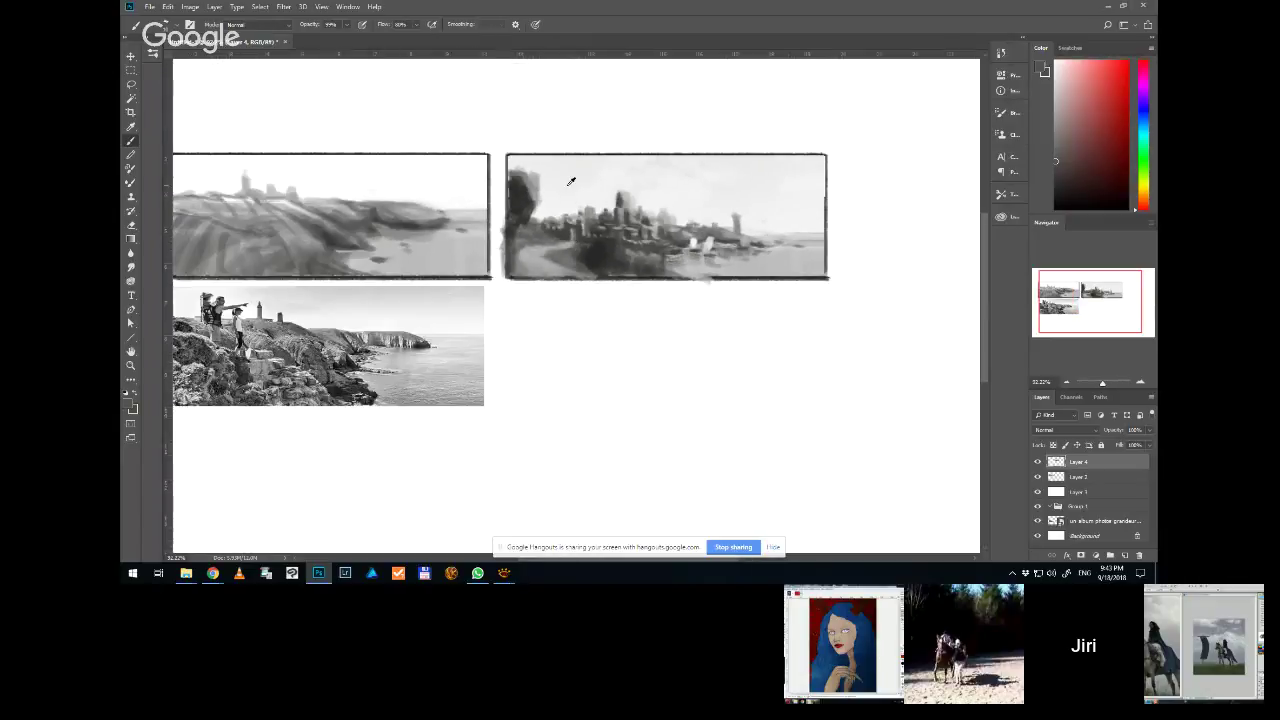
scroll(571, 181, "up", 5)
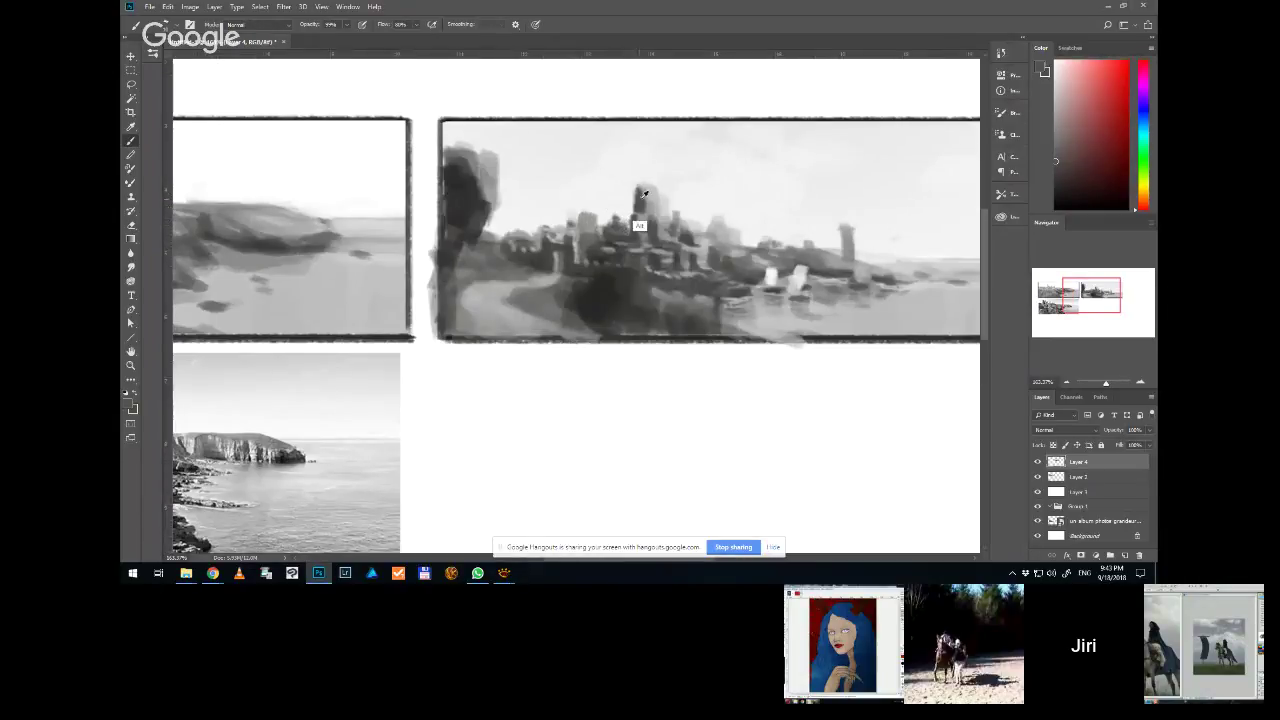
left_click(637, 205, "alt")
left_click_drag(638, 210, 650, 242)
left_click_drag(641, 212, 645, 235)
key("shift")
left_click(641, 214, "alt")
left_click(640, 236, "alt")
left_click_drag(636, 195, 637, 205)
left_click(629, 207, "alt")
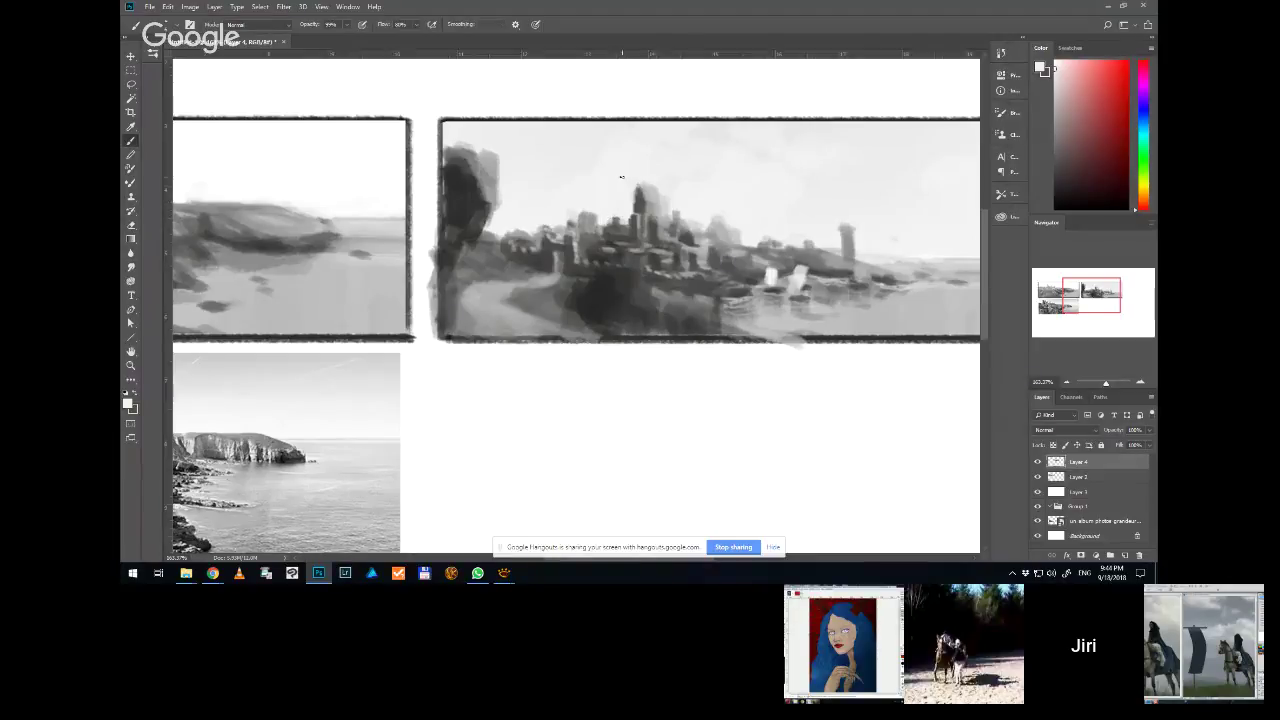
Sample dark and mid greys and refine the rooftops and small towers to the left of the main tower
left_click(596, 252, "alt")
left_click(581, 226)
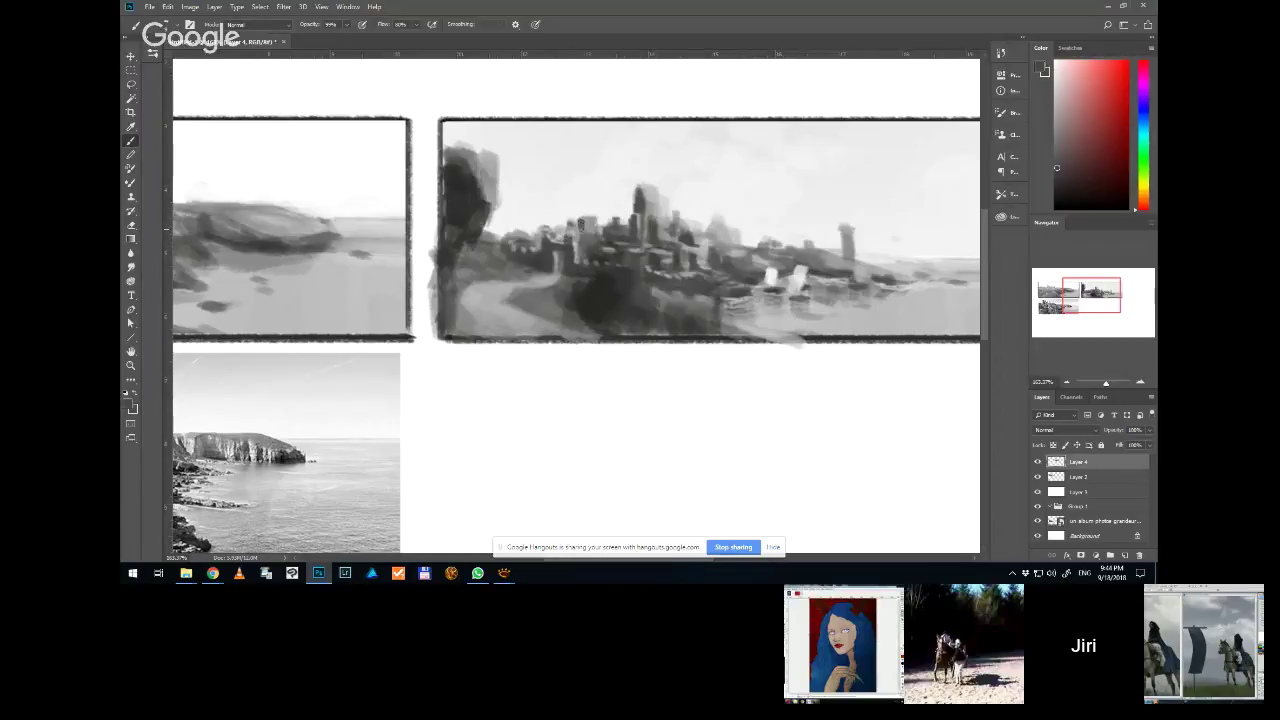
left_click(595, 220, "alt")
left_click(593, 221, "alt")
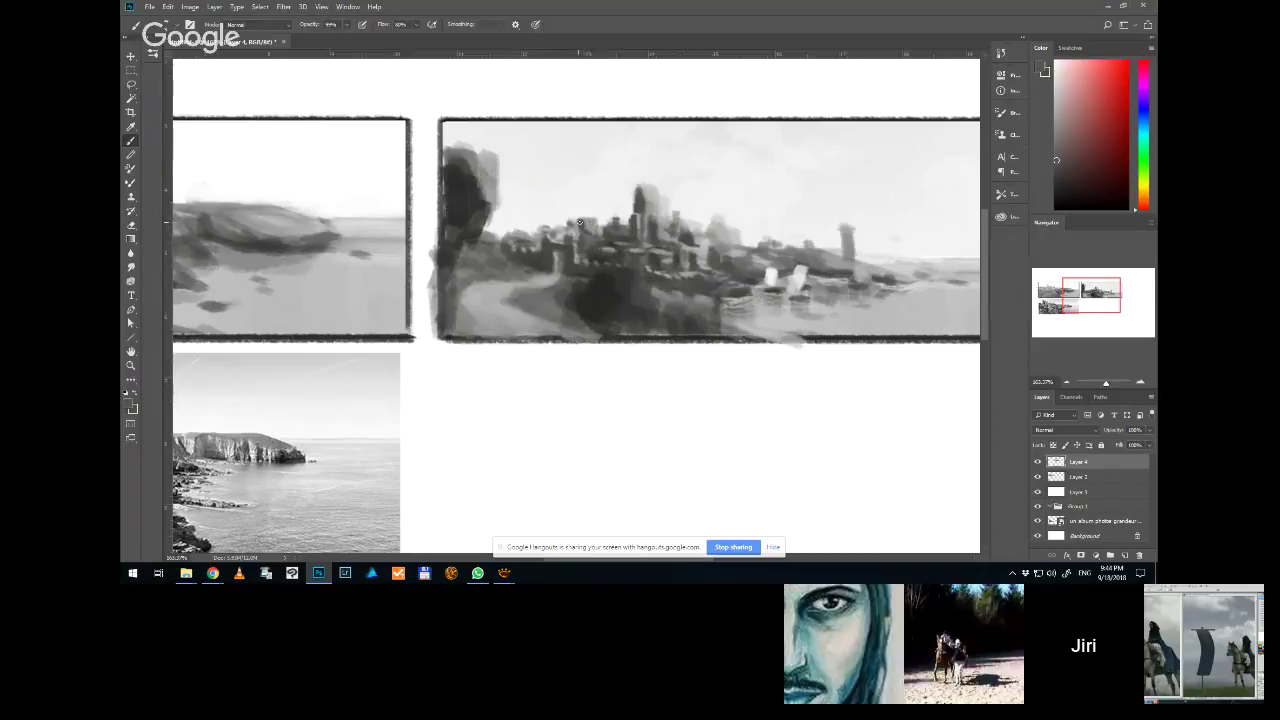
left_click(586, 228, "alt")
left_click(596, 223, "alt")
Trim the main tower's top with light sky grey and sample a mid grey from the buildings on its right
left_click(639, 200, "alt")
left_click(648, 172, "alt")
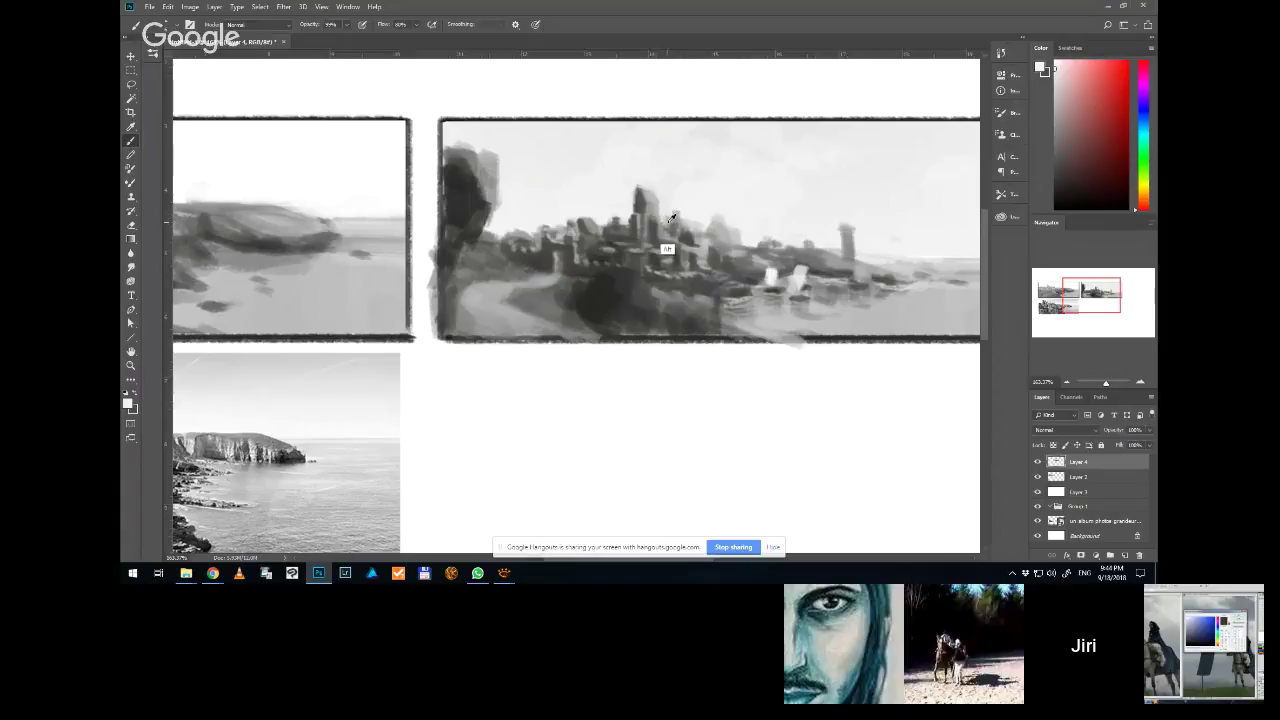
left_click(665, 215, "alt")
Shade the lighthouse and add dark building accents along the right-hand slope with greys sampled from the sketch
key("ctrl+0")
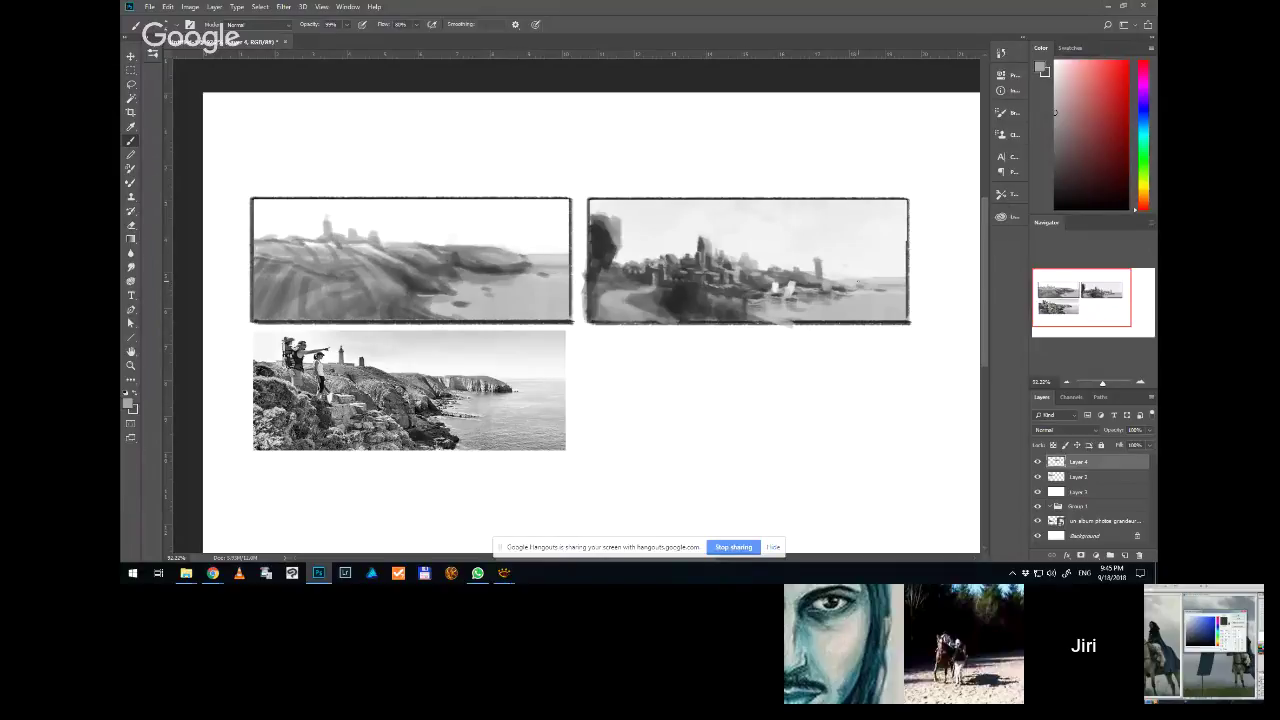
scroll(836, 196, "up", 2)
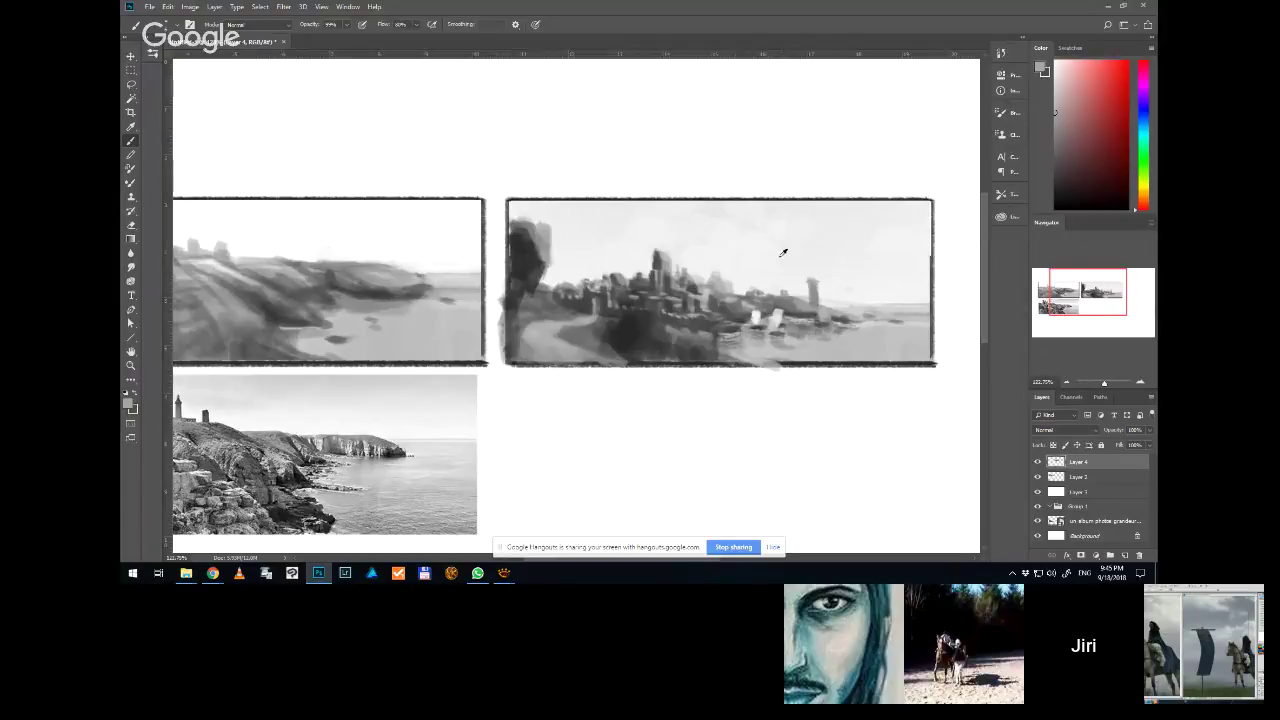
scroll(783, 253, "up", 2)
scroll(790, 283, "down", 2)
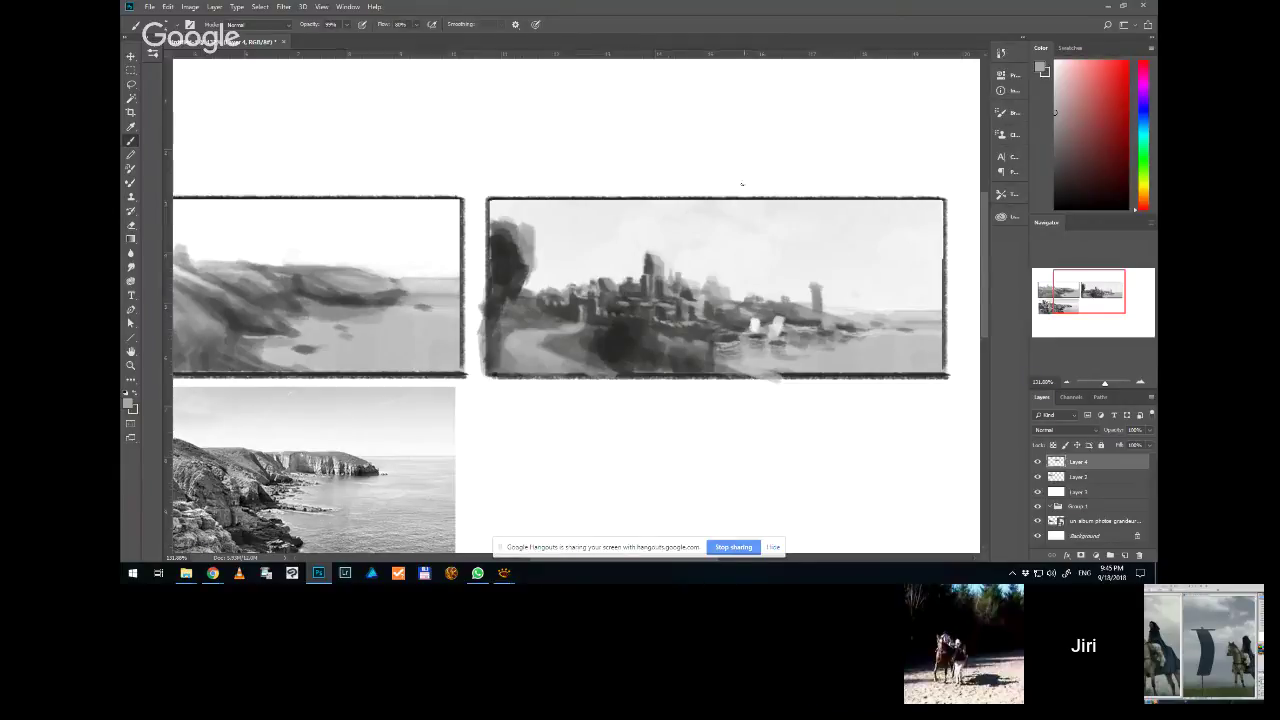
scroll(863, 223, "up", 3)
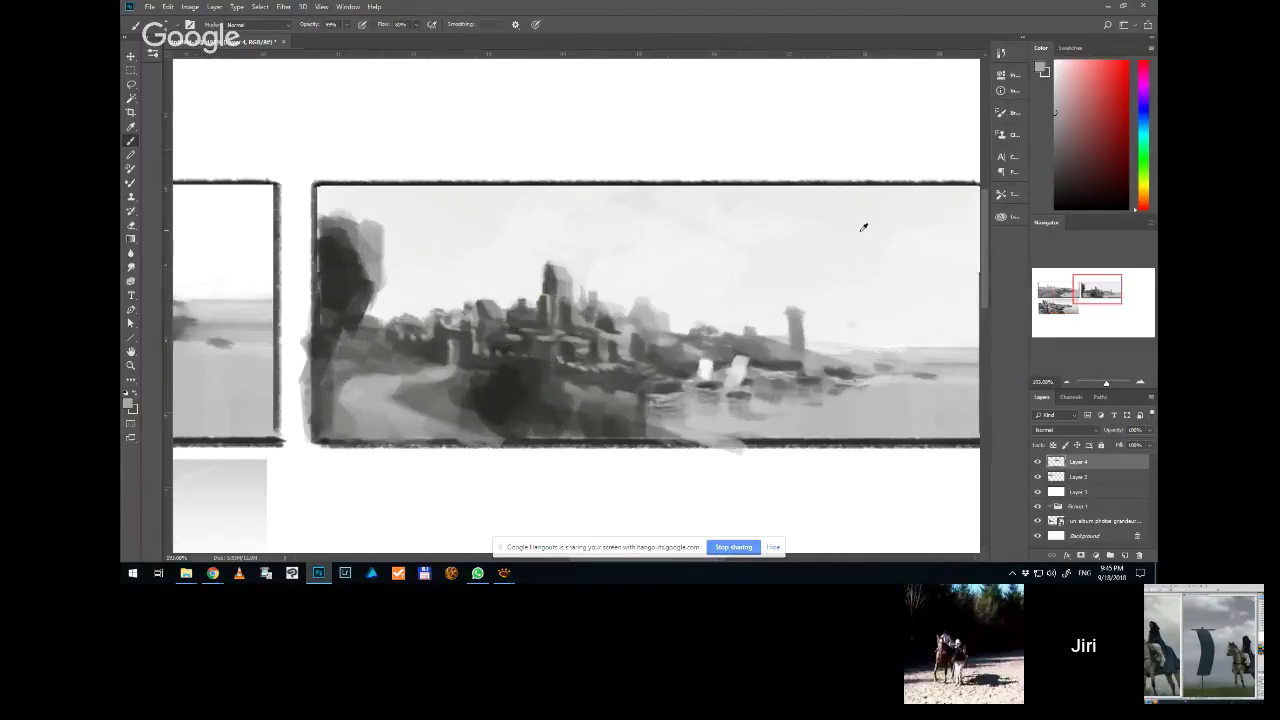
scroll(860, 223, "down", 2)
left_click_drag(834, 266, 784, 268)
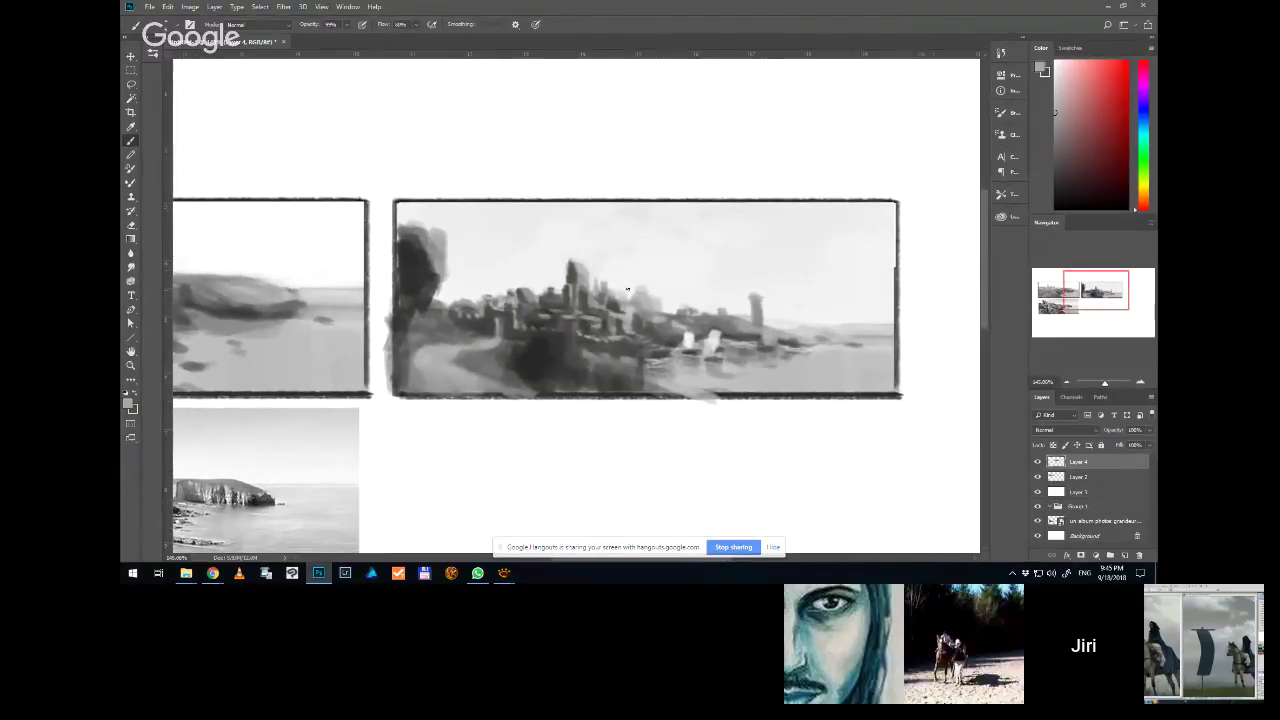
left_click(744, 306, "alt")
left_click(668, 344, "alt")
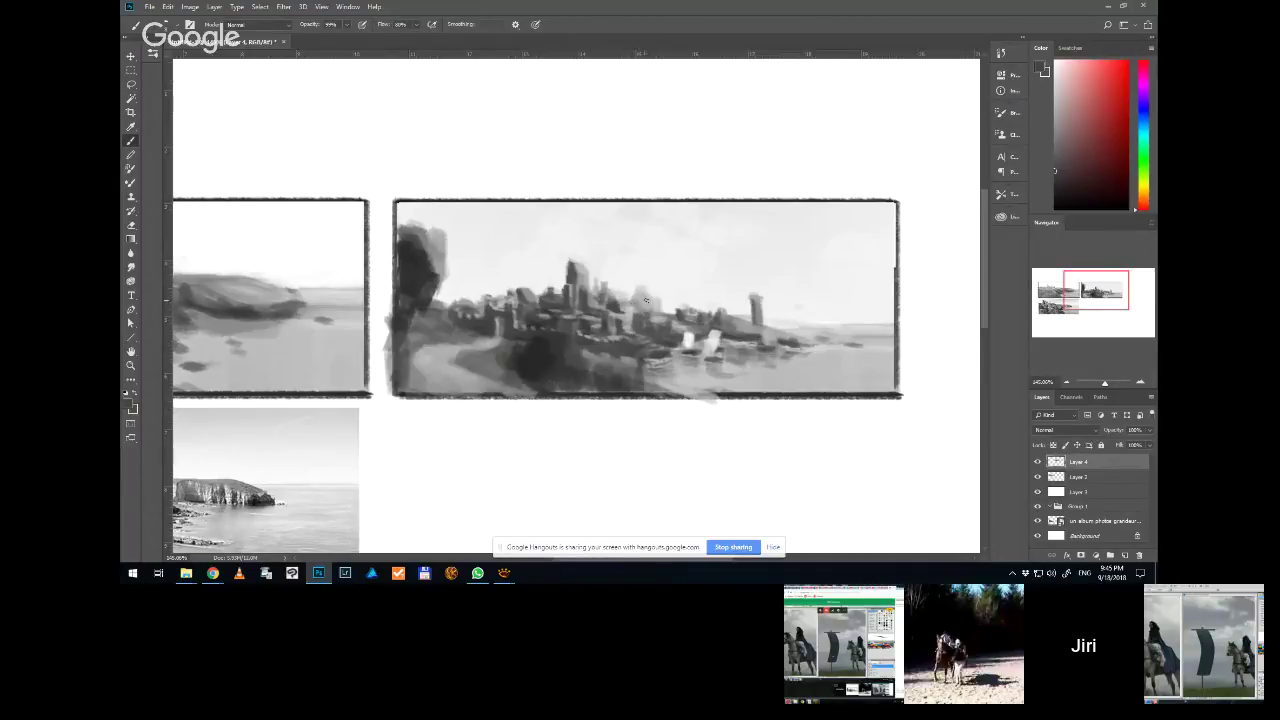
Paint tall, thin light-grey spires rising behind the castle on both sides of the main tower
left_click_drag(623, 267, 624, 290)
key("ctrl+z")
mouse_move(623, 255)
left_mouse_down()
mouse_move(625, 292)
mouse_move(641, 292)
left_mouse_up()
key("ctrl+z")
left_click(623, 294, "alt")
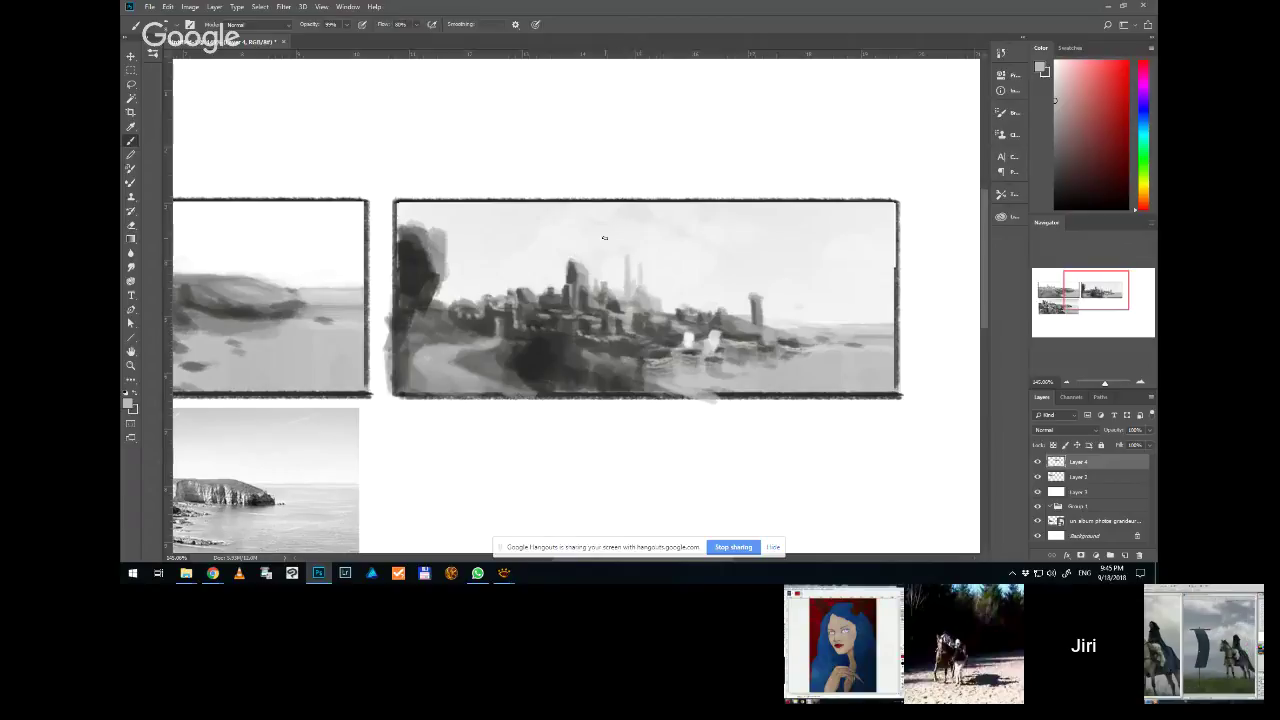
left_click_drag(604, 237, 602, 286)
left_click_drag(530, 250, 532, 290)
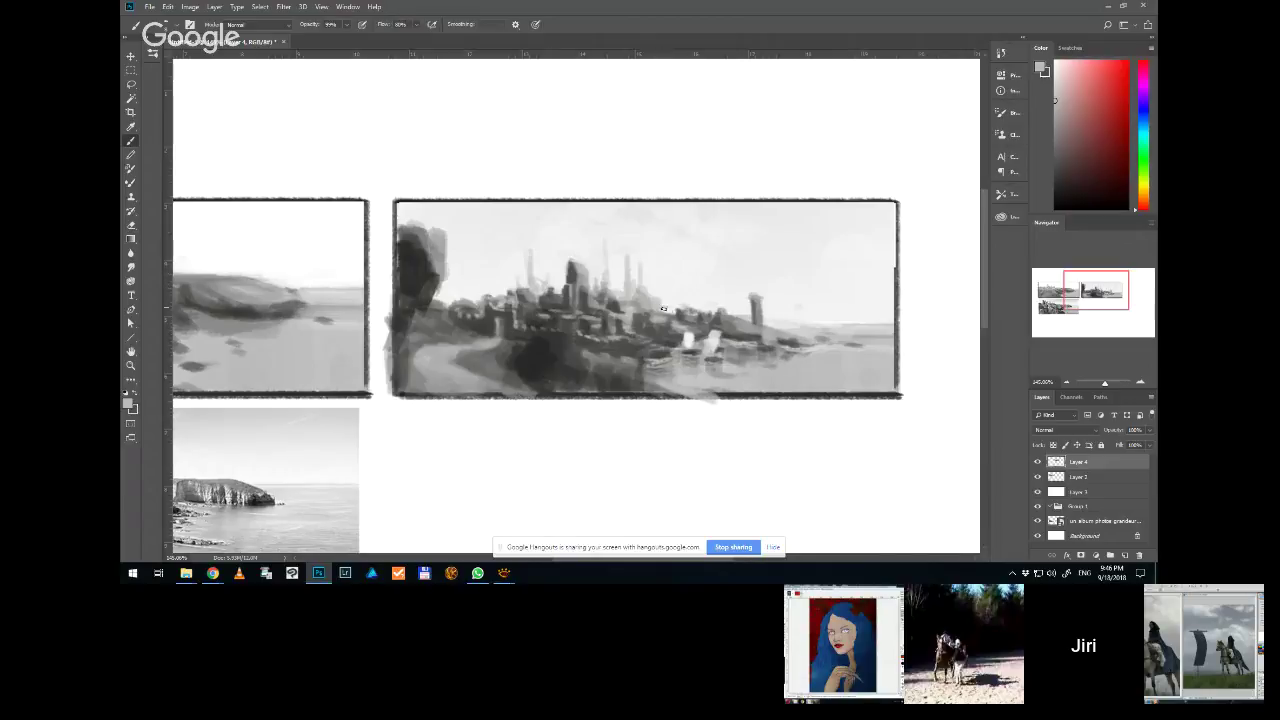
Darken the left spires with sampled dark grey and refine their outlines and the gap between them with sky grey
left_click(636, 350, "alt")
mouse_move(531, 278)
left_mouse_down()
mouse_move(532, 290)
mouse_move(529, 260)
mouse_move(541, 282)
left_mouse_up()
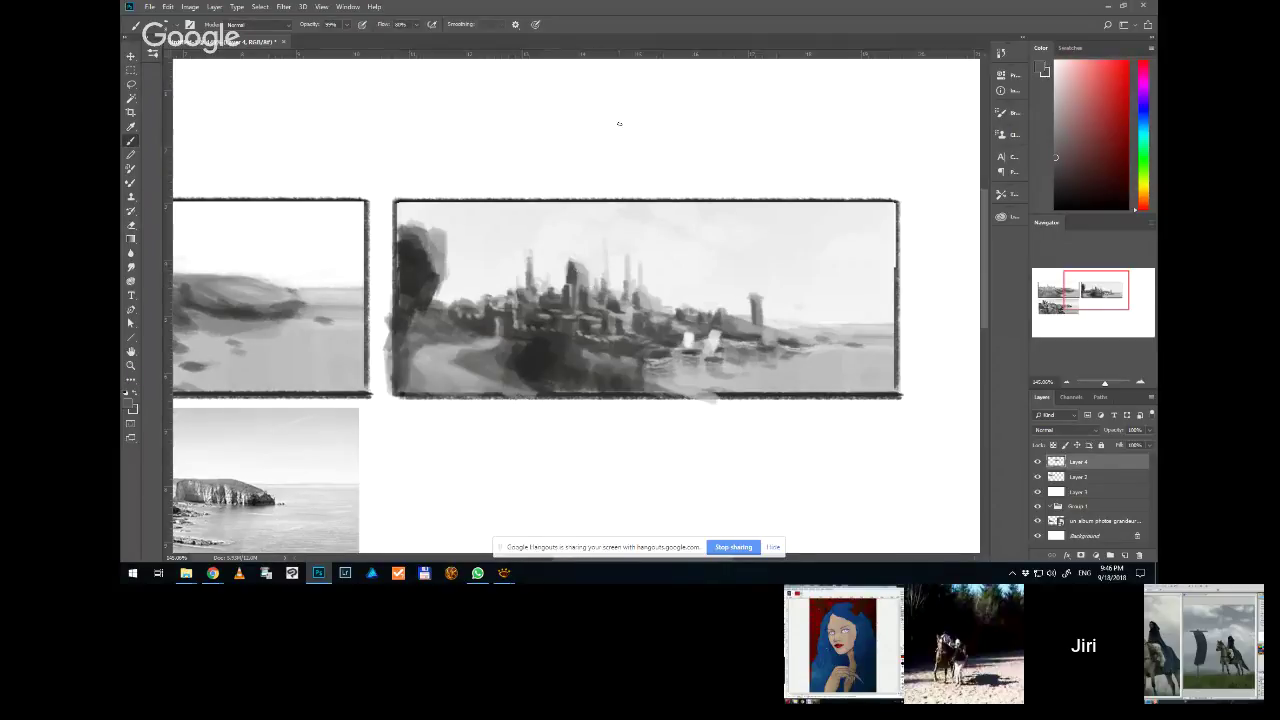
left_click(540, 280, "alt")
left_click(541, 275, "alt")
key("ctrl")
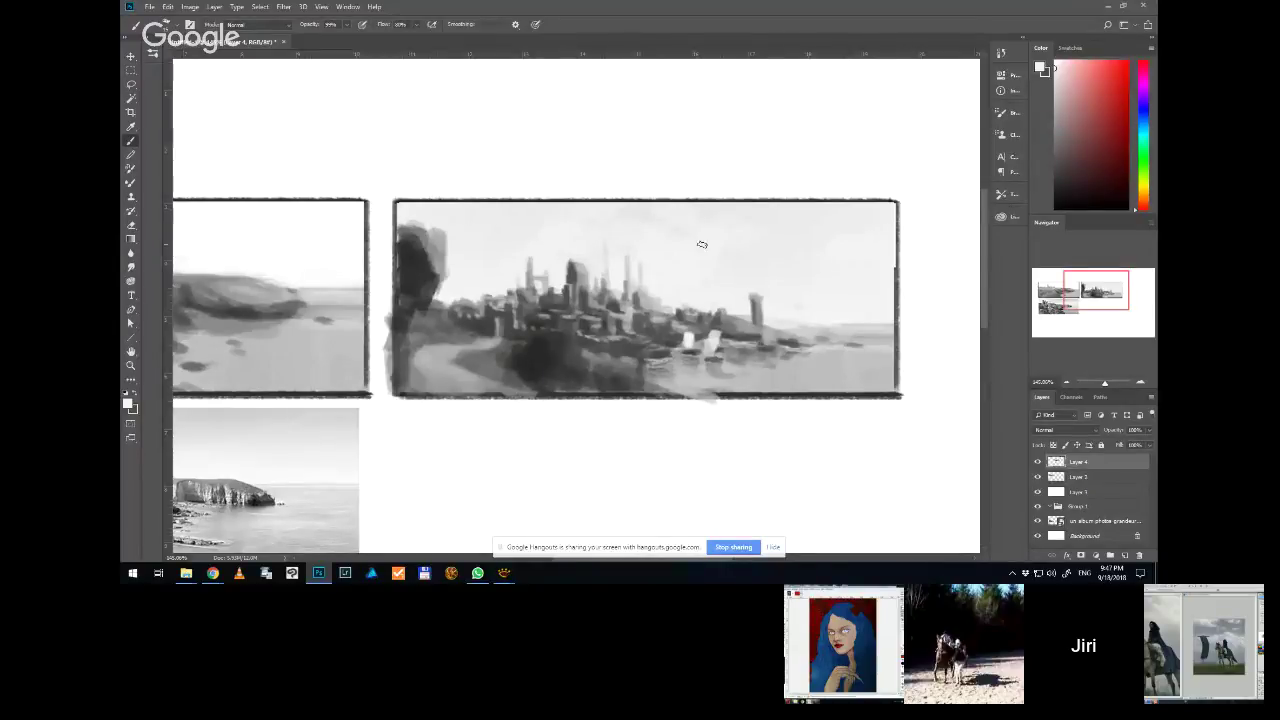
Sample mid and dark greys and paint the hillside beside the path and the bushes on the rock mass
left_click(730, 323, "alt")
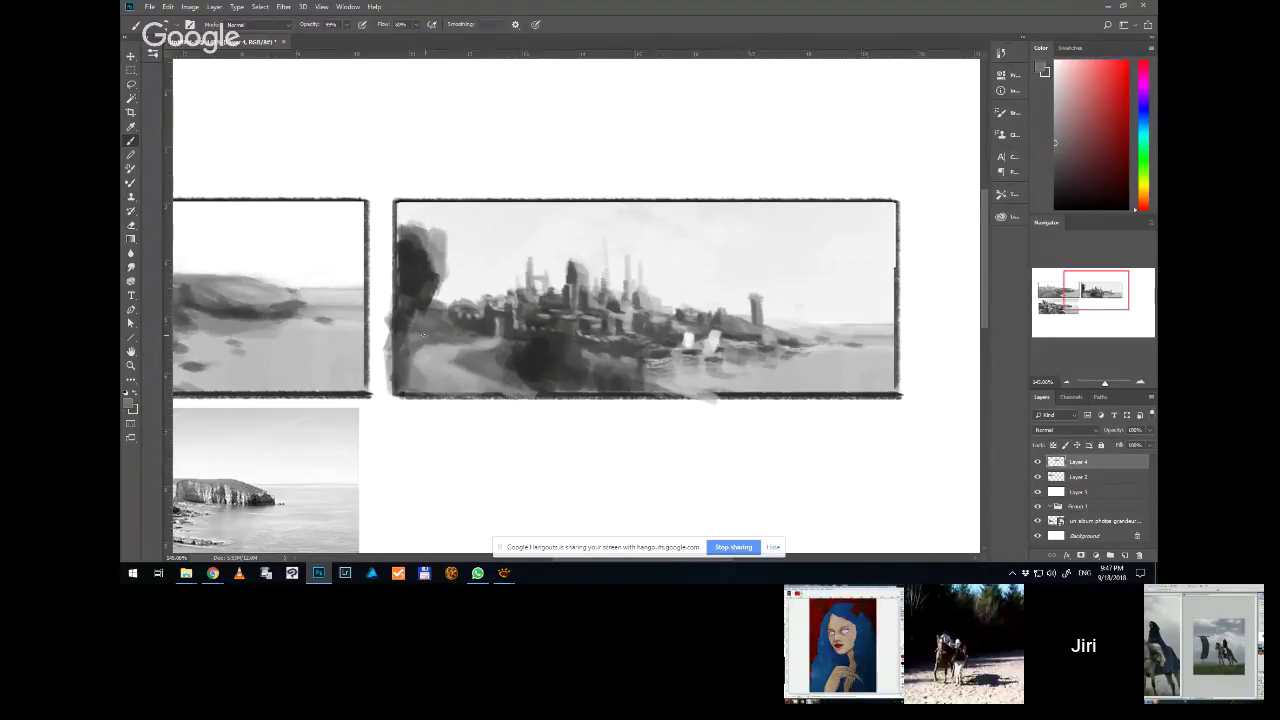
left_click(416, 340, "alt")
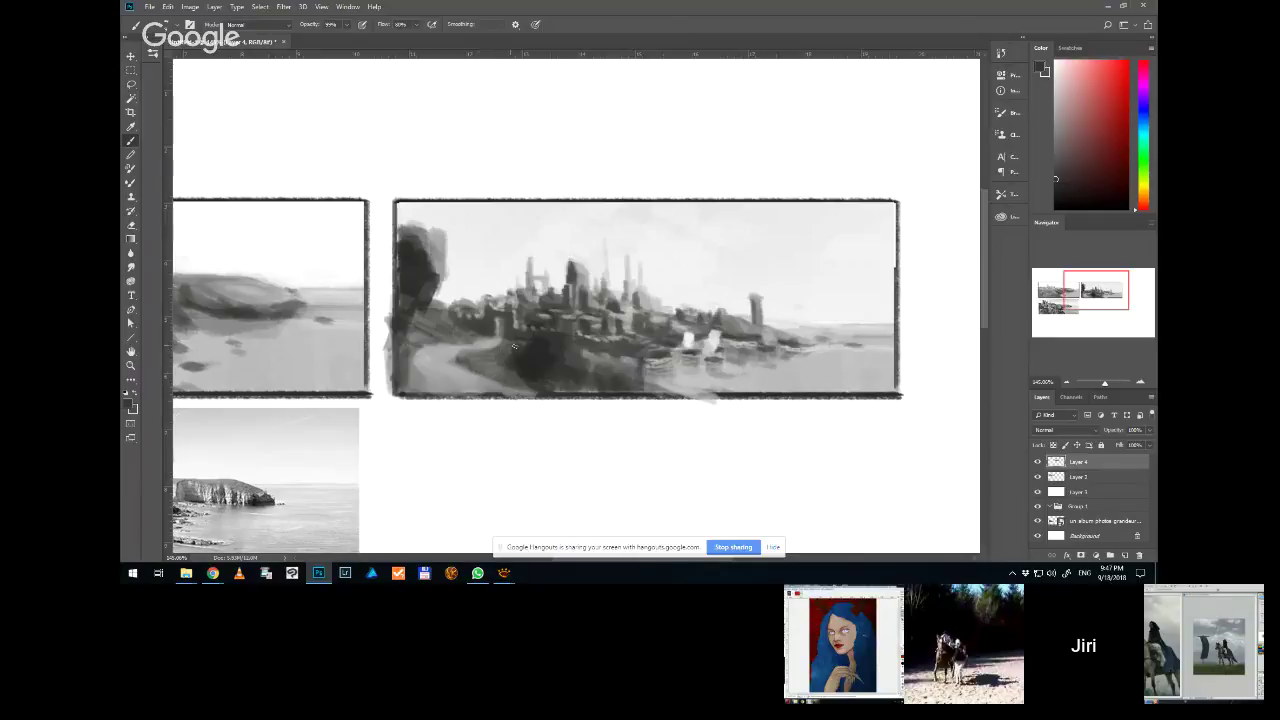
left_click(417, 373, "alt")
left_click(534, 366, "alt")
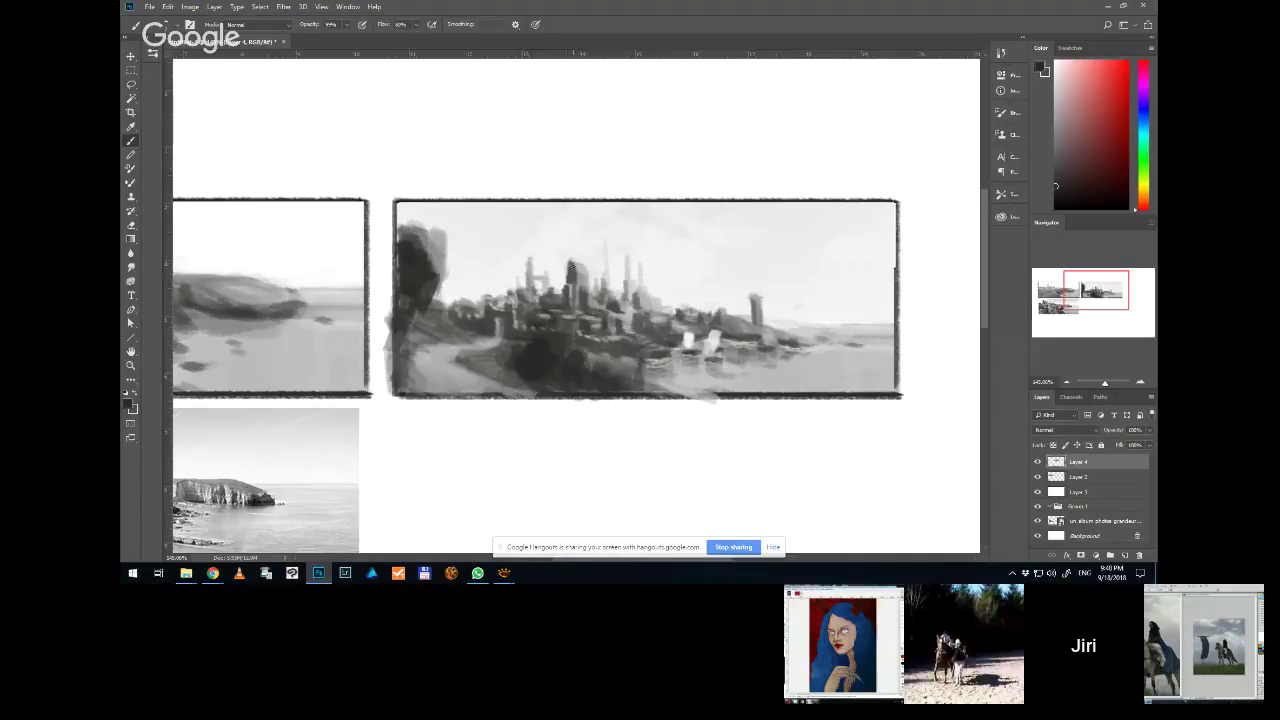
Carve the main tower's top into a narrower shape with light grey and rework its left side in dark grey
left_click(566, 268)
key("x")
mouse_move(580, 261)
left_mouse_down()
mouse_move(586, 292)
mouse_move(572, 272)
left_mouse_up()
left_click(568, 282, "alt")
left_click_drag(564, 285, 557, 292)
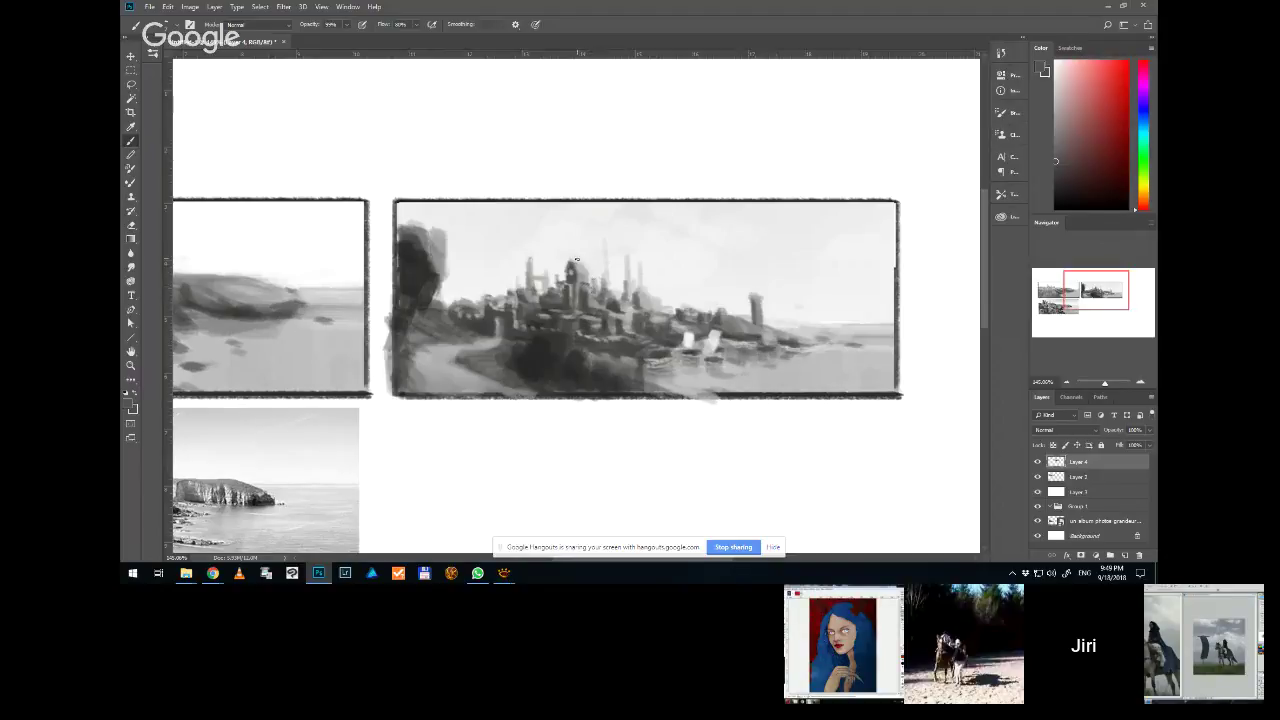
Add a pointed spire at the top of the main tower using greys sampled from its edges
left_click(576, 263, "alt")
left_click(578, 263, "alt")
left_click(581, 262, "alt")
left_click(580, 272, "alt")
left_click(578, 264, "alt")
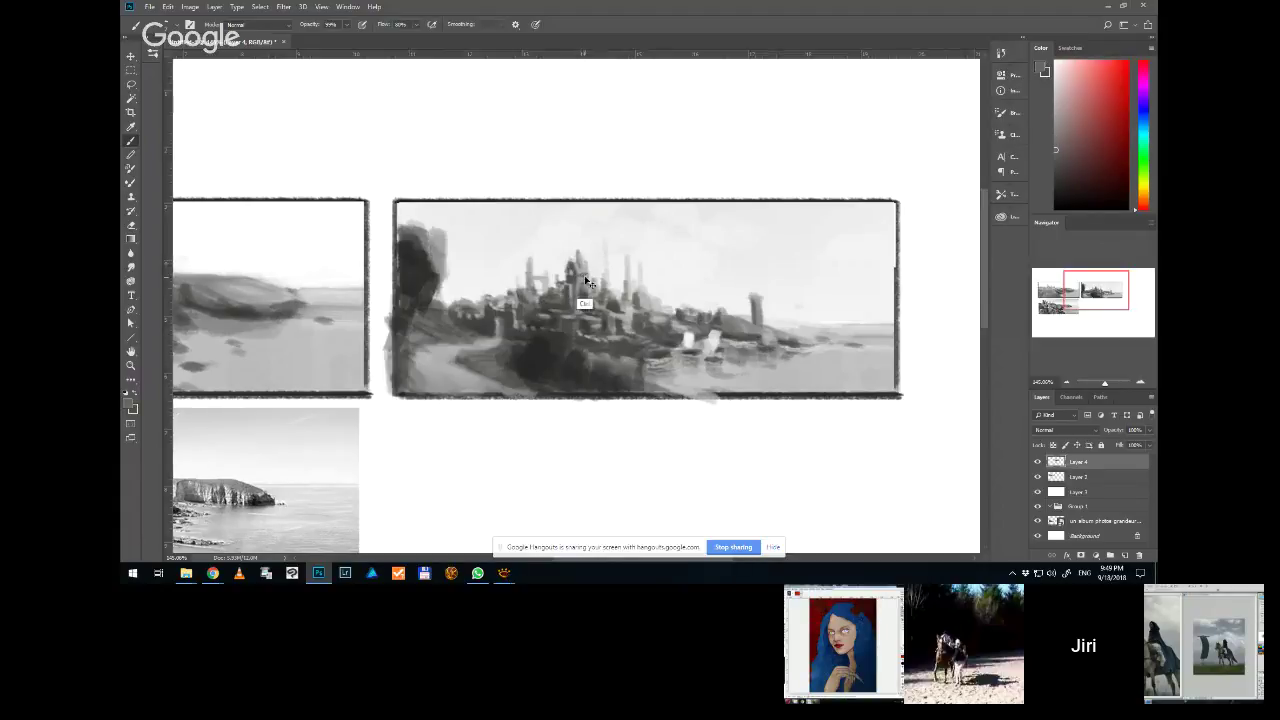
Refine the main tower's body and side turret, and link the spires on its right with mid grey
left_click(582, 277, "alt")
left_click(583, 276, "alt")
left_click(578, 290, "alt")
left_click_drag(566, 280, 564, 268)
left_click(612, 286, "alt")
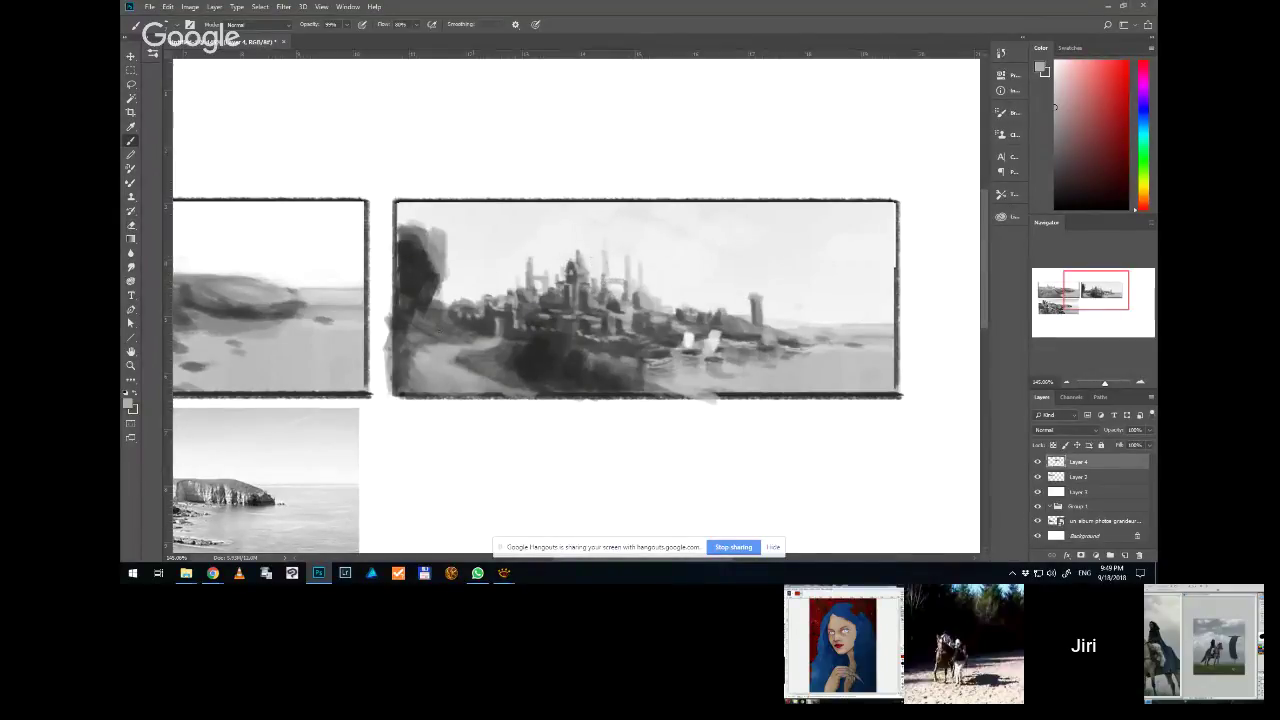
Switch to Chrome and search Google Images for "sean andrew murray" in a new tab
mouse_move(212, 573)
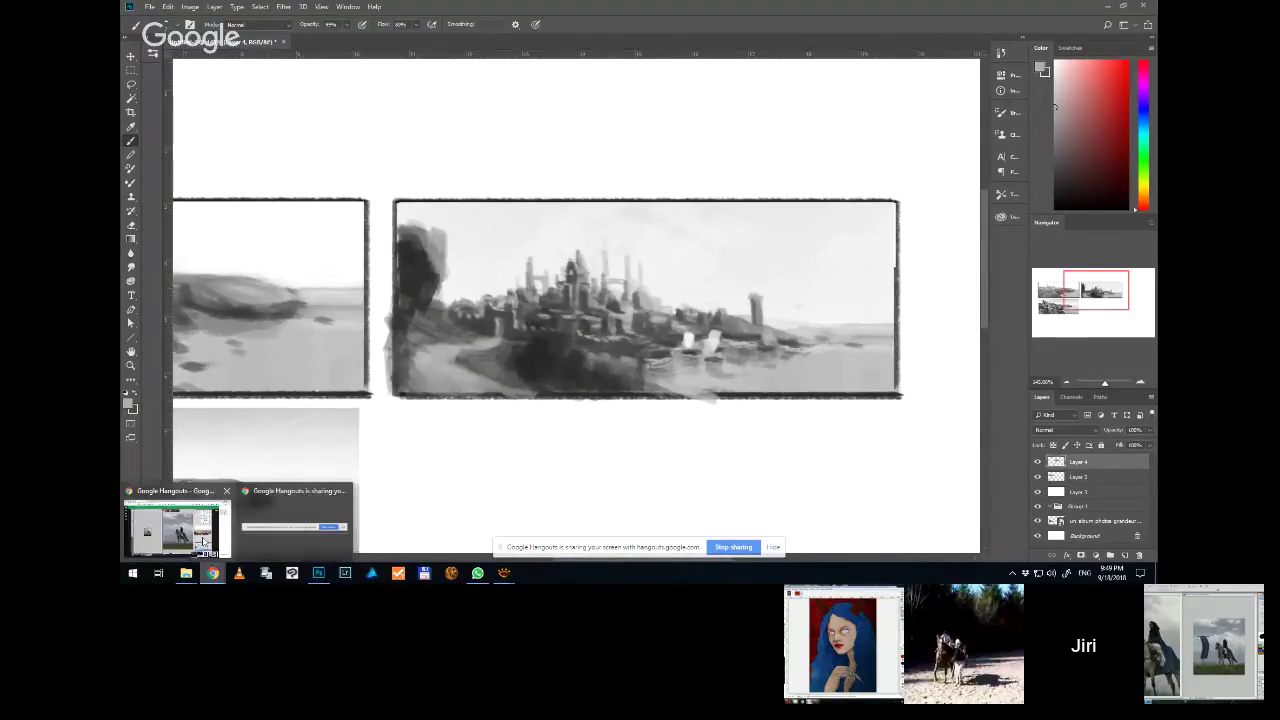
left_click(203, 542)
left_click(447, 8)
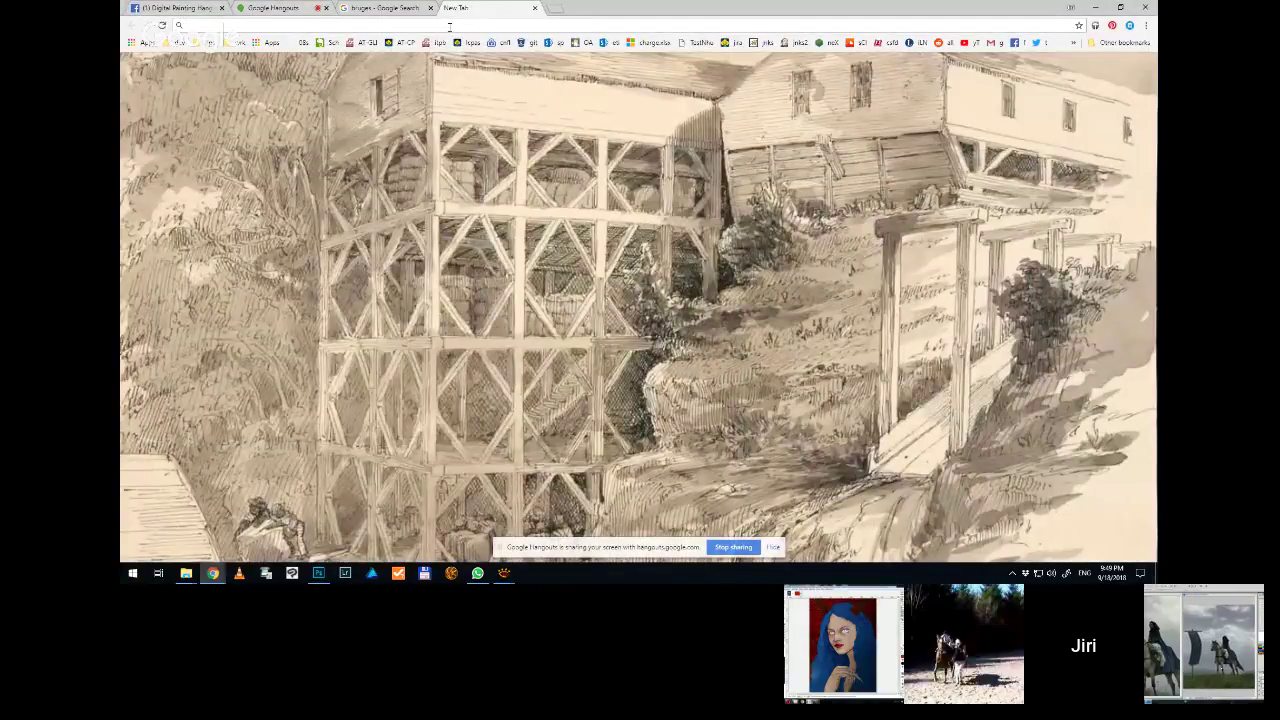
type("sean")
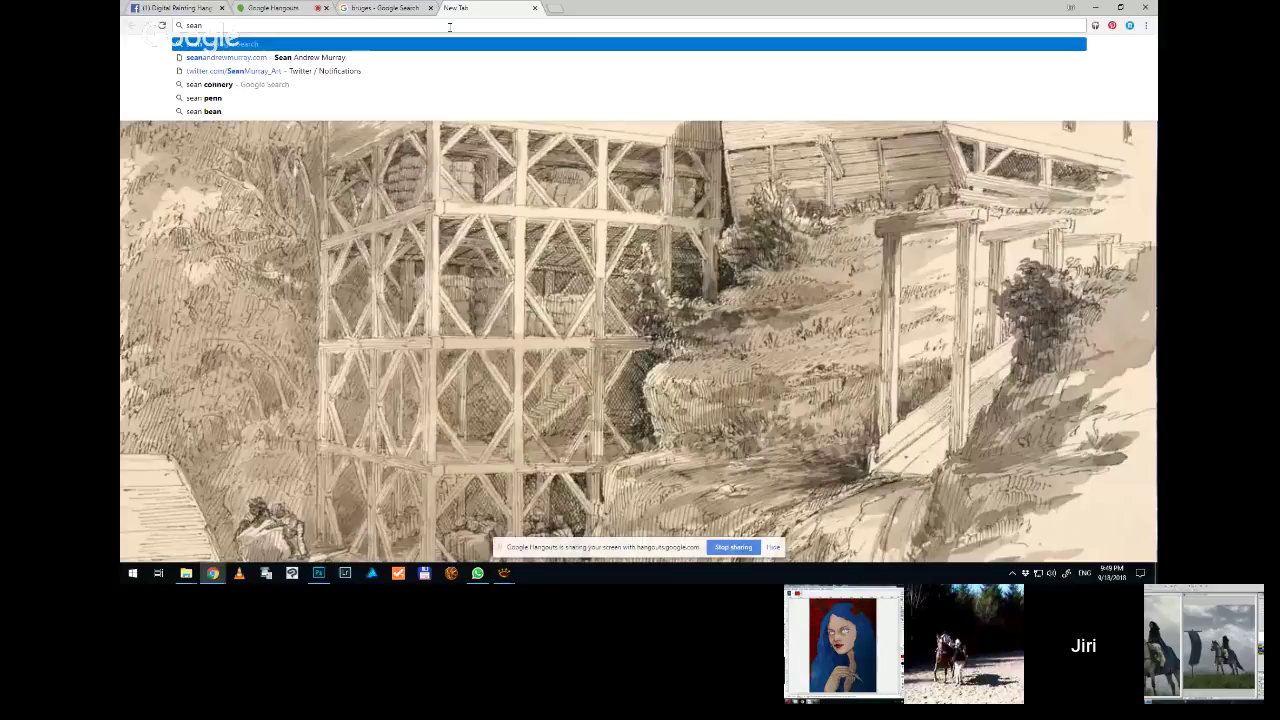
type(" amu")
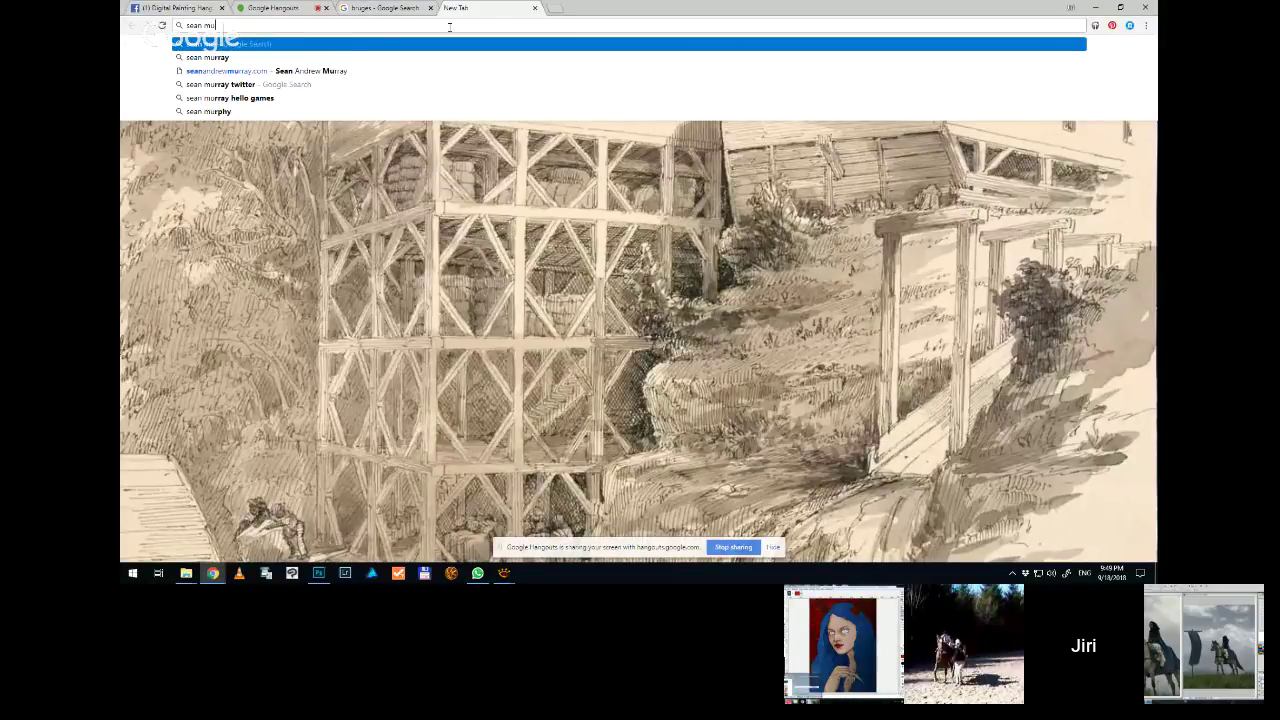
type("rray")
key("Left")
key("Left")
key("Left")
key("Left")
key("Left")
key("Left")
type("a")
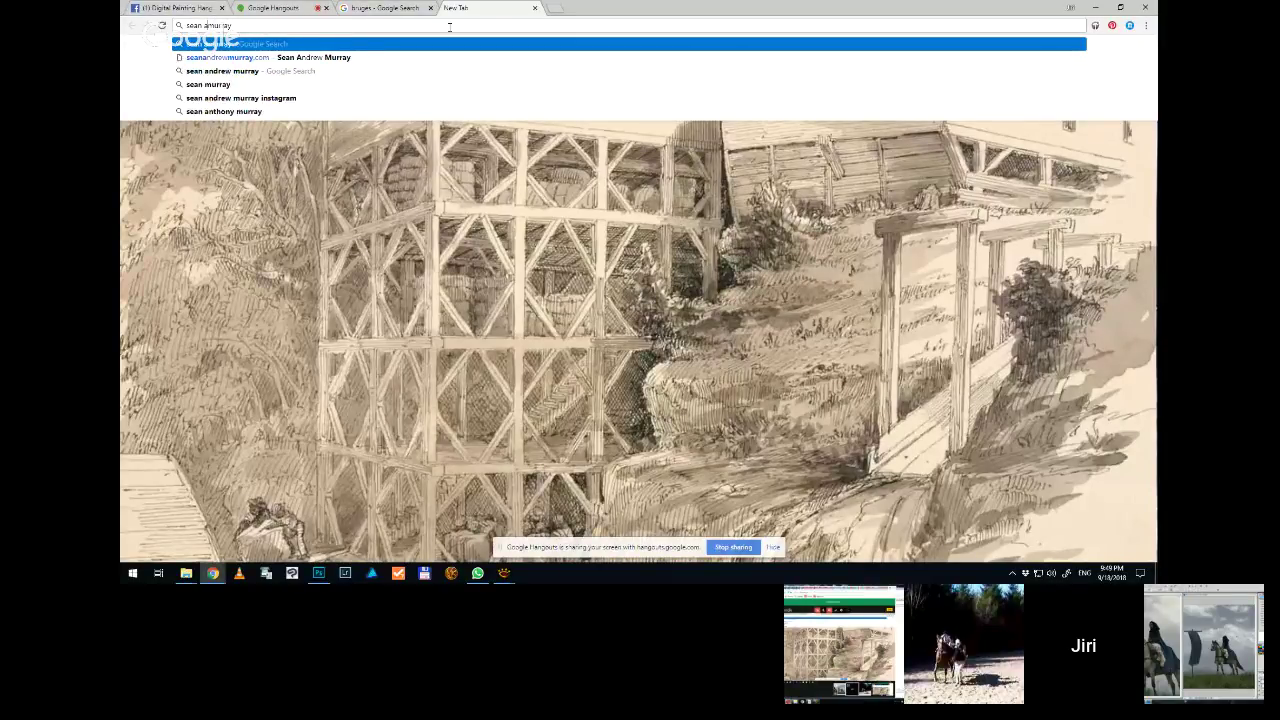
type("ndrew")
key("Return")
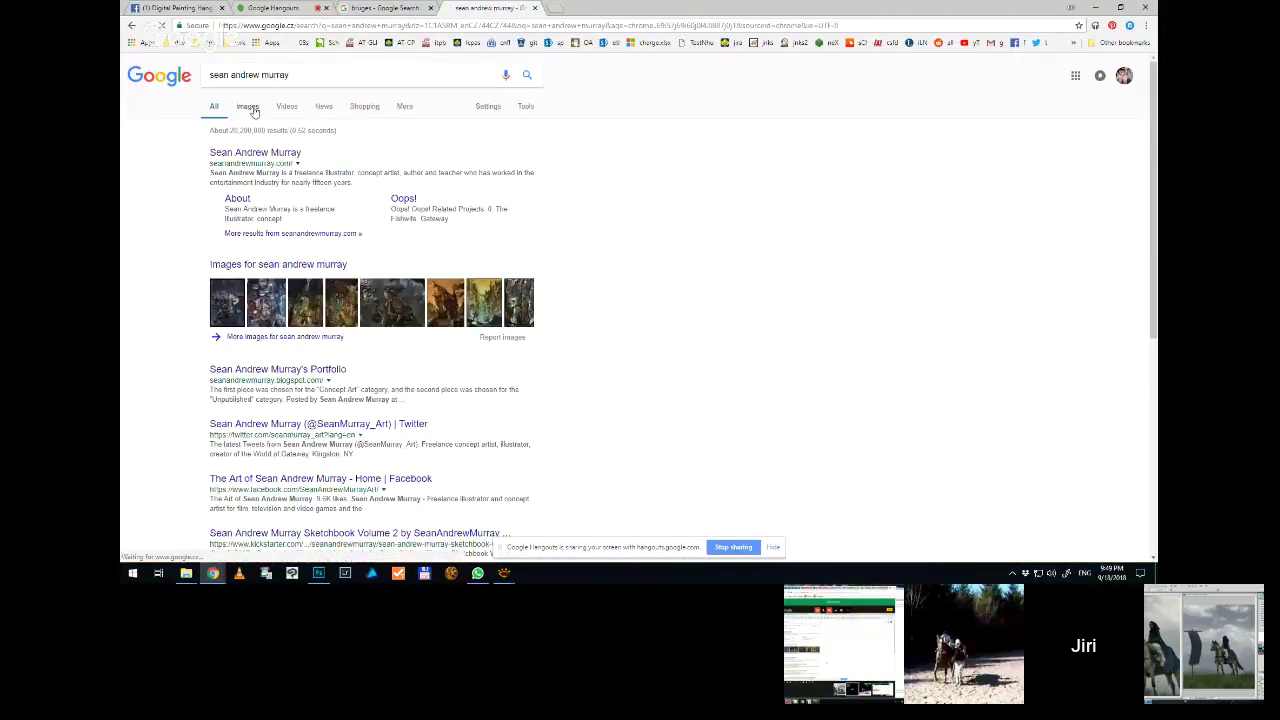
left_click(248, 107)
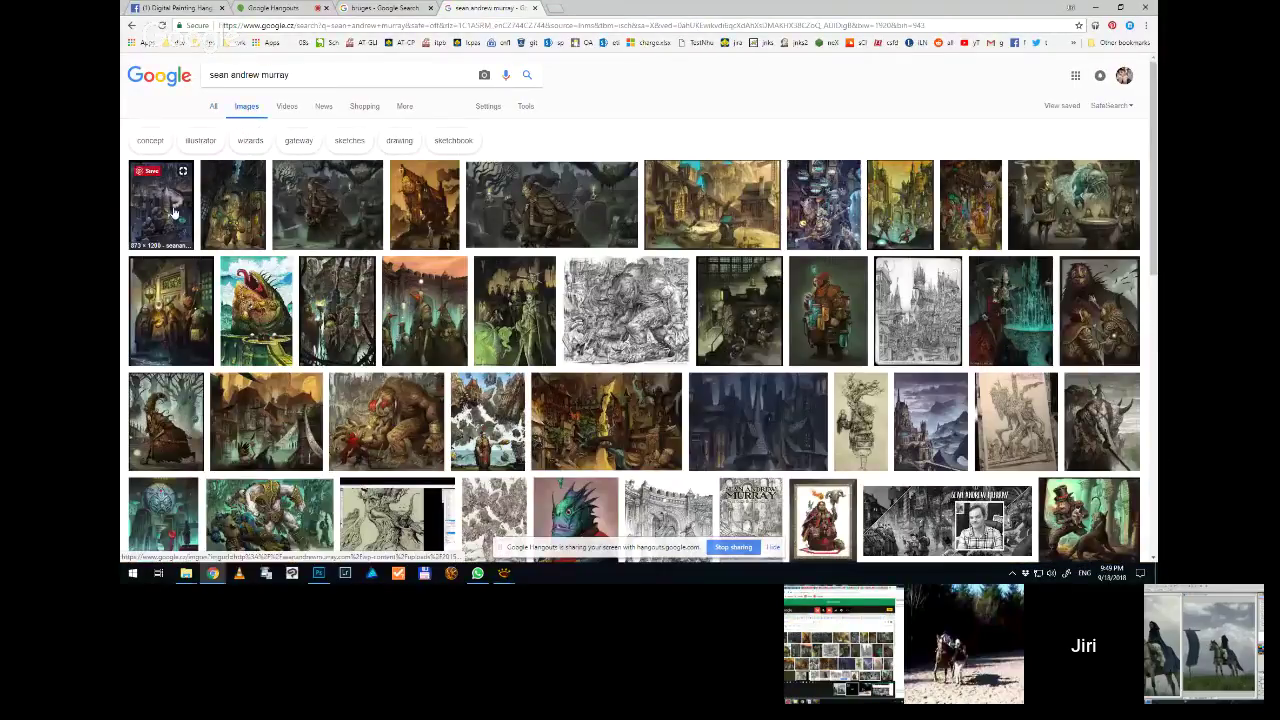
Browse the enlarged image results one by one, from the fishermen in the boat to the black-and-white canal city sketch with spires
left_click(173, 212)
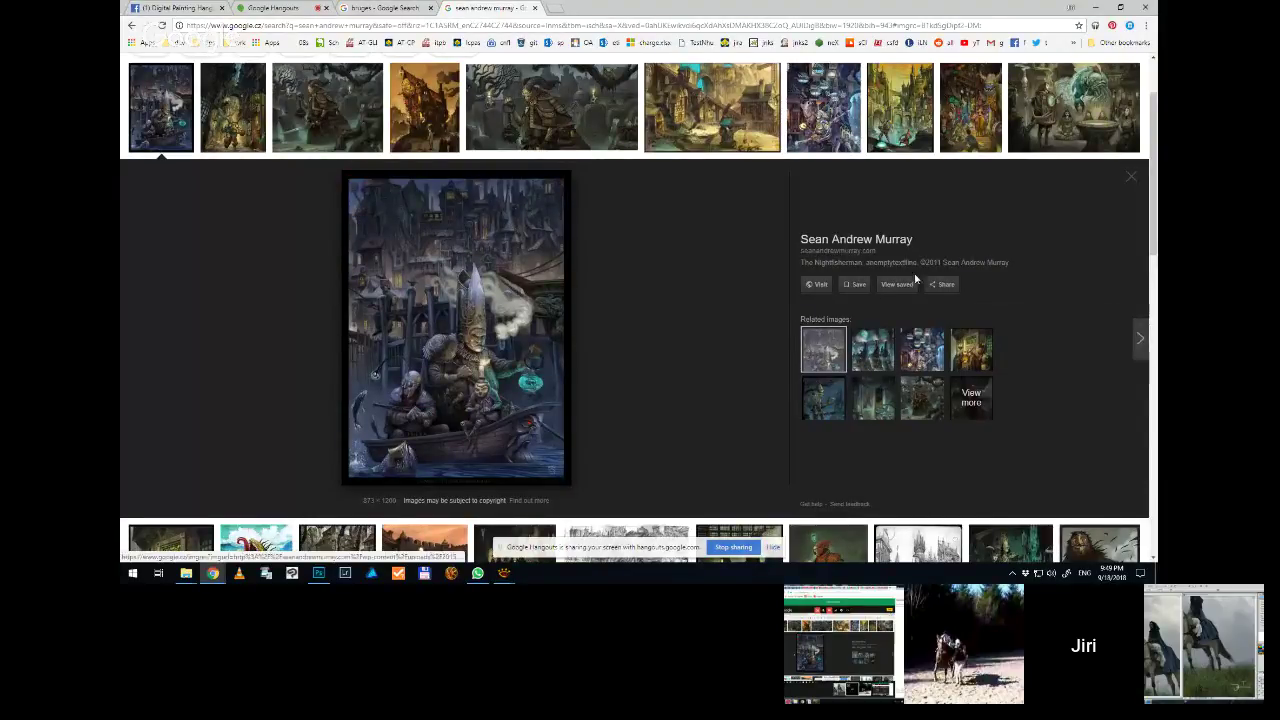
left_click(1140, 340)
left_click(1140, 340)
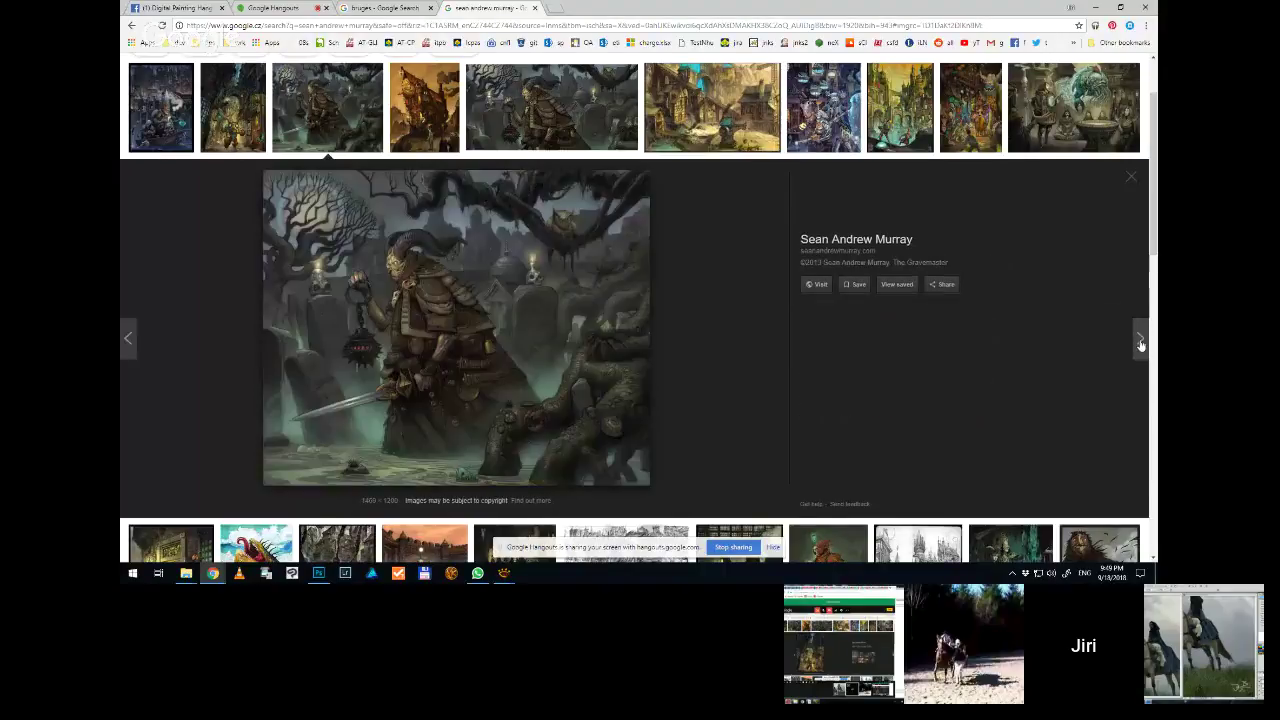
left_click(1140, 340)
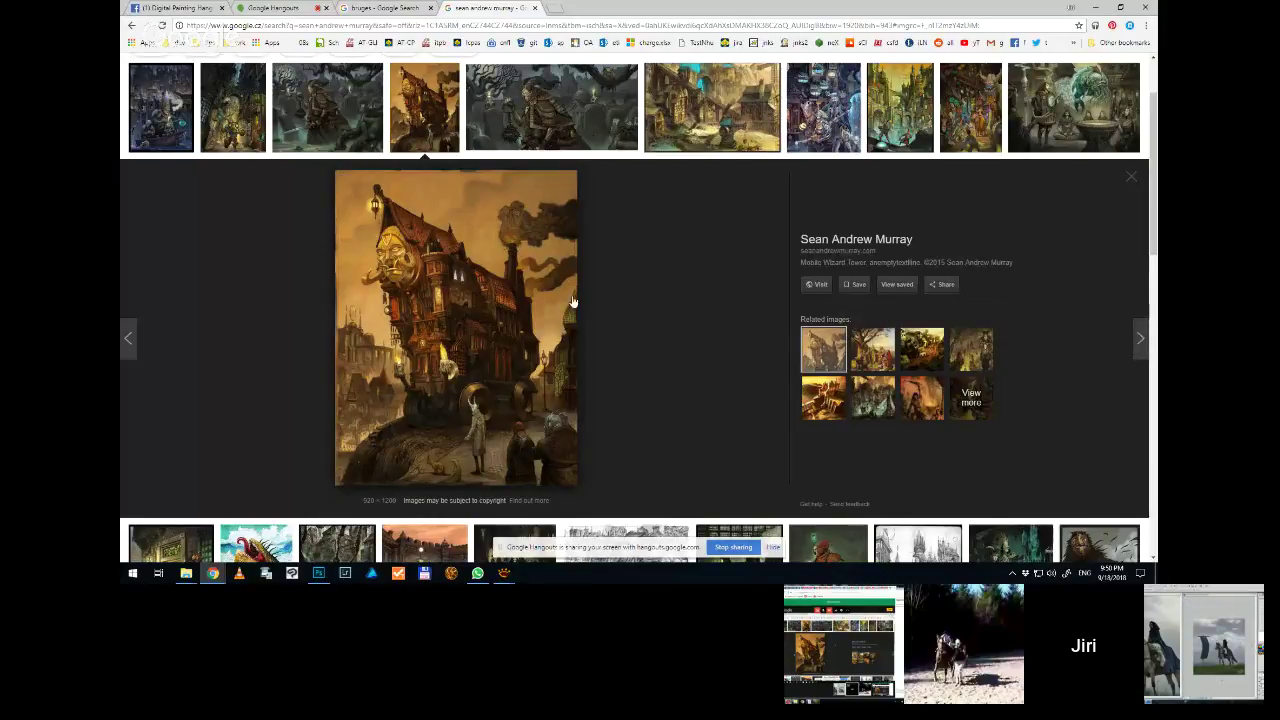
left_click(1140, 340)
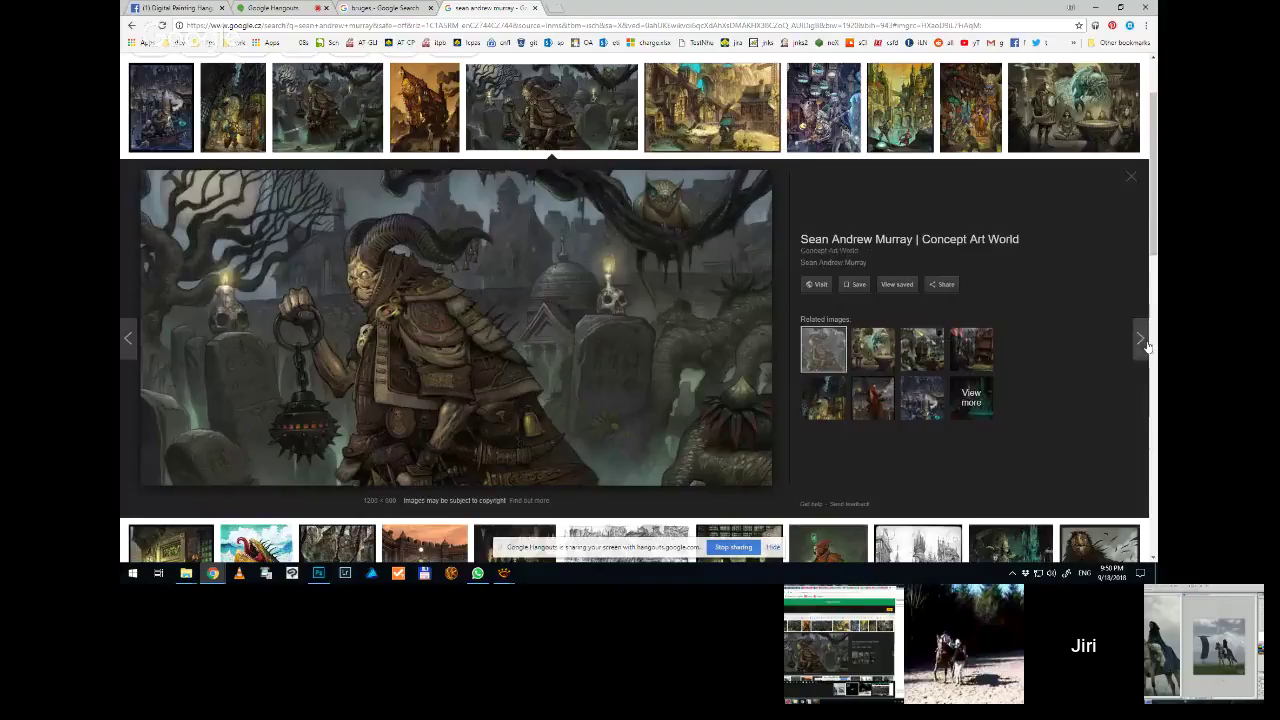
left_click(1141, 341)
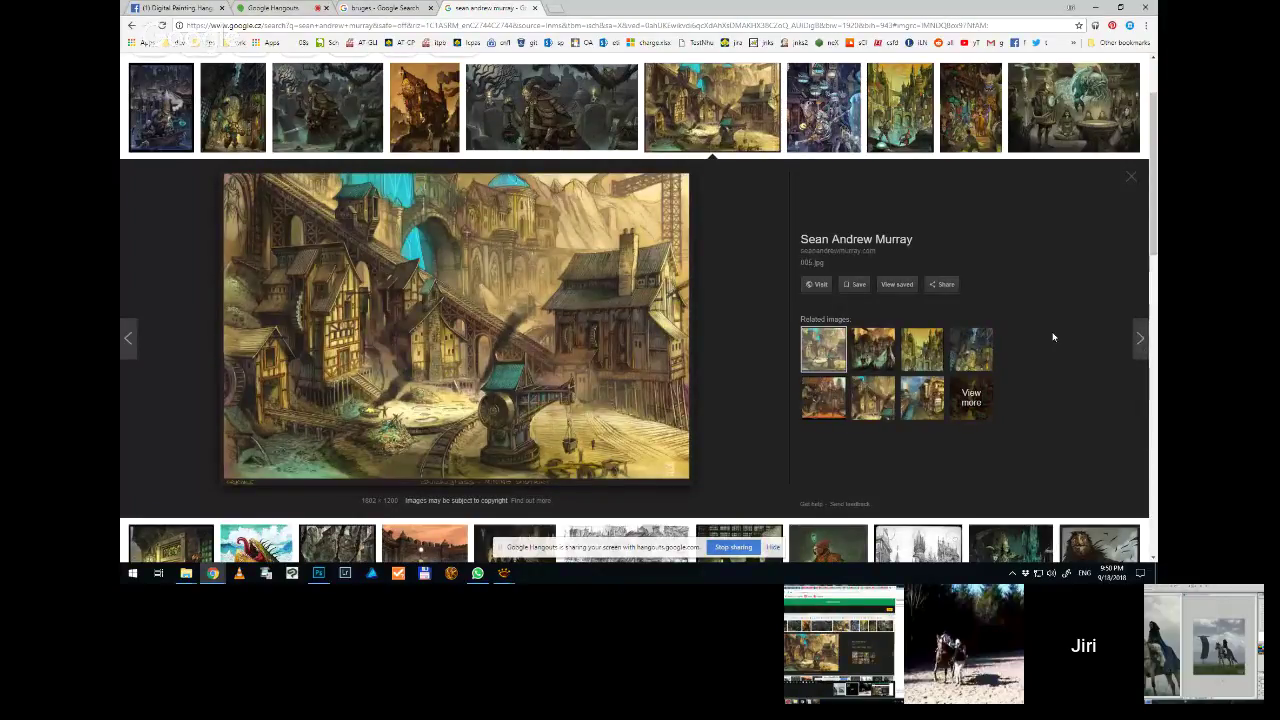
left_click(1137, 338)
left_click(1137, 338)
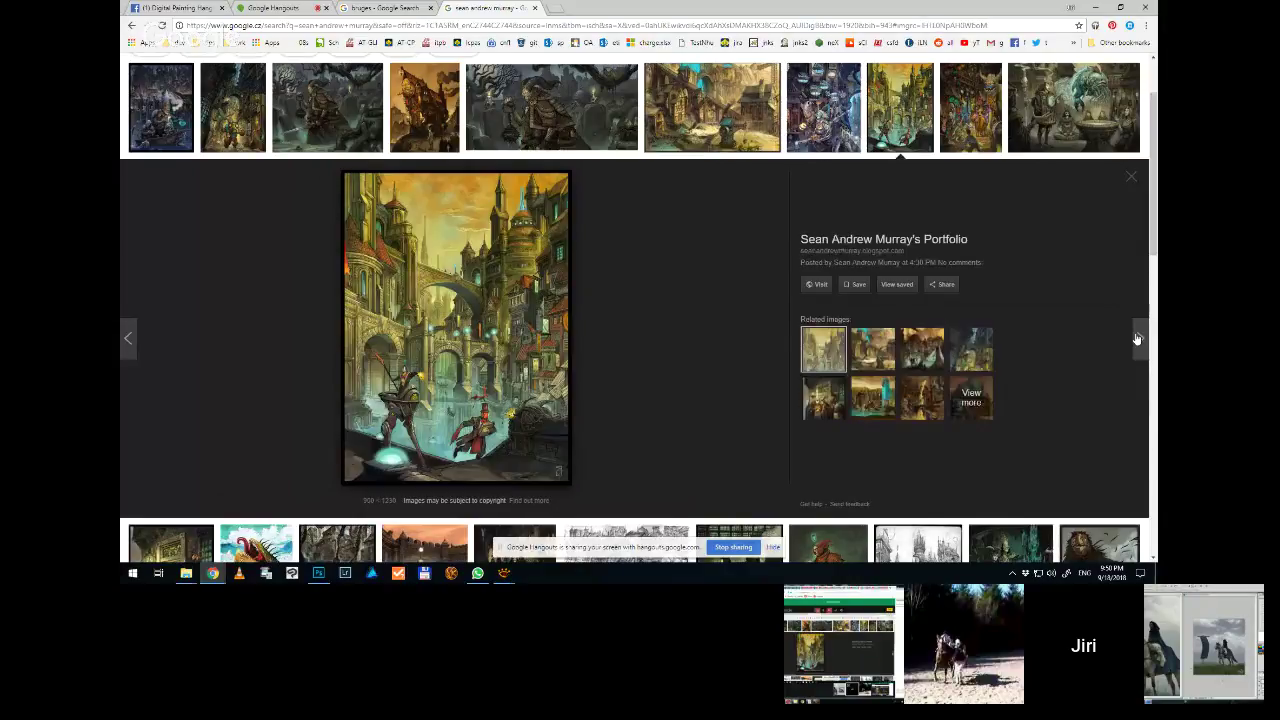
left_click(1137, 338)
left_click(1137, 338)
left_click(1137, 338)
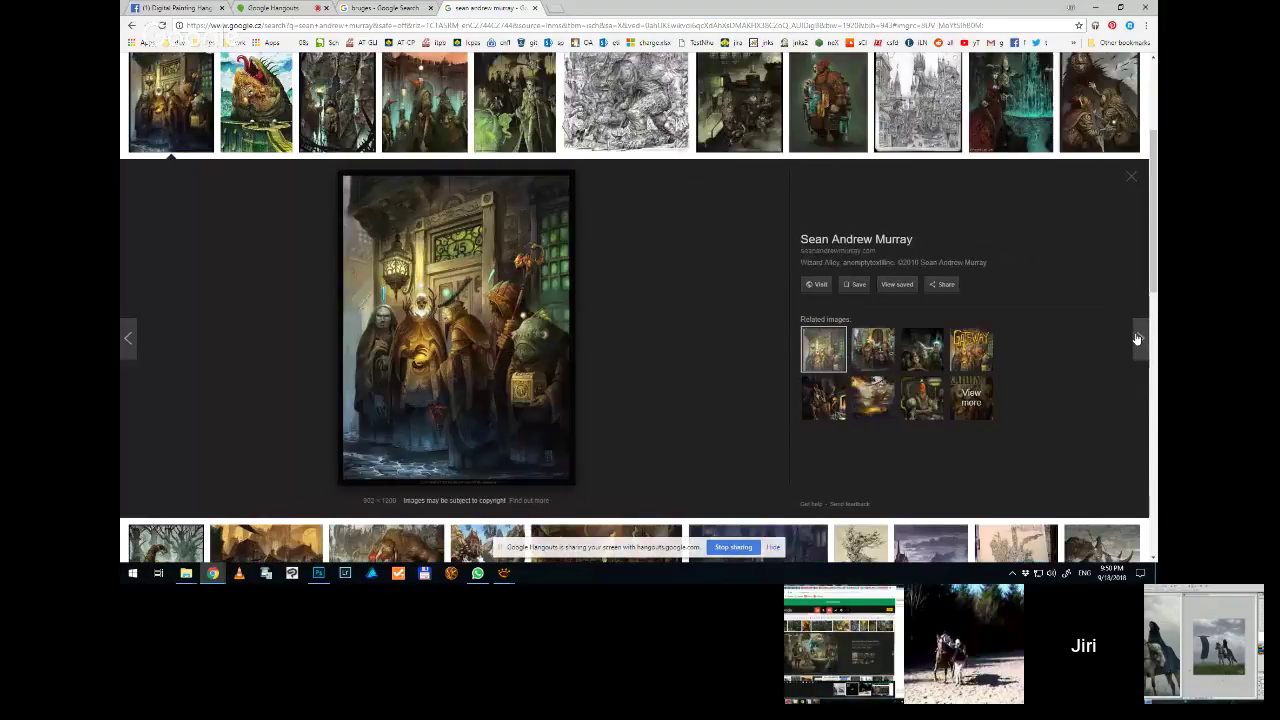
left_click(1137, 338)
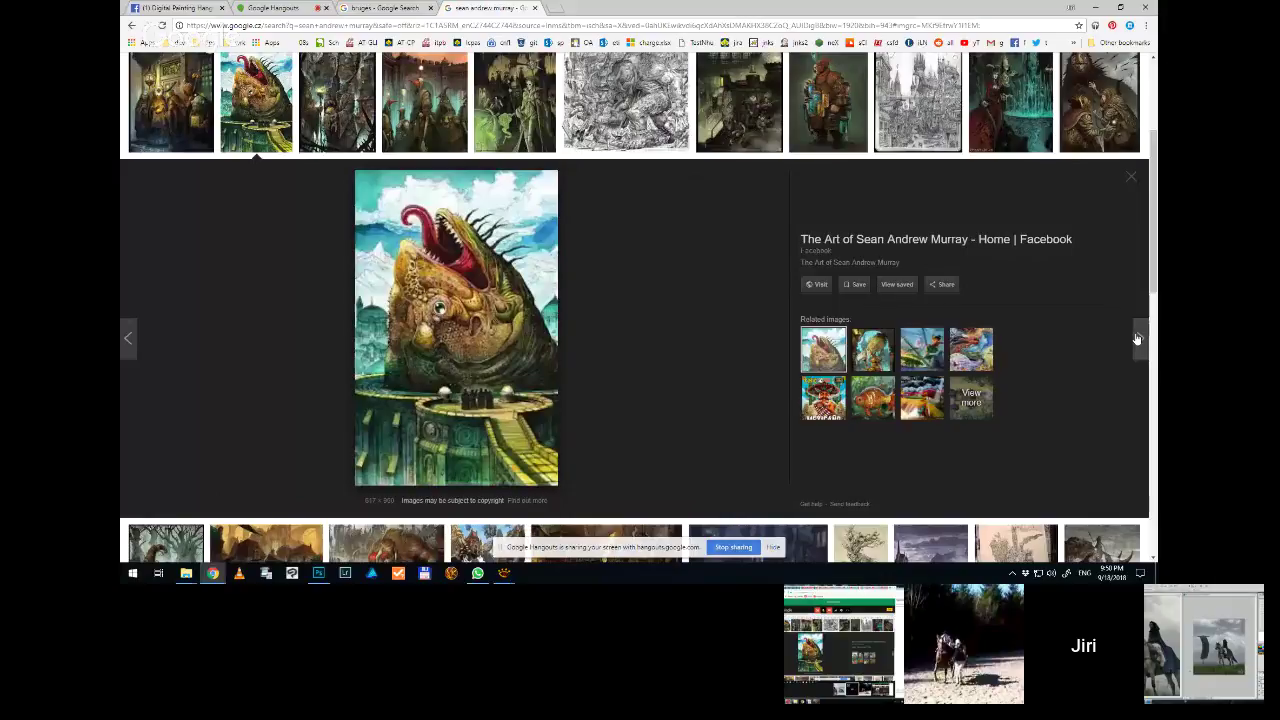
left_click(1137, 338)
left_click(1137, 338)
left_click(1137, 338)
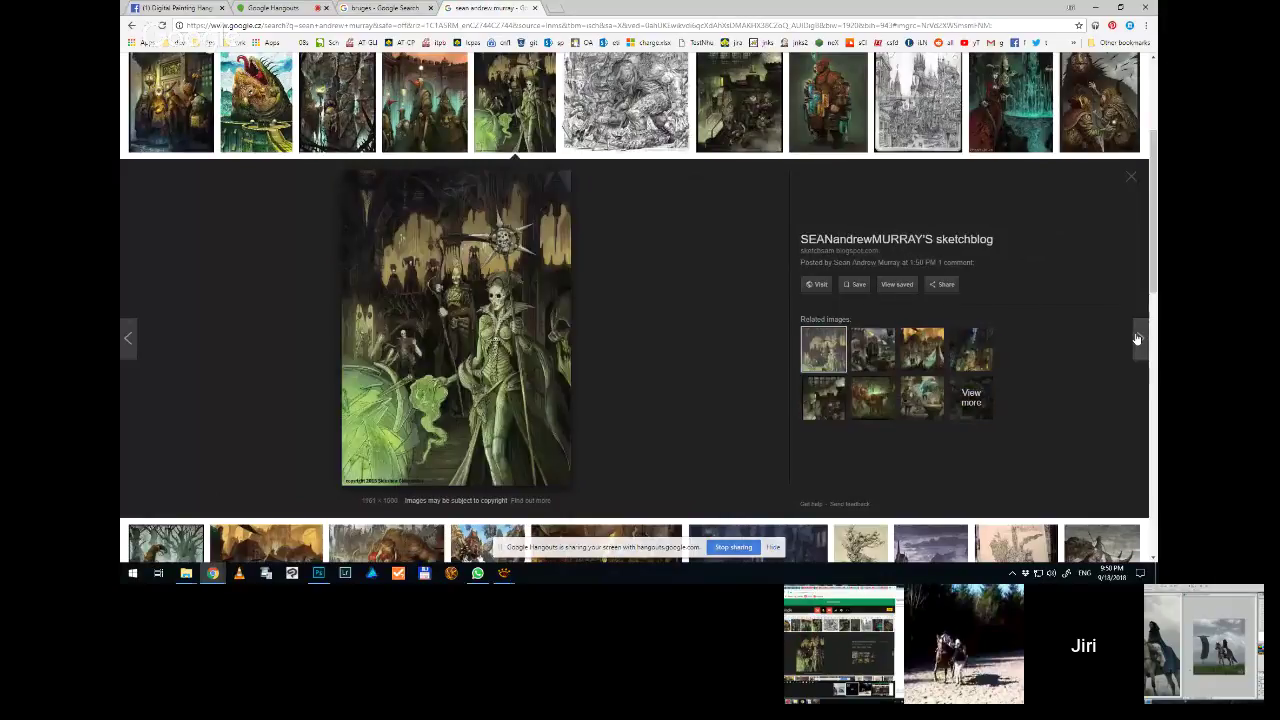
left_click(1137, 338)
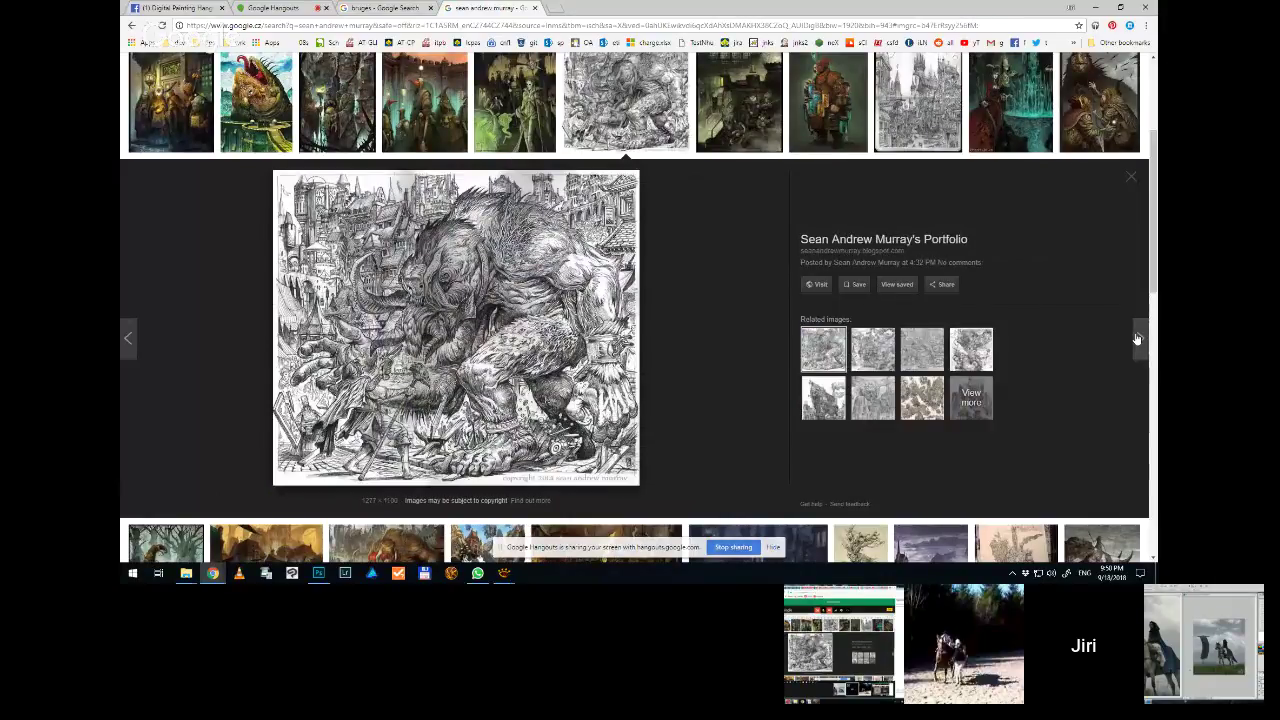
left_click(1137, 338)
left_click(1137, 338)
left_click(1137, 338)
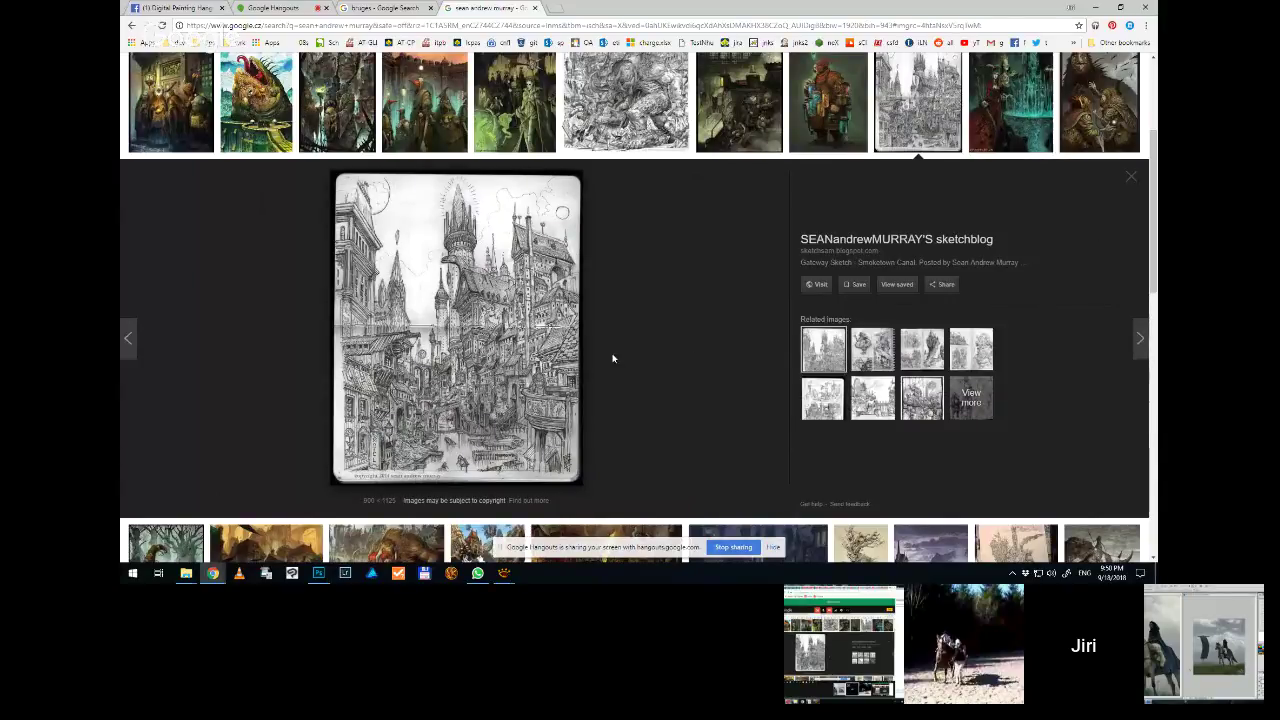
Open the canal city sketch's source blog and look through its posted artwork
left_click(490, 355)
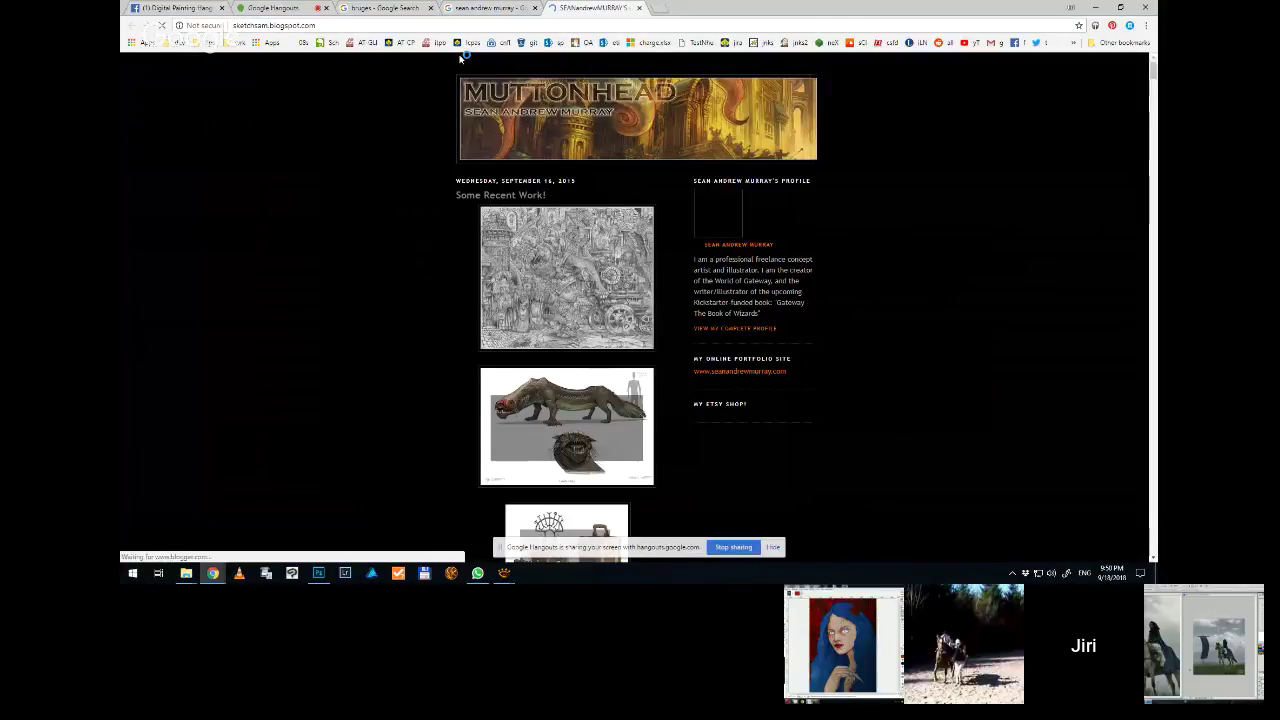
left_click(553, 306)
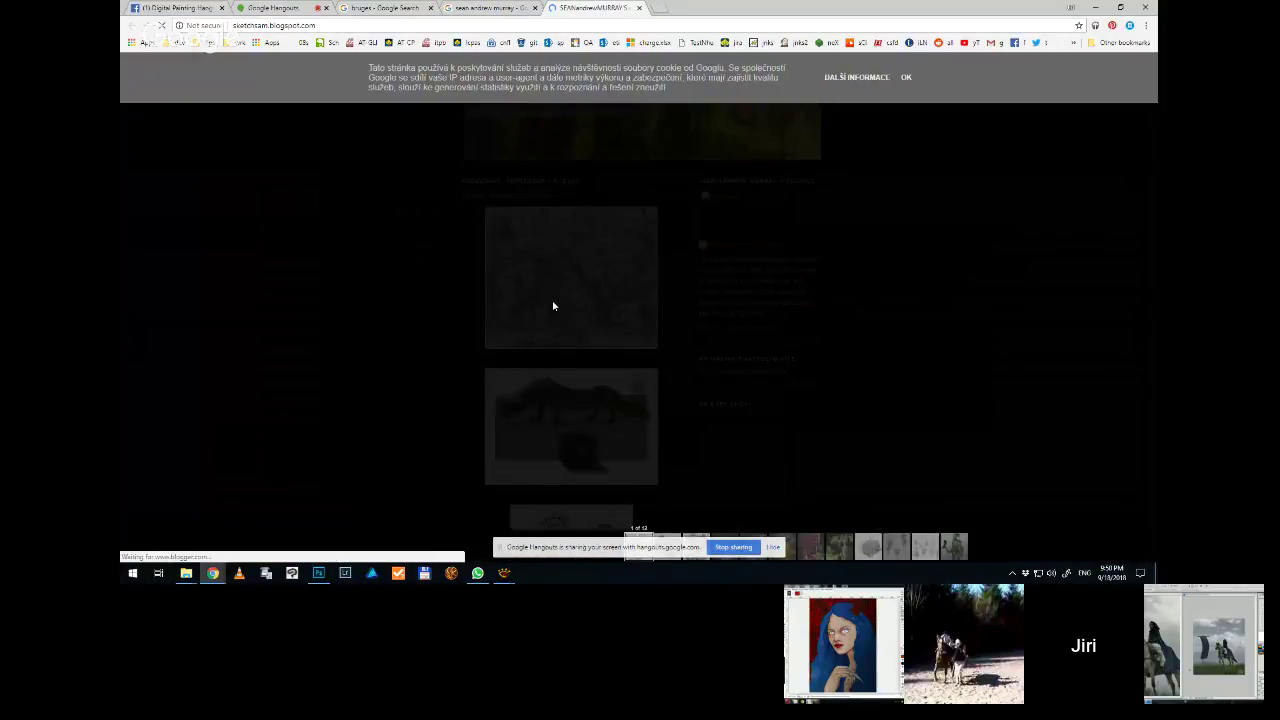
left_click(360, 317)
scroll(363, 346, "down", 1)
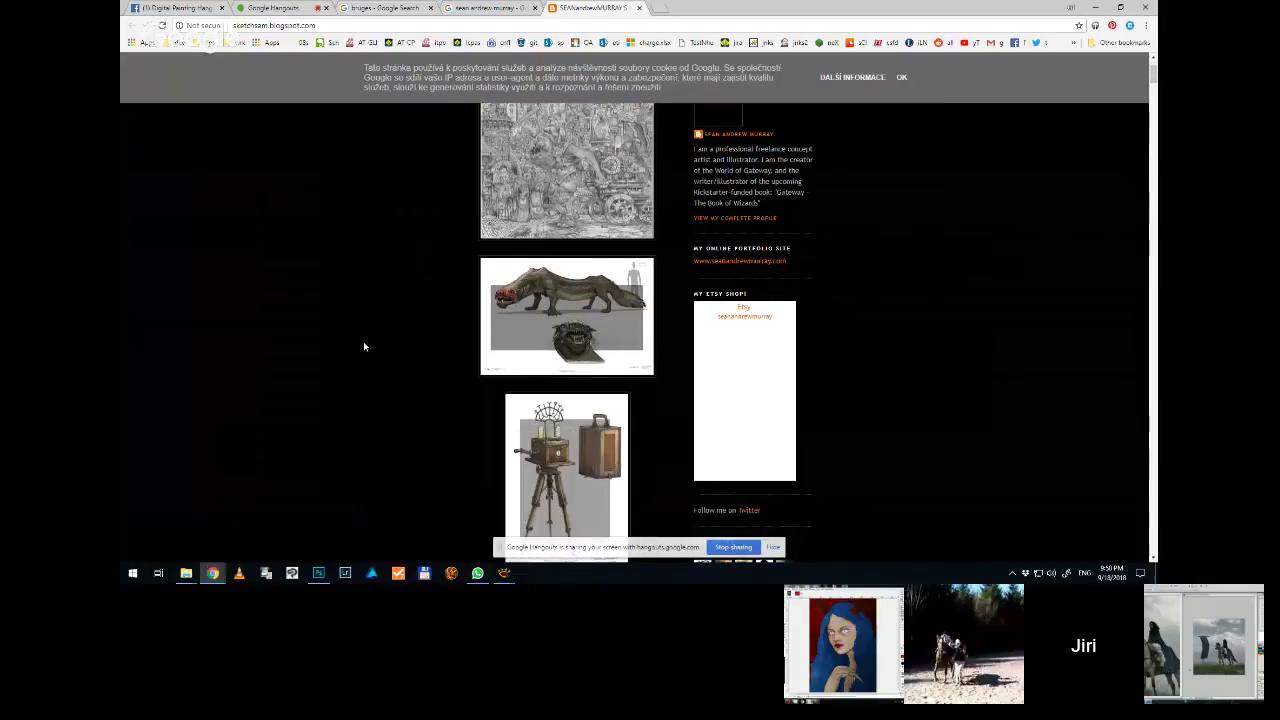
scroll(363, 346, "down", 8)
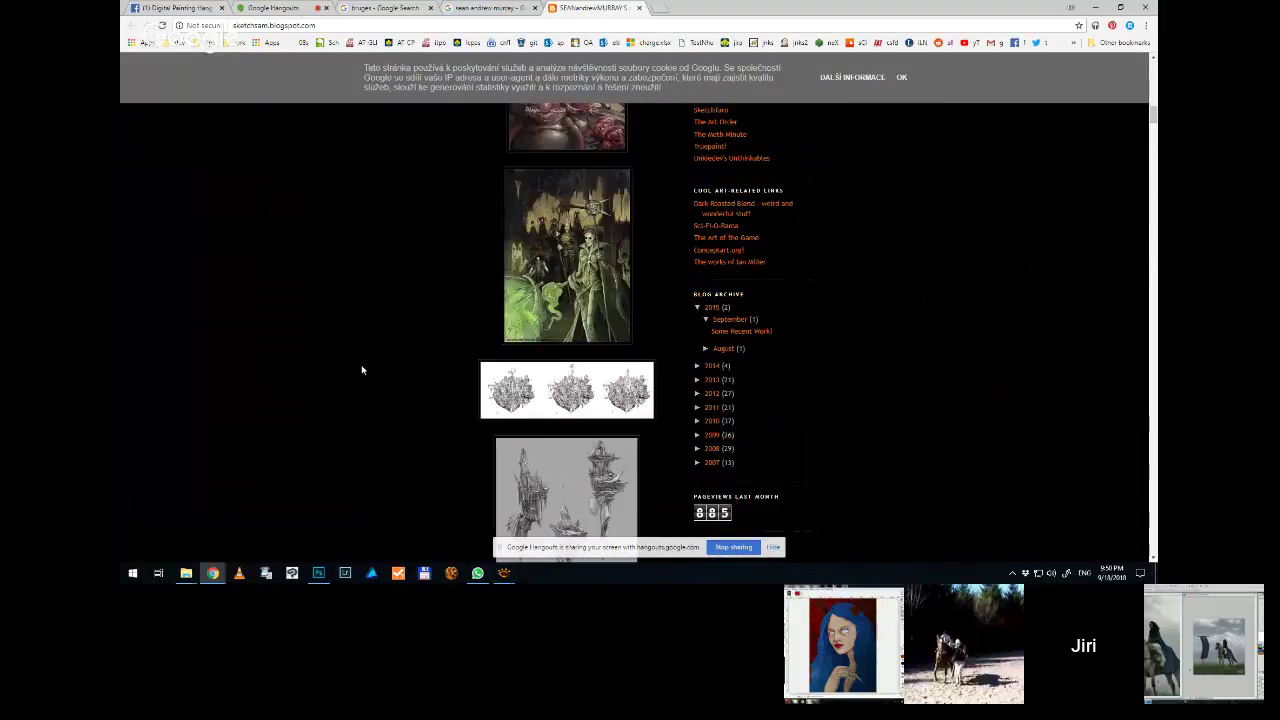
scroll(362, 370, "down", 10)
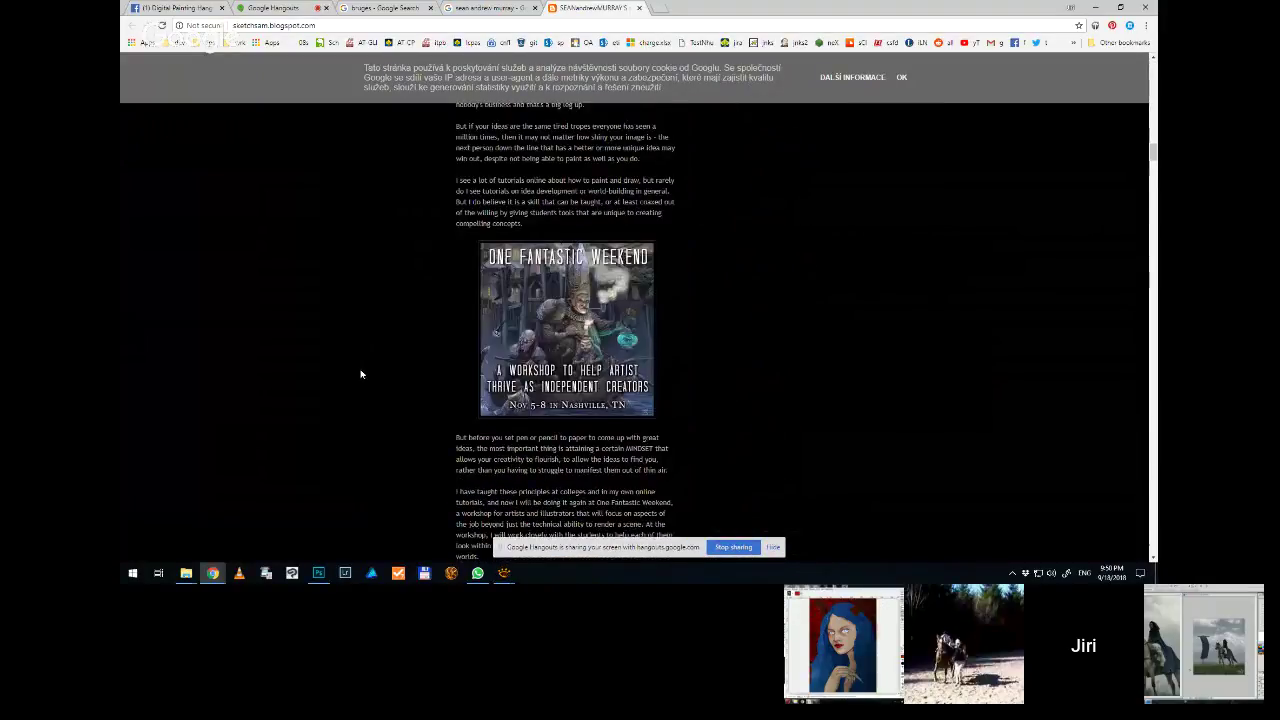
scroll(361, 374, "down", 5)
Return to the image results and open the canal city sketch by itself in a new tab
left_click(505, 8)
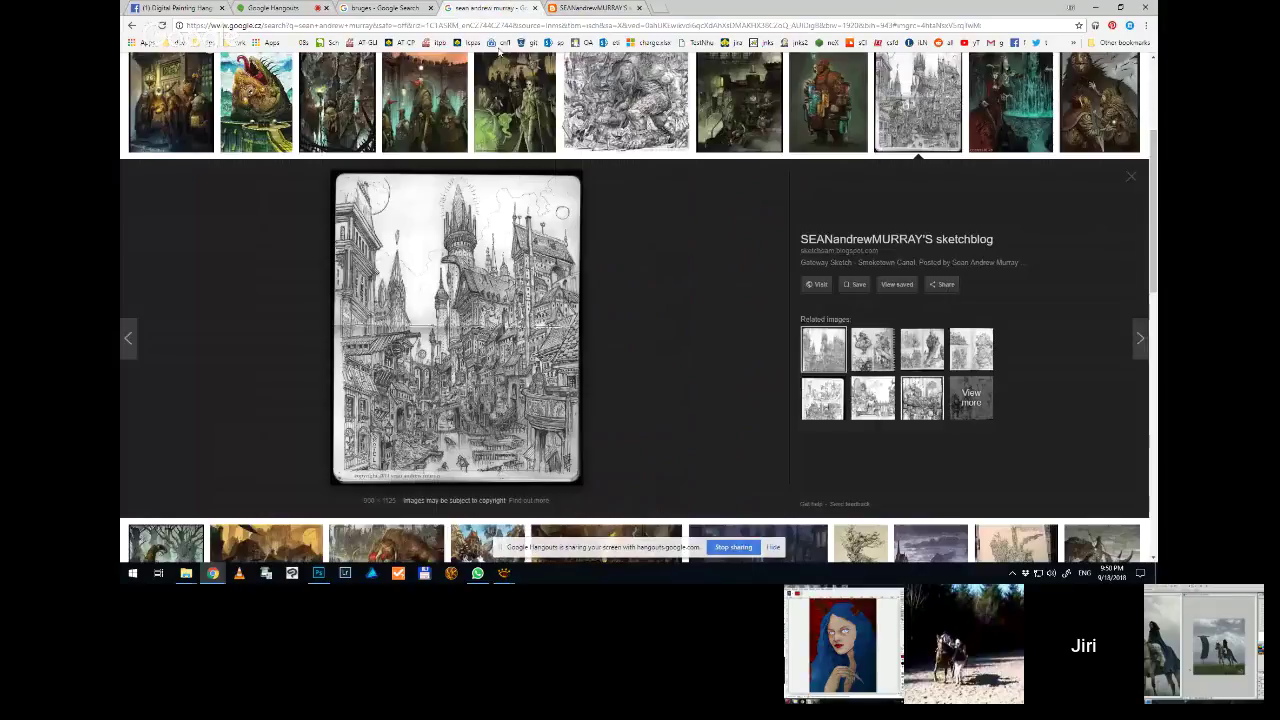
right_click(468, 298)
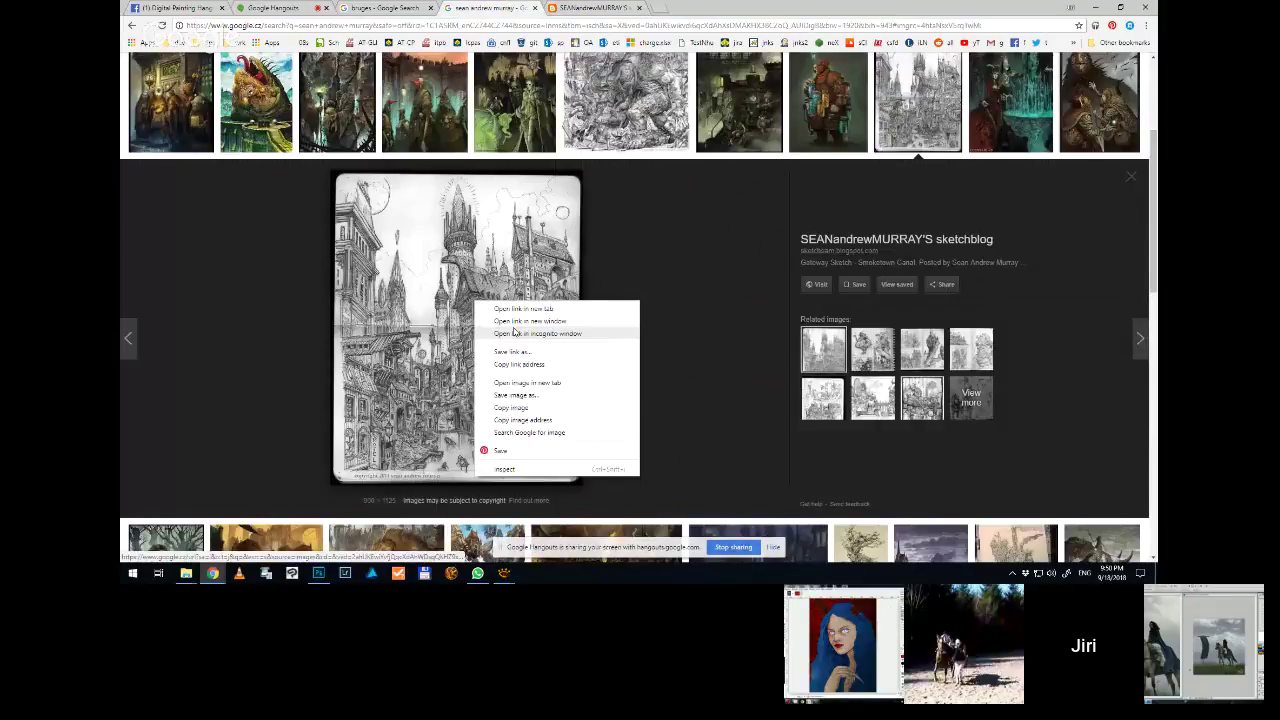
left_click(563, 380)
left_click(686, 7)
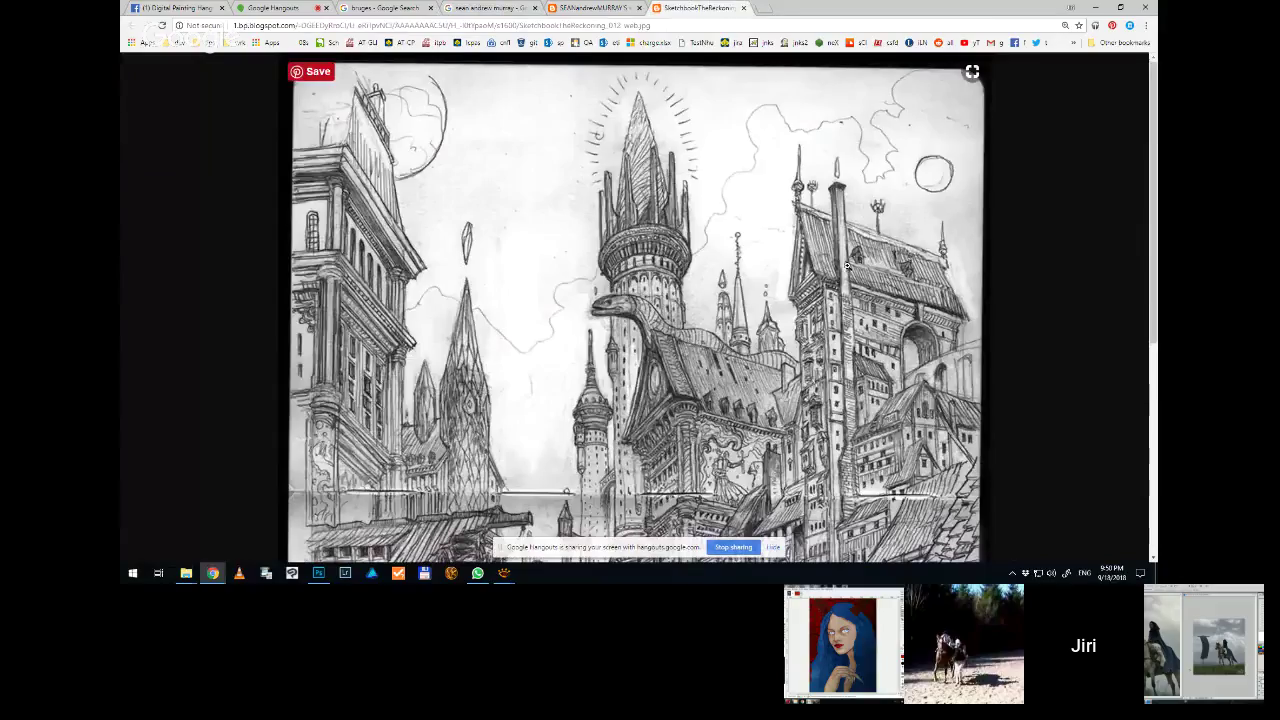
Examine the enlarged city sketch, comparing the towers and spires in its upper half with the buildings and canal below
scroll(846, 265, "down", 5)
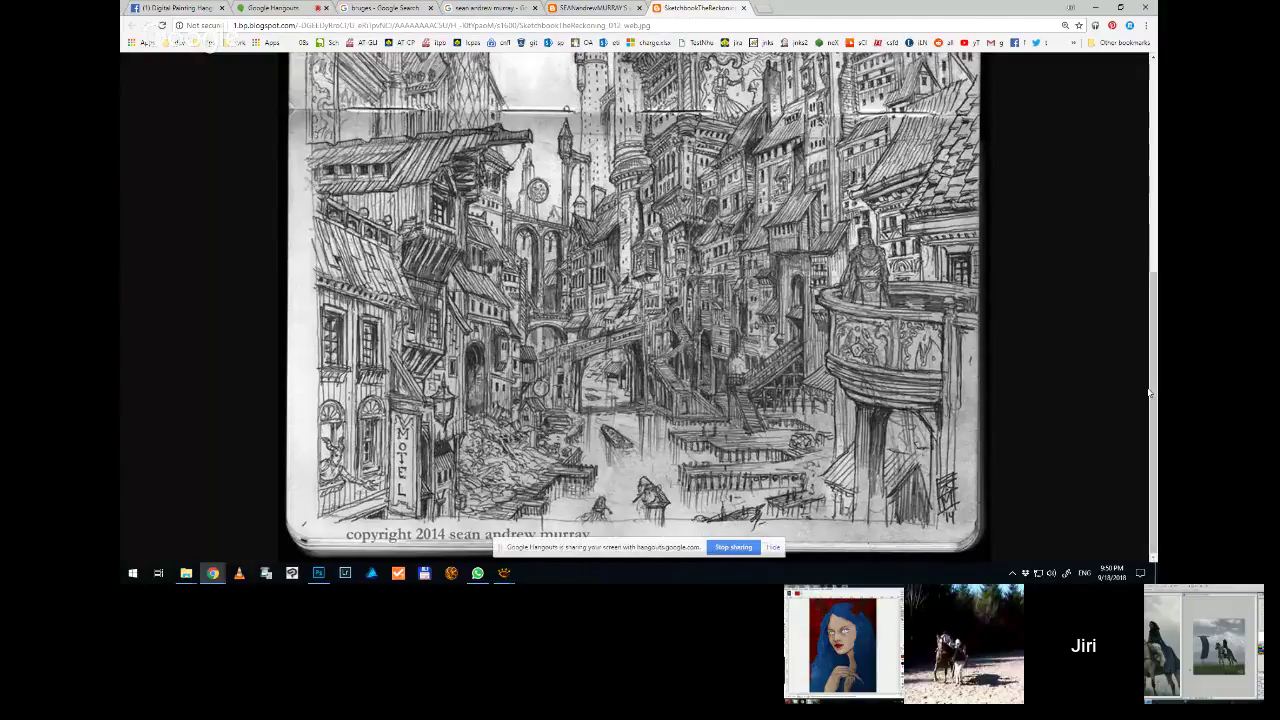
mouse_move(1152, 393)
left_mouse_down()
mouse_move(1152, 180)
mouse_move(1152, 395)
left_mouse_up()
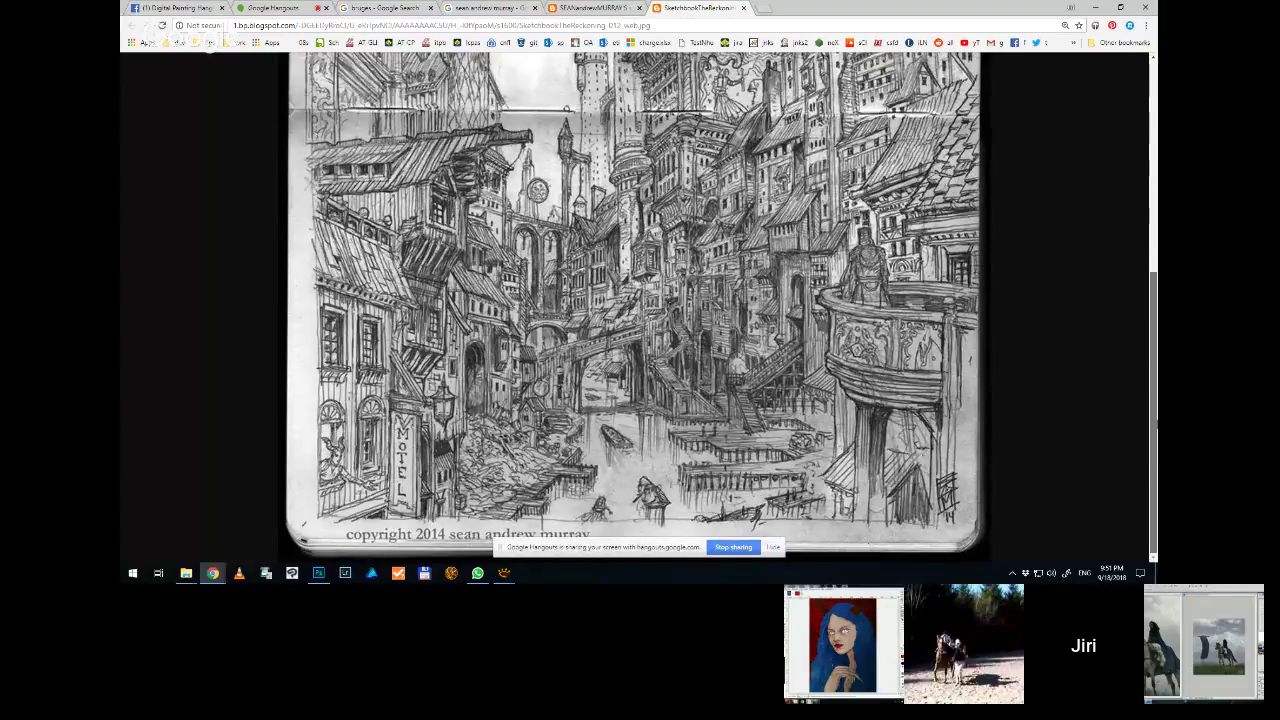
scroll(1155, 415, "up", 5)
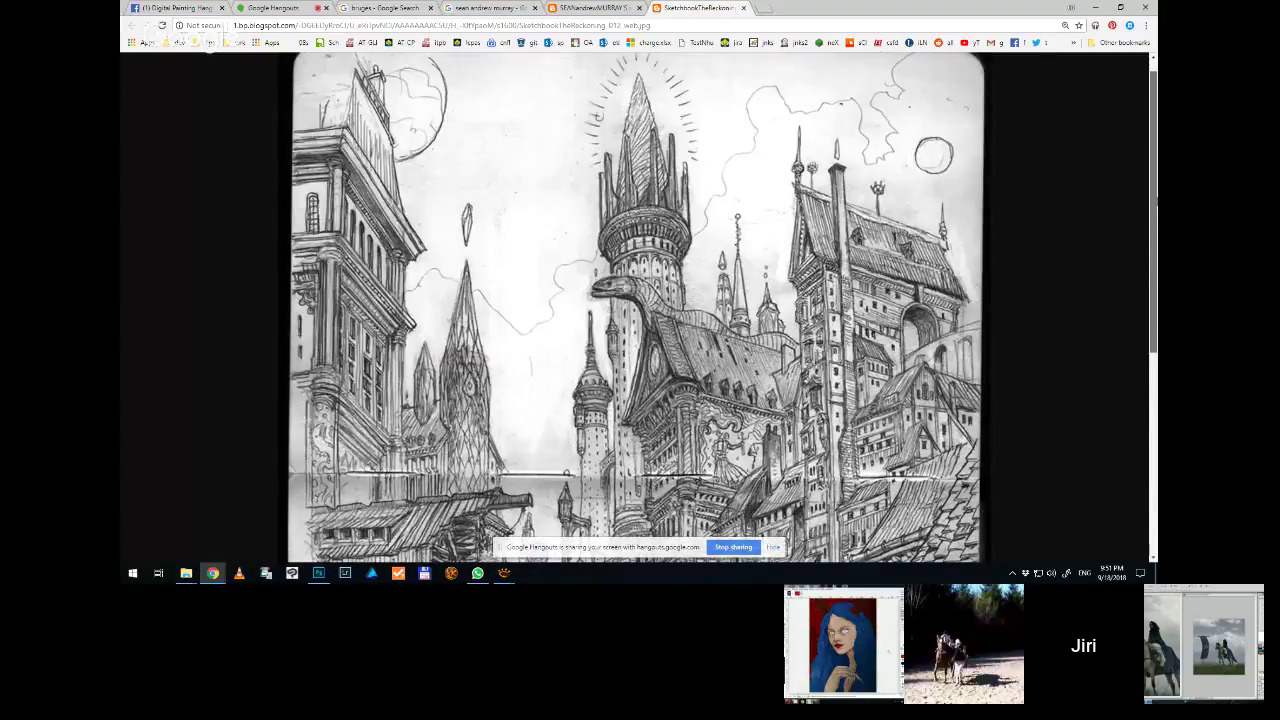
scroll(1152, 349, "down", 6)
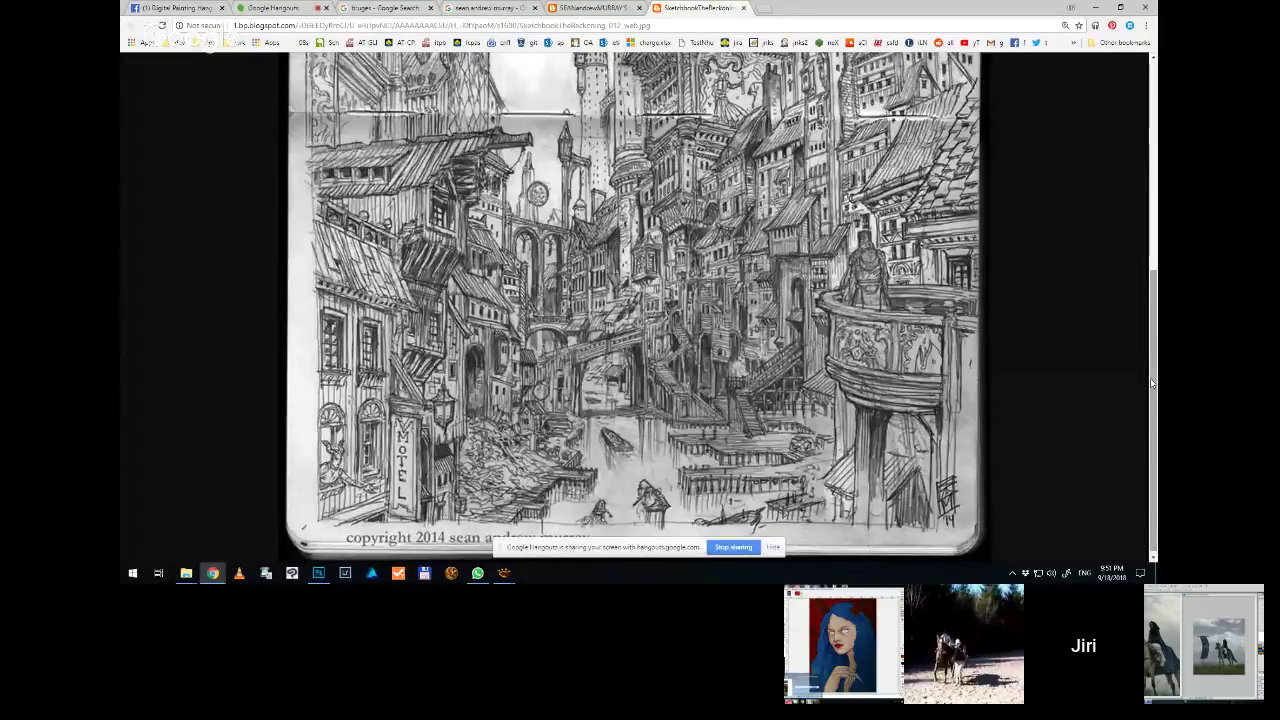
scroll(1152, 349, "up", 1)
mouse_move(1152, 349)
left_mouse_down()
mouse_move(1154, 275)
mouse_move(1155, 333)
left_mouse_up()
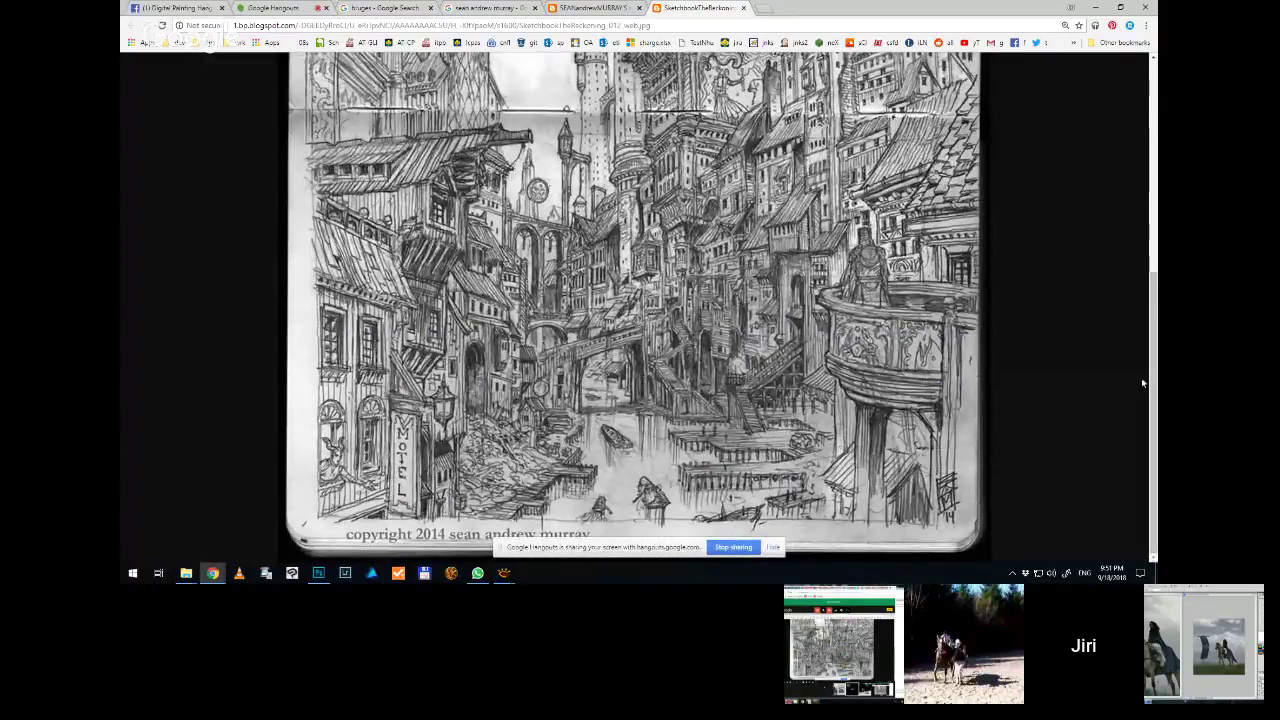
mouse_move(1155, 383)
left_mouse_down()
mouse_move(1153, 172)
mouse_move(1154, 390)
left_mouse_up()
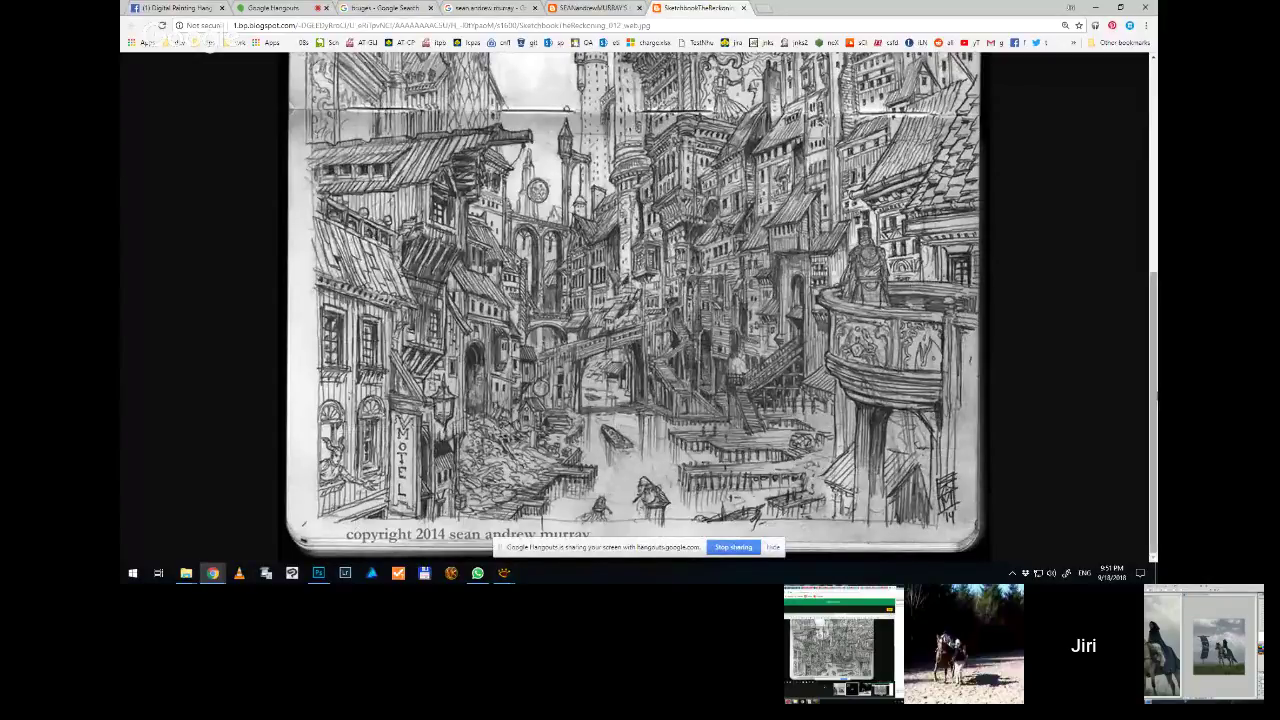
mouse_move(1156, 408)
left_mouse_down()
mouse_move(1151, 340)
mouse_move(1151, 393)
left_mouse_up()
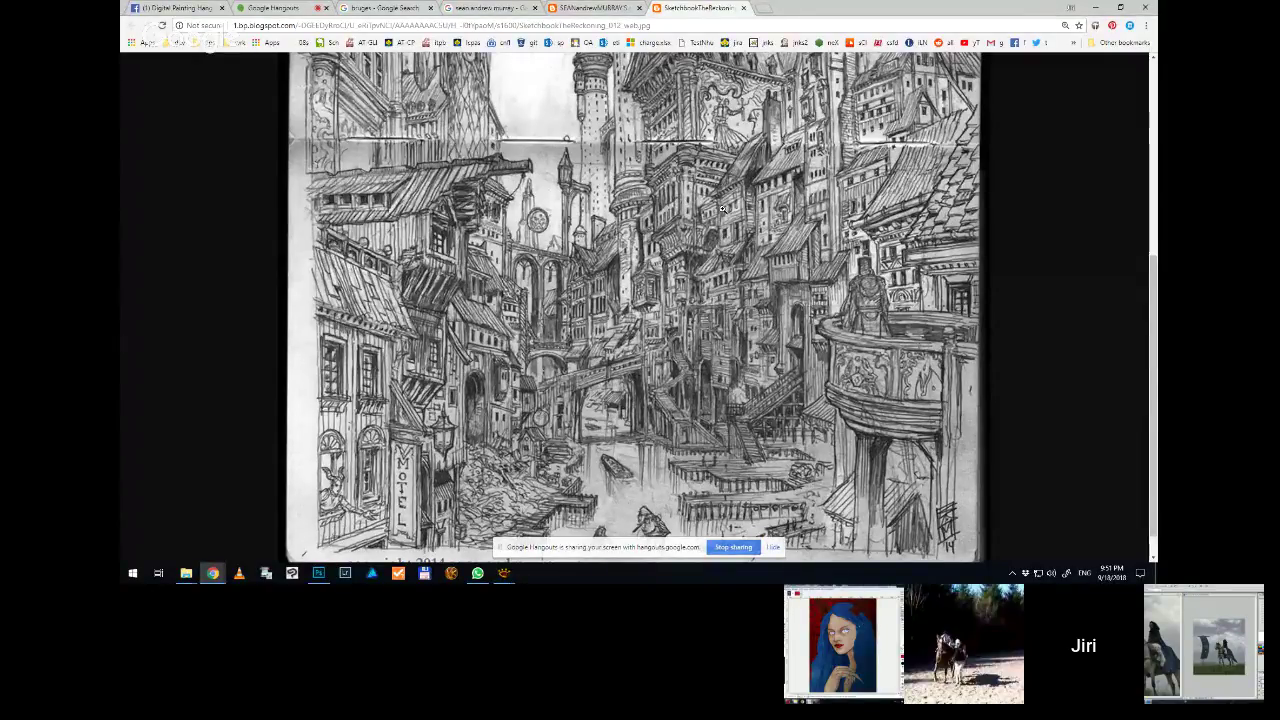
Return to Photoshop and frame the greyscale coastal castle painting slightly larger
left_click(1101, 8)
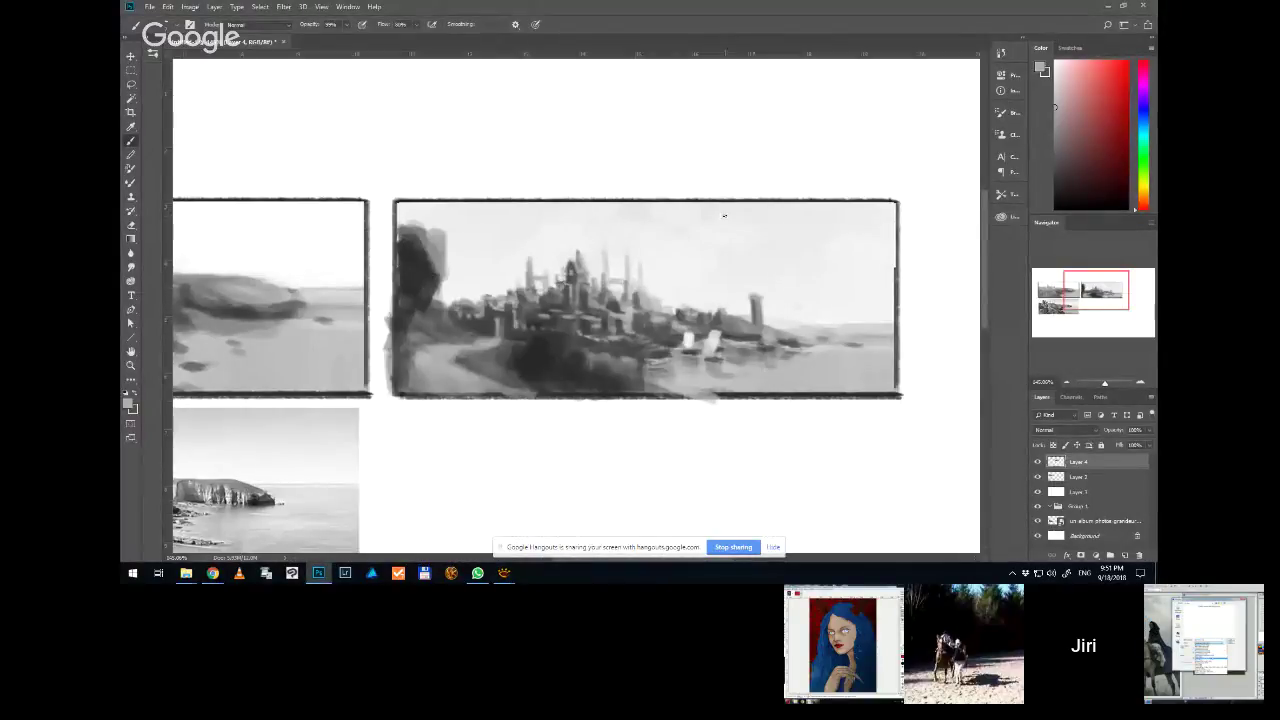
scroll(716, 266, "down", 2)
scroll(711, 271, "up", 3)
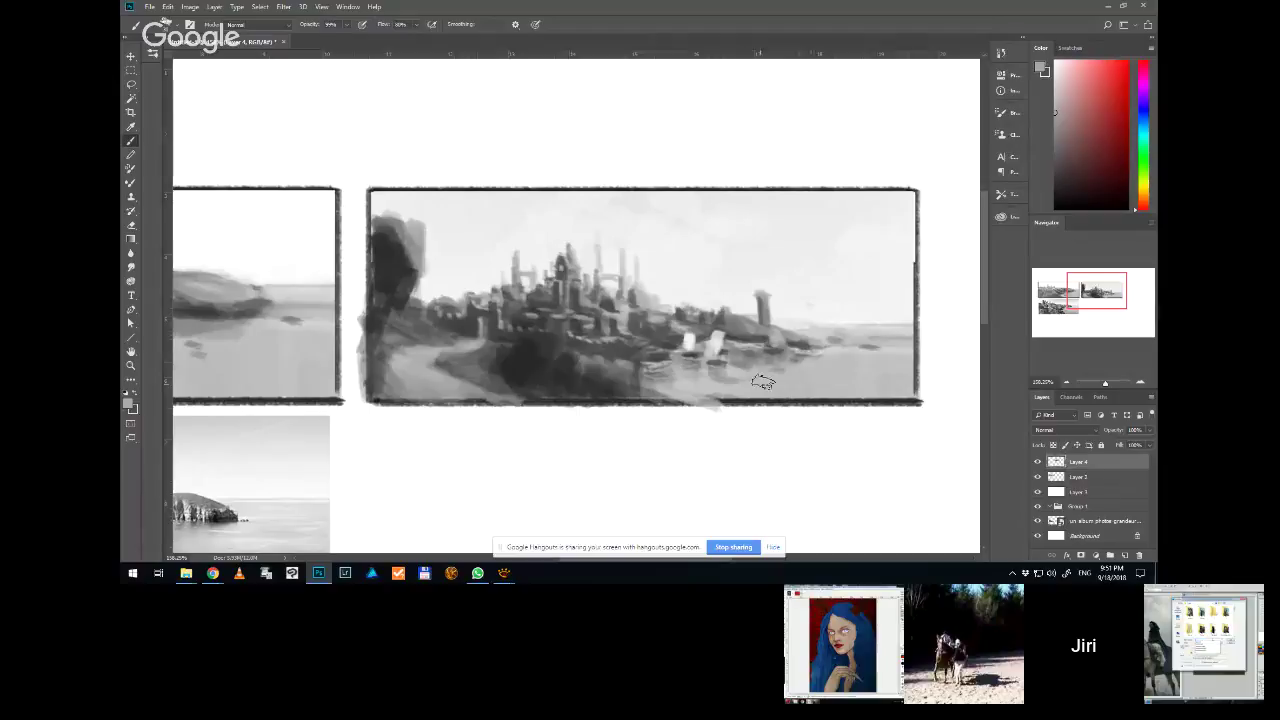
Repaint the water, distant shoreline and pale sky beyond the lone coastal tower using light and mid greys sampled from the castle painting
left_click(808, 324, "alt")
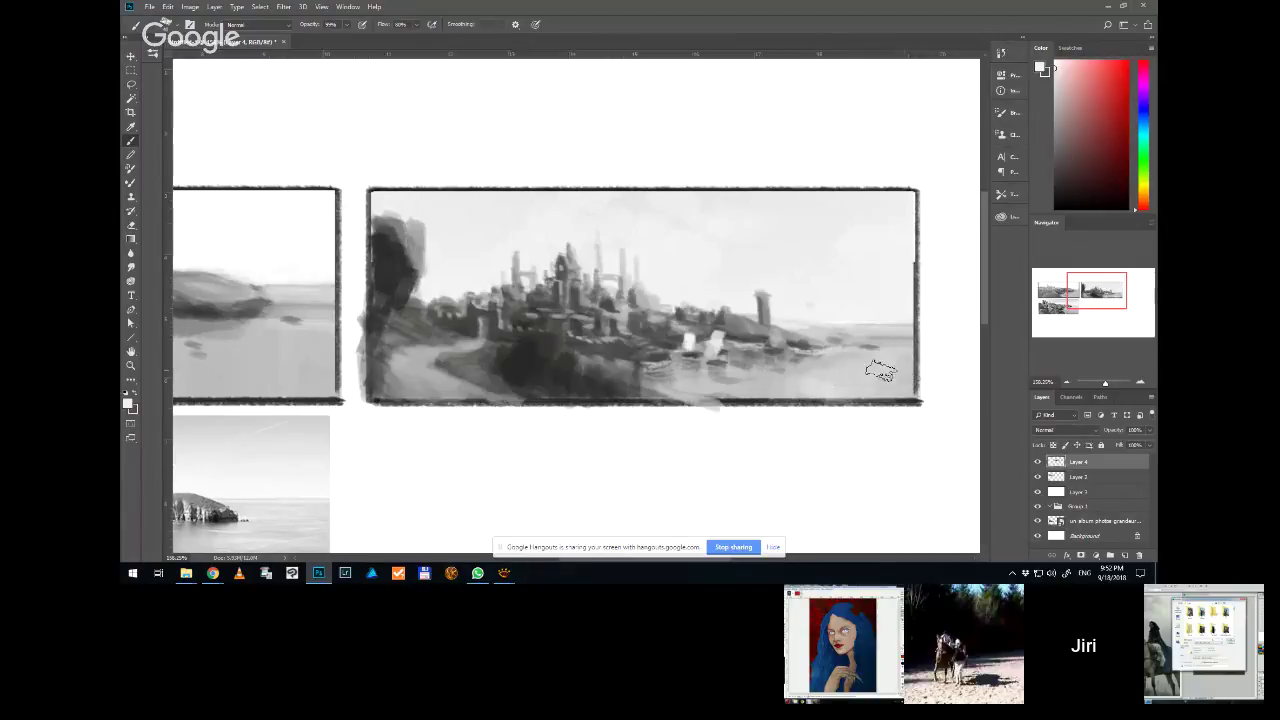
left_click(808, 402, "alt")
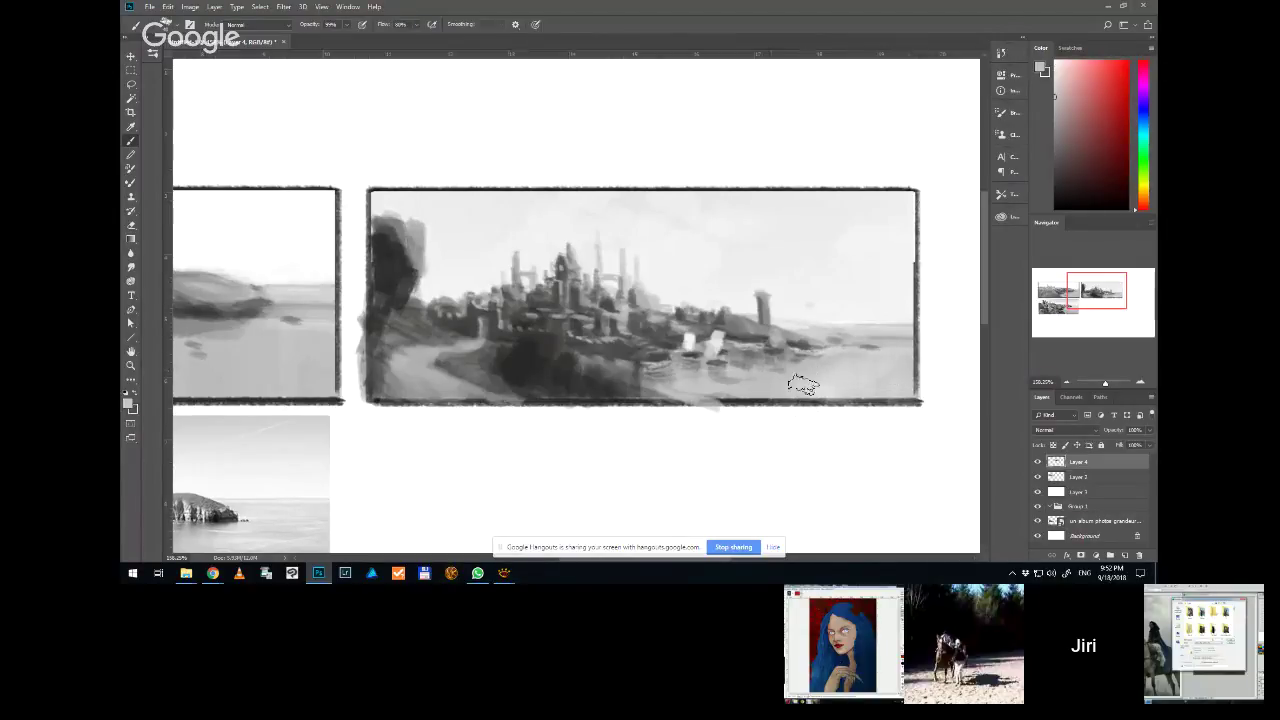
left_click(693, 337, "alt")
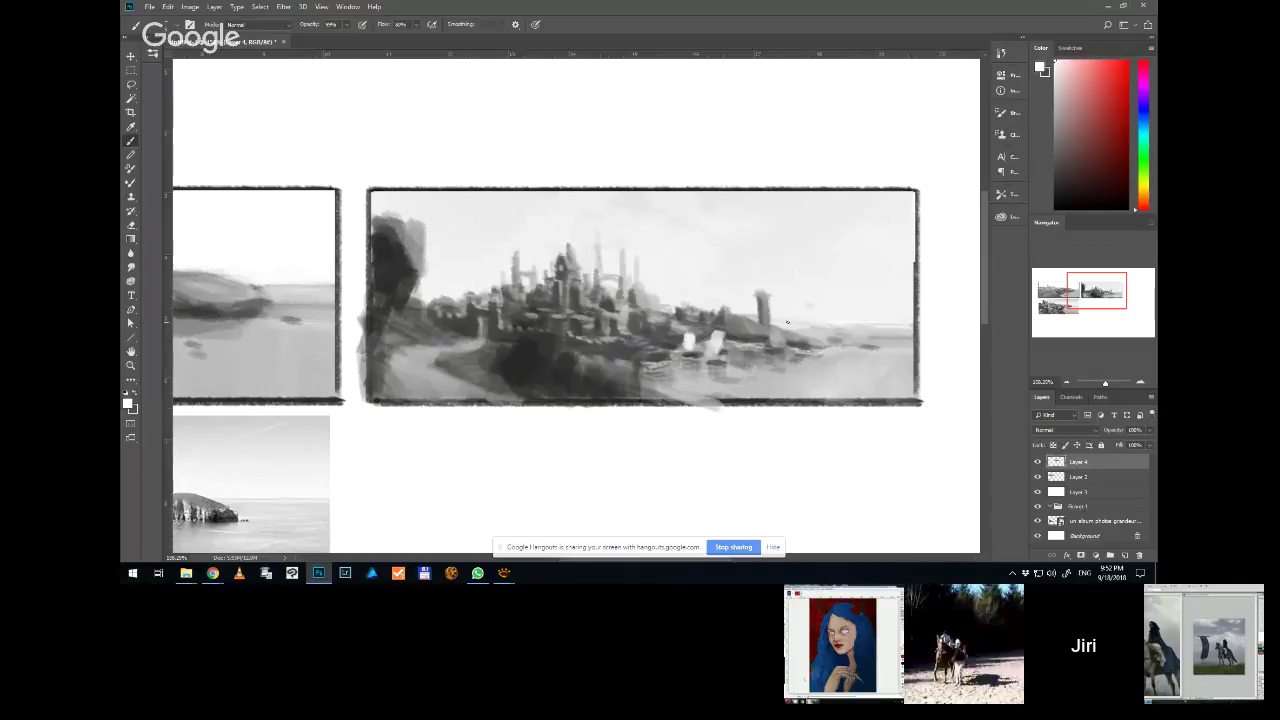
left_click(793, 318, "alt")
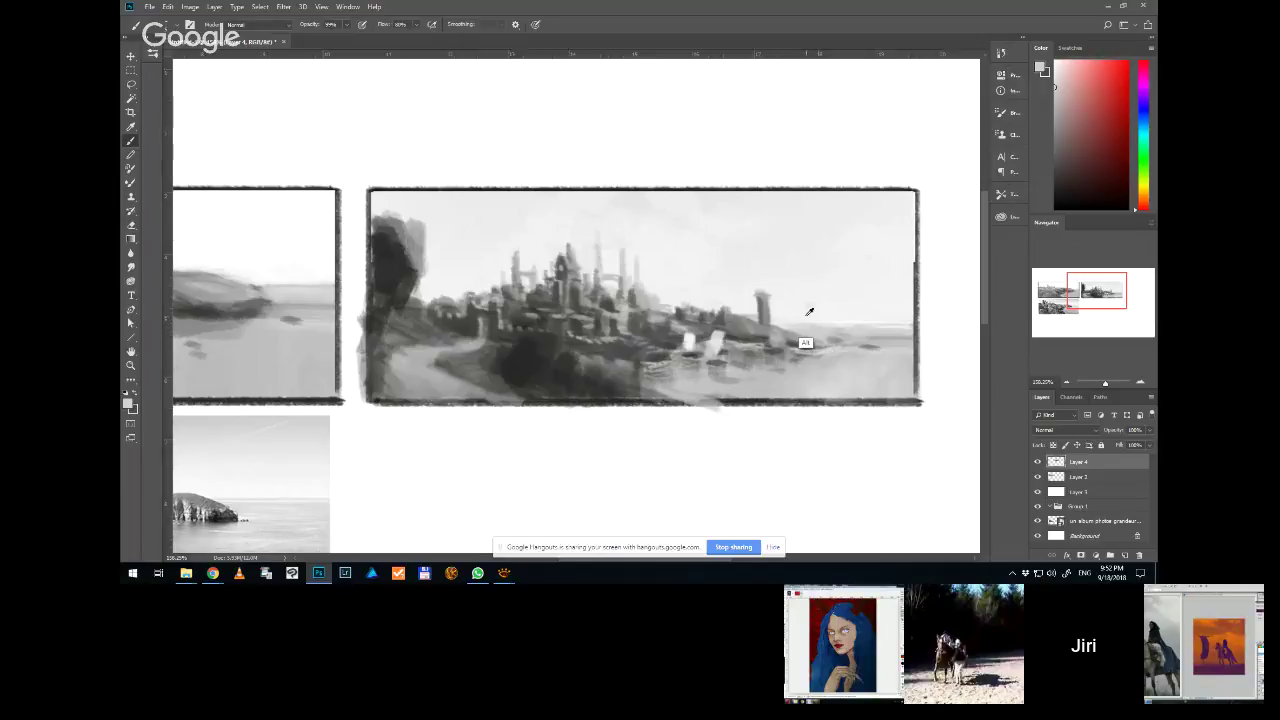
left_click(696, 248, "alt")
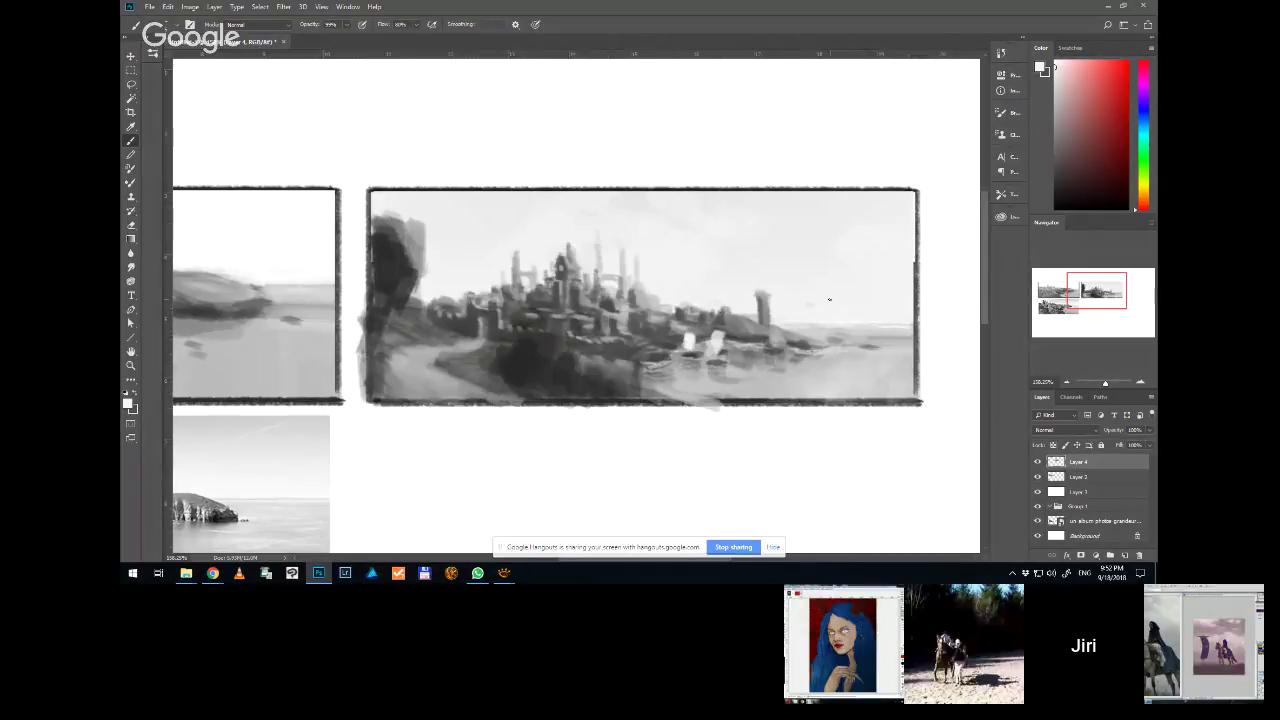
Slim and taper the top of the lone coastal tower, alternating between greys sampled from the tower and the sky
scroll(829, 295, "down", 4)
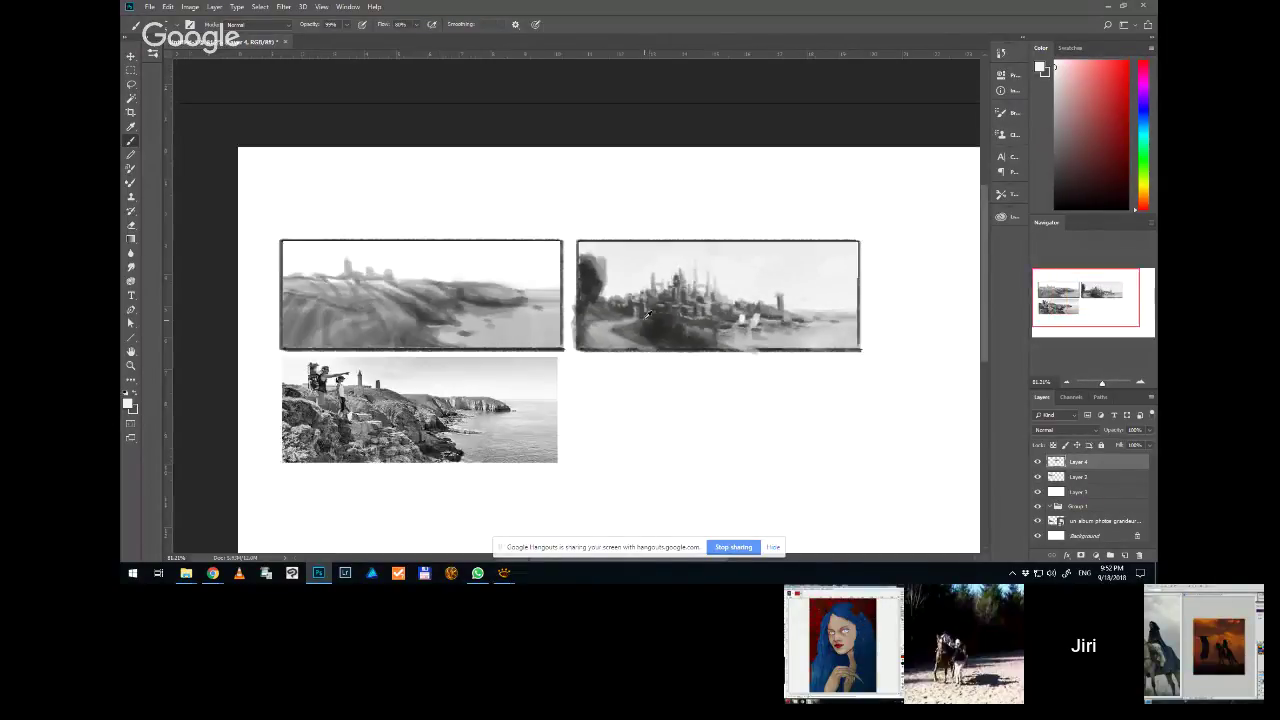
scroll(601, 194, "up", 3)
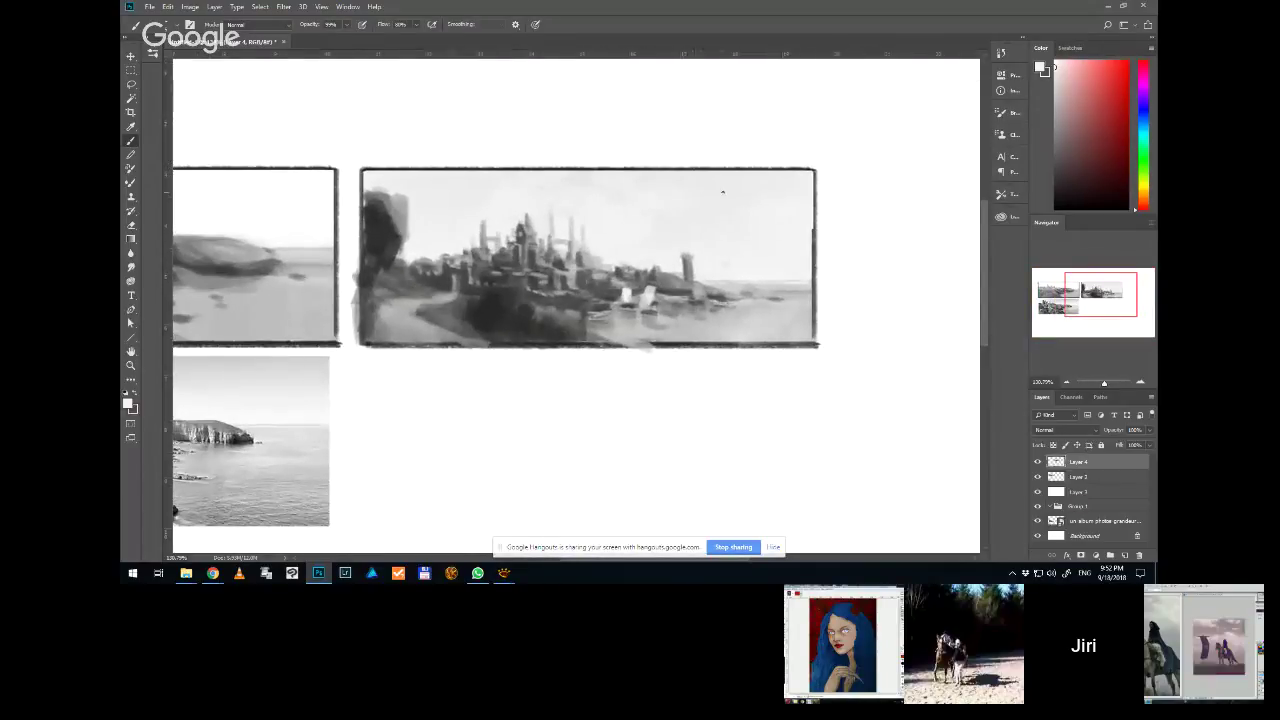
key("alt")
left_click(693, 254, "alt")
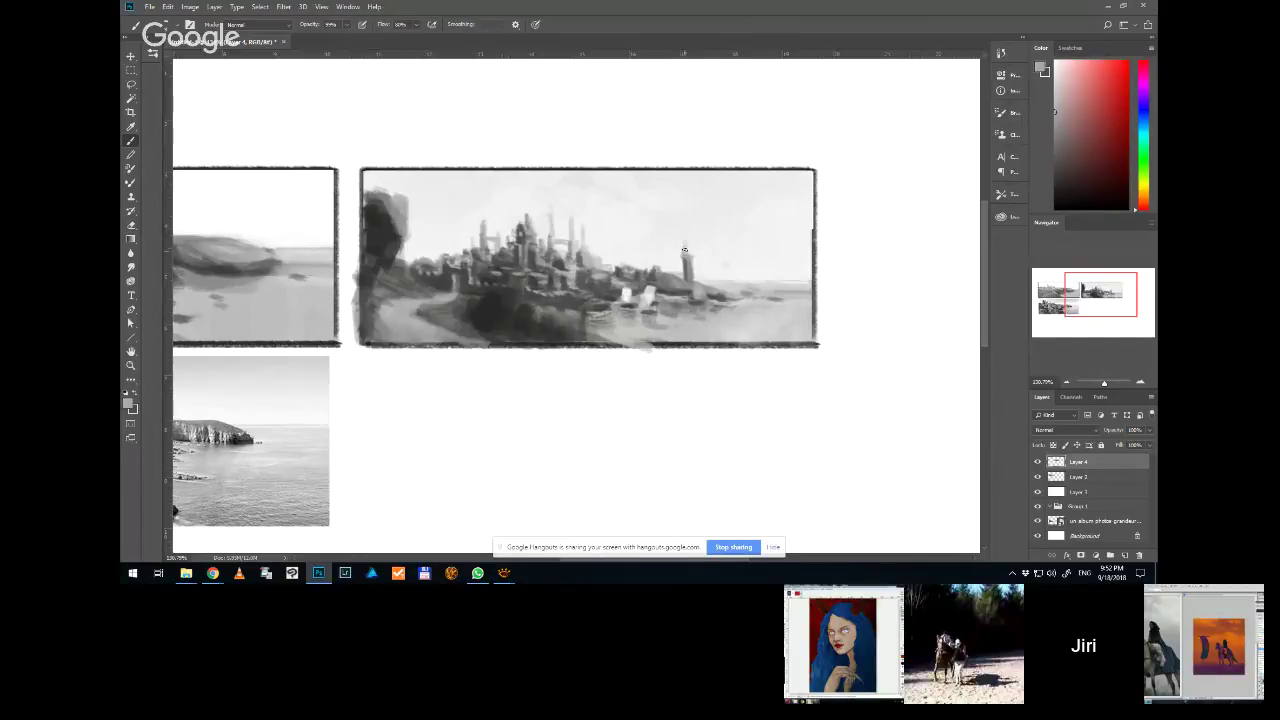
left_click(683, 237, "alt")
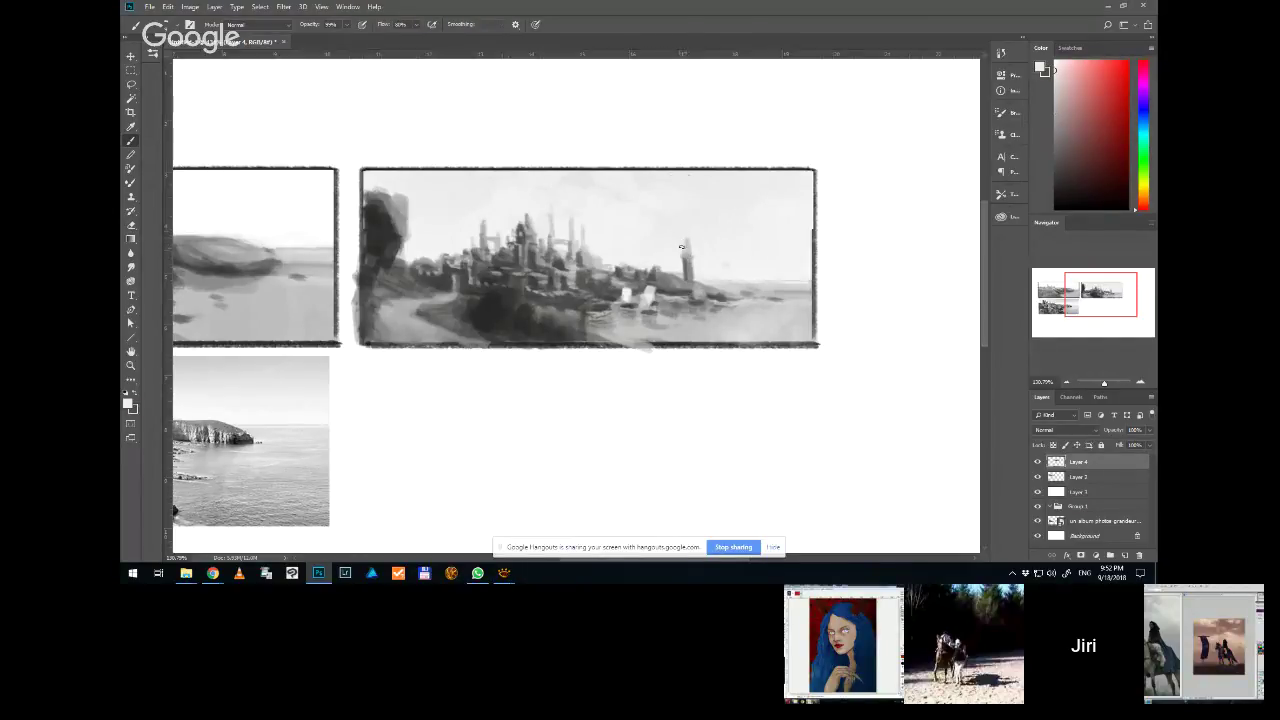
left_click(685, 244, "alt")
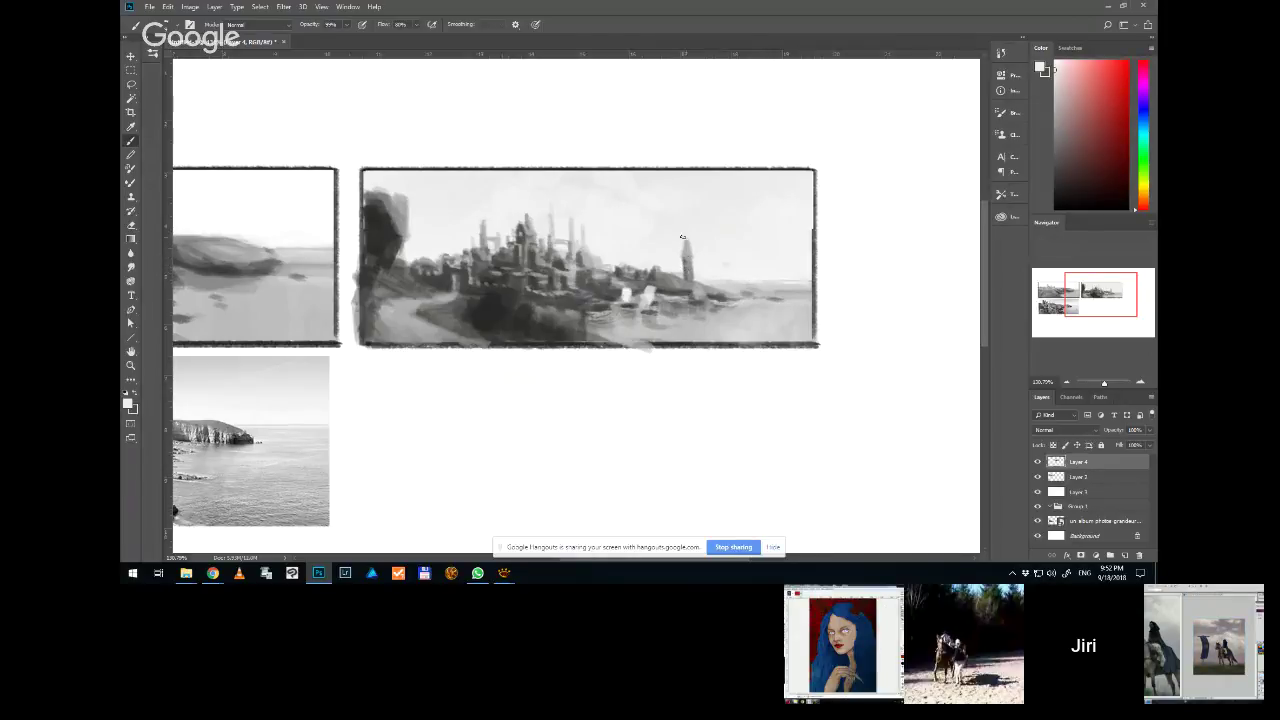
Shape the coastal tower's pointed roof and ledge and shade its shaft with greys sampled from the tower, sky and shore
left_click(671, 290, "alt")
left_click(670, 289, "alt")
left_click(682, 237, "alt")
left_click(681, 244, "alt")
left_click(665, 319, "alt")
scroll(541, 228, "down", 2)
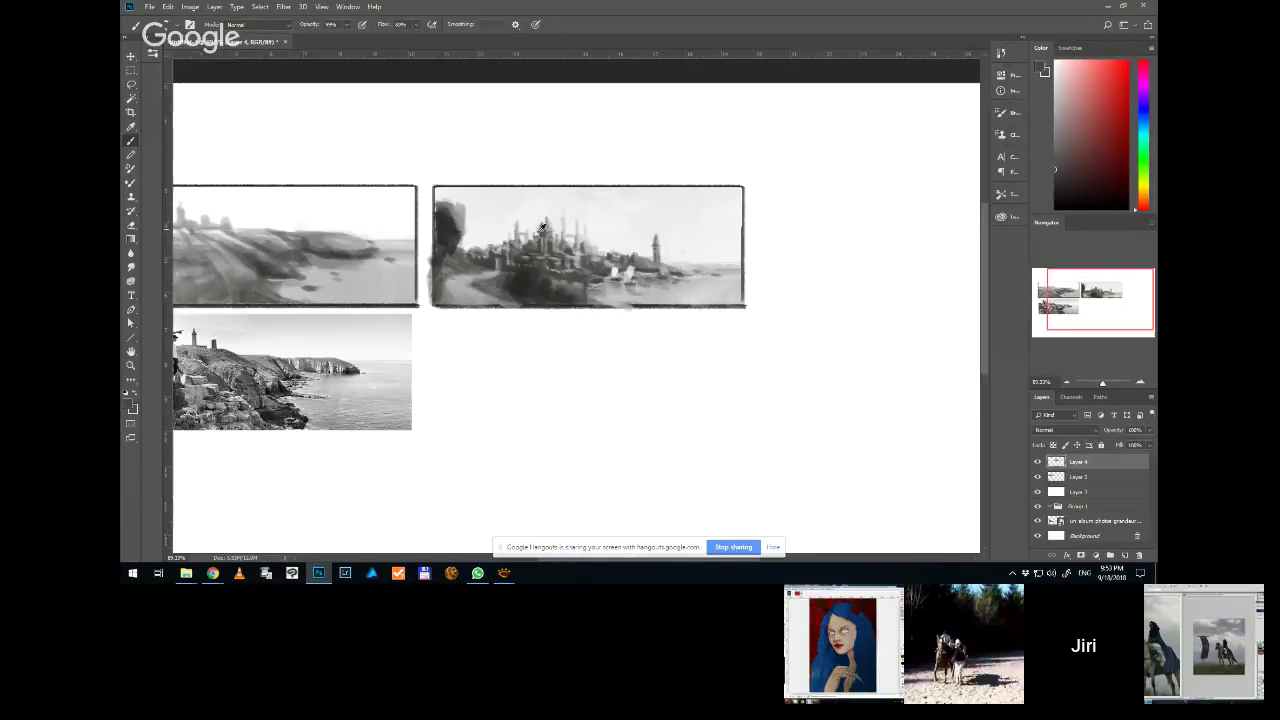
scroll(541, 228, "up", 3)
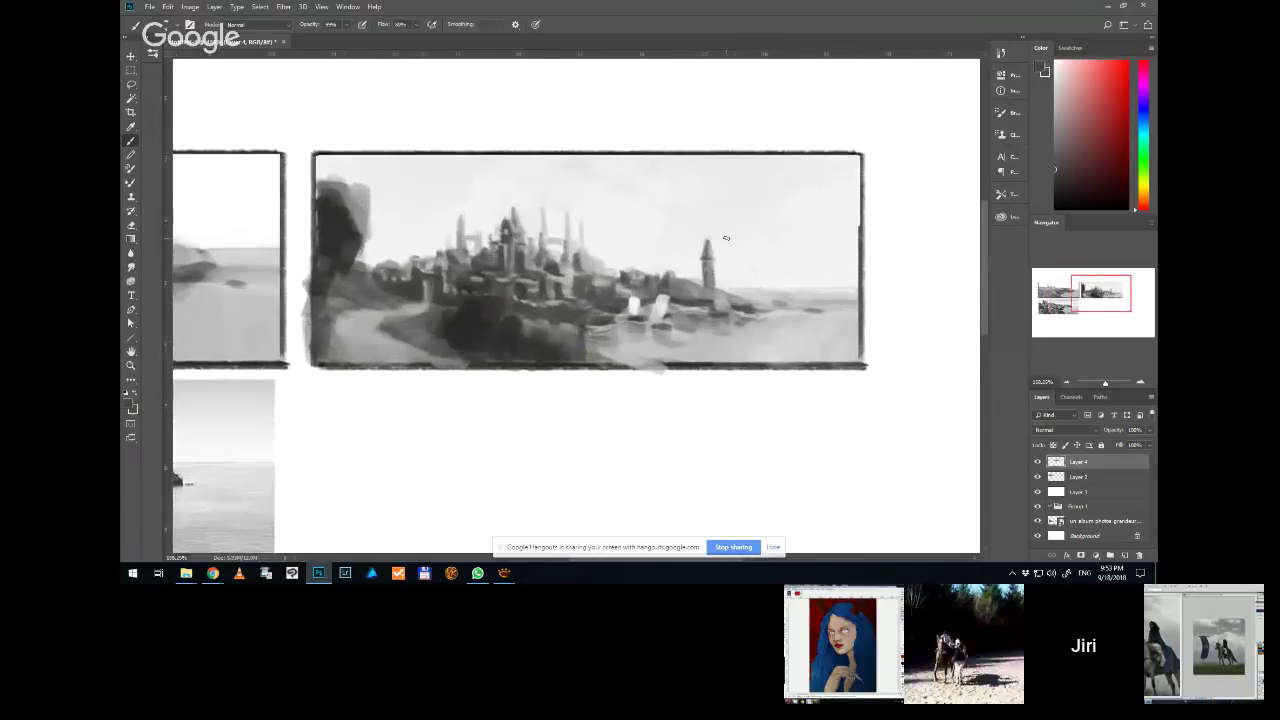
left_click_drag(712, 302, 707, 246)
Compare the castle painting at several magnifications with the neighbouring coastal sketch and the reference photo
scroll(708, 300, "down", 5)
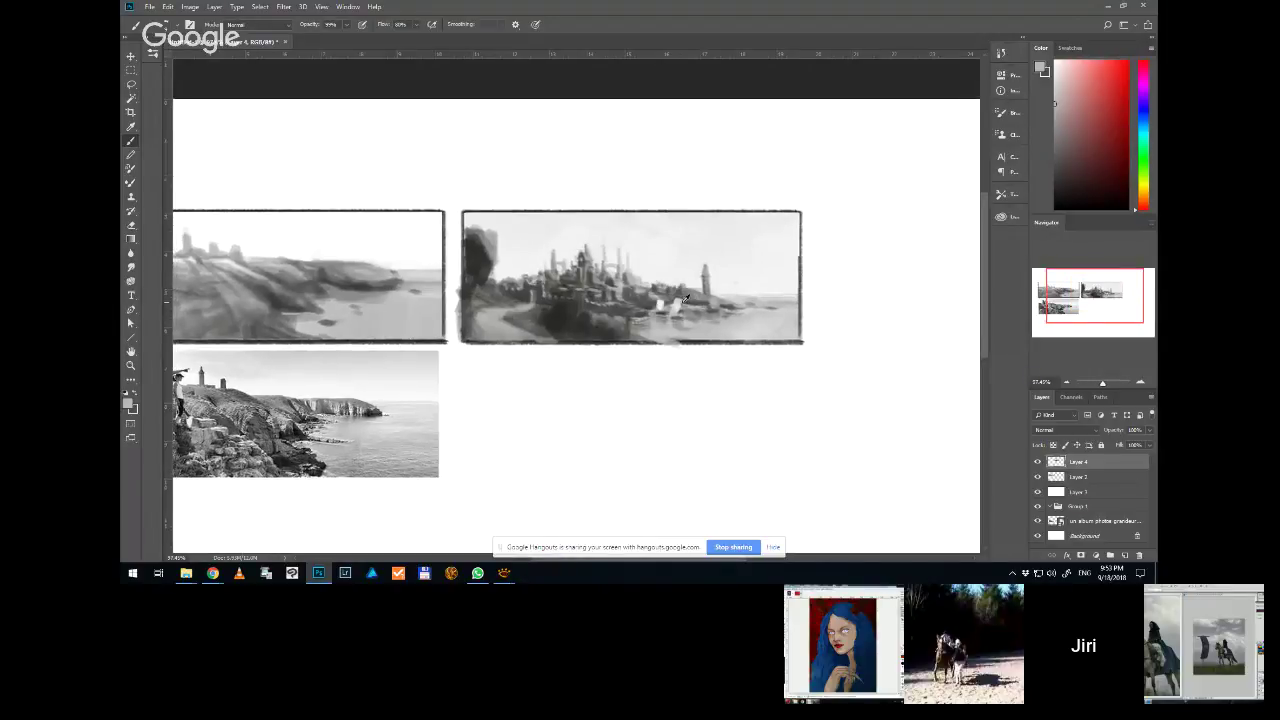
scroll(685, 298, "down", 2)
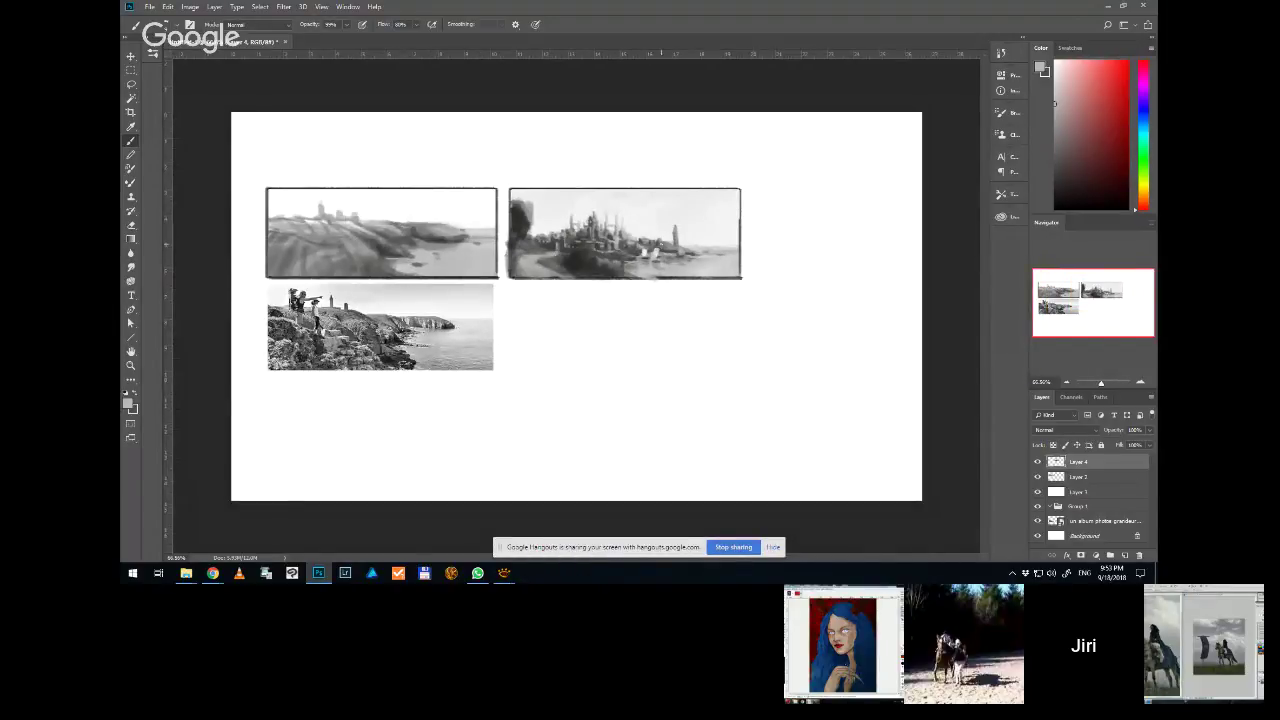
scroll(652, 200, "up", 5)
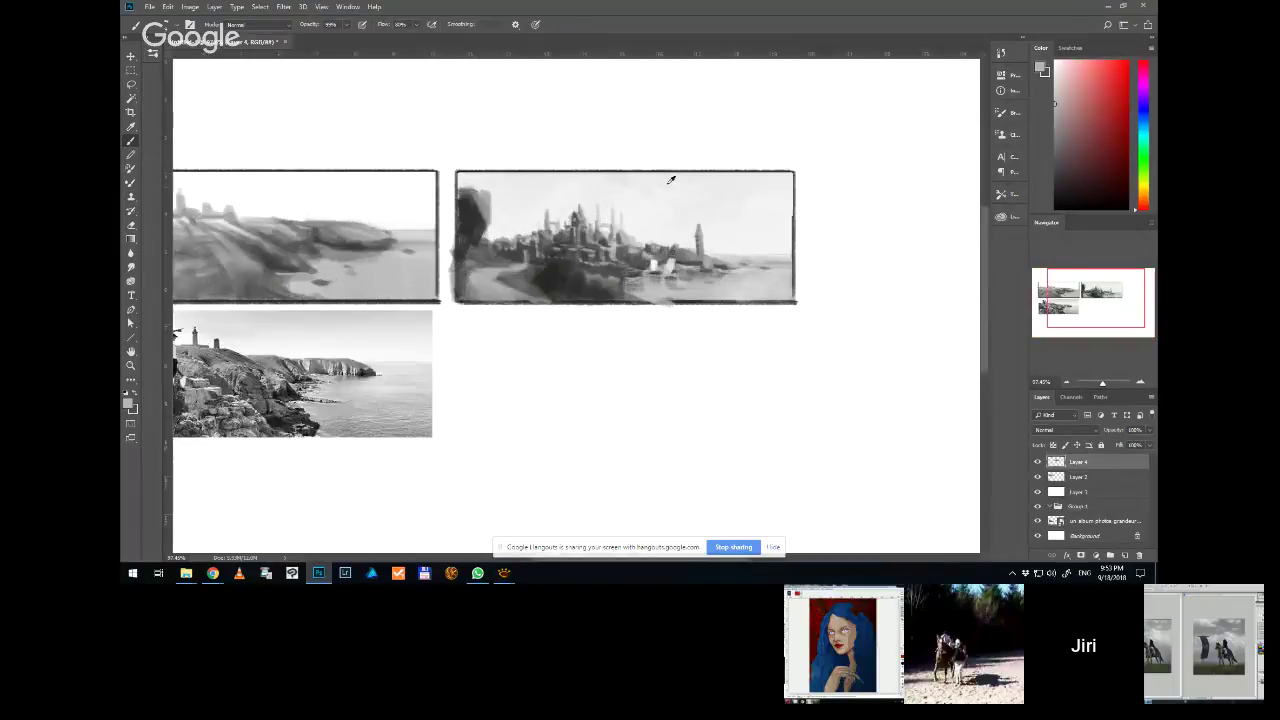
scroll(659, 205, "down", 3)
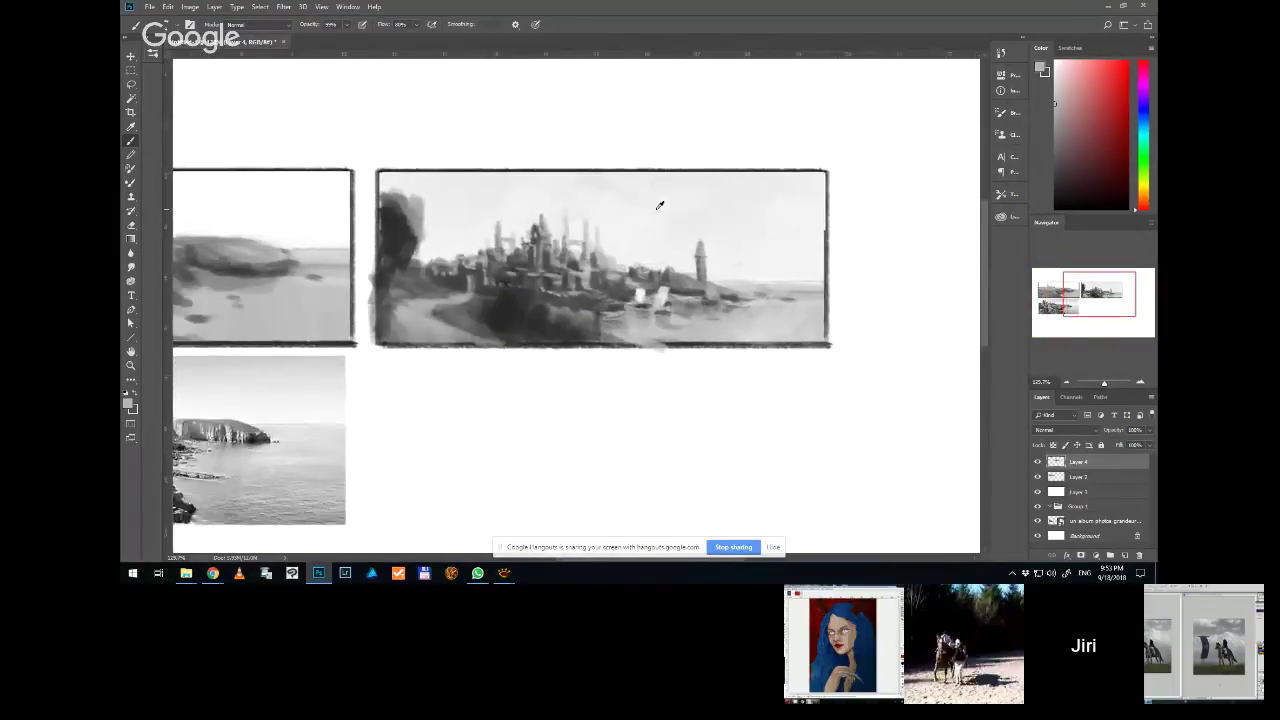
scroll(689, 183, "up", 2)
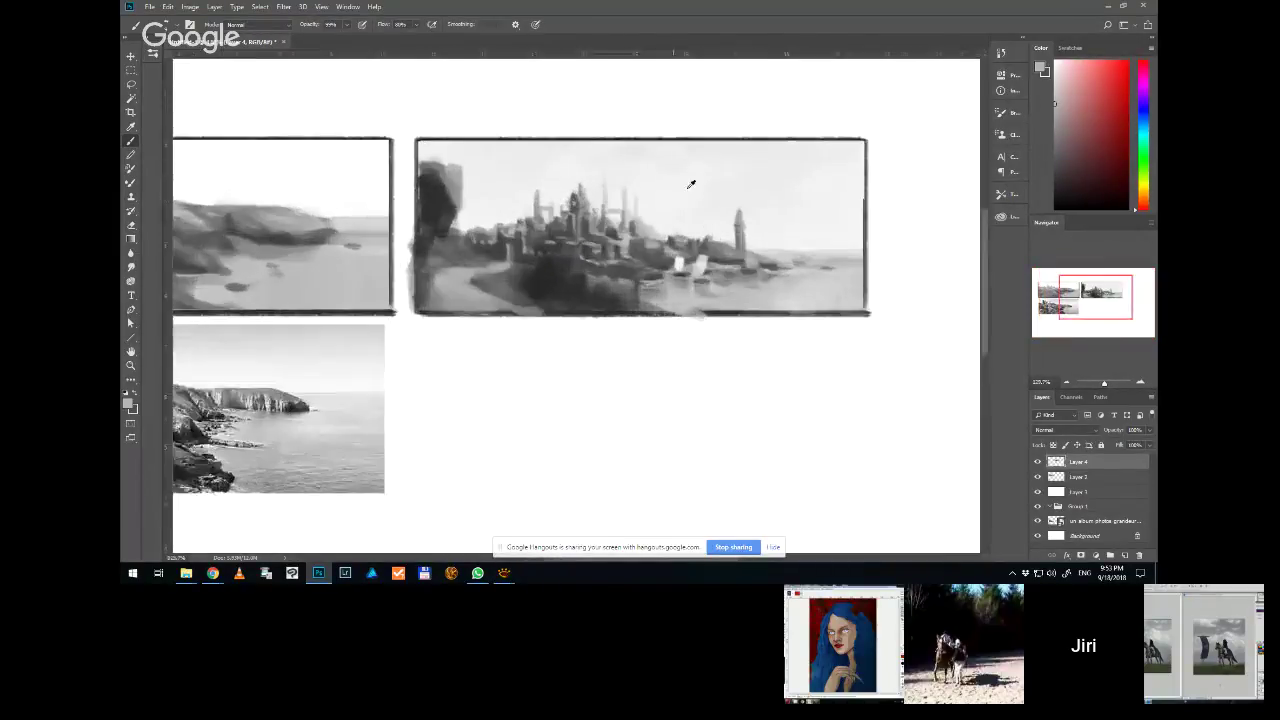
scroll(711, 177, "down", 3)
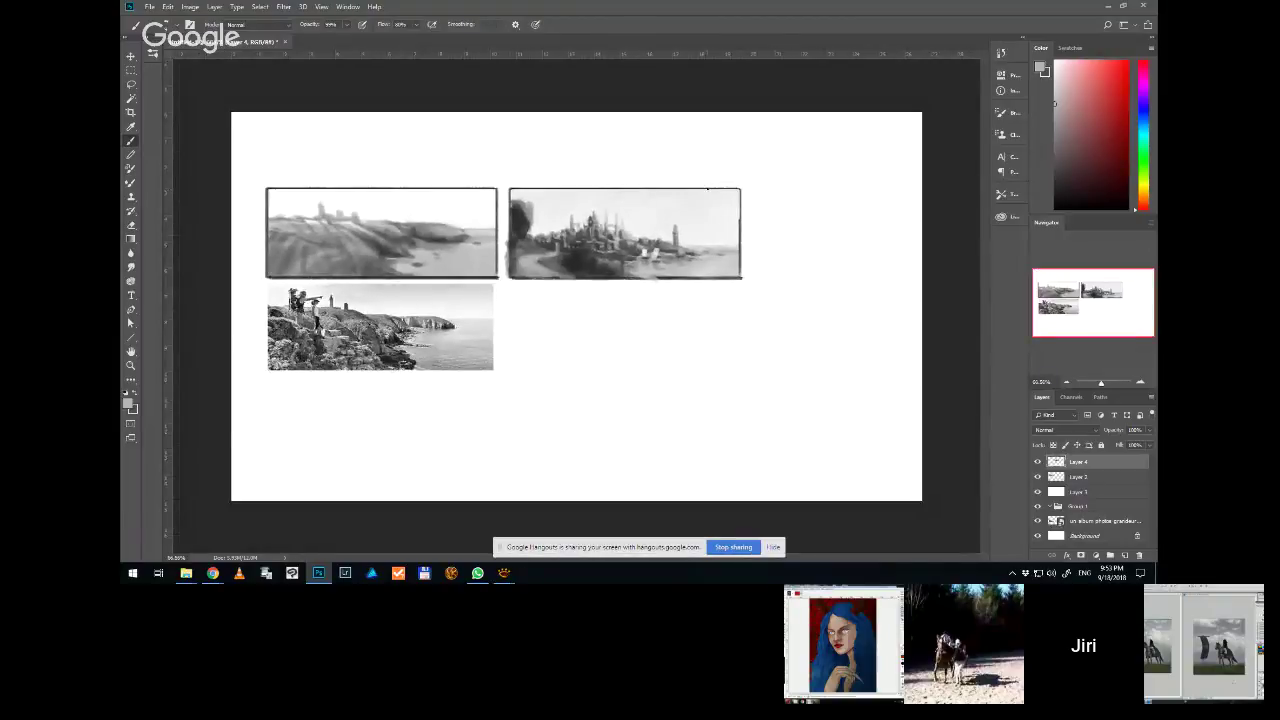
left_click(132, 71)
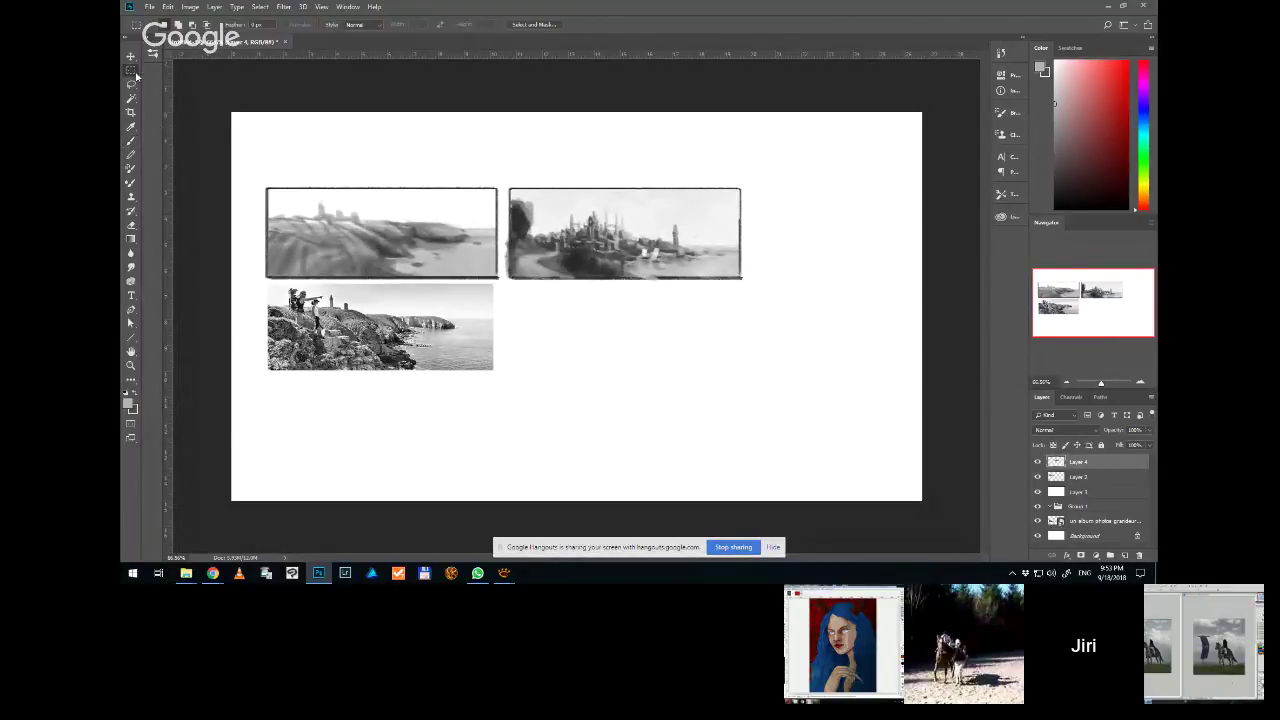
mouse_move(508, 184)
left_mouse_down()
mouse_move(560, 238)
mouse_move(566, 279)
mouse_move(765, 285)
left_mouse_up()
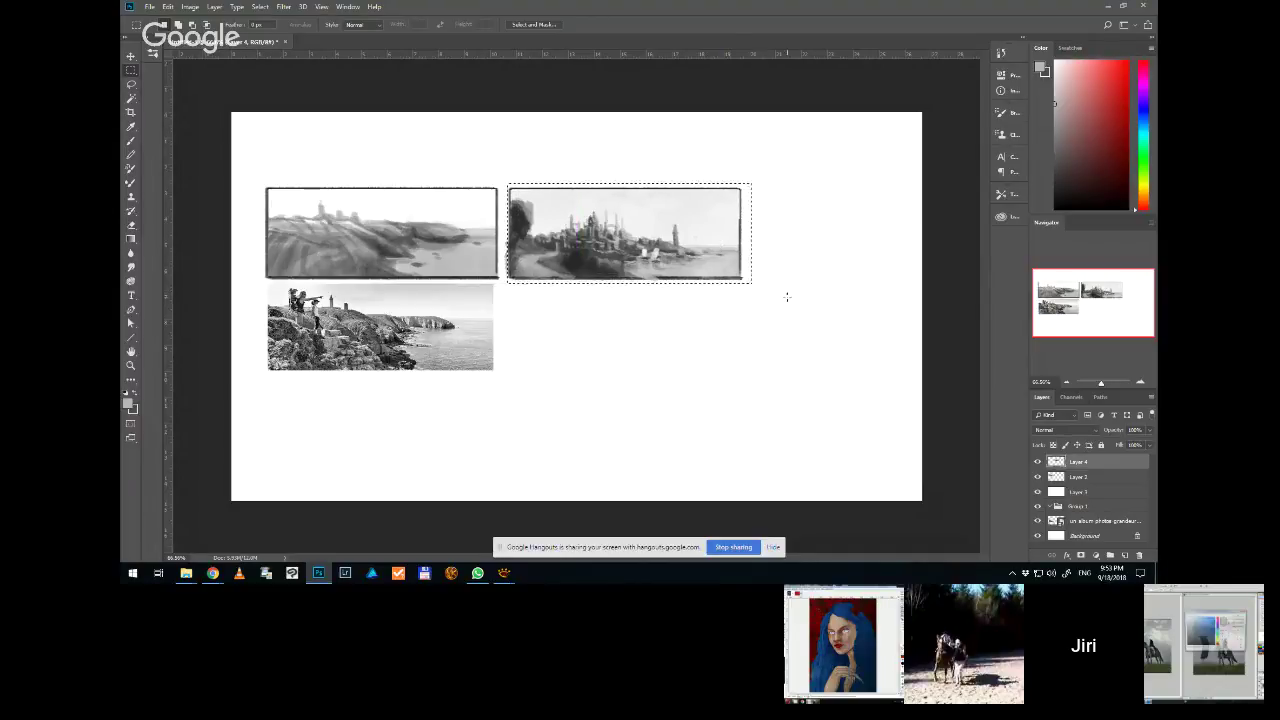
left_click(575, 367)
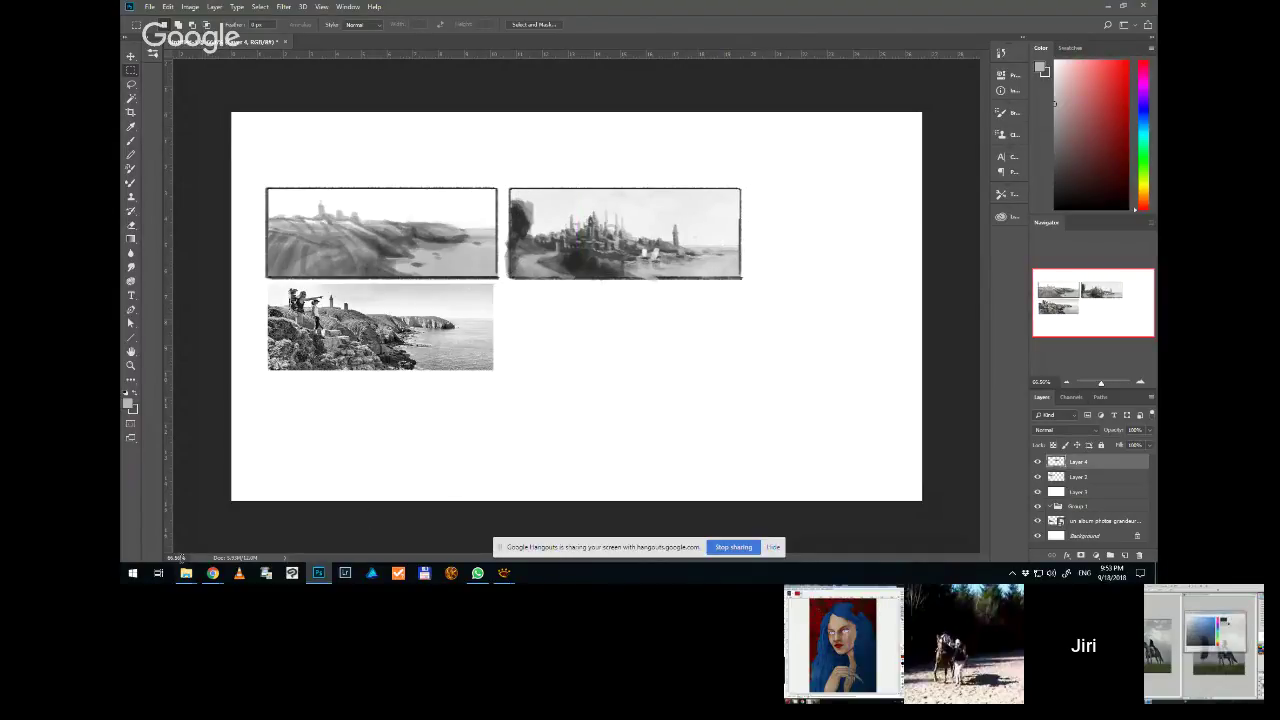
Bring up the normandy reference photo folder beside the Photoshop document
mouse_move(186, 572)
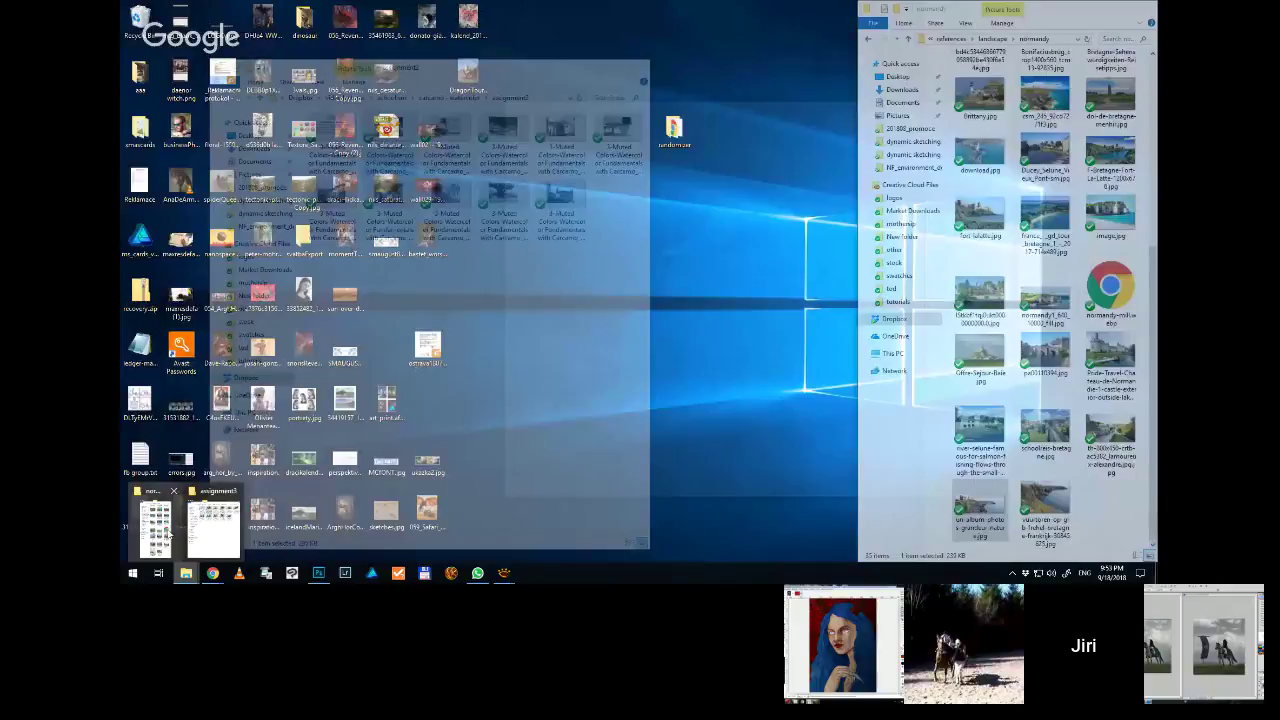
left_click(168, 535)
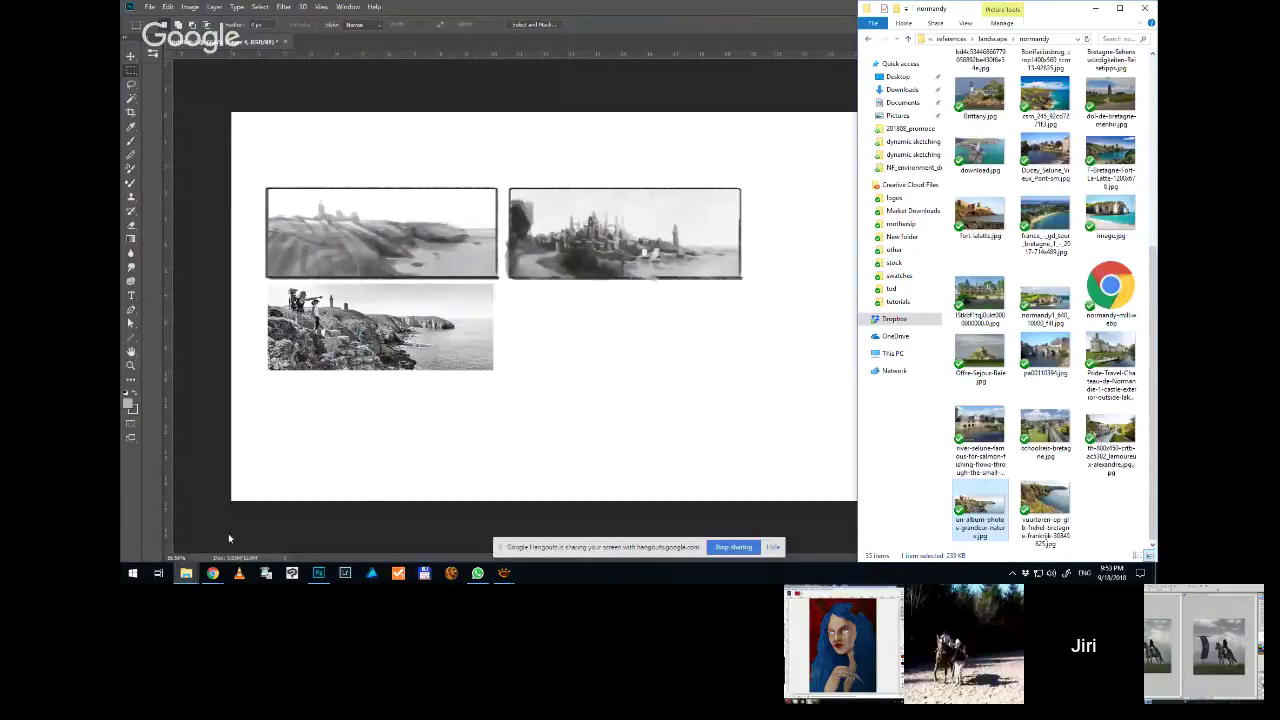
left_click(212, 572)
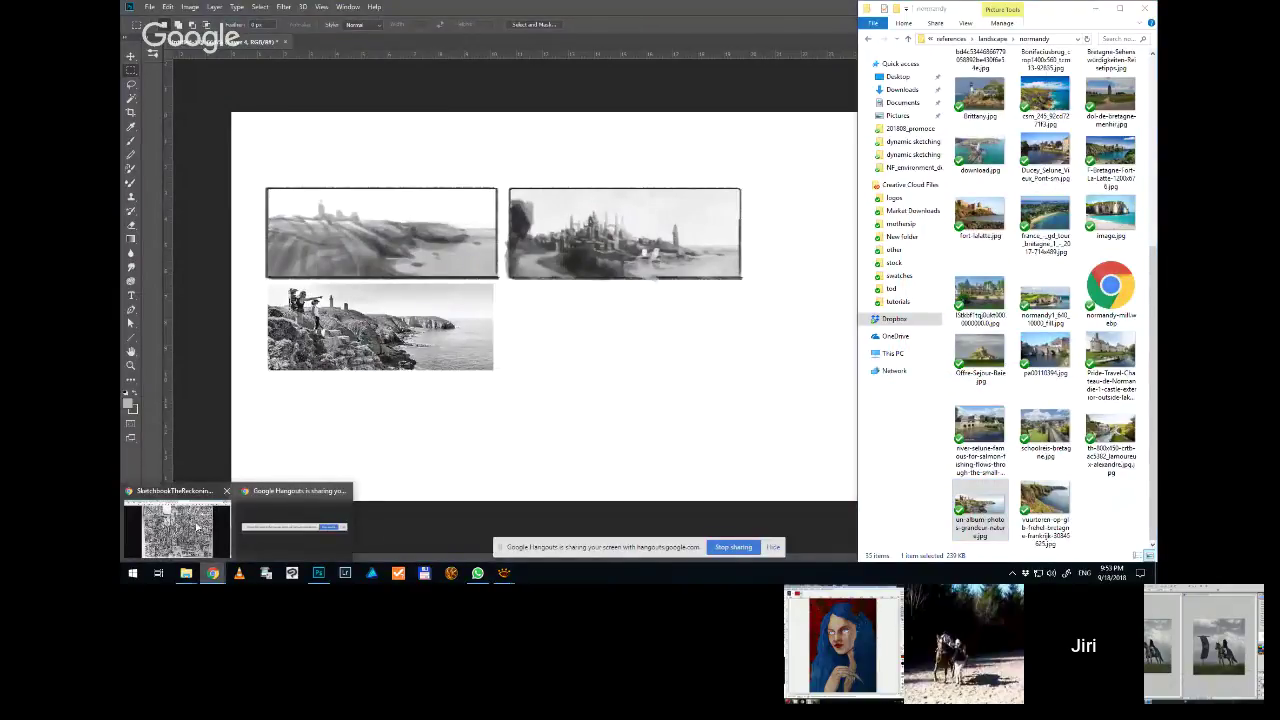
mouse_move(198, 527)
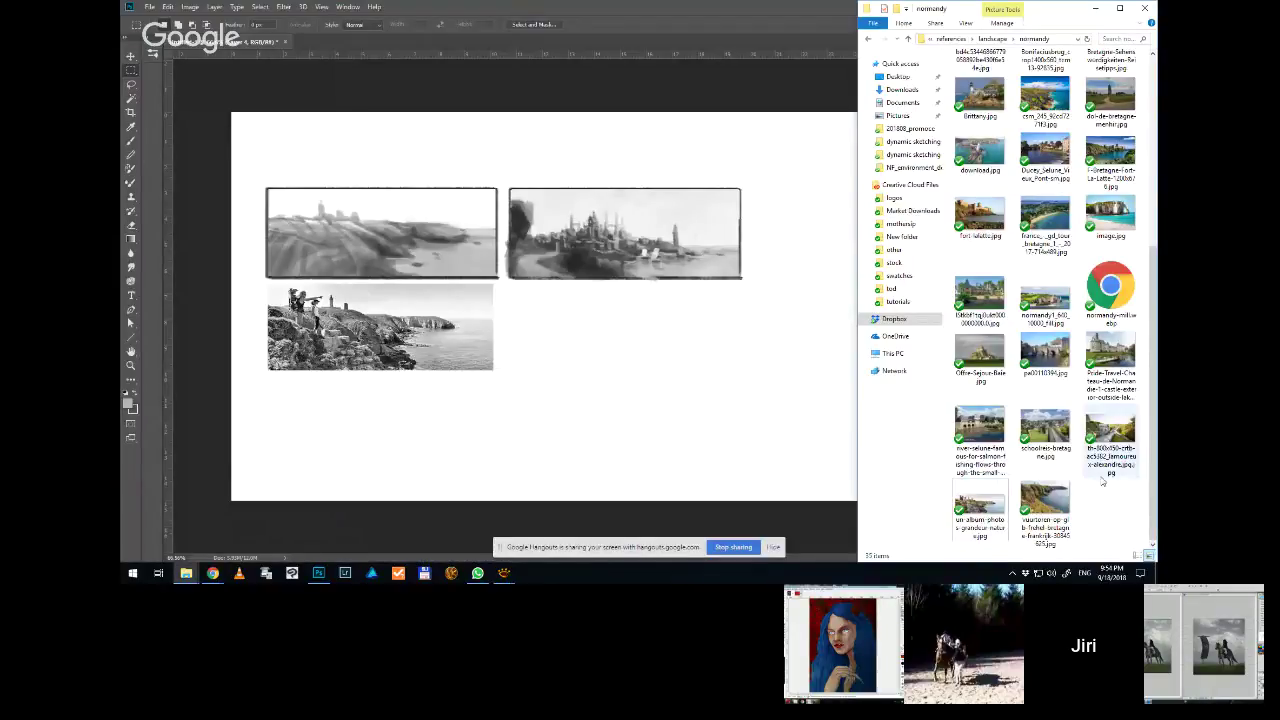
mouse_move(1131, 398)
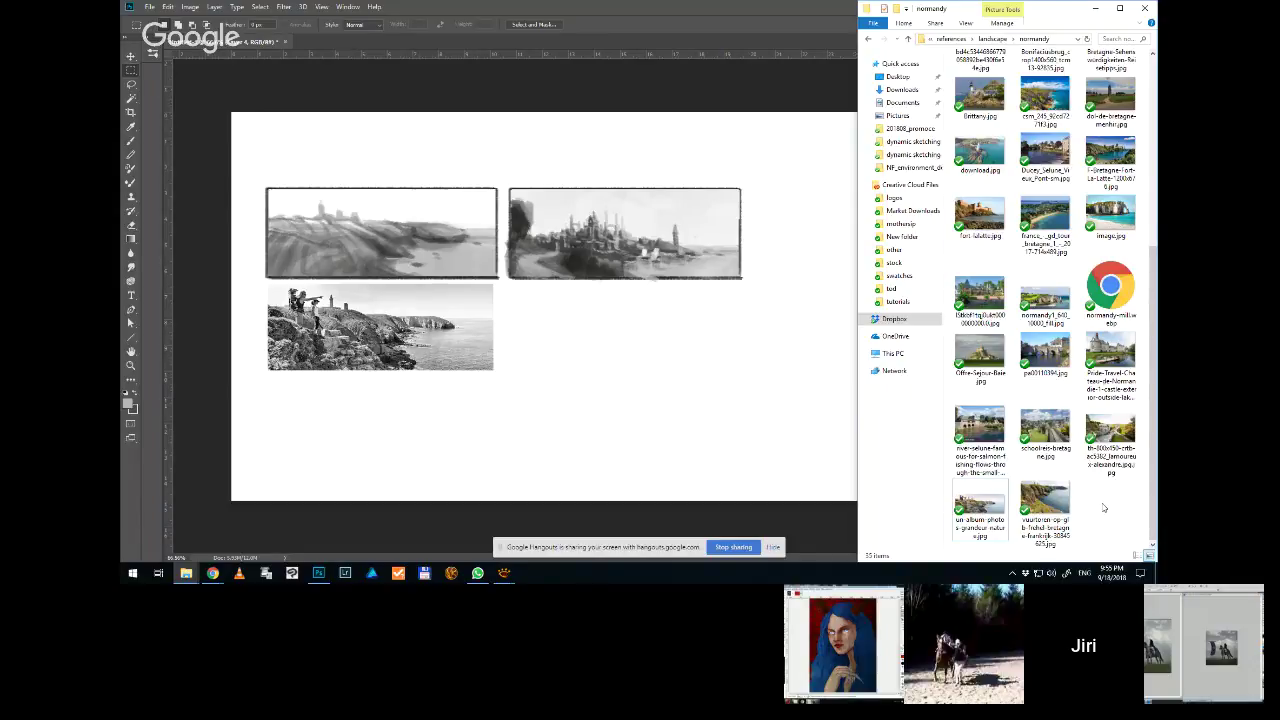
Look through the normandy photos for another coastal reference and preview fort-lalatte.jpg at a larger size
scroll(1104, 508, "up", 3)
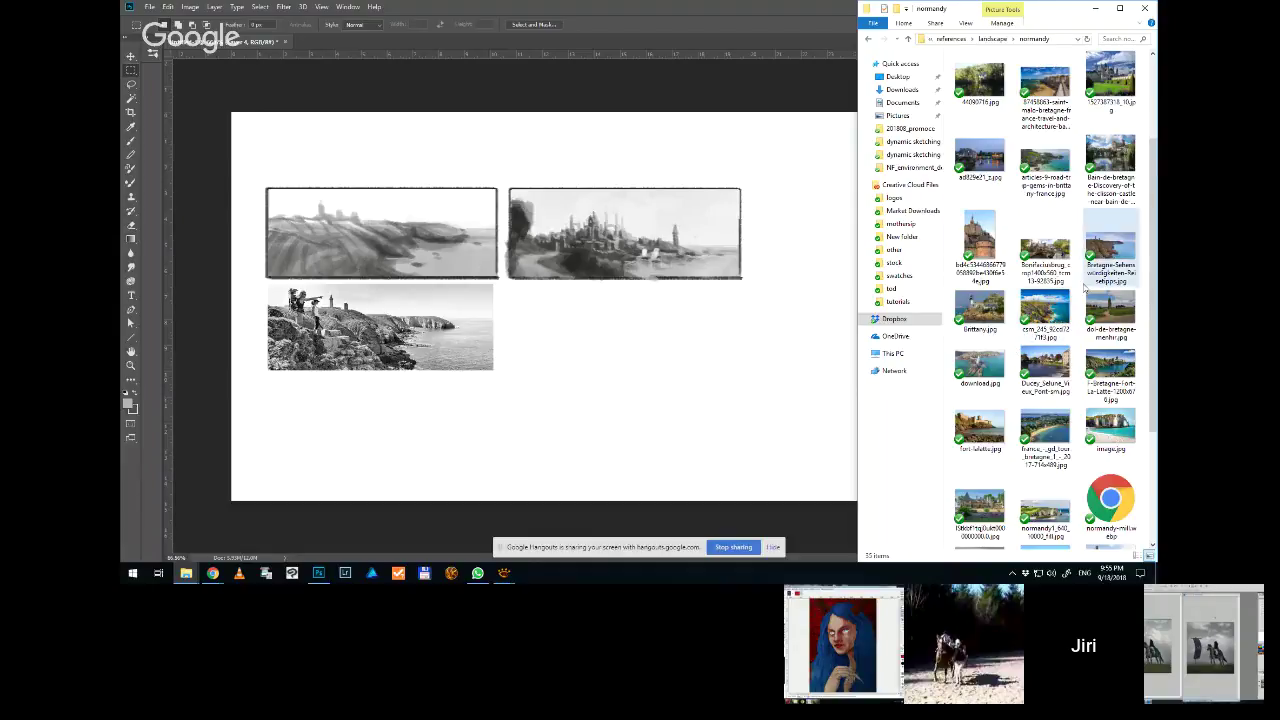
left_click(1083, 287)
left_click(1079, 295)
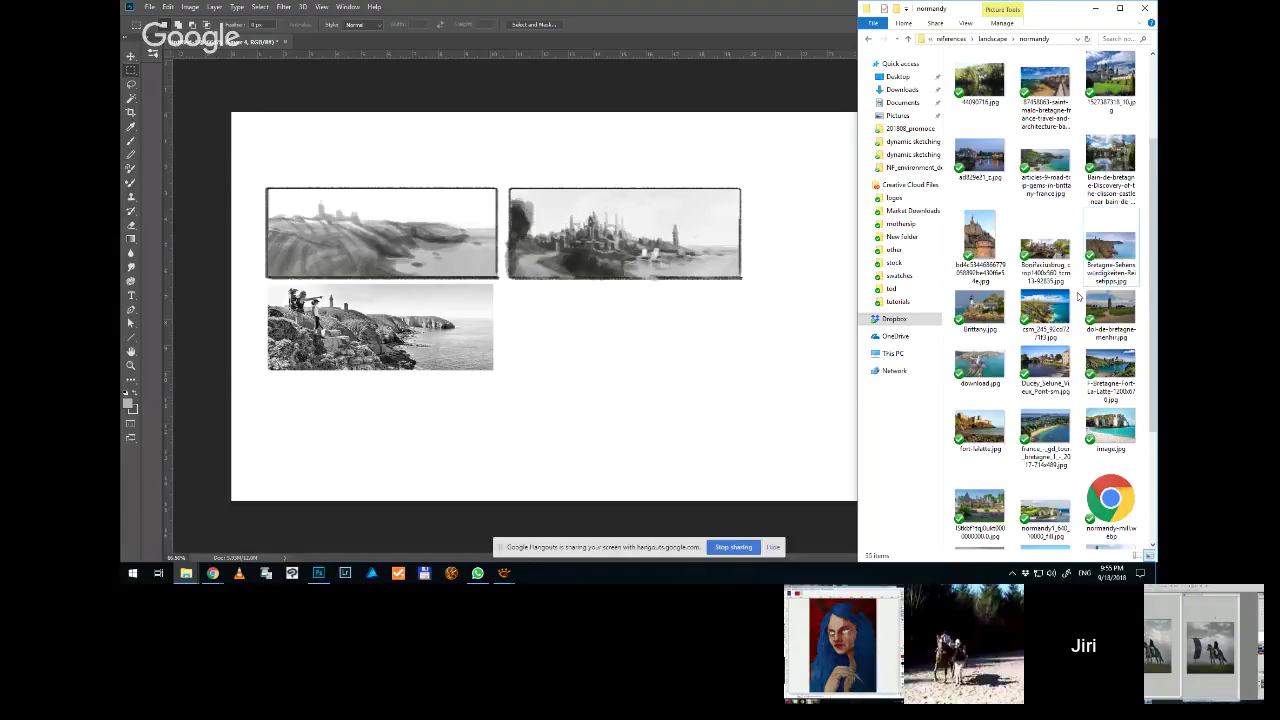
scroll(1078, 296, "up", 2)
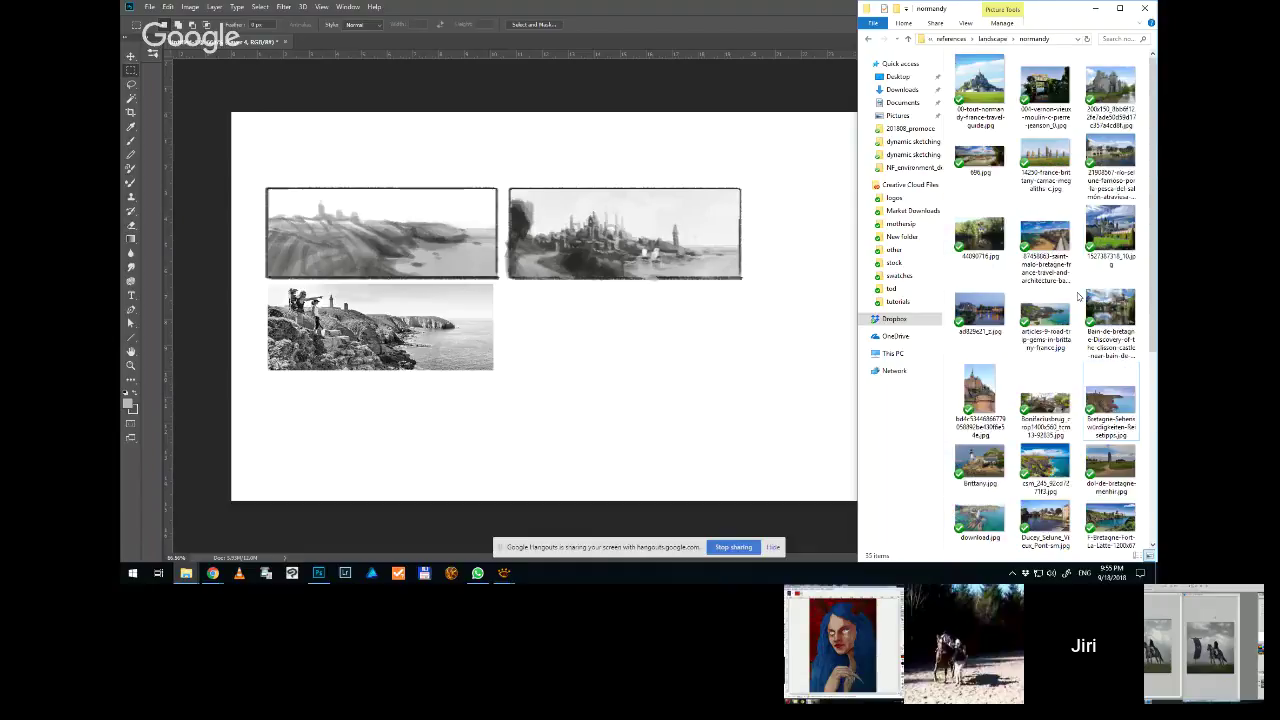
scroll(1078, 296, "down", 2)
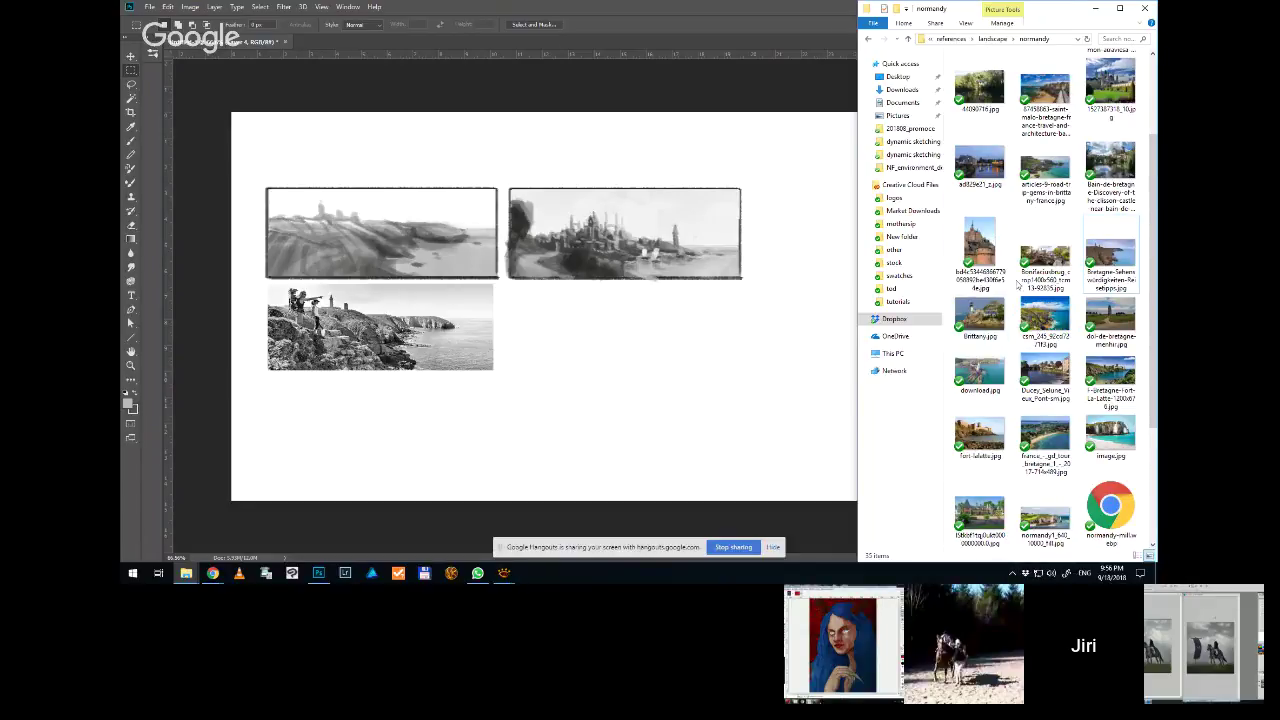
scroll(1040, 300, "up", 2)
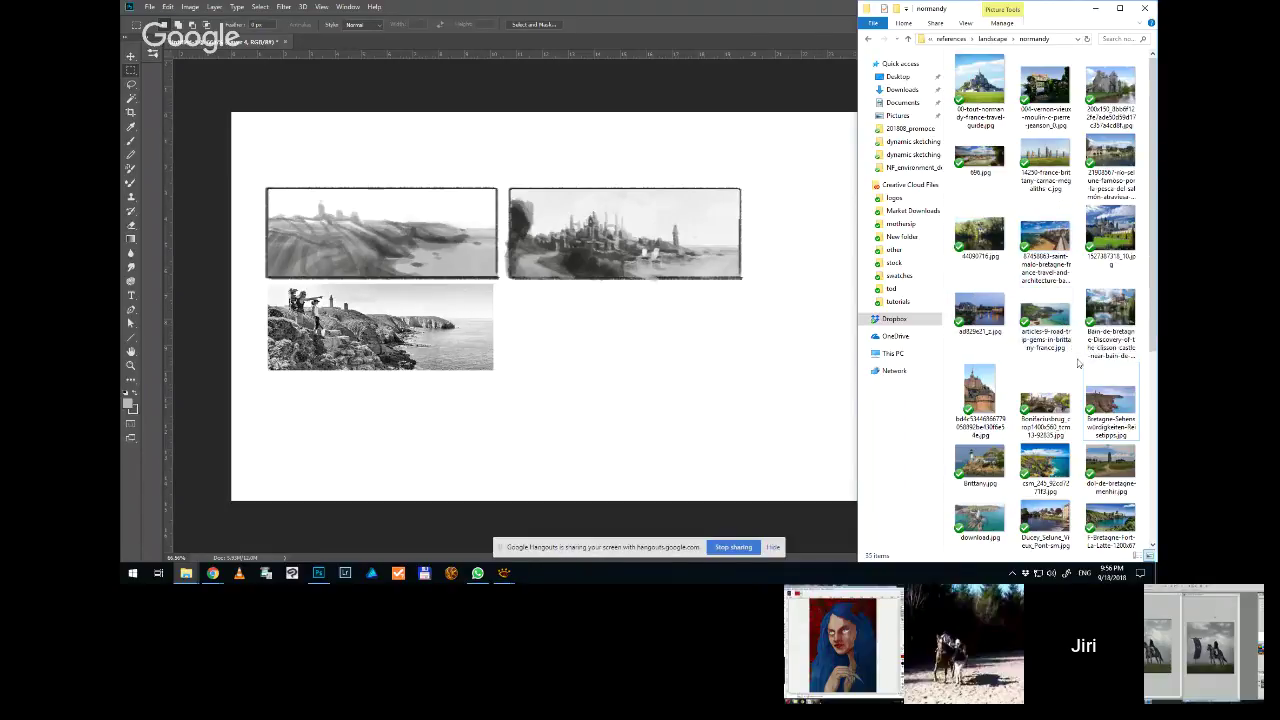
scroll(1078, 364, "down", 3)
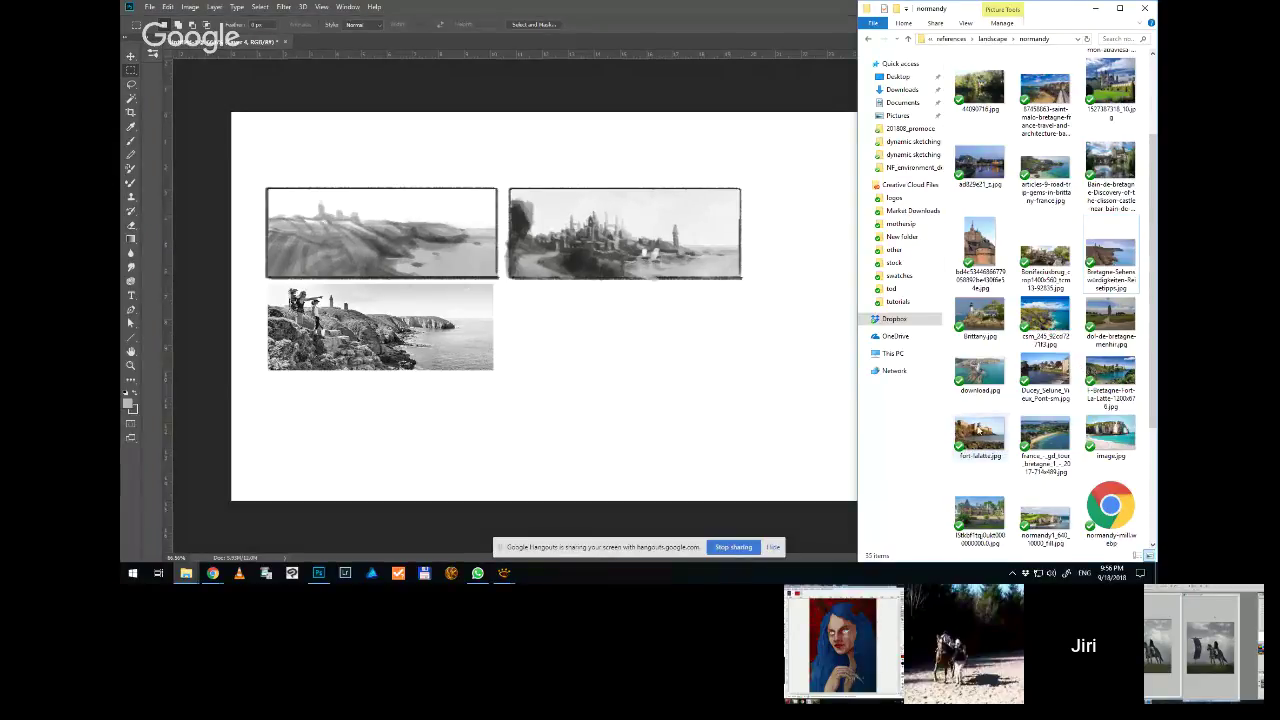
double_click(979, 432)
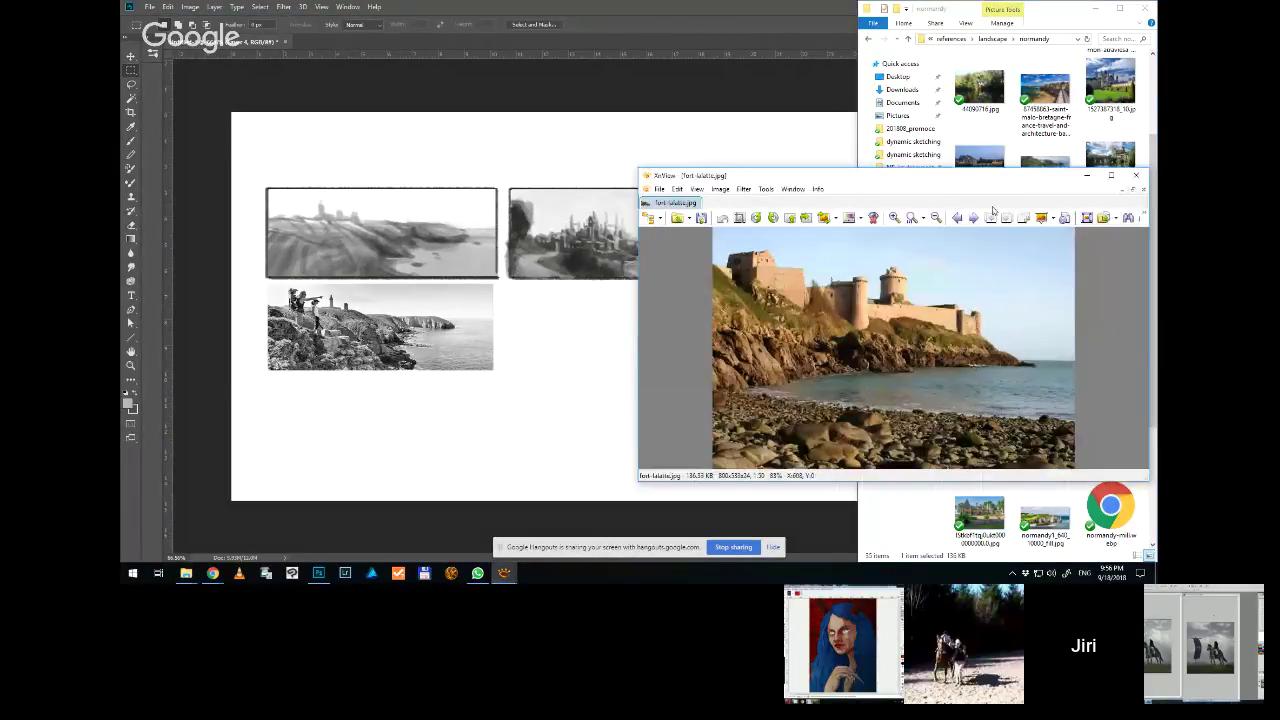
left_click(1136, 175)
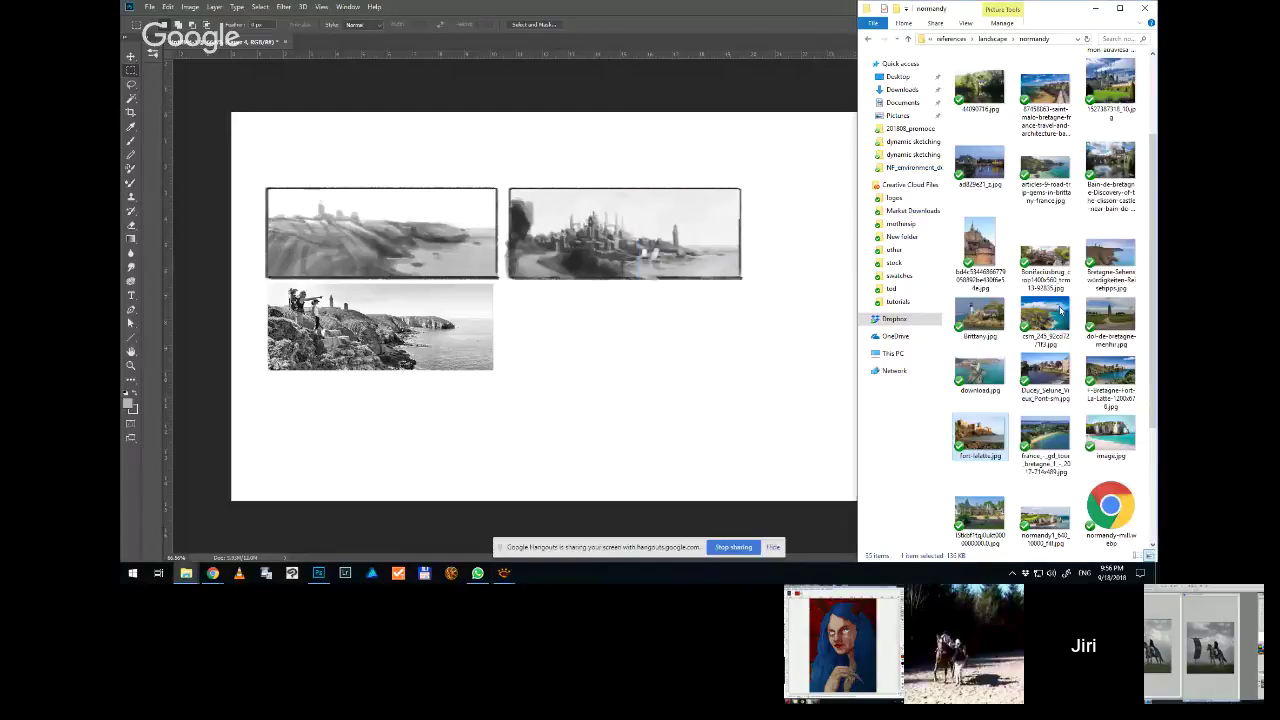
Place fort-lalatte.jpg as a new layer in the middle of the painting document at its default size
left_click_drag(676, 392, 676, 392)
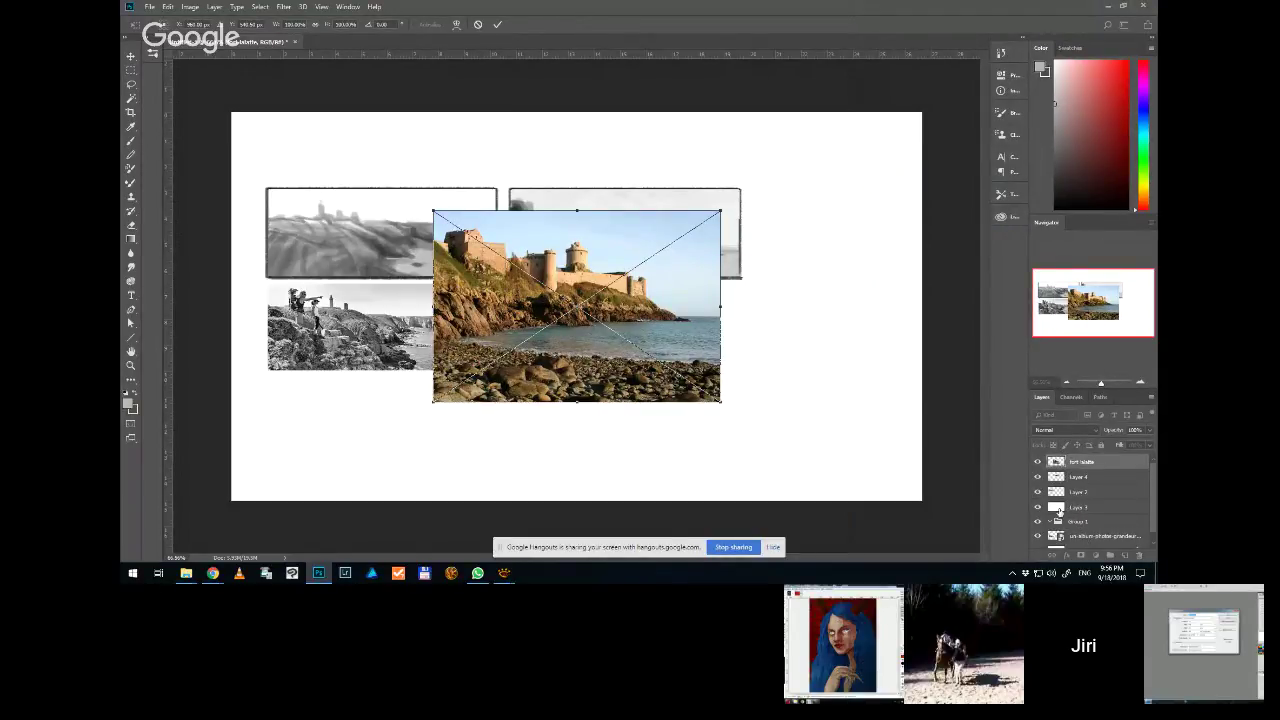
scroll(1155, 532, "down", 1)
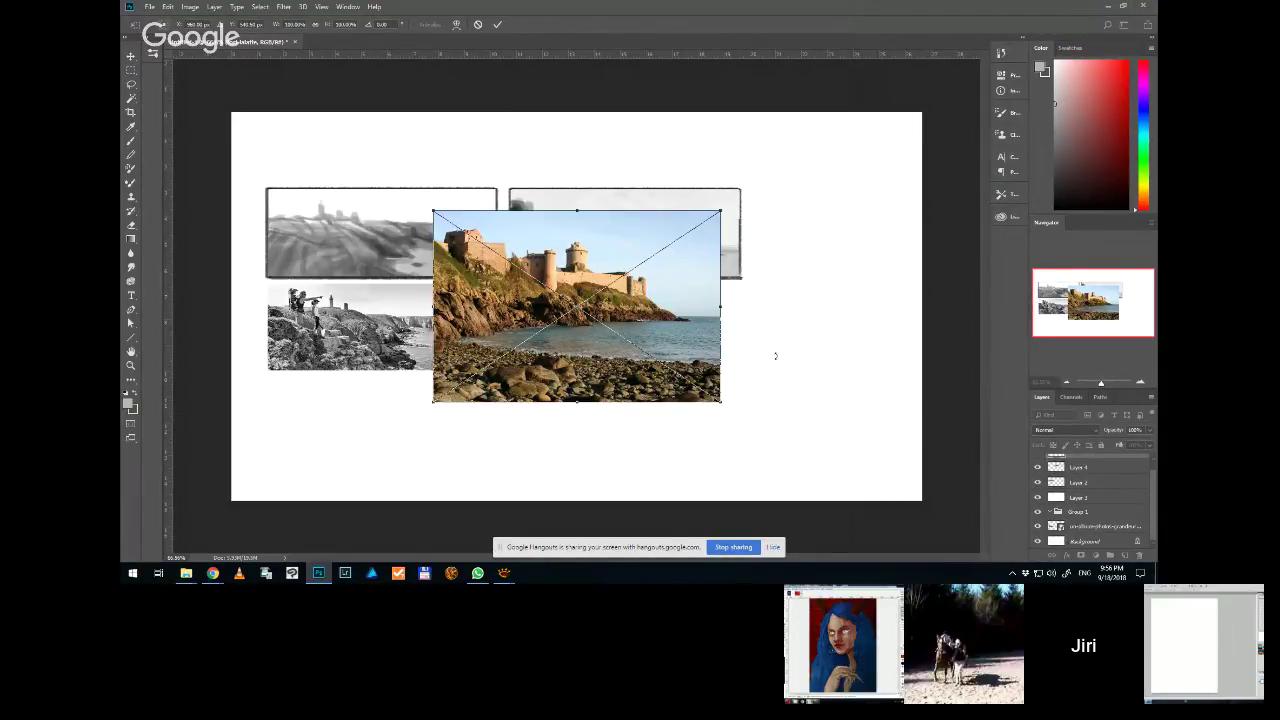
left_click(497, 24)
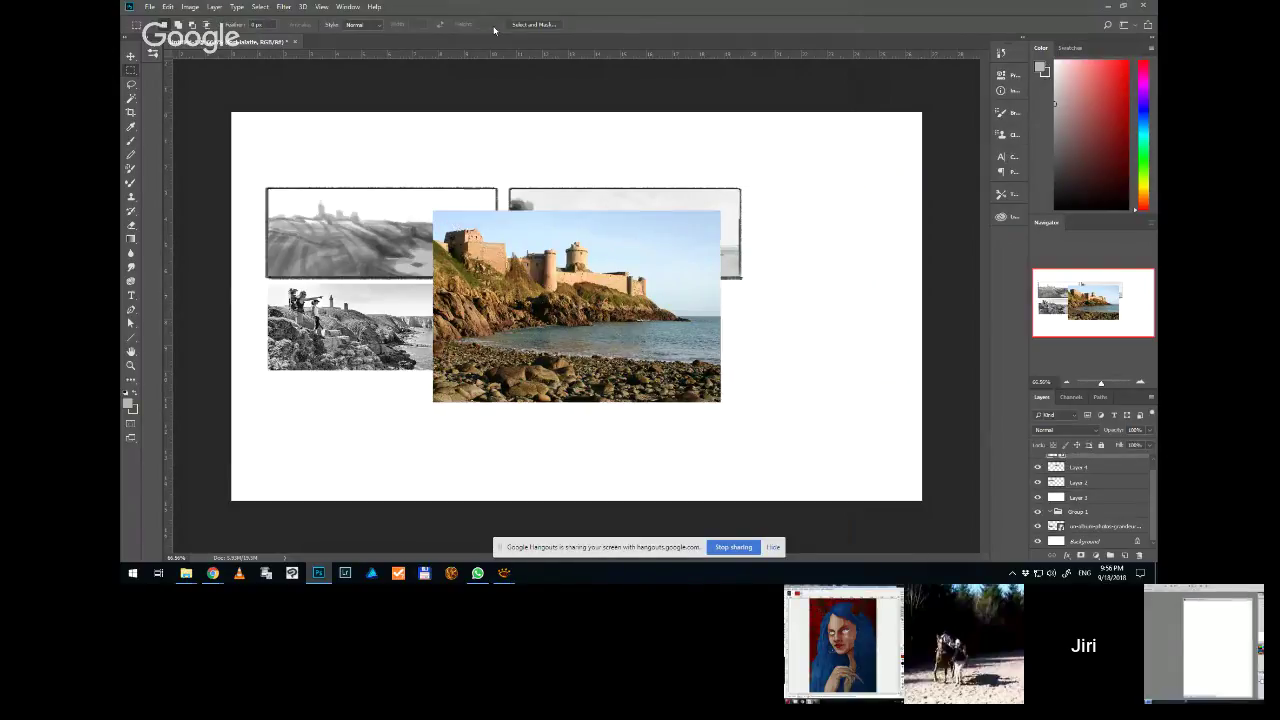
Move the coloured castle photo's layer below the white layer above Group 1 and position the photo beneath the second sketch
scroll(1152, 494, "up", 1)
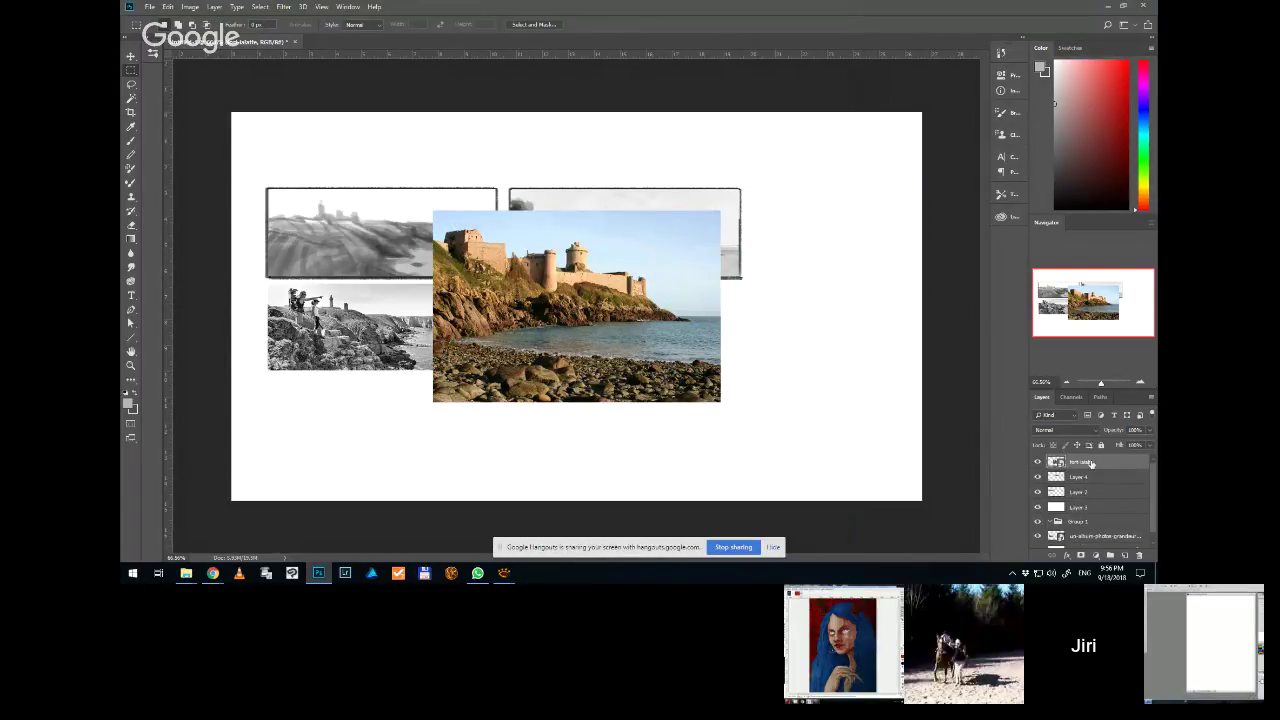
left_click_drag(1080, 462, 1080, 507)
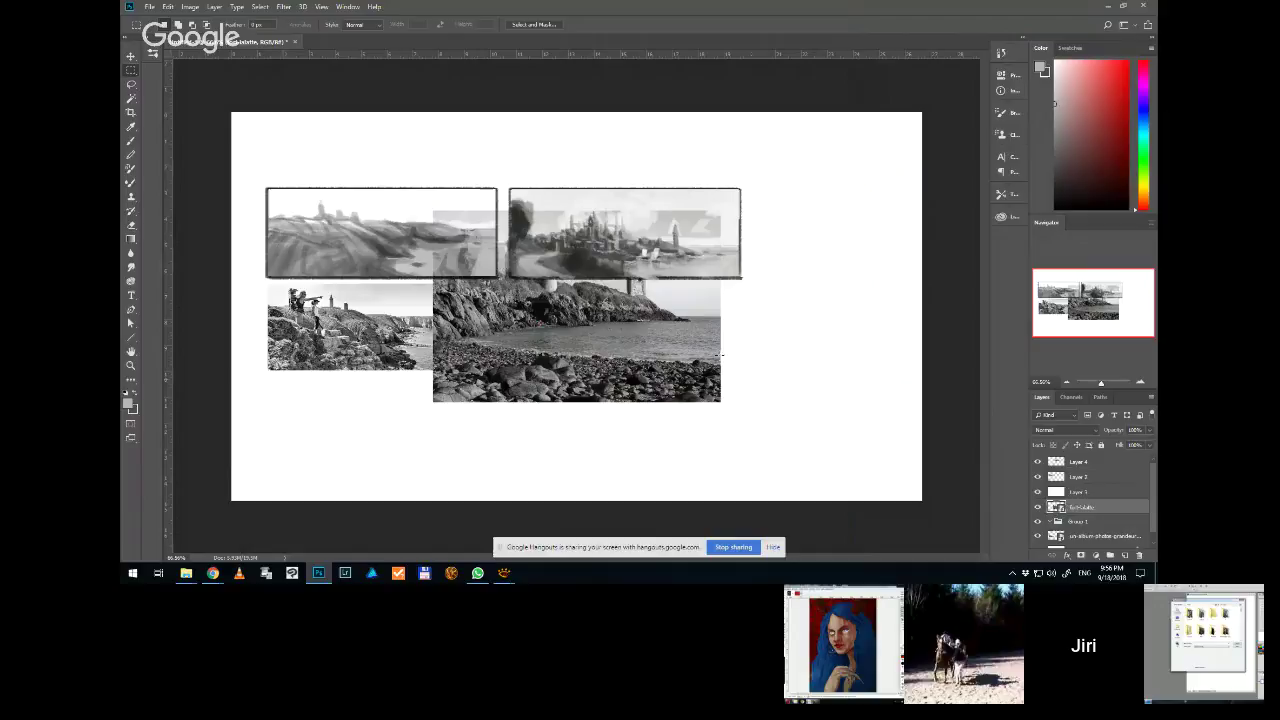
left_click(130, 56)
left_click_drag(565, 314, 645, 381)
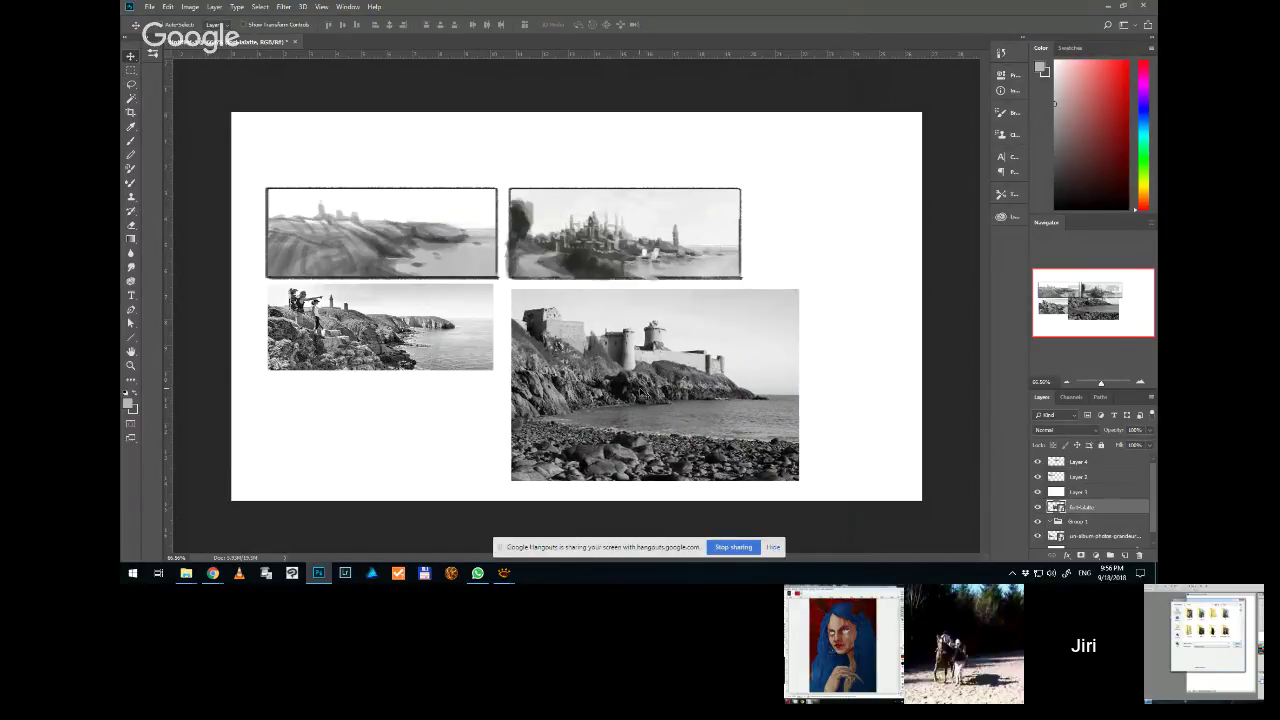
Free-transform the castle photo, shrinking it proportionally and aligning it under the second sketch beside the other reference photo
left_click(130, 70)
right_click(692, 352)
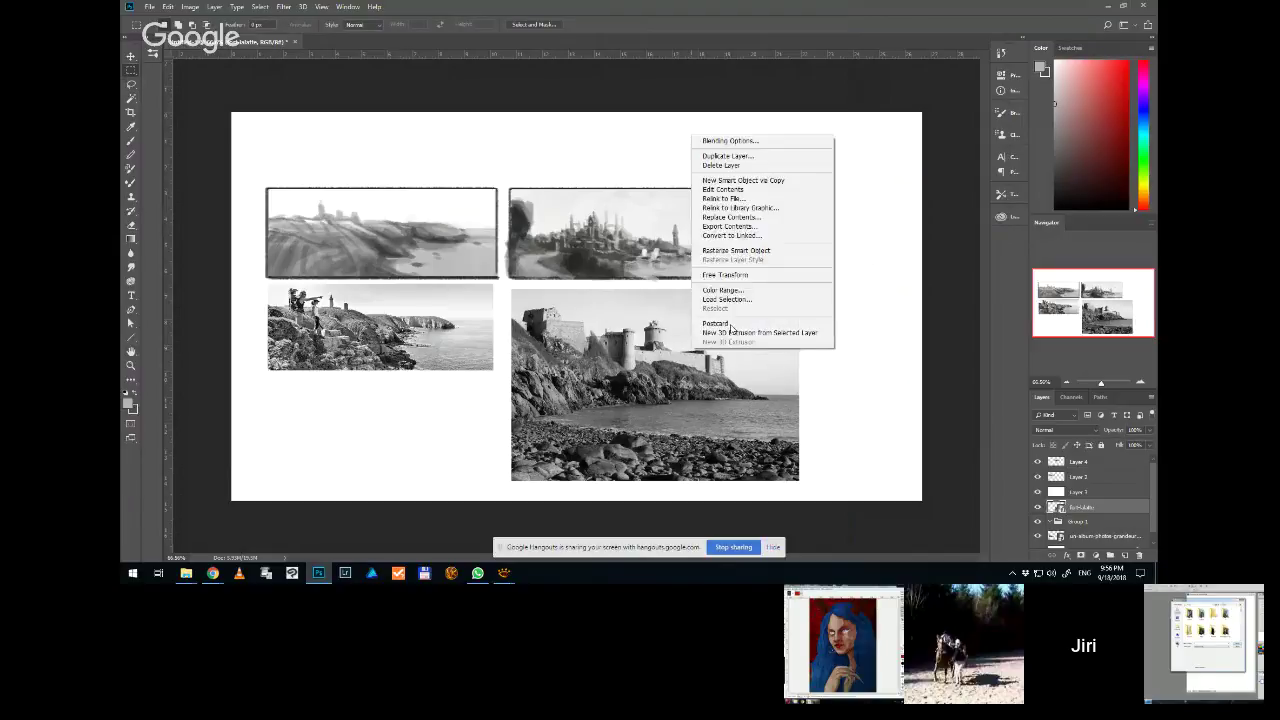
left_click(722, 274)
mouse_move(797, 480)
left_mouse_down()
mouse_move(790, 448)
mouse_move(634, 368)
left_mouse_up()
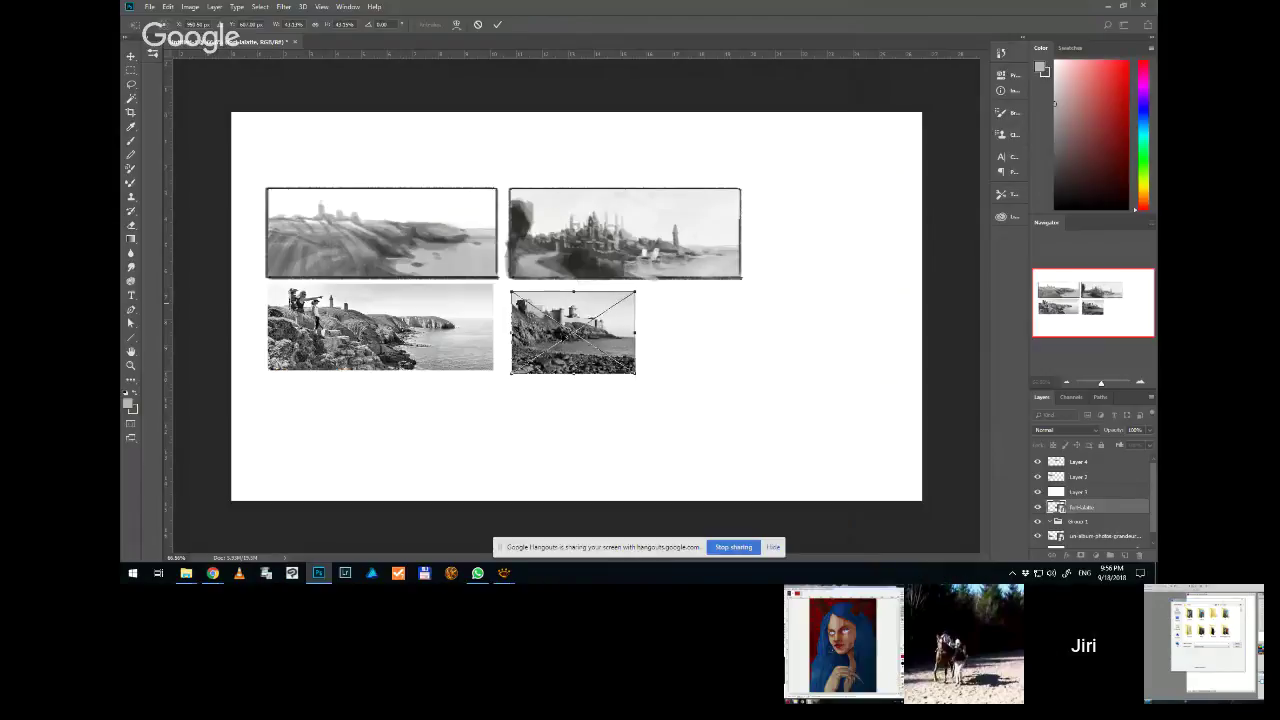
mouse_move(577, 302)
left_mouse_down()
mouse_move(397, 382)
mouse_move(579, 376)
mouse_move(620, 330)
mouse_move(567, 312)
mouse_move(576, 299)
left_mouse_up()
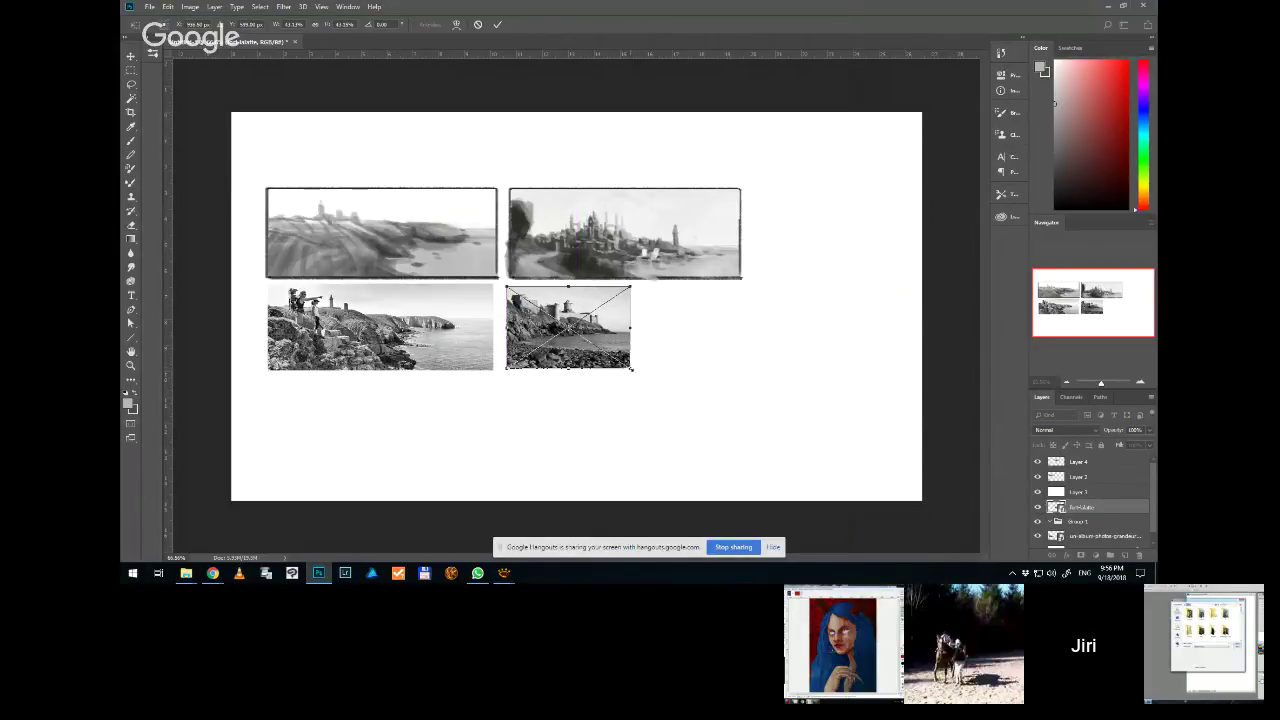
left_click_drag(631, 369, 703, 415)
left_click_drag(606, 384, 615, 337)
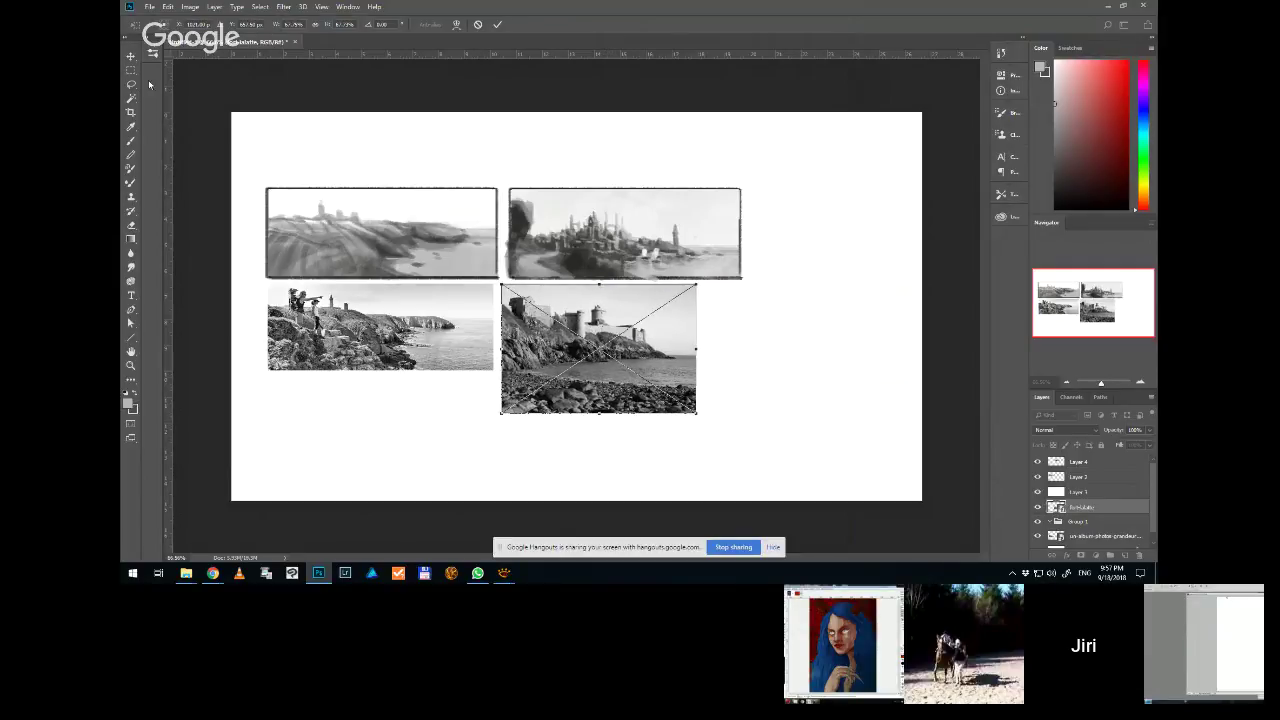
left_click(498, 24)
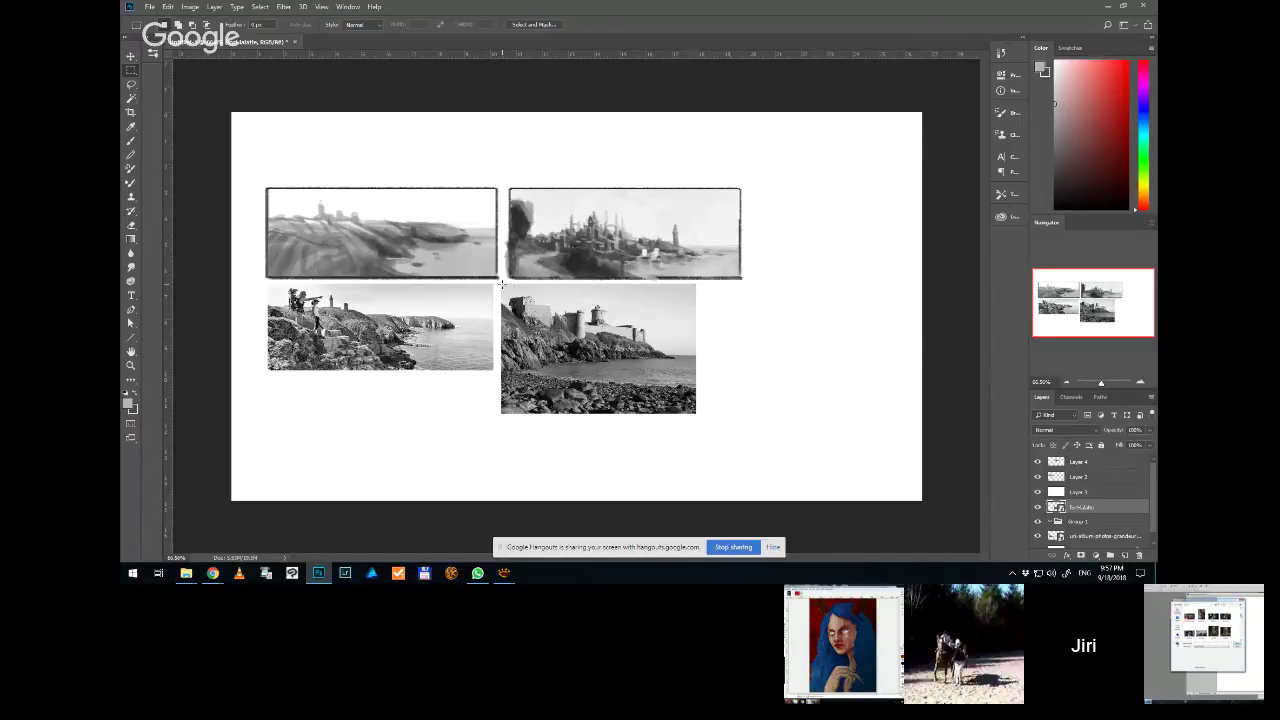
Make a rectangular selection matching the castle photo and shift it onto the blank canvas beside the photo
left_click_drag(502, 283, 696, 414)
left_click_drag(605, 346, 807, 346)
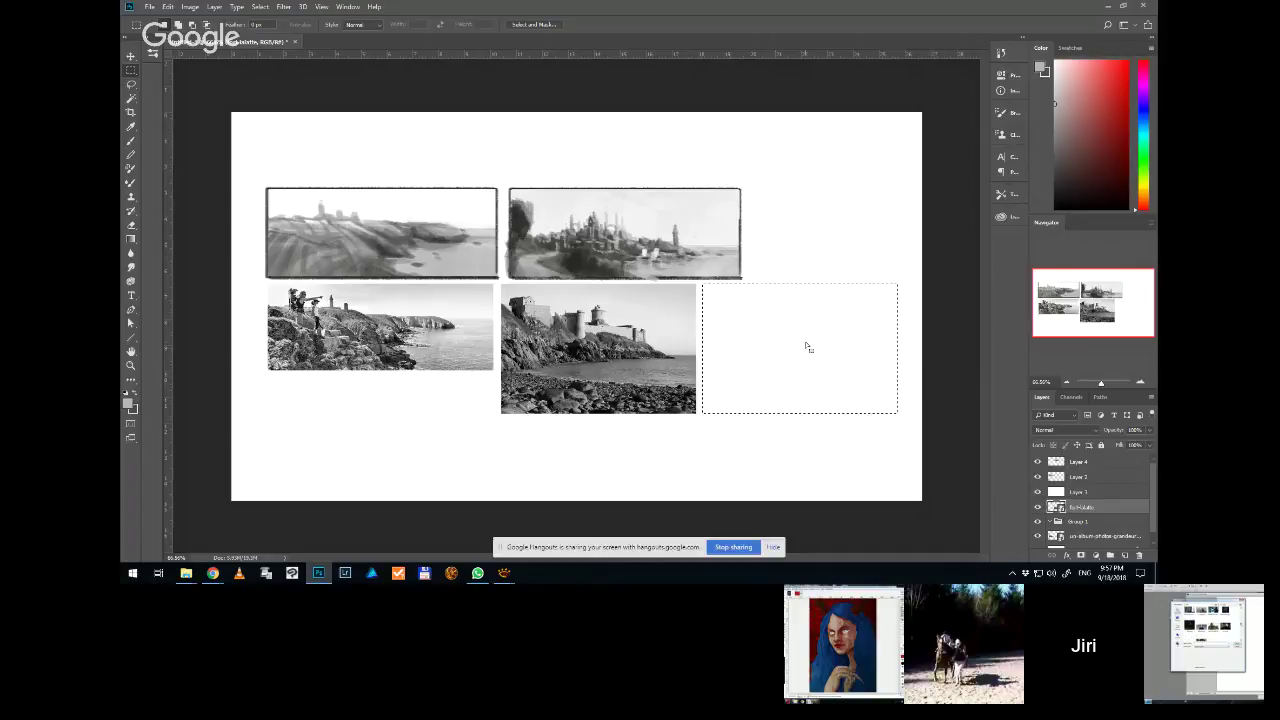
key("Right")
key("Right")
key("Right")
key("Right")
key("Right")
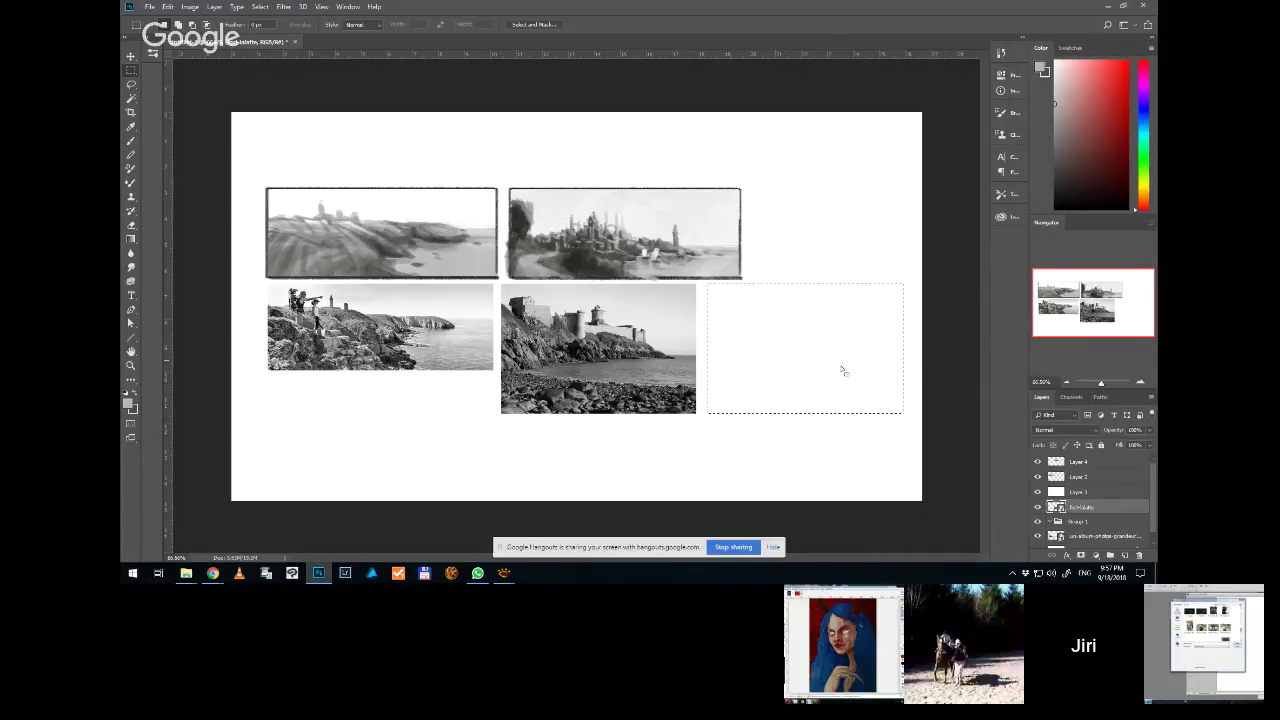
Add a new layer directly above the white layer, choose the Brush tool and invert the rectangular selection
left_click(1124, 555)
left_click_drag(1084, 510, 1084, 490)
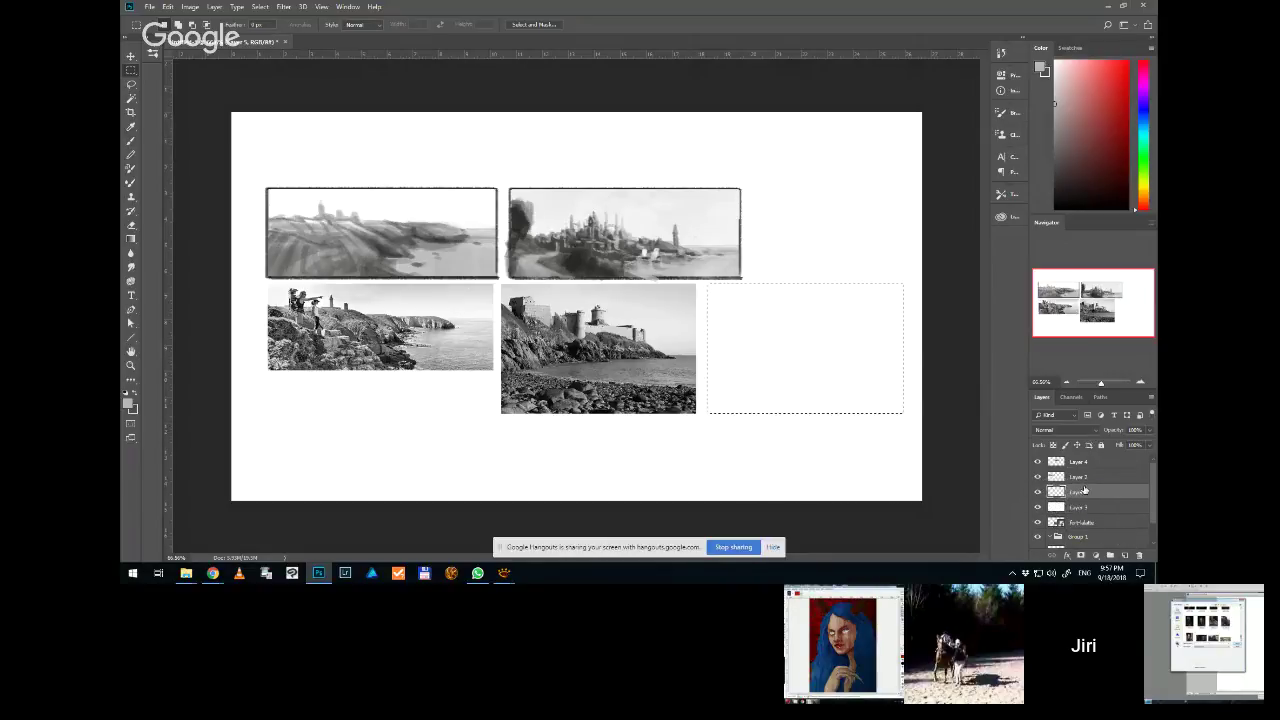
left_click(130, 140)
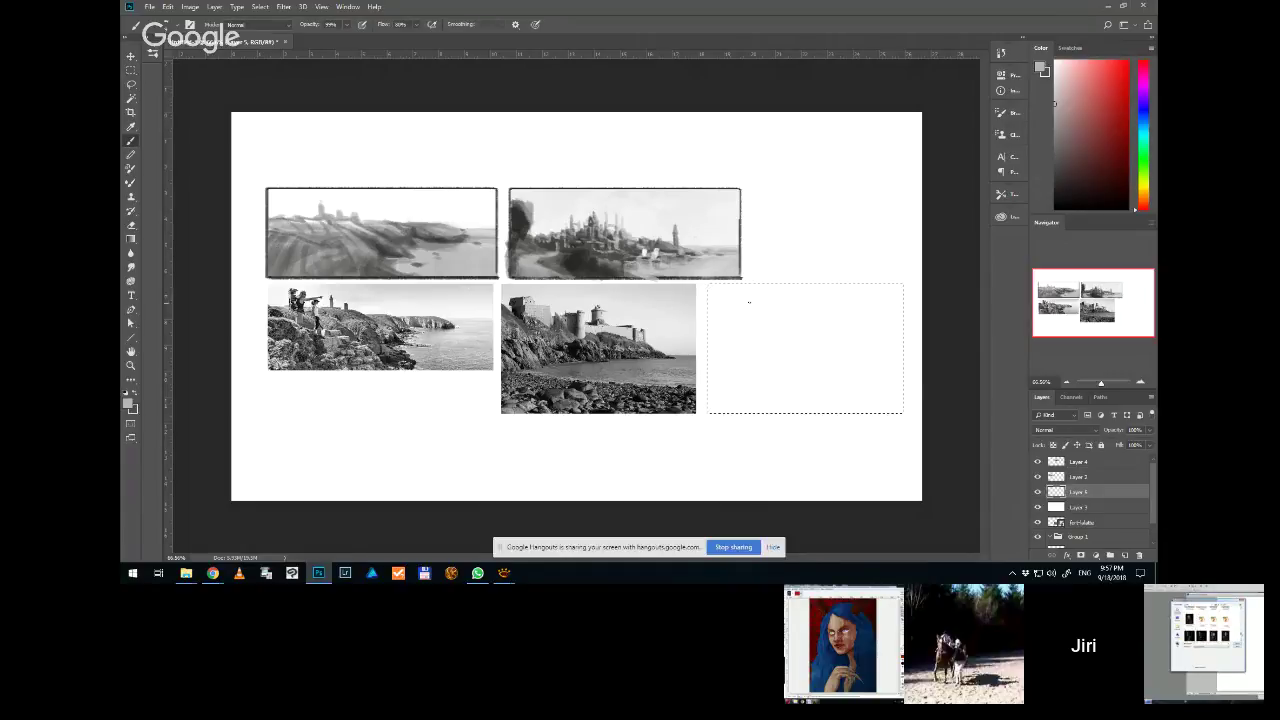
key("ctrl+a")
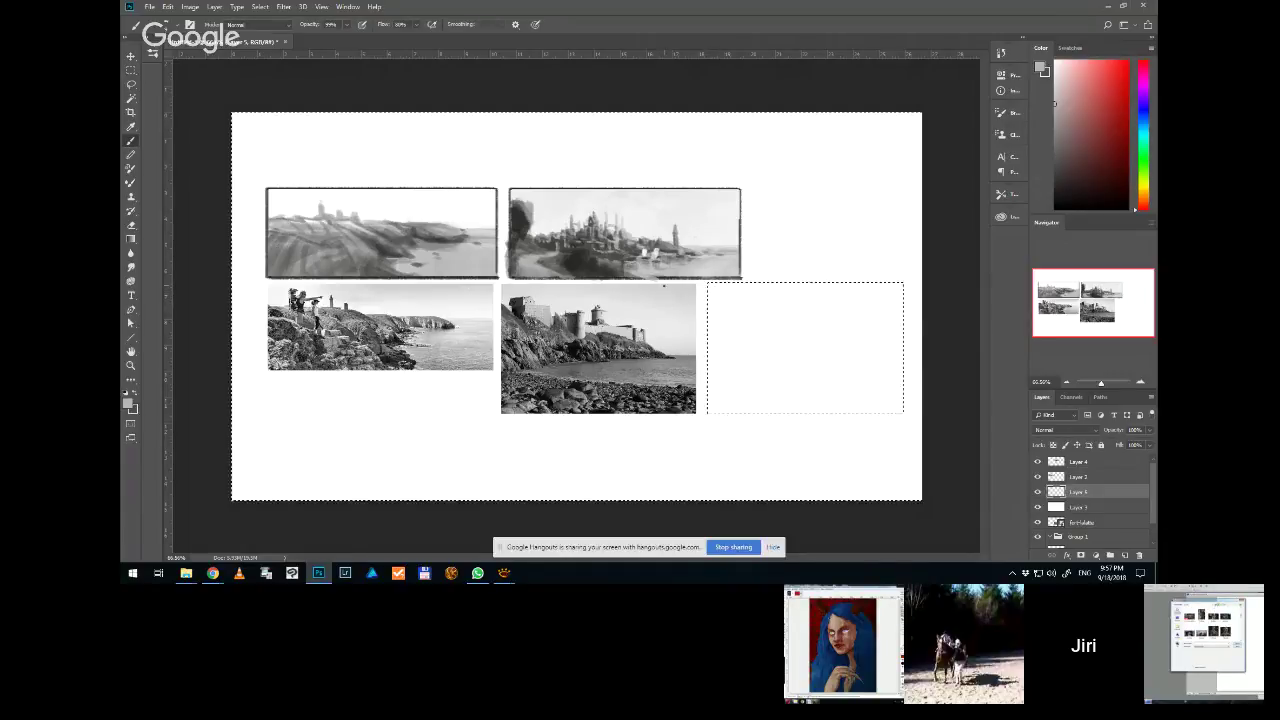
Reset the colours to default and draw a black frame with straight brush lines along all four edges of the rectangle
key("d")
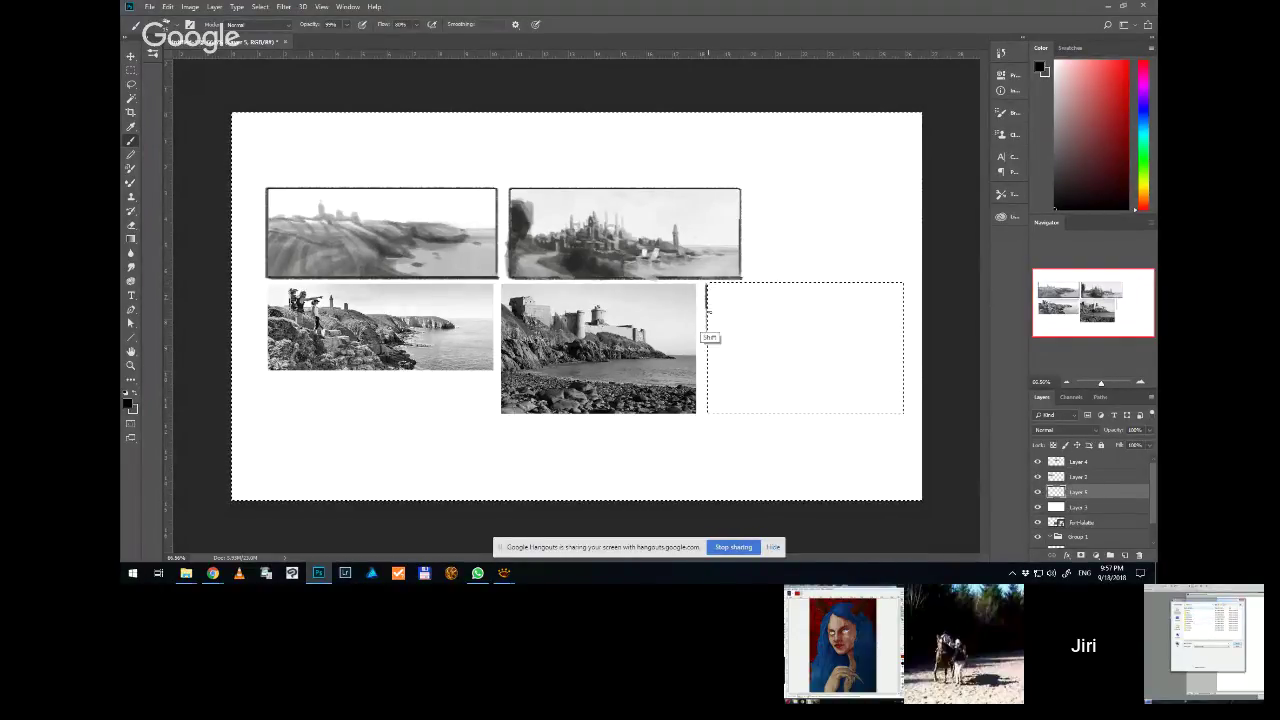
left_click(710, 410, "shift")
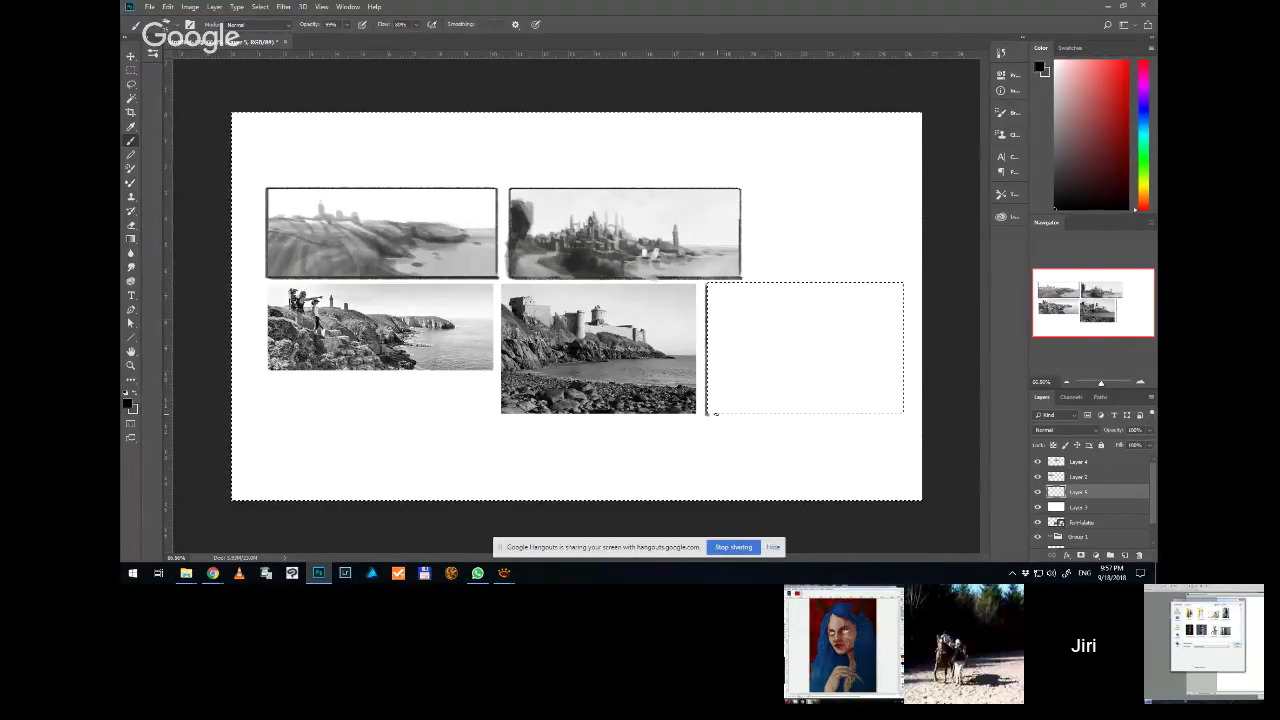
key("shift")
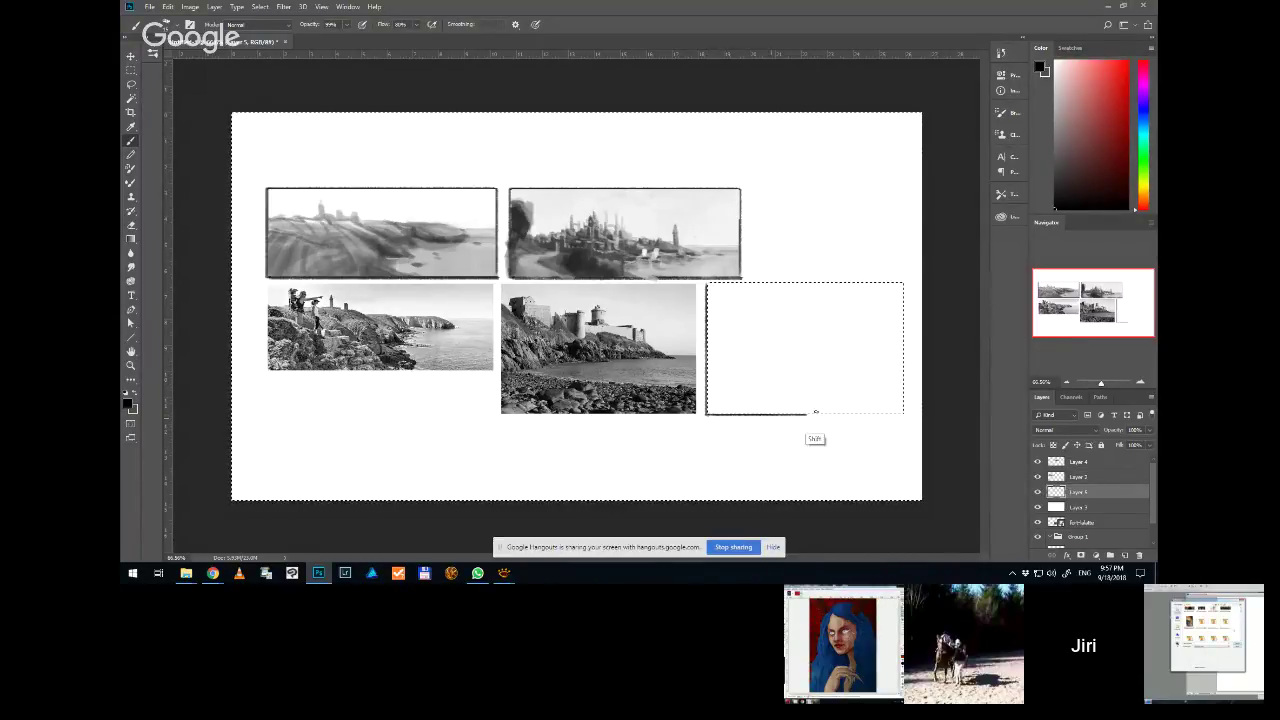
left_click(868, 413, "shift")
left_click(907, 413, "shift")
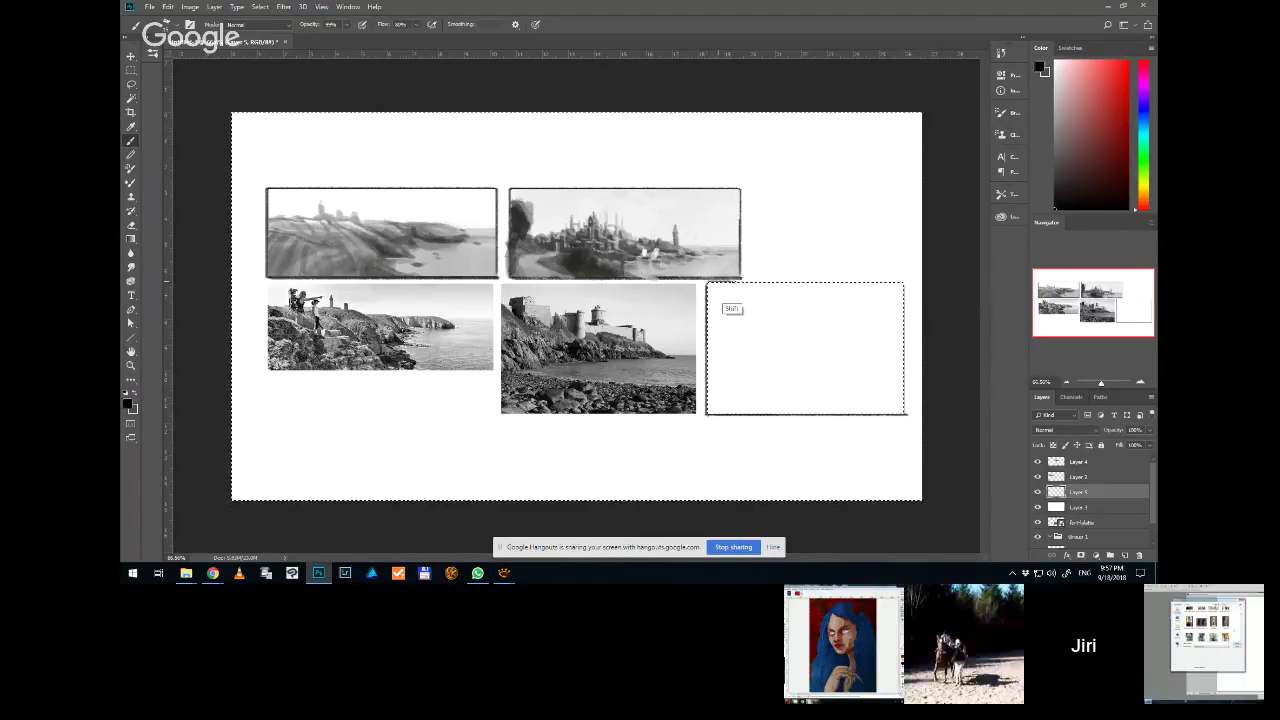
left_click(881, 284, "shift")
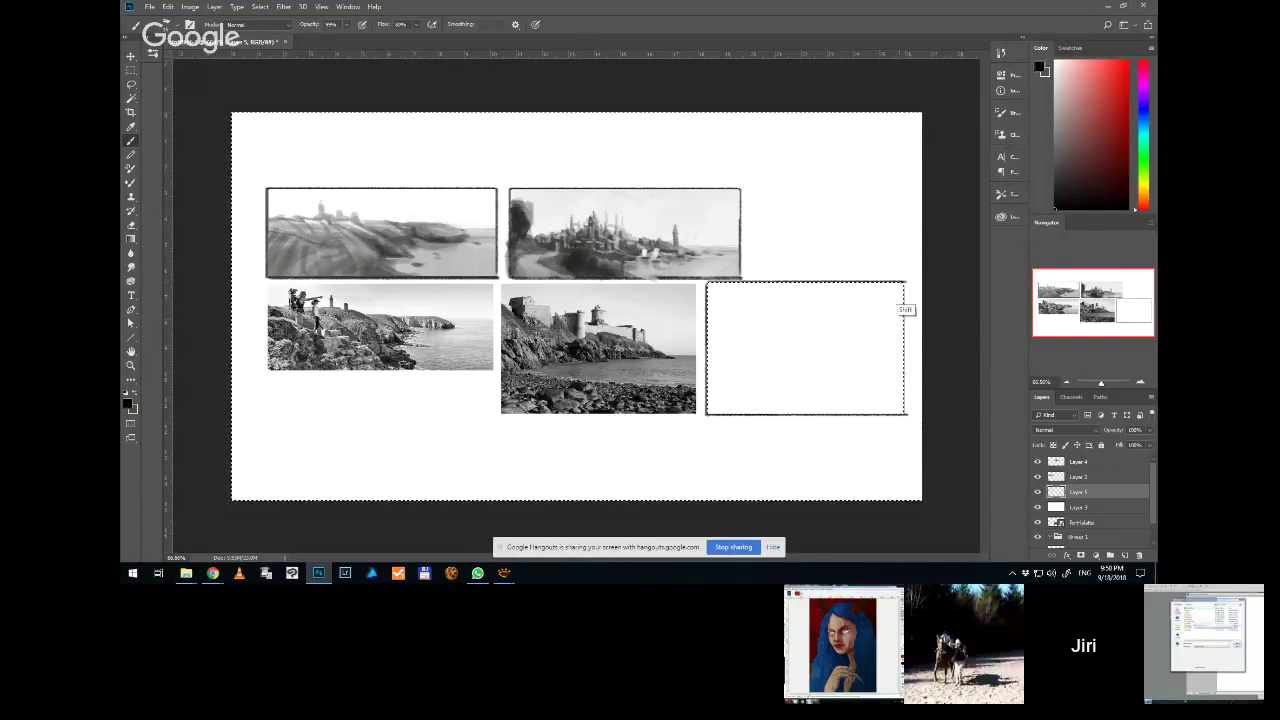
left_click(905, 414, "shift")
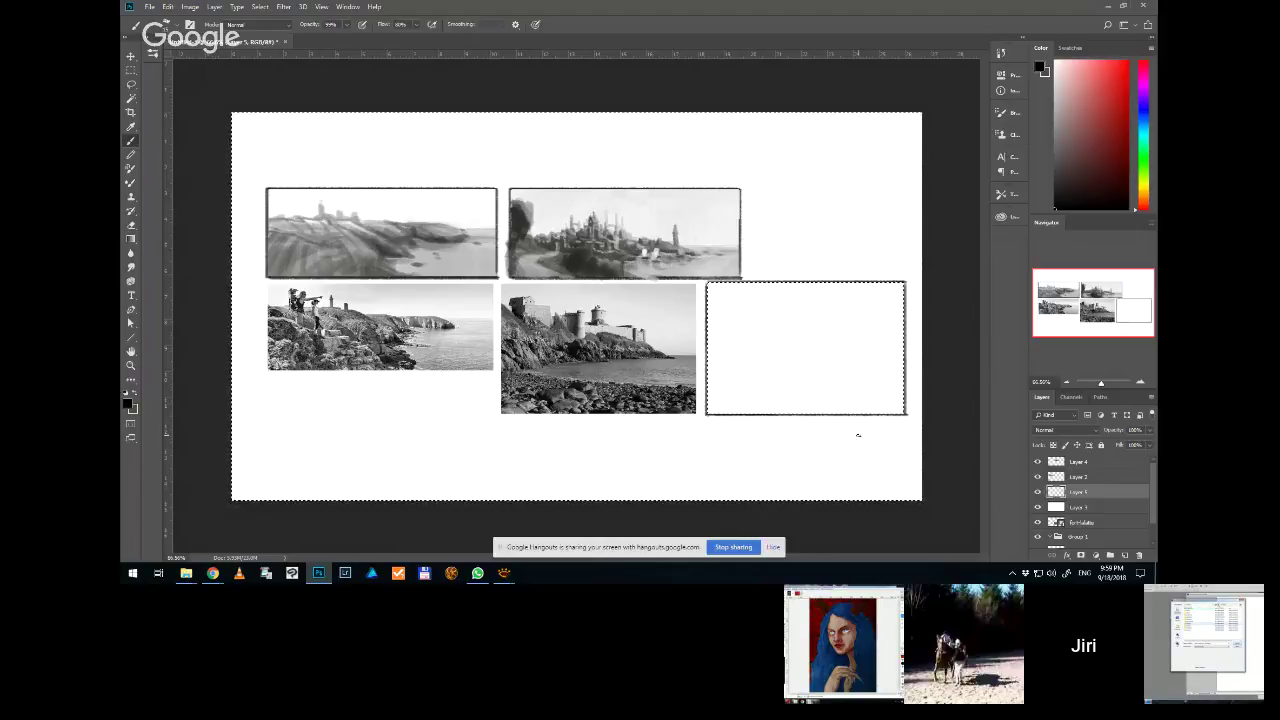
Invert the selection back to the frame's interior and draw a straight black horizon line across it
key("ctrl+d")
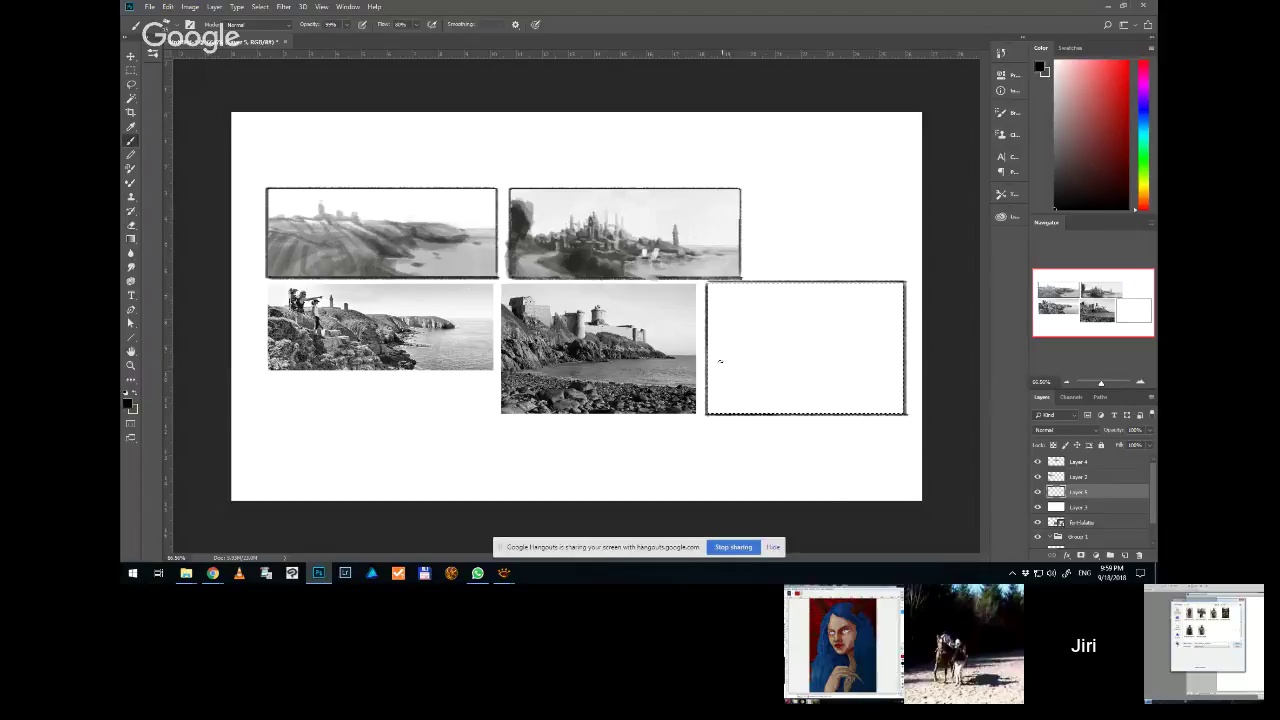
left_click(712, 356)
left_click(735, 357, "shift")
left_click(912, 357, "shift")
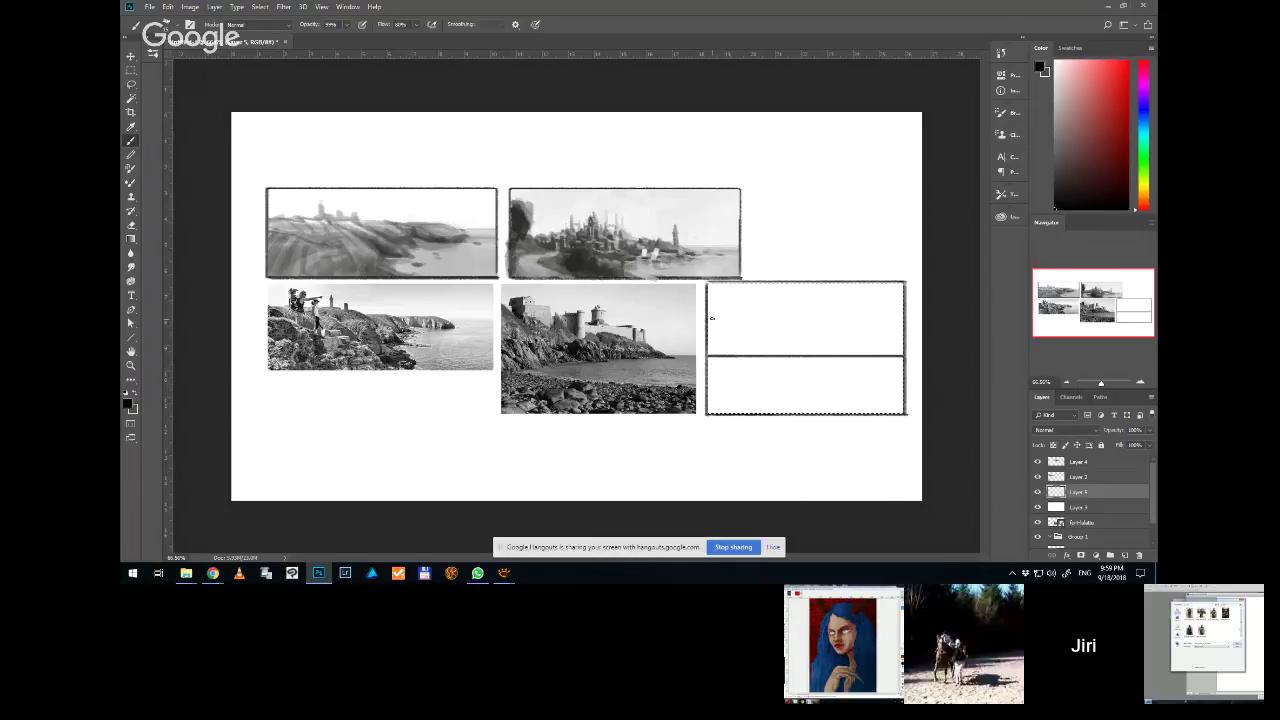
Sketch the sloping cliff outline above the horizon and the curved shoreline and foreground contours below it
left_click_drag(708, 316, 730, 318)
left_click_drag(810, 340, 859, 352)
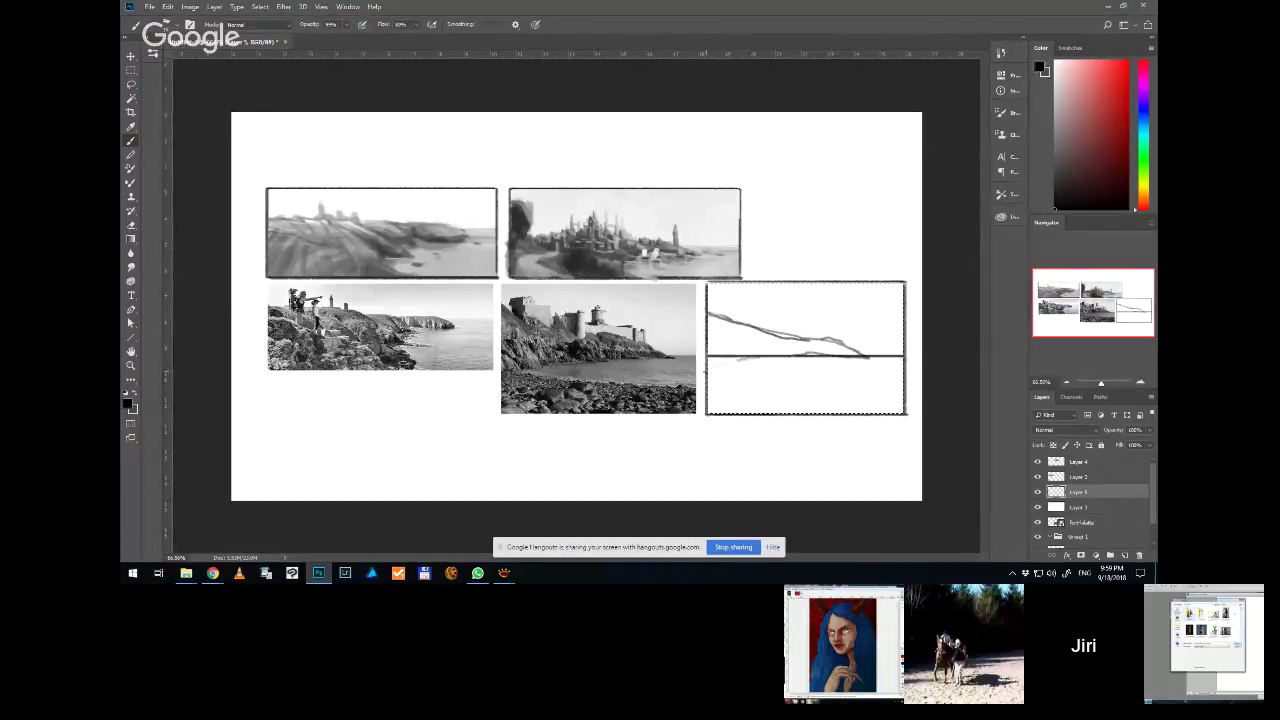
mouse_move(745, 358)
left_mouse_down()
mouse_move(708, 373)
mouse_move(735, 364)
mouse_move(793, 401)
mouse_move(900, 405)
mouse_move(806, 399)
left_mouse_up()
mouse_move(750, 368)
left_mouse_down()
mouse_move(712, 375)
mouse_move(760, 390)
left_mouse_up()
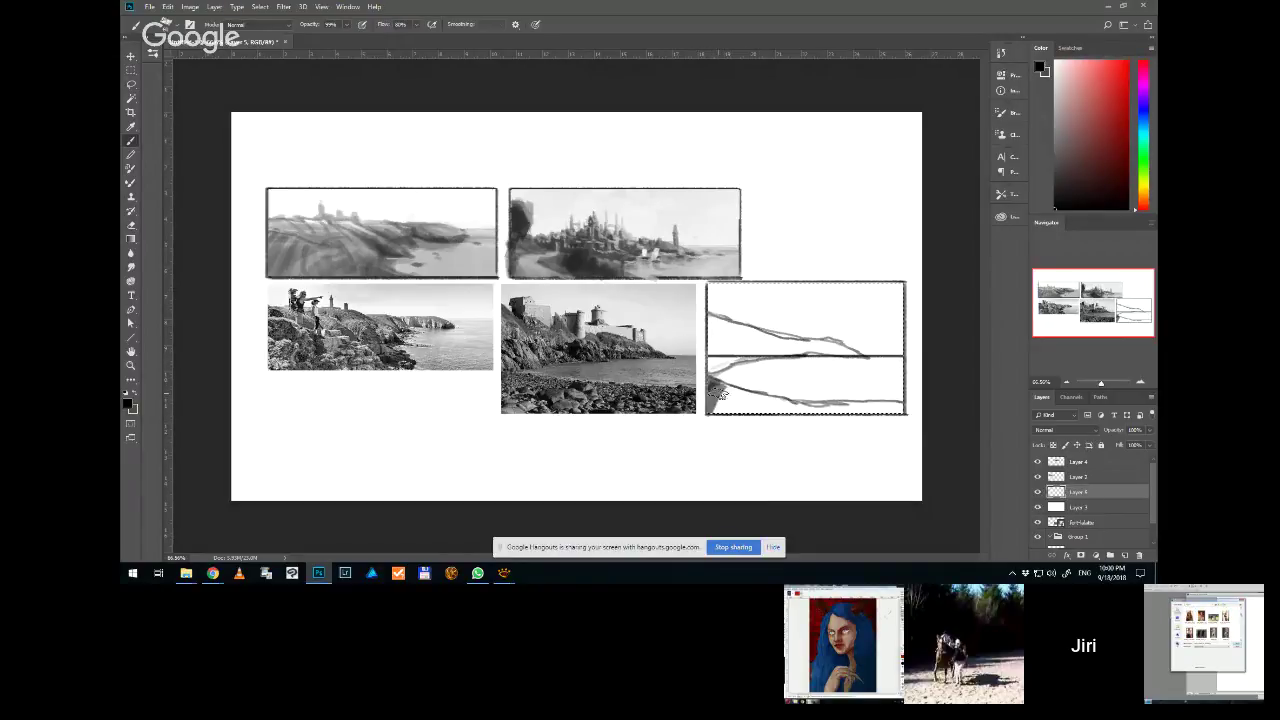
Shade the foreground shore dark grey and fill the water area with lighter greys sampled from the sketch
left_click_drag(708, 400, 735, 393)
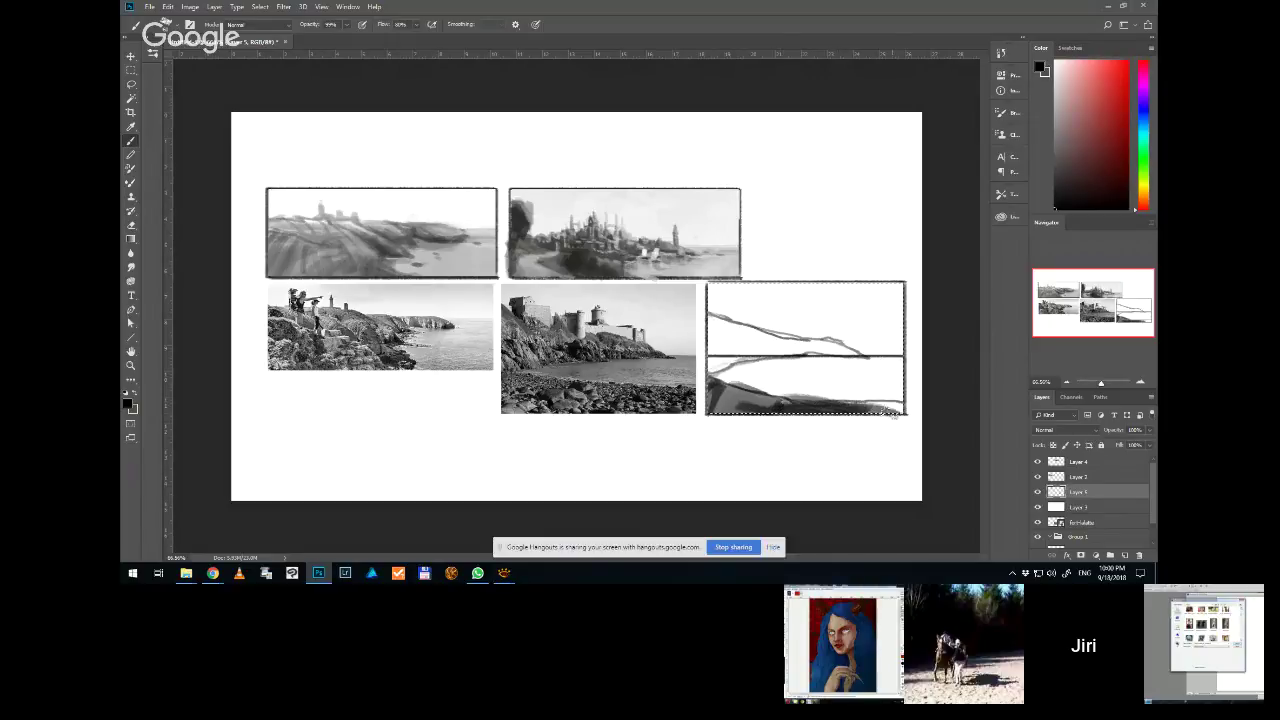
left_click(750, 405, "alt")
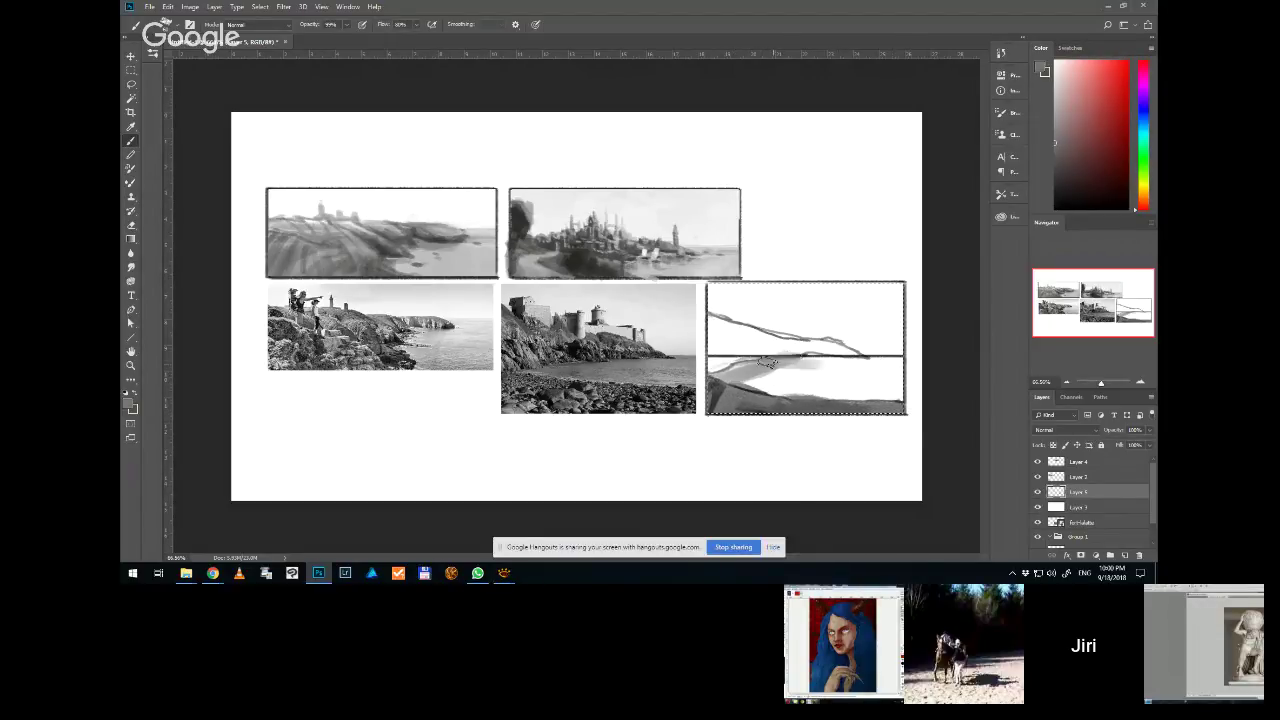
left_click_drag(758, 381, 838, 381)
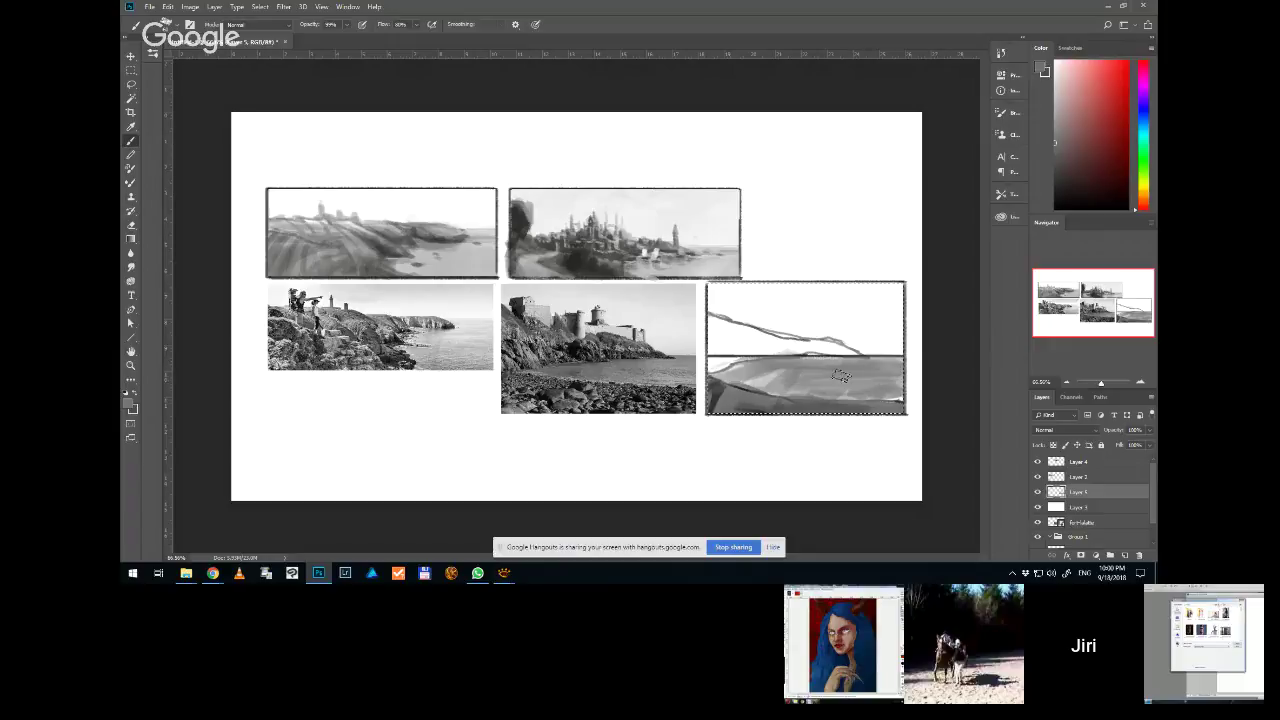
left_click(815, 366, "alt")
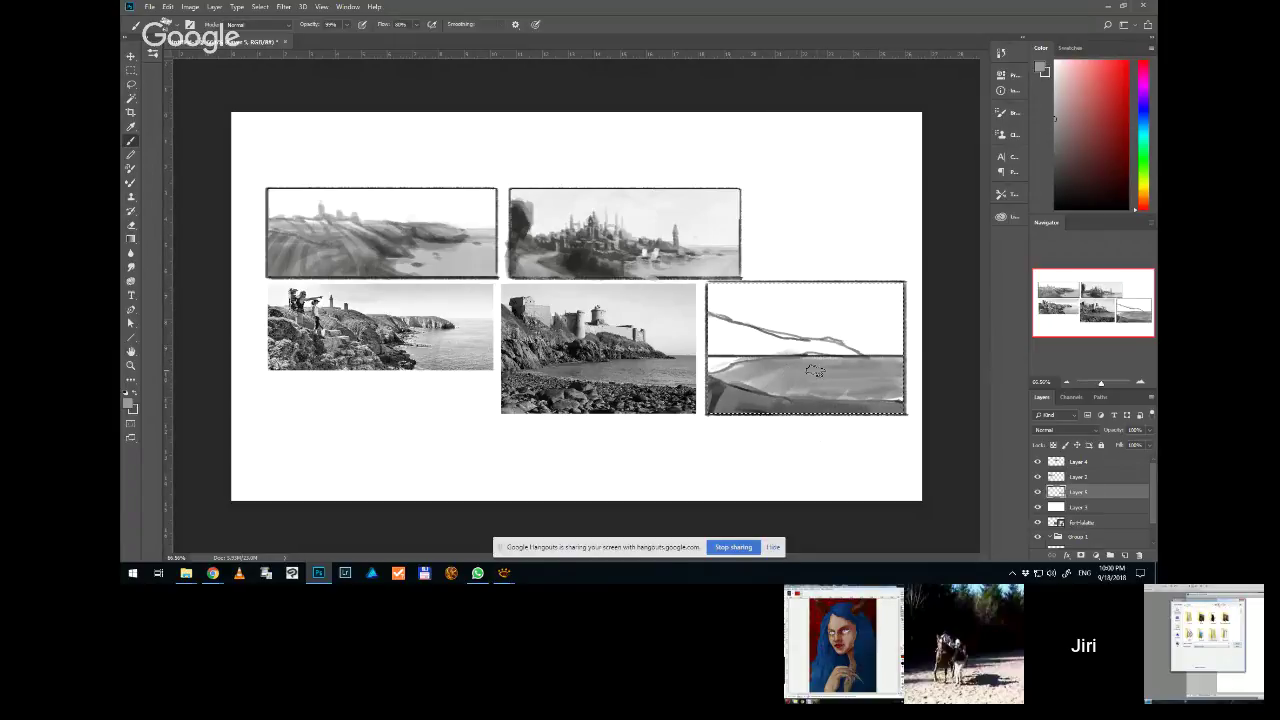
left_click(734, 350, "alt")
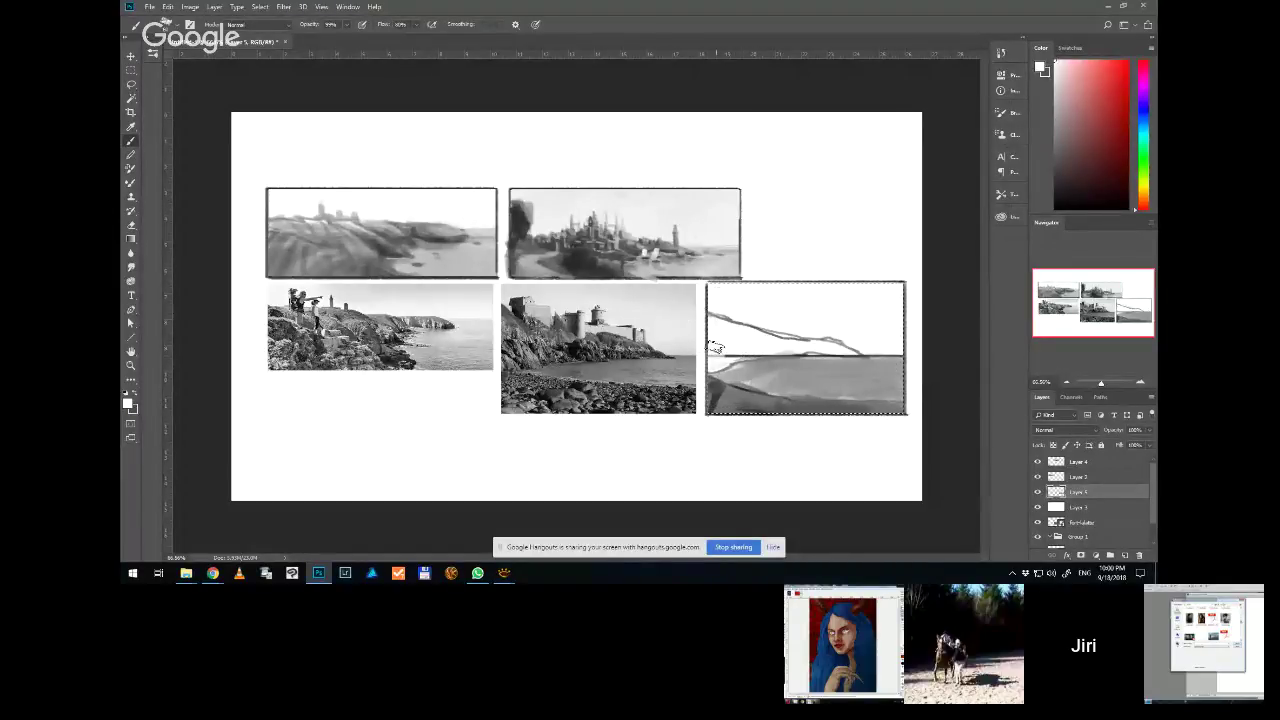
Sample dark and mid greys from the sketch and shade the cliff between its outline and the horizon
left_click(718, 409, "alt")
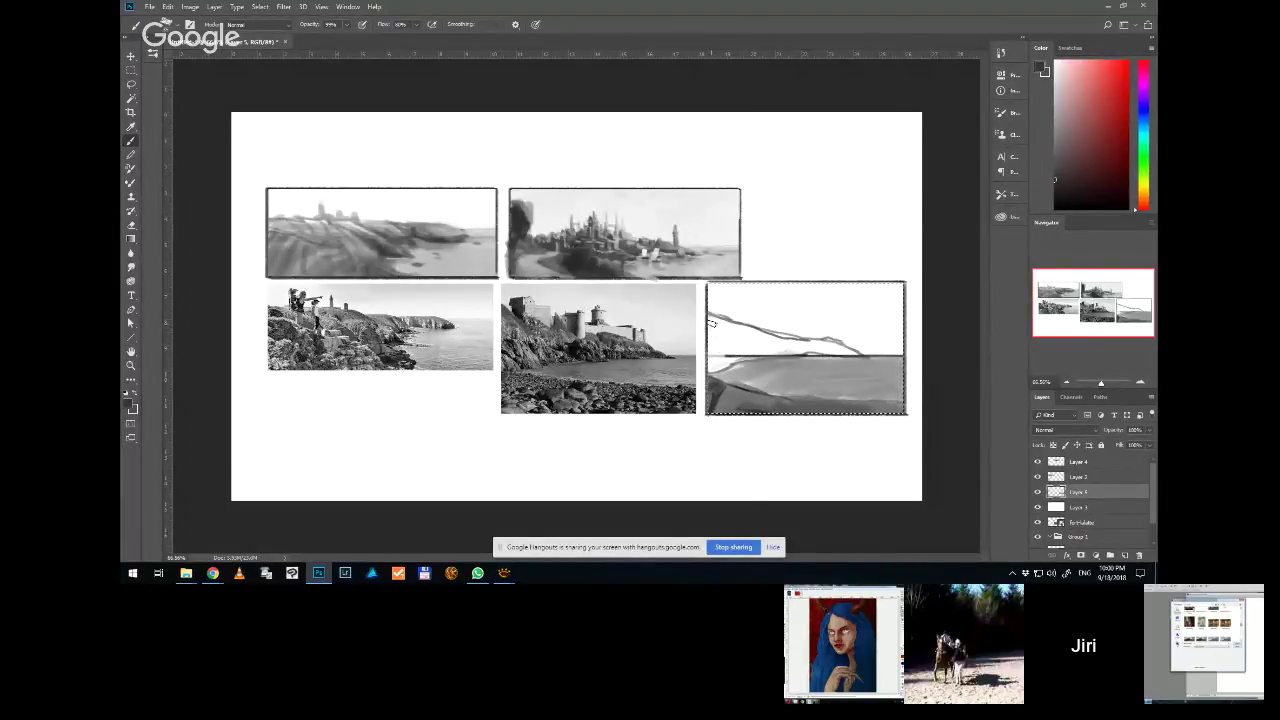
mouse_move(713, 328)
left_mouse_down()
mouse_move(712, 345)
mouse_move(731, 342)
mouse_move(727, 328)
left_mouse_up()
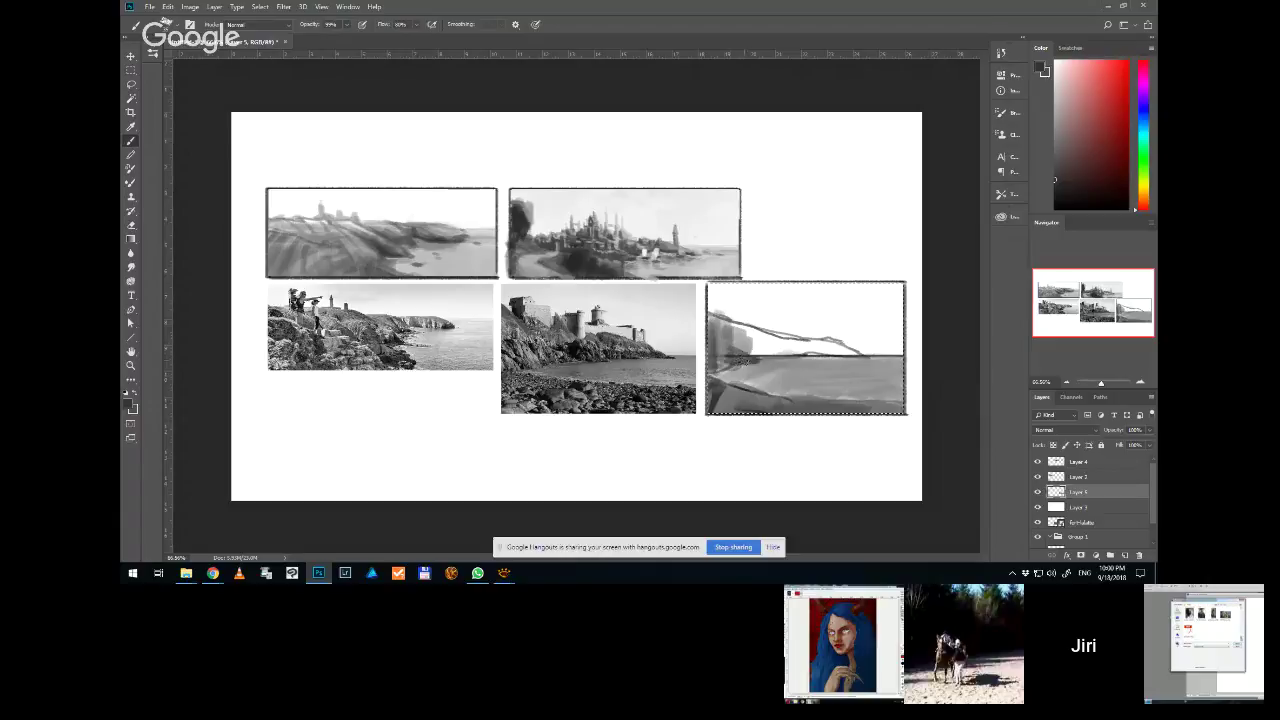
mouse_move(745, 355)
left_mouse_down()
mouse_move(784, 372)
mouse_move(754, 343)
mouse_move(759, 354)
mouse_move(769, 340)
mouse_move(764, 354)
mouse_move(868, 356)
mouse_move(831, 346)
mouse_move(841, 356)
mouse_move(723, 390)
mouse_move(736, 371)
mouse_move(699, 376)
mouse_move(745, 356)
mouse_move(727, 353)
mouse_move(744, 331)
mouse_move(732, 329)
mouse_move(768, 347)
left_mouse_up()
left_click(720, 346, "alt")
left_click(742, 330, "alt")
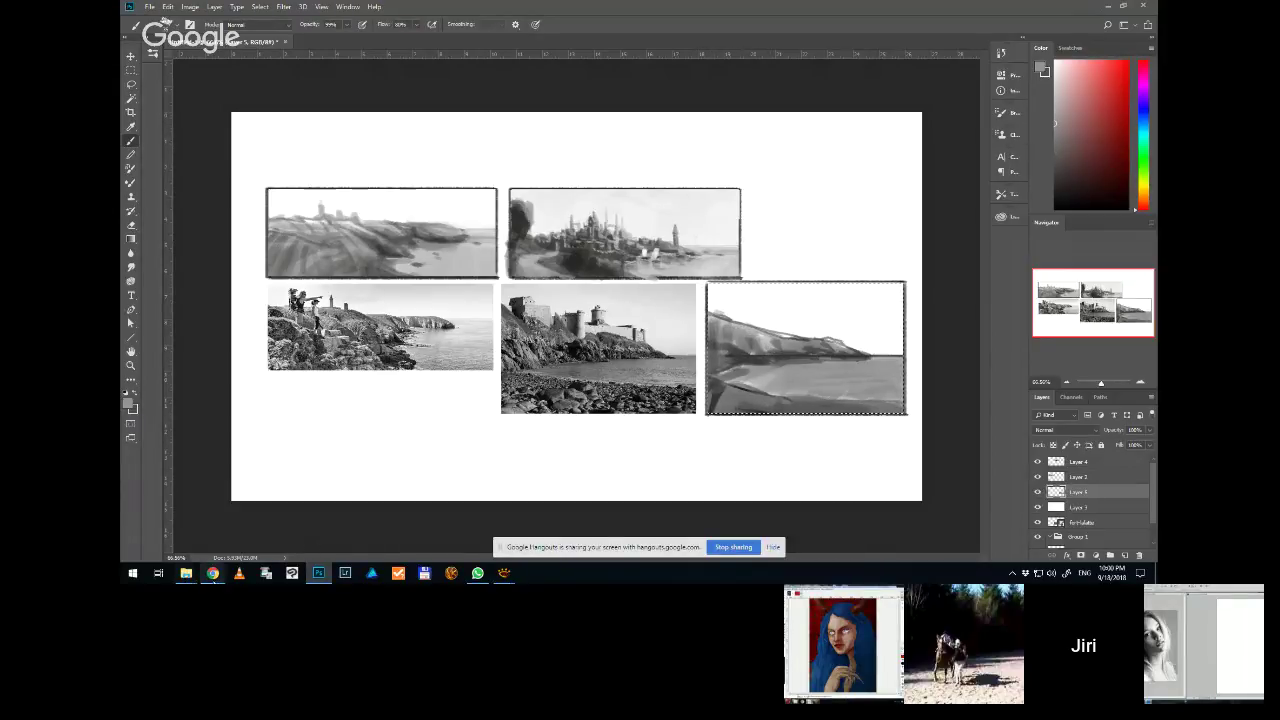
Switch to the browser, view the participant's shared screen in the Google Hangouts call, and return to Photoshop
mouse_move(213, 573)
left_click(187, 530)
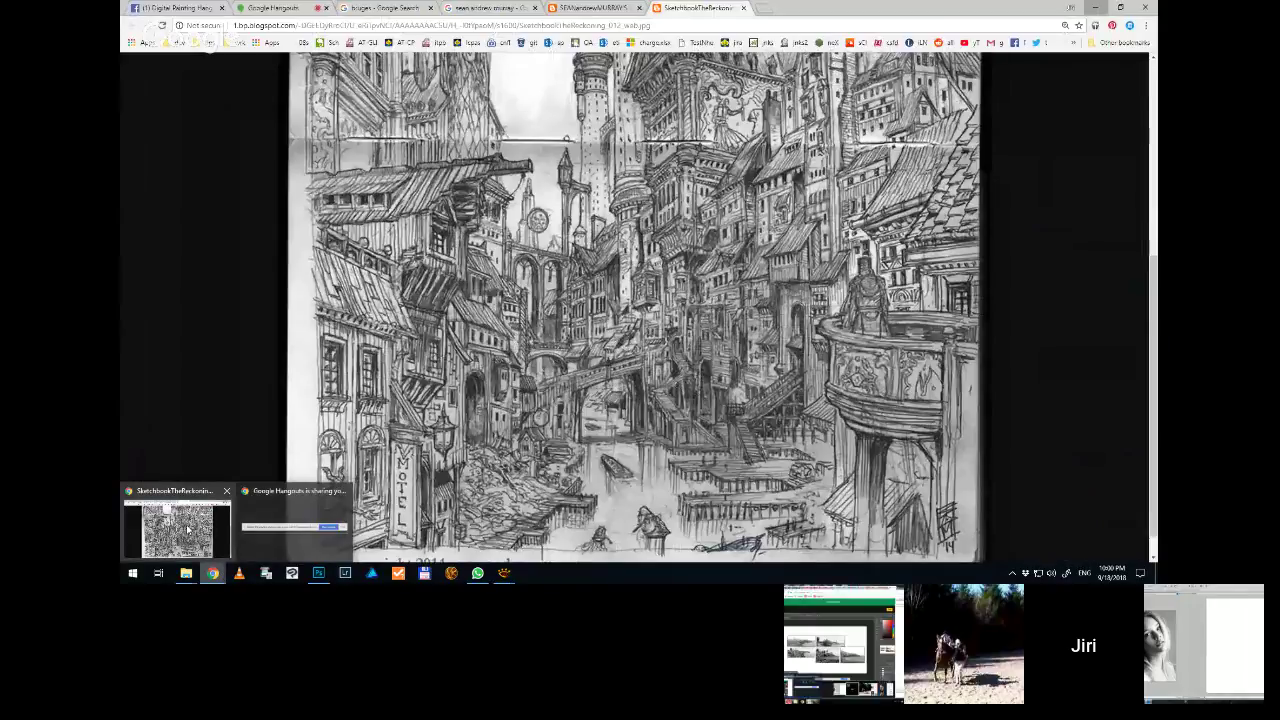
left_click(272, 7)
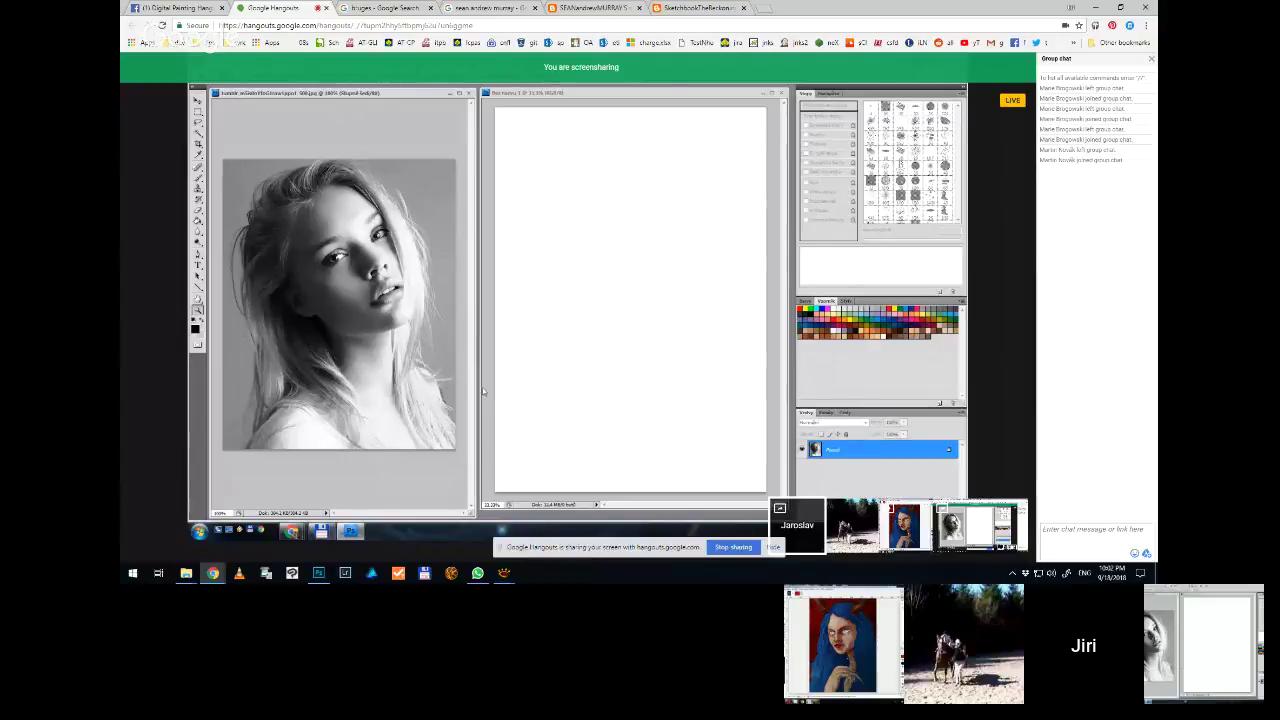
left_click(1104, 8)
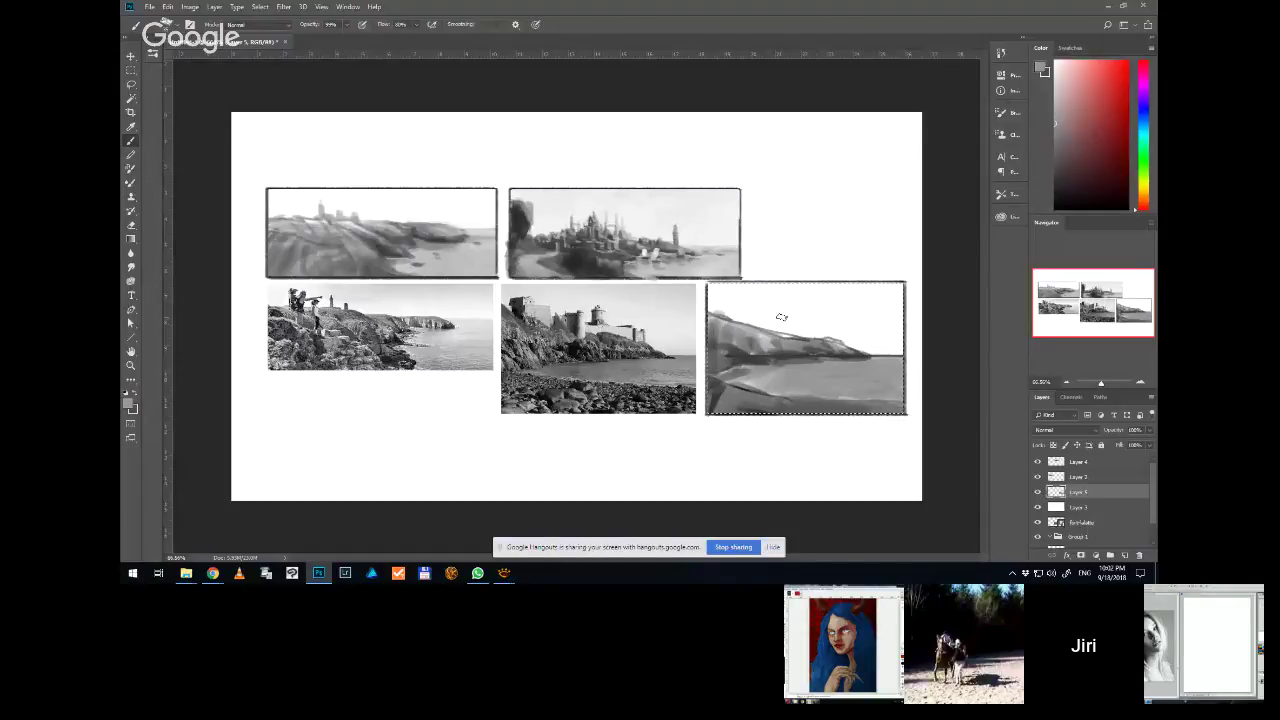
scroll(793, 313, "up", 1)
scroll(795, 318, "down", 3)
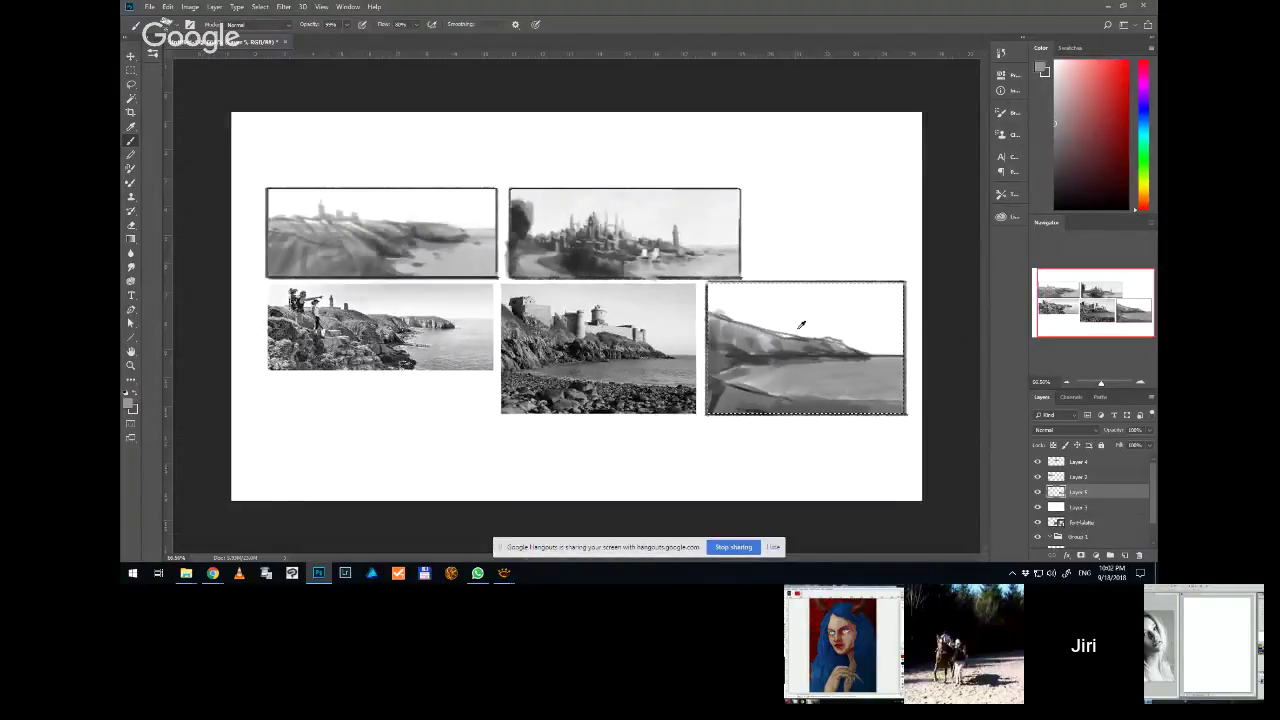
Paint a dark grey tower silhouette on the cliff's high end and fill the sky with light greys sampled from the study
scroll(800, 323, "up", 2)
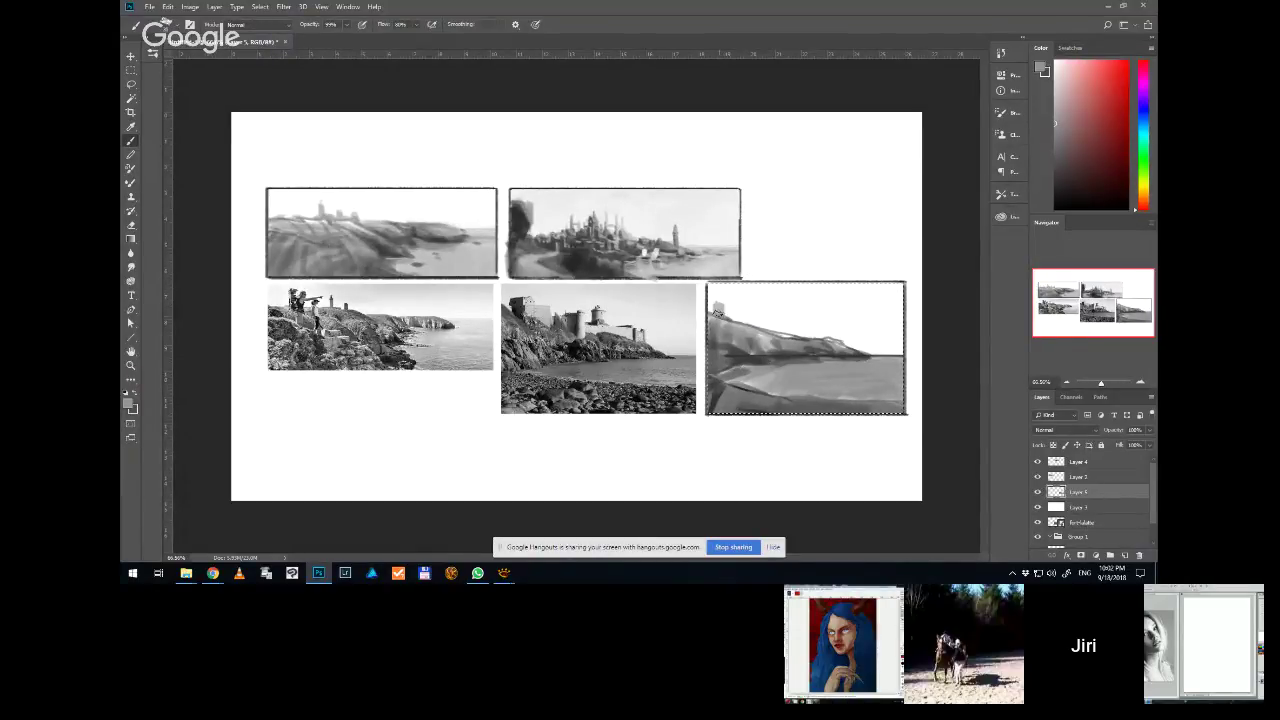
left_click(1055, 162)
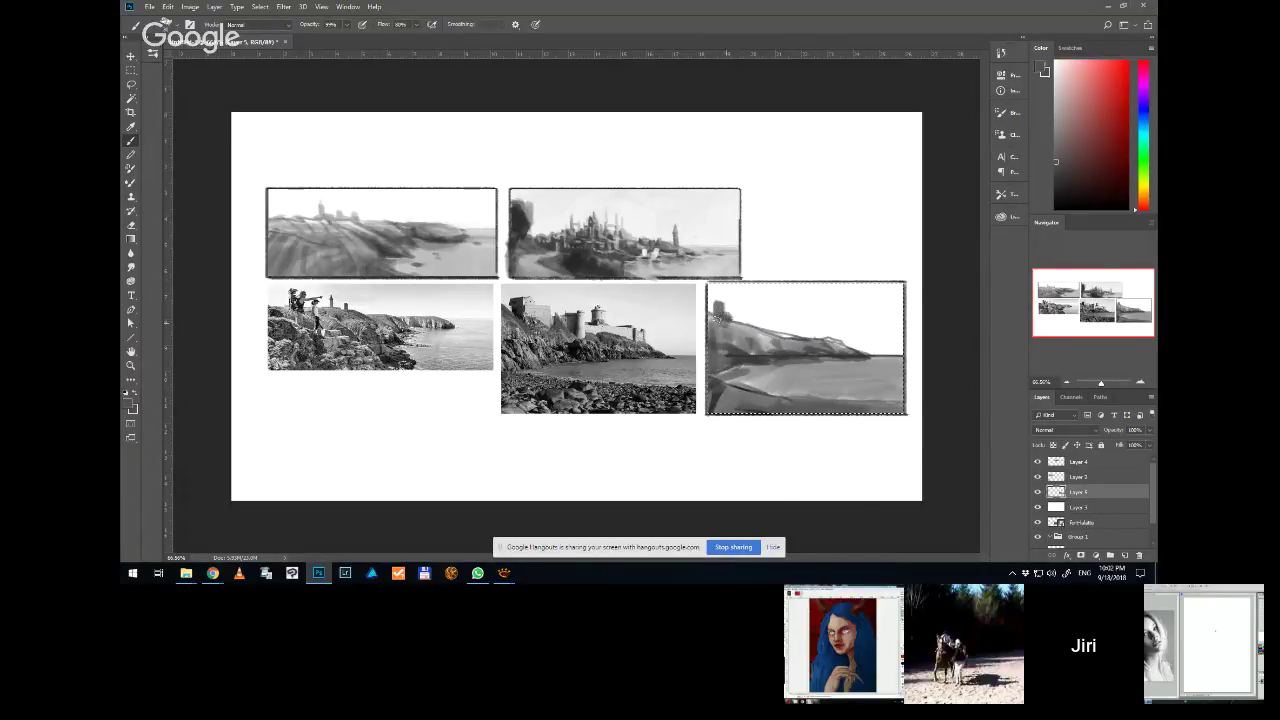
left_click(836, 370, "alt")
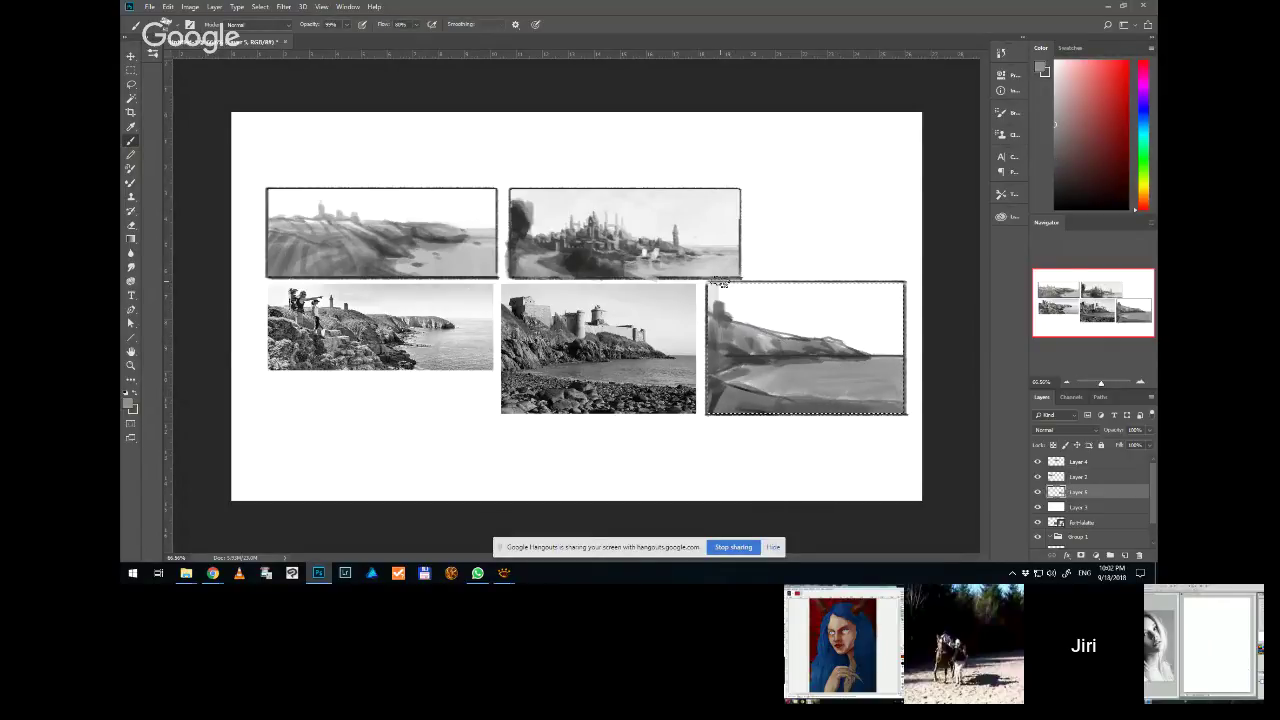
mouse_move(727, 284)
left_mouse_down()
mouse_move(774, 342)
mouse_move(769, 266)
mouse_move(783, 323)
mouse_move(807, 337)
mouse_move(837, 262)
mouse_move(894, 337)
left_mouse_up()
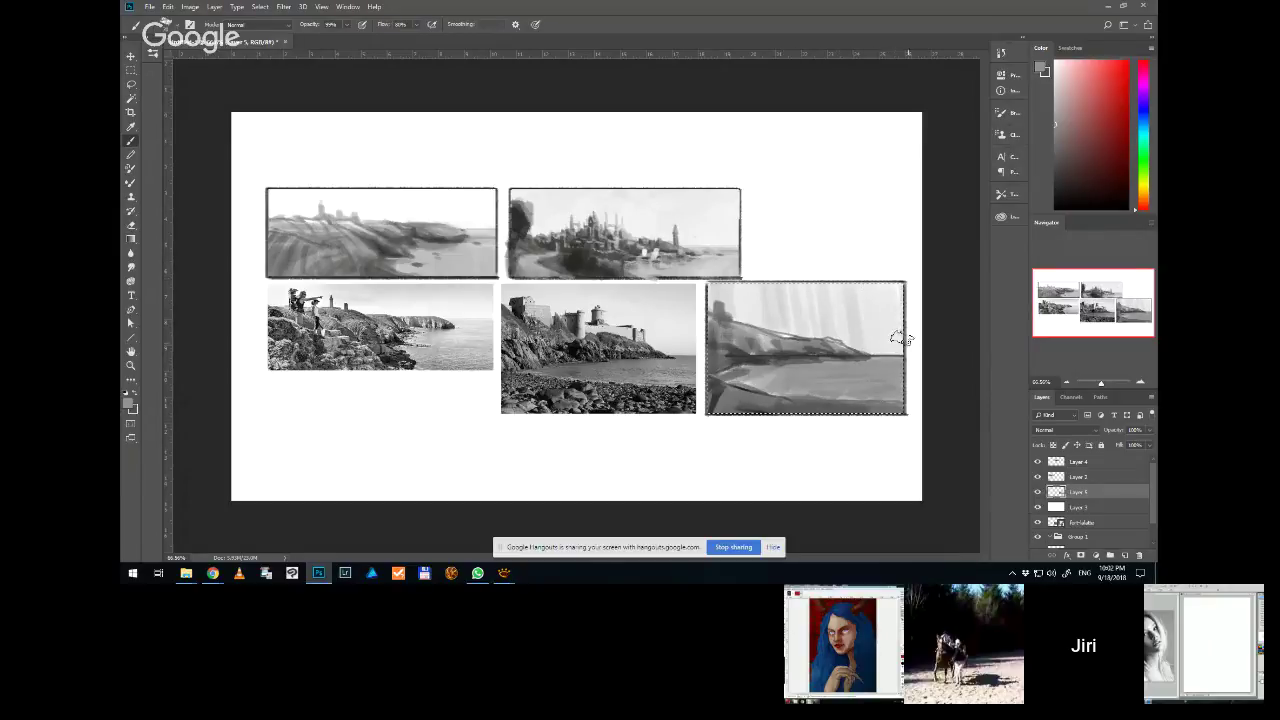
left_click(849, 263, "alt")
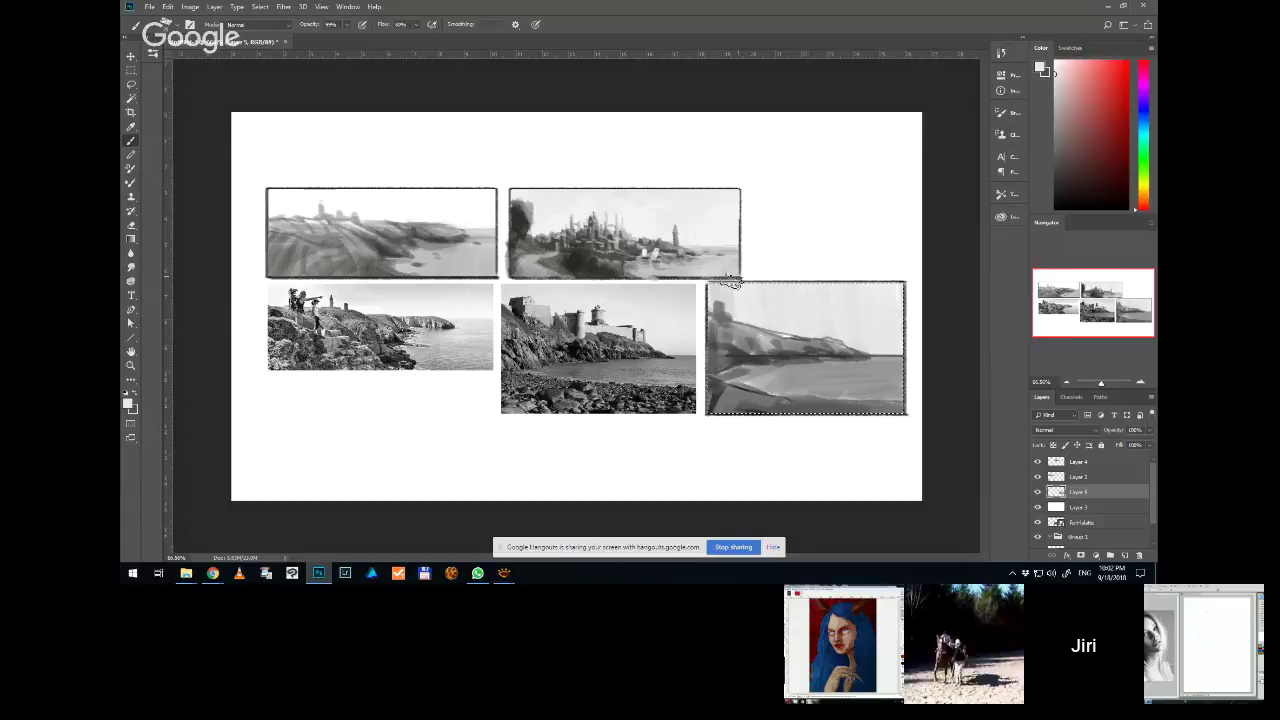
key("alt")
left_click(810, 300, "alt")
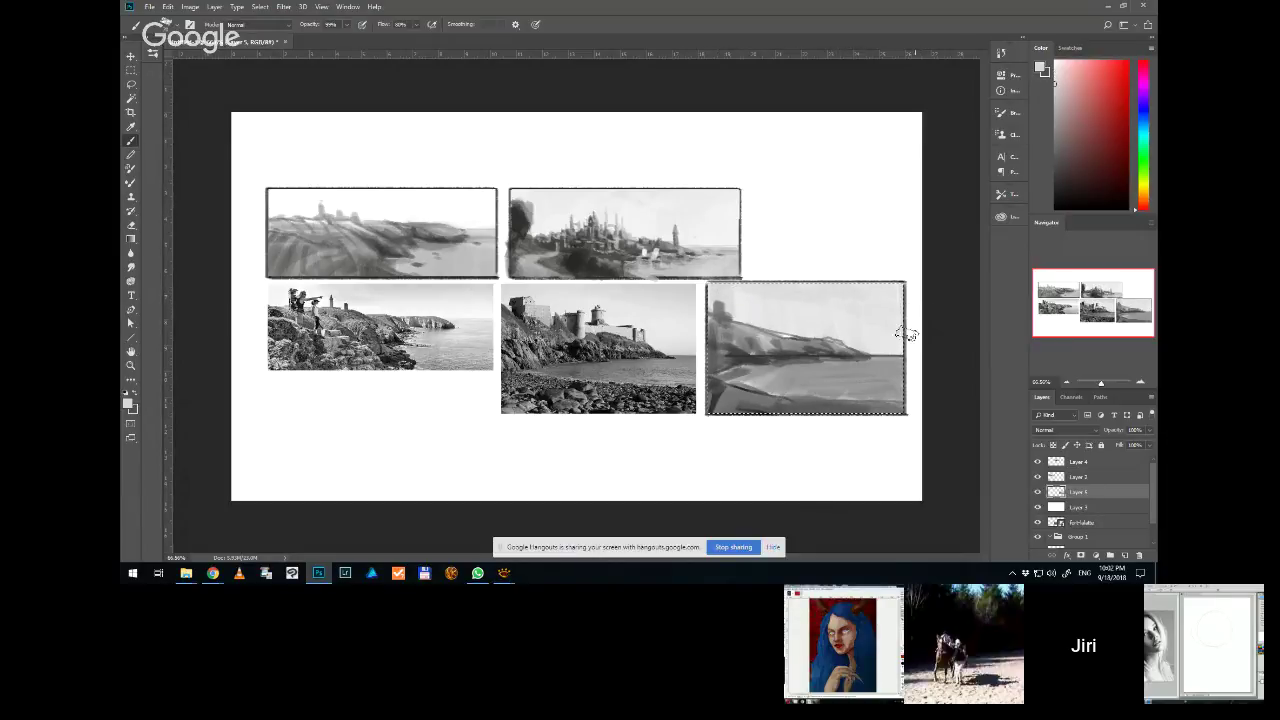
key("alt")
left_click(786, 306, "alt")
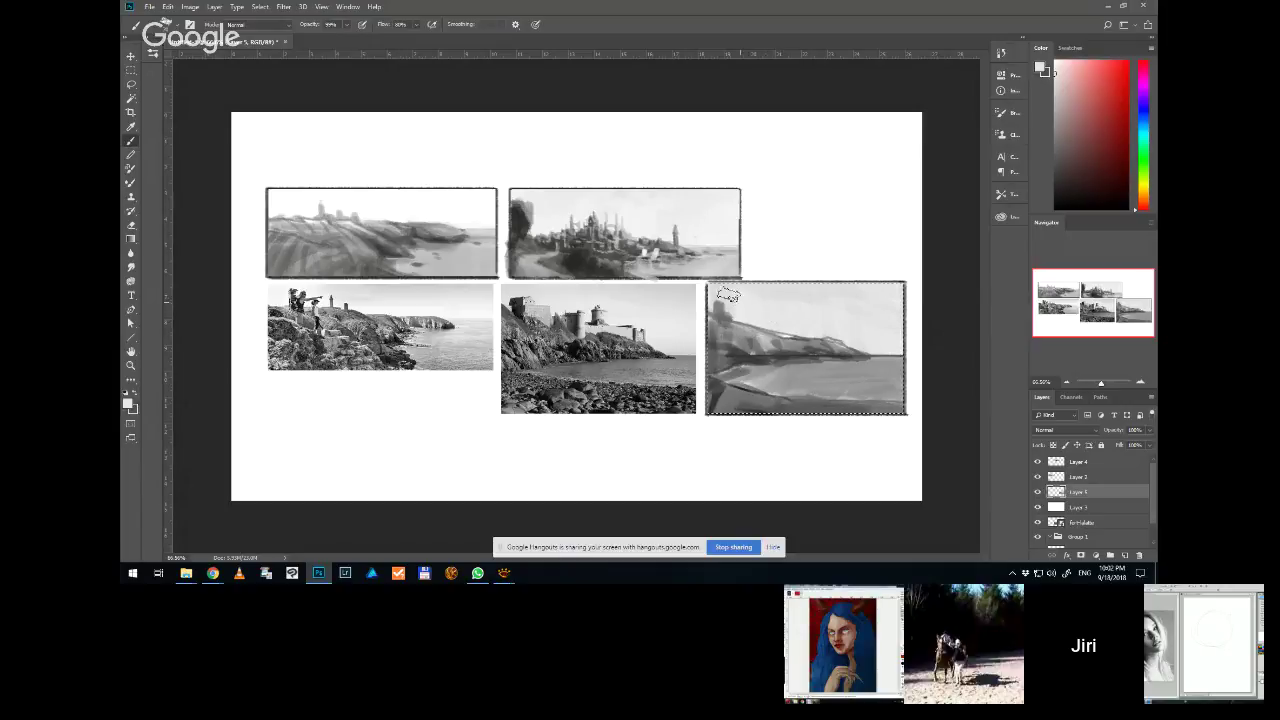
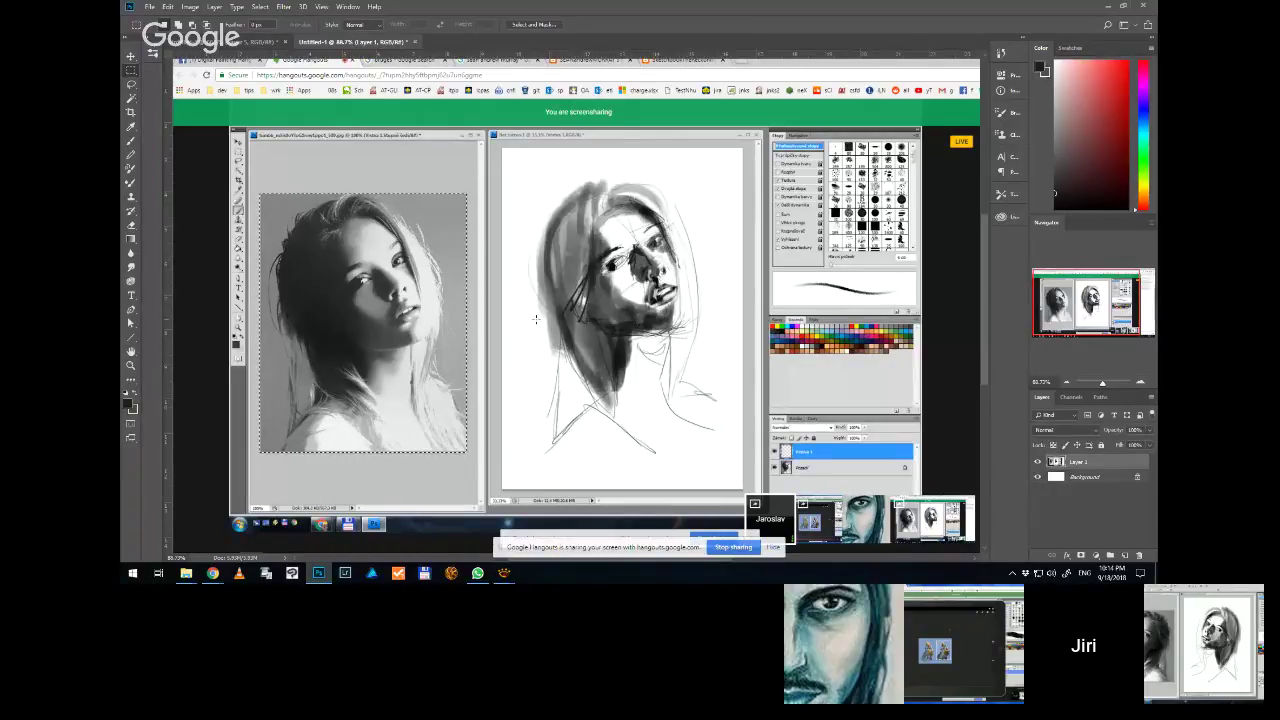
Look up Surface Blur among the blur filters and examine the portrait photo's simplified light and shadow shapes beside the sketch
key("z")
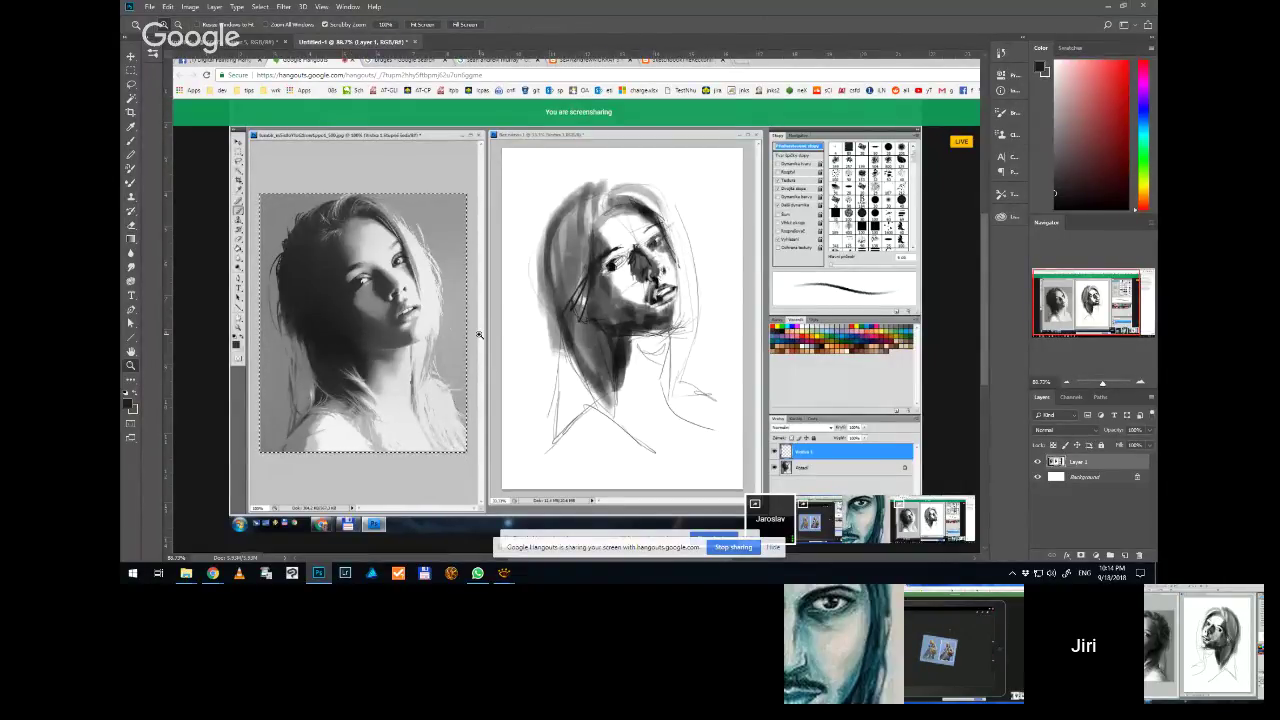
left_click(284, 7)
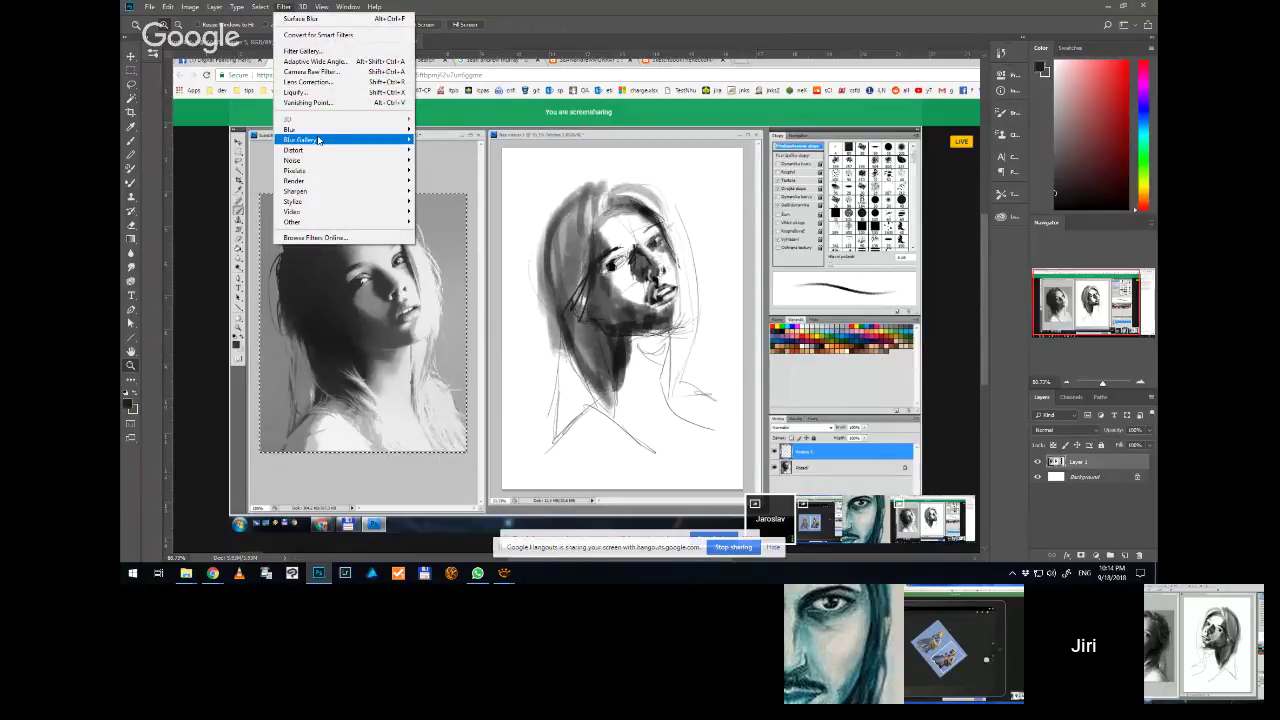
mouse_move(319, 131)
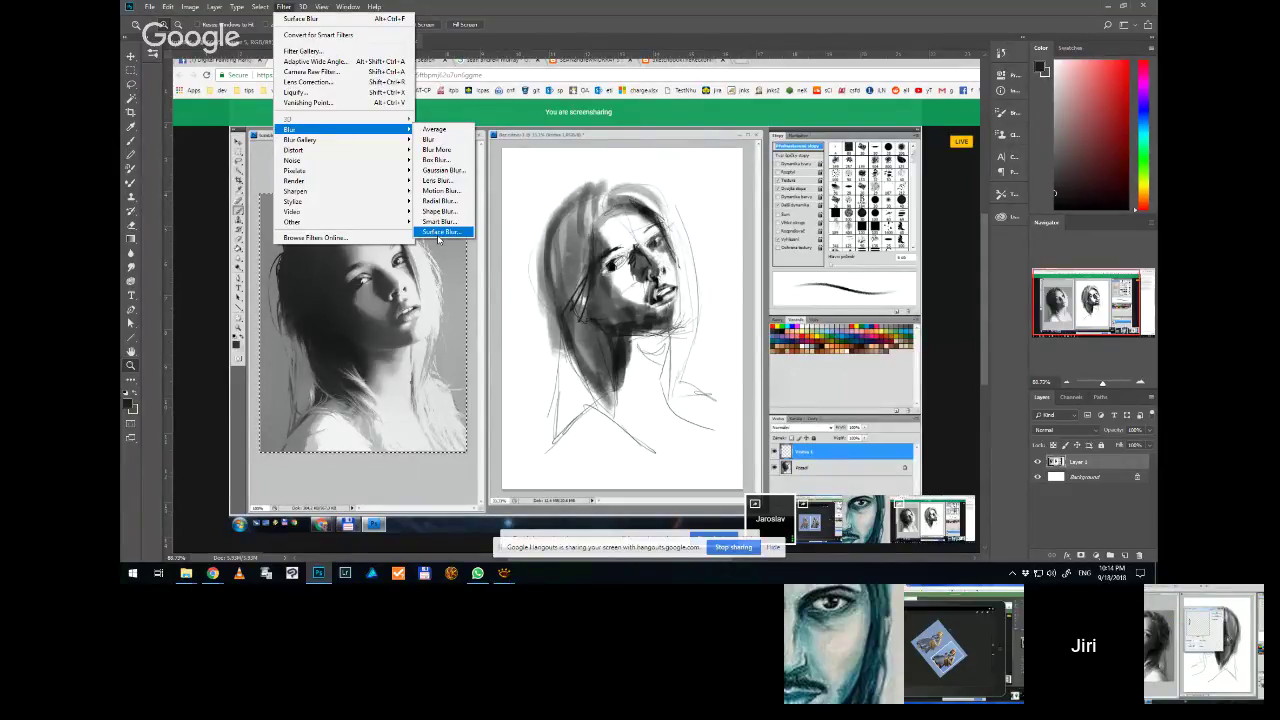
left_click(432, 473)
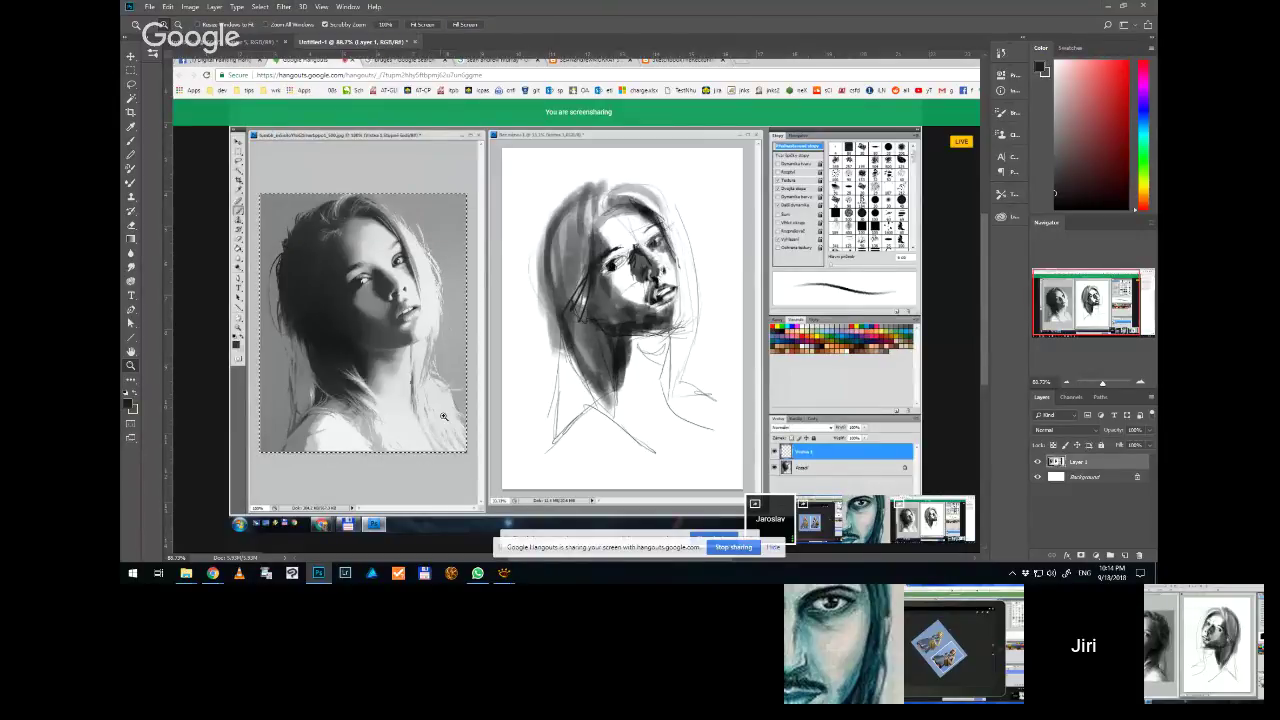
left_click(389, 278)
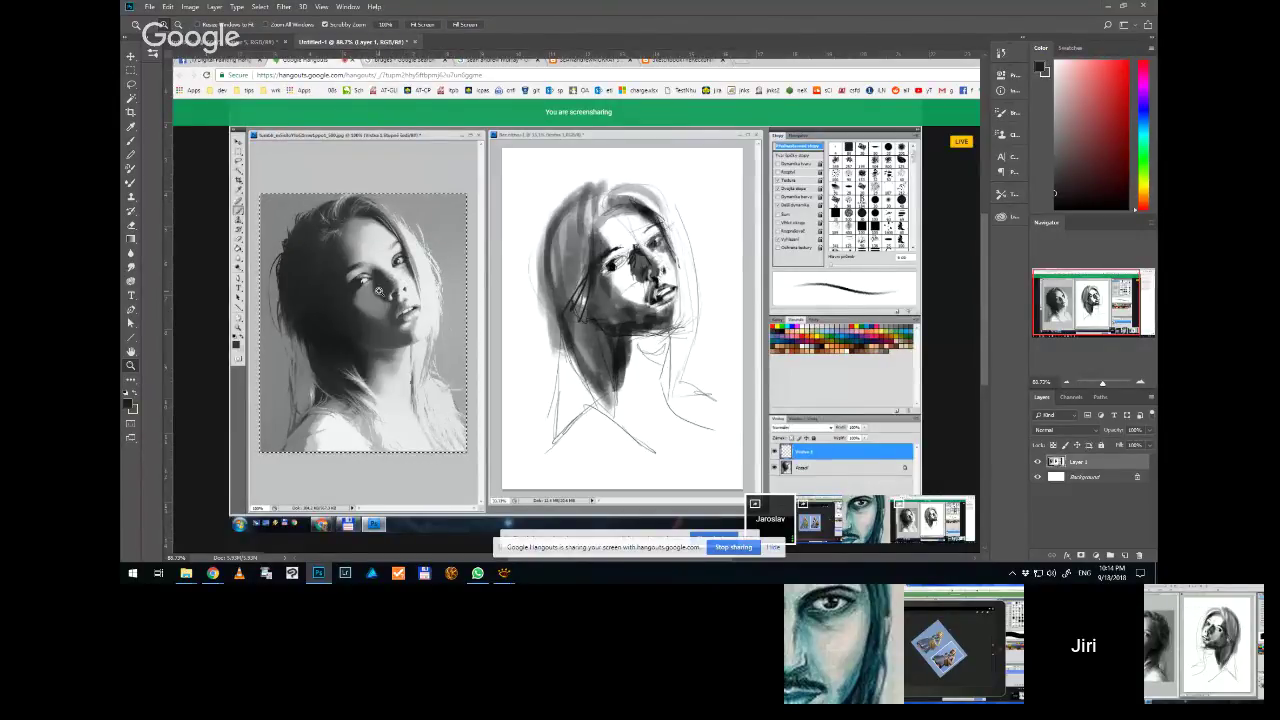
left_click(377, 318)
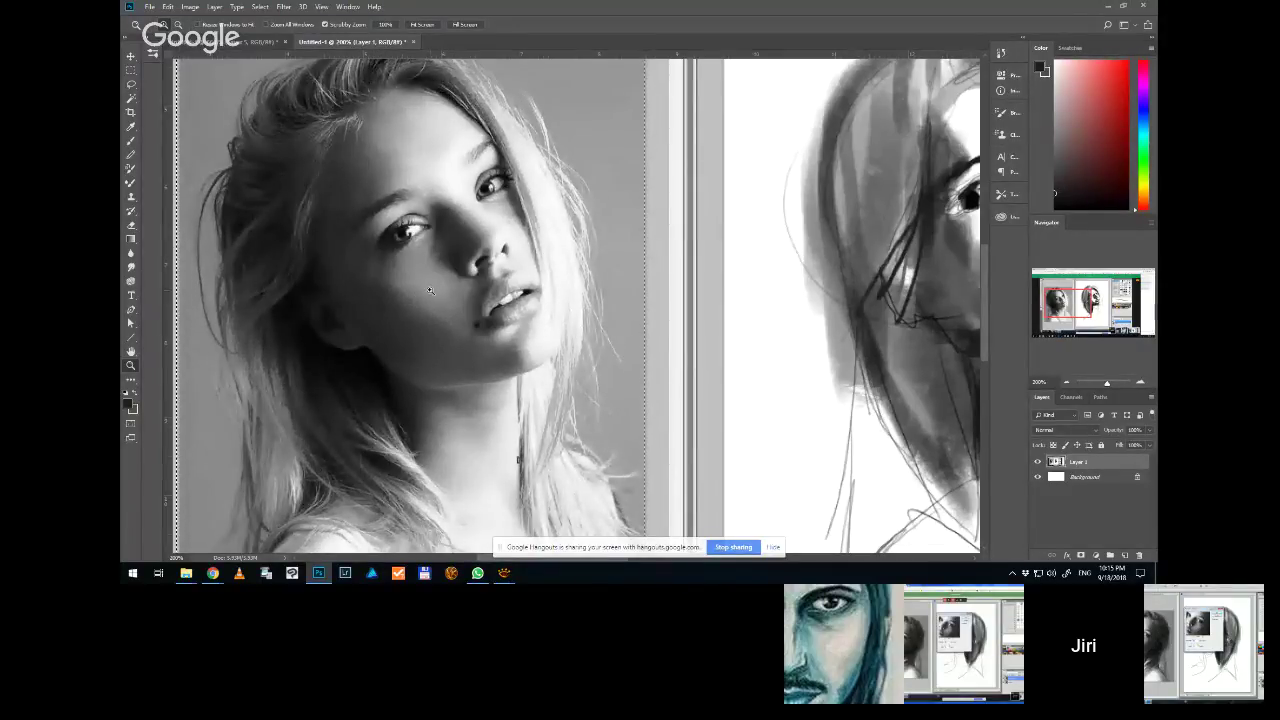
left_click(552, 378, "alt")
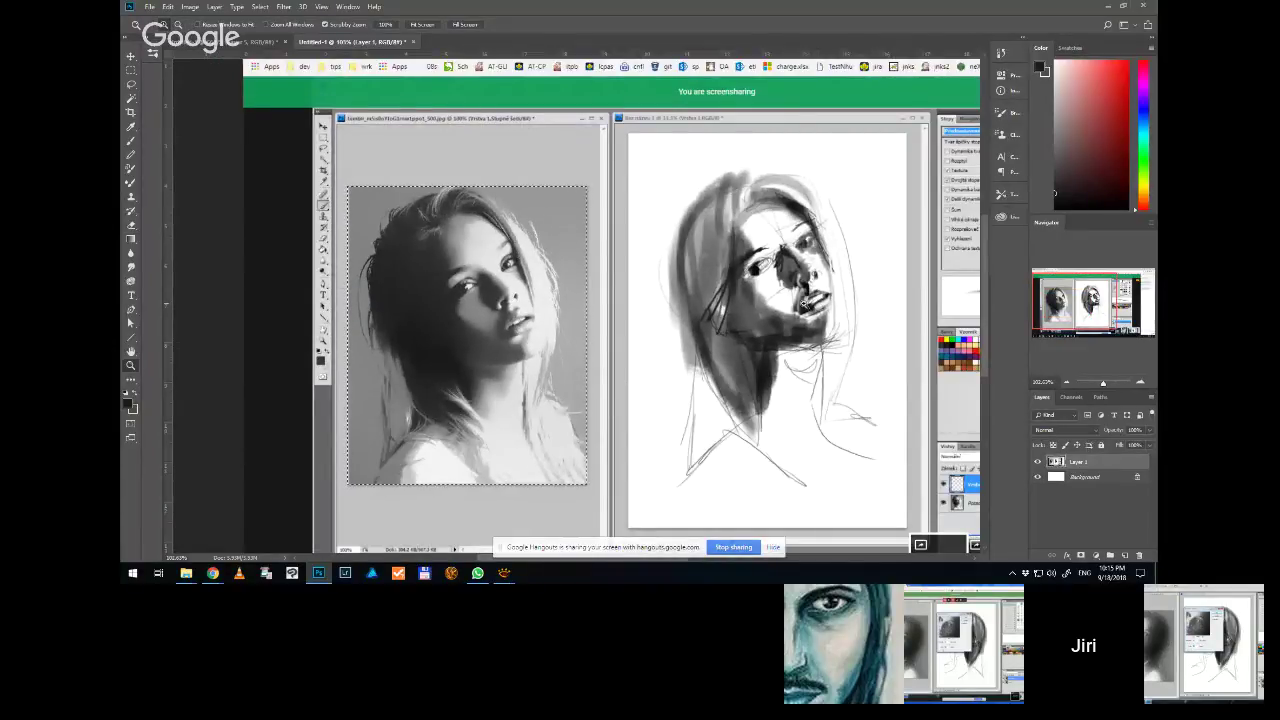
left_click(520, 326)
left_click_drag(522, 327, 488, 330)
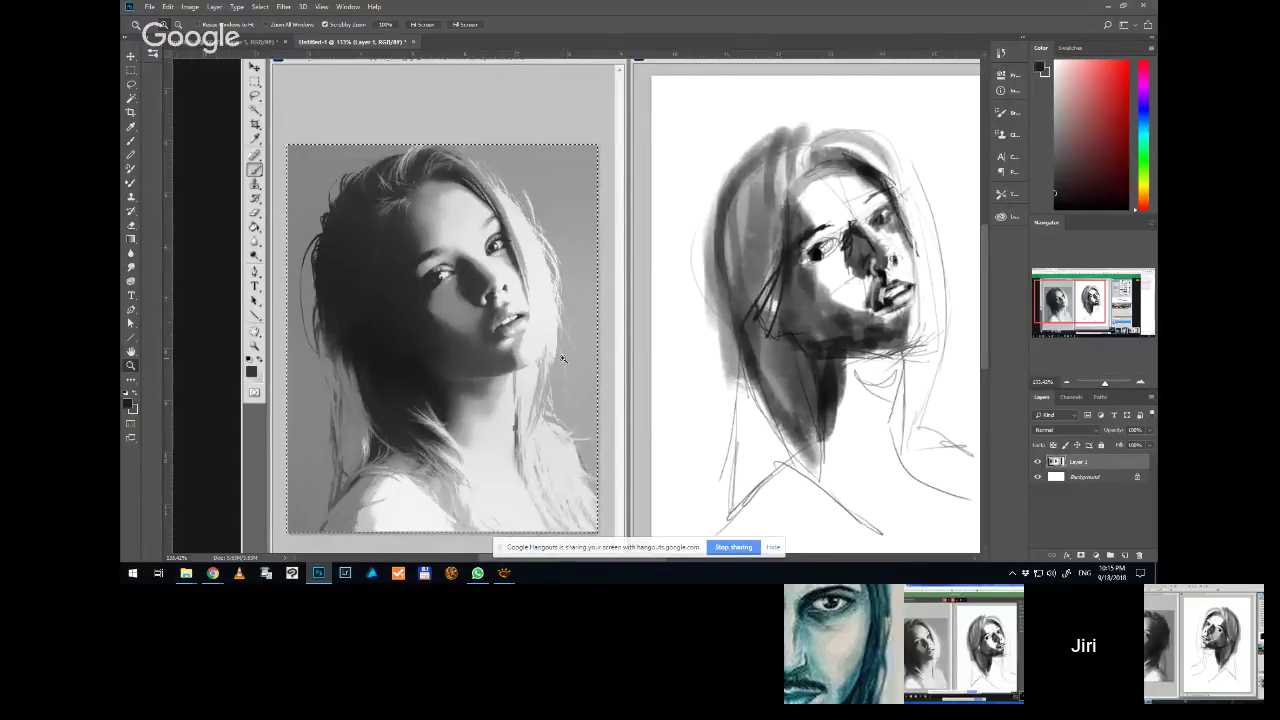
left_click_drag(563, 358, 463, 351)
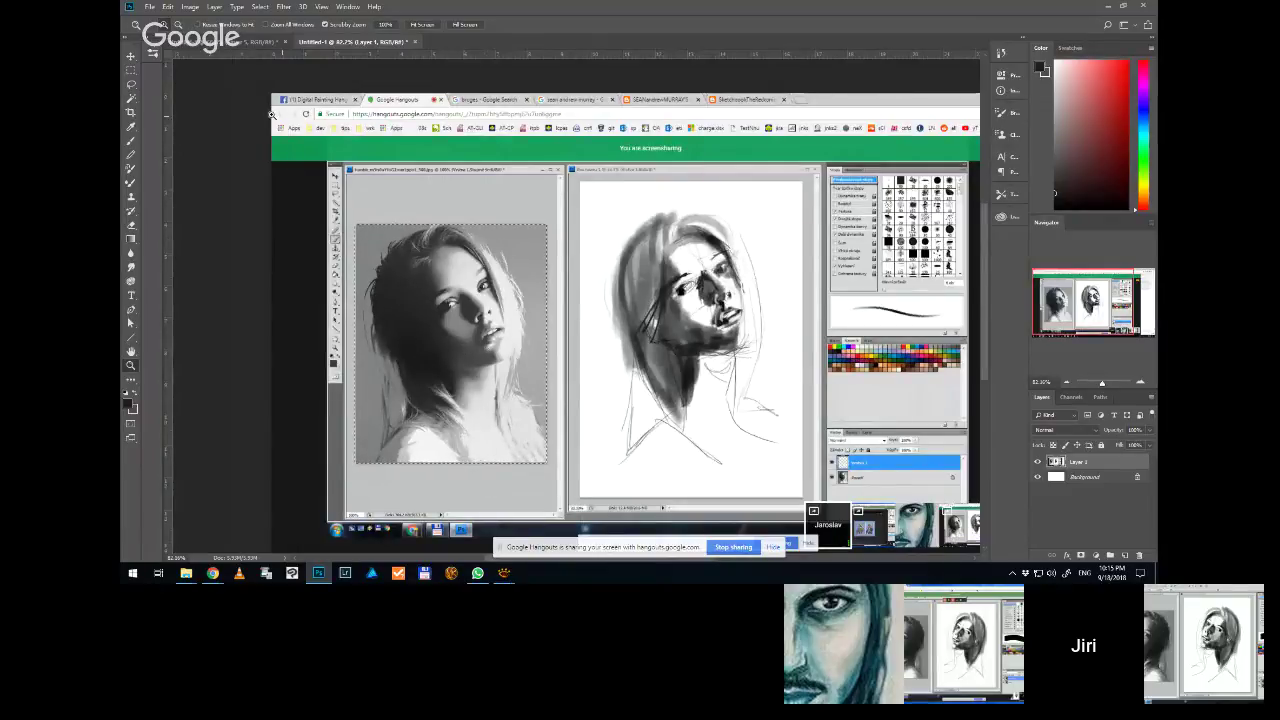
Outline the main shadow shapes of the face, hair, neck and shoulder on the portrait photo with a bright red brush
key("b")
left_click(1130, 63)
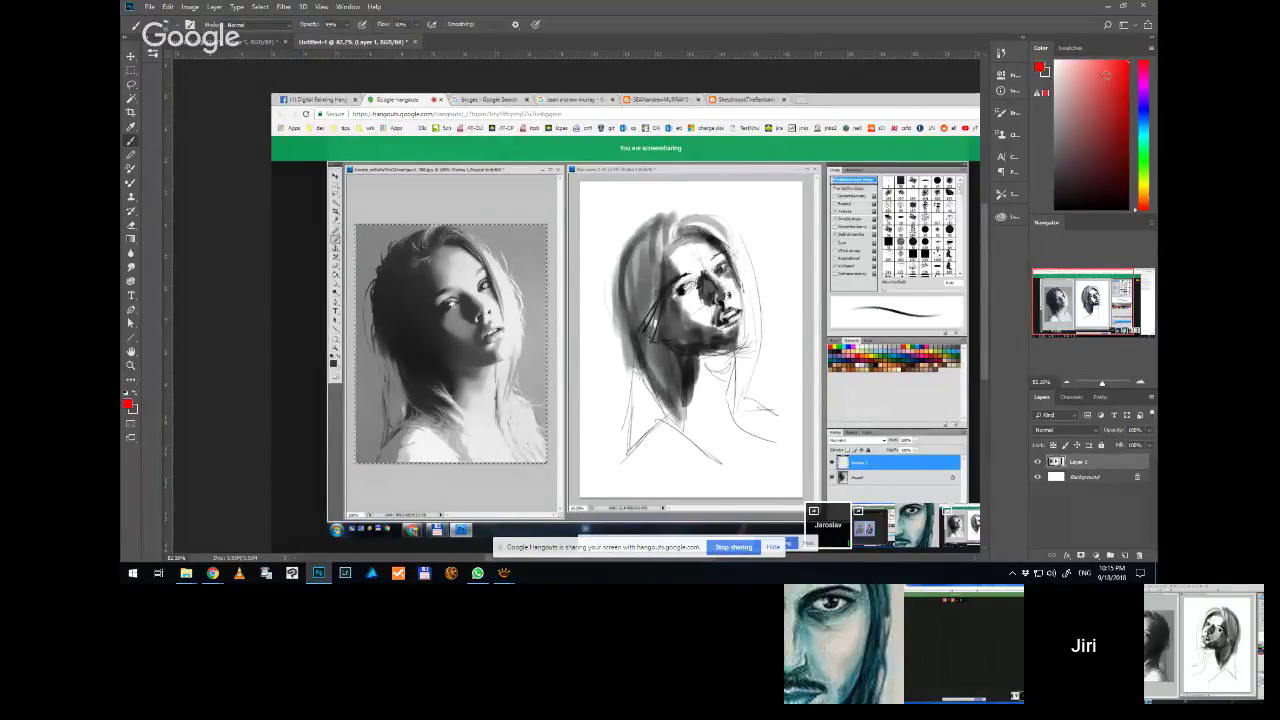
mouse_move(428, 250)
left_mouse_down()
mouse_move(448, 335)
mouse_move(437, 404)
left_mouse_up()
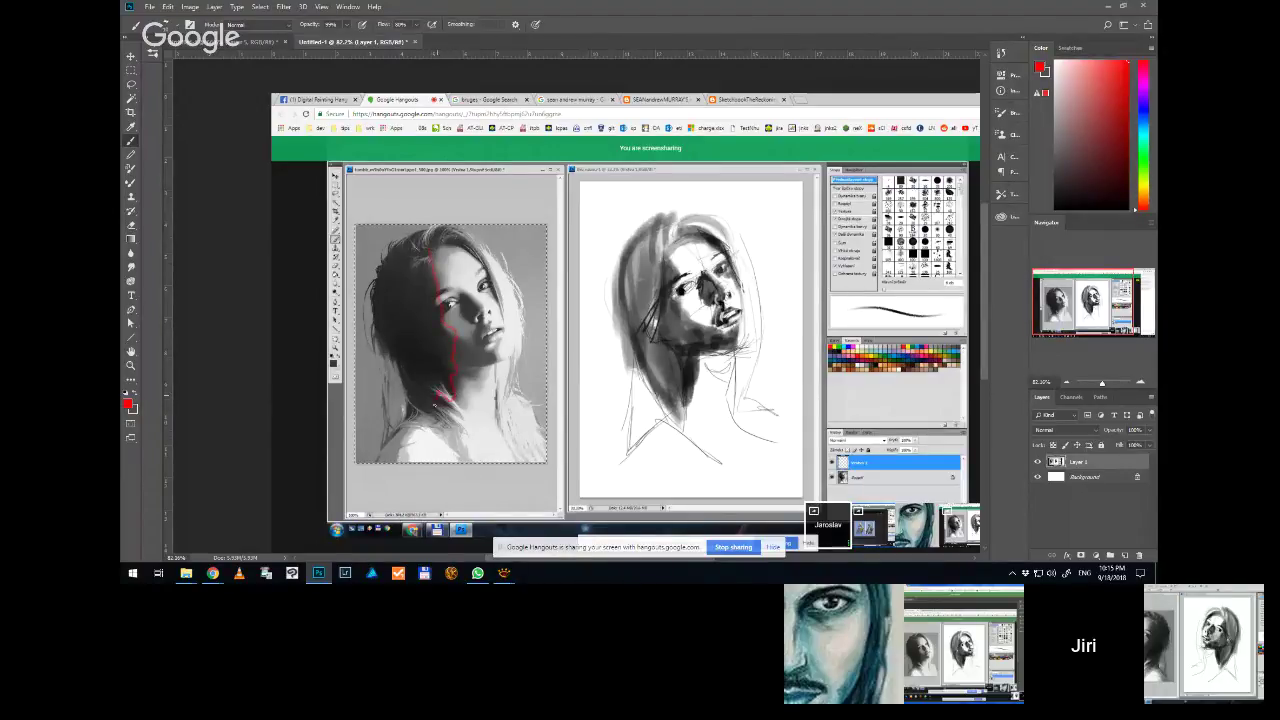
mouse_move(369, 324)
left_mouse_down()
mouse_move(374, 268)
mouse_move(436, 228)
left_mouse_up()
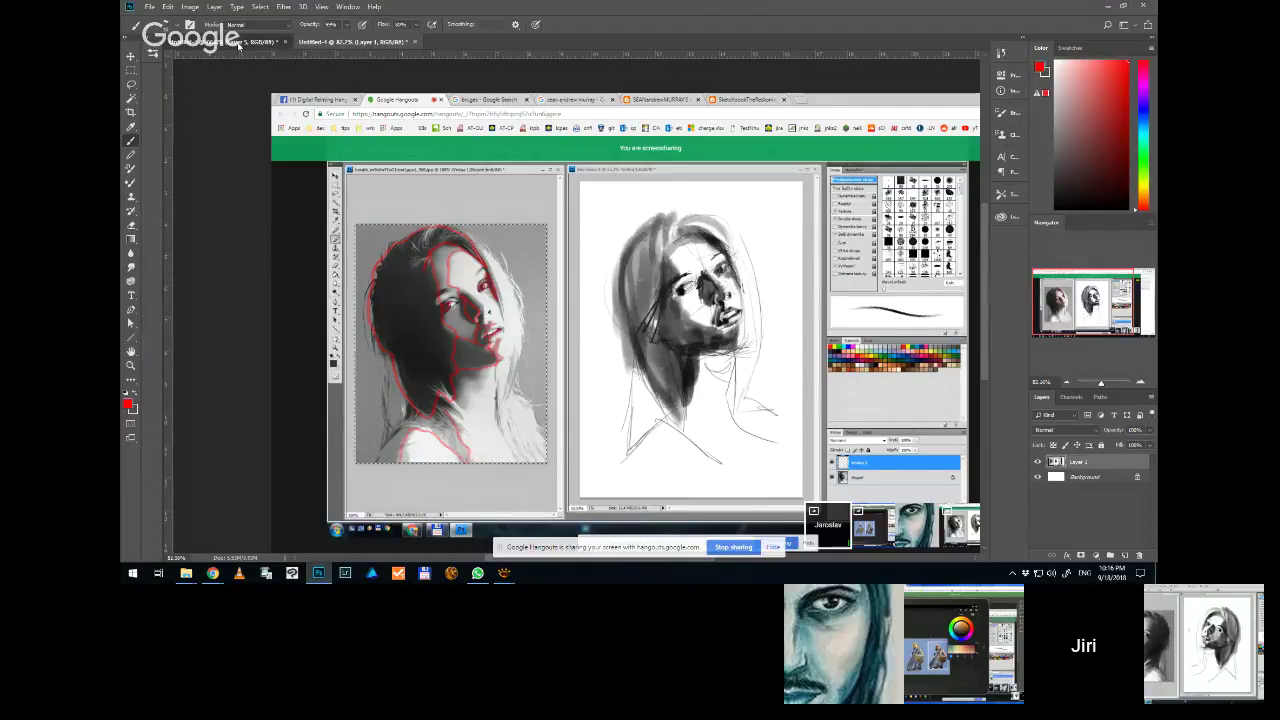
Return to the castle study document and deepen the cliff and shoreline rocks with black and sampled dark greys
left_click(268, 41)
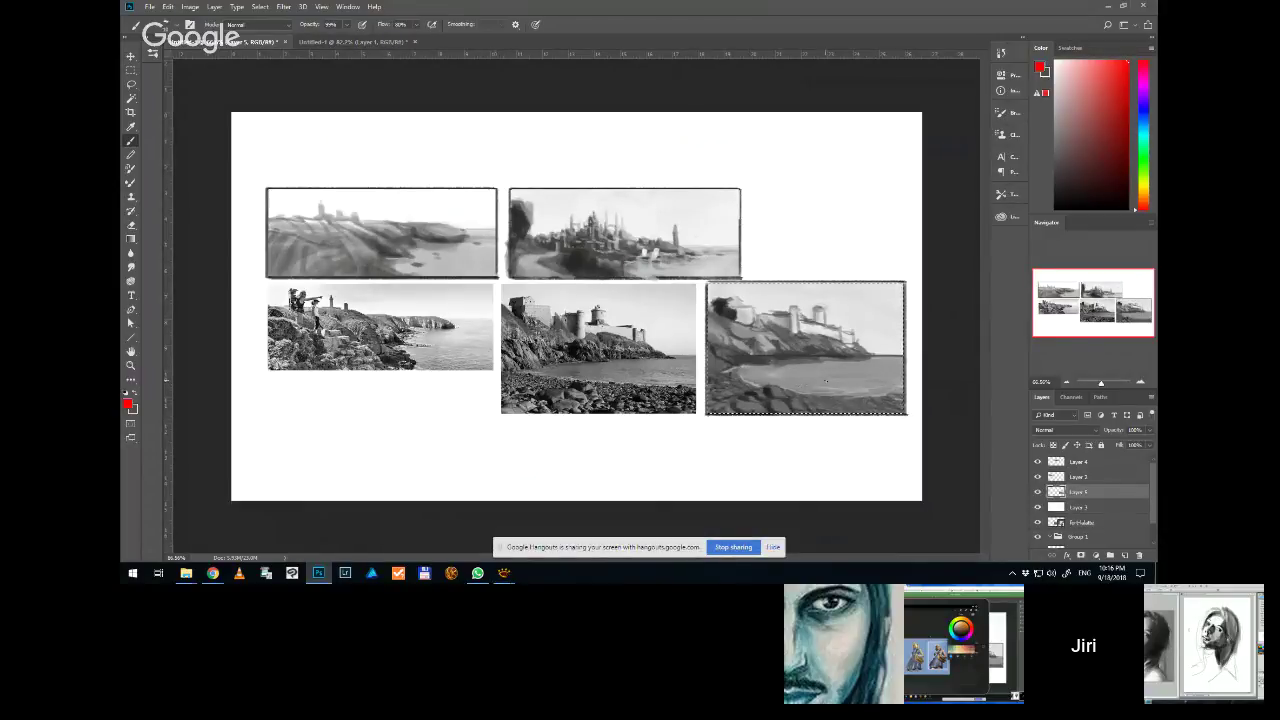
left_click(1056, 205)
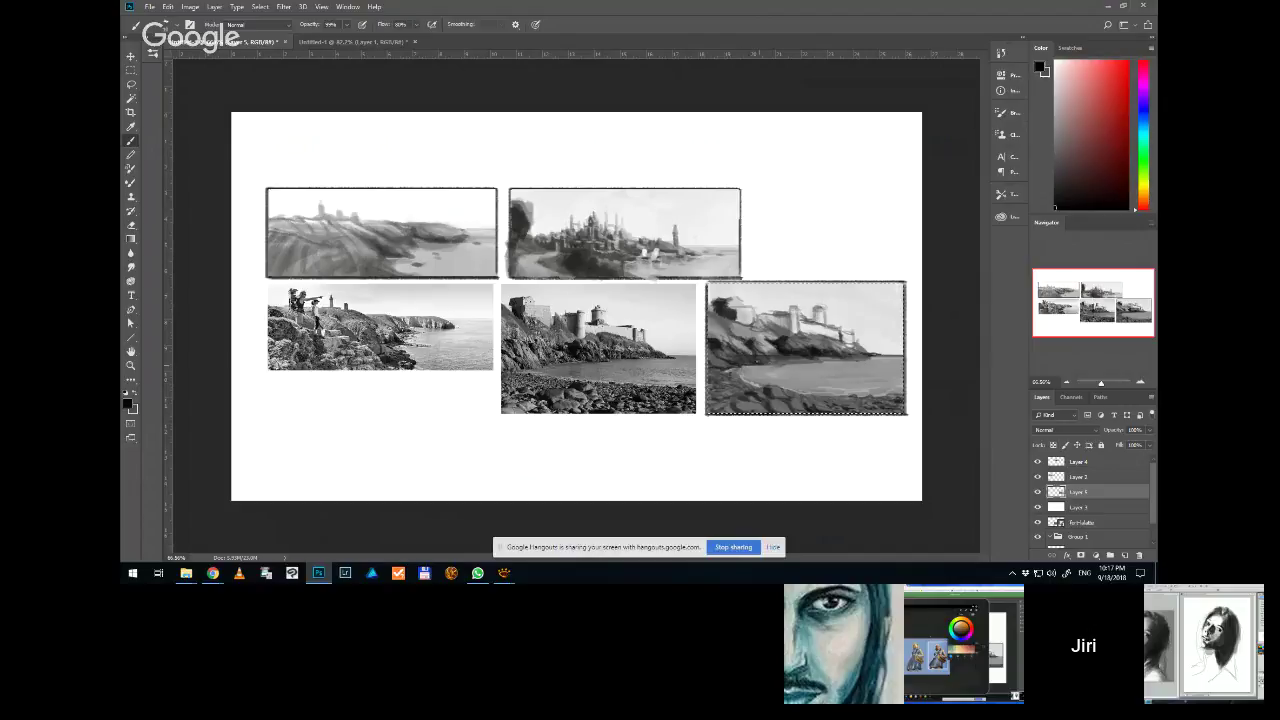
left_click(767, 364, "alt")
left_click(762, 392, "alt")
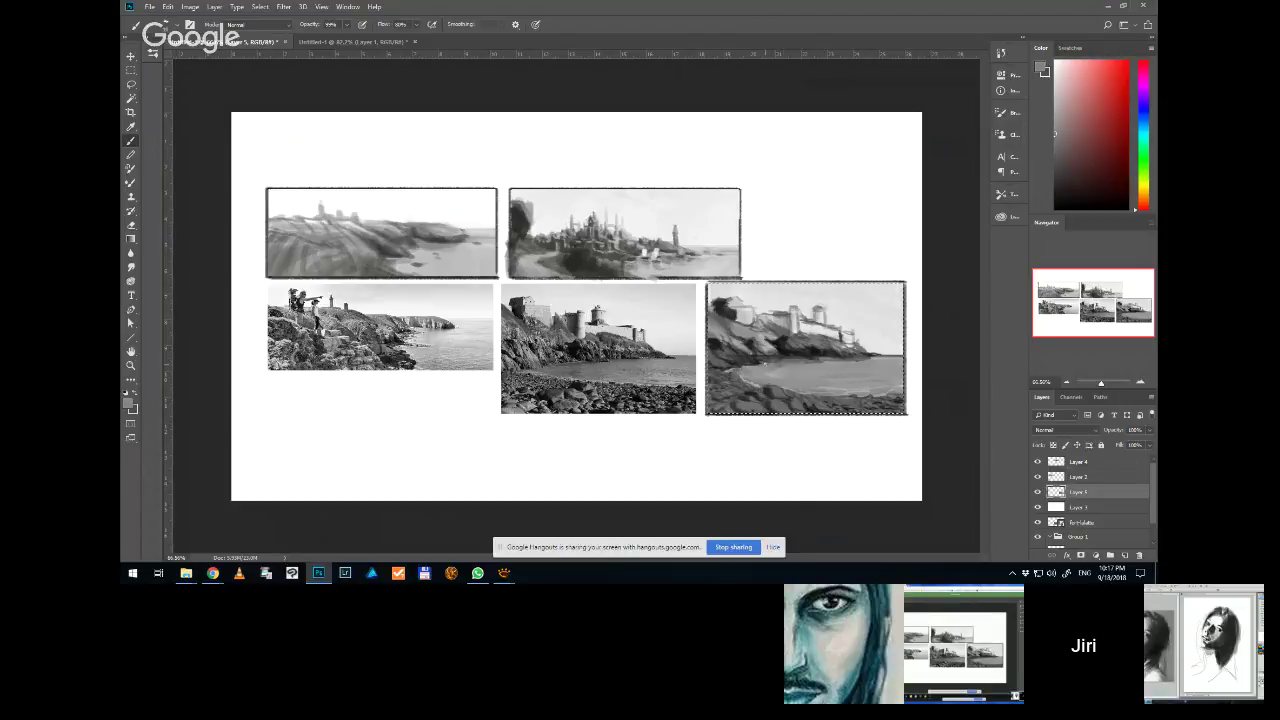
left_click(789, 390, "alt")
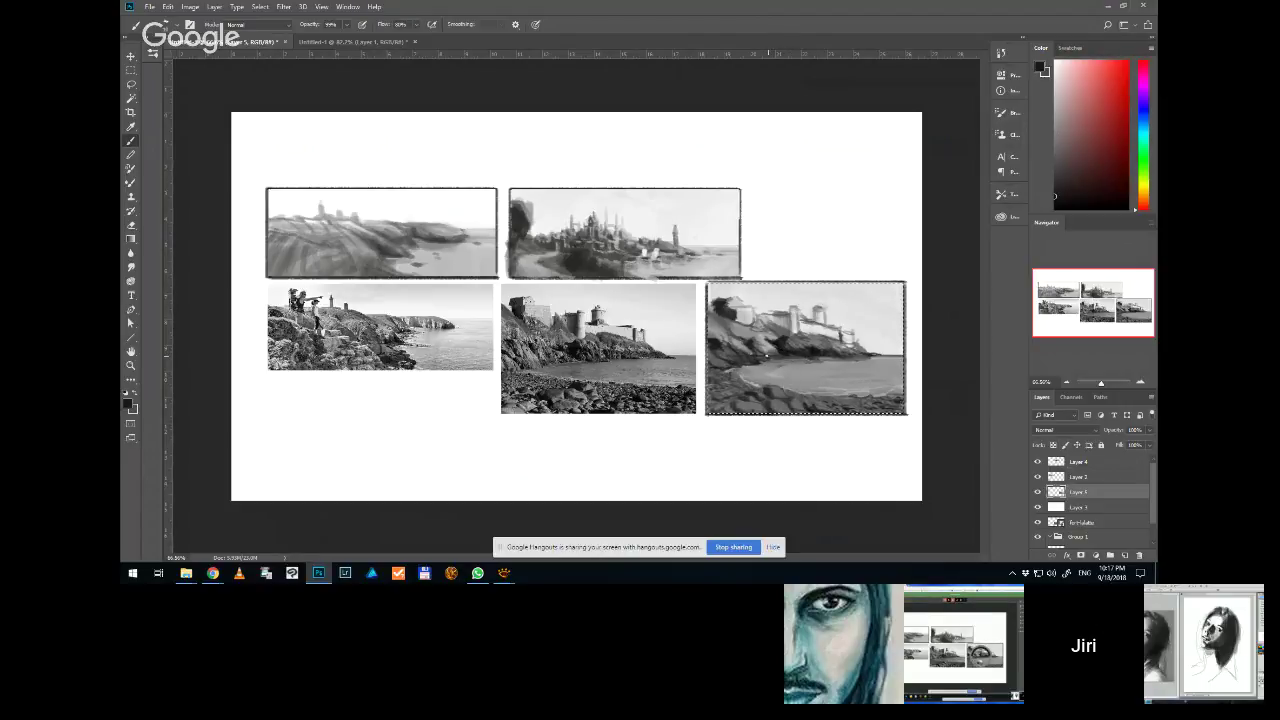
left_click(775, 352, "alt")
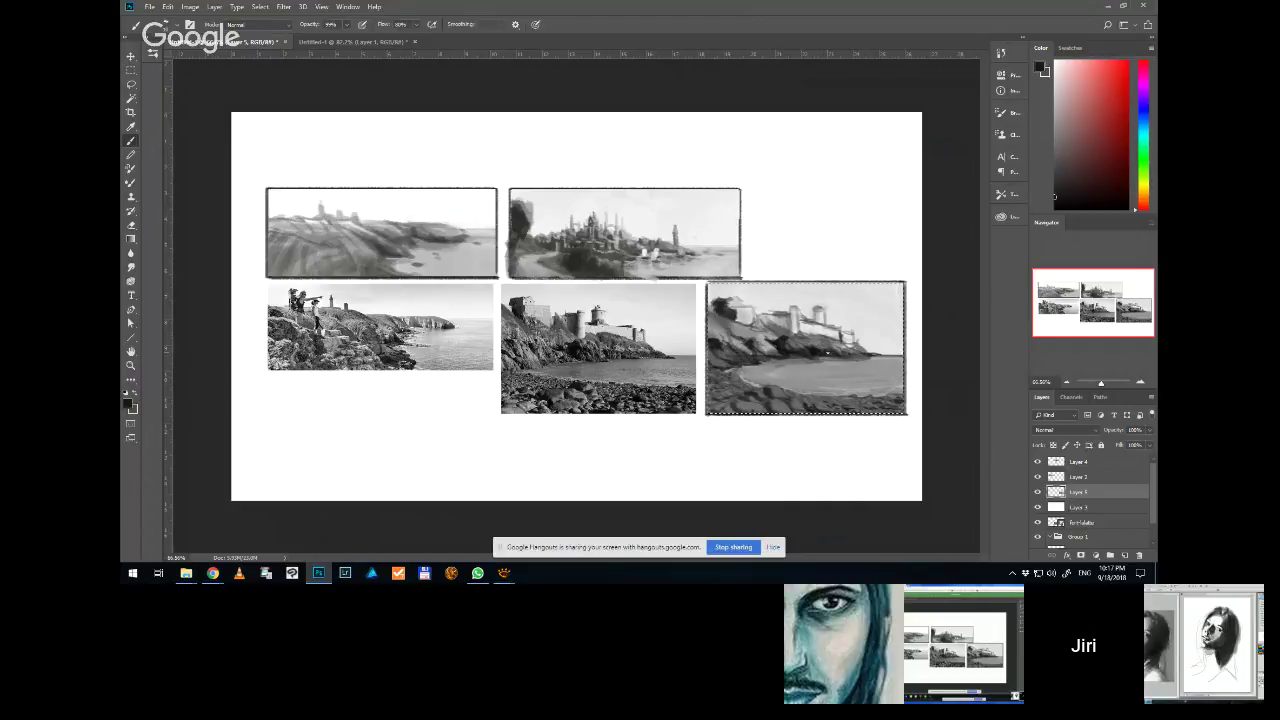
Check the outlined portrait document, return to the castle study, and refine the castle's large tower with greys sampled around it
left_click(355, 42)
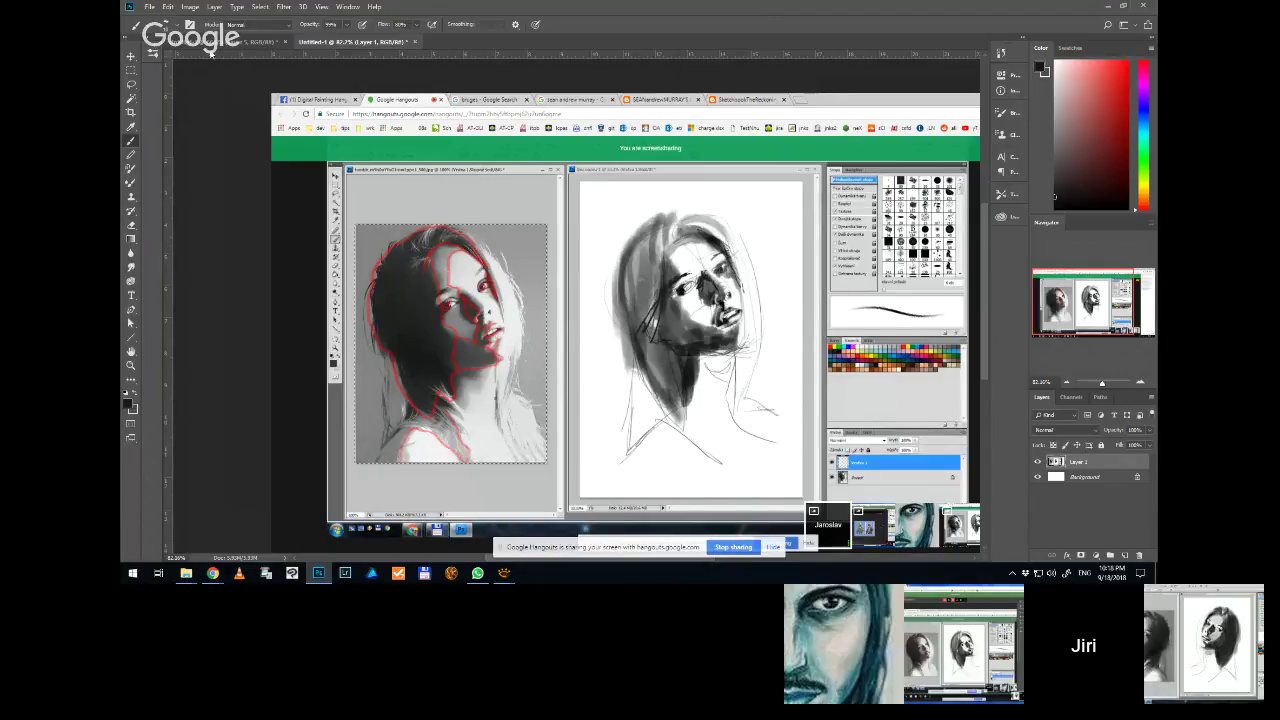
left_click(196, 41)
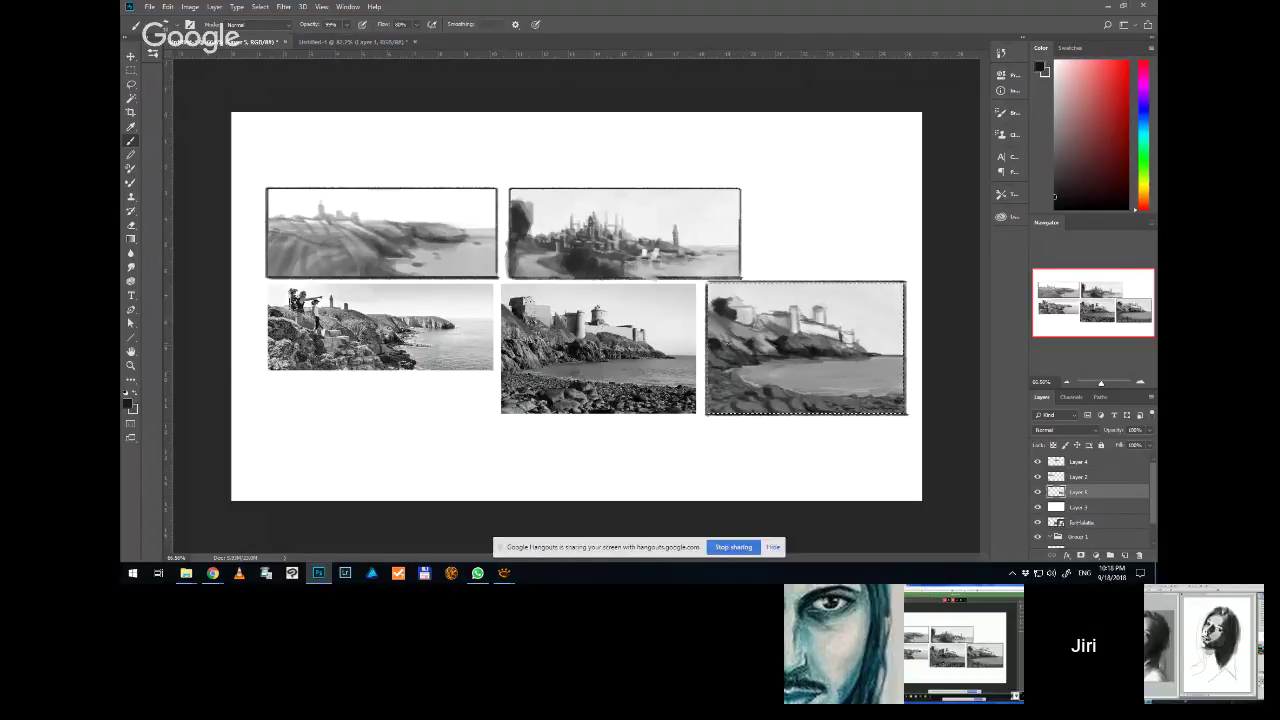
left_click(714, 309, "alt")
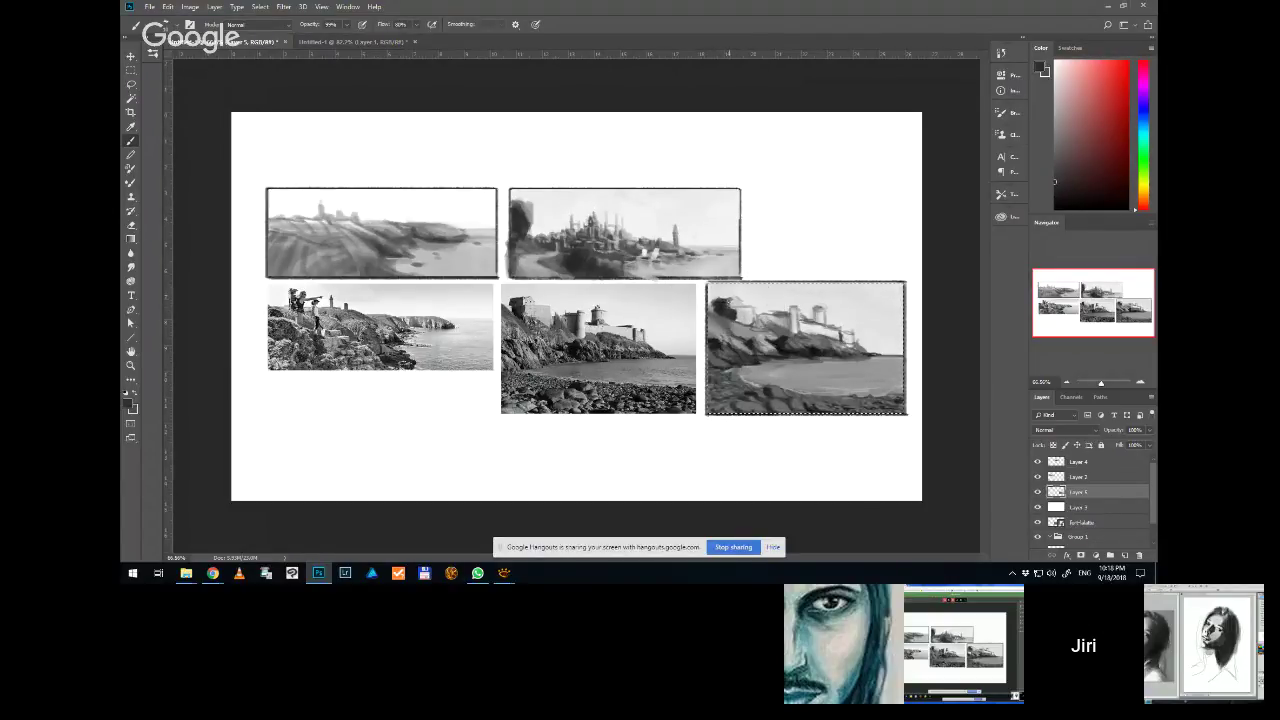
left_click(713, 331, "alt")
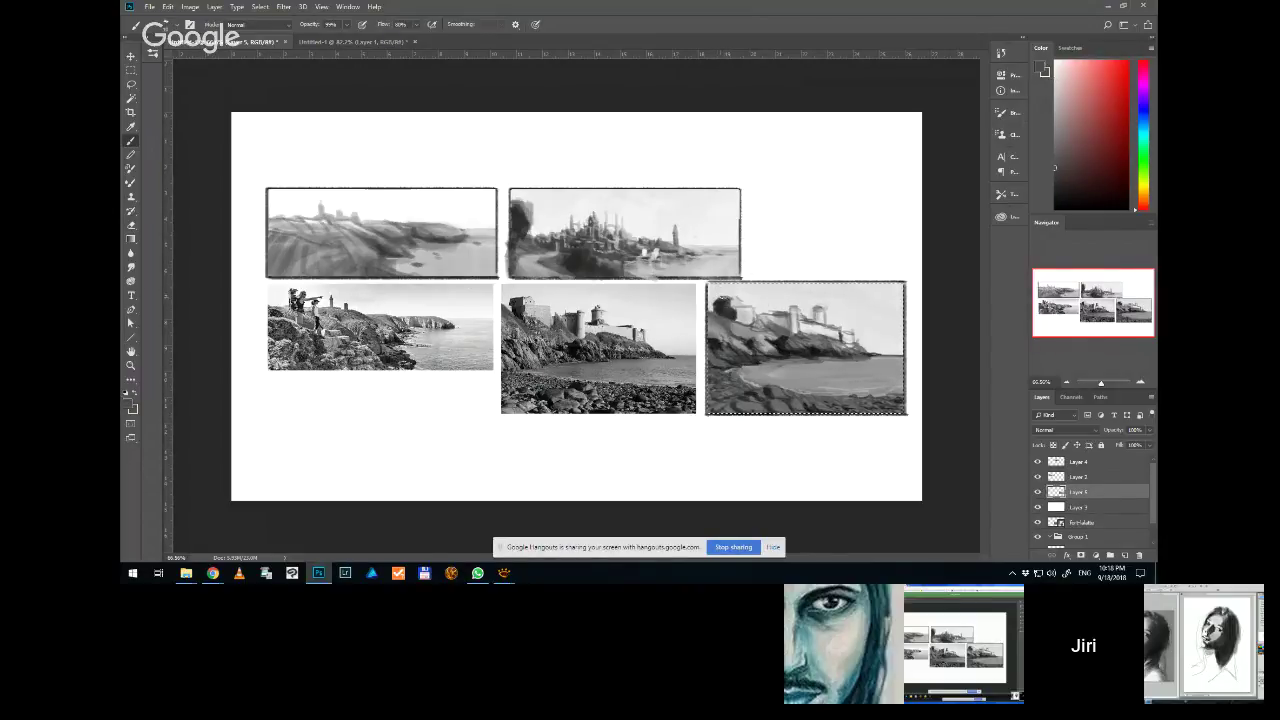
left_click(722, 300, "alt")
left_click(723, 296, "alt")
left_click(734, 300, "alt")
left_click(723, 301, "alt")
Refine the castle wall and the cliff beneath it with greys sampled alternately from both areas
left_click(749, 309, "alt")
left_click(742, 340, "alt")
left_click(749, 309, "alt")
left_click(772, 336, "alt")
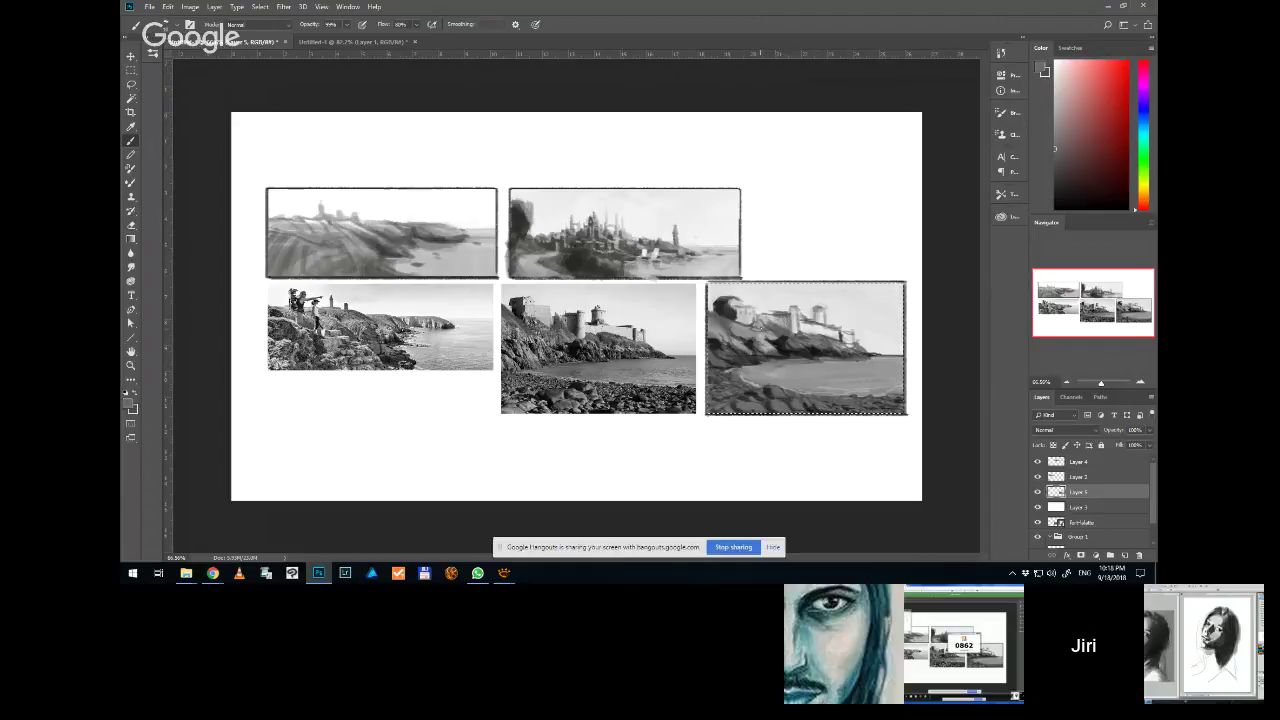
key("alt")
left_click(772, 330, "alt")
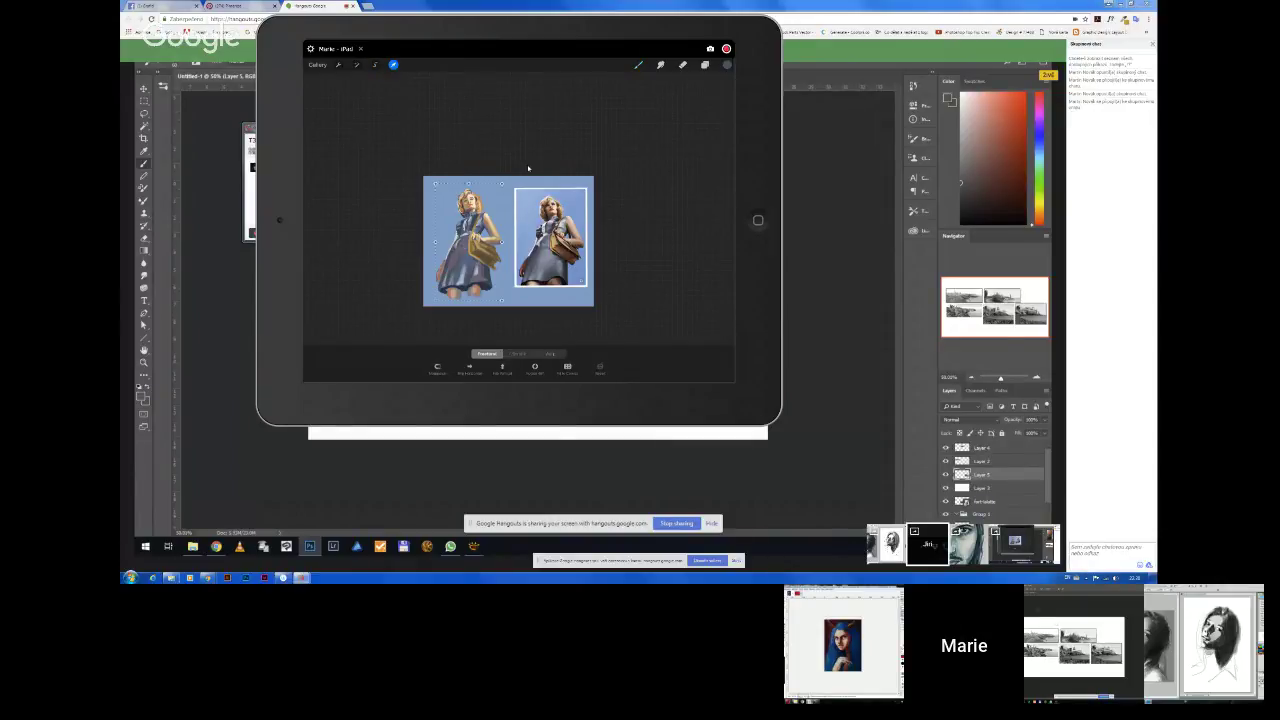
left_click(144, 102)
left_click(145, 247)
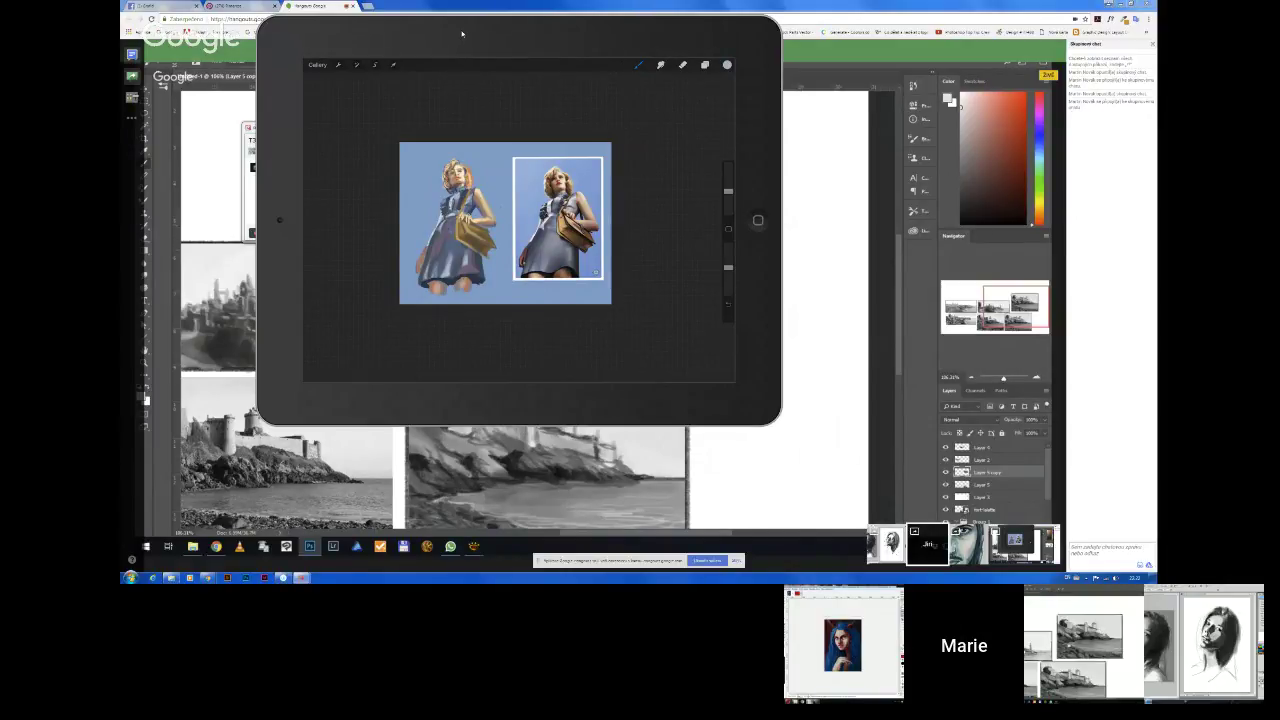
left_click_drag(462, 34, 542, 87)
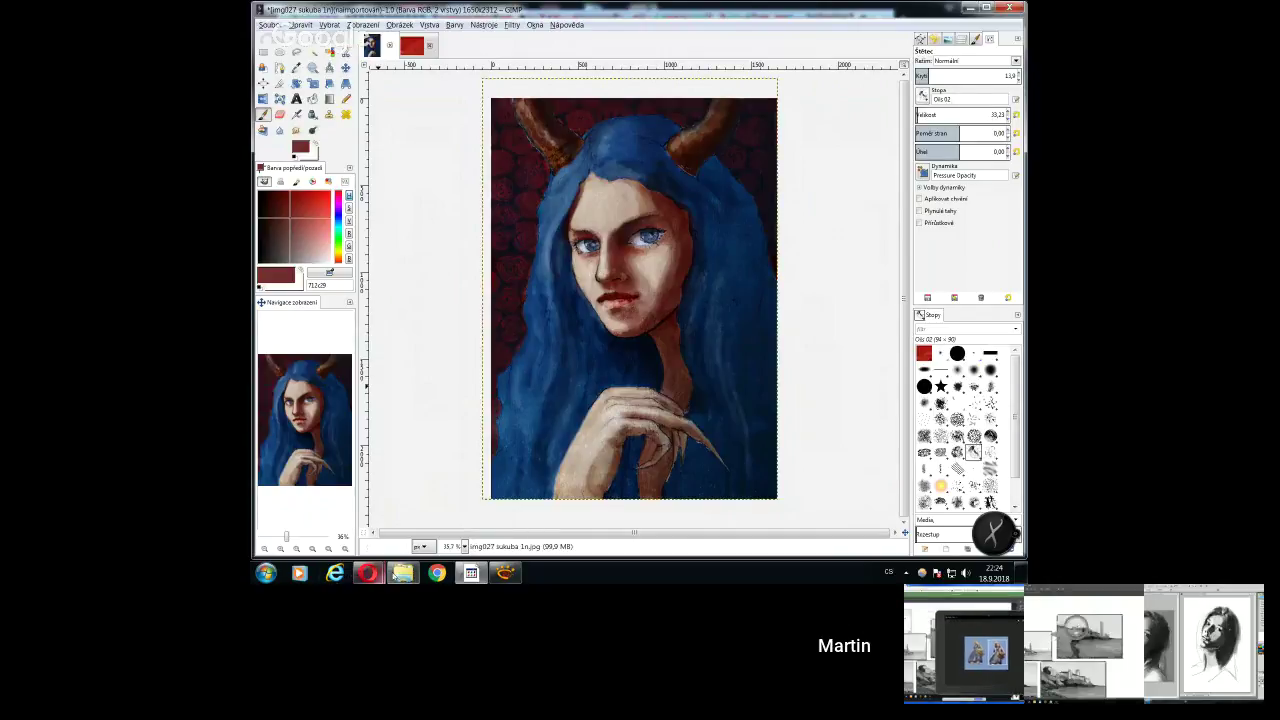
Open the Pictures library in the file explorer, find the poppy and pomegranate illustration, view it full size and close it
mouse_move(396, 576)
left_click(403, 500)
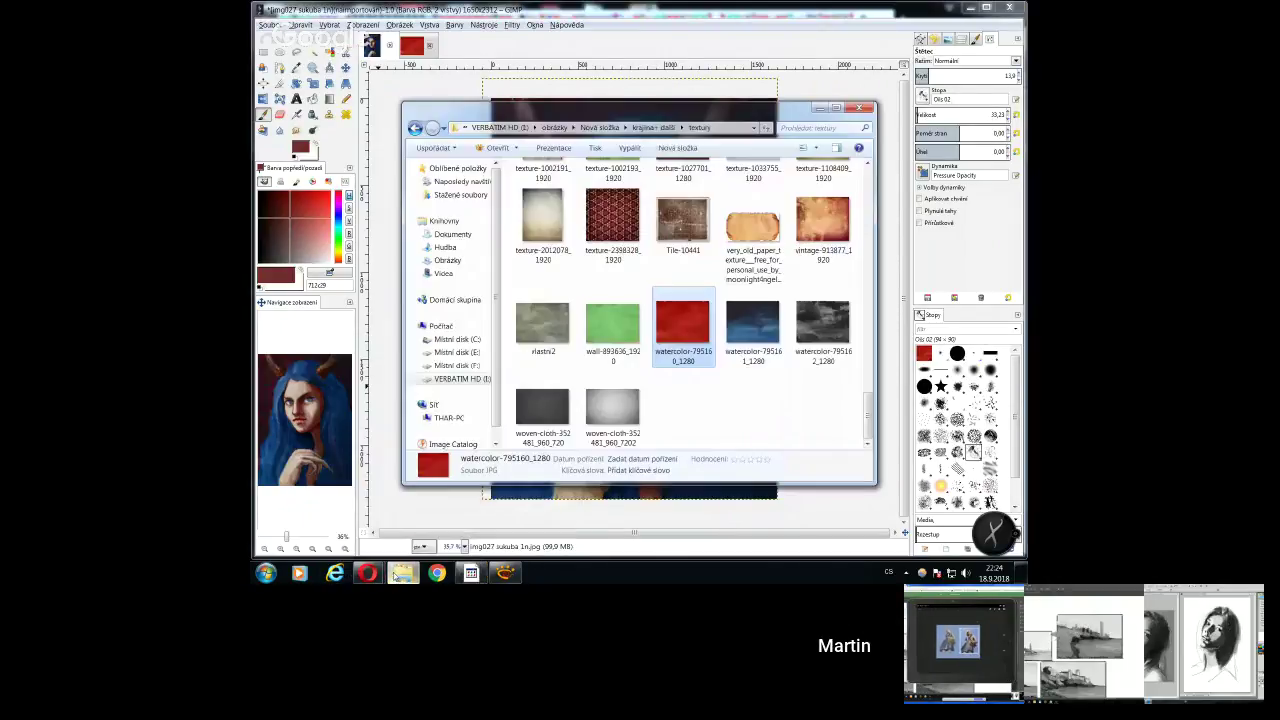
left_click(448, 261)
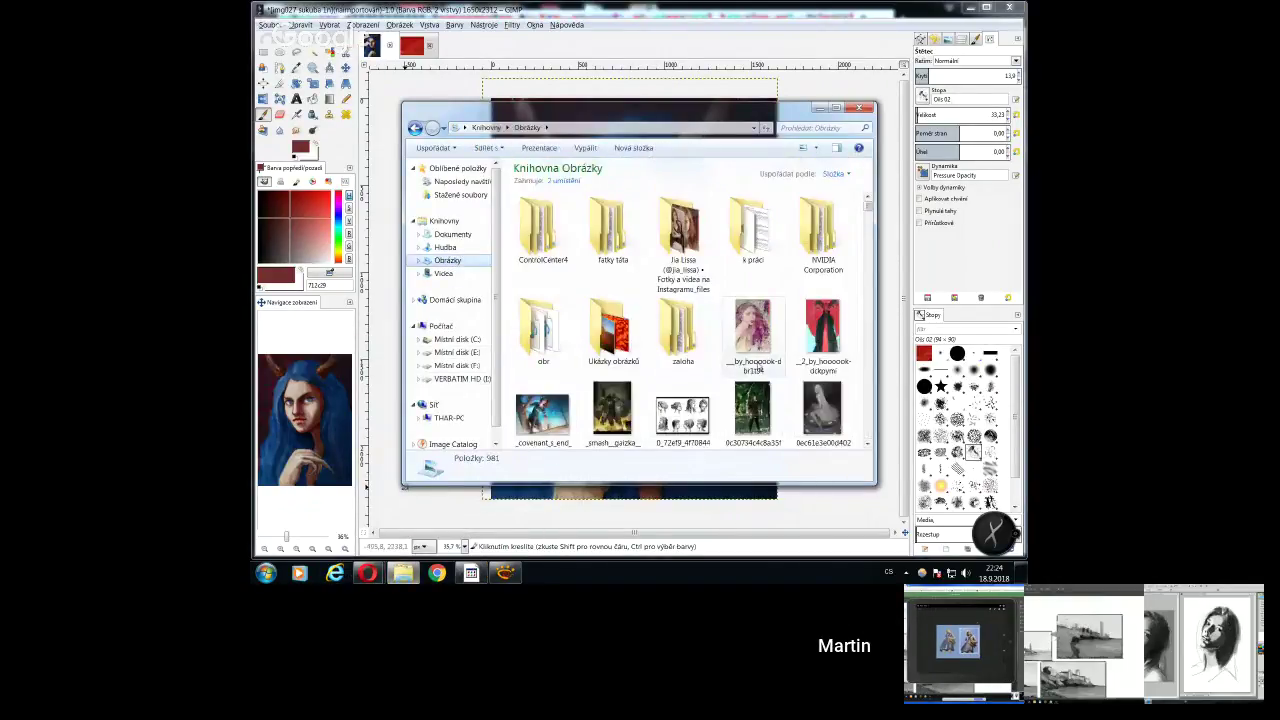
scroll(656, 378, "down", 10)
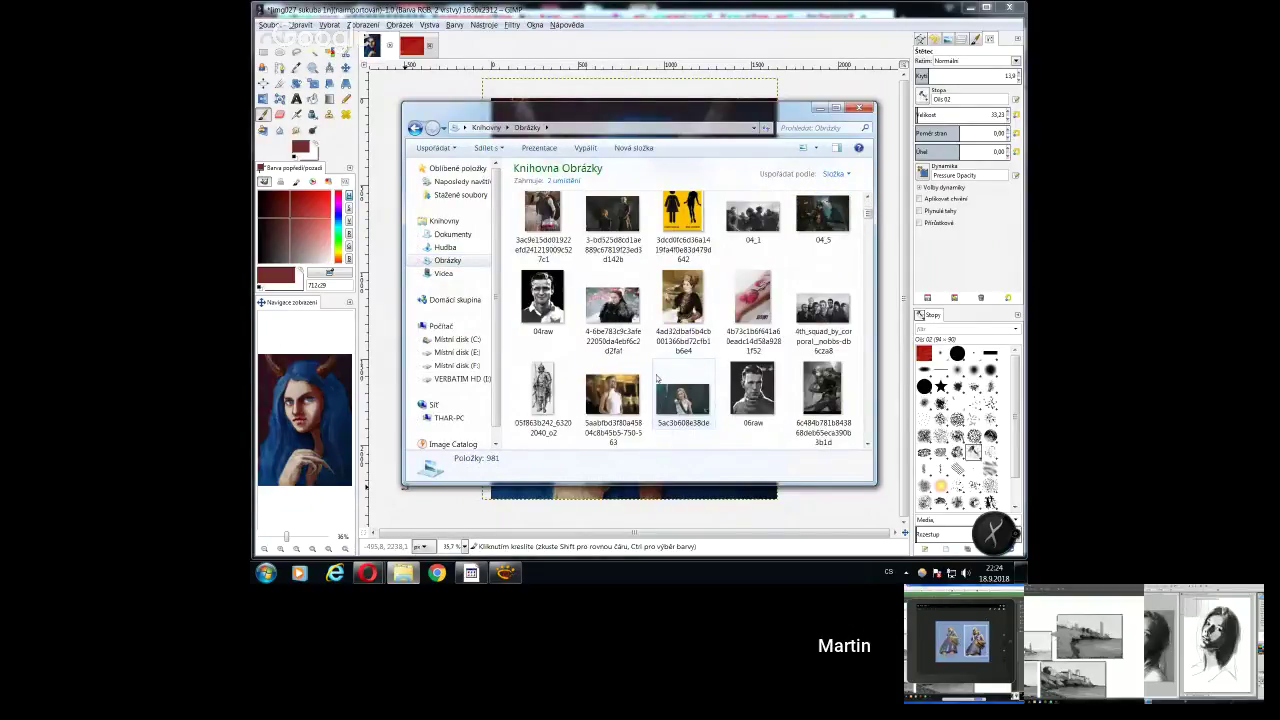
scroll(656, 378, "up", 2)
scroll(656, 378, "down", 3)
scroll(656, 378, "down", 3)
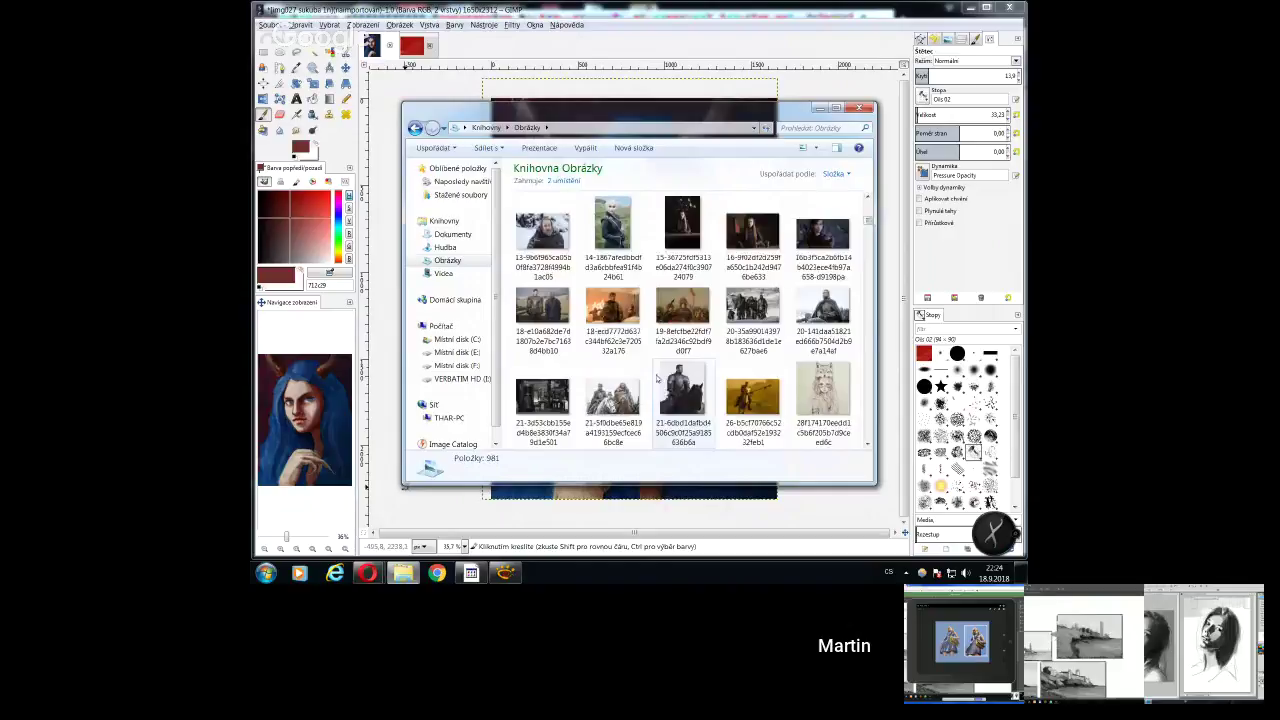
scroll(656, 378, "down", 4)
scroll(656, 378, "down", 10)
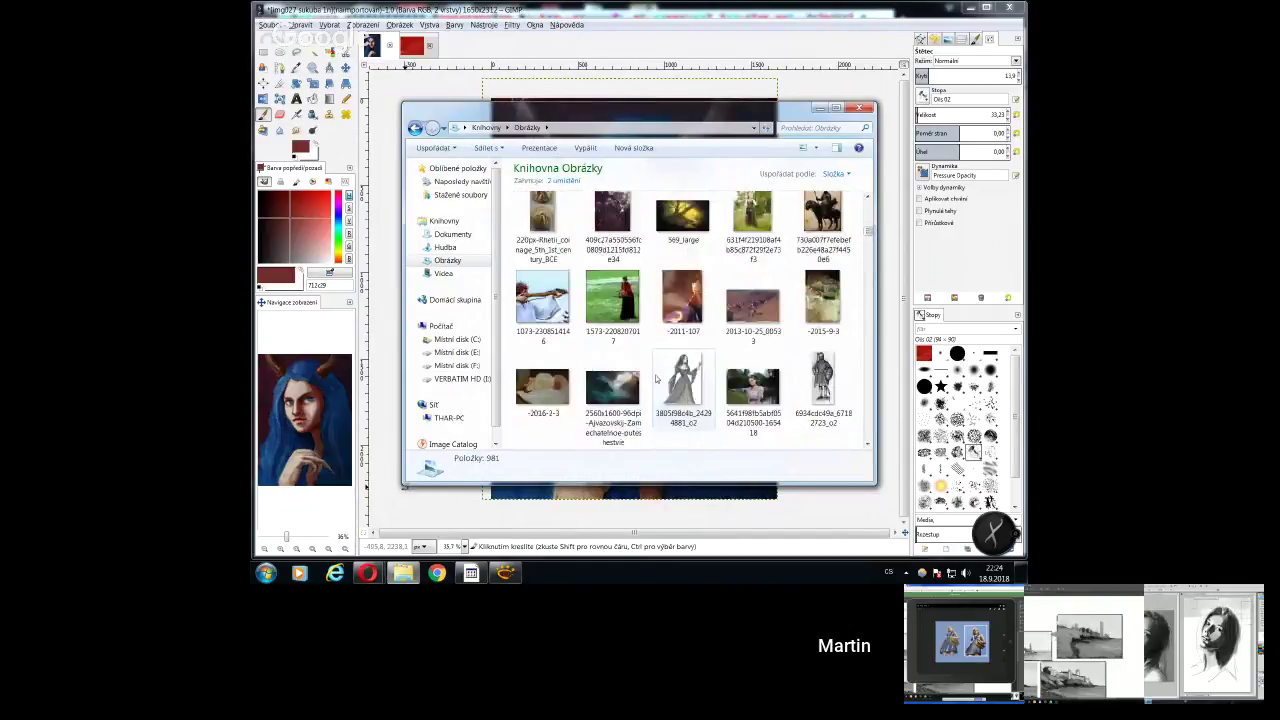
scroll(656, 378, "down", 1)
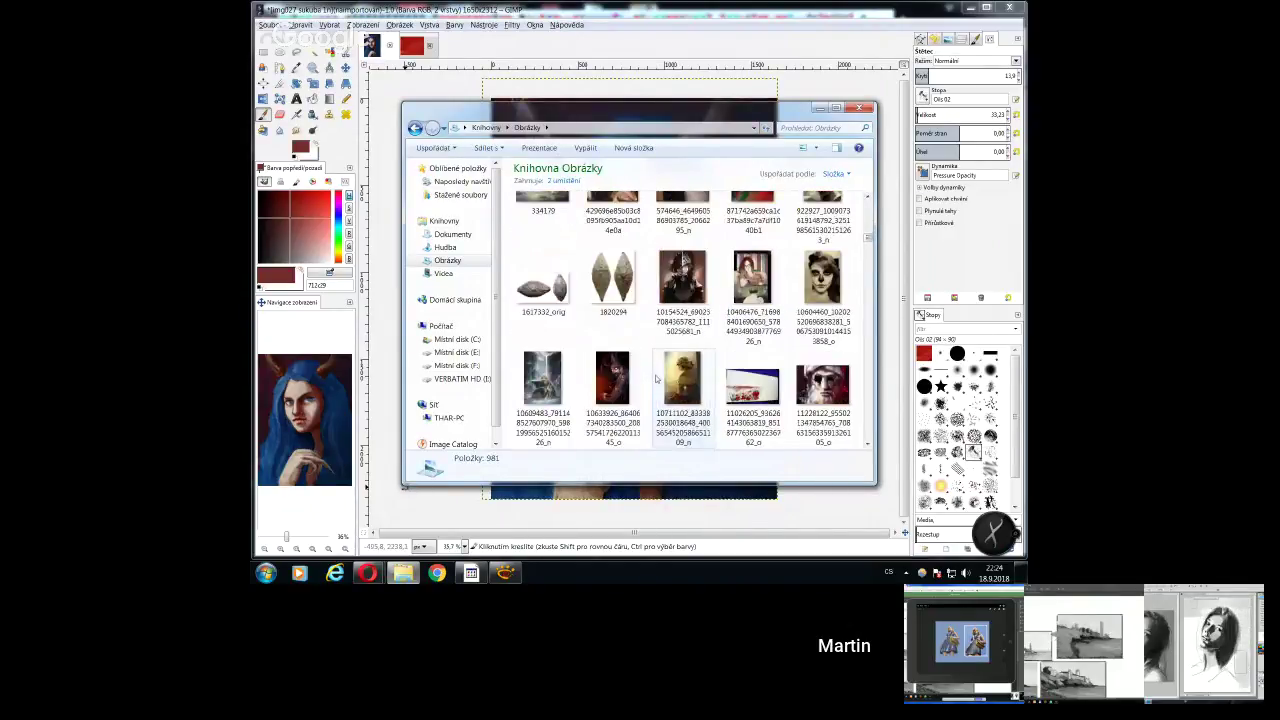
scroll(656, 378, "down", 1)
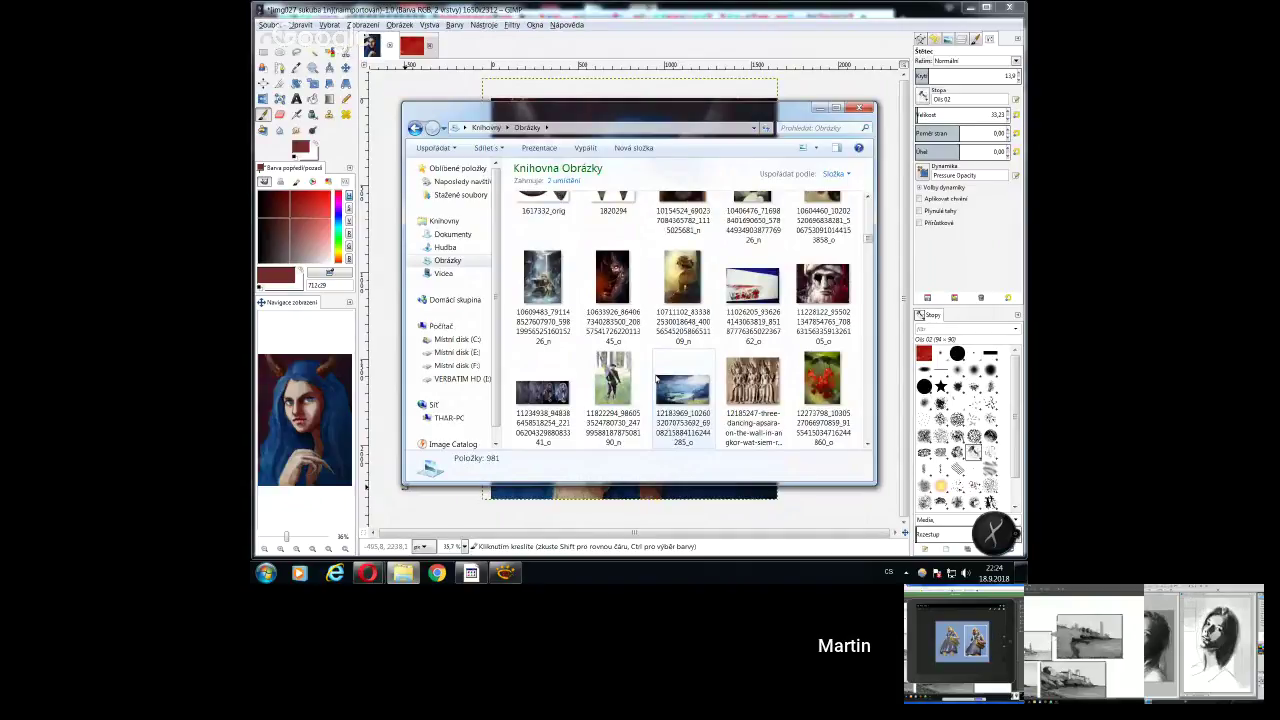
scroll(656, 378, "down", 1)
scroll(656, 378, "down", 1)
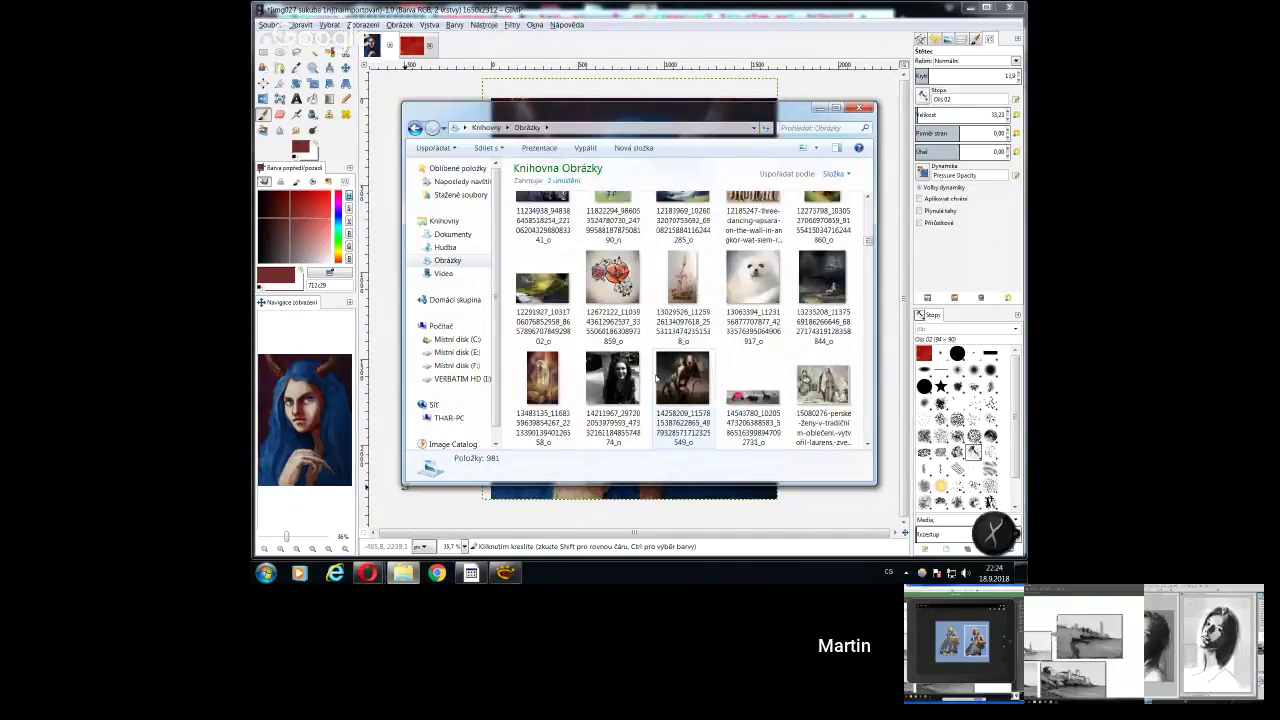
double_click(612, 278)
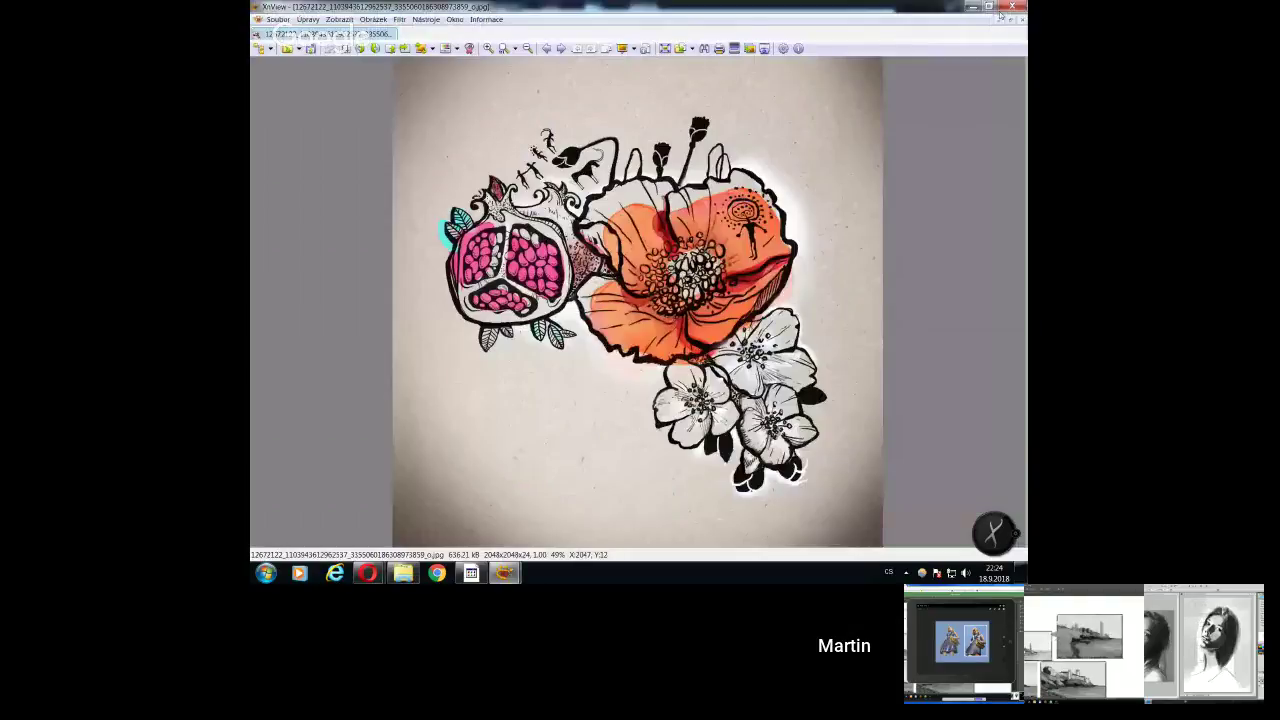
left_click(1011, 7)
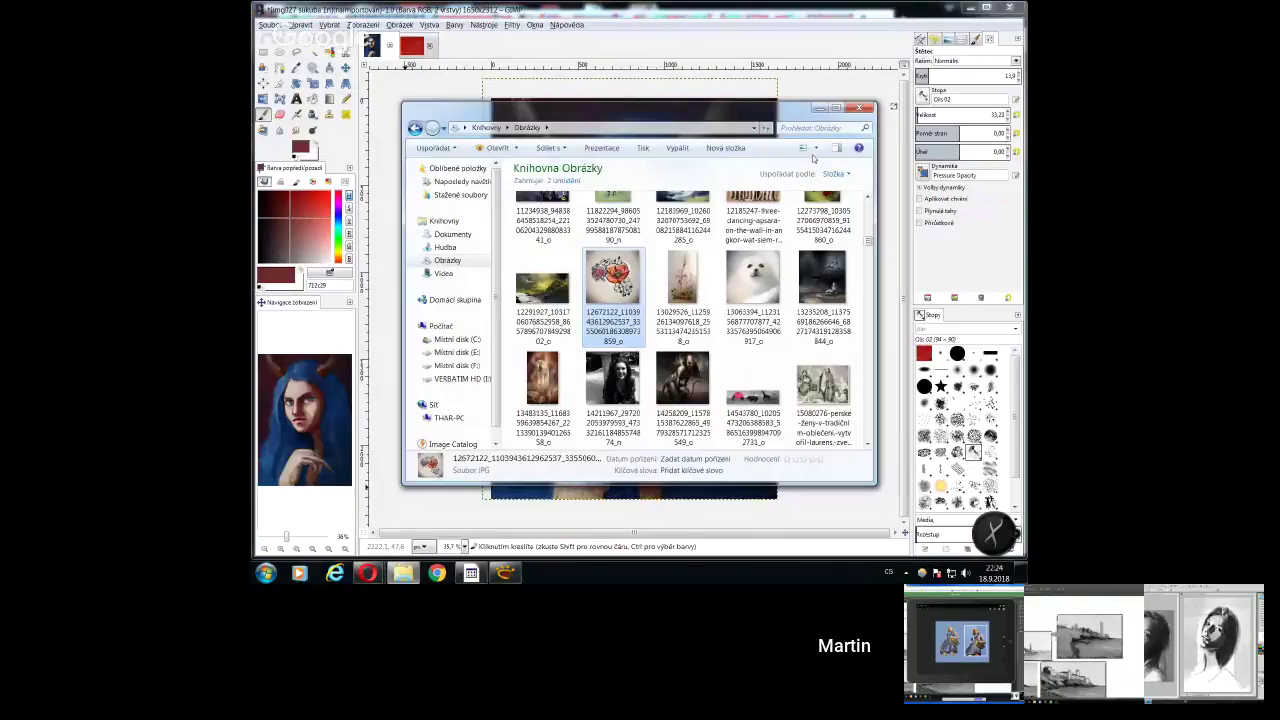
Find the illustration of two women with purple hair and water lilies, view it full size and close it
scroll(648, 346, "down", 5)
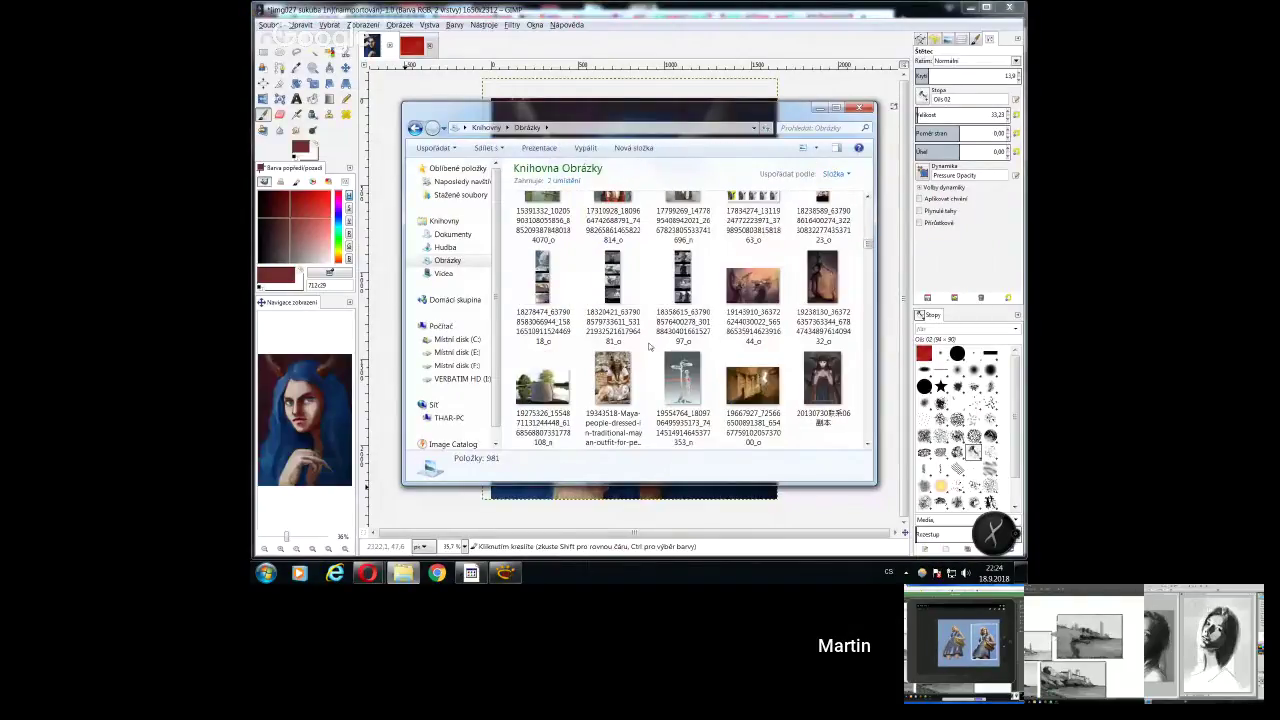
scroll(648, 346, "down", 8)
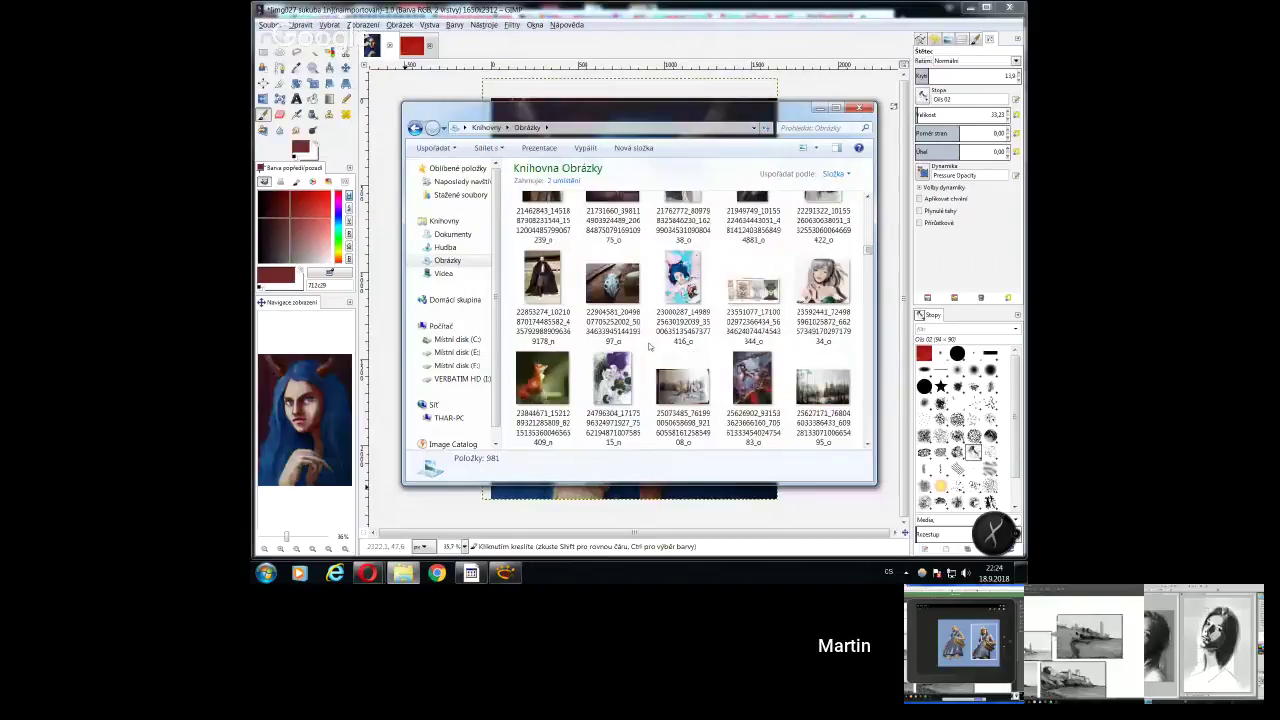
double_click(612, 278)
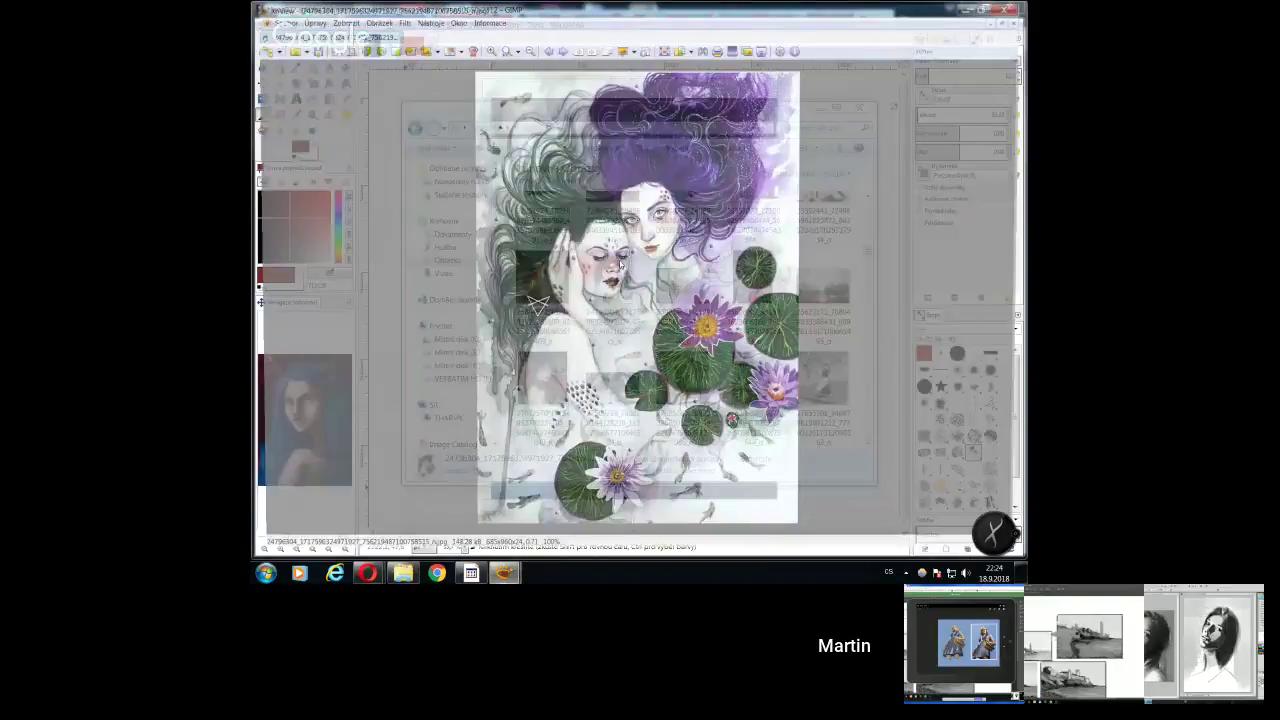
key("Escape")
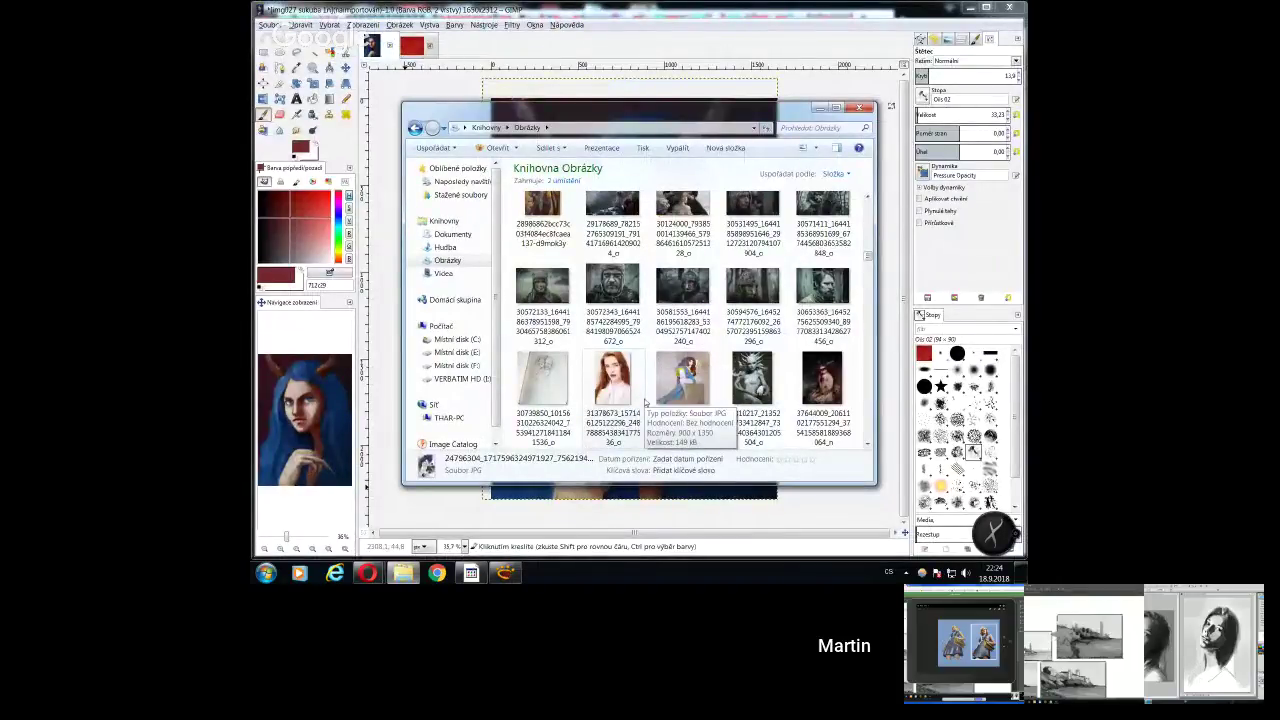
Look further through the library for the portrait painting of a dark-haired woman, view it full size and close it
scroll(645, 403, "down", 6)
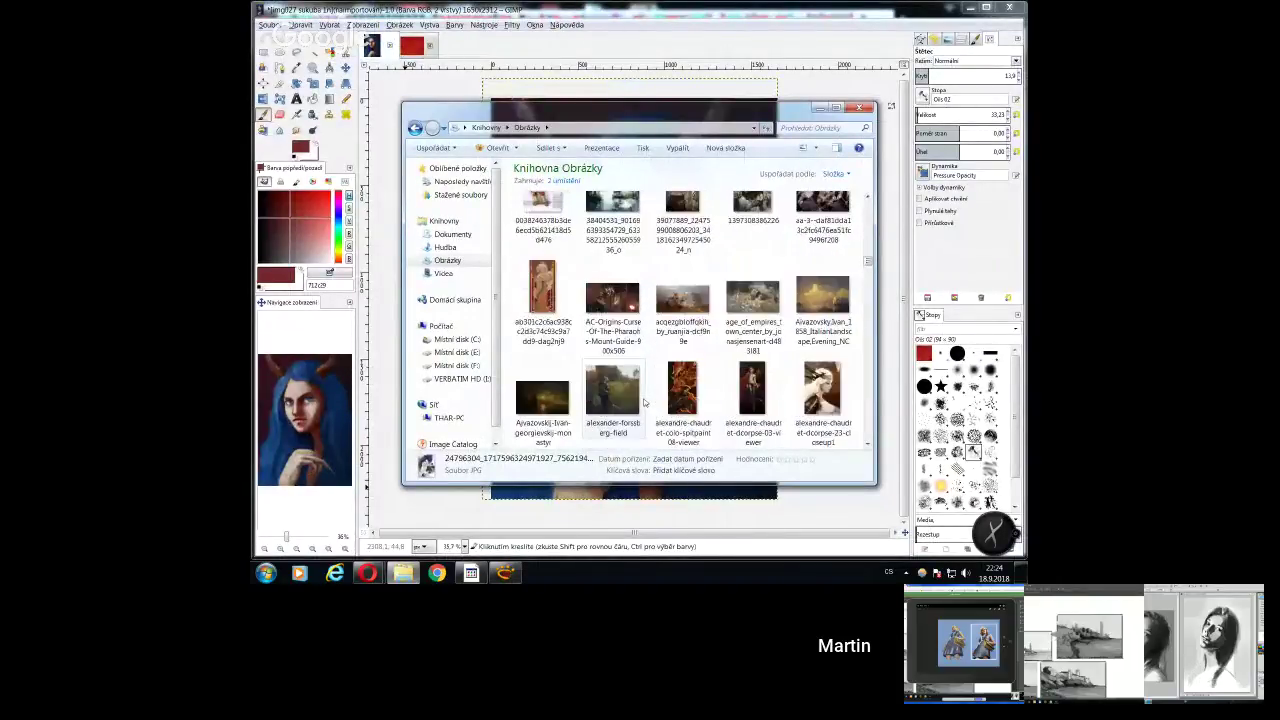
scroll(645, 403, "down", 1)
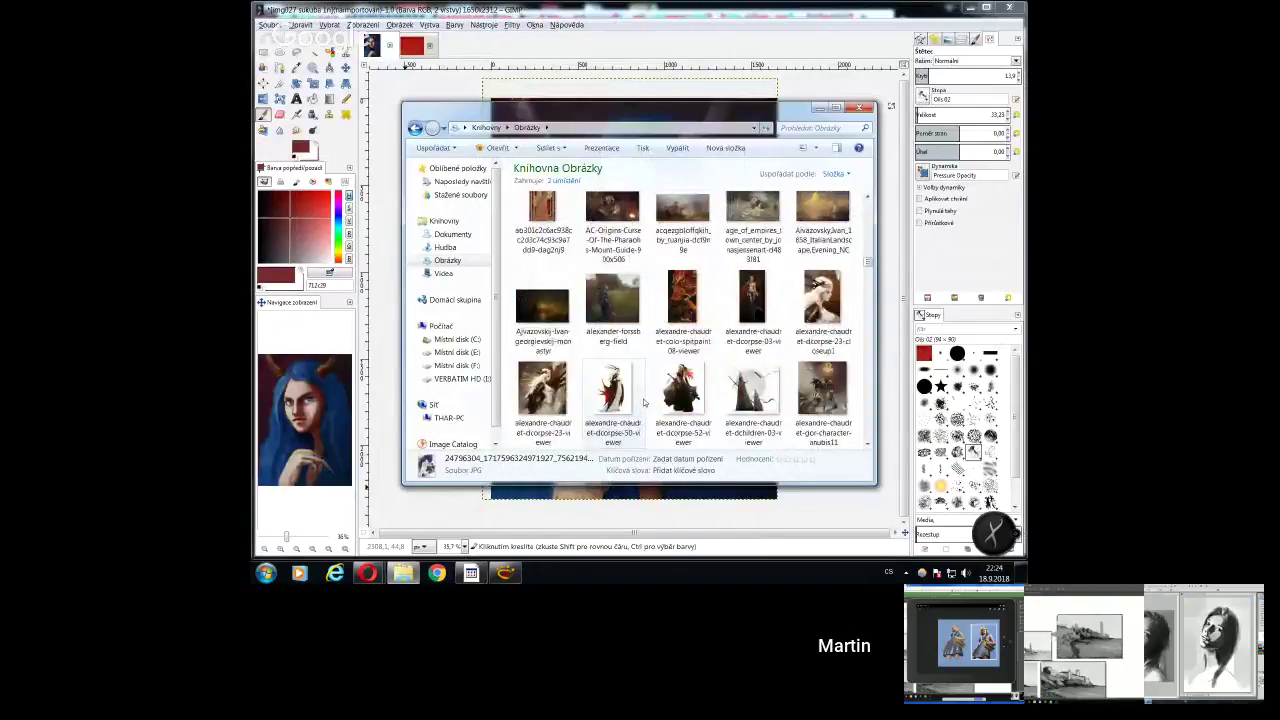
scroll(643, 403, "down", 3)
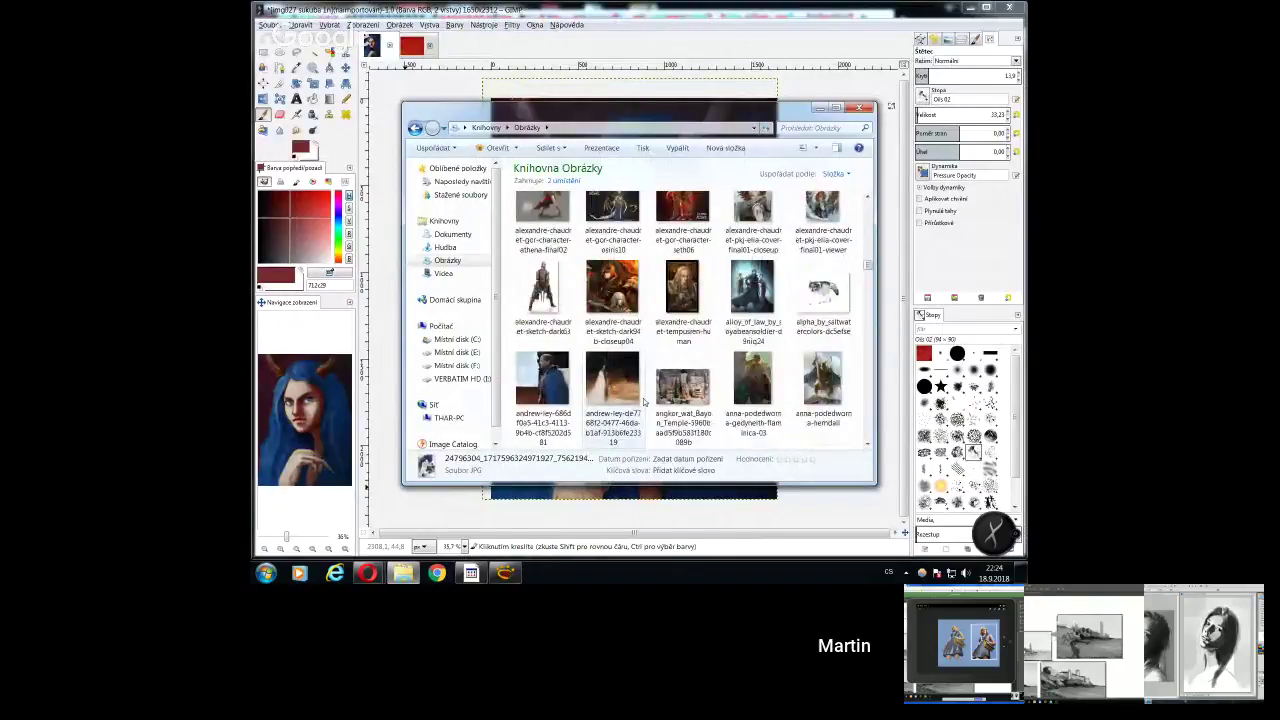
scroll(643, 398, "down", 3)
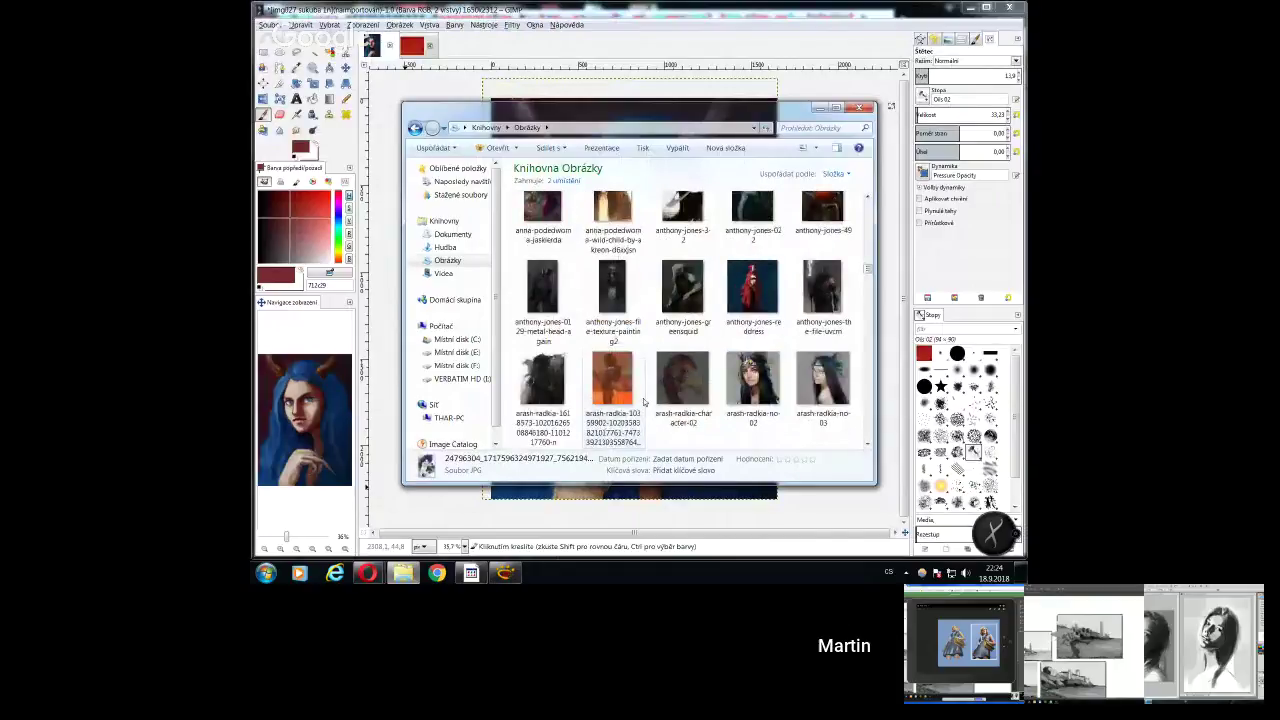
scroll(643, 401, "down", 5)
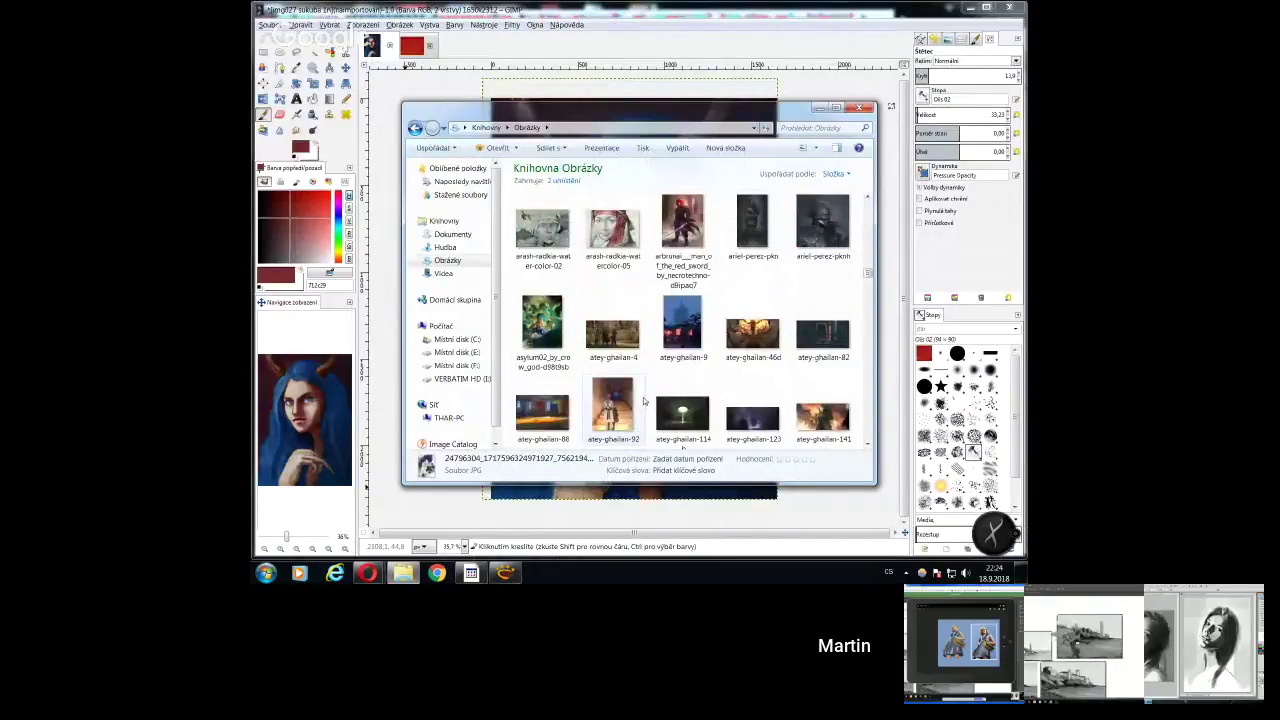
right_click(556, 245)
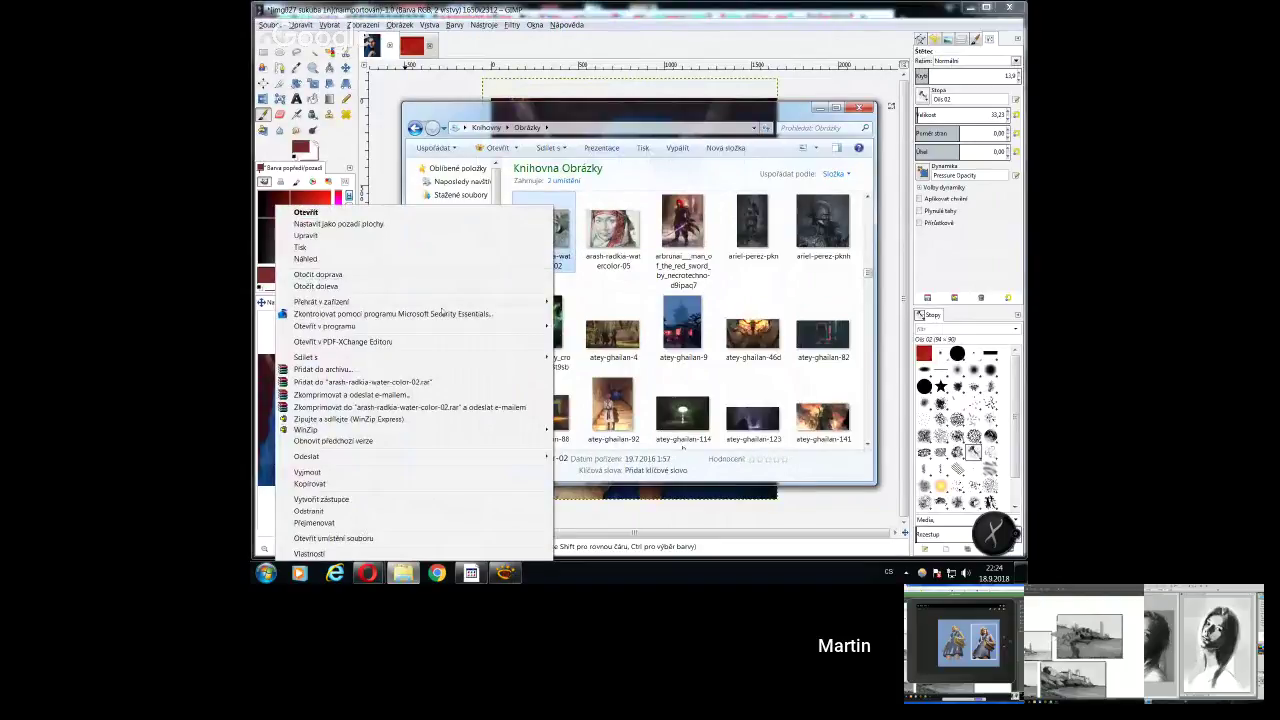
left_click(616, 290)
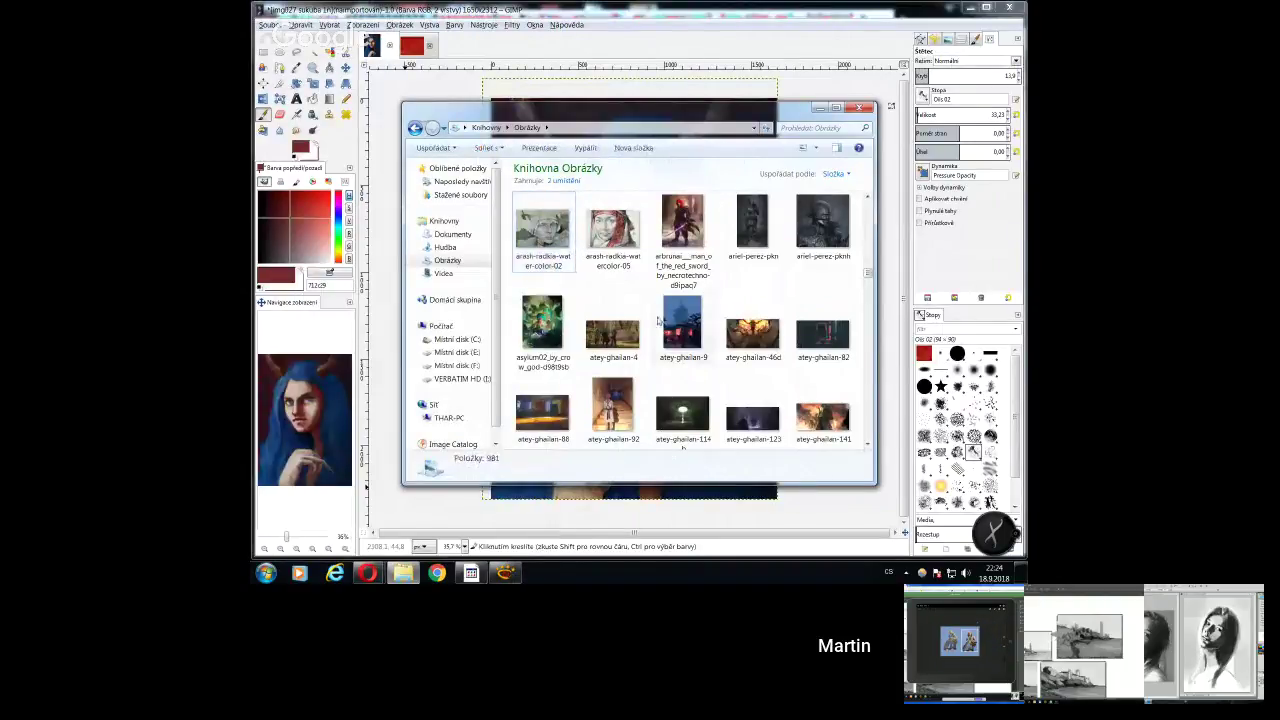
scroll(658, 350, "down", 10)
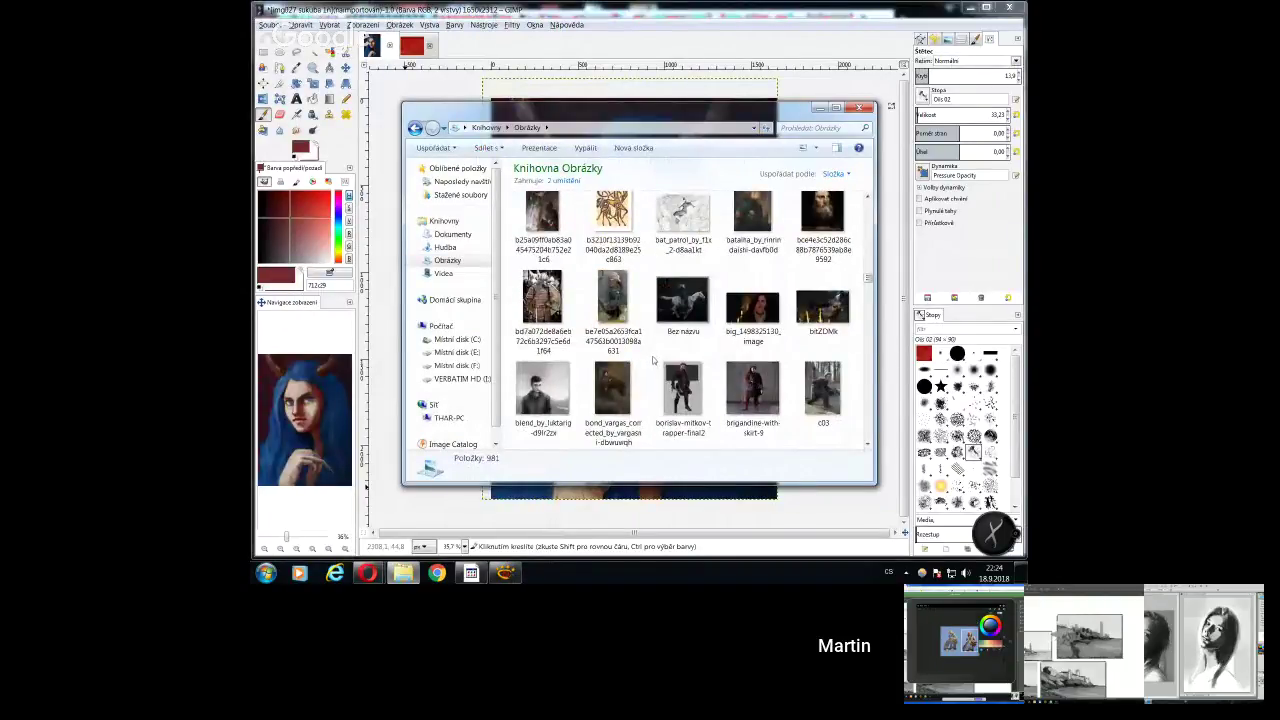
scroll(653, 360, "down", 1)
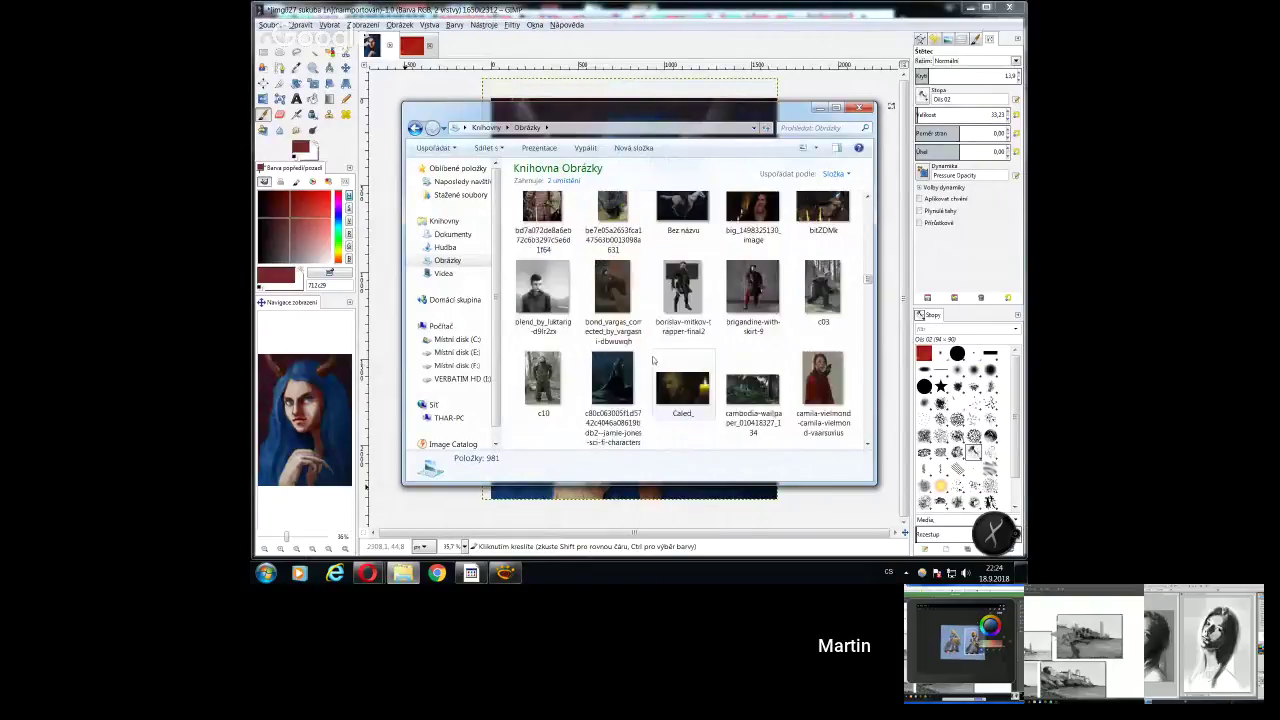
scroll(653, 360, "down", 6)
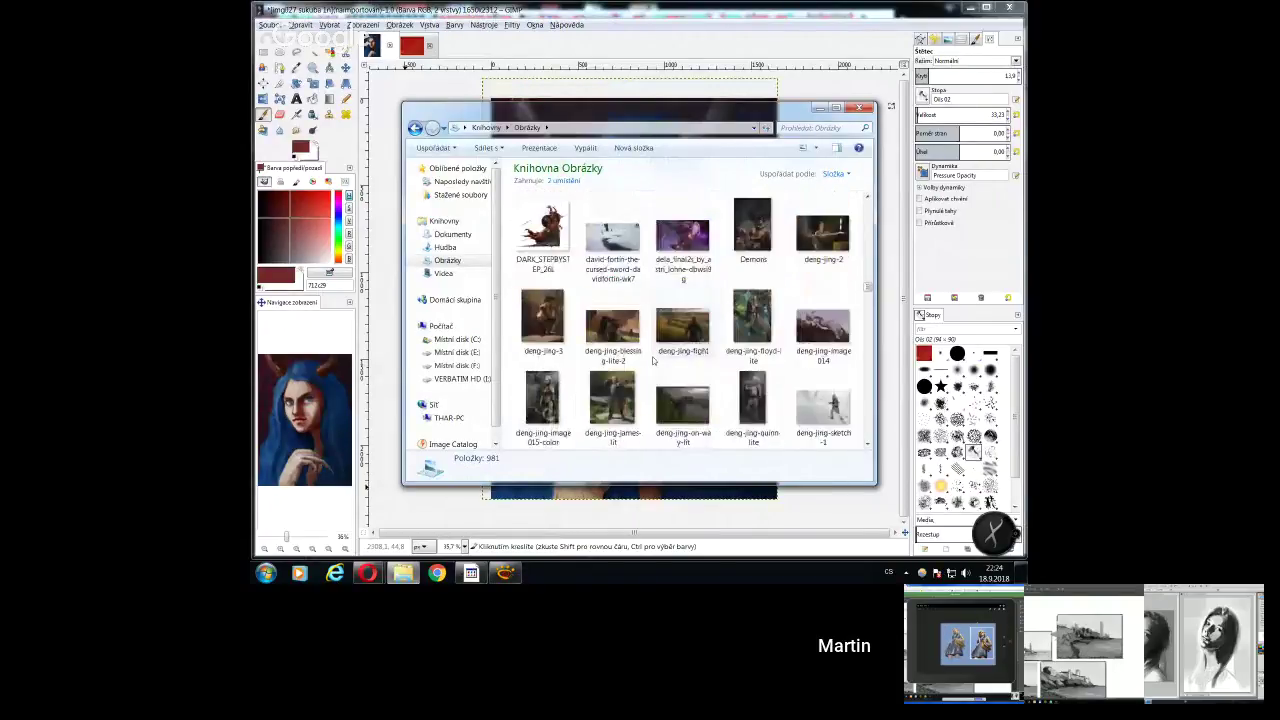
scroll(653, 360, "down", 1)
scroll(630, 340, "up", 3)
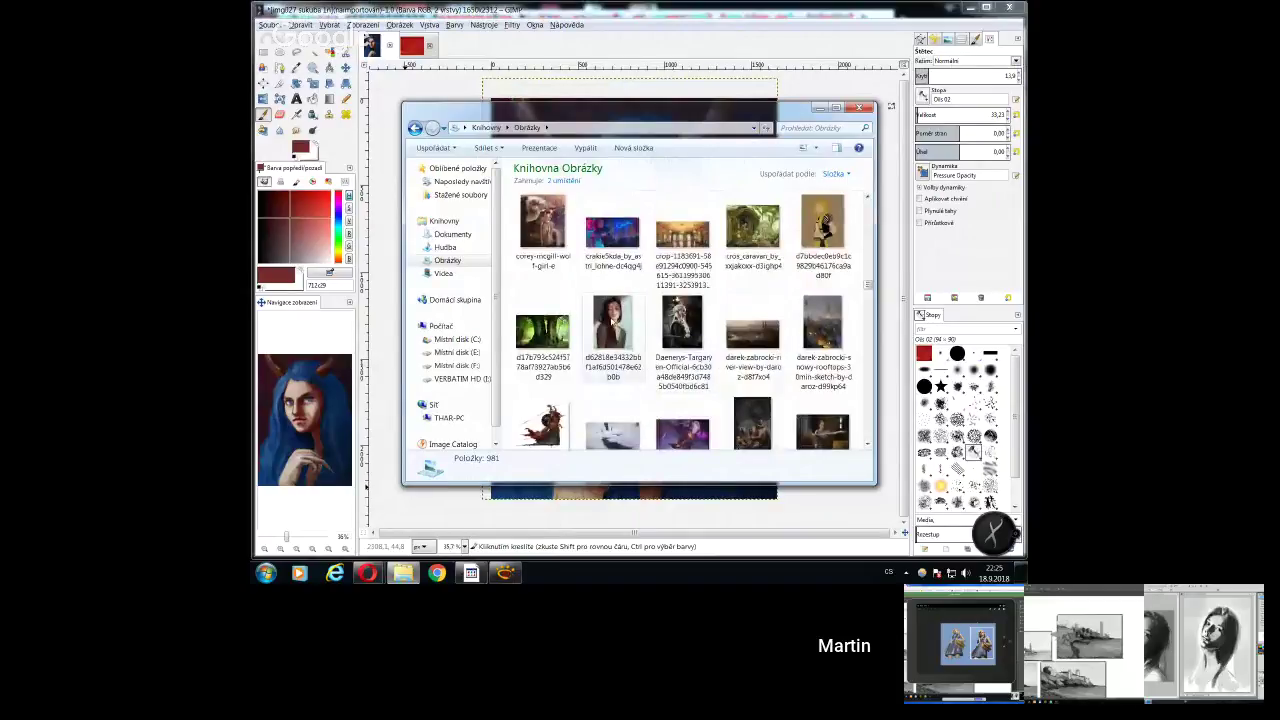
double_click(612, 323)
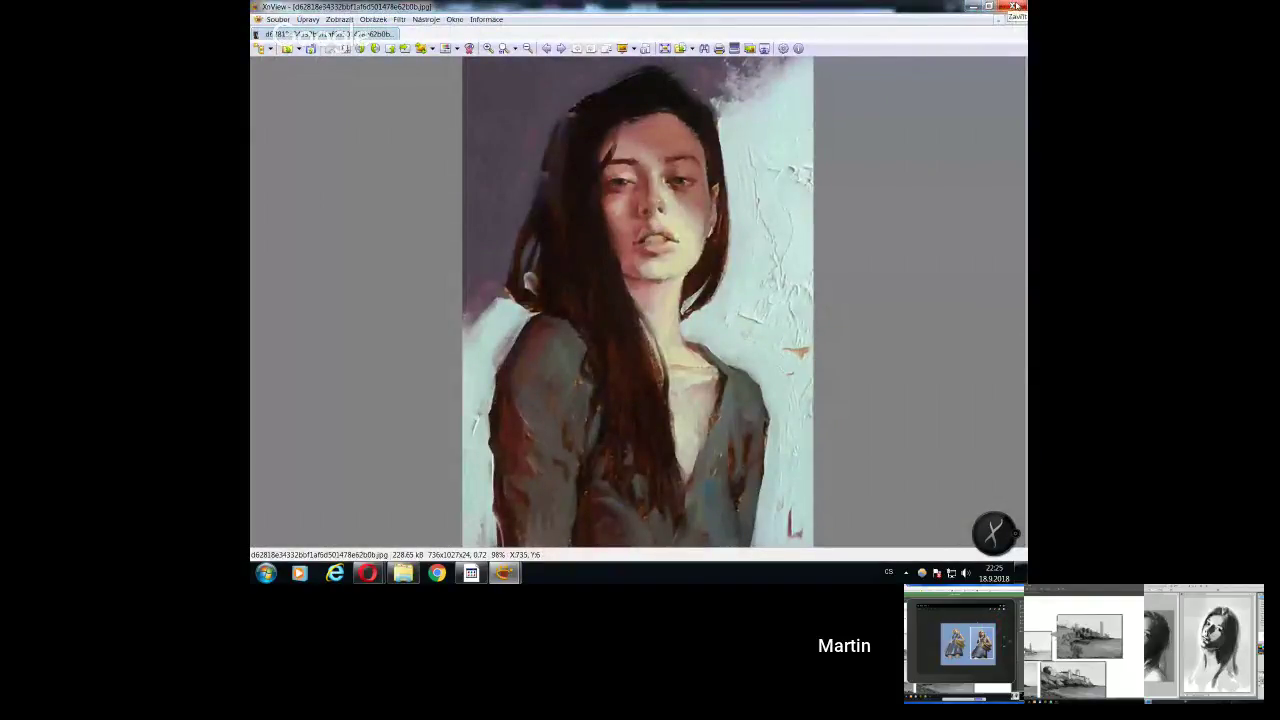
left_click(1015, 7)
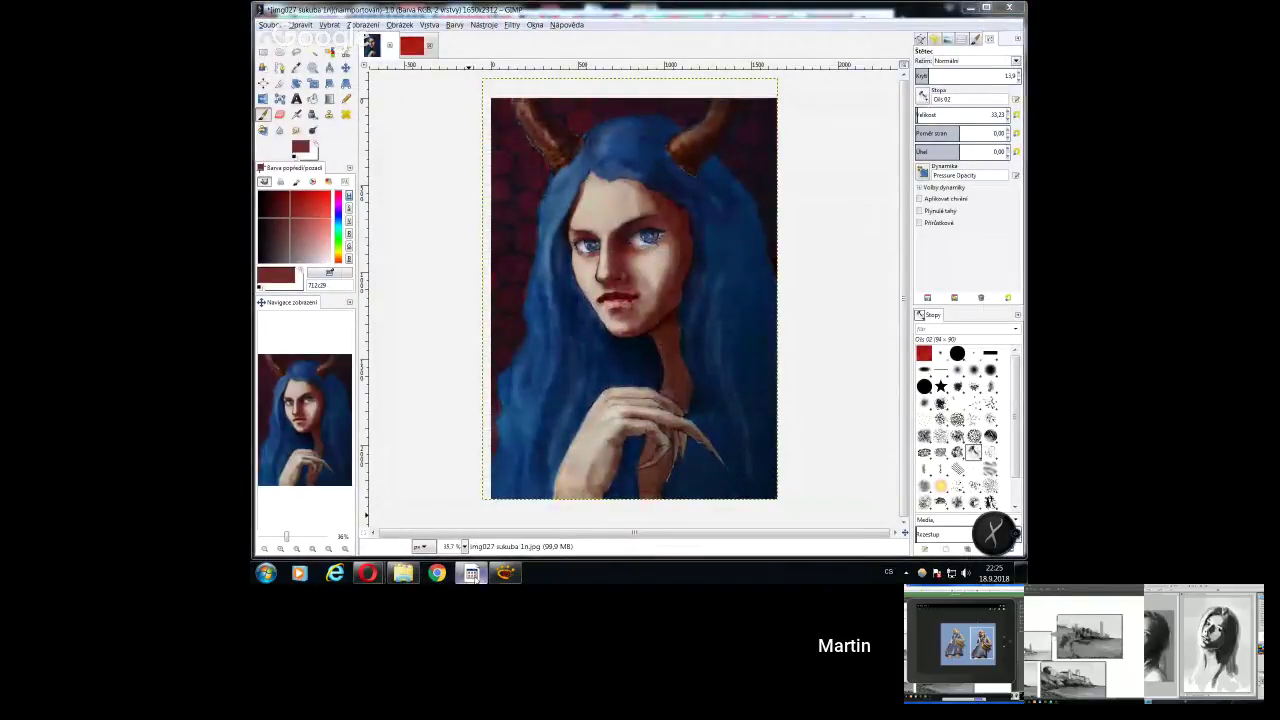
Switch to XnView to show the painting of the horned woman with a daisy, and return to the Hangouts call in Opera
left_click(471, 572)
left_click(505, 573)
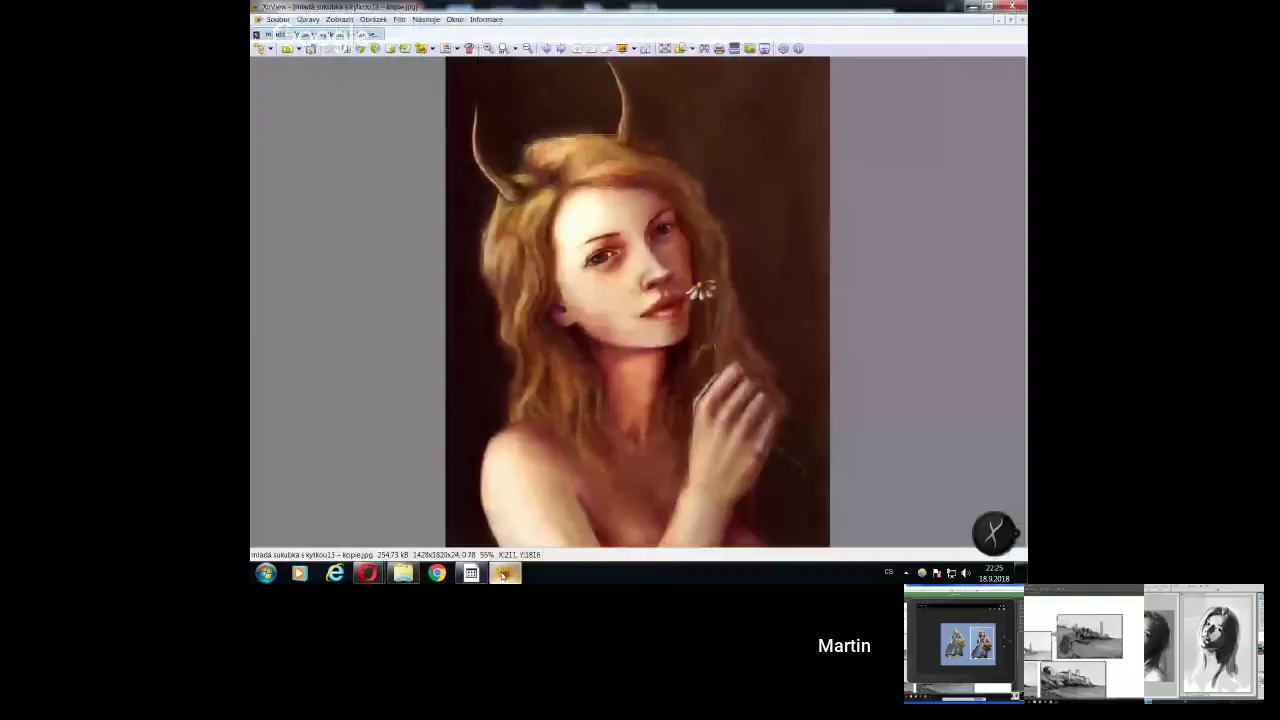
left_click(505, 573)
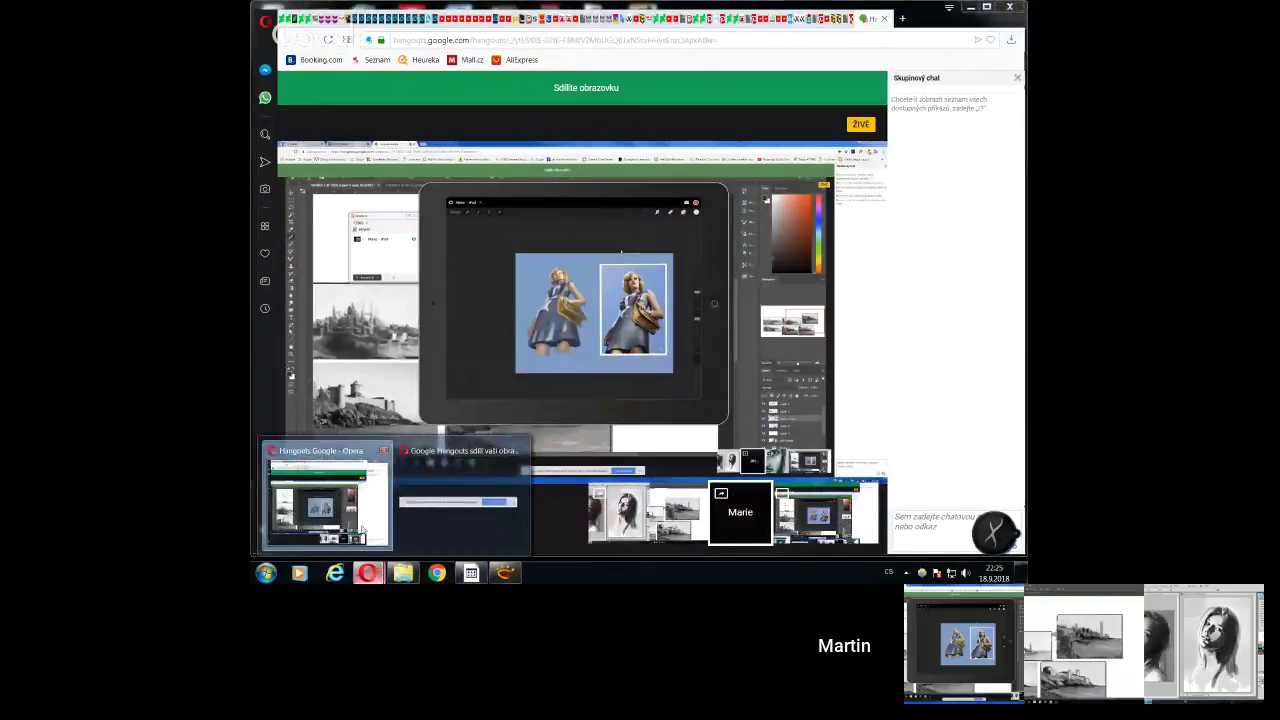
Browse further through the Pictures library for the cherries_and_wine painting, view it full size and close it
left_click(402, 572)
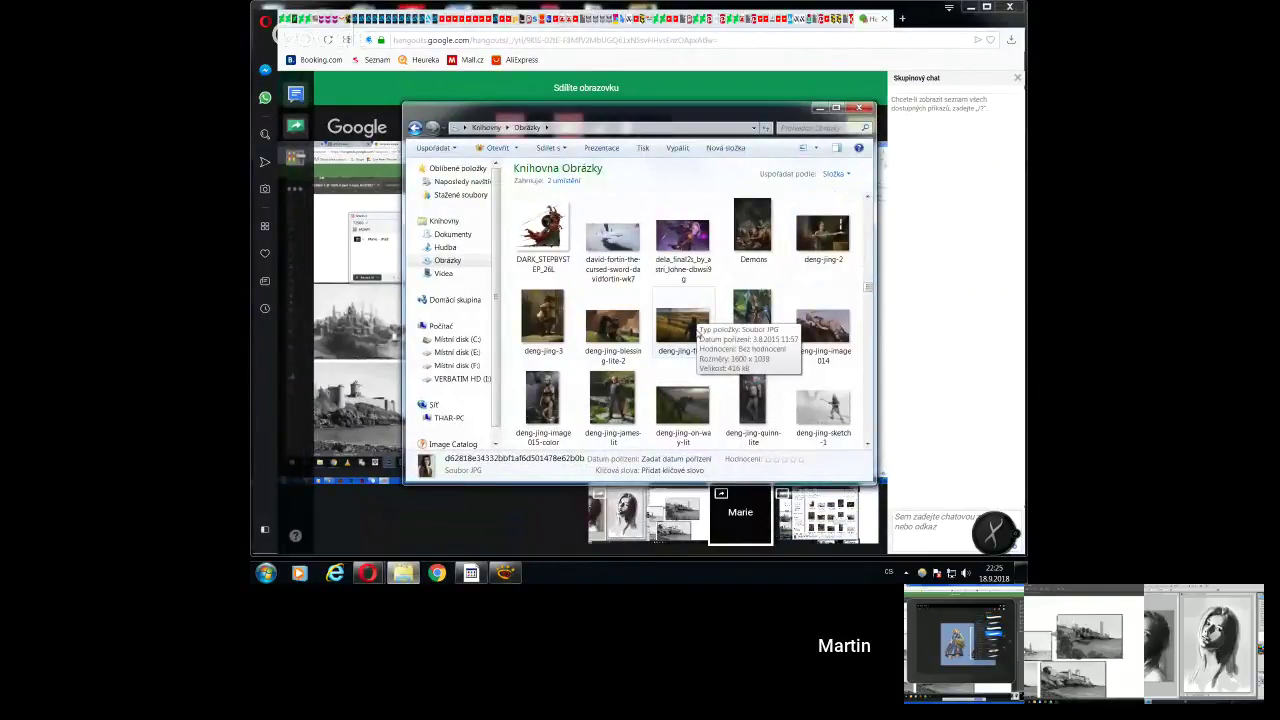
scroll(698, 333, "down", 5)
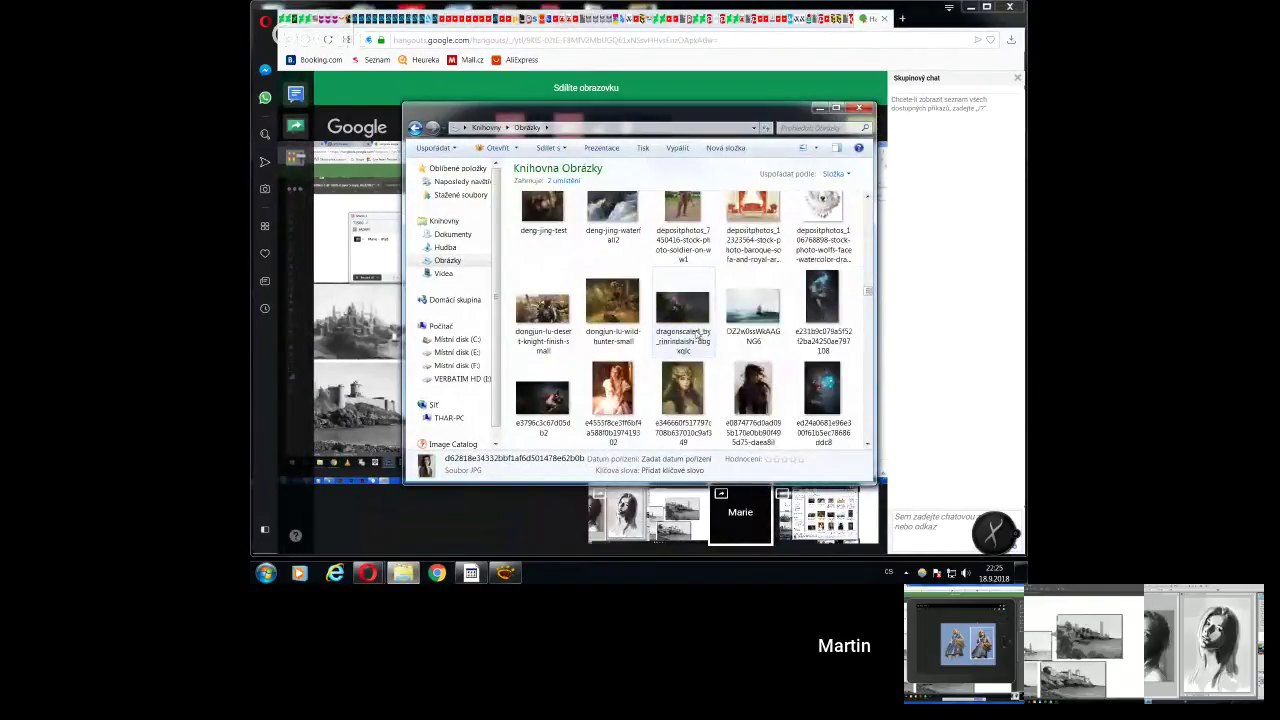
scroll(698, 338, "down", 8)
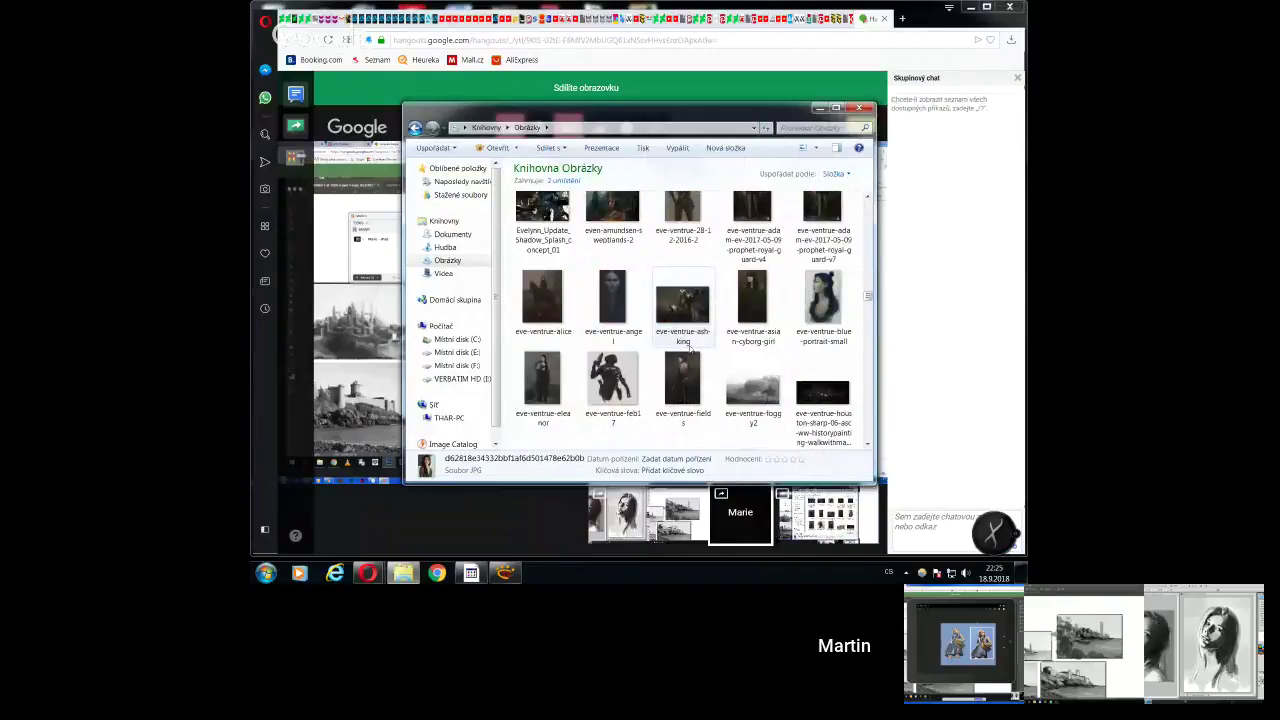
scroll(685, 345, "down", 5)
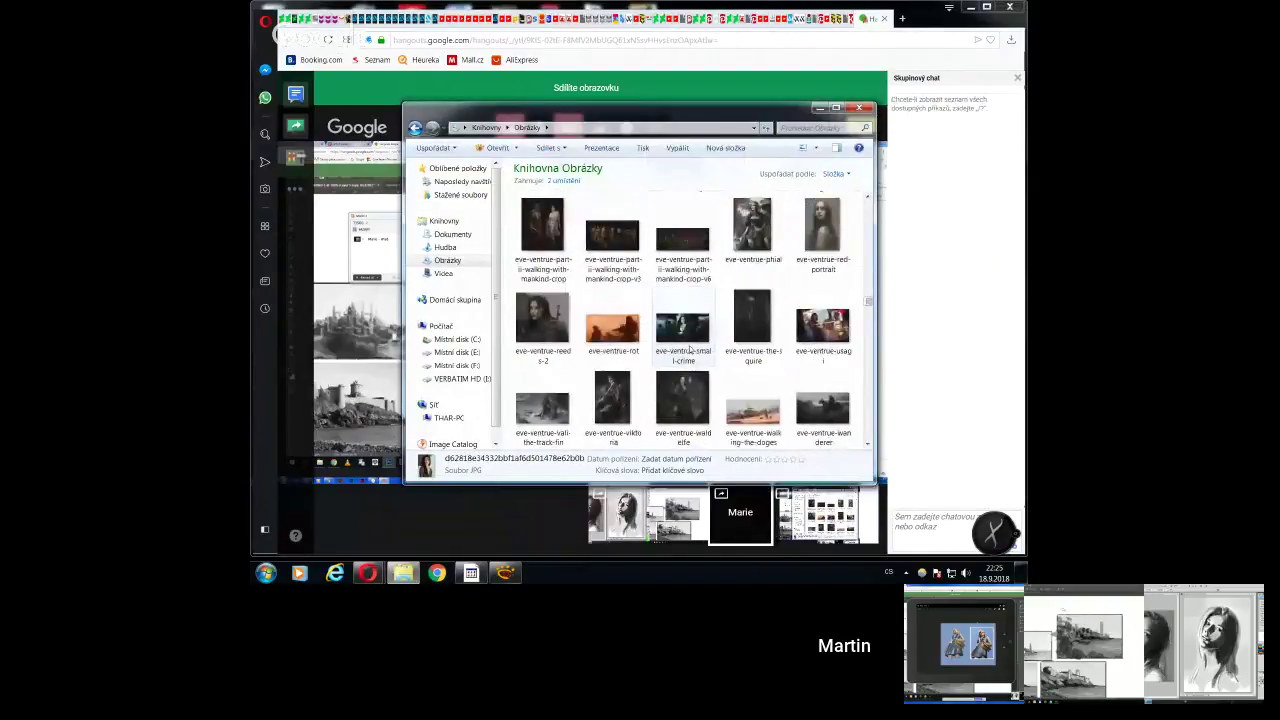
scroll(688, 347, "down", 6)
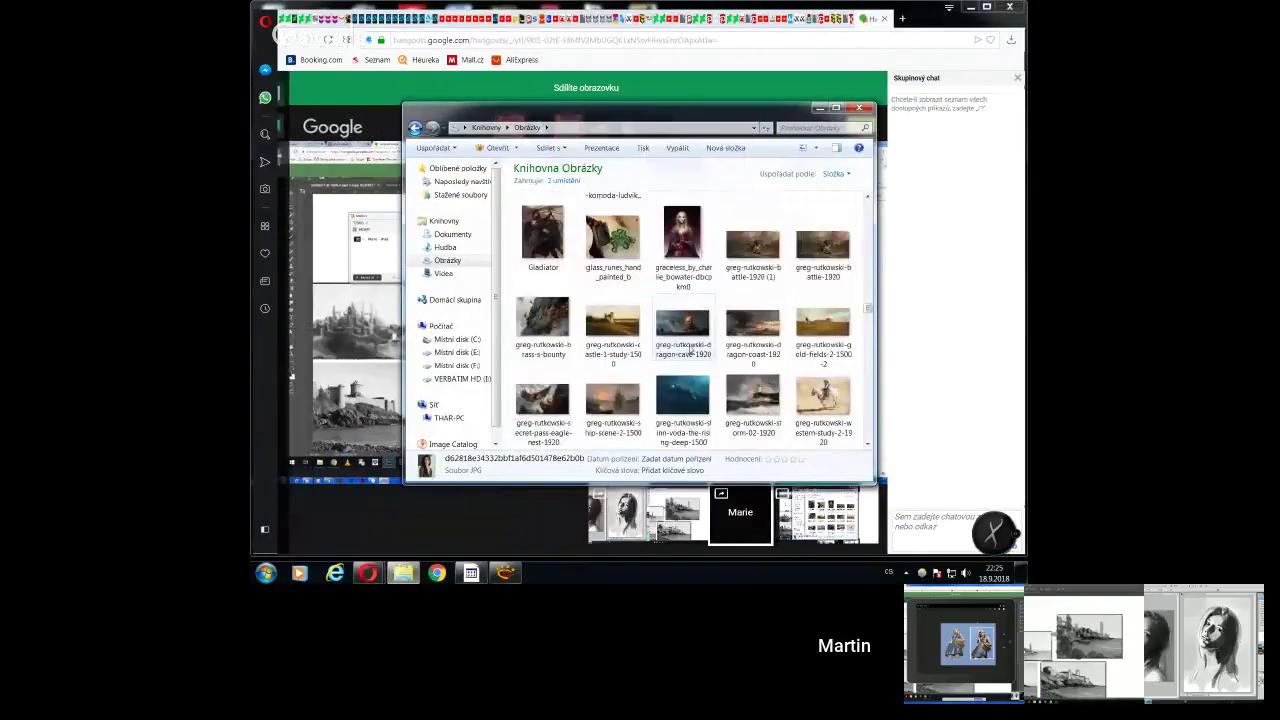
scroll(690, 349, "down", 5)
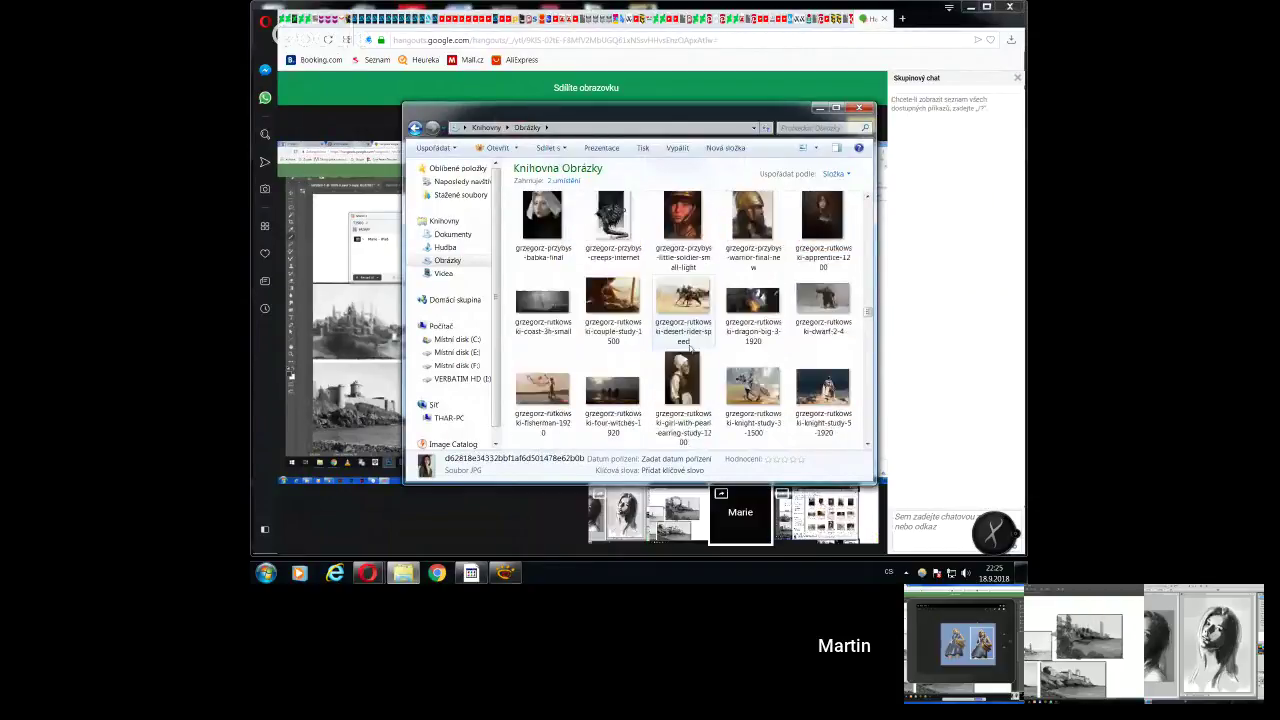
scroll(689, 348, "down", 6)
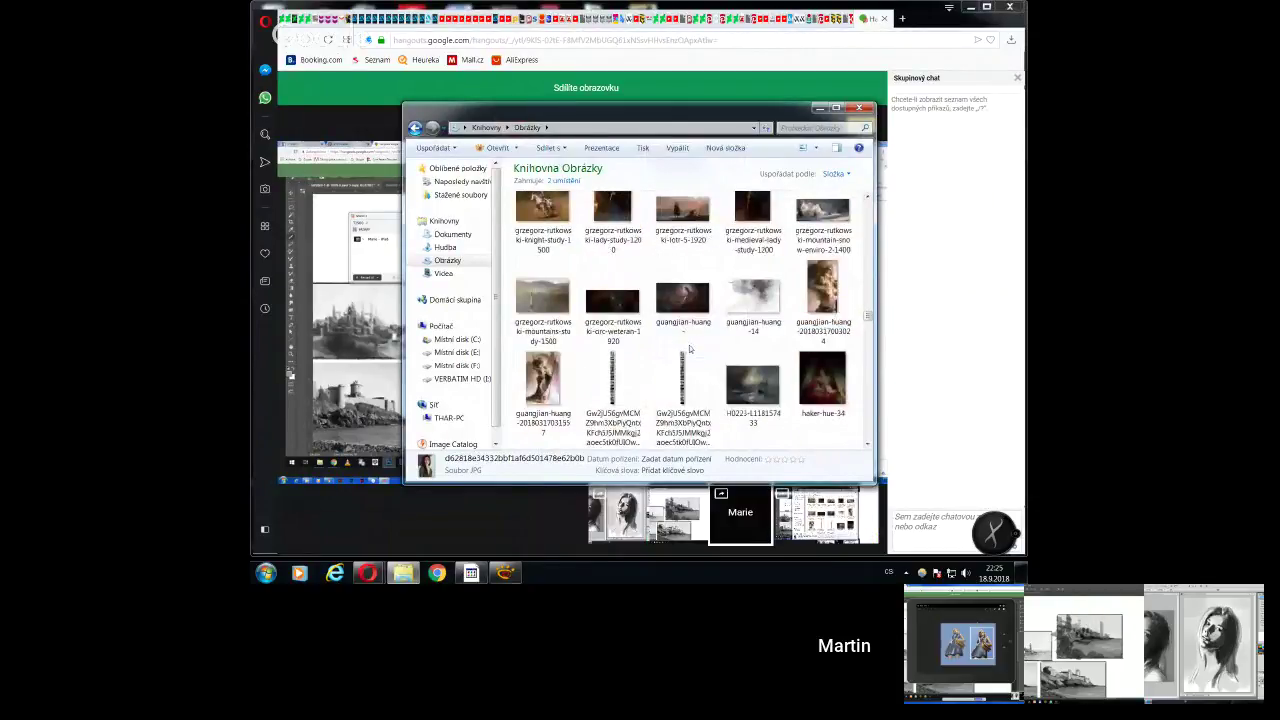
scroll(689, 348, "down", 1)
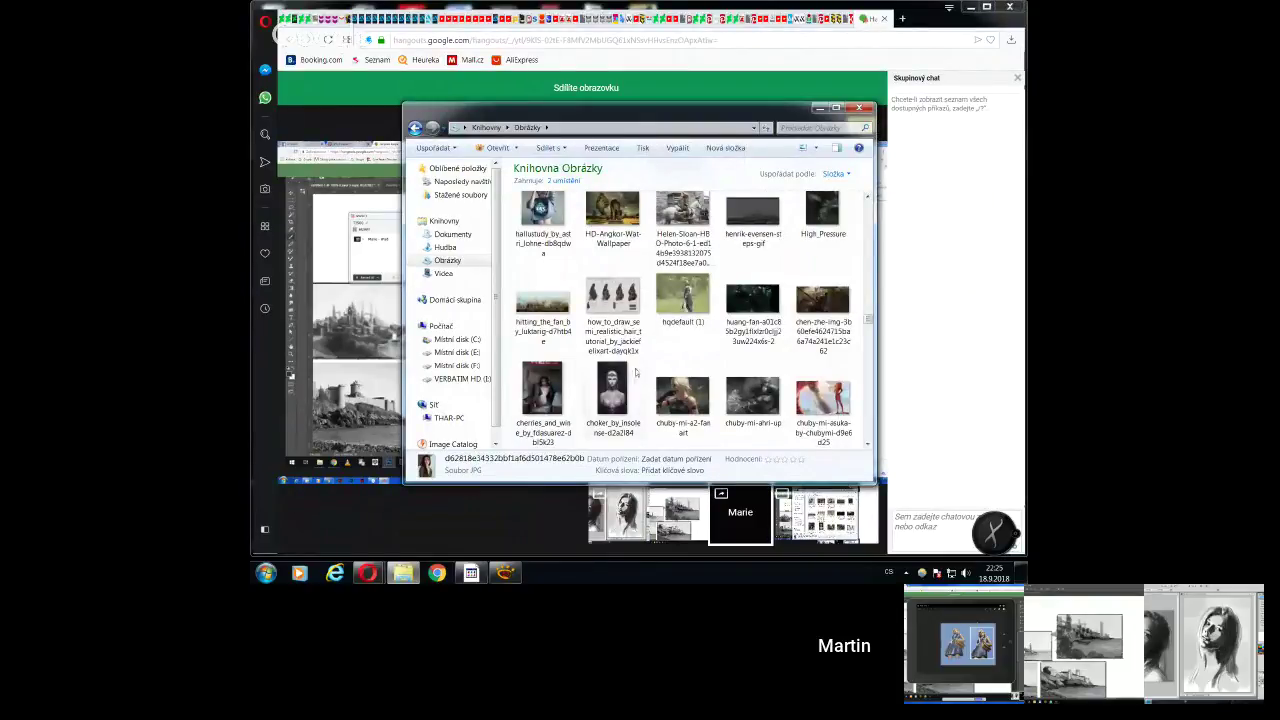
double_click(547, 395)
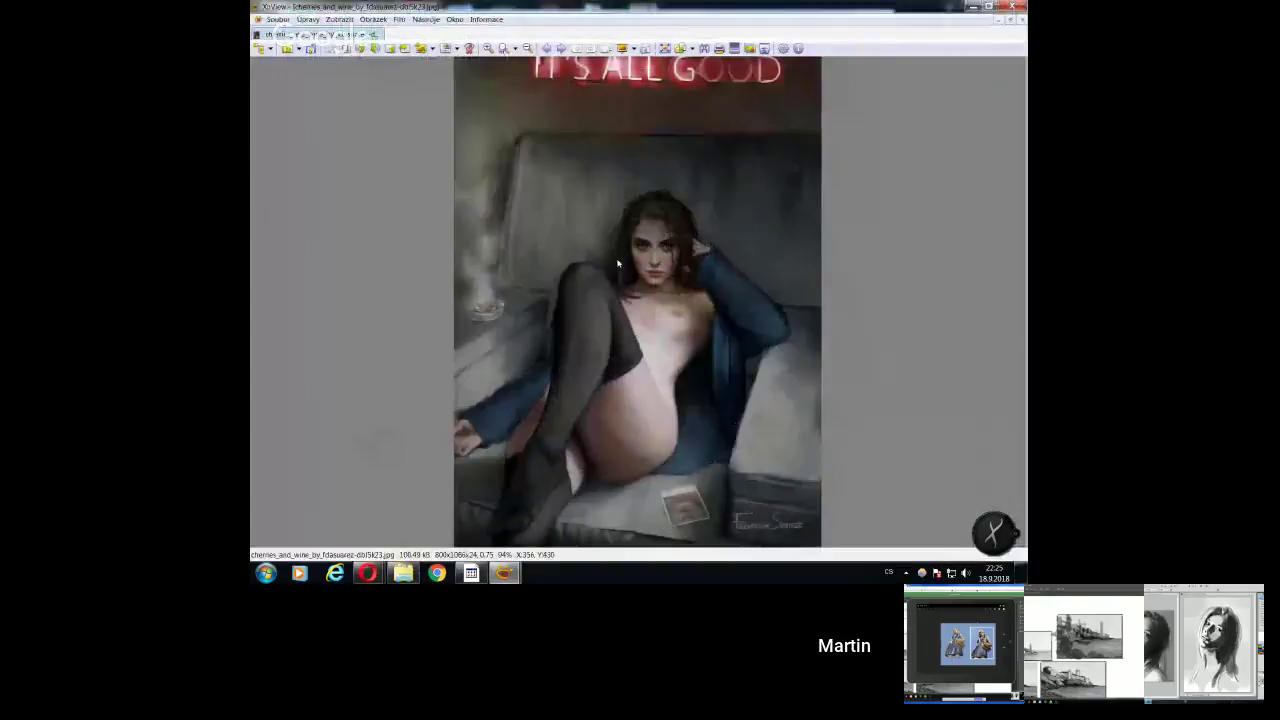
left_click(1003, 8)
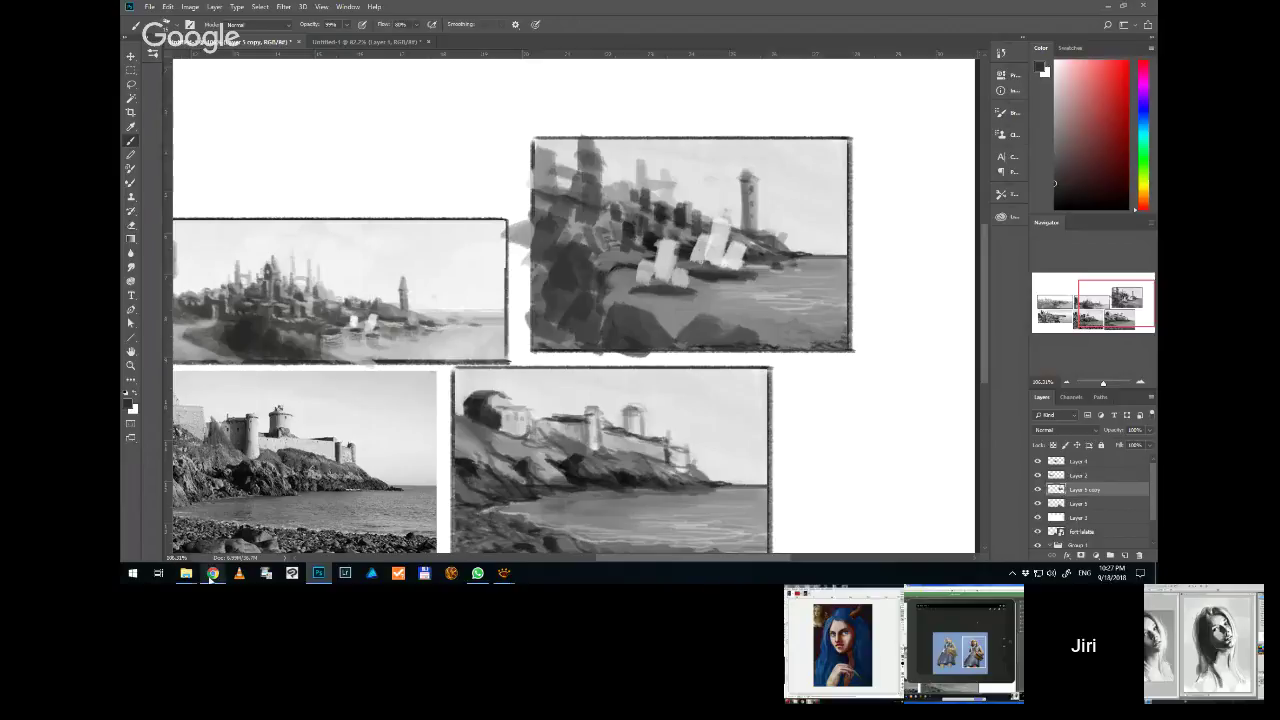
Switch to the Hangouts call in Chrome and tone down the light patch on the portrait's shaded cheek with a larger brush
mouse_move(212, 573)
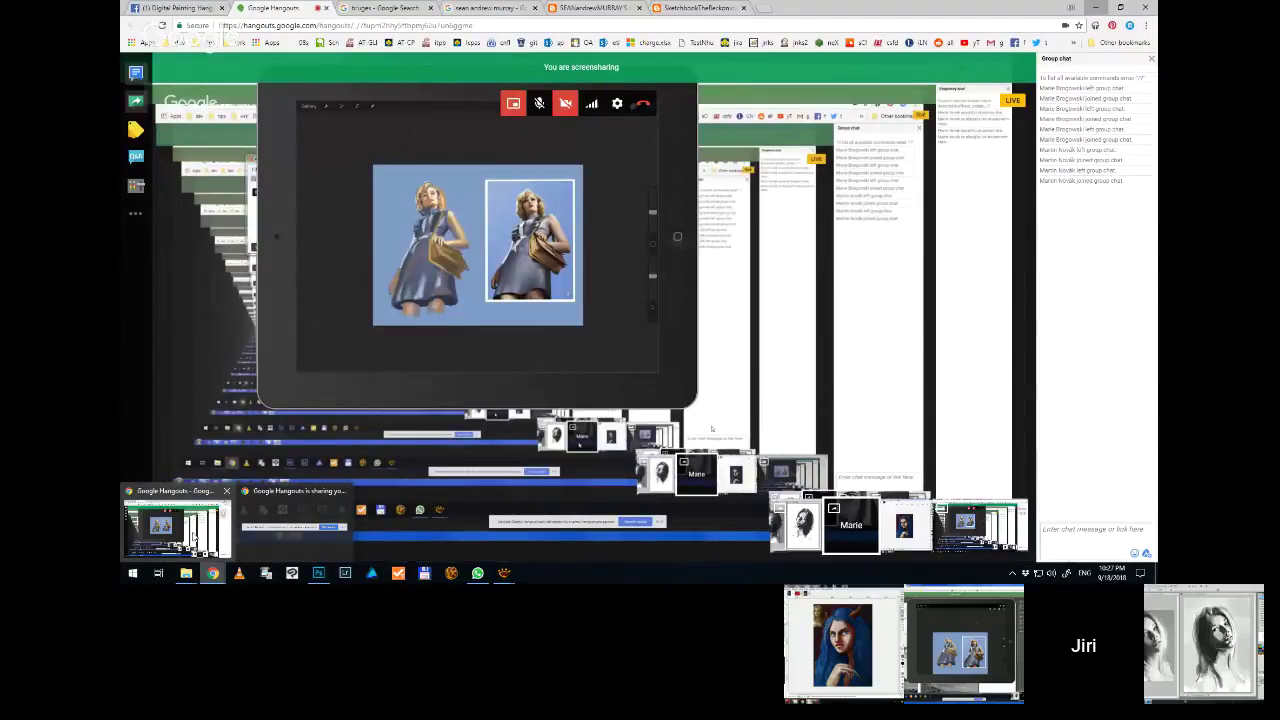
left_click(195, 543)
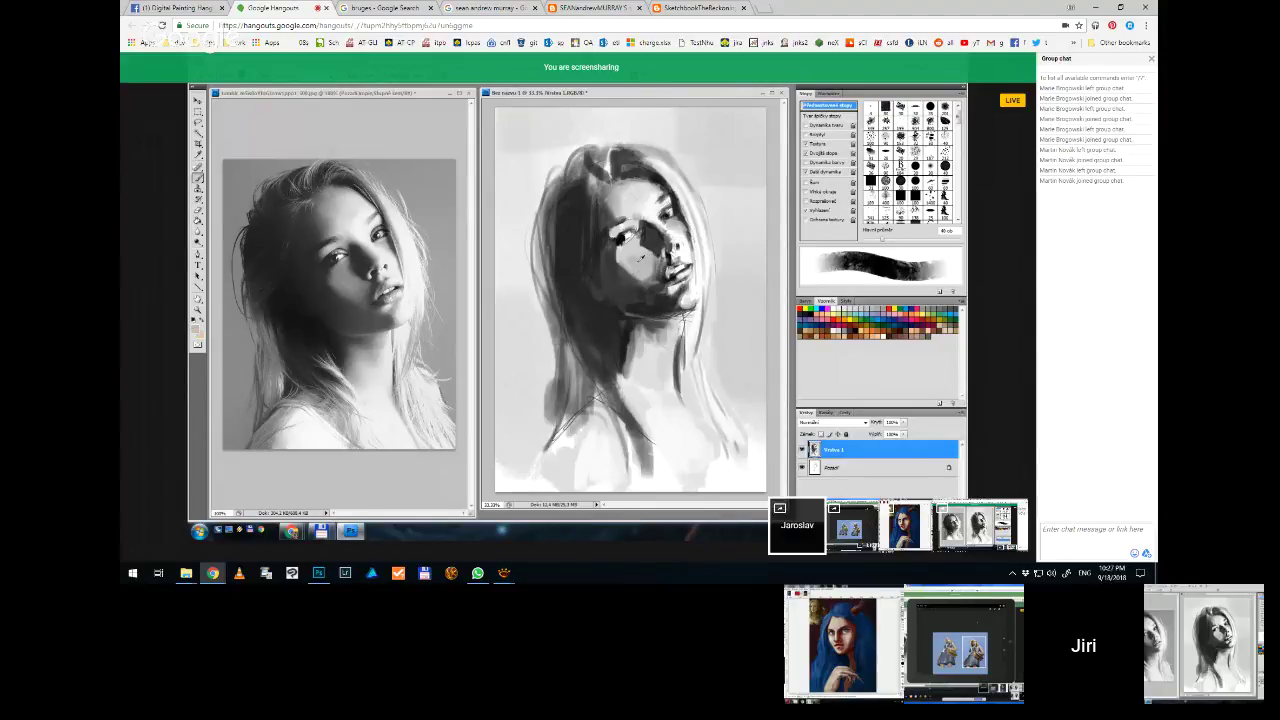
key("bracketright")
key("bracketright")
key("bracketright")
key("bracketright")
key("bracketright")
key("bracketright")
key("bracketright")
key("bracketright")
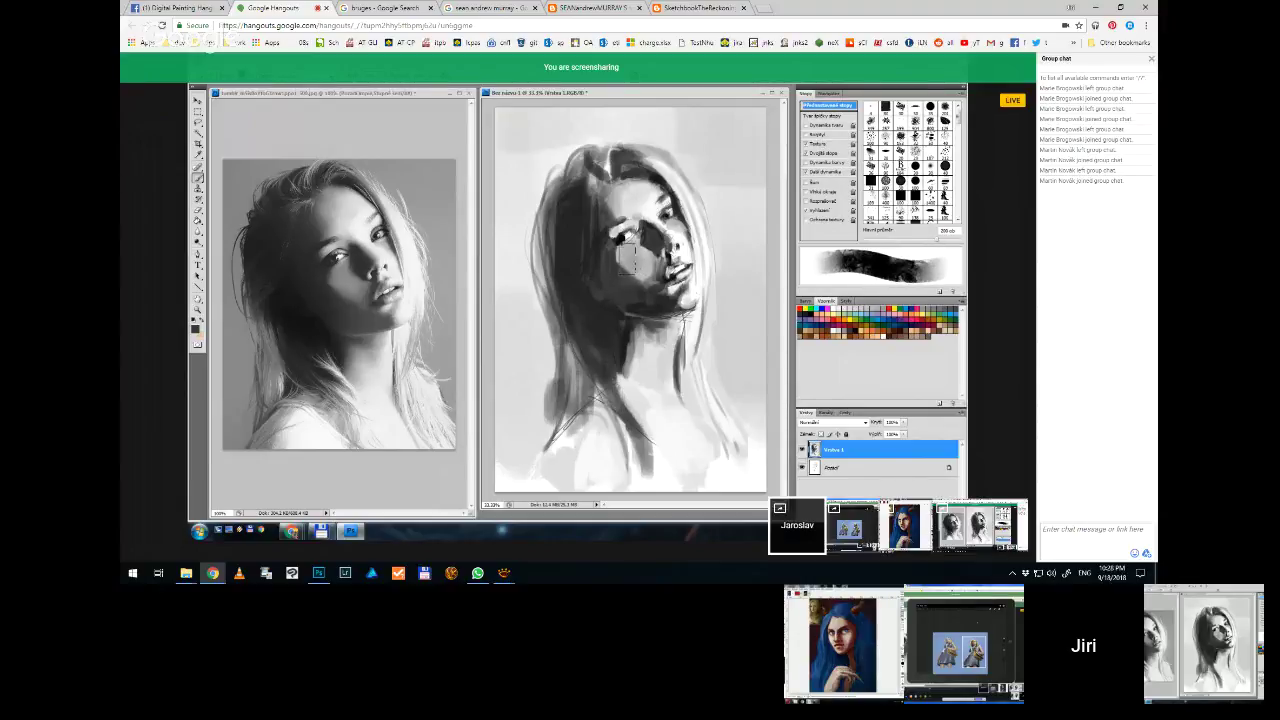
mouse_move(648, 262)
left_mouse_down()
mouse_move(627, 259)
mouse_move(646, 258)
left_mouse_up()
key("bracketleft")
key("bracketleft")
key("bracketleft")
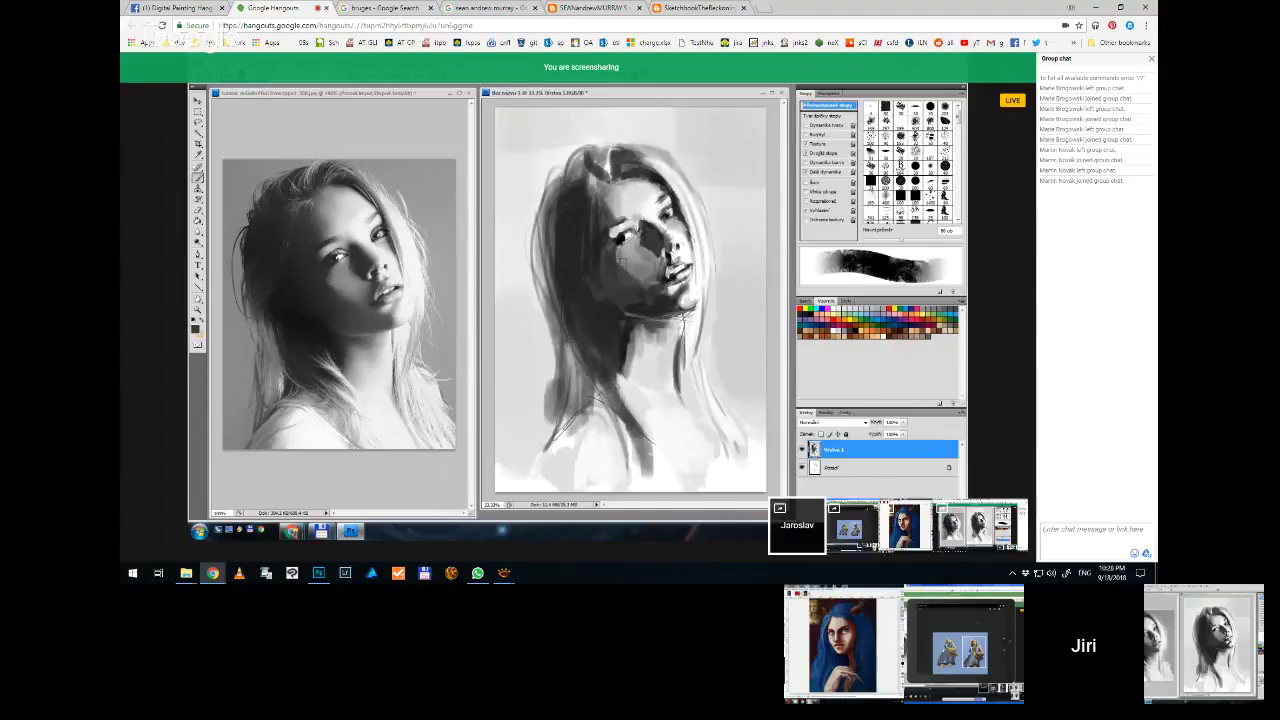
Blend the cheek below the eye in the portrait study, varying the brush size
mouse_move(631, 264)
left_mouse_down()
mouse_move(698, 299)
mouse_move(694, 273)
mouse_move(631, 251)
left_mouse_up()
key("bracketright")
key("bracketright")
key("bracketright")
key("bracketleft")
key("bracketleft")
key("bracketleft")
key("bracketleft")
key("bracketleft")
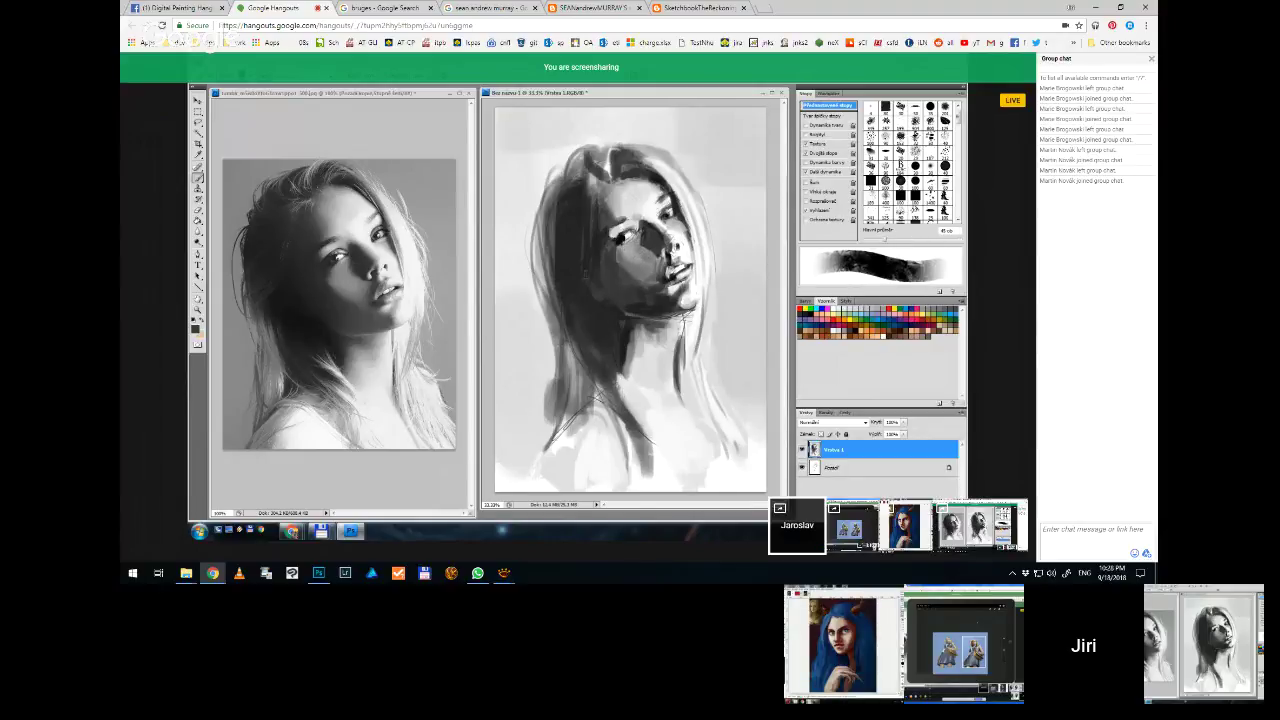
key("bracketright")
key("bracketright")
key("bracketright")
key("bracketright")
key("bracketright")
key("bracketright")
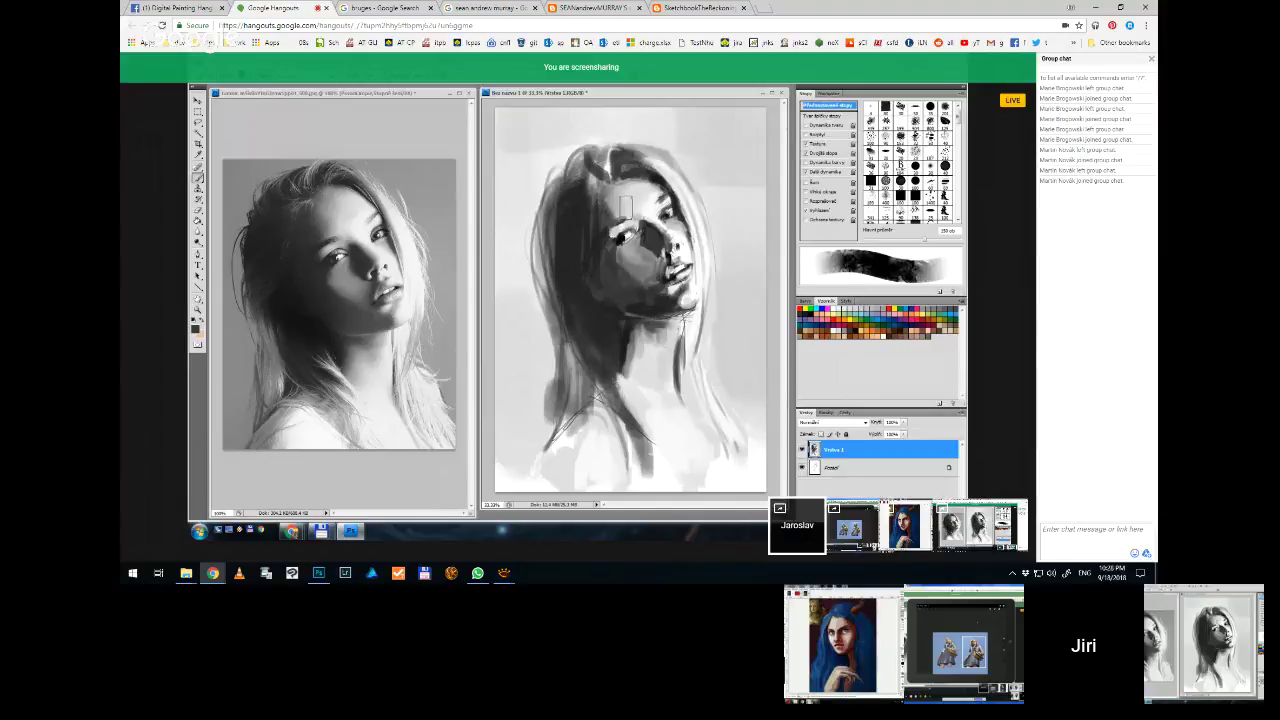
key("bracketleft")
key("bracketleft")
key("bracketleft")
key("bracketleft")
key("bracketleft")
key("bracketleft")
key("bracketleft")
Switch to Photoshop and clean up the sky around the distant towers in the lighthouse harbor study, repainting a faint tower with sampled greys
left_click(318, 573)
key("ctrl+minus")
key("ctrl+minus")
key("ctrl+minus")
key("ctrl+minus")
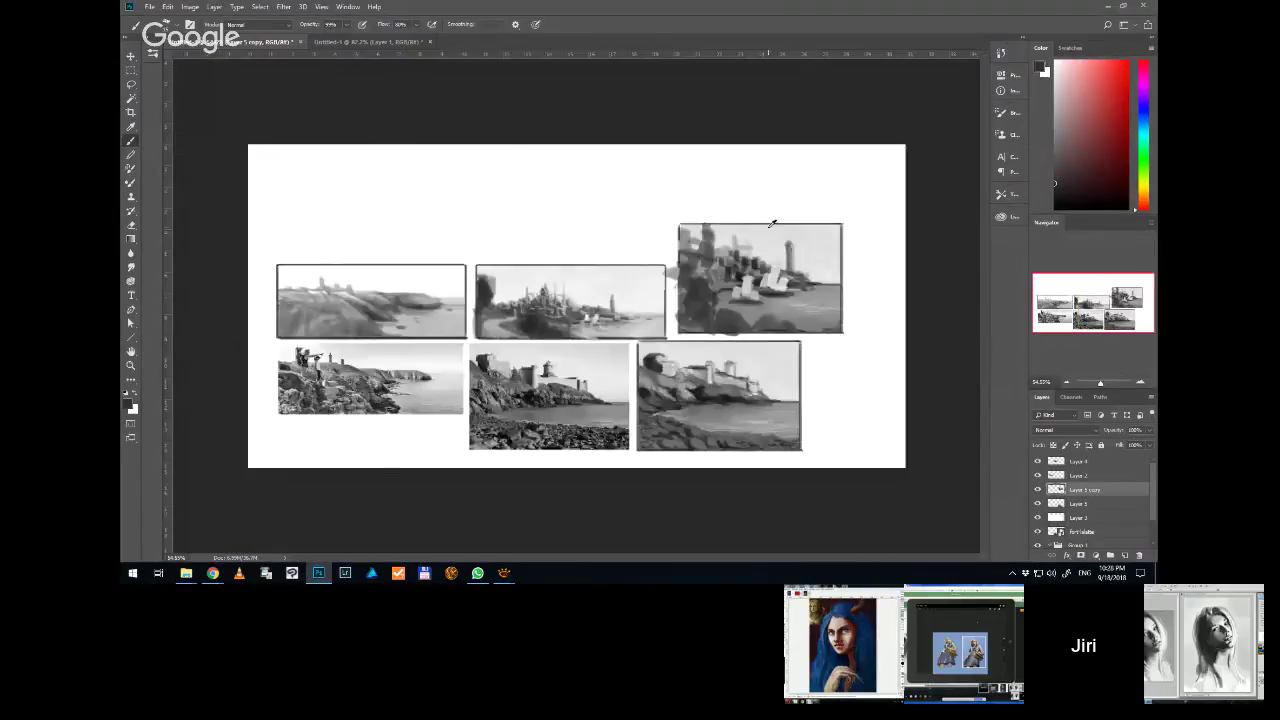
key("ctrl+plus")
scroll(795, 256, "up", 3)
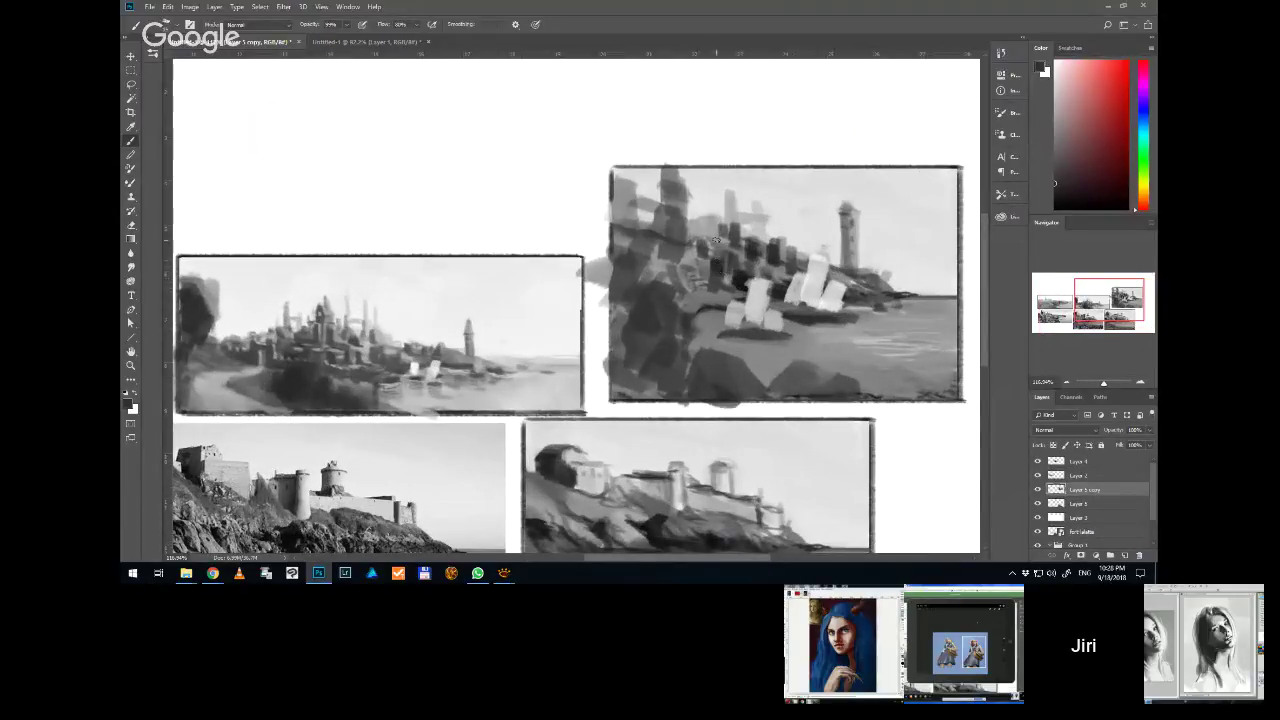
left_click(733, 212, "alt")
left_click_drag(739, 207, 752, 212)
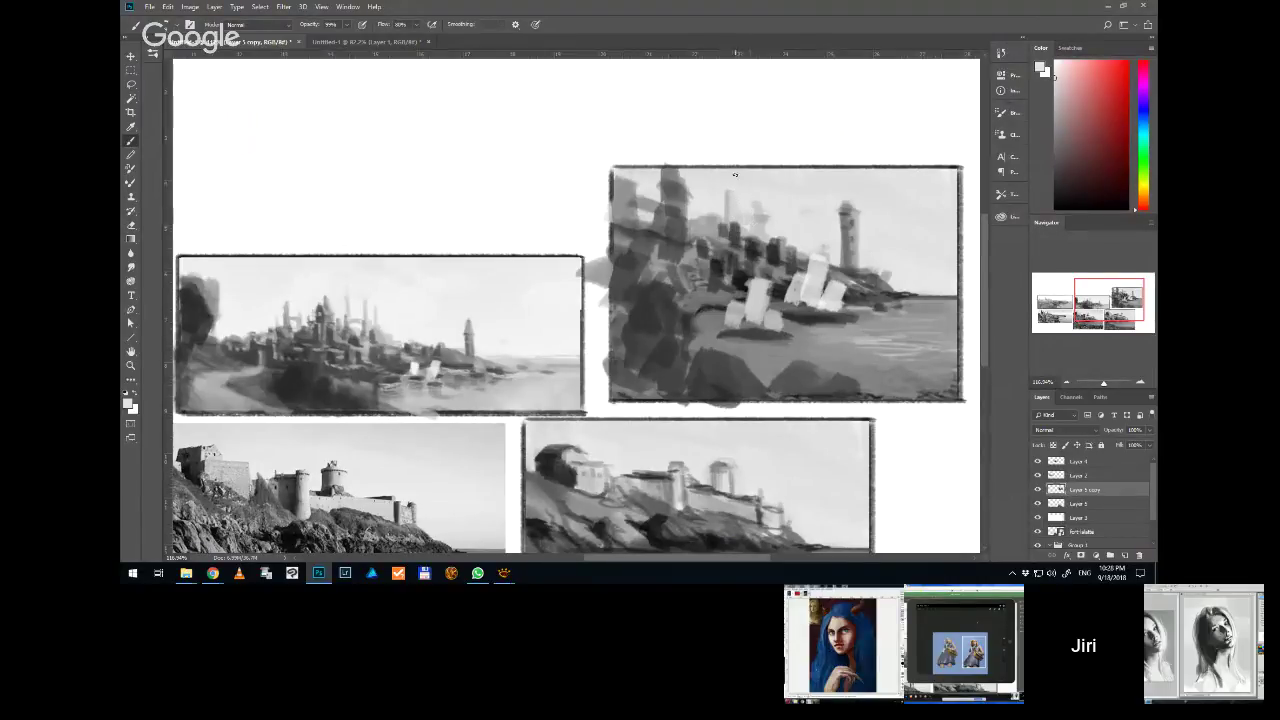
left_click(776, 207, "alt")
left_click_drag(756, 197, 756, 222)
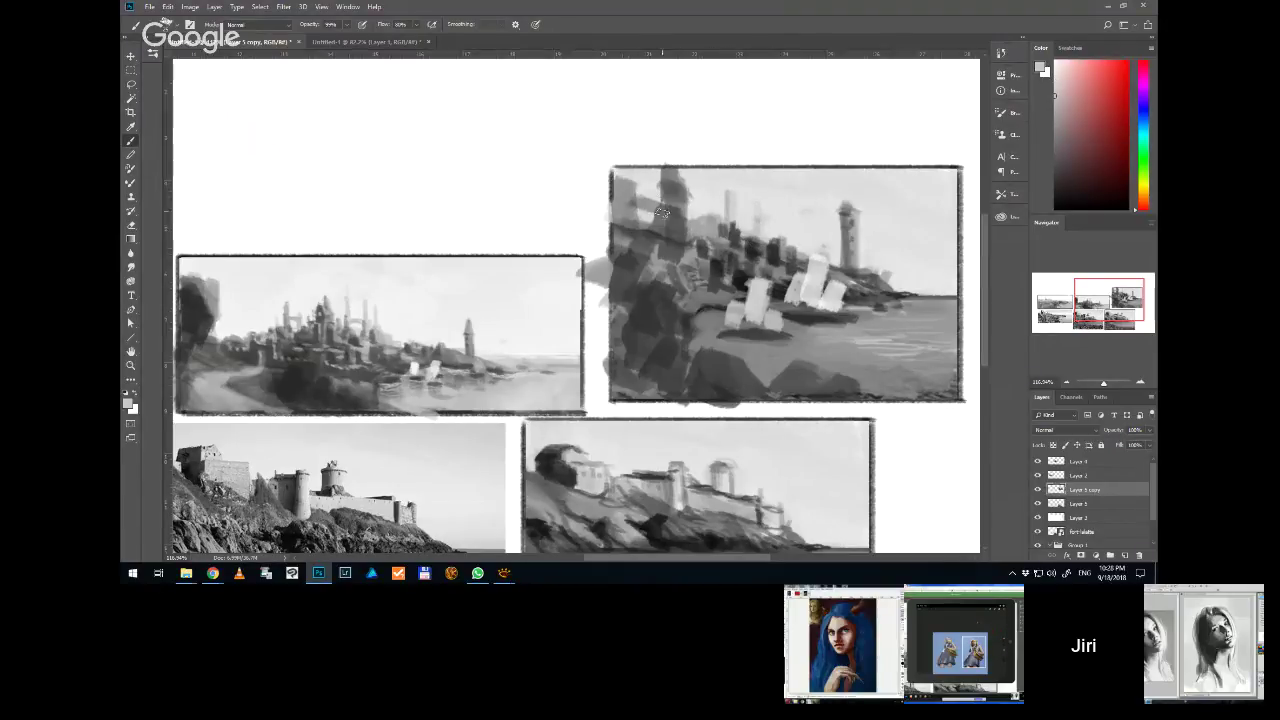
Darken the tall foreground tower on the cliff and rework the gap beside it with sampled greys
left_click(680, 236, "alt")
left_click(686, 282, "alt")
left_click(632, 202, "alt")
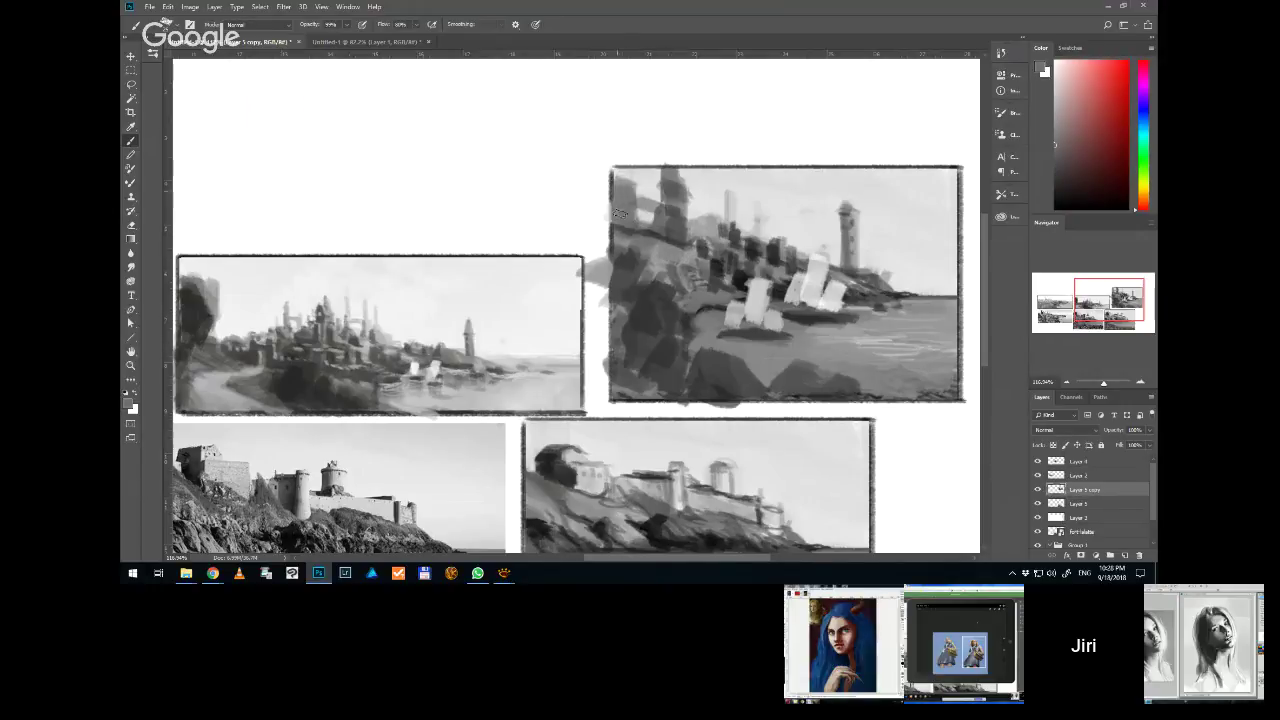
left_click(634, 208, "alt")
left_click_drag(668, 226, 670, 204)
left_click(700, 250, "alt")
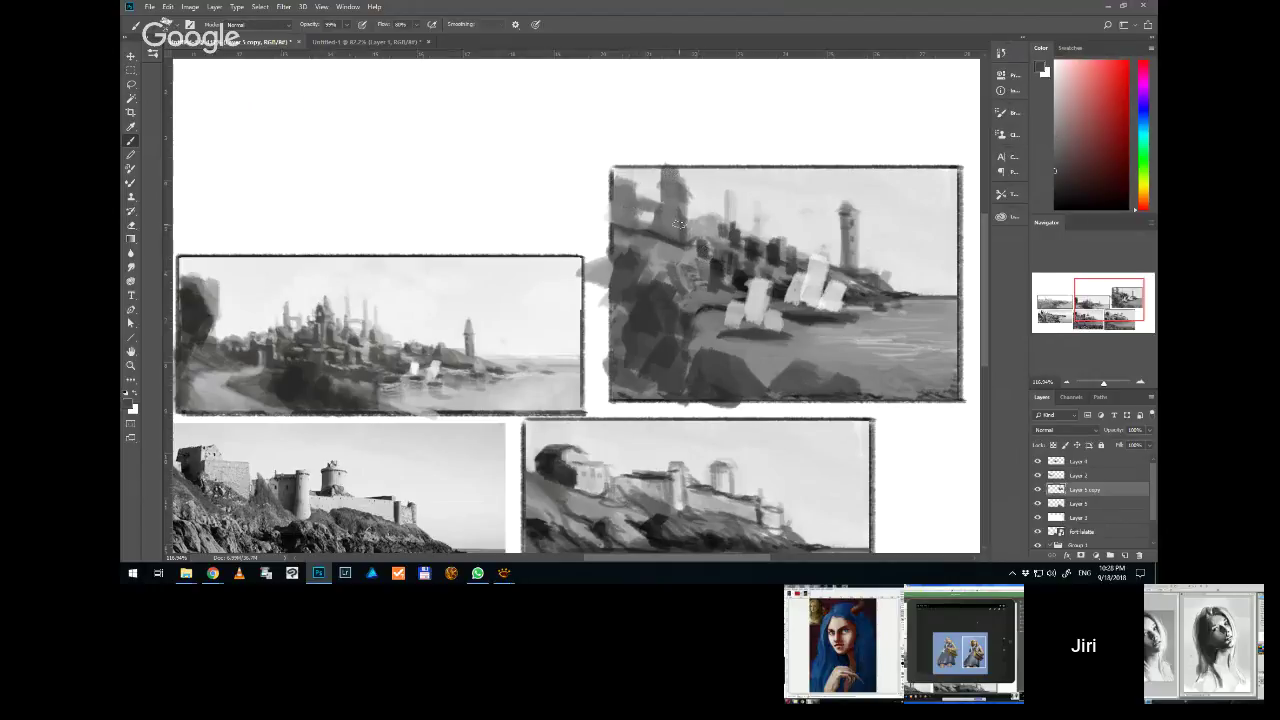
left_click_drag(664, 174, 666, 233)
left_click(624, 212, "alt")
left_click(644, 214, "alt")
left_click(642, 215, "alt")
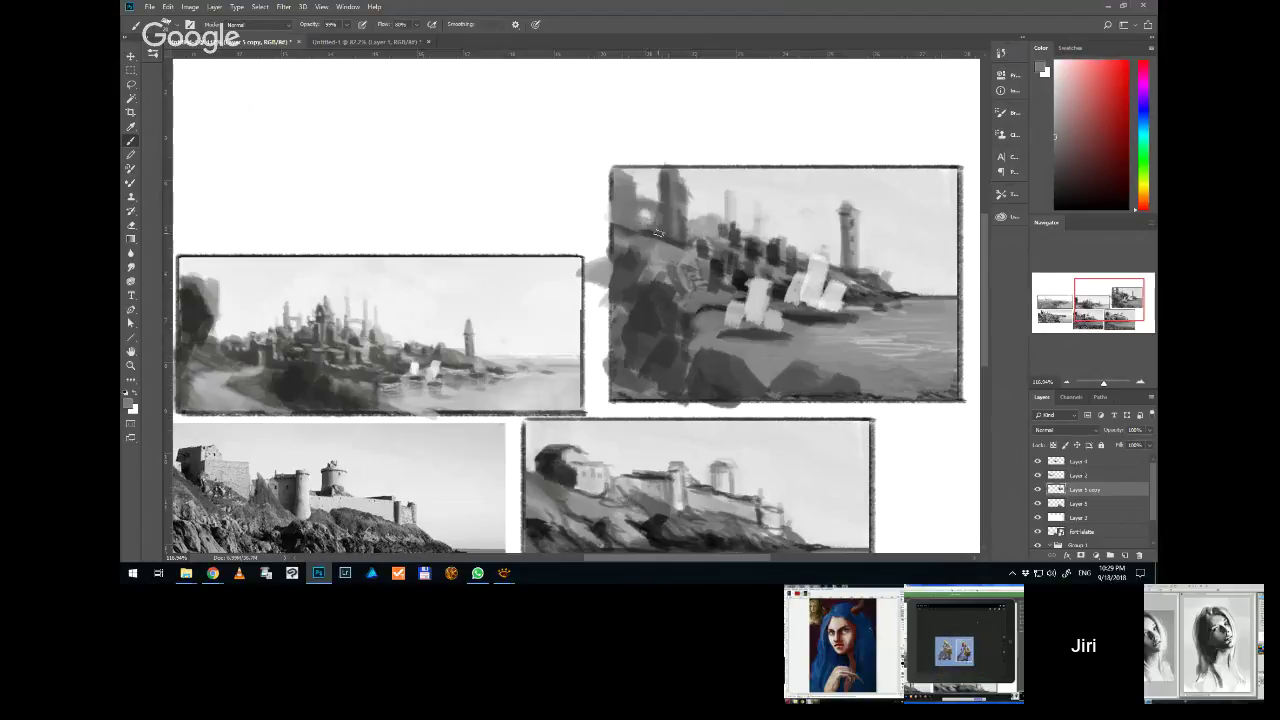
Add darker shading down the tall foreground tower and onto the cliff below, using sampled dark greys
left_click(712, 262, "alt")
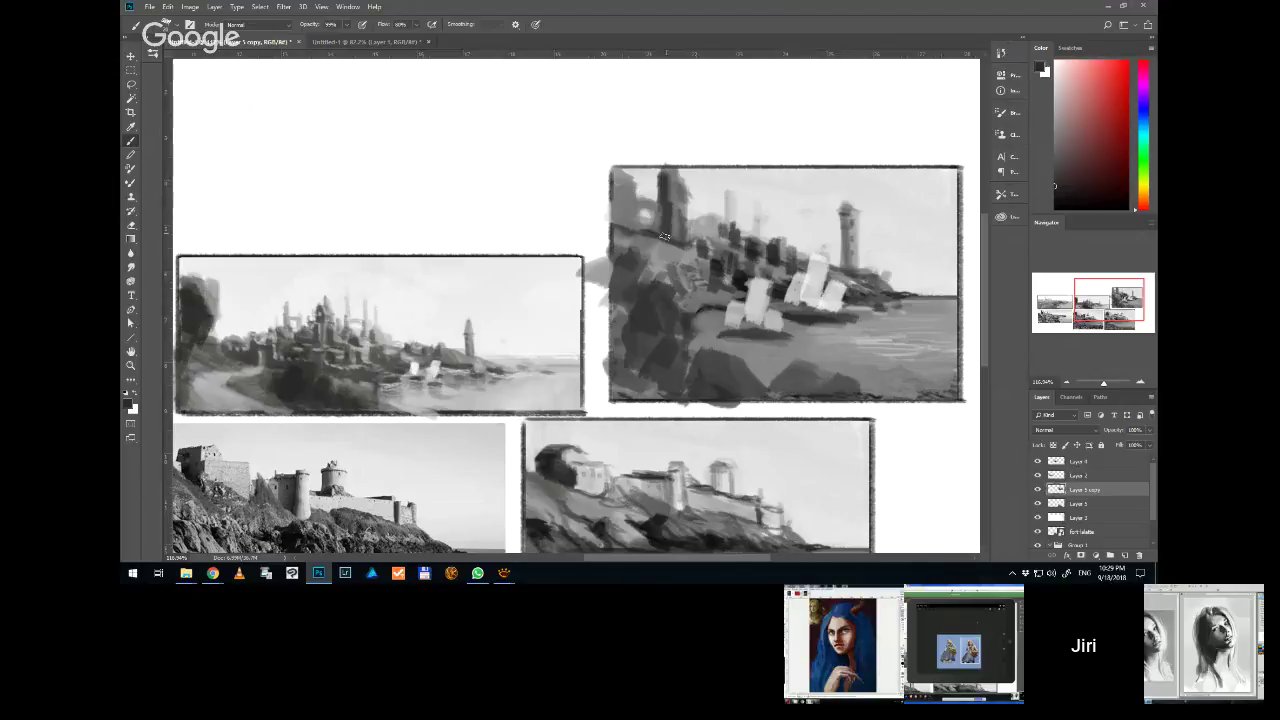
mouse_move(667, 176)
left_mouse_down()
mouse_move(684, 257)
mouse_move(645, 270)
mouse_move(657, 261)
mouse_move(651, 236)
mouse_move(655, 270)
left_mouse_up()
left_click(672, 221, "alt")
left_click(669, 218, "alt")
left_click(659, 261, "alt")
left_click(657, 266, "alt")
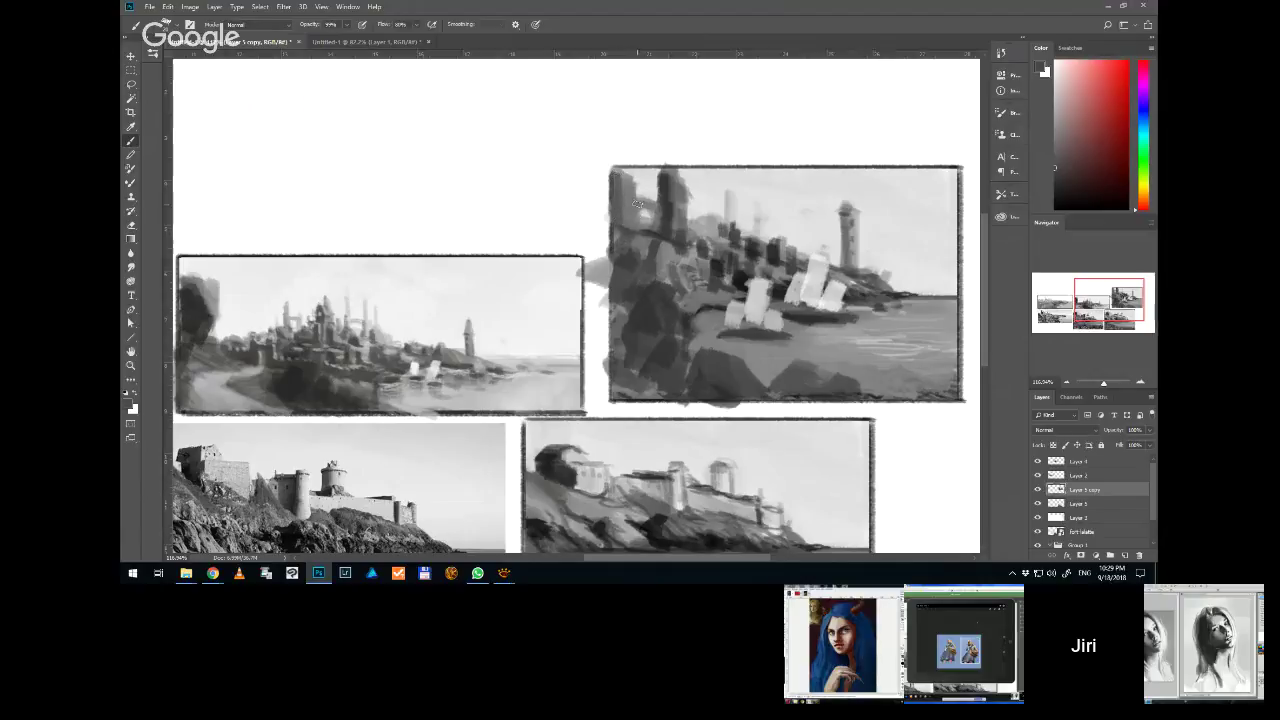
Shape an arched opening between the two foreground towers, using sampled tower and sky tones
mouse_move(636, 204)
left_mouse_down()
mouse_move(660, 203)
mouse_move(657, 222)
mouse_move(636, 207)
left_mouse_up()
left_click(627, 192)
key("alt")
left_click(632, 208, "alt")
left_click(656, 206, "alt")
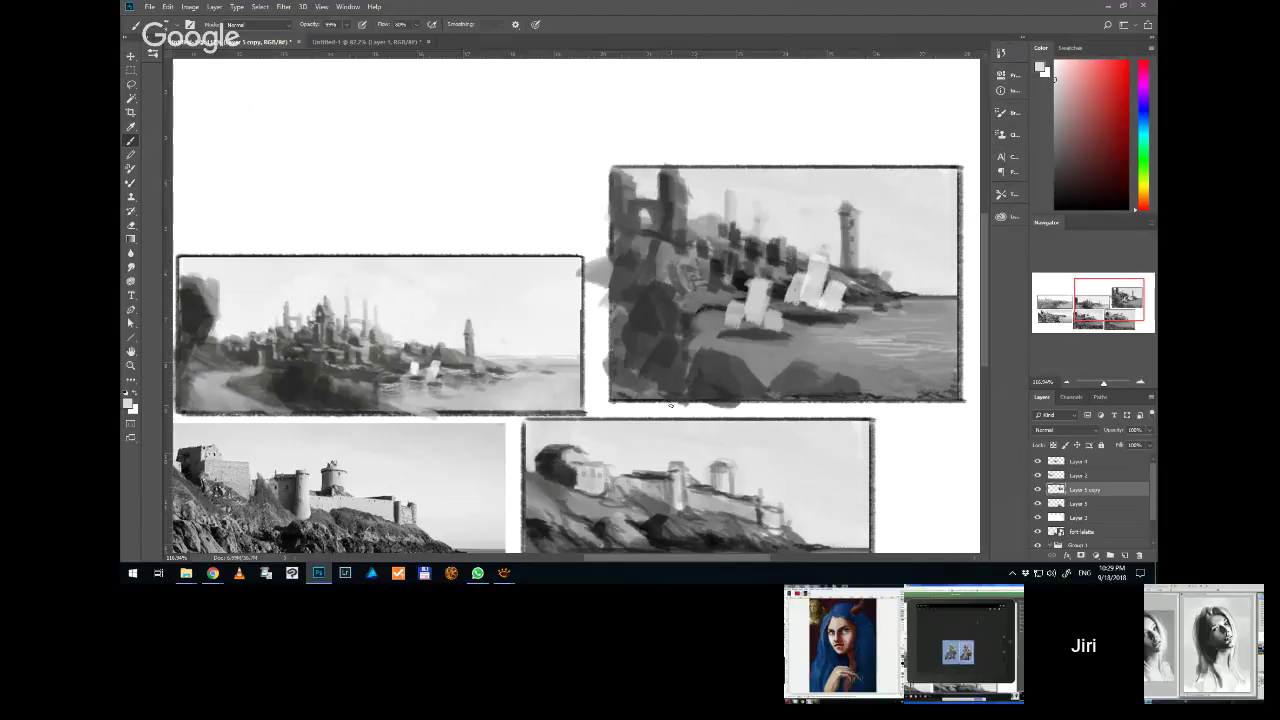
Refine the top, side and base of the tall foreground tower with sampled dark and mid greys
key("h")
left_click_drag(670, 405, 700, 162)
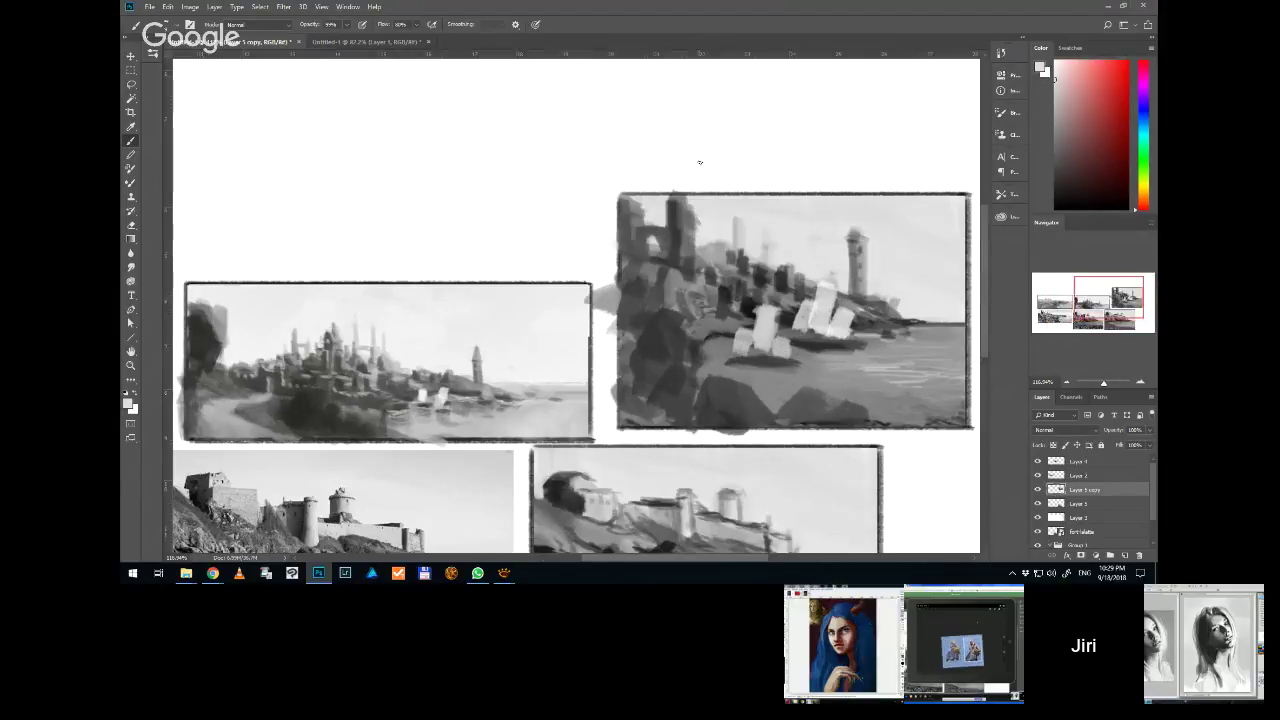
left_click(682, 262, "alt")
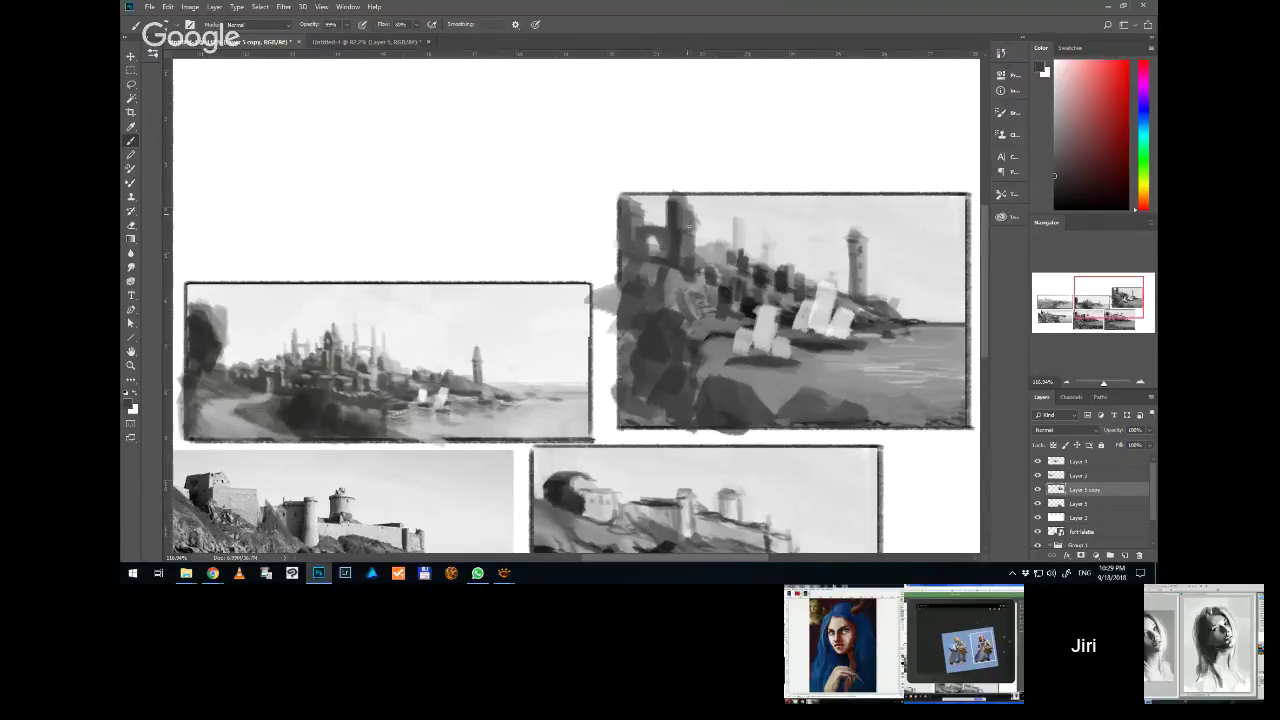
left_click(677, 200, "alt")
left_click(676, 233, "alt")
left_click(680, 245, "alt")
left_click(686, 258, "alt")
left_click(689, 248, "alt")
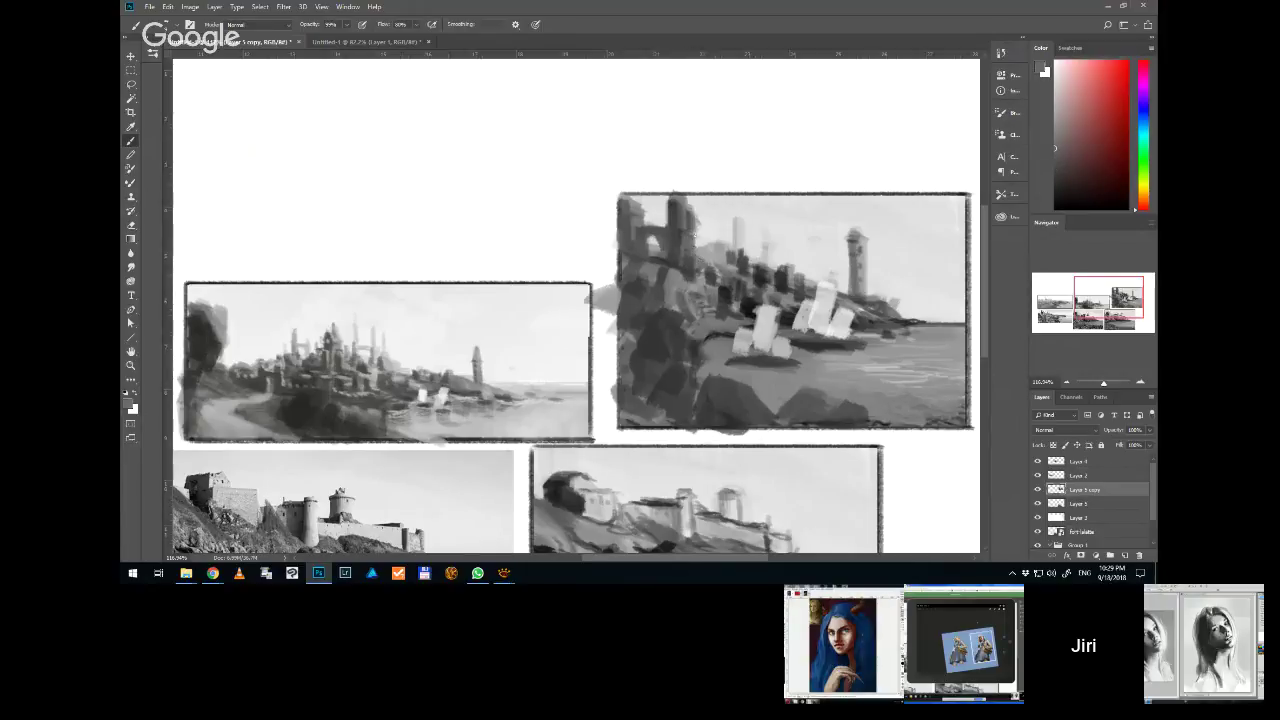
Rework the rocky slope at the foot of the tall tower with sampled light and mid-grey tones
left_click(766, 316, "alt")
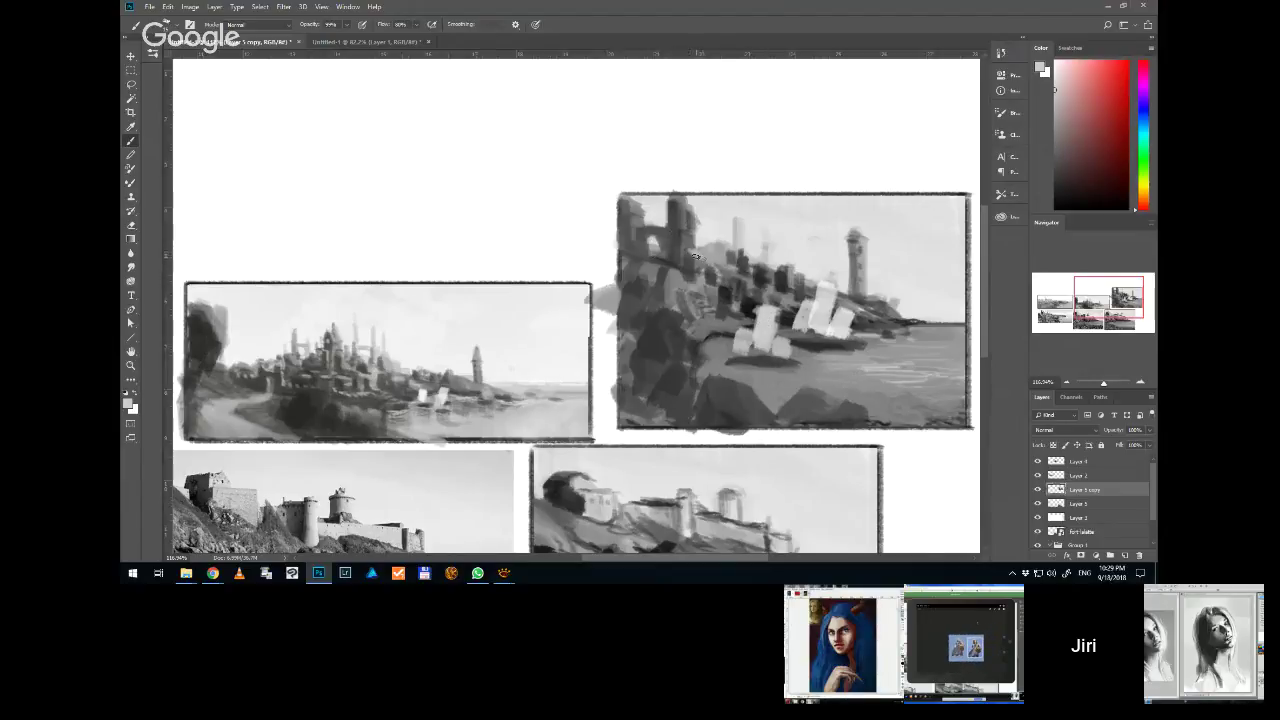
left_click_drag(677, 320, 689, 294)
left_click(686, 258, "alt")
left_click(676, 274, "alt")
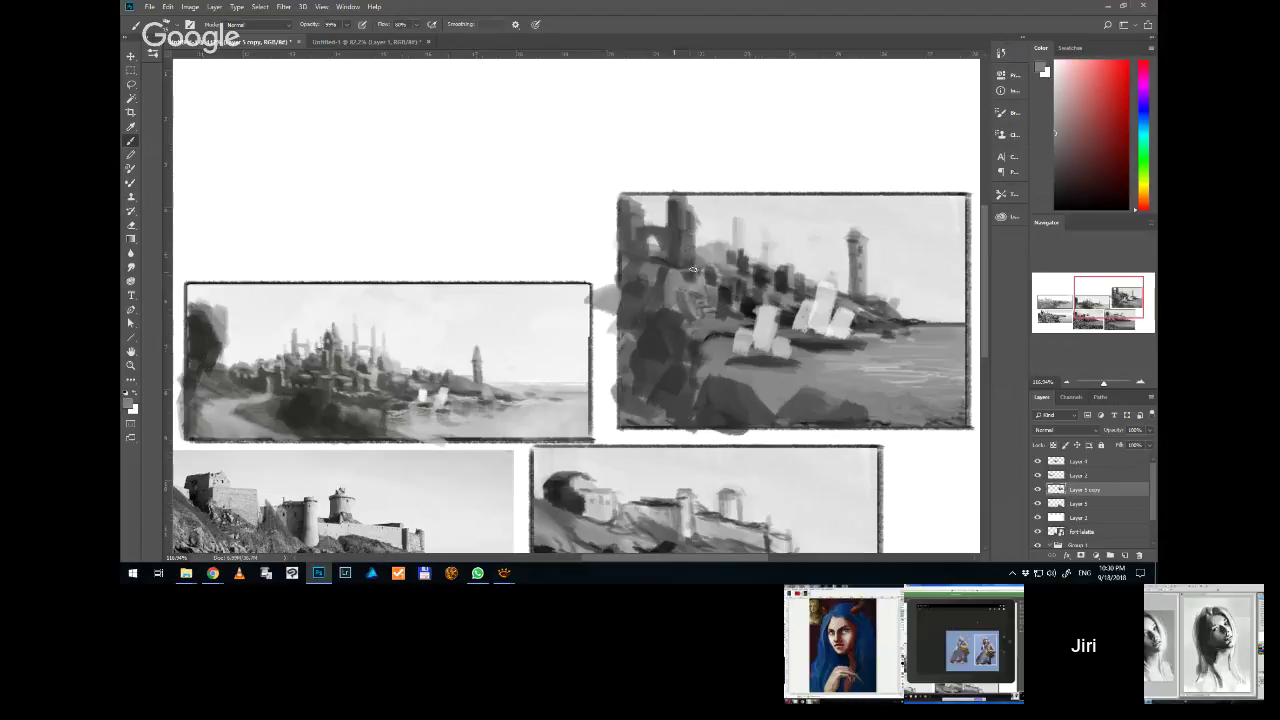
left_click(690, 270, "alt")
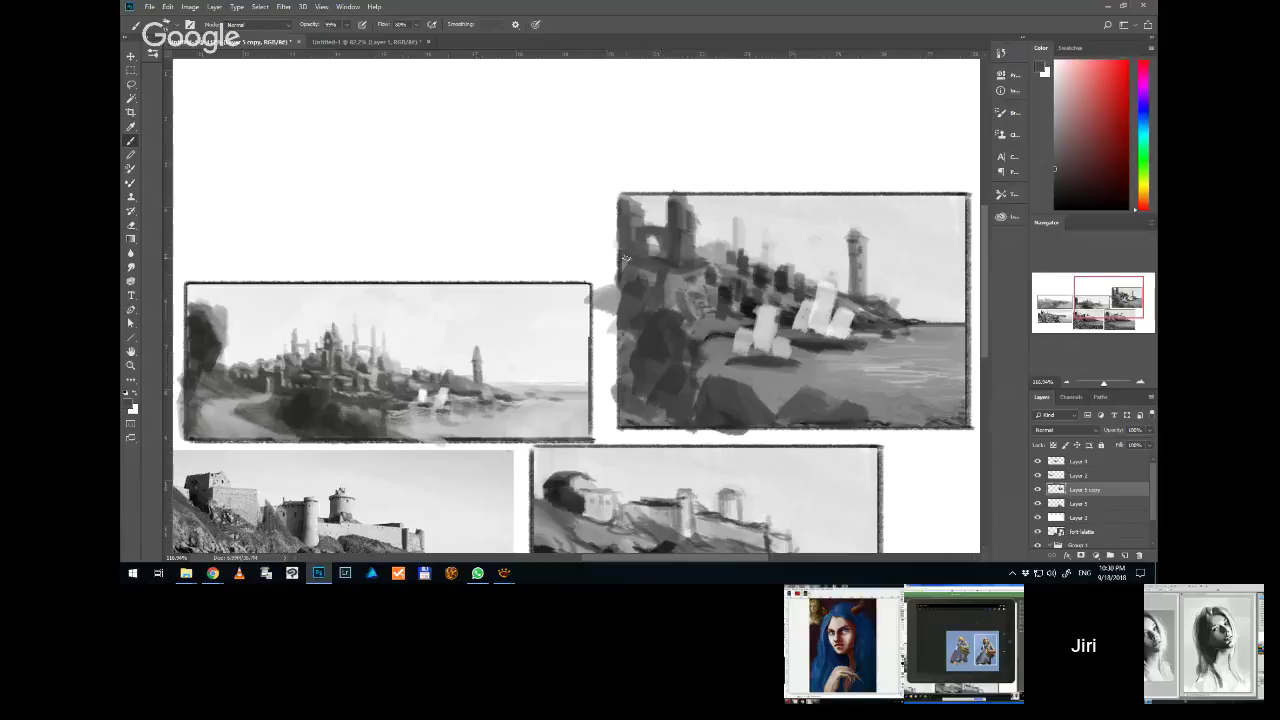
Paint a crenellated wall below the arch and touch up the adjoining slope with sampled greys
left_click(662, 262, "alt")
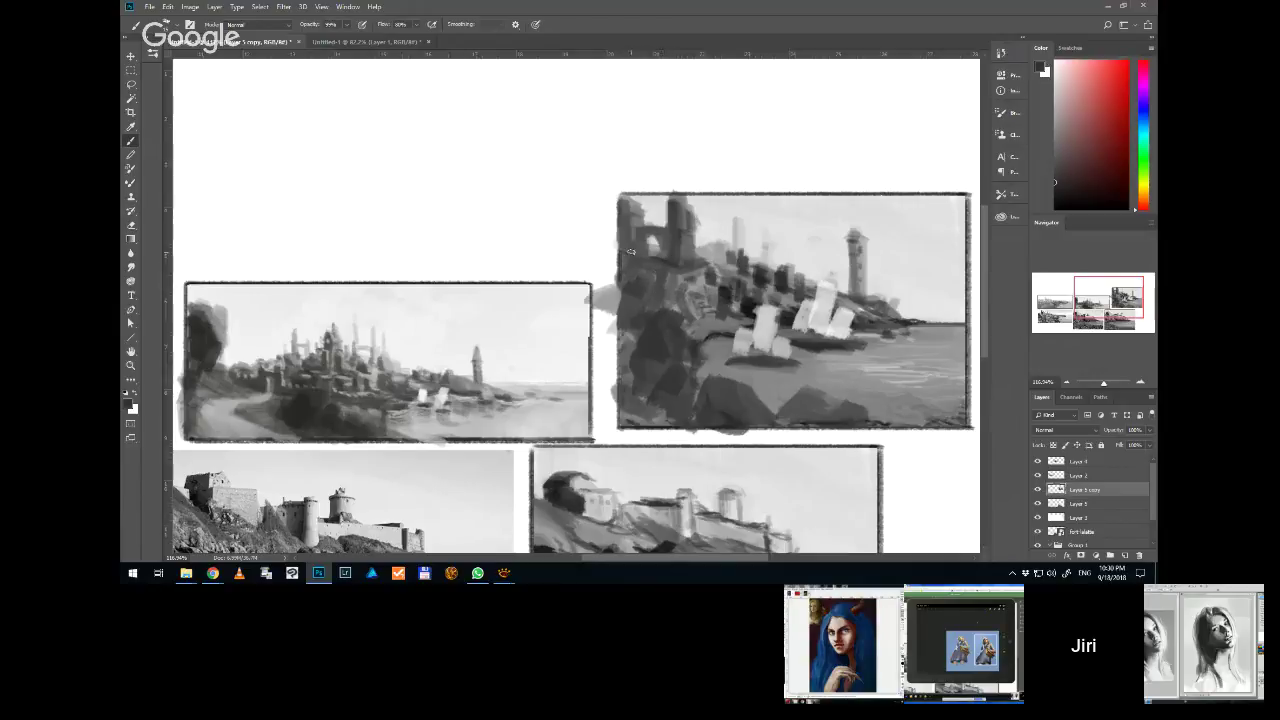
left_click(711, 261, "alt")
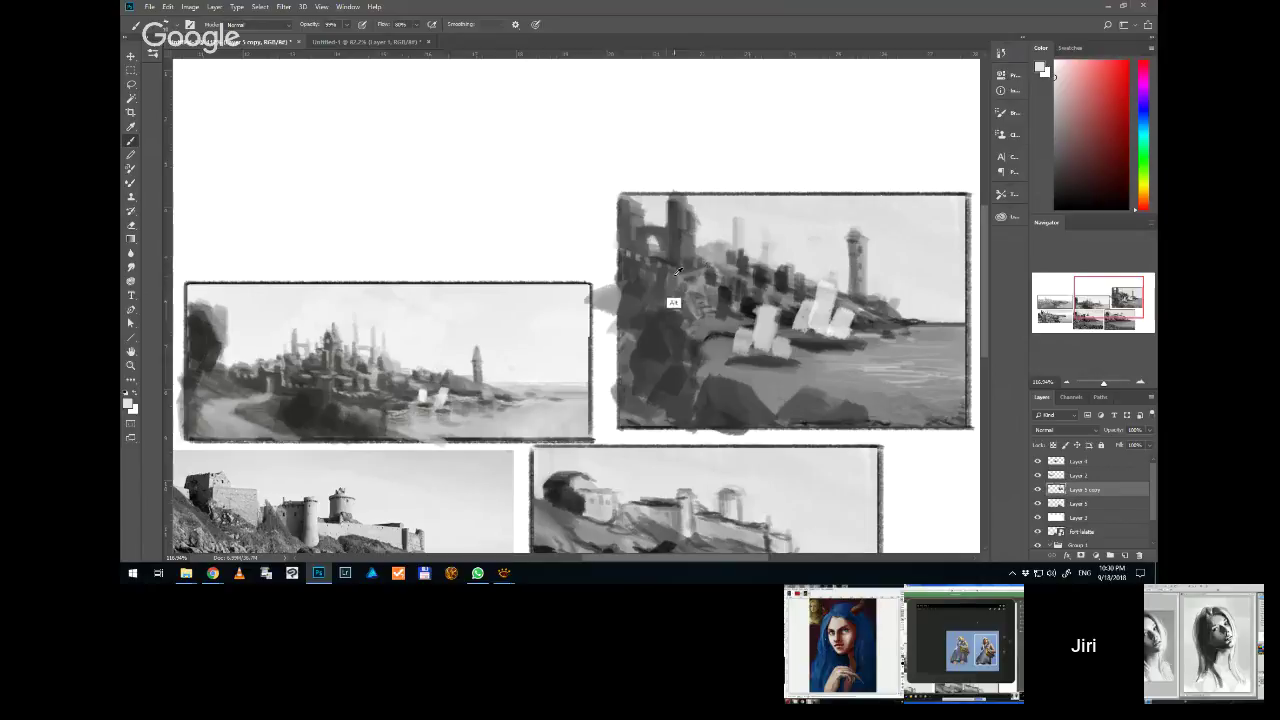
left_click(652, 274, "alt")
left_click(700, 303, "alt")
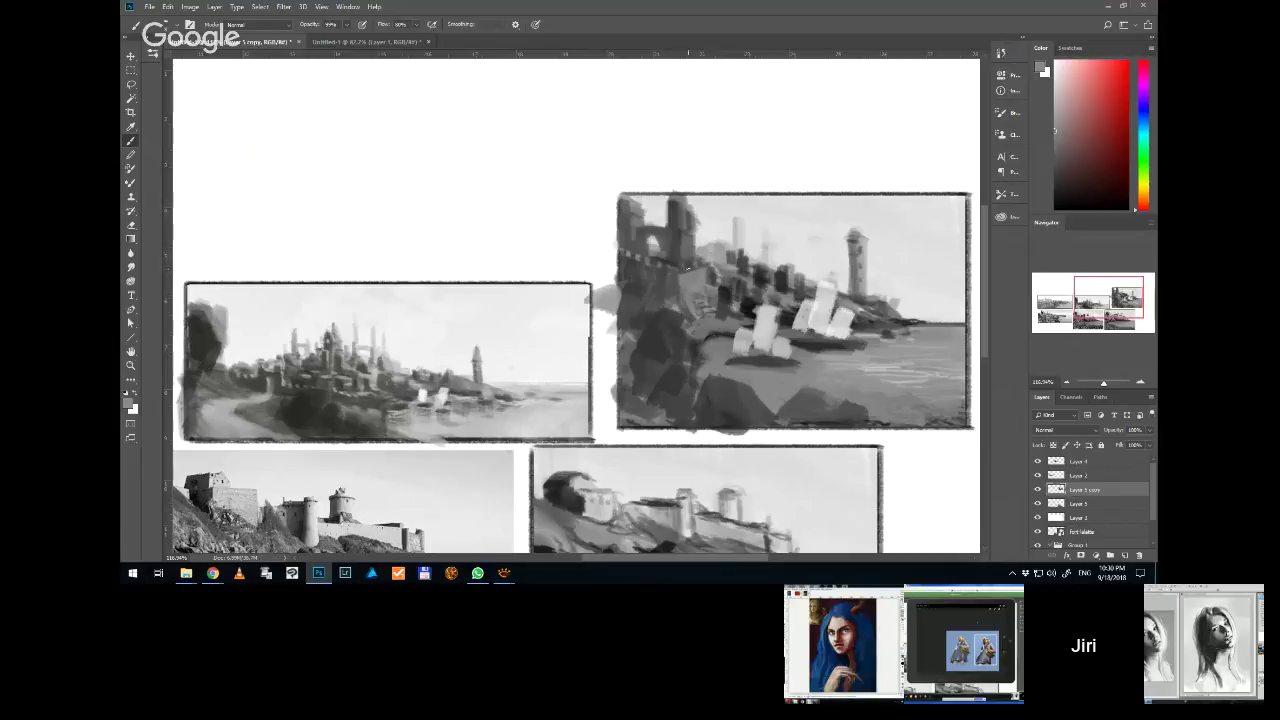
Paint the building edges beside the foot of the tall foreground tower with sampled mid and light greys
left_click(689, 283, "alt")
left_click(696, 312, "alt")
left_click_drag(683, 210, 680, 259)
key("ctrl+z")
left_click(713, 266, "alt")
mouse_move(713, 257)
left_mouse_down()
mouse_move(714, 268)
mouse_move(712, 250)
left_mouse_up()
left_click(710, 249, "alt")
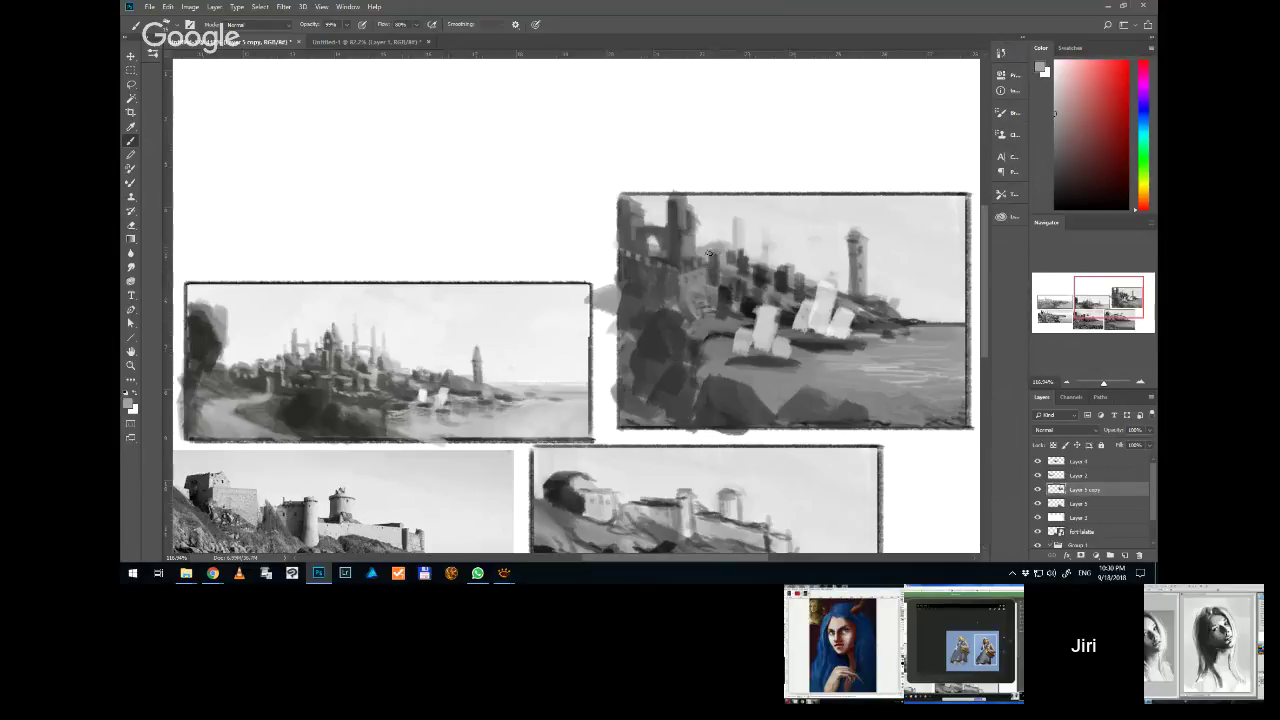
left_click(765, 323, "alt")
left_click_drag(716, 258, 714, 252)
Blend the end of the crenellated wall into the slope below the tall tower with sampled greys
left_click(714, 268, "alt")
left_click(716, 279, "alt")
left_click(722, 276, "alt")
left_click(686, 288, "alt")
left_click(707, 295, "alt")
scroll(679, 264, "down", 2)
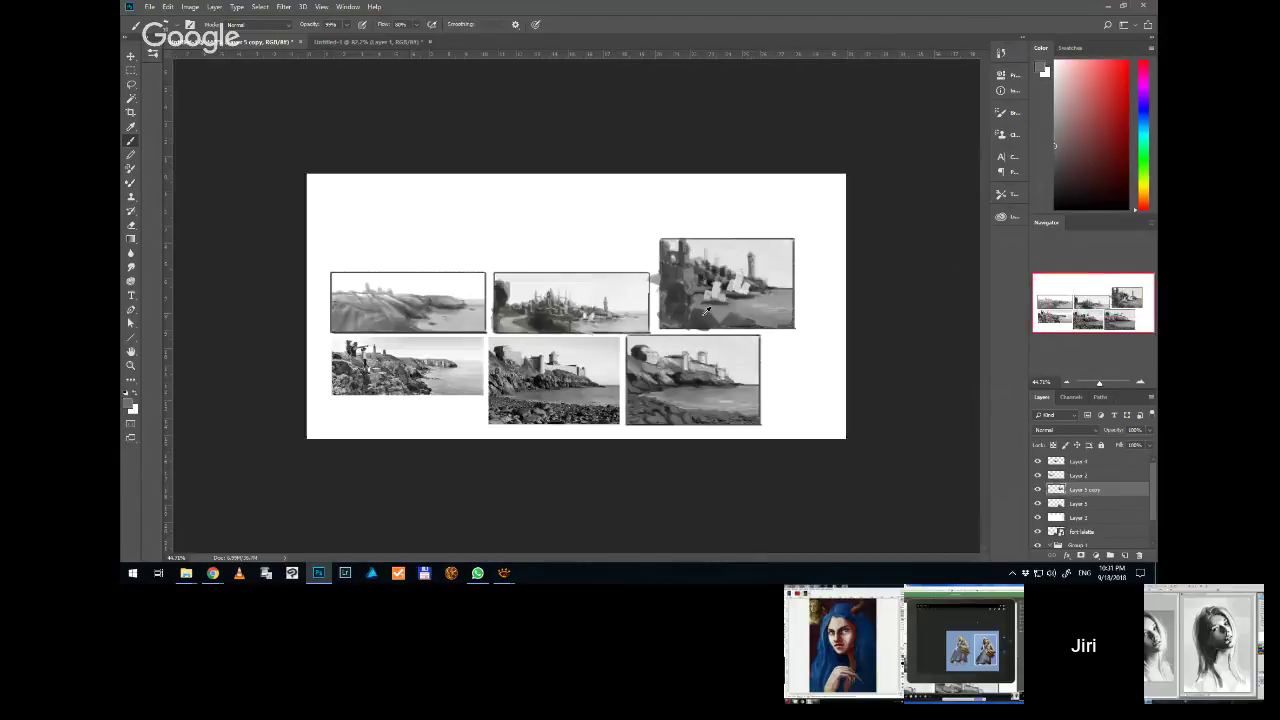
scroll(712, 298, "up", 2)
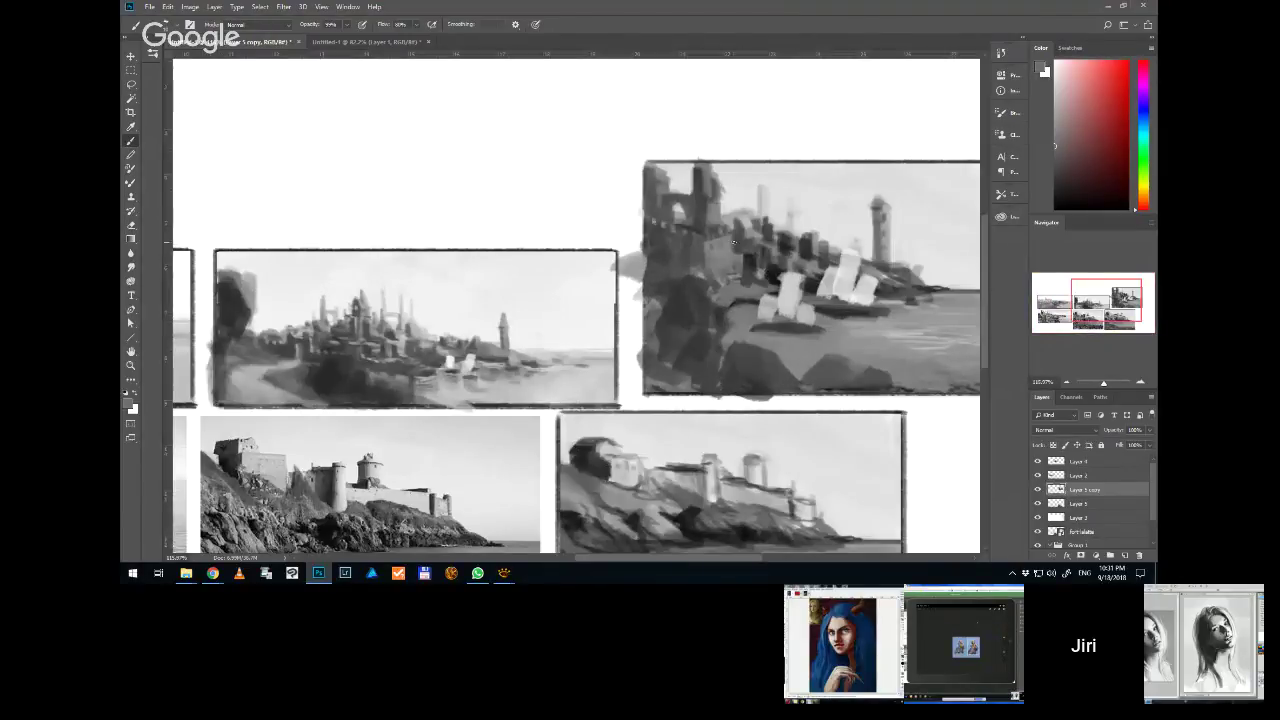
Rework the upper cliff directly below the crenellated wall with sampled mid and dark greys
left_click(674, 320, "alt")
left_click(717, 259, "alt")
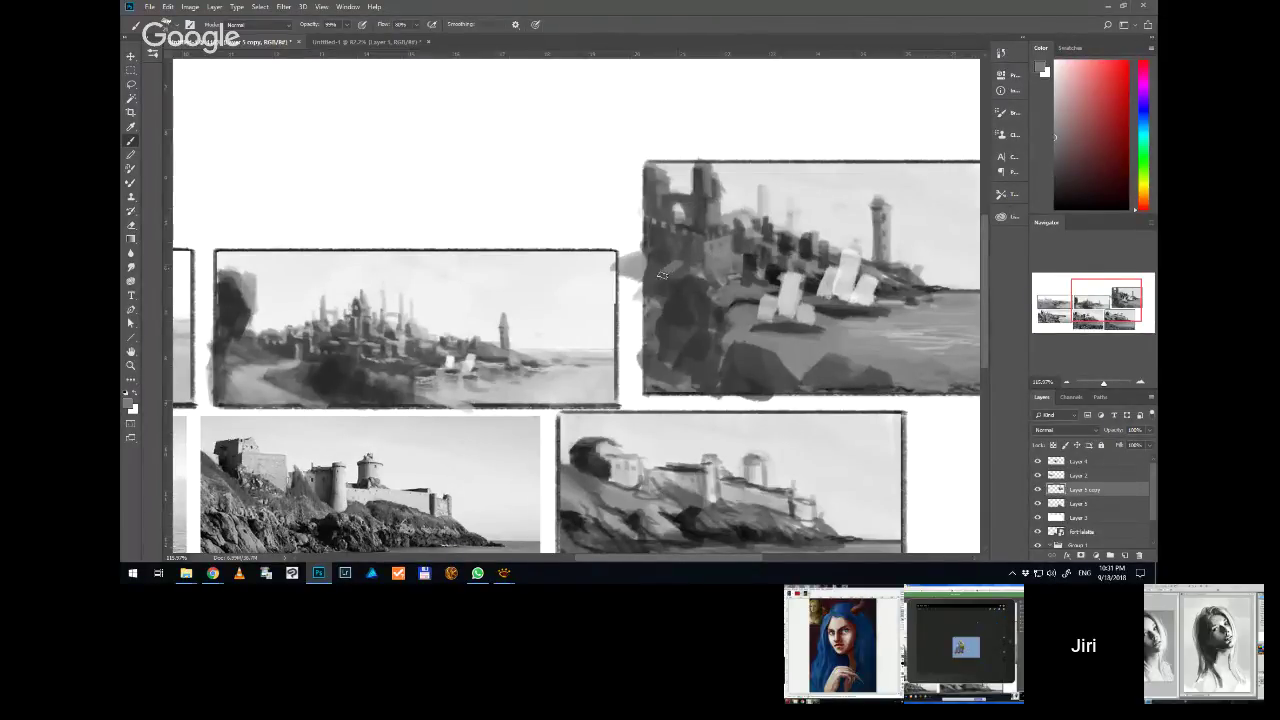
left_click(689, 256, "alt")
left_click(669, 268, "alt")
left_click(660, 276, "alt")
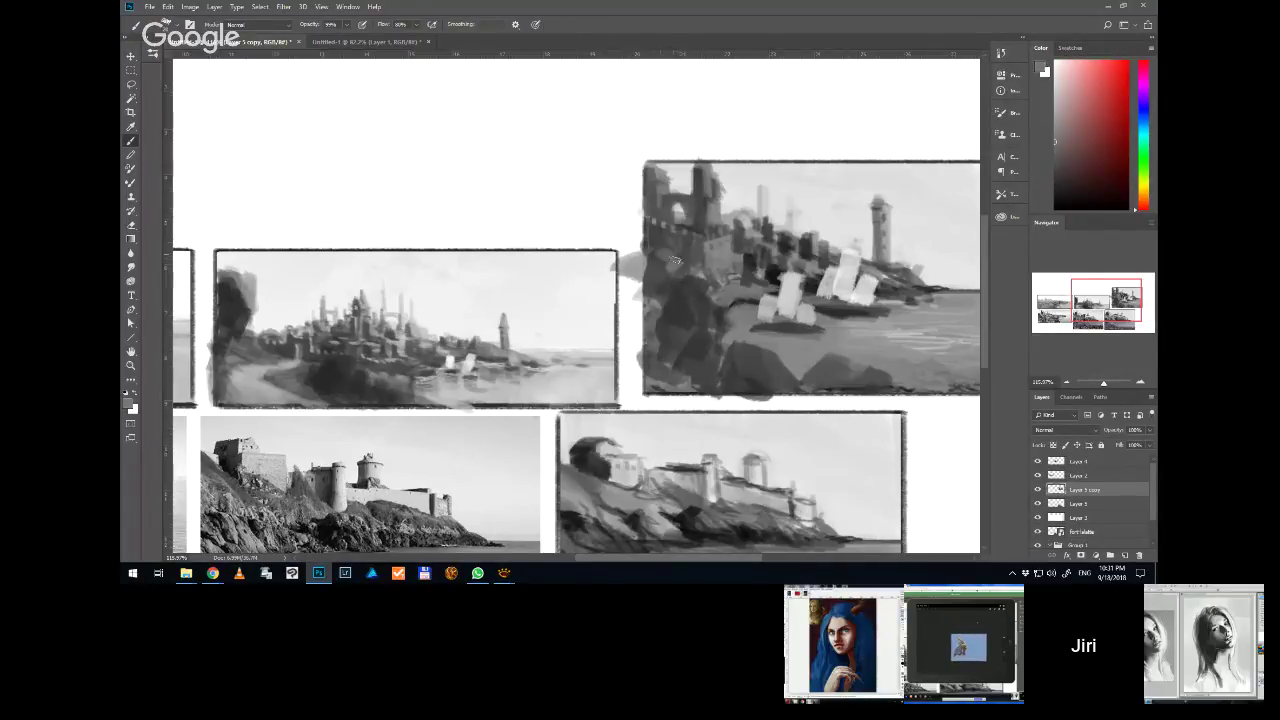
left_click(659, 264, "alt")
left_click(651, 263, "alt")
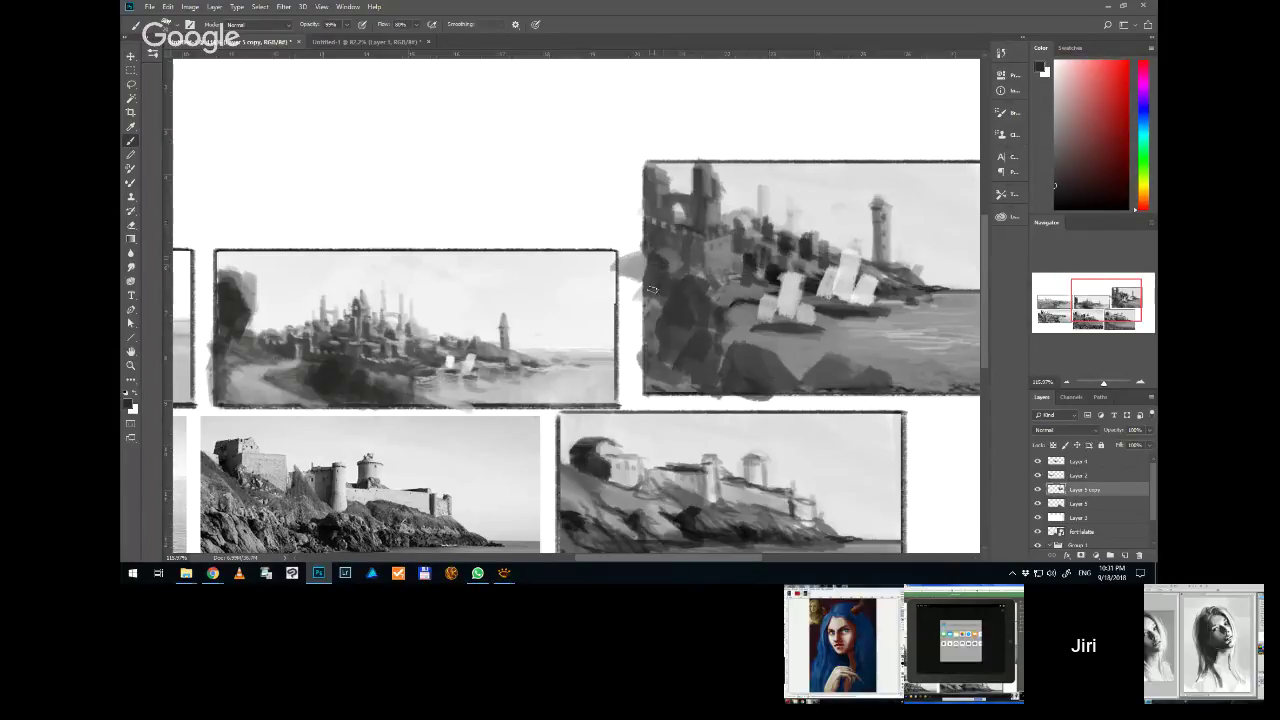
Define angular rock planes between the crenellated wall and the large dark boulder using sampled greys
left_click(670, 255, "alt")
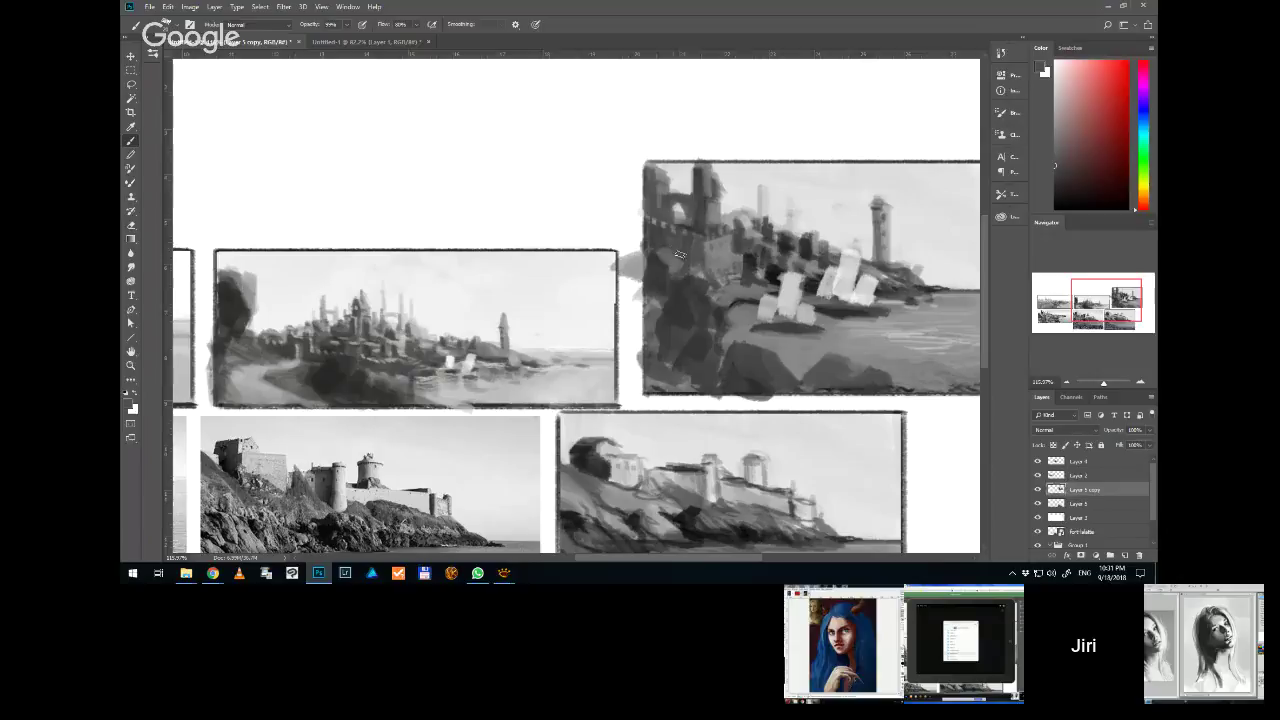
left_click(671, 279, "alt")
left_click(671, 279, "alt")
left_click(686, 283, "alt")
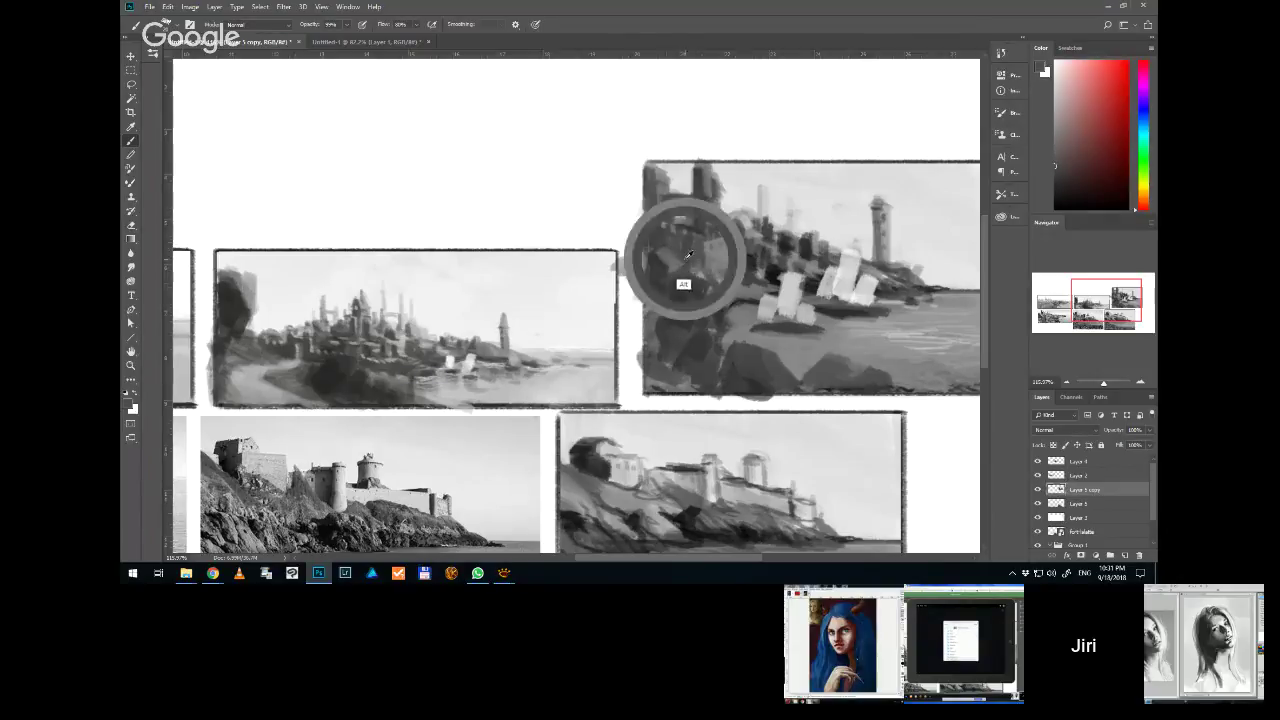
left_click(652, 242, "alt")
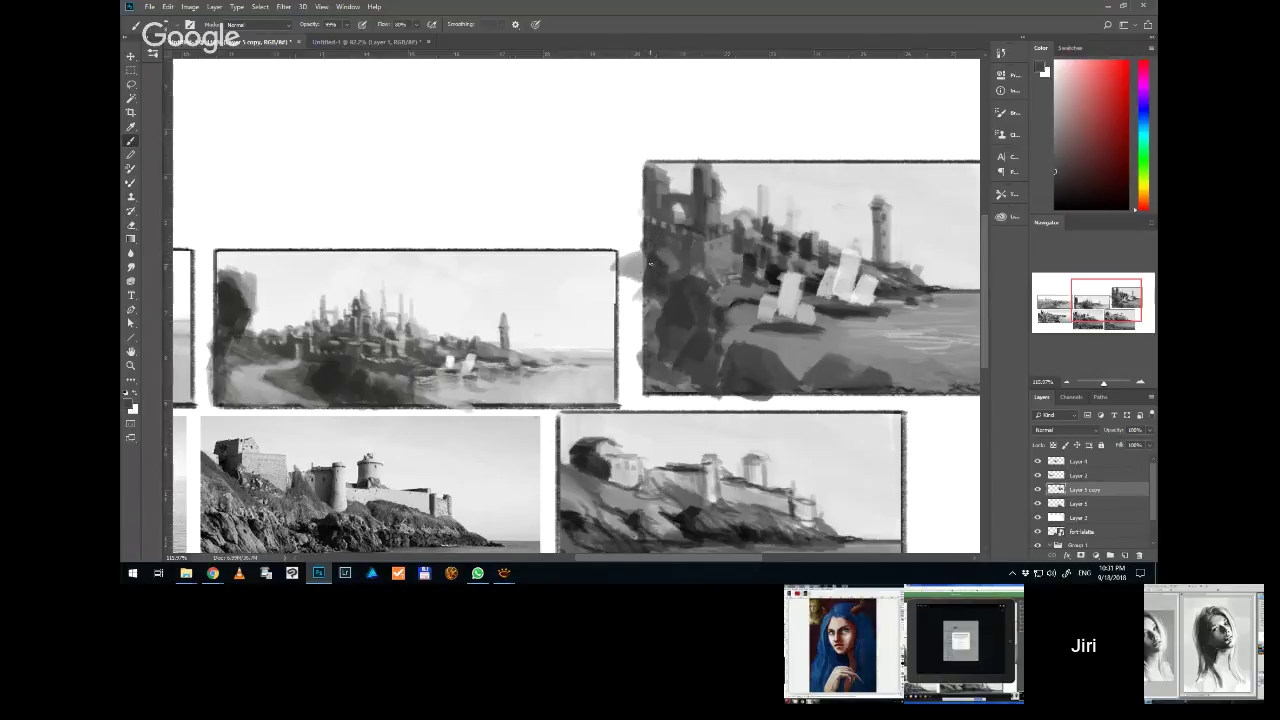
left_click(689, 254, "alt")
left_click(658, 268, "alt")
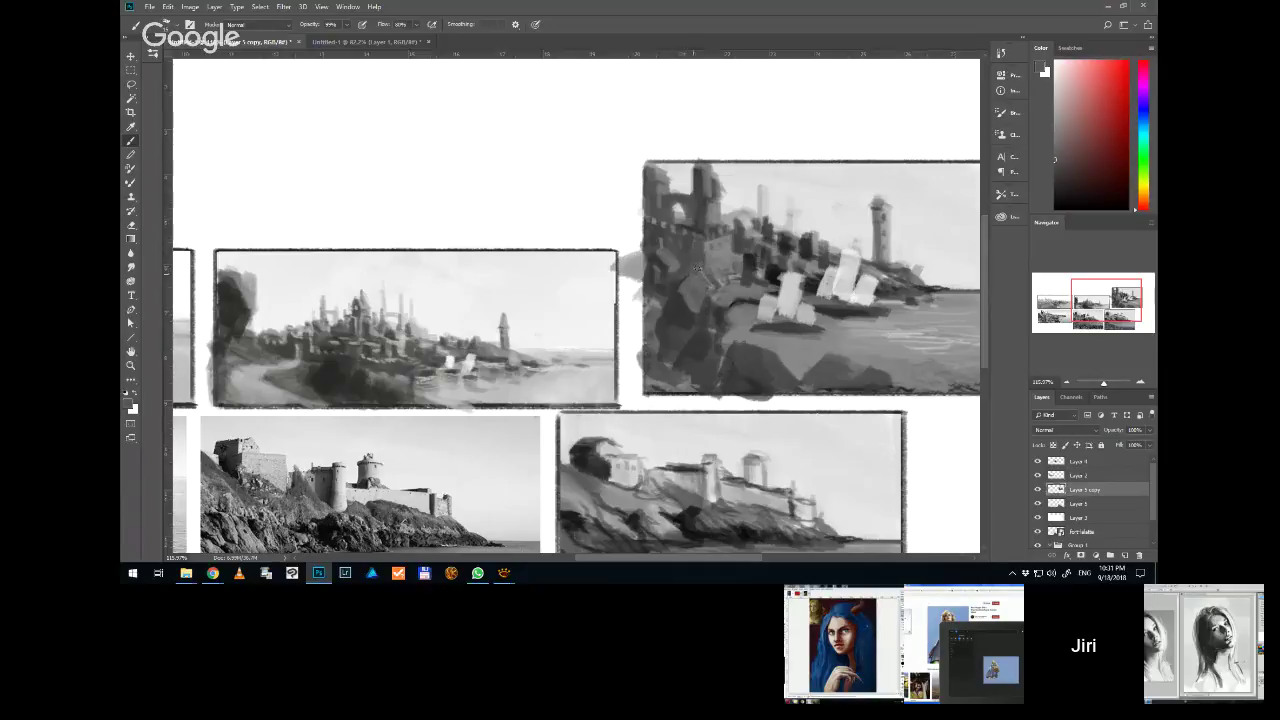
Touch up the cliff's outer edge along the picture frame with alternating sampled dark and mid greys
left_click(670, 308, "alt")
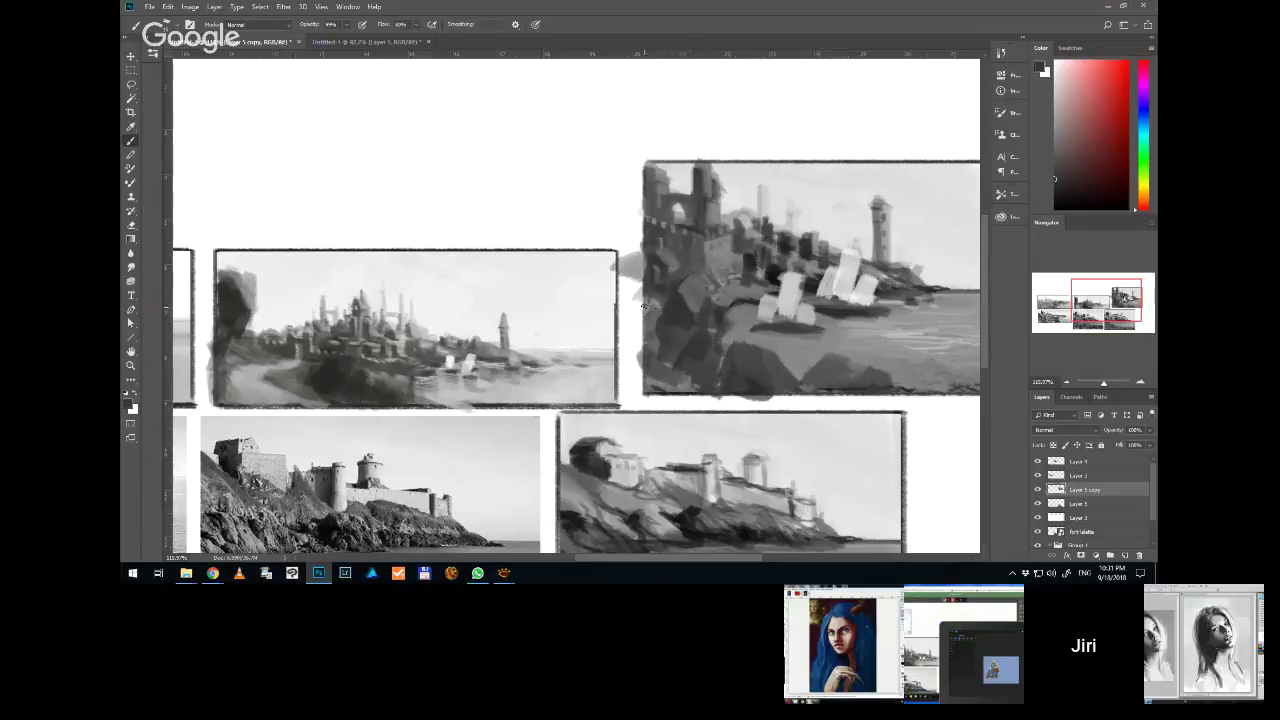
left_click(662, 278, "alt")
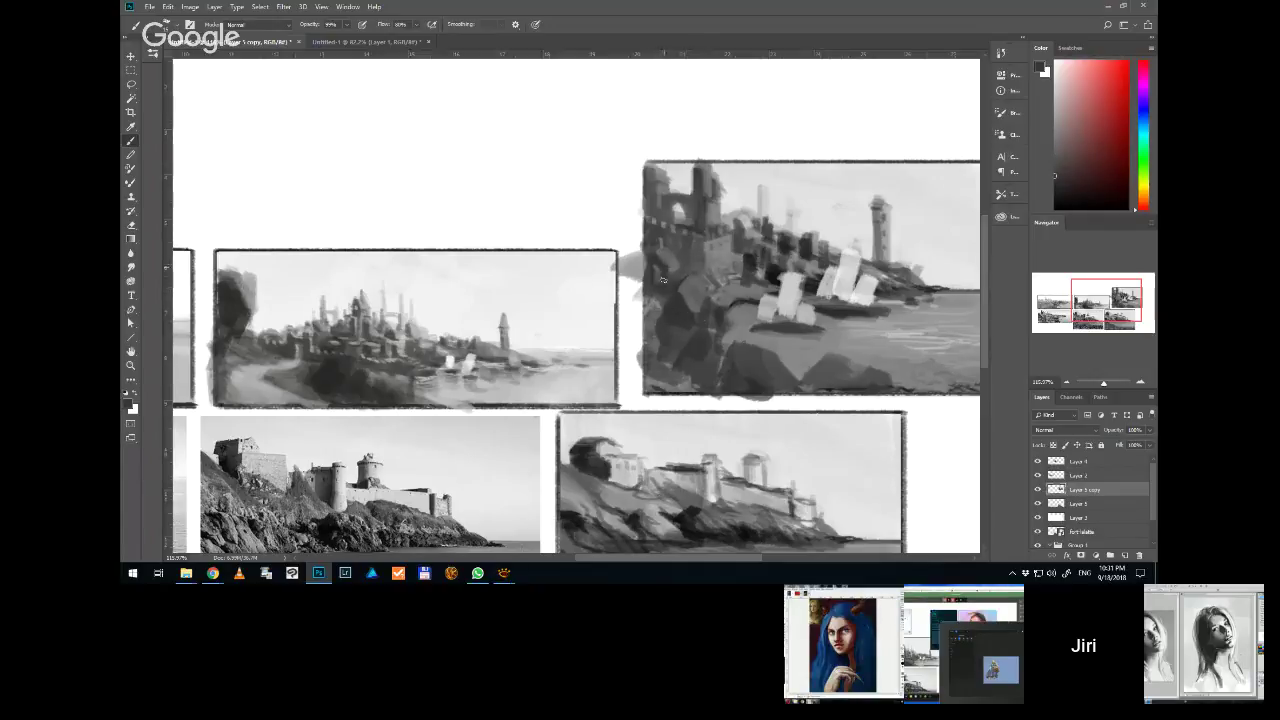
left_click(661, 254, "alt")
left_click(671, 276, "alt")
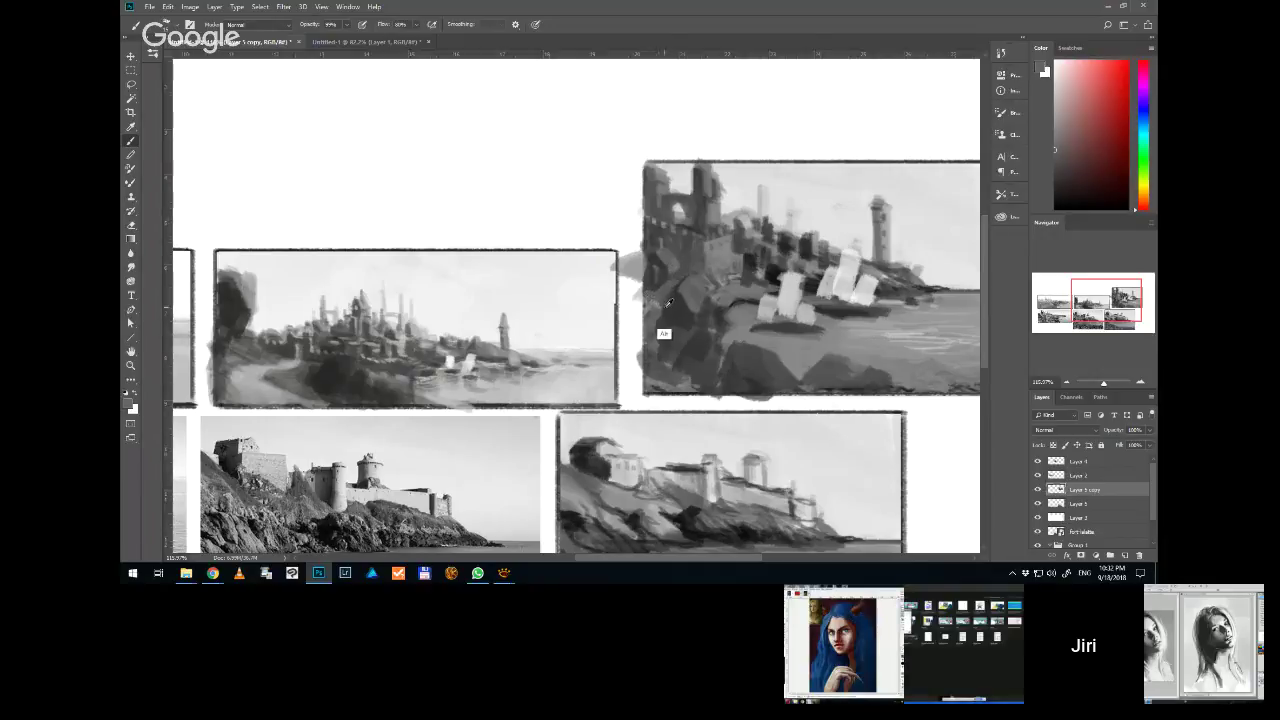
left_click(654, 276, "alt")
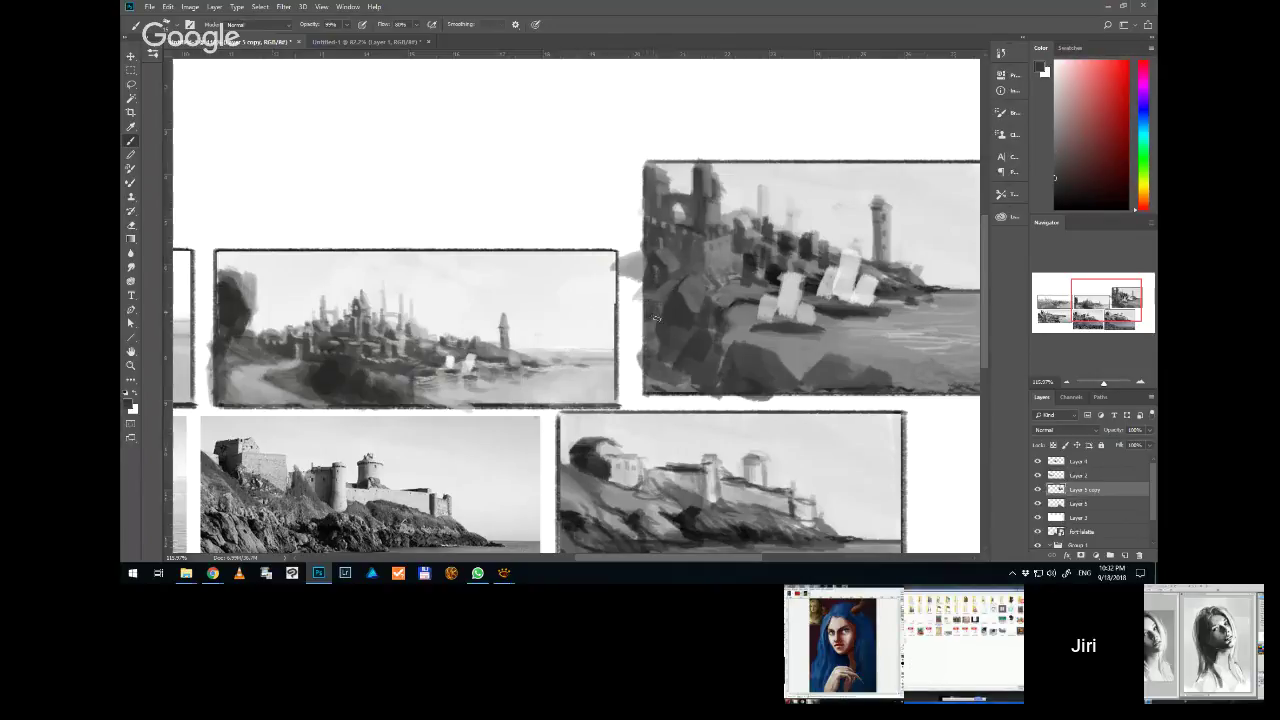
left_click(647, 307, "alt")
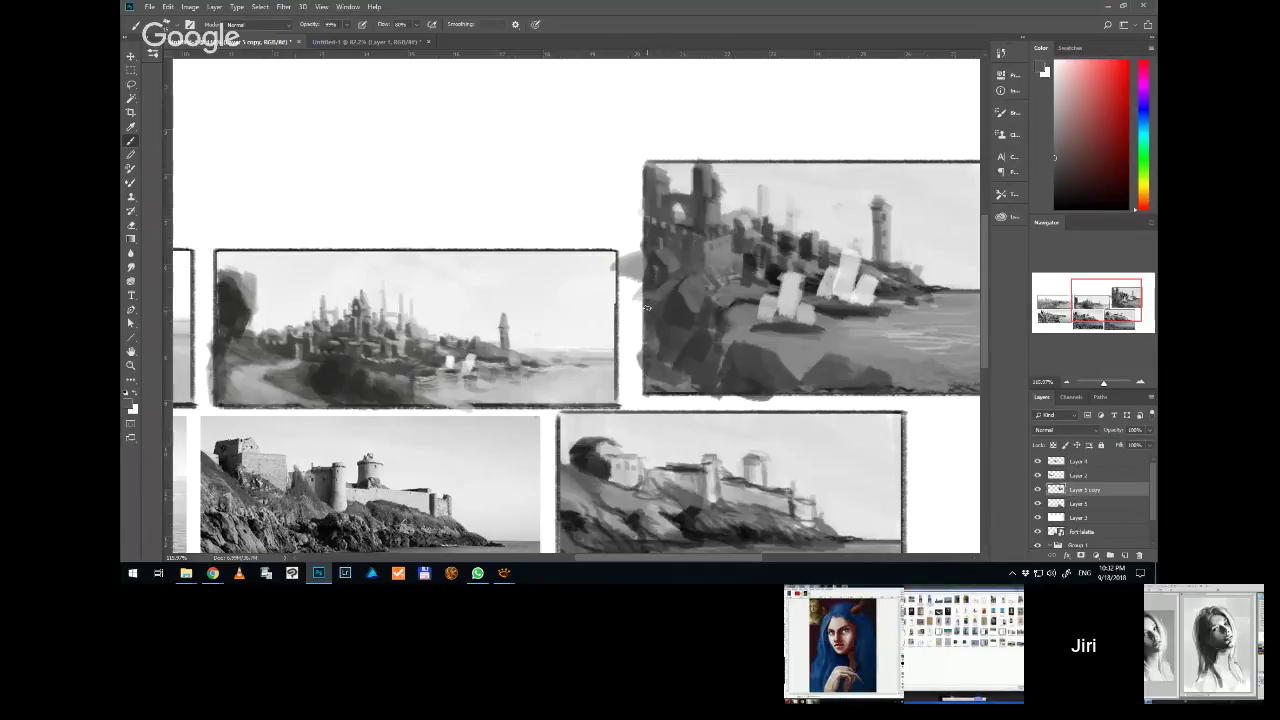
Break up the large dark boulder in the lower cliff with sampled dark and mid-grey tones
left_click(670, 336, "alt")
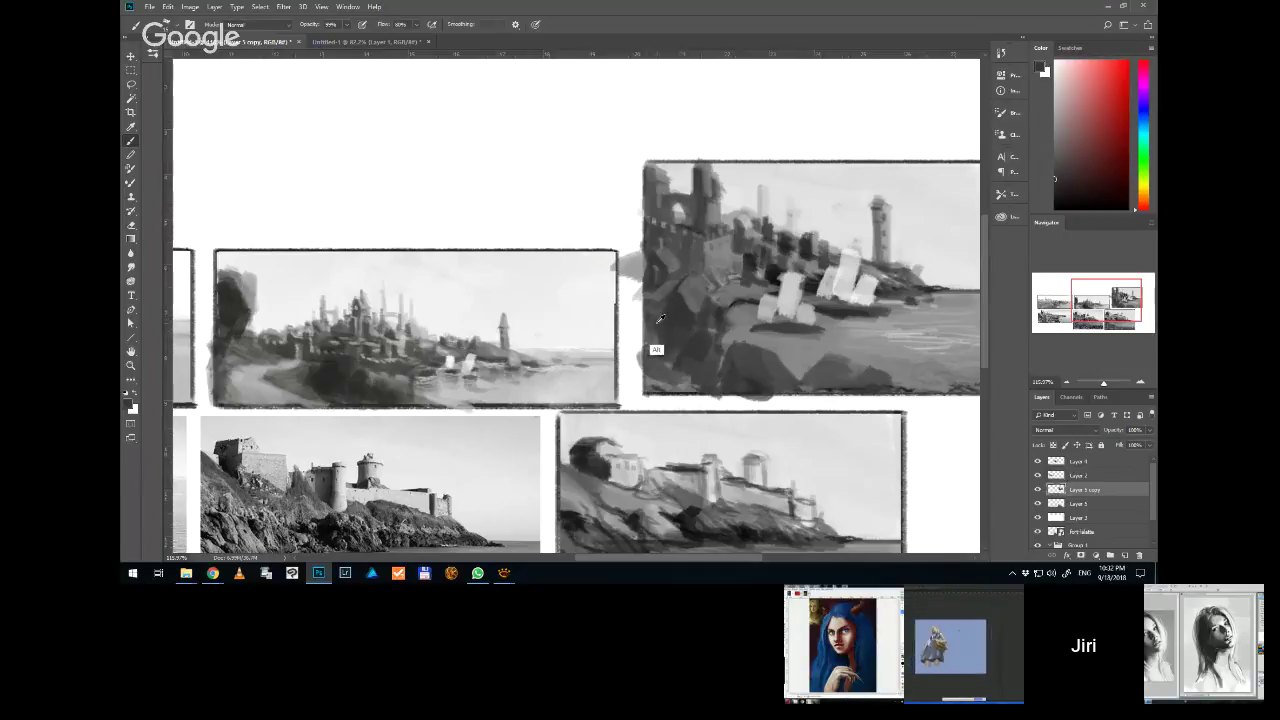
left_click(652, 330, "alt")
left_click(676, 336, "alt")
left_click(697, 283, "alt")
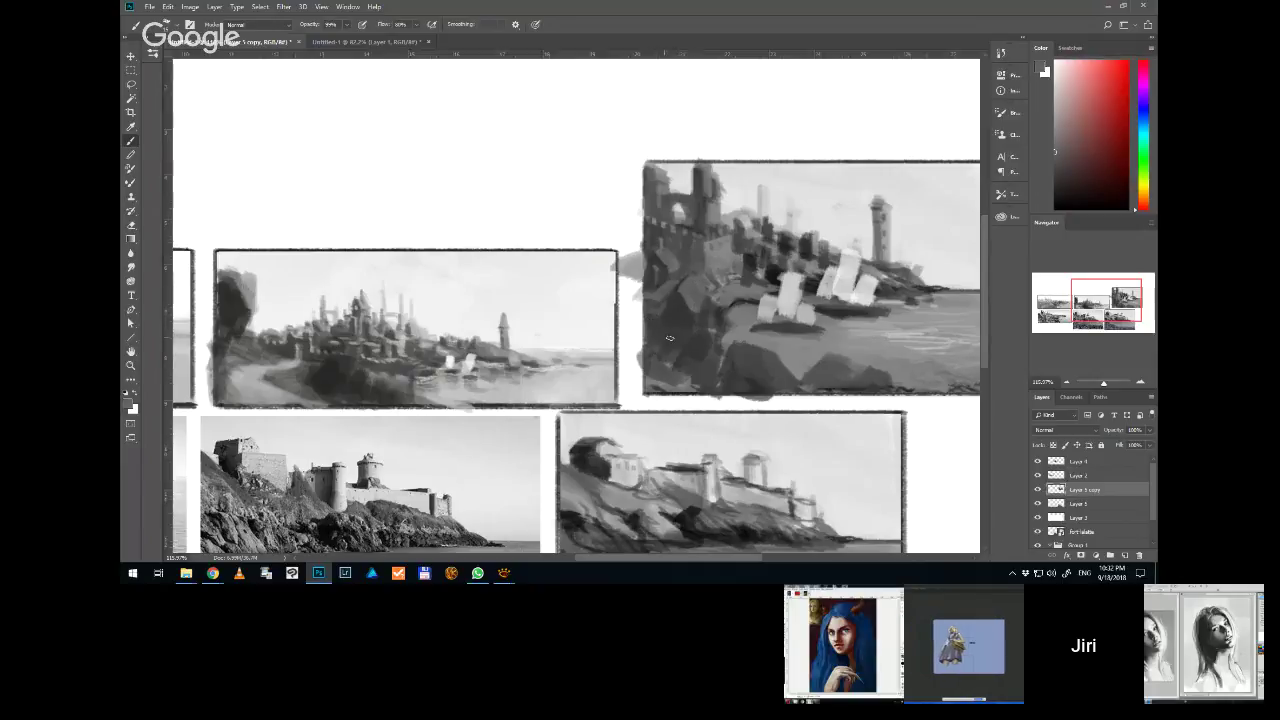
Paint a lighter rock plane at the cliff's foot beside the water with sampled greys
left_click_drag(705, 338, 720, 366)
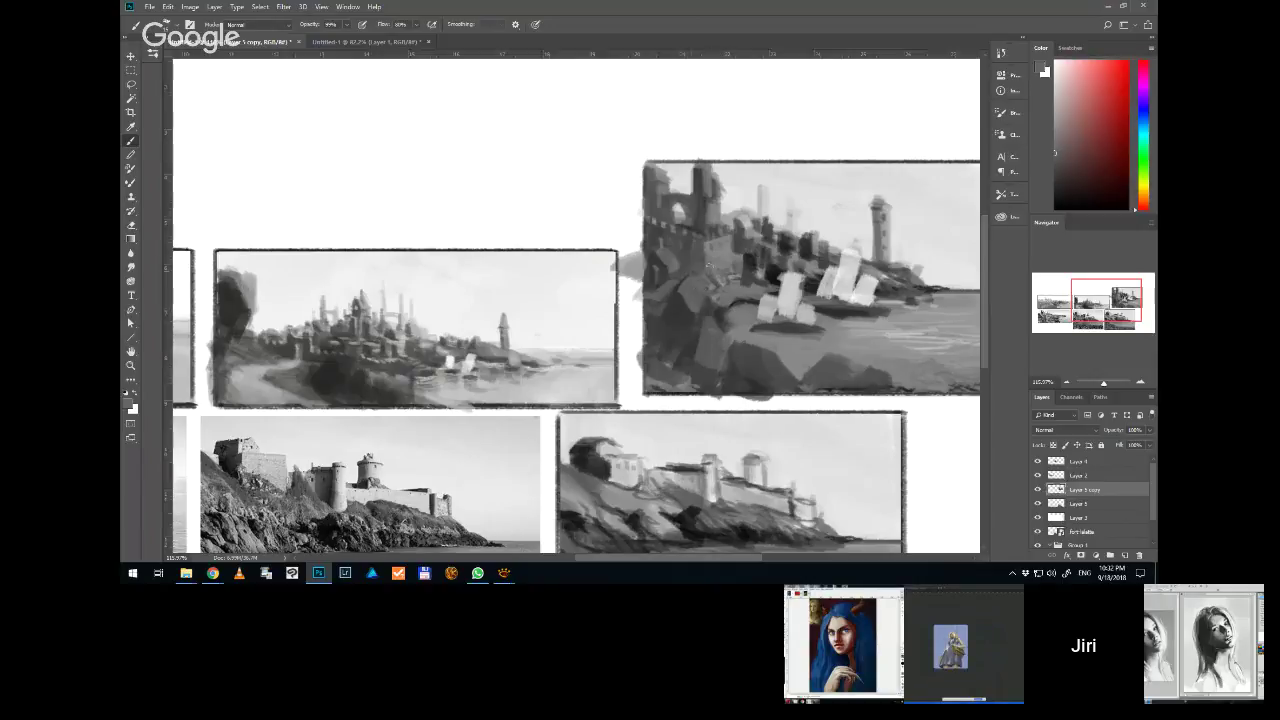
left_click(768, 306, "alt")
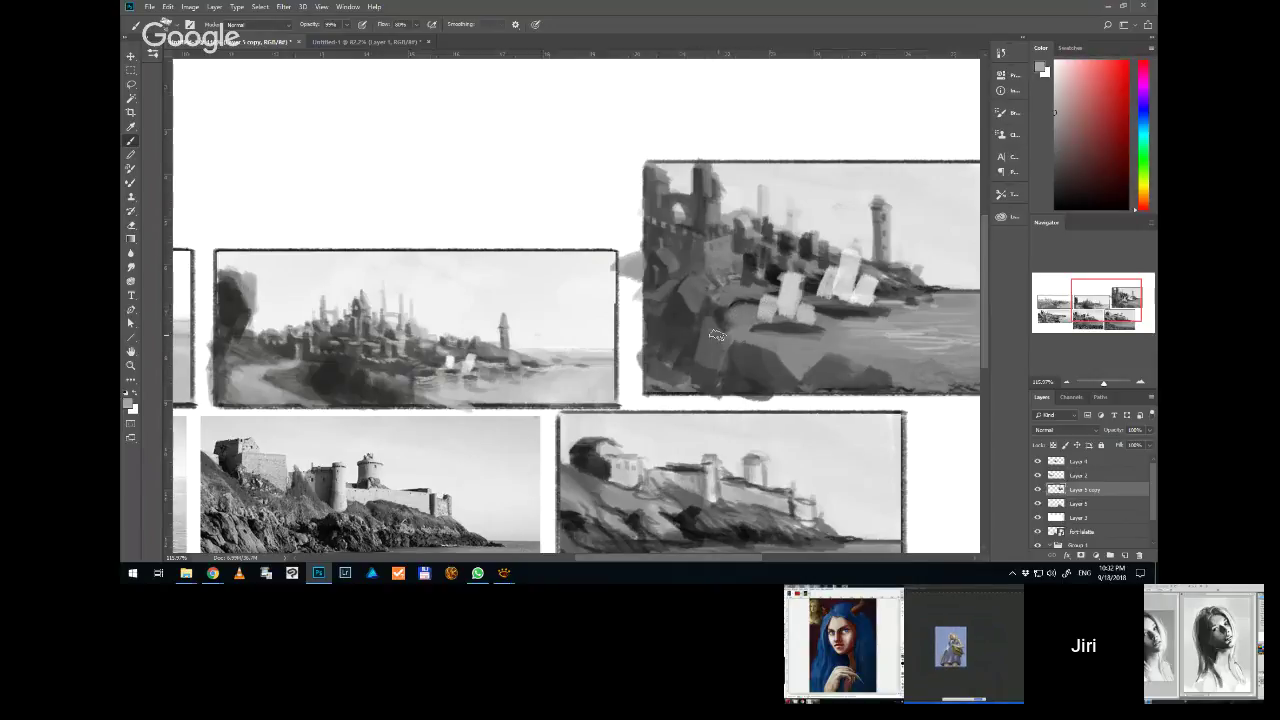
mouse_move(716, 328)
left_mouse_down()
mouse_move(710, 377)
mouse_move(713, 327)
mouse_move(721, 372)
mouse_move(710, 376)
mouse_move(723, 379)
mouse_move(647, 386)
mouse_move(758, 271)
mouse_move(780, 273)
mouse_move(698, 375)
mouse_move(719, 387)
mouse_move(700, 368)
mouse_move(683, 384)
mouse_move(712, 390)
mouse_move(684, 336)
left_mouse_up()
left_click(706, 360, "alt")
left_click(776, 303, "alt")
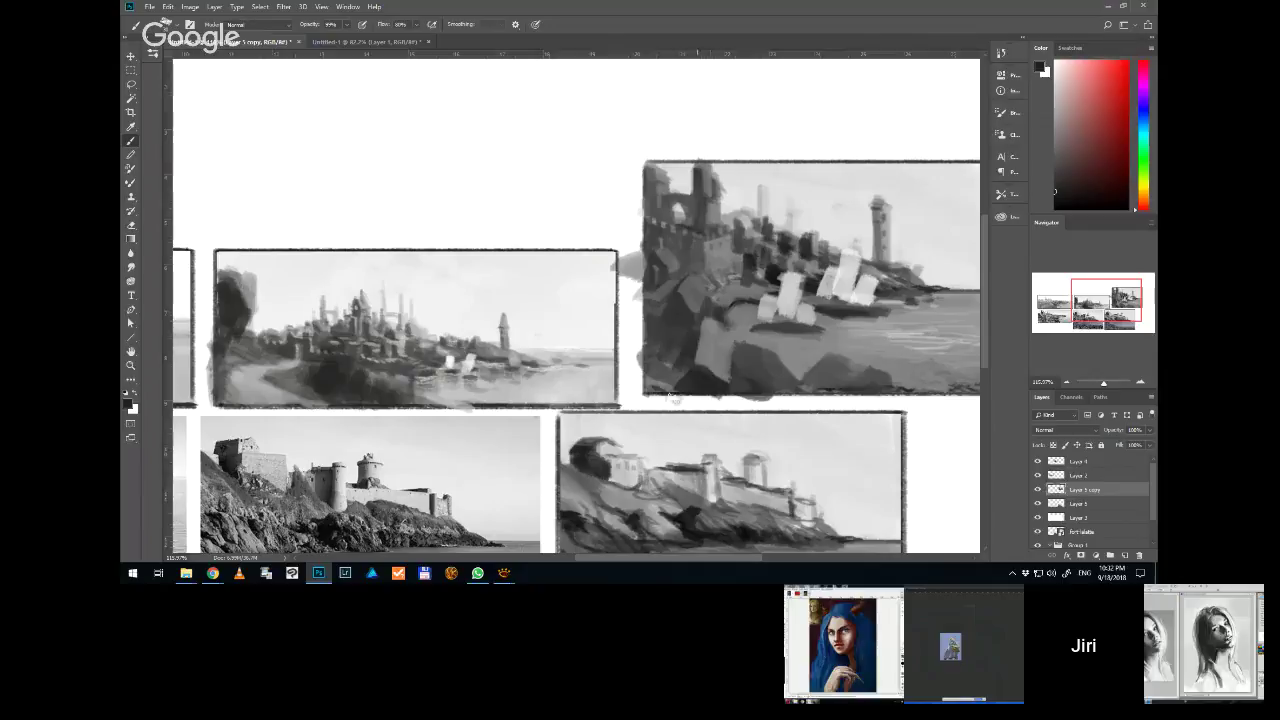
Darken the lower corner of the cliff with near-black strokes and adjust the neighbouring rocks with sampled greys
left_click_drag(670, 402, 684, 368)
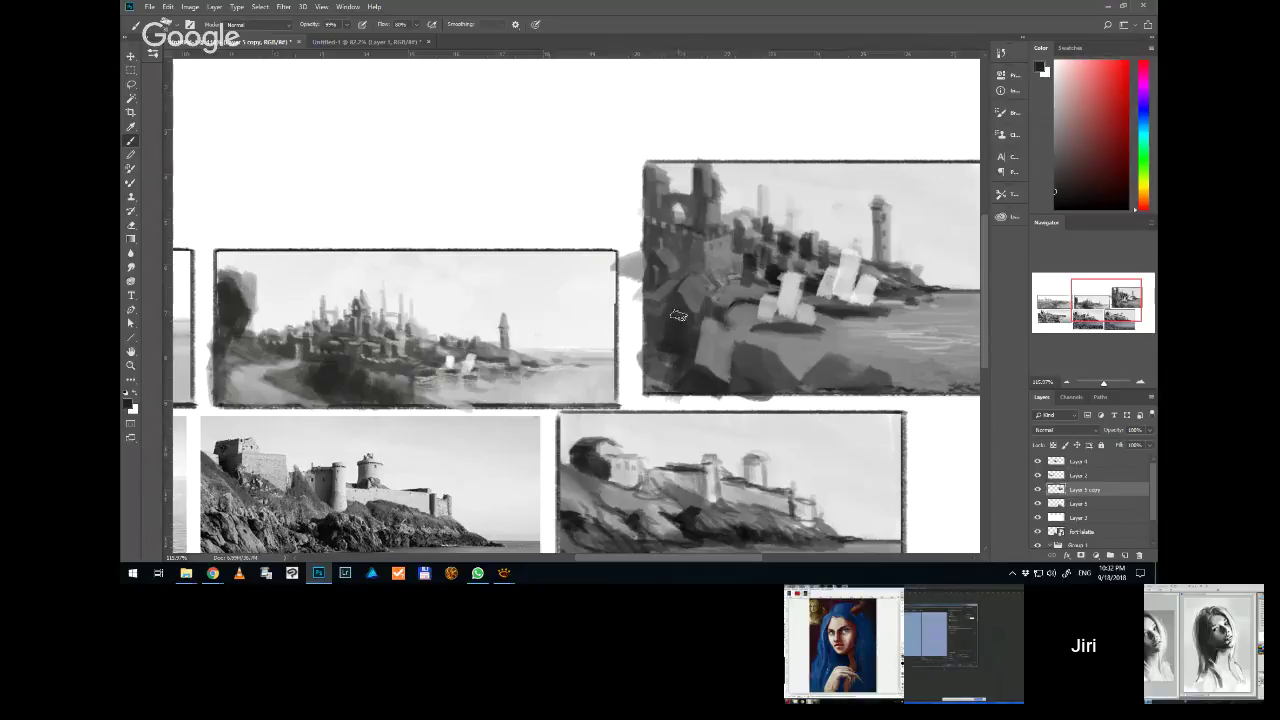
left_click_drag(662, 345, 652, 398)
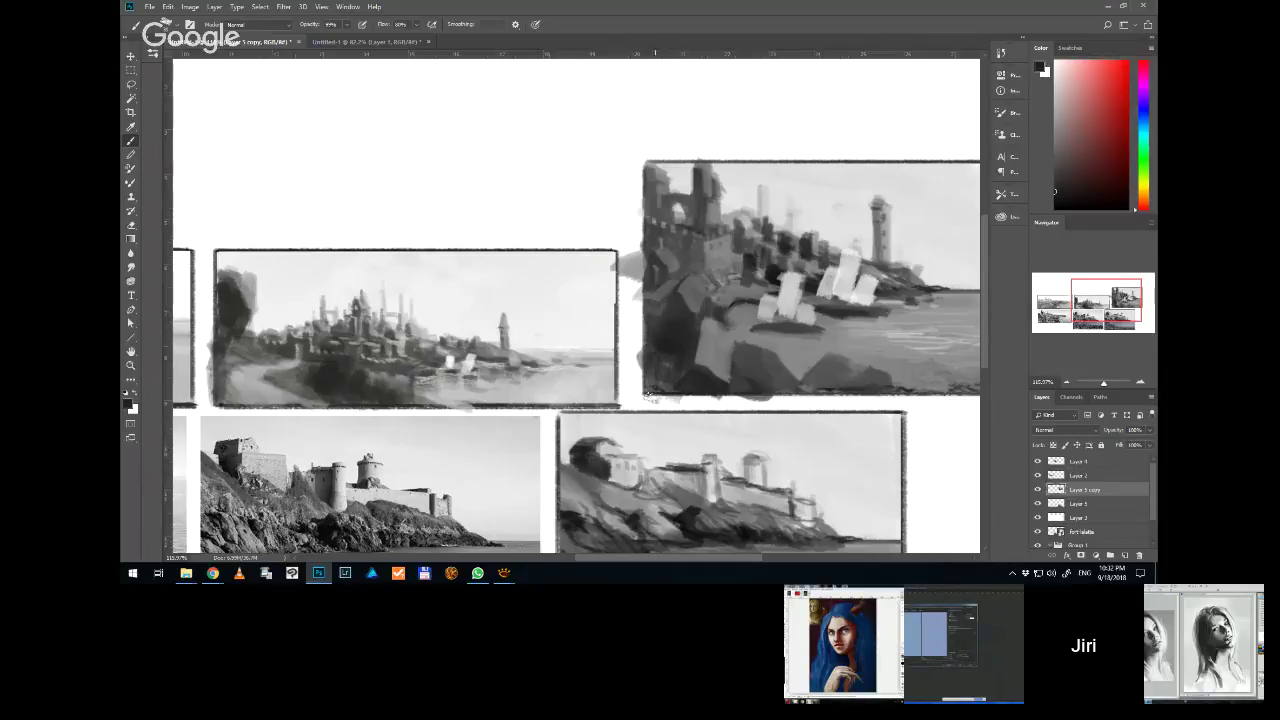
left_click_drag(709, 354, 674, 383)
left_click(694, 323, "alt")
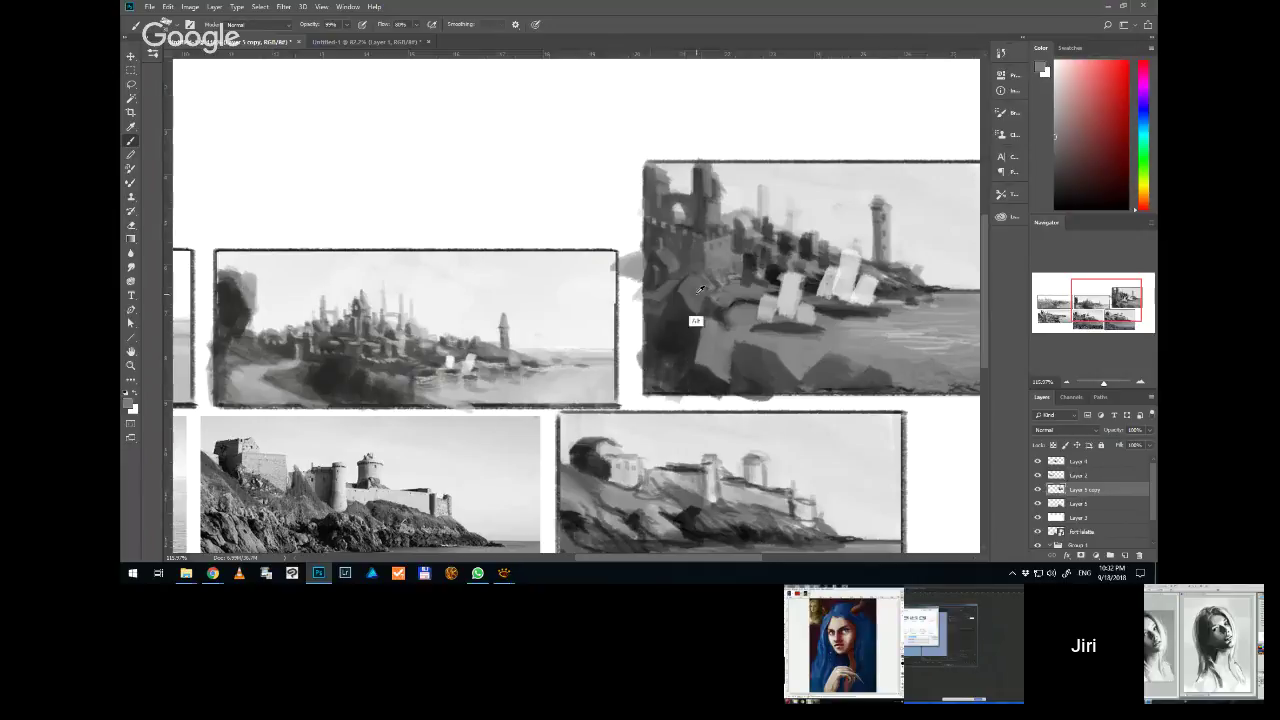
left_click_drag(694, 323, 645, 390)
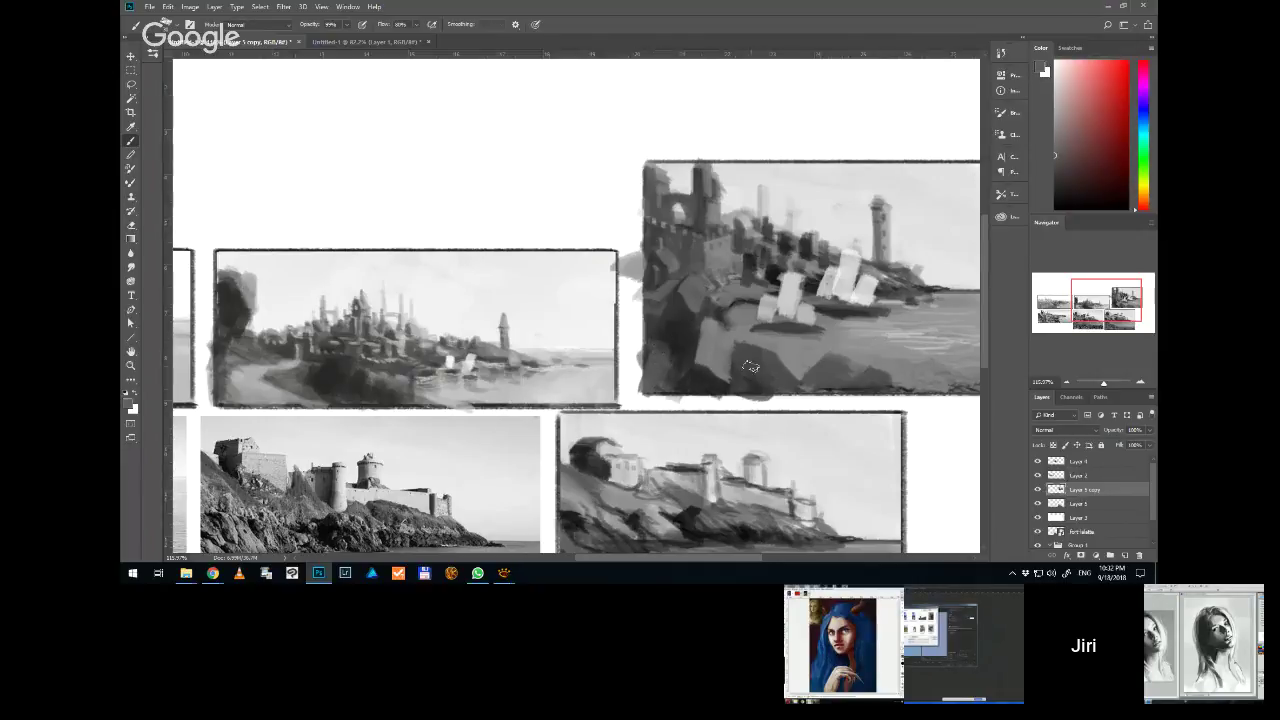
left_click(740, 335, "alt")
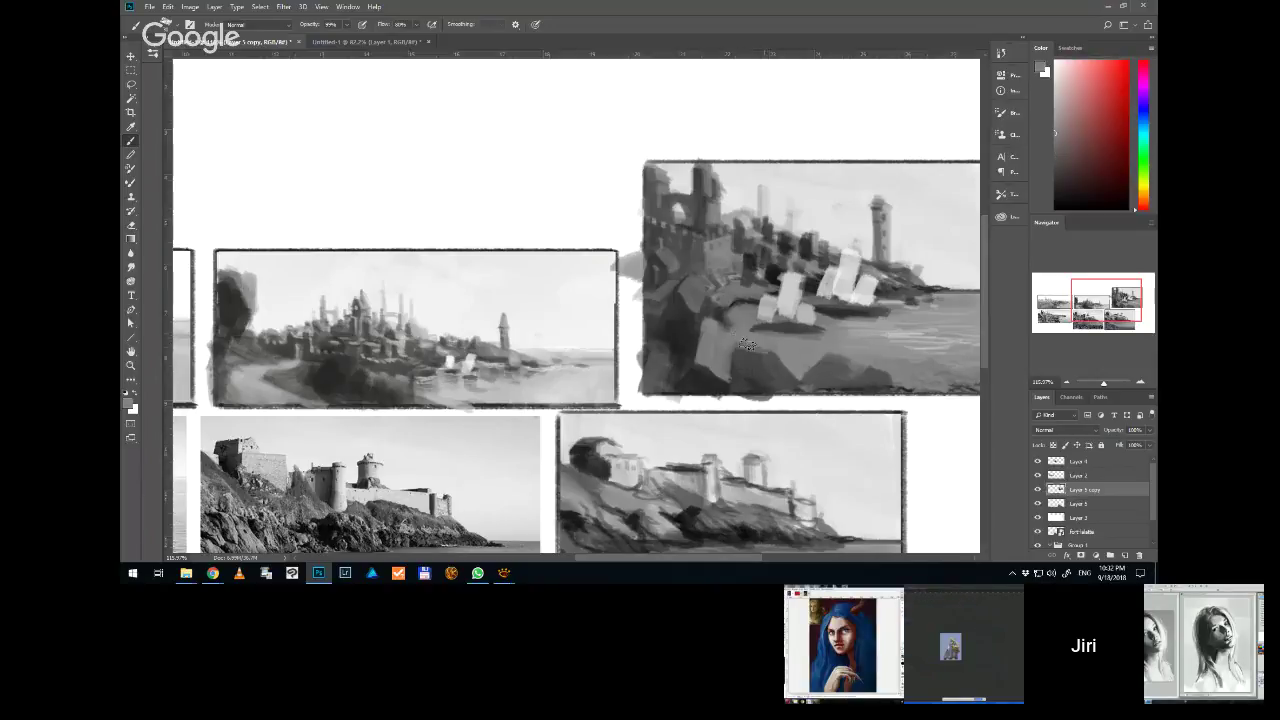
left_click(660, 368, "alt")
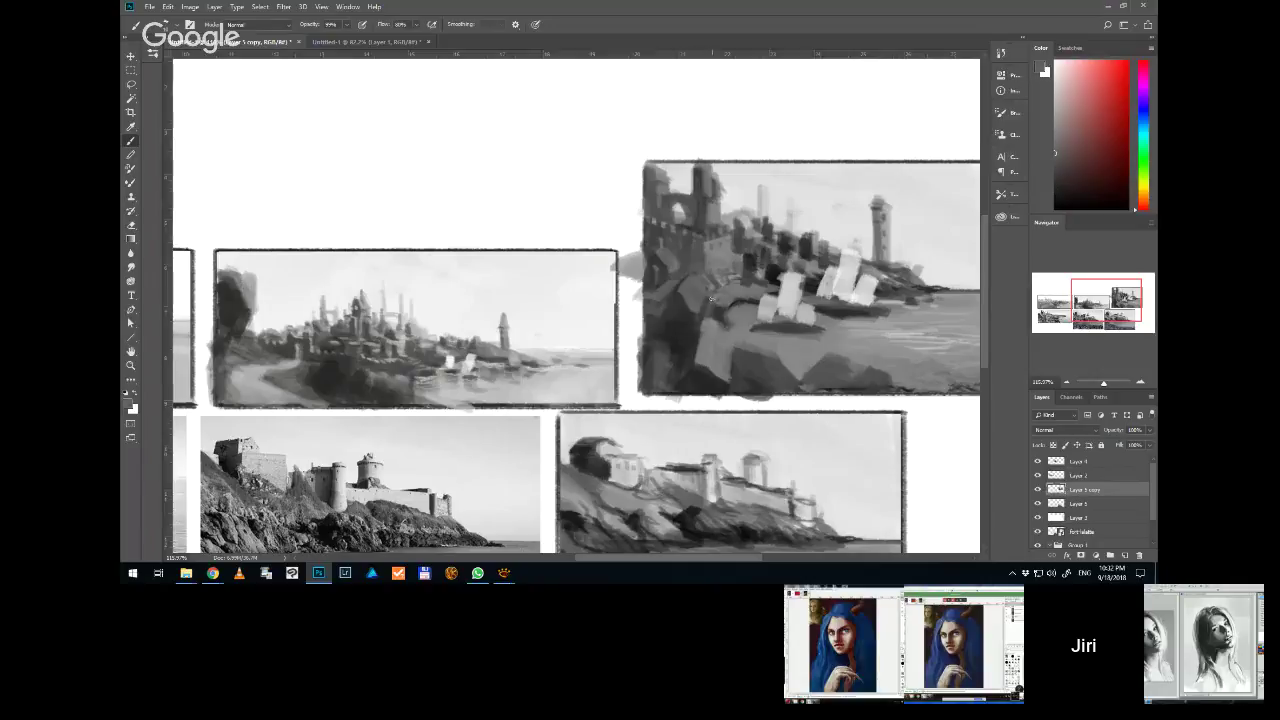
Refine the wall below the arch and its adjoining slope with sampled dark and mid greys
left_click(705, 322, "alt")
left_click(686, 273, "alt")
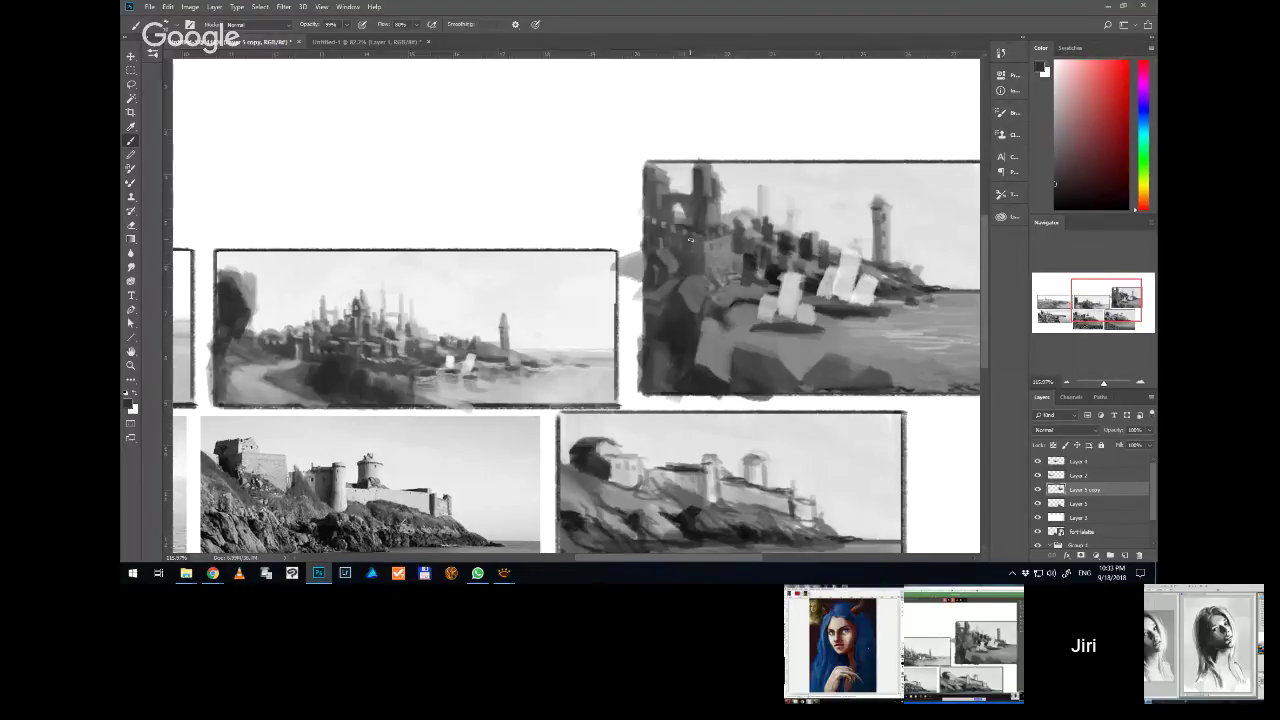
left_click(687, 239, "alt")
left_click(682, 262, "alt")
left_click(705, 259, "alt")
left_click(716, 280, "alt")
scroll(760, 269, "down", 5)
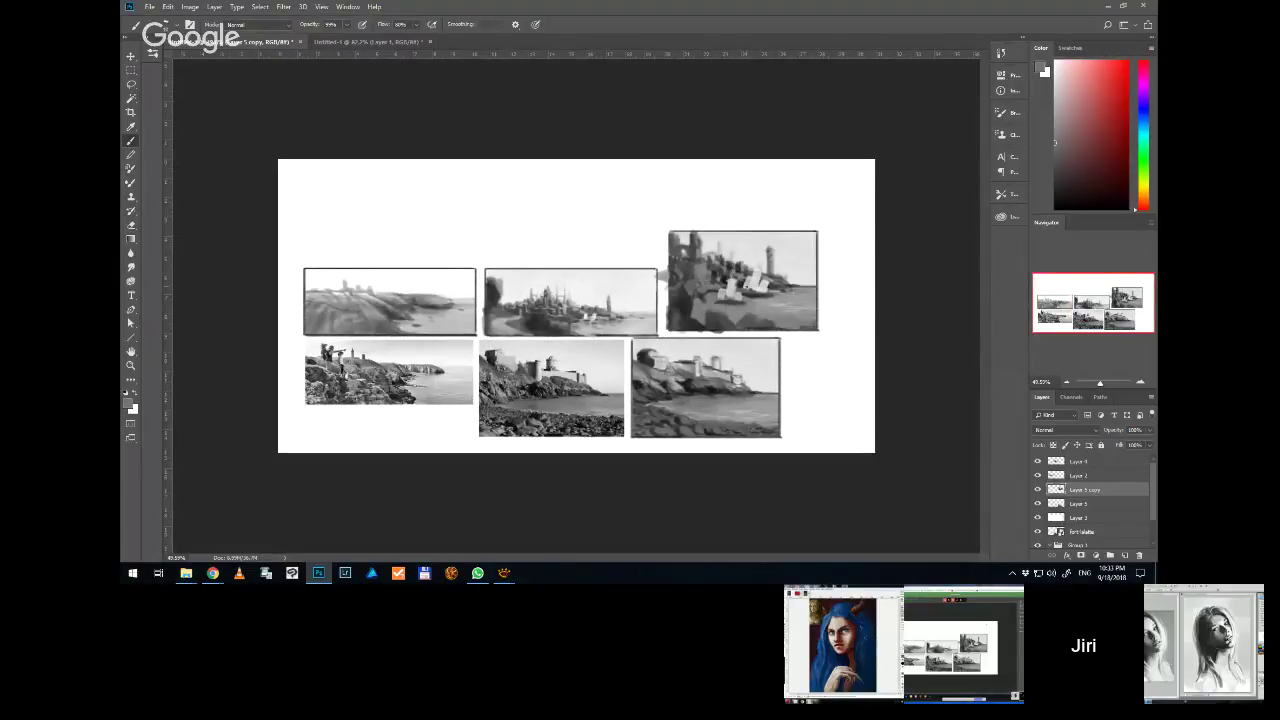
scroll(657, 312, "up", 5)
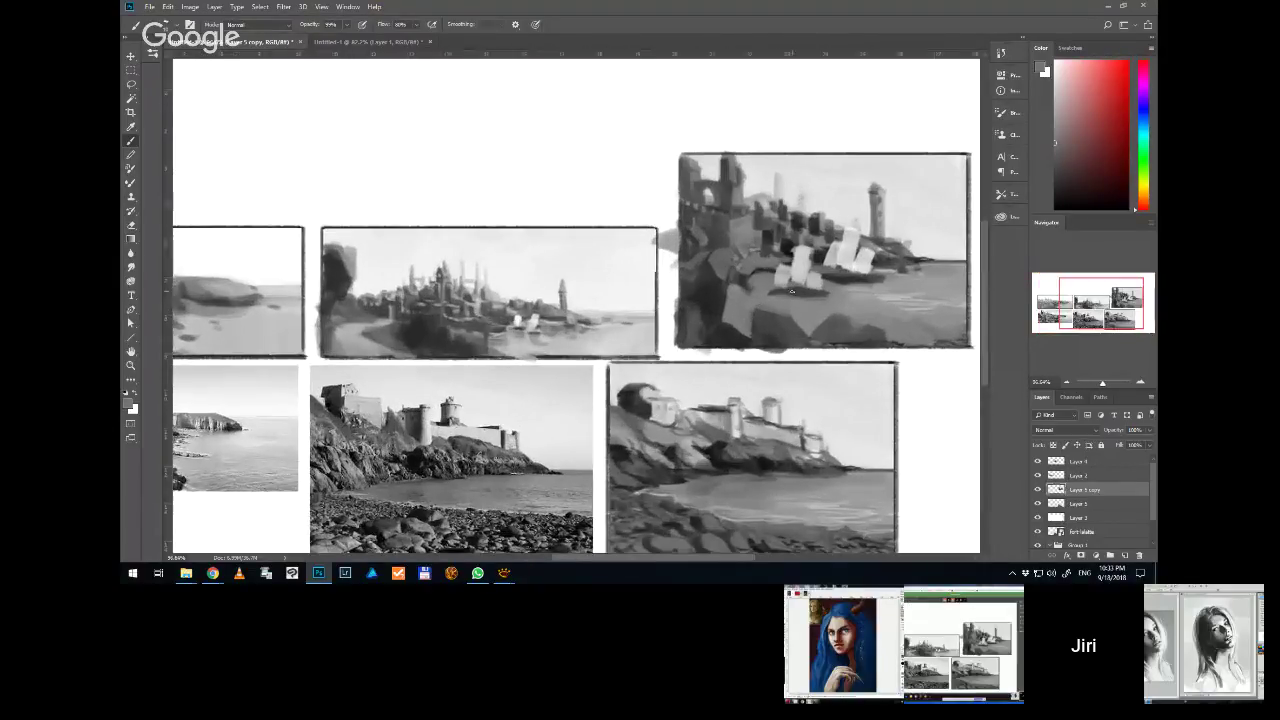
Strengthen the light and dark planes of the foreground rocks and touch up the arch opening with sampled sky tone
left_click(730, 356, "alt")
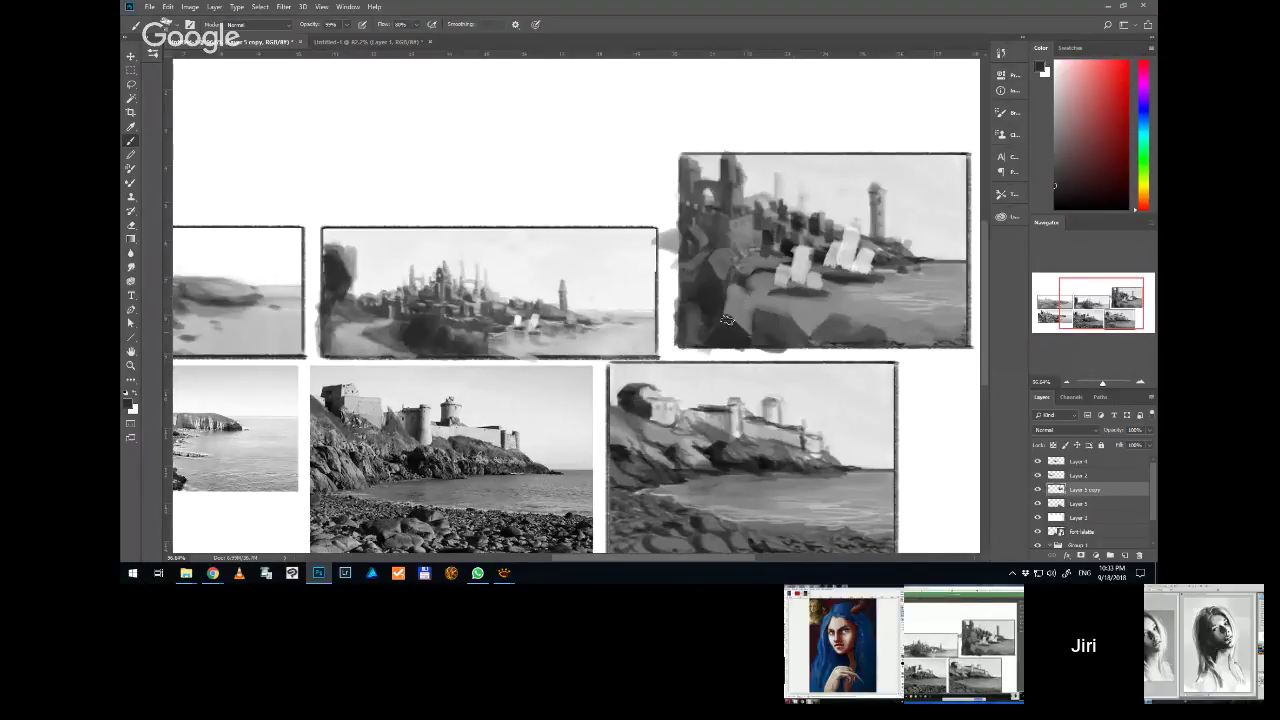
left_click(798, 266, "alt")
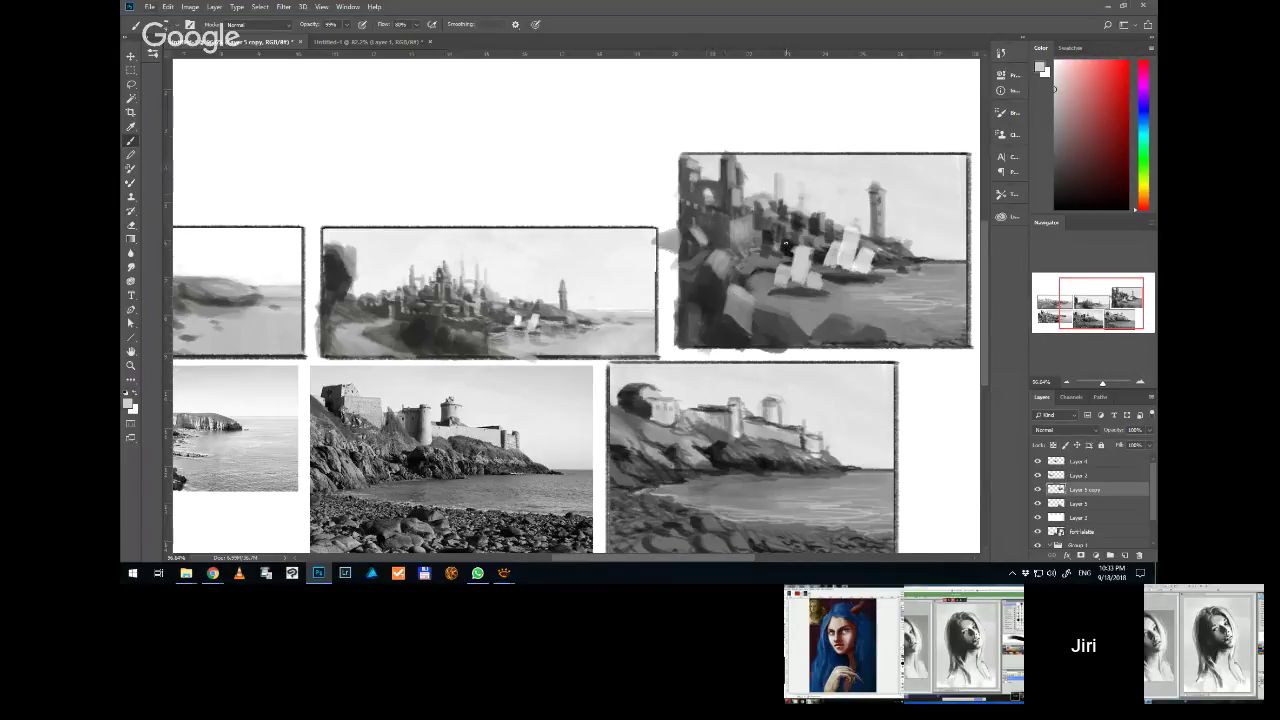
left_click(705, 193, "alt")
left_click(704, 192, "alt")
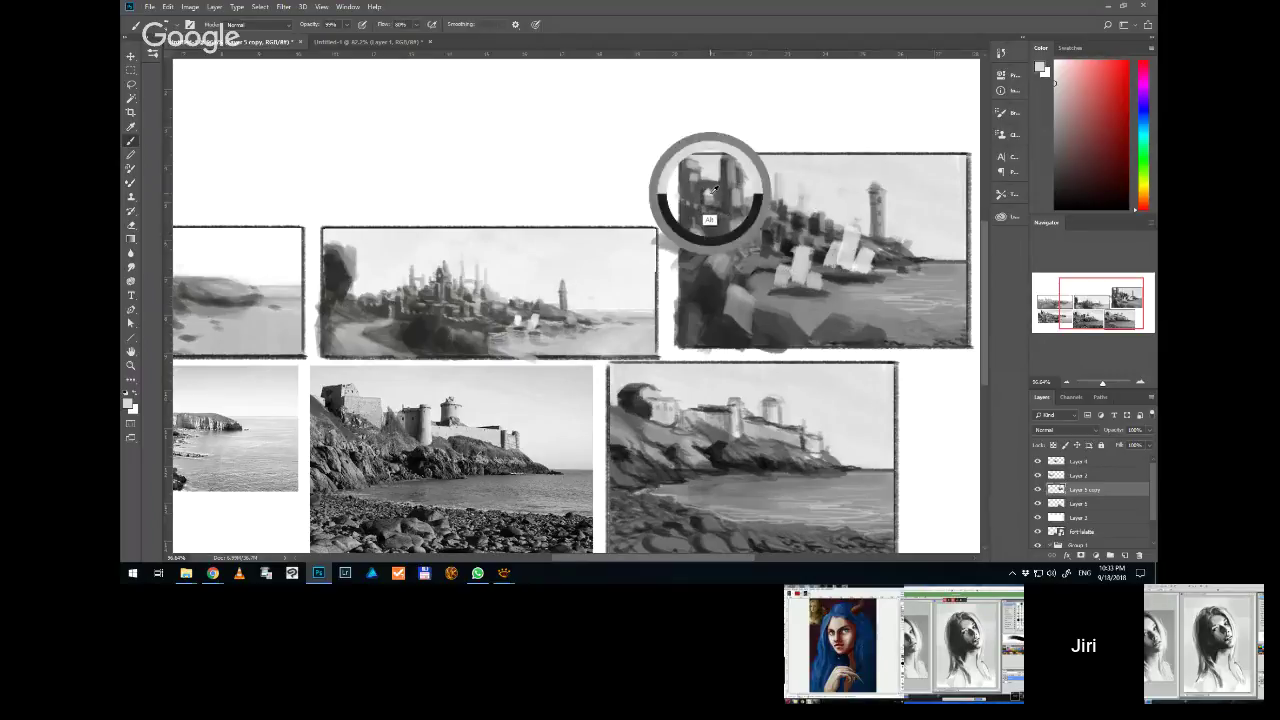
left_click(706, 193, "alt")
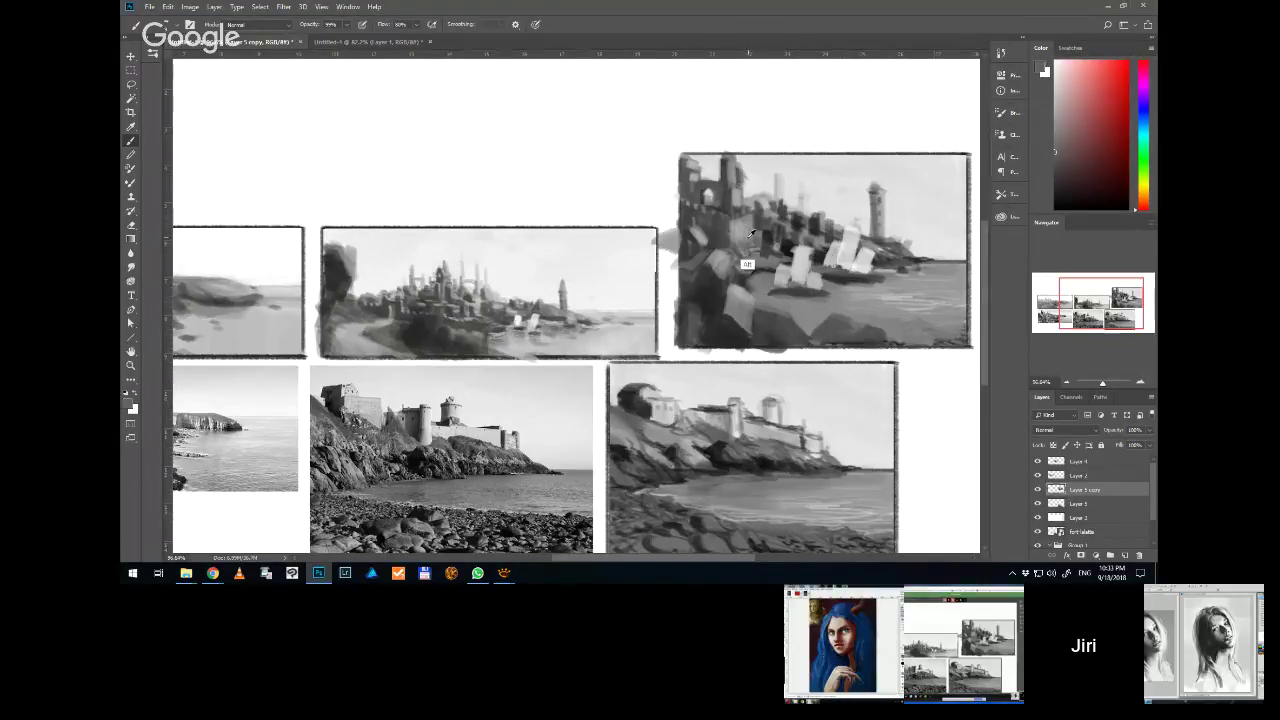
Detail the buildings and slope at the tall tower's base with sampled dark and mid greys
left_click(766, 264, "alt")
left_click(738, 234, "alt")
left_click(740, 238, "alt")
left_click(749, 247, "alt")
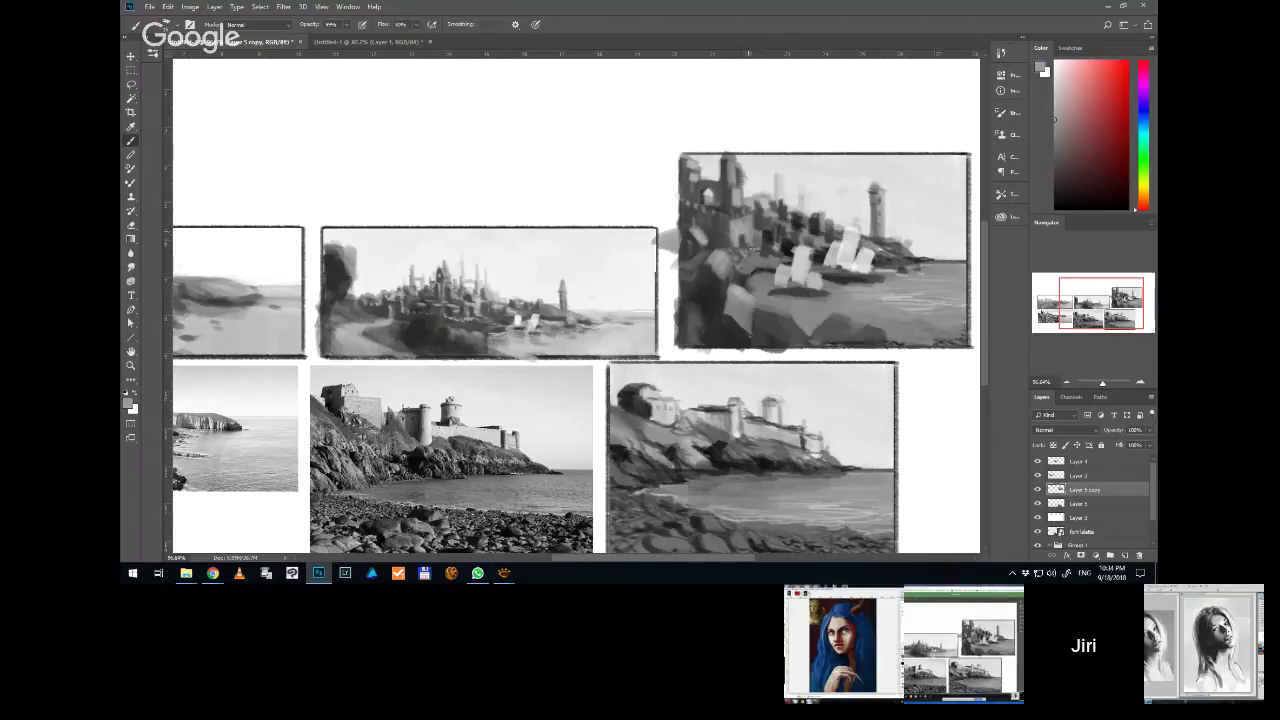
left_click(745, 246, "alt")
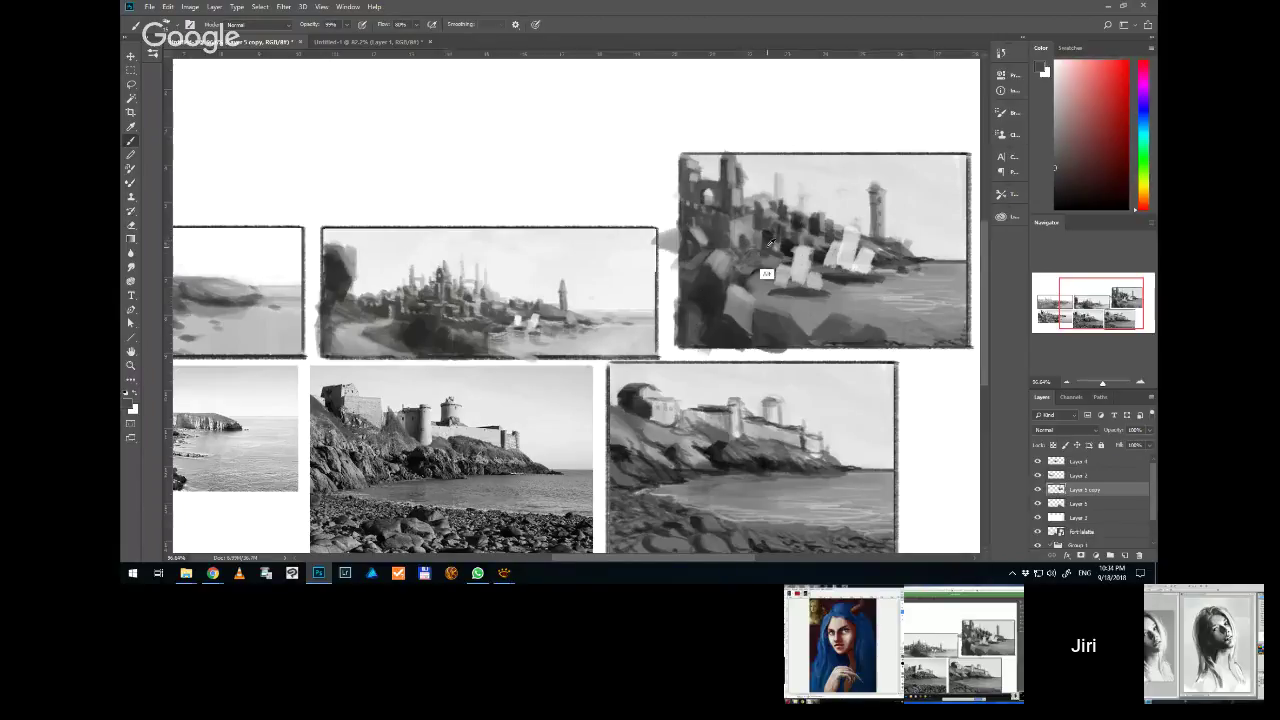
Refine the slope between the castle wall and the foreground rocks with sampled dark, light and mid greys
left_click(752, 255, "alt")
left_click(762, 261, "alt")
left_click(760, 257, "alt")
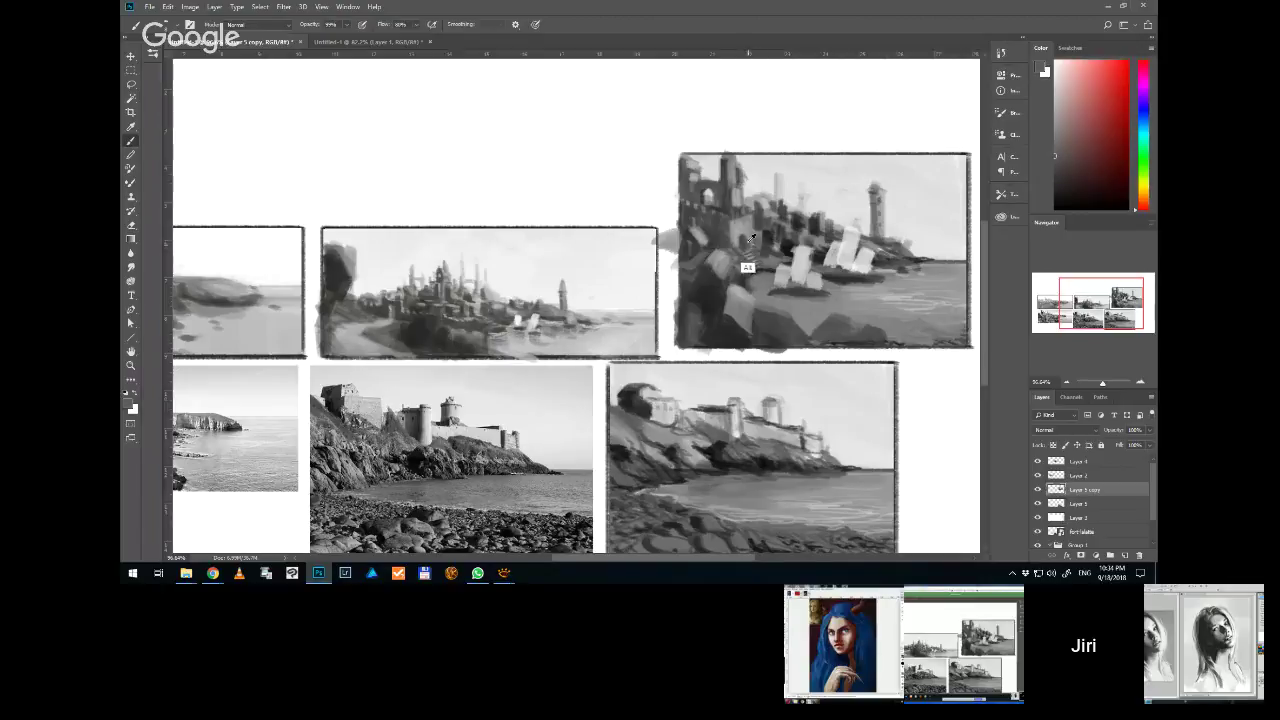
left_click(748, 257, "alt")
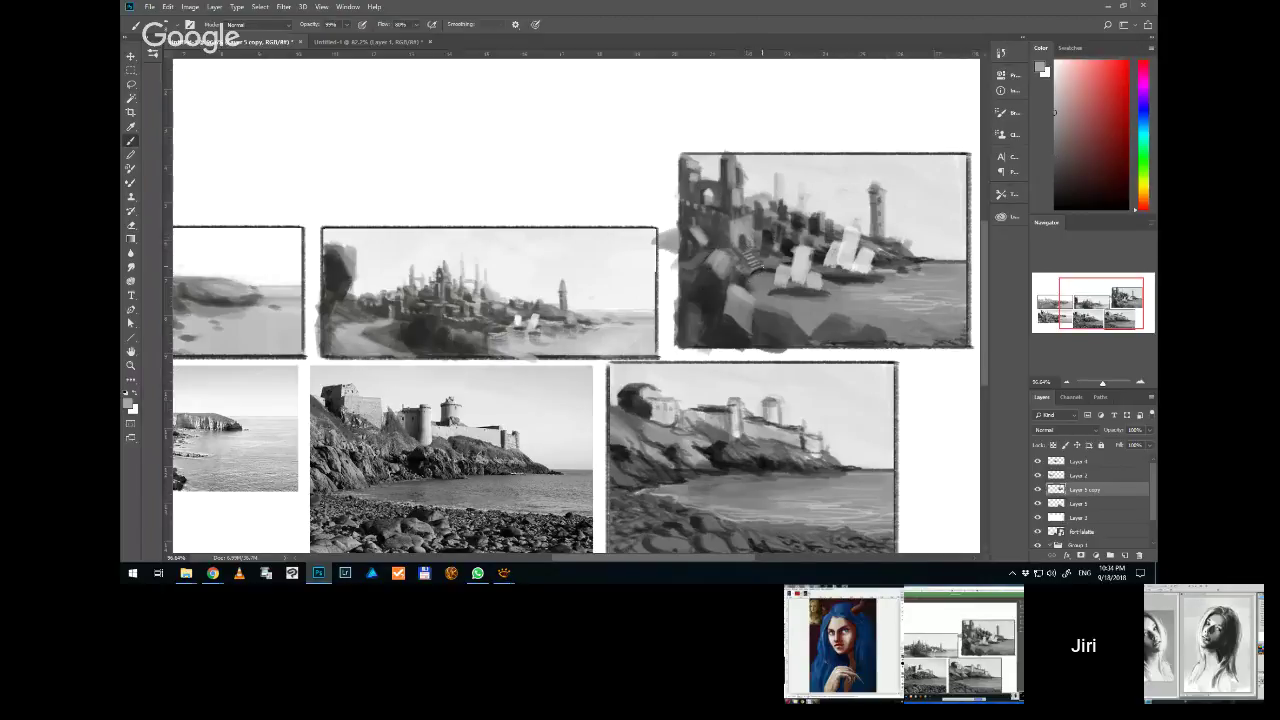
left_click(758, 258, "alt")
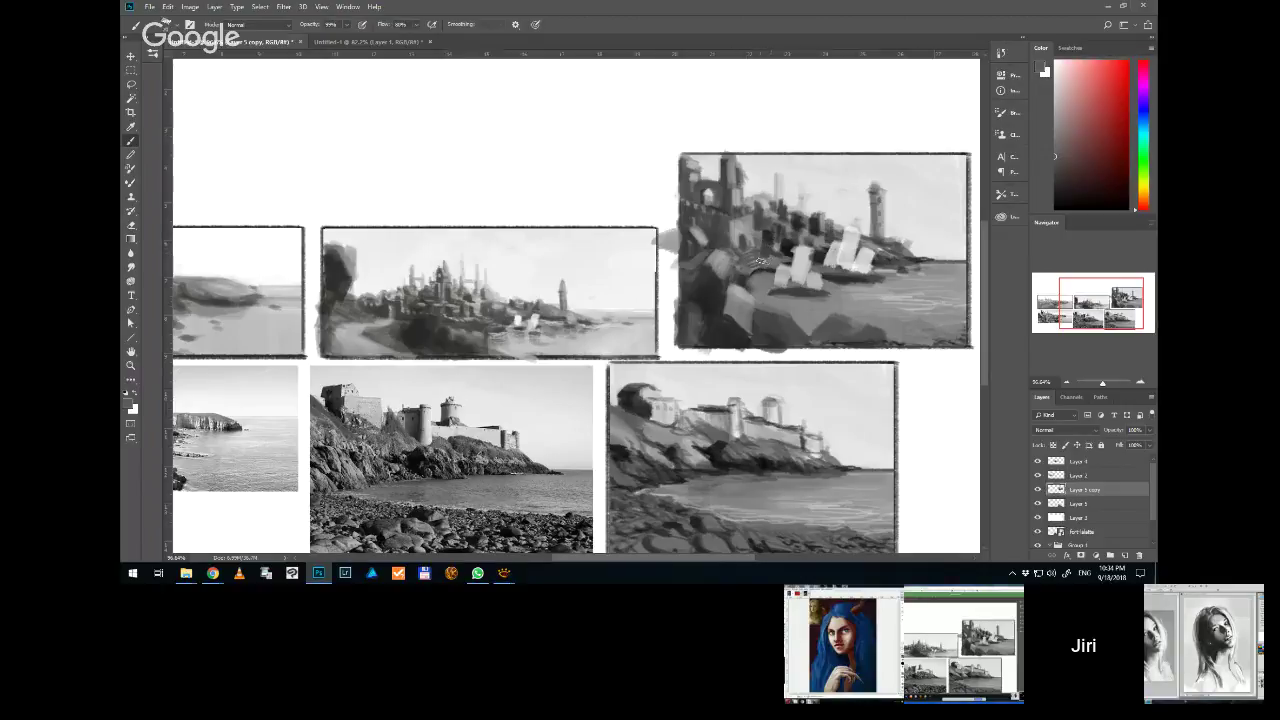
left_click(748, 266, "alt")
left_click(750, 258, "alt")
left_click(753, 251, "alt")
left_click(771, 247, "alt")
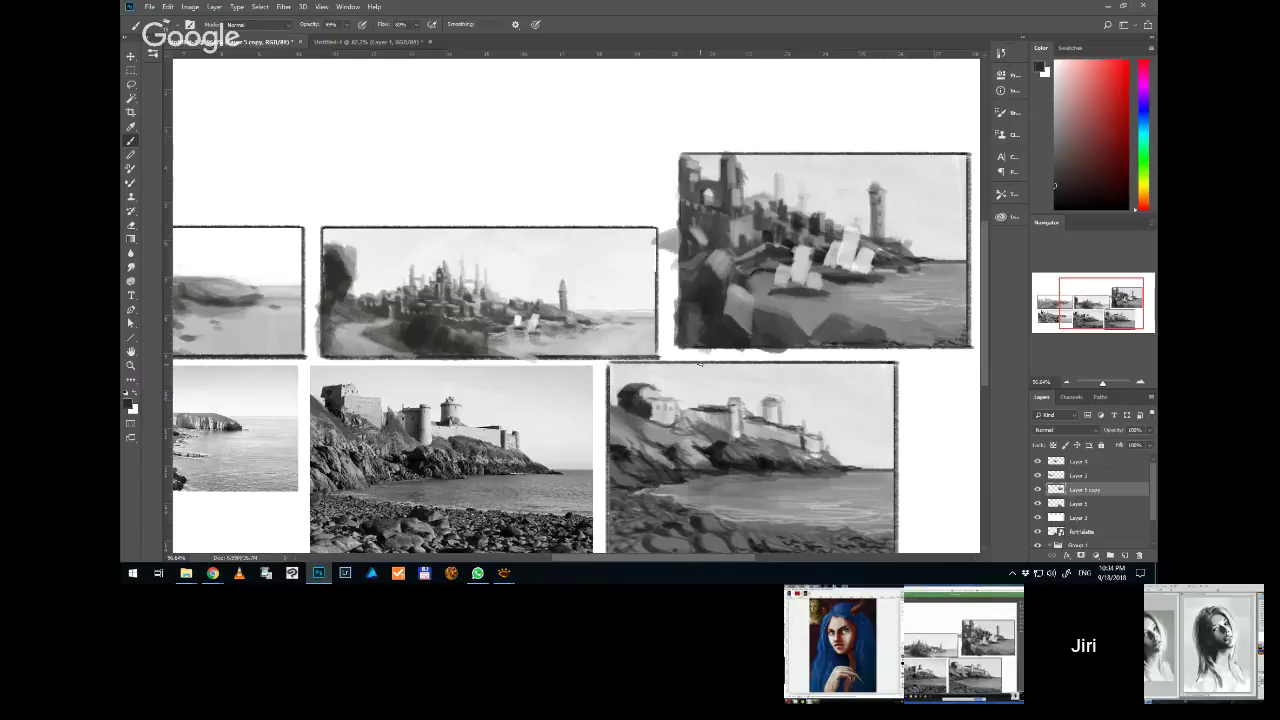
Rework the slope's lower edge beside the foreground rocks and sailboats with sampled dark and mid greys
left_click(775, 253, "alt")
left_click(726, 260, "alt")
left_click(714, 316, "alt")
left_click(754, 270, "alt")
left_click(760, 249, "alt")
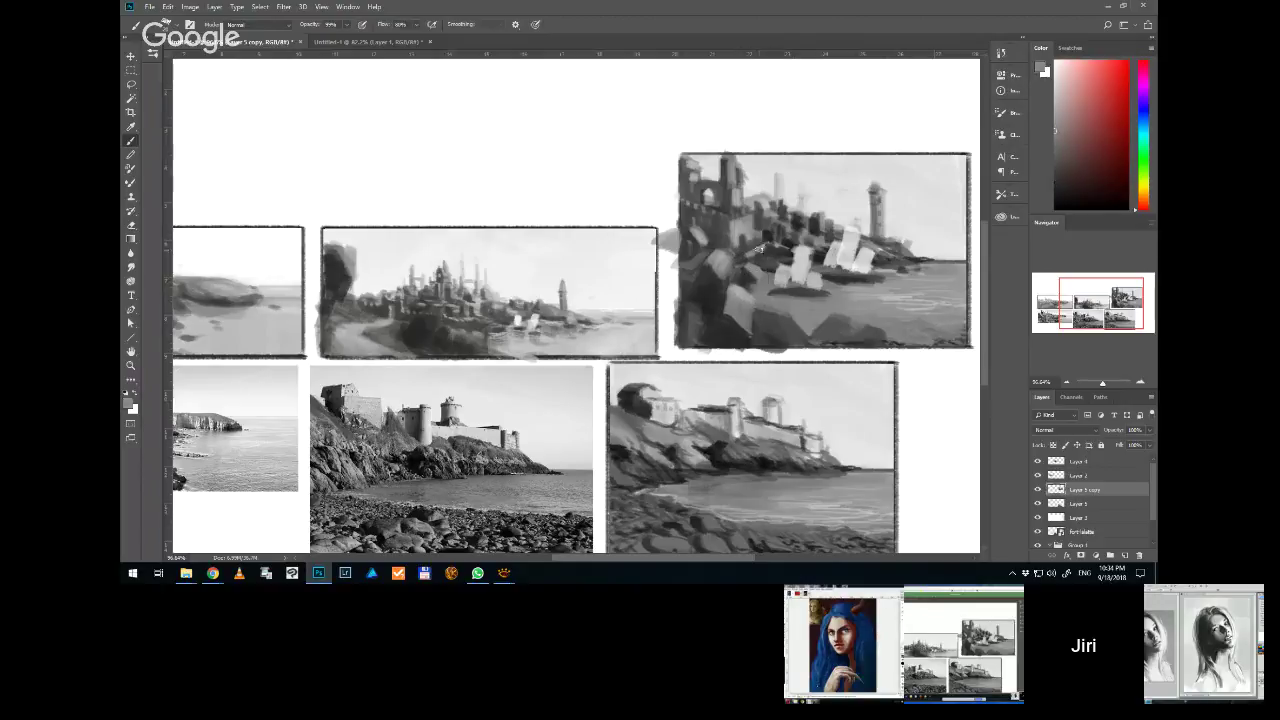
Darken the slender background tower and touch up the buildings below it with sampled greys
left_click(776, 244, "alt")
left_click(775, 224, "alt")
left_click(795, 228, "alt")
left_click(780, 207, "alt")
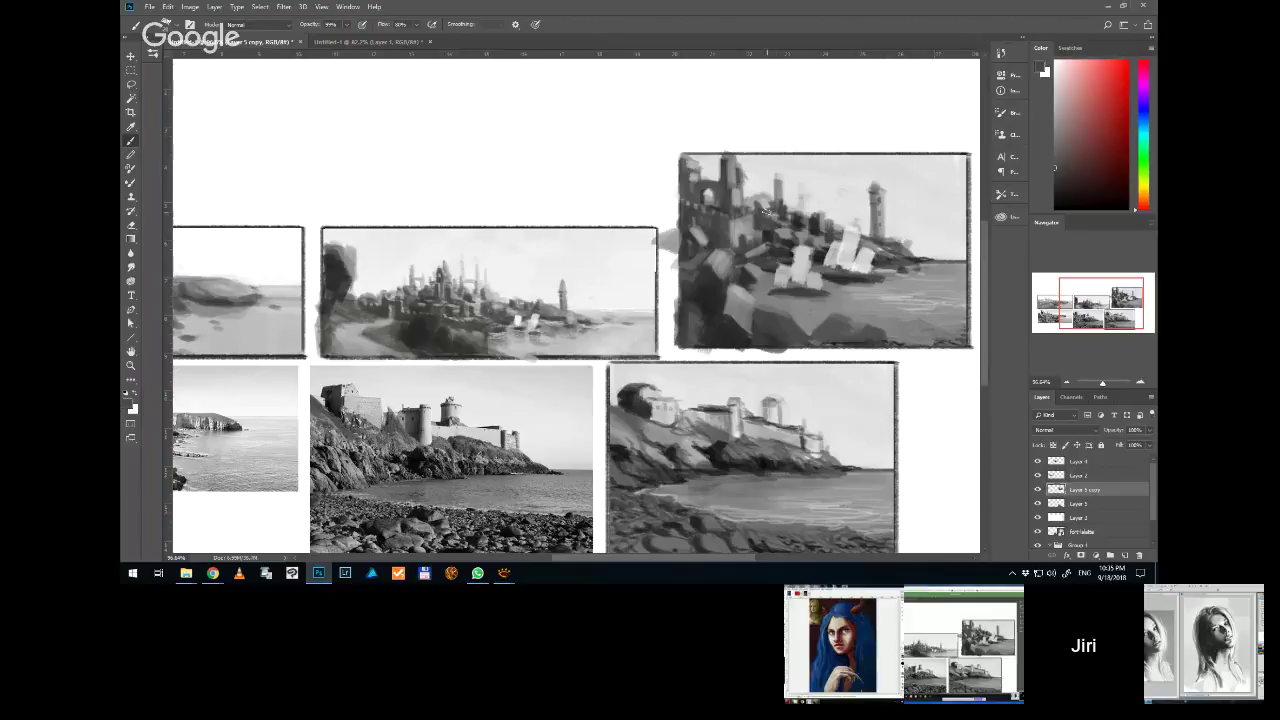
left_click(766, 235, "alt")
Check the whole canvas of castle studies, then switch to the Google Hangouts window in Chrome
scroll(772, 221, "down", 3)
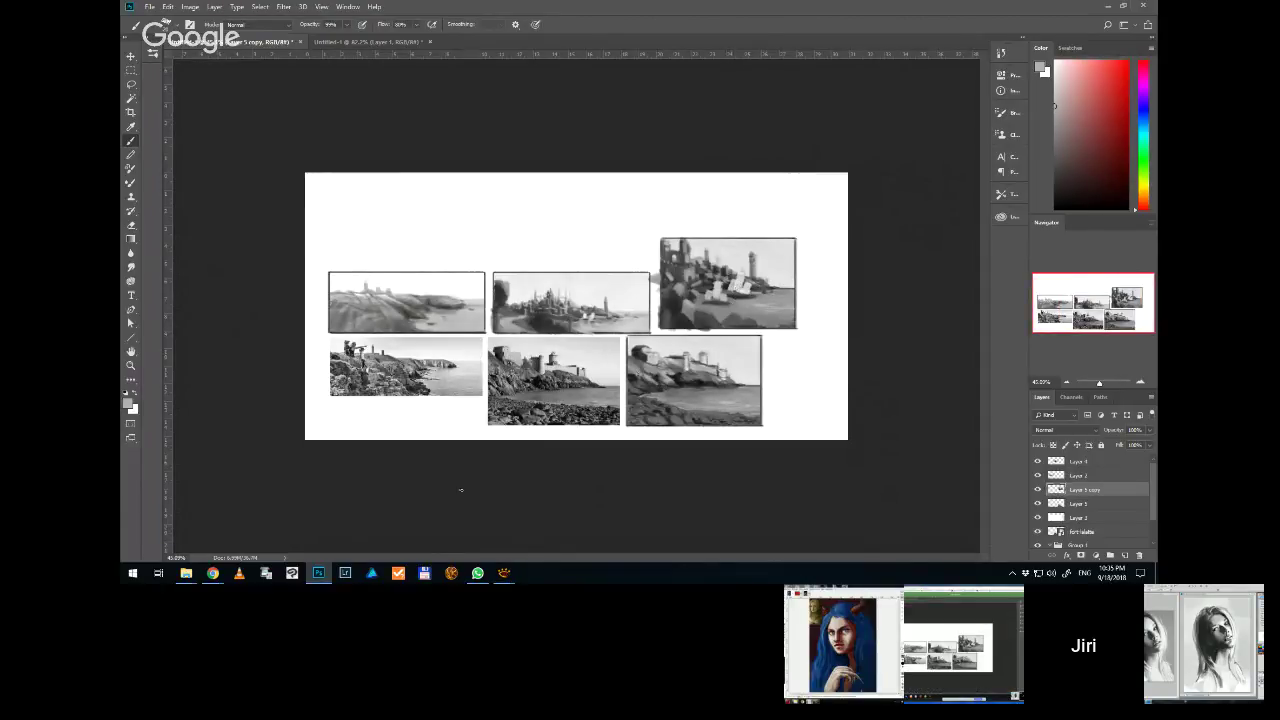
mouse_move(213, 573)
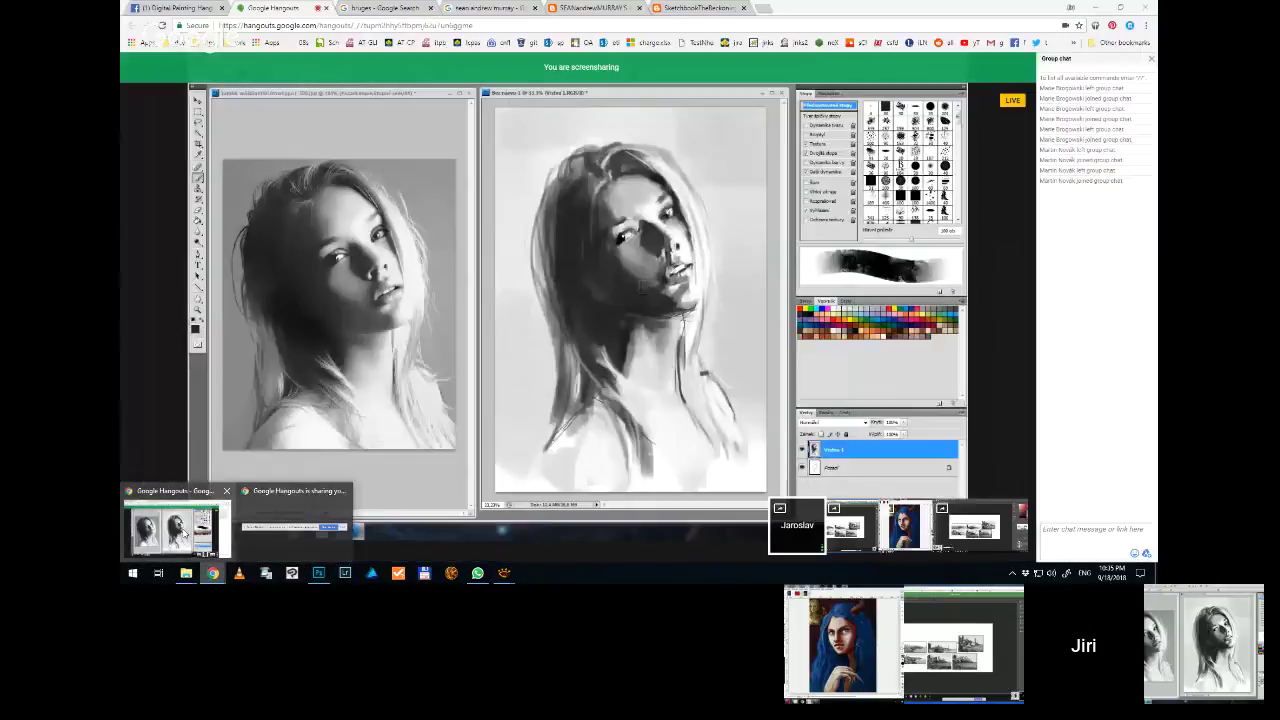
left_click(183, 533)
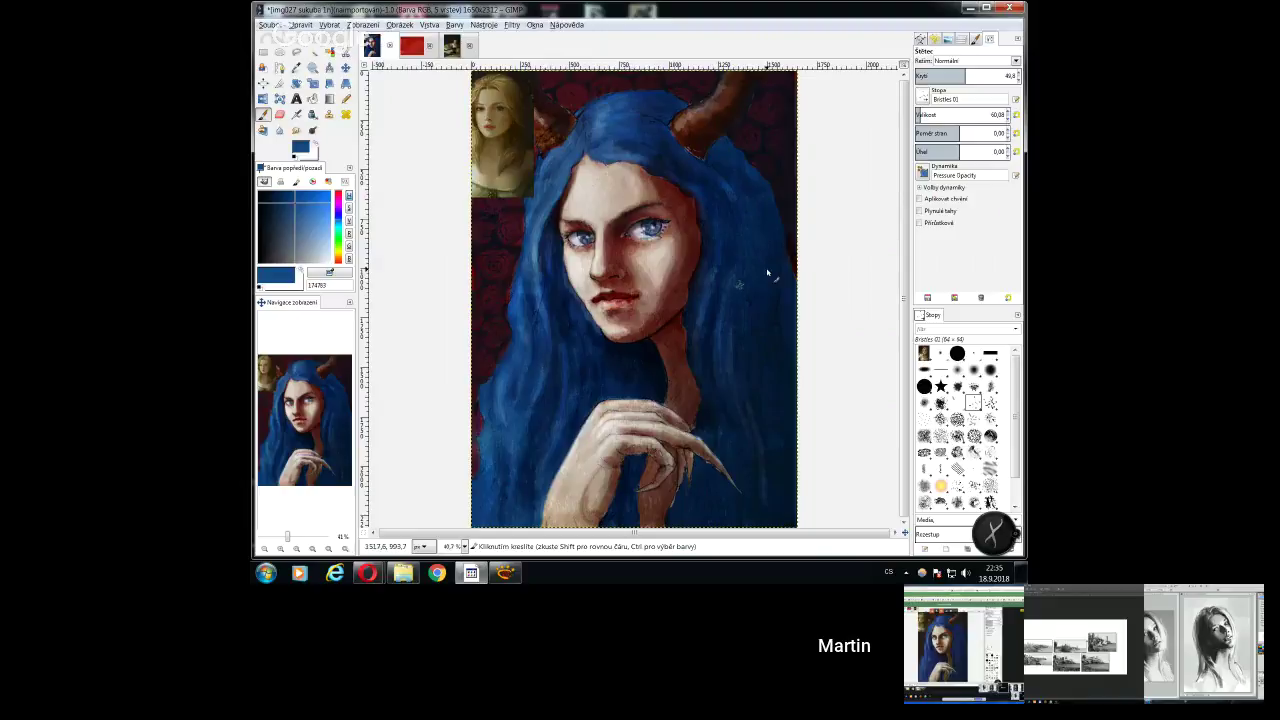
Enlarge the Bristles 01 brush for painting on the blue-haired portrait
key("bracketright")
key("bracketright")
key("bracketright")
key("bracketright")
key("bracketright")
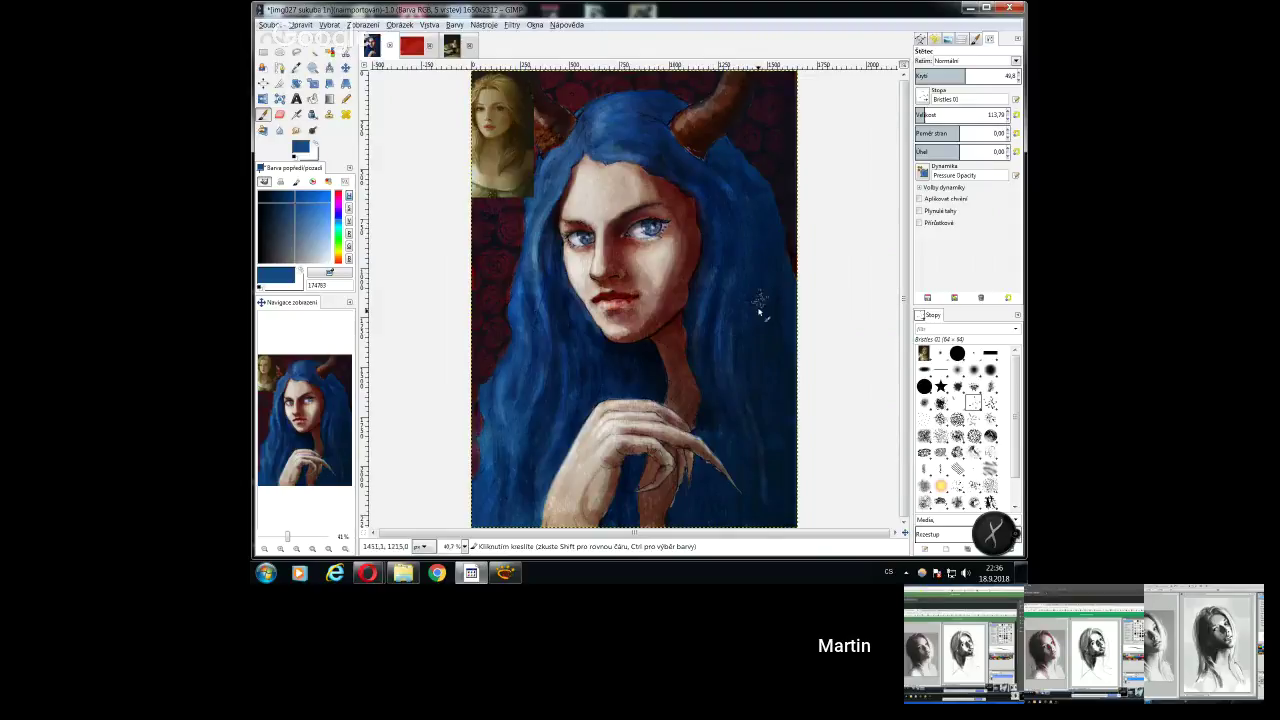
key("bracketright")
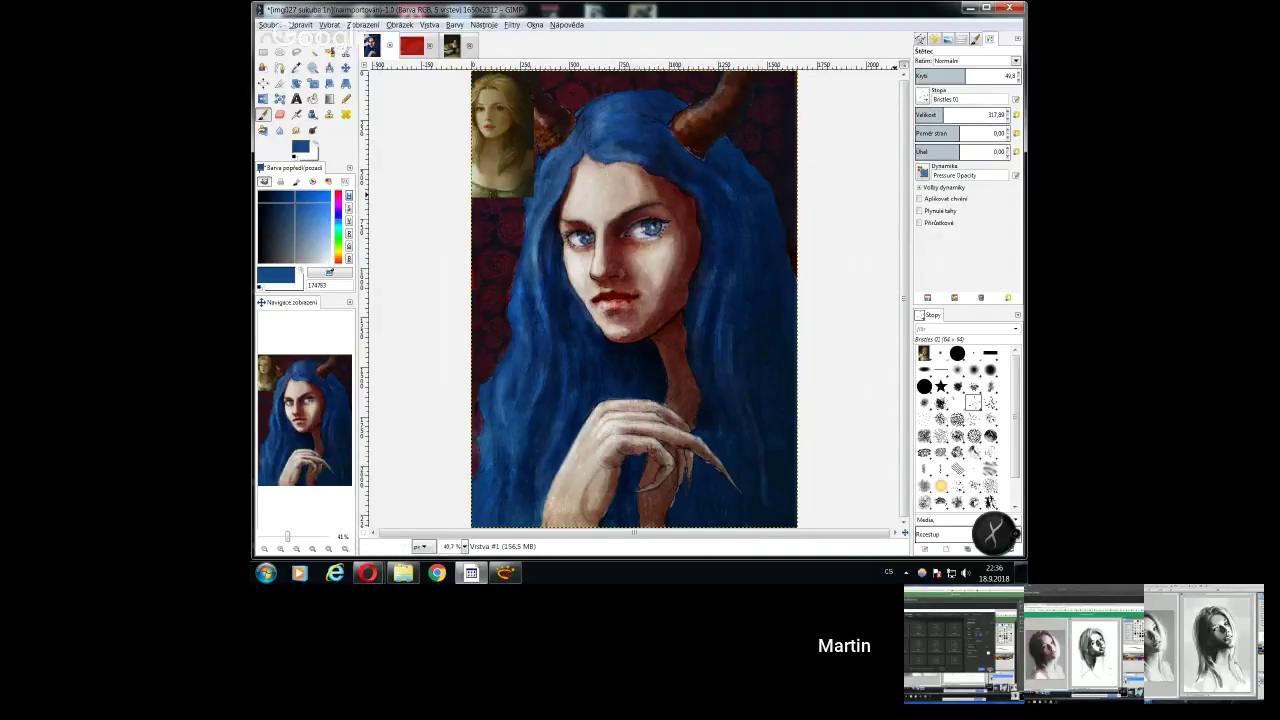
Add a new transparent layer above Vrstva #1 and set its blend mode to Násobení (Multiply)
left_click(966, 39)
left_click(924, 135)
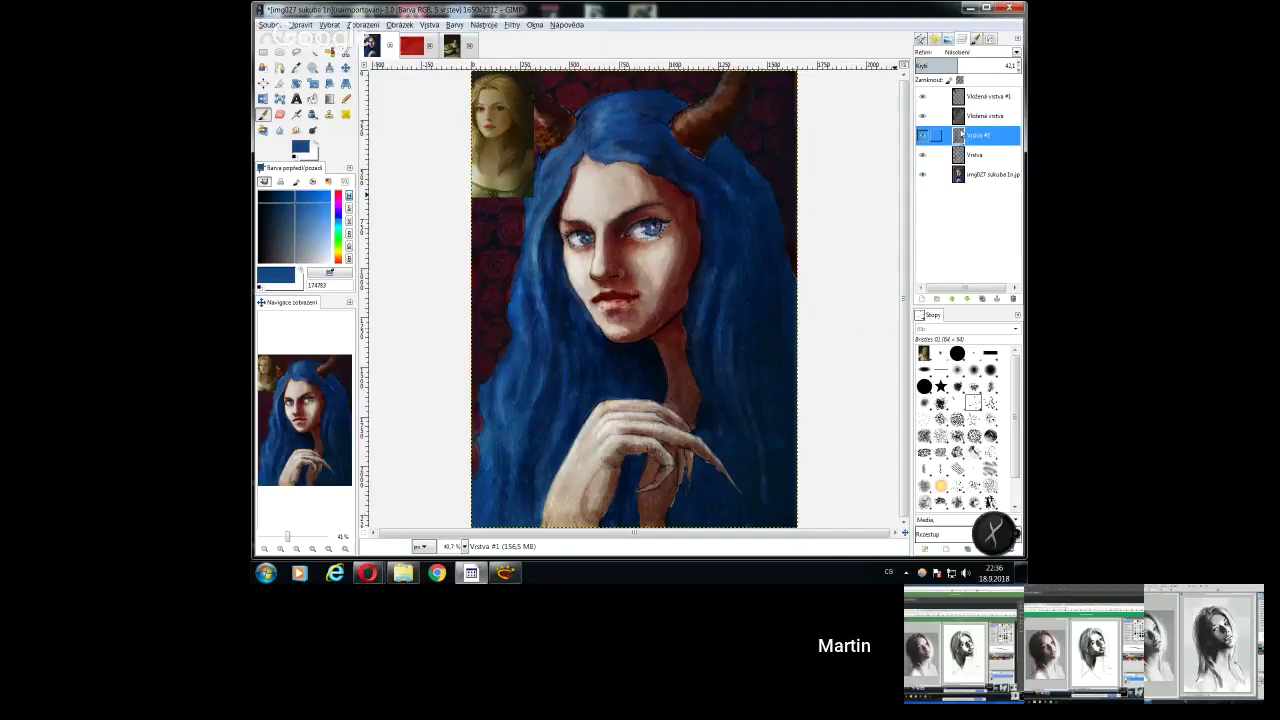
left_click(921, 298)
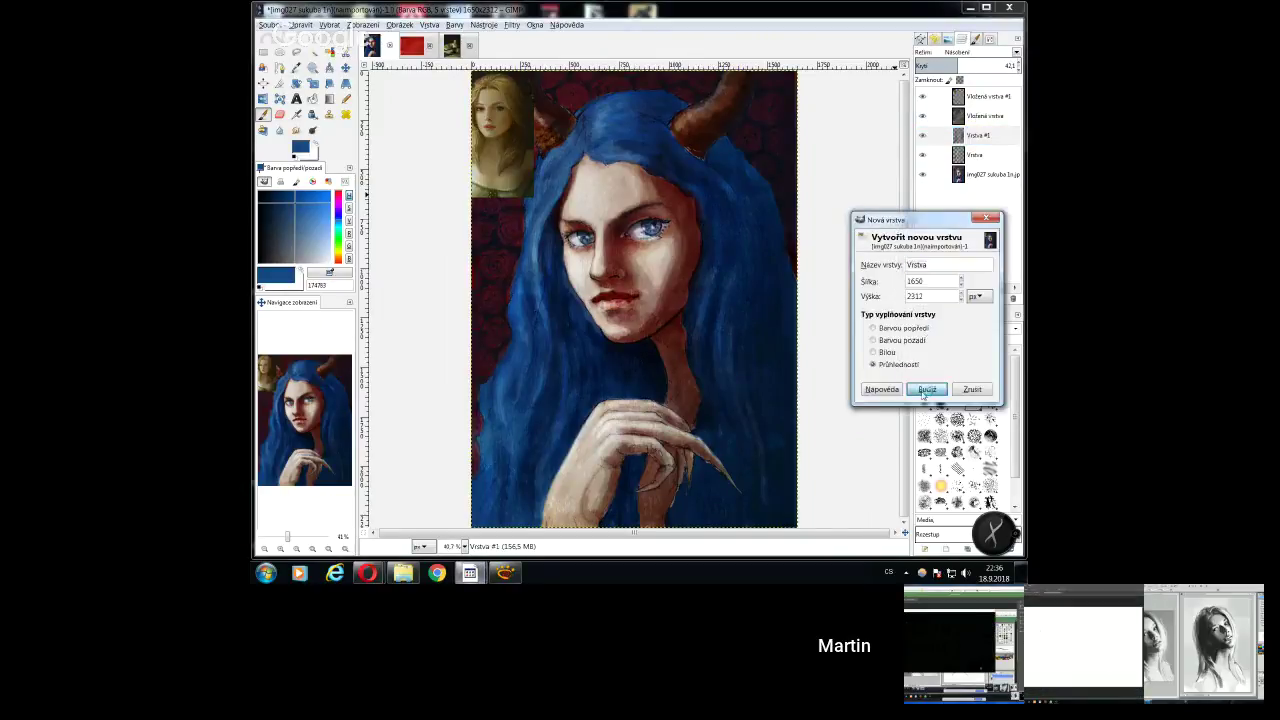
left_click(924, 389)
left_click(975, 135)
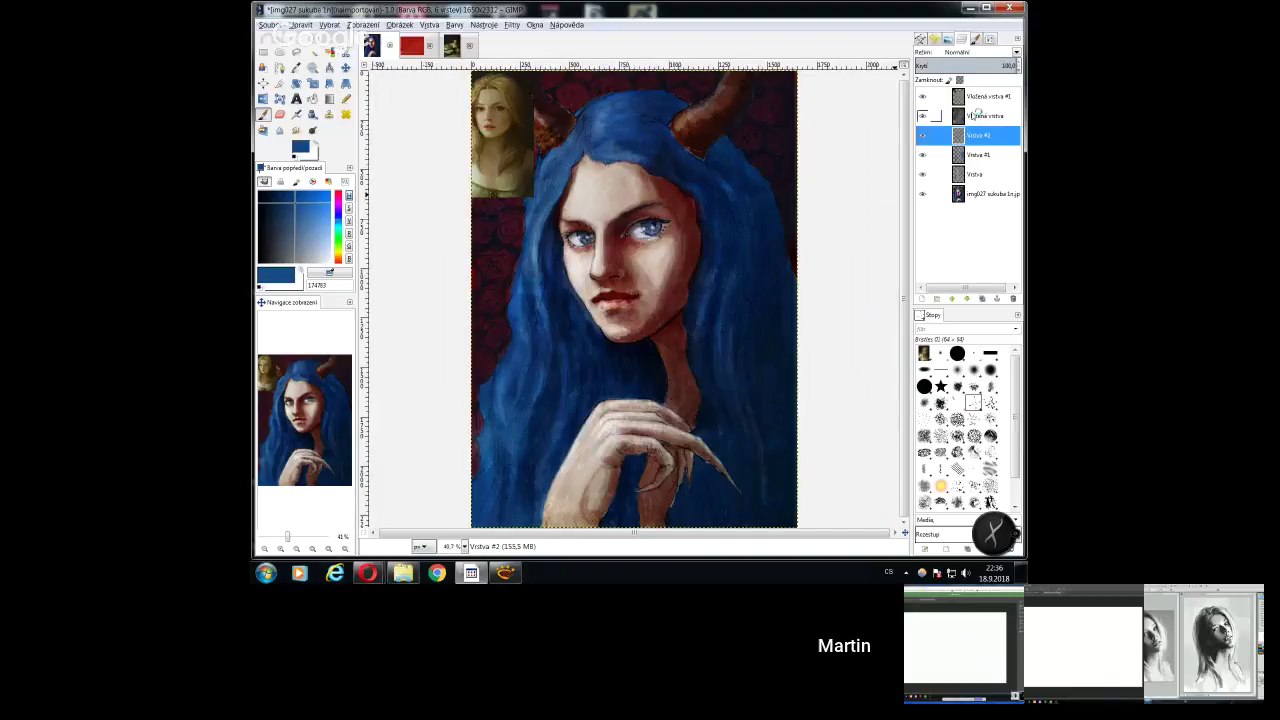
left_click(1016, 54)
left_click(975, 165)
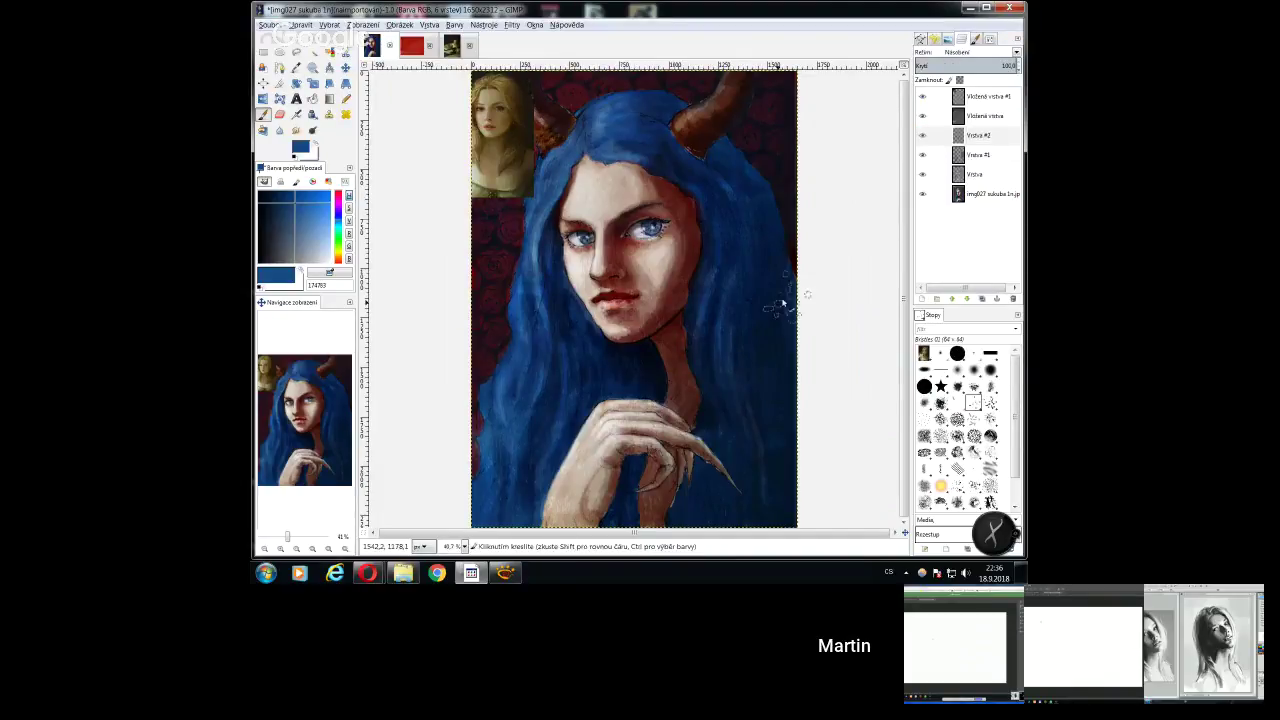
Shade the blue hair with the 2. Hardness 025 brush at reduced size and opacity
left_click(957, 368)
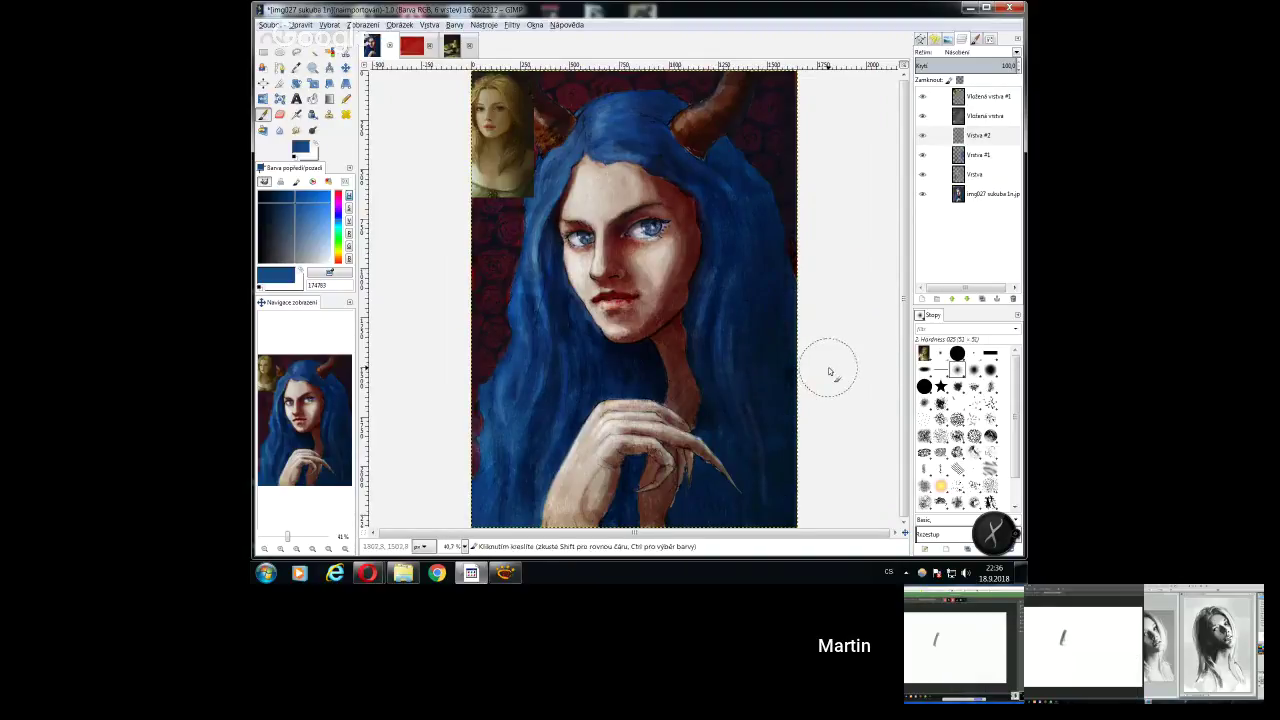
left_click(989, 39)
left_click(927, 114)
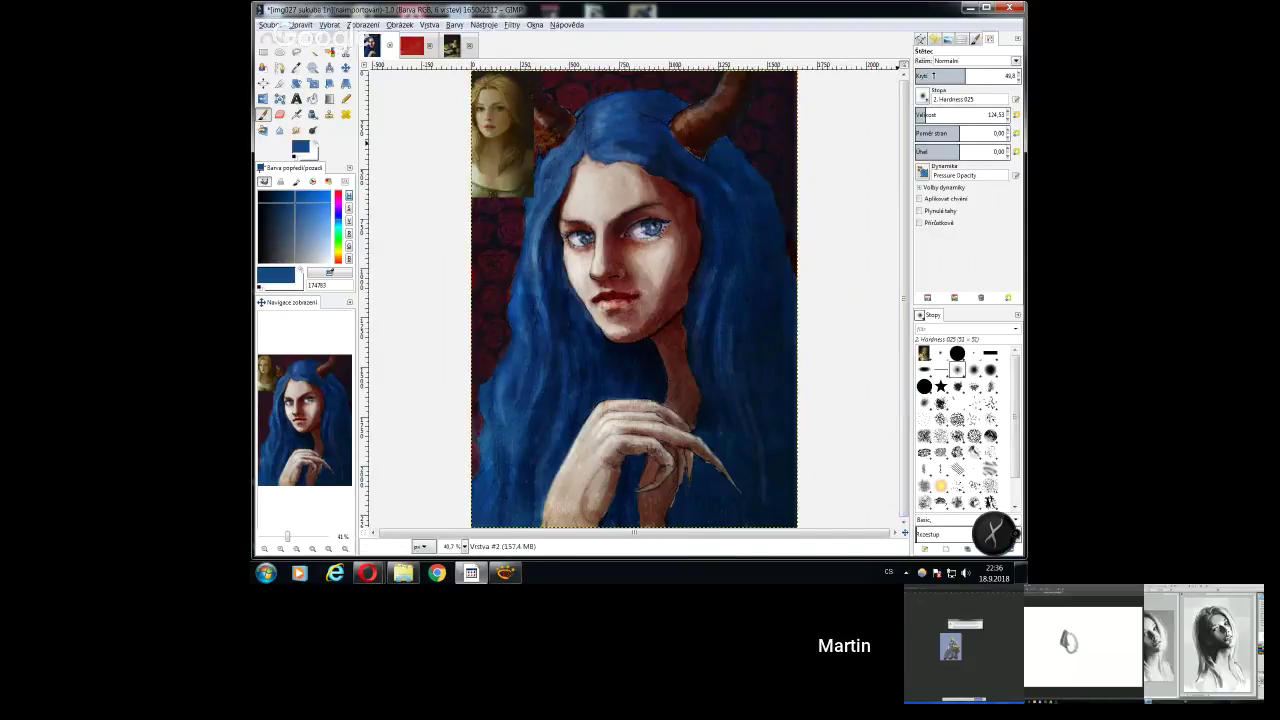
key("less")
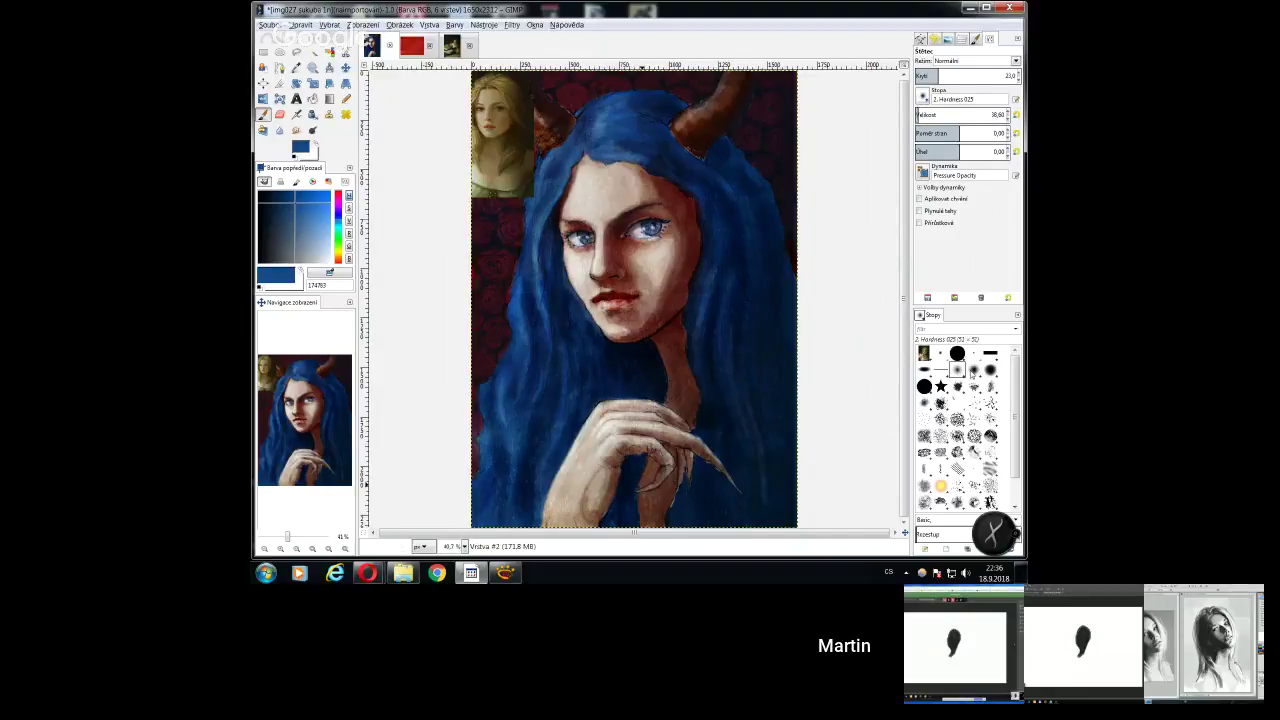
Paint darker hair strands beside the face with the Oils 02 brush, reducing its size to 11.74 for finer strokes
left_click(973, 451)
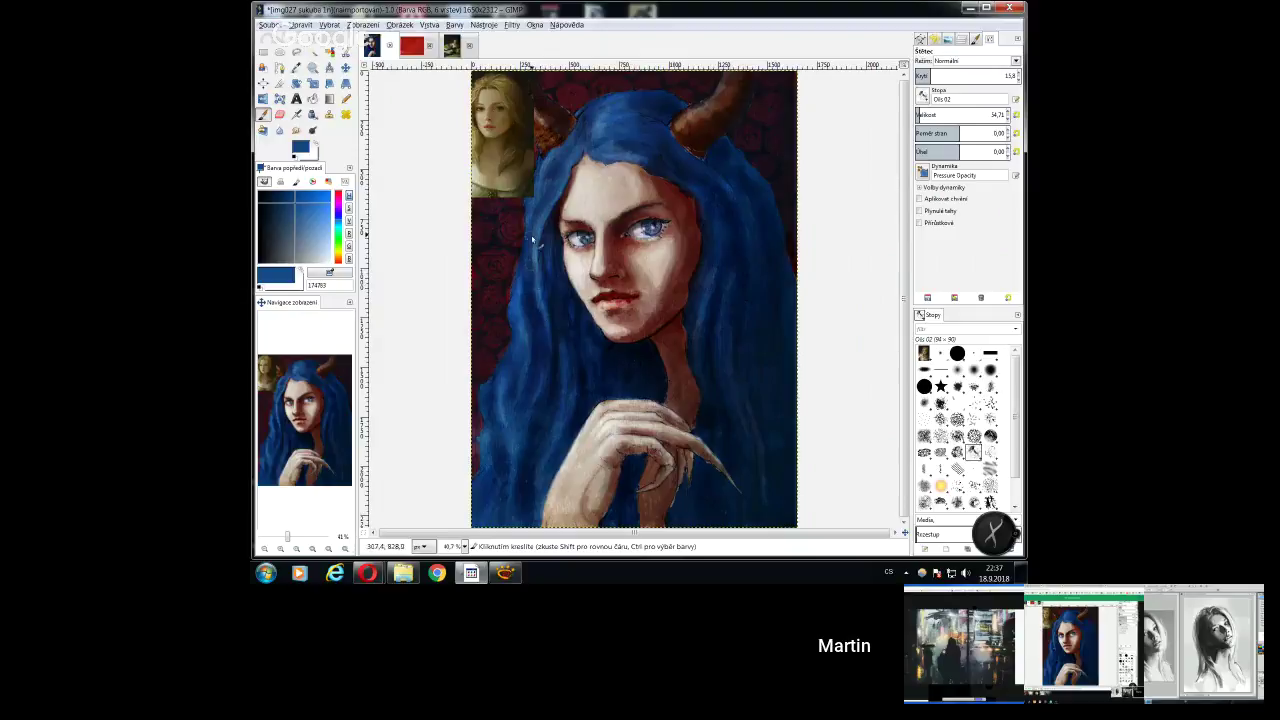
left_click_drag(521, 288, 523, 342)
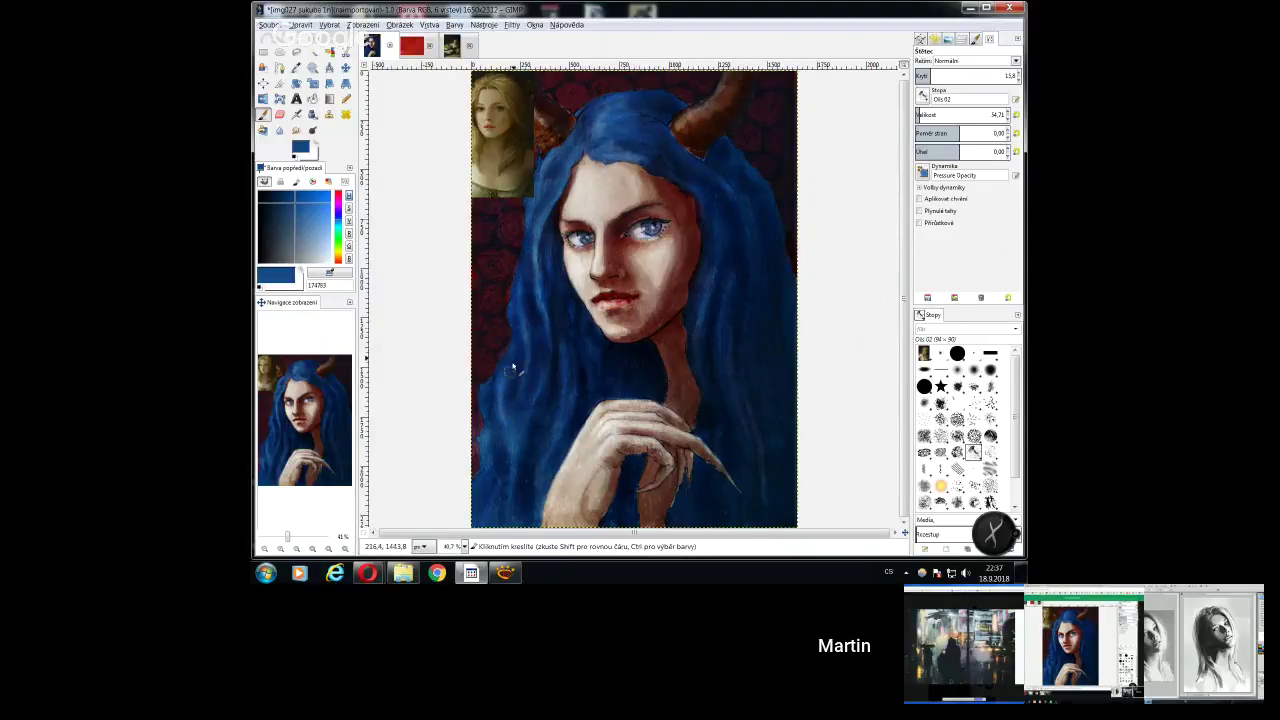
mouse_move(512, 570)
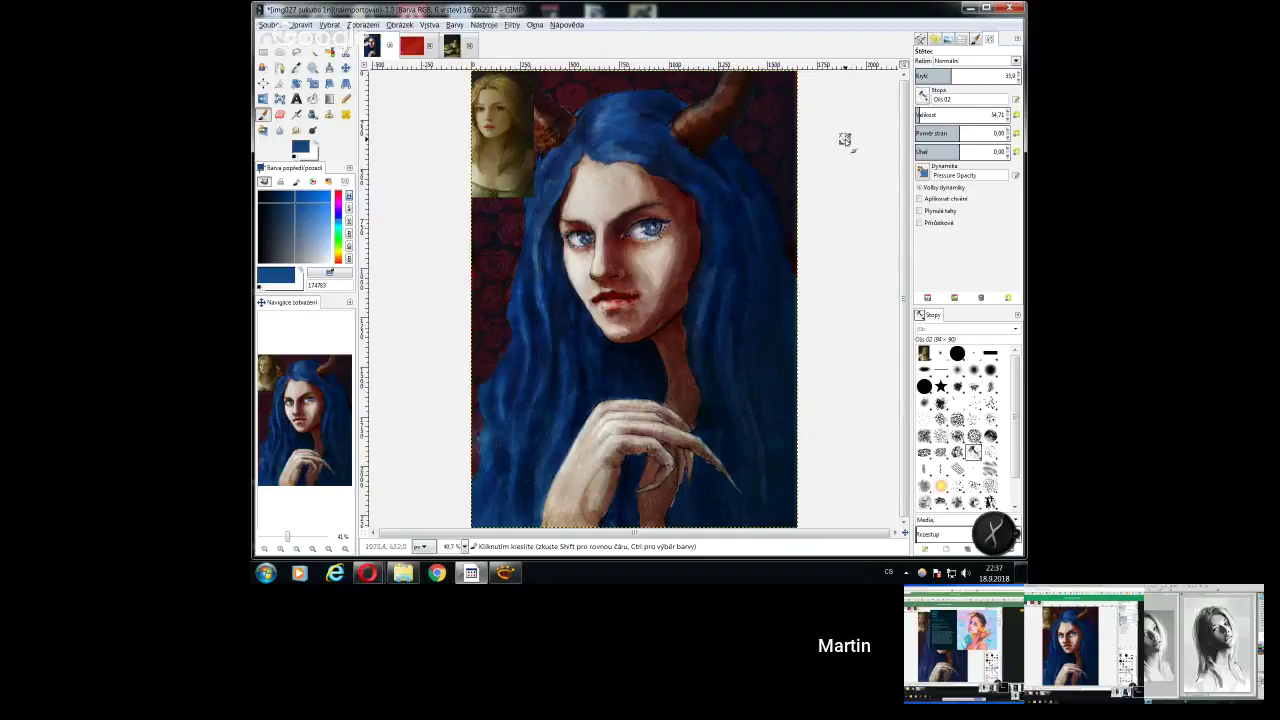
key("[")
key("[")
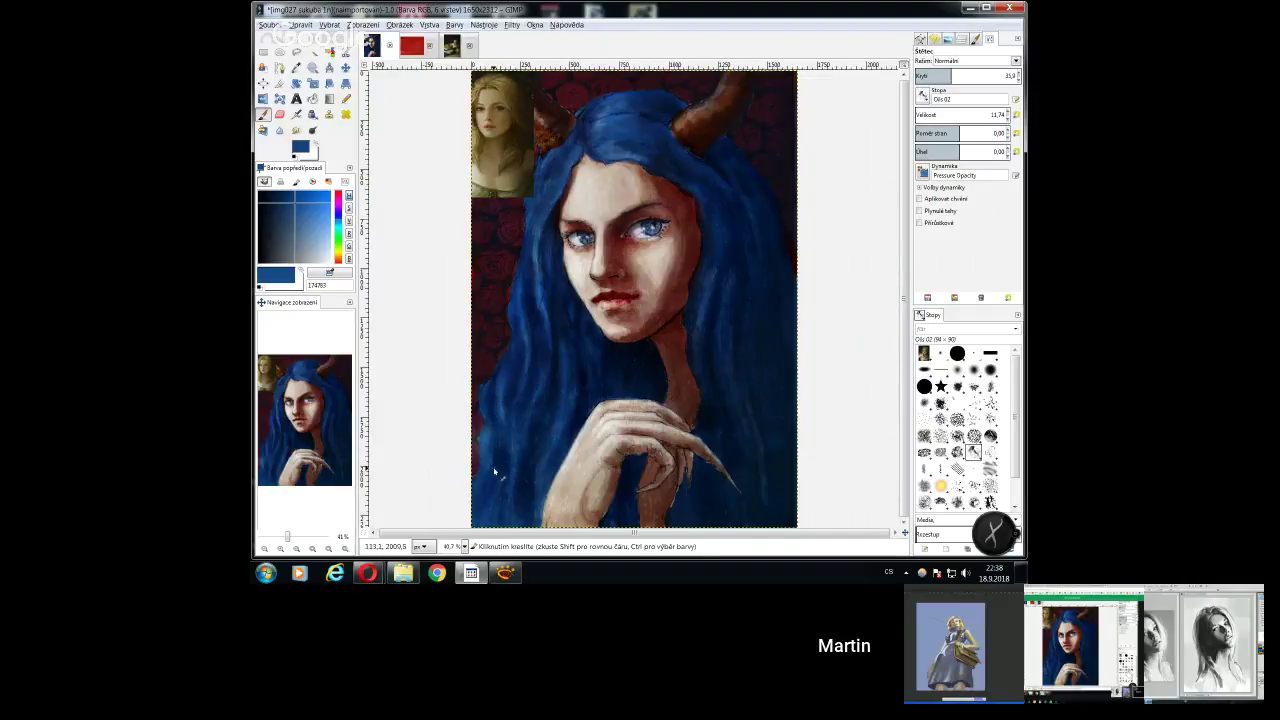
mouse_move(471, 572)
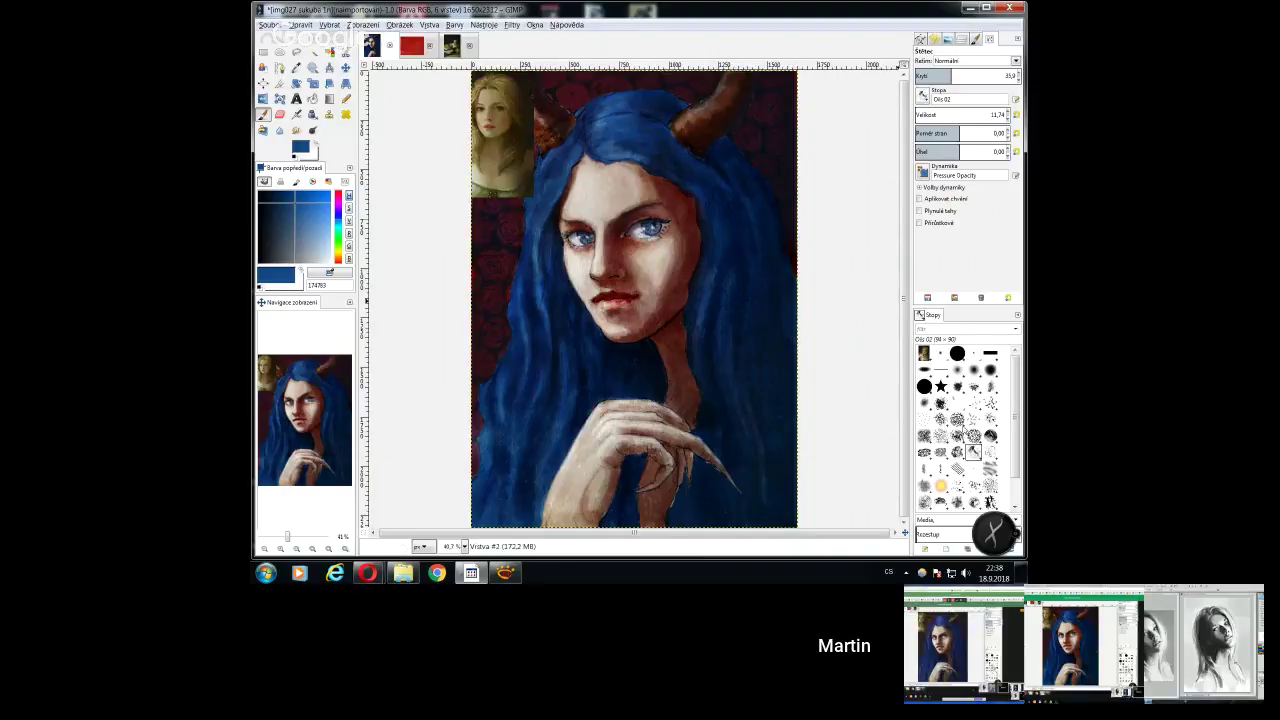
Choose the Bristles 01 brush and hide the reference portrait layer Vložená vrstva #1
left_click(973, 402)
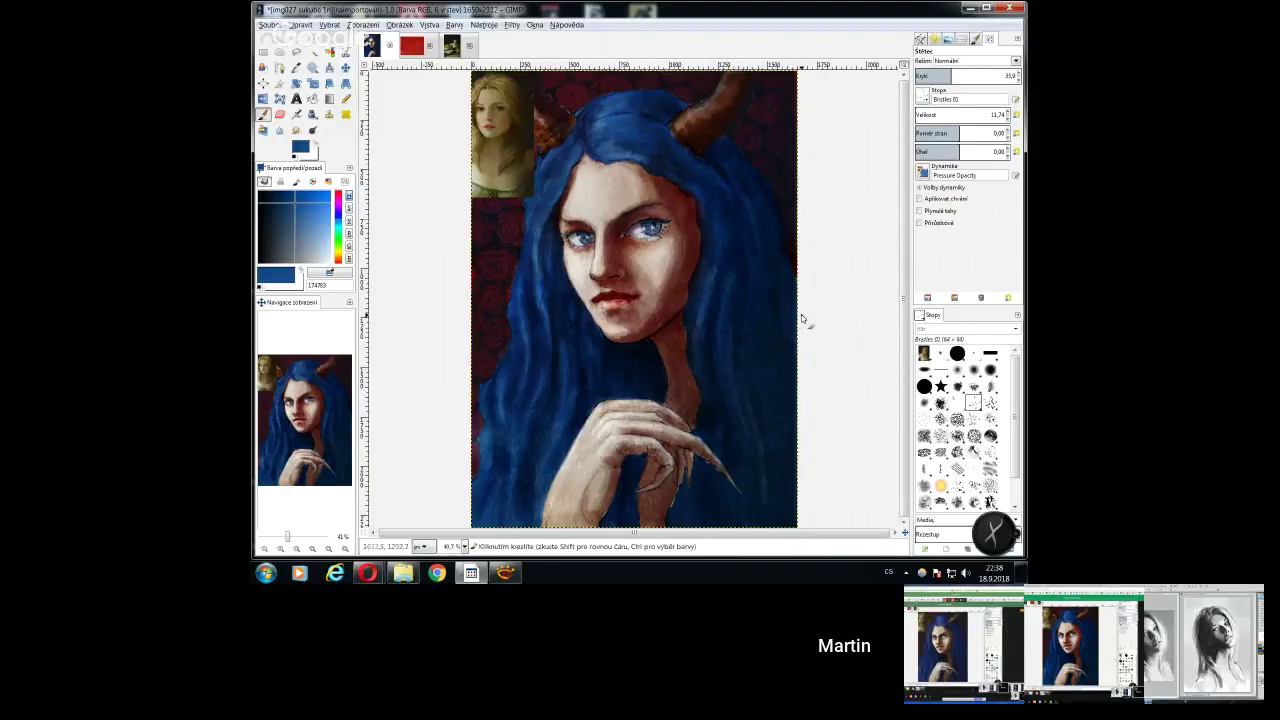
left_click(962, 37)
left_click(922, 96)
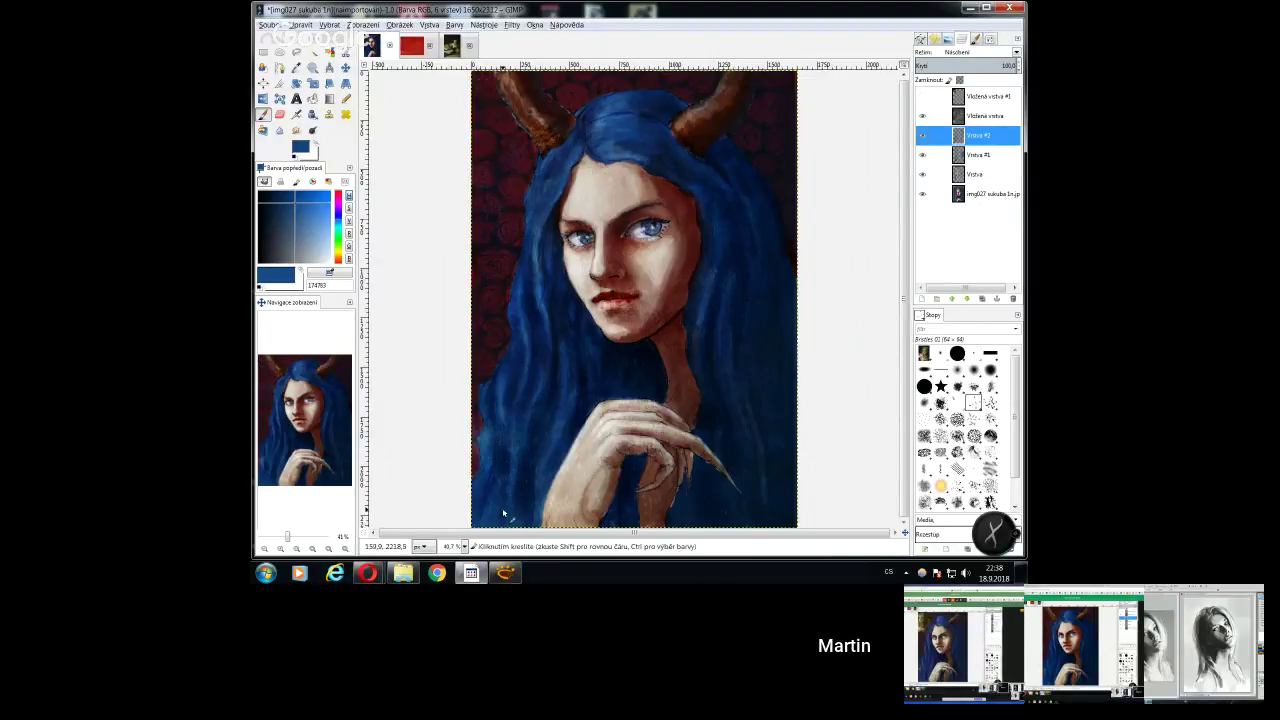
Add another transparent layer above Vrstva #2 and set its blend mode to Zesvětlování (Dodge)
left_click(921, 299)
left_click(923, 389)
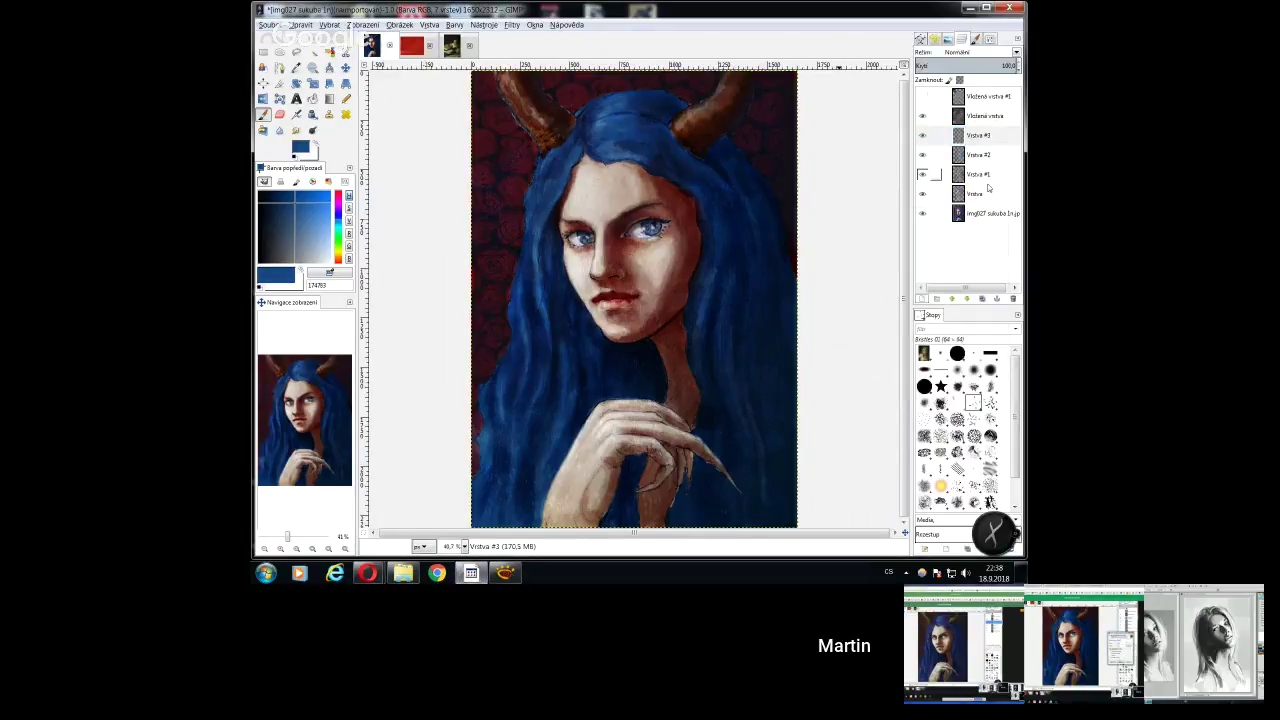
left_click(980, 135)
left_click(1010, 60)
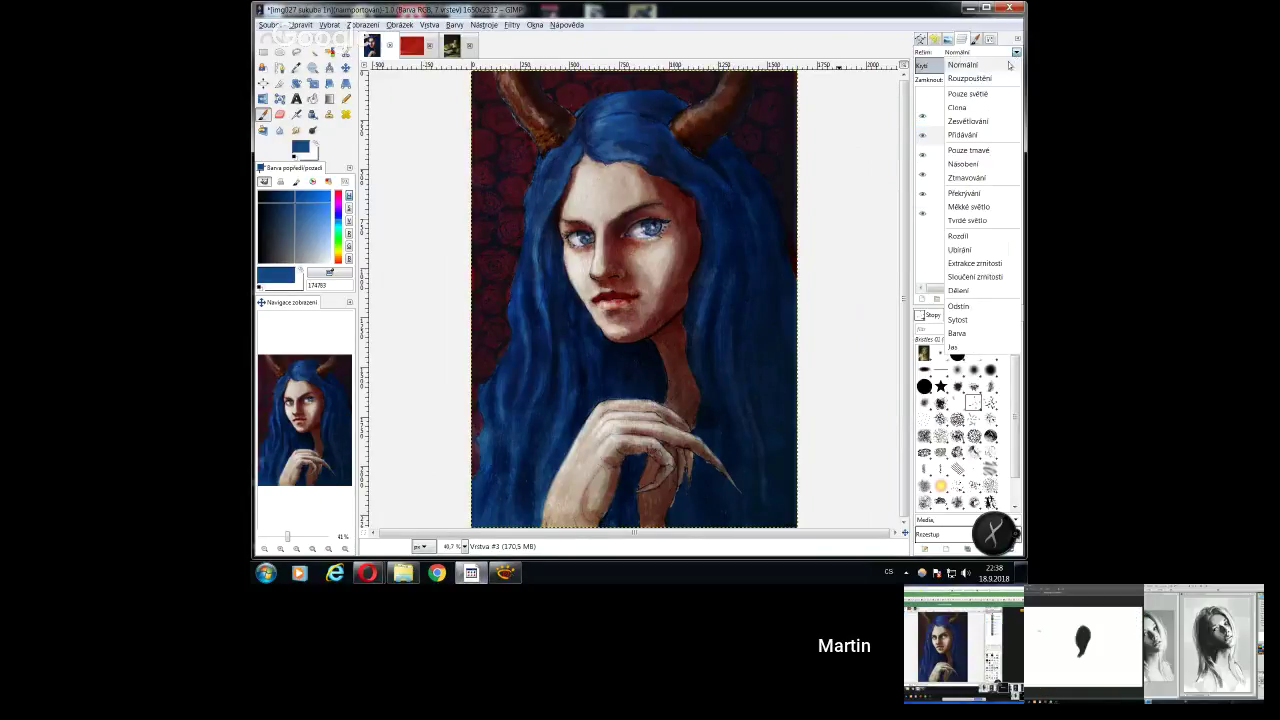
left_click(968, 121)
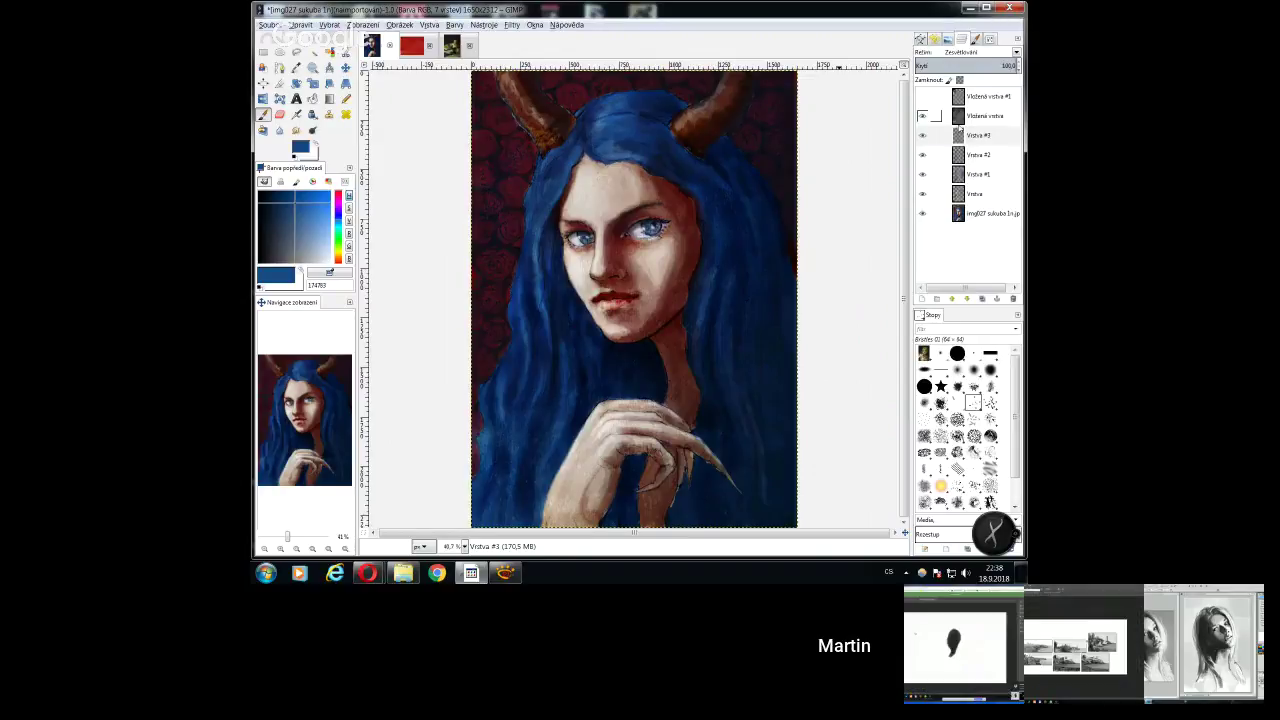
Paint soft highlights in the hair near the crown using the Bristles 01 brush at low opacity
left_click(921, 38)
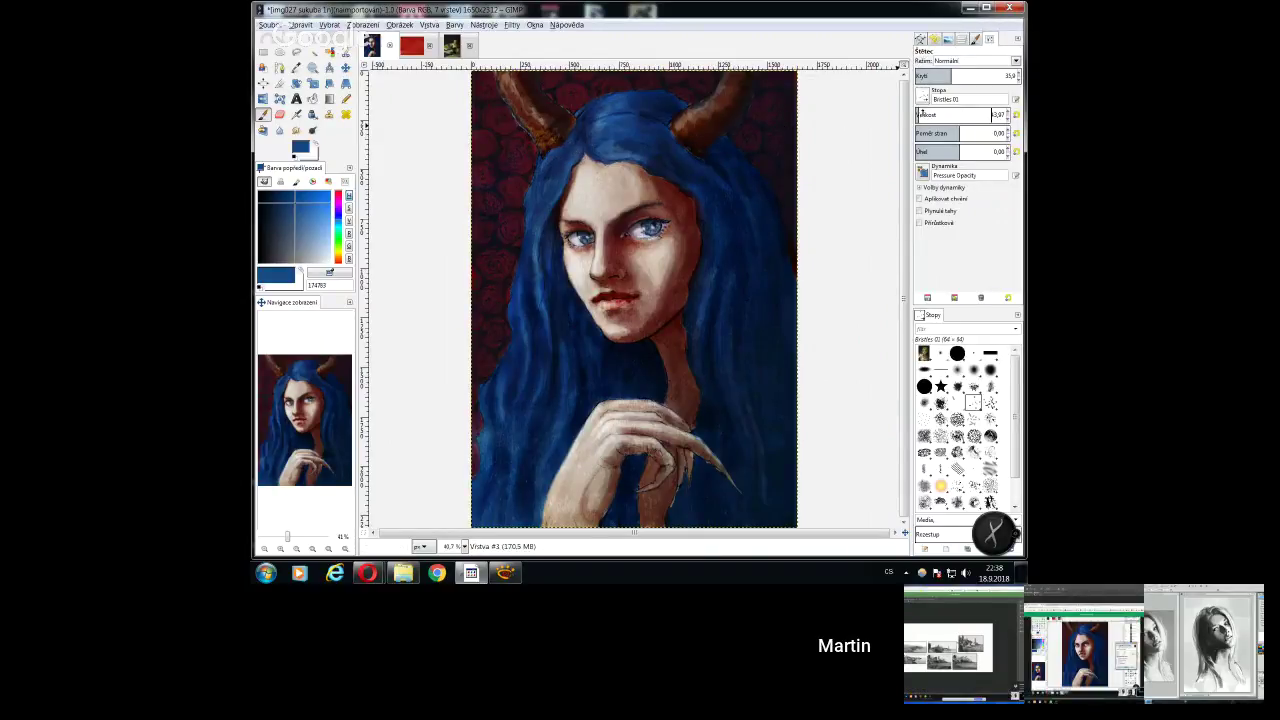
key("bracketright")
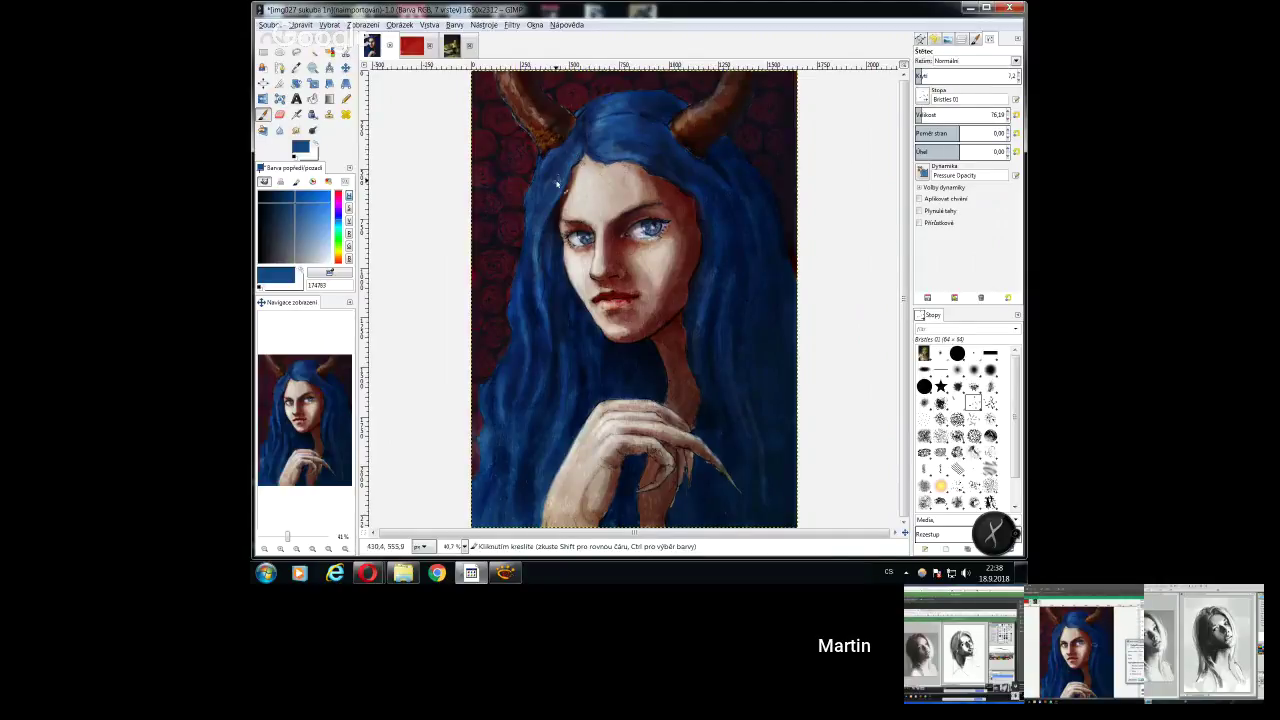
key("less")
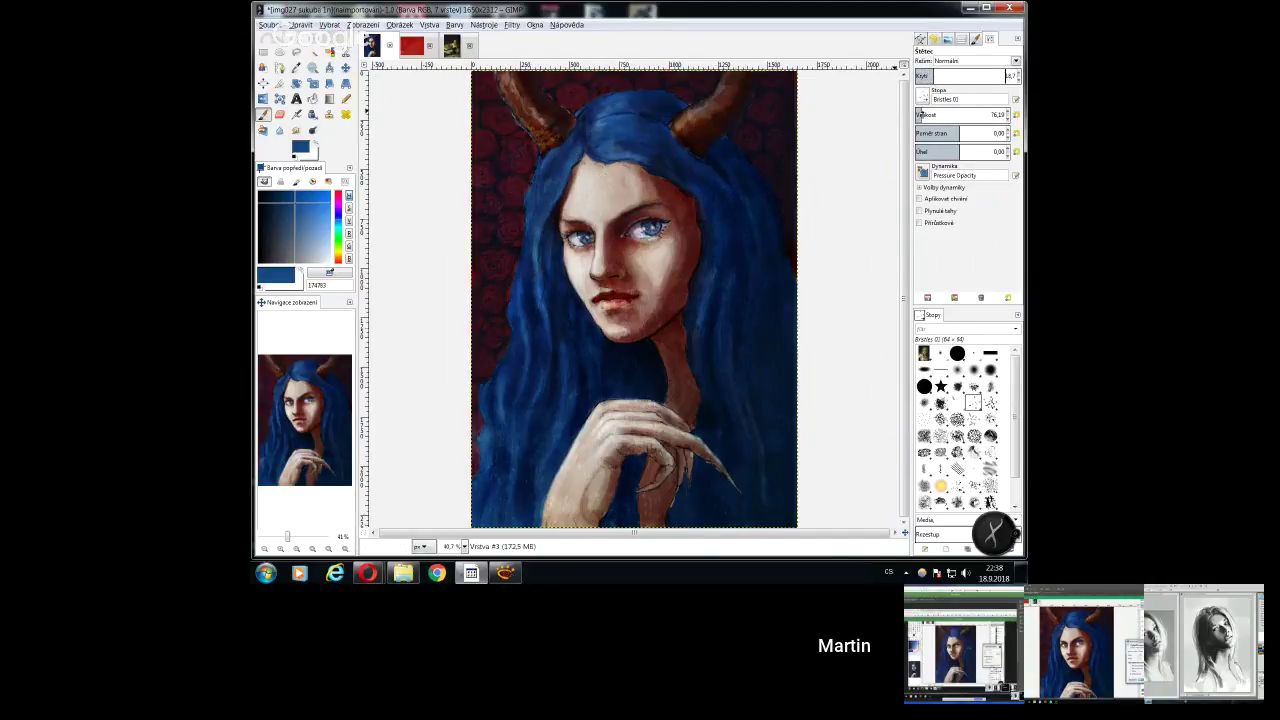
key("bracketleft")
mouse_move(570, 148)
left_mouse_down()
mouse_move(622, 127)
mouse_move(594, 120)
left_mouse_up()
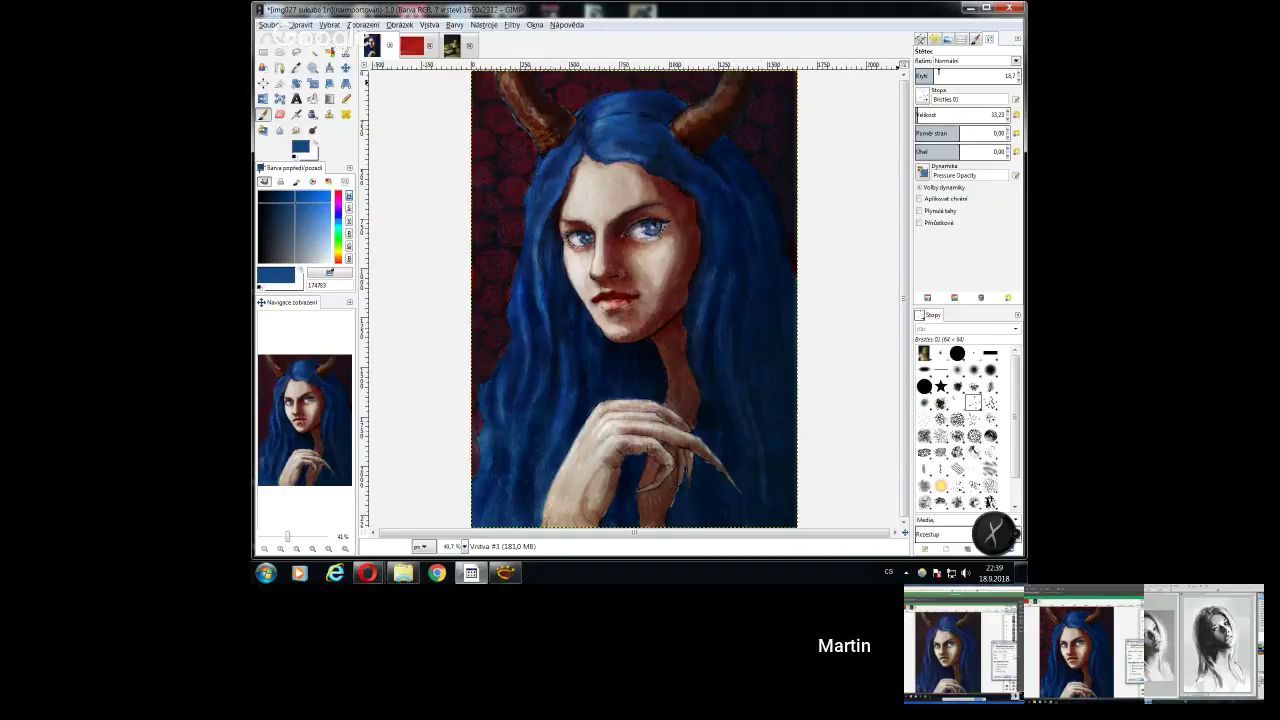
Raise the brush opacity to about 29, enlarge the brush to about 76, and pick a muted greyish blue for the hair
left_click(945, 76)
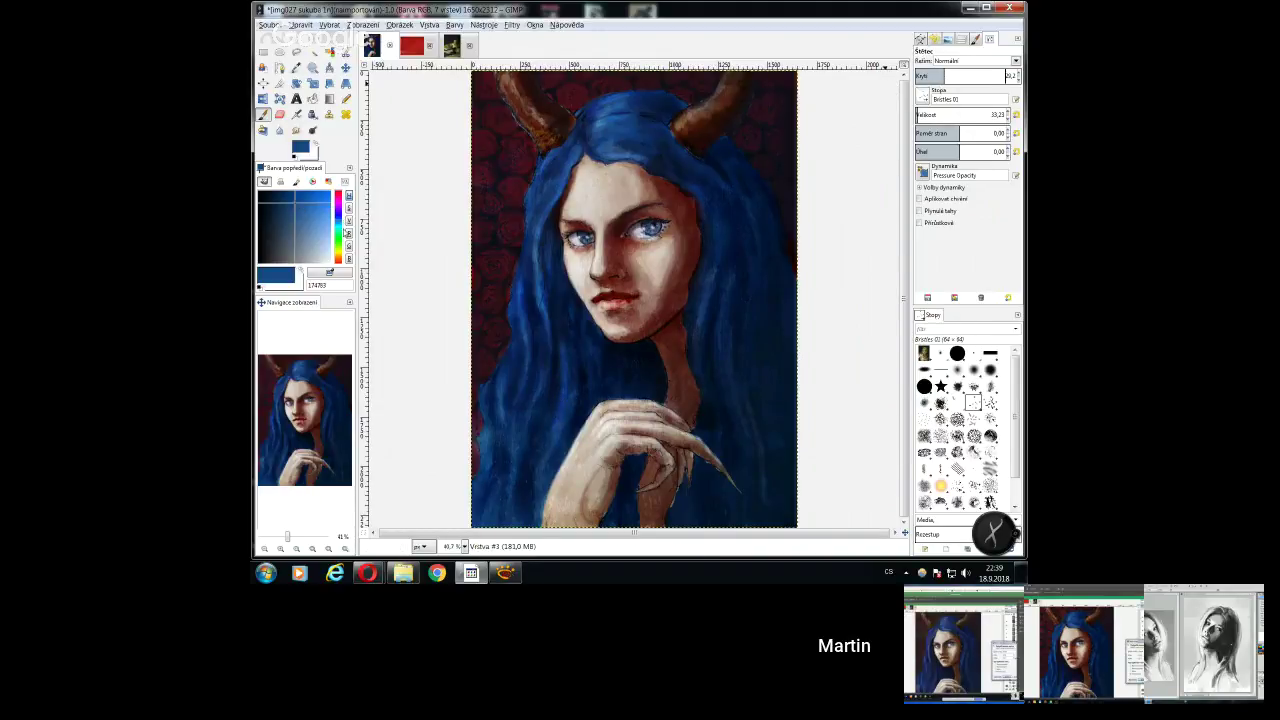
key("bracketright")
key("bracketright")
key("bracketright")
key("bracketright")
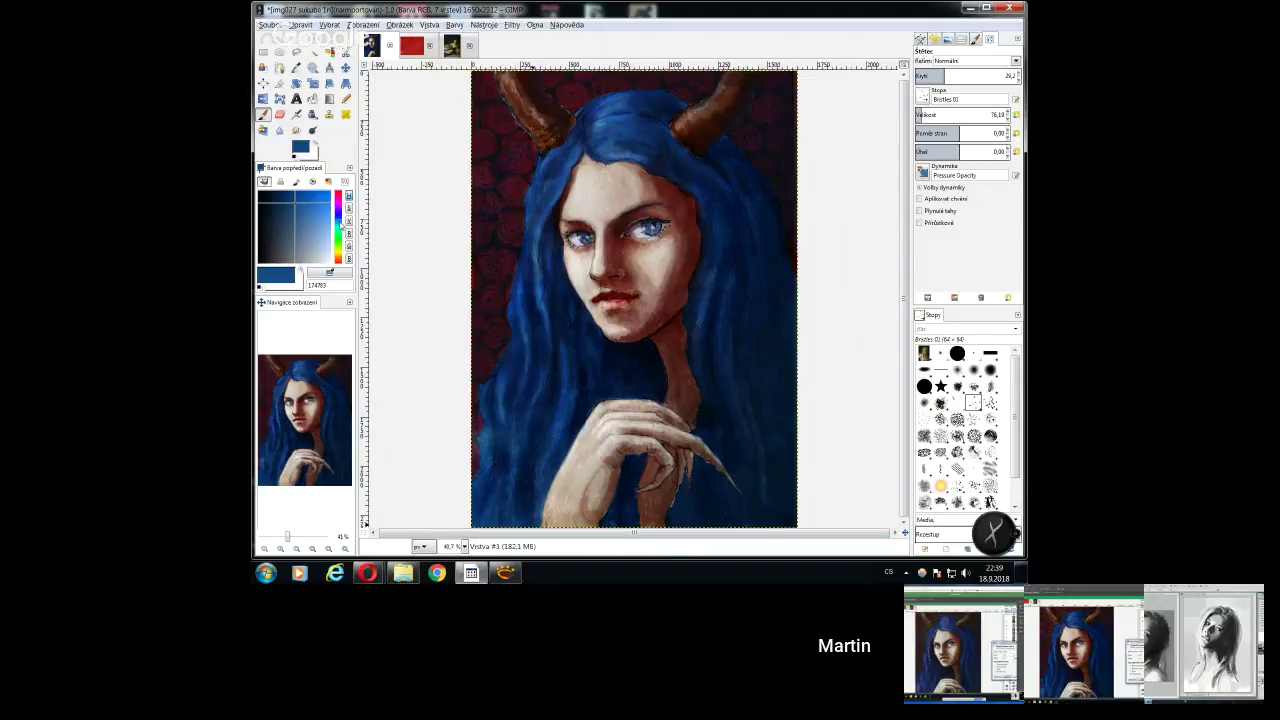
left_click_drag(300, 220, 280, 240)
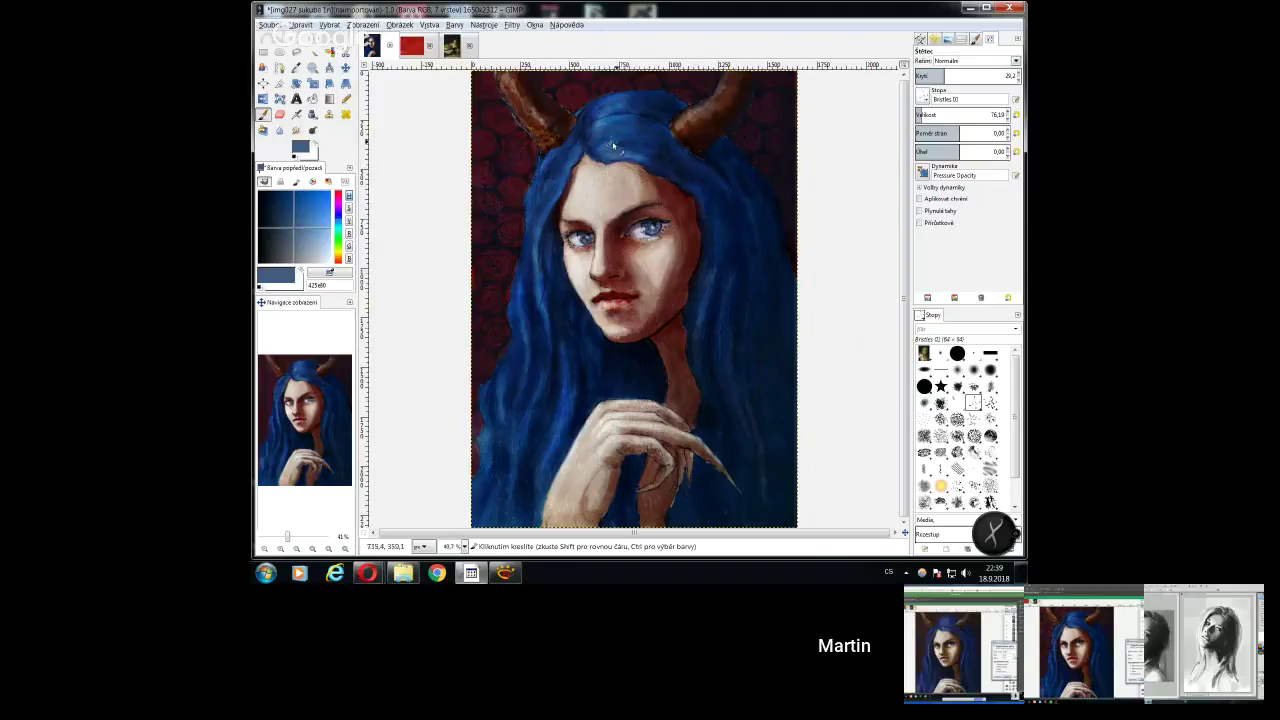
Reduce the Bristles 01 brush size and paint finer strands in the hair
key("ctrl")
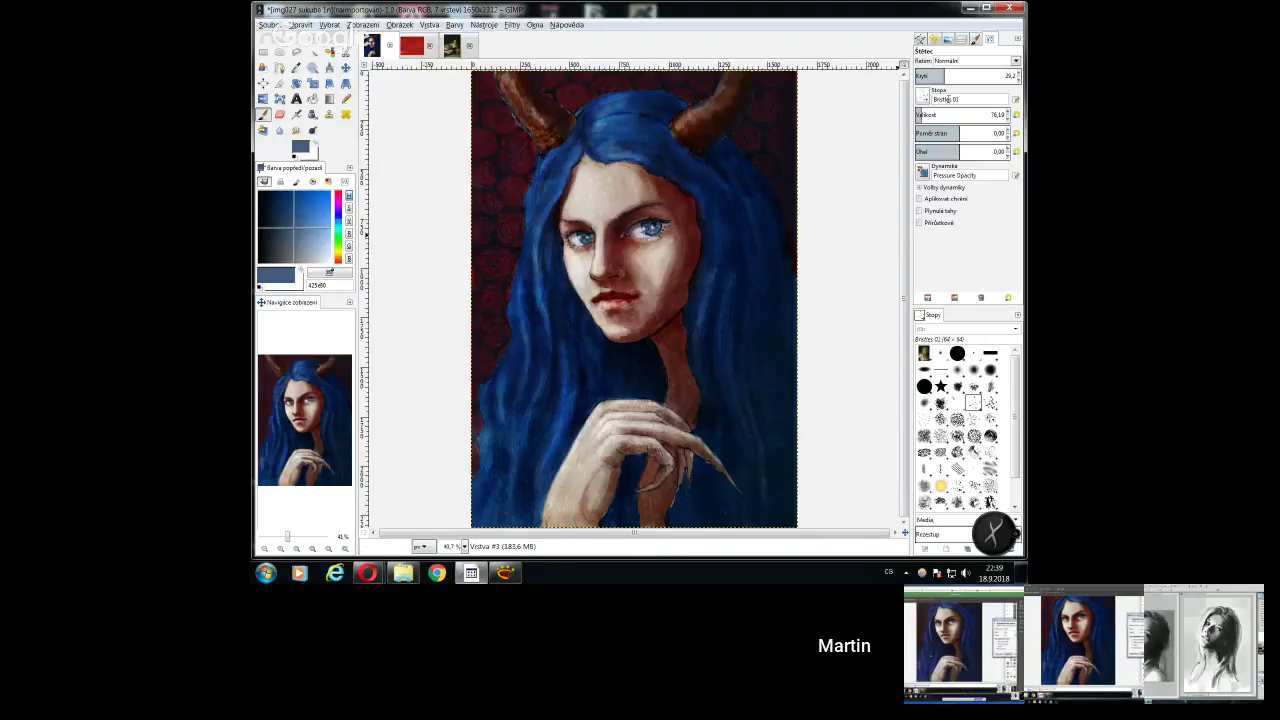
left_click(920, 114)
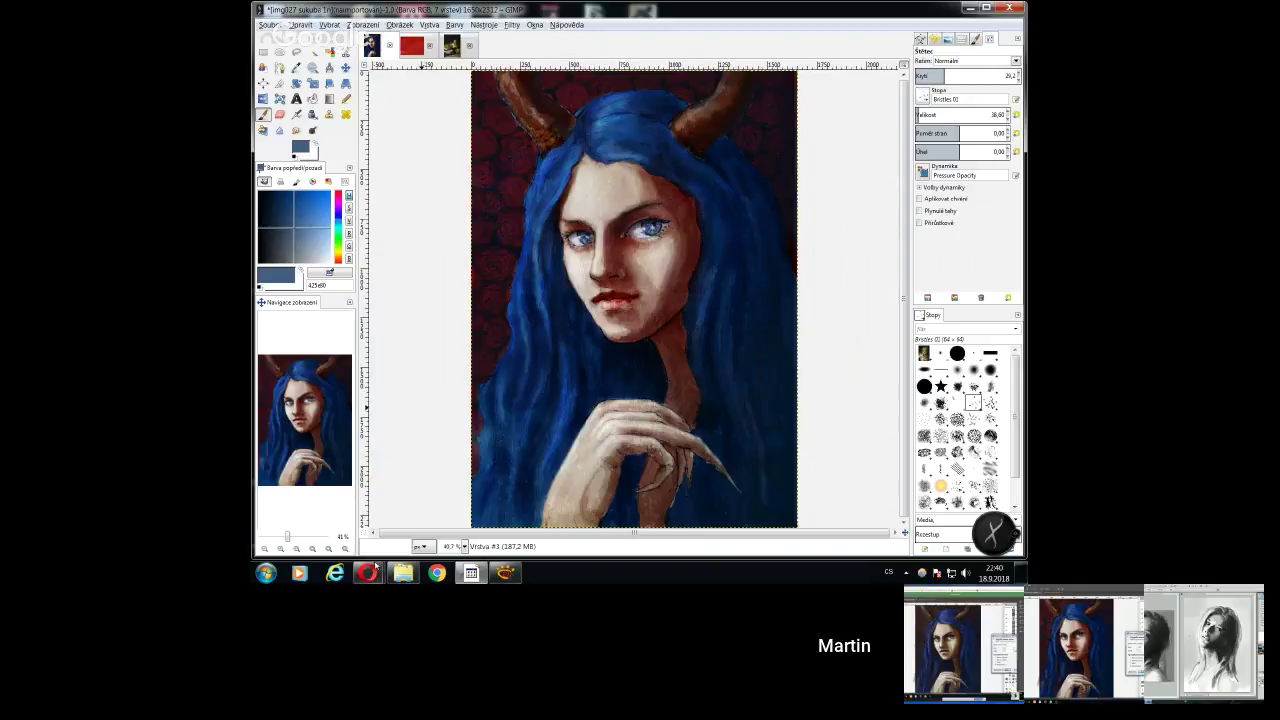
mouse_move(368, 573)
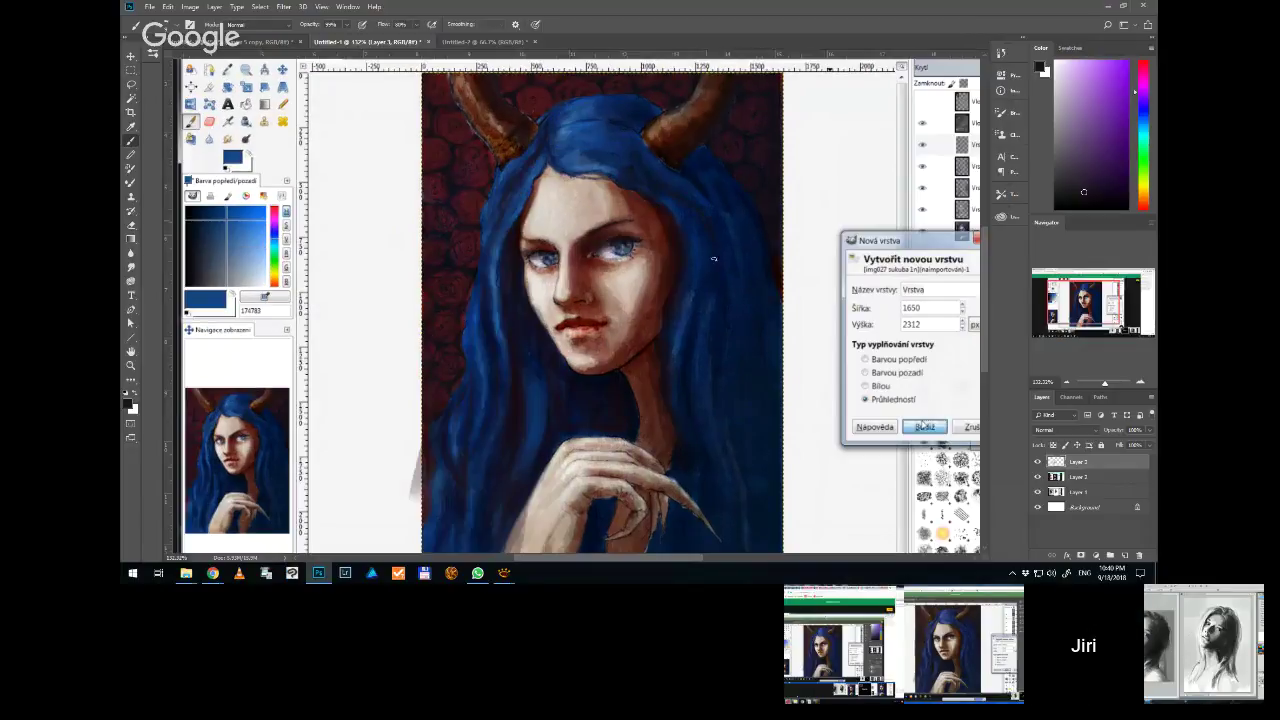
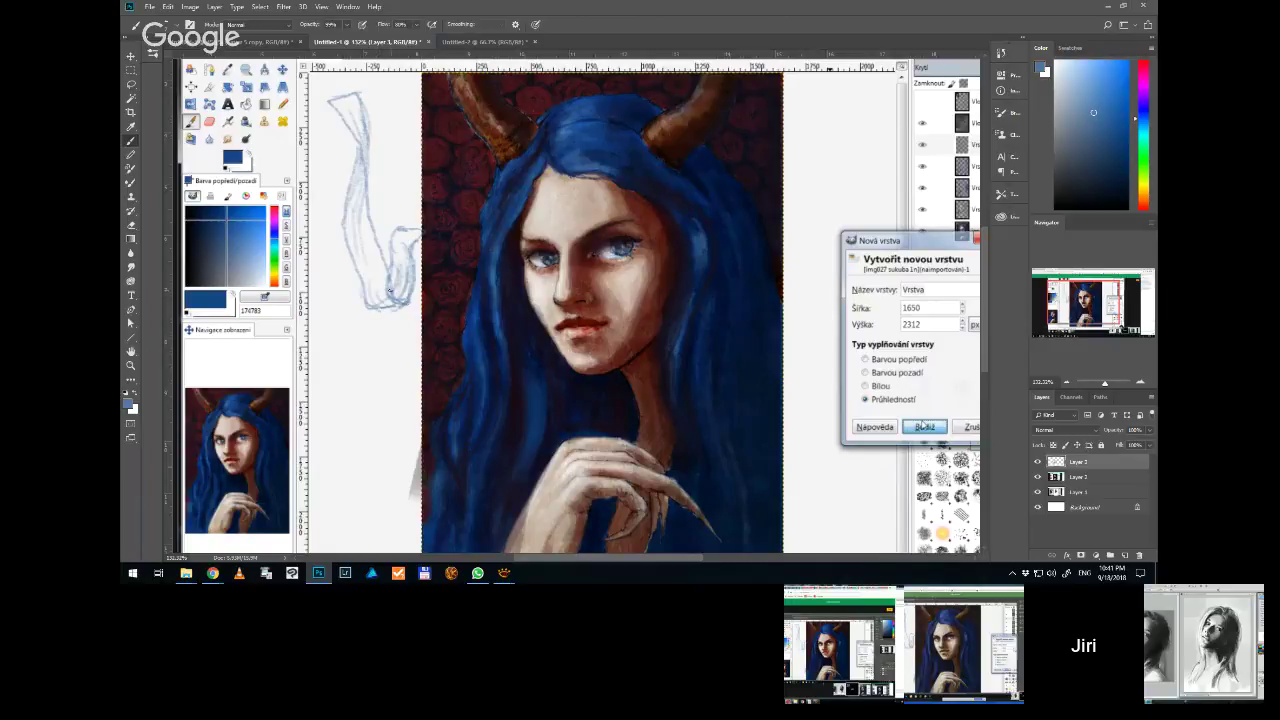
In Photoshop, sketch a curved lock of hair with fanned-out ends in blue on the white area beside the portrait, below the existing sketch
mouse_move(350, 357)
left_mouse_down()
mouse_move(329, 452)
mouse_move(392, 448)
left_mouse_up()
left_click_drag(366, 407, 371, 448)
left_click_drag(353, 376, 338, 344)
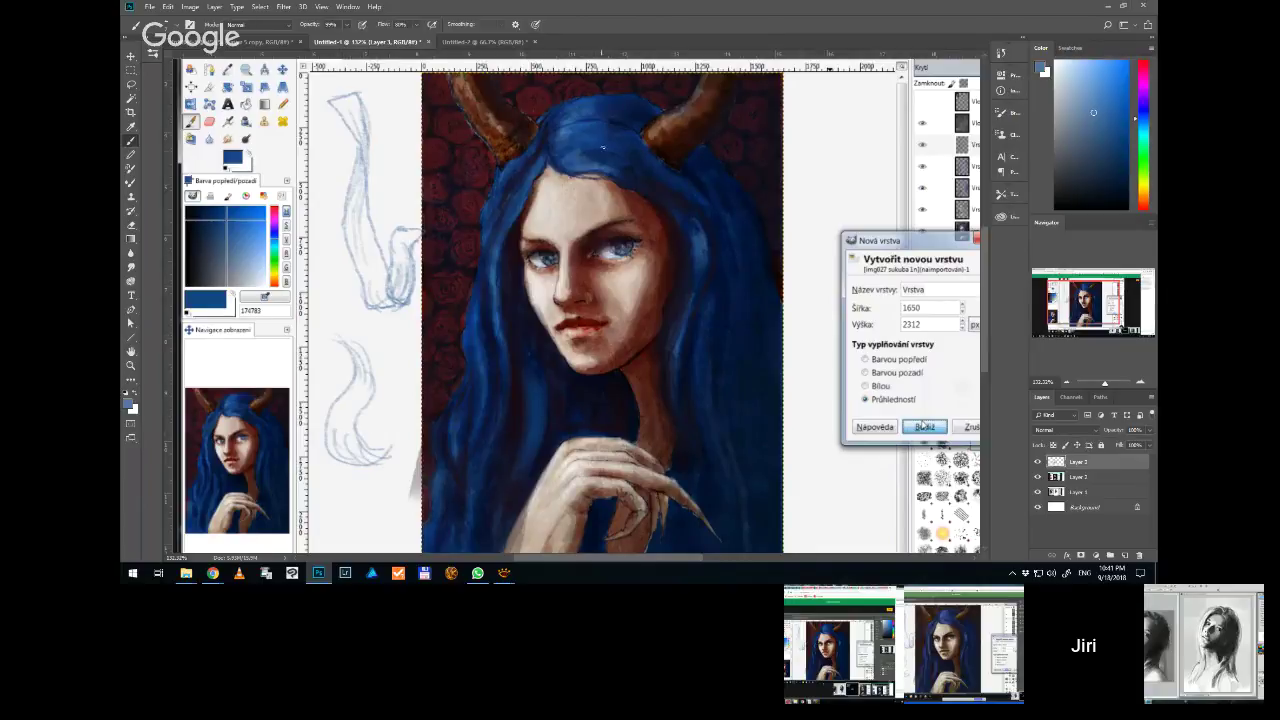
Paint shadows and blue strands in the hair to the right of the face with near-black, dark red and blue tones sampled from the portrait
left_click(680, 288, "alt")
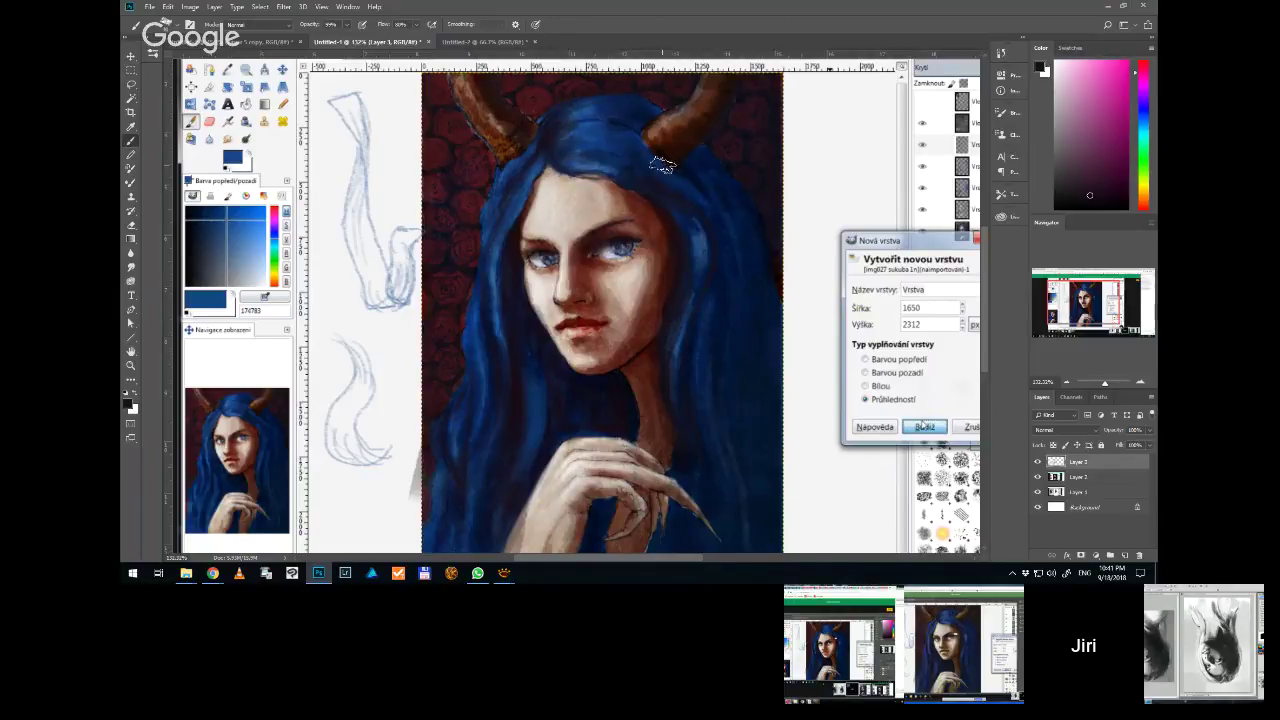
left_click(648, 249, "alt")
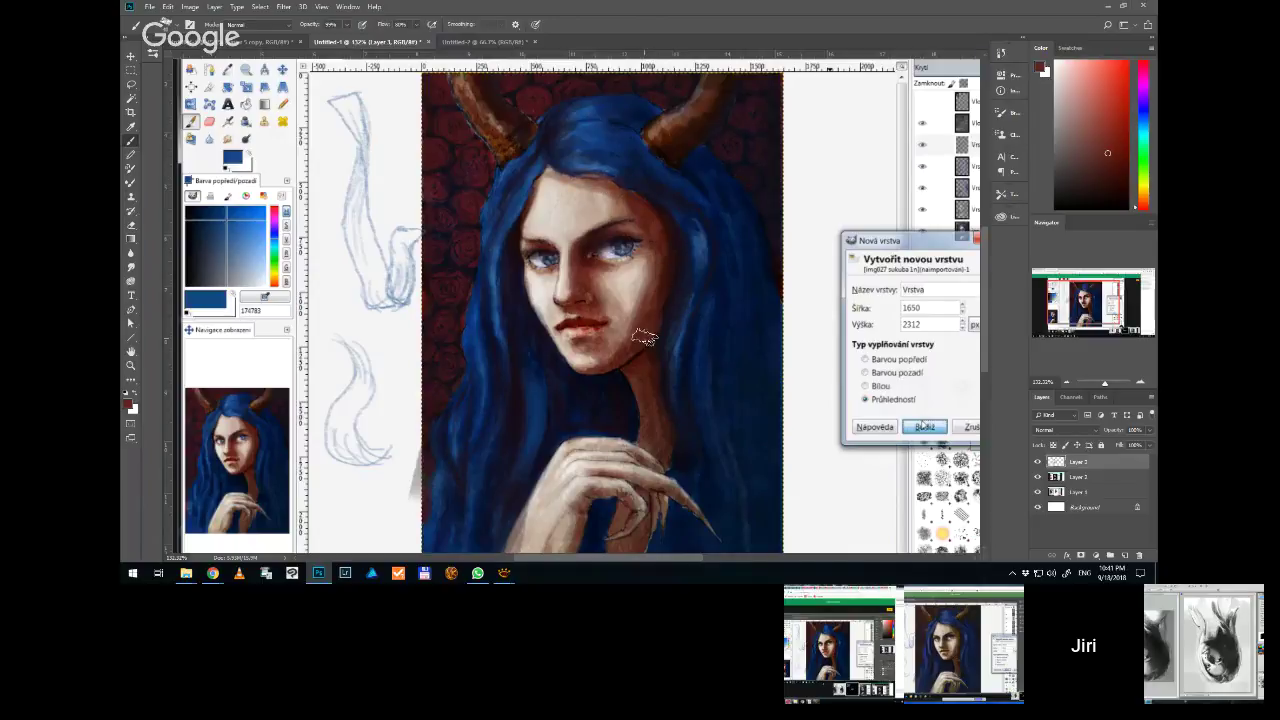
left_click(731, 280, "alt")
left_click(707, 248, "alt")
scroll(661, 287, "down", 5)
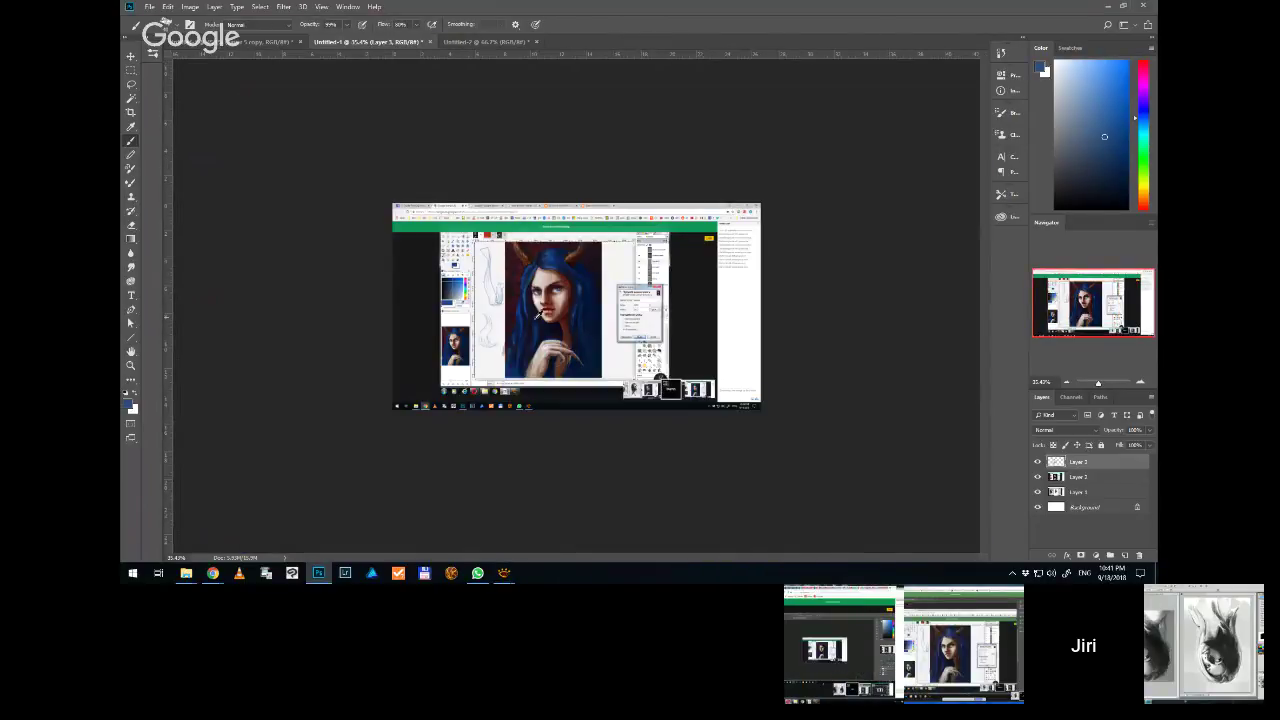
scroll(615, 337, "up", 5)
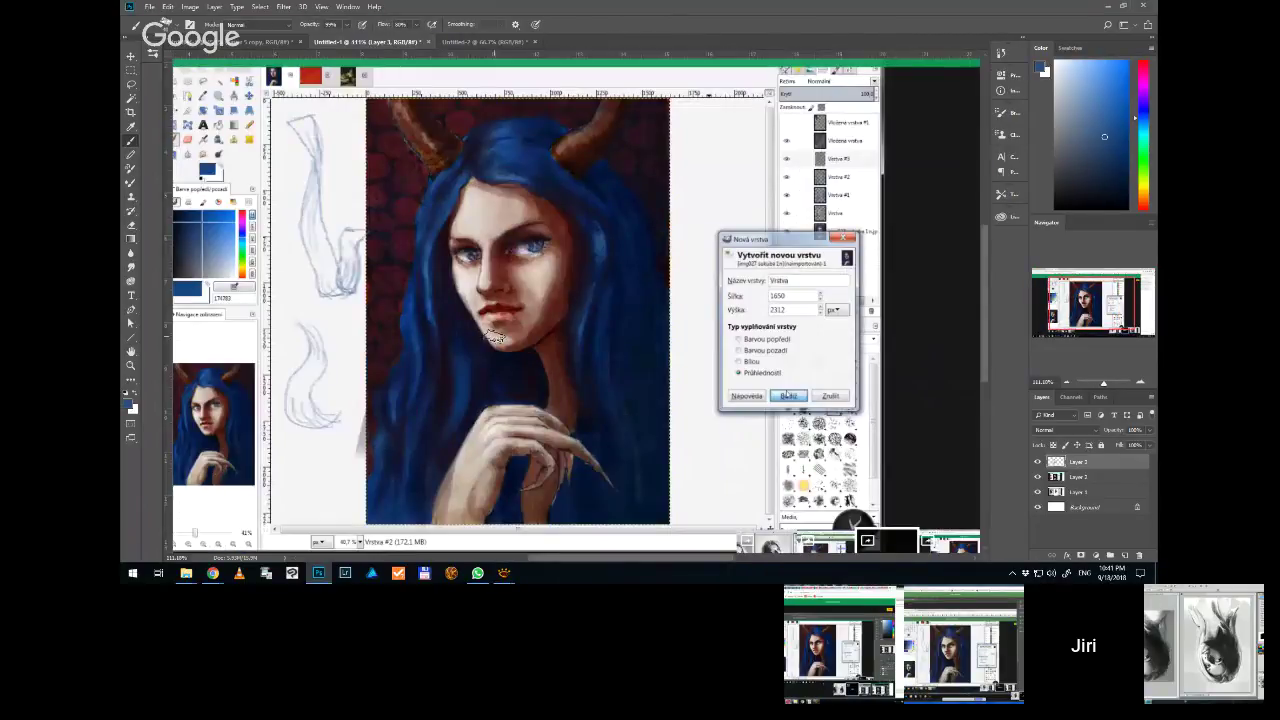
Darken the lower and outer hair masses around the neck and shoulders with the Brush, using near-black purple sampled from the shadows
left_click(446, 296, "alt")
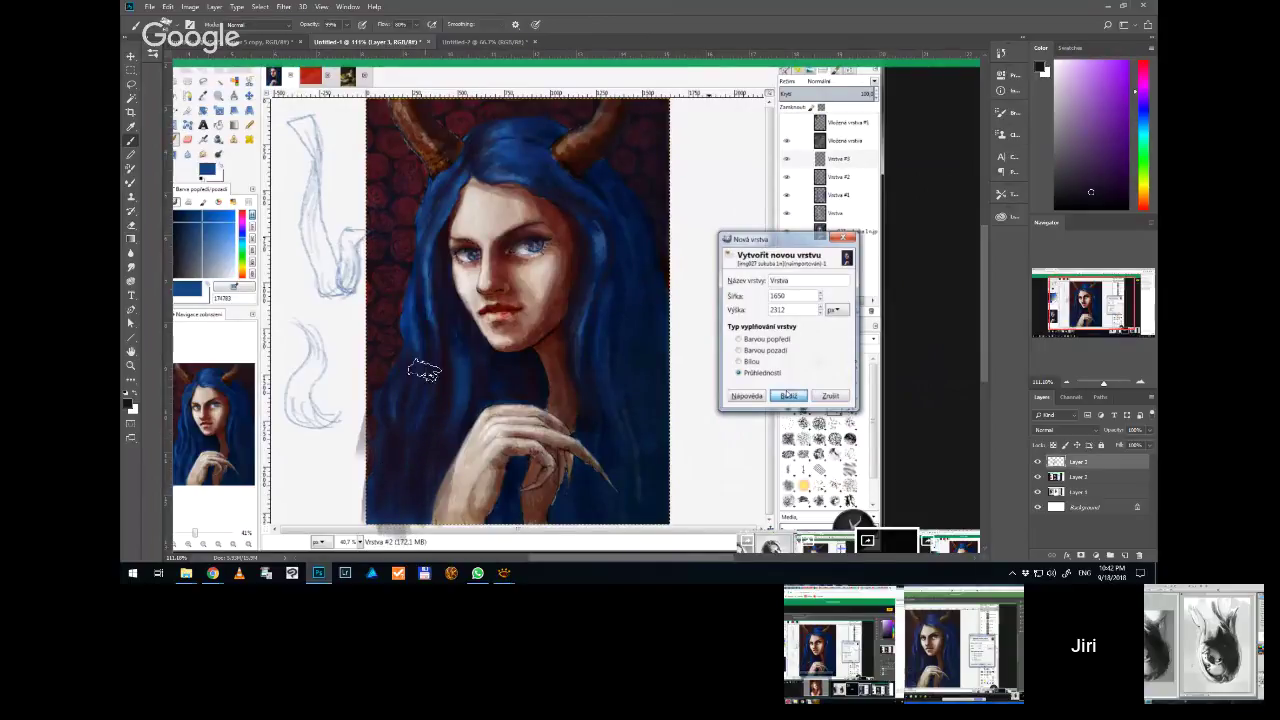
key("p")
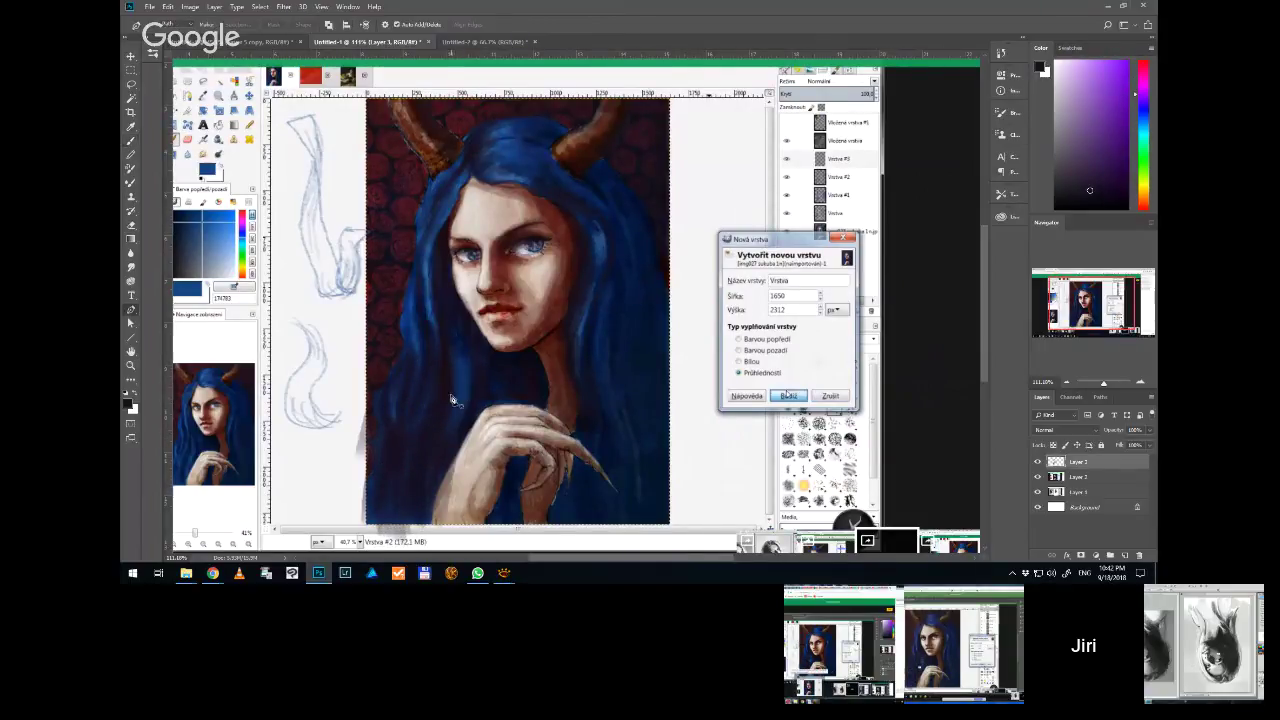
left_click(130, 140)
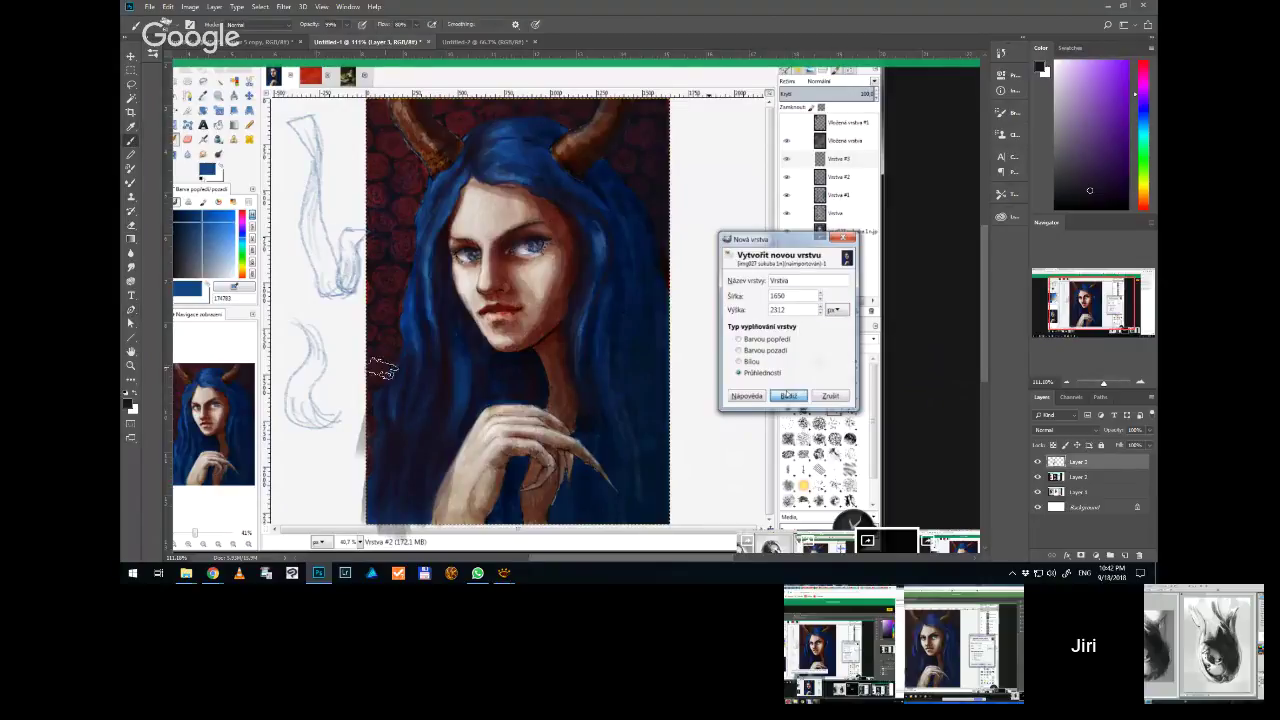
left_click(438, 381, "alt")
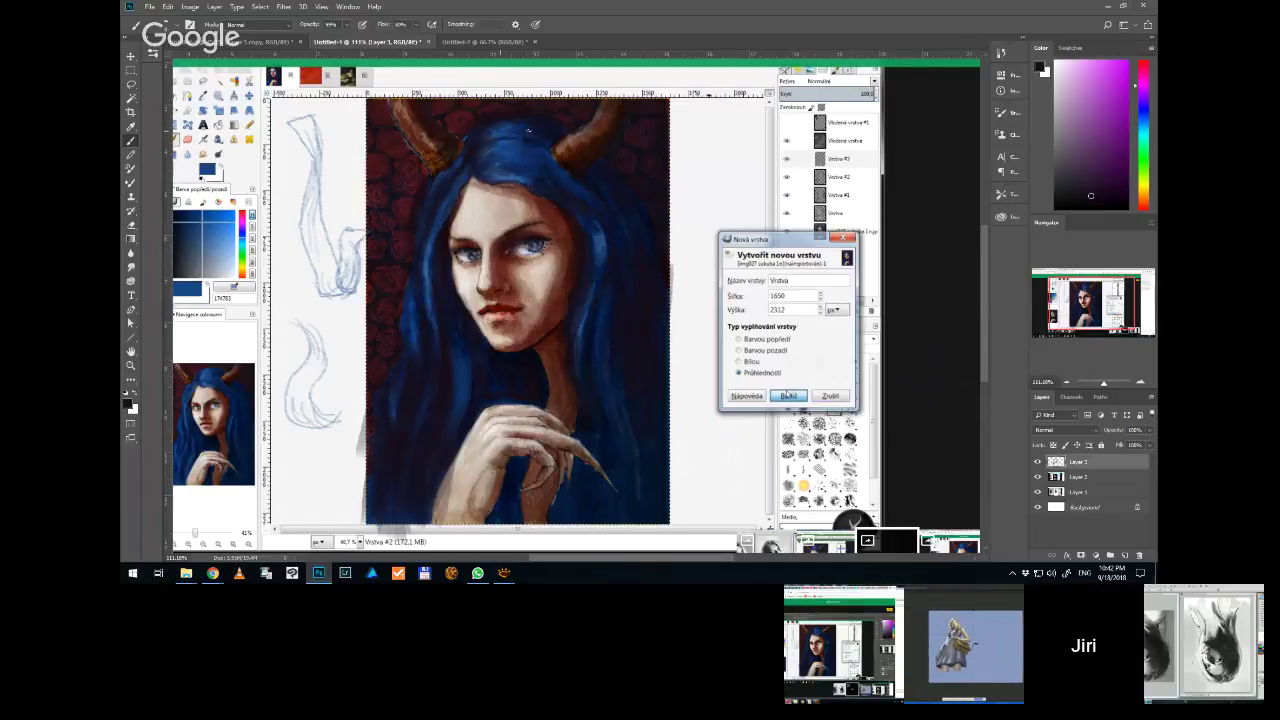
Choose a lighter blue based on the hair colour and paint highlight strands across the crown between the horns
left_click(600, 245, "alt")
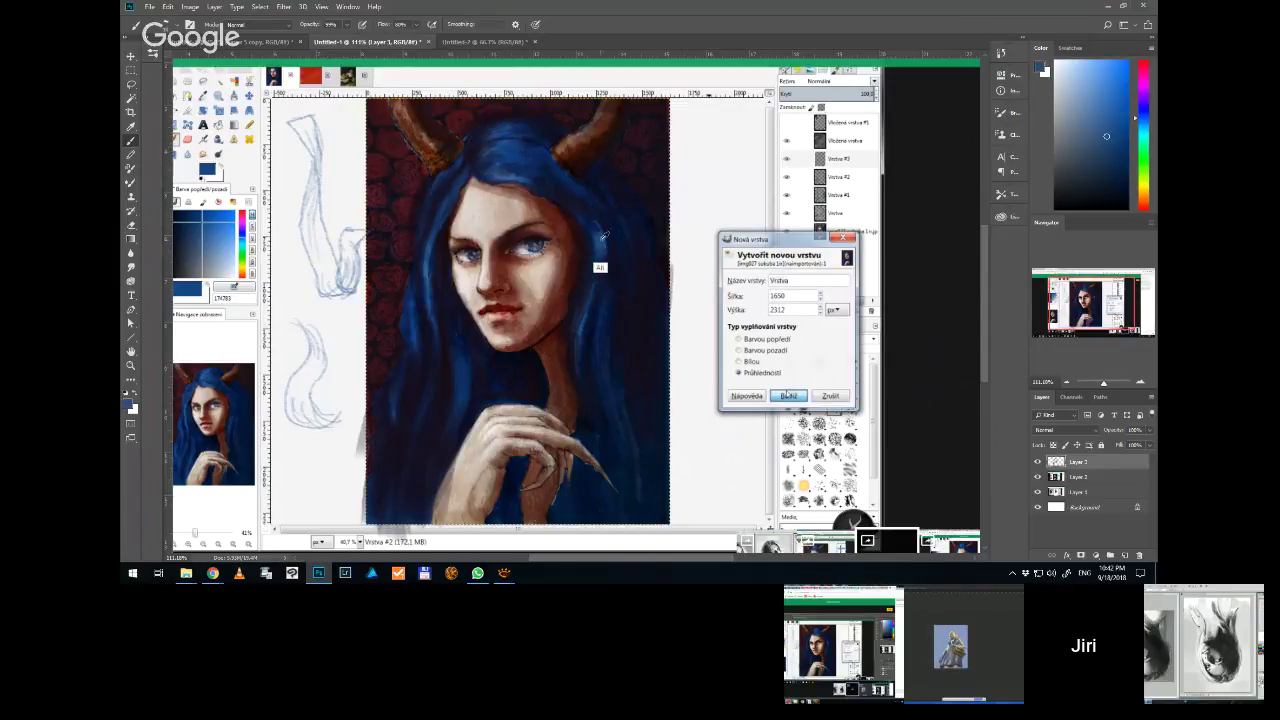
left_click(1095, 111)
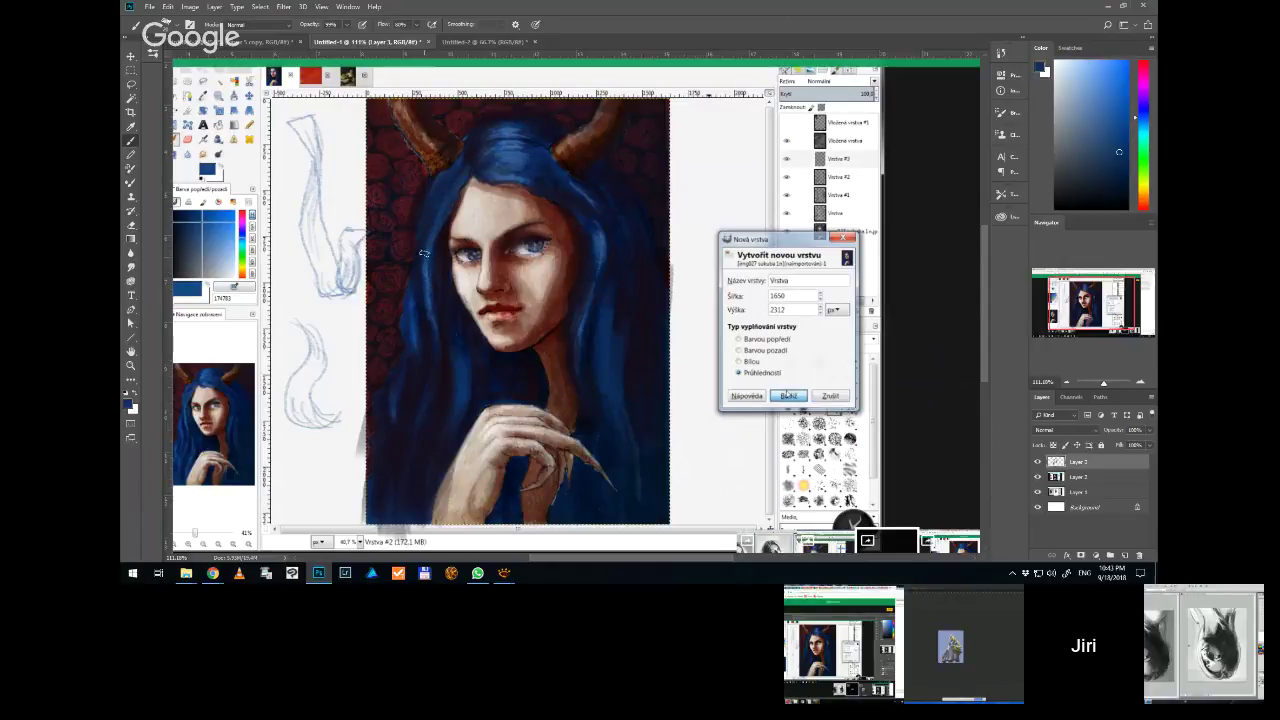
Refine the hair and its outer edge to the left of the face using dark blues sampled from the surrounding area
left_click(427, 330)
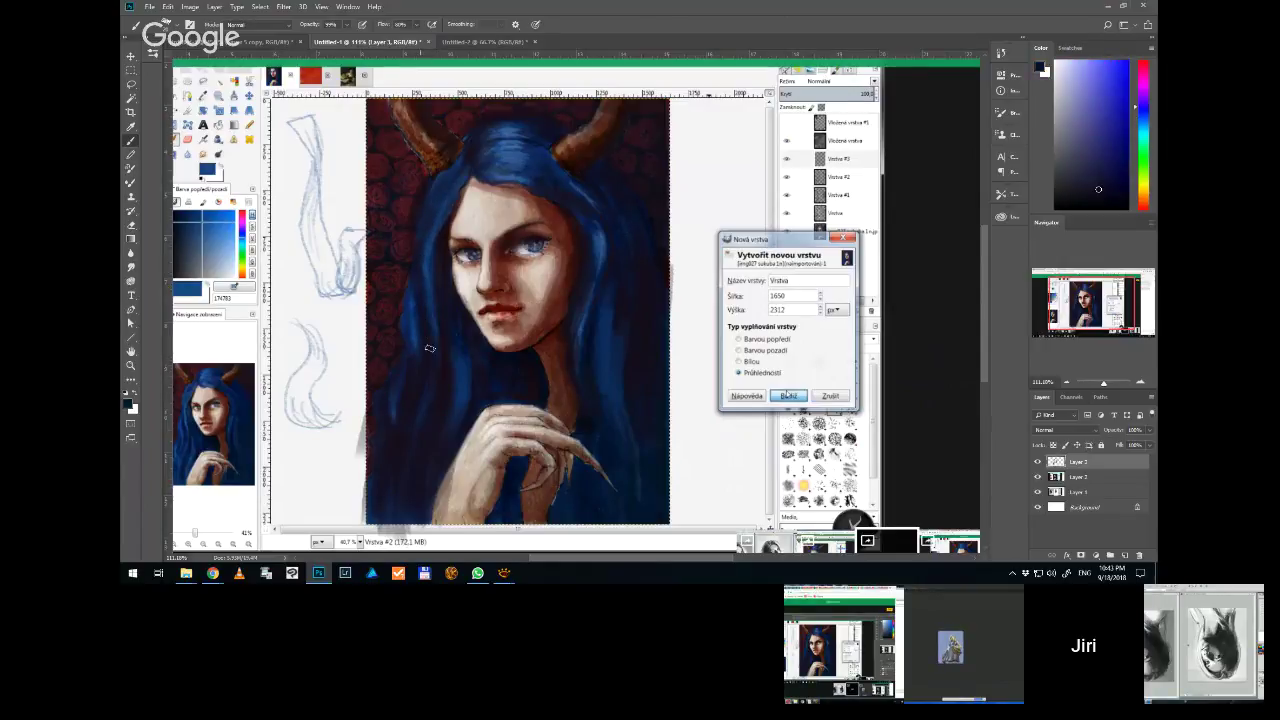
left_click(415, 322, "alt")
left_click(397, 270, "alt")
left_click(409, 266, "alt")
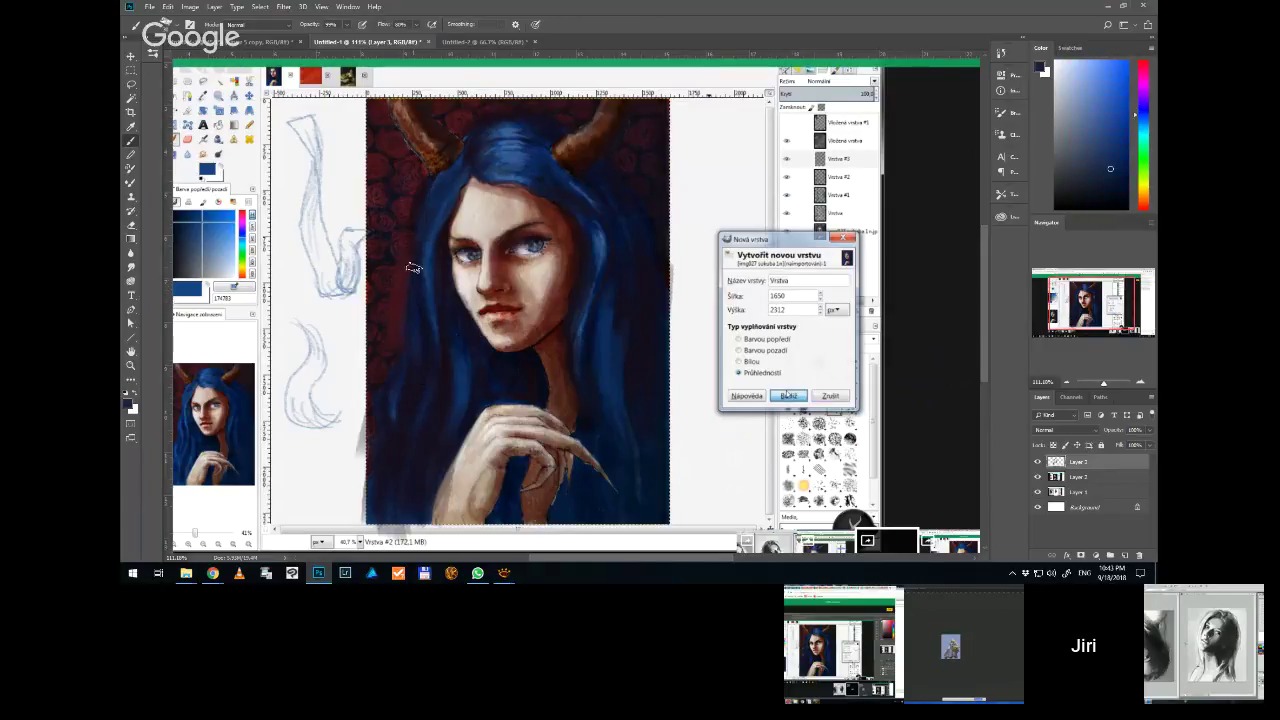
left_click(410, 405, "alt")
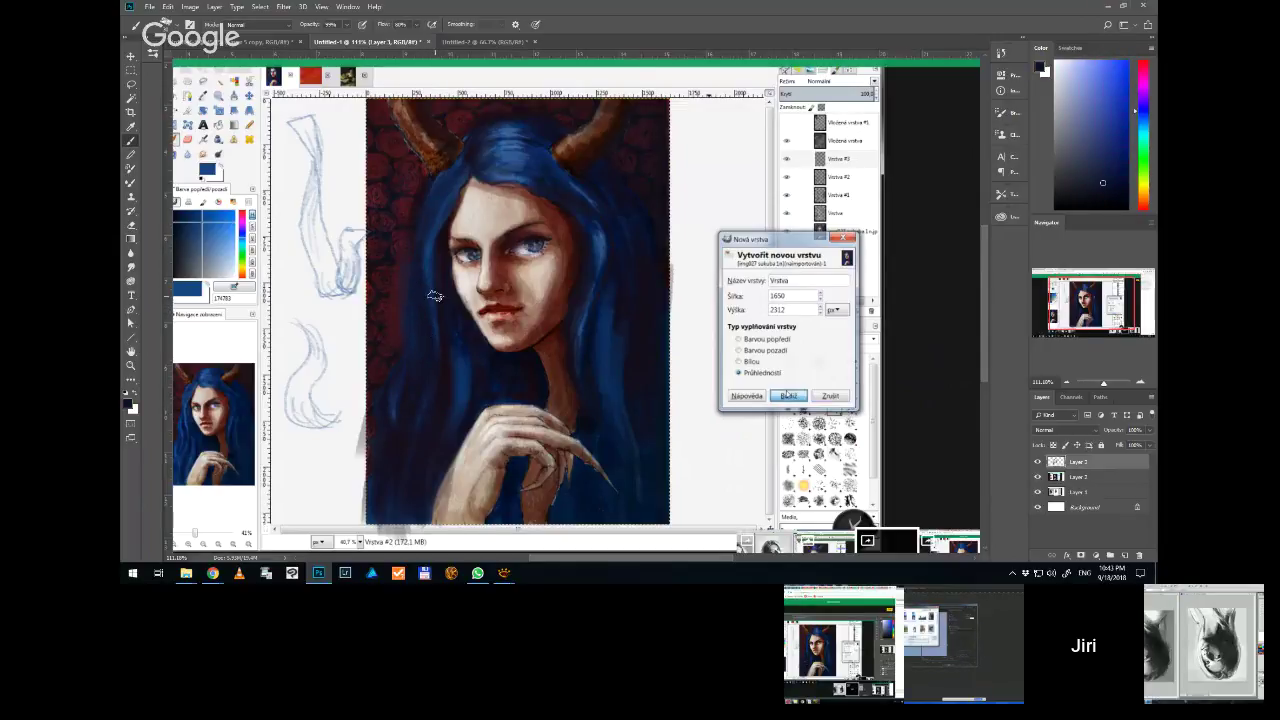
left_click(433, 265, "alt")
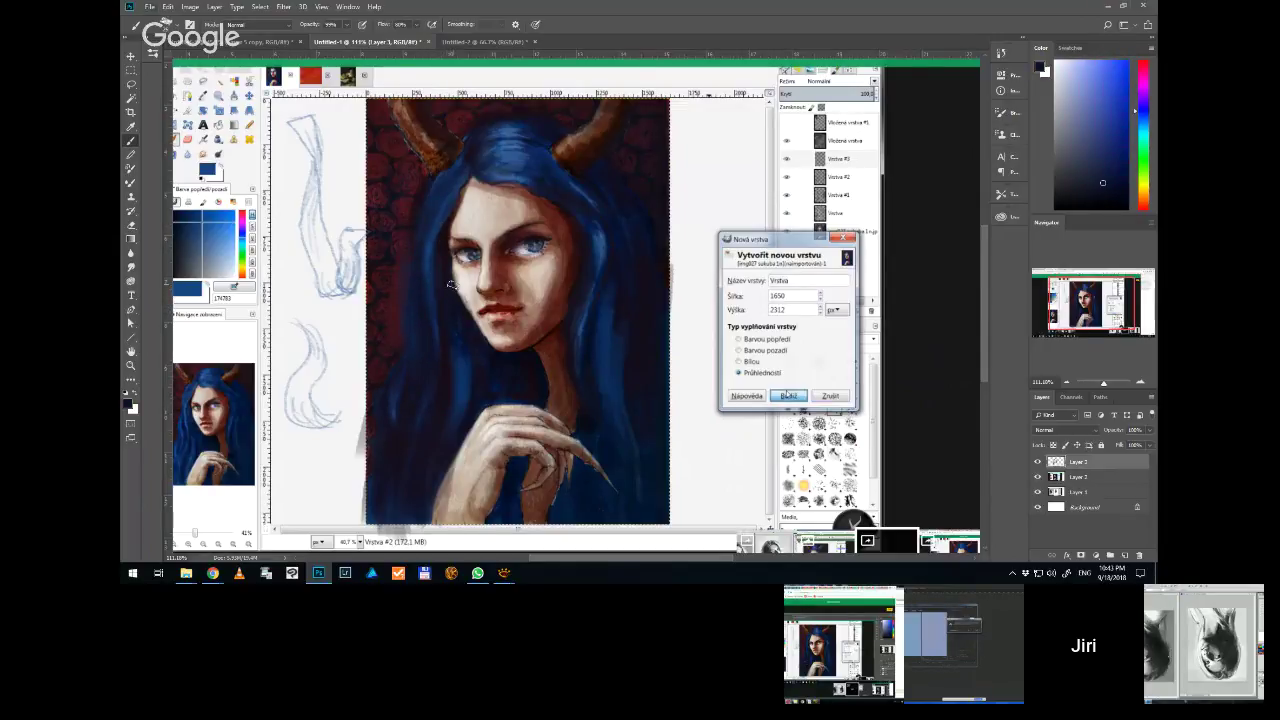
Shape the hair strands beneath the right horn with sampled blues and dark tones, and compare the paintover with the original by toggling its layer
left_click(588, 209, "alt")
left_click(609, 257, "alt")
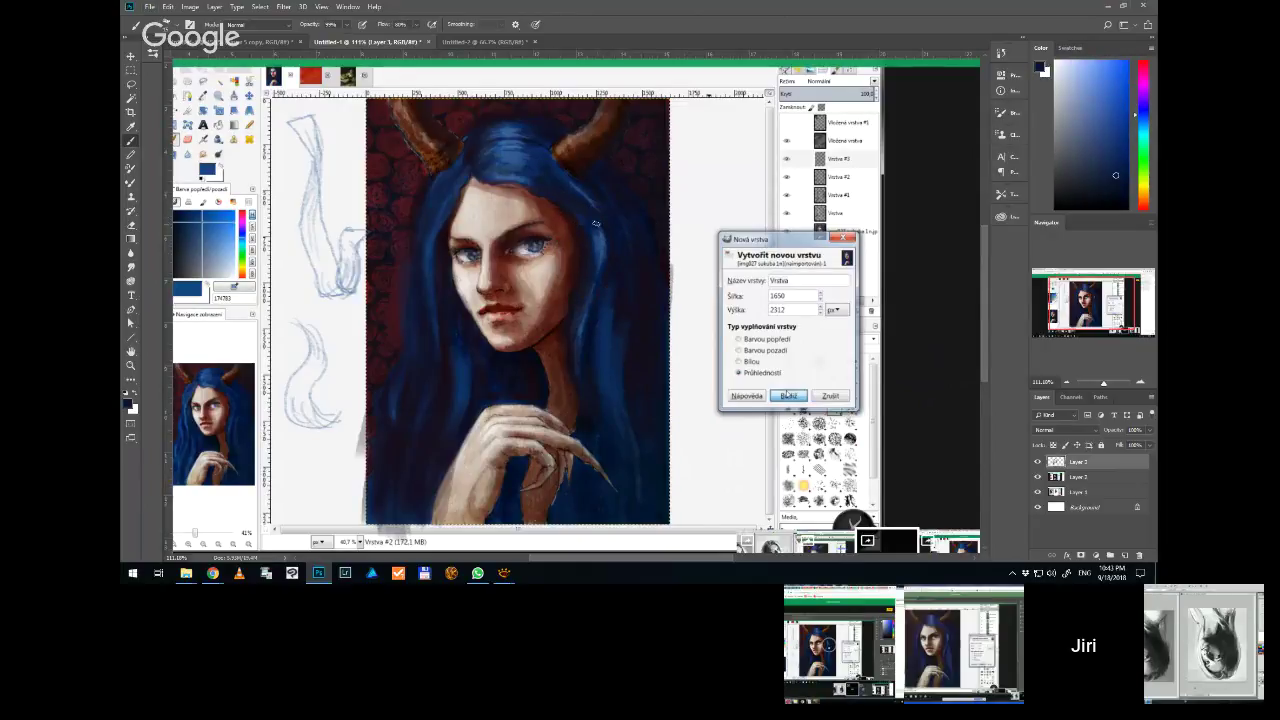
left_click(540, 184, "alt")
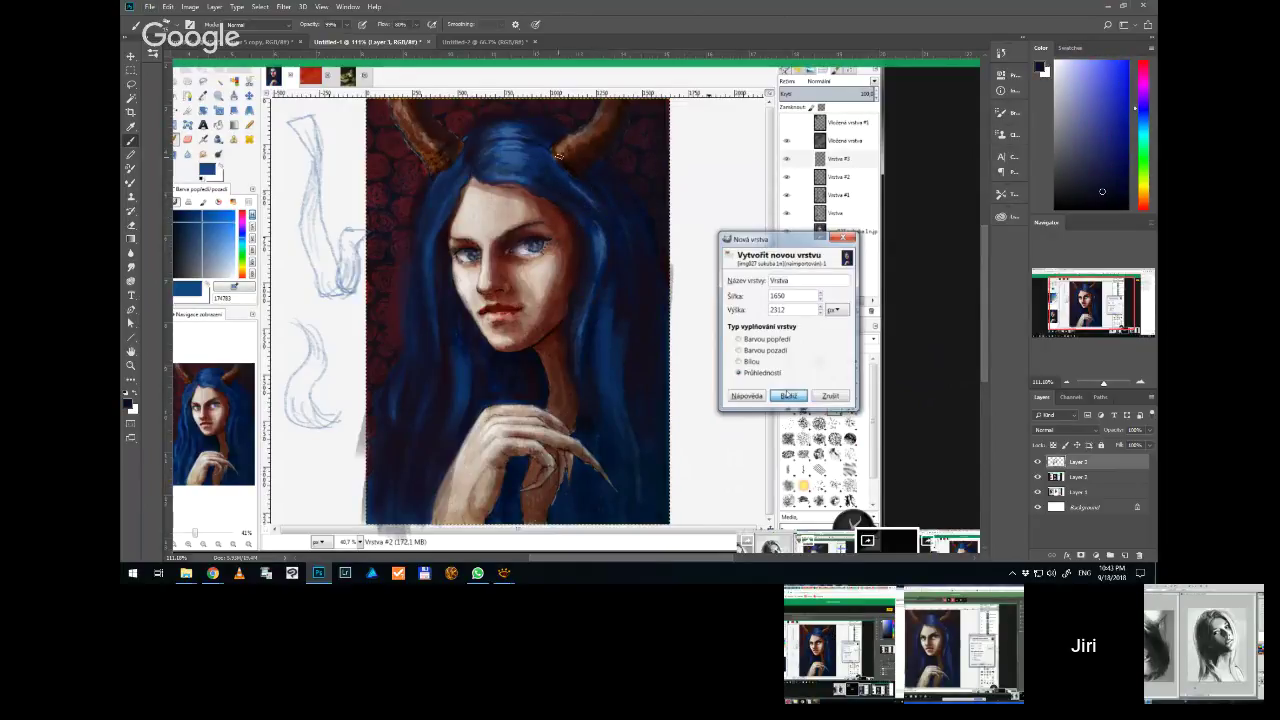
left_click(578, 194, "alt")
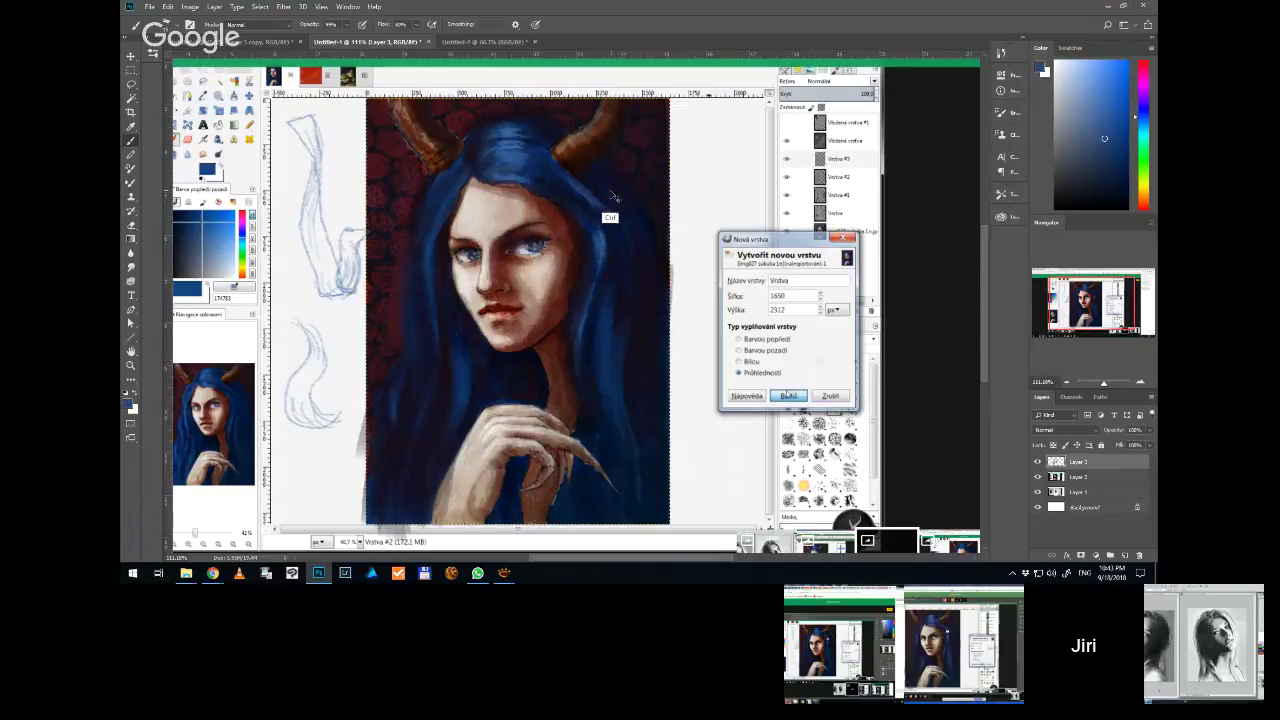
left_click(558, 165, "alt")
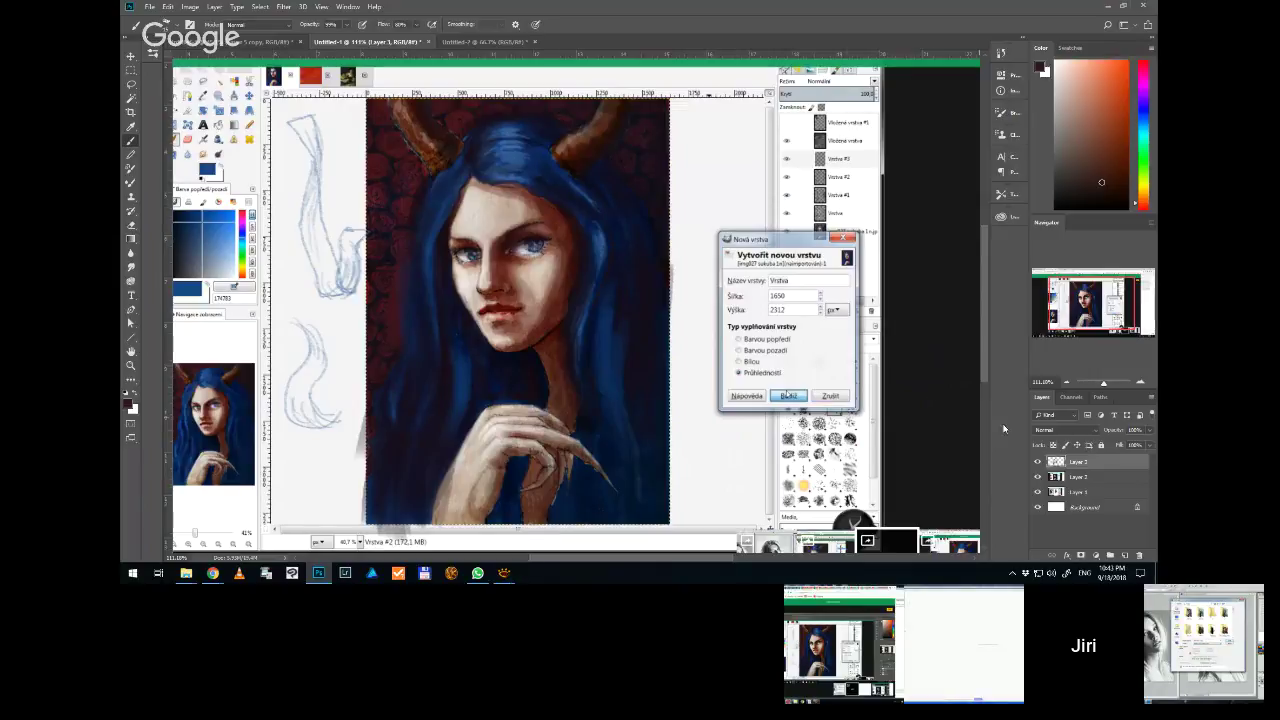
left_click(1037, 463)
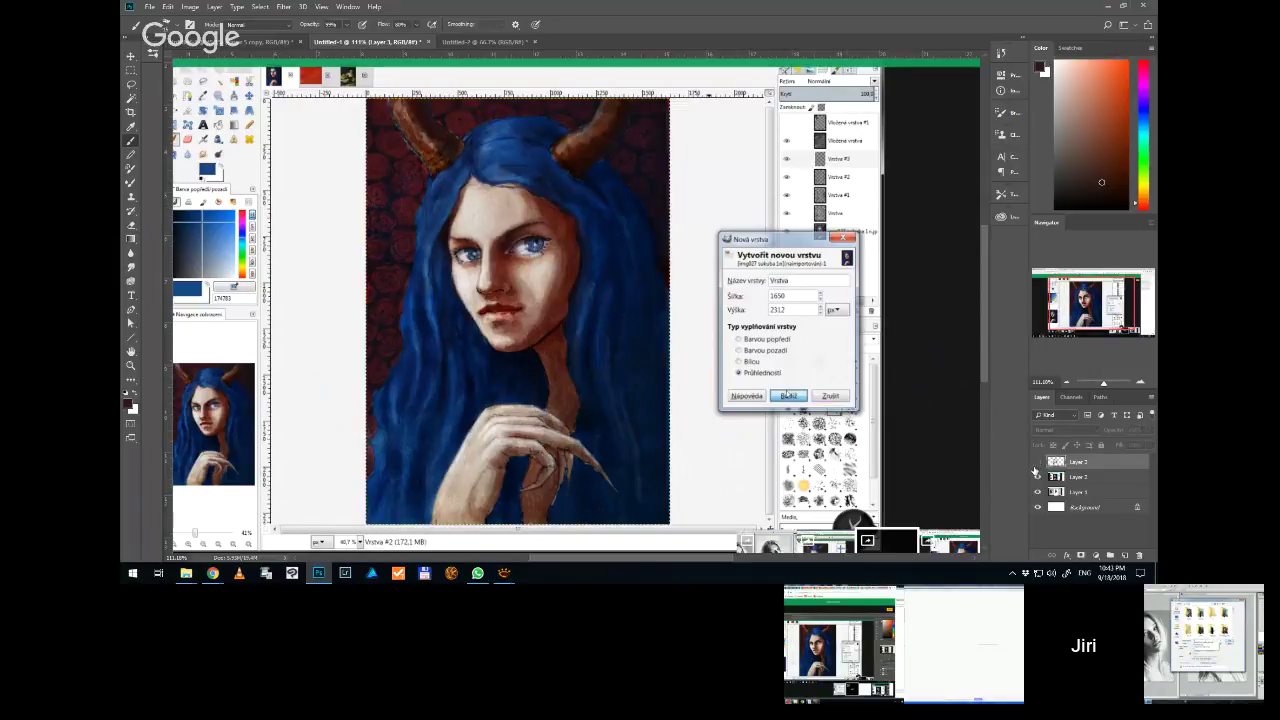
left_click(1037, 463)
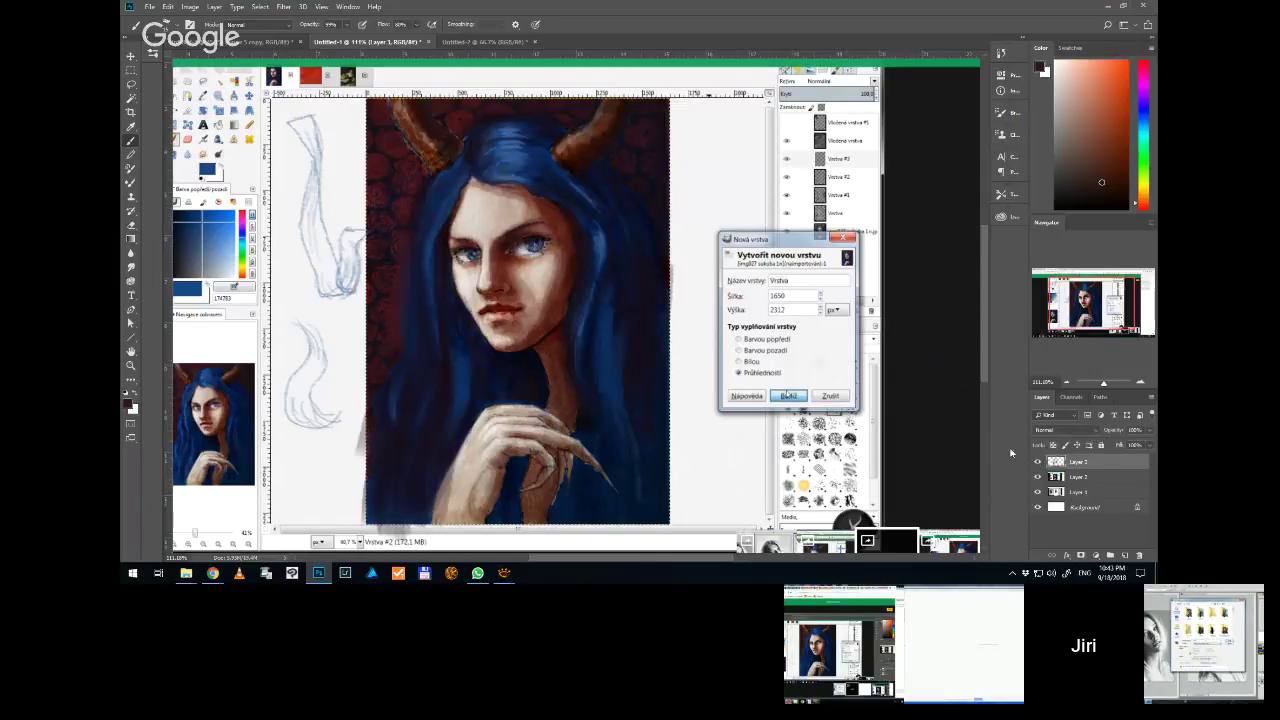
Blend the hair between the crown and the right horn with sampled blues, and check the result by toggling the paintover layer
left_click(551, 155, "alt")
left_click(534, 132, "alt")
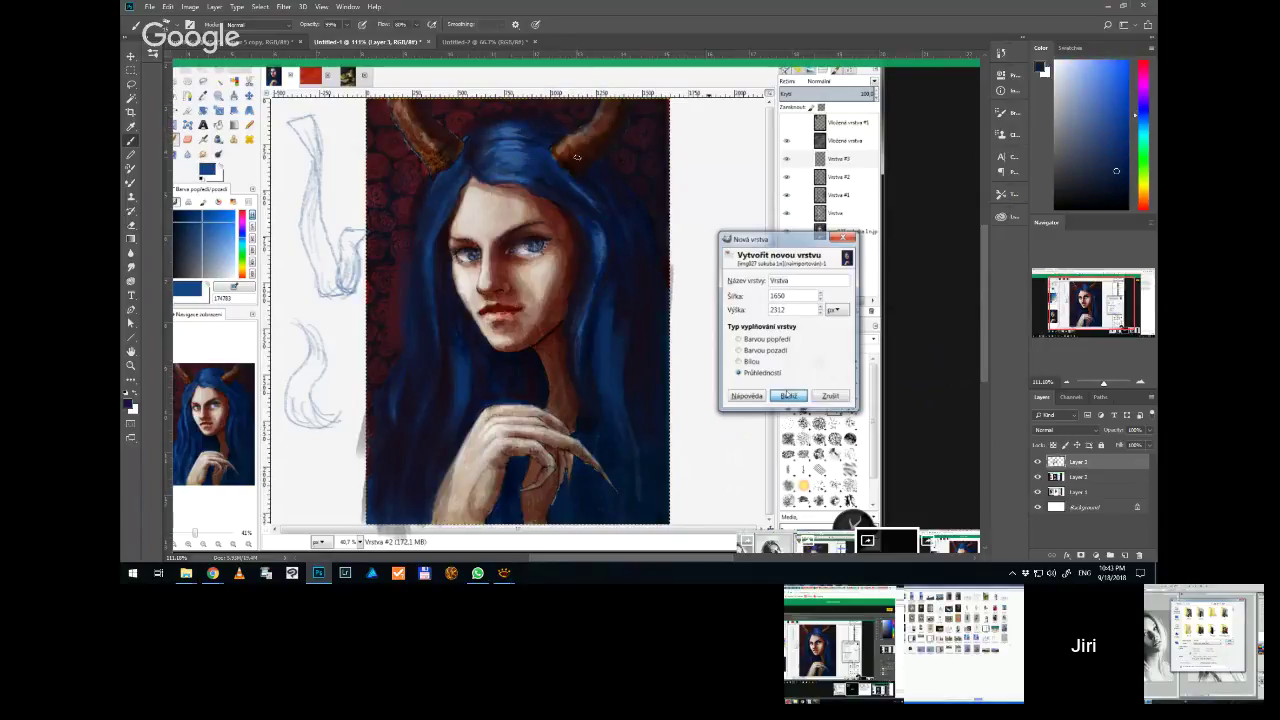
left_click(586, 206, "alt")
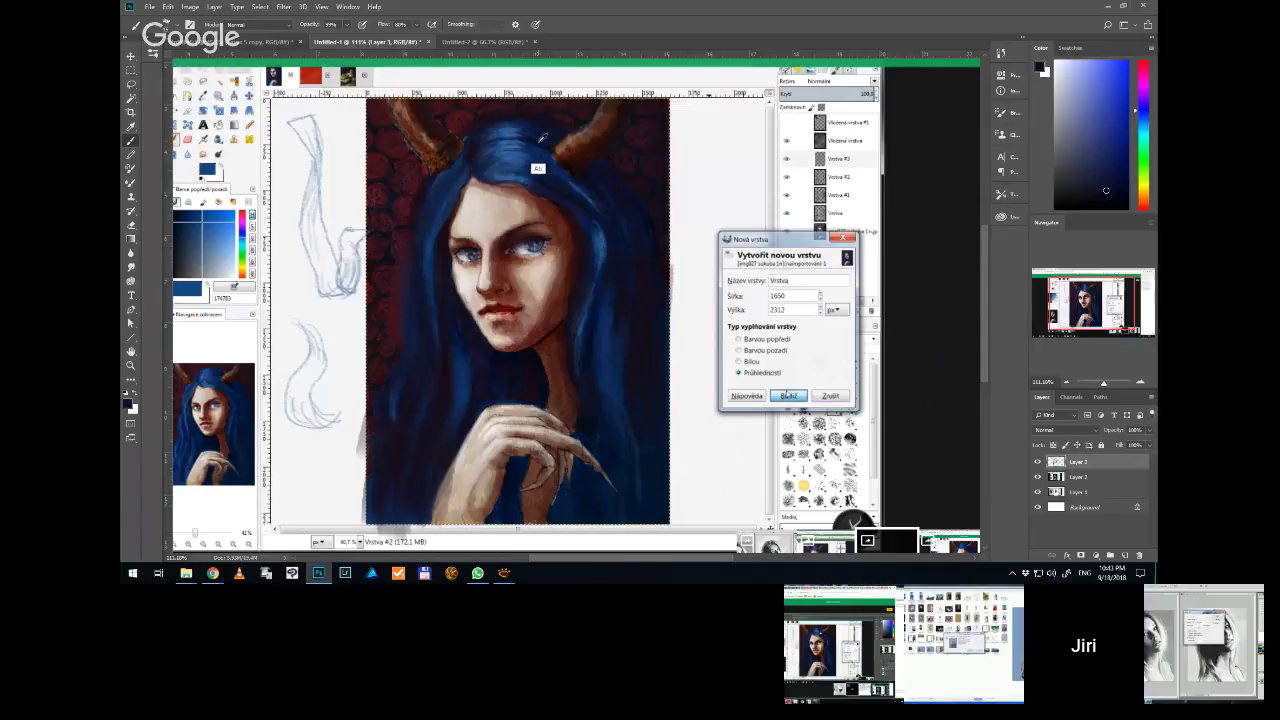
left_click(538, 131, "alt")
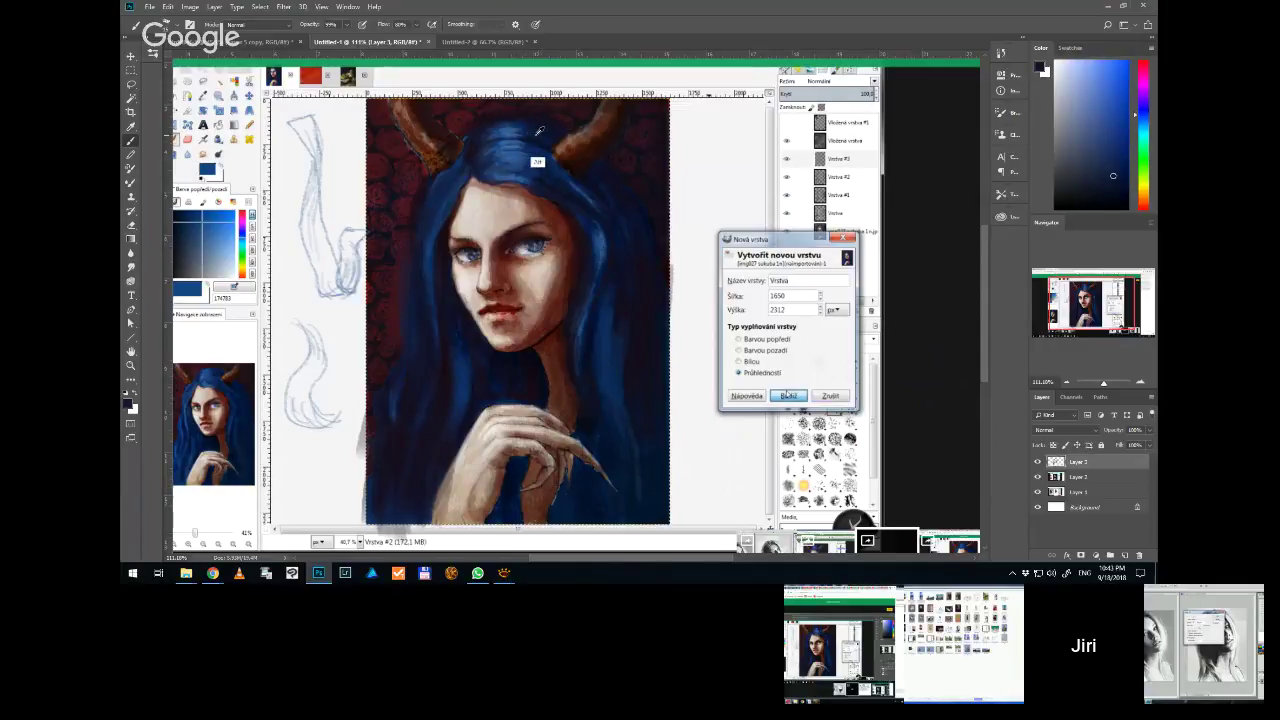
left_click(571, 187, "alt")
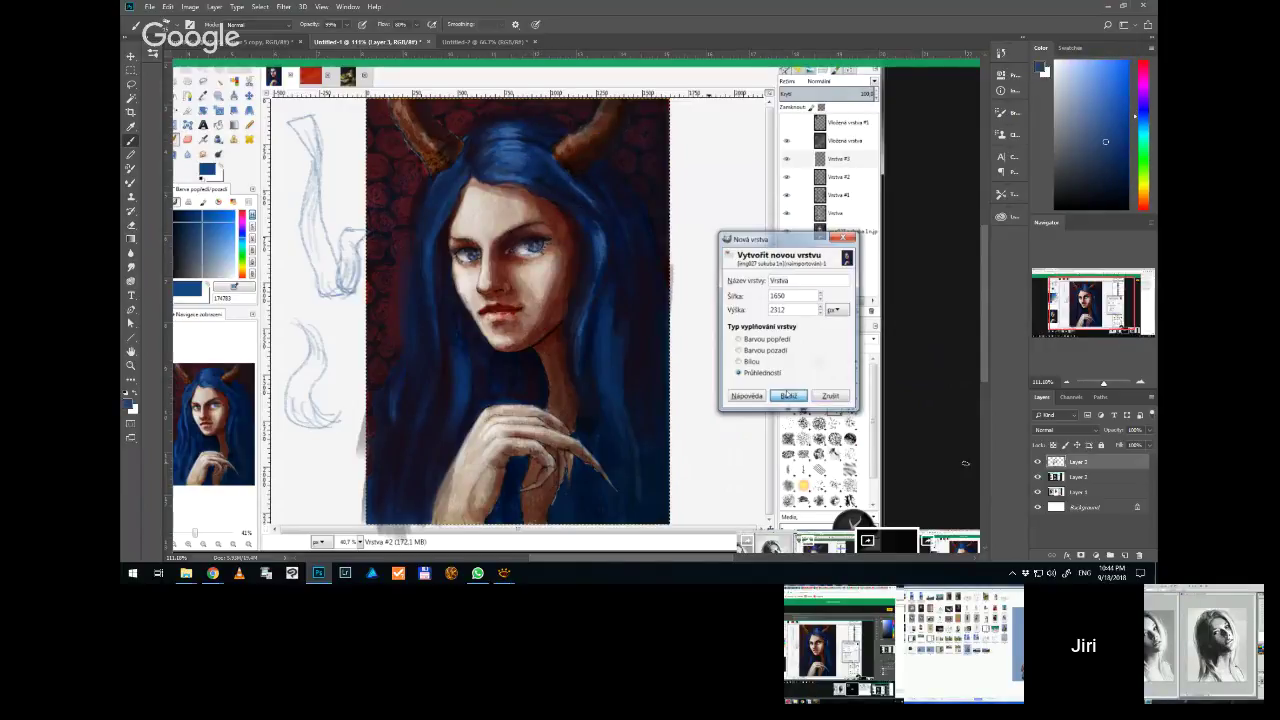
left_click(1038, 462)
left_click(1037, 462)
Paint shadows and strands along the forehead hairline and the outer hair below the horns with sampled dark purple and blue tones
left_click(590, 182, "alt")
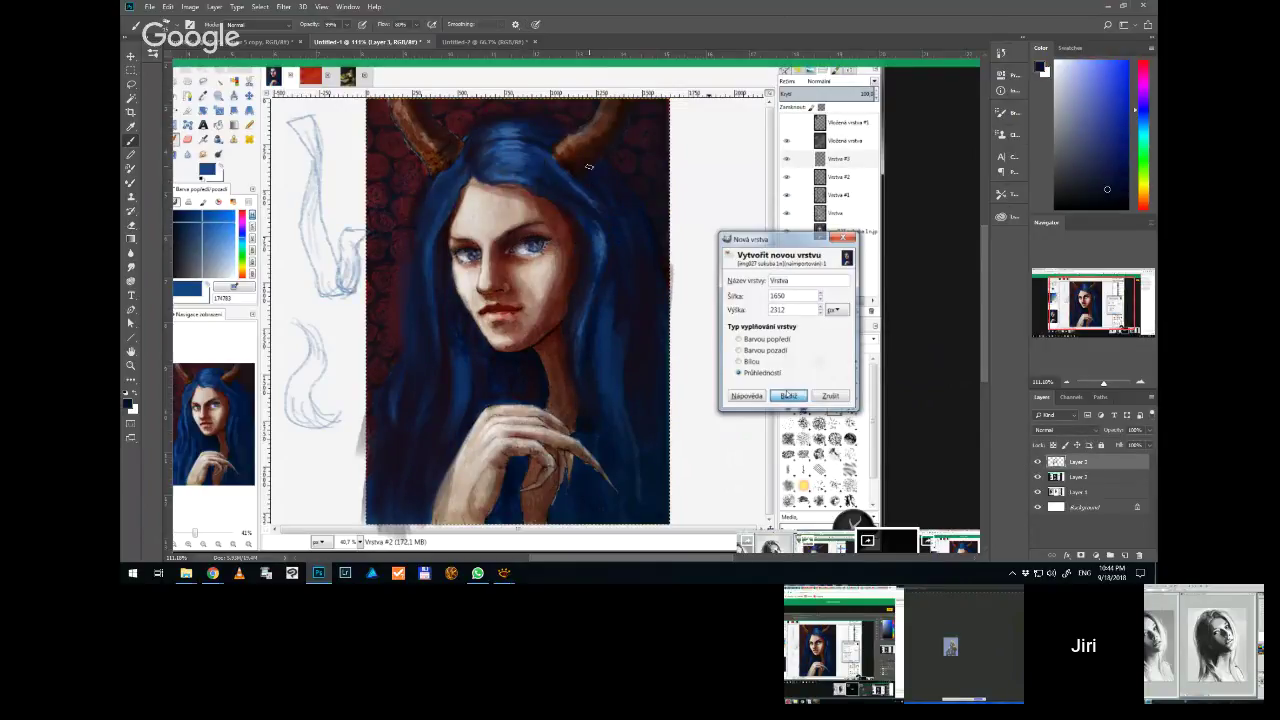
left_click(538, 162, "alt")
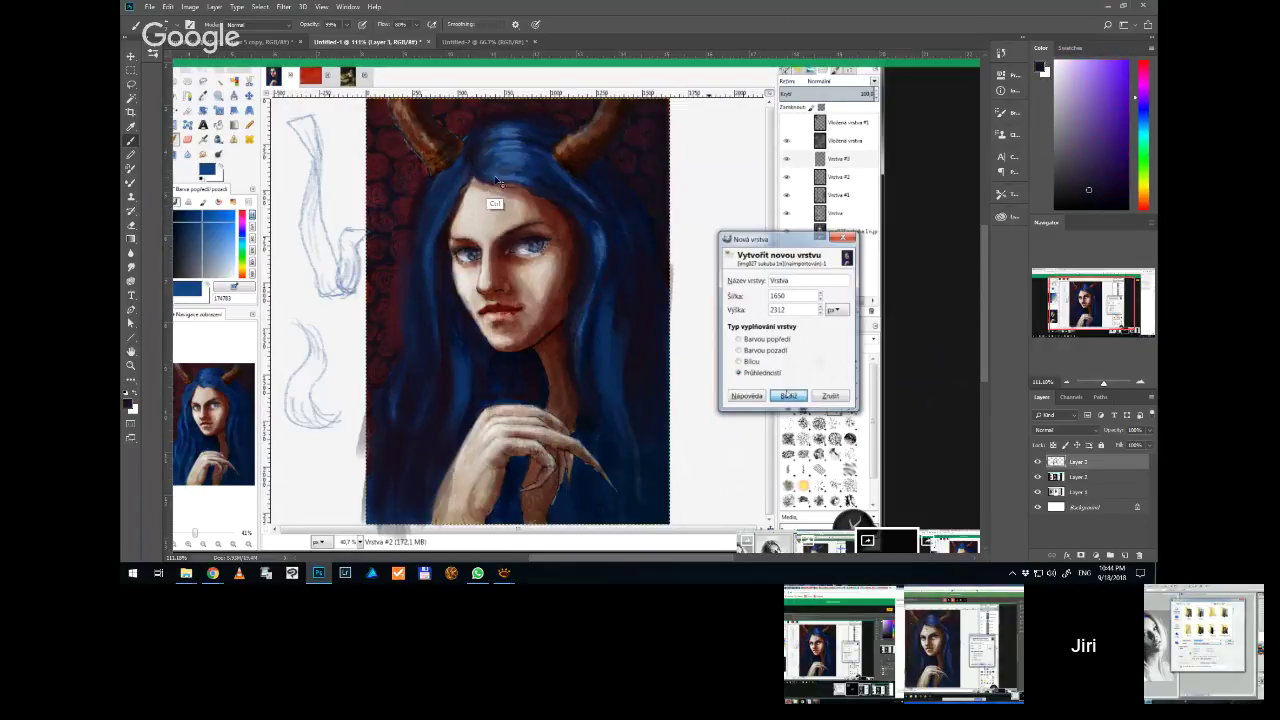
left_click(490, 171, "alt")
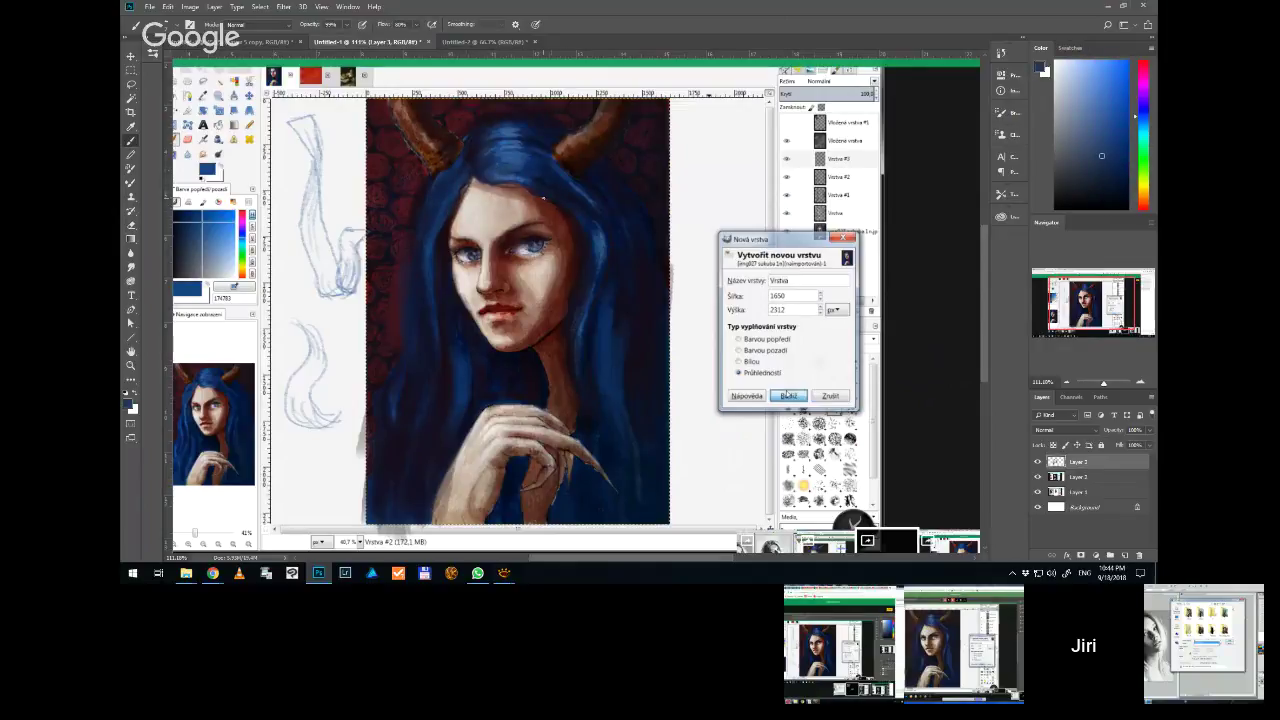
left_click(550, 229, "alt")
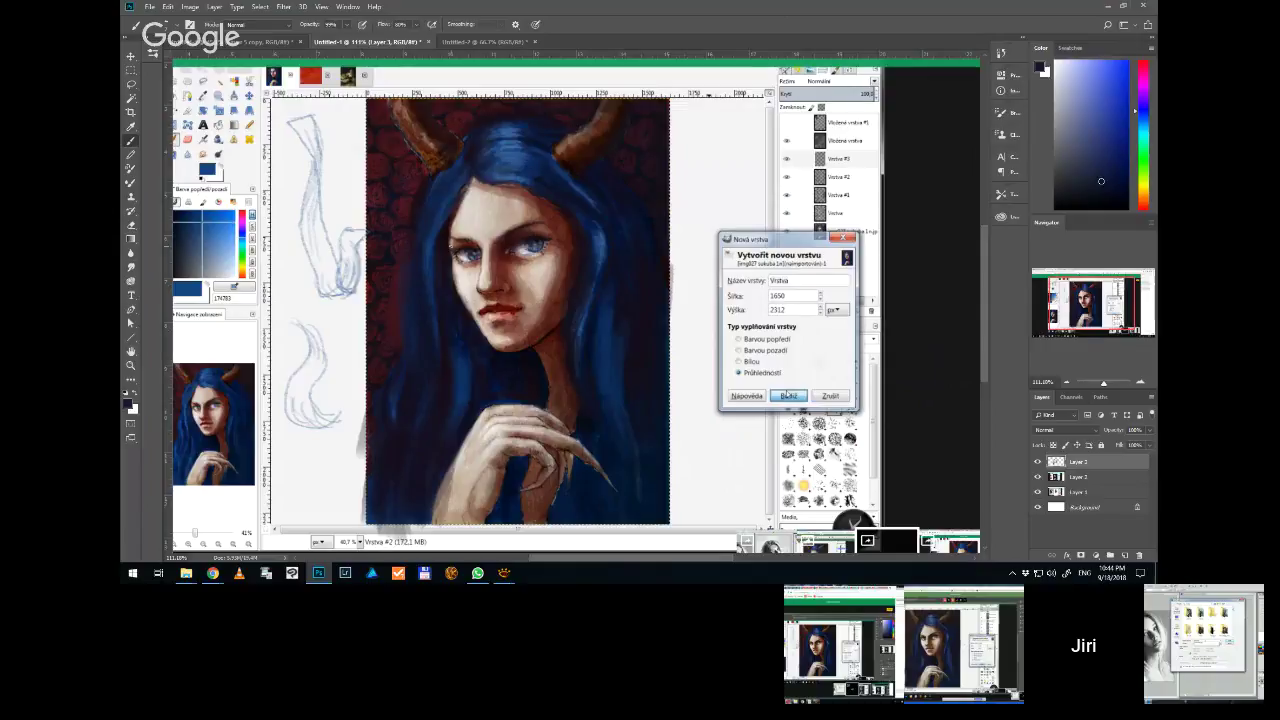
left_click(436, 190, "alt")
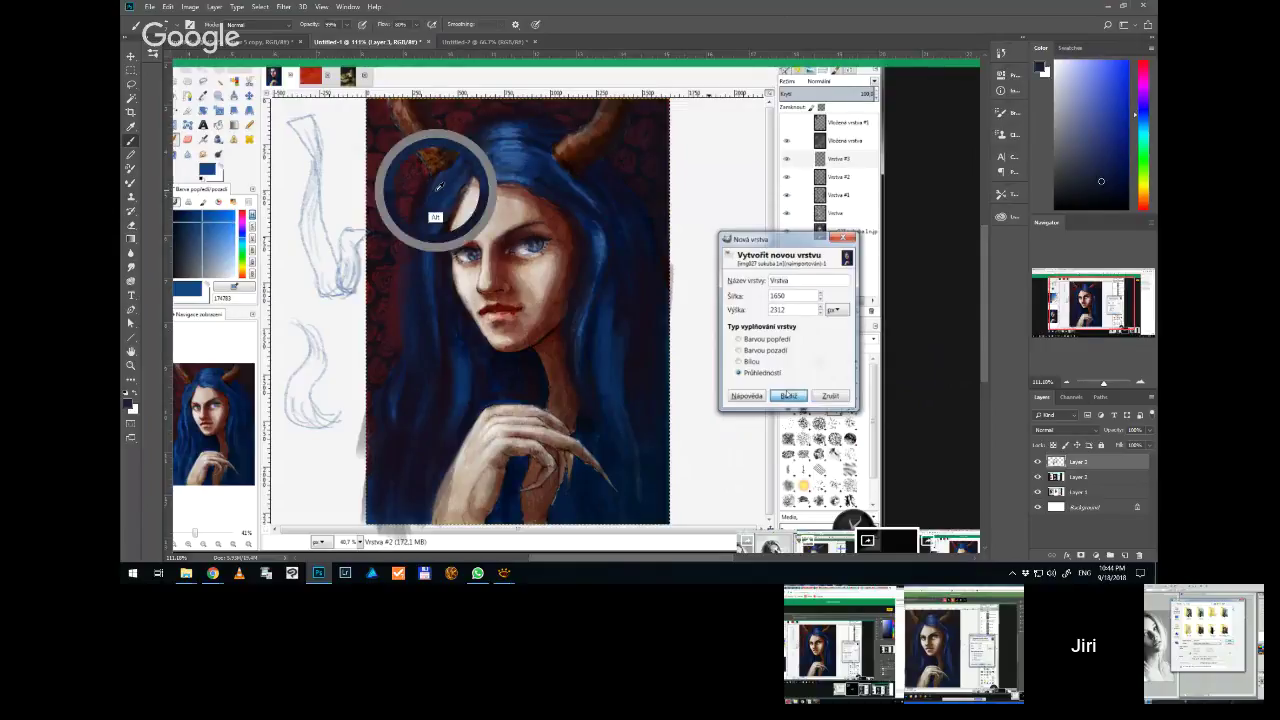
left_click(615, 176, "alt")
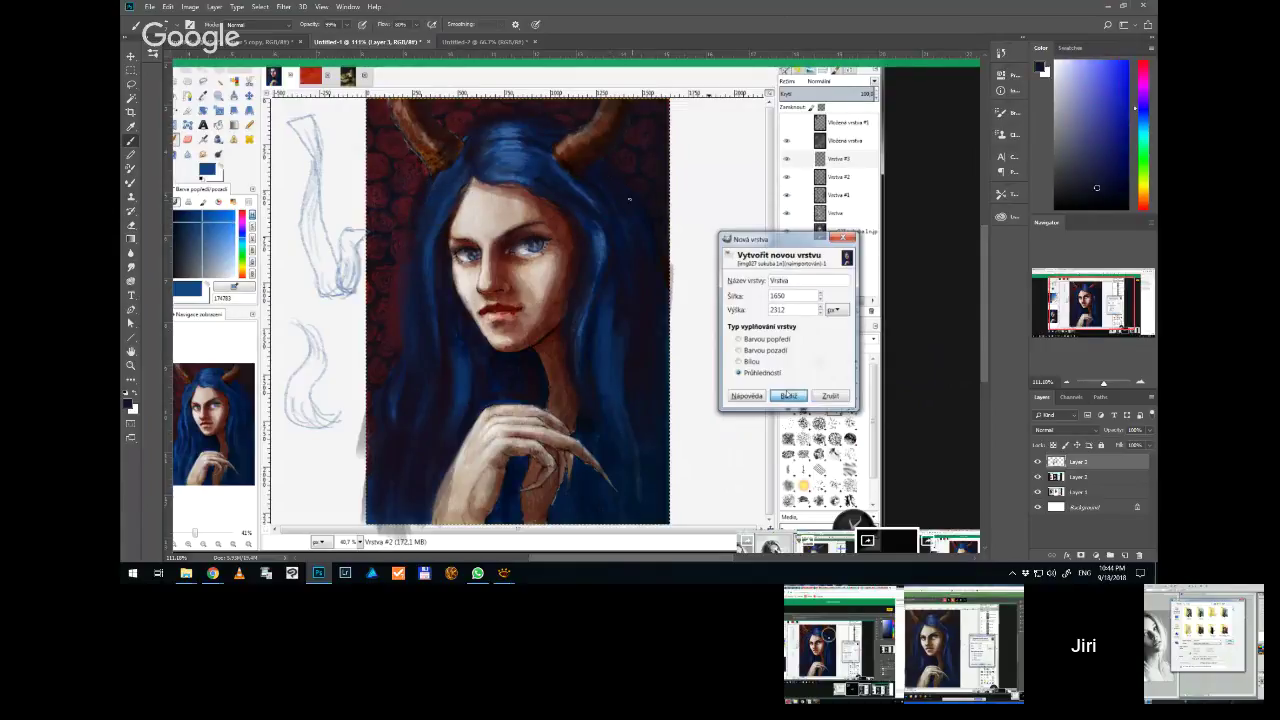
Paint strands and shadows in the hair left of the face, down toward the hand, with sampled blues and dark purples
left_click(604, 244, "alt")
left_click(603, 240, "alt")
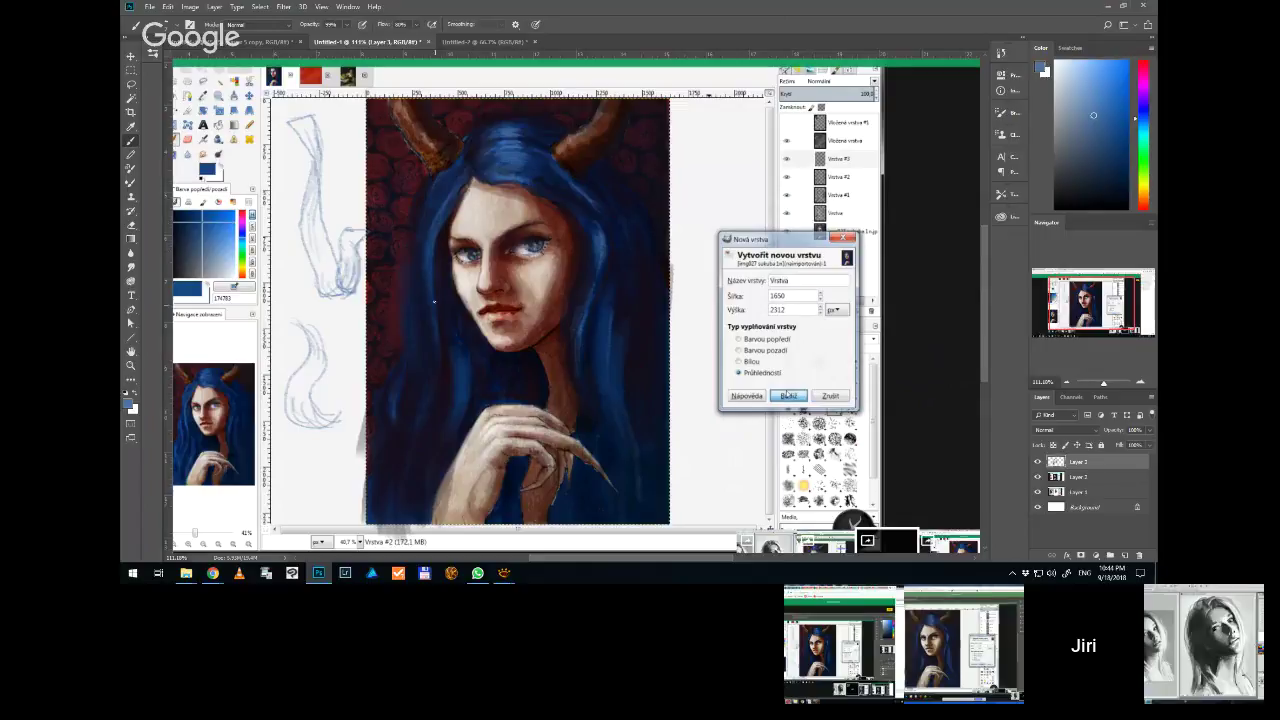
left_click(418, 213, "alt")
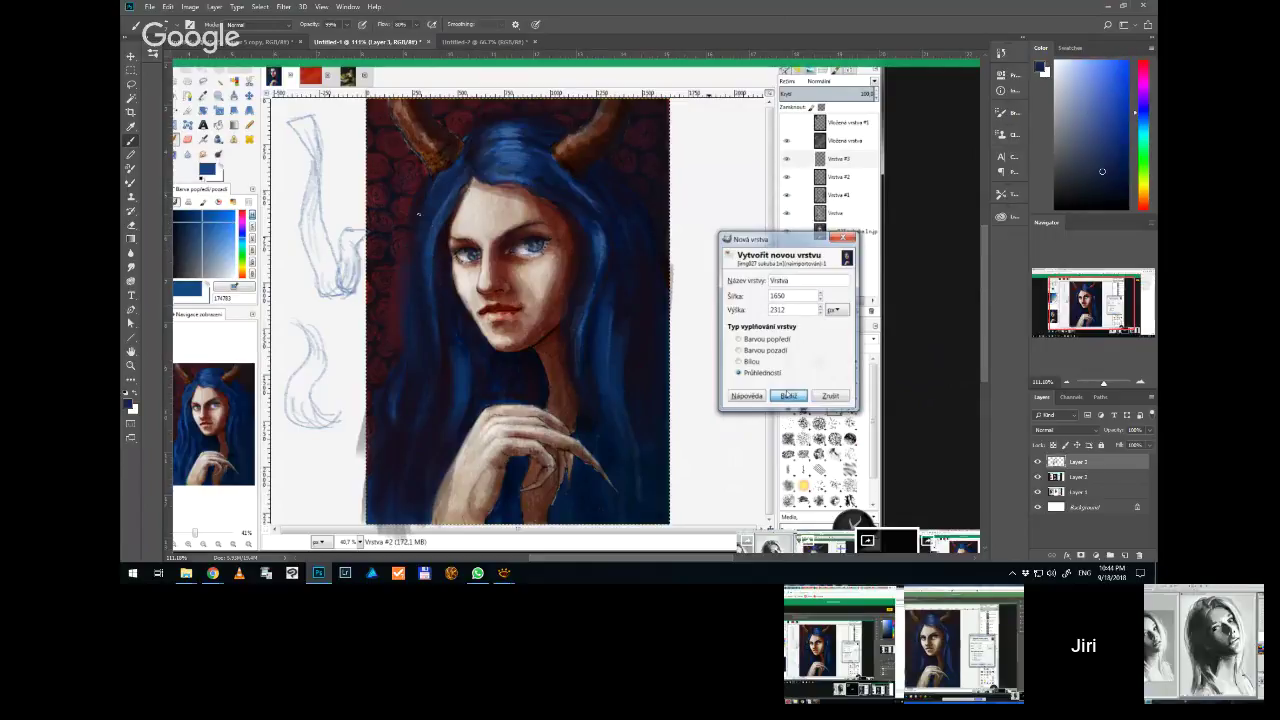
left_click(430, 272, "alt")
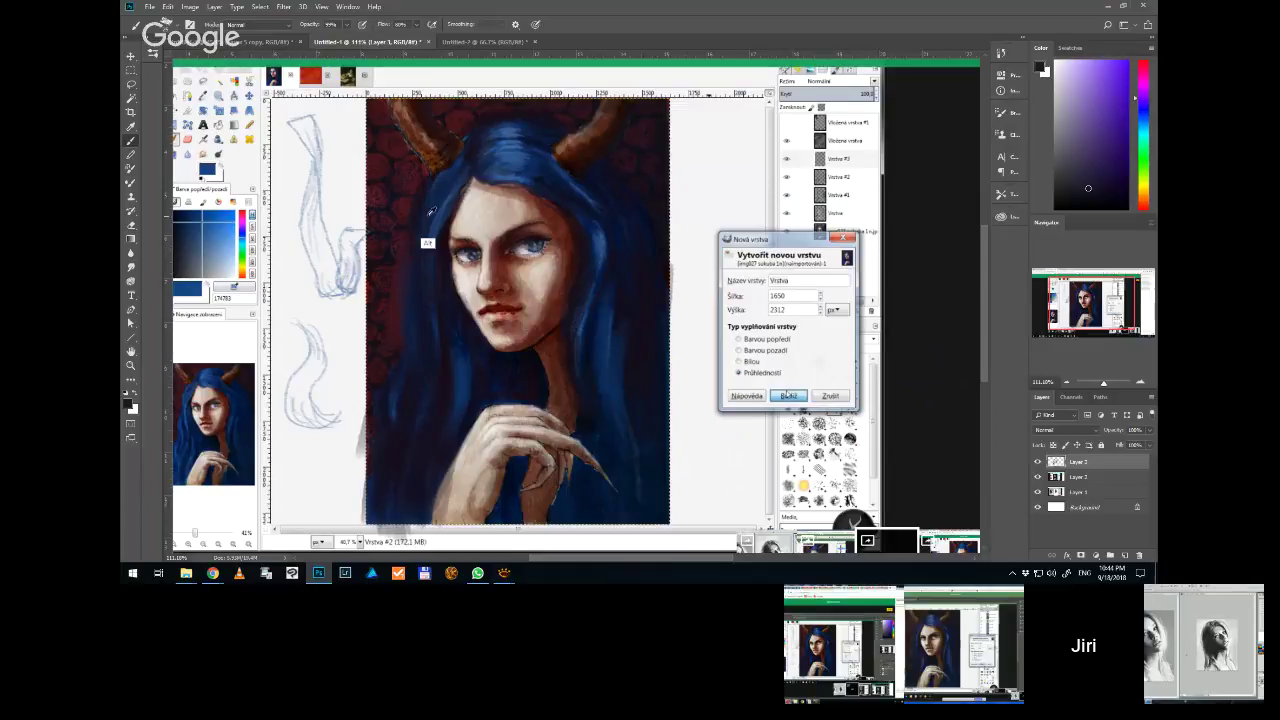
left_click(429, 252, "alt")
left_click(434, 318, "alt")
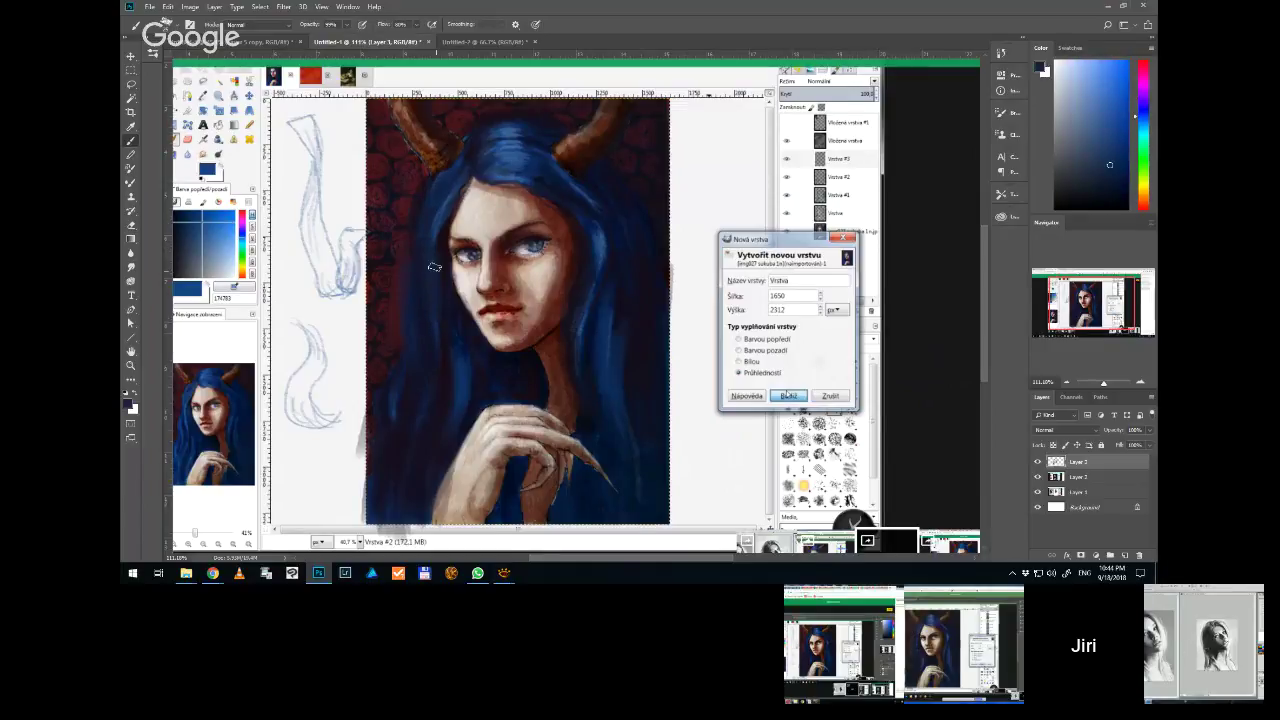
left_click(432, 268, "alt")
left_click(442, 345, "alt")
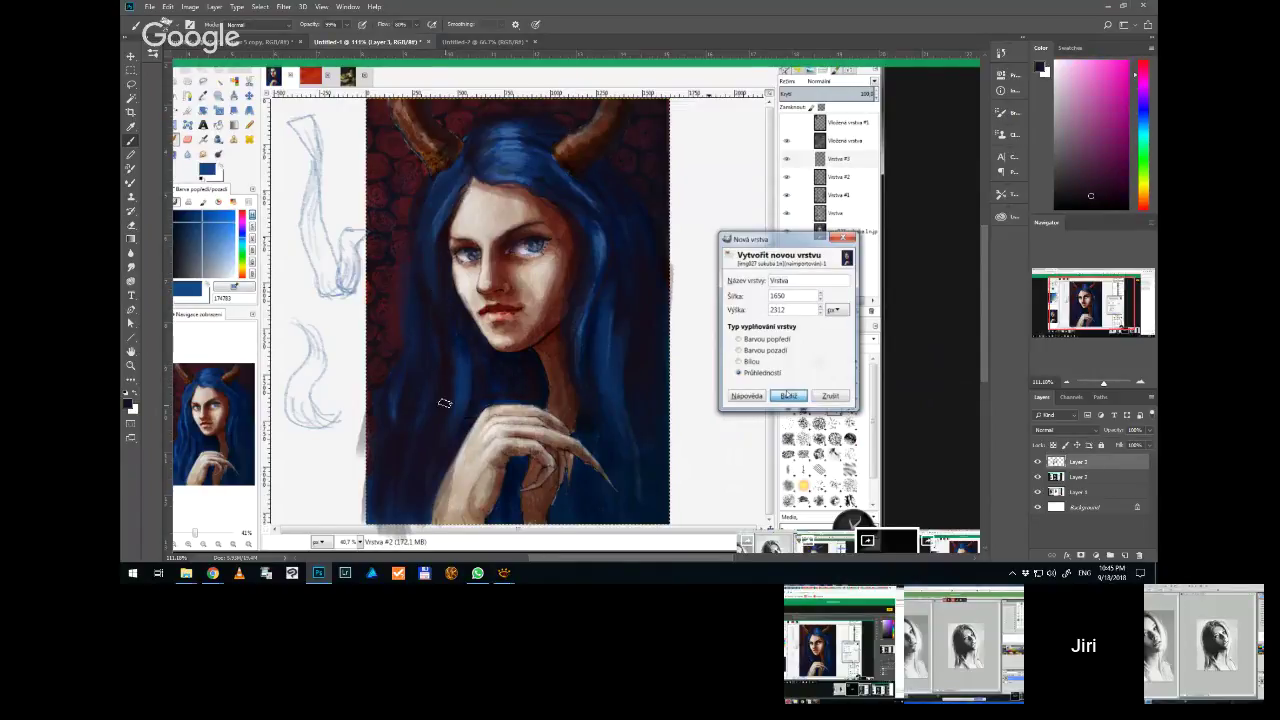
Refine the outer hair edge below the left horn and darken the adjoining red background with sampled blue and dark tones
left_click(423, 277, "alt")
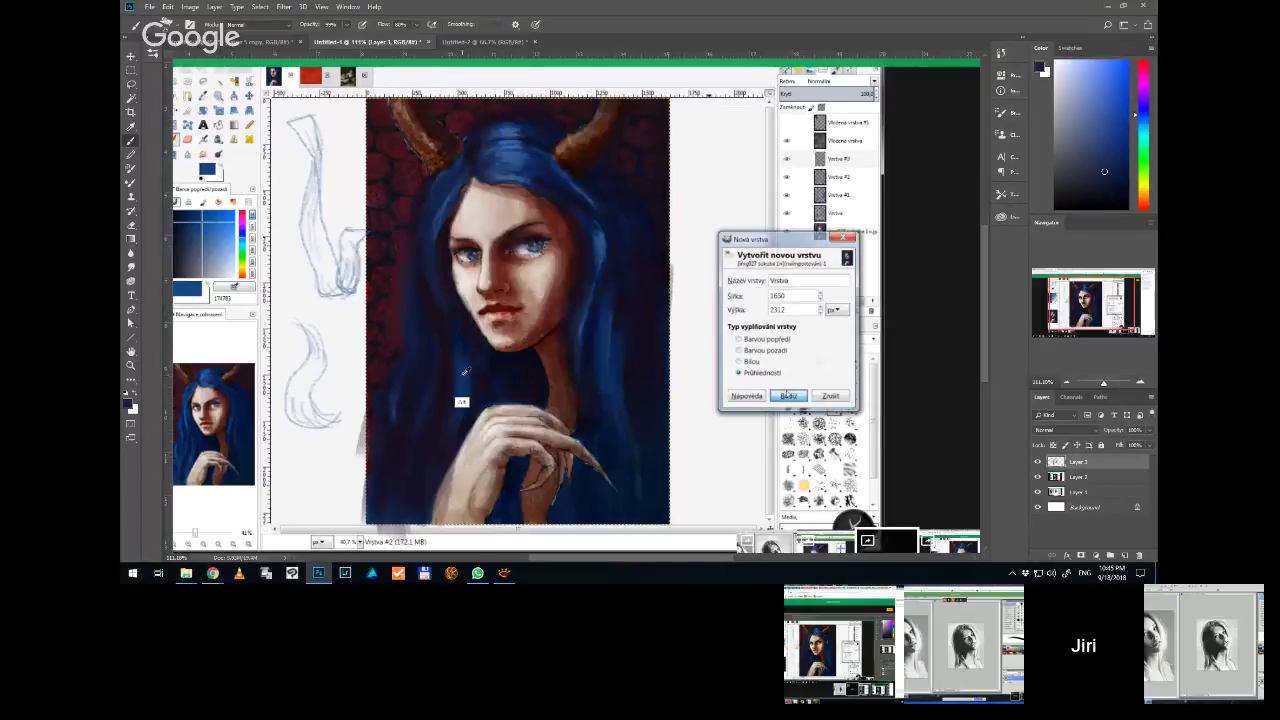
left_click(430, 244, "alt")
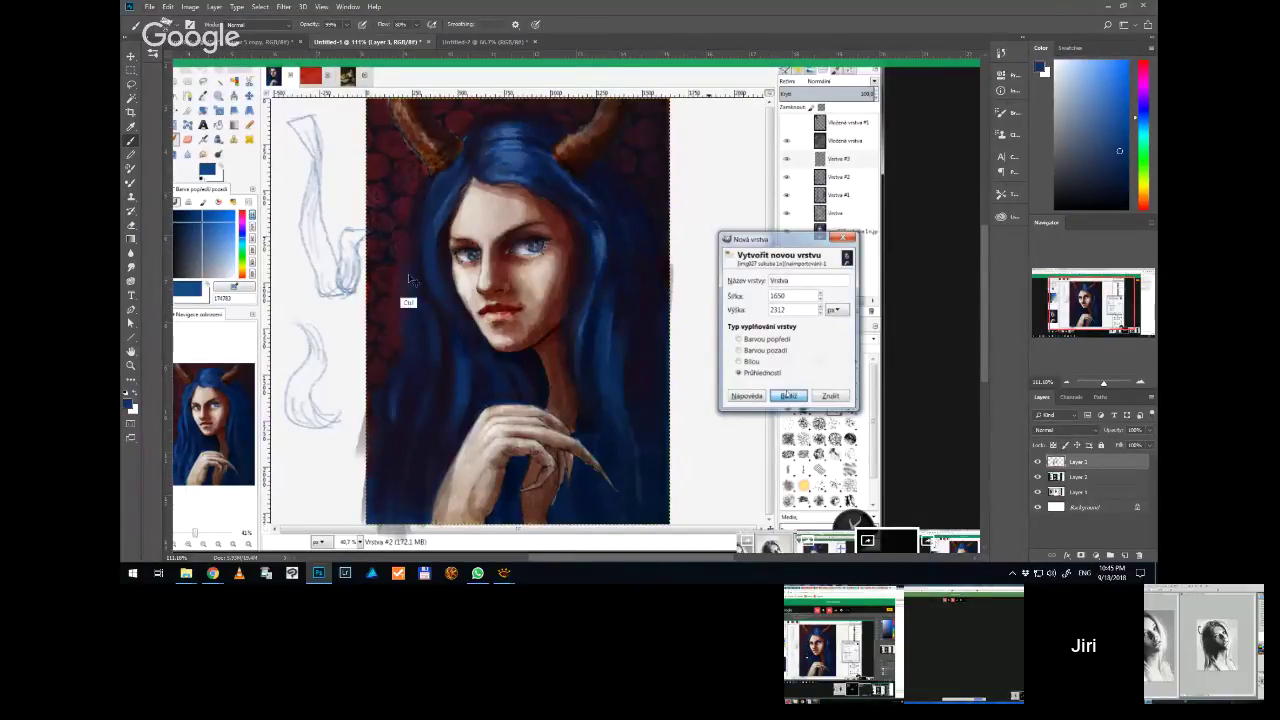
left_click(410, 191, "alt")
mouse_move(410, 191)
left_mouse_down()
mouse_move(425, 186)
mouse_move(420, 200)
left_mouse_up()
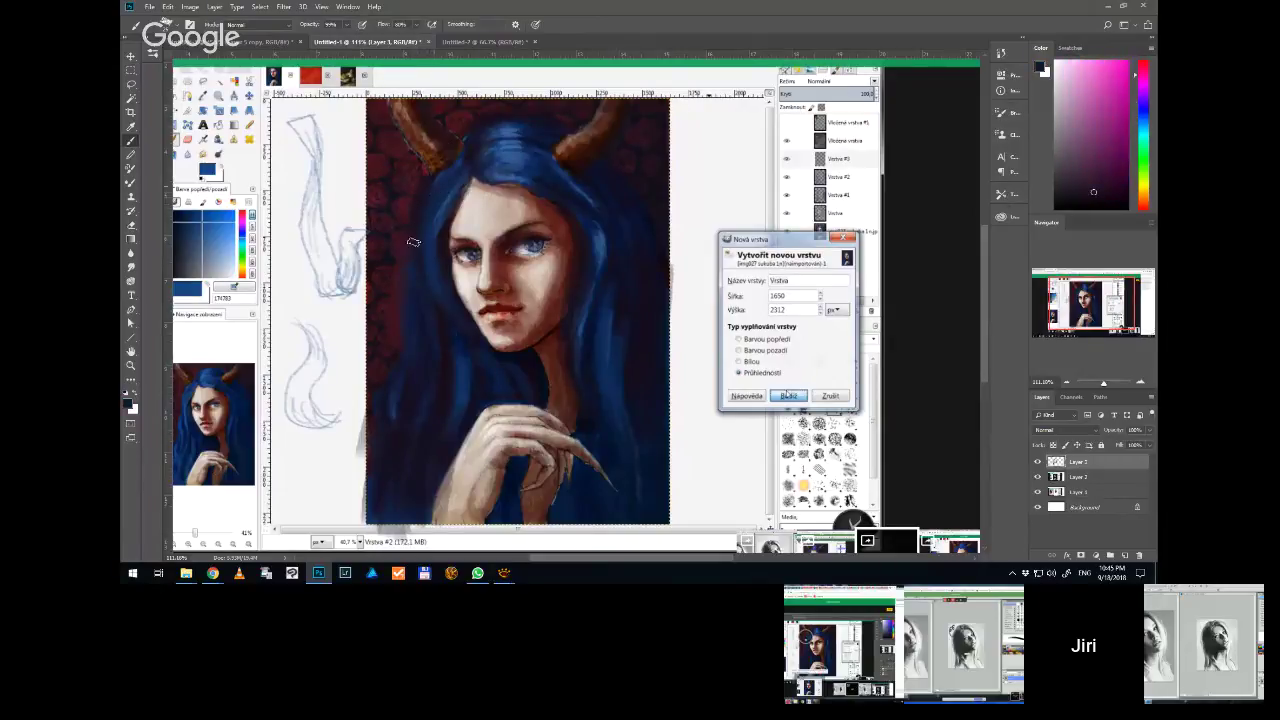
left_click(462, 177, "alt")
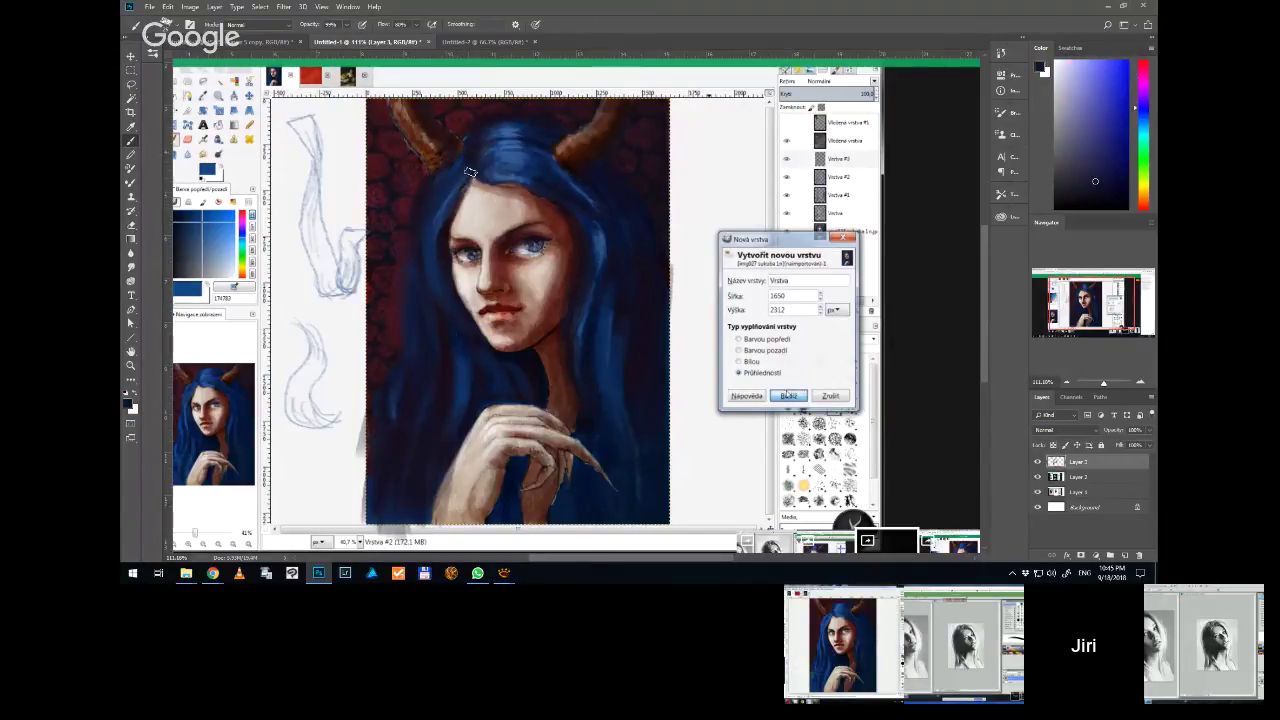
Deepen the shadows along the forehead hairline, the right side of the face and the forearm with sampled dark tones
scroll(587, 163, "down", 5)
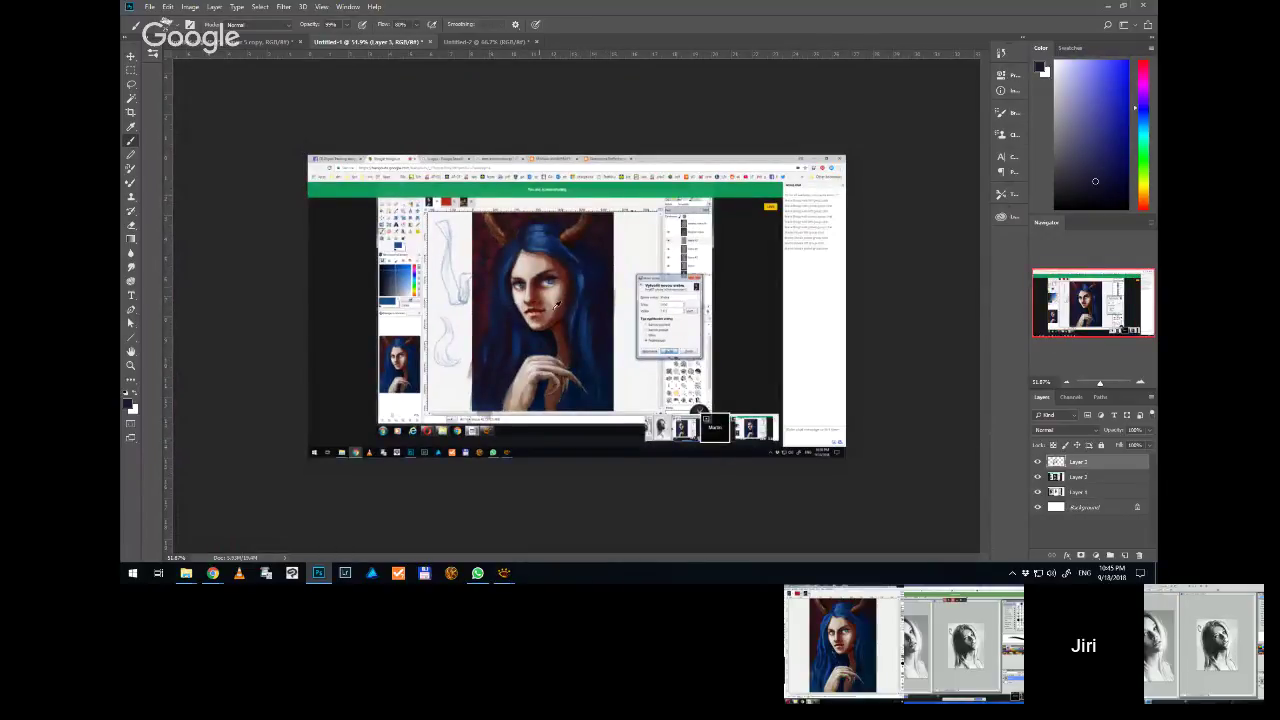
scroll(556, 306, "up", 3)
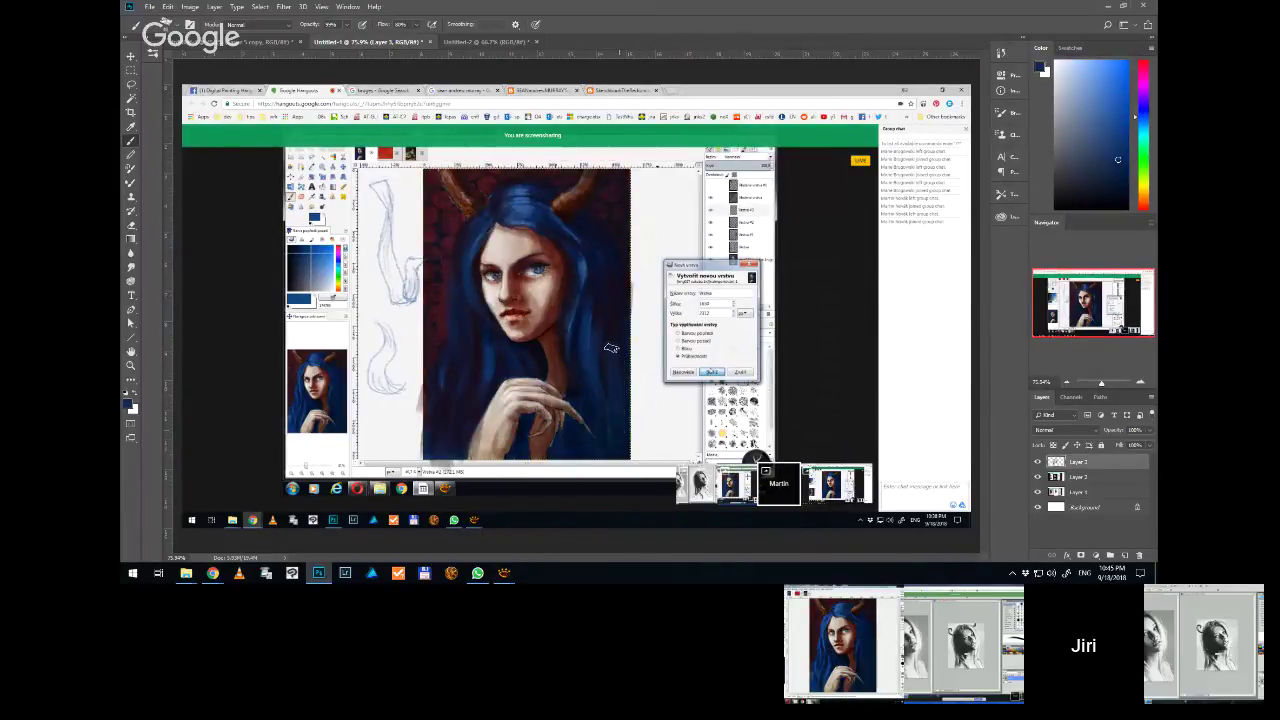
left_click(464, 270, "alt")
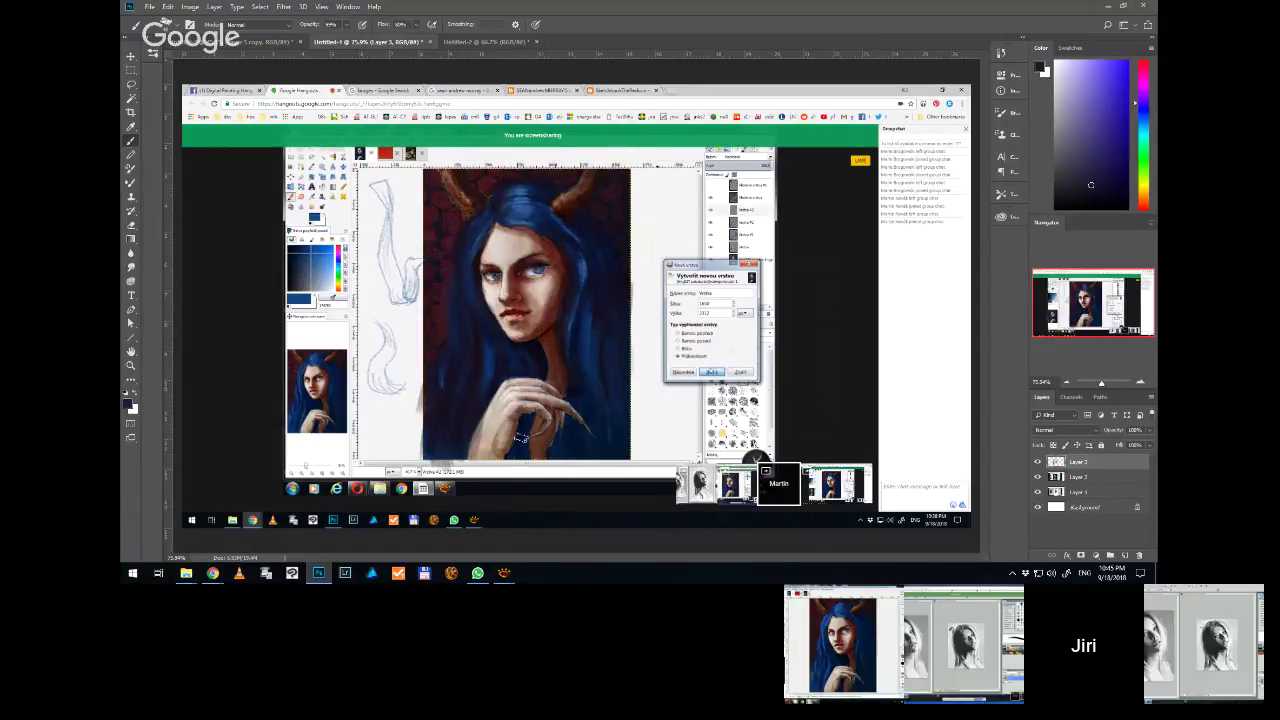
left_click(526, 190, "alt")
left_click(563, 265, "alt")
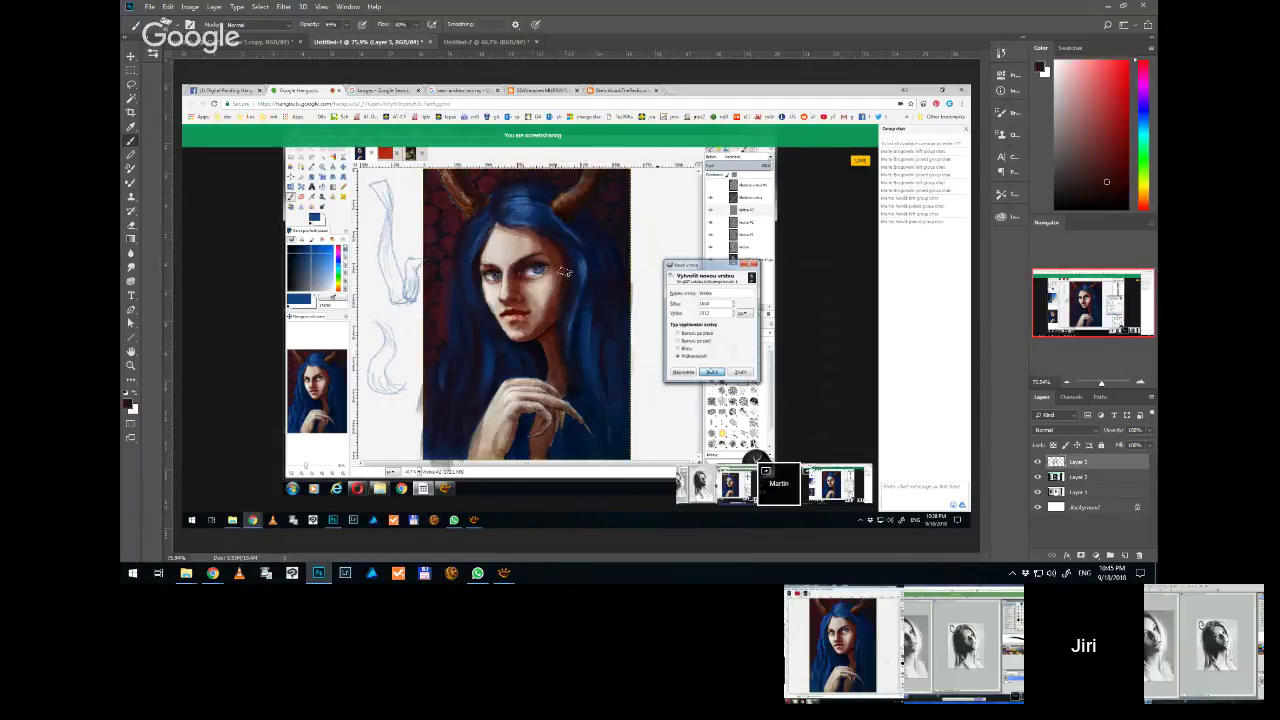
left_click(507, 222, "alt")
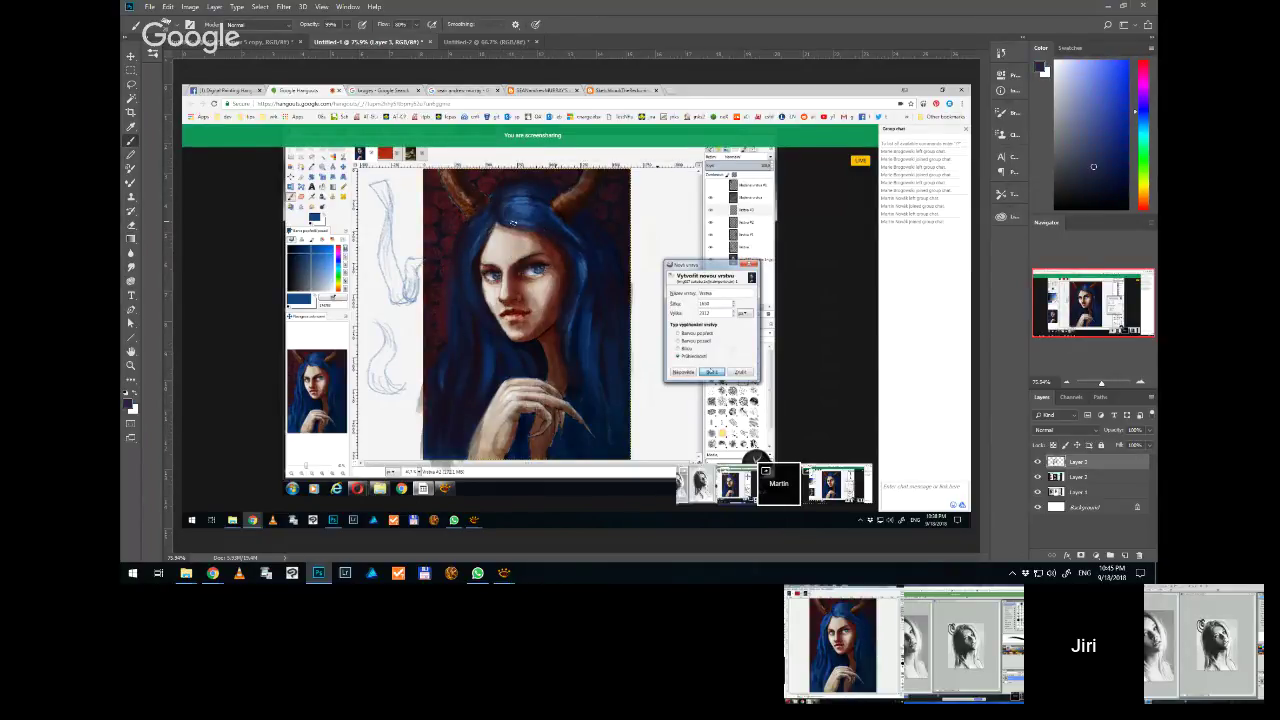
Paint light and dark strands in the long hair right of the face and neck with sampled blues
left_click(576, 280, "alt")
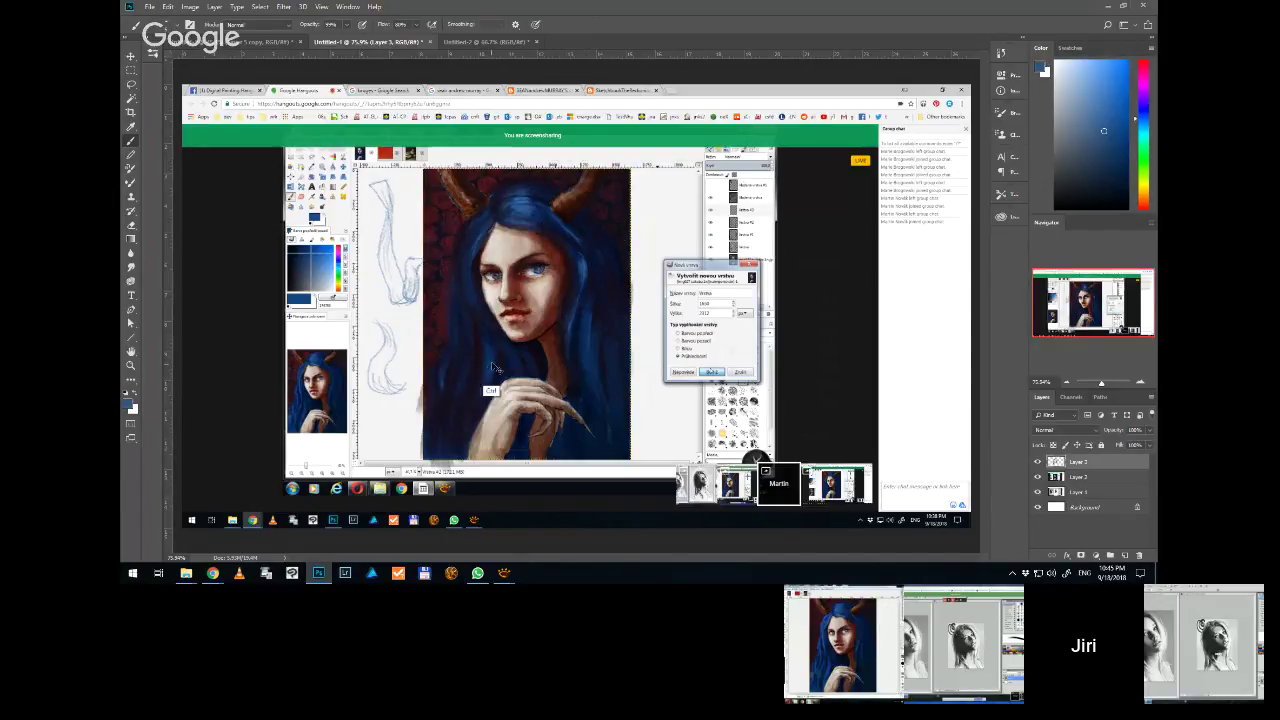
left_click(600, 260, "alt")
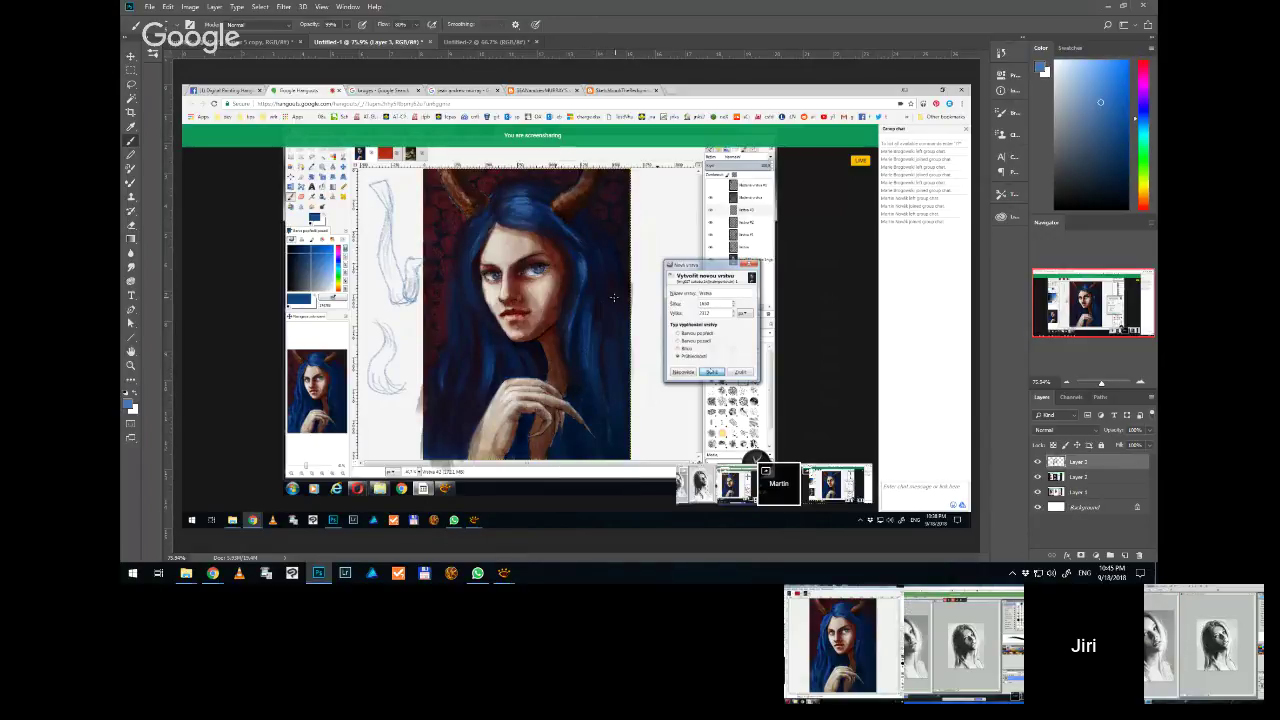
left_click(575, 284, "alt")
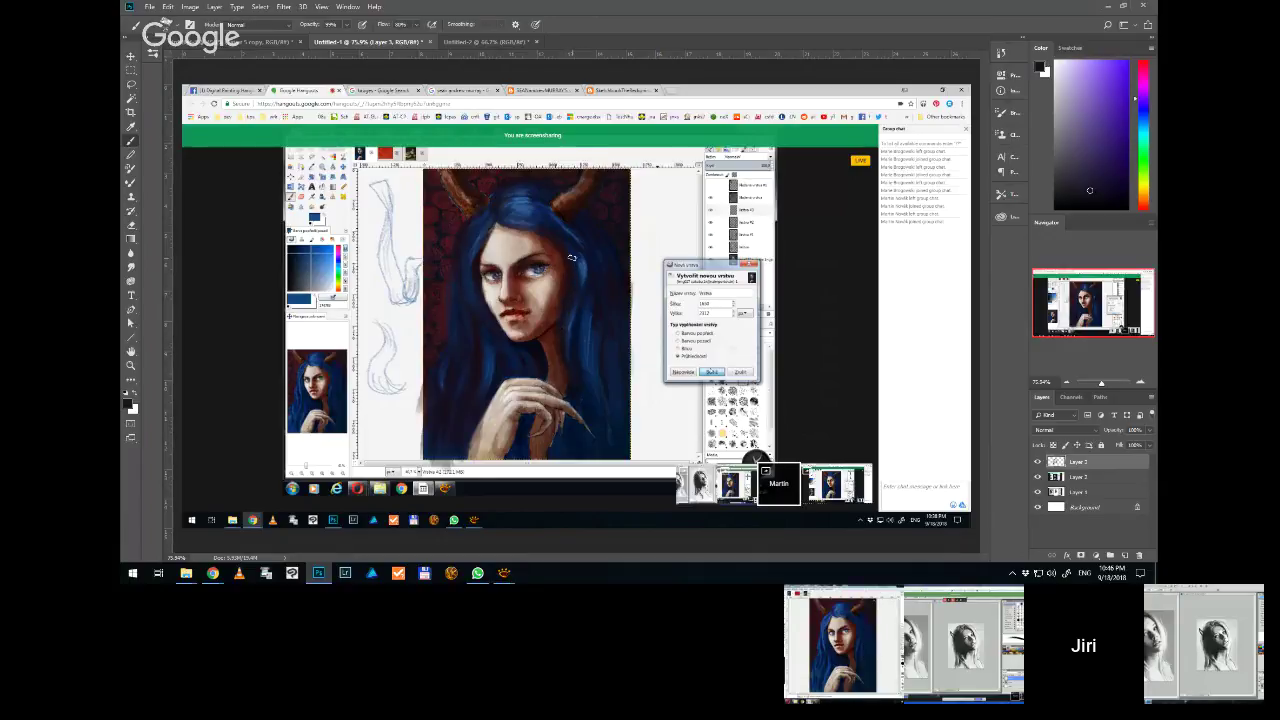
left_click(580, 294, "alt")
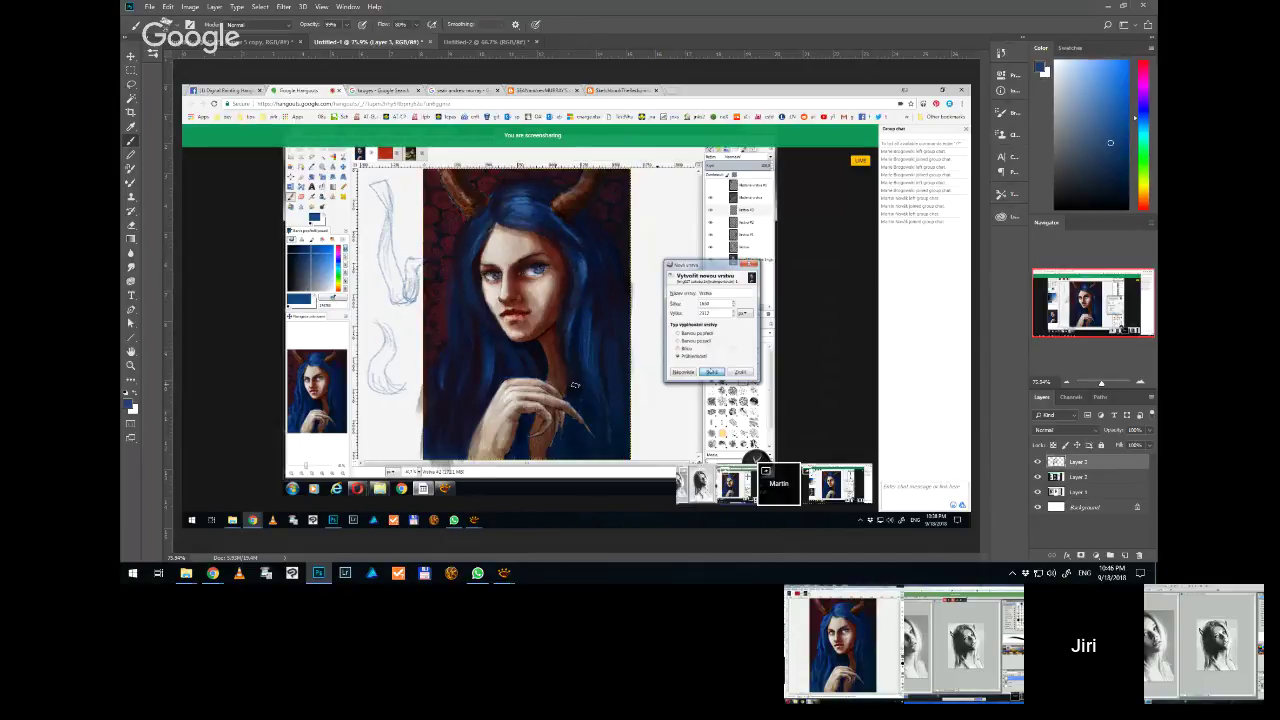
left_click(597, 293, "alt")
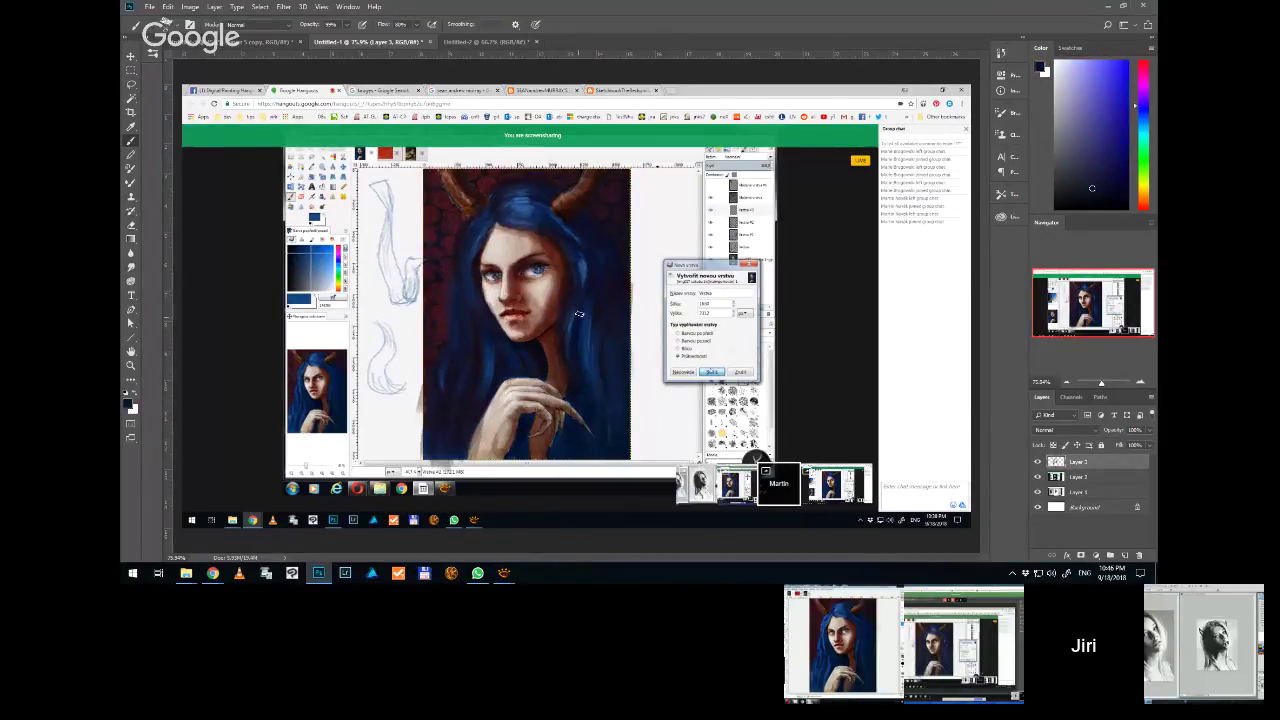
left_click(577, 330, "alt")
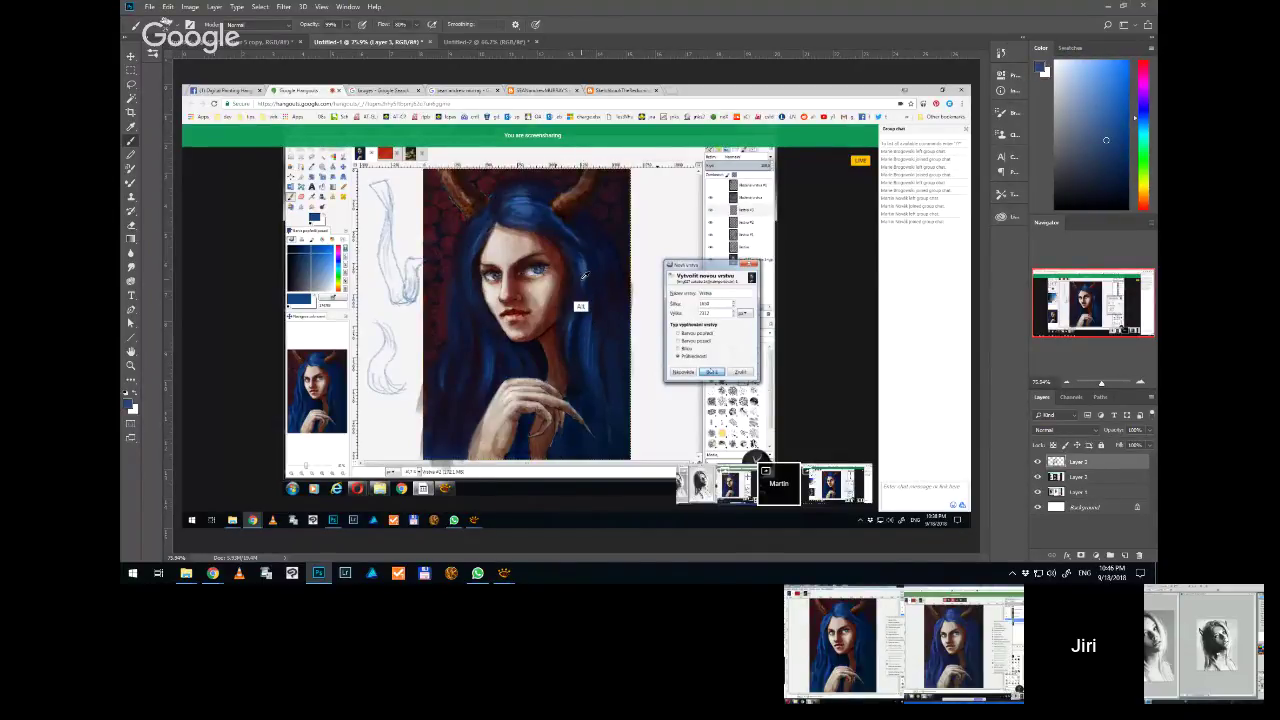
left_click(581, 305, "alt")
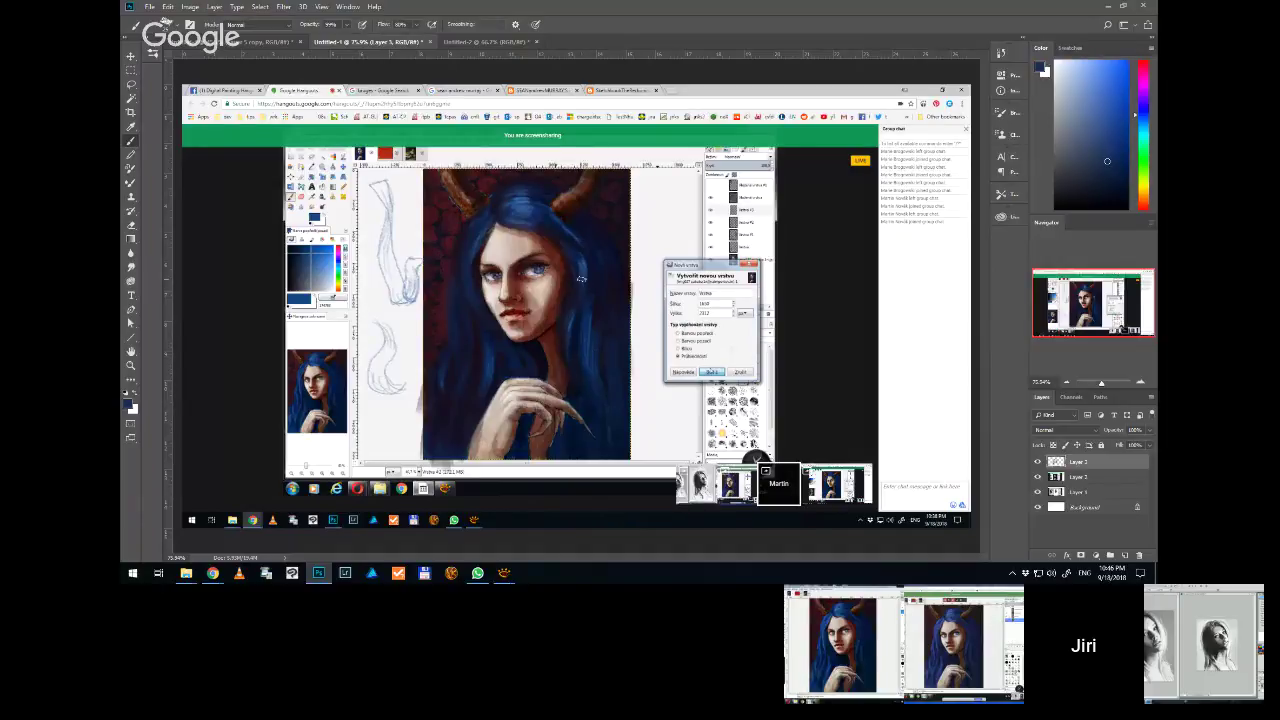
Compare the refined hair with the original portrait by toggling the visibility of the top paintover layer
scroll(581, 279, "up", 3)
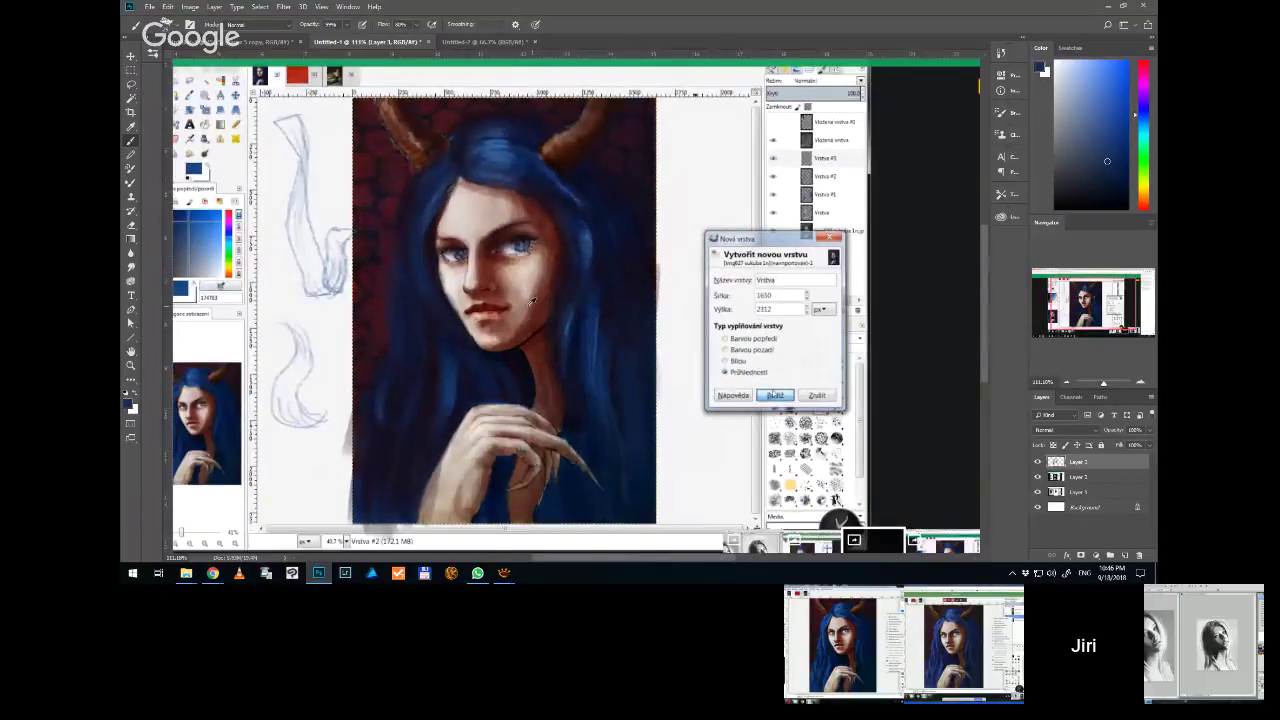
scroll(463, 298, "up", 3)
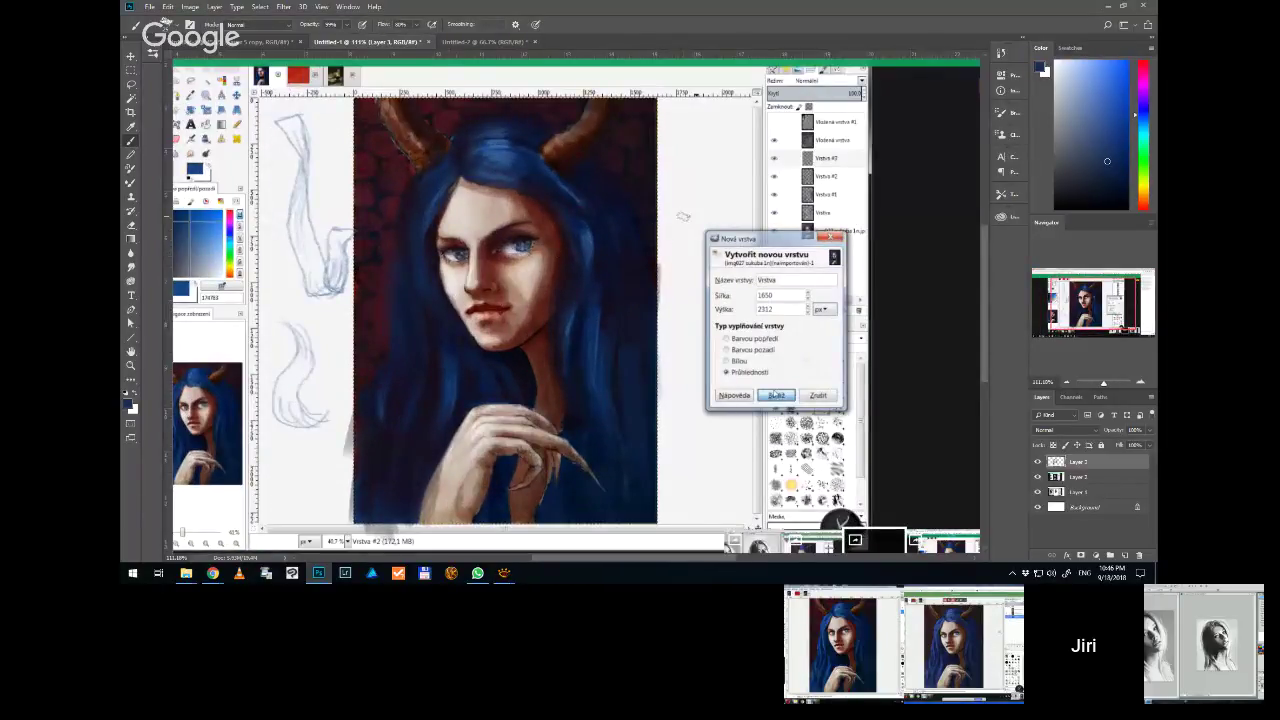
left_click(1037, 462)
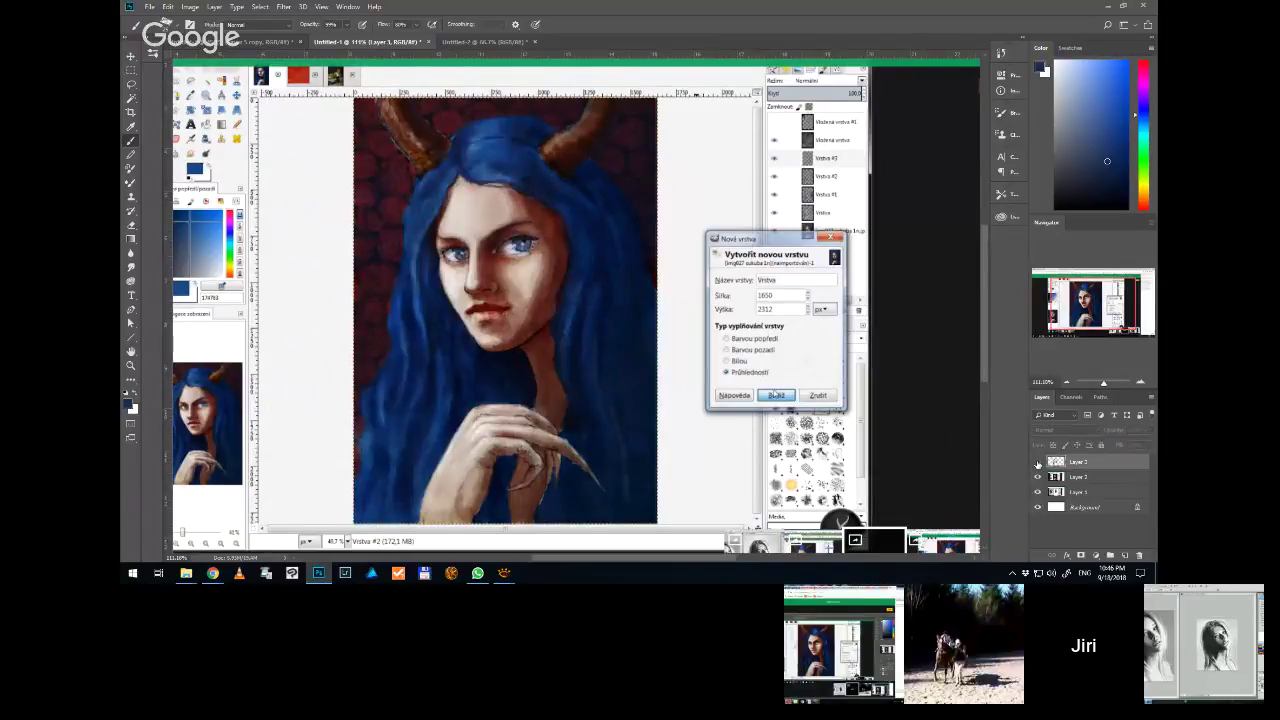
left_click(1037, 462)
left_click(1037, 462)
left_click(1037, 462)
left_click(1037, 462)
left_click(1037, 462)
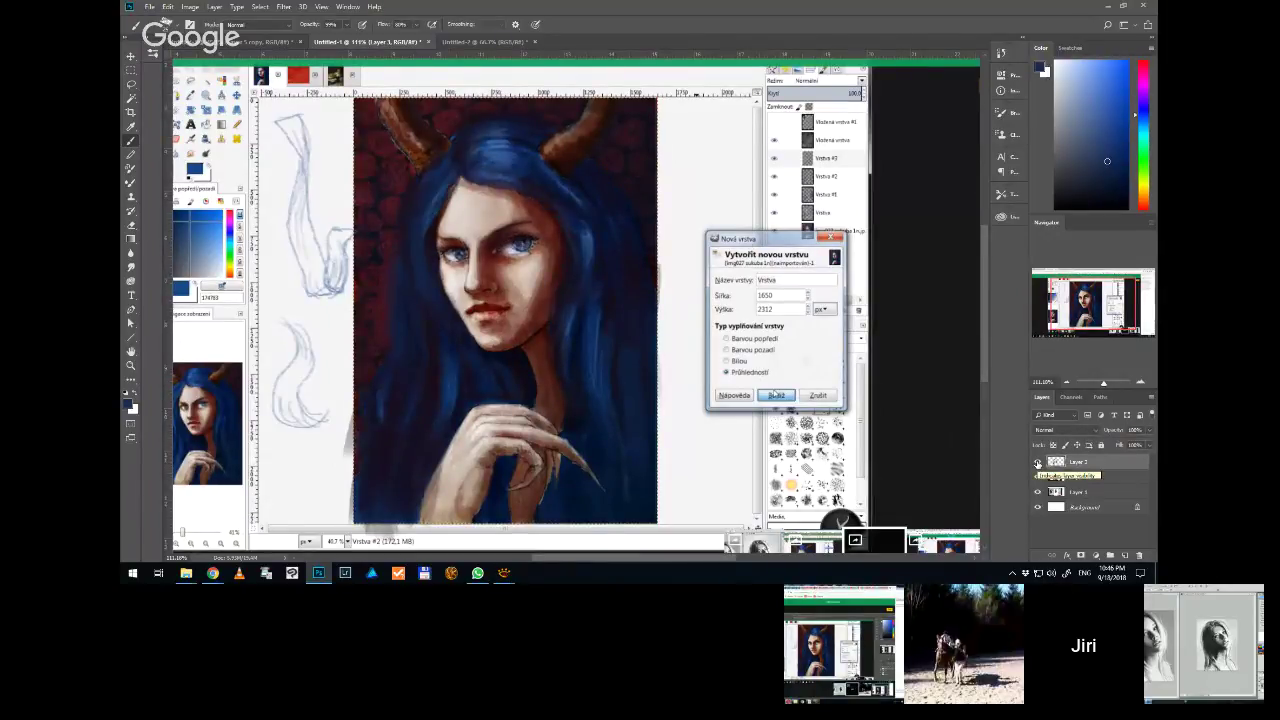
Darken the lower edge of the portrait and the extended fingertips with a large brush and a sampled dark purple
left_click(386, 497, "alt")
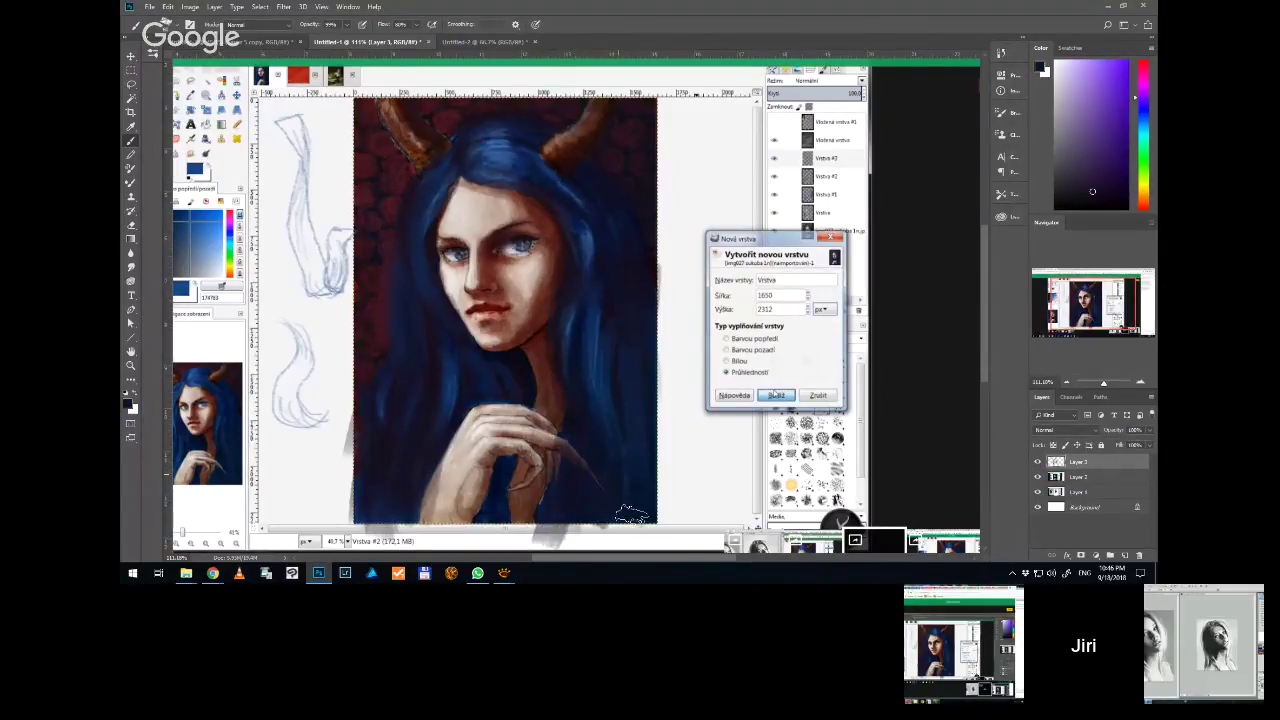
key("ctrl+minus")
key("ctrl+plus")
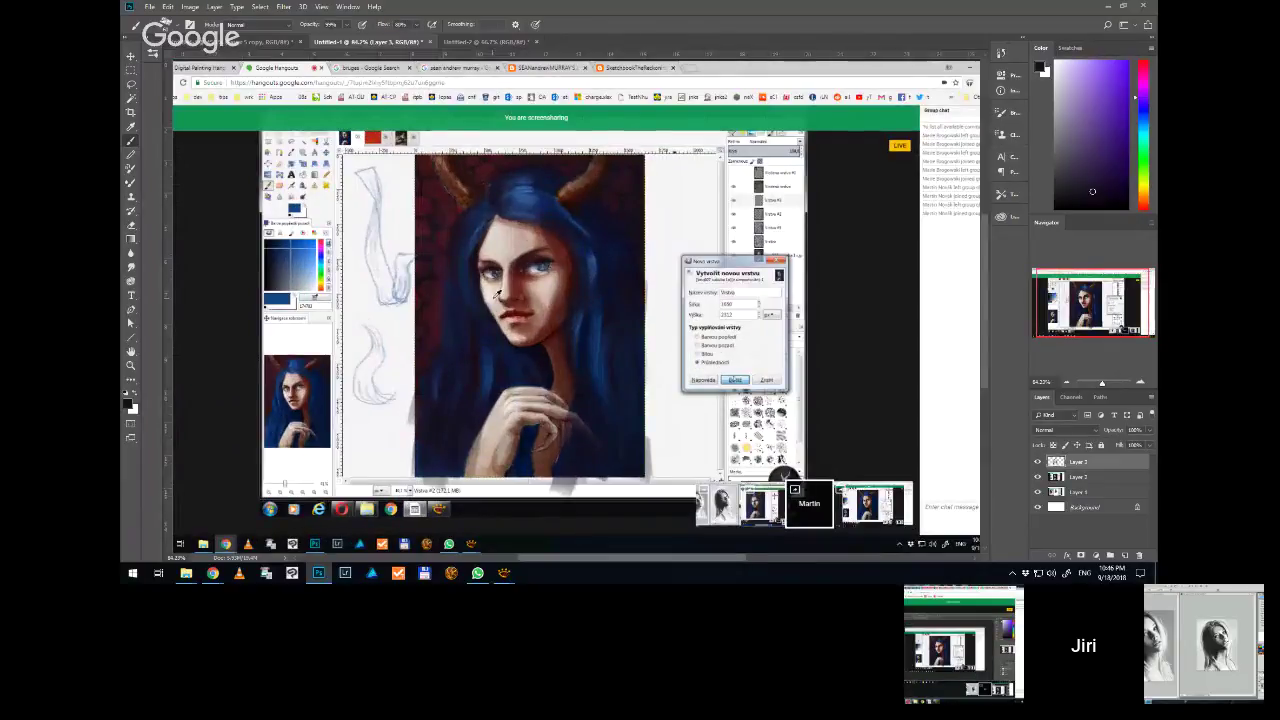
Check the darkened lower area and overall lighting against the original by repeatedly hiding and showing the paintover layer
left_click(1037, 462)
left_click(1037, 463)
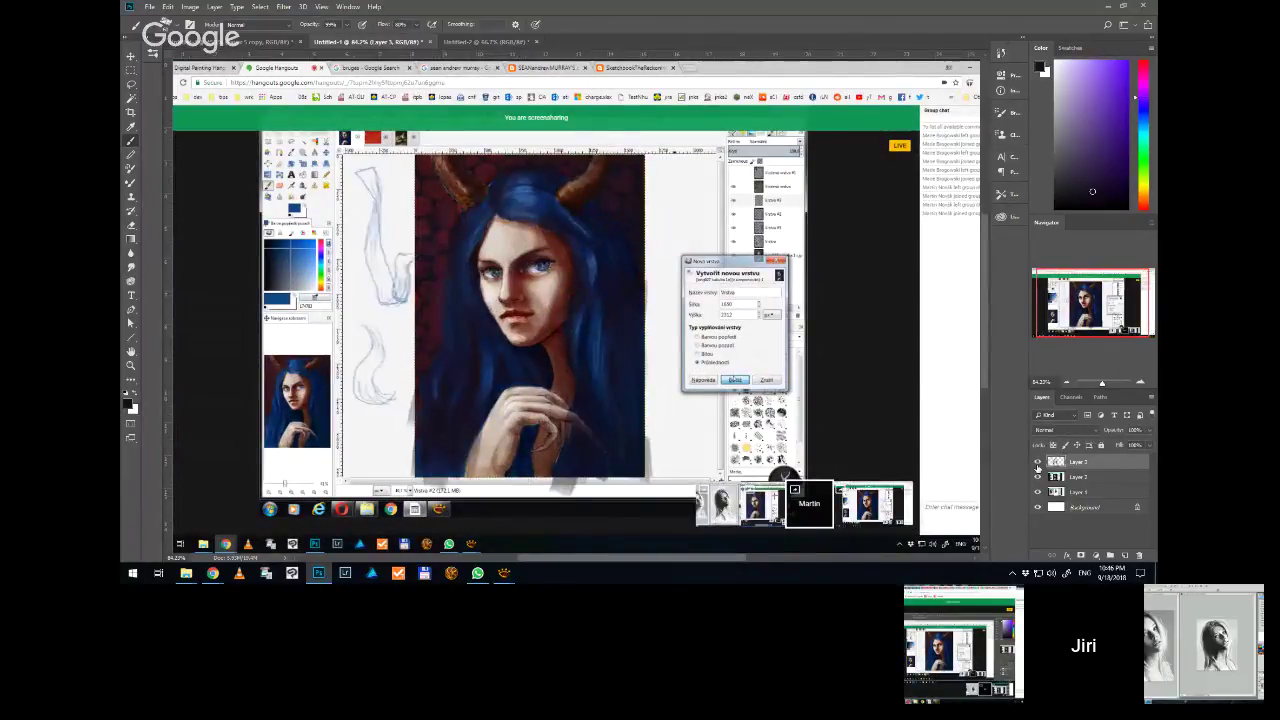
left_click(1037, 463)
left_click(1037, 463)
left_click(1037, 463)
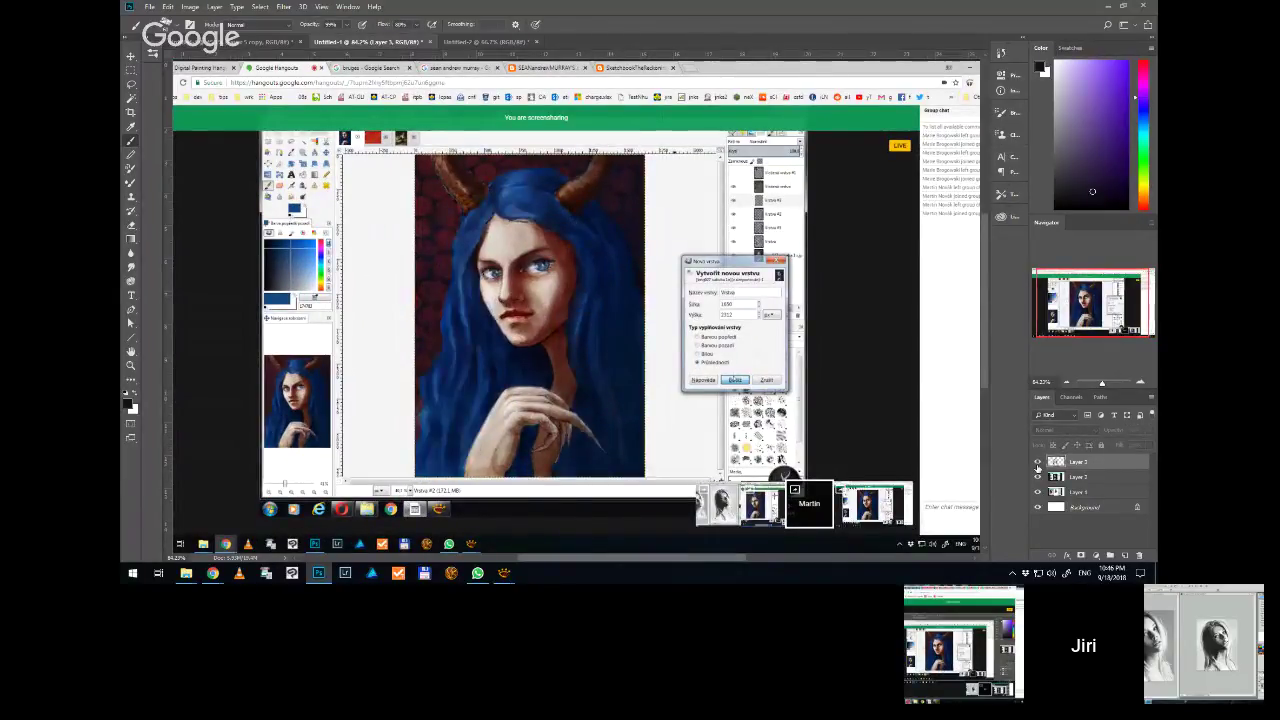
left_click(1037, 463)
left_click(1037, 463)
left_click(1037, 463)
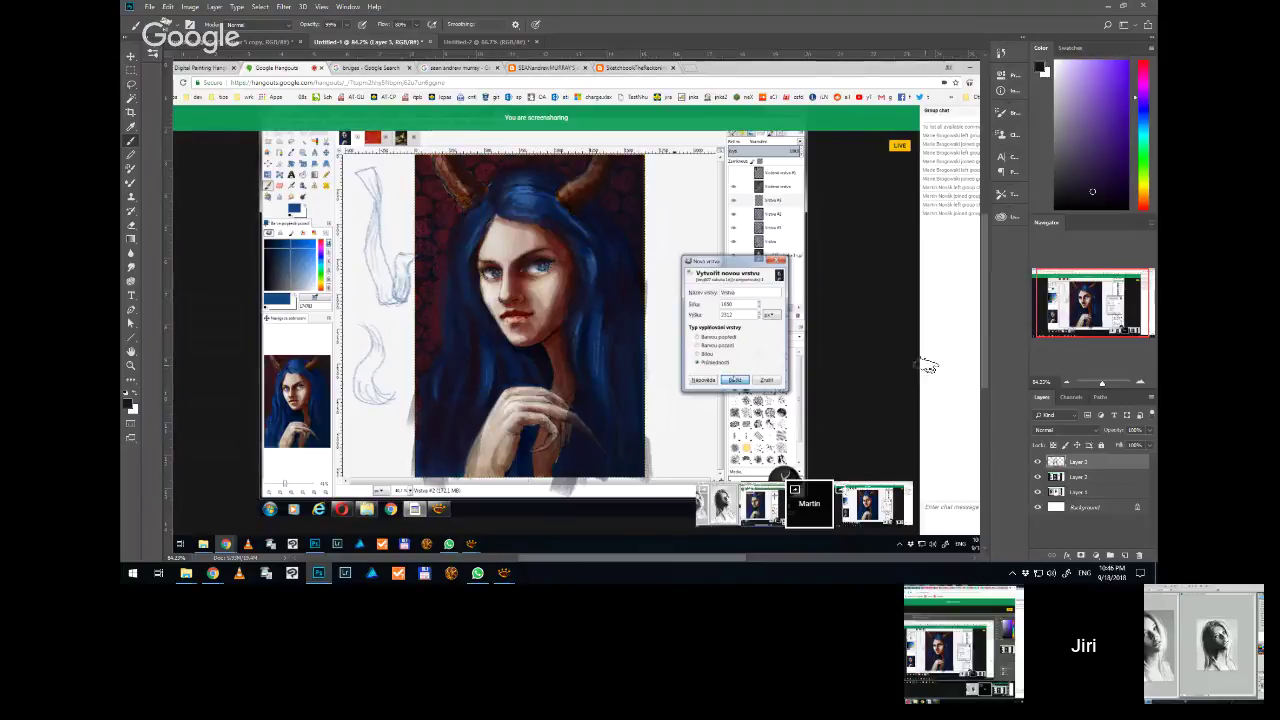
left_click(1037, 463)
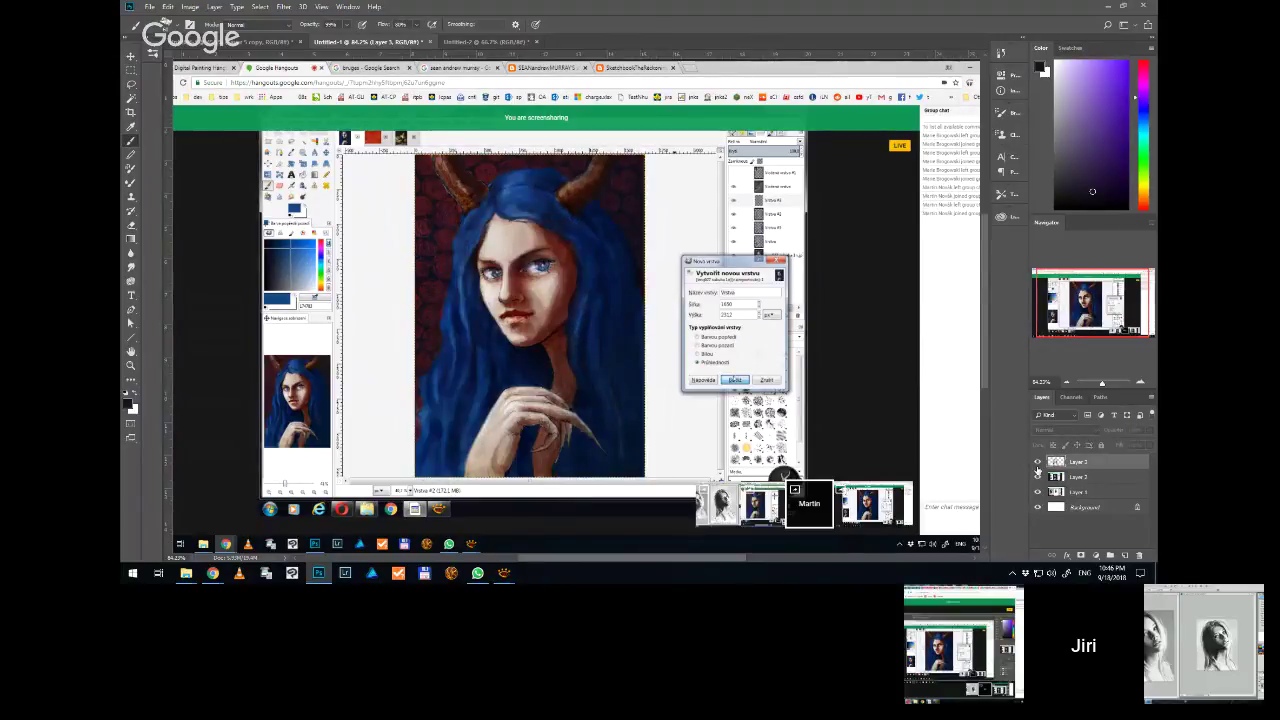
left_click(1037, 465)
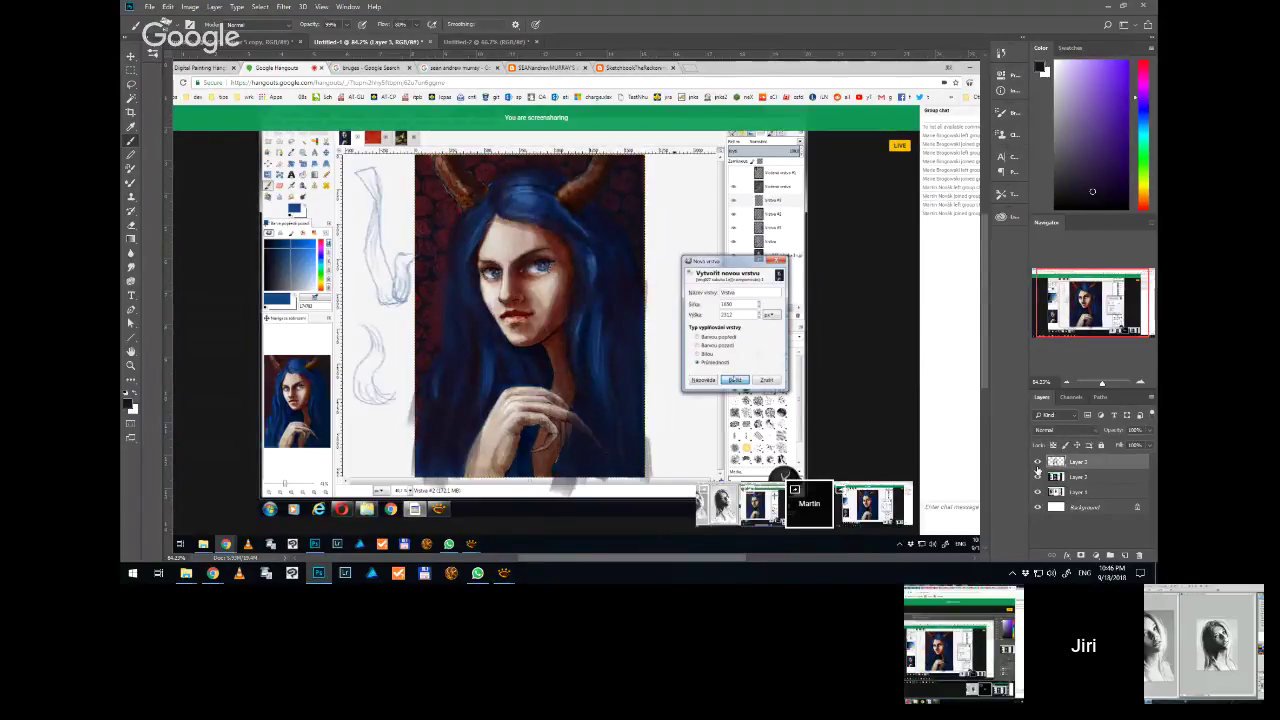
left_click(1037, 465)
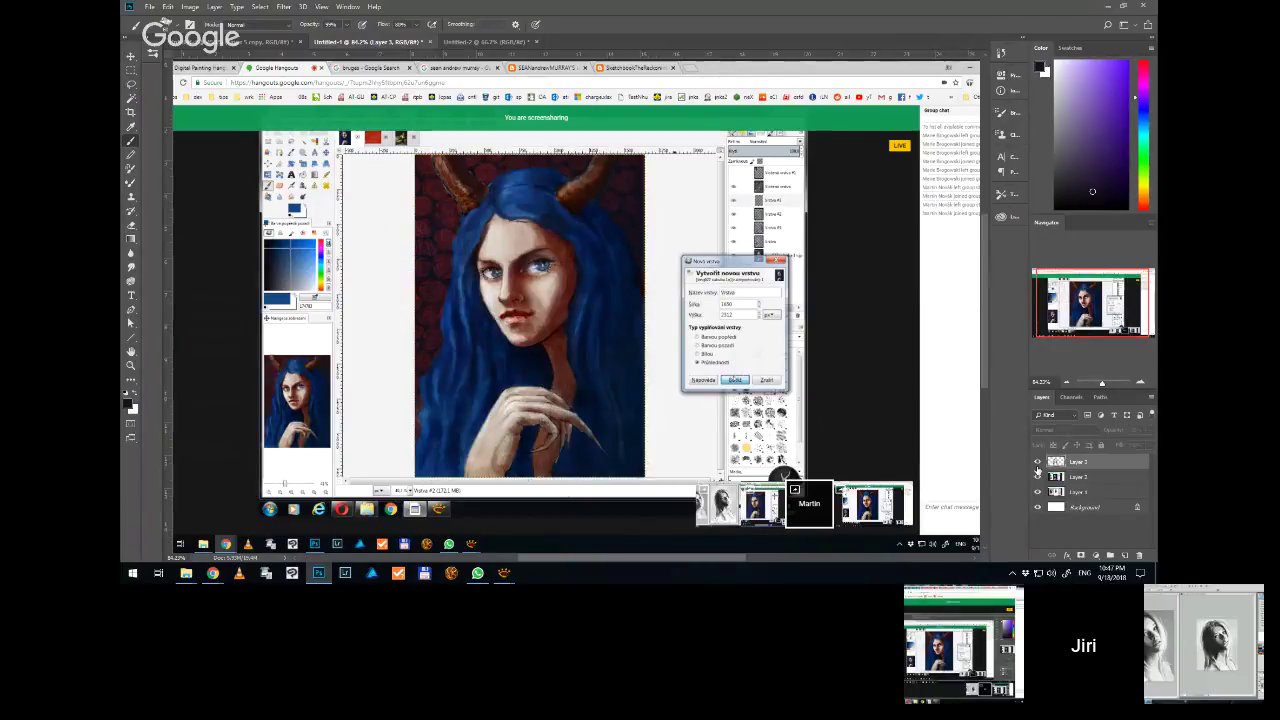
left_click(1037, 465)
left_click(1037, 465)
left_click(1037, 465)
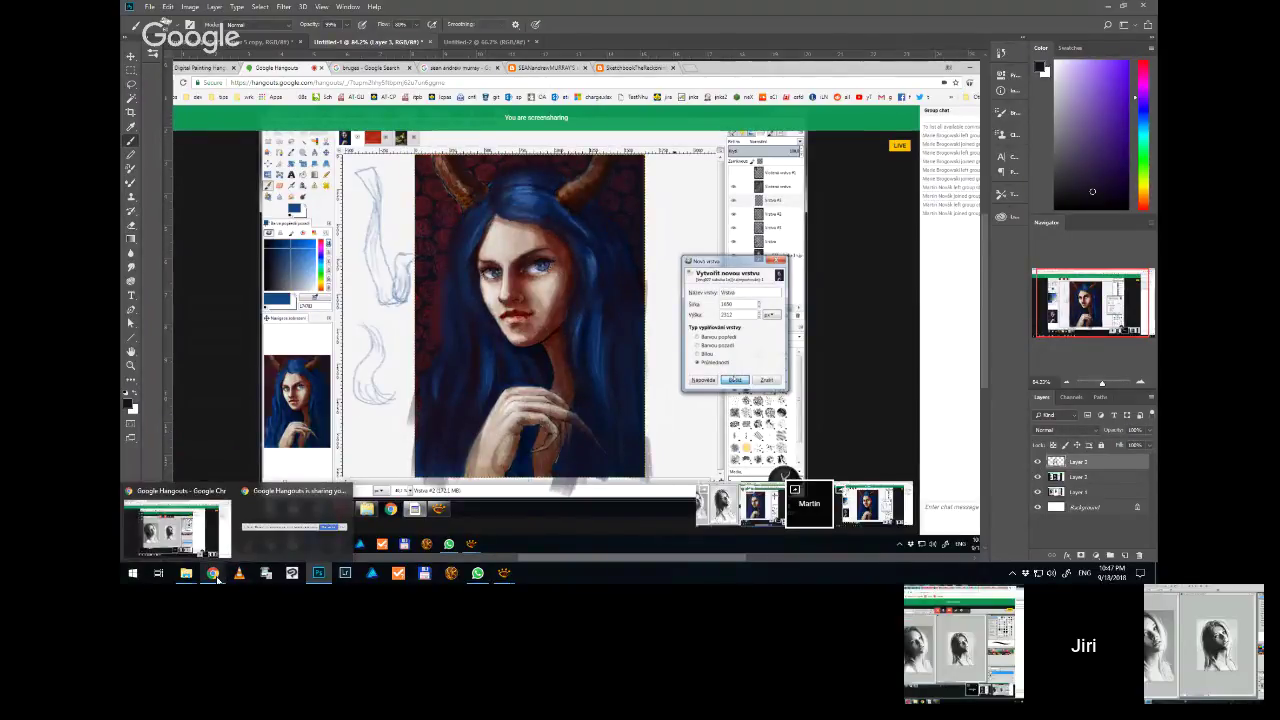
Switch to the Google Hangouts call in Chrome to view the participant's grayscale portrait study
left_click(195, 525)
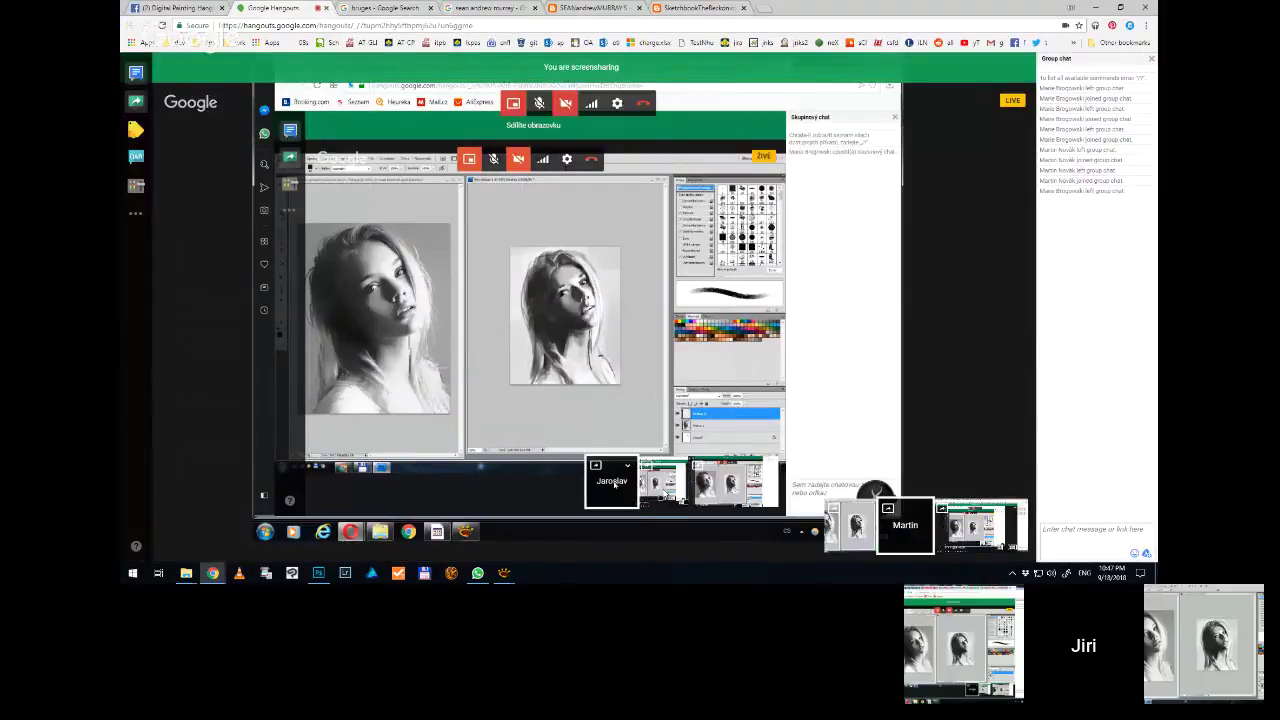